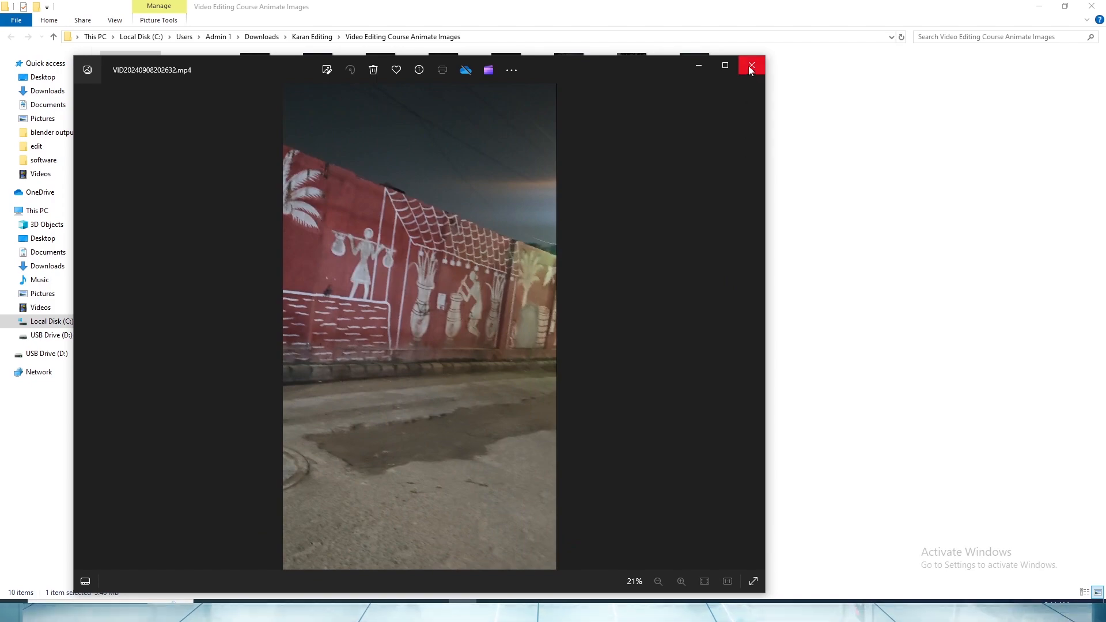
click(751, 65)
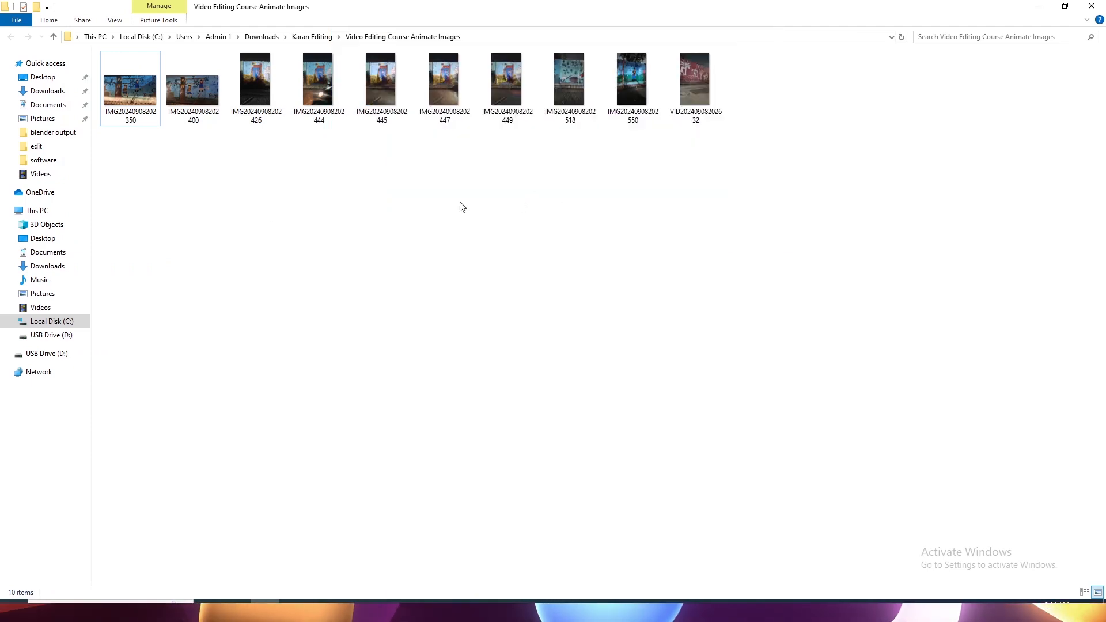
double_click(506, 80)
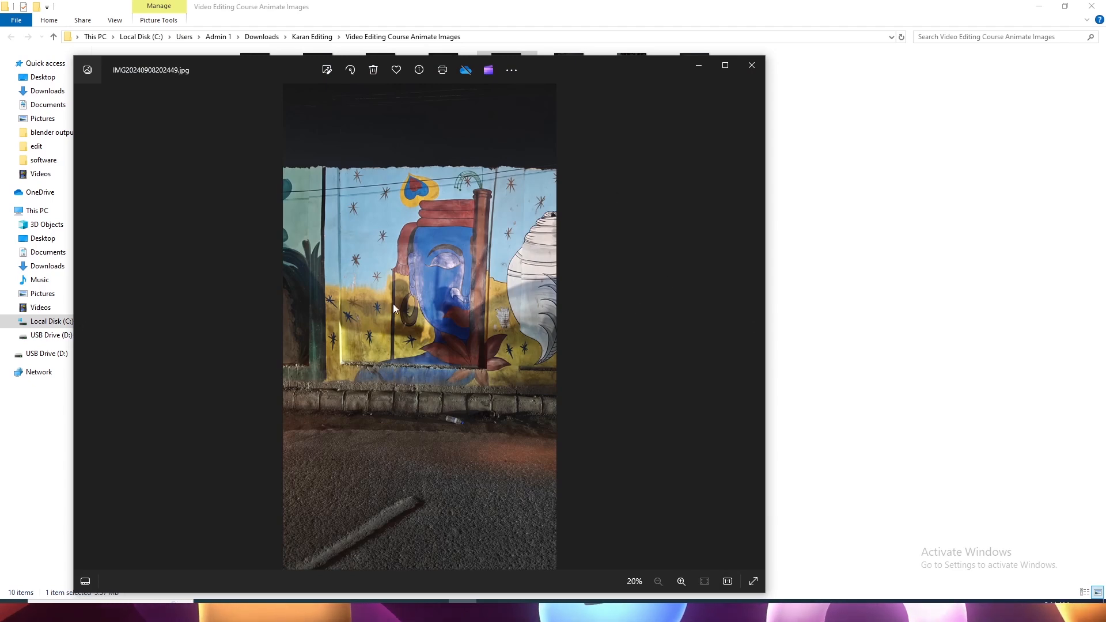
click(750, 65)
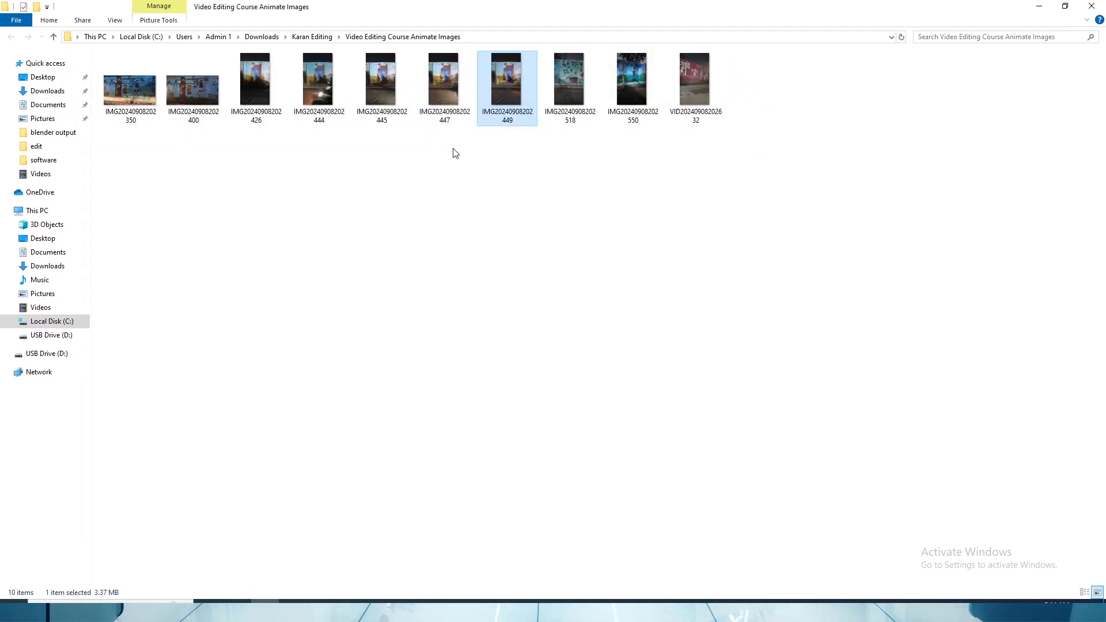
key(alt+Tab)
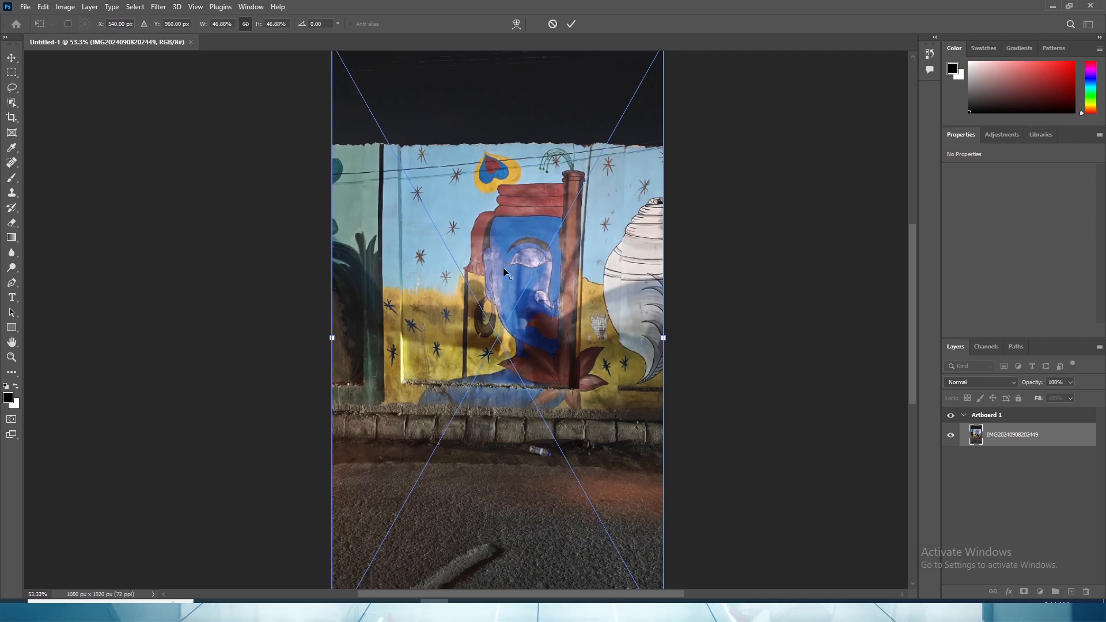
click(12, 58)
click(245, 281)
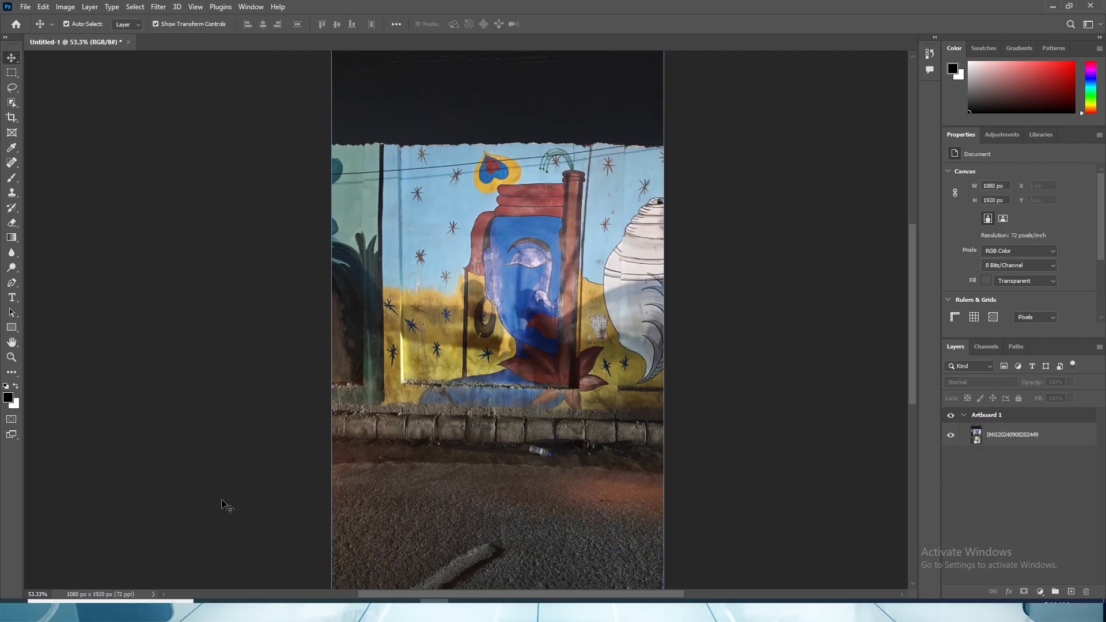
key(alt+Tab)
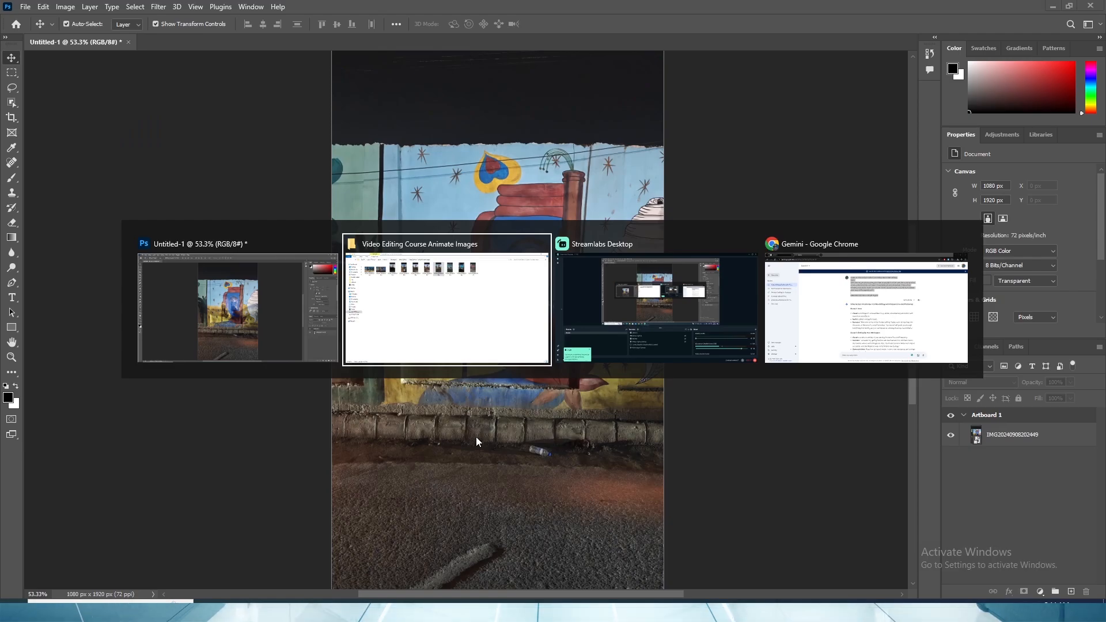
key(alt+Tab)
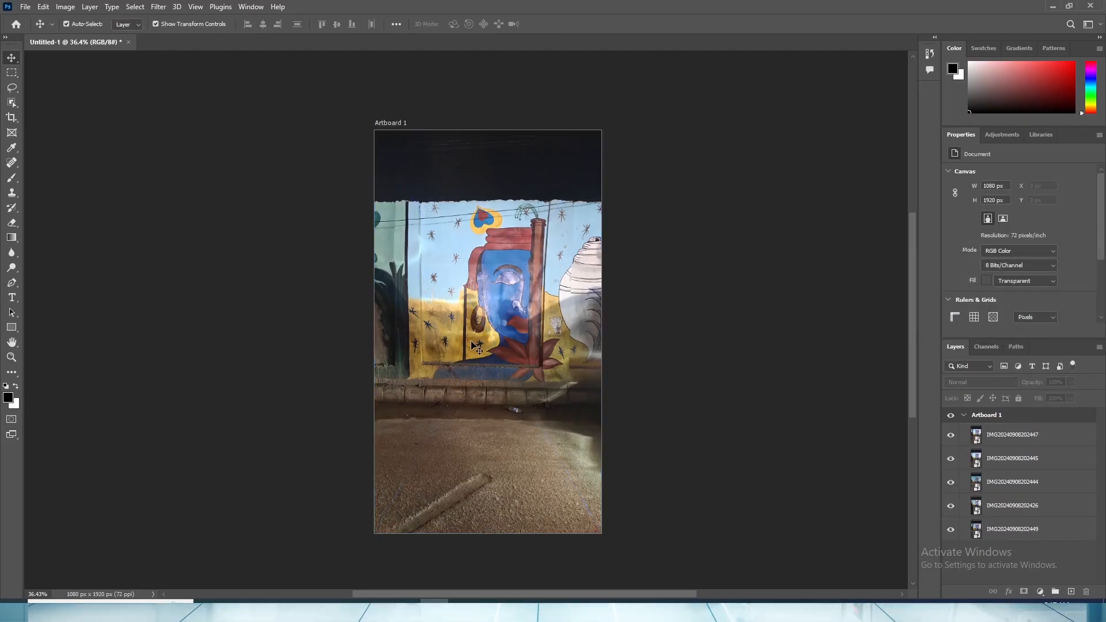
click(950, 435)
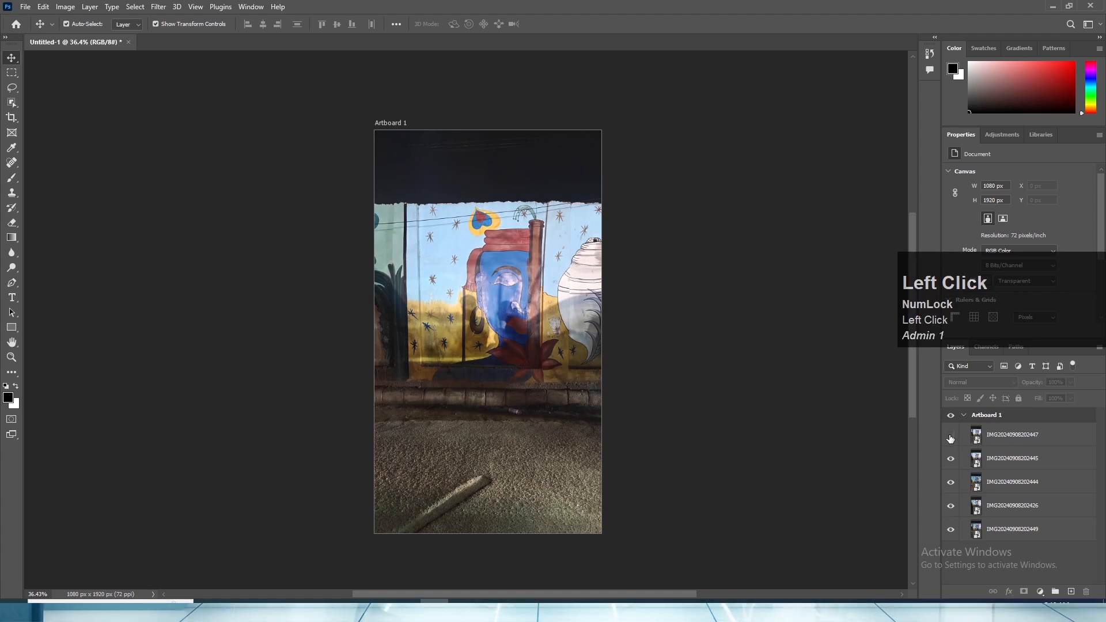
click(1005, 464)
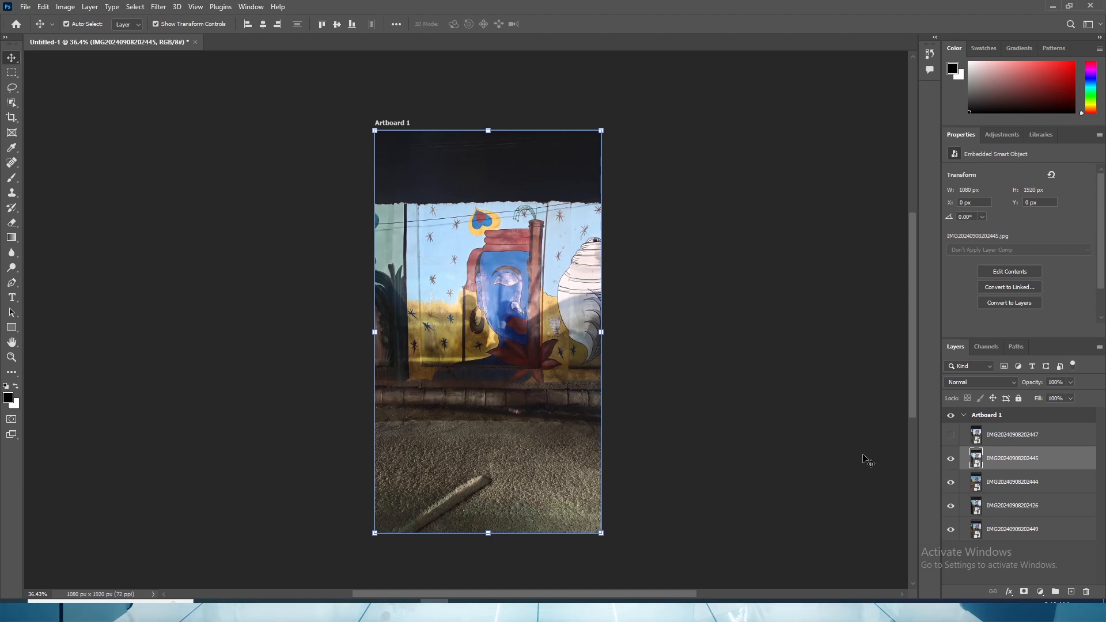
click(950, 461)
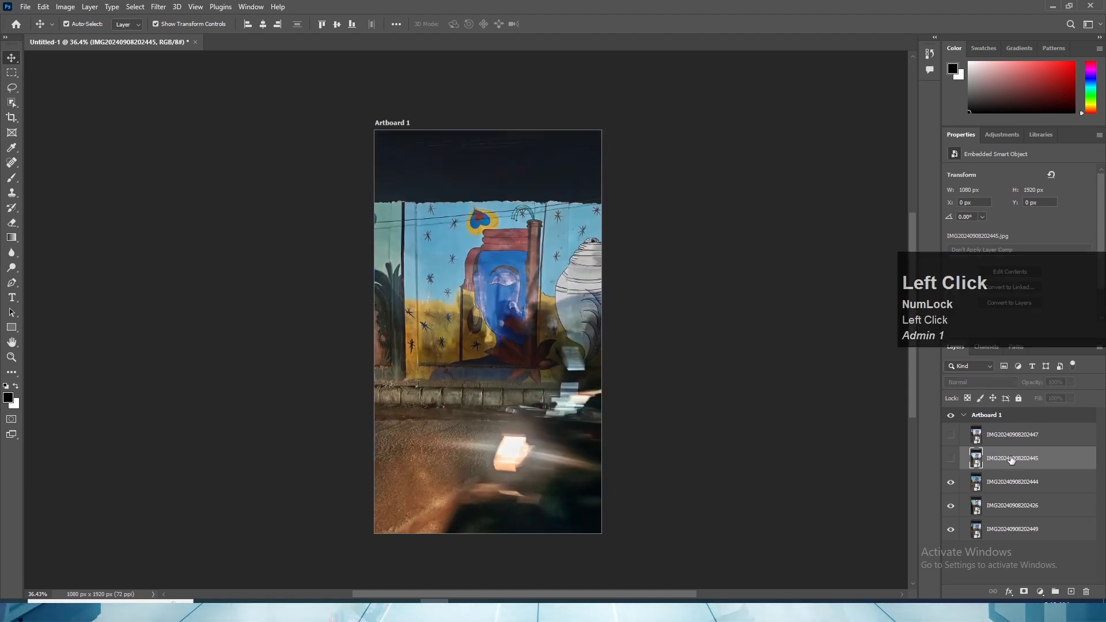
key(Delete)
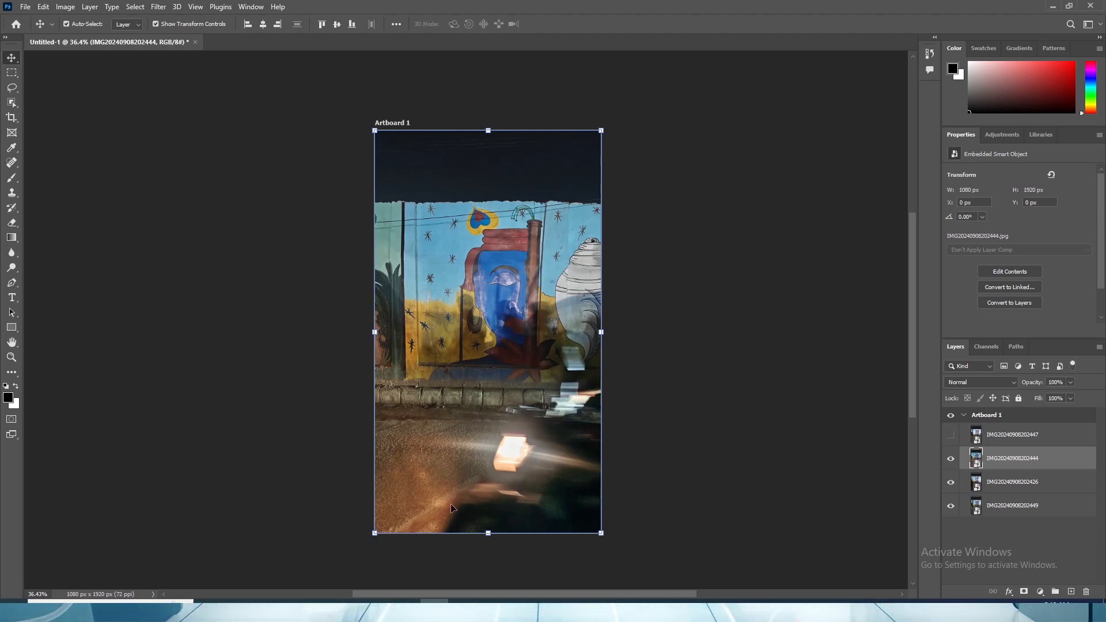
click(1014, 466)
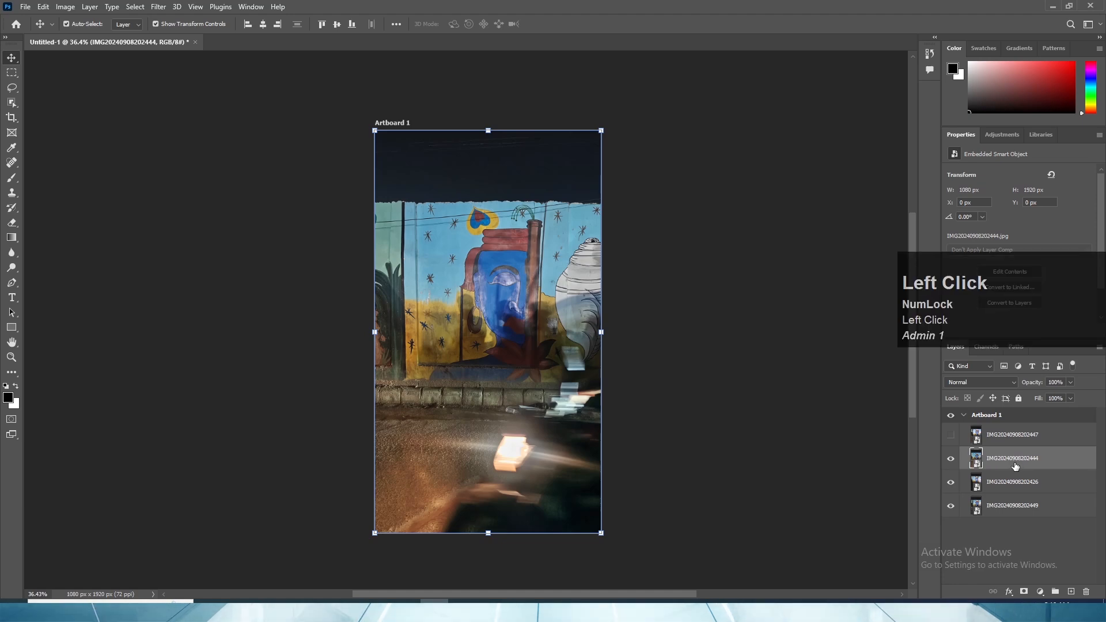
key(Delete)
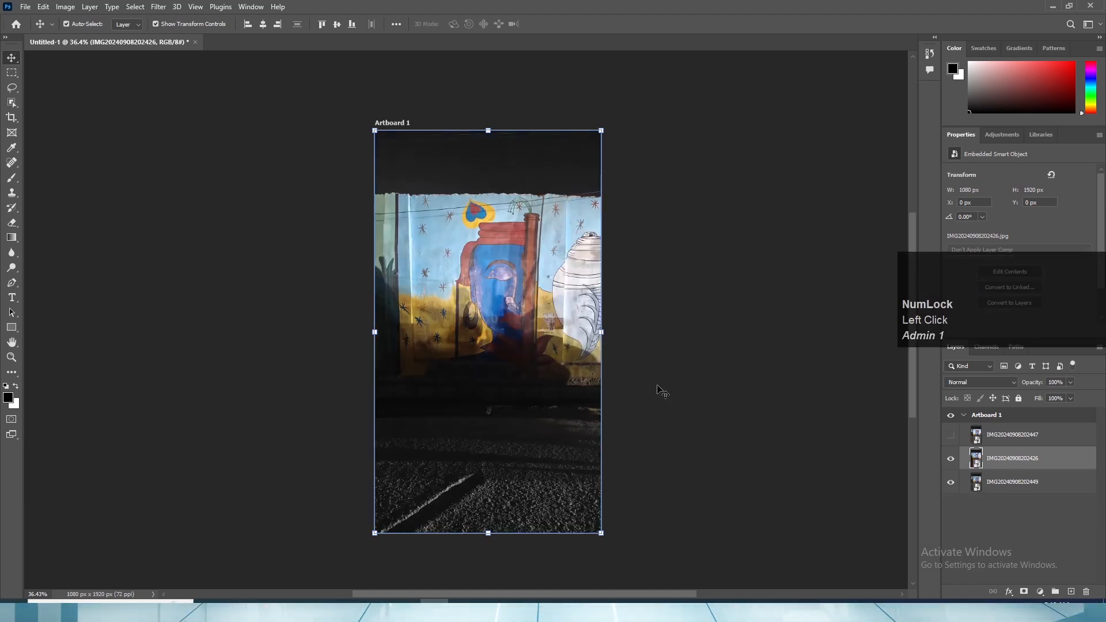
click(951, 459)
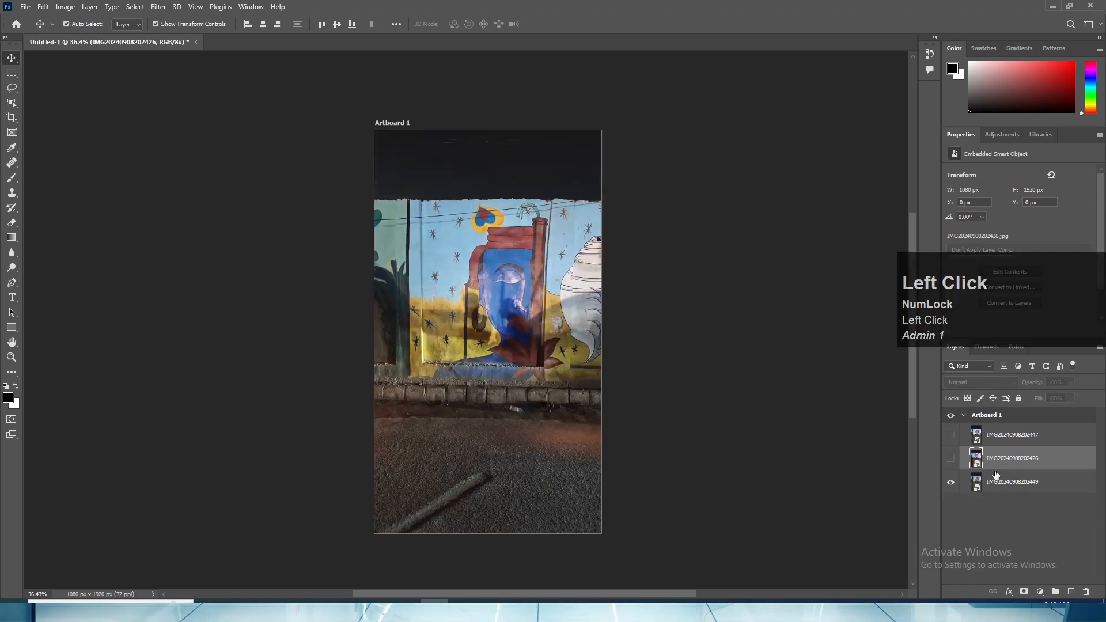
key(Delete)
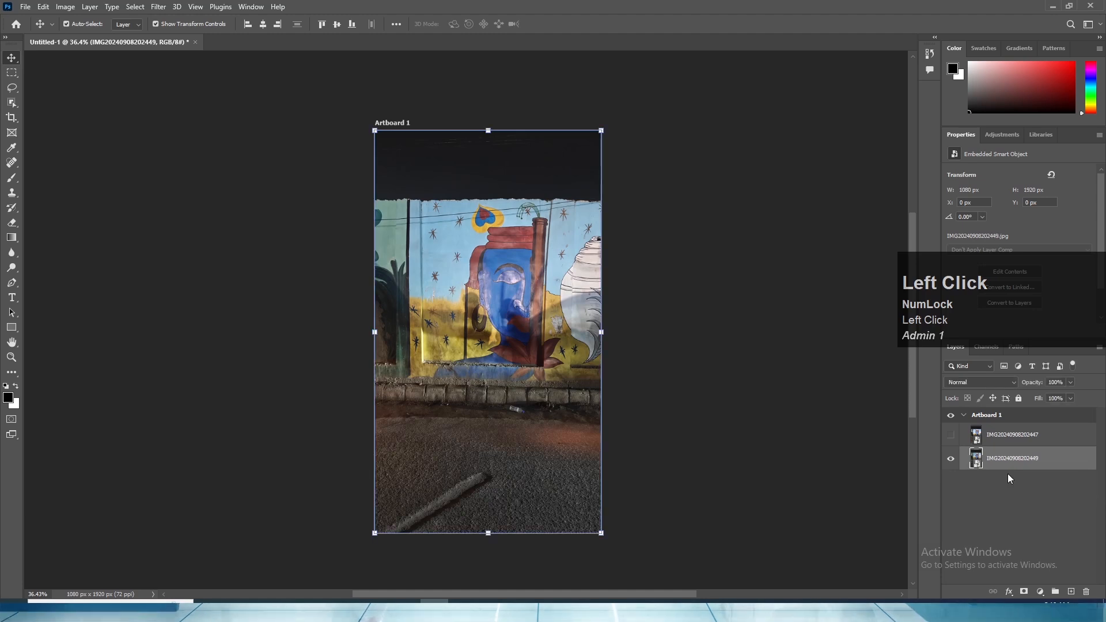
click(950, 435)
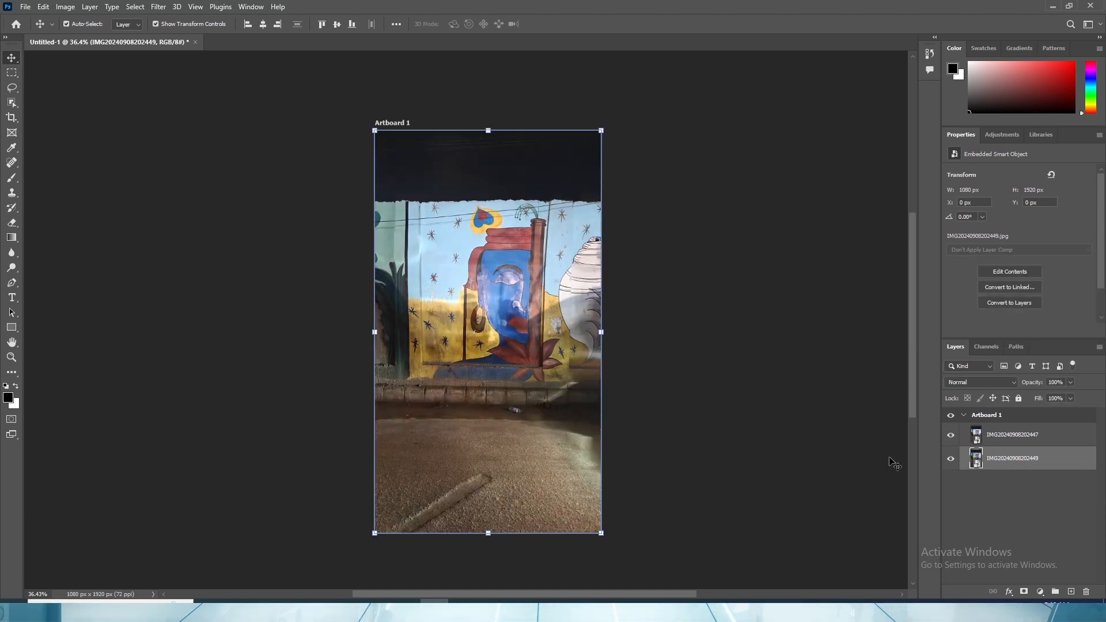
click(953, 454)
click(952, 451)
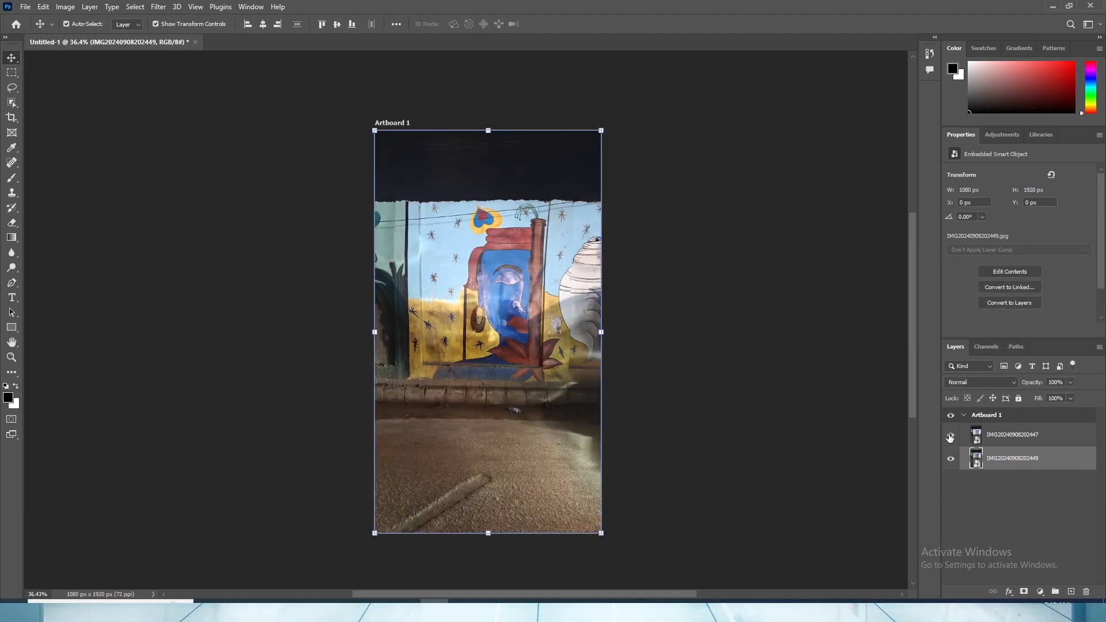
click(950, 438)
click(950, 438)
click(1012, 465)
key(Delete)
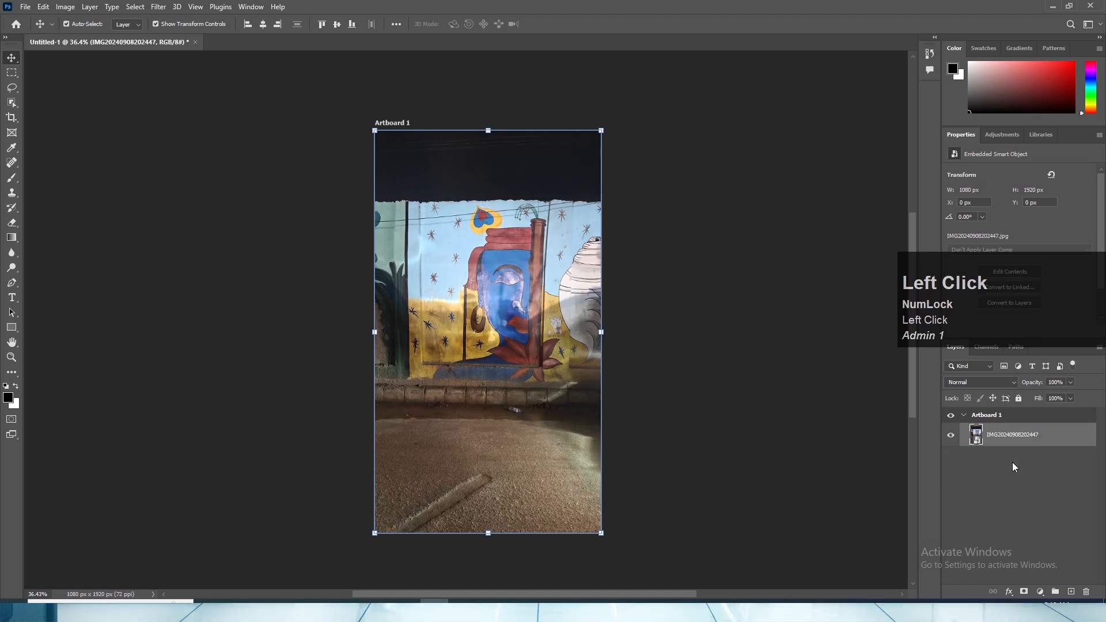
- Select the dark sky above the mural wall using the Quick Selection tool with a brush size of 25
scroll(579, 307, down, 3)
scroll(579, 307, down, 2)
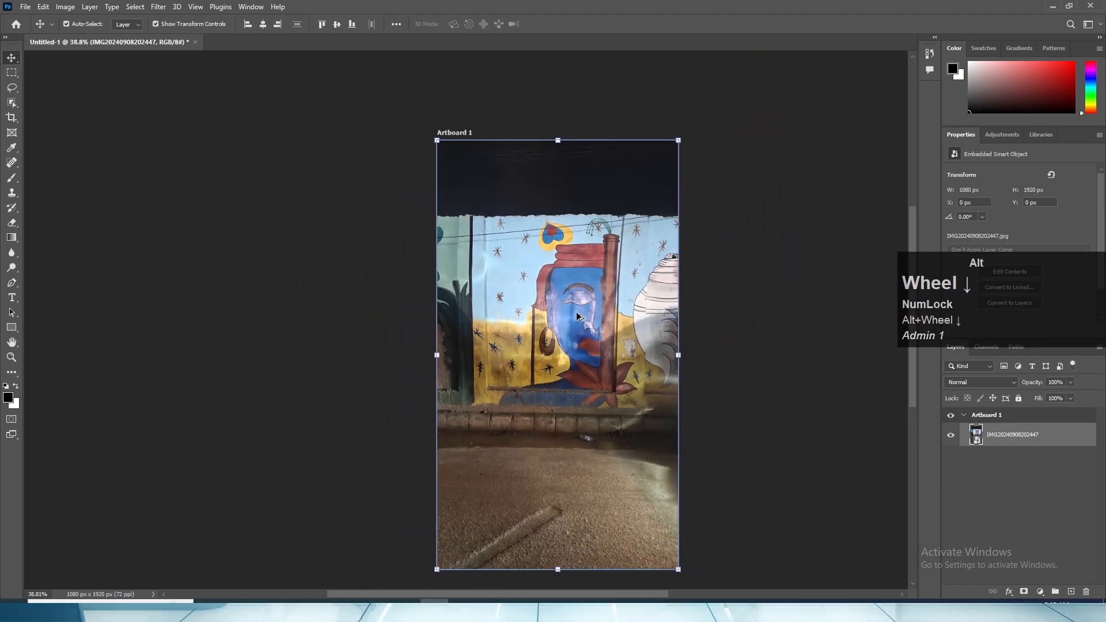
scroll(648, 374, up, 3)
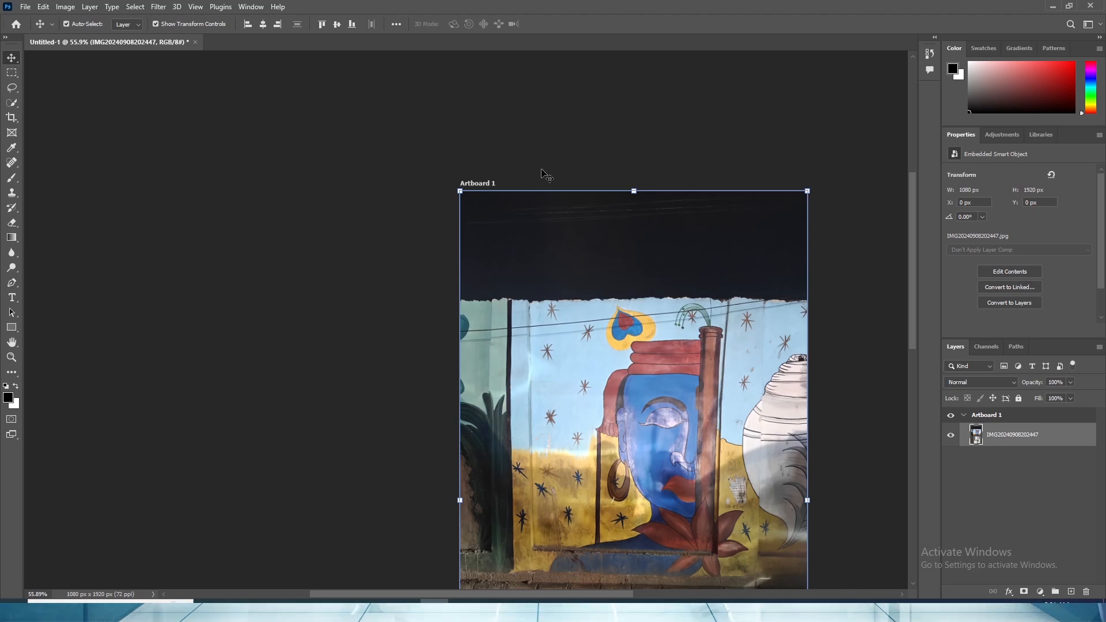
click(12, 161)
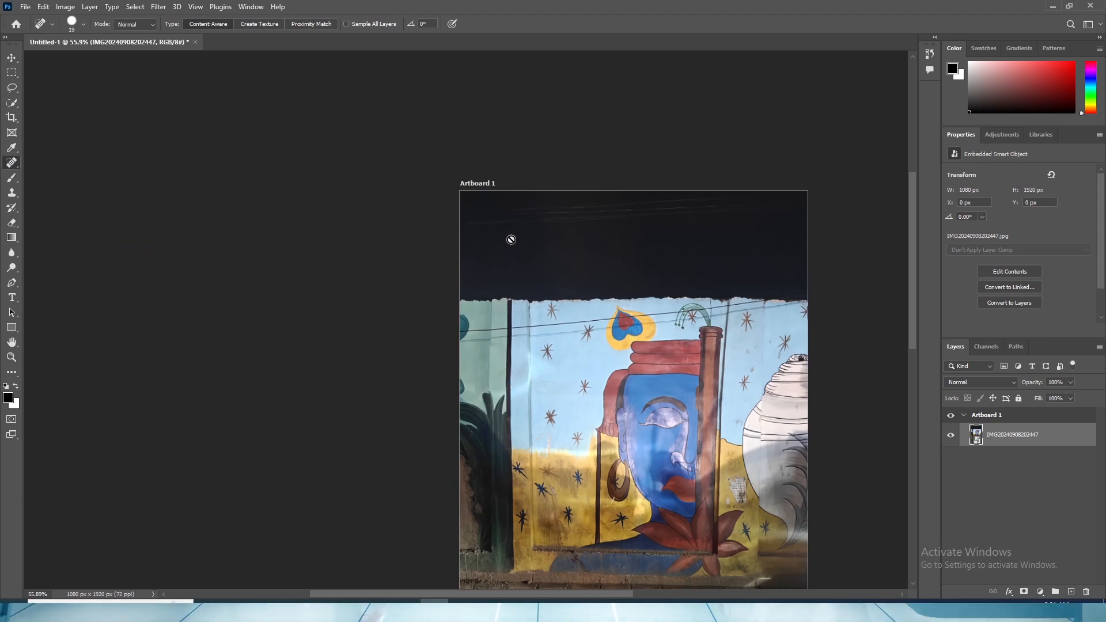
click(12, 88)
click(19, 102)
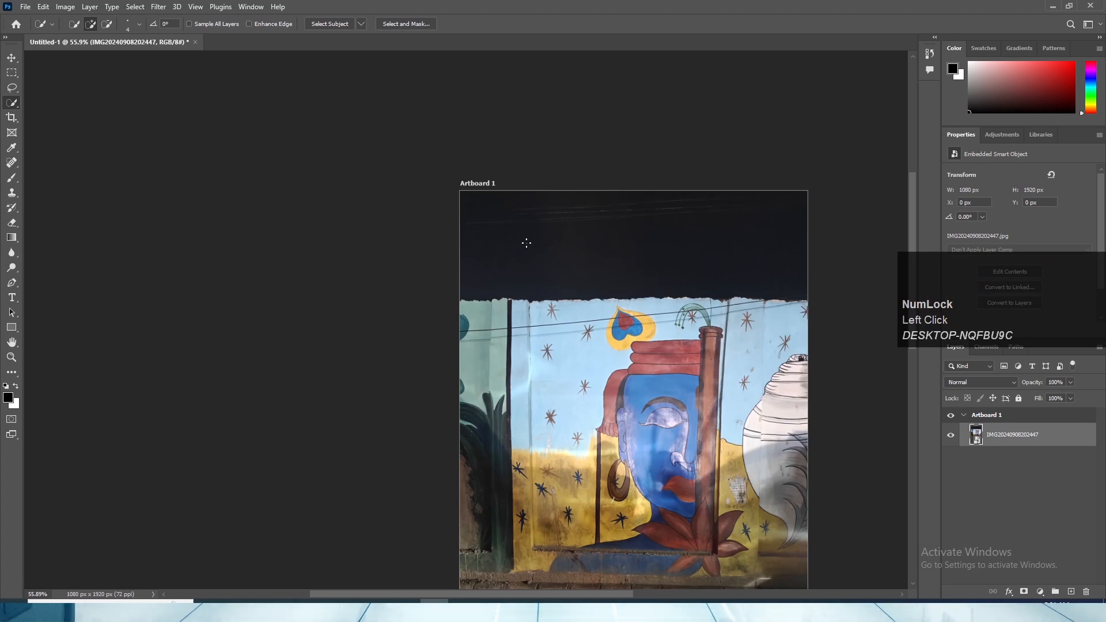
key(bracketright)
key(bracketright)
key(bracketright)
key(bracketright)
key(bracketright)
key(bracketright)
key(bracketright)
key(bracketright)
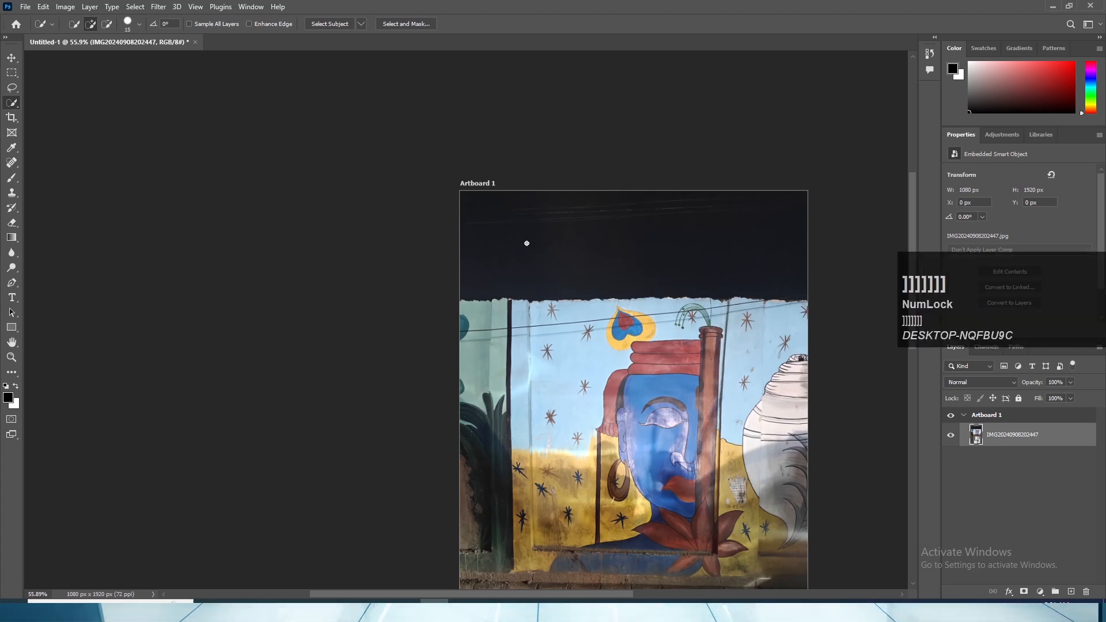
key(bracketright)
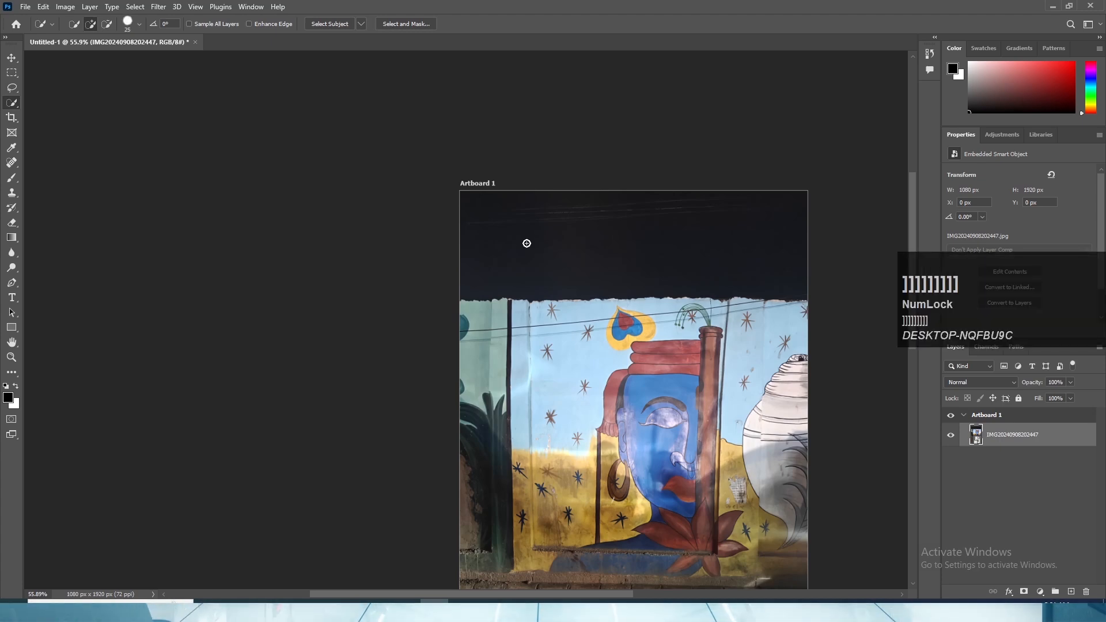
scroll(831, 441, down, 2)
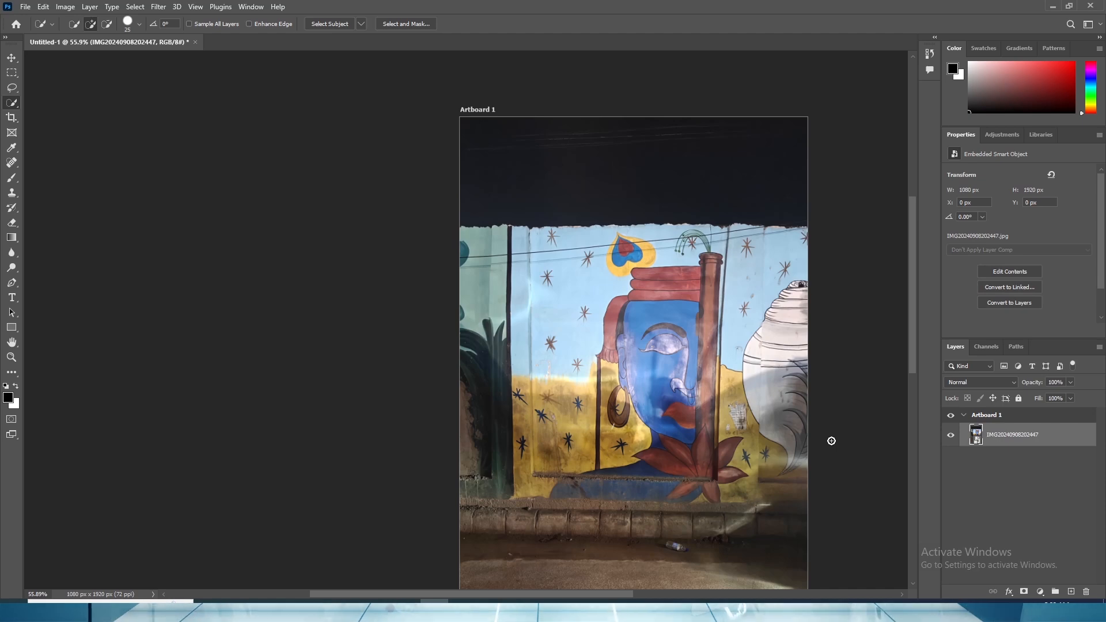
alt+scroll(441, 188, up, 1)
click(494, 193)
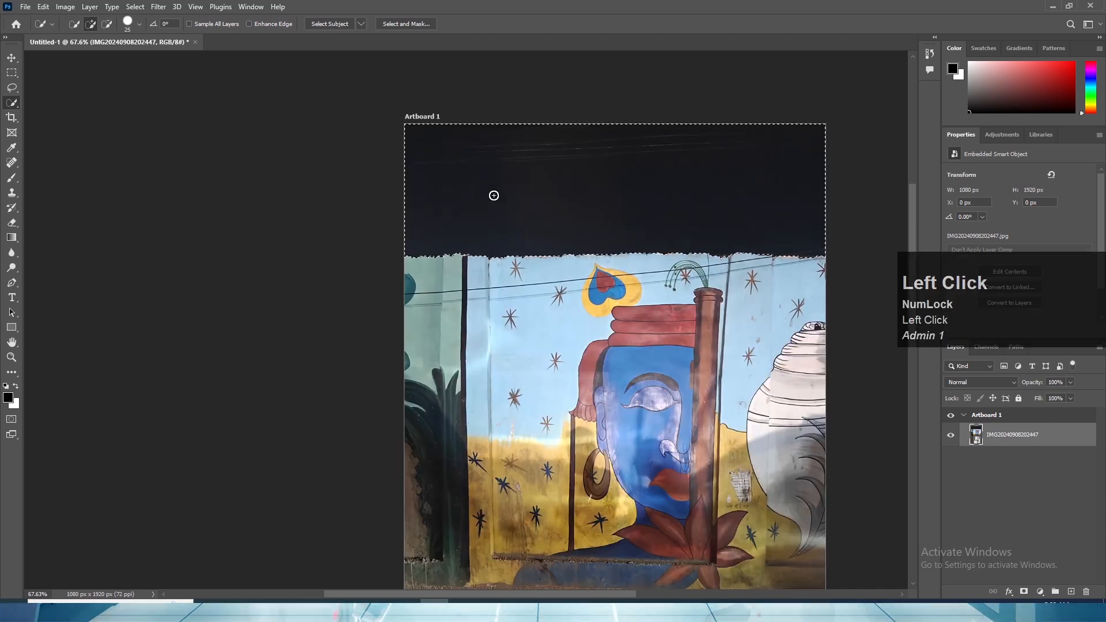
- Add a layer mask to the photo from the sky selection and invert the mask to hide the sky
click(11, 59)
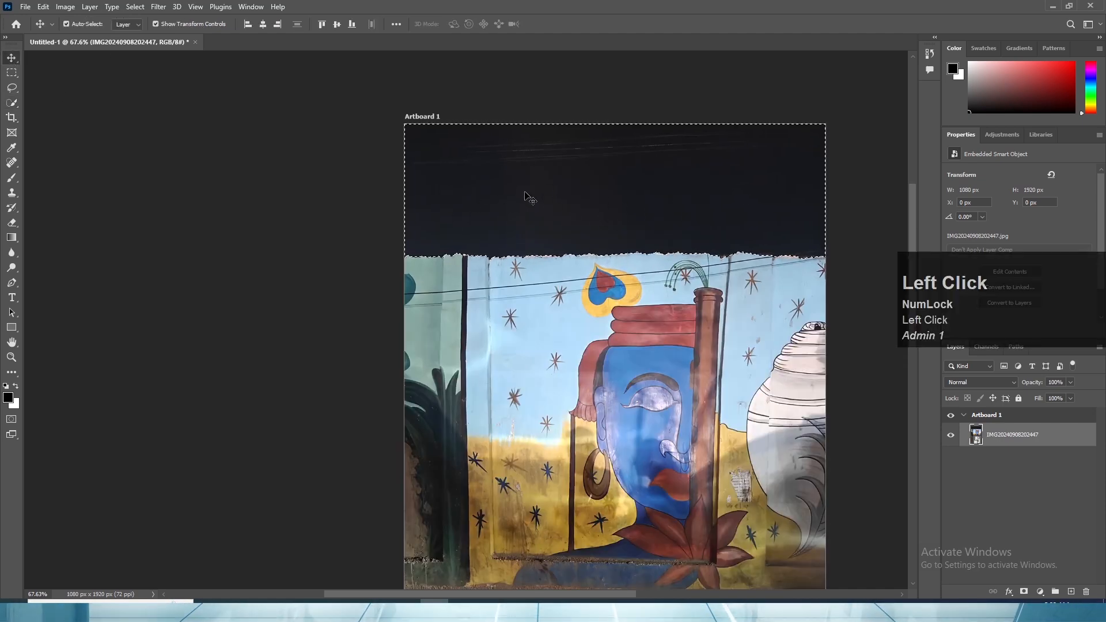
click(1024, 592)
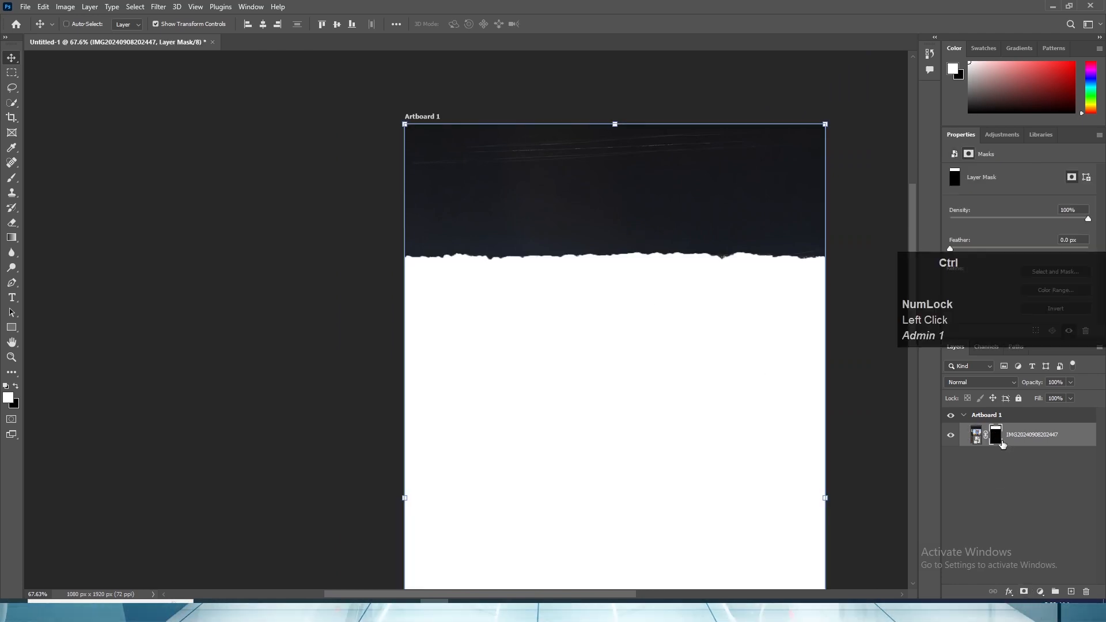
key(ctrl+i)
alt+scroll(659, 321, down, 3)
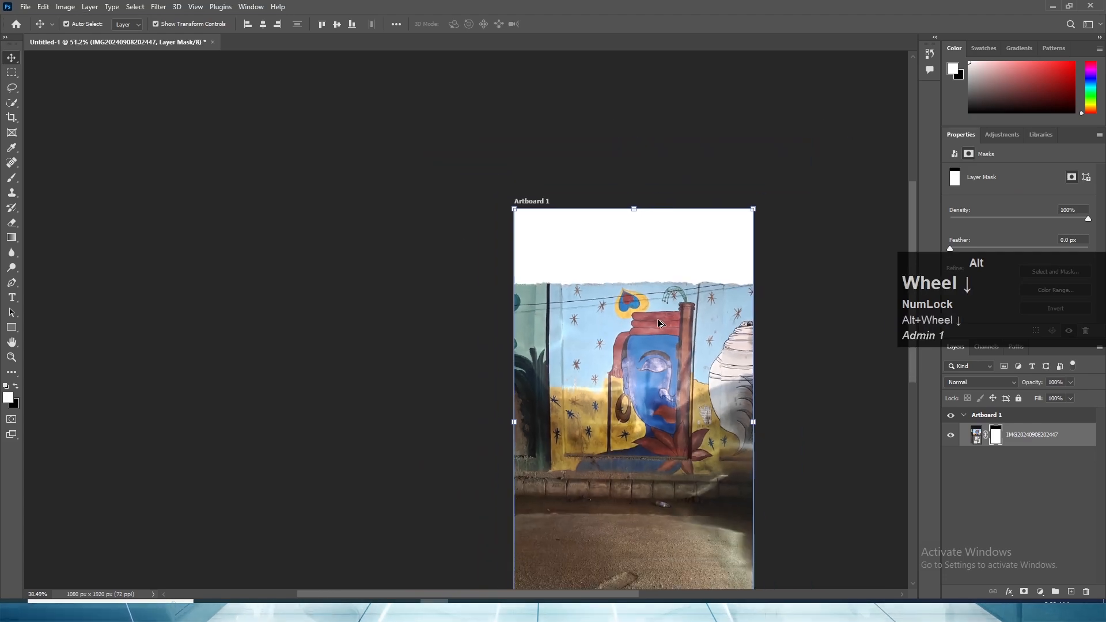
- Switch to Chrome and search Google for "clear sky" in a new tab
click(294, 14)
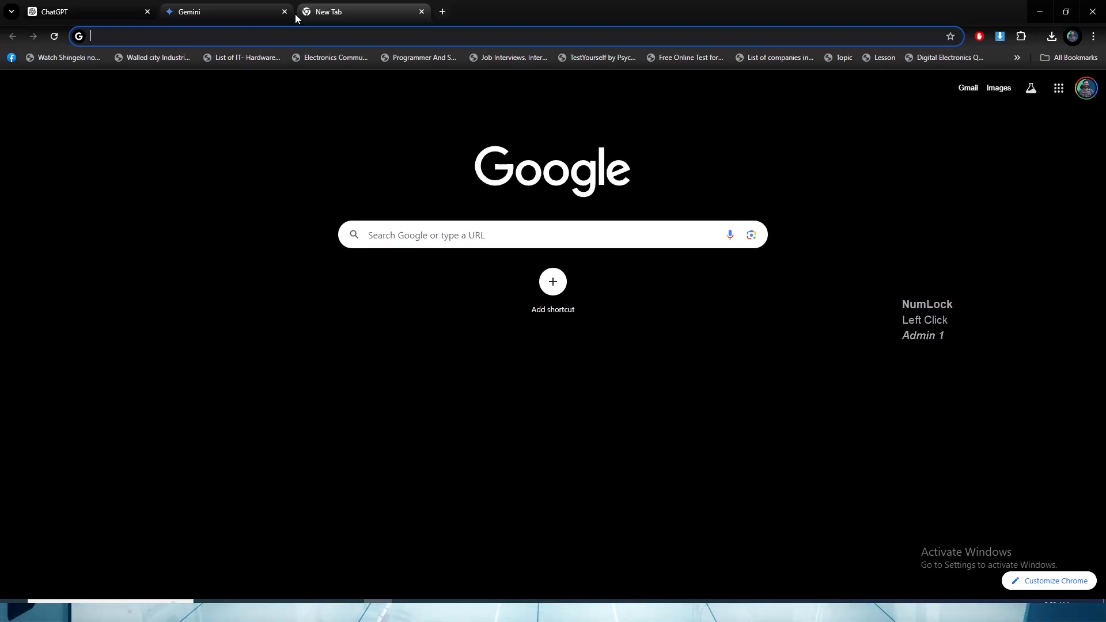
text(c)
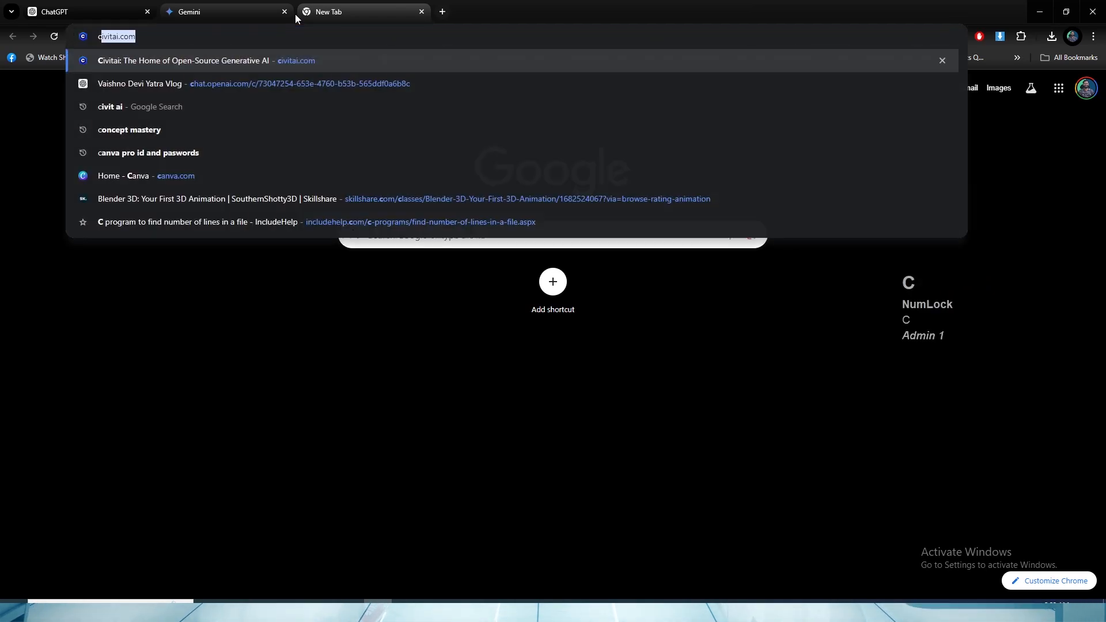
text(lear sky)
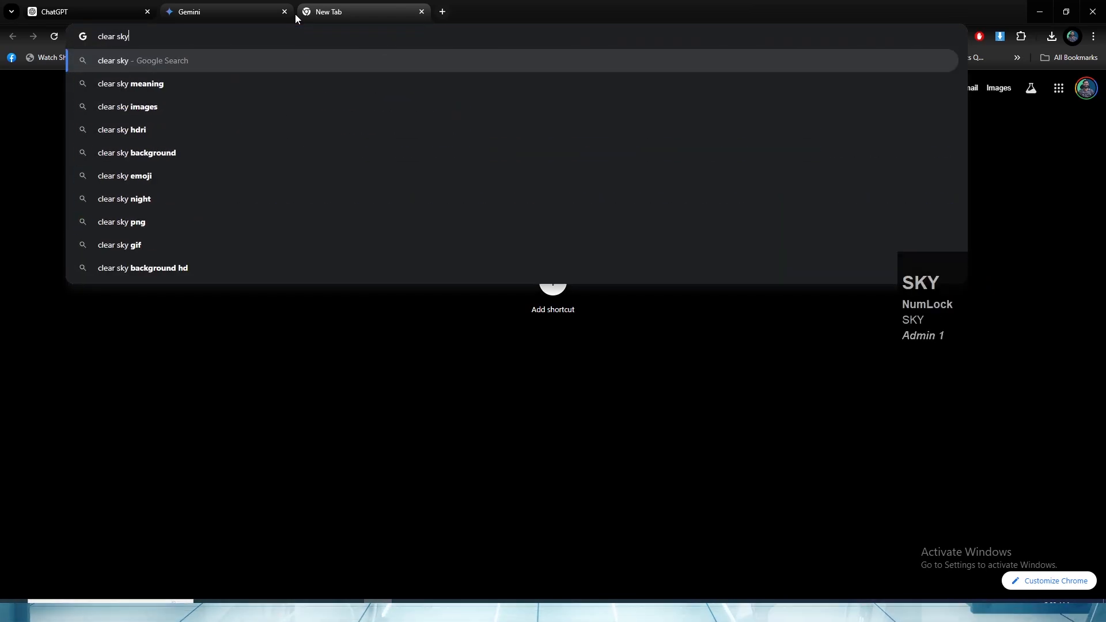
key(Return)
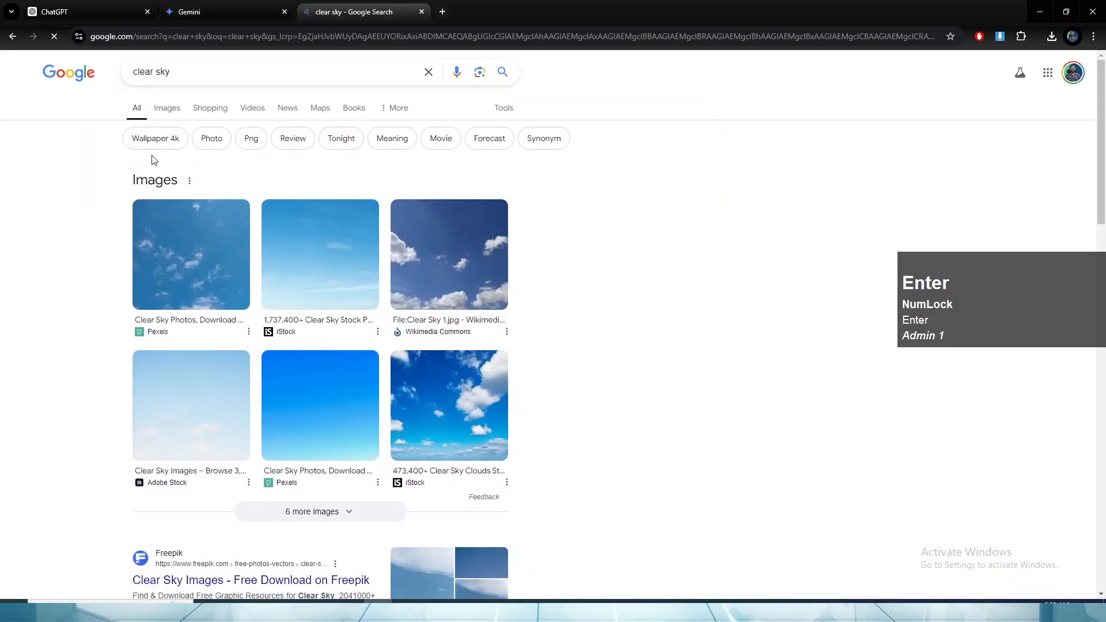
- Copy the first clear sky picture, from Pexels, out of the image results and switch back to Photoshop
click(165, 109)
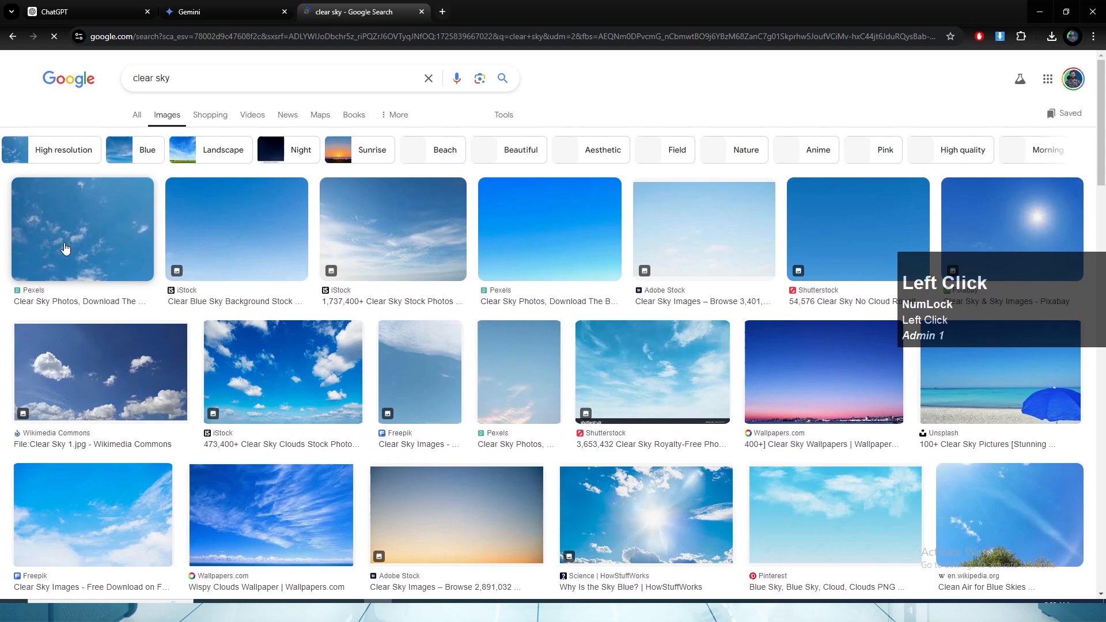
click(66, 249)
right_click(798, 340)
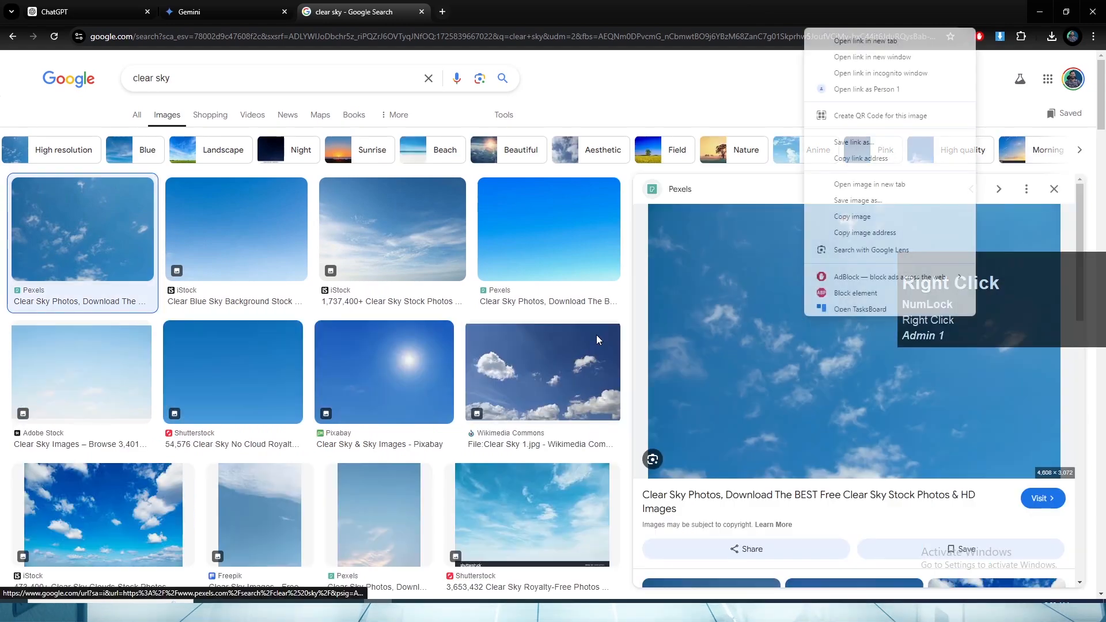
click(796, 343)
key(alt+Tab)
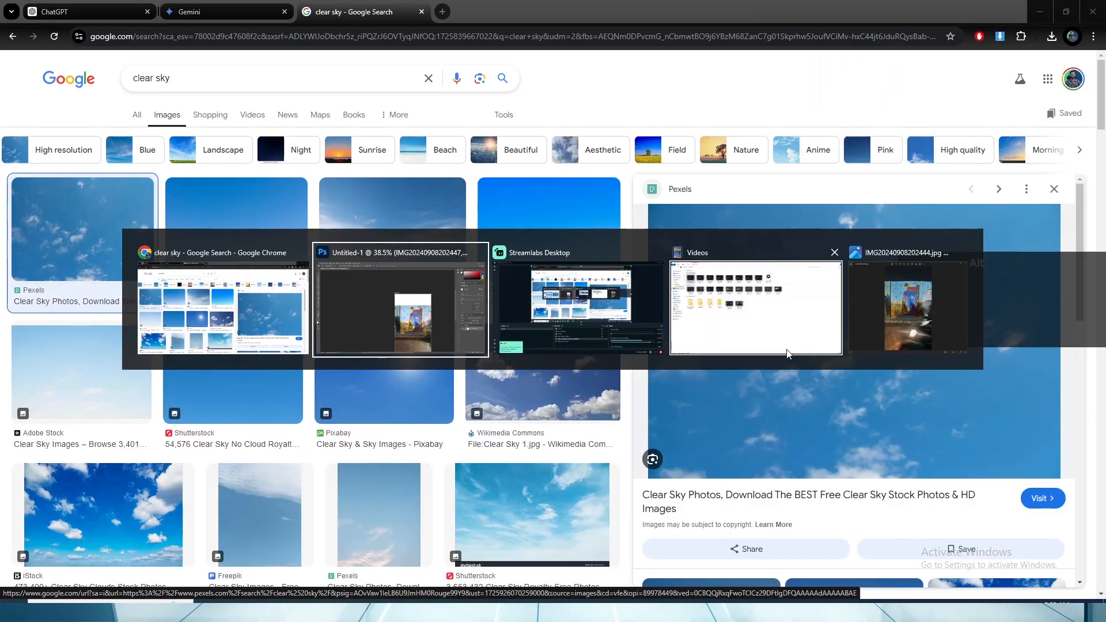
- Paste the copied sky picture above the photo and convert its layer to a smart object
key(ctrl+v)
scroll(600, 374, down, 5)
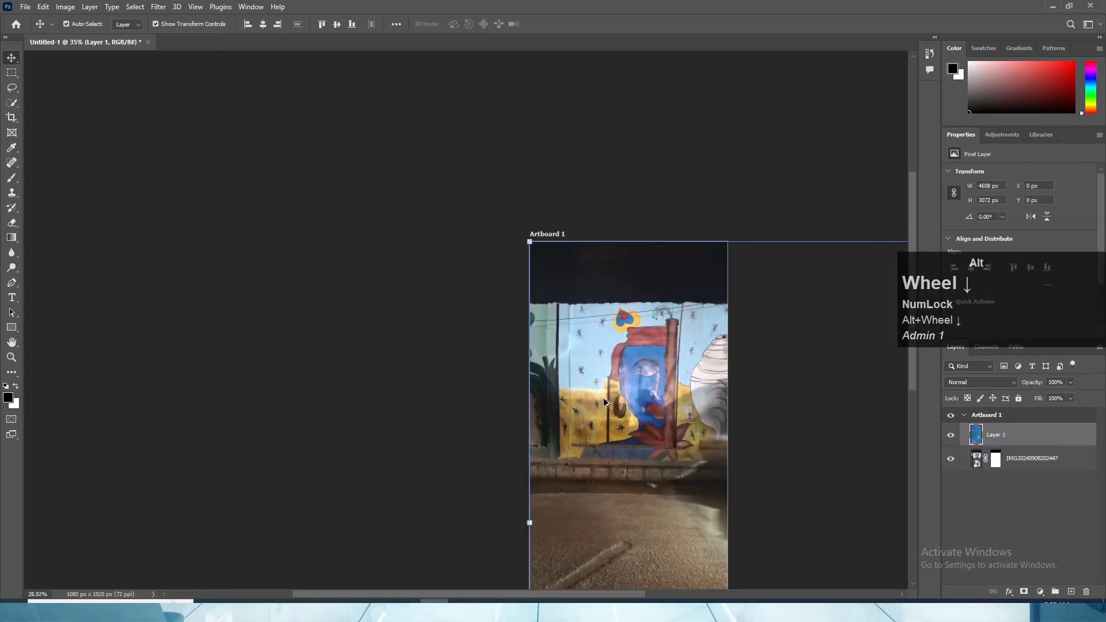
right_click(1011, 439)
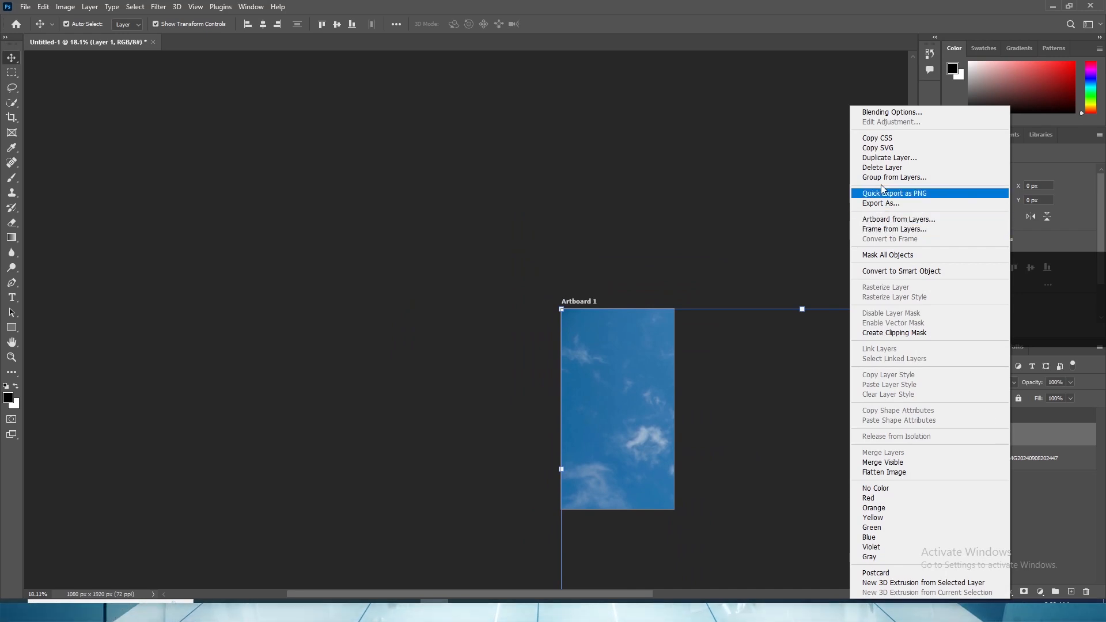
click(895, 270)
- Scale the sky image down to about 1029 × 686 px and position it over the upper end of the artboard
scroll(686, 328, down, 4)
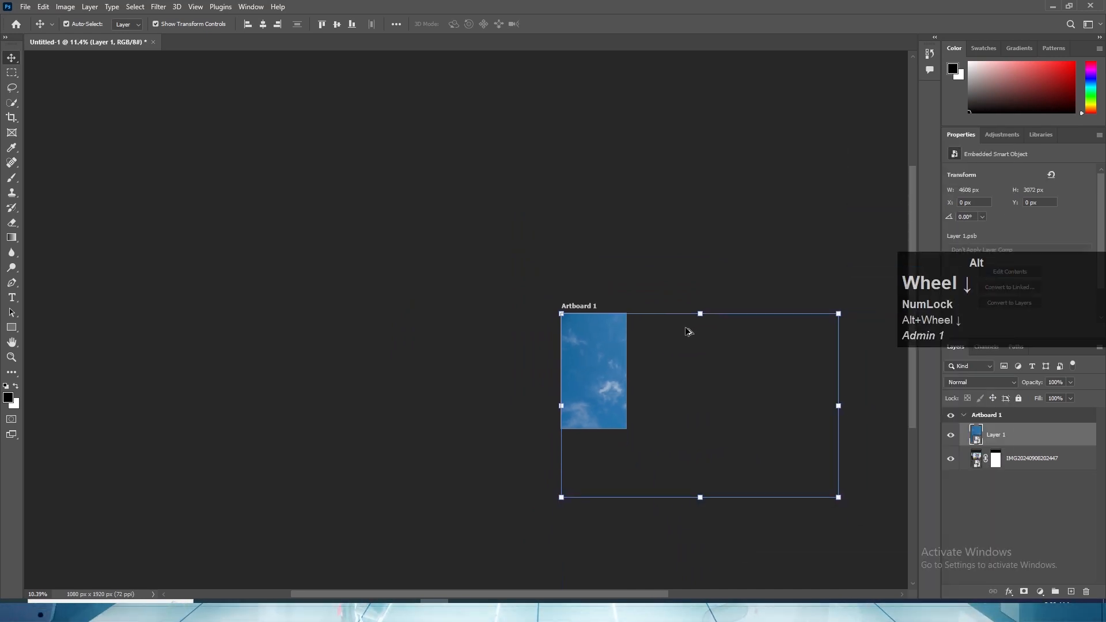
click(665, 453)
drag(665, 454, 665, 373)
scroll(696, 347, up, 5)
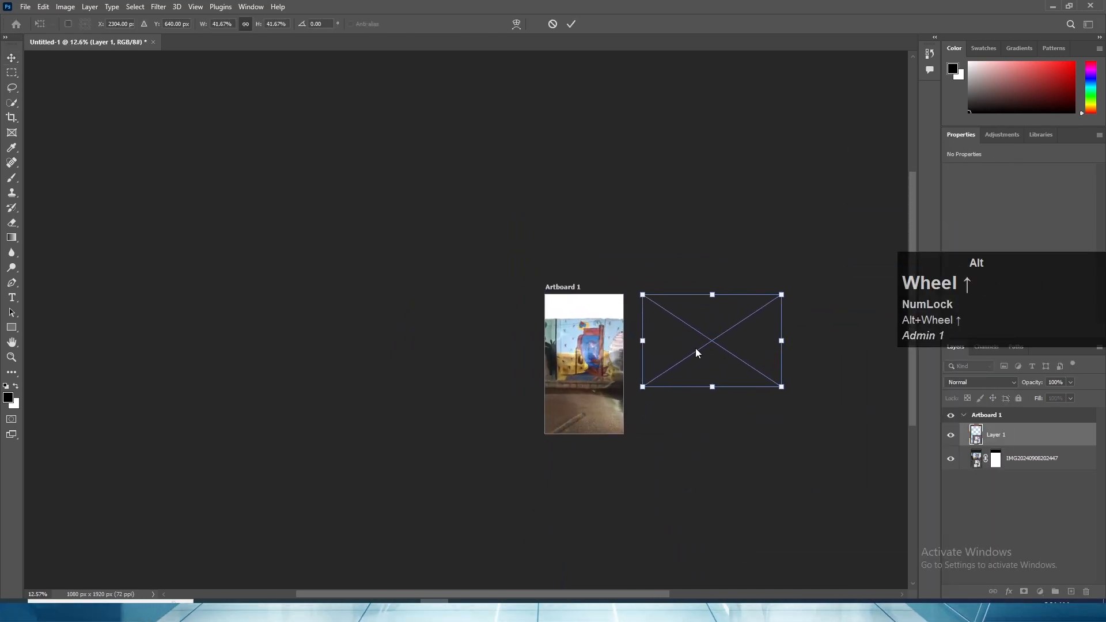
drag(687, 326, 574, 309)
scroll(565, 313, up, 5)
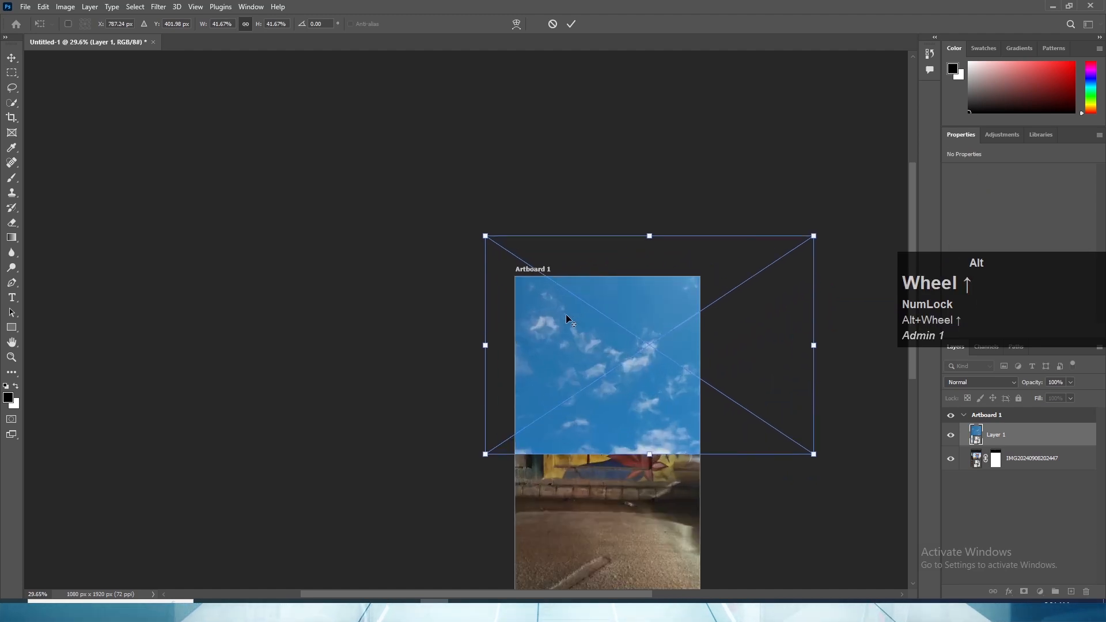
drag(658, 467, 591, 320)
- Move the sky layer beneath the masked photo and enlarge the sky to 23.44% so it spans the artboard's full width
drag(1011, 436, 1014, 465)
scroll(633, 362, up, 5)
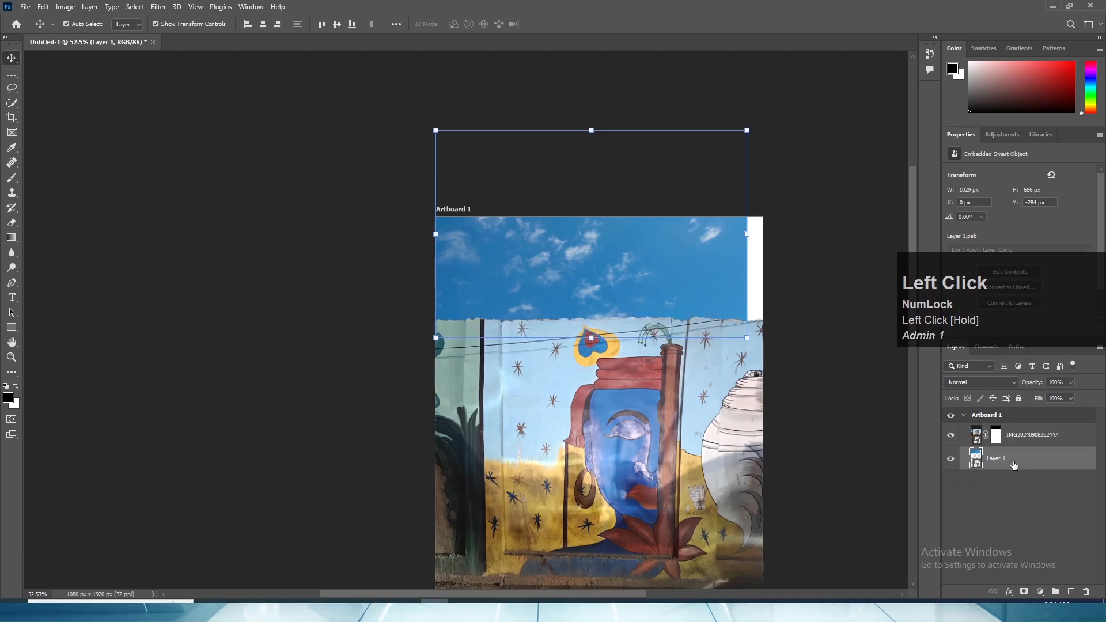
drag(576, 267, 592, 270)
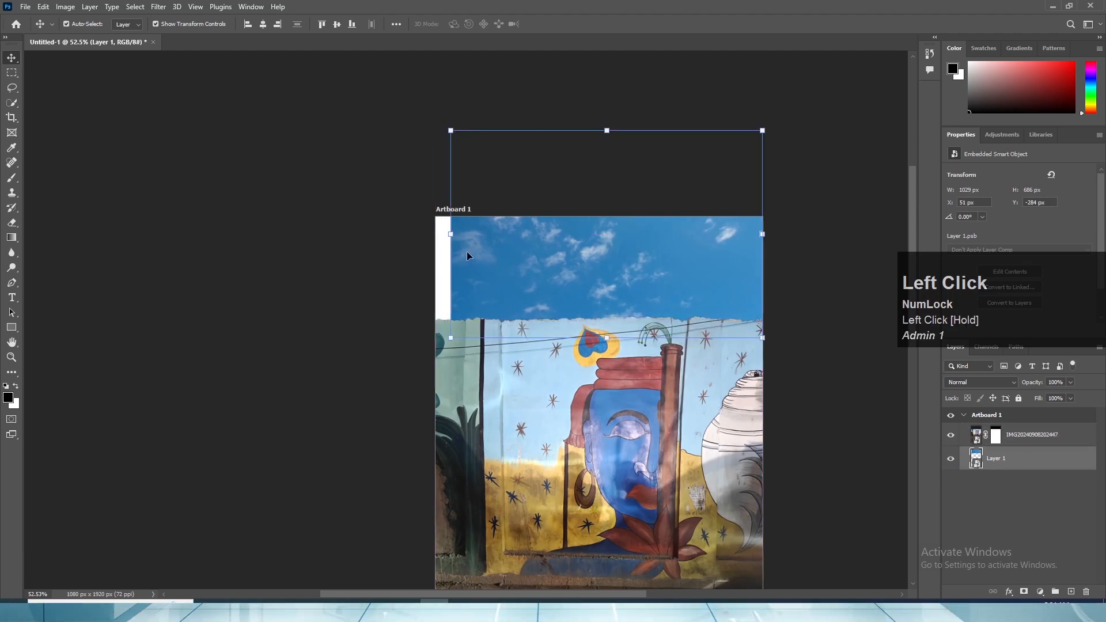
drag(443, 233, 411, 252)
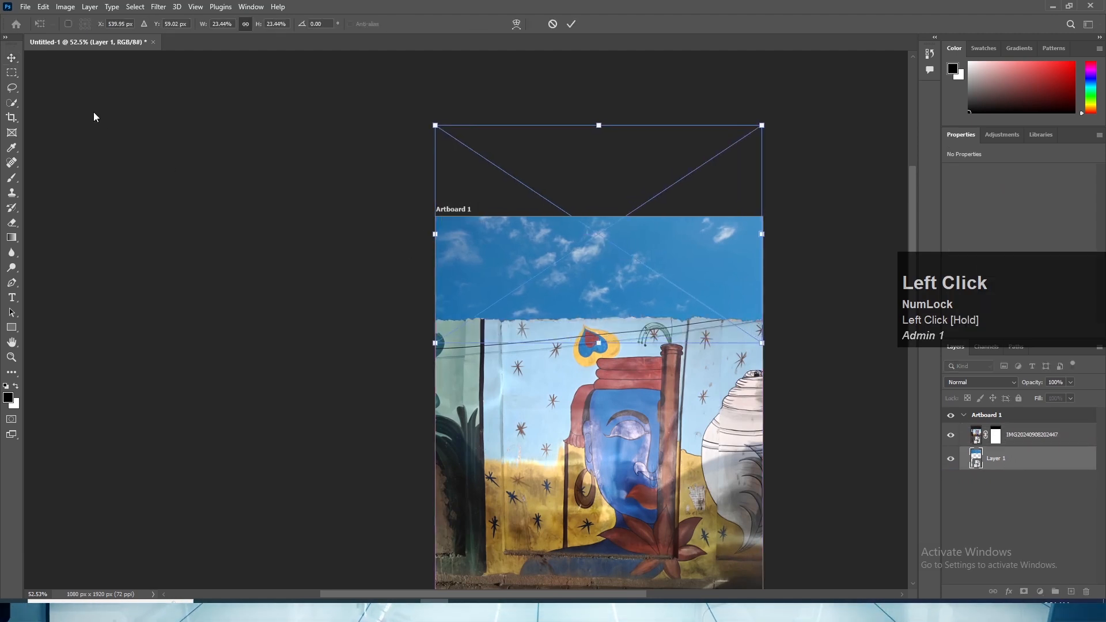
click(74, 104)
scroll(392, 328, up, 2)
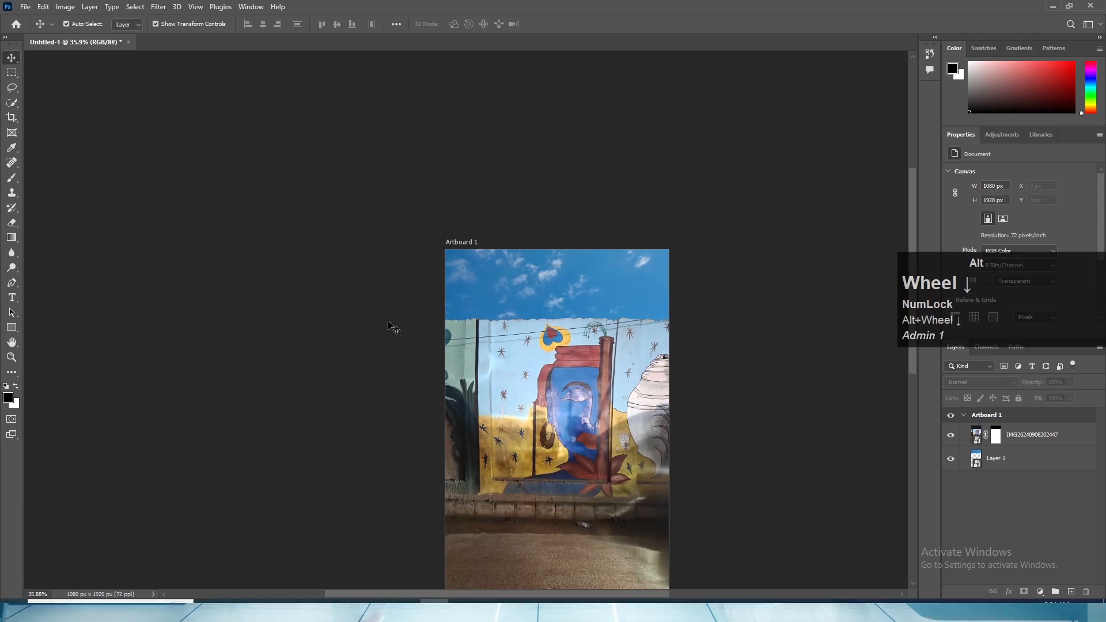
scroll(586, 281, up, 1)
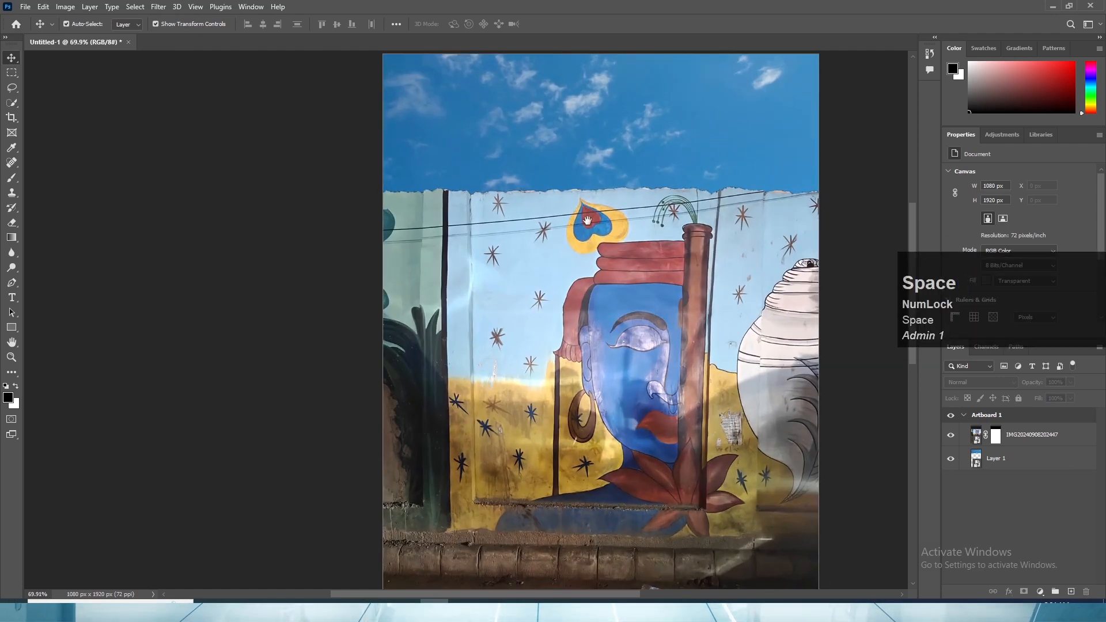
drag(581, 307, 578, 361)
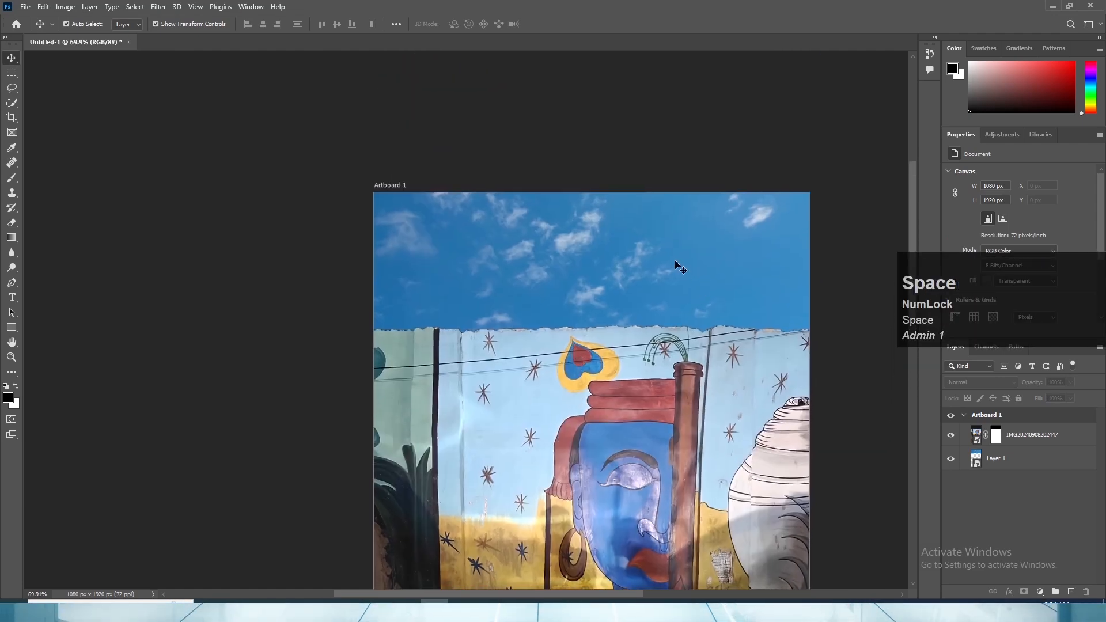
scroll(695, 282, down, 4)
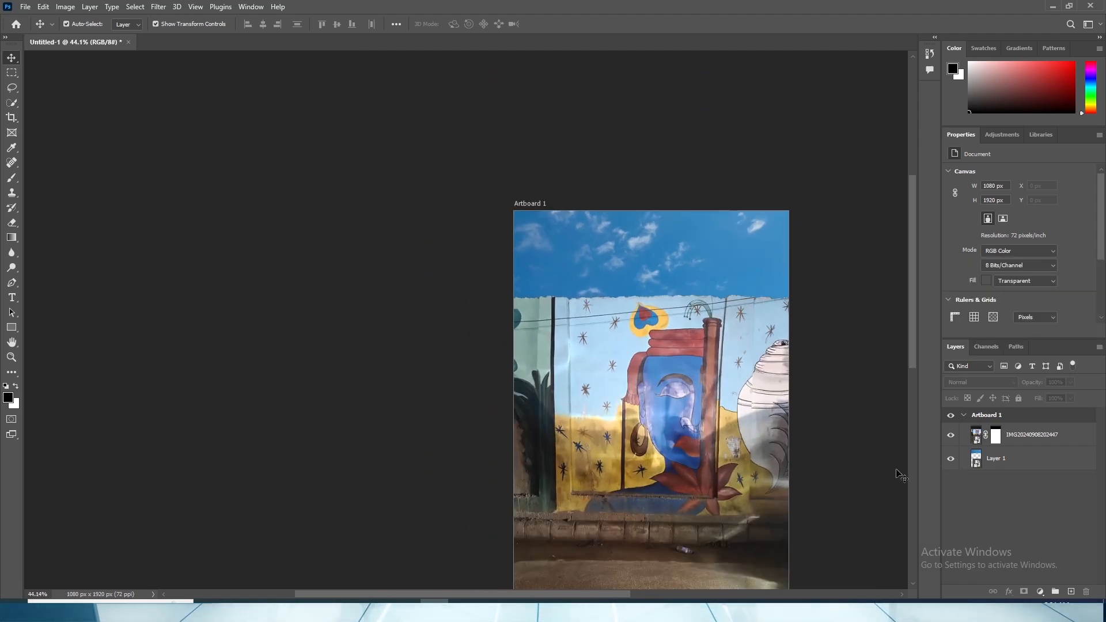
scroll(756, 421, up, 1)
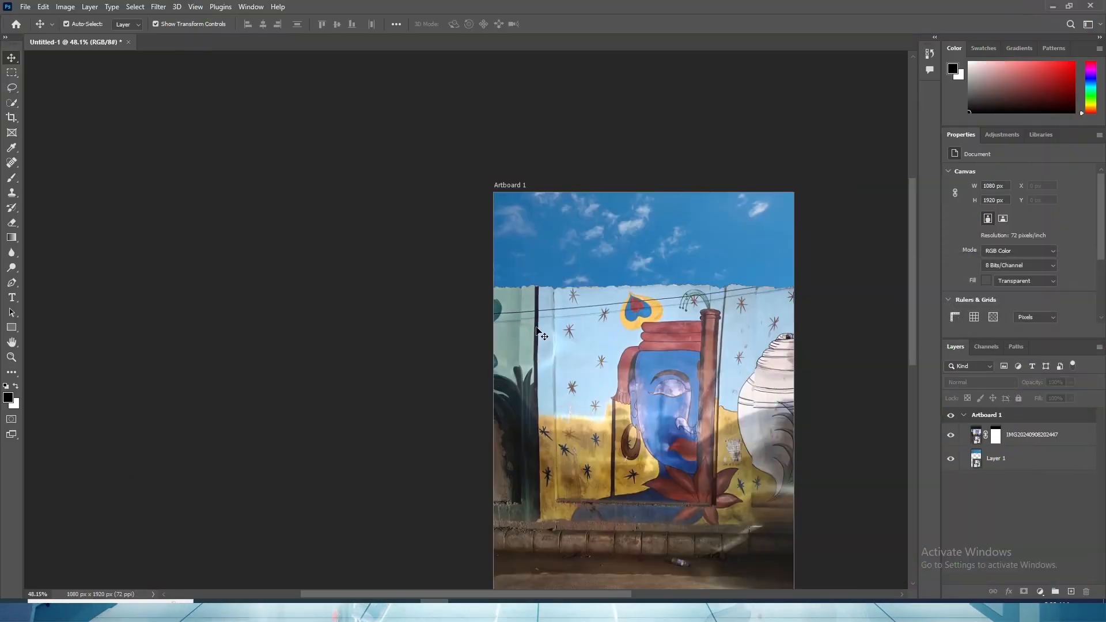
click(1032, 436)
alt+scroll(490, 315, up, 5)
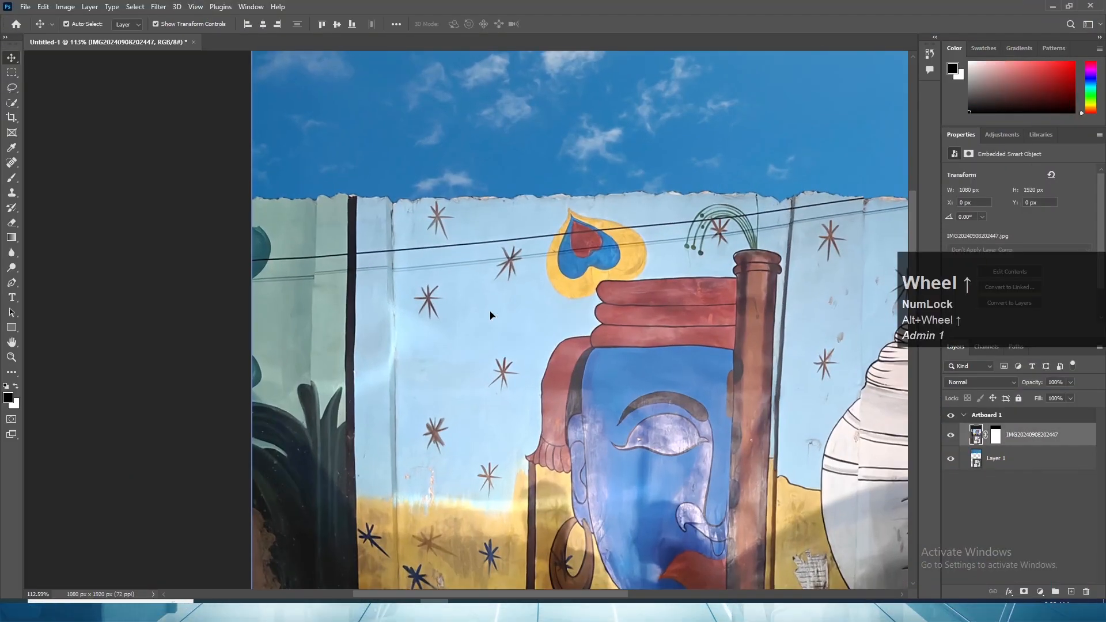
drag(1032, 435, 1071, 592)
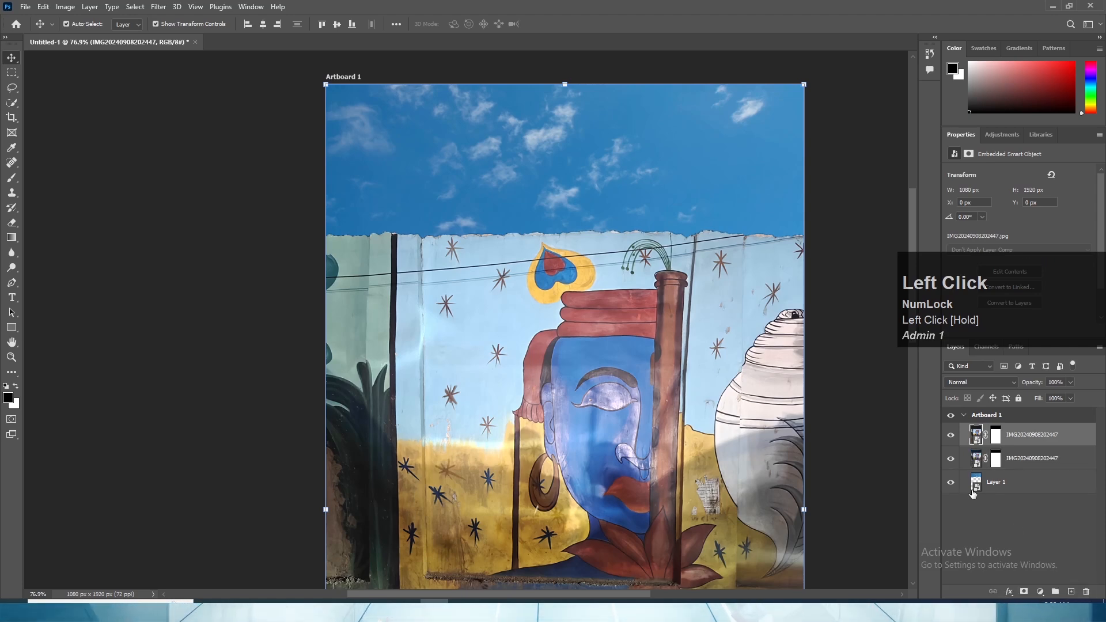
click(950, 459)
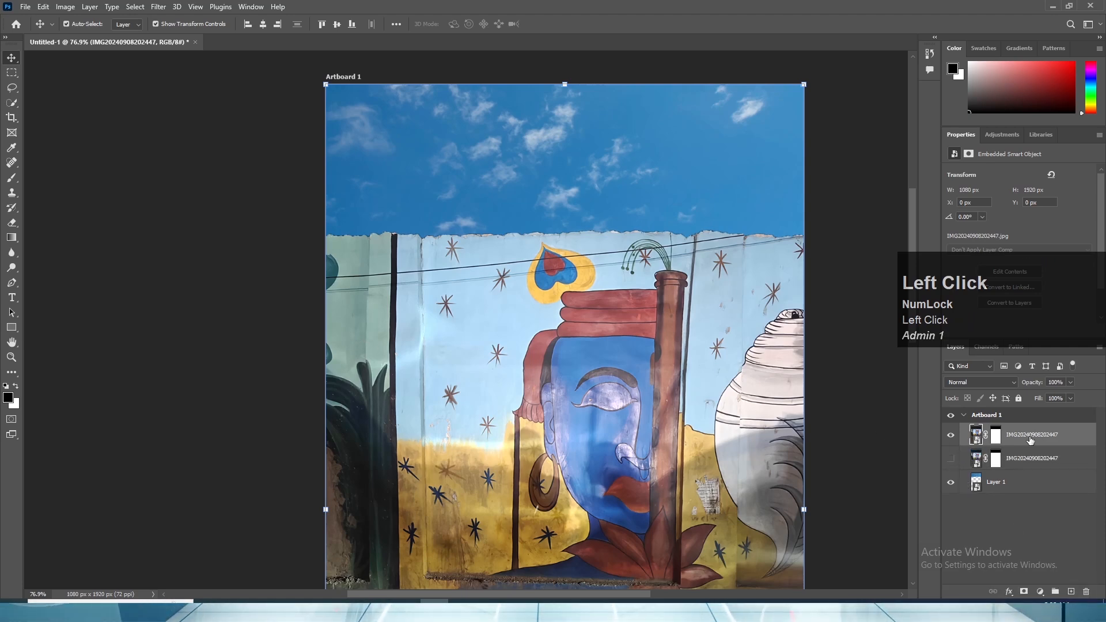
- Choose the Spot Healing Brush tool for the duplicated photo layer and rasterize its smart object
scroll(398, 298, up, 2)
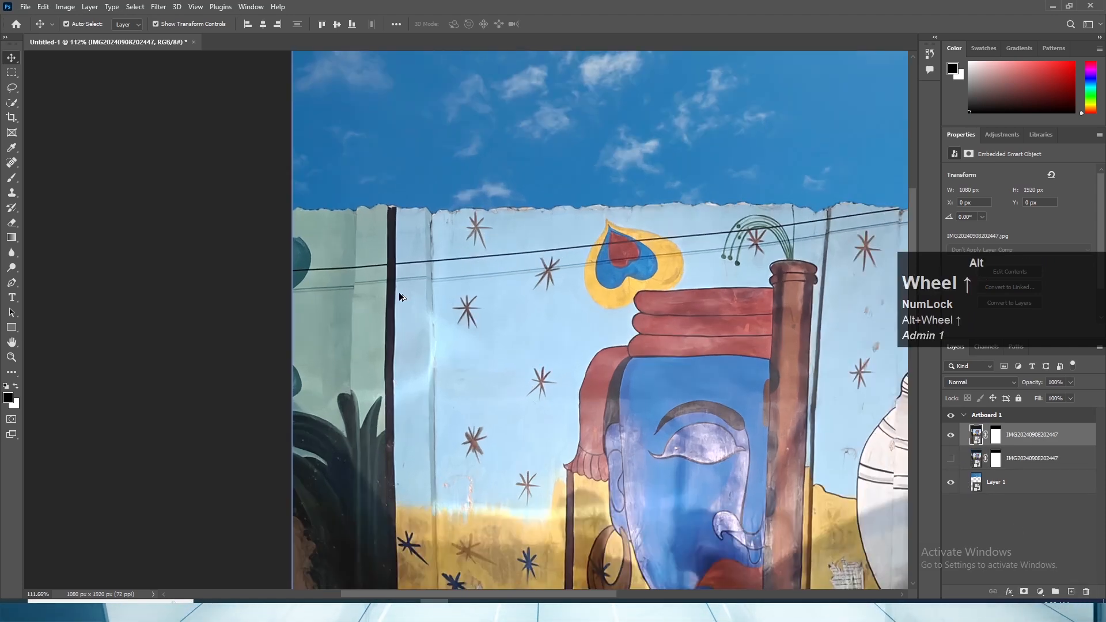
click(11, 165)
click(304, 273)
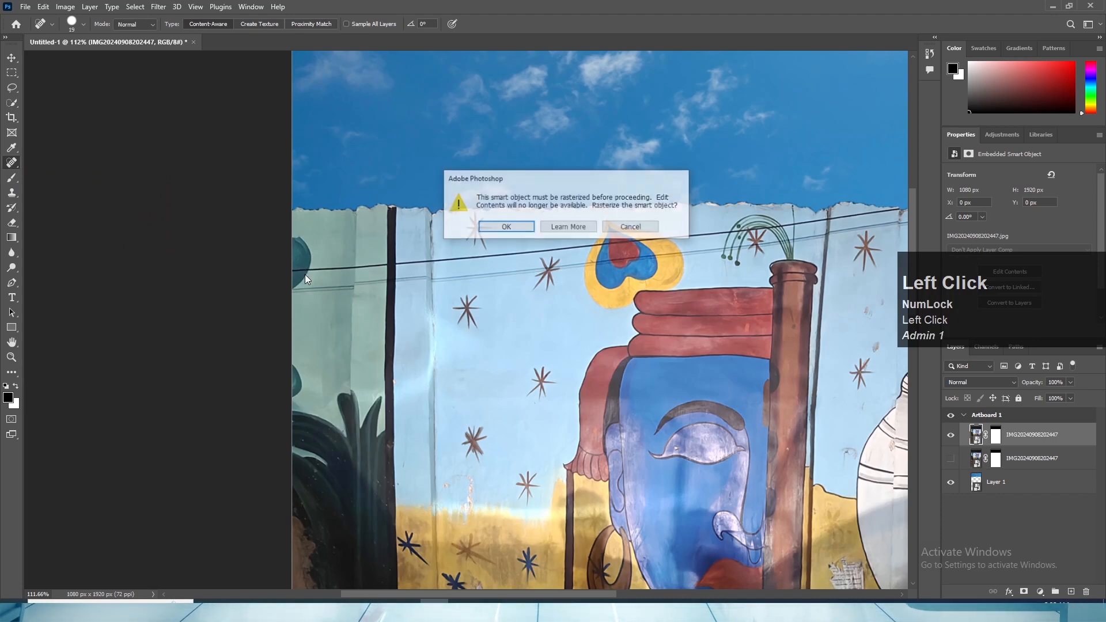
click(506, 228)
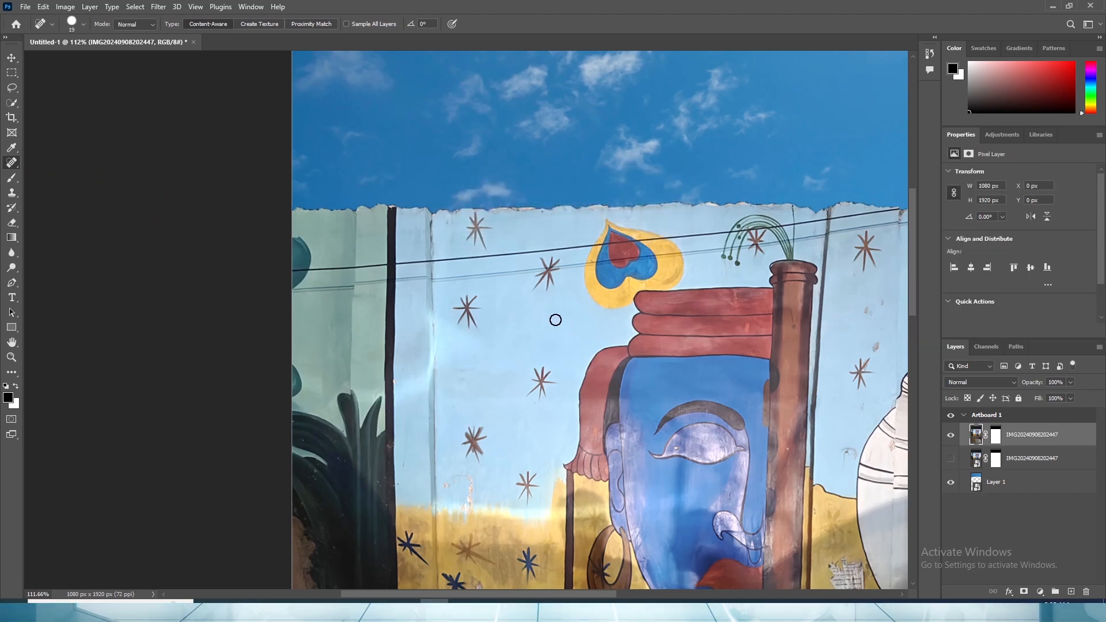
- Remove the upper cable from the green wall section with the Spot Healing Brush, from the teal leaf to the black stripe
key(alt)
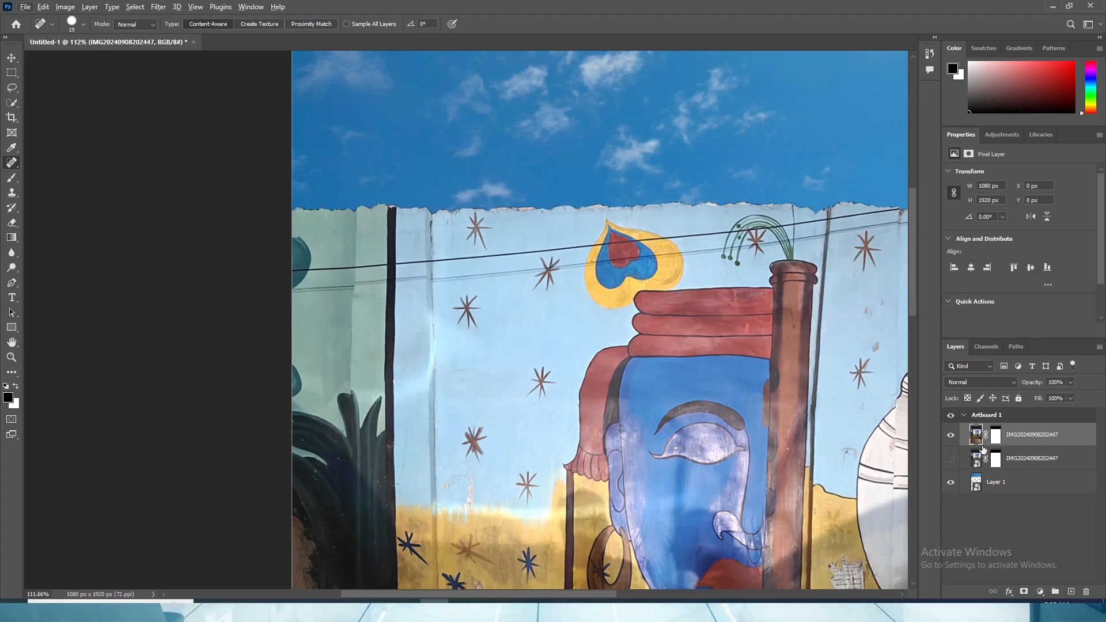
scroll(519, 349, down, 4)
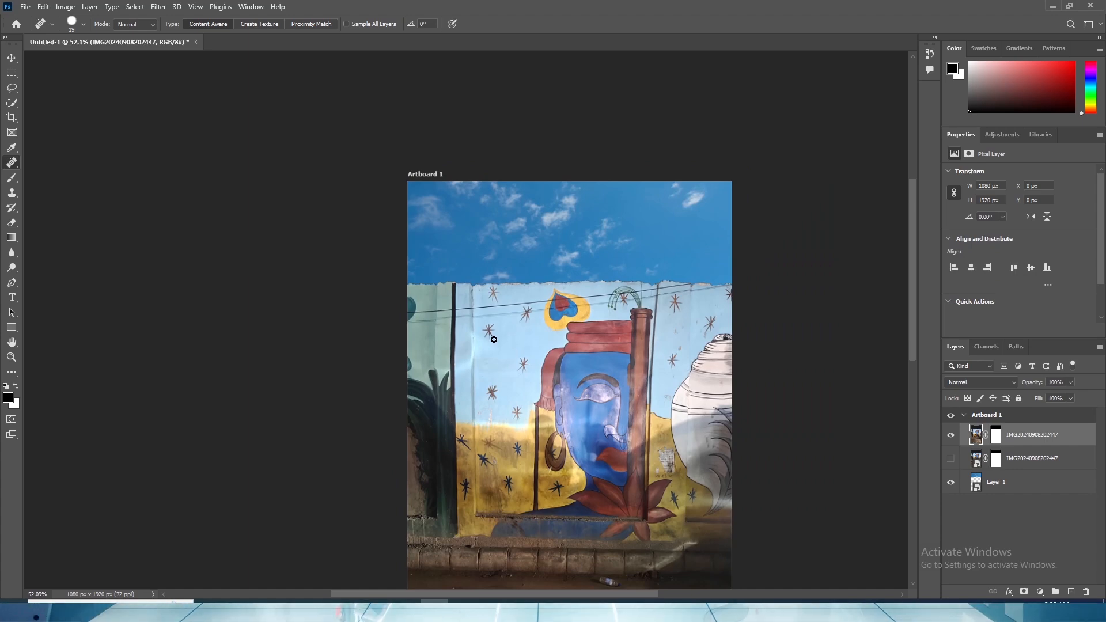
scroll(493, 340, up, 2)
scroll(510, 322, up, 2)
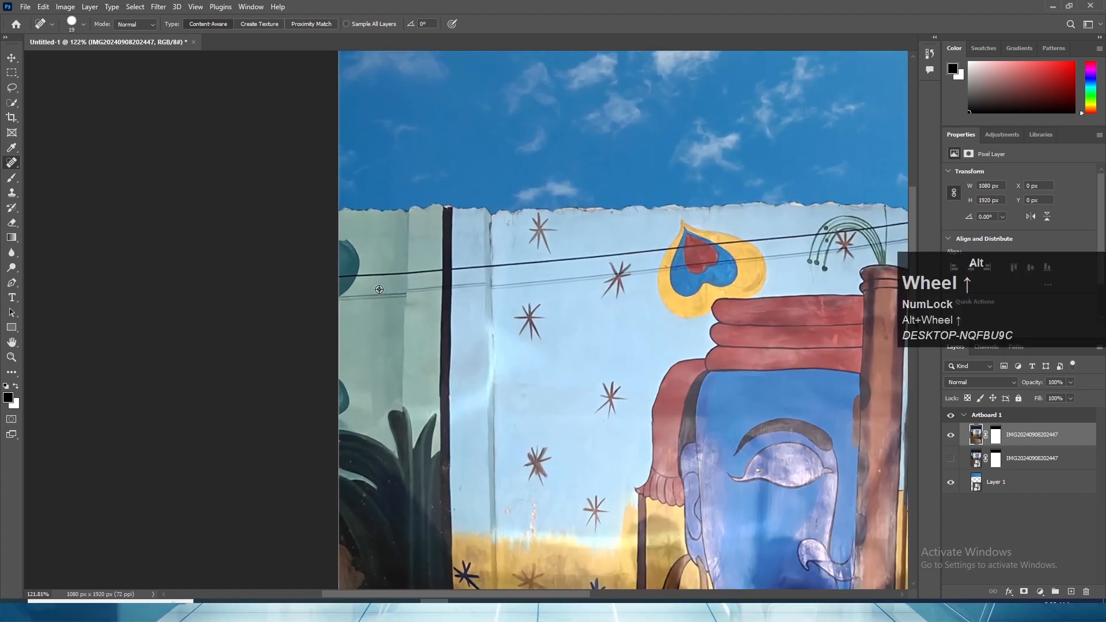
click(345, 274)
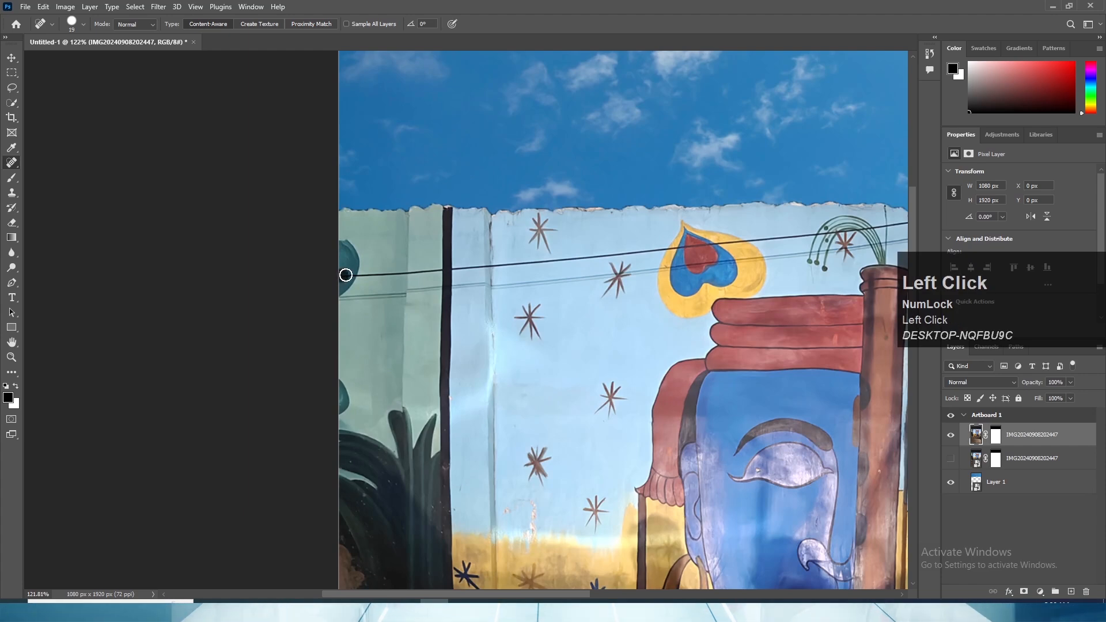
scroll(351, 275, up, 3)
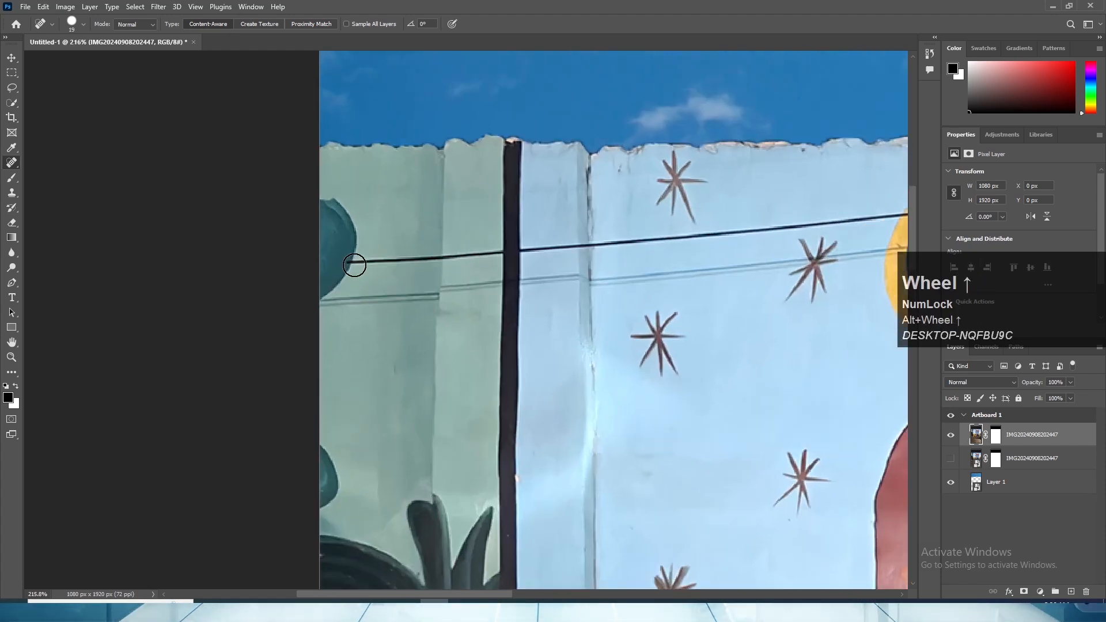
drag(355, 265, 501, 253)
- Heal away the upper cable on the light-blue wall from the black stripe across the panel seam towards the stars
mouse_move(440, 305)
mouse_down()
mouse_move(388, 366)
mouse_move(472, 284)
mouse_move(617, 247)
mouse_move(309, 372)
mouse_up()
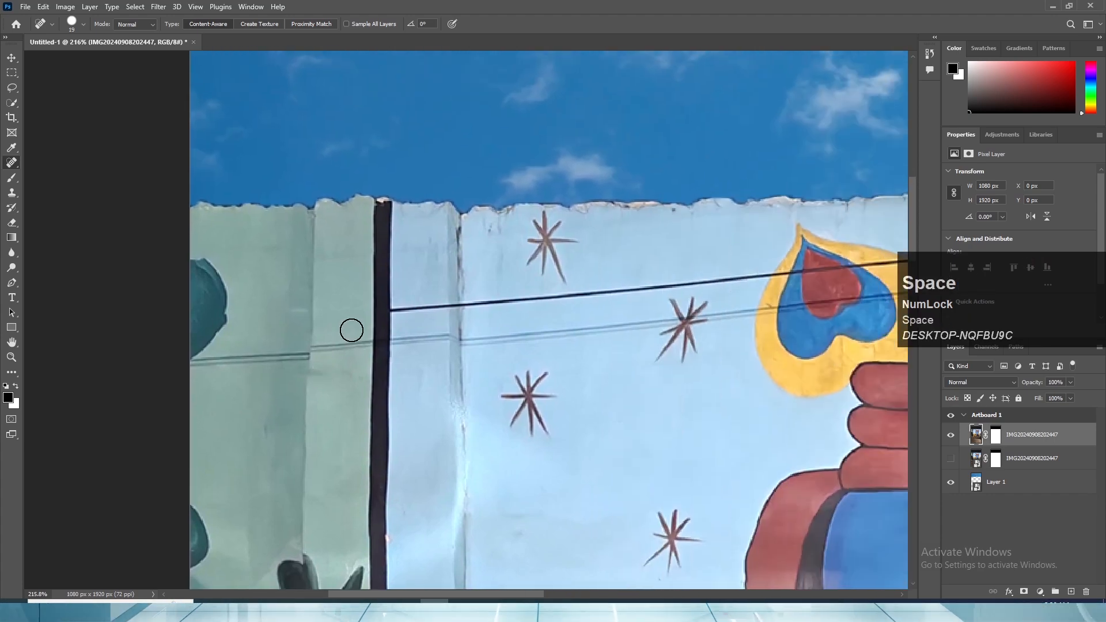
drag(389, 311, 467, 306)
drag(501, 338, 351, 382)
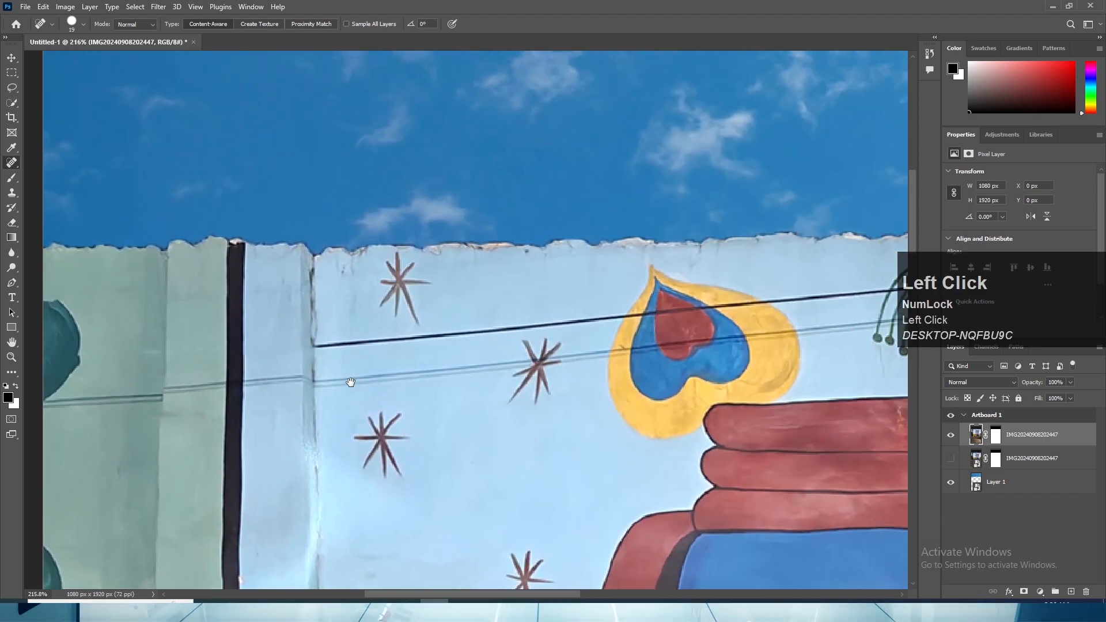
drag(316, 346, 454, 333)
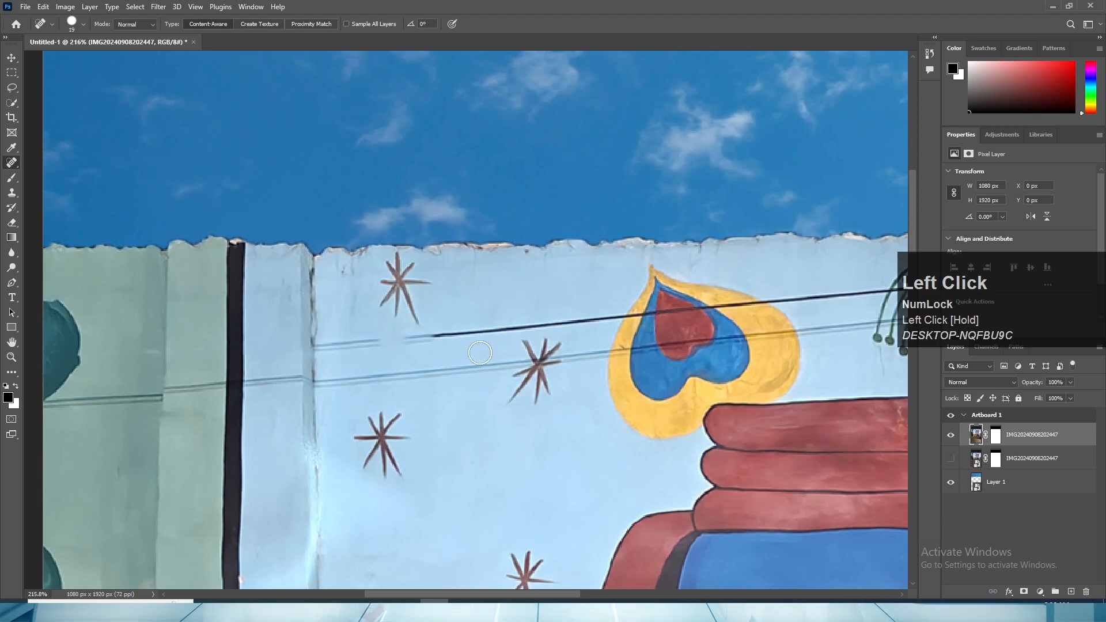
- Heal away the lower cable across the green wall section and on past the black stripe to the panel seam
drag(489, 364, 317, 425)
drag(148, 402, 400, 381)
drag(287, 406, 529, 327)
mouse_move(274, 339)
mouse_down()
mouse_move(450, 315)
mouse_move(533, 318)
mouse_up()
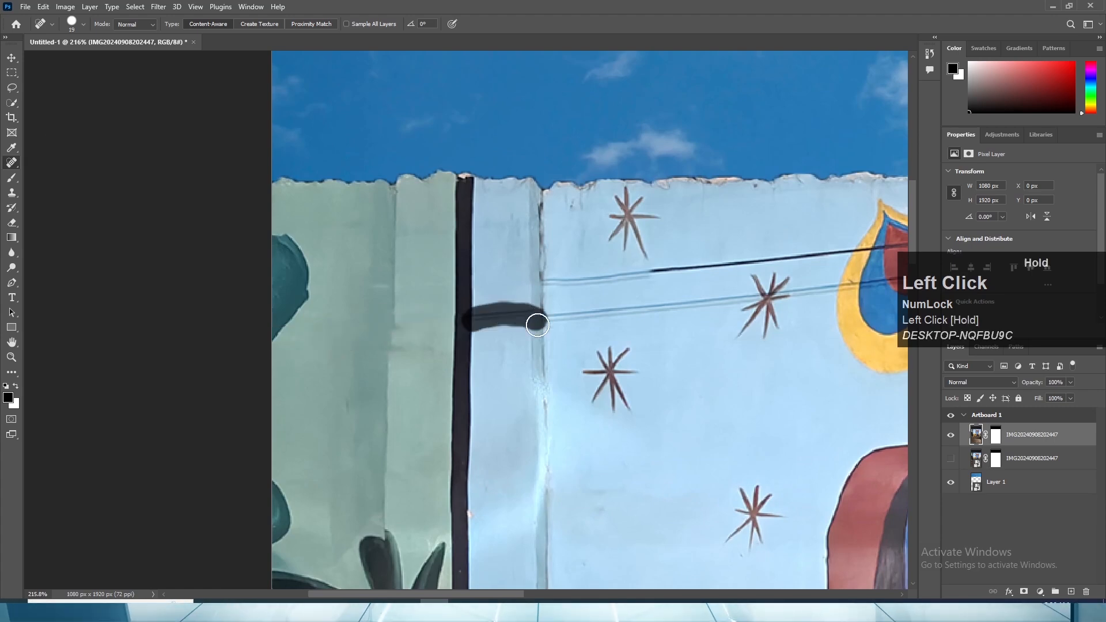
- Remove the lower cable between the panel seam and the star beside the heart, plus the upper cable up to the heart
drag(537, 367, 359, 447)
drag(369, 397, 556, 383)
drag(378, 391, 556, 380)
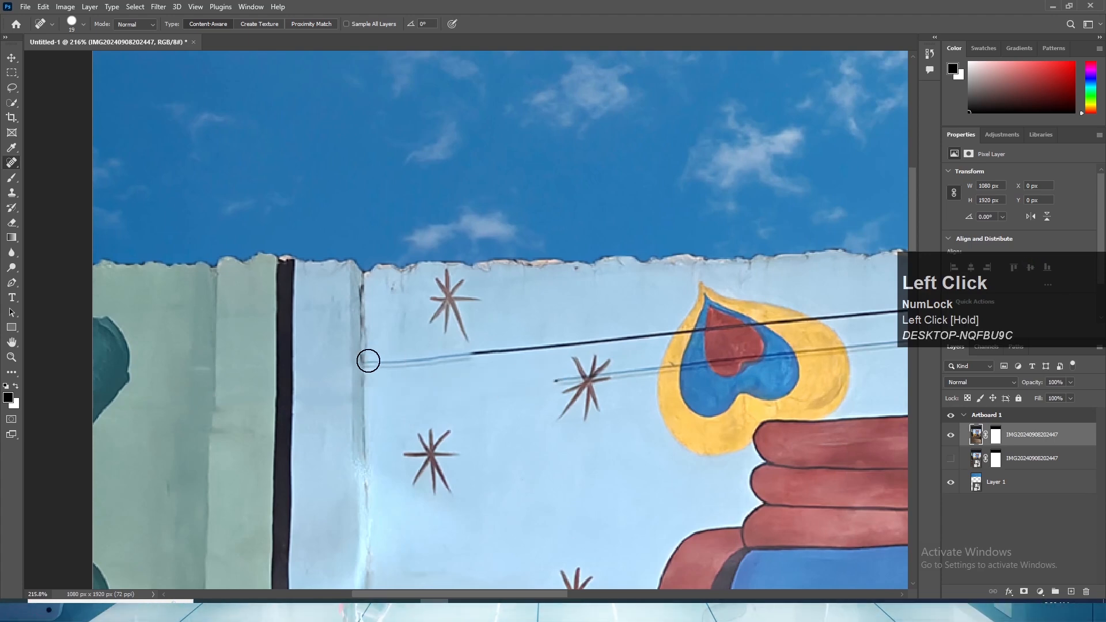
mouse_move(368, 361)
mouse_down()
mouse_move(547, 346)
mouse_move(388, 403)
mouse_move(504, 391)
mouse_up()
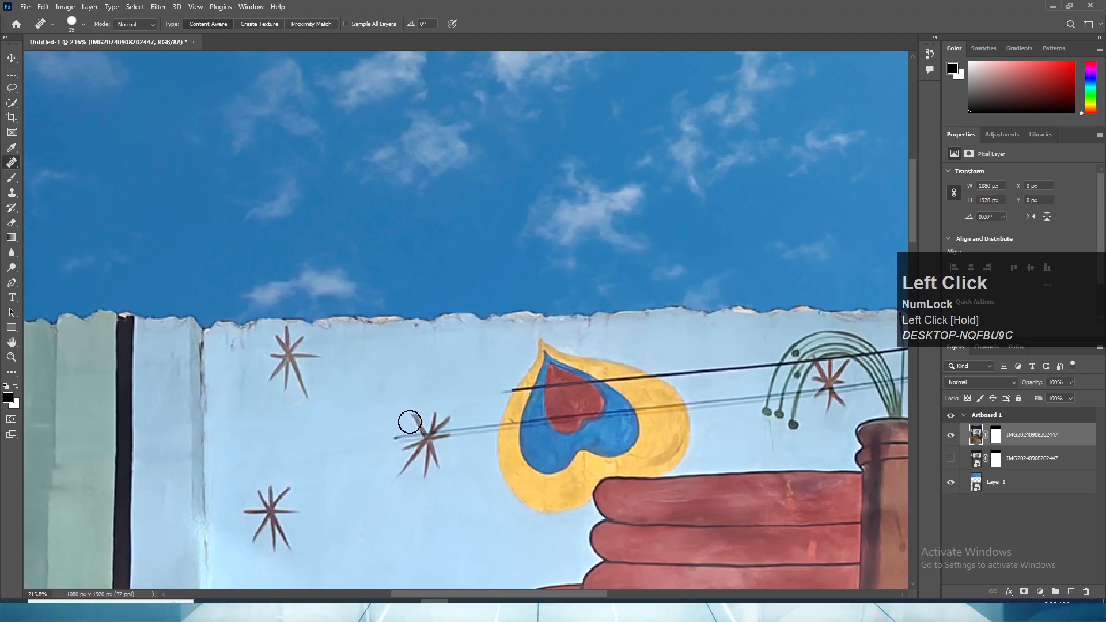
- Heal away the lower cable running through the star beside the heart, and paint over the star's remnants
drag(397, 445, 489, 430)
mouse_move(439, 475)
mouse_down()
mouse_move(456, 419)
mouse_move(484, 388)
mouse_up()
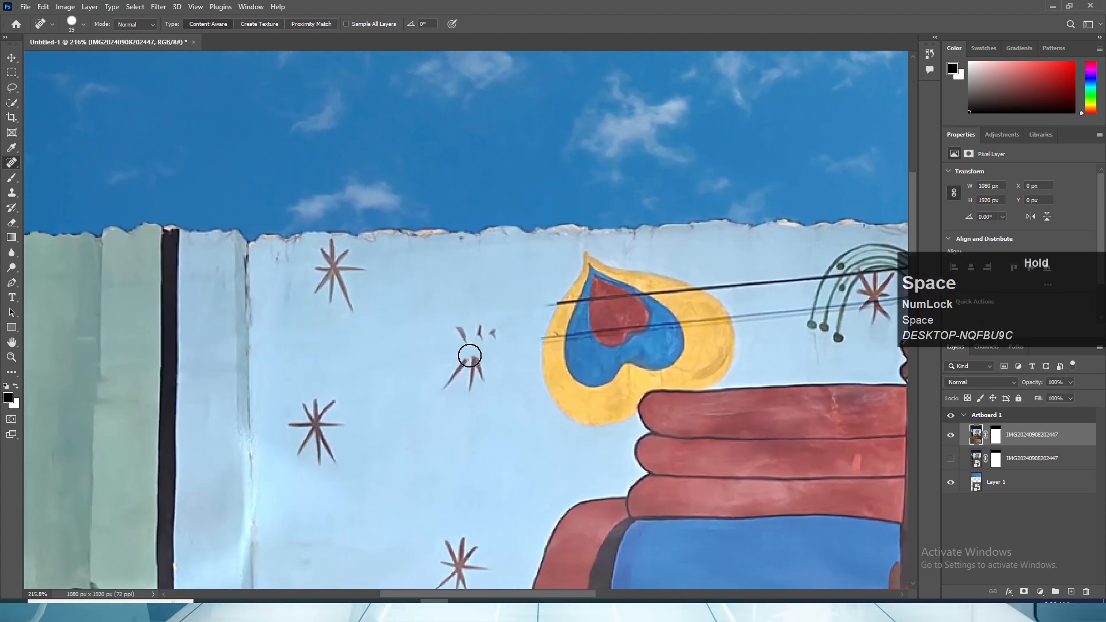
mouse_move(454, 332)
mouse_down()
mouse_move(495, 329)
mouse_move(459, 366)
mouse_move(454, 389)
mouse_move(473, 375)
mouse_up()
- Remove both cables from the heart's left yellow edge and the upper cable across to its red centre
drag(483, 417, 309, 490)
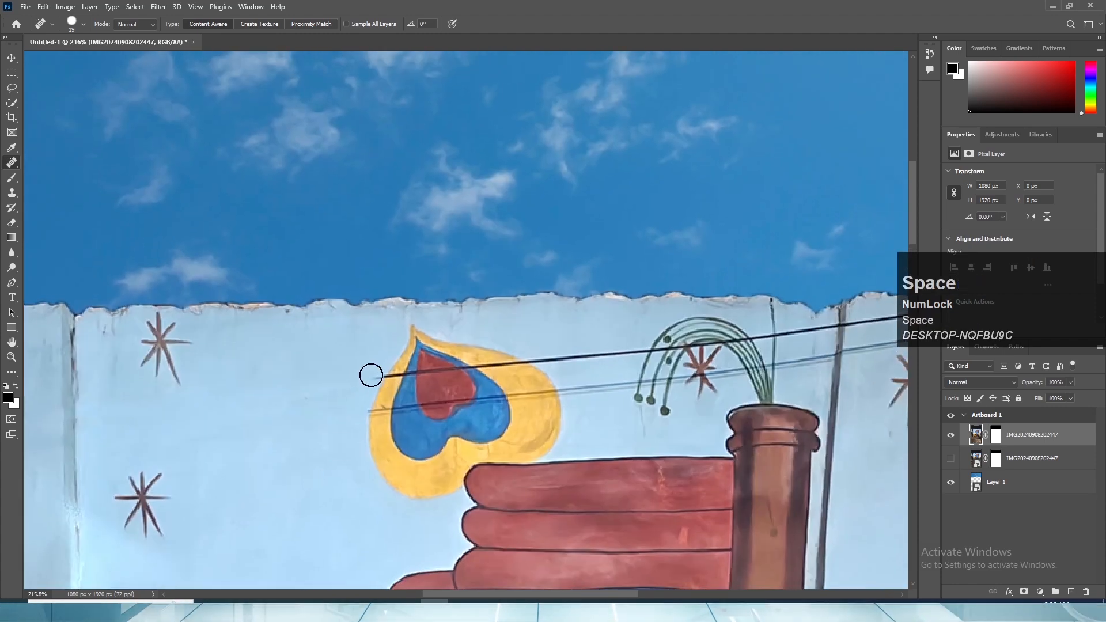
click(371, 375)
scroll(349, 425, up, 3)
drag(402, 403, 408, 400)
drag(437, 335, 543, 313)
click(470, 327)
- Heal the lower cable across the heart's left blue band and red centre, undoing the first stroke and painting it again
drag(504, 379, 563, 376)
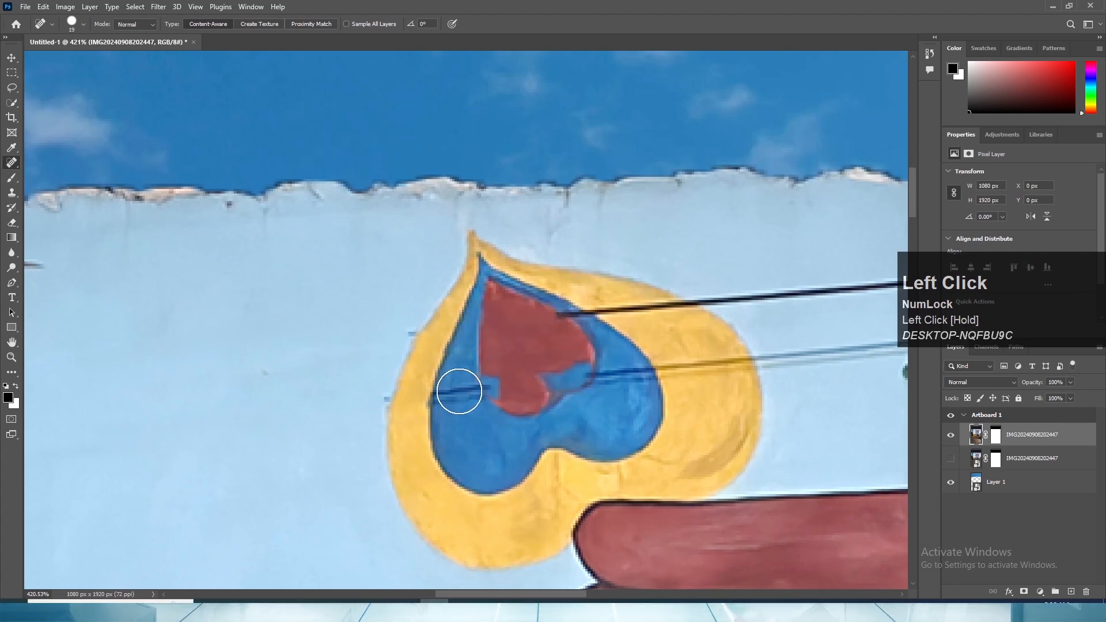
key(ctrl+z)
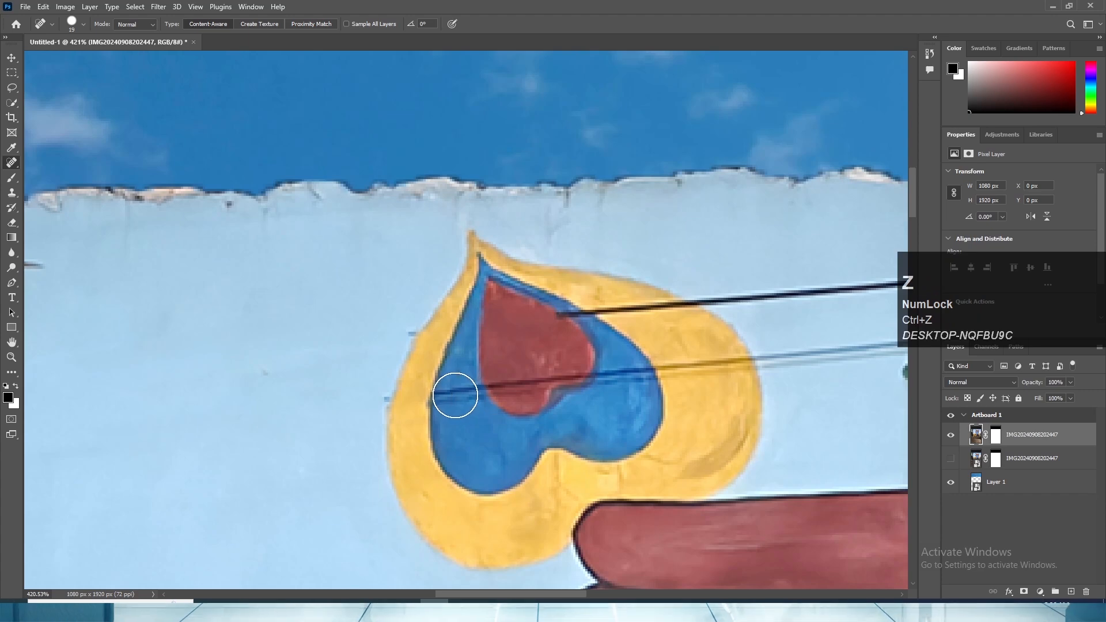
mouse_move(451, 393)
mouse_down()
mouse_move(474, 434)
mouse_move(470, 398)
mouse_move(467, 431)
mouse_move(493, 386)
mouse_move(552, 406)
mouse_move(519, 380)
mouse_move(565, 364)
mouse_move(564, 411)
mouse_move(526, 407)
mouse_move(542, 364)
mouse_up()
scroll(543, 364, down, 4)
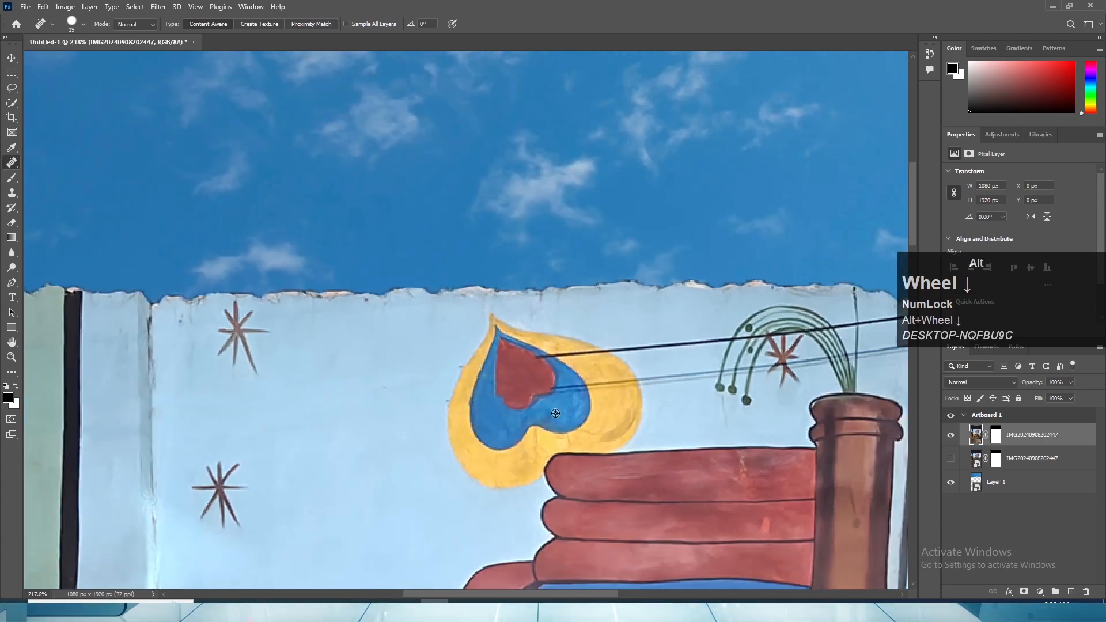
- Reduce the healing brush to 8 px and remove the cables around the heart's red centre and right blue band
scroll(553, 380, up, 4)
key(space)
scroll(457, 513, up, 4)
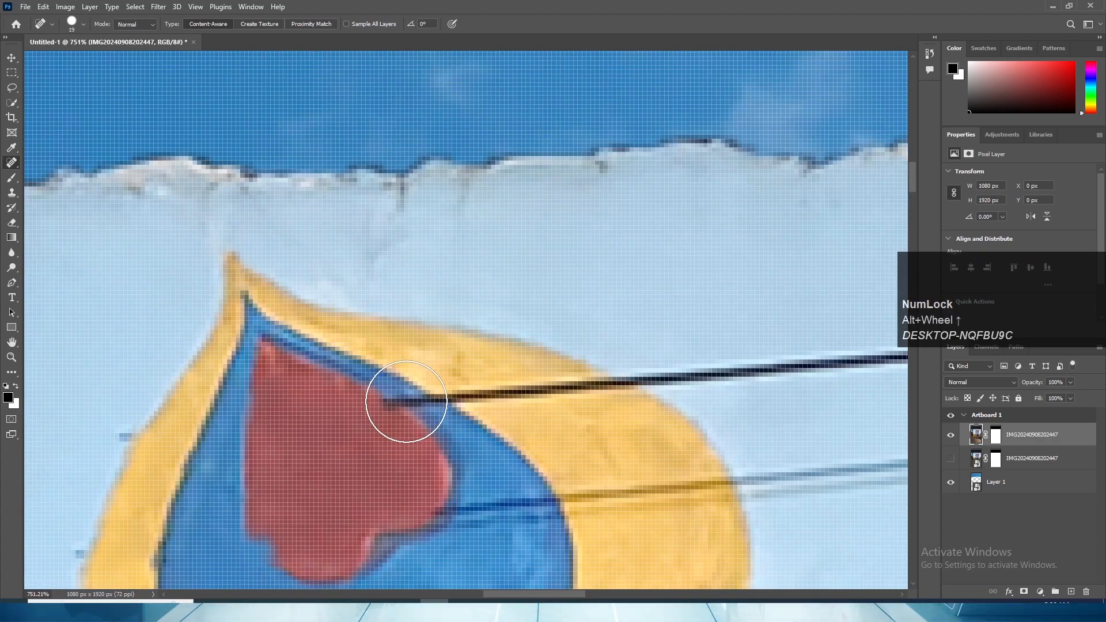
key(bracketleft)
key(bracketleft)
key(bracketleft)
key(bracketleft)
key(bracketleft)
click(405, 399)
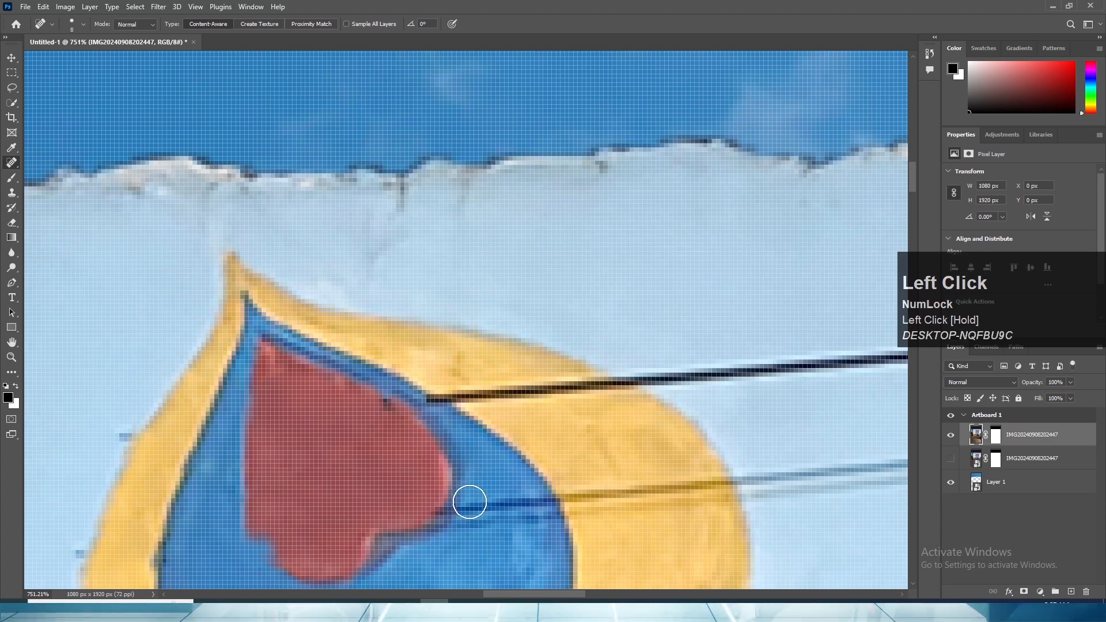
drag(439, 510, 537, 512)
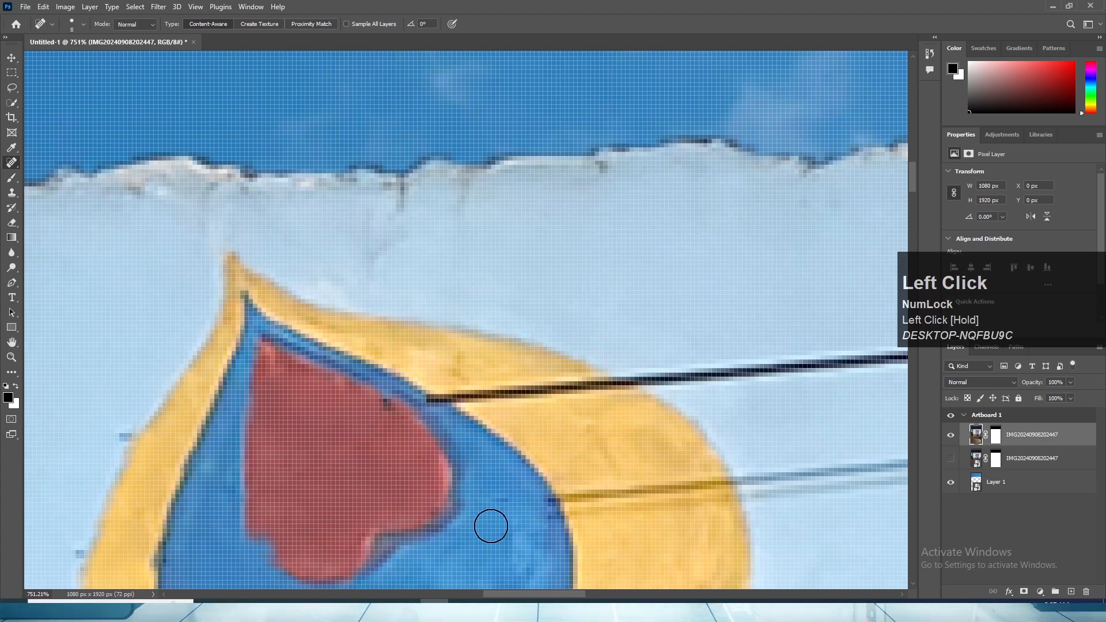
- Heal both cables off the heart's right yellow edge and clean the dark remnant on the blue outline
drag(446, 394, 599, 384)
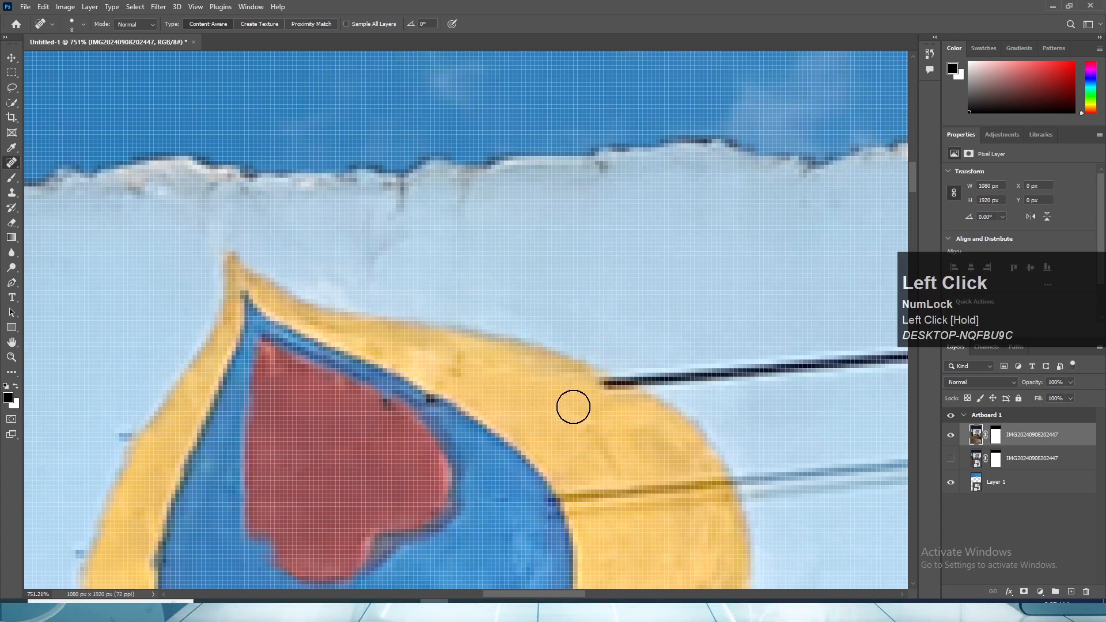
drag(563, 495, 723, 493)
drag(439, 404, 440, 404)
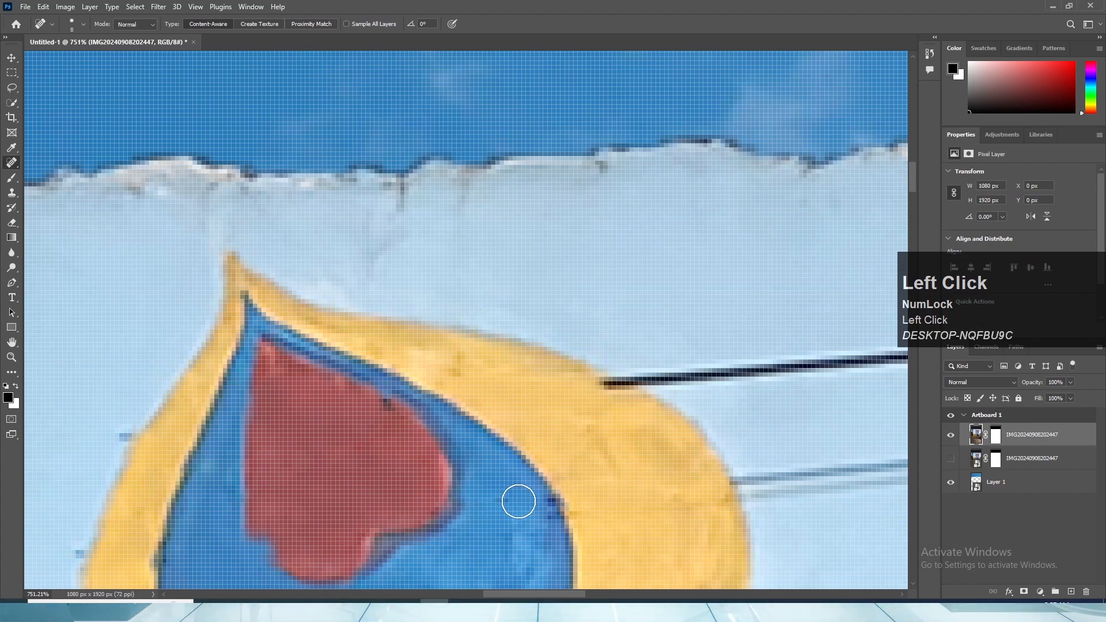
- Remove both cables from the light blue wall between the heart and the arching green plant
alt+scroll(501, 535, down, 3)
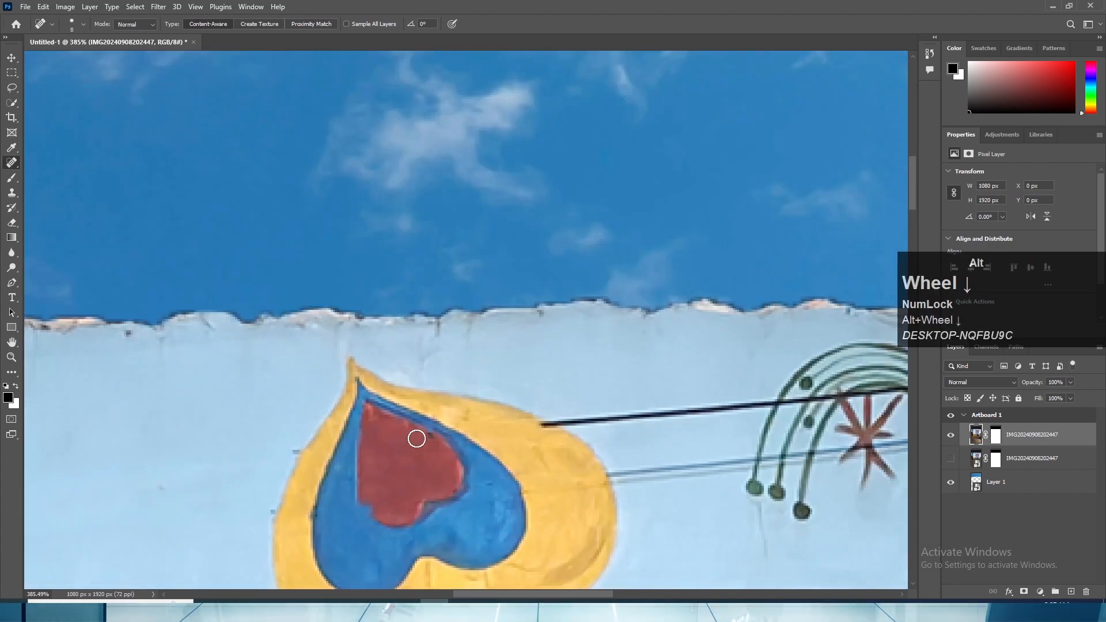
drag(531, 476, 447, 476)
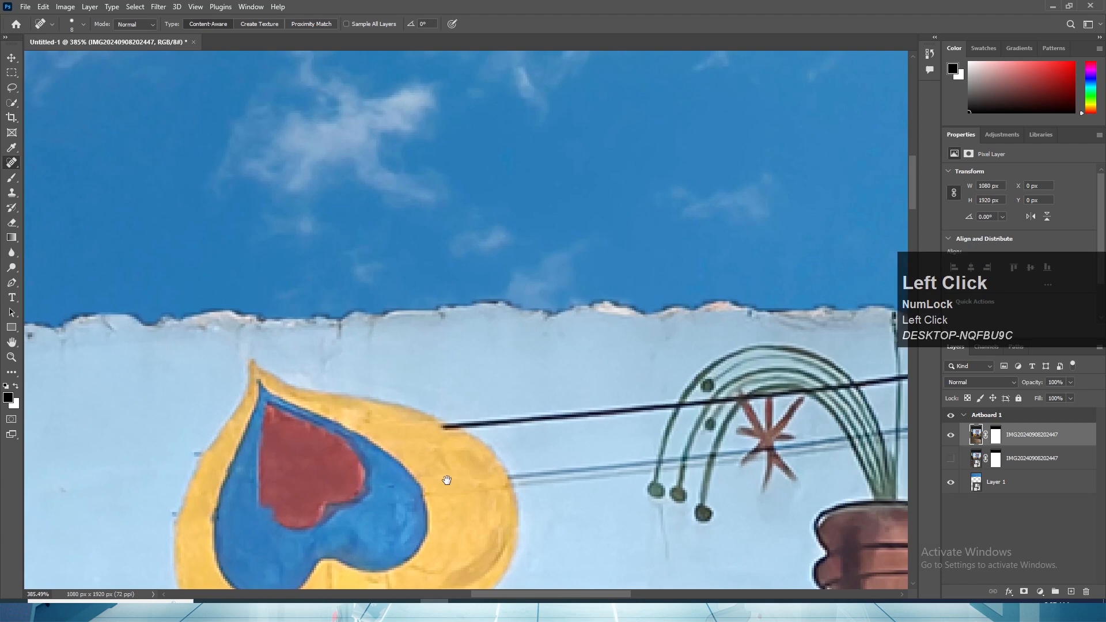
click(446, 430)
drag(455, 424, 644, 407)
mouse_move(515, 477)
mouse_down()
mouse_move(622, 467)
mouse_move(526, 482)
mouse_move(609, 466)
mouse_move(562, 470)
mouse_move(591, 455)
mouse_move(486, 484)
mouse_up()
key(space)
mouse_move(373, 455)
mouse_down()
mouse_move(410, 466)
mouse_move(531, 434)
mouse_move(499, 412)
mouse_move(503, 391)
mouse_move(528, 378)
mouse_up()
key(space)
mouse_move(503, 432)
mouse_down()
mouse_move(500, 445)
mouse_move(378, 467)
mouse_up()
key(space)
drag(427, 380, 435, 379)
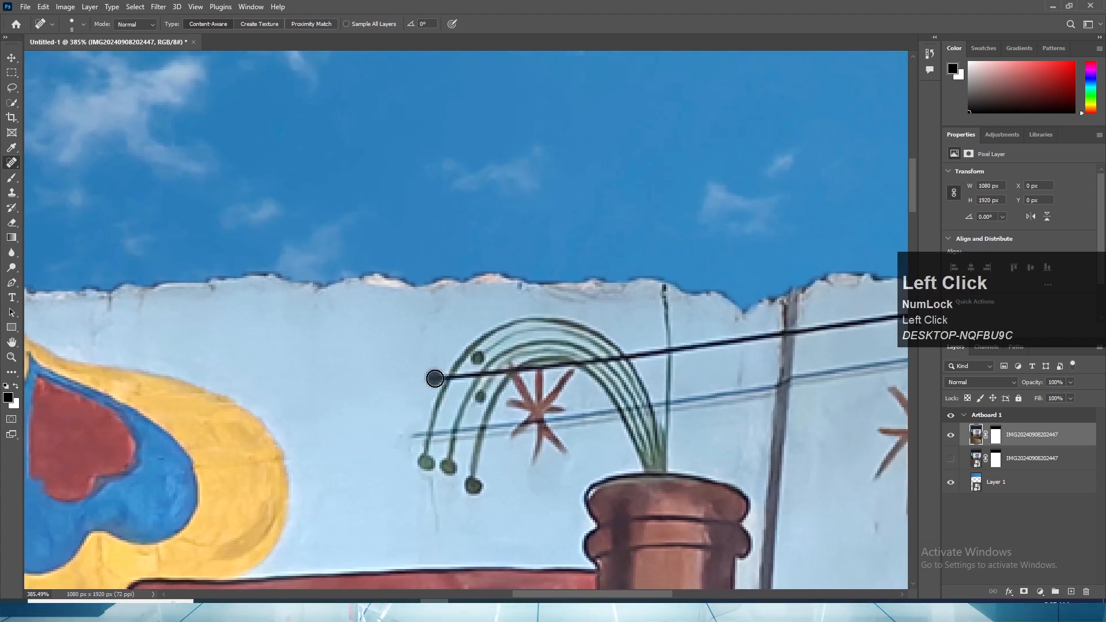
mouse_move(416, 428)
mouse_down()
mouse_move(363, 481)
mouse_move(353, 463)
mouse_move(385, 402)
mouse_move(348, 434)
mouse_move(281, 445)
mouse_up()
- Heal away the upper and lower cables between the green plant and the dark panel seam
key(space)
click(408, 372)
key(space)
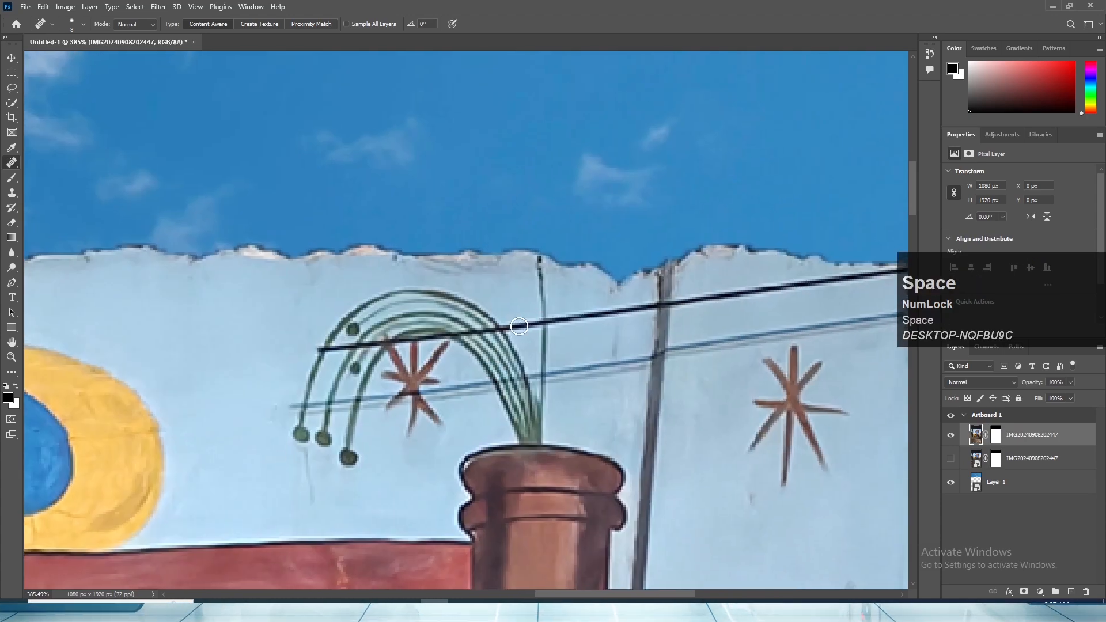
click(527, 324)
drag(521, 326, 668, 299)
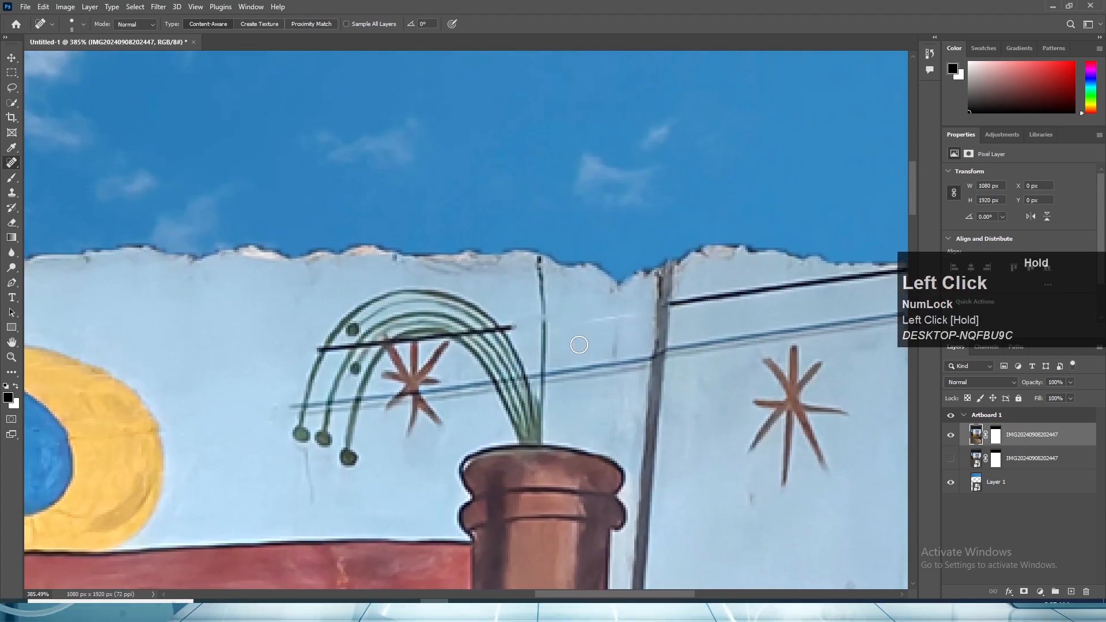
alt+scroll(578, 344, down, 5)
alt+scroll(555, 376, down, 7)
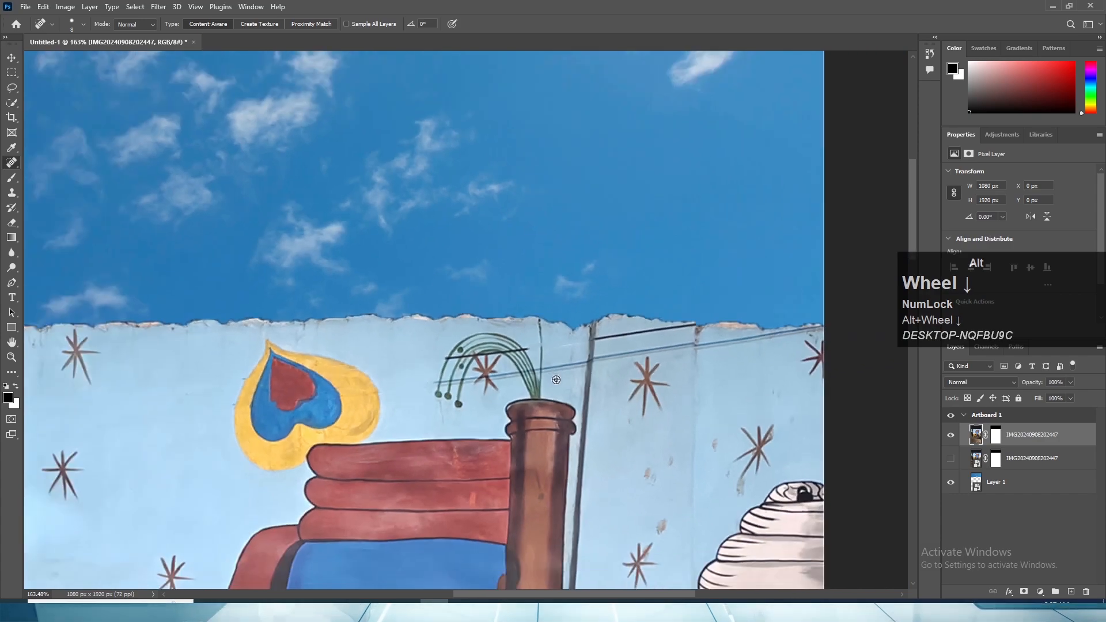
alt+scroll(555, 383, up, 6)
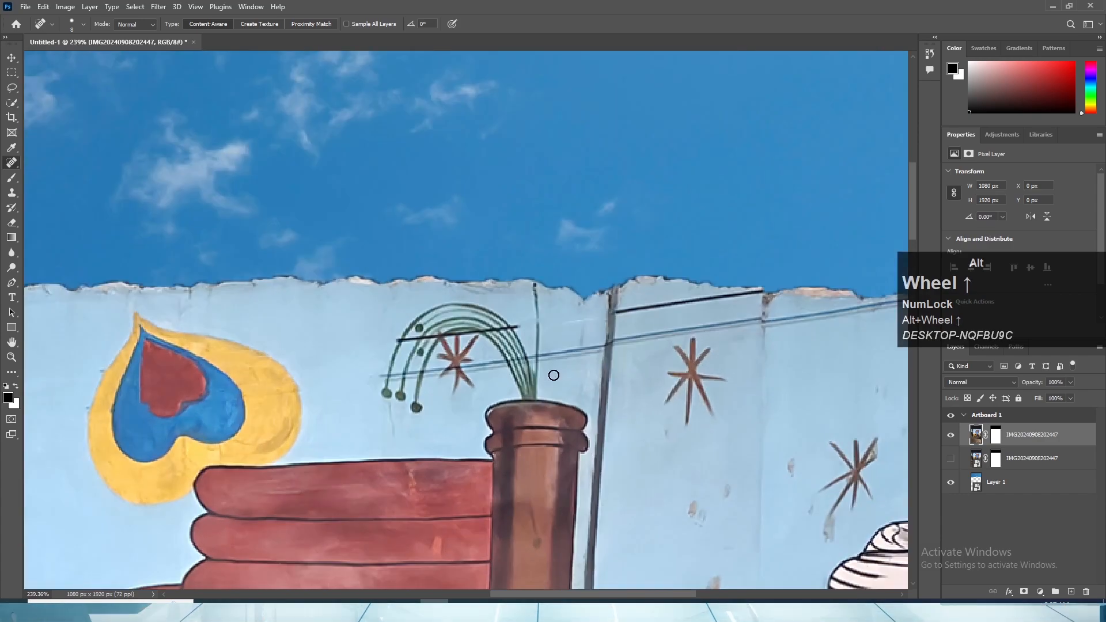
drag(529, 358, 592, 352)
- Try to heal the upper cable out of the plant's arching green stems
drag(525, 322, 525, 322)
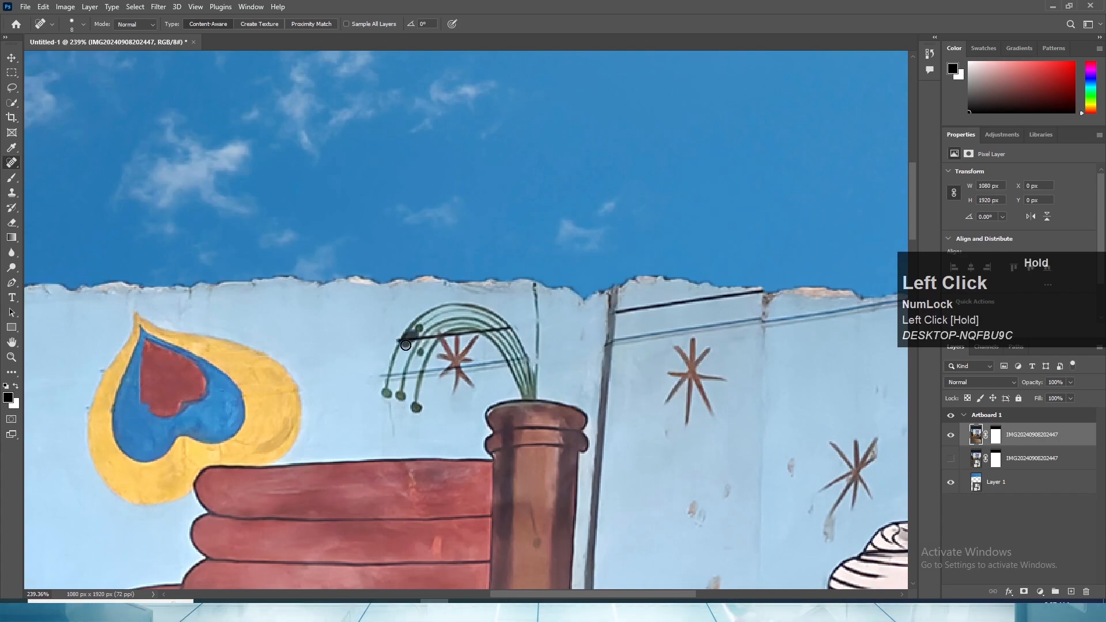
drag(405, 344, 406, 344)
scroll(411, 349, up, 3)
mouse_move(464, 318)
mouse_down()
mouse_move(436, 320)
mouse_move(456, 334)
mouse_up()
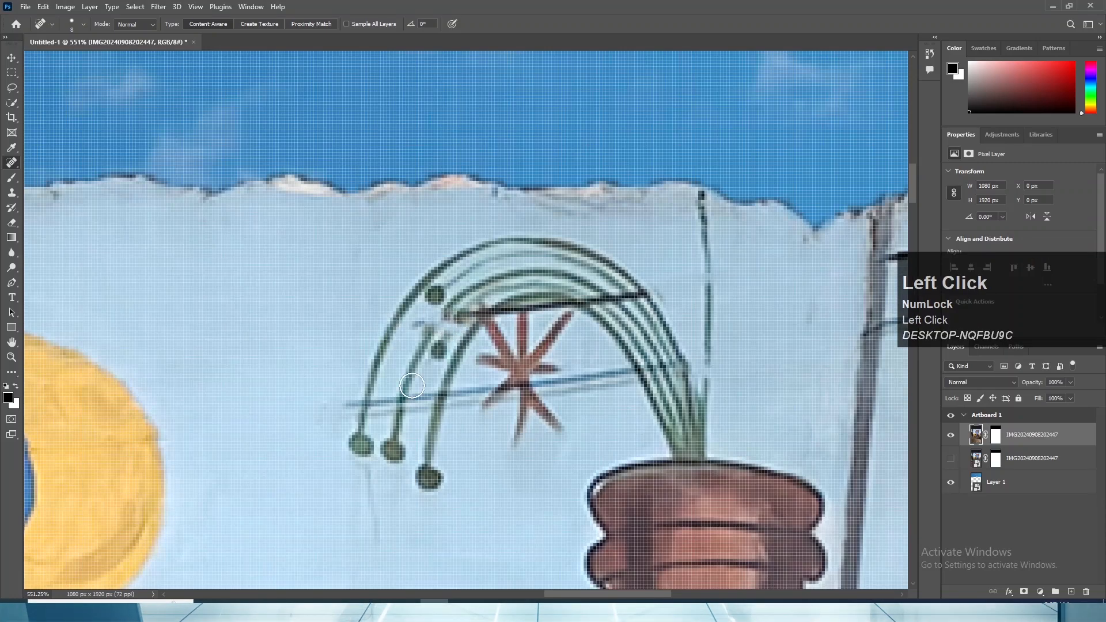
- Enlarge the healing brush to 25 px and paint out the green plant, its star and the cable remnants above the brown column
scroll(495, 414, down, 10)
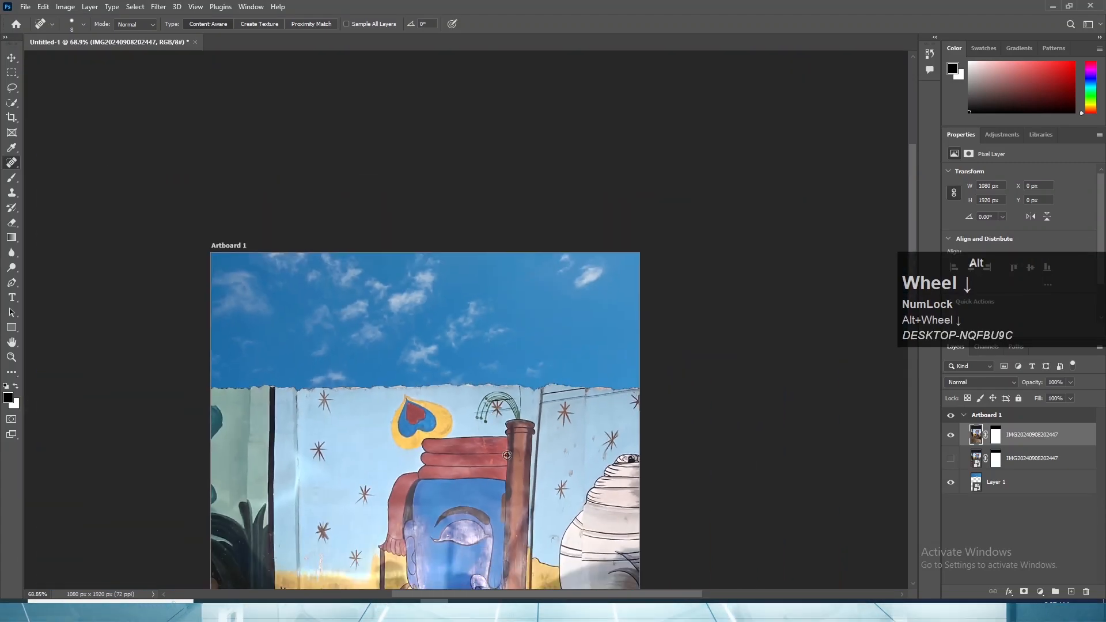
scroll(507, 455, down, 2)
scroll(510, 435, up, 5)
drag(521, 340, 580, 454)
scroll(576, 354, up, 4)
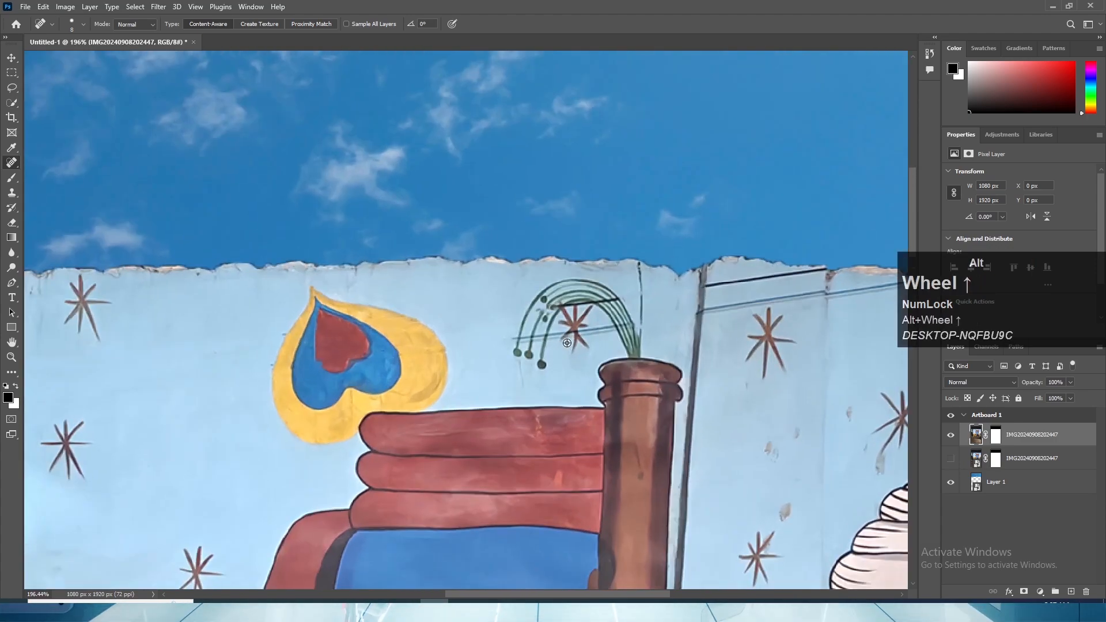
drag(567, 342, 507, 425)
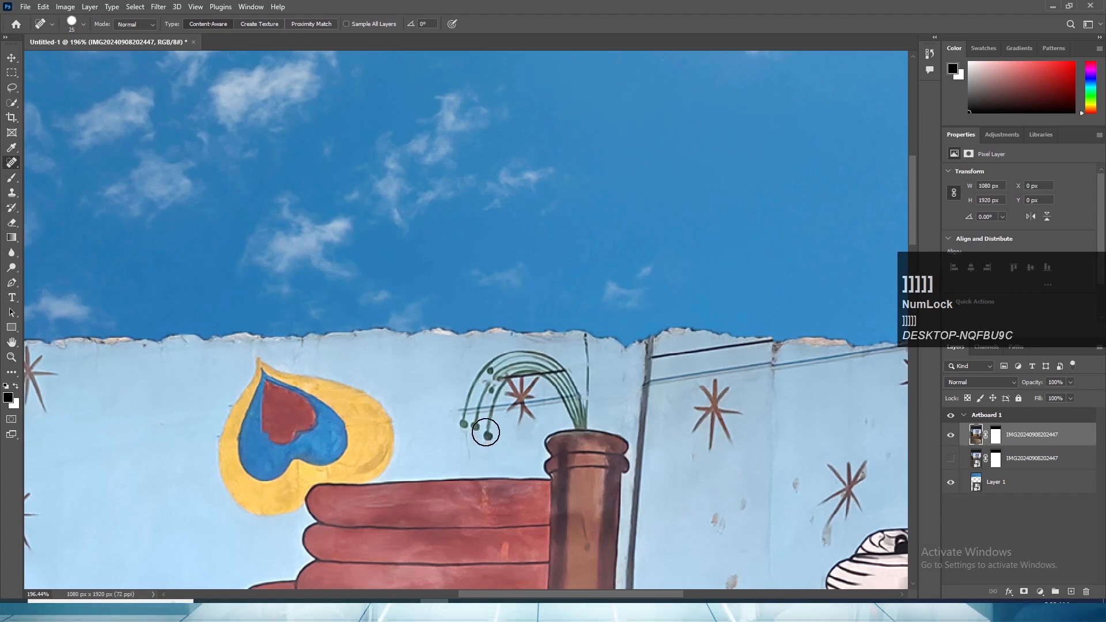
mouse_move(487, 434)
mouse_down()
mouse_move(484, 408)
mouse_move(468, 424)
mouse_move(488, 376)
mouse_move(489, 390)
mouse_move(521, 363)
mouse_move(508, 364)
mouse_move(552, 379)
mouse_move(553, 366)
mouse_move(502, 382)
mouse_move(529, 364)
mouse_up()
mouse_move(512, 380)
mouse_down()
mouse_move(528, 385)
mouse_move(519, 411)
mouse_up()
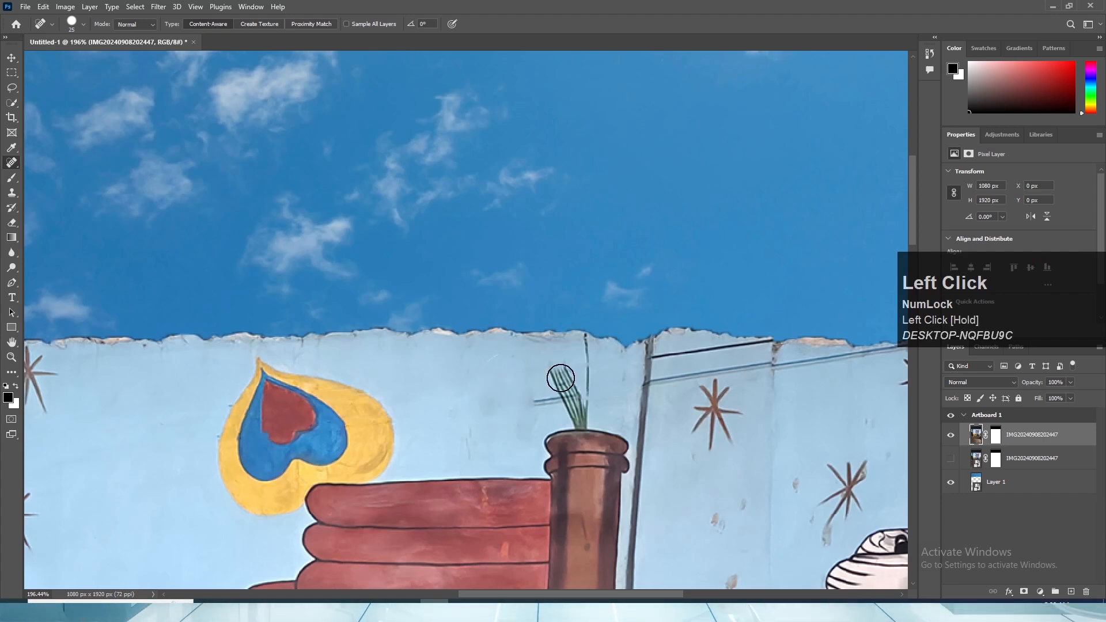
mouse_move(541, 367)
mouse_down()
mouse_move(559, 375)
mouse_move(572, 411)
mouse_move(583, 343)
mouse_up()
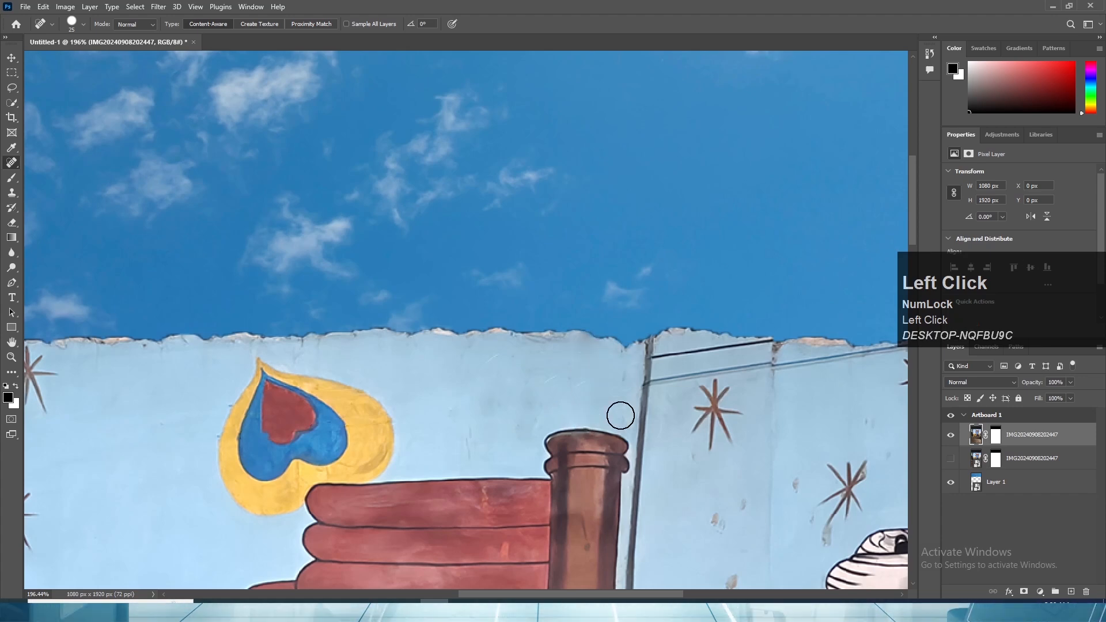
- Heal away the upper cable right of the dark panel seam, and undo the stroke over the lower cable
drag(598, 410, 388, 447)
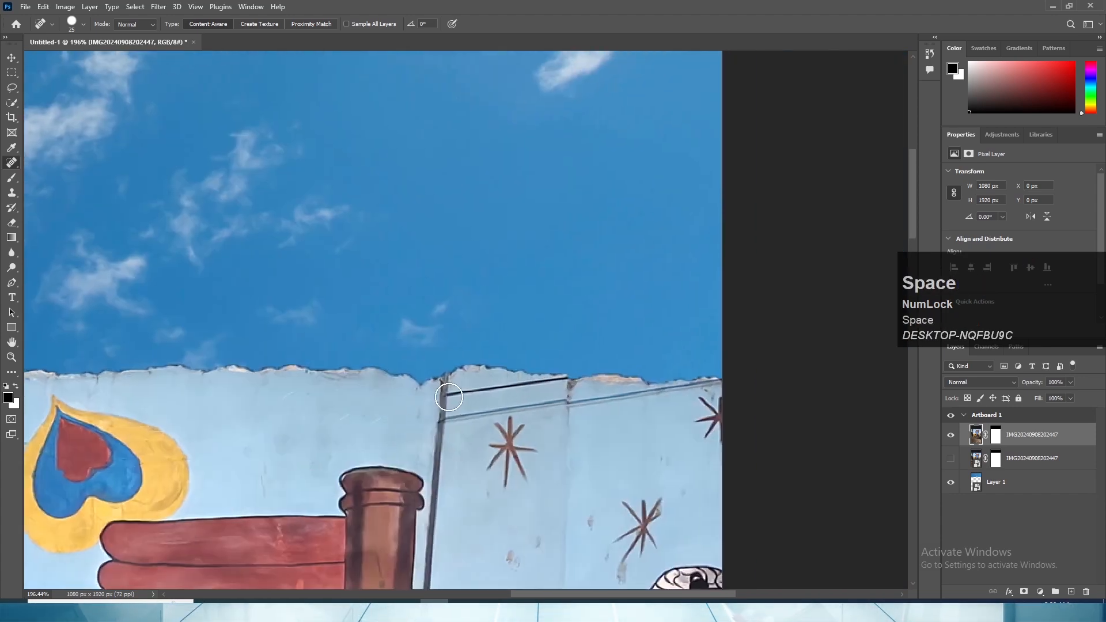
drag(455, 397, 562, 384)
mouse_move(455, 424)
mouse_down()
mouse_move(444, 422)
mouse_move(559, 401)
mouse_move(548, 399)
mouse_up()
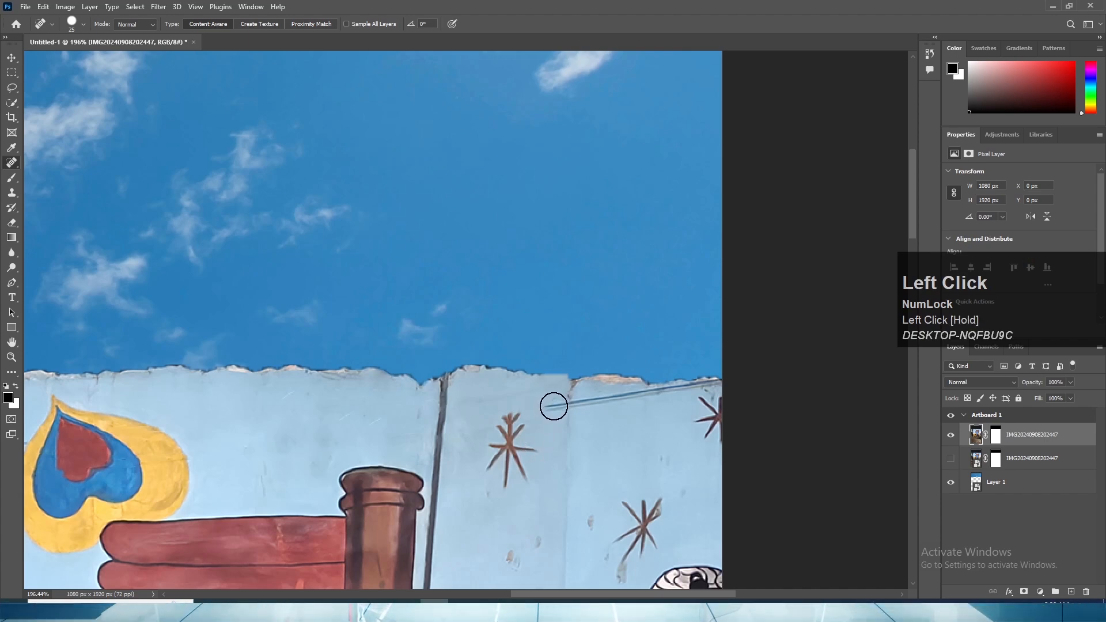
key(ctrl+z)
key(ctrl+z)
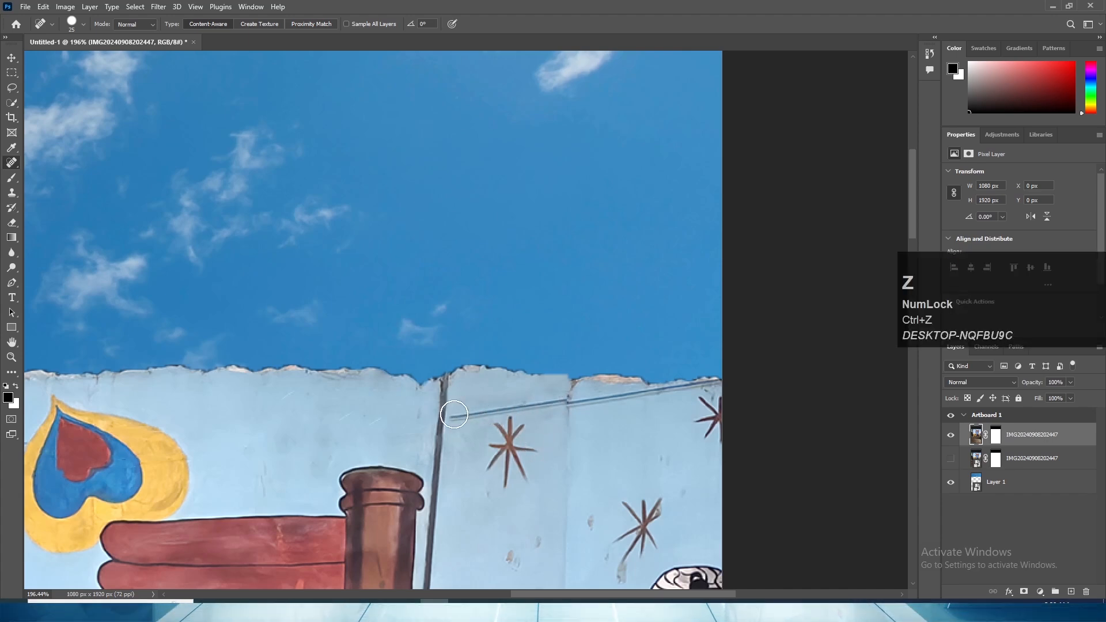
- Remove the lower cable above the stars from the dark panel seam to the photo's right edge
drag(454, 414, 559, 401)
drag(562, 450, 381, 460)
drag(372, 417, 478, 402)
key(space)
drag(471, 451, 382, 464)
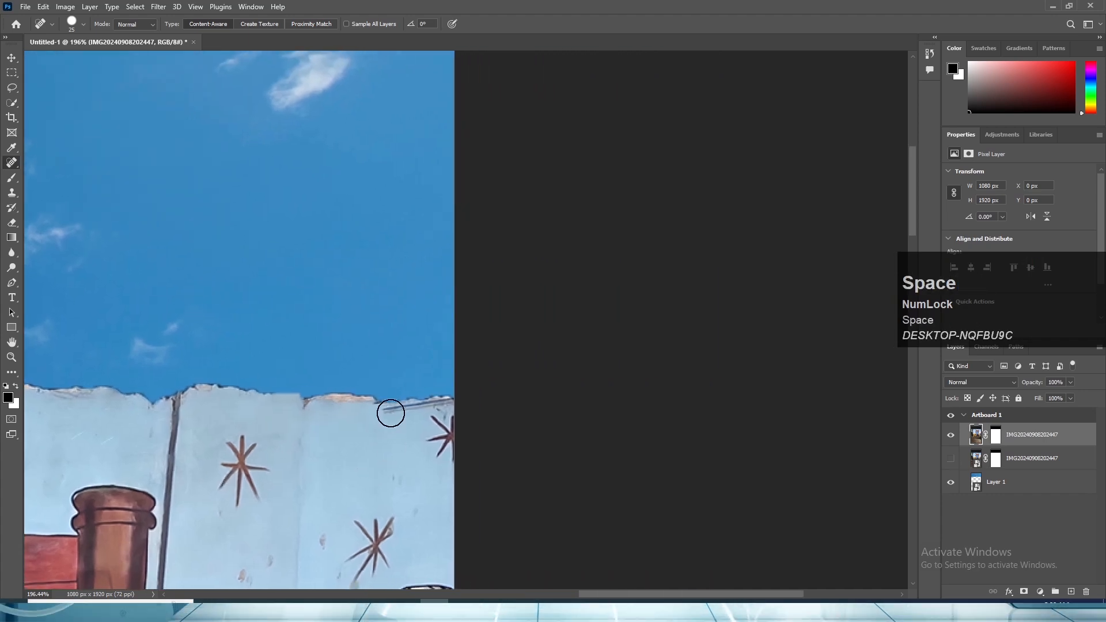
drag(390, 413, 461, 399)
- Examine the whole retouched photo, toggling the visibility of both photo layers to compare them
alt+scroll(486, 414, down, 6)
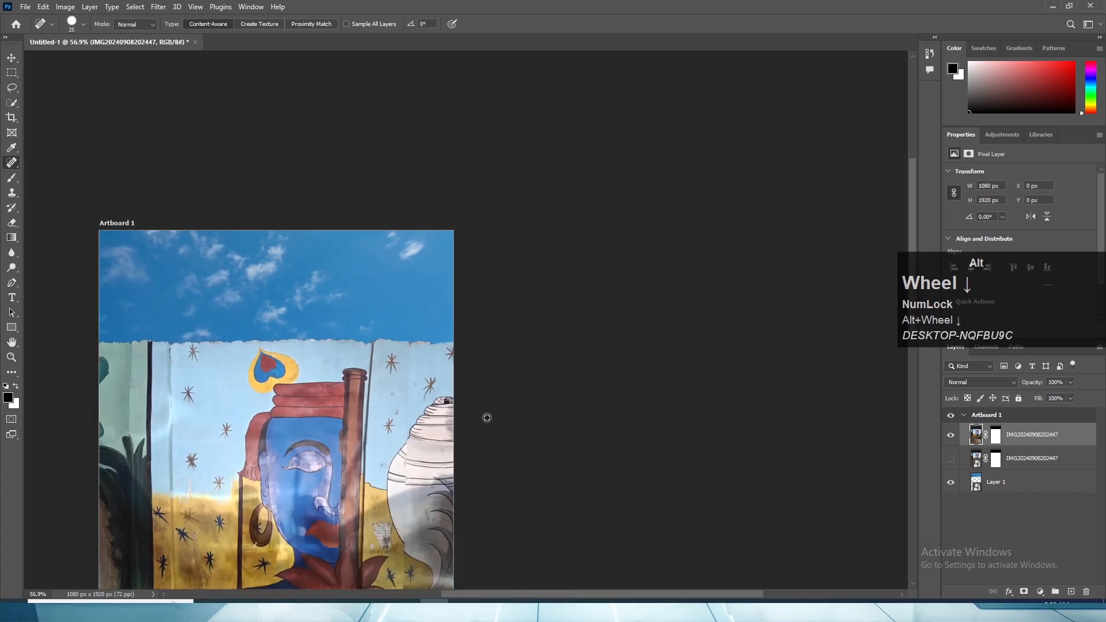
alt+scroll(417, 444, down, 4)
alt+scroll(310, 444, up, 2)
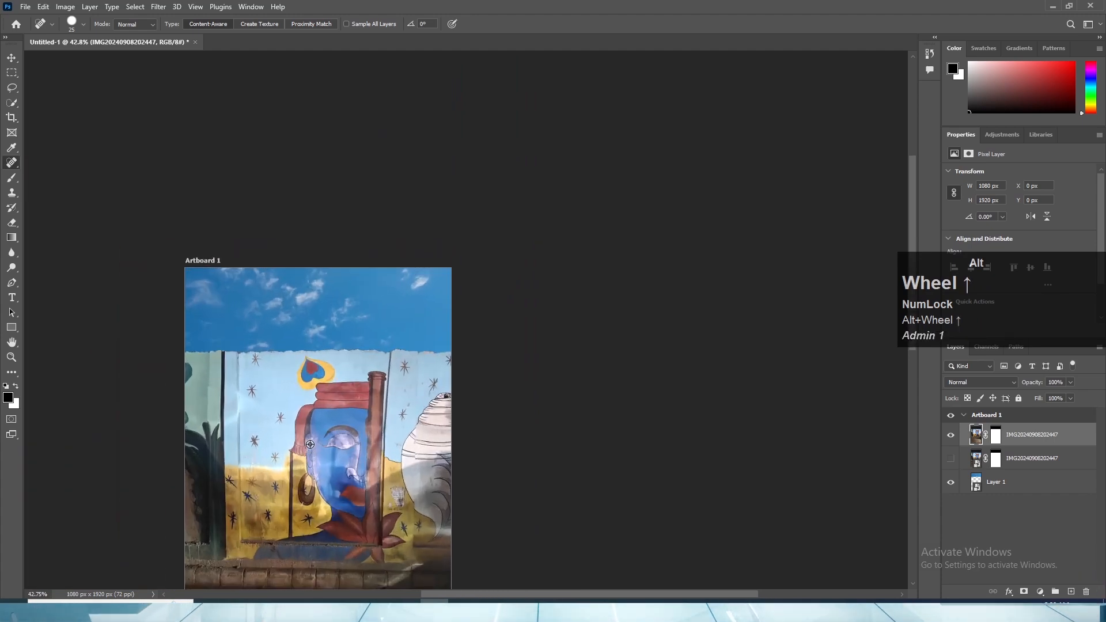
alt+scroll(310, 444, up, 4)
key(space)
drag(444, 422, 700, 281)
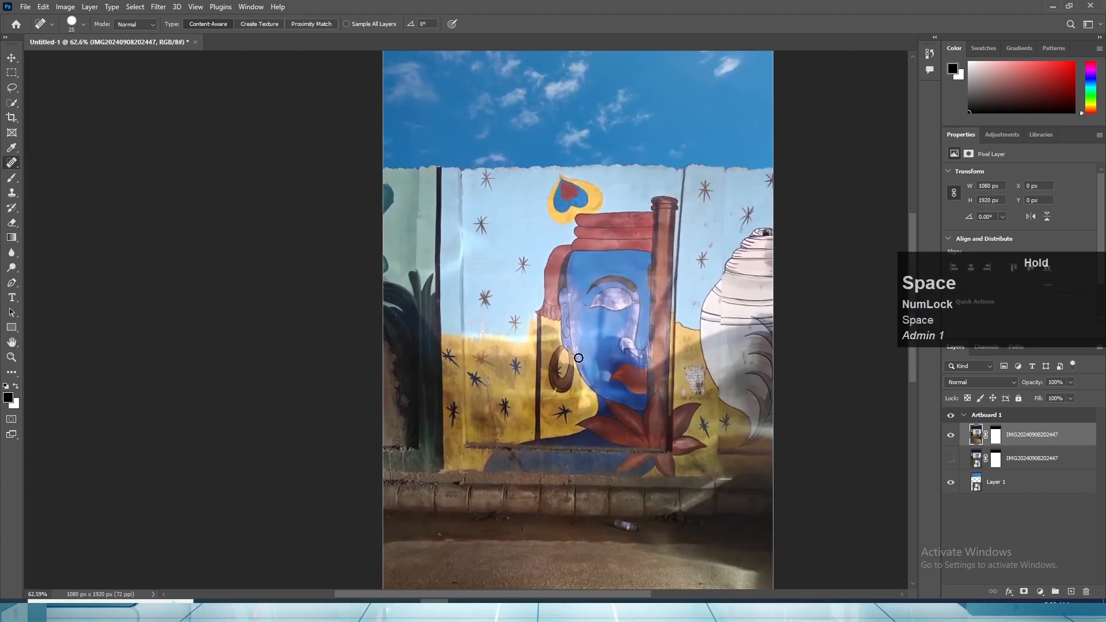
click(950, 459)
click(951, 435)
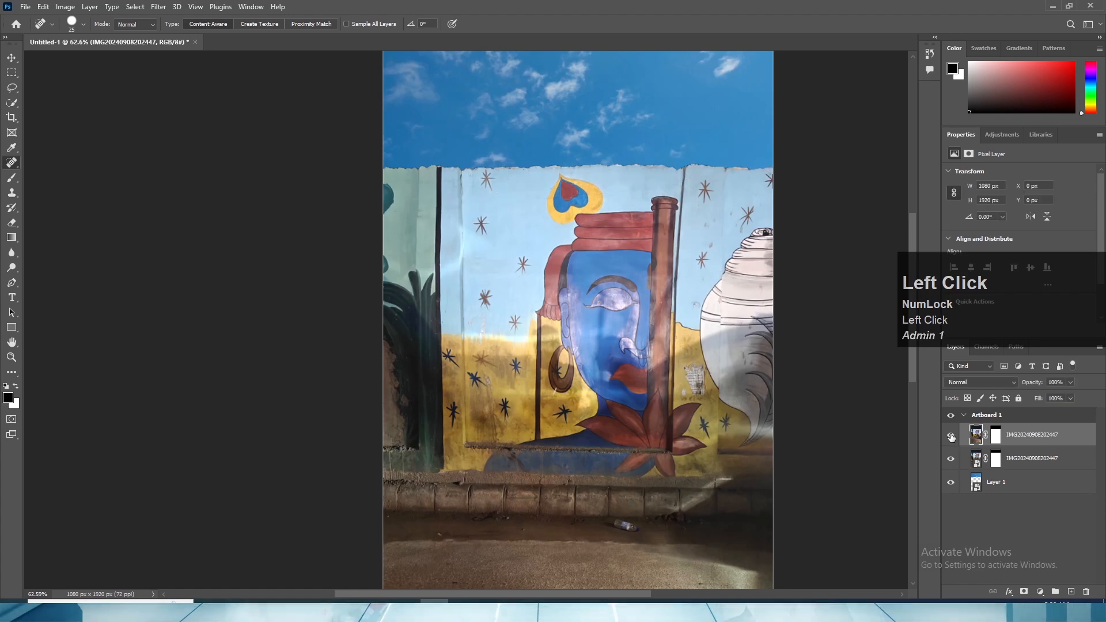
click(951, 435)
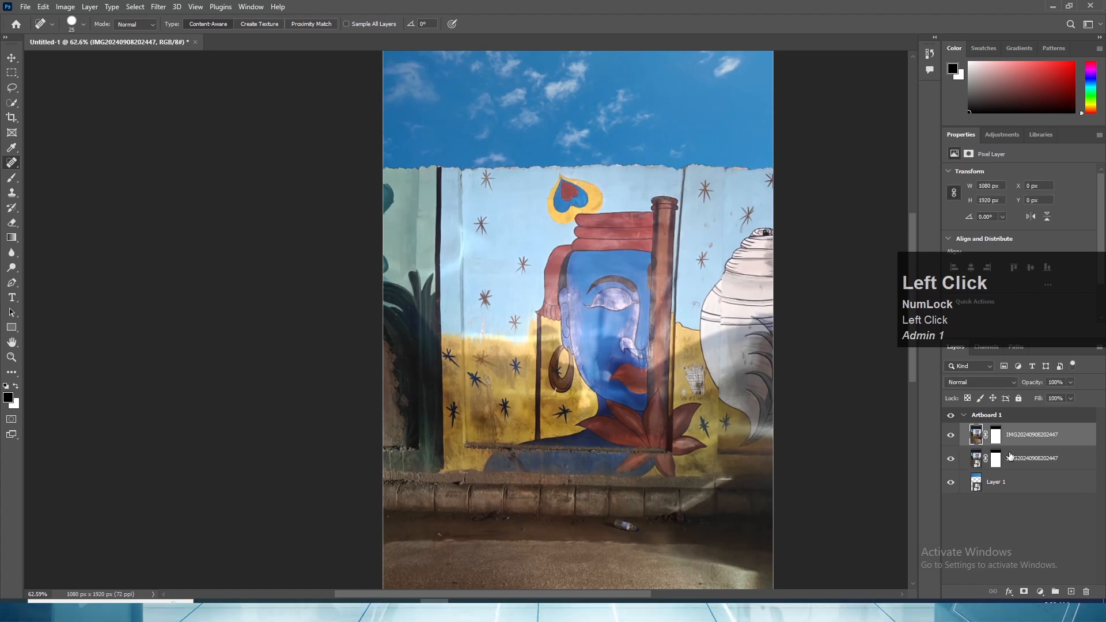
click(950, 460)
- Heal away the plastic bottle lying below the curb on the upper photo layer
click(1024, 467)
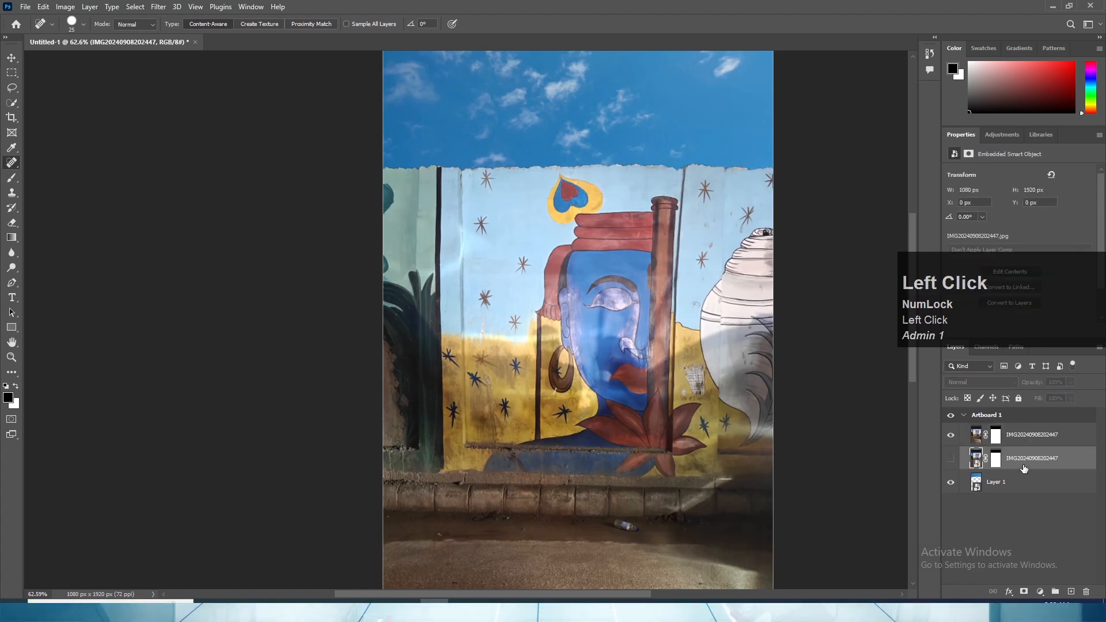
scroll(521, 340, up, 3)
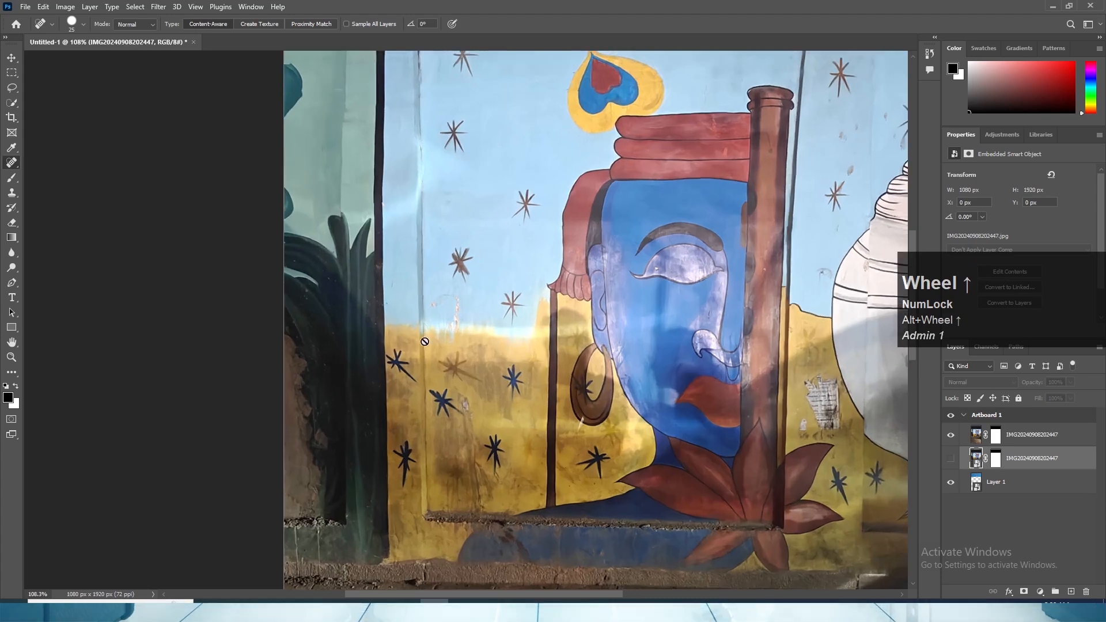
scroll(429, 357, down, 2)
drag(417, 389, 430, 261)
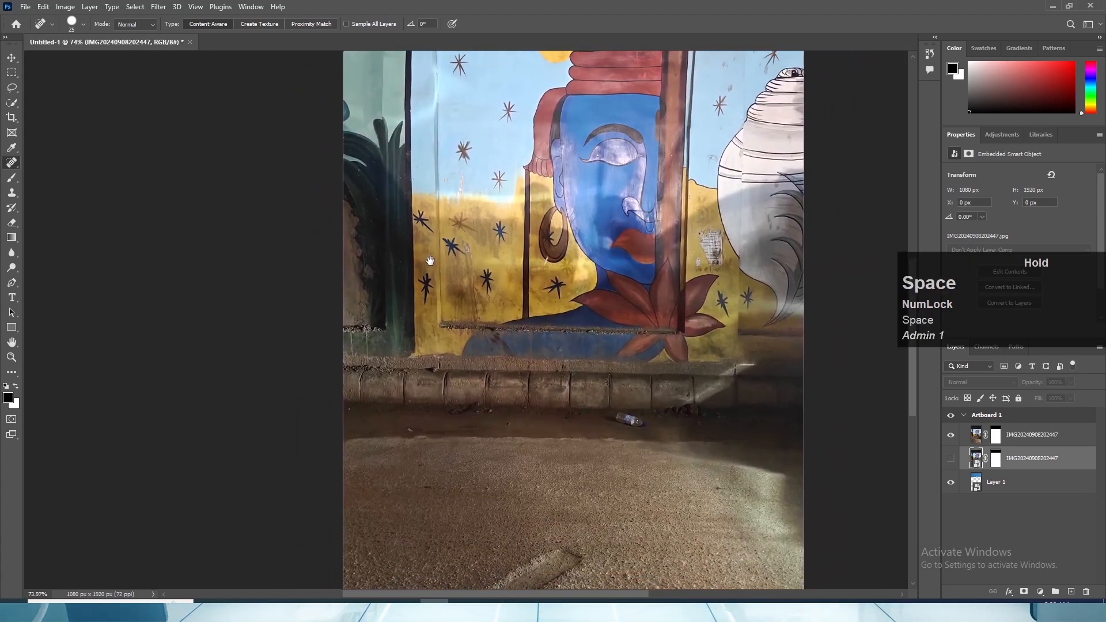
drag(575, 485, 498, 407)
scroll(537, 383, up, 5)
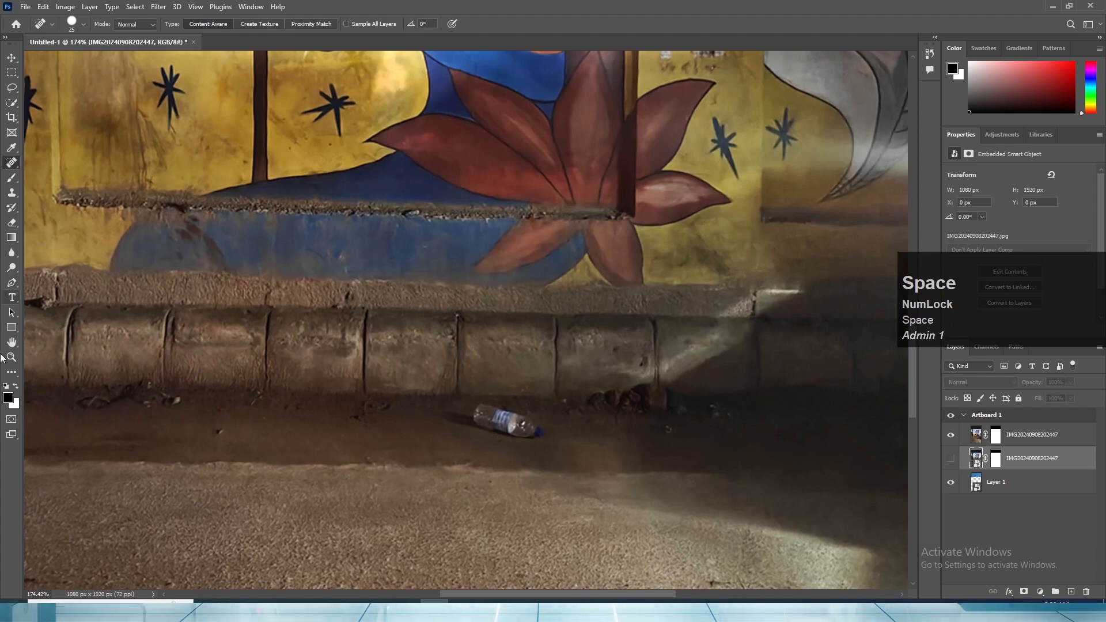
click(997, 442)
mouse_move(469, 407)
mouse_down()
mouse_move(526, 424)
mouse_move(468, 409)
mouse_move(514, 442)
mouse_move(483, 437)
mouse_move(505, 433)
mouse_move(555, 296)
mouse_up()
scroll(482, 434, down, 3)
scroll(499, 466, down, 8)
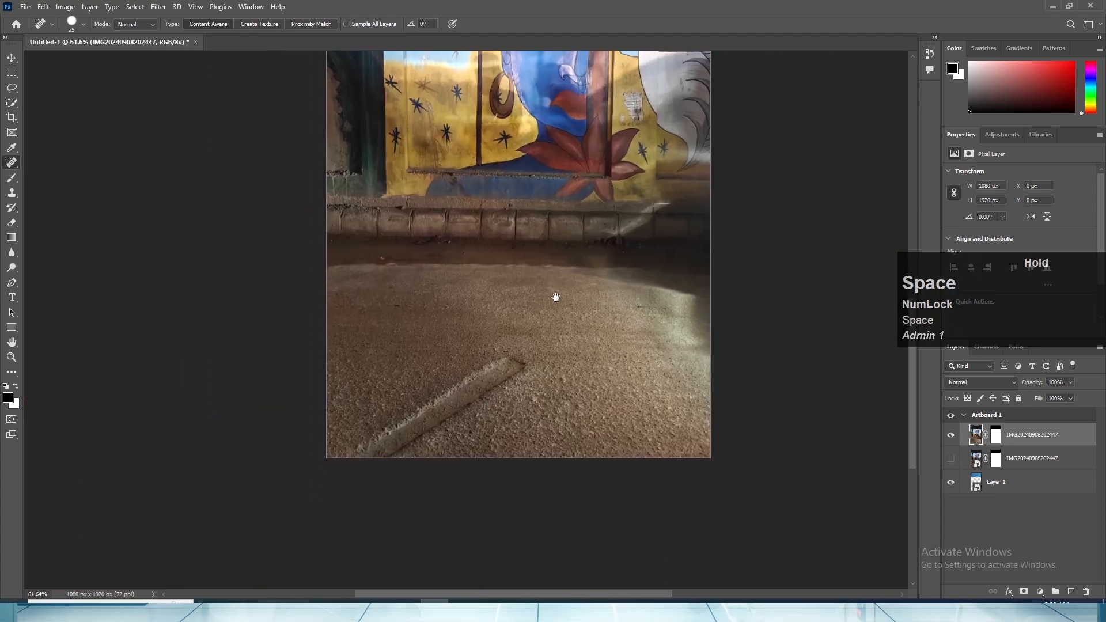
scroll(567, 334, up, 1)
scroll(533, 376, down, 5)
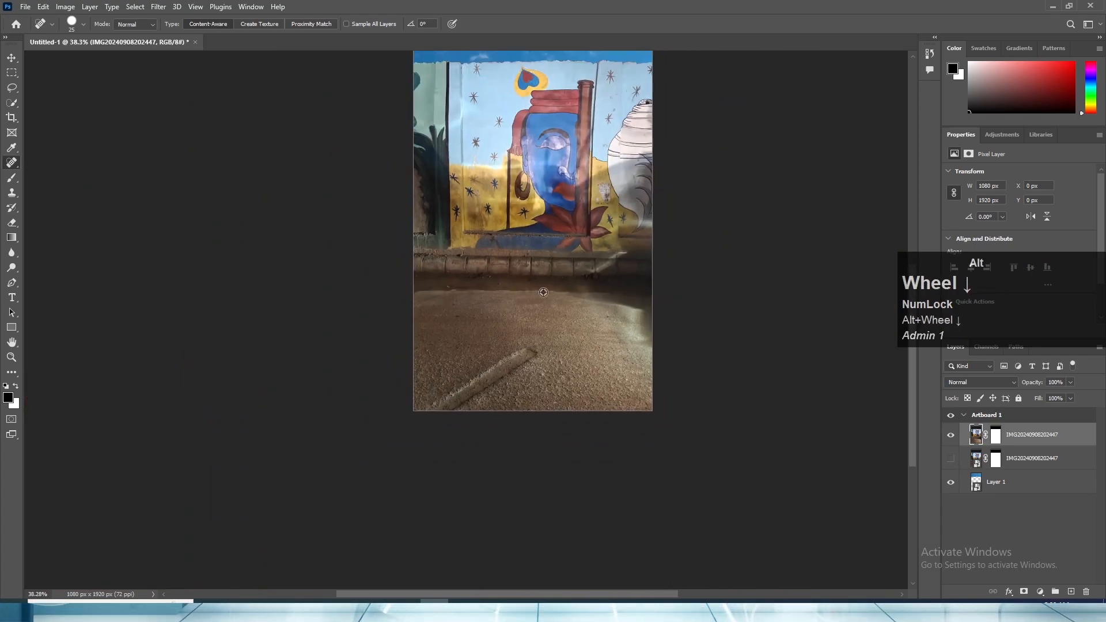
click(533, 376)
drag(533, 376, 528, 444)
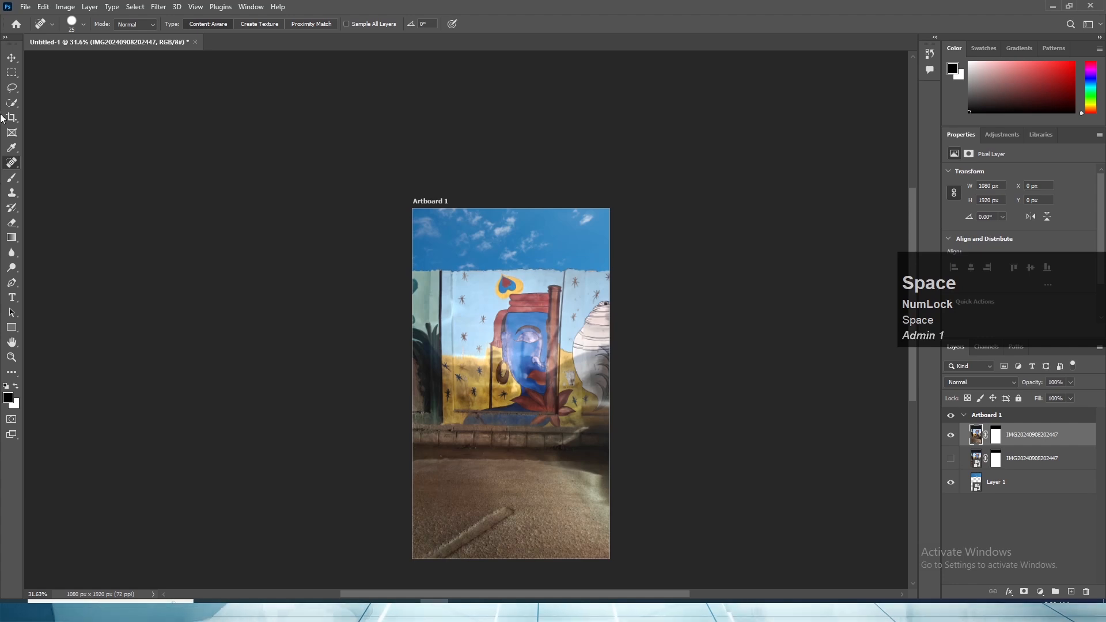
- Heal away the torn paper poster on the yellow wall between the red pillar and the white shell with the Spot Healing Brush
click(18, 64)
scroll(416, 311, up, 4)
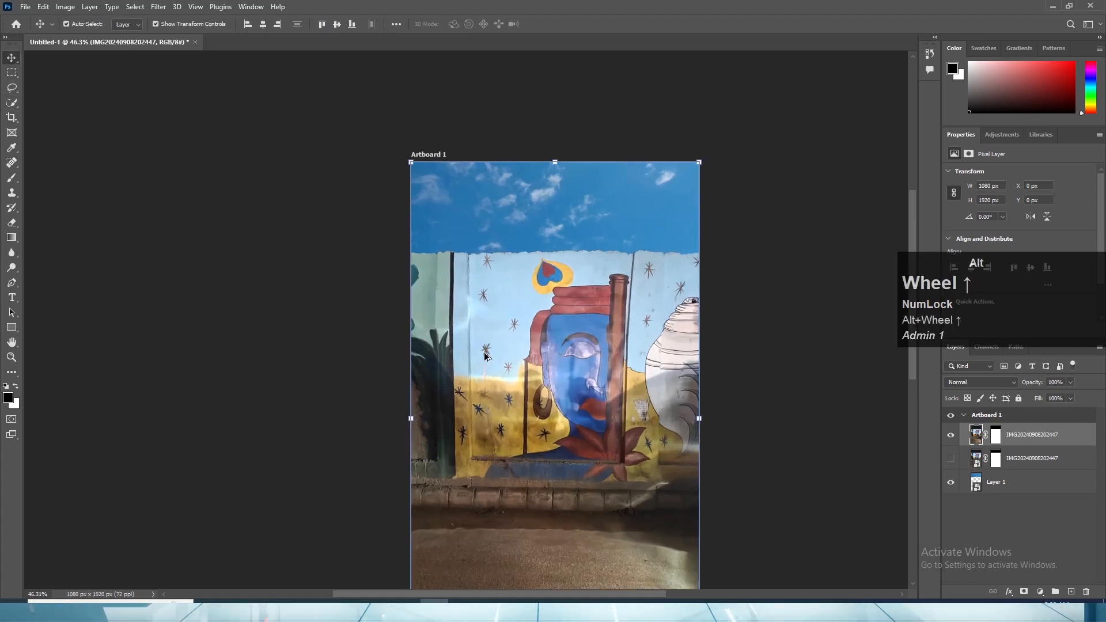
scroll(438, 323, down, 3)
scroll(477, 408, up, 5)
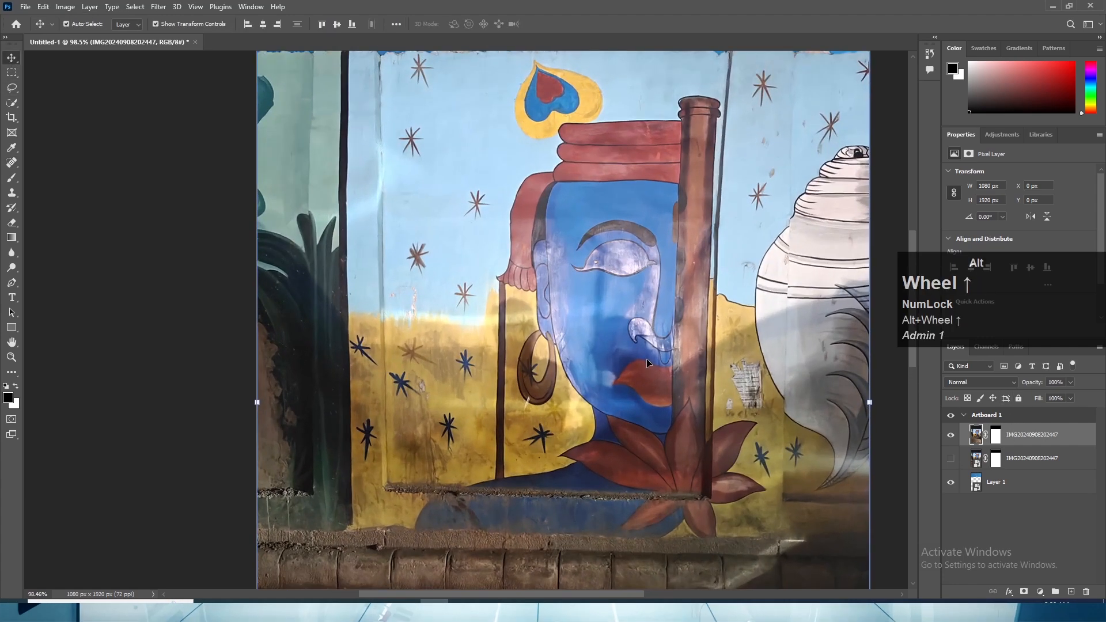
drag(634, 354, 429, 436)
scroll(524, 464, up, 2)
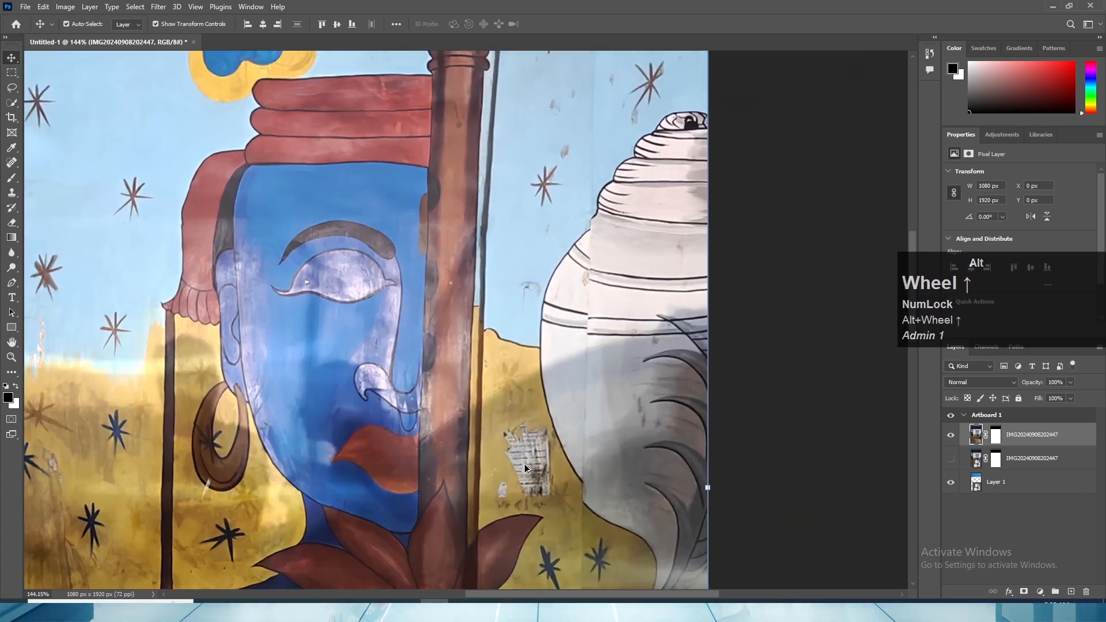
scroll(531, 492, up, 2)
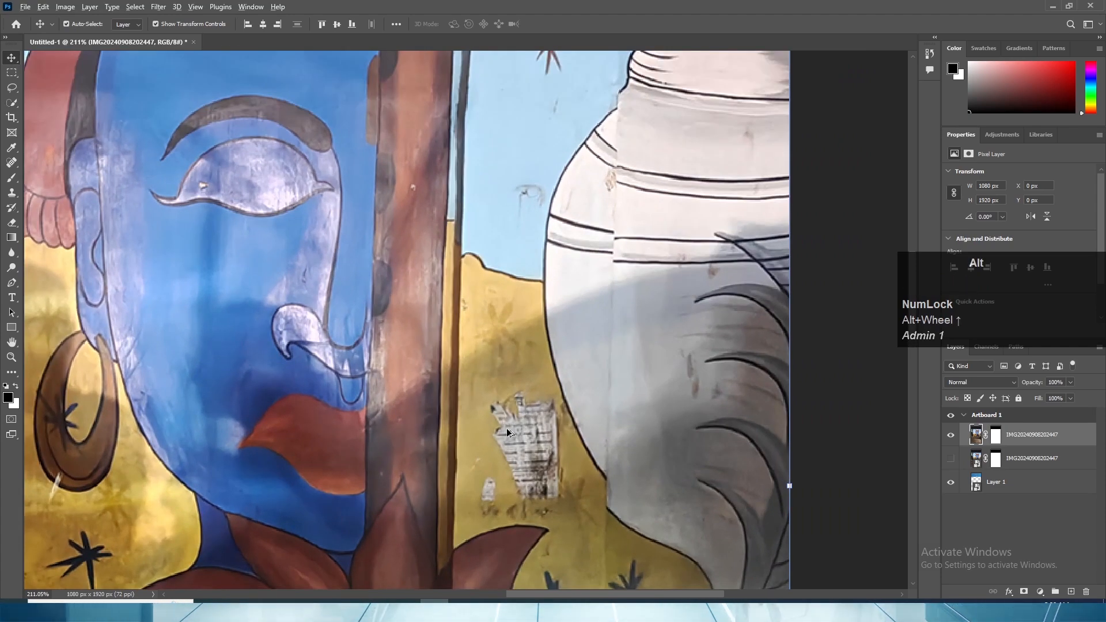
scroll(506, 427, up, 2)
drag(530, 442, 507, 327)
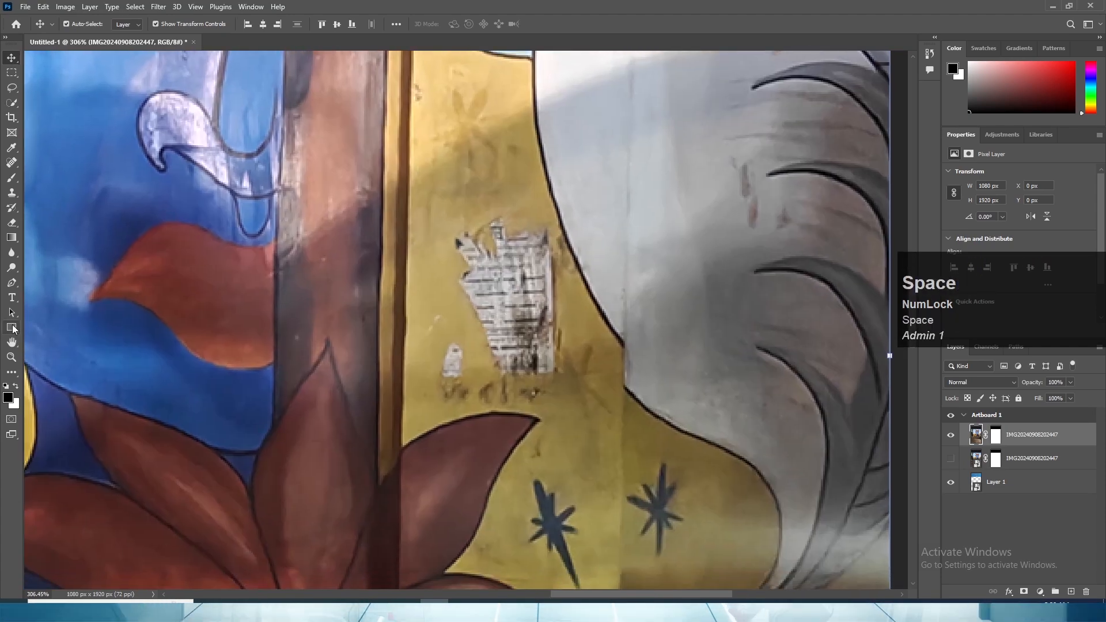
click(11, 162)
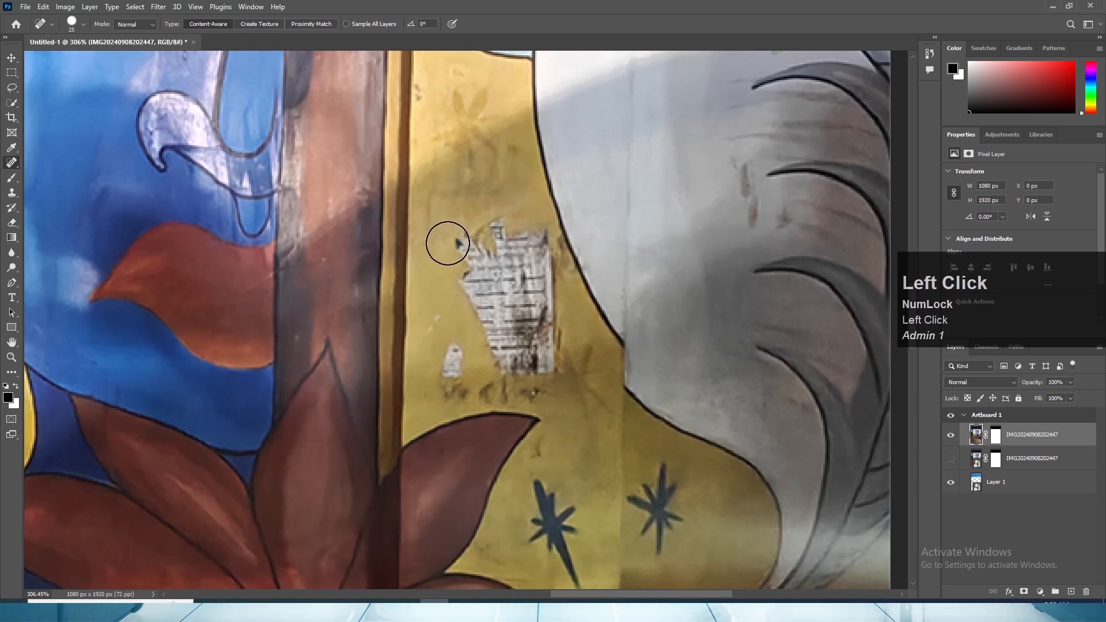
mouse_move(446, 231)
mouse_down()
mouse_move(444, 355)
mouse_move(471, 355)
mouse_move(474, 253)
mouse_move(497, 236)
mouse_move(536, 245)
mouse_move(549, 352)
mouse_move(512, 366)
mouse_move(515, 234)
mouse_up()
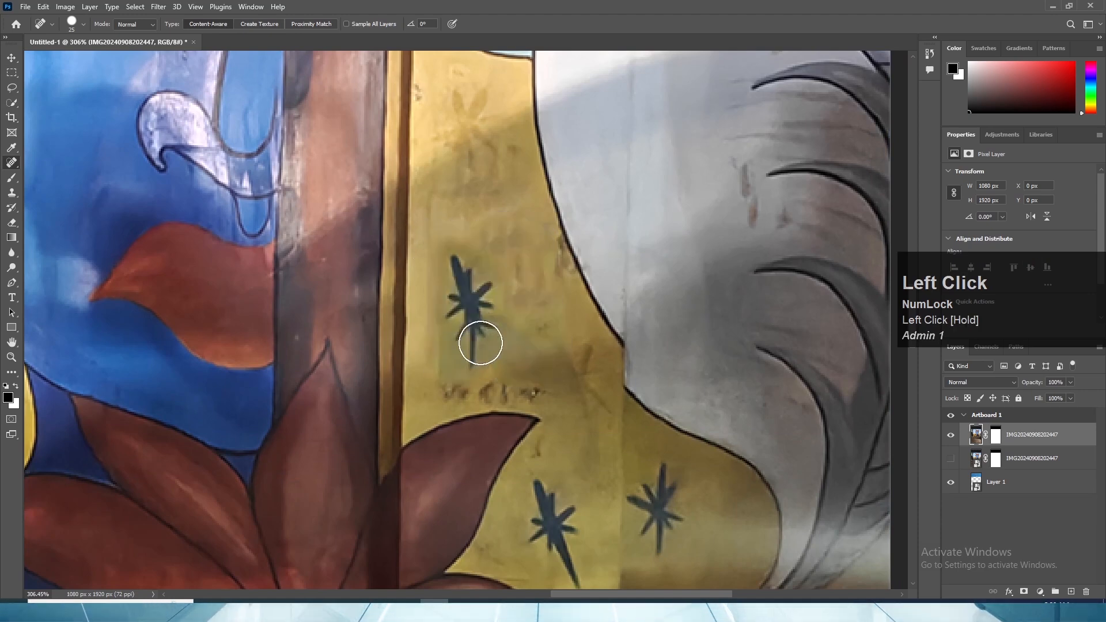
- Heal away the stray dark star and the row of dark marks above the lotus petal on that yellow patch
mouse_move(459, 259)
mouse_down()
mouse_move(463, 299)
mouse_move(479, 309)
mouse_move(475, 283)
mouse_move(462, 359)
mouse_move(497, 340)
mouse_up()
mouse_move(540, 253)
mouse_down()
mouse_move(554, 285)
mouse_move(547, 251)
mouse_up()
mouse_move(445, 382)
mouse_down()
mouse_move(551, 389)
mouse_move(560, 357)
mouse_move(583, 387)
mouse_up()
scroll(582, 387, down, 2)
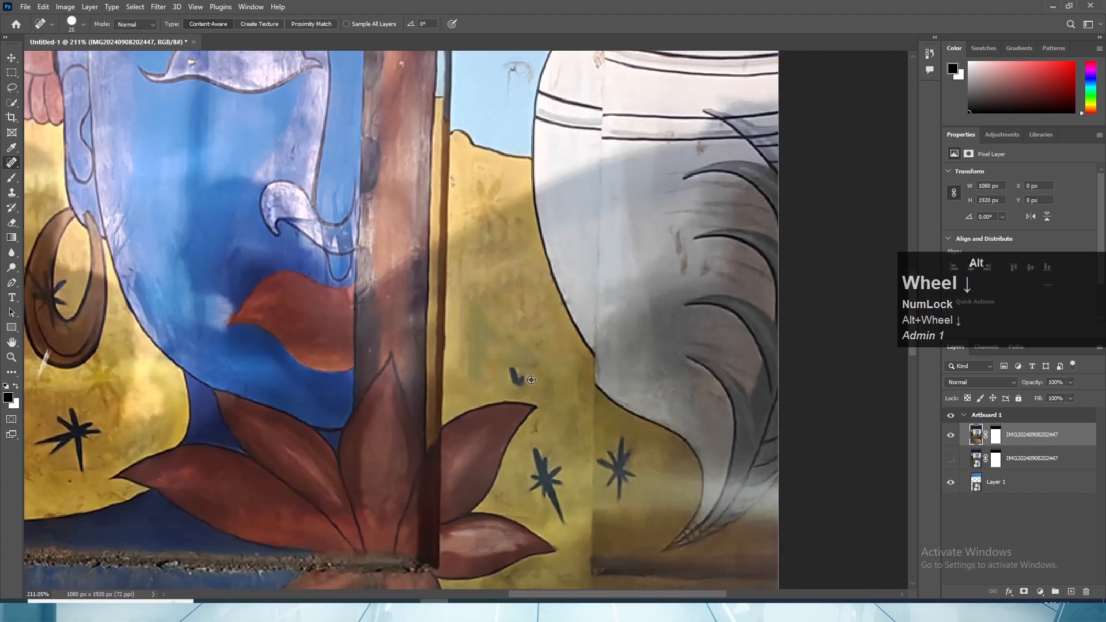
click(513, 370)
- Heal away the faint stains on the upper yellow wall beside the red pillar, just below the light blue area
scroll(538, 377, down, 2)
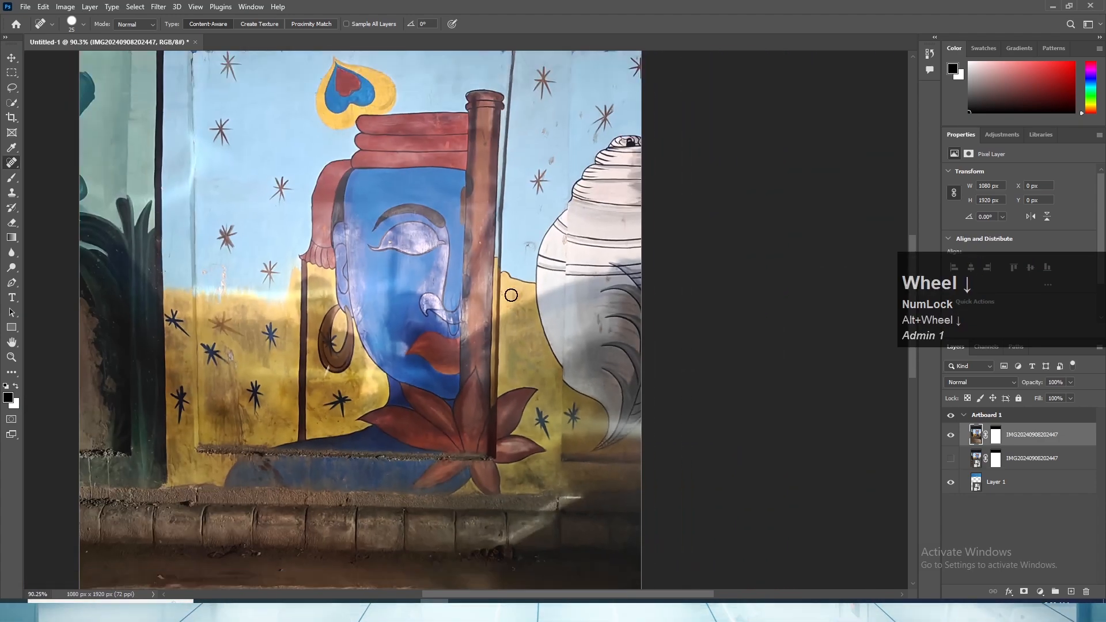
drag(513, 295, 518, 341)
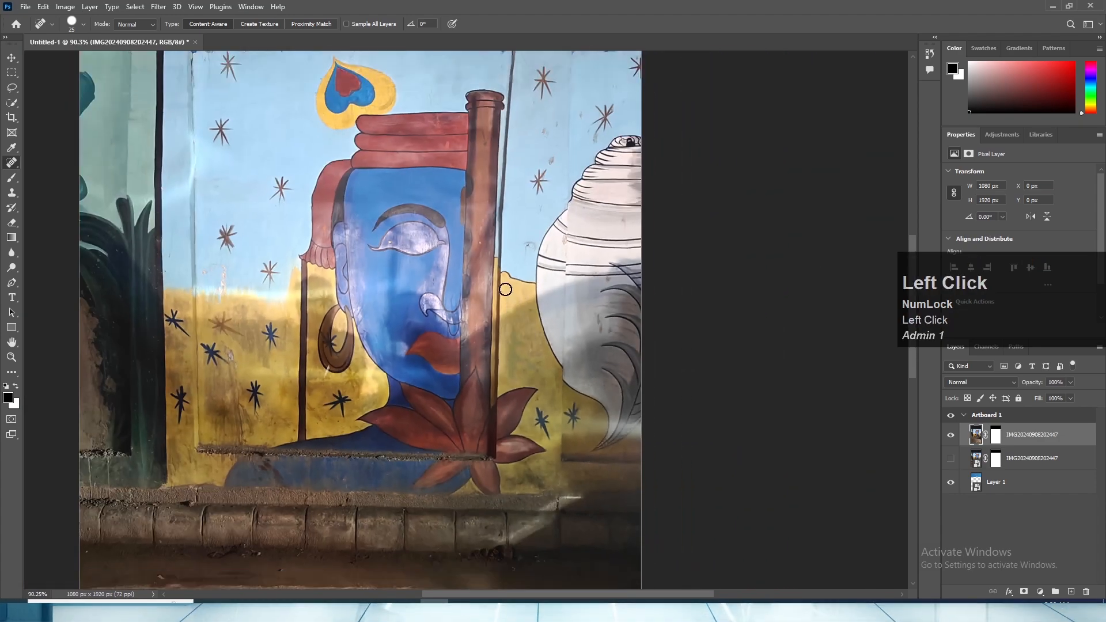
drag(526, 303, 525, 315)
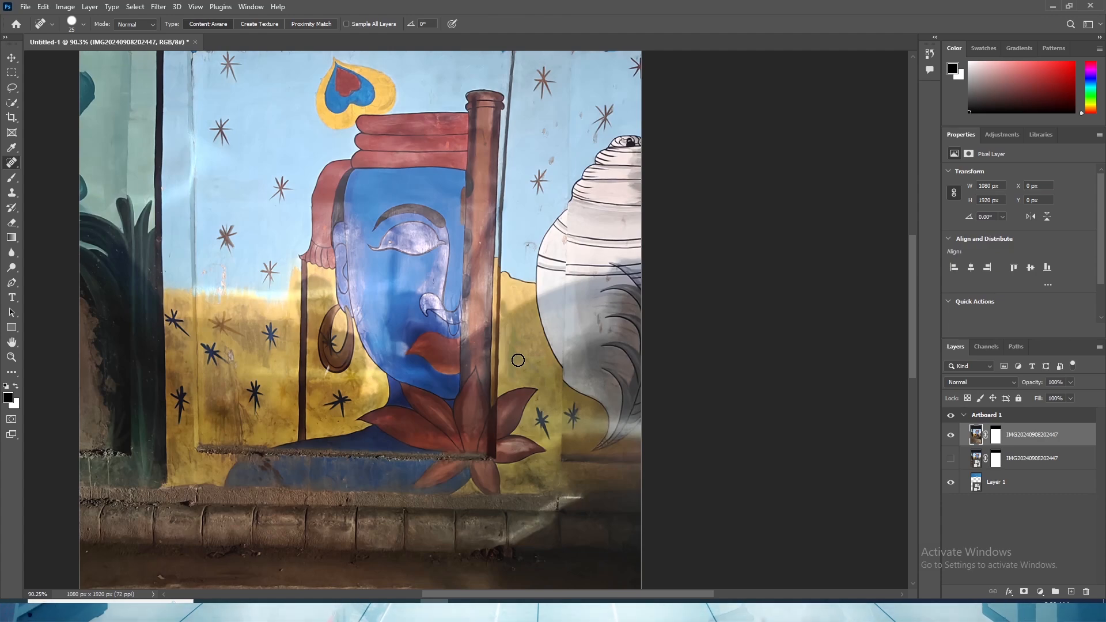
- Heal away the rough ledge running across the yellow wall and the blue shoulder beneath the painted face
scroll(513, 334, down, 2)
scroll(510, 319, up, 4)
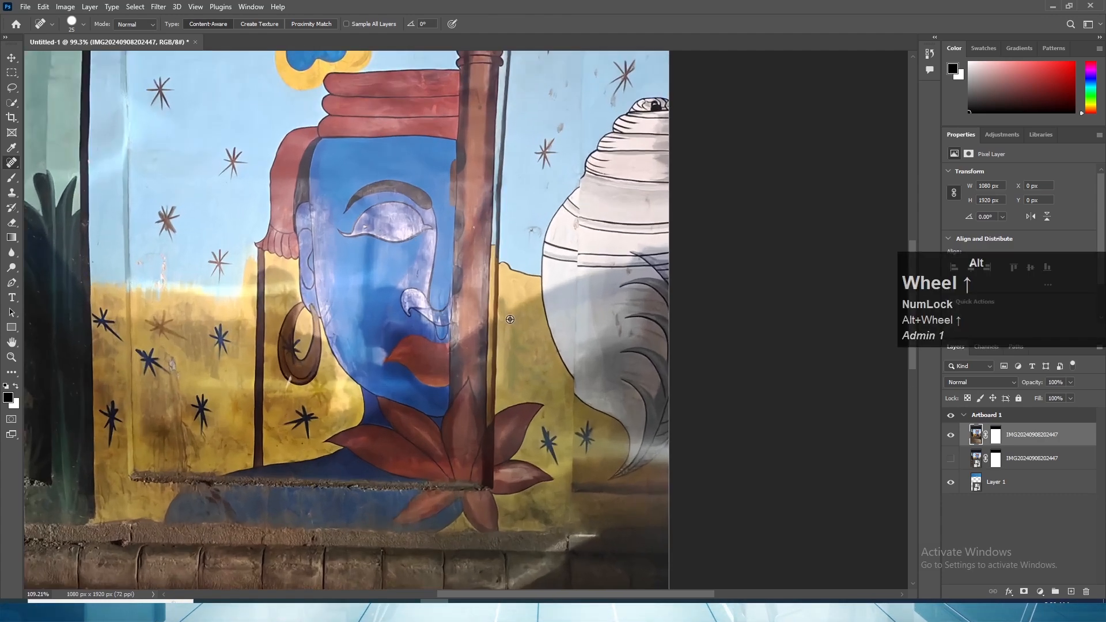
scroll(508, 350, down, 1)
scroll(249, 464, up, 1)
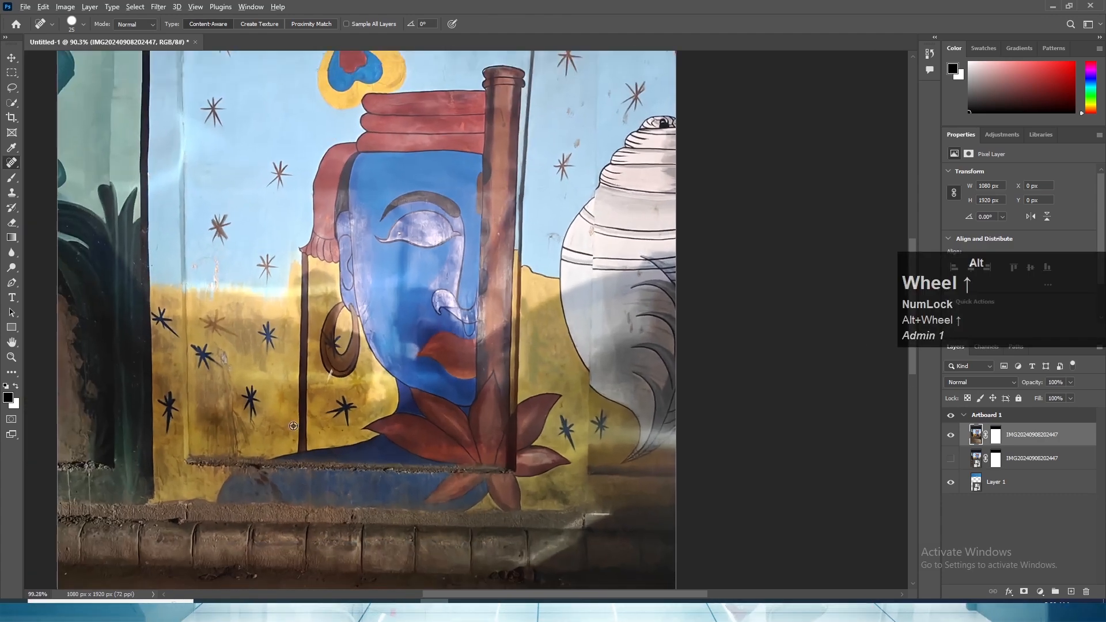
scroll(254, 455, down, 2)
mouse_move(263, 439)
mouse_down()
mouse_move(339, 330)
mouse_move(322, 311)
mouse_move(357, 328)
mouse_move(461, 329)
mouse_up()
scroll(311, 322, up, 8)
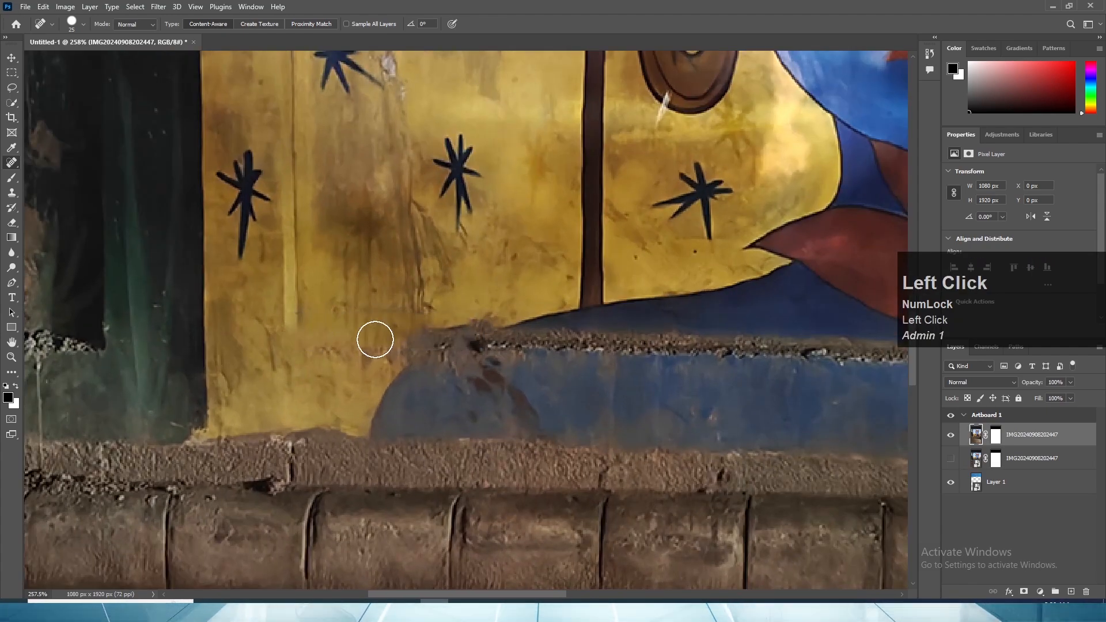
mouse_move(373, 338)
mouse_down()
mouse_move(488, 321)
mouse_move(366, 369)
mouse_up()
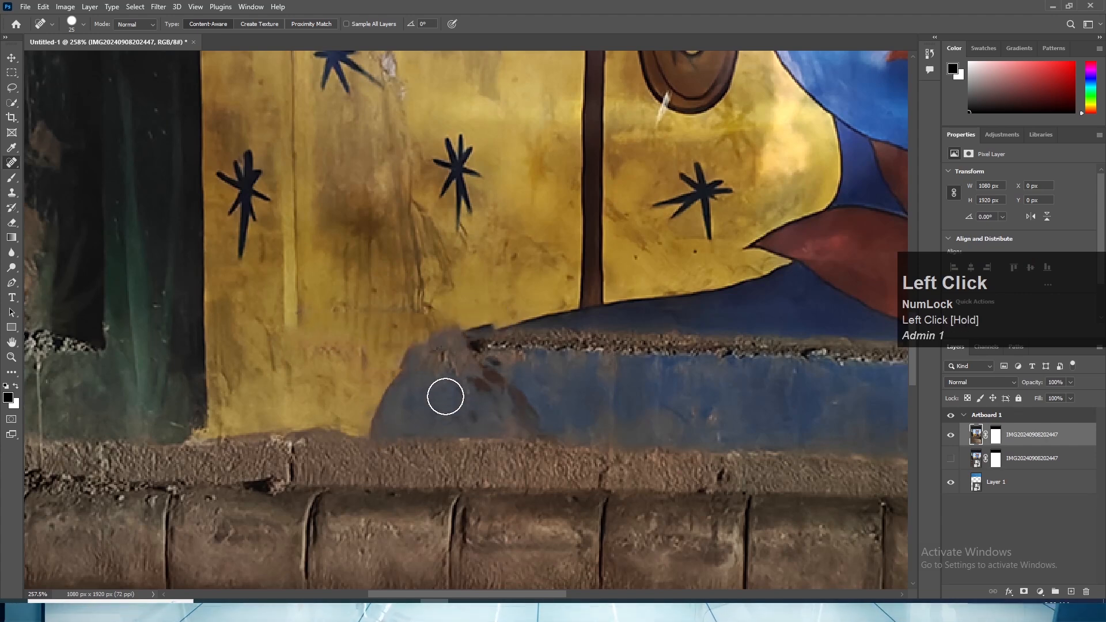
mouse_move(459, 349)
mouse_down()
mouse_move(708, 345)
mouse_move(267, 432)
mouse_move(319, 343)
mouse_move(359, 319)
mouse_move(553, 318)
mouse_move(282, 399)
mouse_move(256, 377)
mouse_move(511, 378)
mouse_up()
key(space)
key(space)
alt+scroll(341, 389, down, 2)
alt+scroll(341, 389, down, 6)
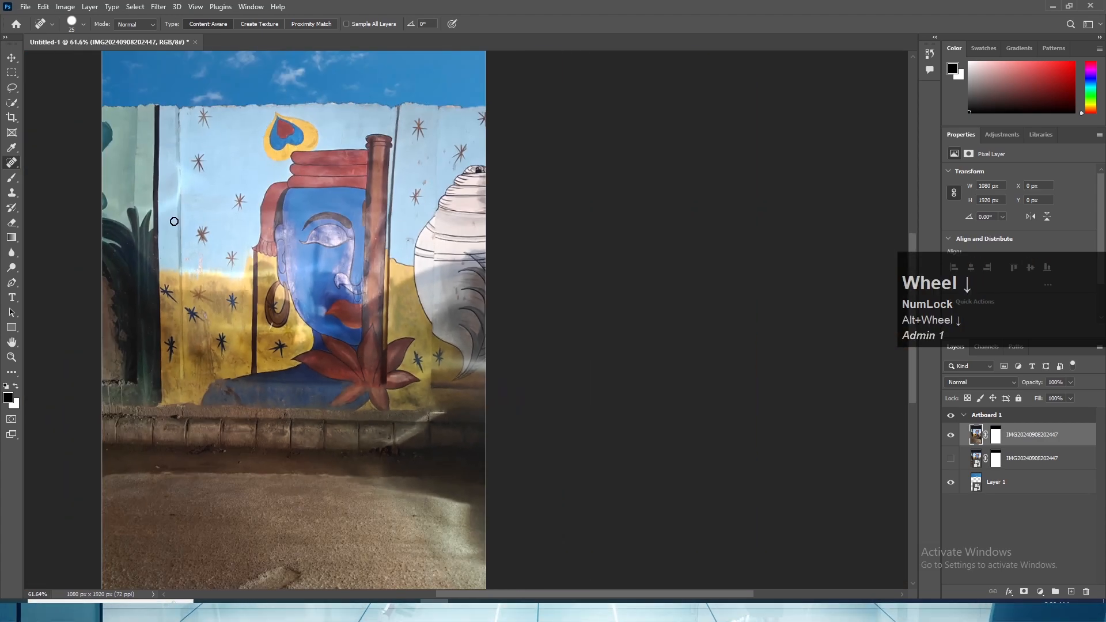
drag(192, 374, 570, 329)
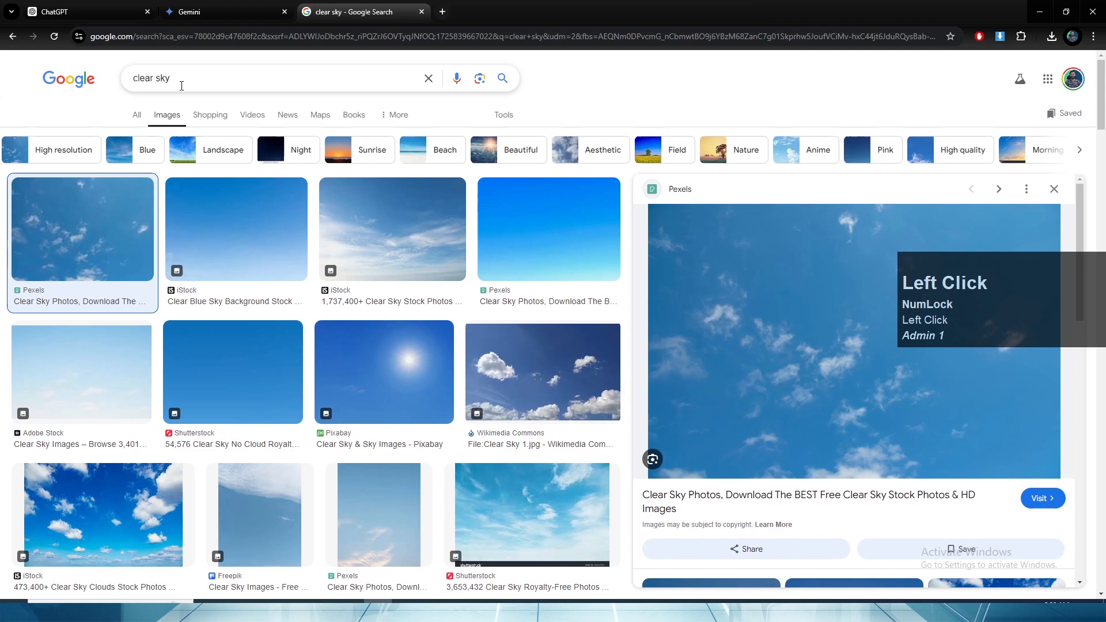
- Replace the "clear sky" image search in the browser and bring the city-blue-sky image into the Photoshop document
double_click(200, 80)
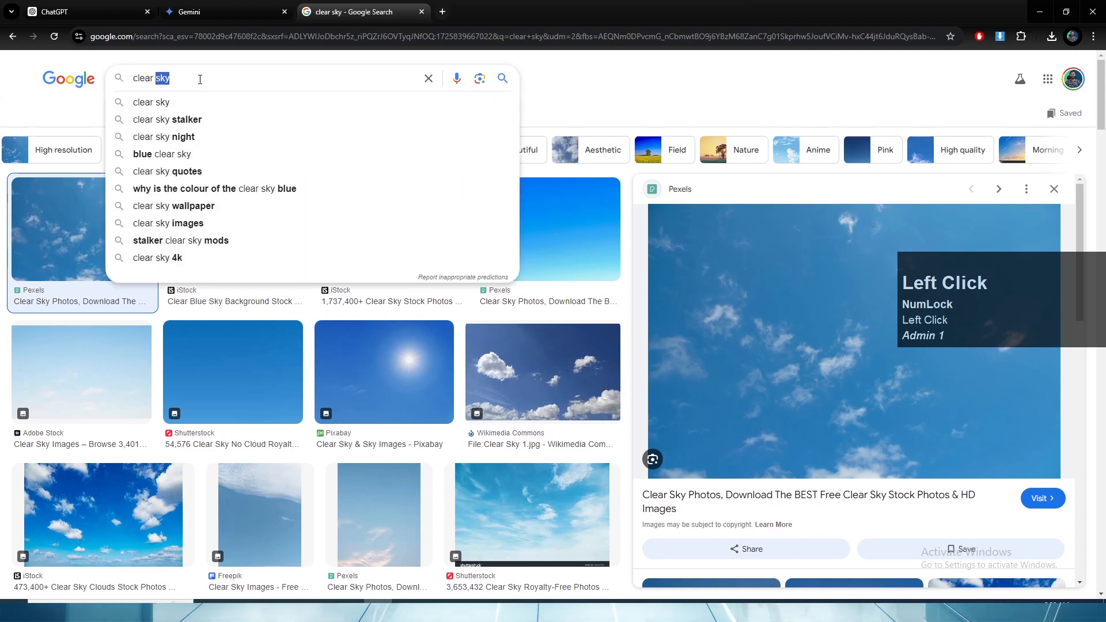
text(a)
key(alt+Tab)
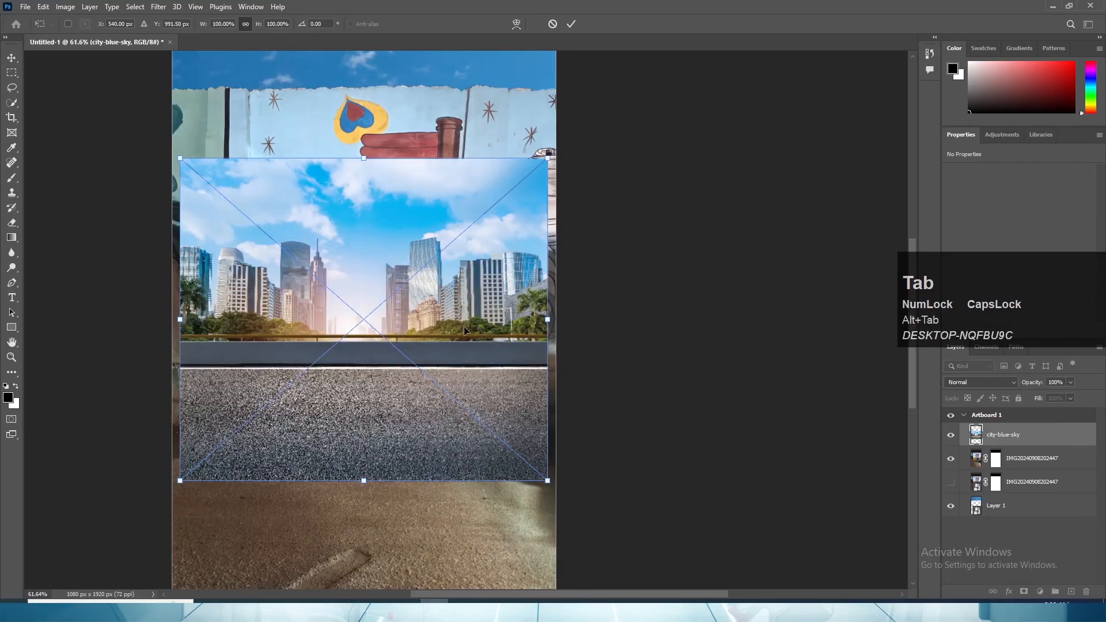
- Scale the city-blue-sky image to 179.88% and position it so its road fills the artboard's lower part down to the bottom edge
alt+scroll(406, 354, down, 1)
drag(332, 420, 333, 507)
drag(478, 333, 561, 263)
mouse_move(355, 425)
mouse_down()
mouse_move(348, 335)
mouse_move(372, 234)
mouse_move(364, 435)
mouse_up()
drag(394, 269, 408, 172)
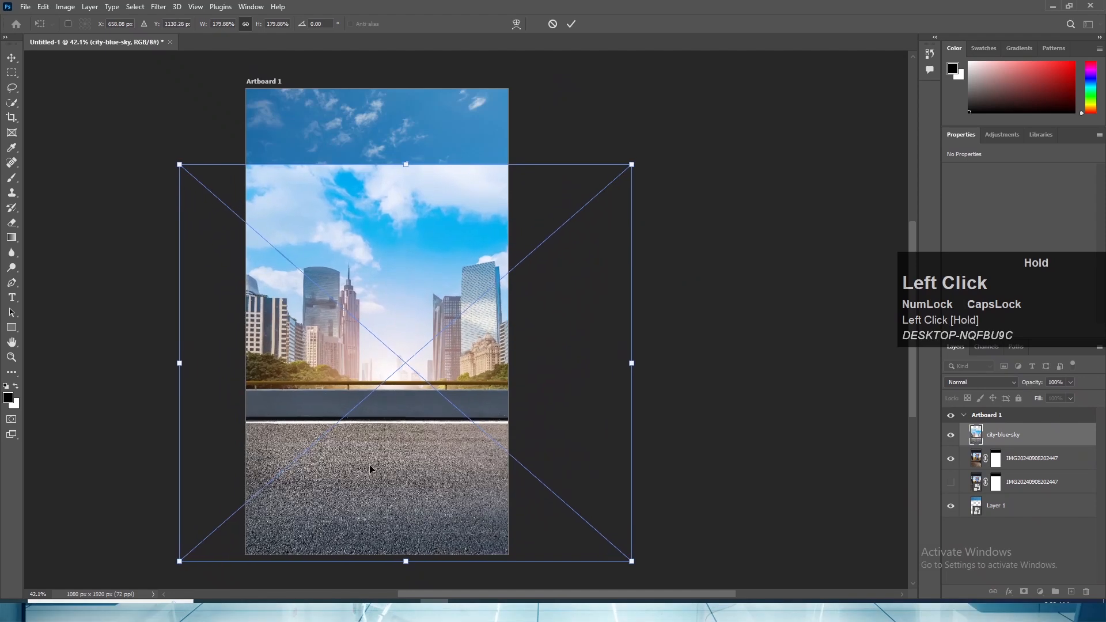
drag(369, 491, 374, 475)
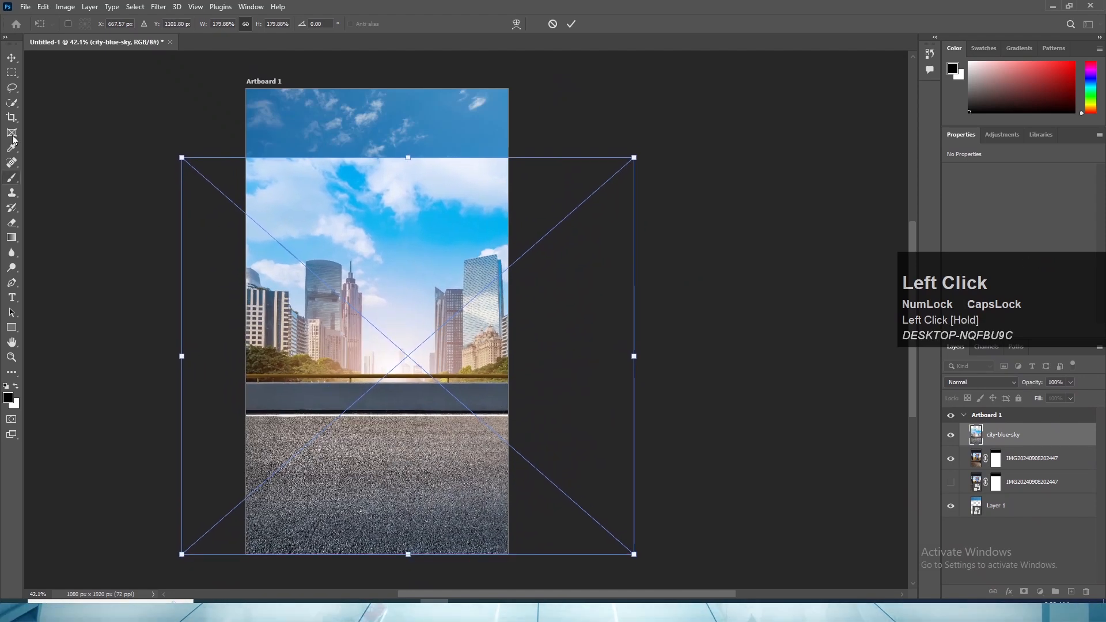
click(12, 58)
scroll(856, 446, up, 1)
- Select the sky, buildings, trees and railing above the grey barrier on city-blue-sky with the Quick Selection tool at brush size 60
click(1007, 431)
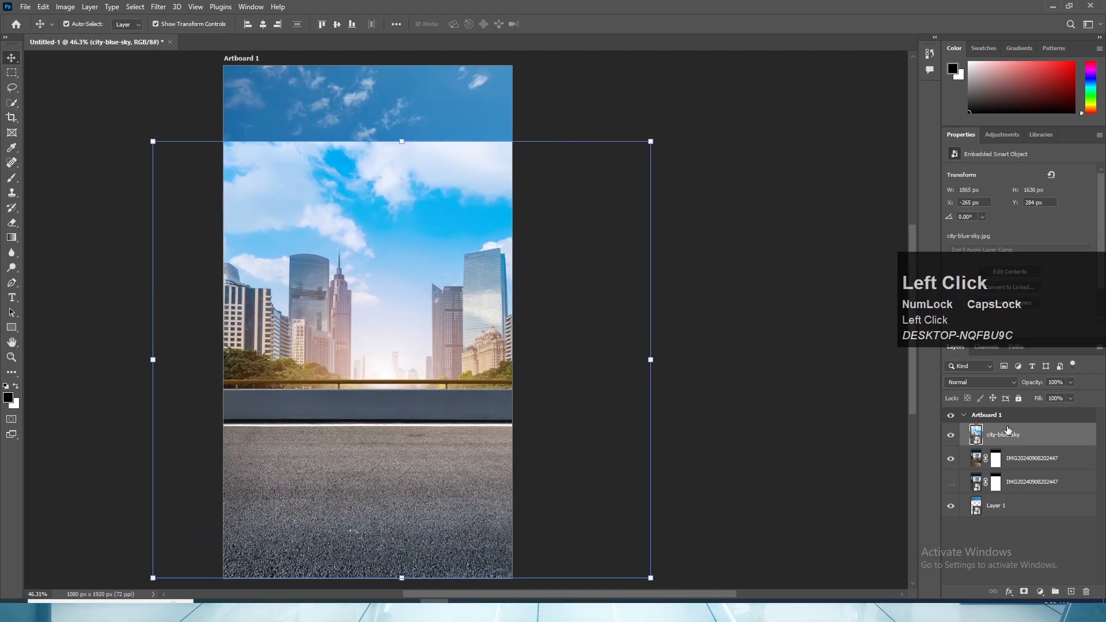
click(12, 103)
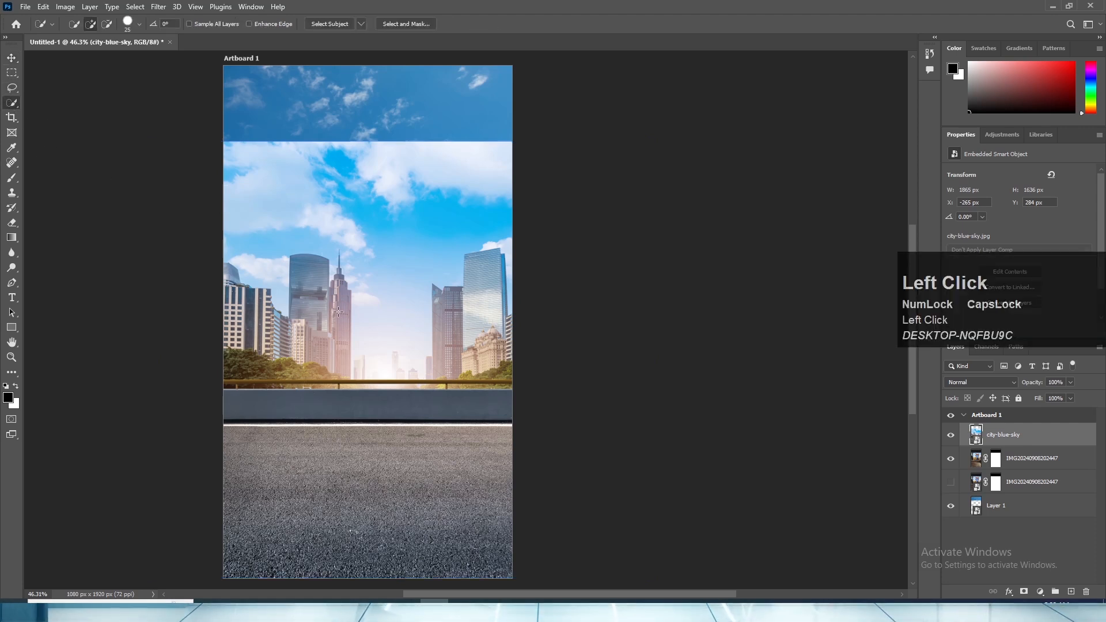
key(bracketright)
key(bracketright)
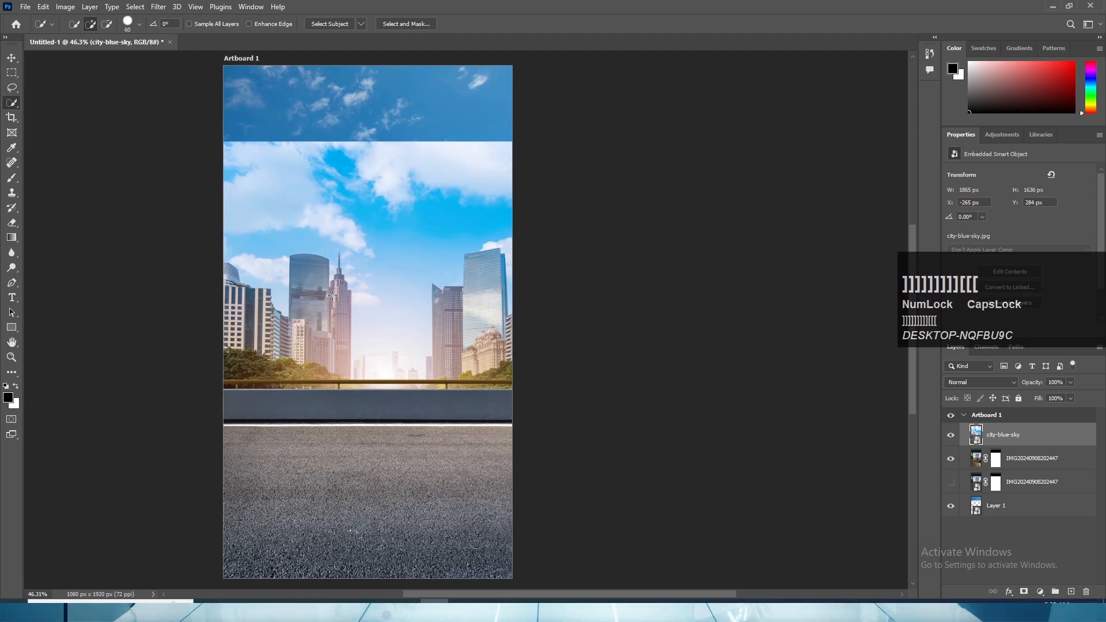
key(Caps_Lock)
mouse_move(241, 167)
mouse_down()
mouse_move(275, 227)
mouse_move(284, 280)
mouse_move(261, 302)
mouse_move(286, 319)
mouse_move(229, 338)
mouse_move(309, 379)
mouse_move(468, 373)
mouse_move(454, 375)
mouse_up()
scroll(309, 379, up, 2)
scroll(309, 379, up, 1)
drag(313, 377, 657, 372)
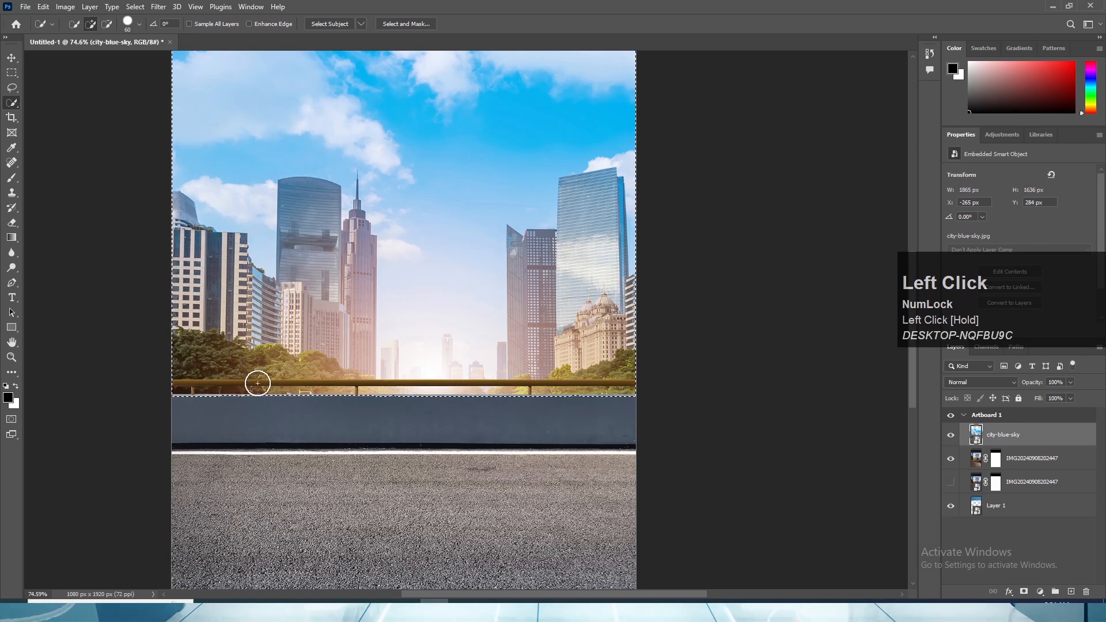
scroll(303, 210, down, 3)
scroll(296, 184, down, 2)
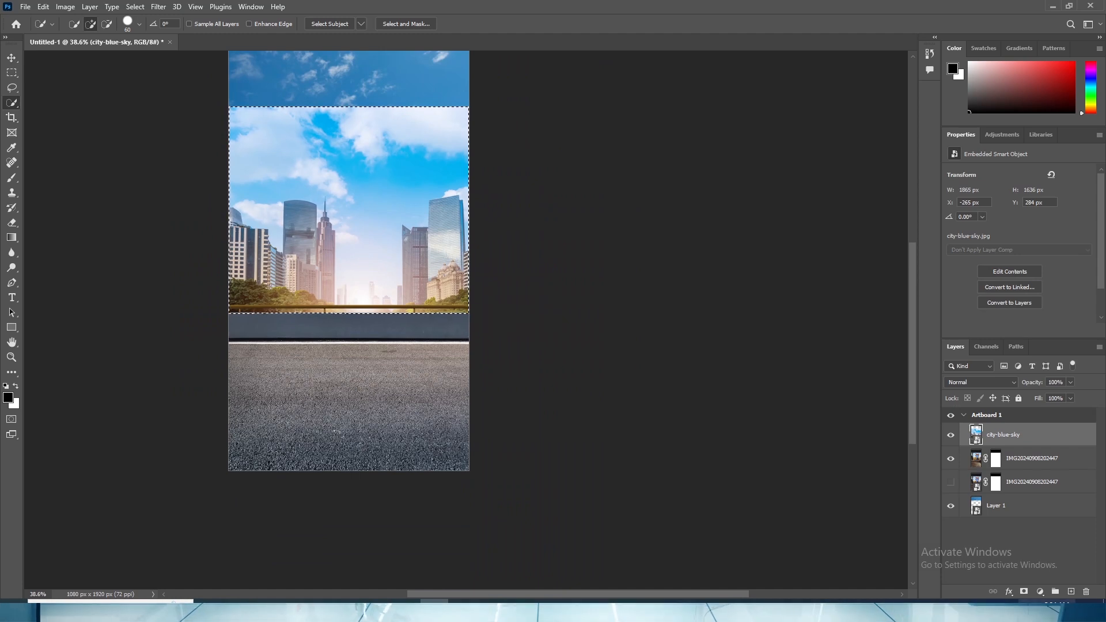
- Add a layer mask to city-blue-sky from the selection and invert it, keeping only the barrier and road
click(1024, 592)
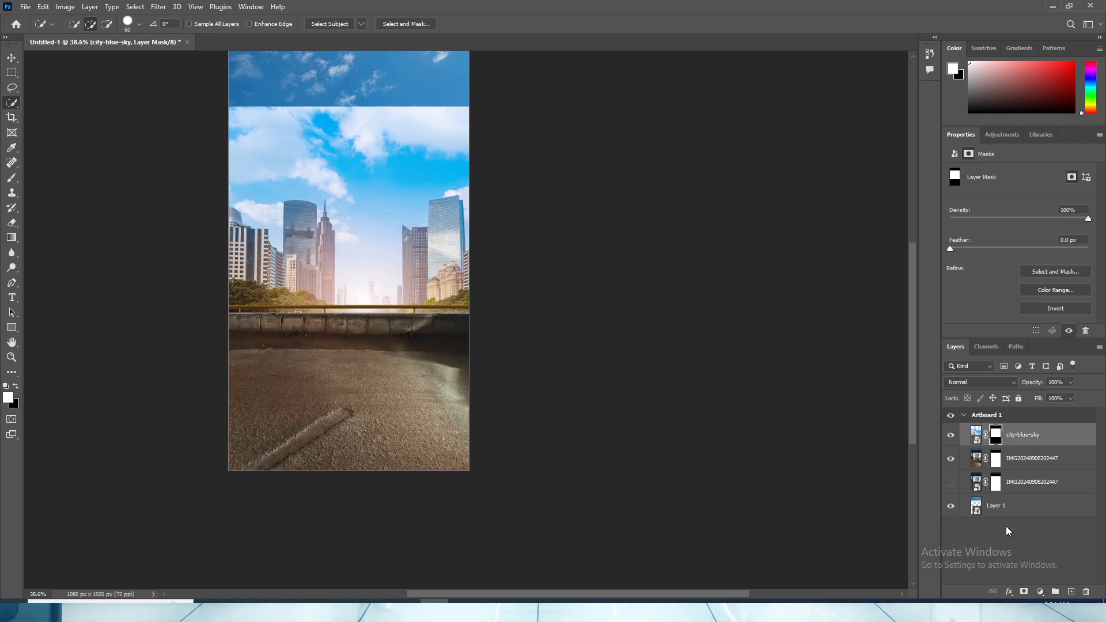
ctrl+click(1025, 468)
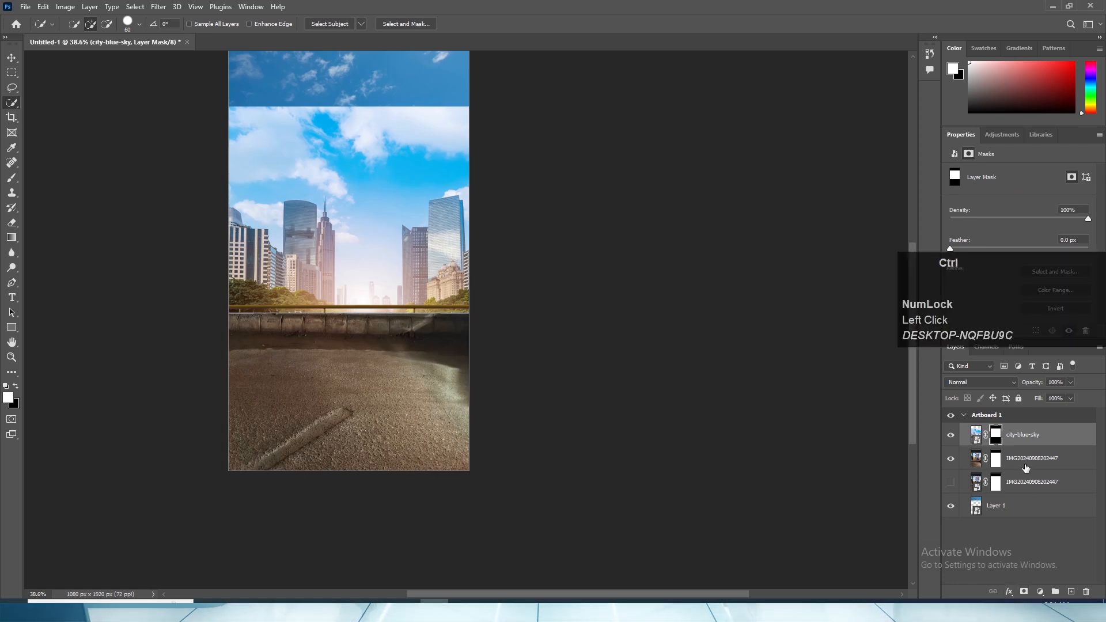
key(ctrl+i)
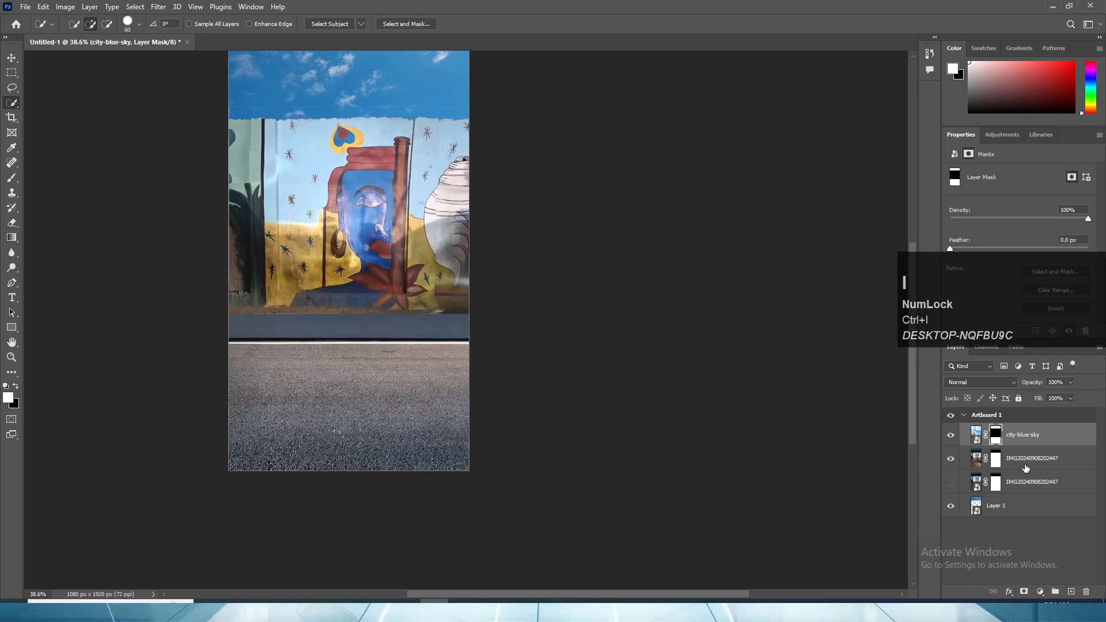
- Examine the mural with the new road, toggling the visibility of the city-blue-sky layer to compare it with the original street
click(11, 57)
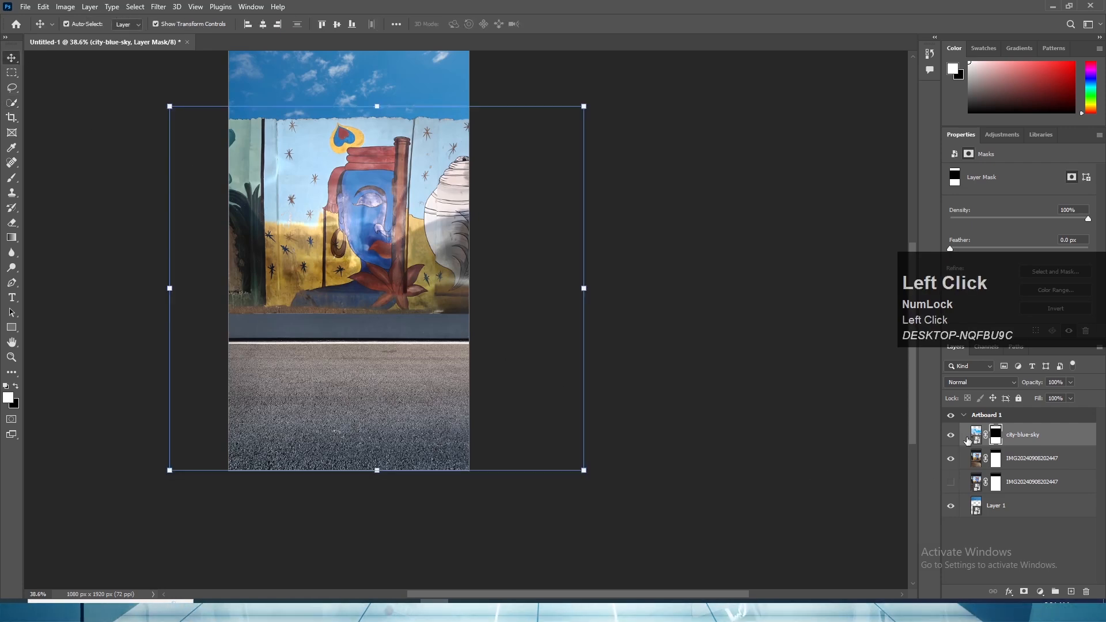
click(951, 438)
click(949, 440)
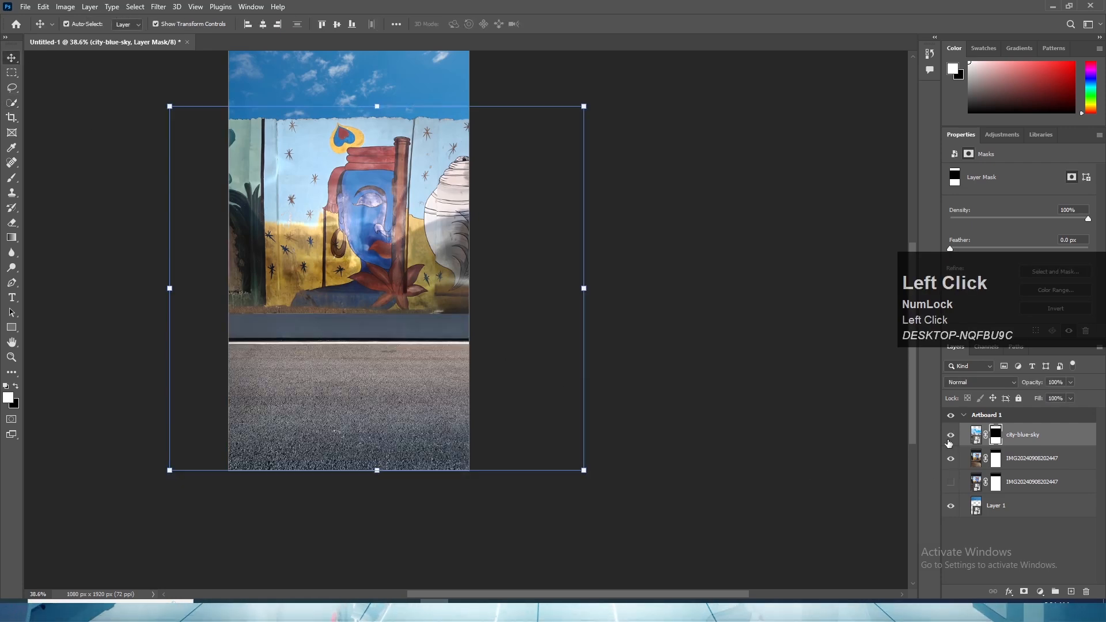
click(728, 375)
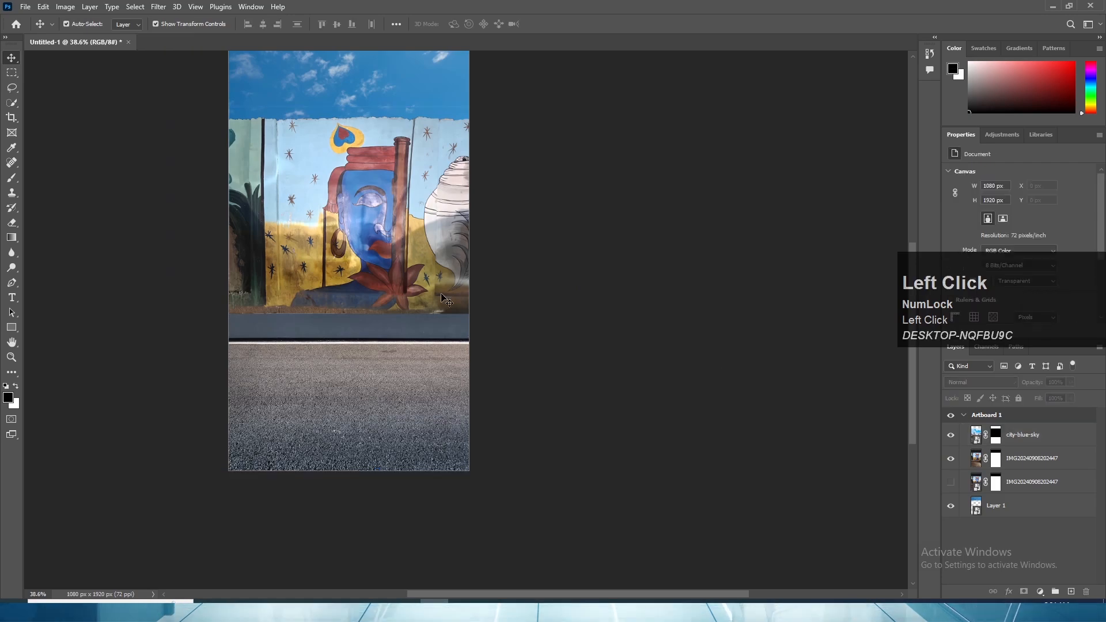
scroll(418, 292, up, 2)
scroll(418, 291, up, 4)
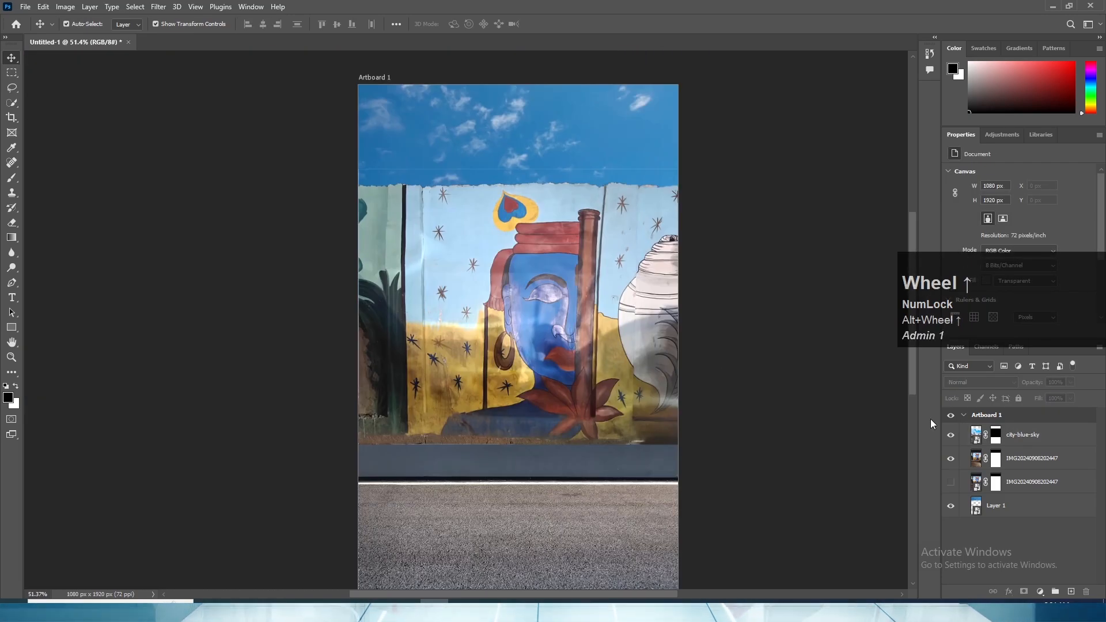
click(950, 435)
click(950, 436)
scroll(864, 454, down, 2)
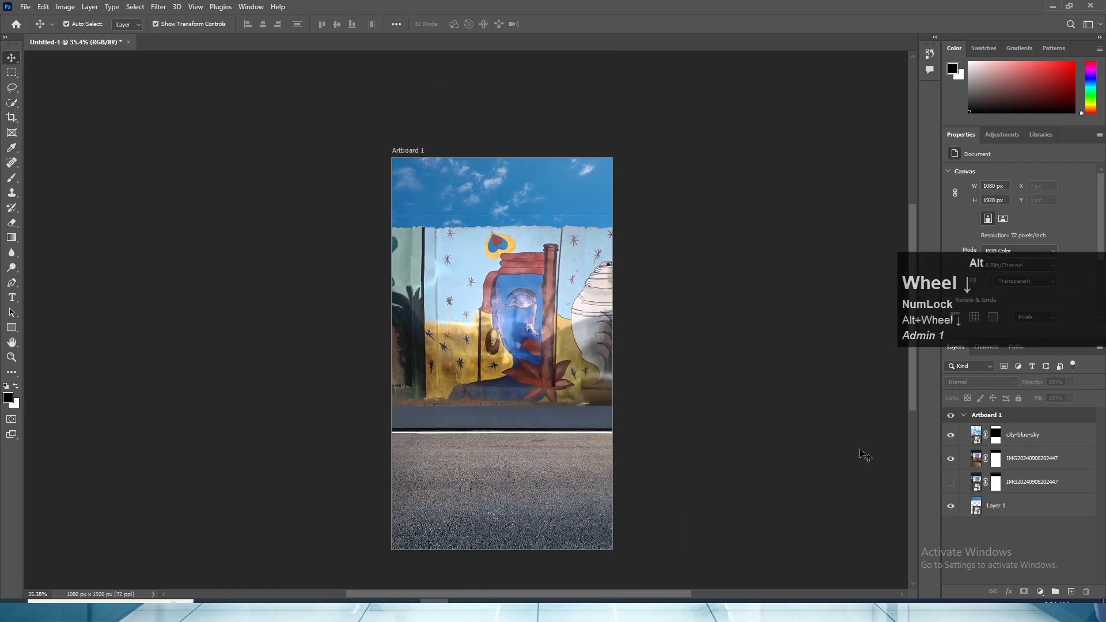
click(950, 435)
click(950, 435)
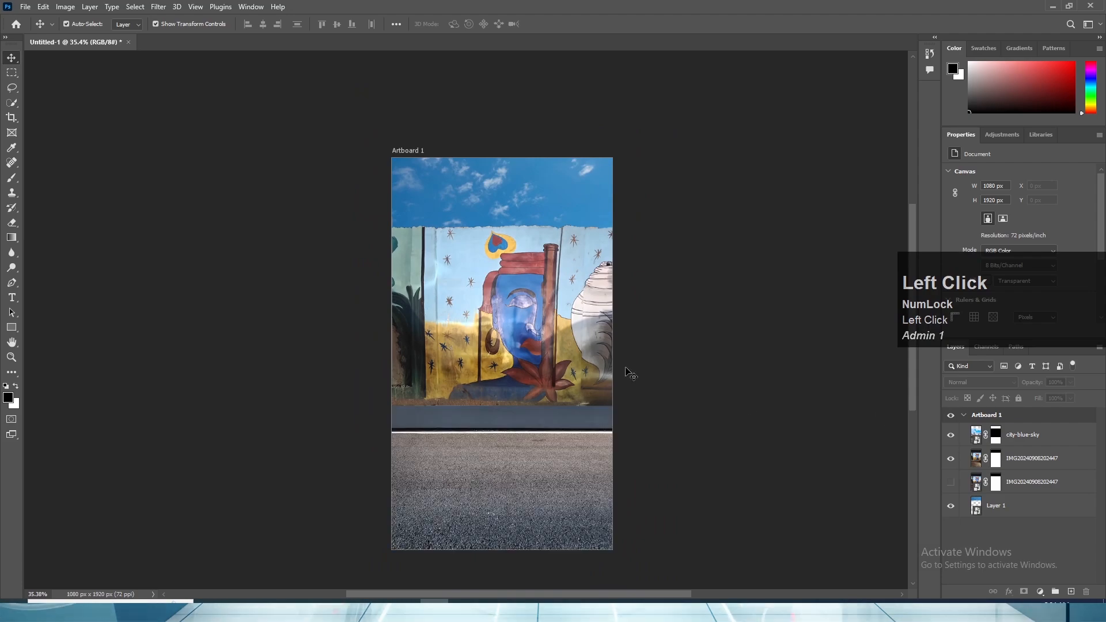
- Scale the city-blue-sky layer up to 105.79% so the grey barrier covers the brown strip along the mural's base
scroll(508, 315, up, 2)
key(space)
drag(506, 397, 506, 302)
scroll(433, 312, up, 4)
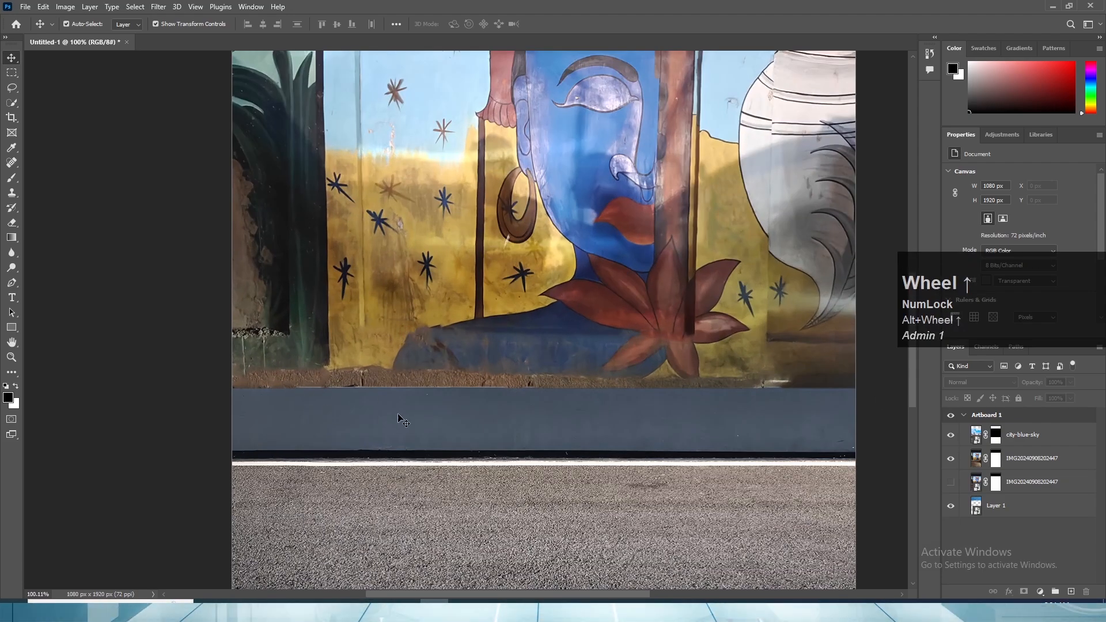
scroll(541, 399, down, 2)
click(468, 424)
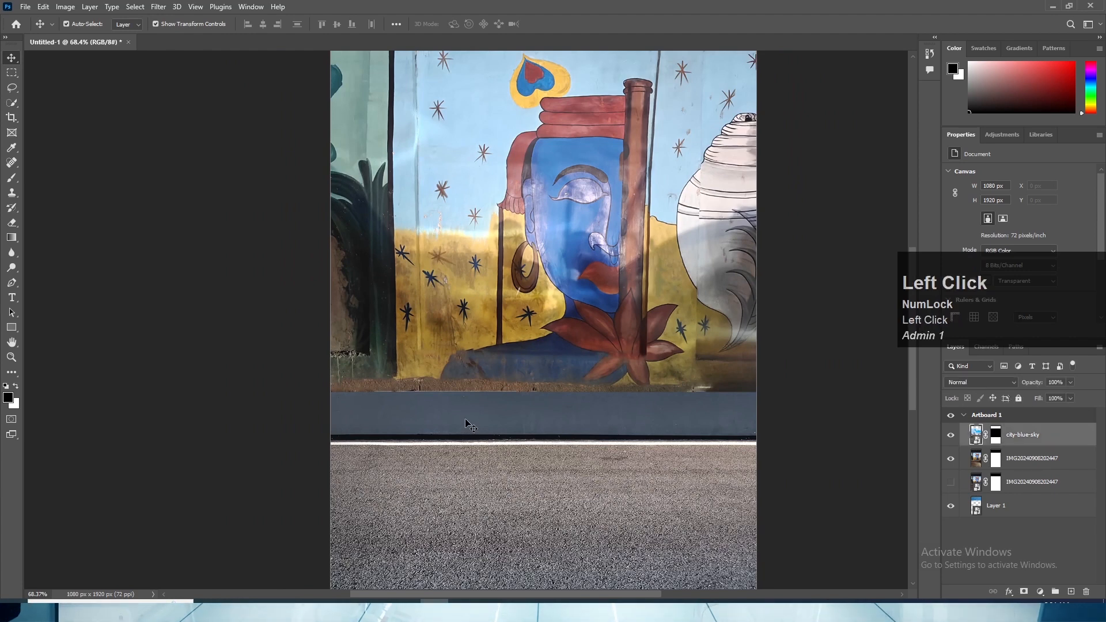
scroll(505, 449, down, 2)
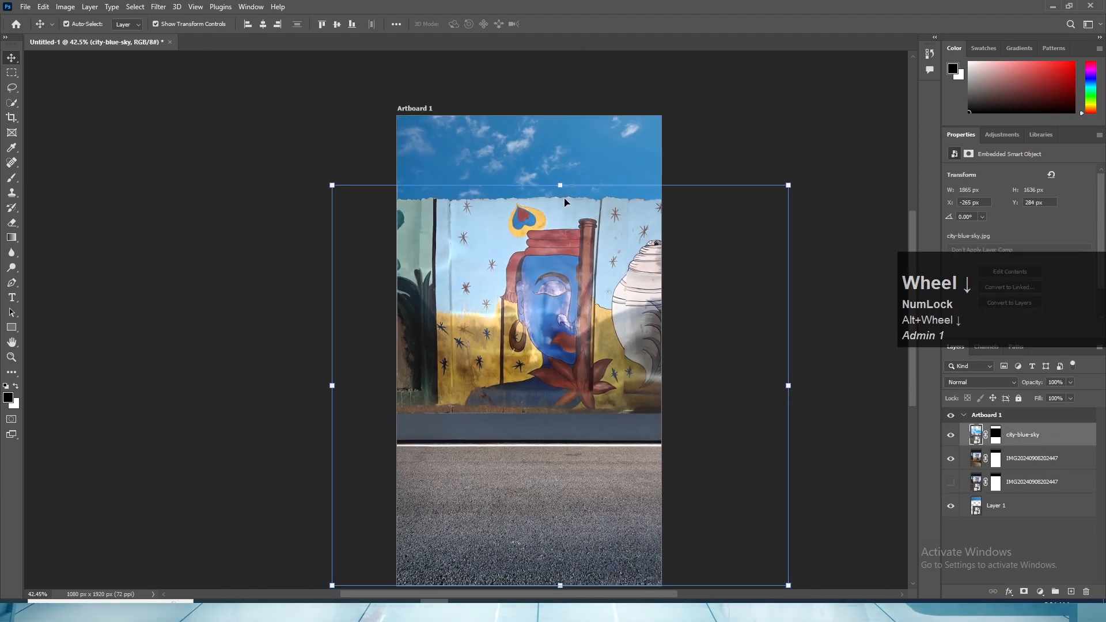
scroll(504, 385, down, 1)
drag(544, 222, 545, 203)
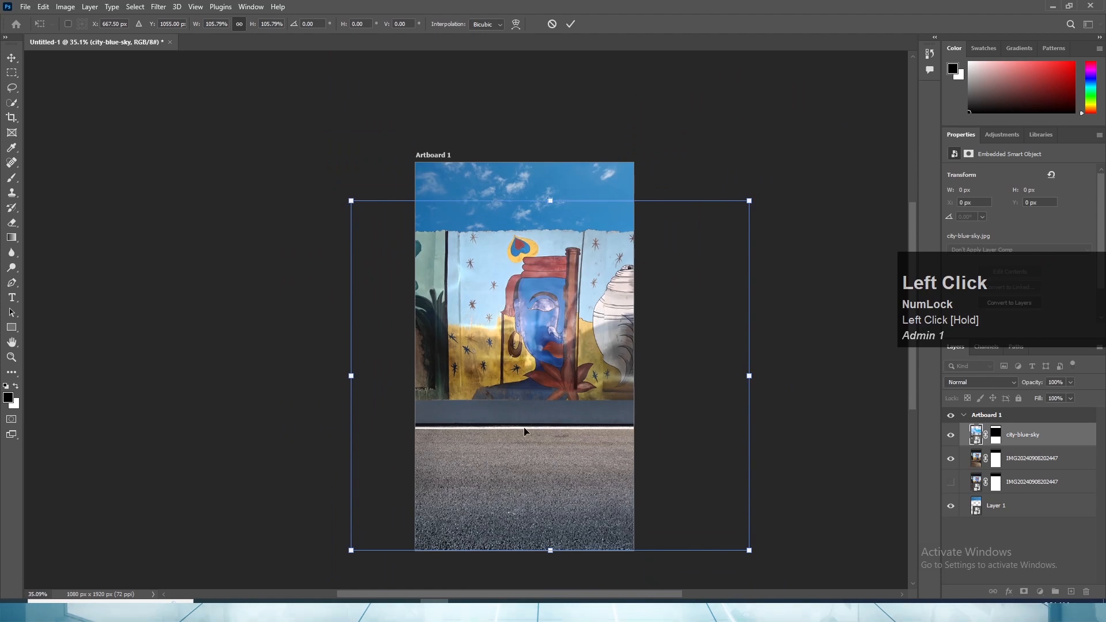
click(13, 60)
click(219, 321)
- Examine the thin horizontal line across the sky, toggling the visibility of the mural and city-blue-sky layers to look for its source
scroll(593, 271, up, 1)
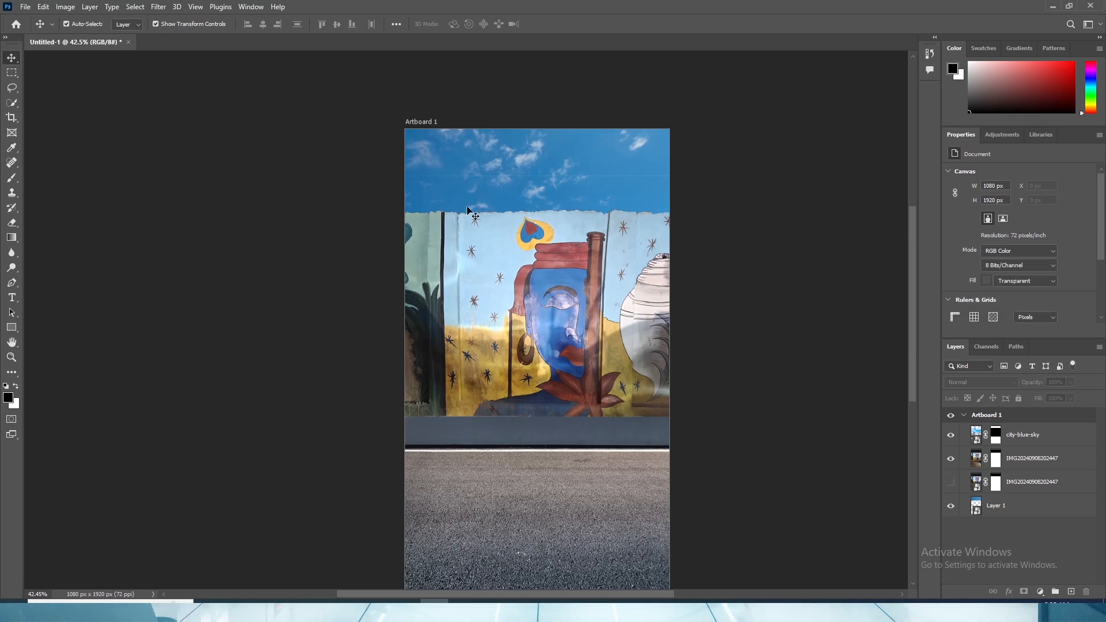
click(497, 272)
click(950, 459)
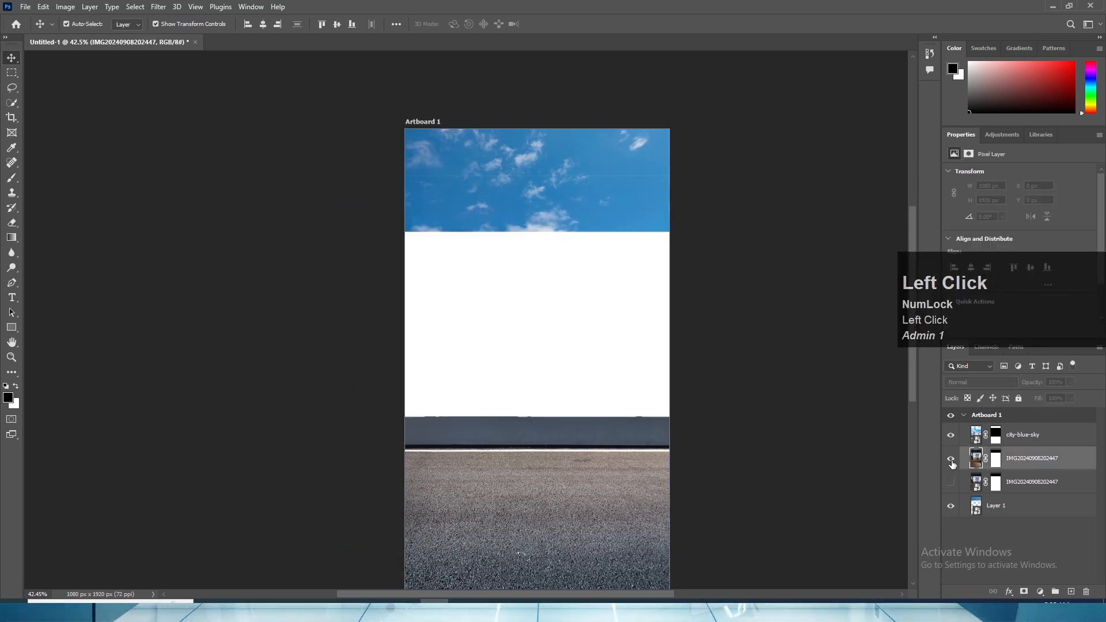
click(950, 458)
click(950, 436)
click(951, 435)
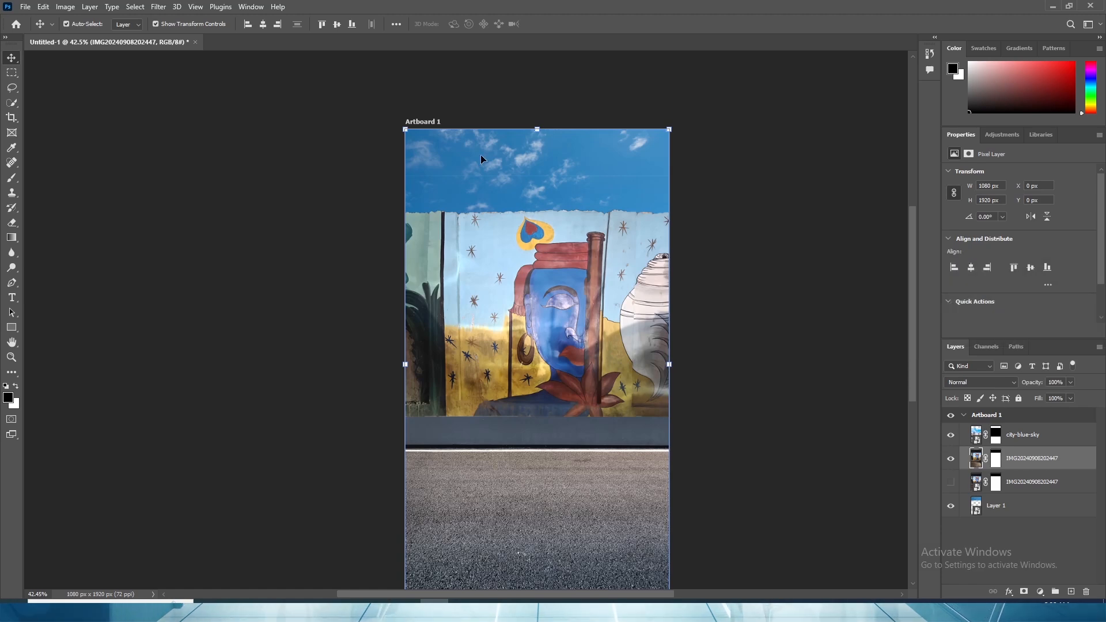
scroll(537, 167, up, 5)
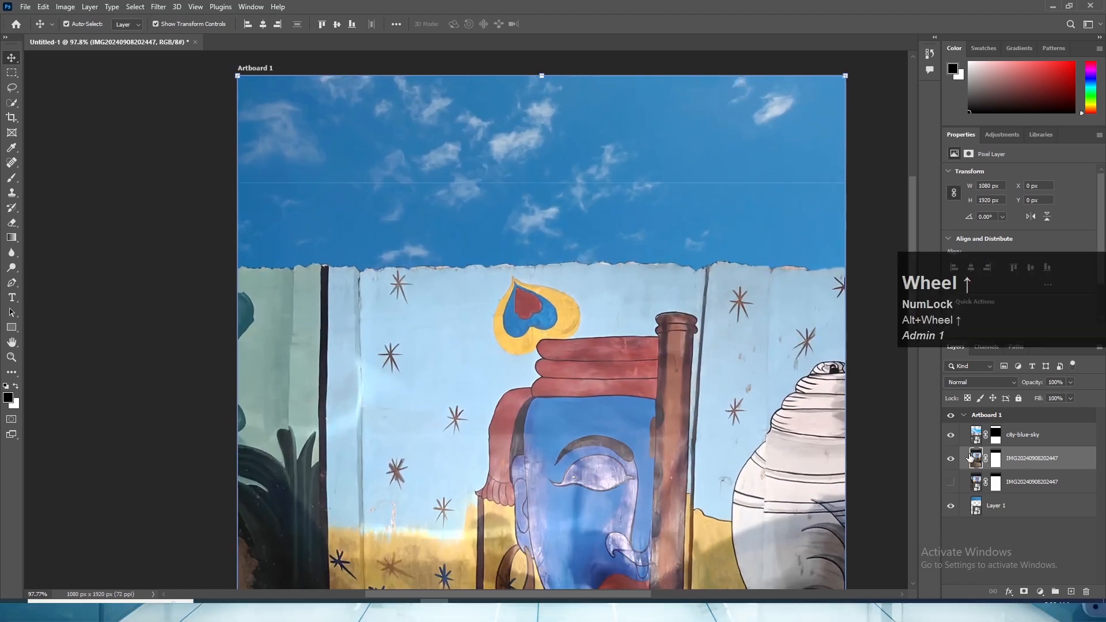
click(995, 459)
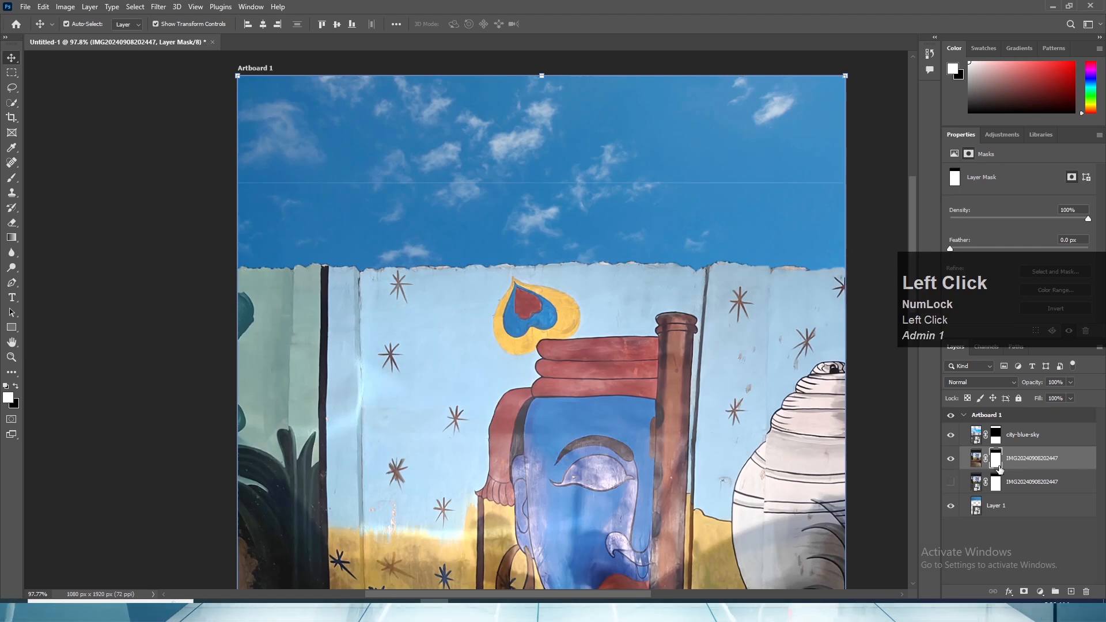
click(951, 460)
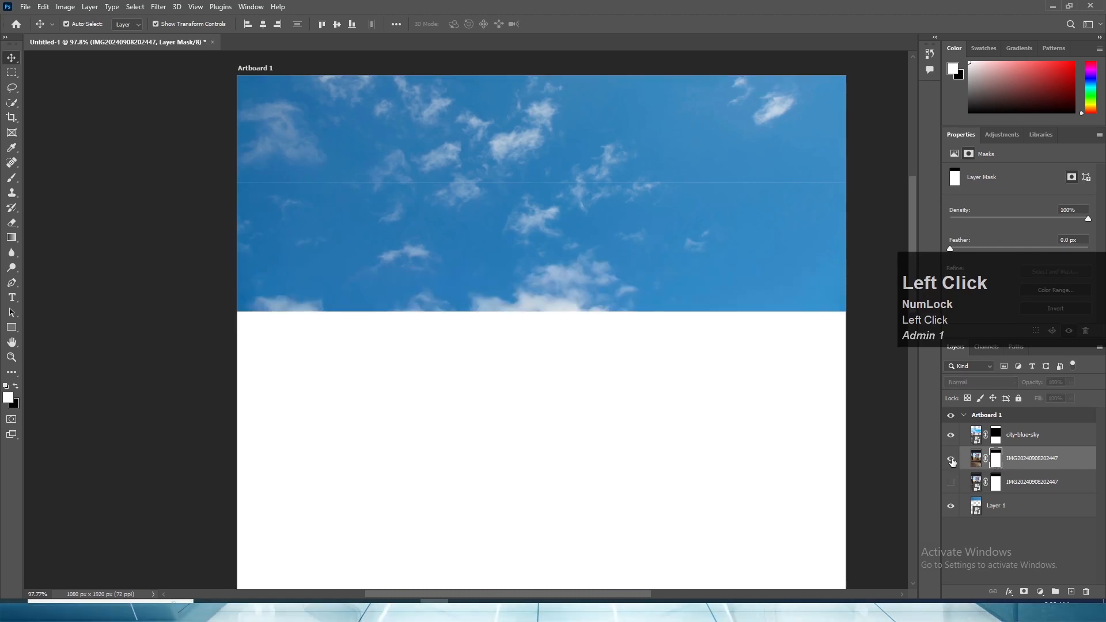
click(951, 460)
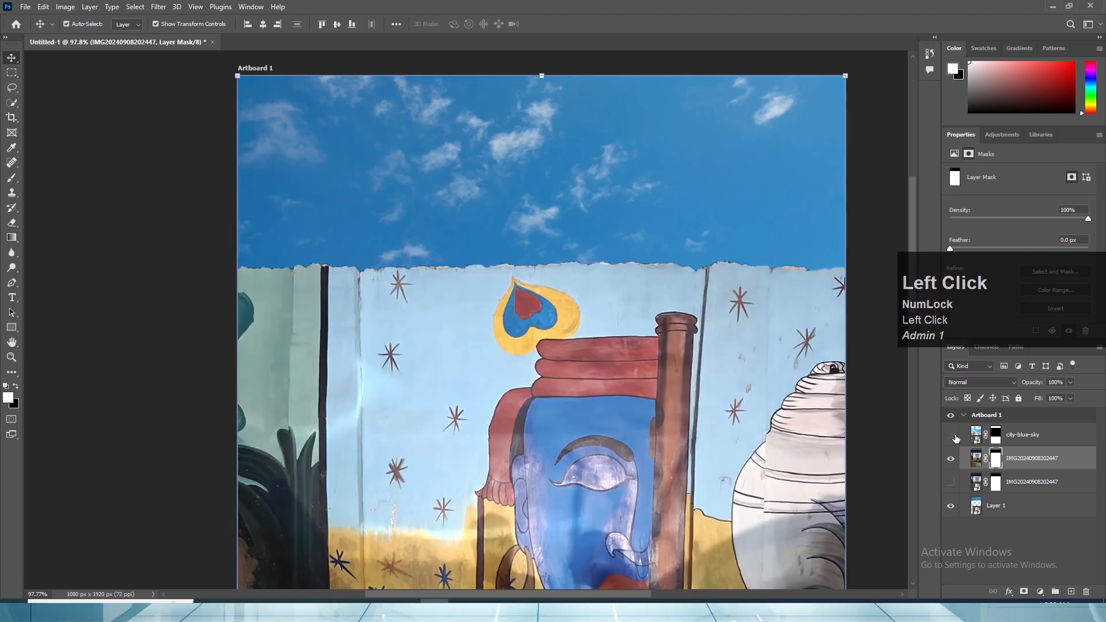
click(1011, 436)
scroll(503, 541, down, 2)
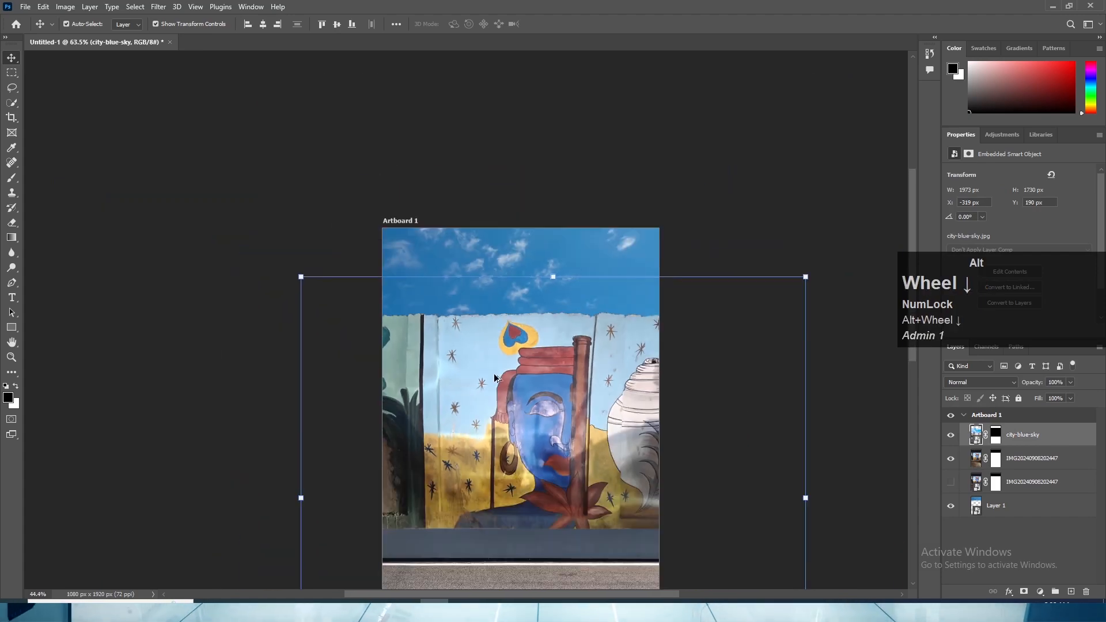
scroll(503, 542, down, 1)
click(502, 542)
scroll(494, 440, up, 3)
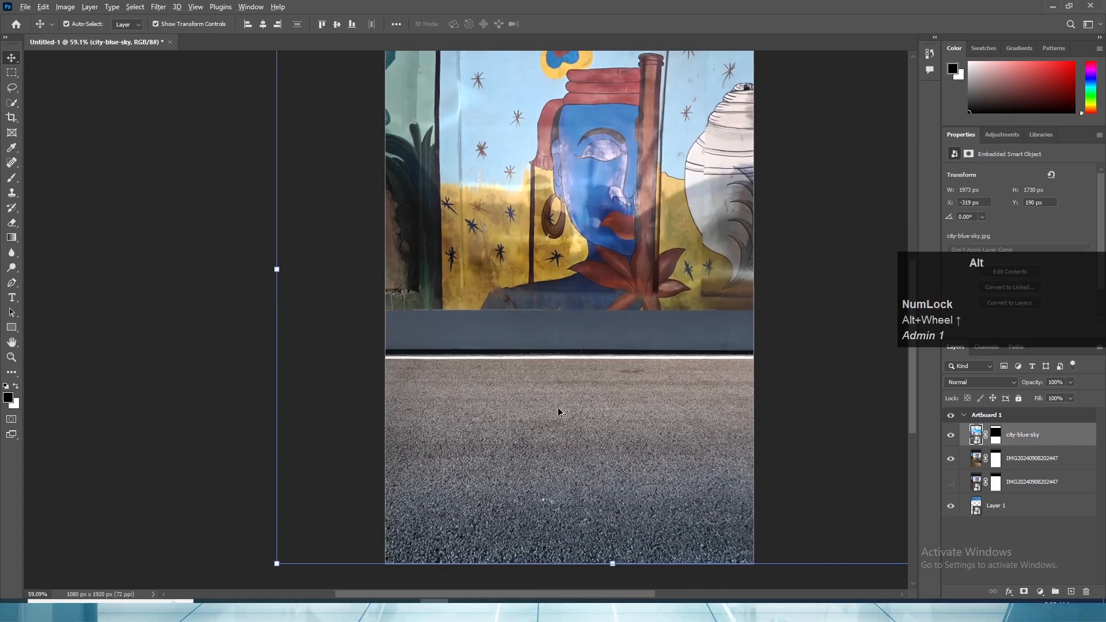
scroll(558, 404, down, 3)
drag(579, 244, 555, 381)
scroll(500, 280, up, 3)
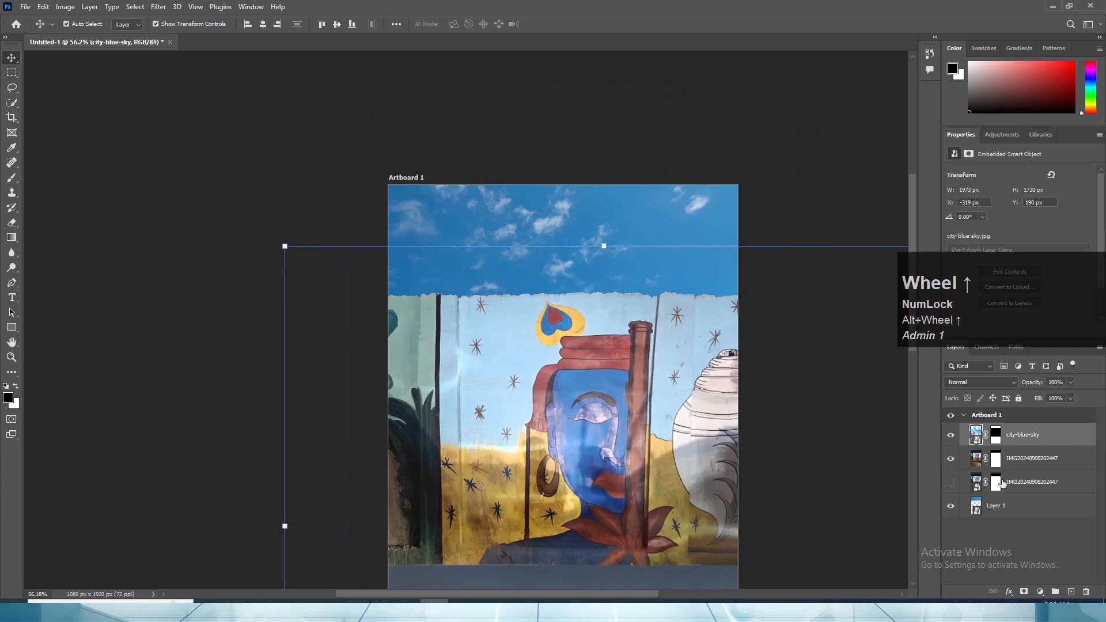
- Inspect the city-blue-sky layer mask's coverage around the thin sky line using the red mask overlay
click(995, 435)
scroll(486, 253, up, 3)
drag(486, 250, 366, 279)
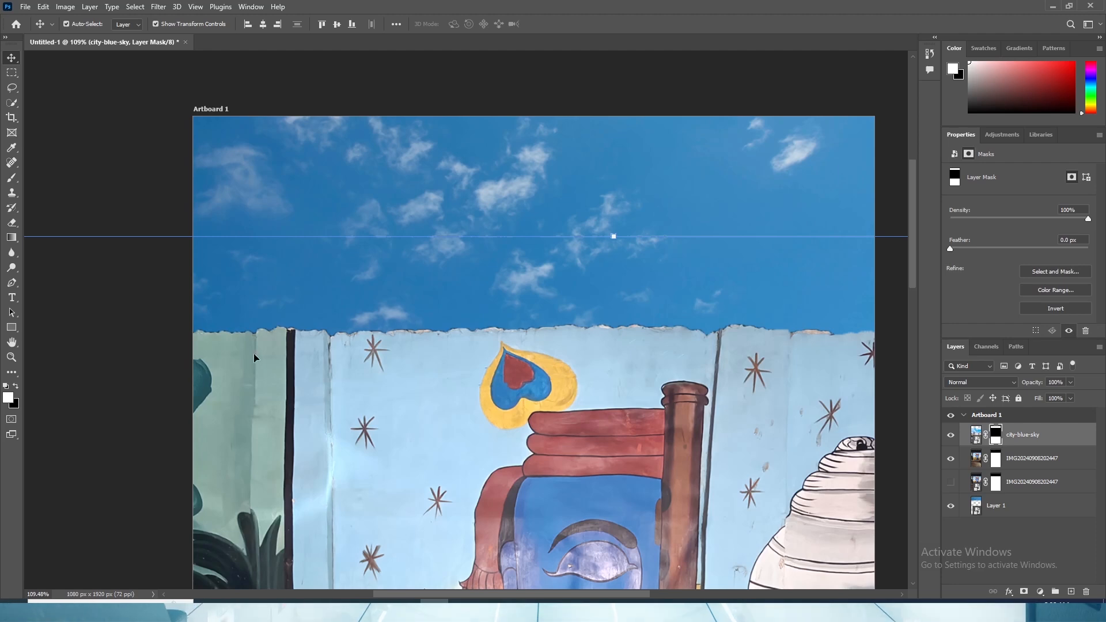
key(b)
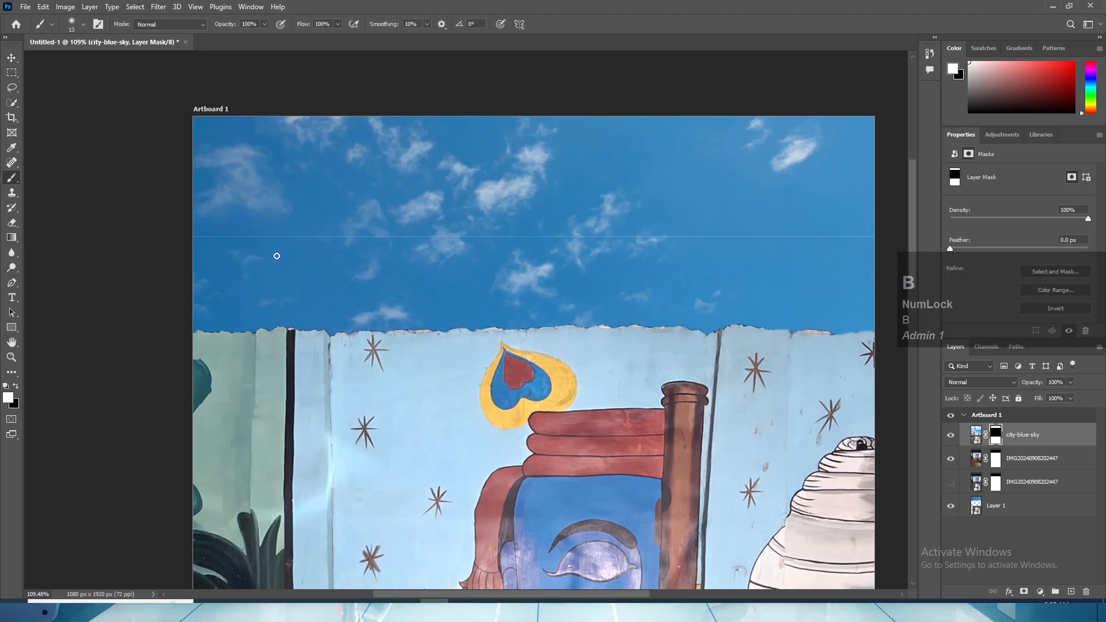
key(backslash)
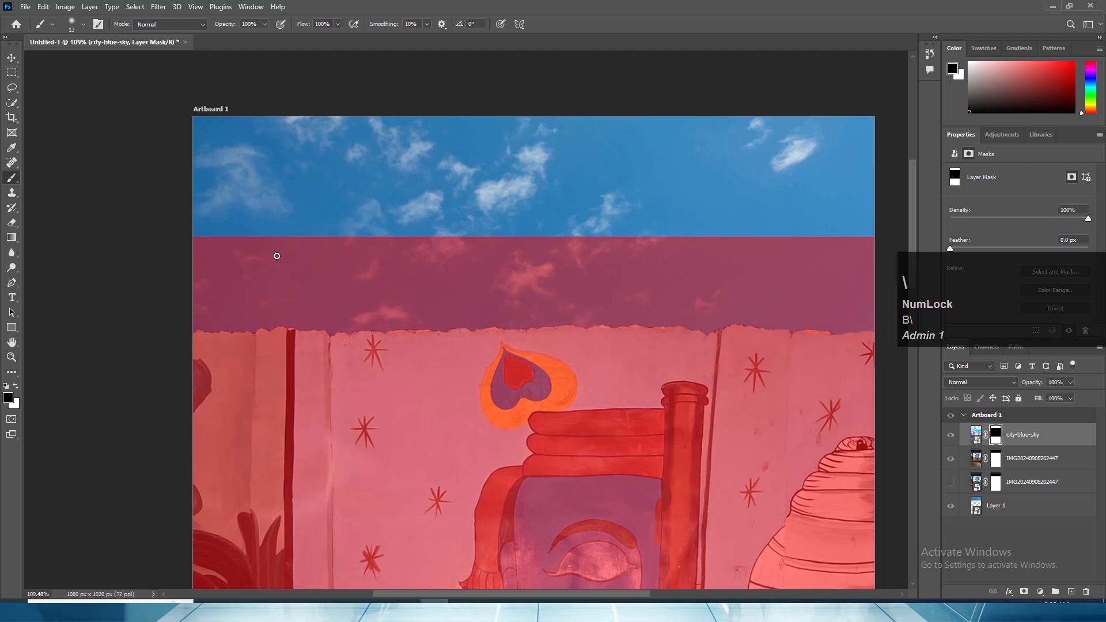
key(ctrl+z)
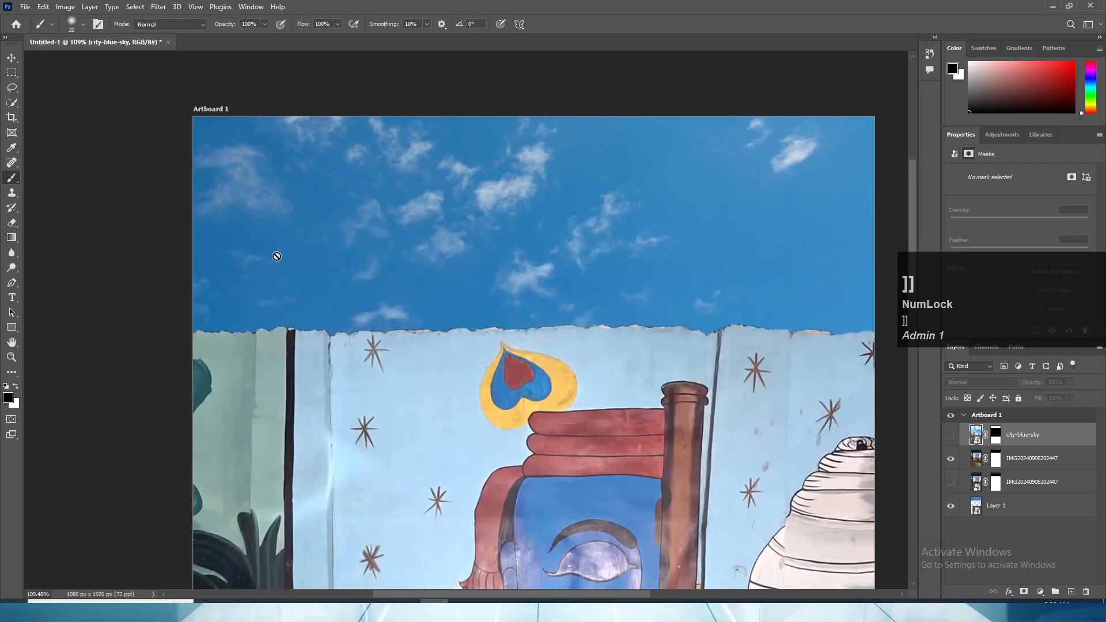
click(951, 437)
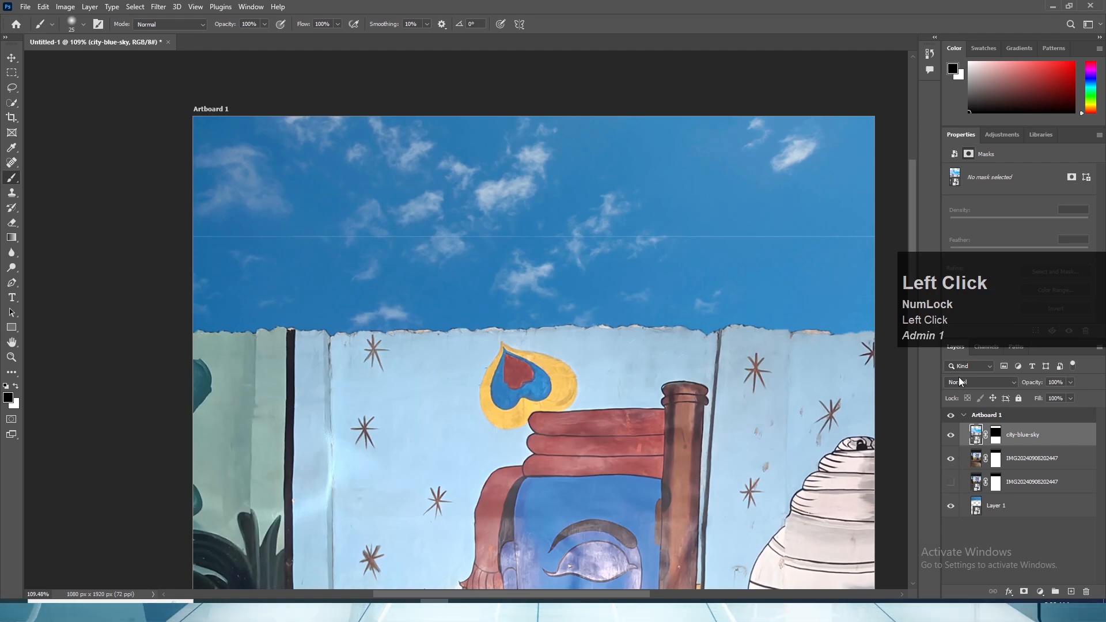
- Paint black on the city-blue-sky mask with a 25 px brush along the thin horizontal line across the whole sky
click(992, 440)
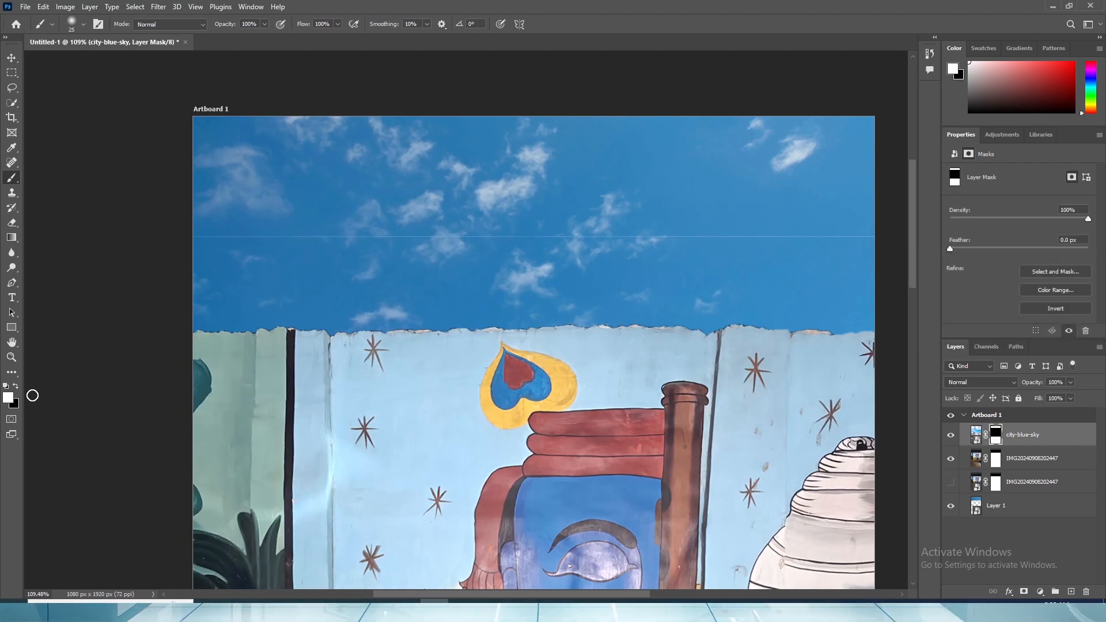
click(16, 387)
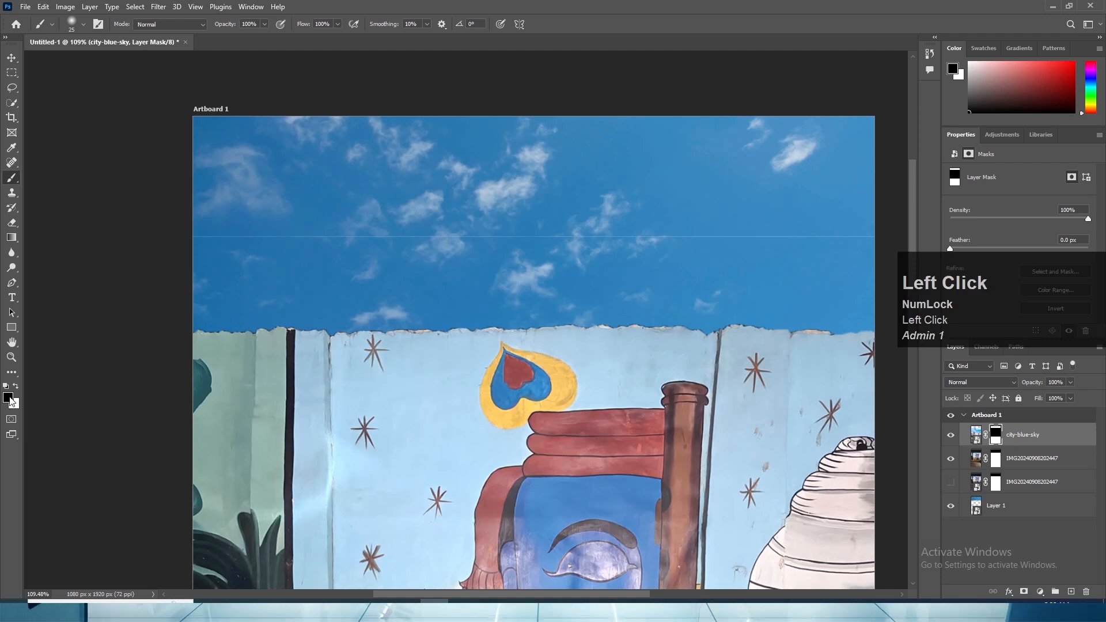
drag(243, 236, 344, 236)
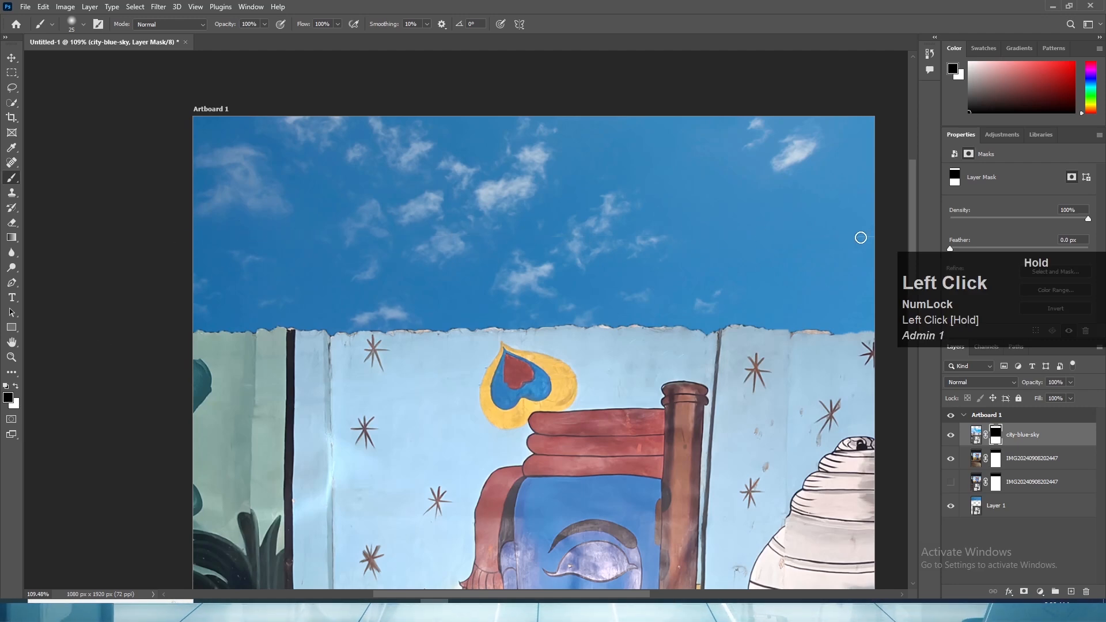
click(11, 58)
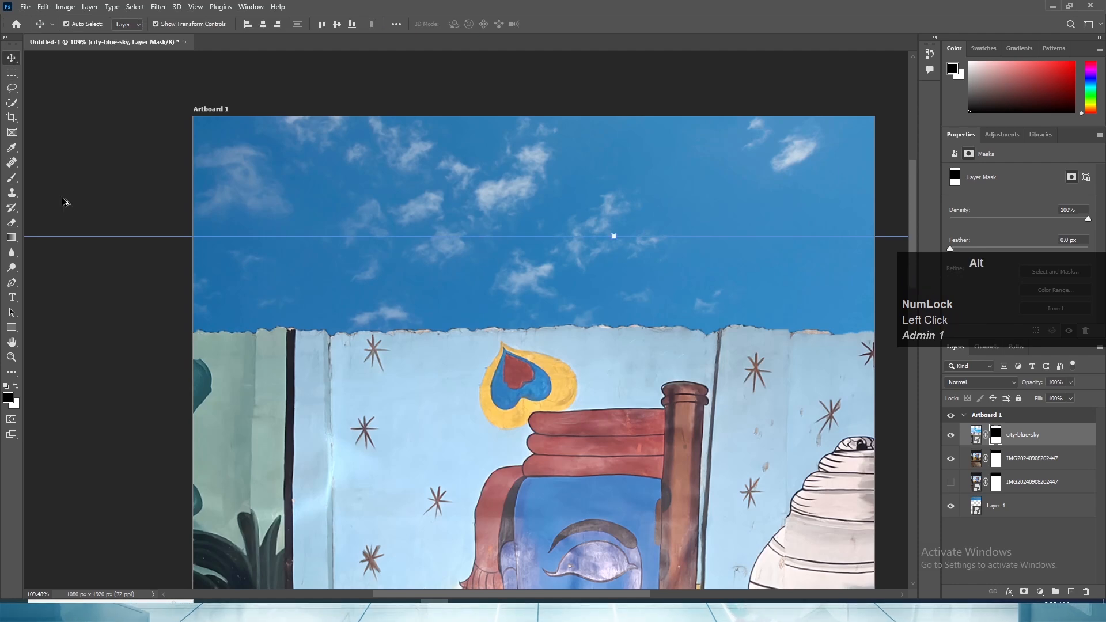
- In city-blue-sky's blending options, set the Current Layer Blend If range to a split black point of 0 / 193 and a white point of 182
alt+scroll(380, 261, down, 3)
click(536, 548)
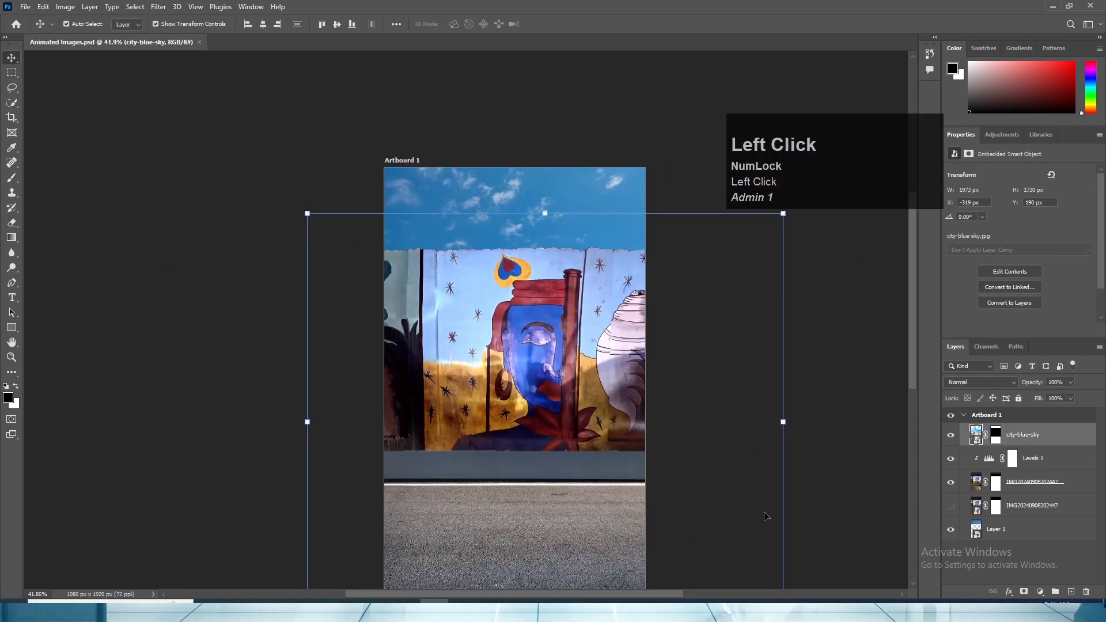
right_click(1025, 440)
click(911, 87)
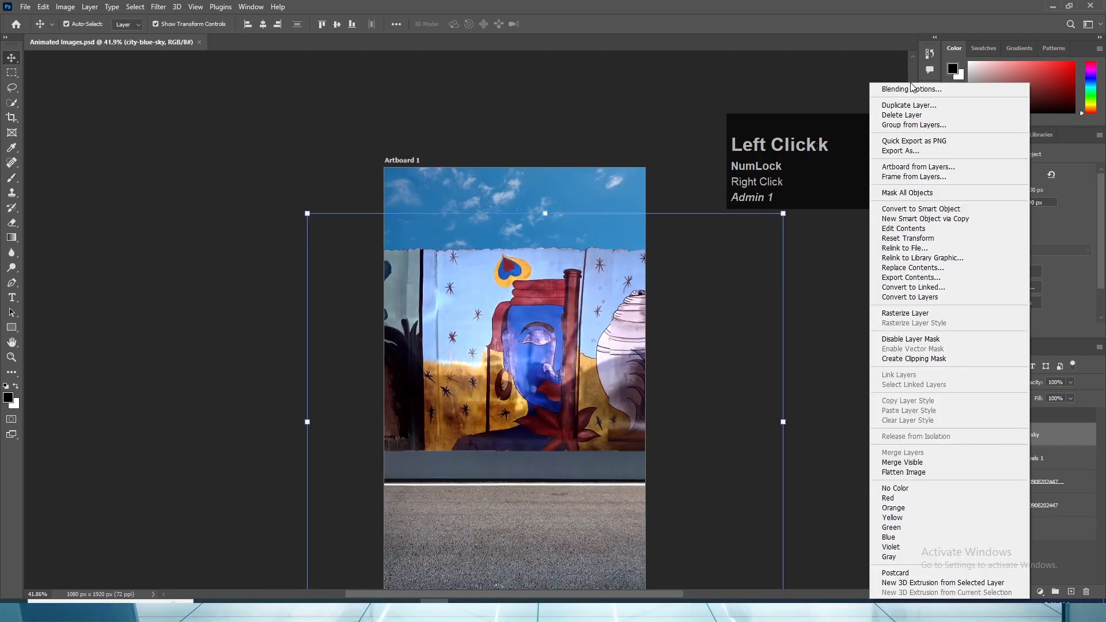
drag(807, 154, 992, 87)
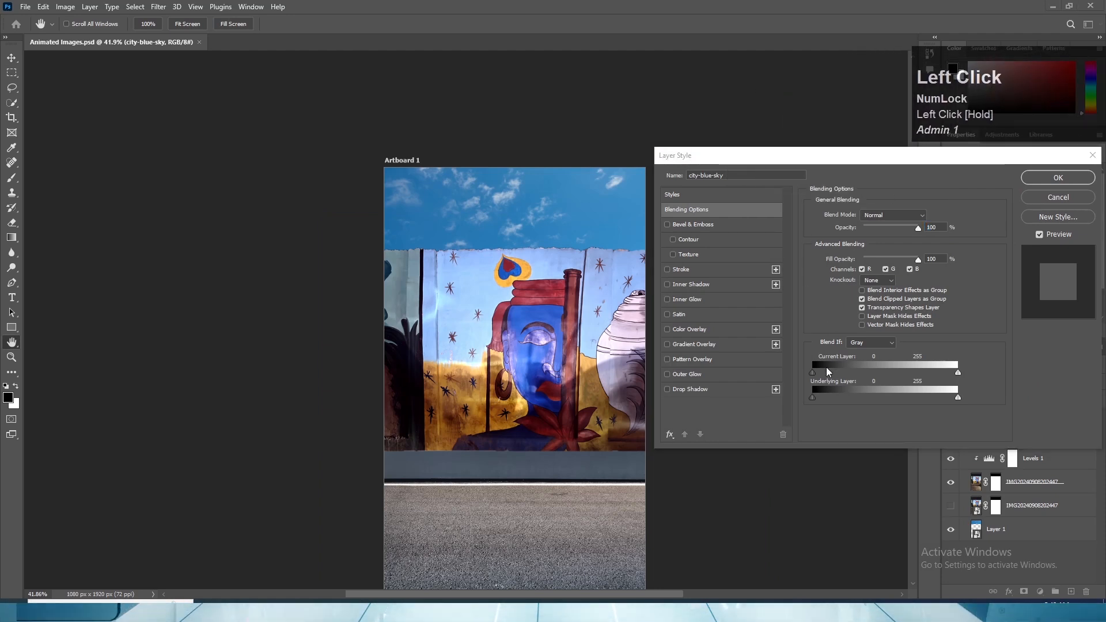
click(827, 368)
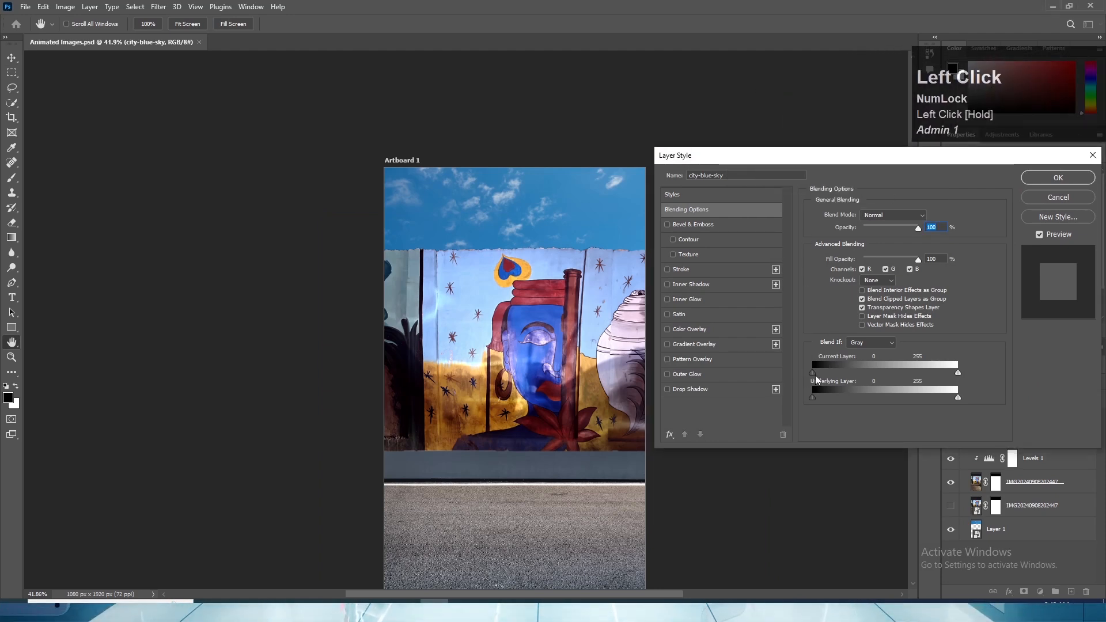
drag(814, 375, 853, 373)
drag(958, 372, 915, 375)
alt+scroll(412, 392, down, 1)
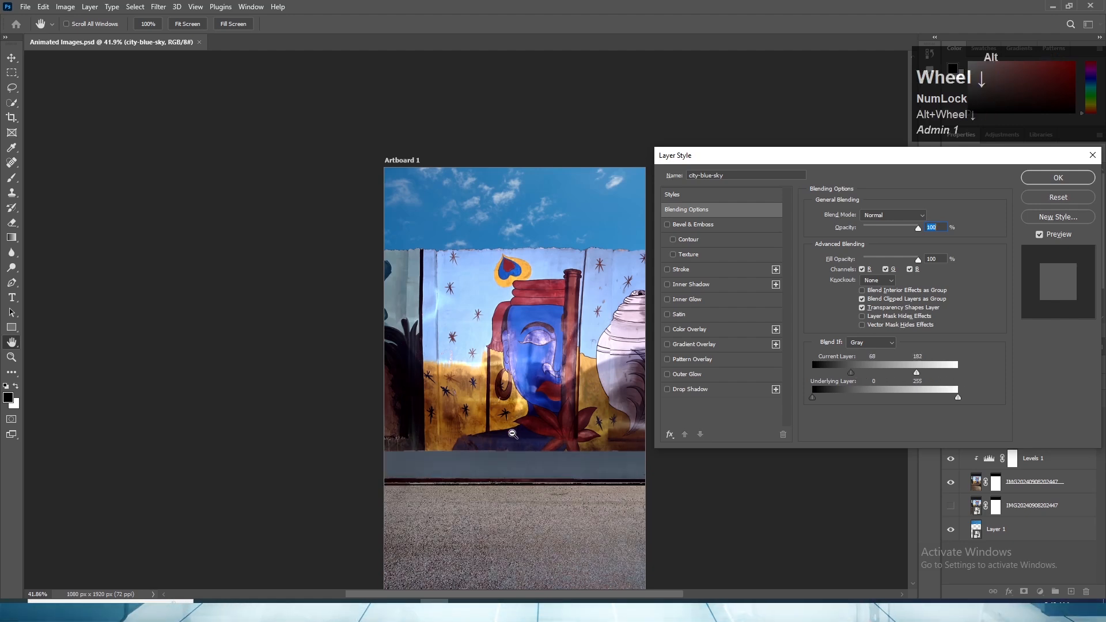
drag(850, 372, 923, 374)
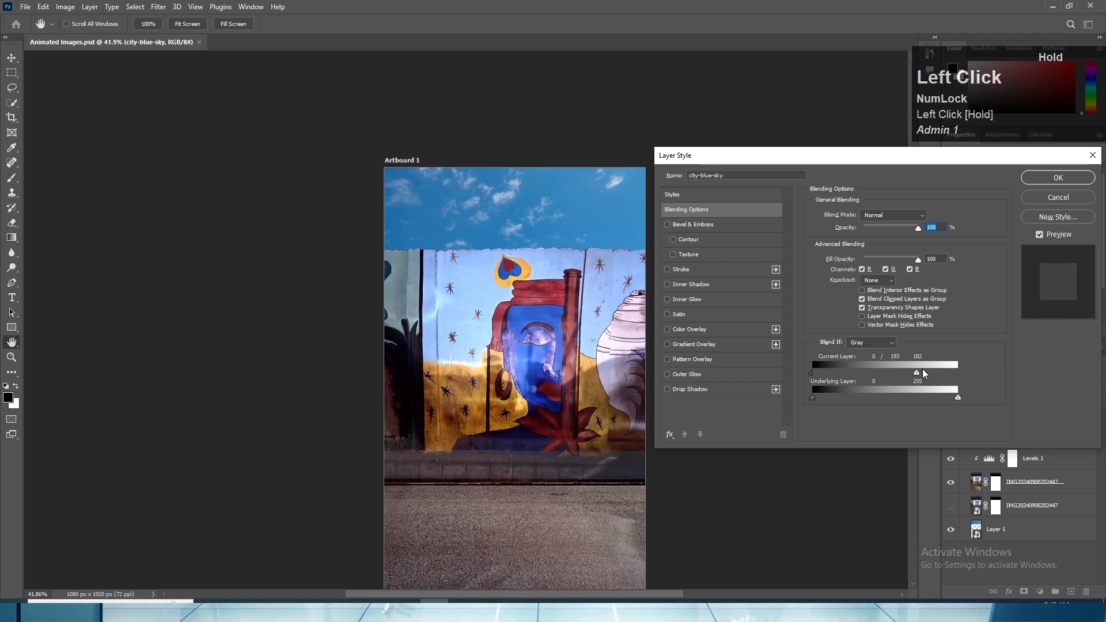
scroll(985, 288, down, 2)
click(1035, 183)
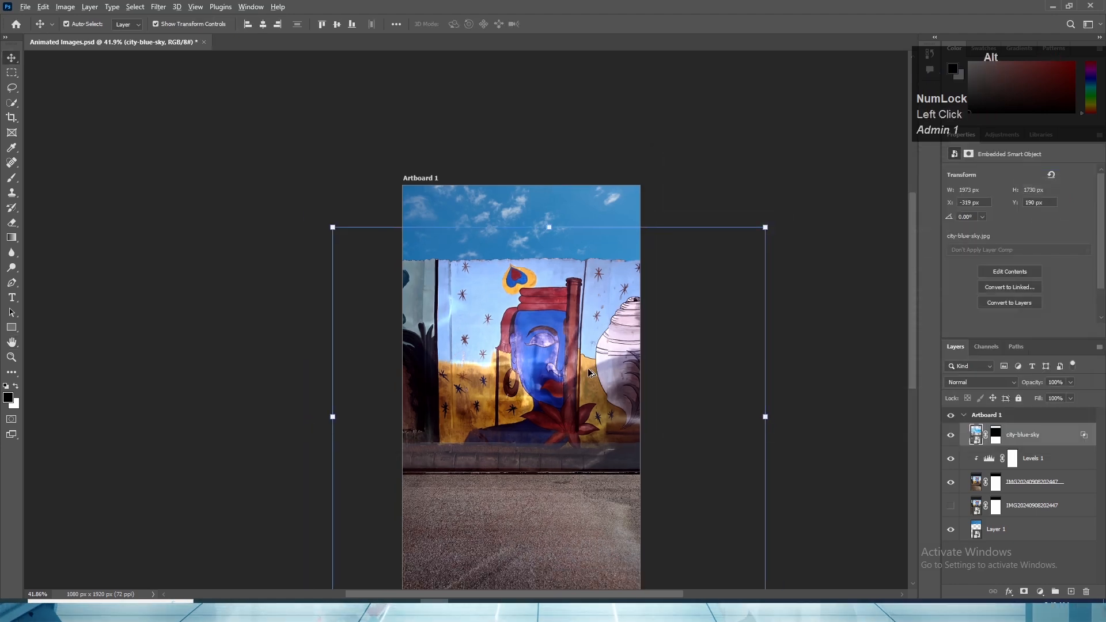
- Compare the blended road and barrier with the original street by toggling the visibility of the city-blue-sky layer
scroll(765, 439, down, 2)
click(760, 417)
scroll(790, 476, up, 2)
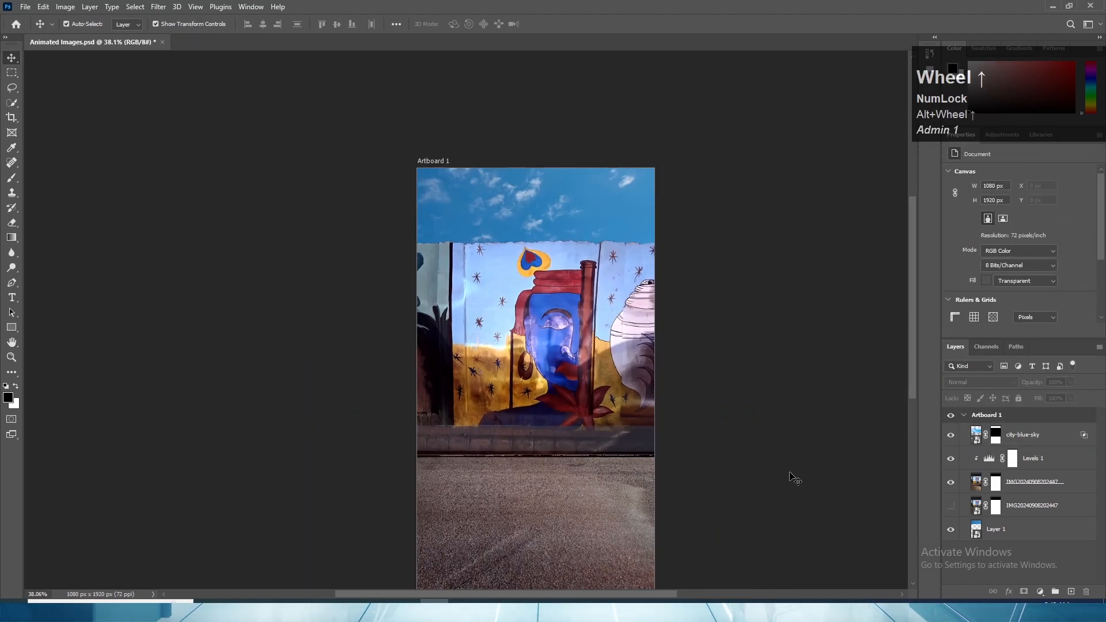
click(951, 435)
click(951, 437)
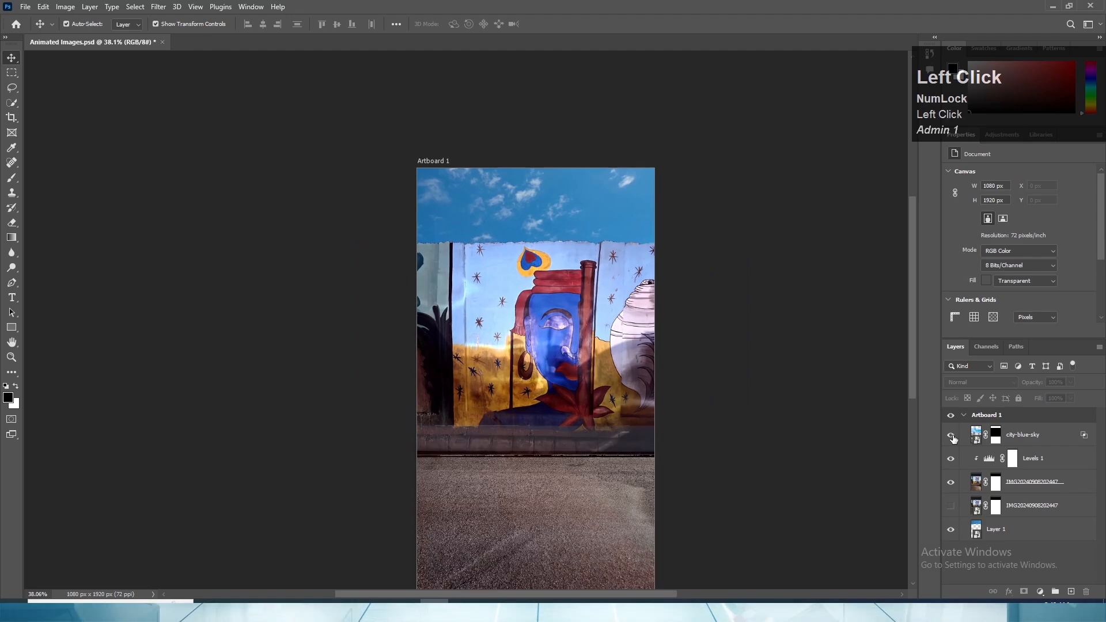
click(952, 436)
click(951, 437)
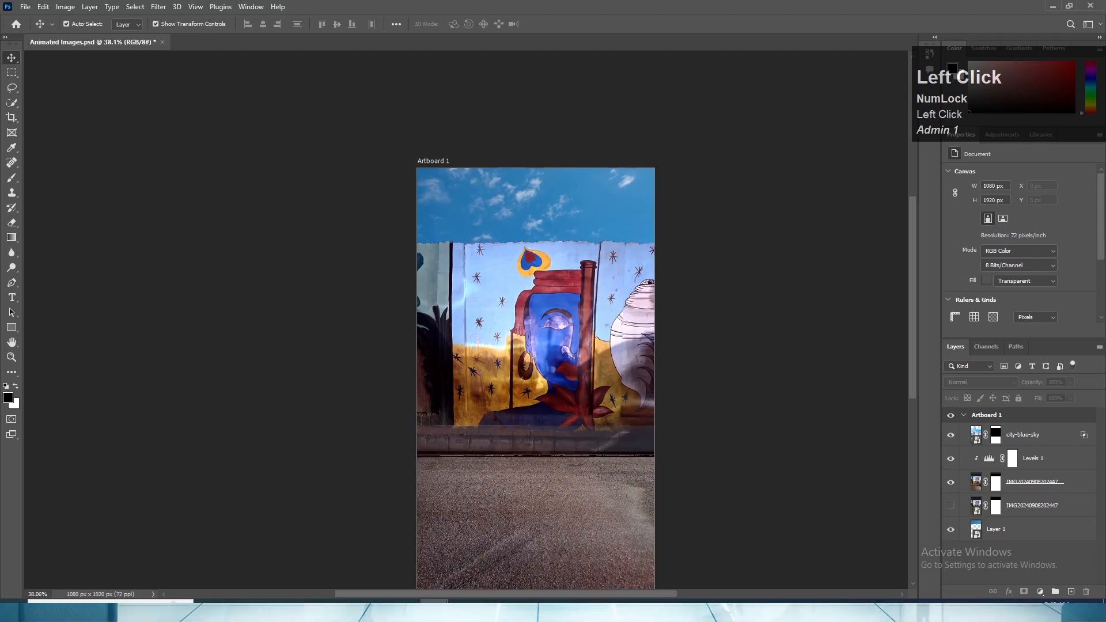
- Paint black with a 90 px brush on the city-blue-sky layer mask along the upper part of the barrier beneath the mural
scroll(593, 507, up, 5)
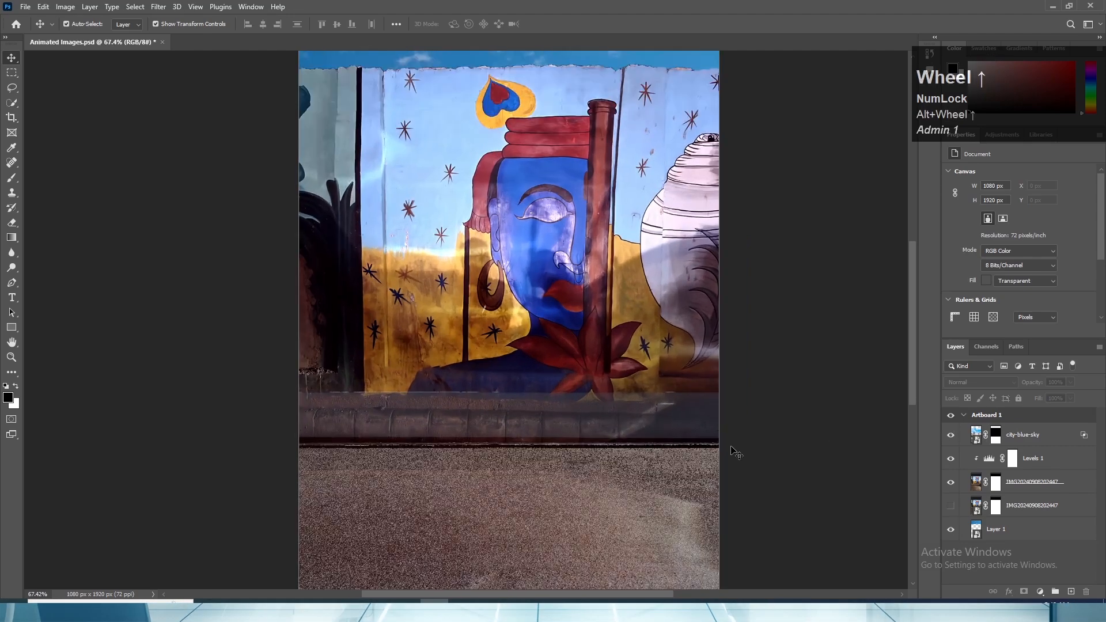
click(994, 436)
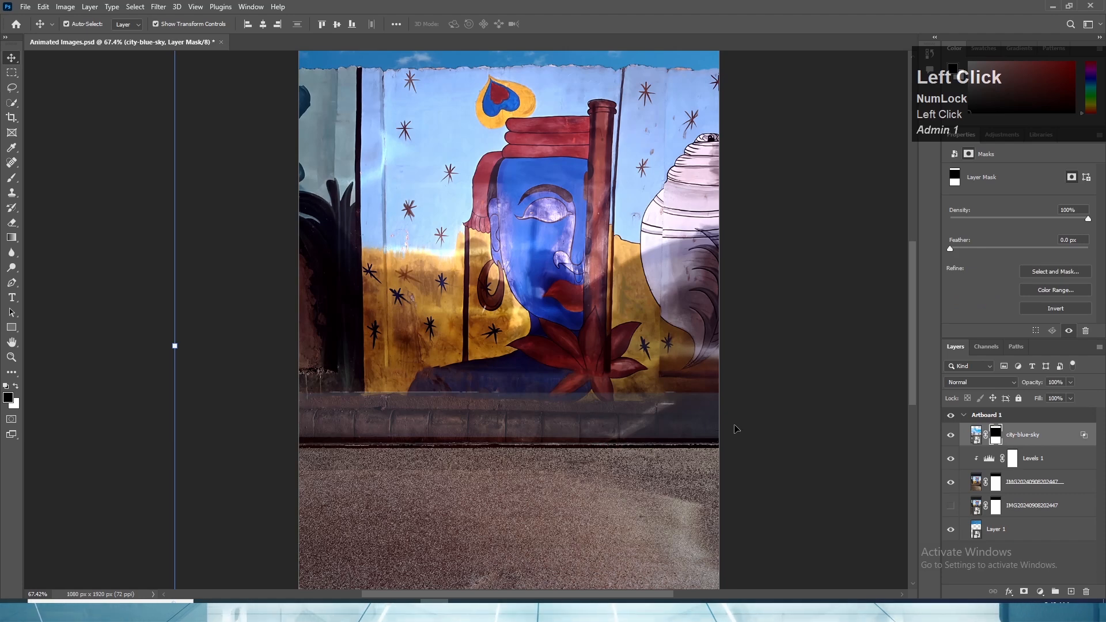
key(b)
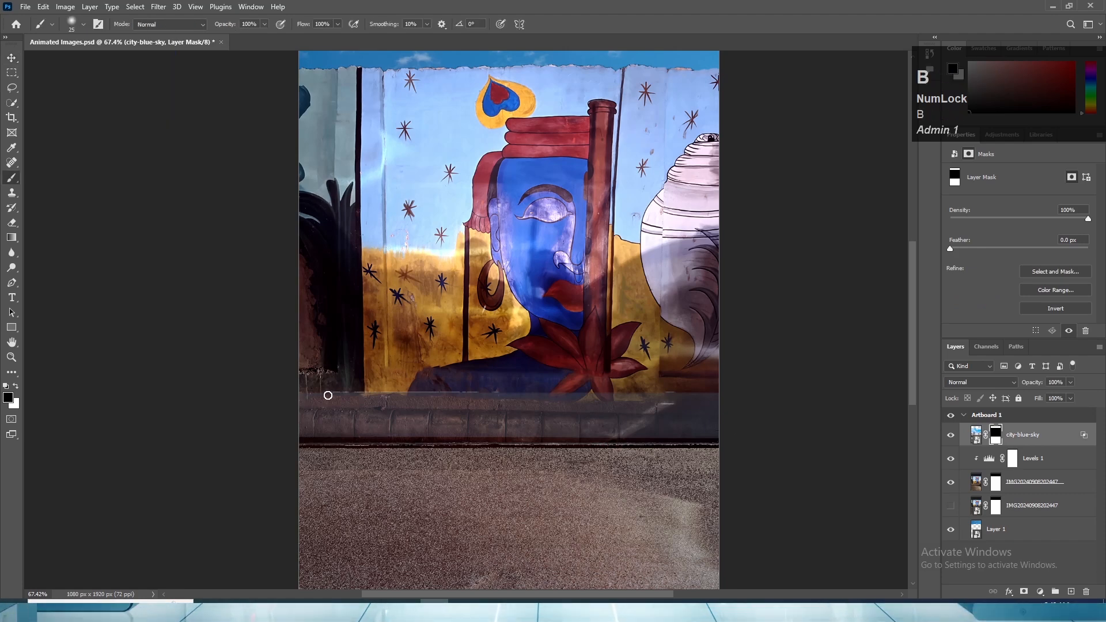
key(bracketright)
key(bracketright)
key(bracketright)
key(bracketright)
key(bracketright)
key(bracketright)
key(bracketright)
key(bracketright)
key(bracketright)
click(307, 393)
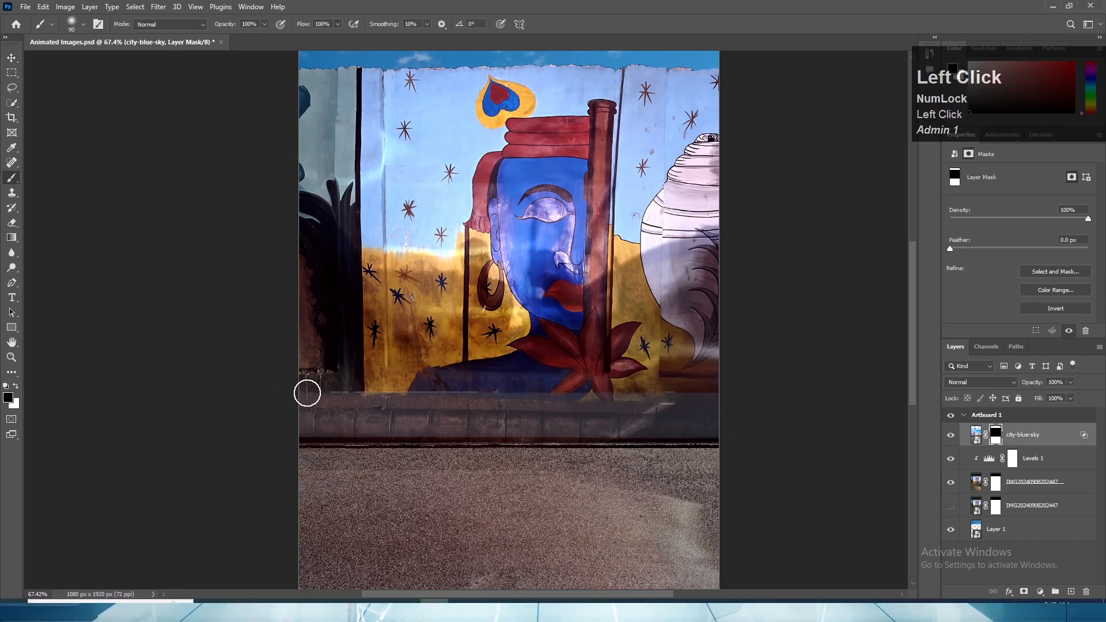
mouse_move(307, 393)
mouse_down()
mouse_move(733, 395)
mouse_move(272, 396)
mouse_move(662, 408)
mouse_move(301, 419)
mouse_move(713, 424)
mouse_move(706, 408)
mouse_move(658, 410)
mouse_move(738, 387)
mouse_move(629, 364)
mouse_move(683, 411)
mouse_up()
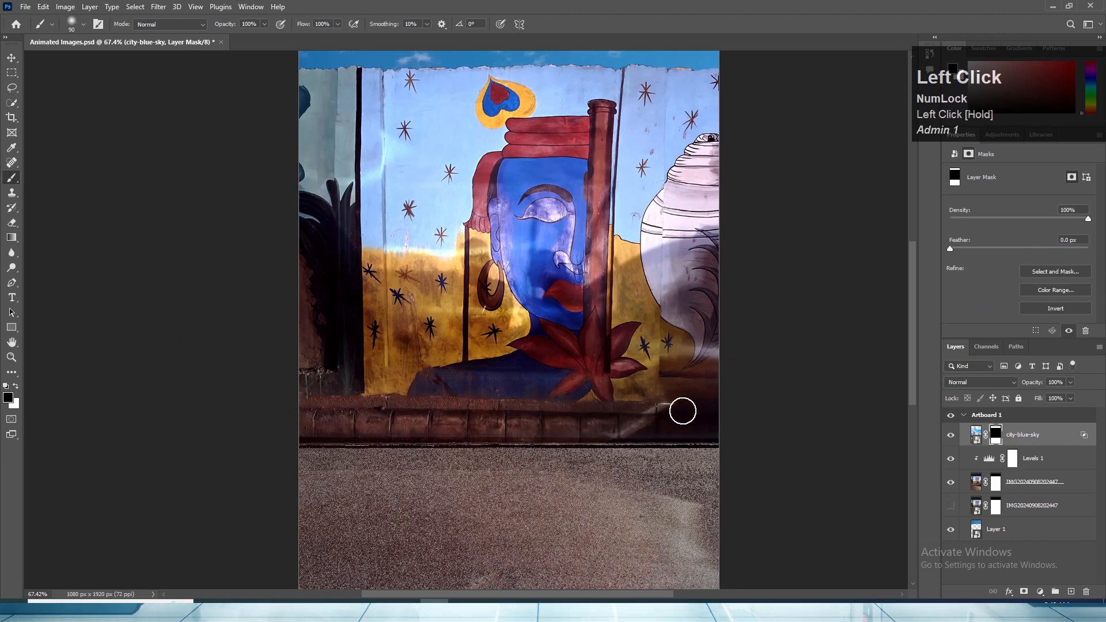
scroll(682, 411, down, 3)
click(11, 58)
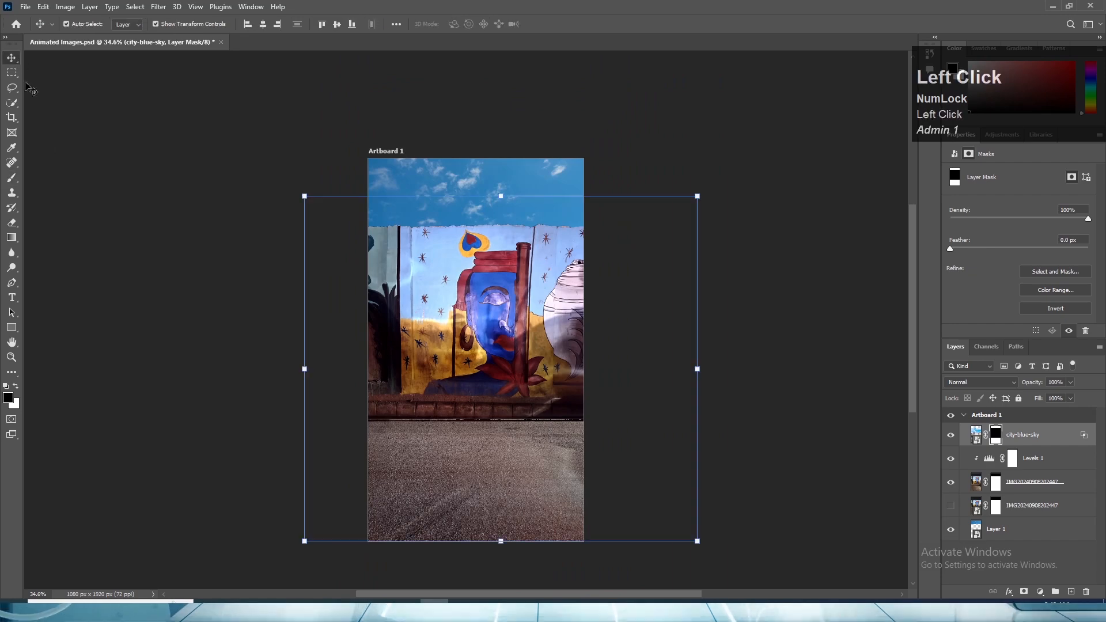
click(190, 202)
- Paint black on the city-blue-sky mask with the 90 px brush in a straight strip along the barrier's lower edge, across the full artboard width
click(516, 452)
scroll(703, 489, up, 4)
click(995, 435)
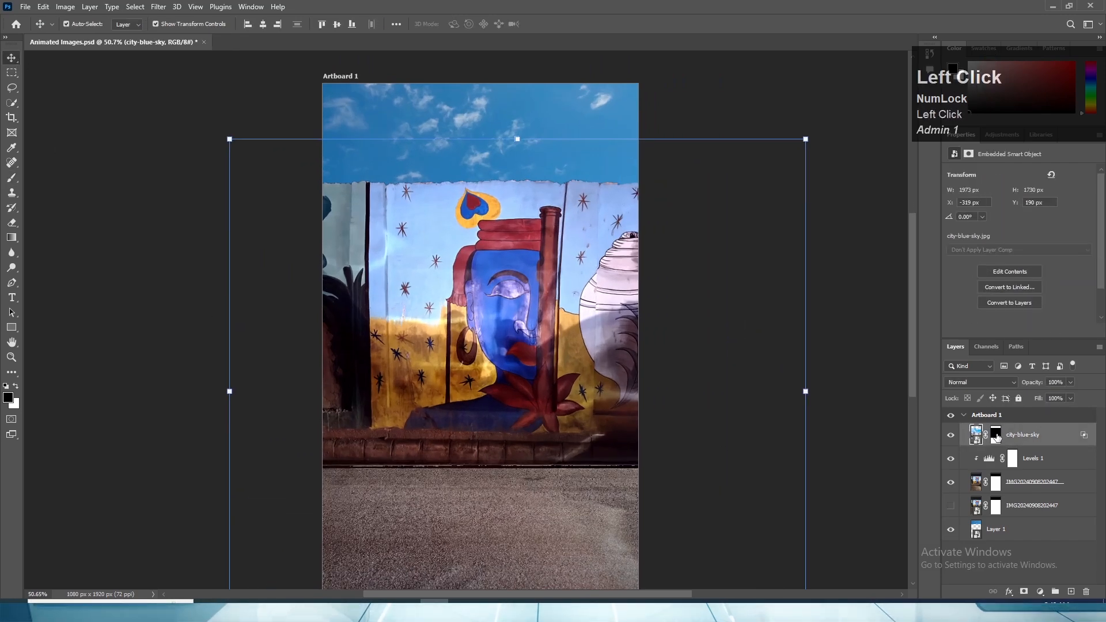
key(b)
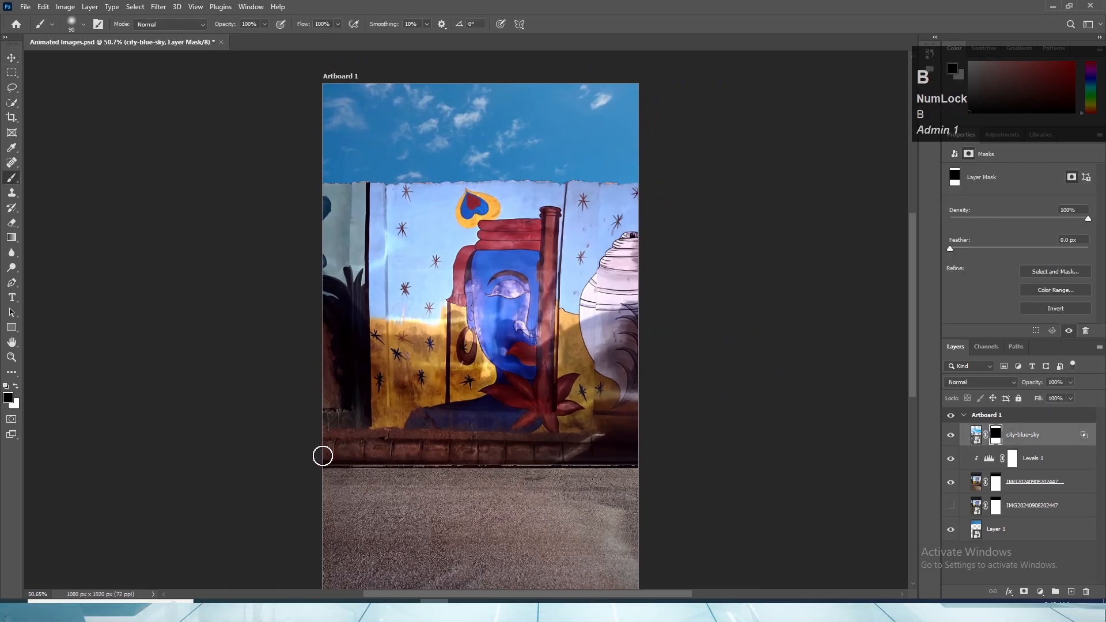
drag(321, 454, 598, 455)
shift+click(484, 455)
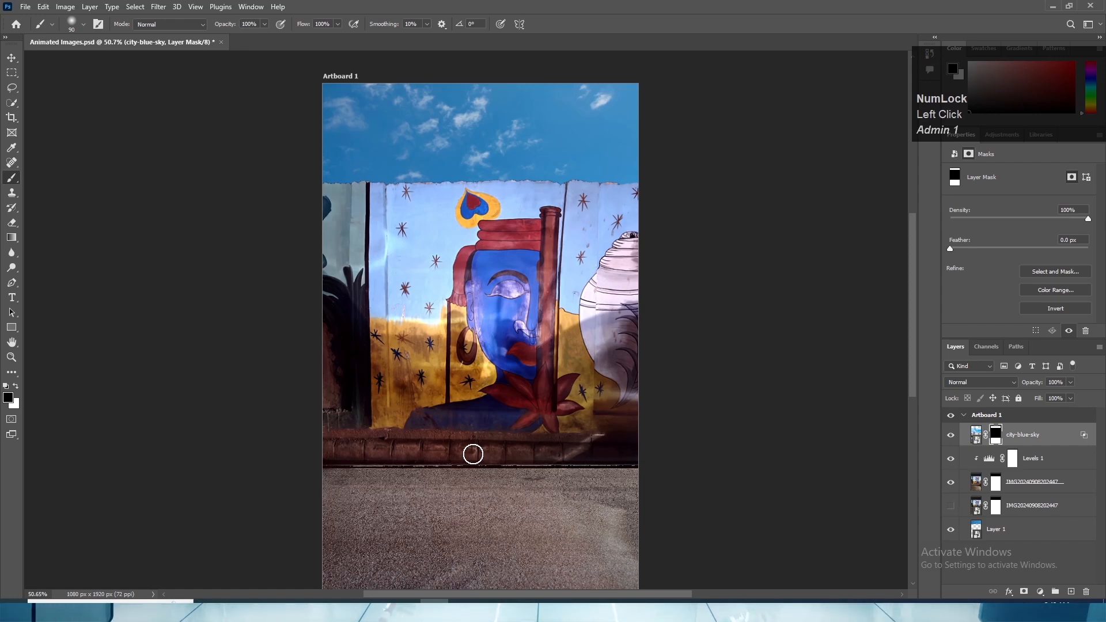
shift+click(636, 451)
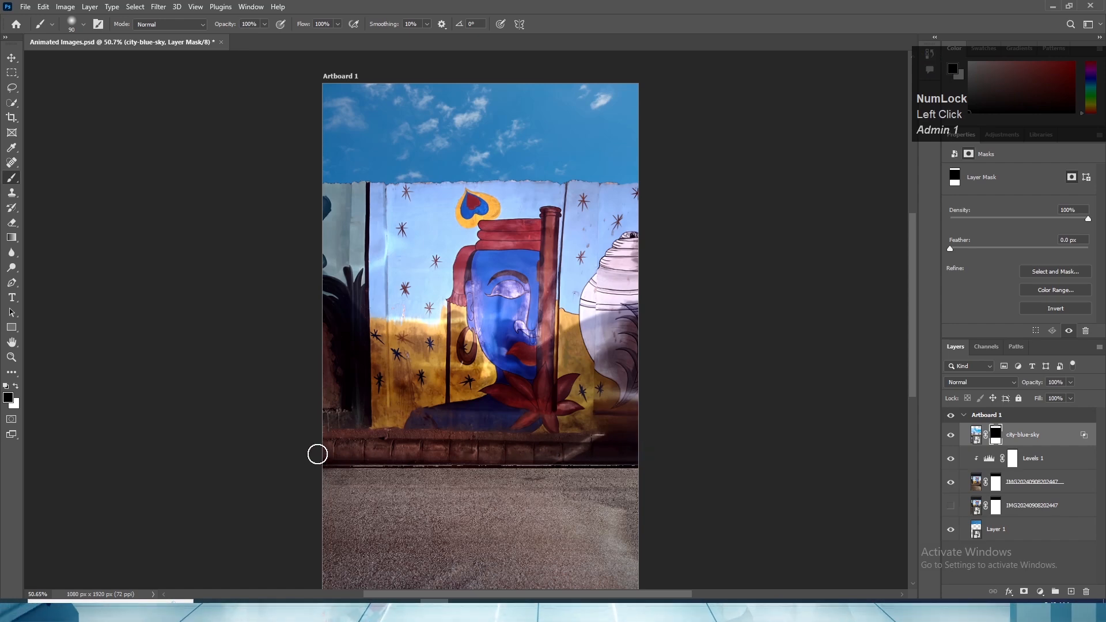
click(318, 459)
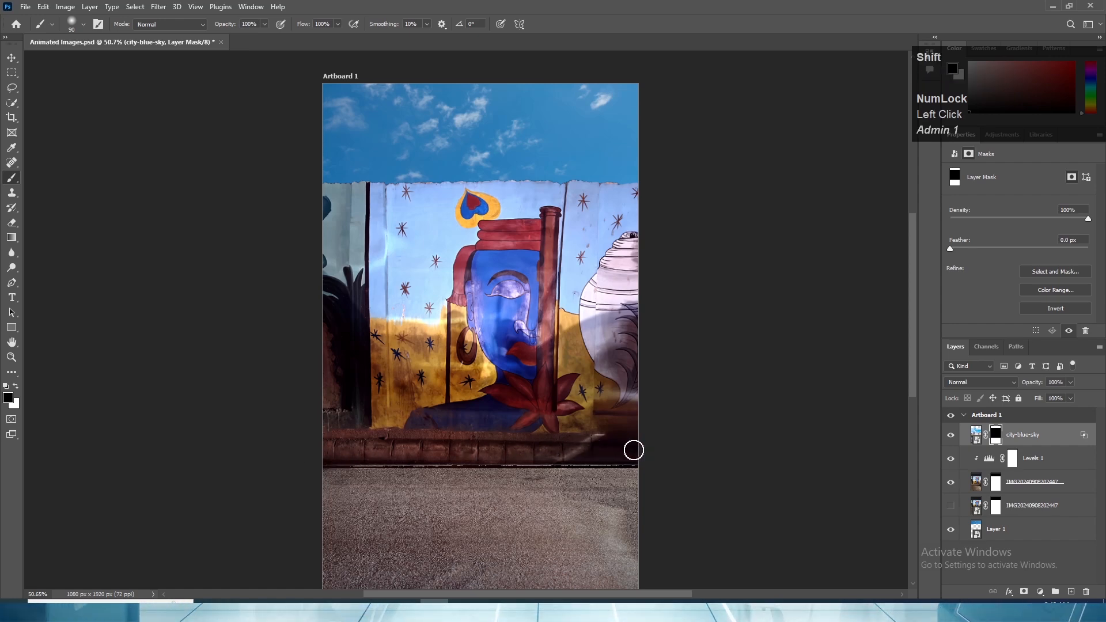
shift+click(638, 459)
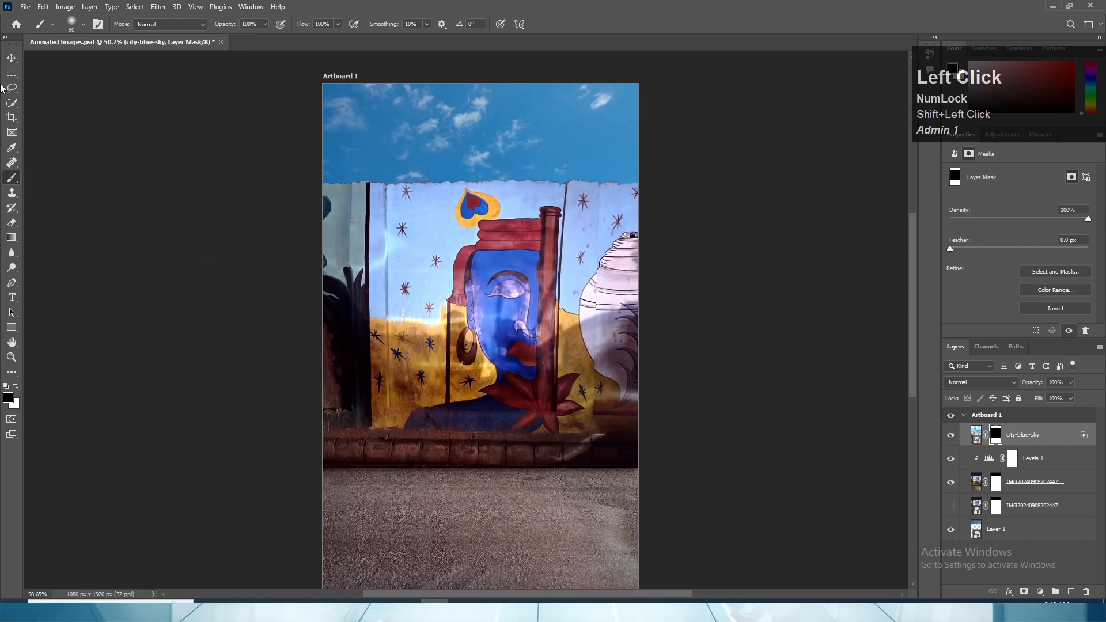
click(11, 58)
click(265, 419)
- Compare the street with and without the blended new road by toggling the city-blue-sky layer's visibility
scroll(265, 419, down, 2)
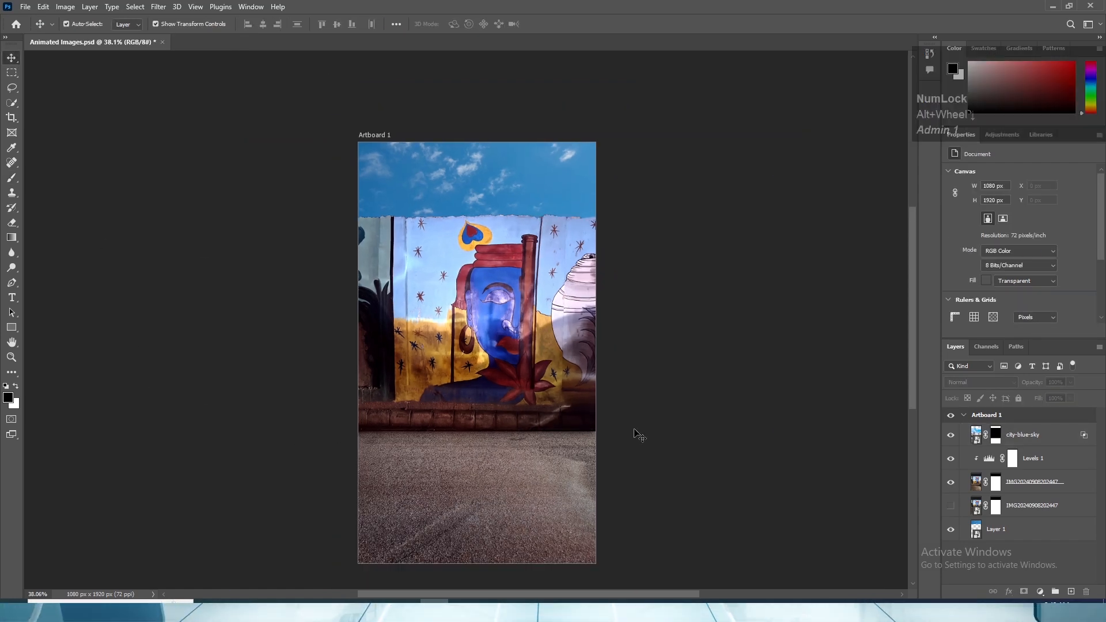
scroll(624, 437, down, 1)
scroll(551, 440, up, 3)
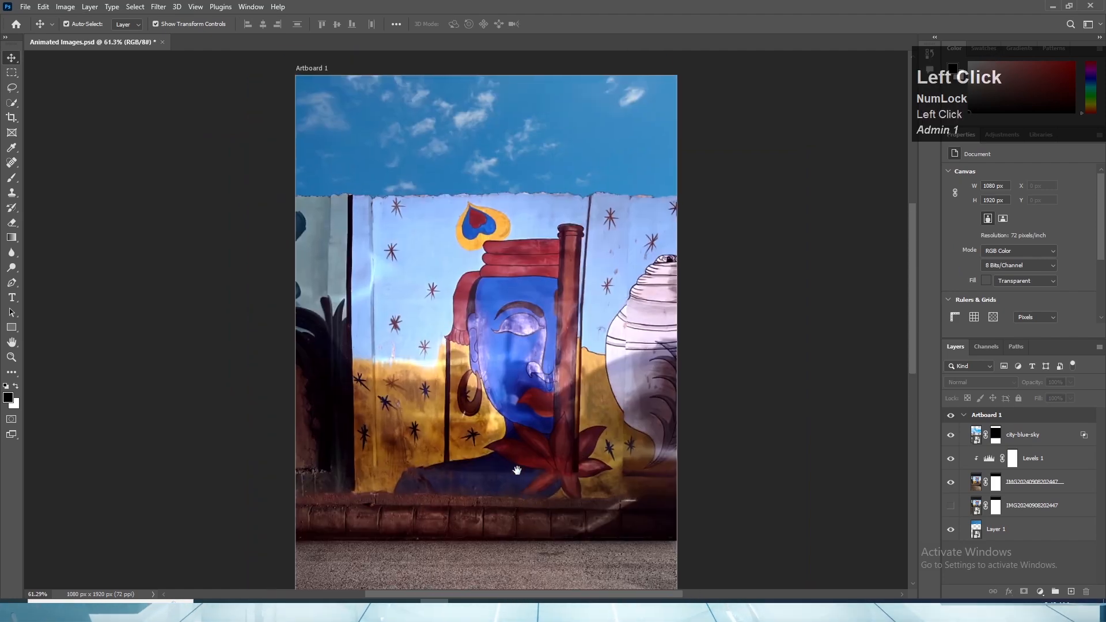
drag(515, 436, 525, 451)
scroll(525, 450, down, 2)
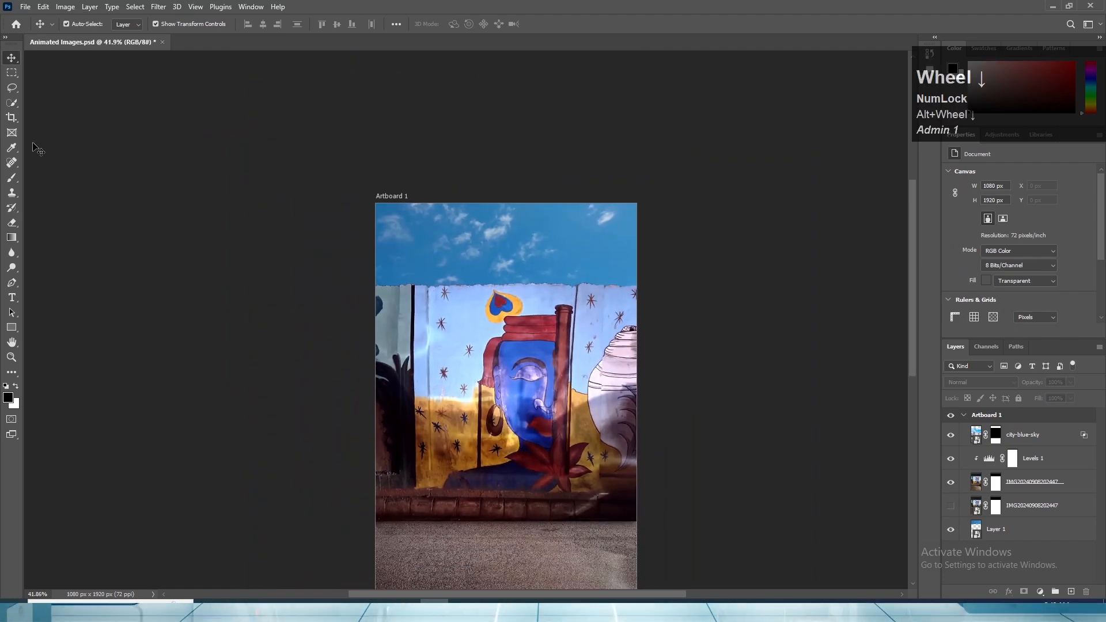
click(950, 434)
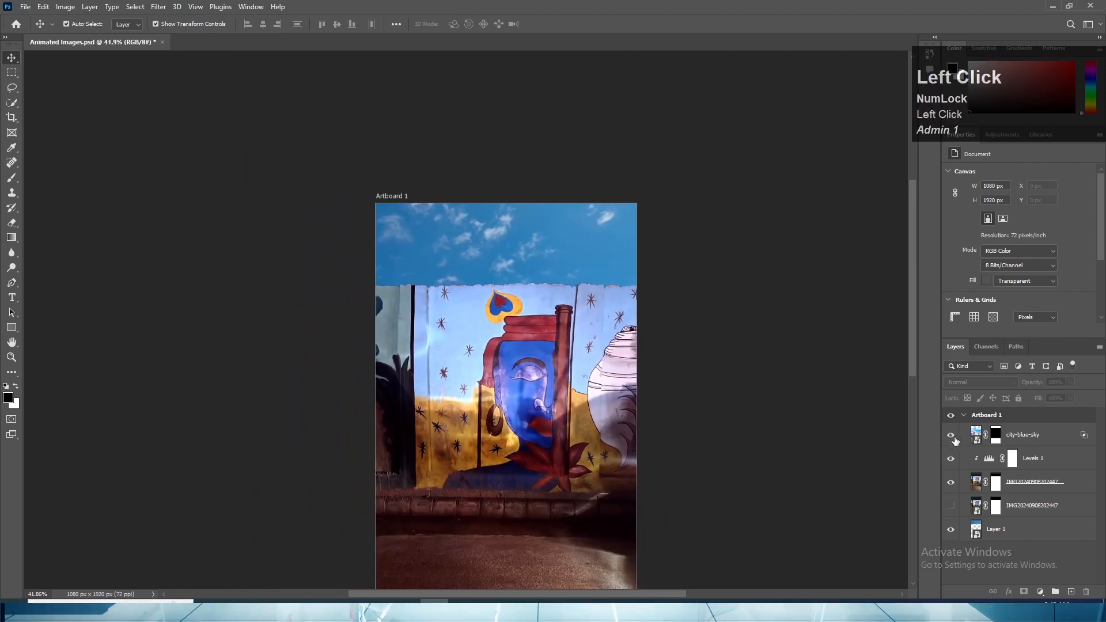
scroll(608, 451, down, 2)
click(951, 436)
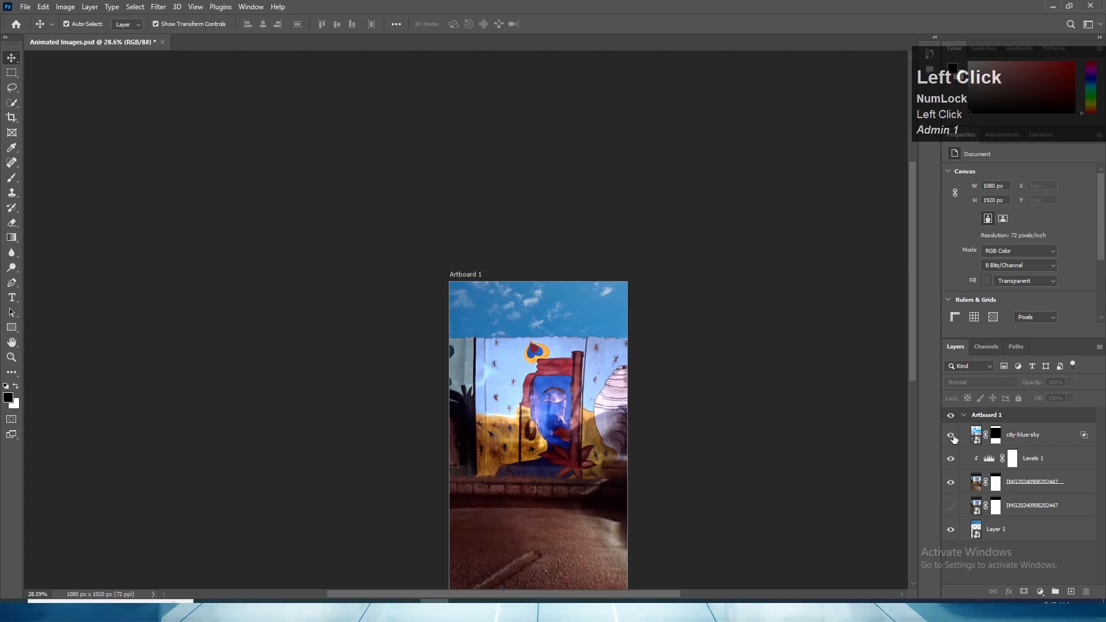
click(952, 436)
scroll(532, 516, up, 2)
drag(578, 555, 555, 397)
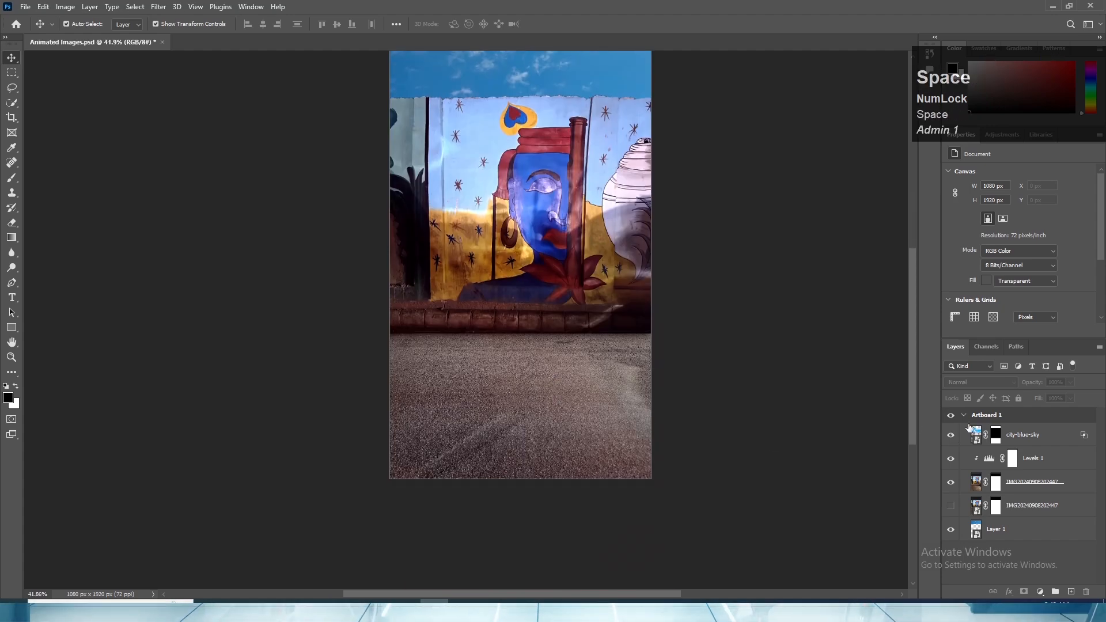
click(950, 435)
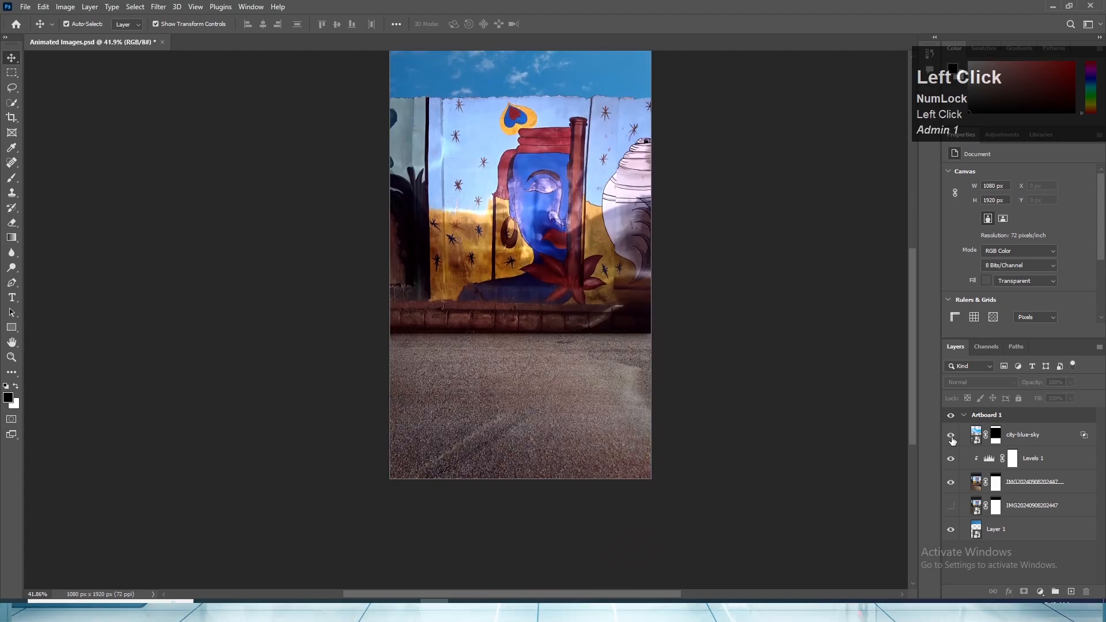
click(951, 436)
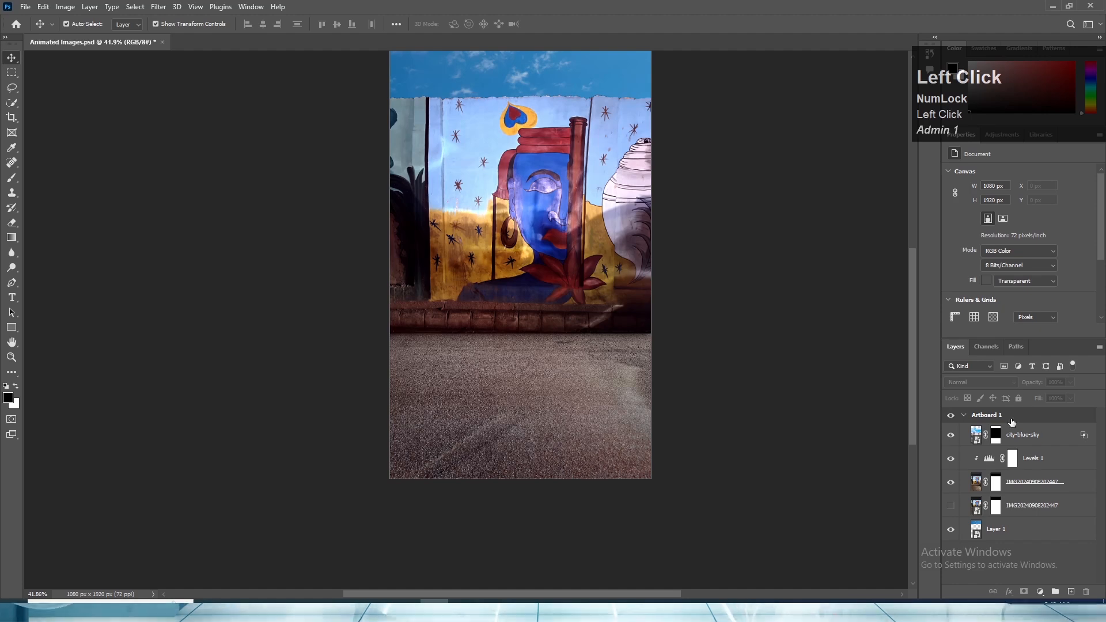
- Review the Blend If settings in city-blue-sky's blending options and inspect the blended road up close
click(1028, 437)
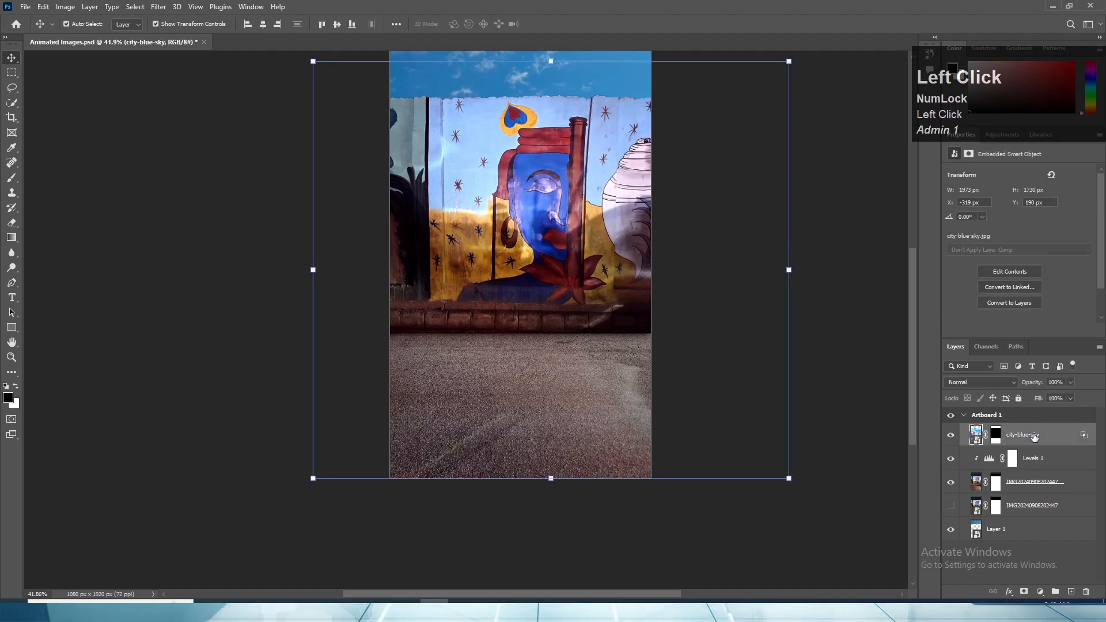
right_click(1034, 438)
click(910, 88)
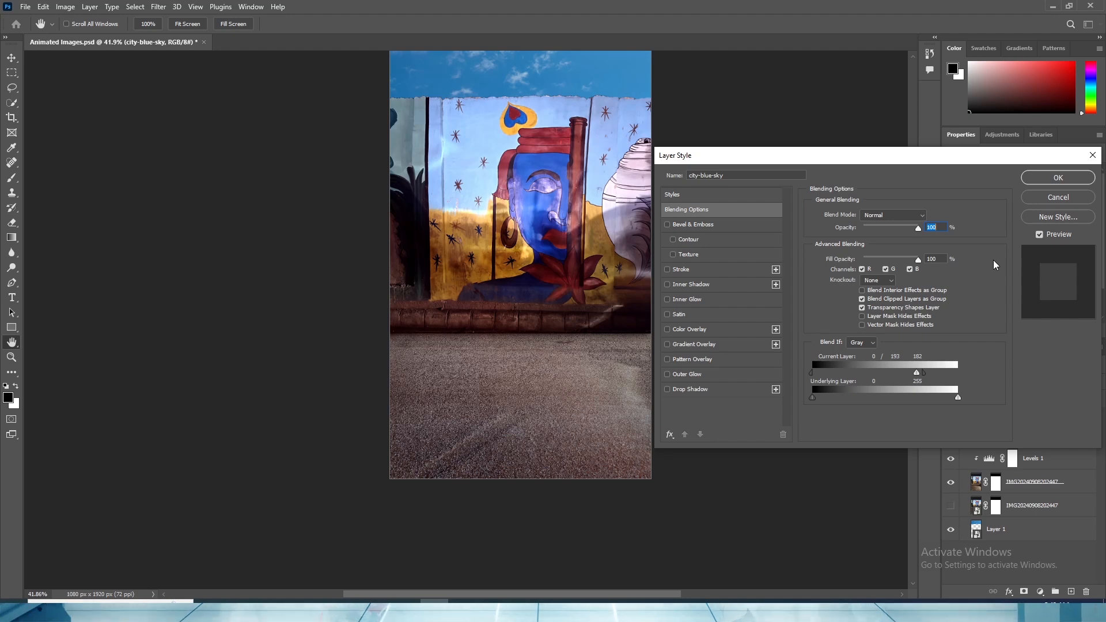
click(1048, 177)
alt+scroll(518, 321, up, 3)
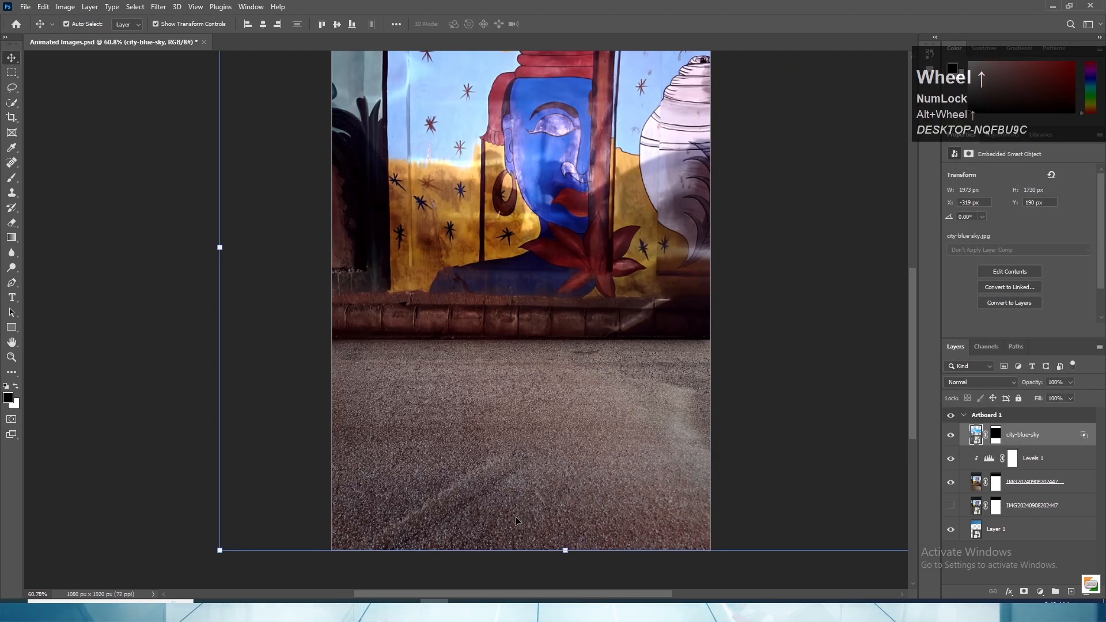
alt+scroll(521, 345, down, 2)
click(412, 348)
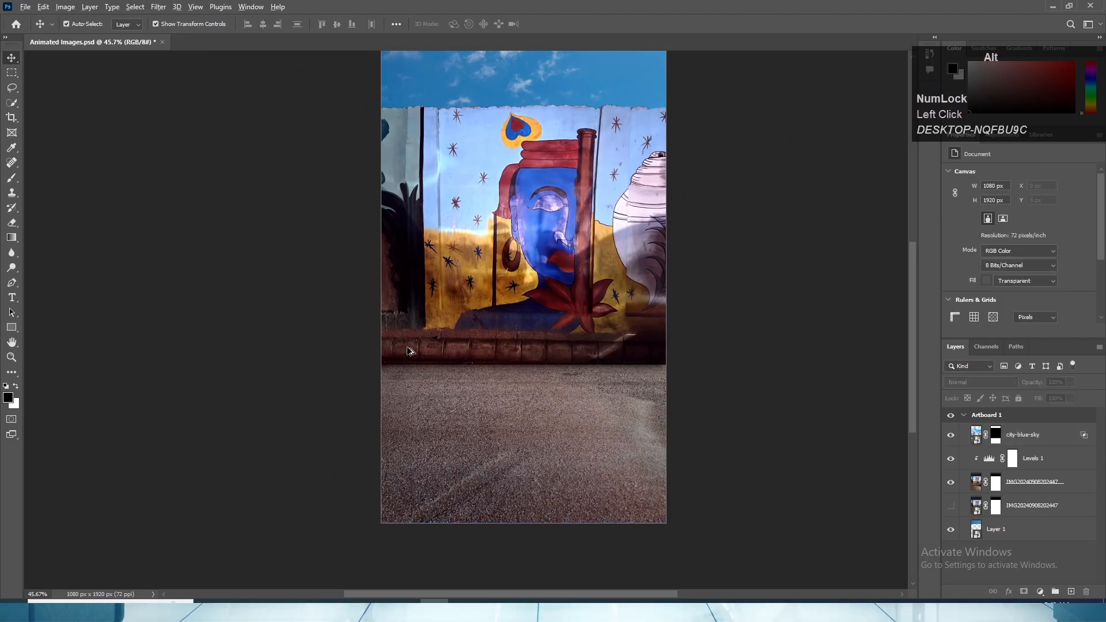
- Add a Curves adjustment layer above city-blue-sky and raise the RGB curve slightly in the highlights and midtones
alt+scroll(518, 328, down, 2)
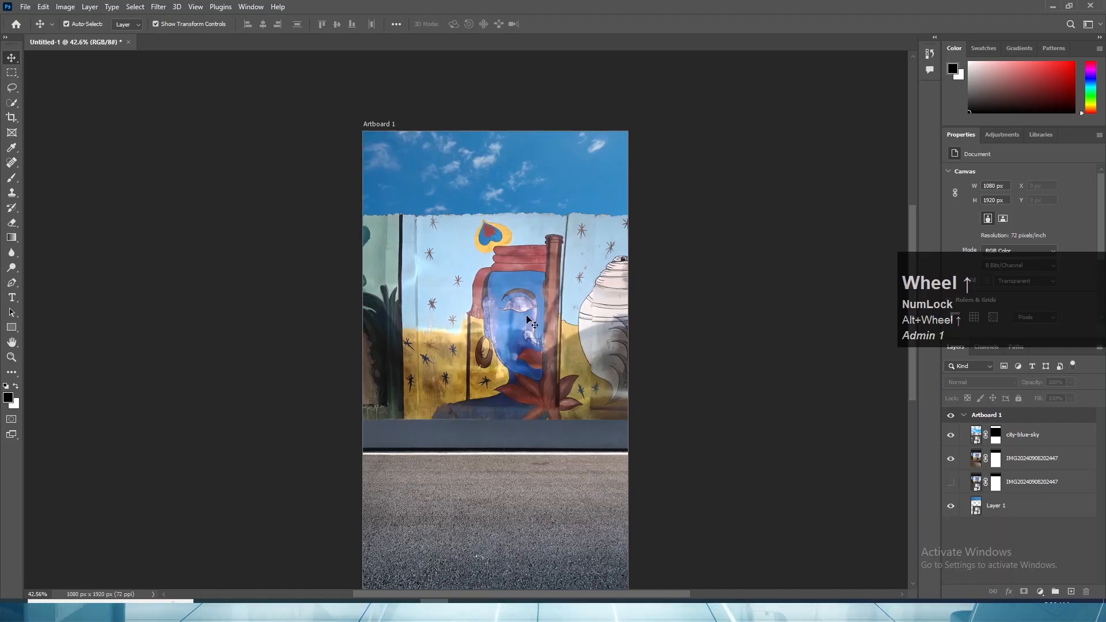
click(487, 300)
click(1066, 540)
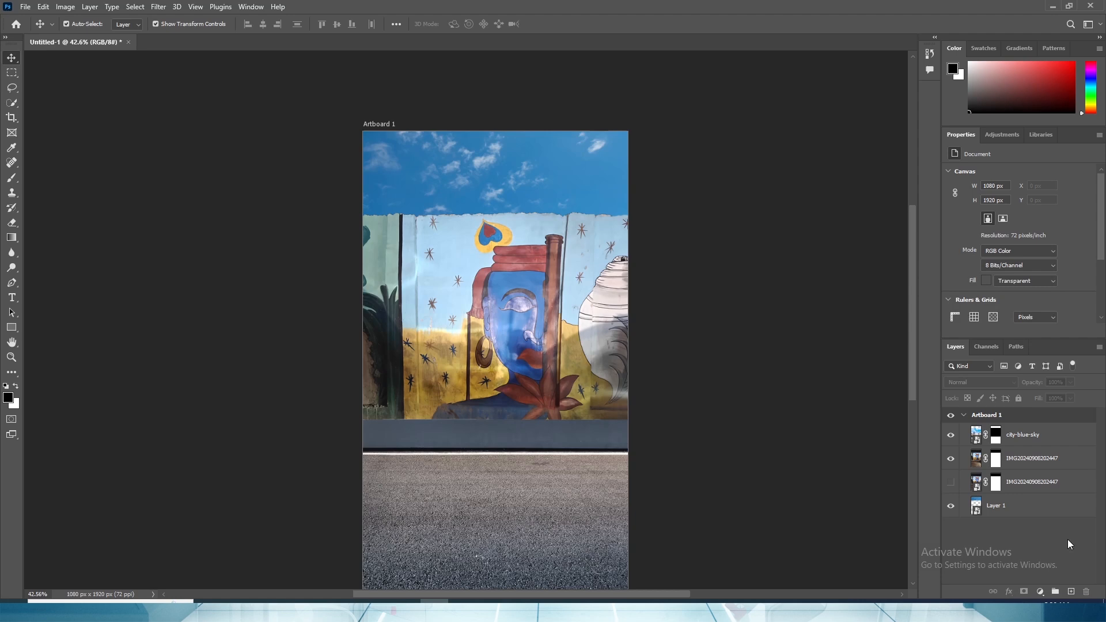
click(1040, 592)
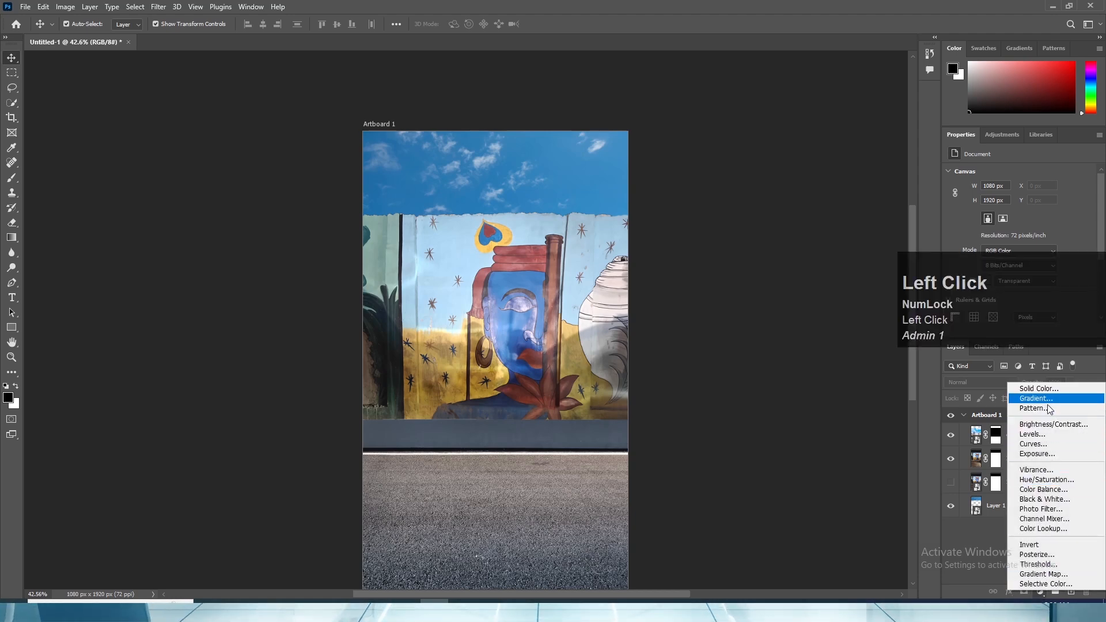
click(1031, 443)
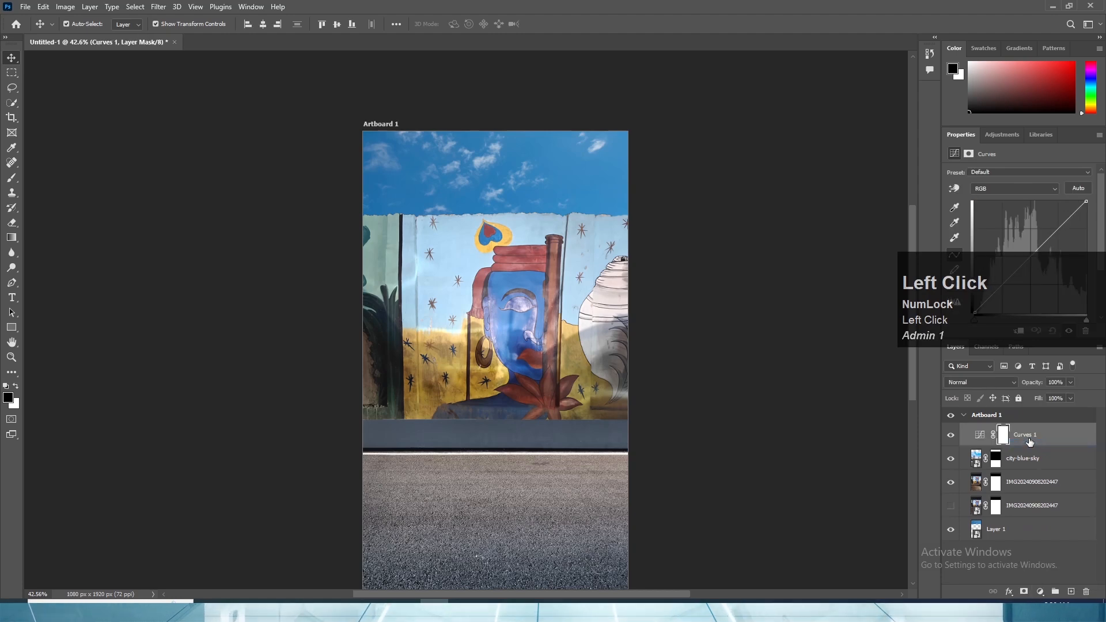
mouse_move(1065, 218)
mouse_down()
mouse_move(1058, 206)
mouse_move(1060, 220)
mouse_up()
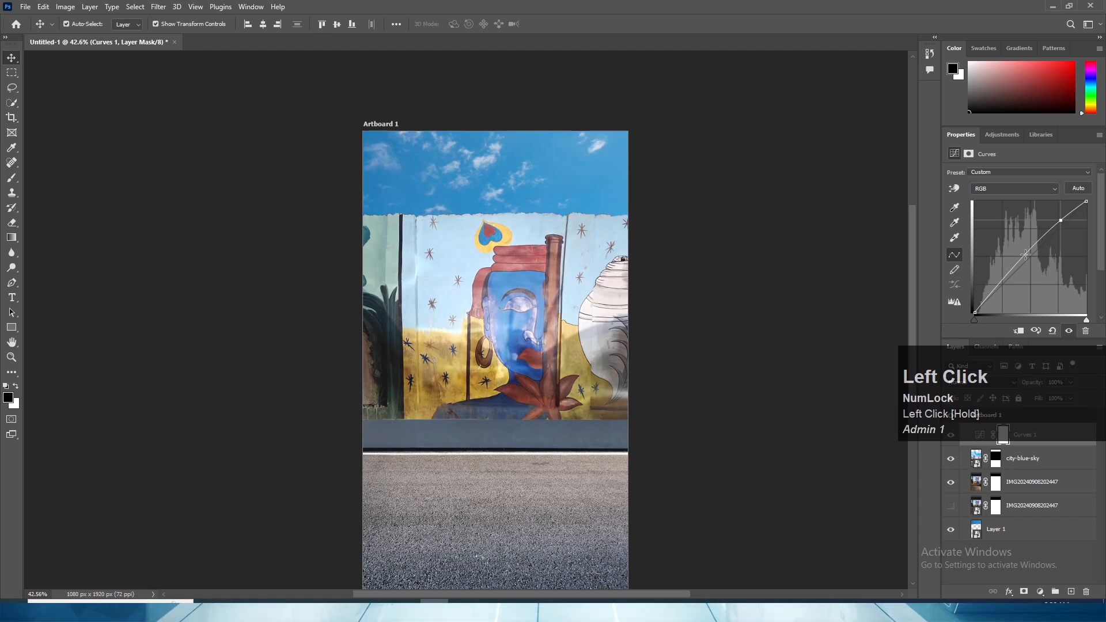
drag(1026, 254, 1022, 254)
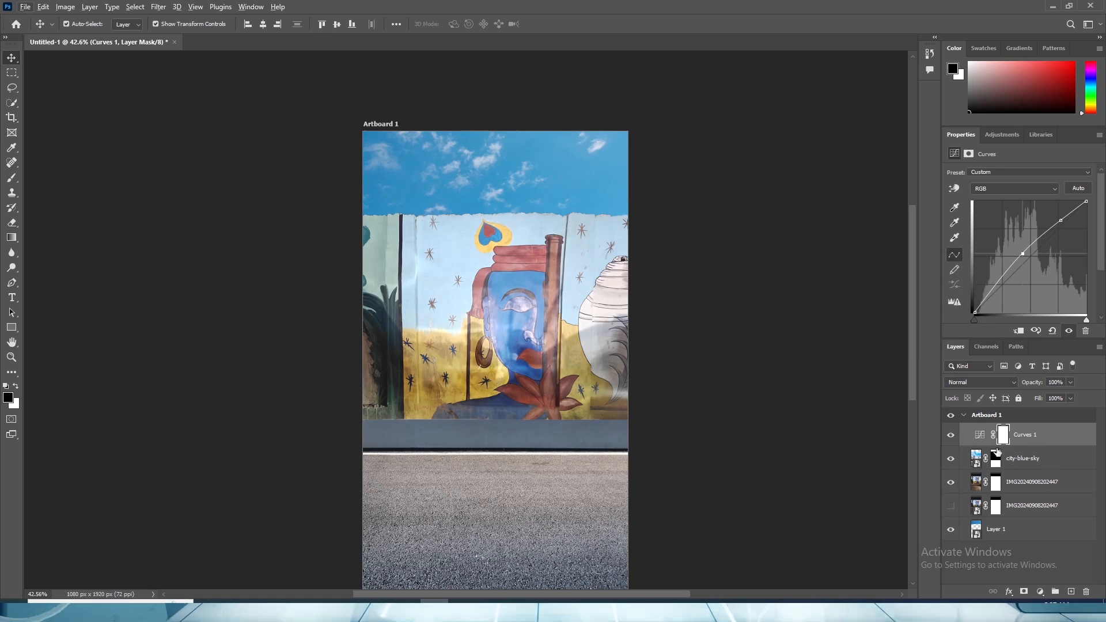
key(alt)
drag(1024, 442, 1030, 455)
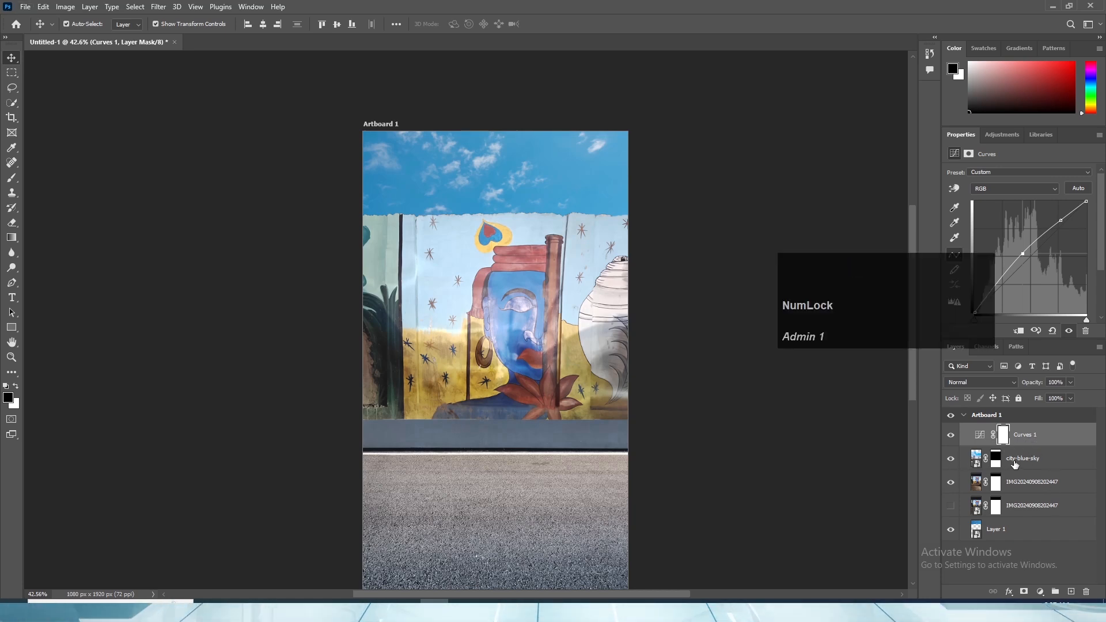
click(1015, 463)
drag(1038, 435, 1031, 467)
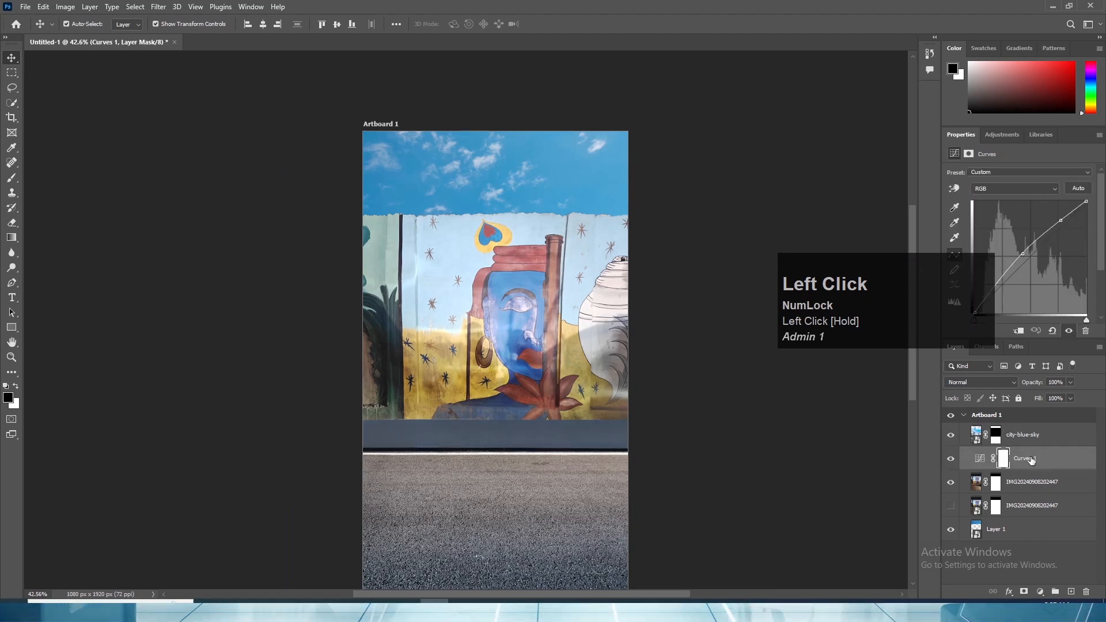
key(alt)
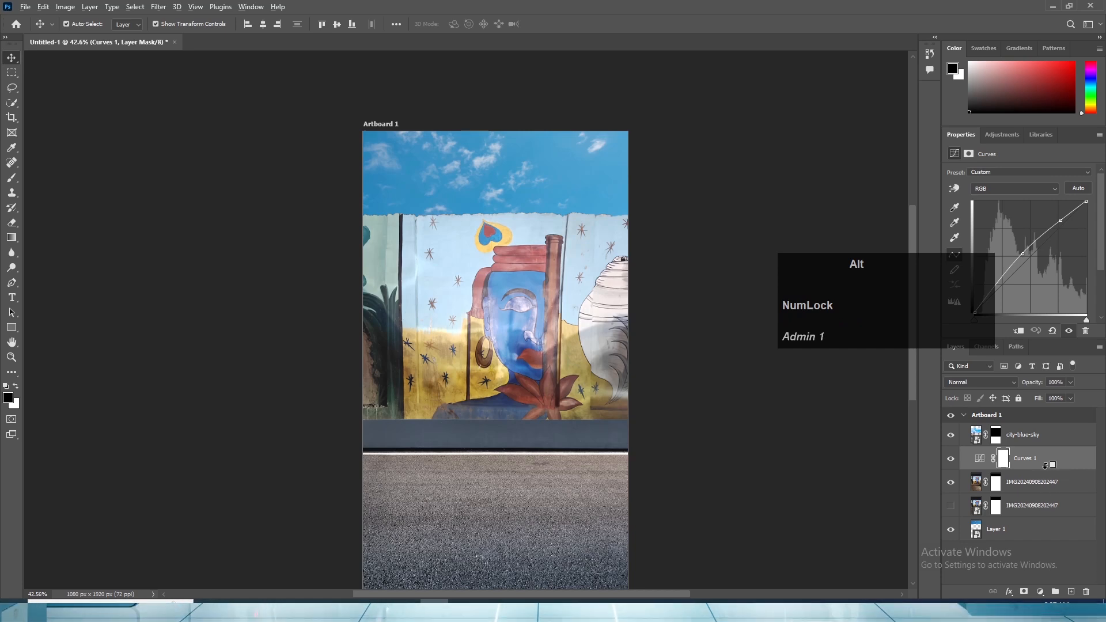
drag(1040, 485, 1041, 466)
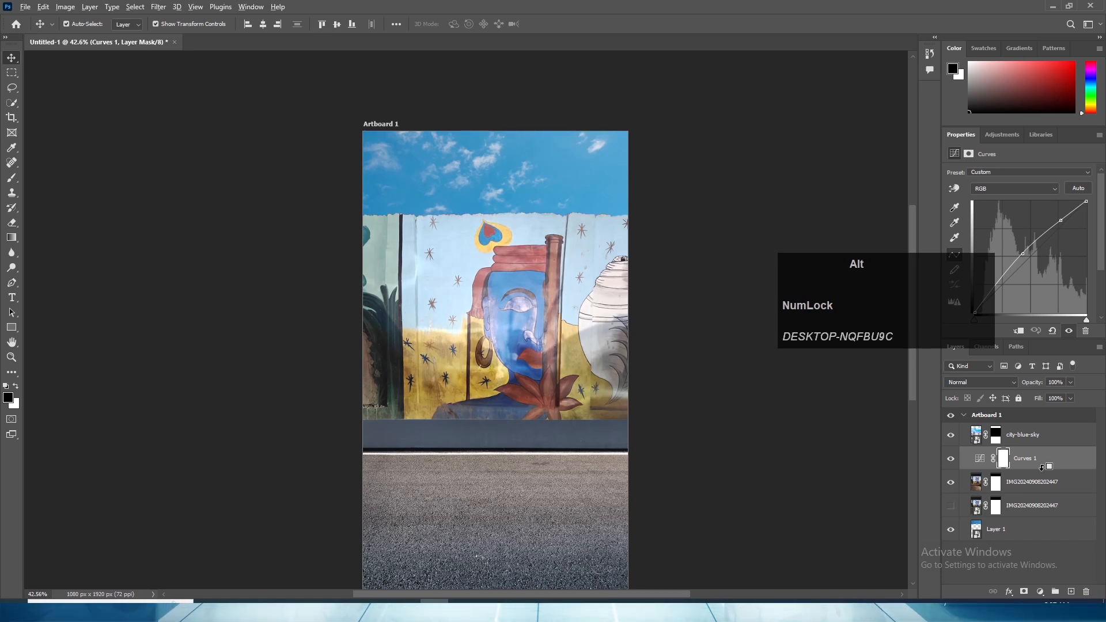
alt+click(1041, 466)
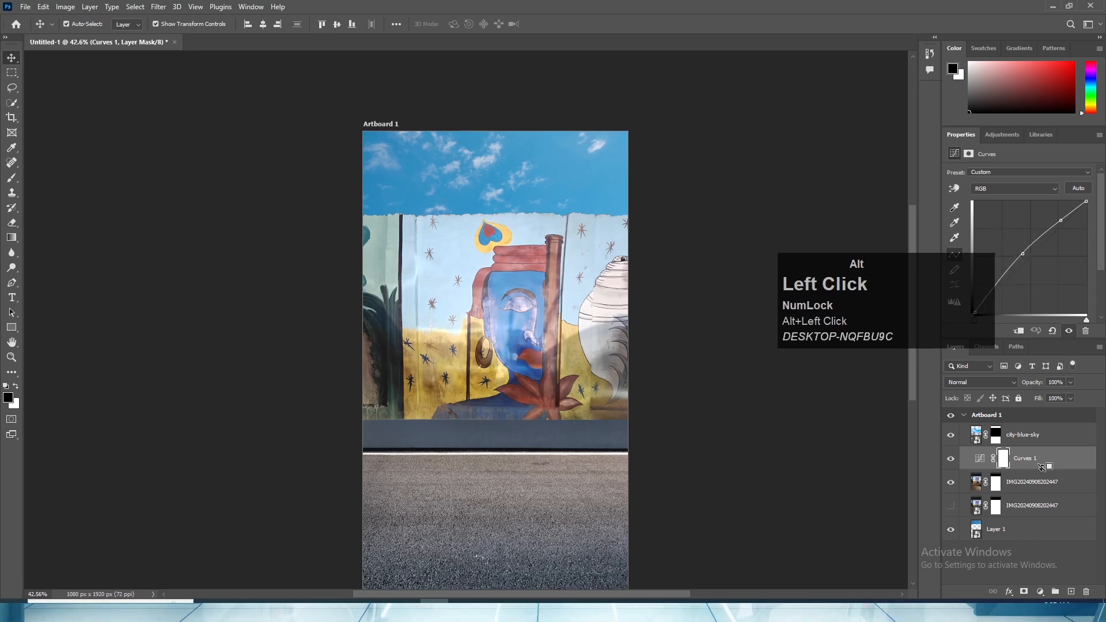
- Compare the mural with and without the clipped Levels 1 adjustment by toggling its visibility, inspecting the painted face and wall up close
click(1077, 484)
click(1075, 467)
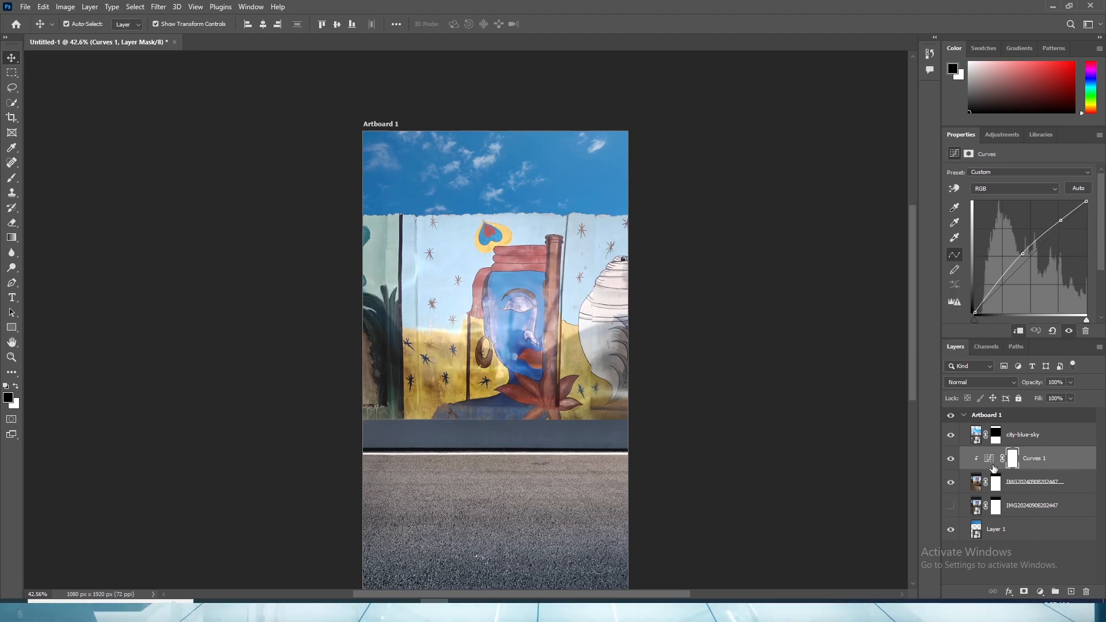
scroll(674, 362, up, 2)
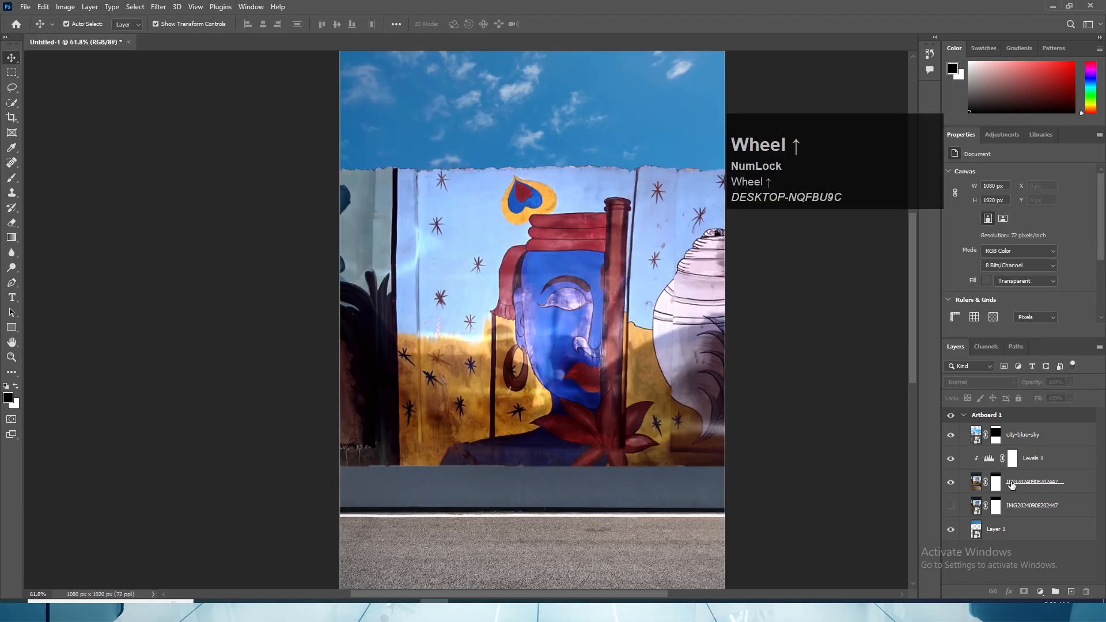
scroll(588, 282, up, 2)
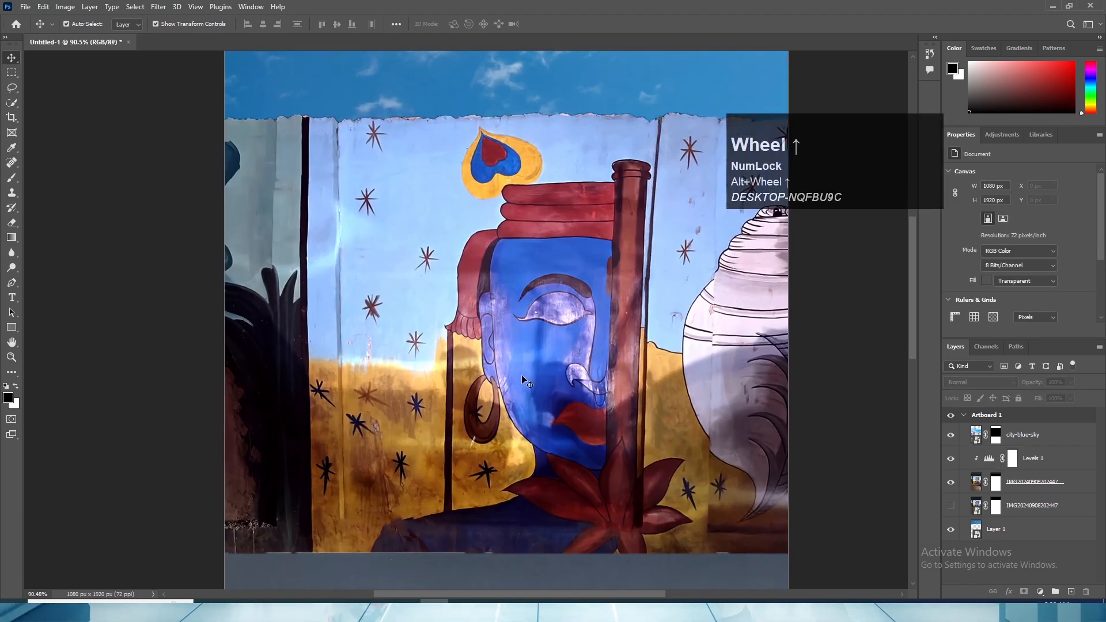
scroll(610, 255, down, 2)
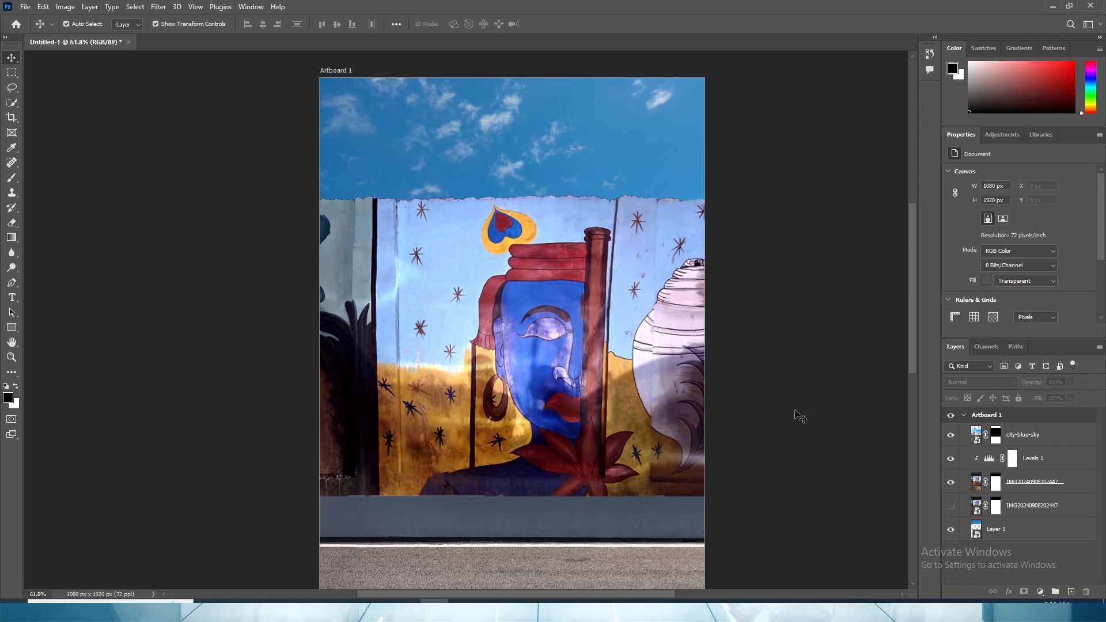
scroll(946, 507, up, 1)
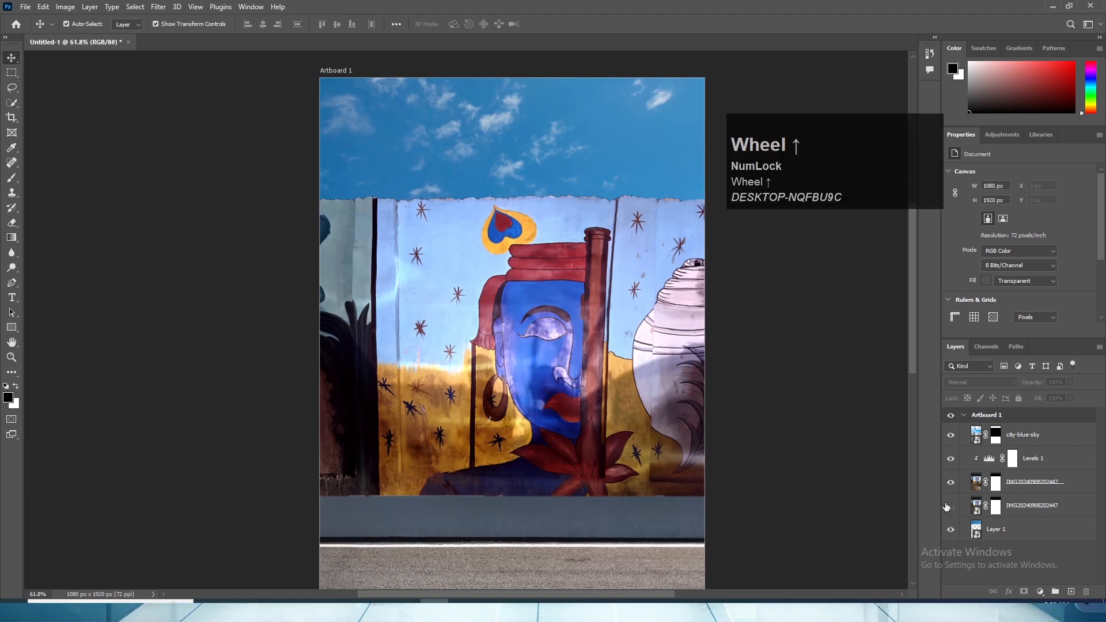
click(951, 459)
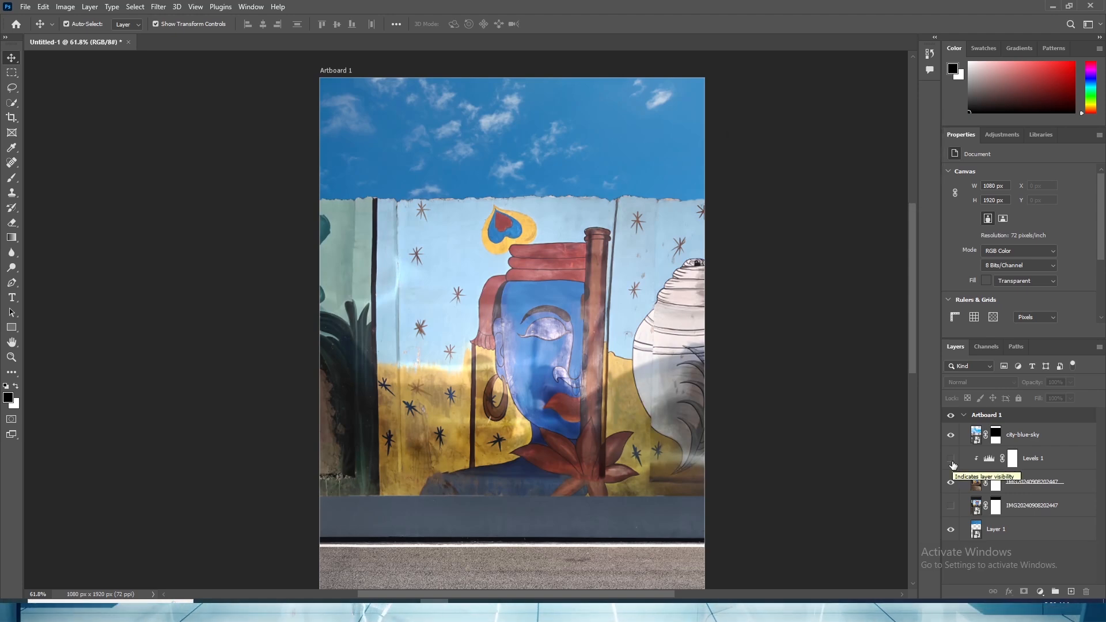
click(951, 458)
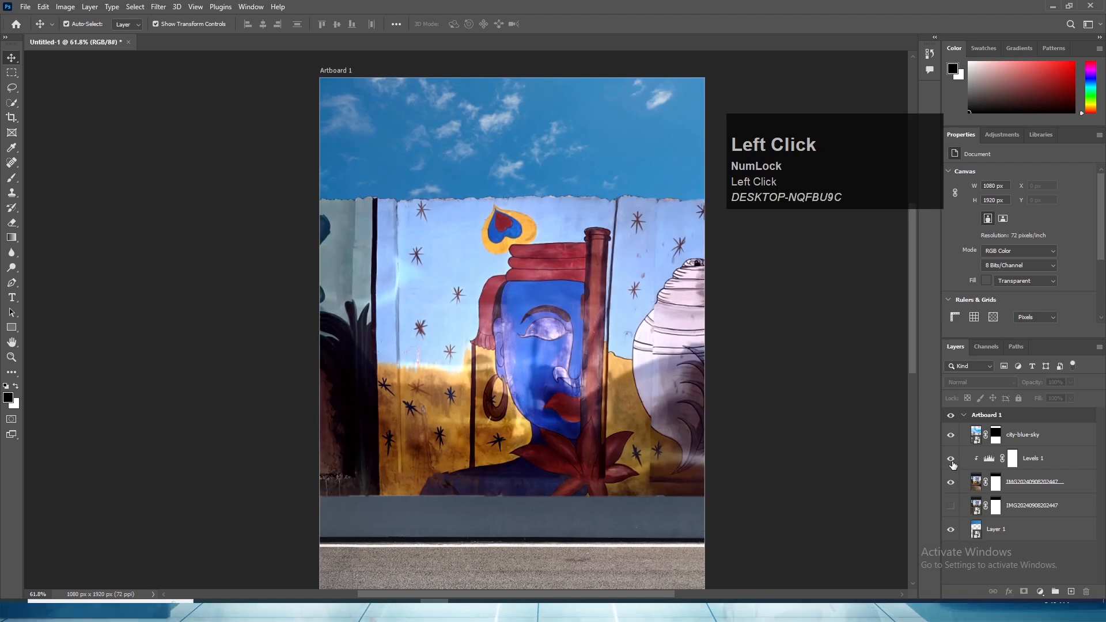
alt+scroll(515, 297, up, 3)
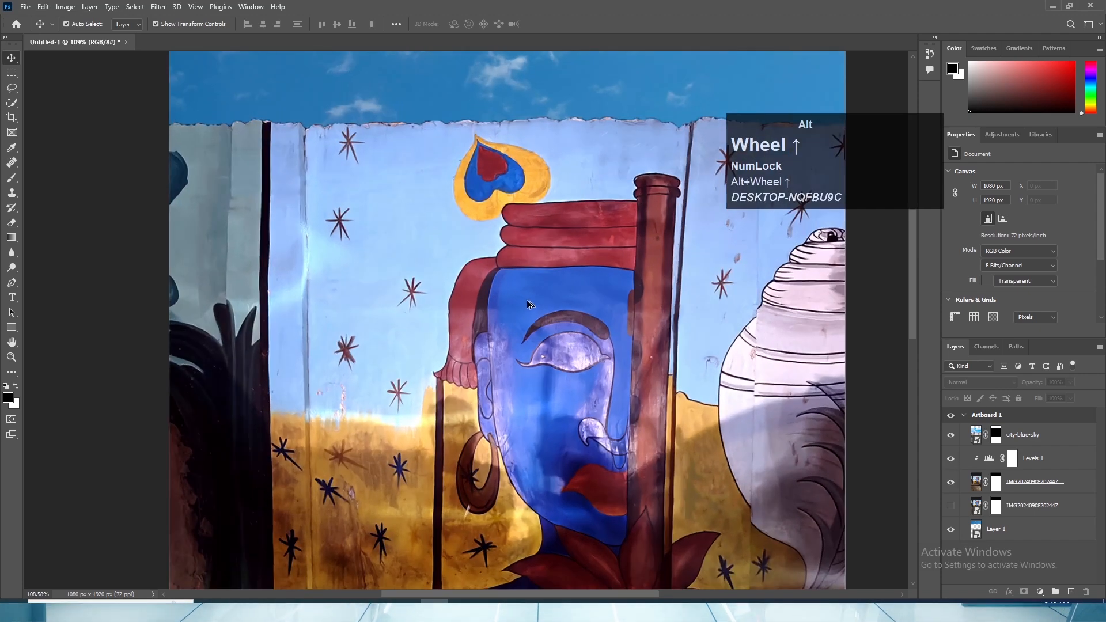
alt+scroll(527, 299, down, 2)
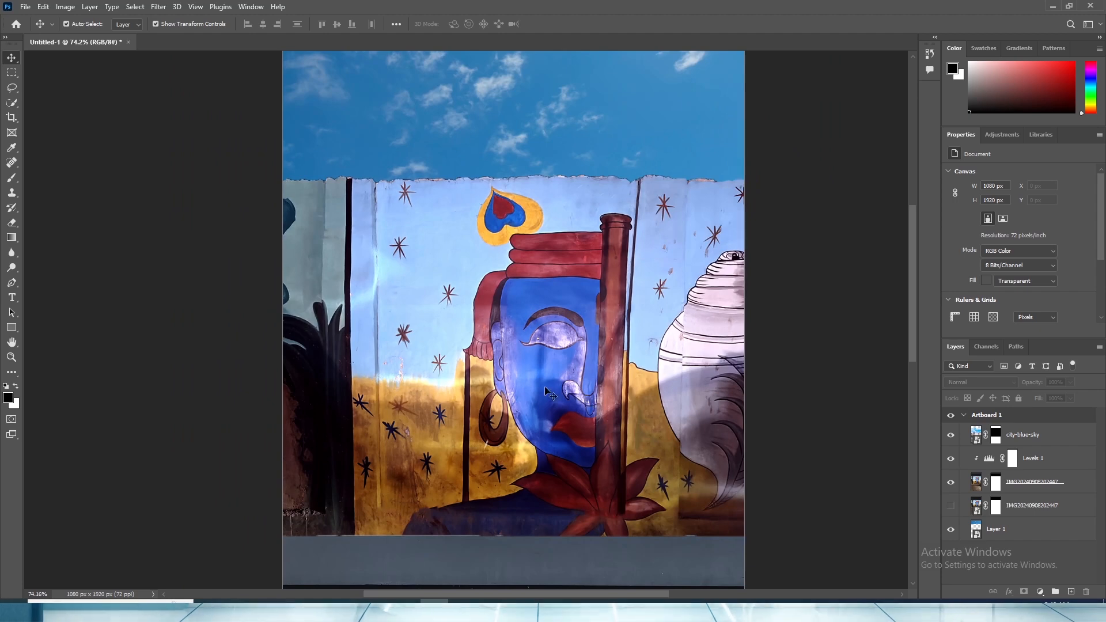
scroll(461, 264, up, 3)
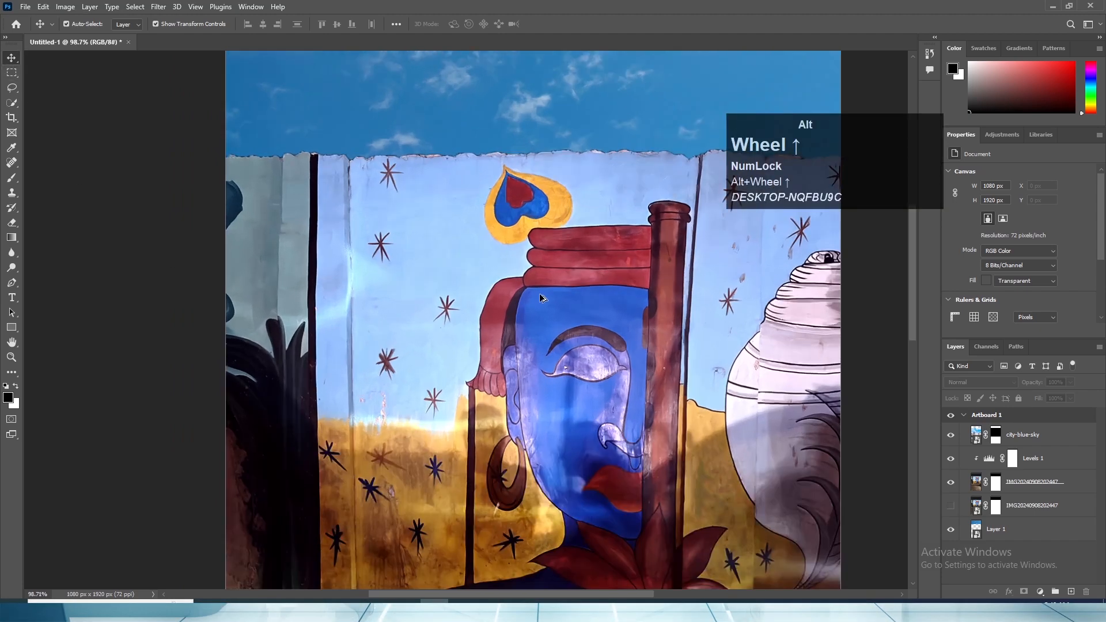
scroll(565, 379, down, 3)
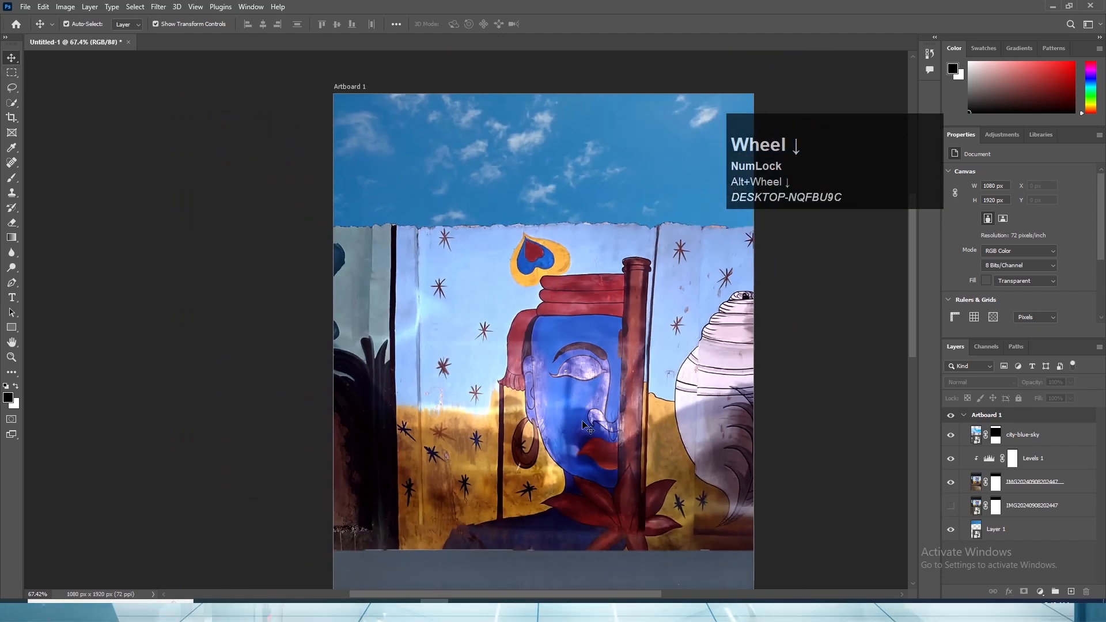
scroll(584, 426, down, 1)
scroll(570, 363, up, 1)
- Save the document in Photoshop format under the file name Animated Images
key(ctrl+s)
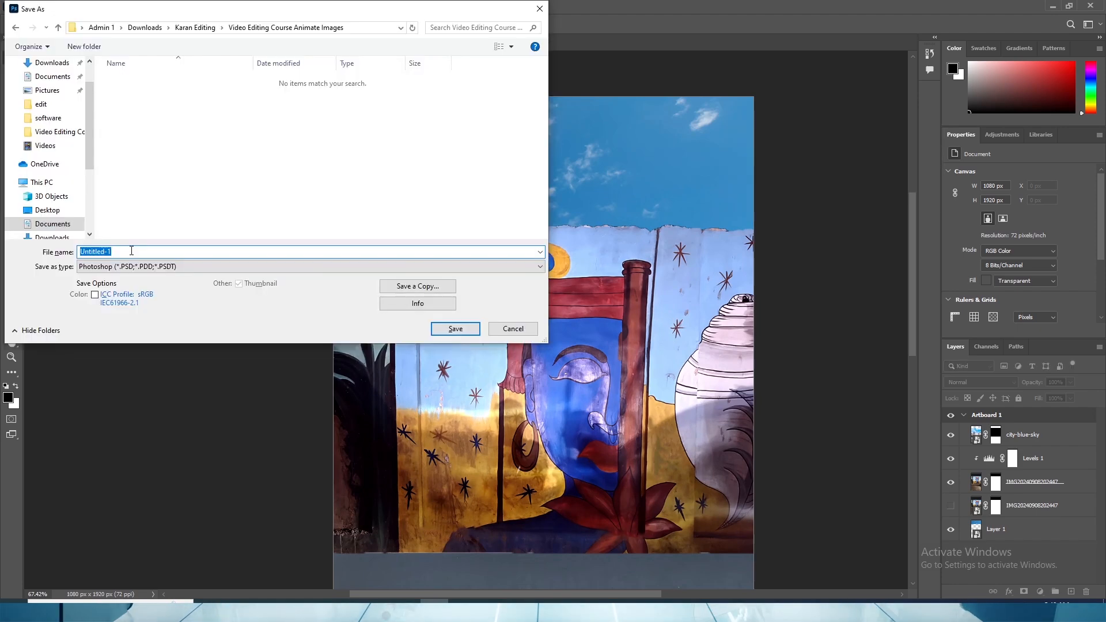
text(Animated Images)
key(Return)
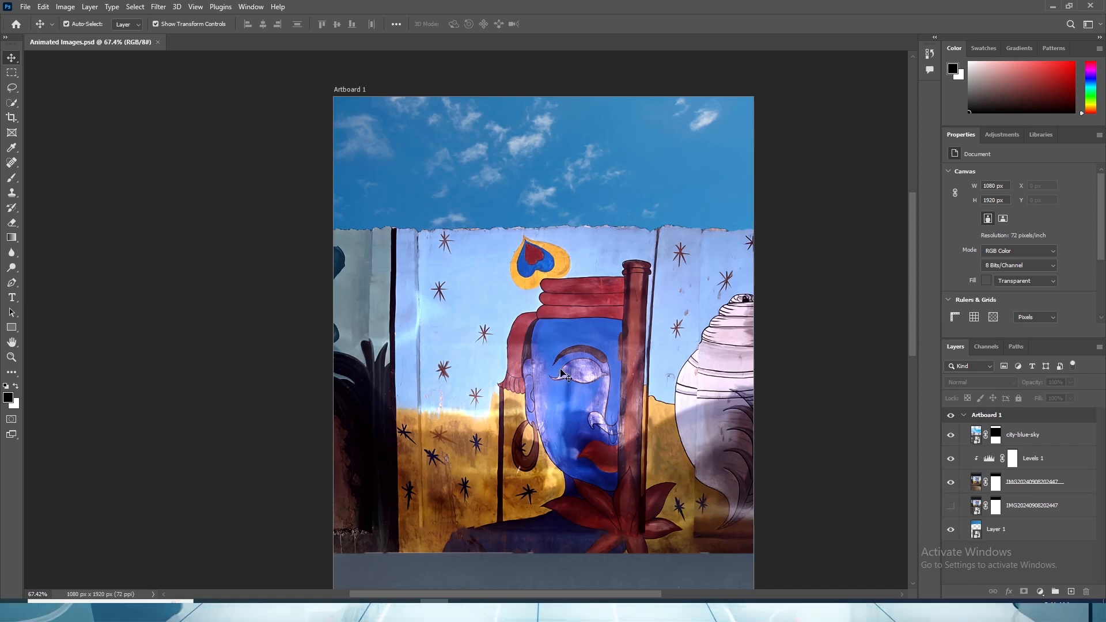
- Activate the Quick Selection tool and try to select the yellow and blue heart motif above the painted face
scroll(634, 373, down, 2)
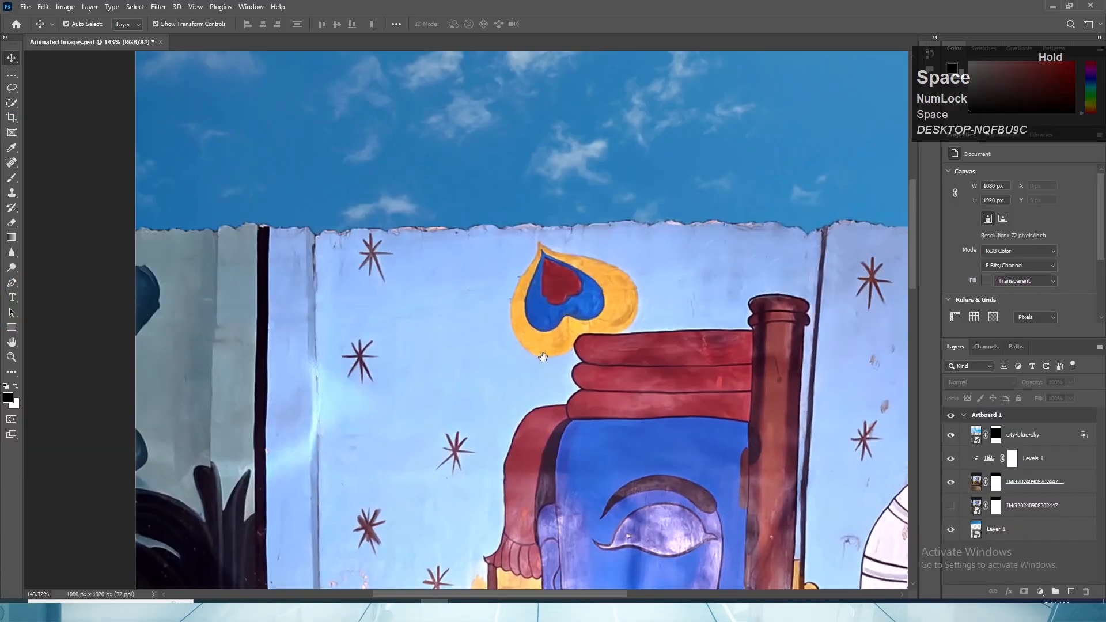
alt+scroll(529, 315, up, 3)
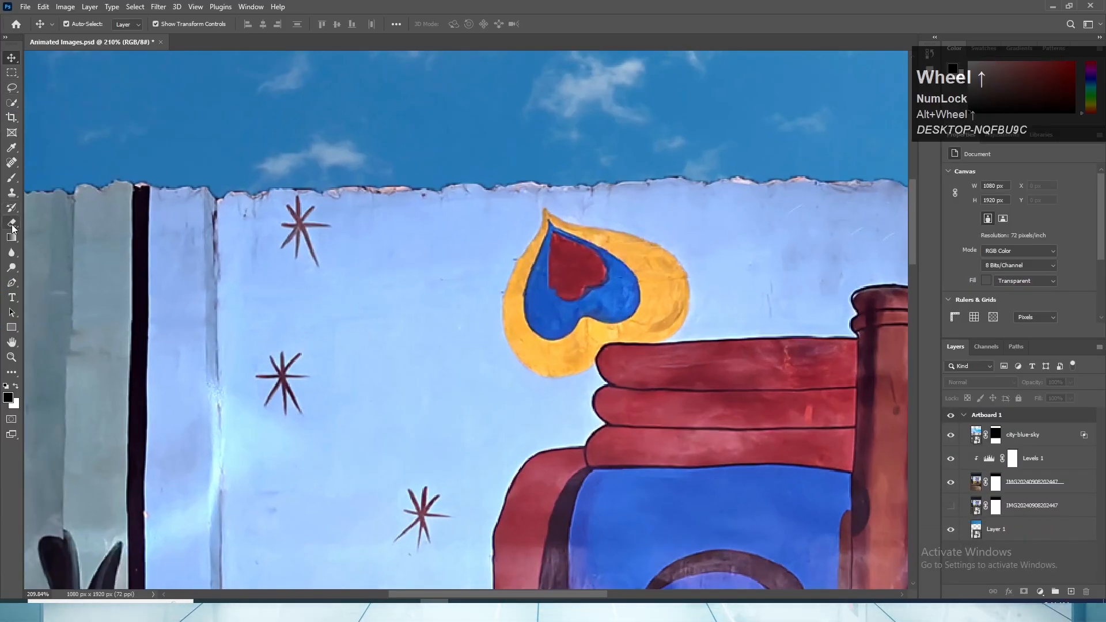
click(12, 103)
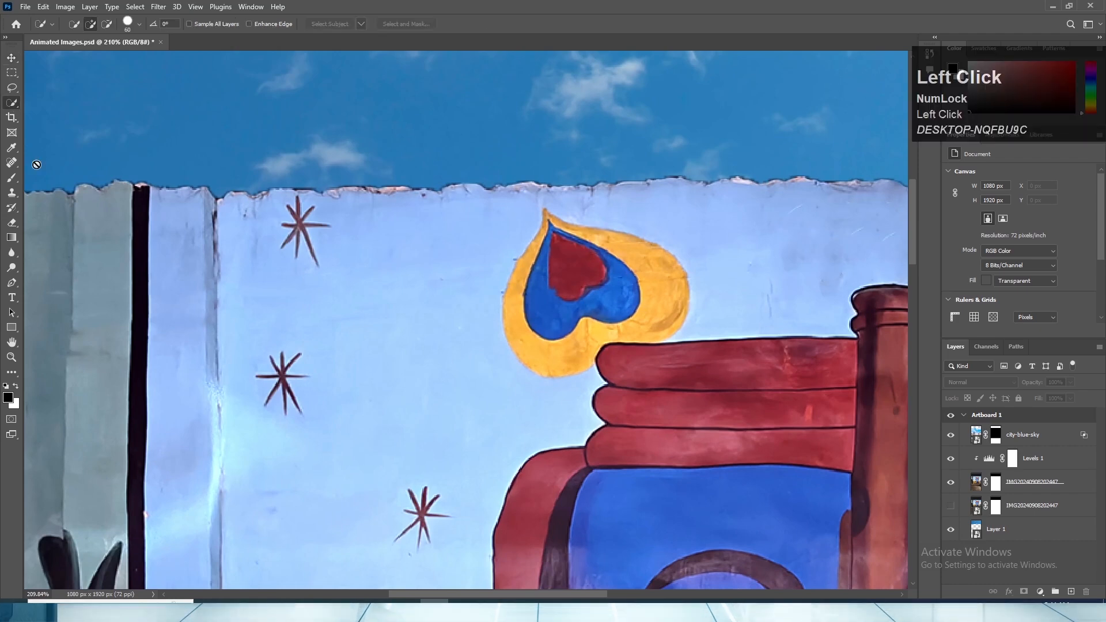
click(554, 241)
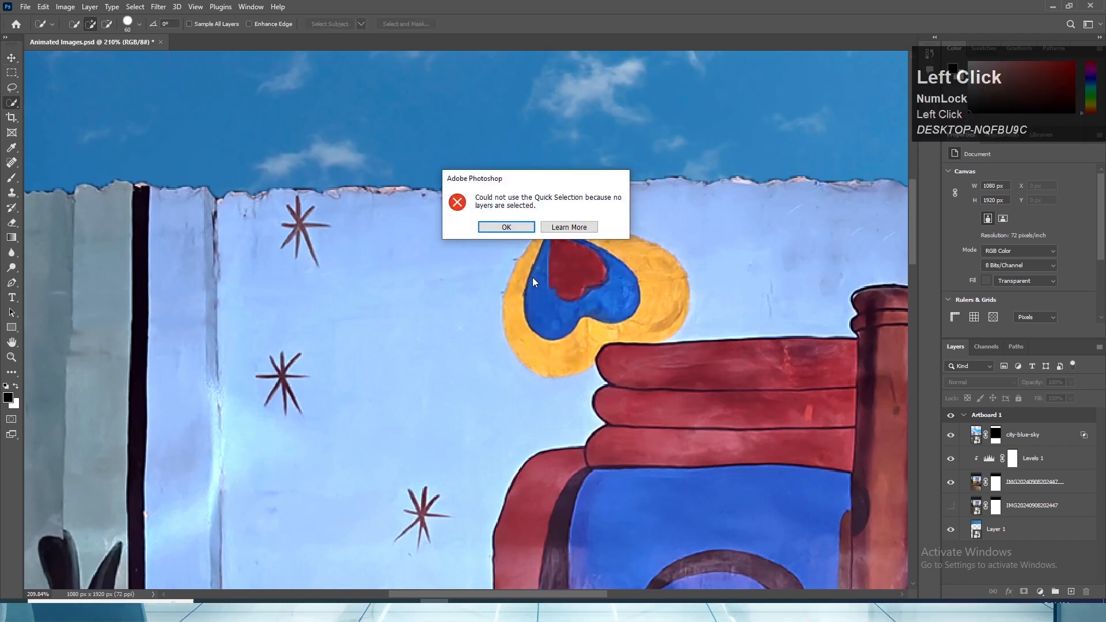
click(504, 227)
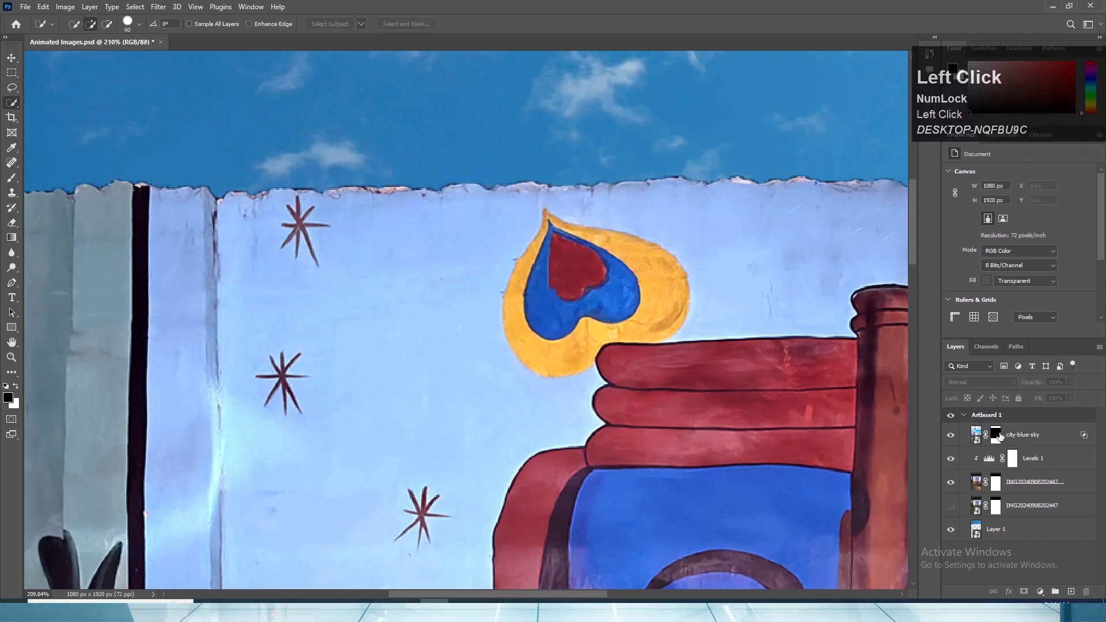
- Hide the city-blue-sky, Levels 1 and Layer 1 layers so only the original mural photo layer shows
click(950, 434)
scroll(749, 397, down, 3)
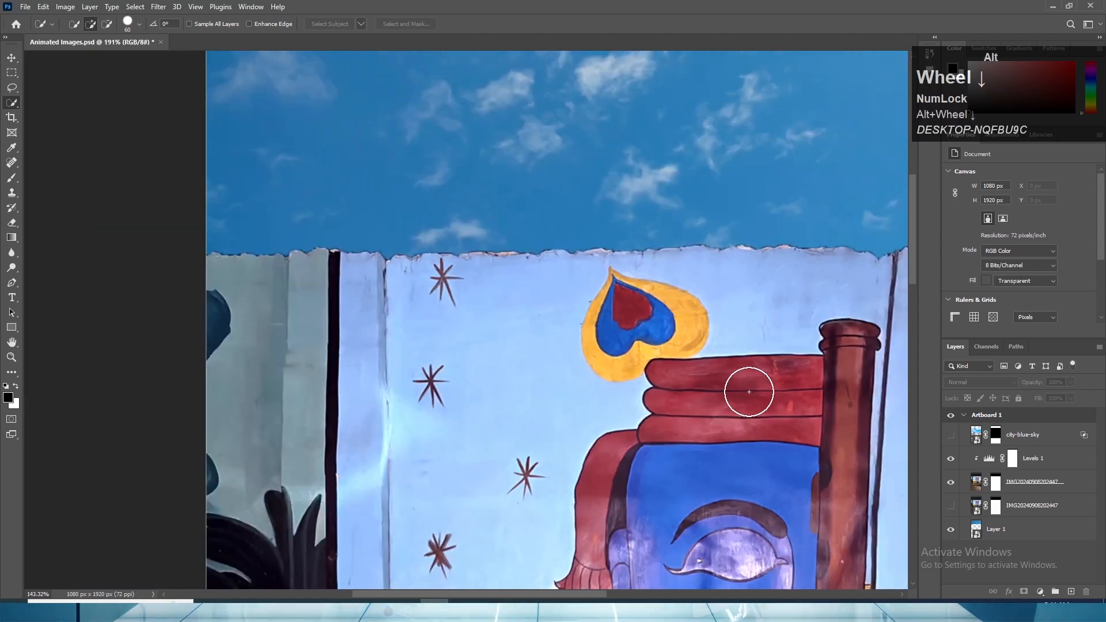
scroll(745, 401, down, 2)
click(951, 459)
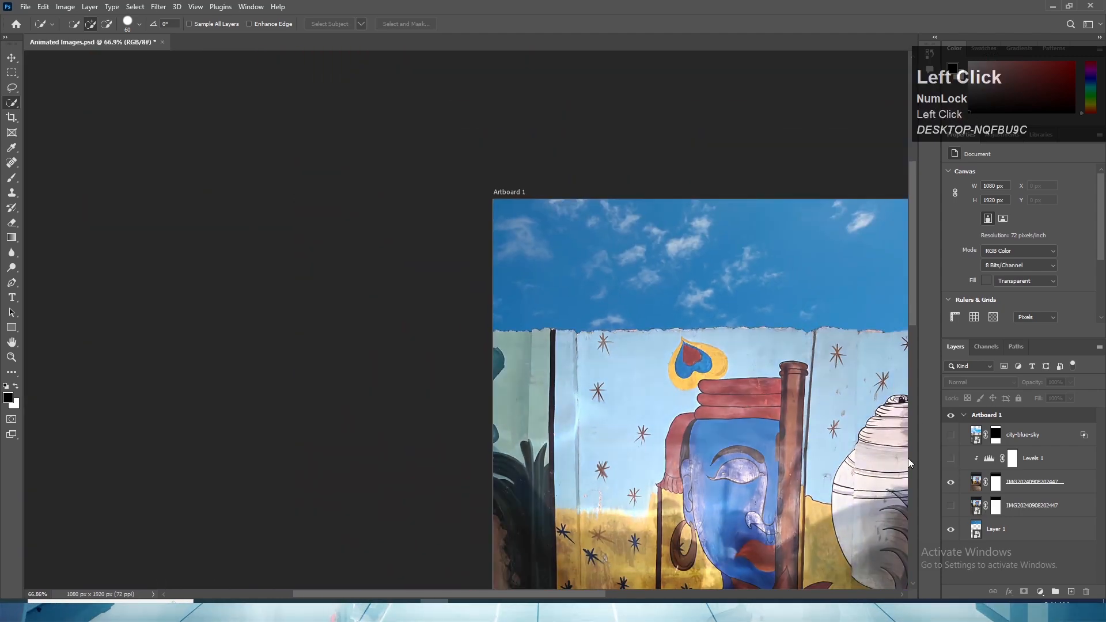
scroll(803, 454, down, 2)
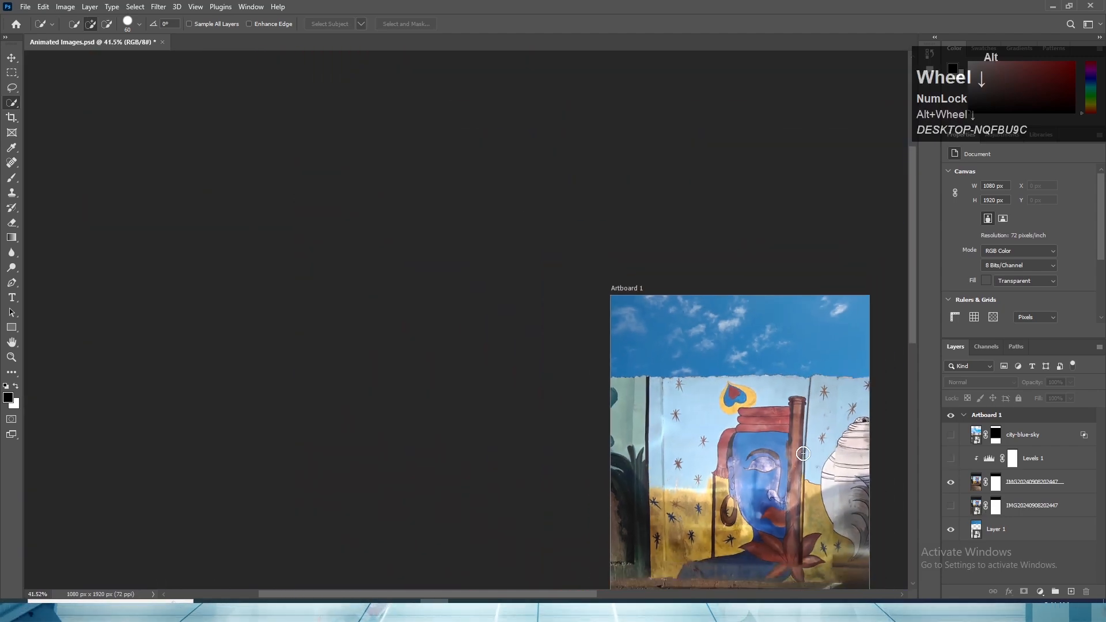
click(950, 531)
scroll(772, 507, down, 3)
scroll(777, 522, up, 5)
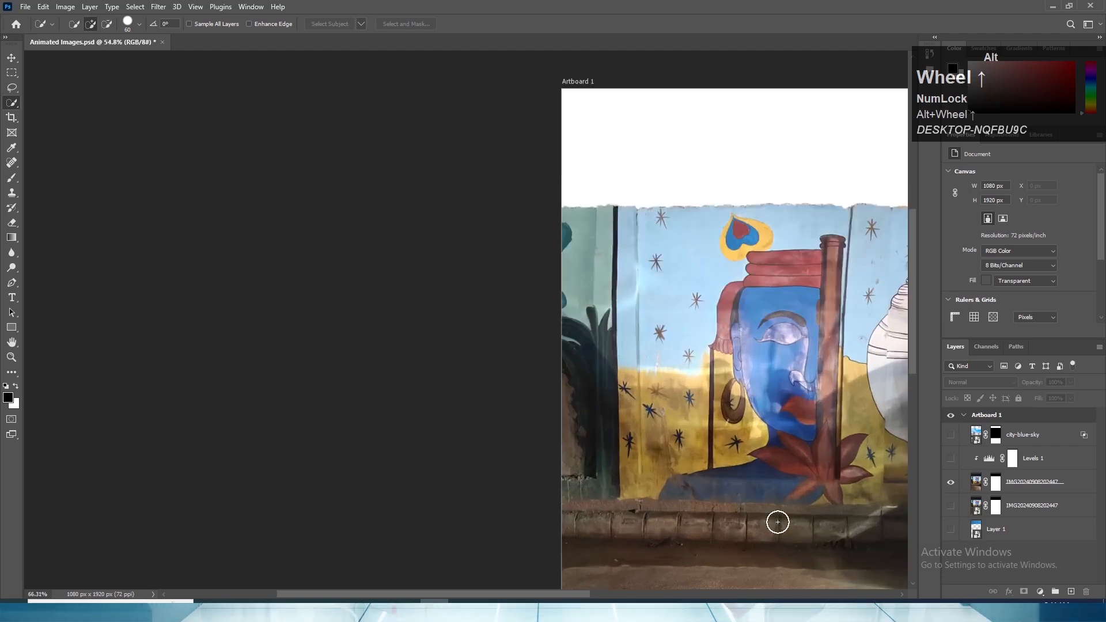
drag(777, 522, 783, 318)
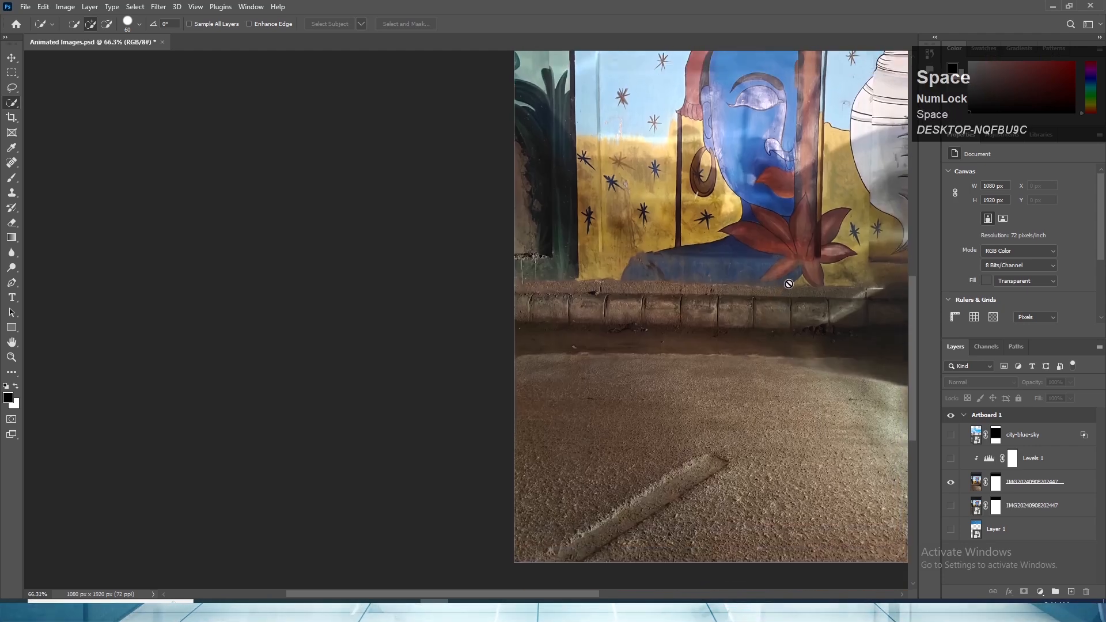
drag(777, 251, 774, 438)
scroll(754, 299, up, 3)
drag(728, 259, 708, 393)
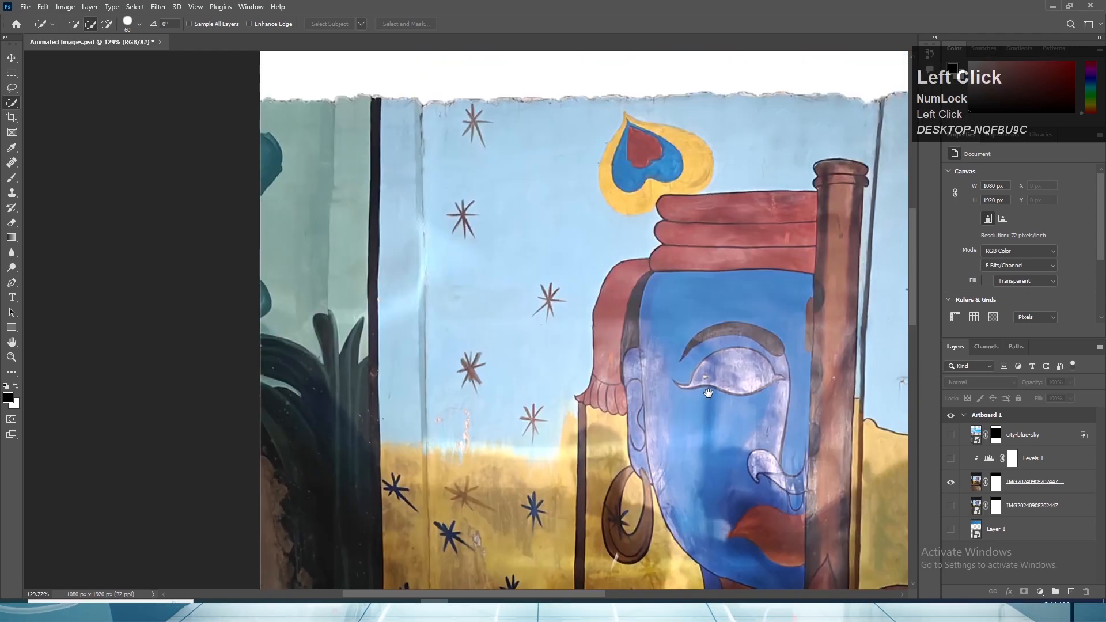
scroll(743, 373, up, 3)
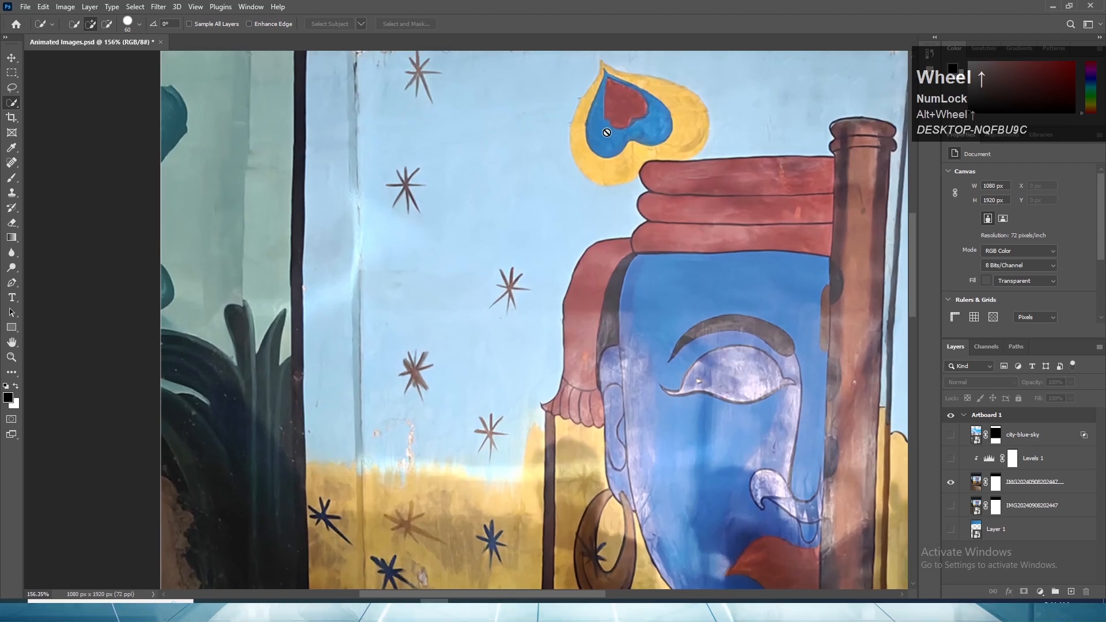
drag(607, 134, 624, 299)
click(1026, 485)
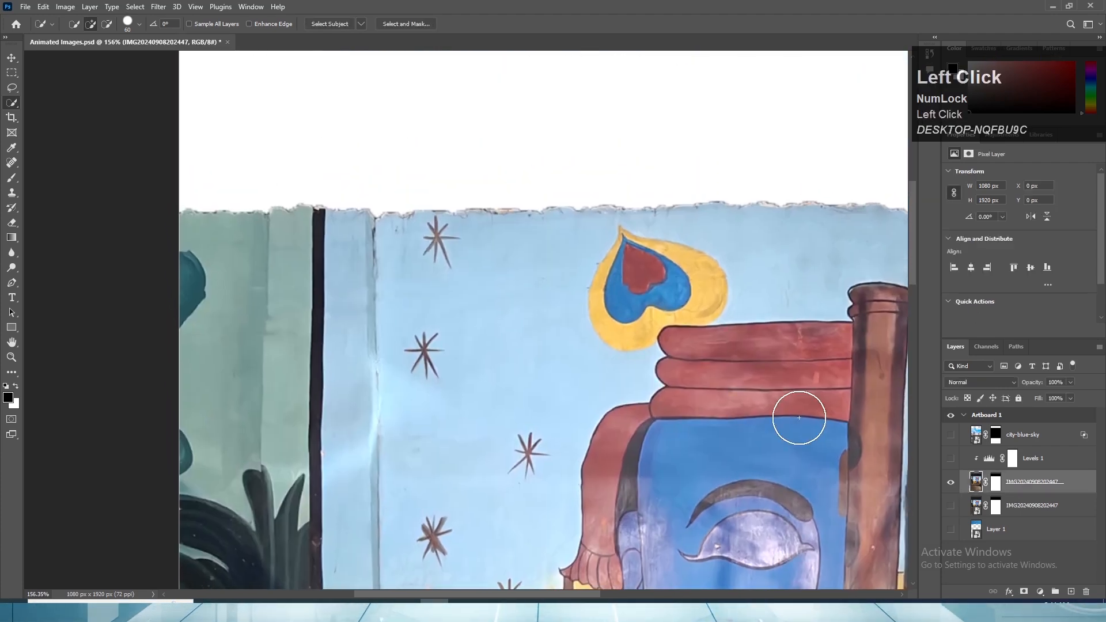
scroll(592, 247, up, 3)
key(bracketleft)
key(bracketleft)
key(bracketleft)
key(bracketleft)
key(bracketleft)
key(bracketleft)
key(bracketleft)
key(bracketleft)
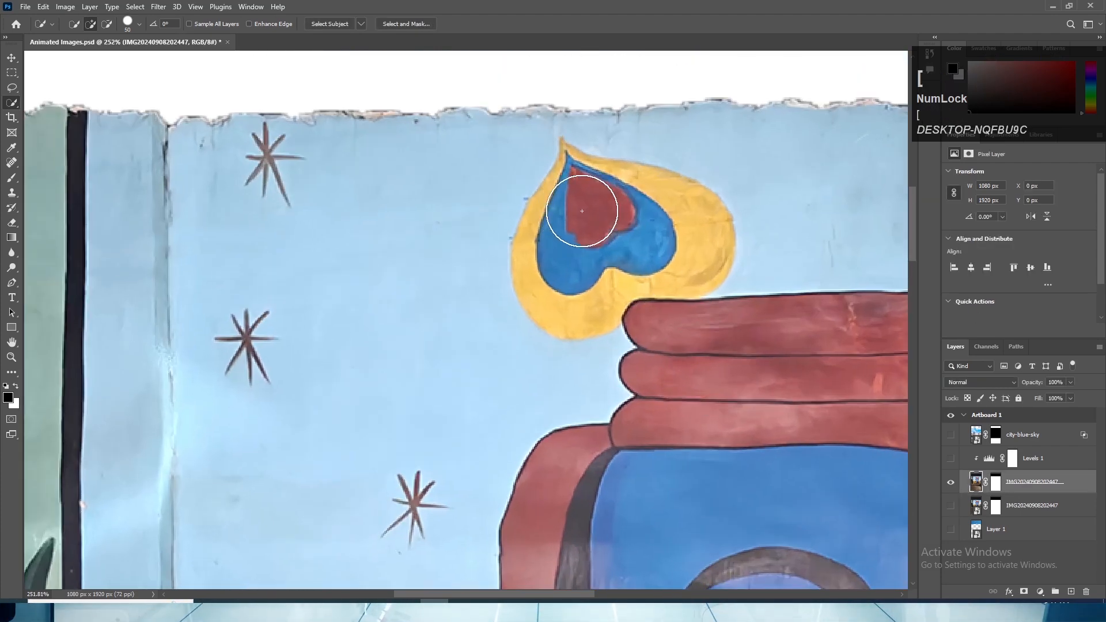
key(bracketleft)
key(bracketleft)
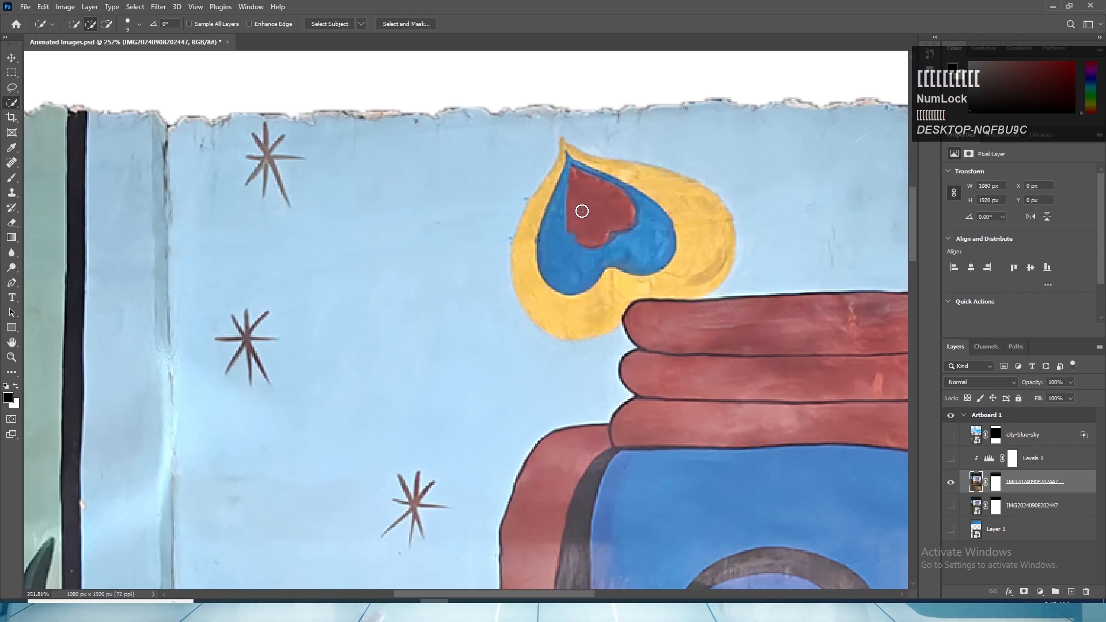
drag(560, 189, 538, 271)
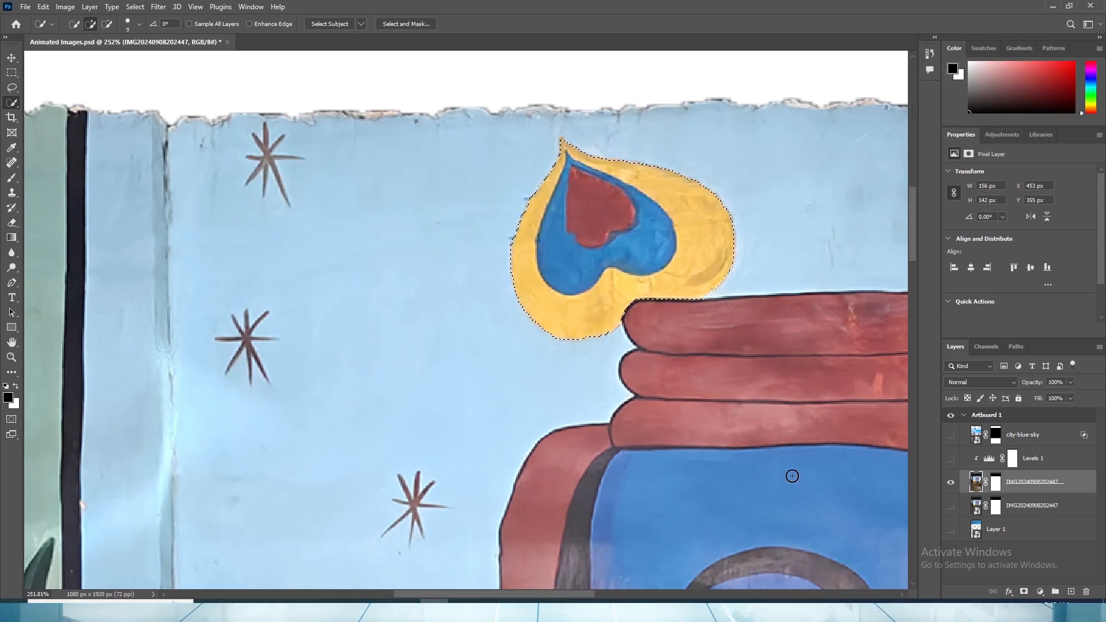
click(1030, 480)
drag(1030, 480, 1073, 592)
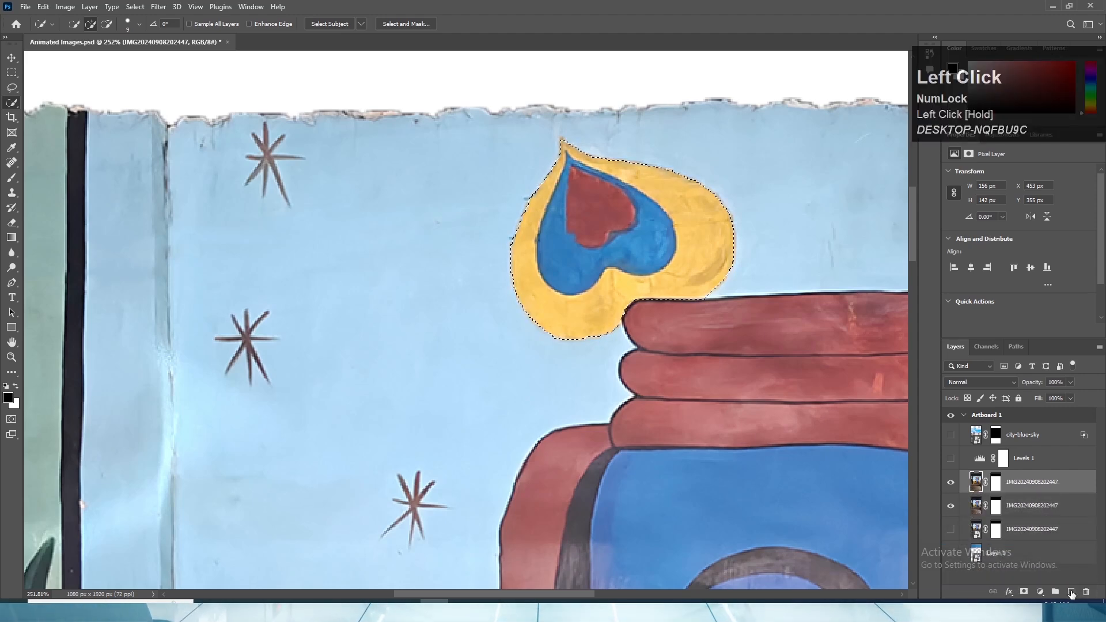
drag(1025, 483, 1018, 423)
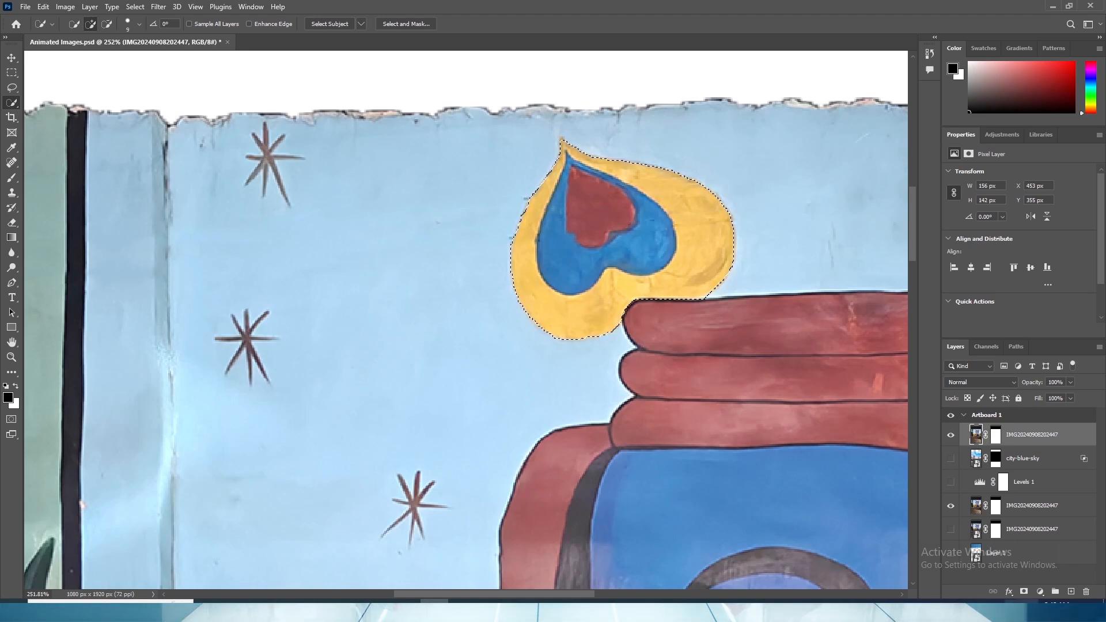
click(1023, 592)
scroll(645, 343, down, 4)
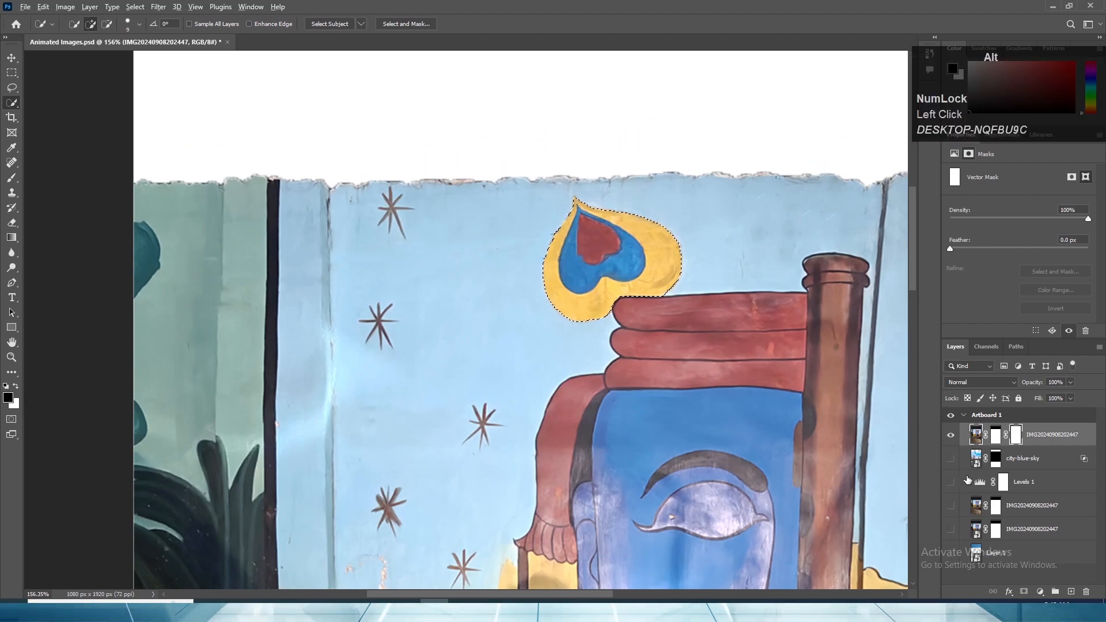
click(1016, 438)
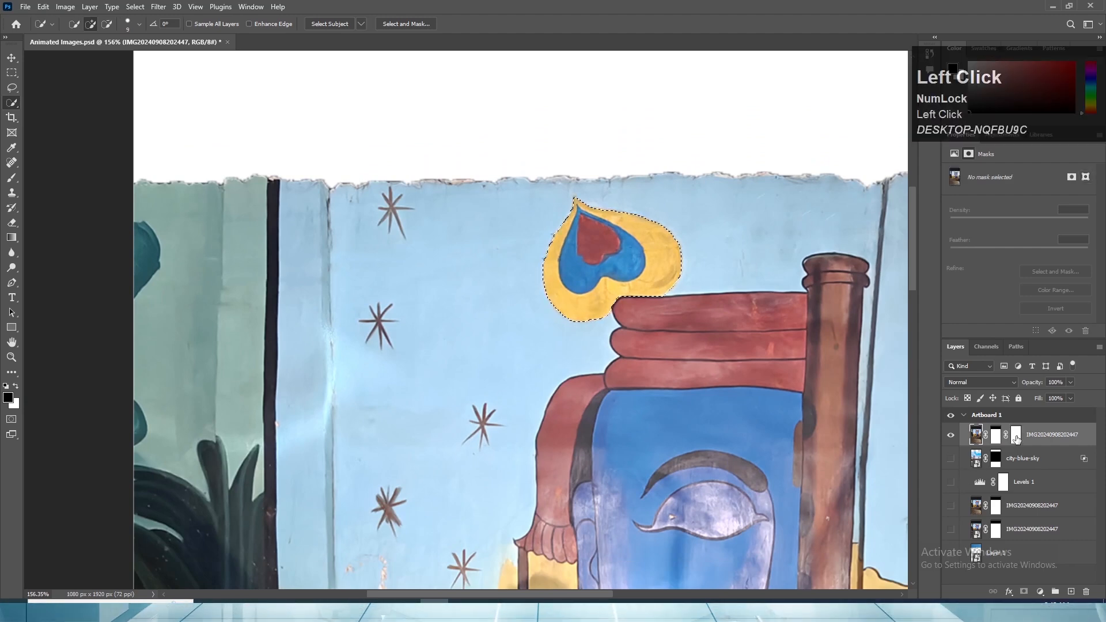
click(996, 438)
right_click(996, 438)
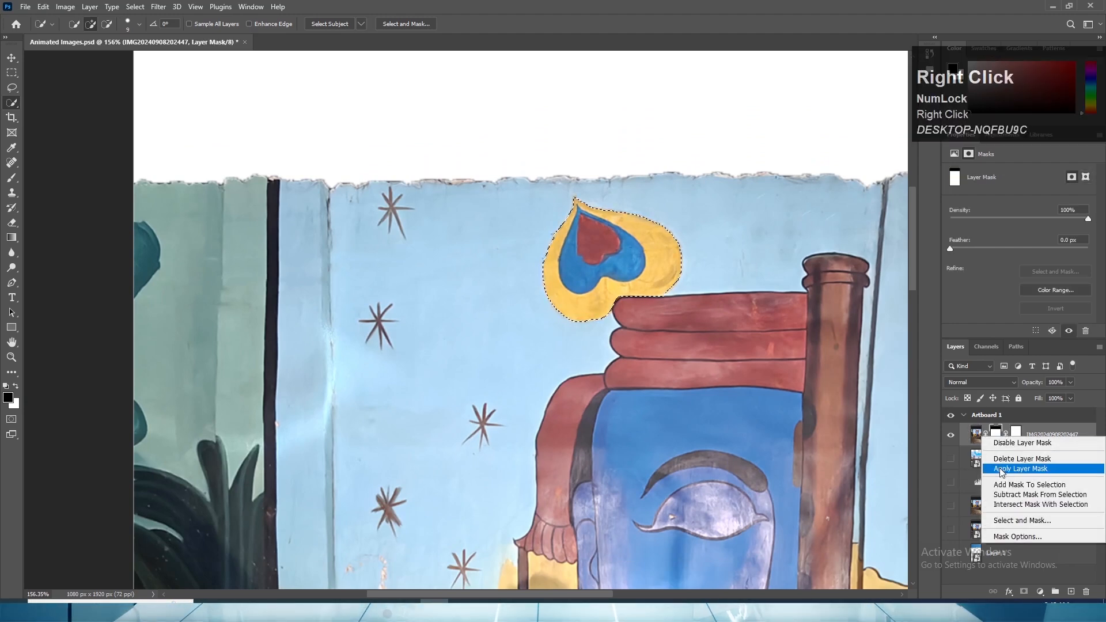
click(1009, 459)
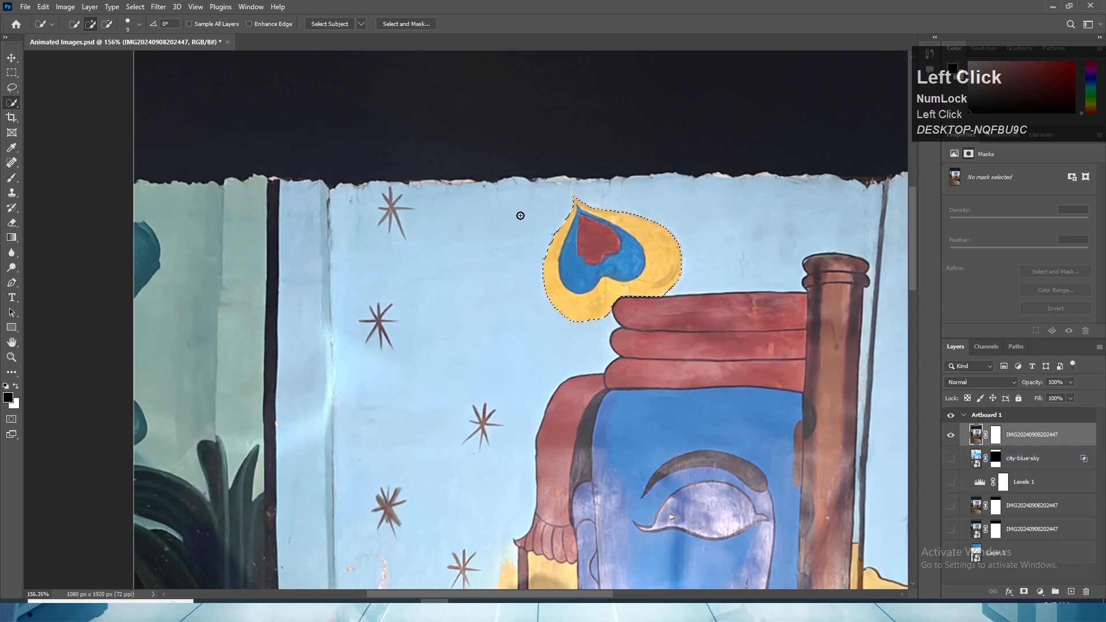
scroll(607, 266, up, 3)
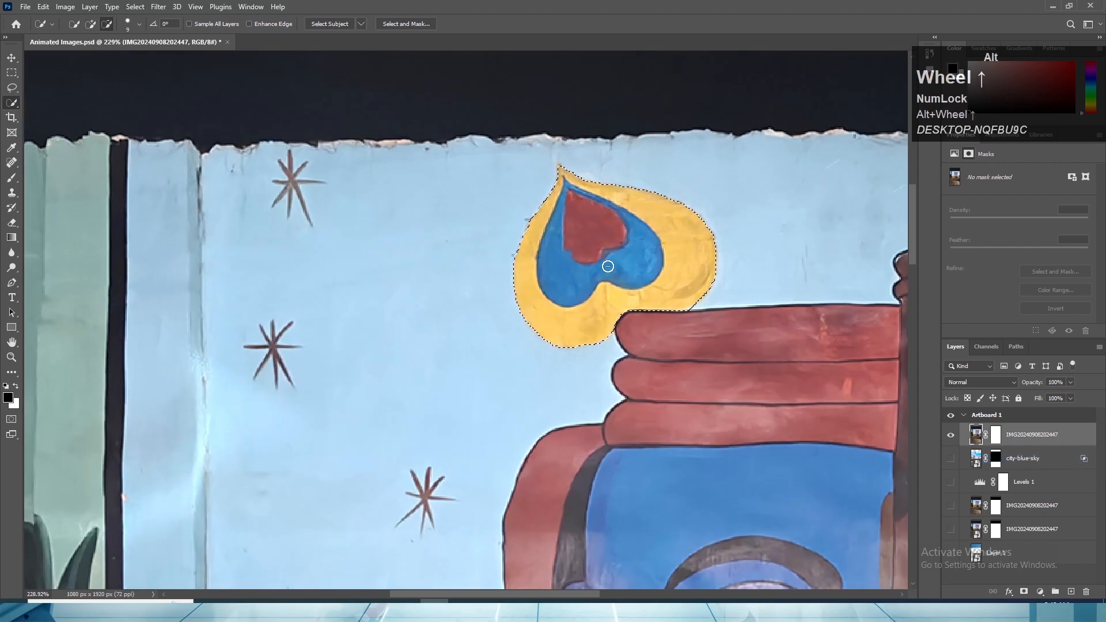
click(994, 437)
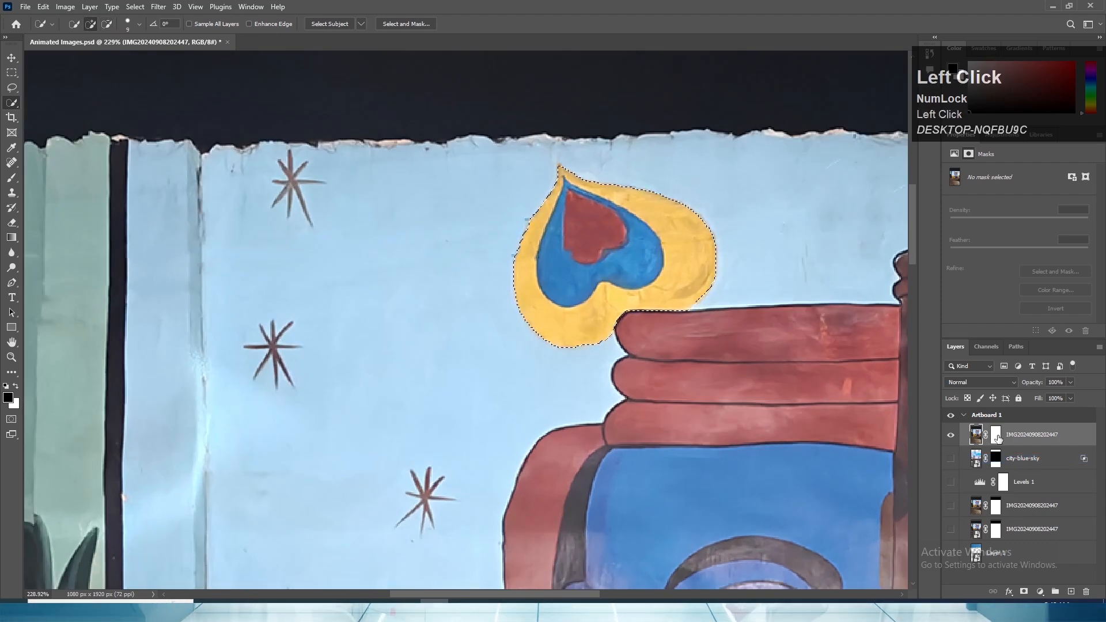
right_click(995, 440)
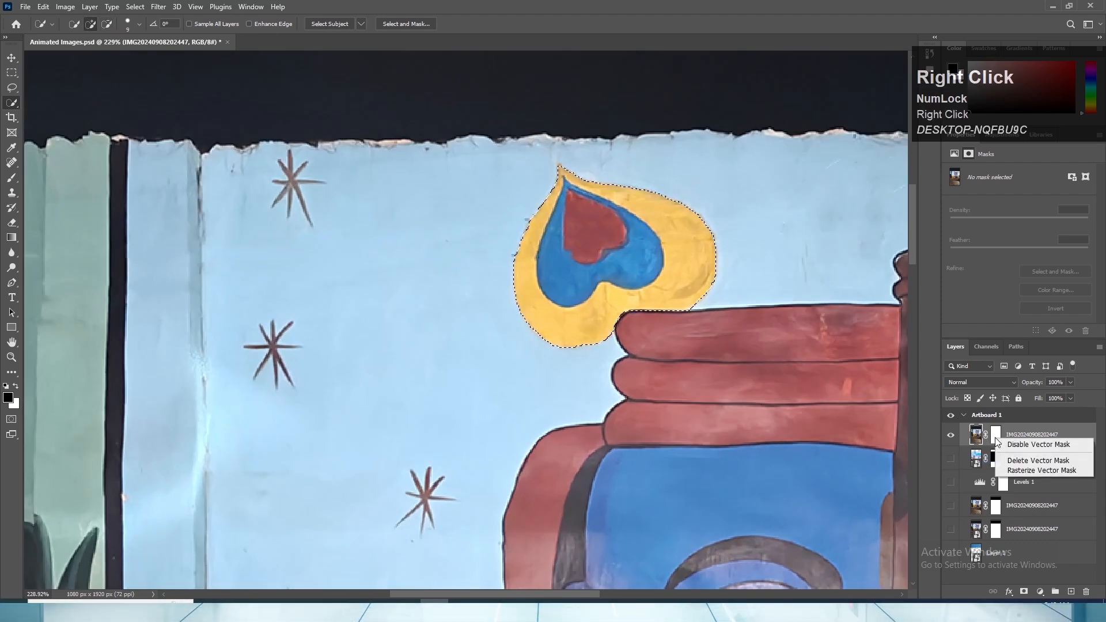
click(1025, 460)
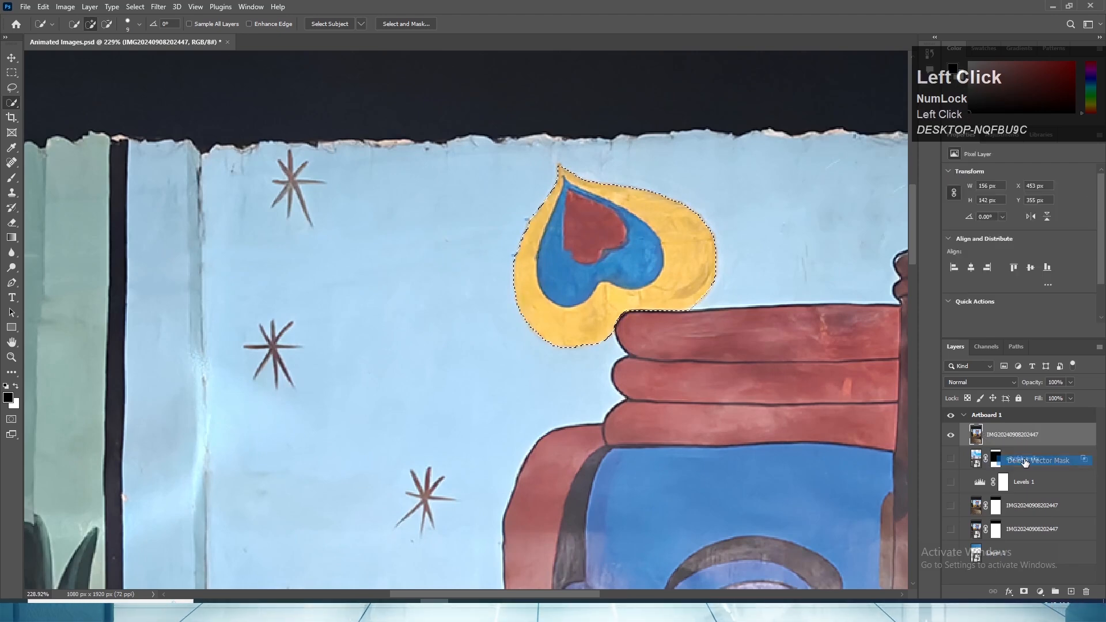
- Try masking the top mural copy with the unrefined heart selection, and undo the mask
click(1024, 591)
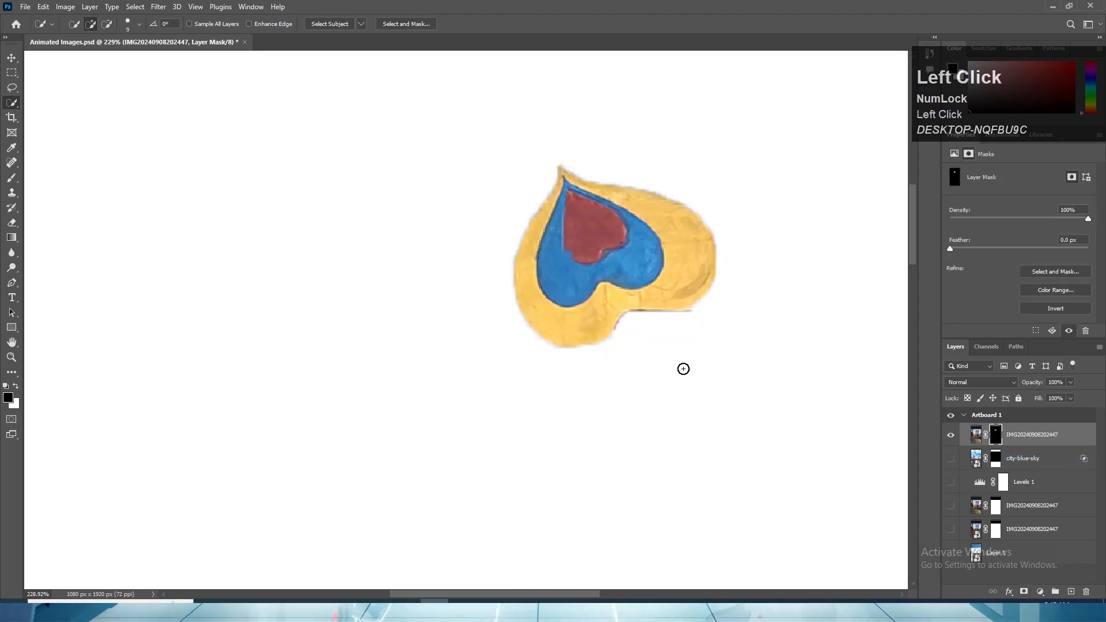
alt+scroll(548, 220, down, 3)
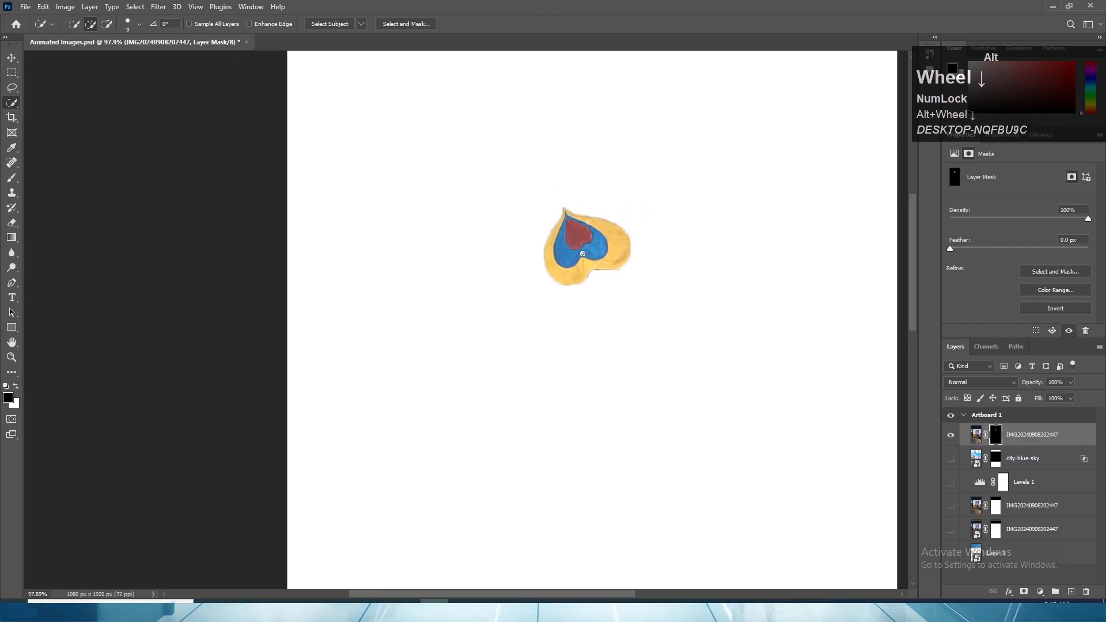
alt+scroll(582, 254, up, 1)
key(ctrl+z)
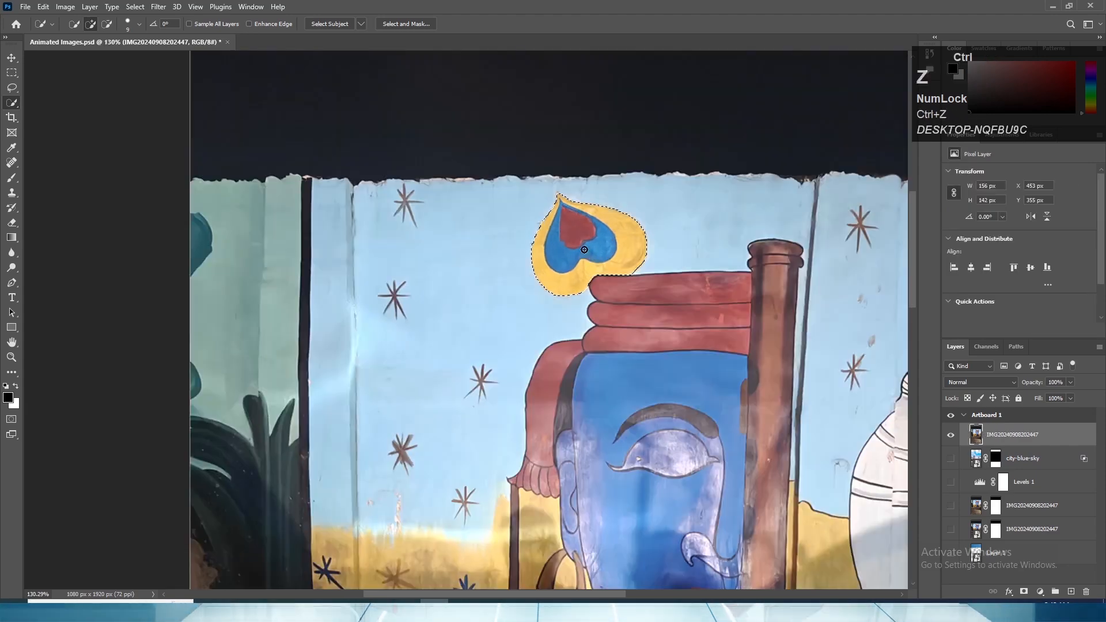
- Refine the heart selection in Select and Mask with radius 4 px, smooth 7, feather 0.3 px, contrast 100% and shift edge +6%, previewing at 100% transparency
alt+scroll(592, 282, up, 4)
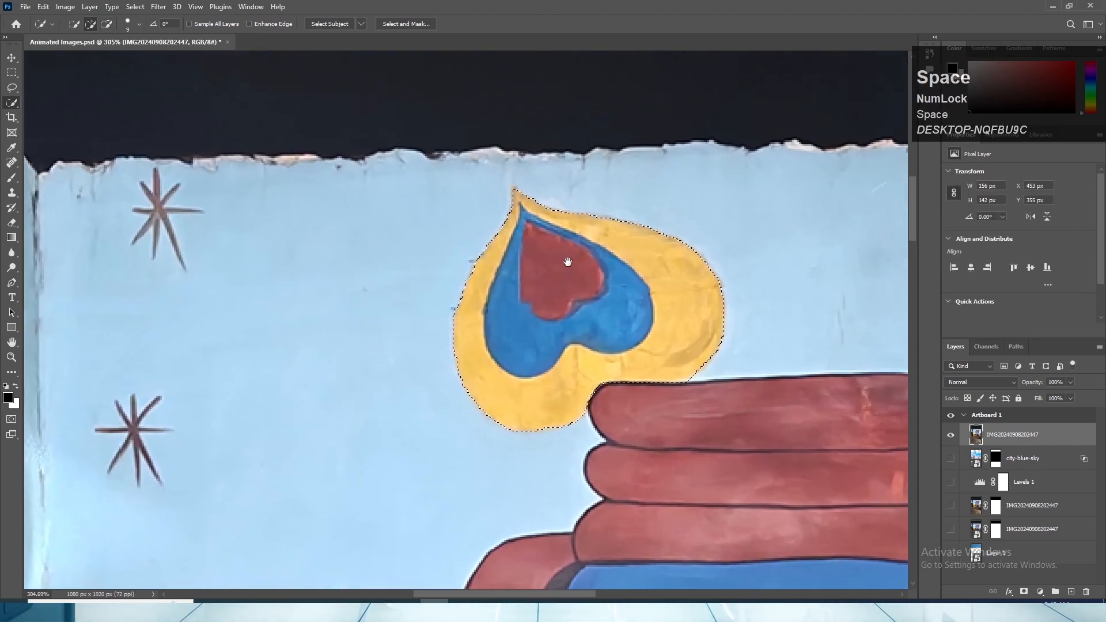
drag(568, 262, 567, 266)
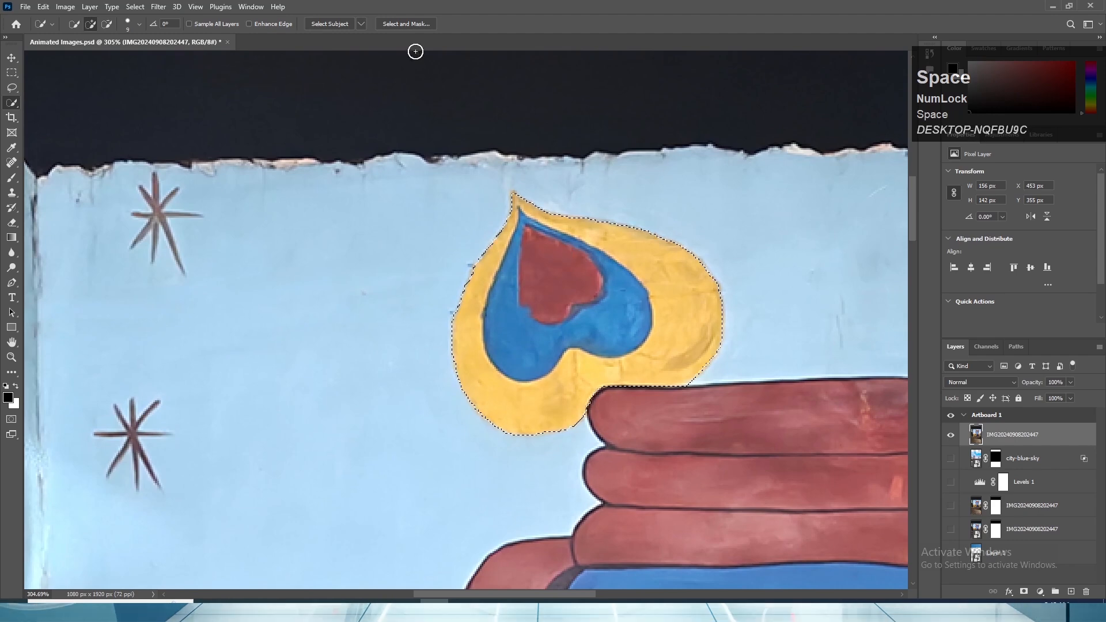
click(398, 23)
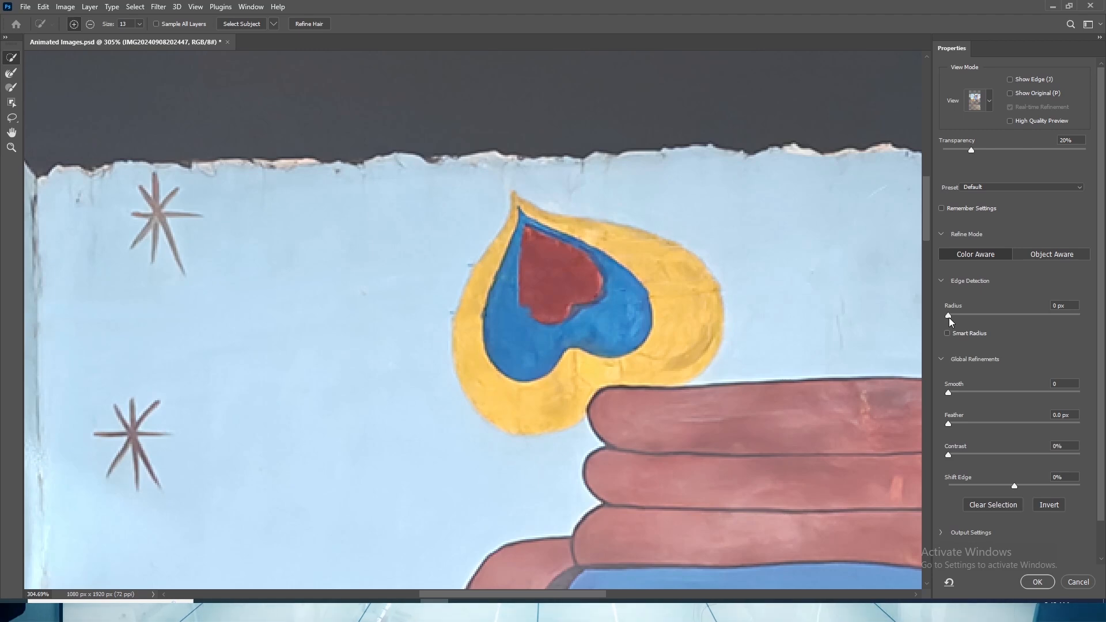
drag(979, 151, 1085, 150)
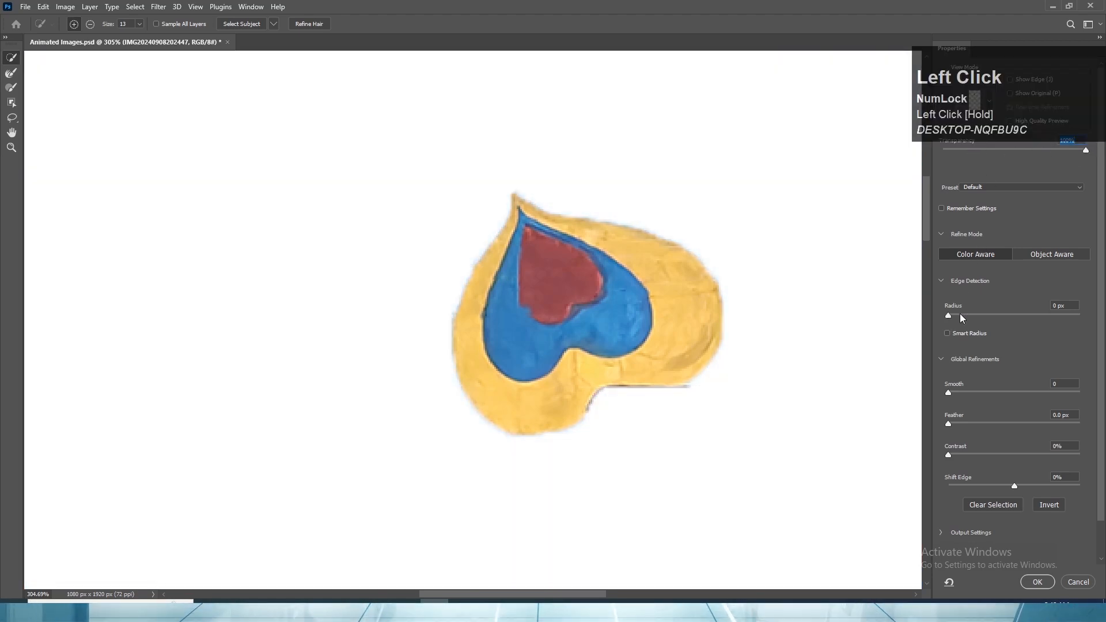
mouse_move(949, 315)
mouse_down()
mouse_move(979, 316)
mouse_move(976, 349)
mouse_move(961, 317)
mouse_up()
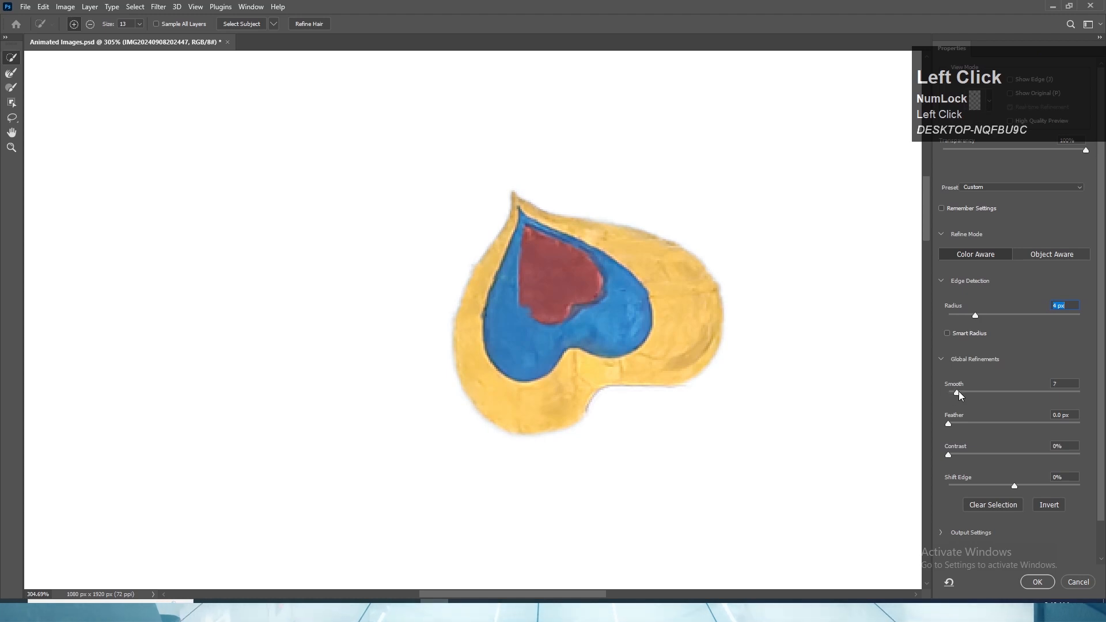
mouse_move(958, 392)
mouse_down()
mouse_move(983, 389)
mouse_move(951, 394)
mouse_up()
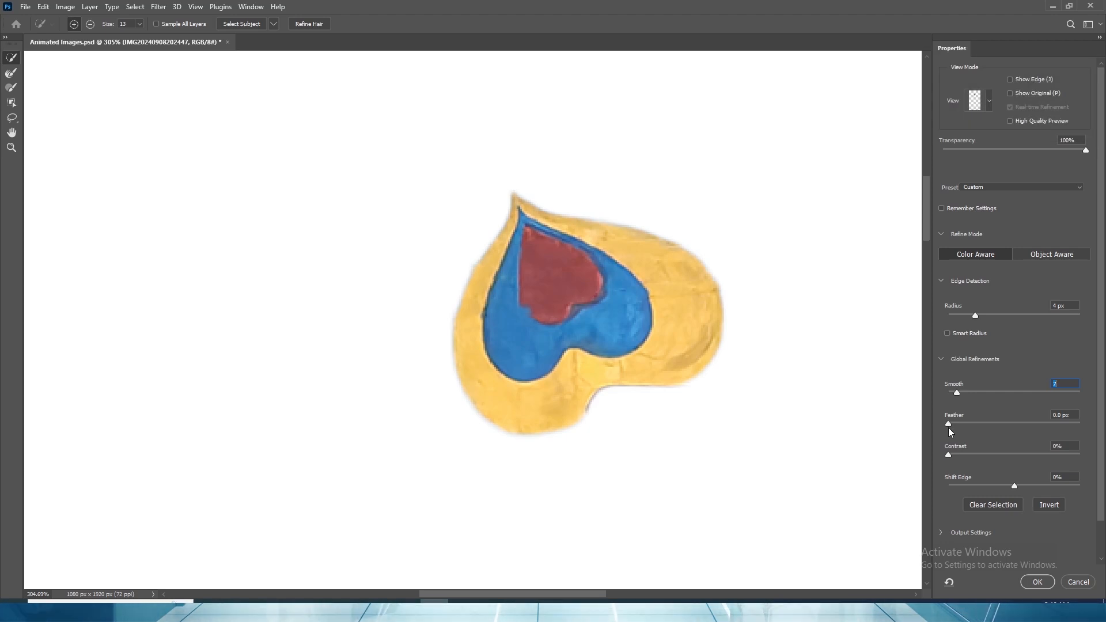
drag(948, 425, 1092, 488)
mouse_move(1012, 488)
mouse_down()
mouse_move(986, 485)
mouse_move(1054, 481)
mouse_move(1017, 478)
mouse_up()
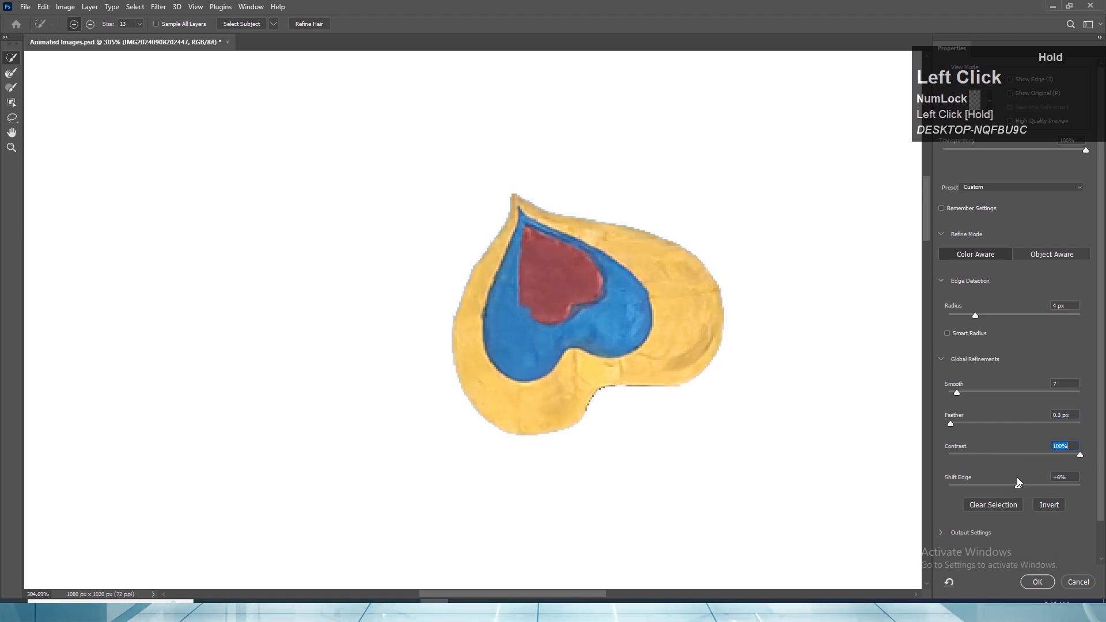
click(1036, 581)
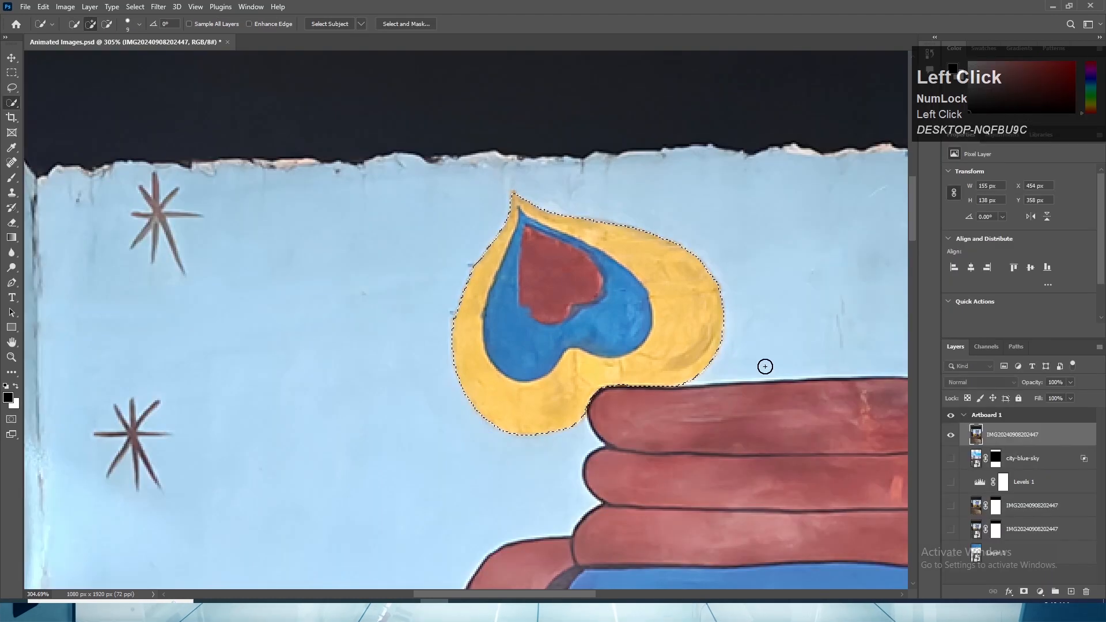
click(1025, 593)
alt+scroll(631, 256, down, 3)
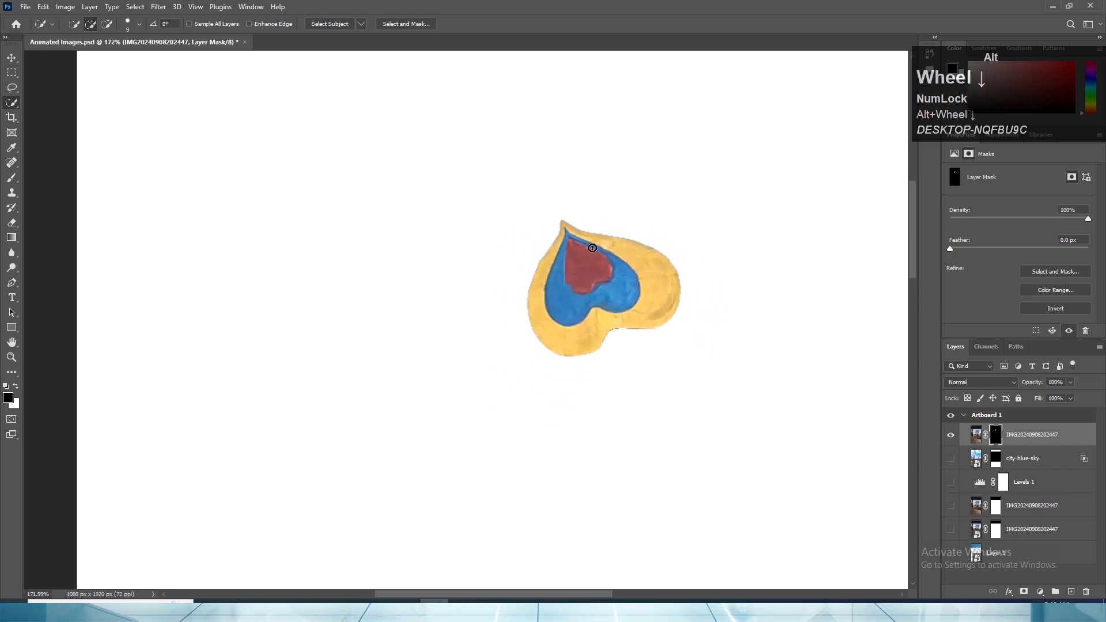
alt+scroll(475, 251, down, 5)
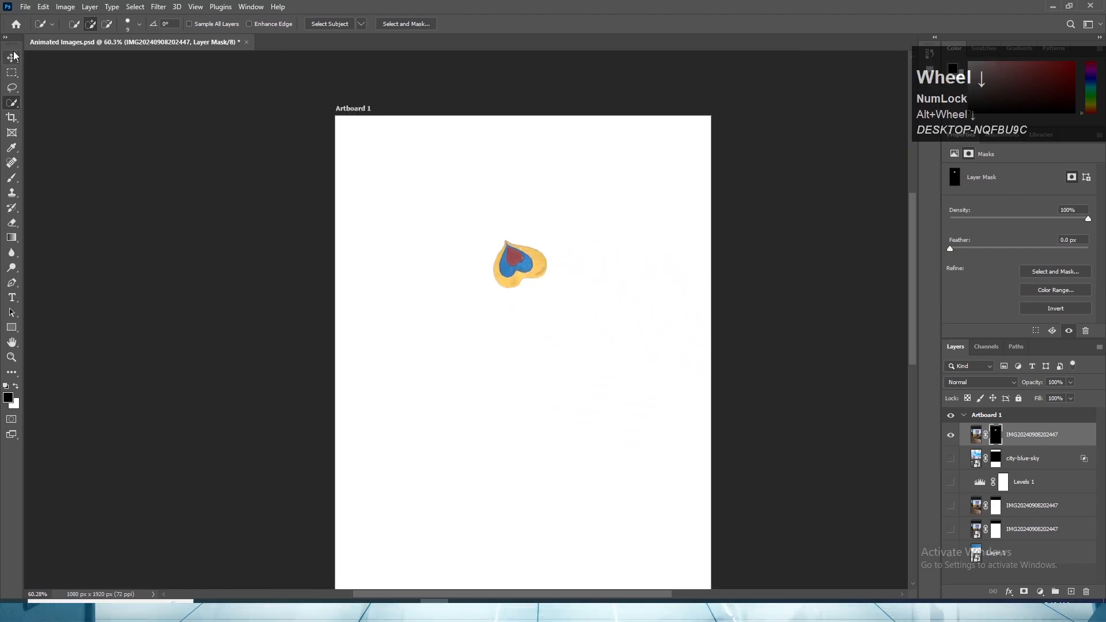
- Try moving the masked heart about 170 px left and 20 px down over the redisplayed lower mural, and undo the move
click(10, 58)
alt+scroll(469, 296, up, 2)
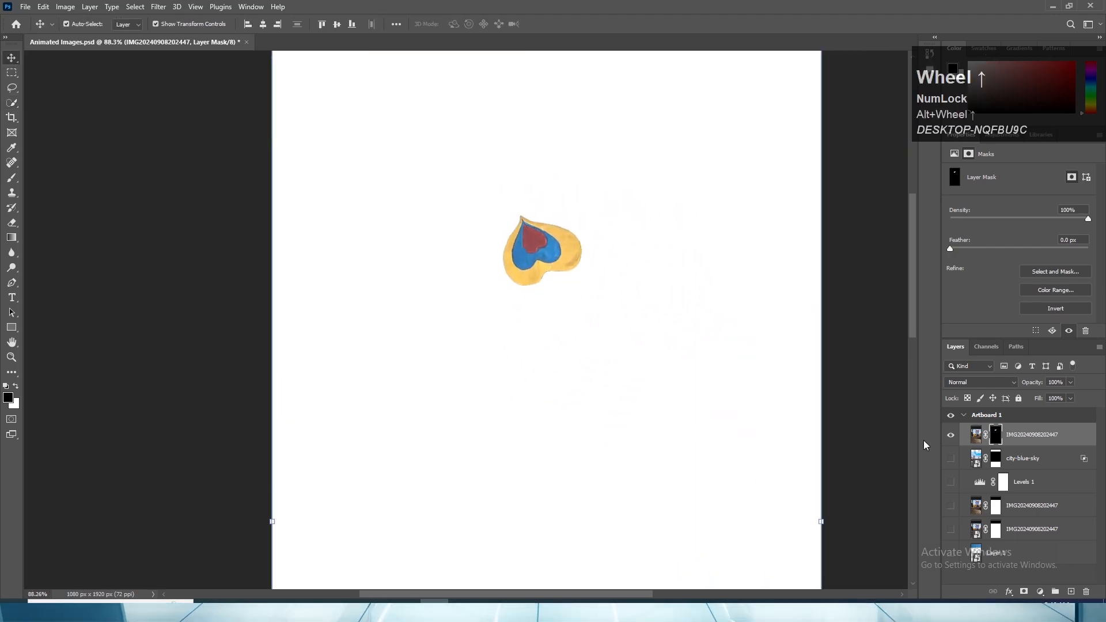
click(950, 438)
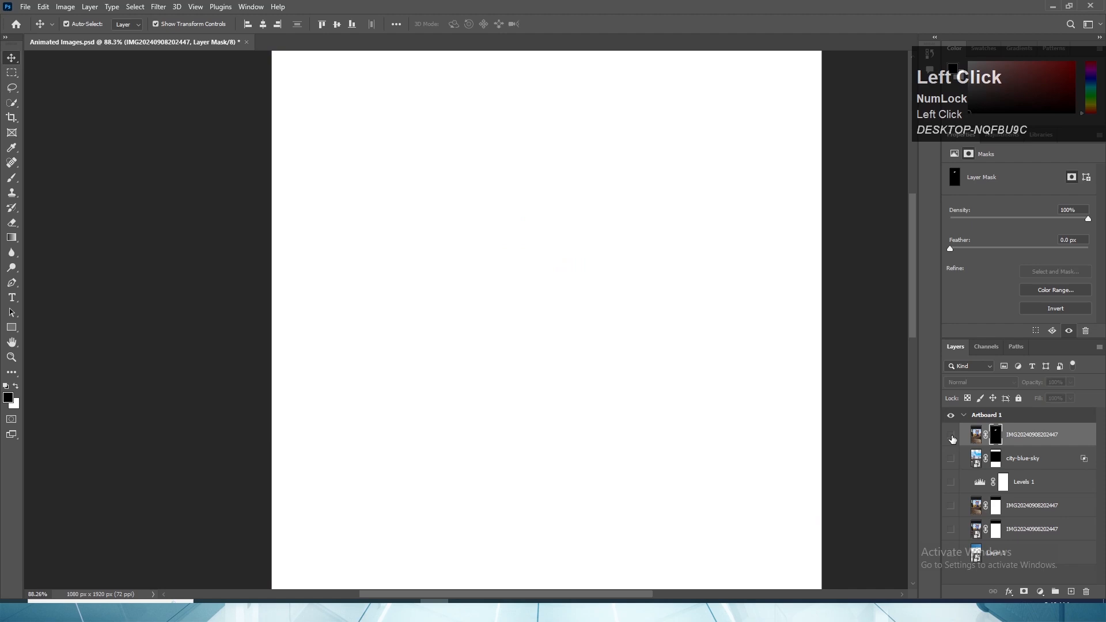
click(951, 507)
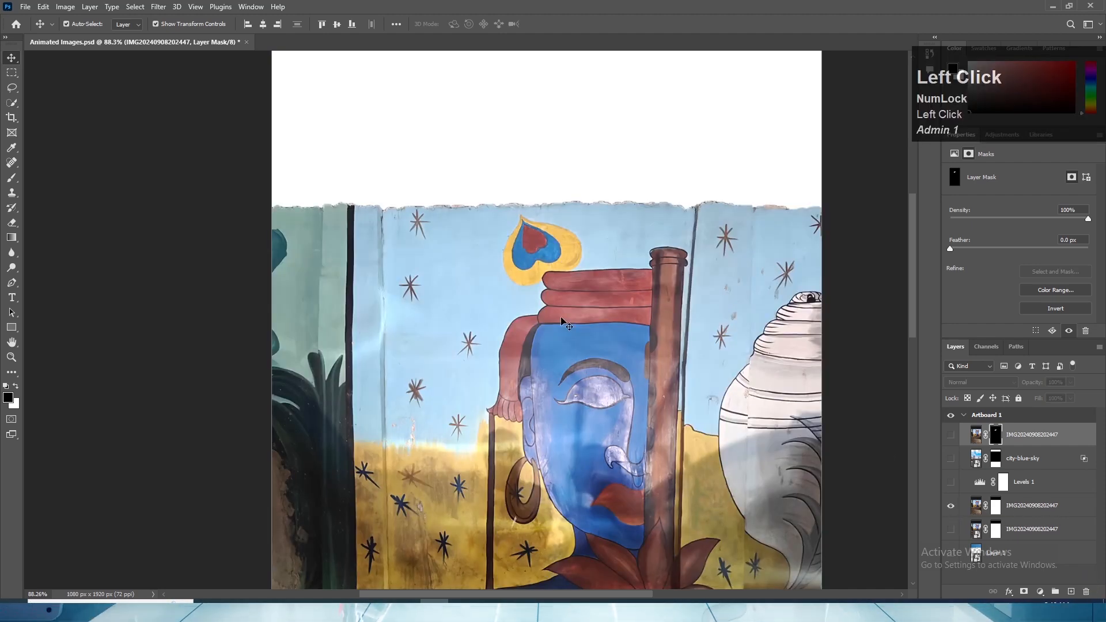
click(951, 436)
click(1036, 441)
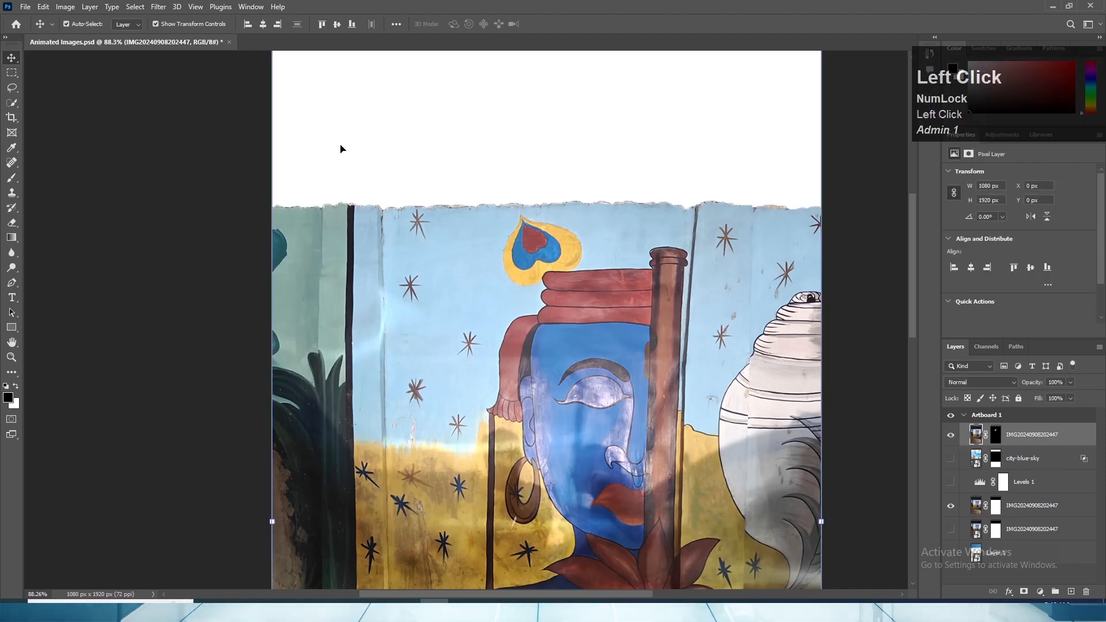
drag(557, 223, 449, 275)
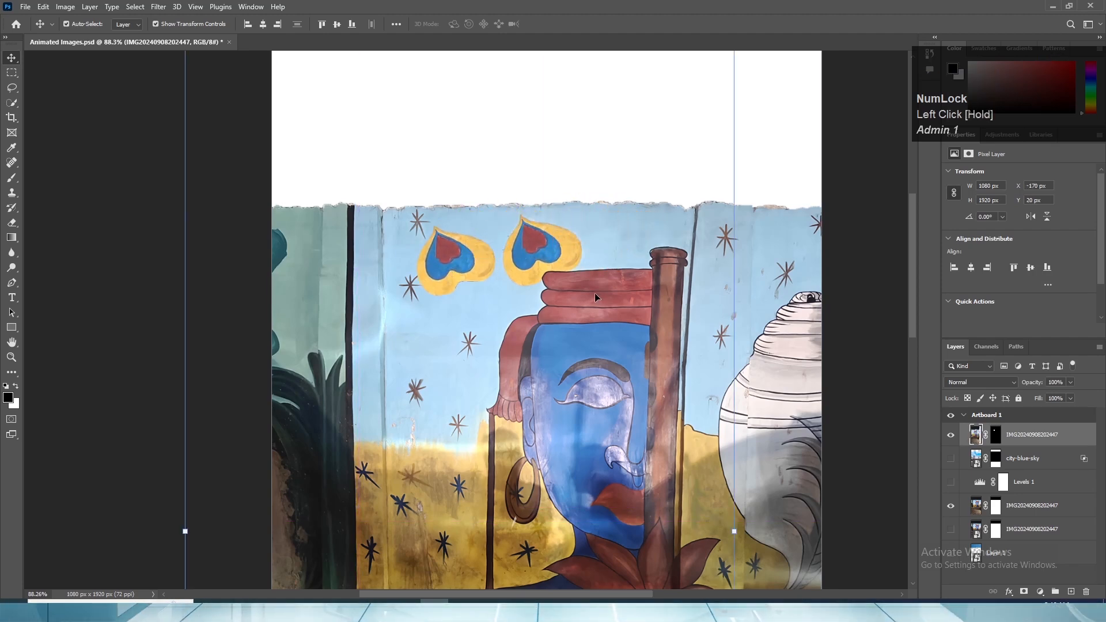
key(ctrl+z)
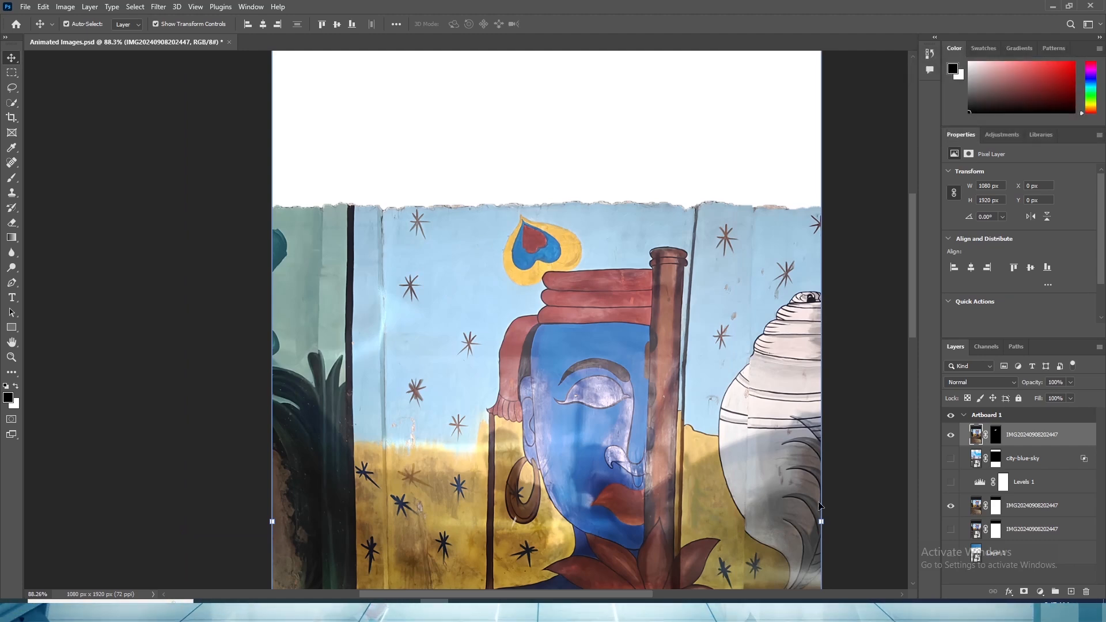
- Check the heart cutout by switching the top masked layer's visibility off and on
click(951, 439)
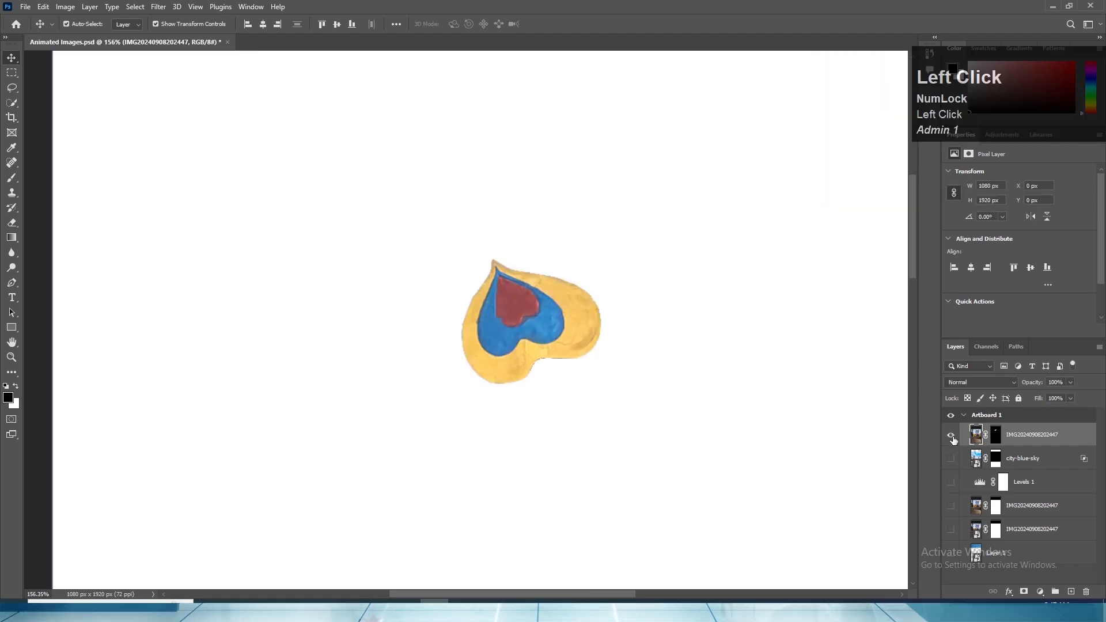
click(952, 439)
alt+scroll(597, 355, down, 2)
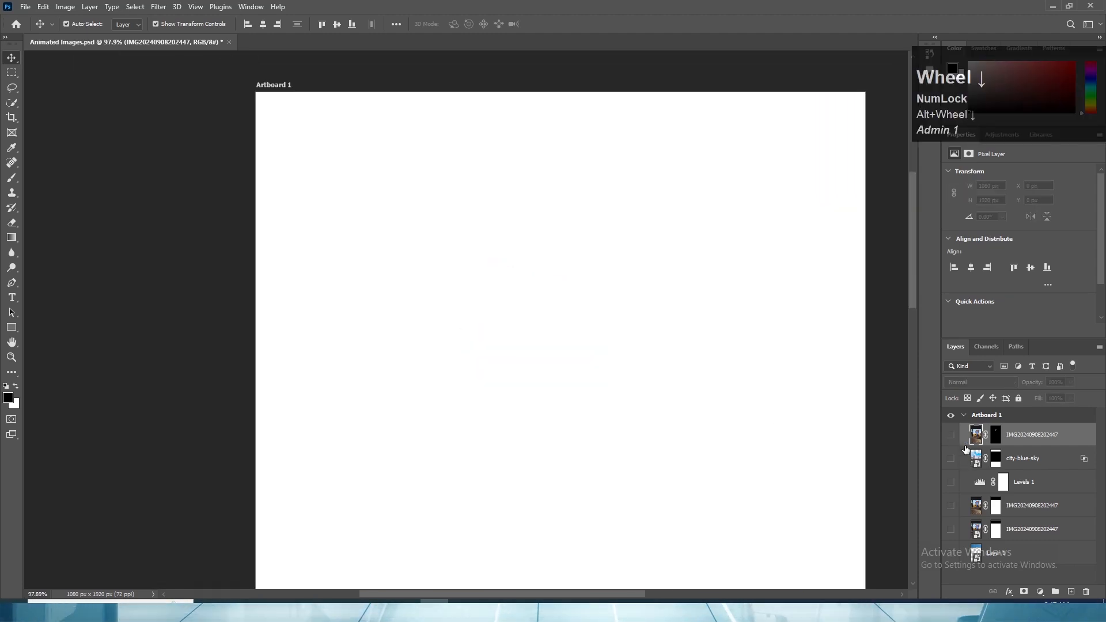
click(951, 436)
click(951, 436)
click(951, 436)
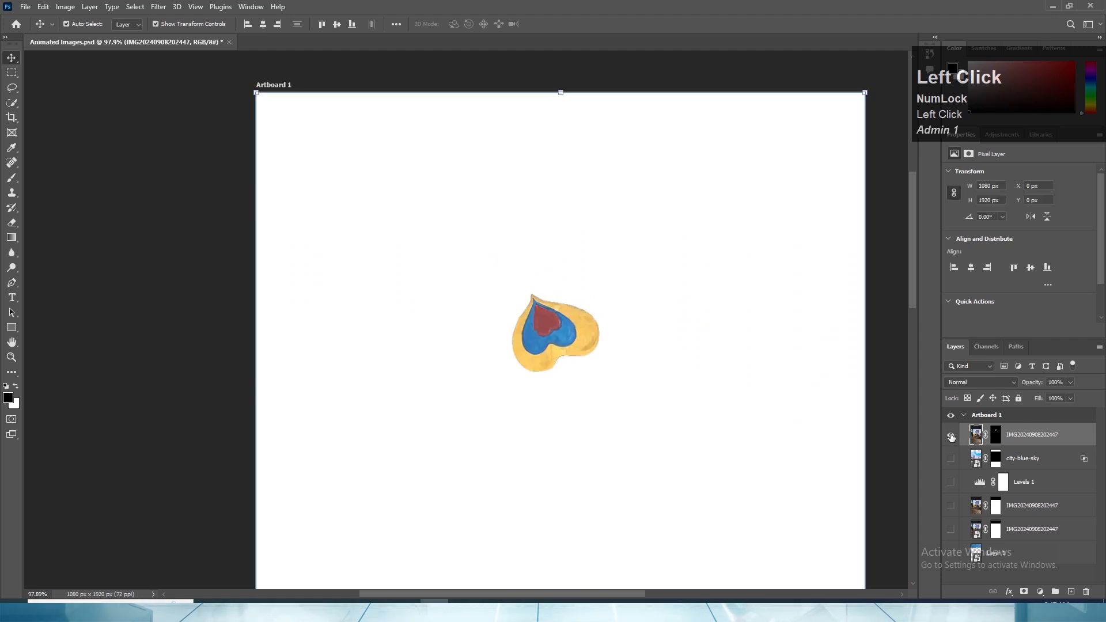
- Rename the top heart layer to feather, leaving it hidden with the mural layer beneath Levels 1 visible
click(950, 436)
click(950, 505)
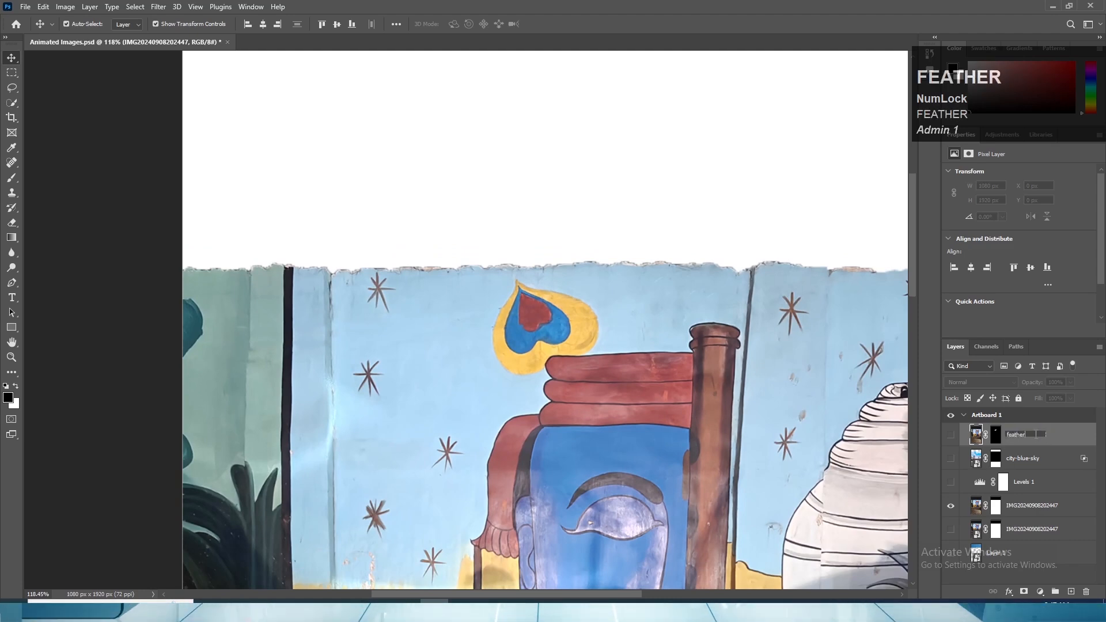
click(1022, 462)
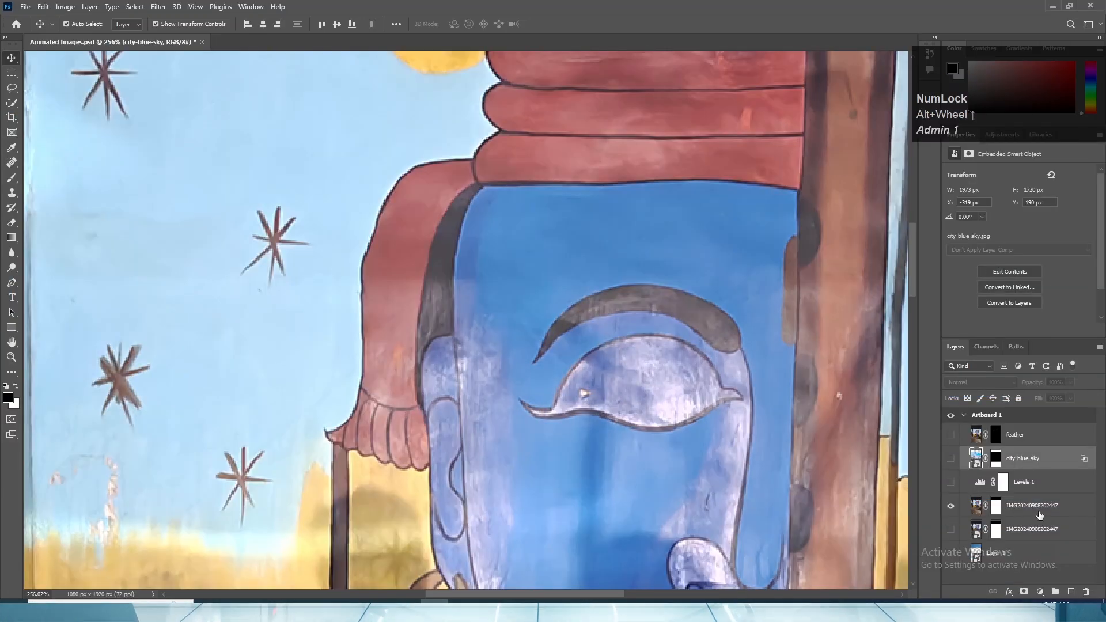
- Remove the small light blemish inside the figure's eye on the mural layer beneath Levels 1 with the Spot Healing Brush
click(1037, 515)
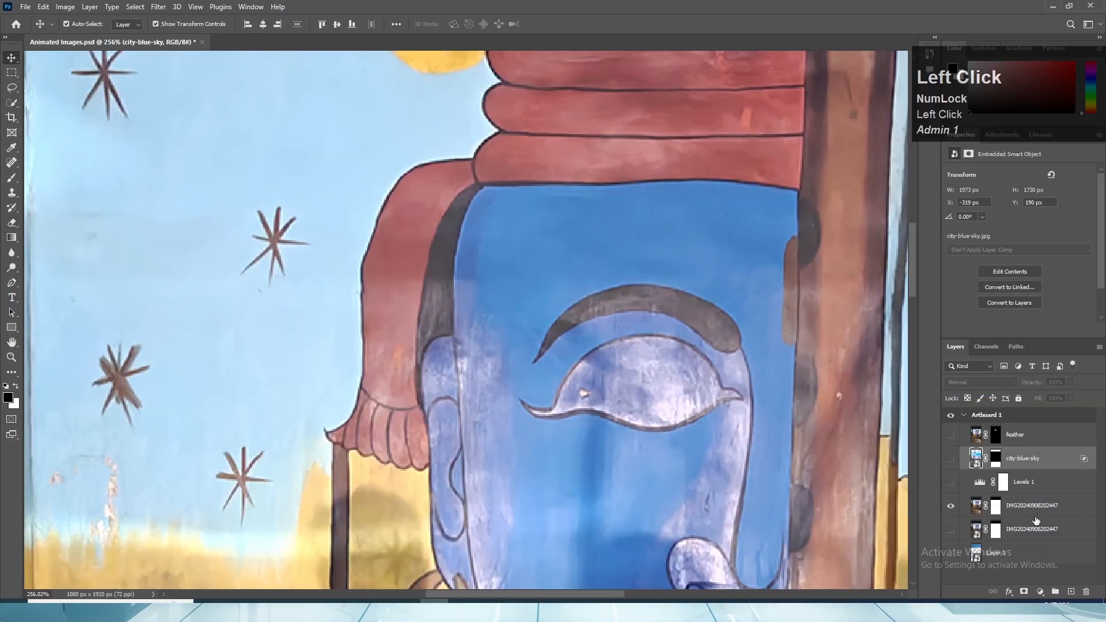
click(12, 163)
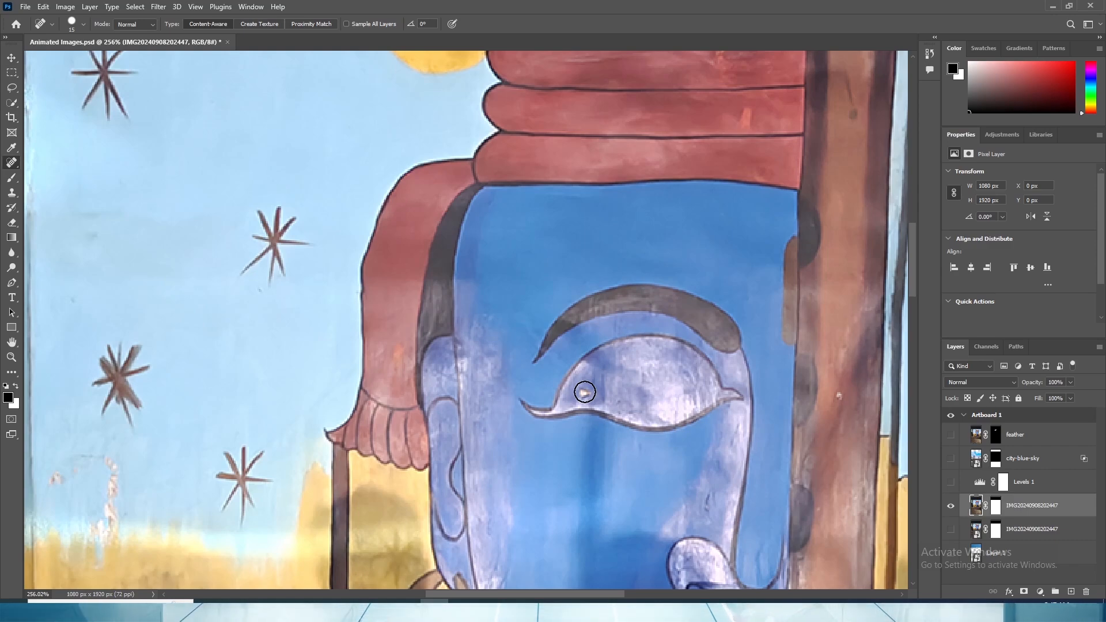
click(585, 392)
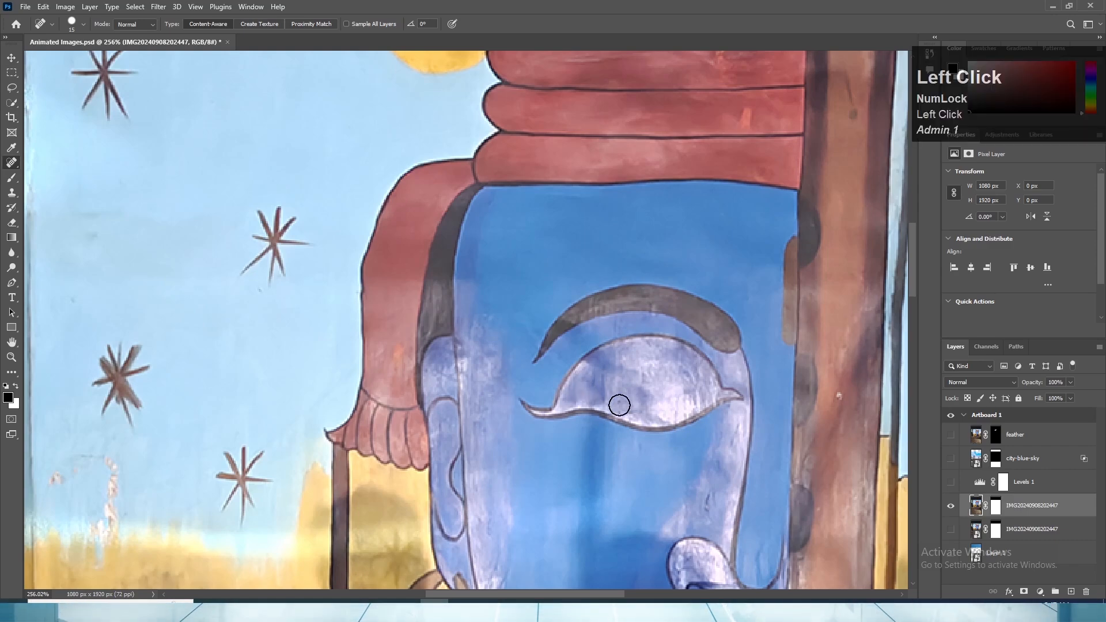
click(11, 57)
- Duplicate the retouched mural layer to just below feather, above city-blue-sky, and apply the copy's layer mask
scroll(518, 369, down, 4)
scroll(611, 396, up, 6)
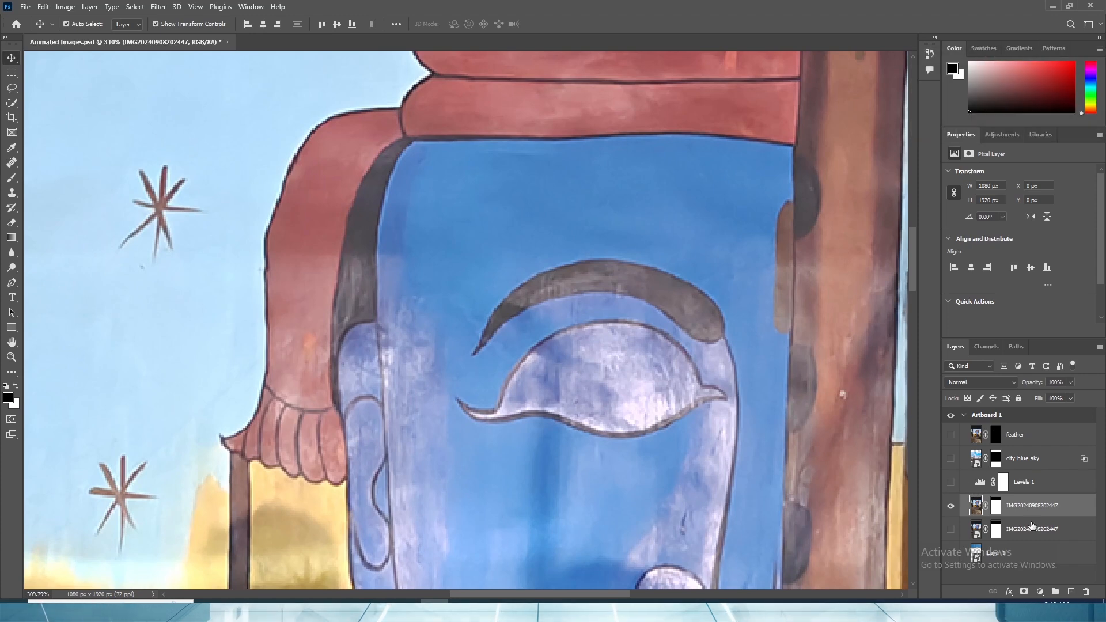
drag(1036, 506, 1011, 449)
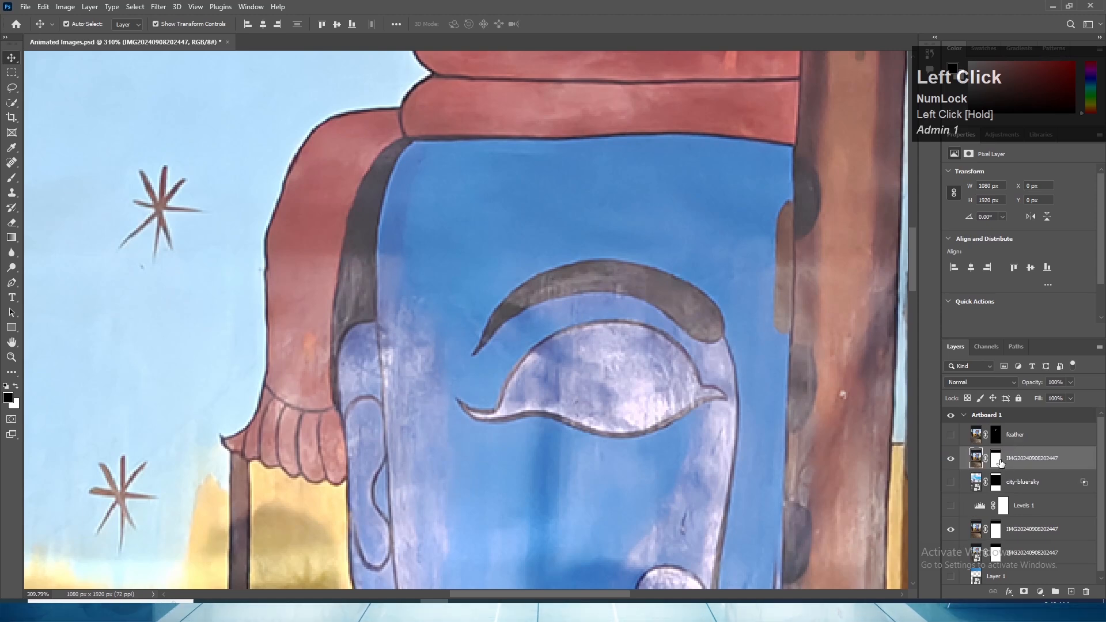
right_click(1000, 460)
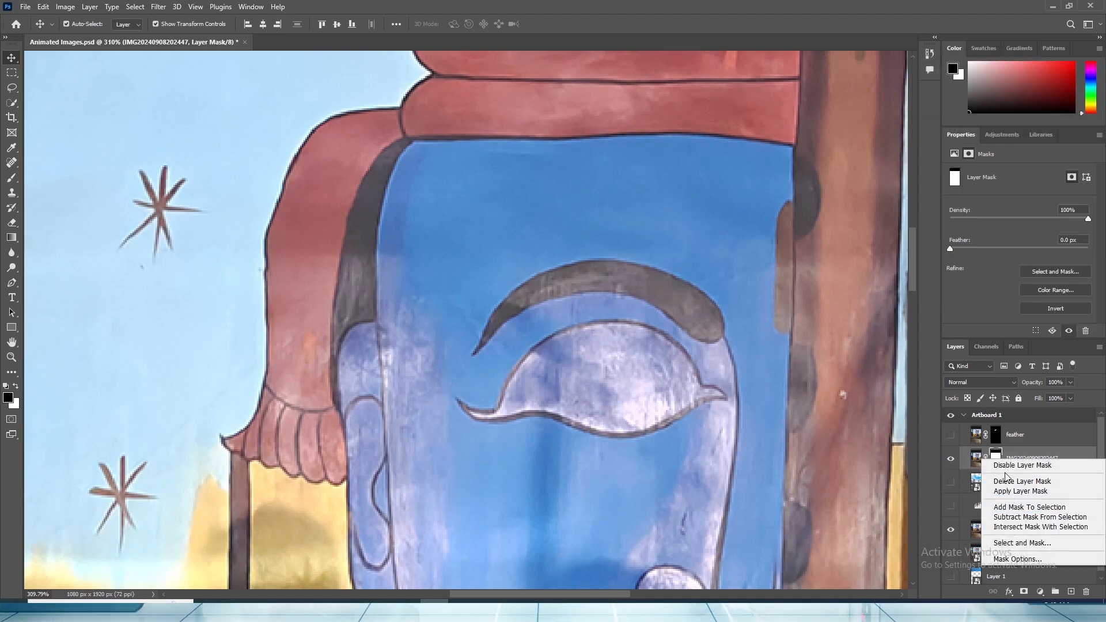
click(1017, 490)
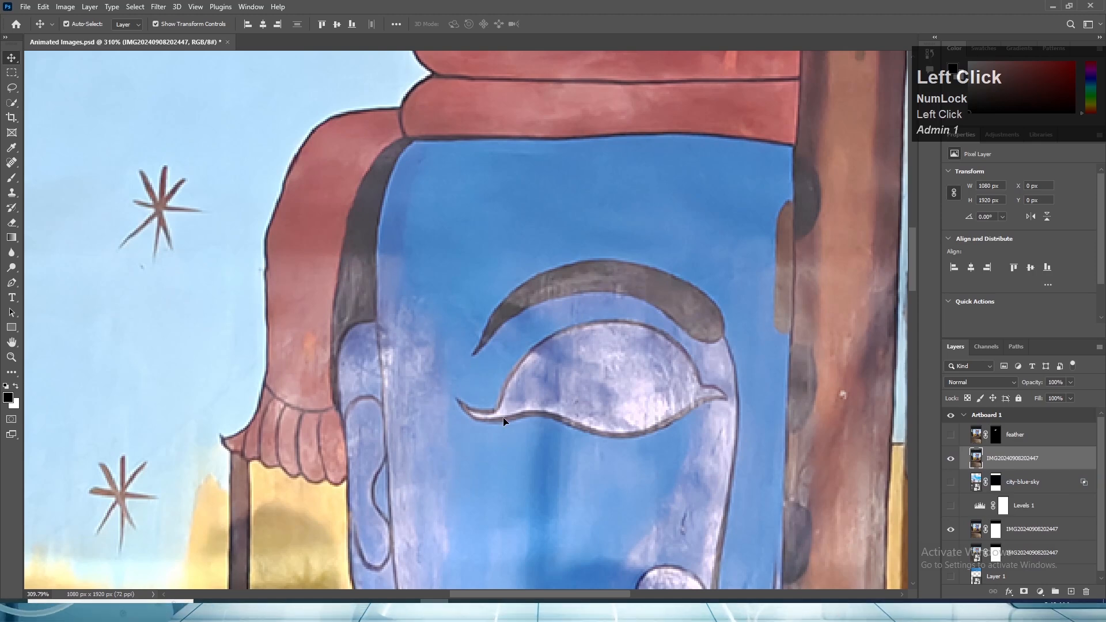
- Select the figure's eye and its lower outline with the Quick Selection tool on the mural copy just below feather
click(12, 164)
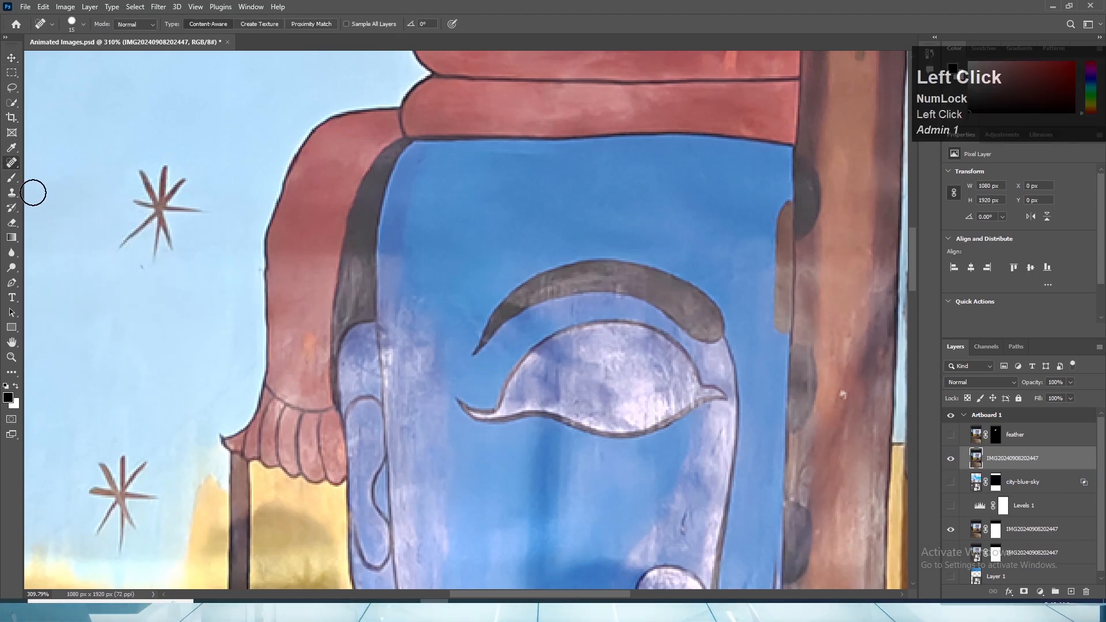
click(12, 102)
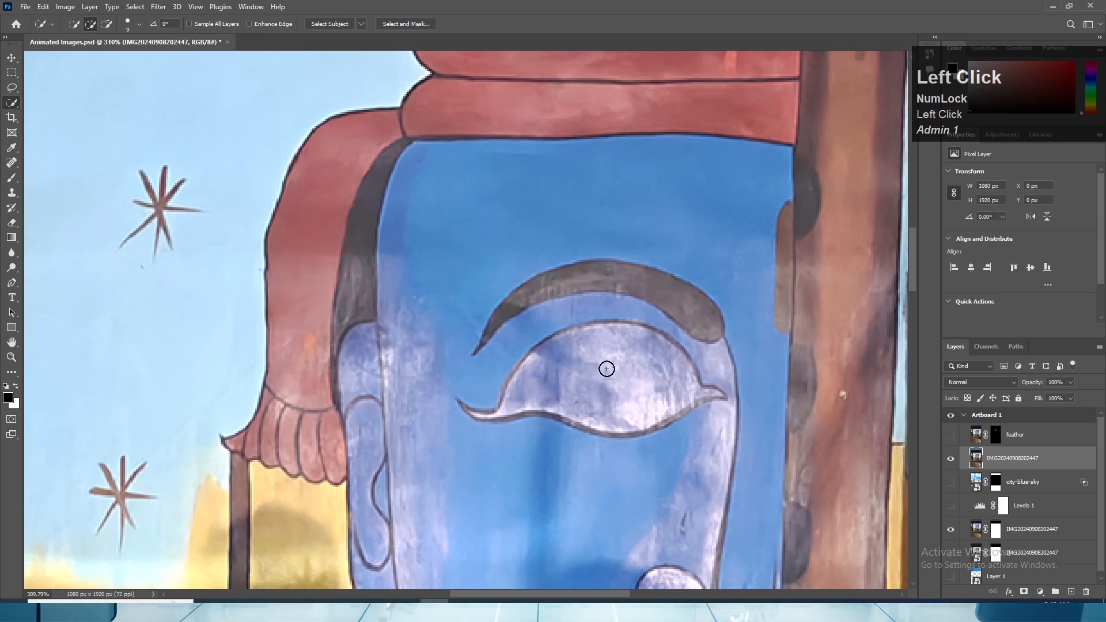
mouse_move(602, 387)
mouse_down()
mouse_move(542, 385)
mouse_move(506, 402)
mouse_up()
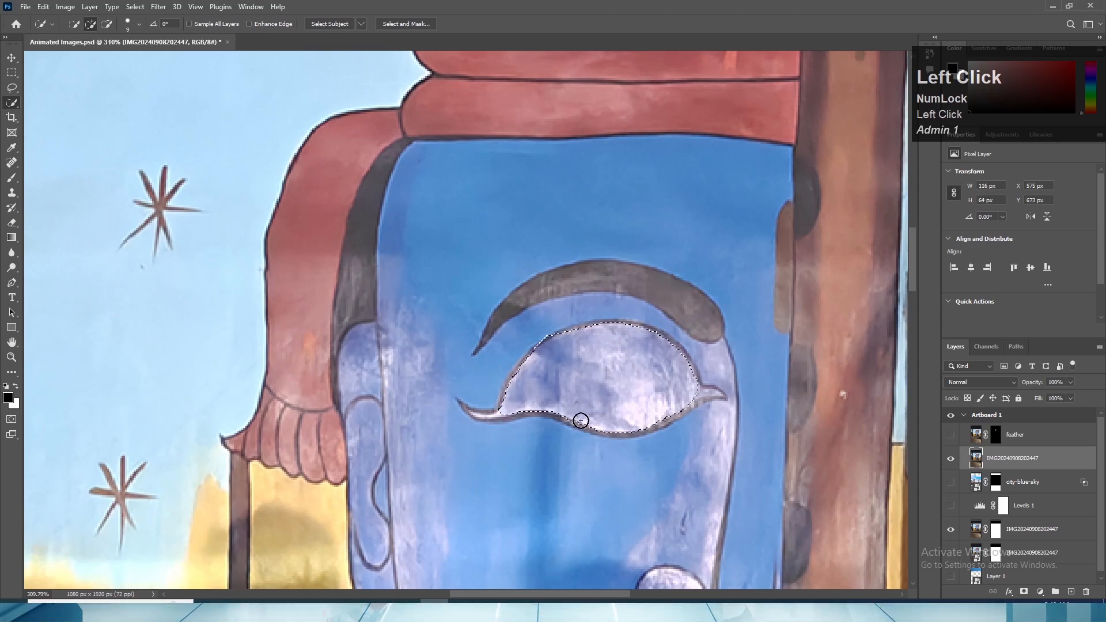
scroll(590, 402, up, 3)
drag(572, 412, 469, 402)
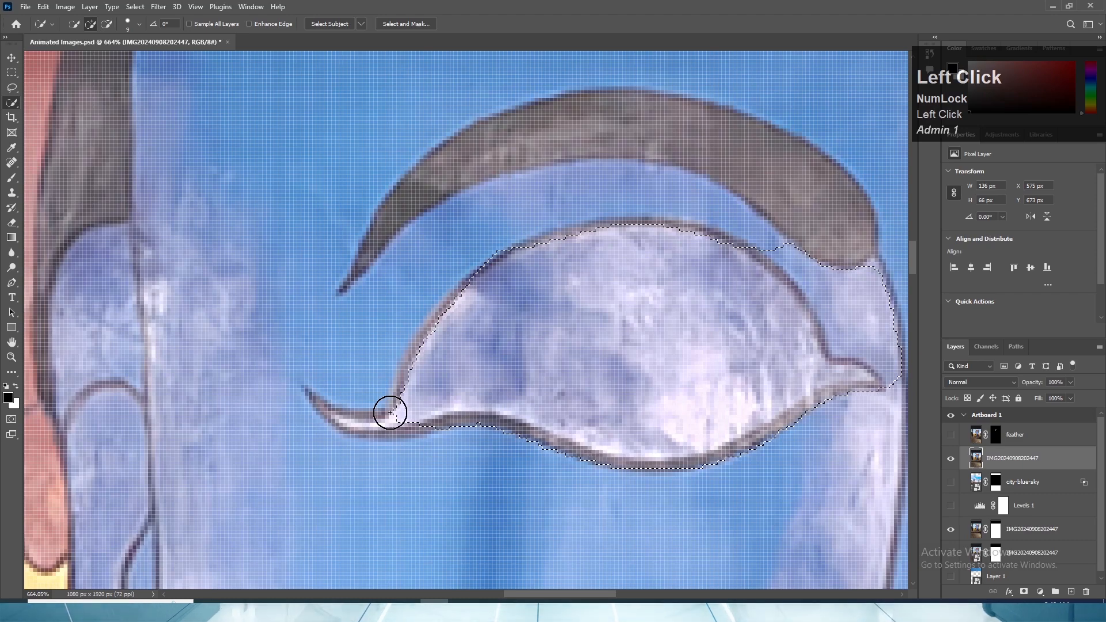
- Add the eye's thin left tail to the selection with a 2 px brush and subtract the spill beneath it
key(bracketleft)
key(bracketleft)
click(337, 413)
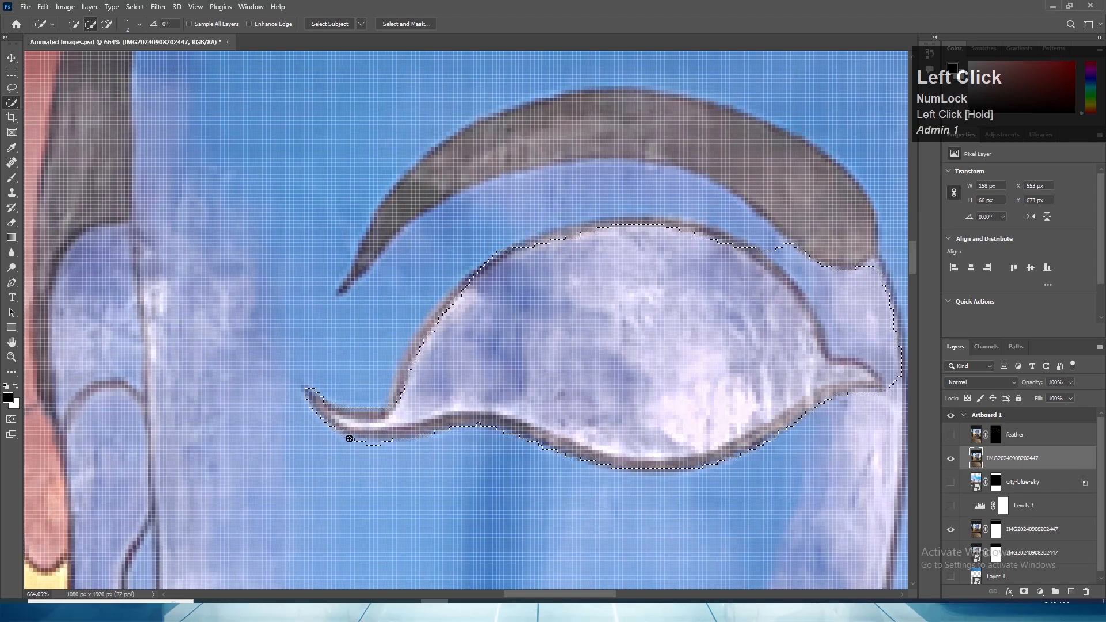
mouse_move(349, 439)
mouse_down()
mouse_move(398, 444)
mouse_move(354, 413)
mouse_up()
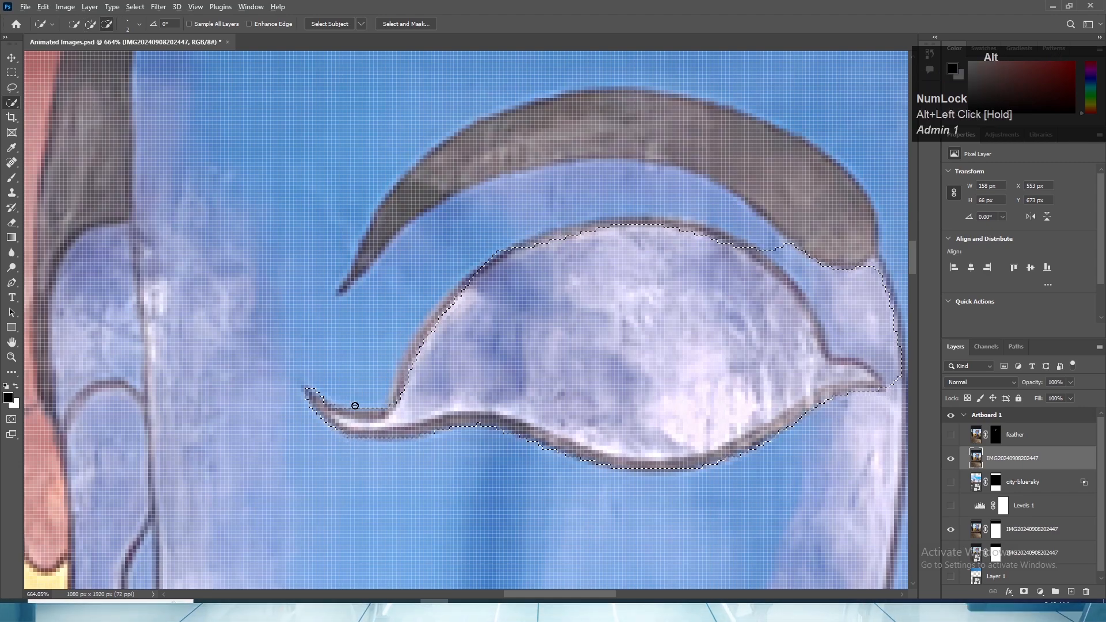
- Extend the selection over the dark outline along the eye's upper-left curve and top edge
scroll(374, 378, up, 2)
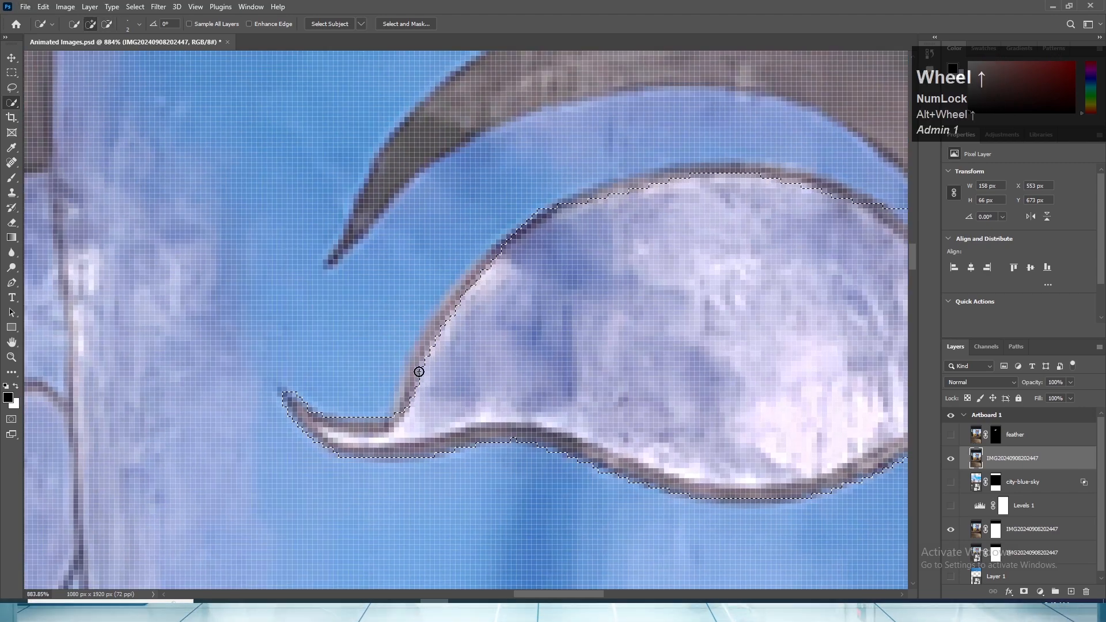
click(415, 373)
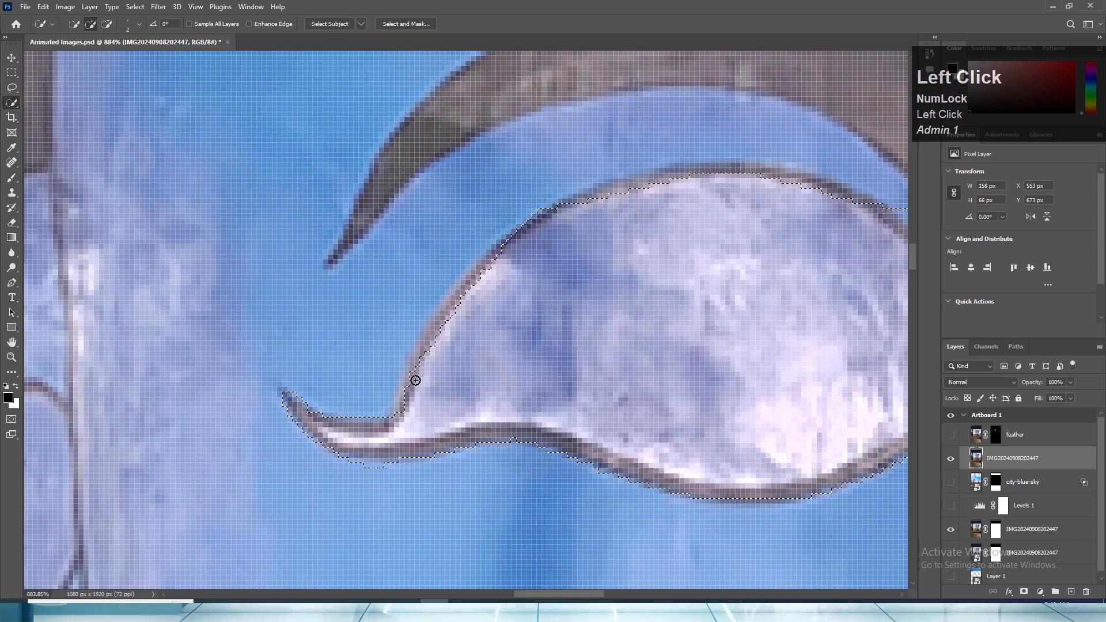
drag(414, 380, 404, 407)
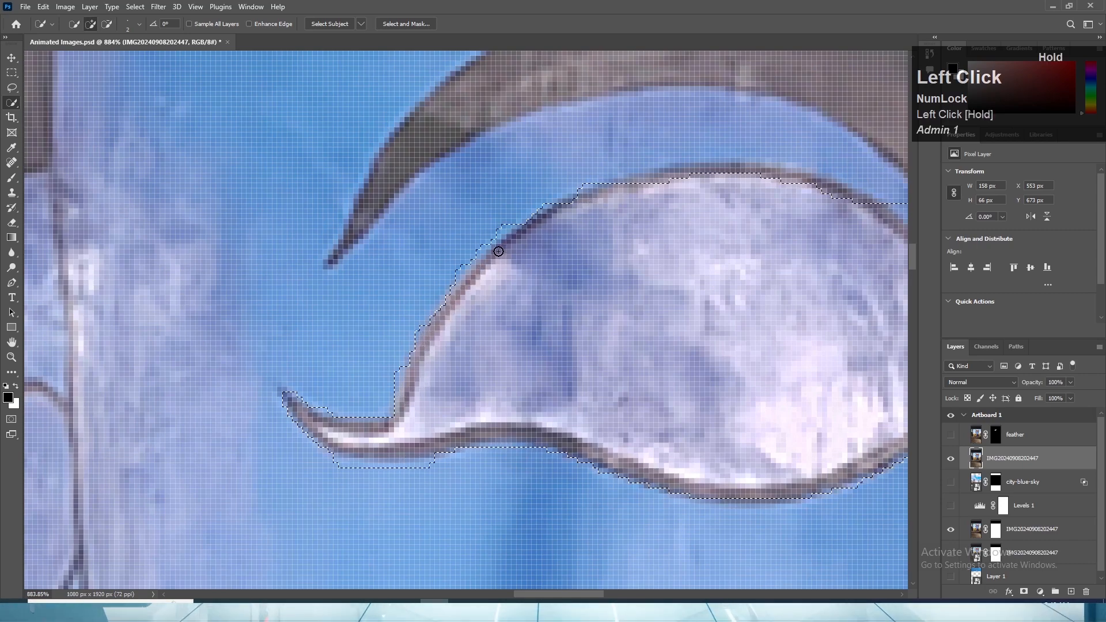
scroll(594, 219, down, 2)
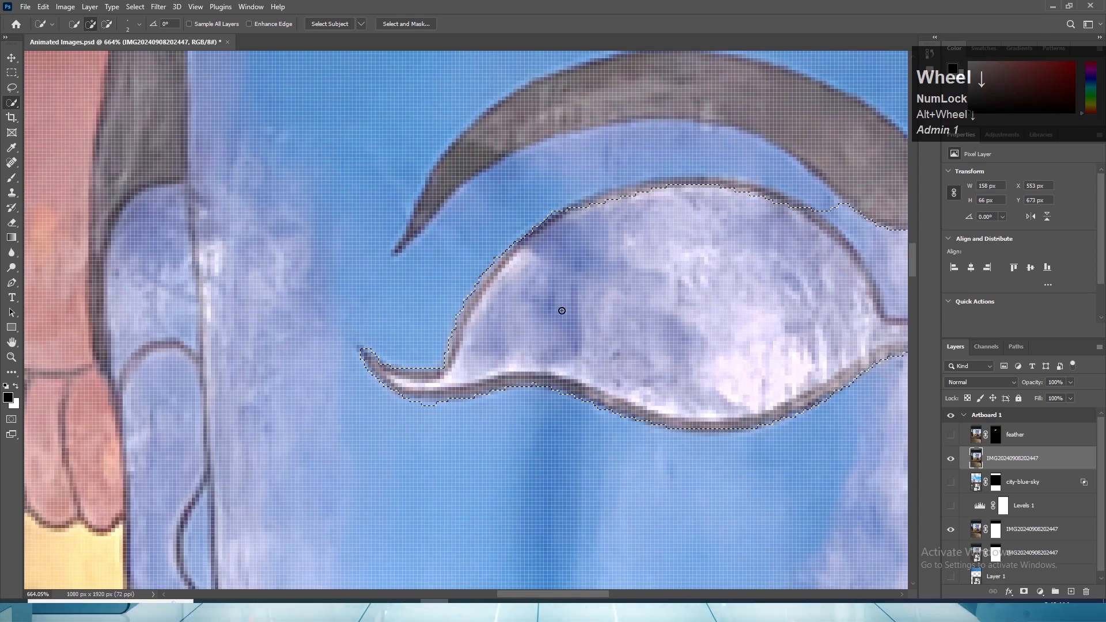
key(space)
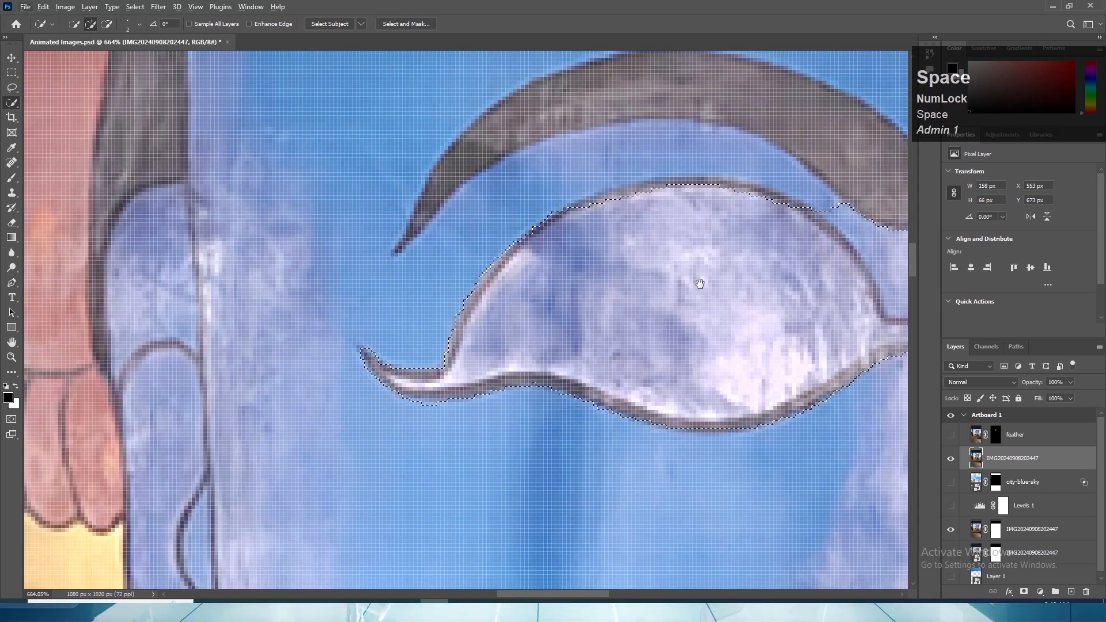
drag(700, 283, 581, 328)
drag(454, 260, 462, 252)
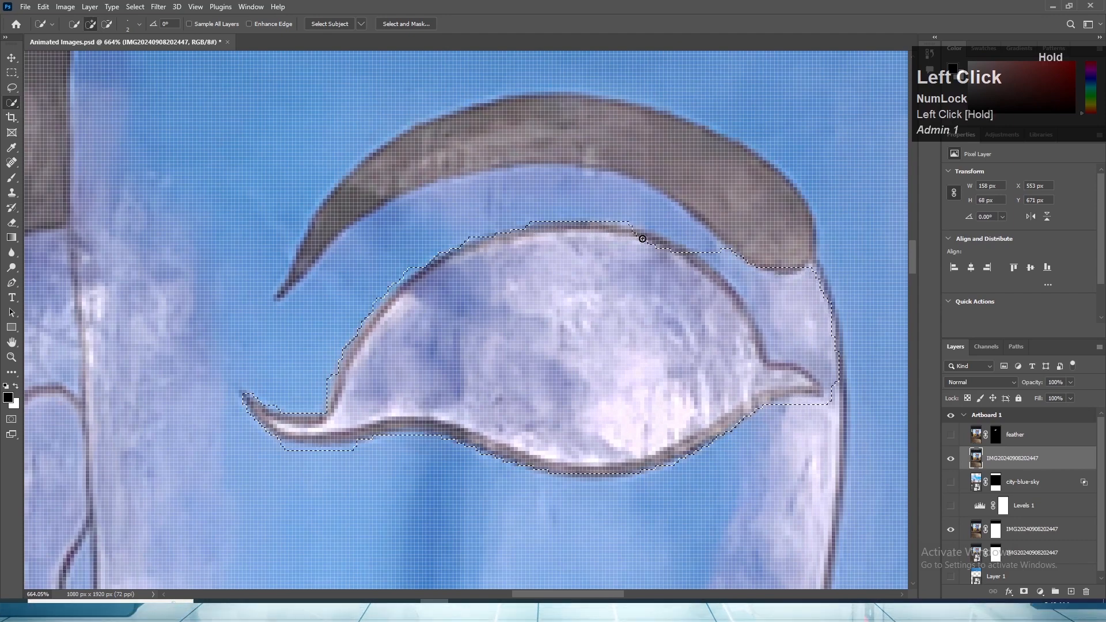
- Subtract the skin patch between the eye and eyebrow from the selection, and tidy the edges at both eye corners
key(alt)
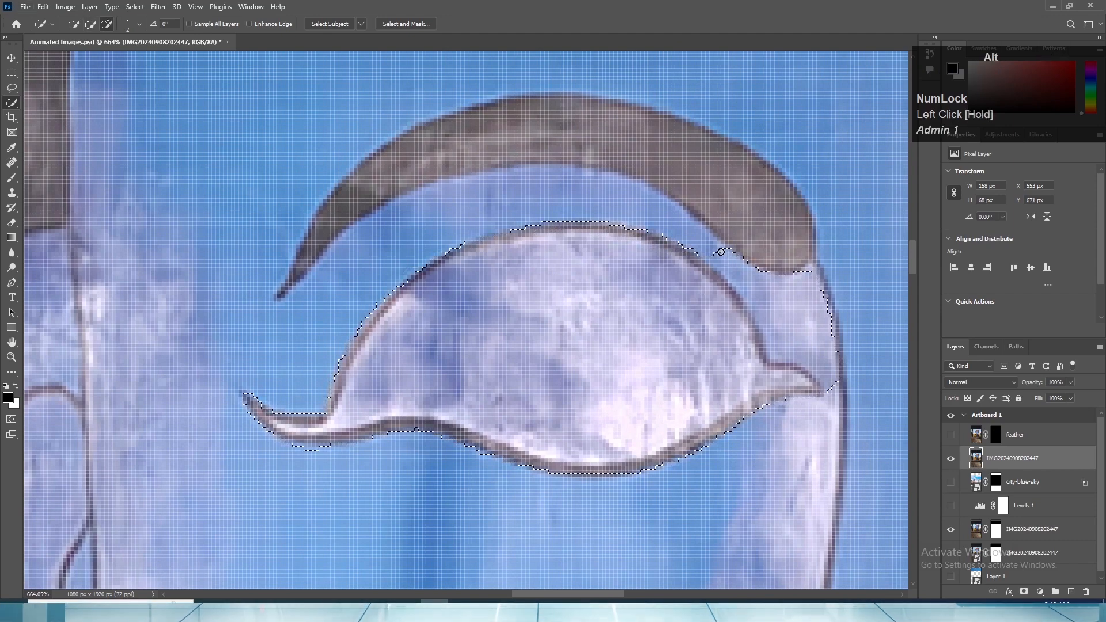
drag(720, 252, 774, 303)
alt+click(714, 256)
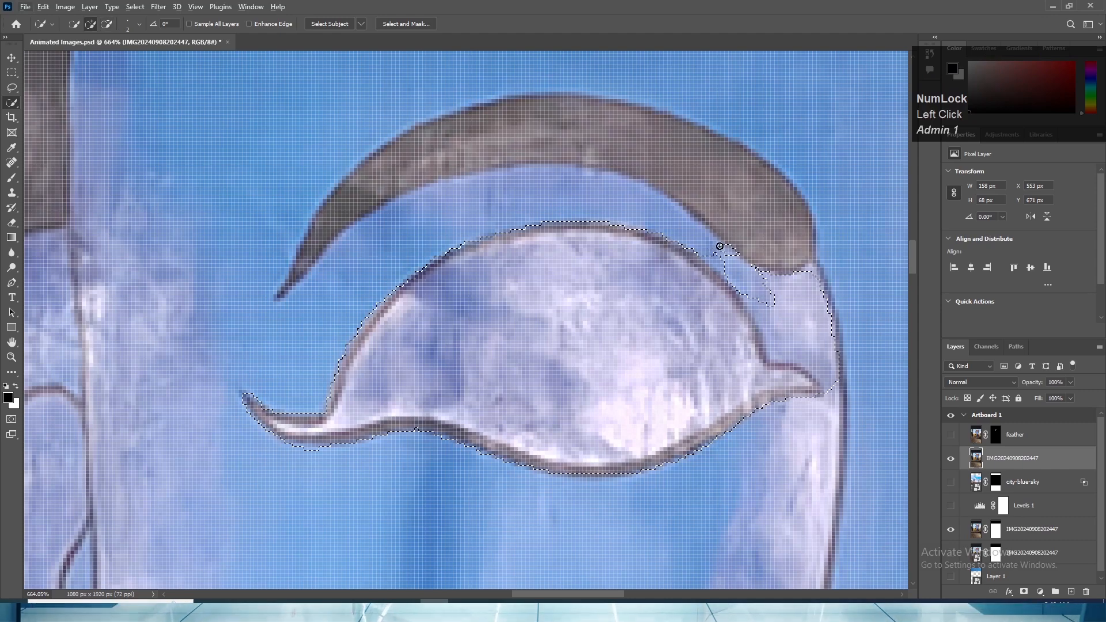
click(721, 250)
alt+click(722, 247)
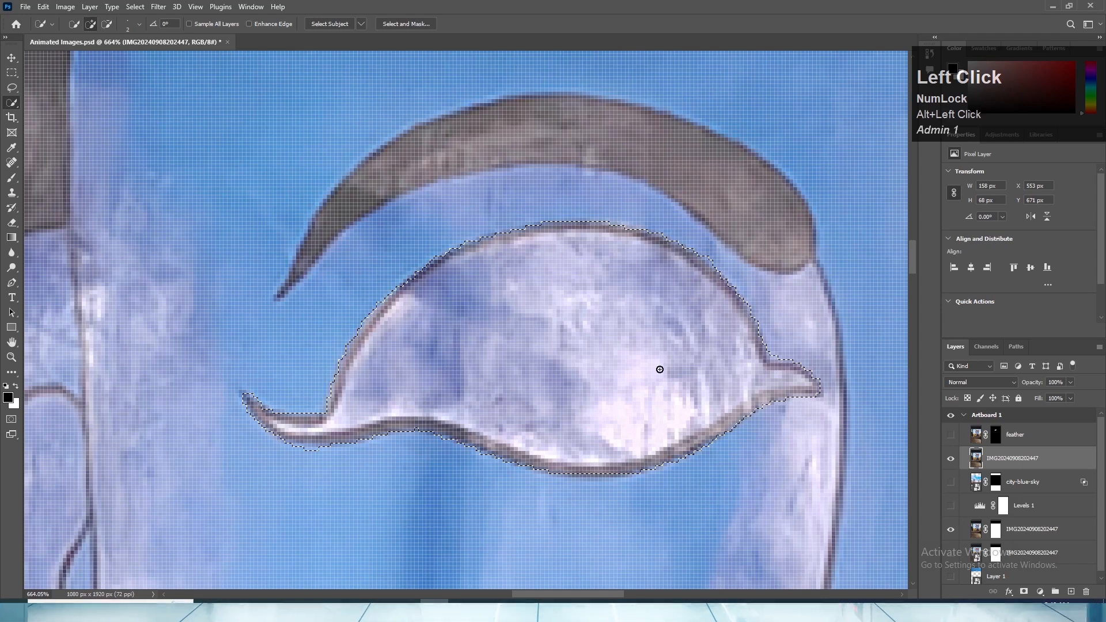
click(815, 400)
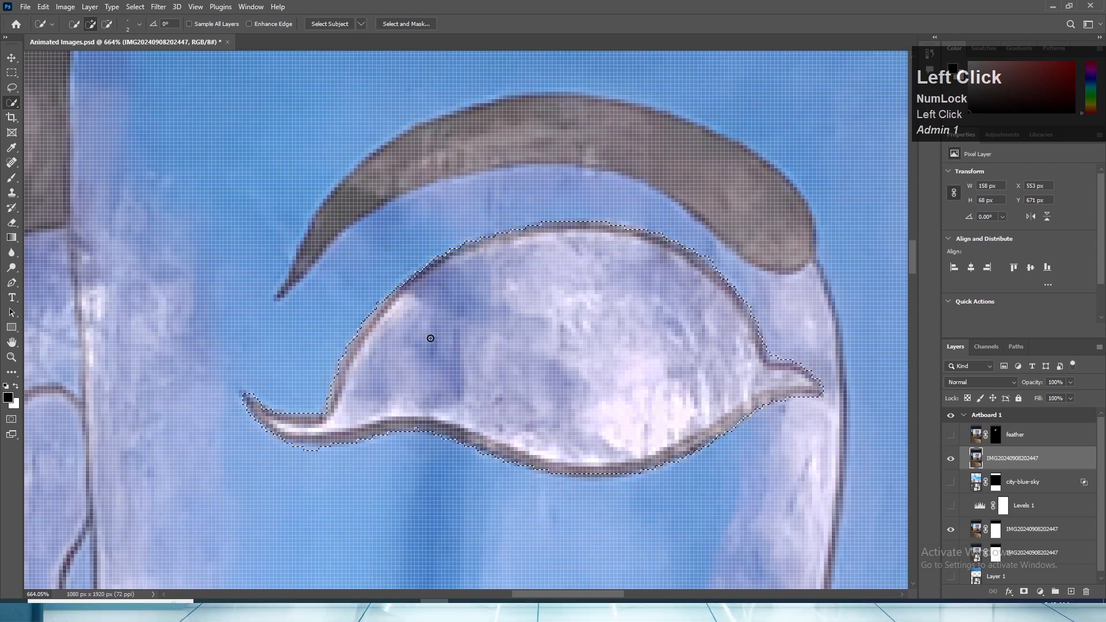
alt+click(319, 454)
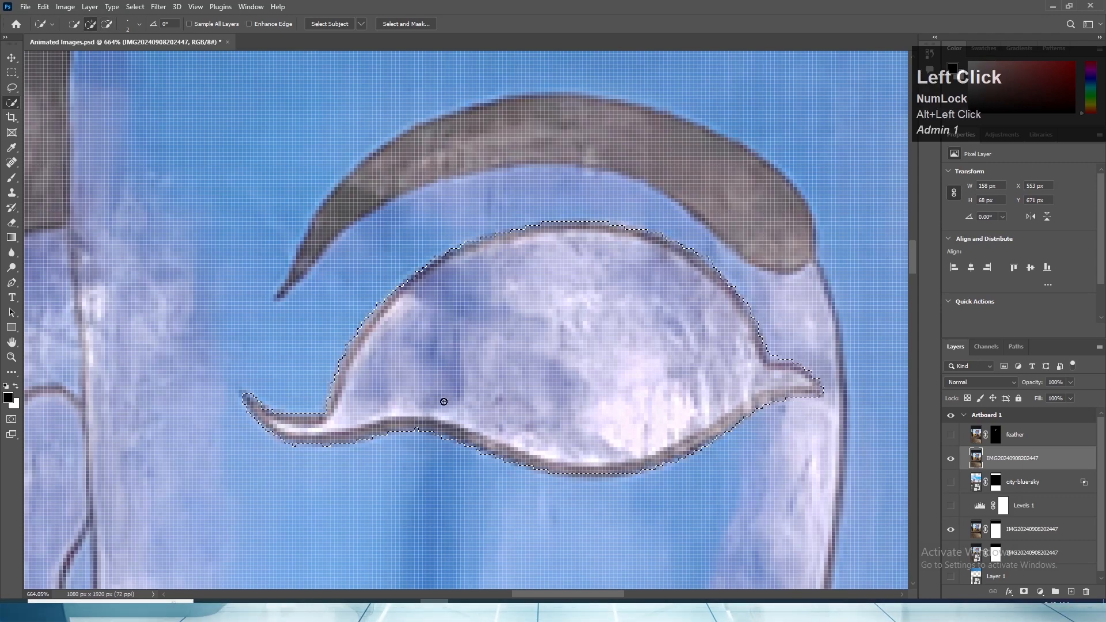
- Open the eye selection in Select and Mask
scroll(443, 402, down, 6)
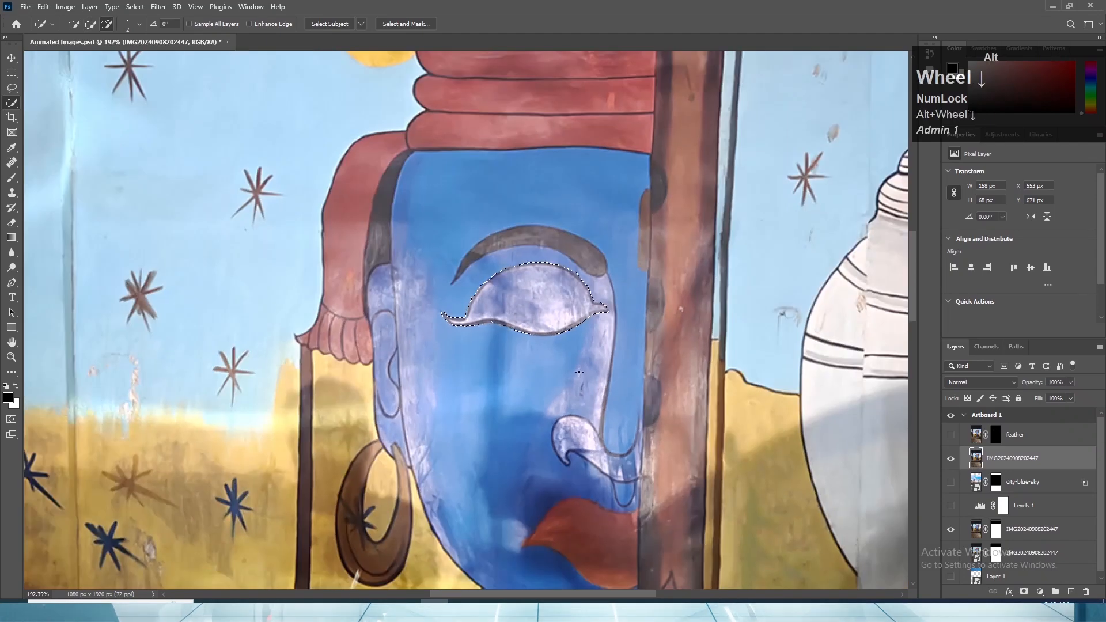
scroll(579, 372, down, 3)
scroll(579, 366, up, 3)
key(space)
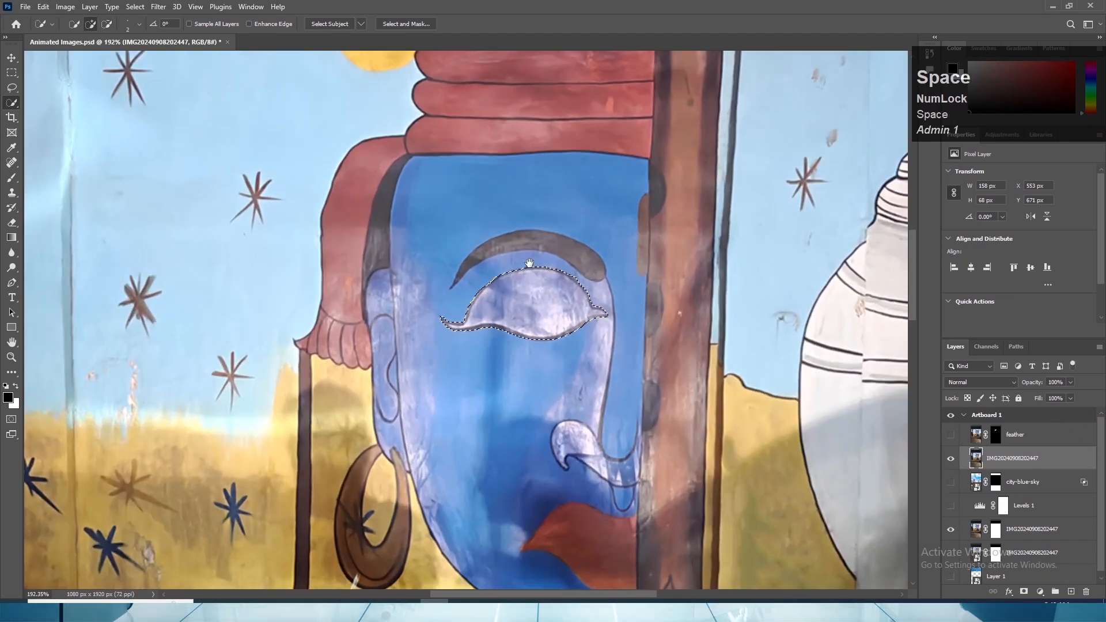
drag(529, 263, 561, 315)
scroll(582, 237, up, 3)
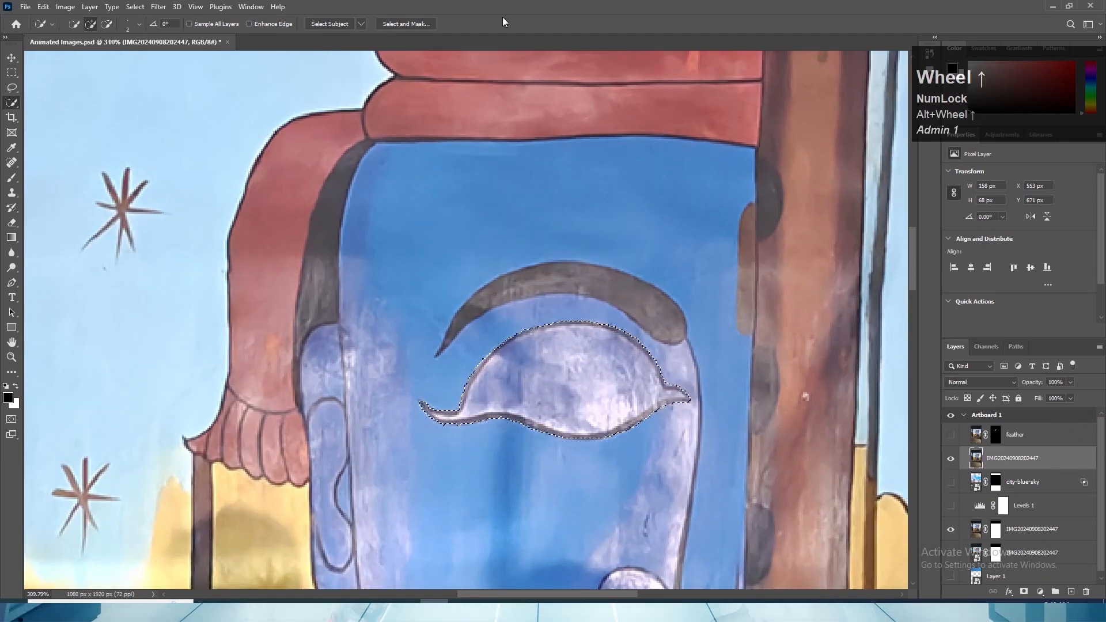
click(396, 23)
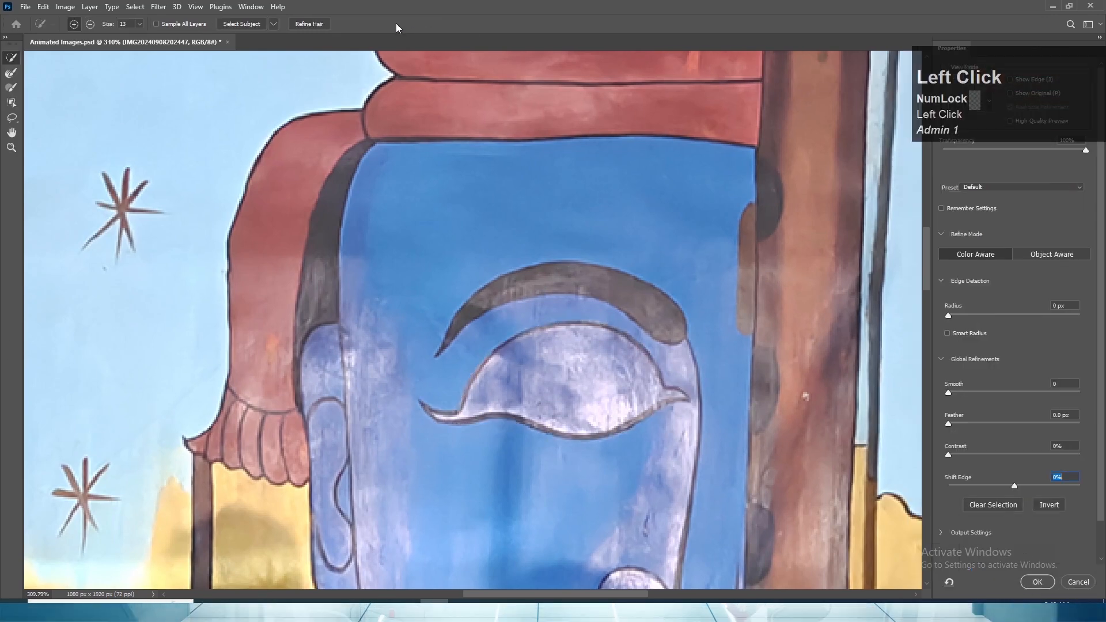
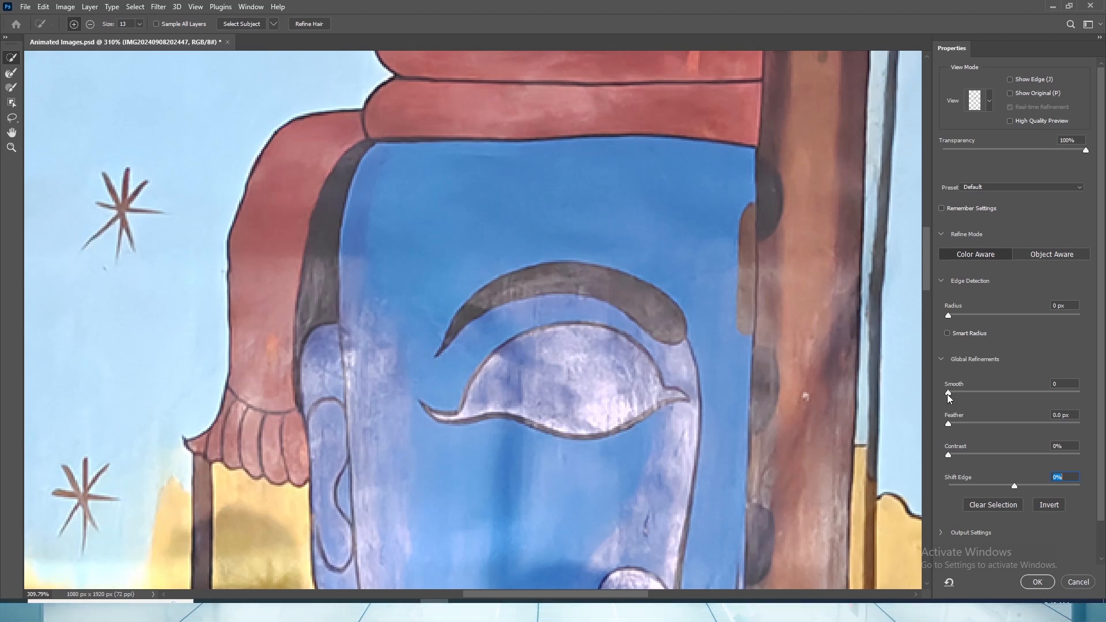
drag(948, 394, 947, 392)
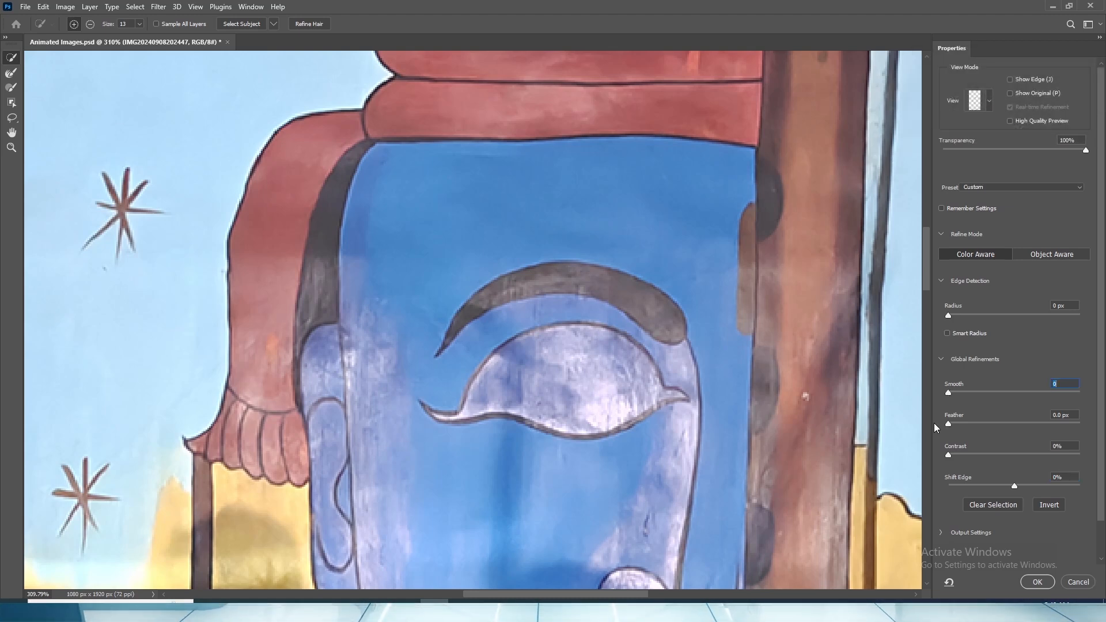
drag(947, 423, 945, 427)
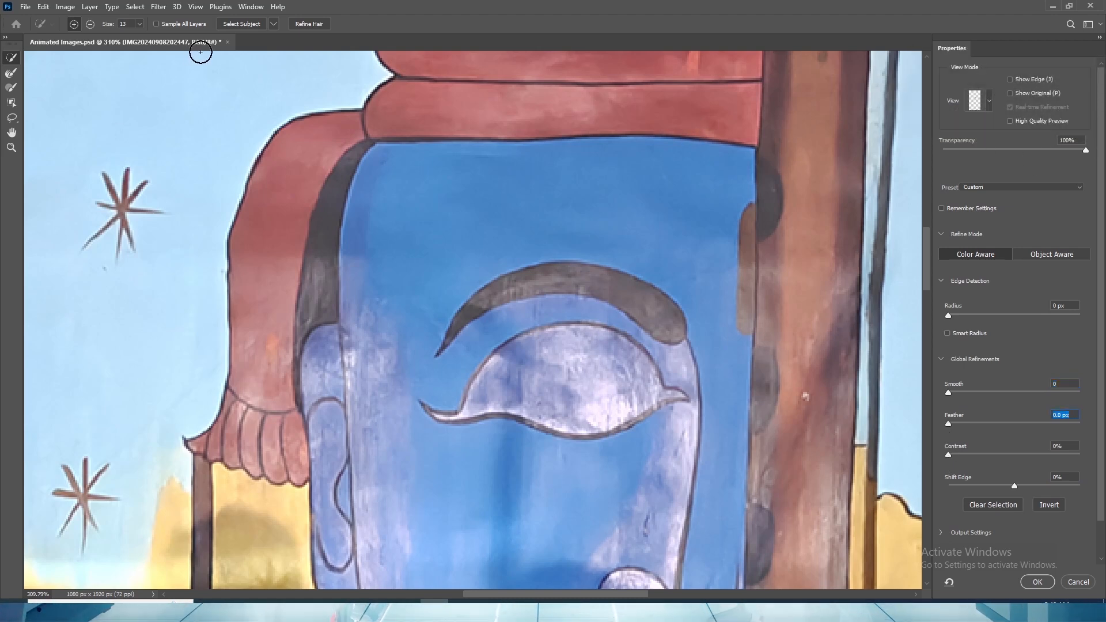
click(1077, 582)
scroll(501, 519, down, 3)
scroll(501, 518, up, 3)
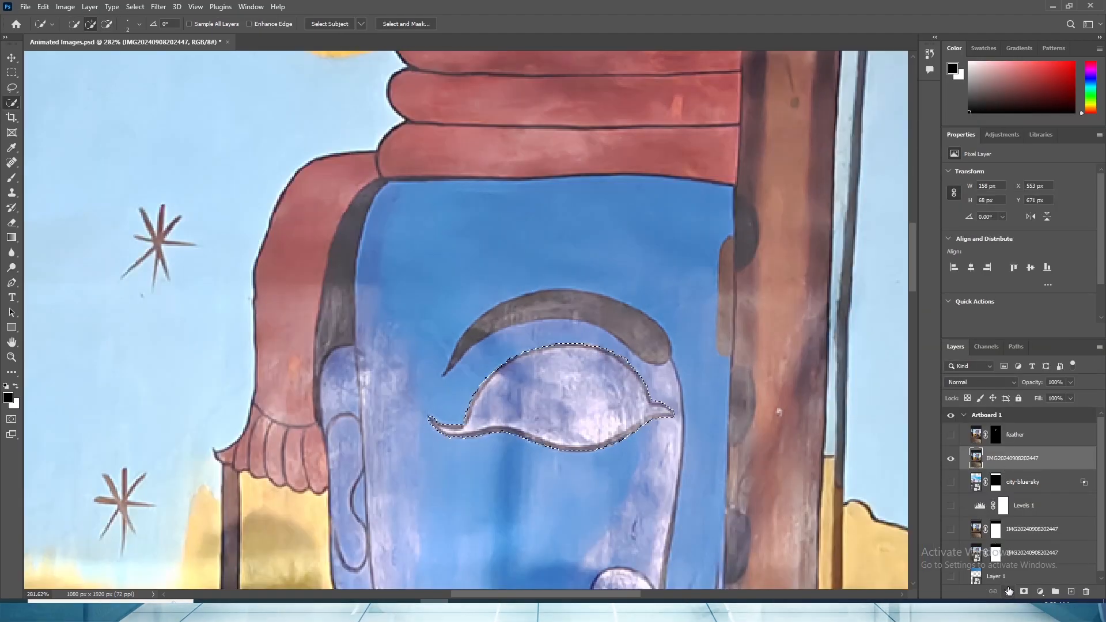
- Refine the eye selection in Select and Mask with Smooth 8, Feather 1.7 px, Contrast 76% and Shift Edge +2%
click(406, 23)
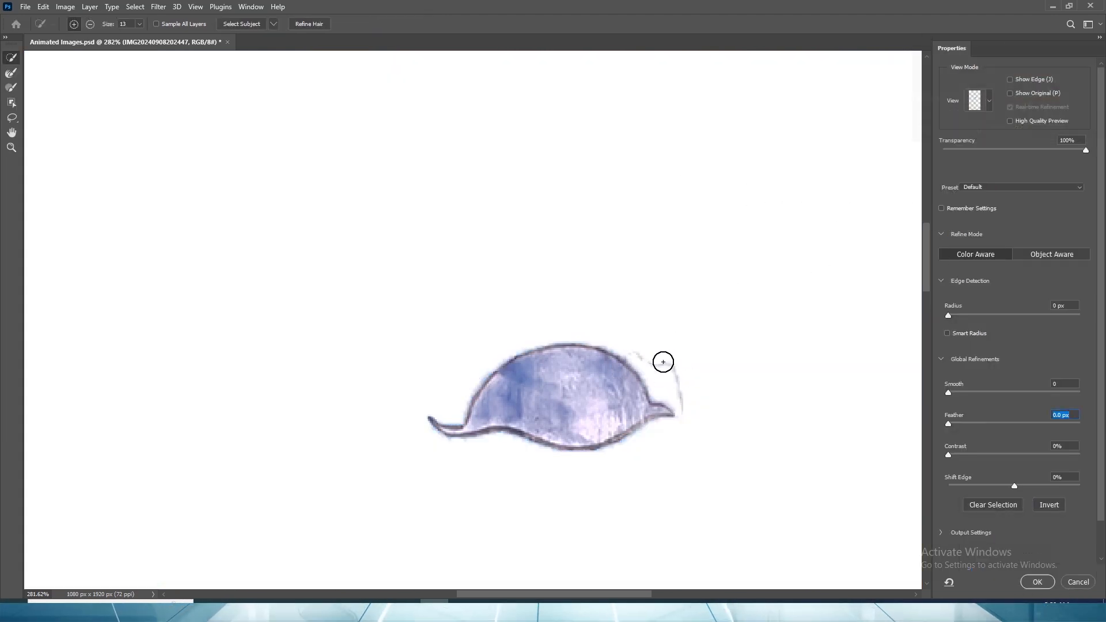
drag(949, 316, 948, 313)
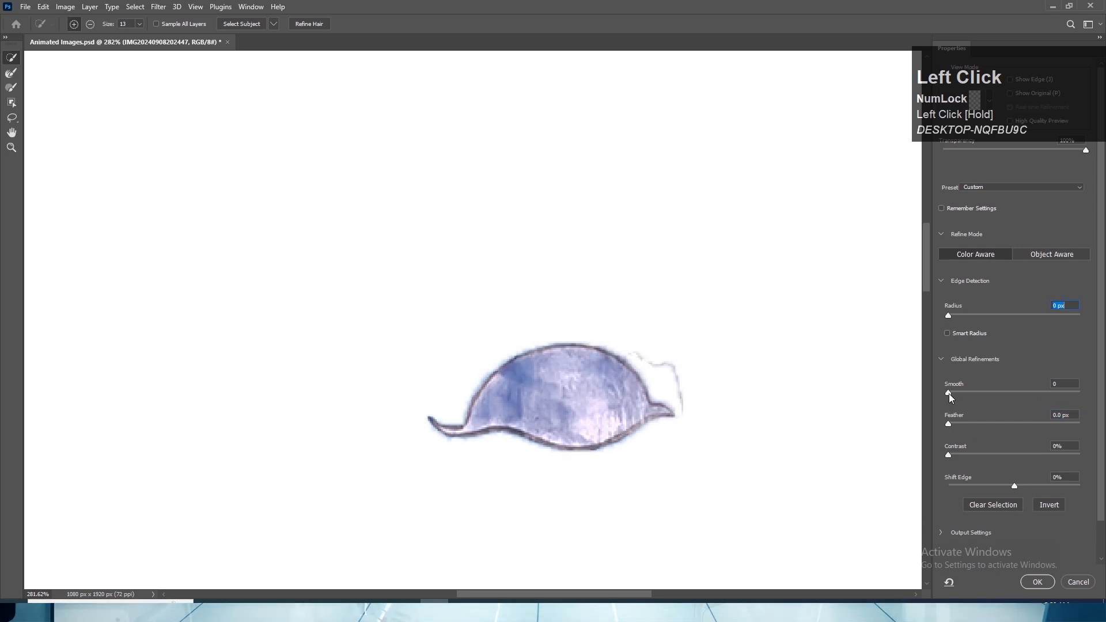
drag(948, 392, 1048, 451)
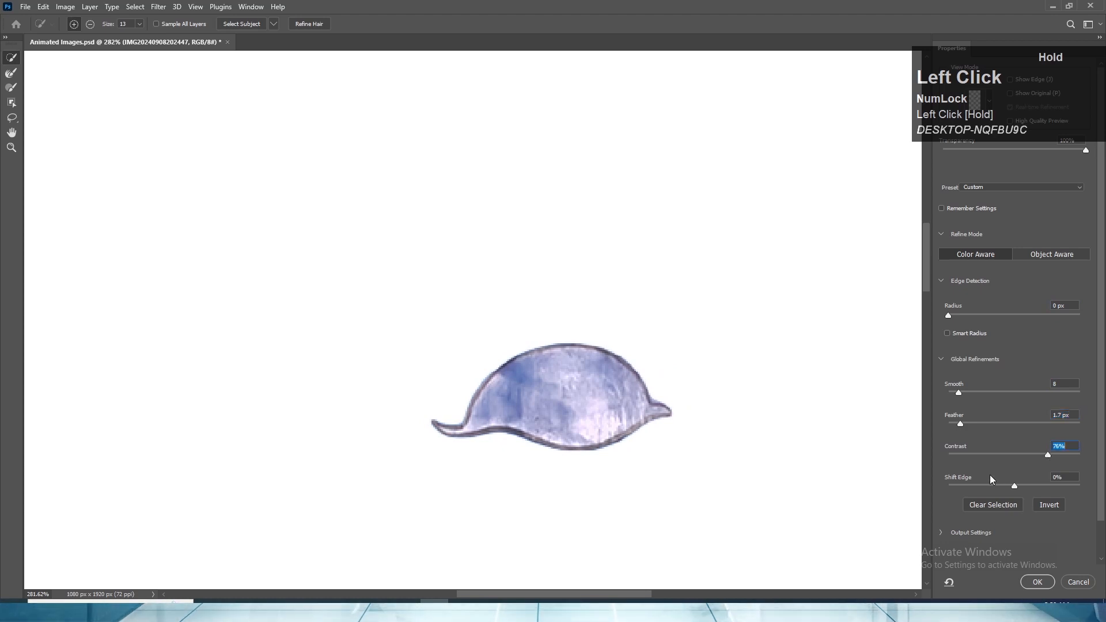
mouse_move(1014, 485)
mouse_down()
mouse_move(1028, 485)
mouse_move(1014, 477)
mouse_up()
click(1036, 581)
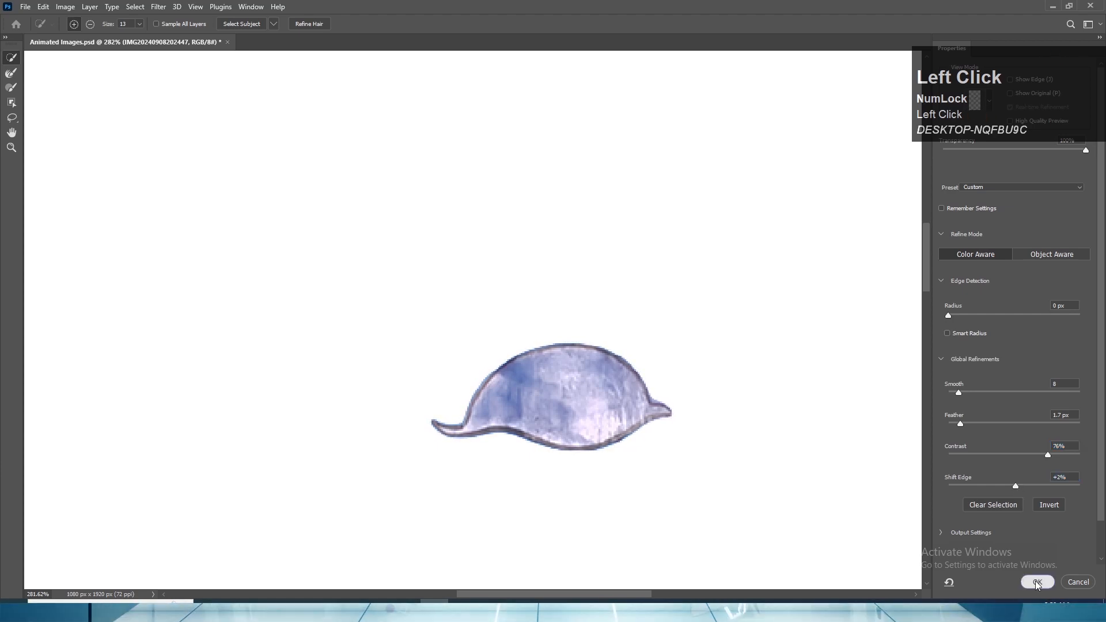
- Add a layer mask from the eye selection to the active photo layer and save the document
alt+scroll(625, 276, down, 4)
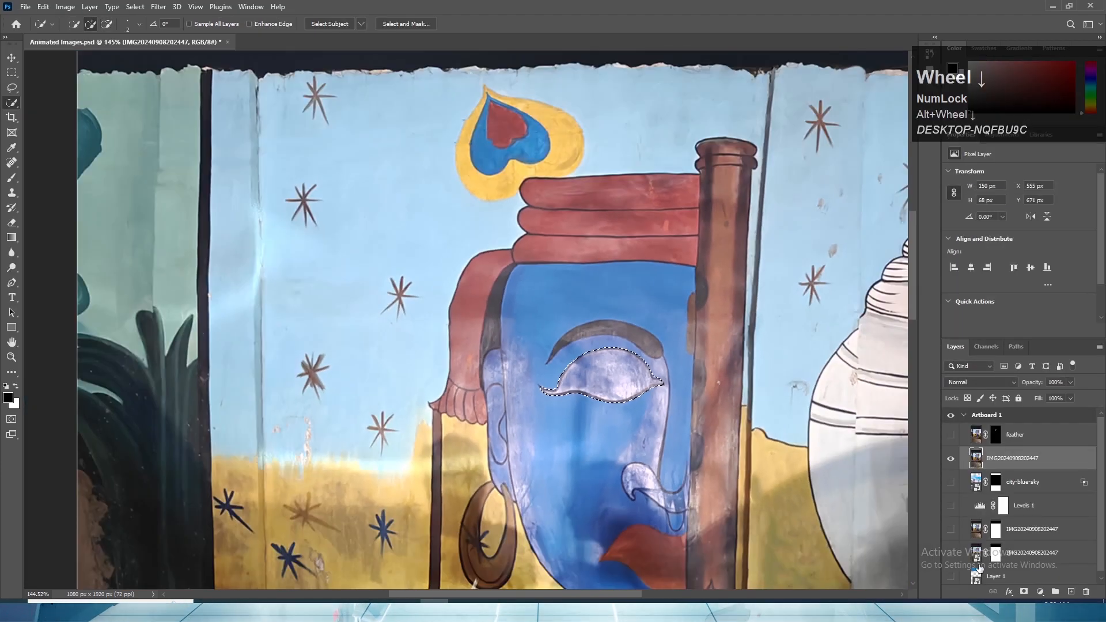
click(1023, 591)
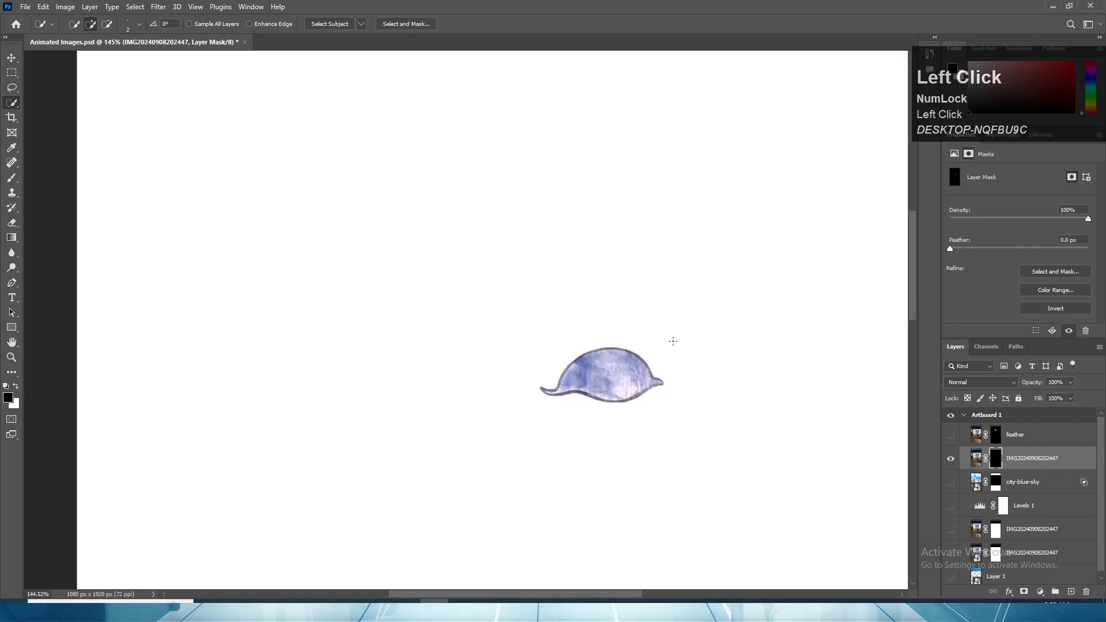
alt+scroll(673, 341, up, 2)
click(11, 58)
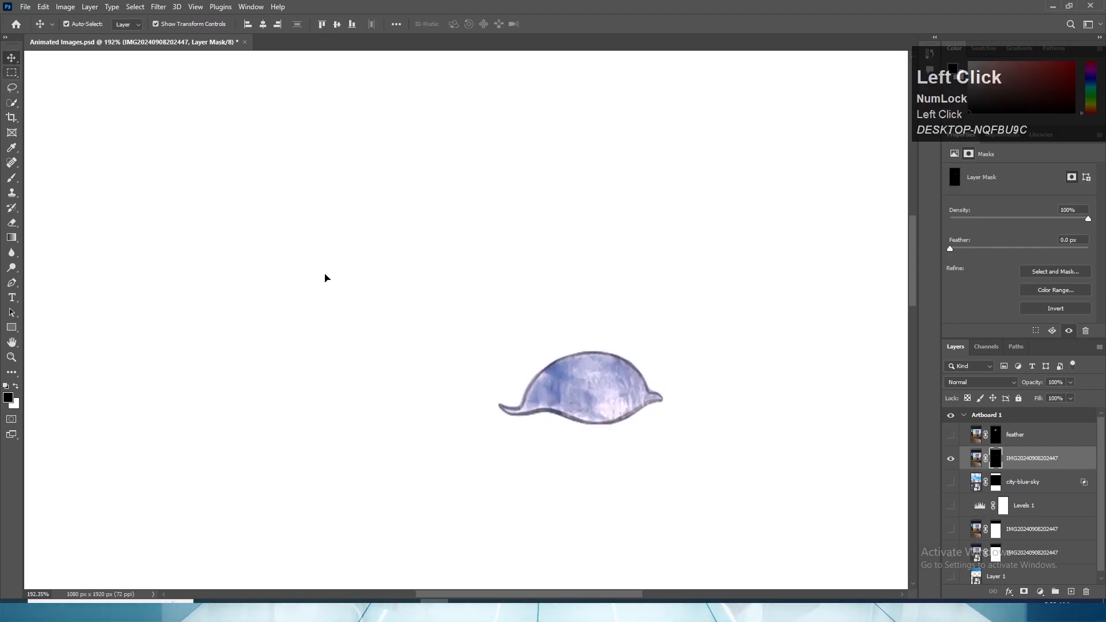
key(ctrl+s)
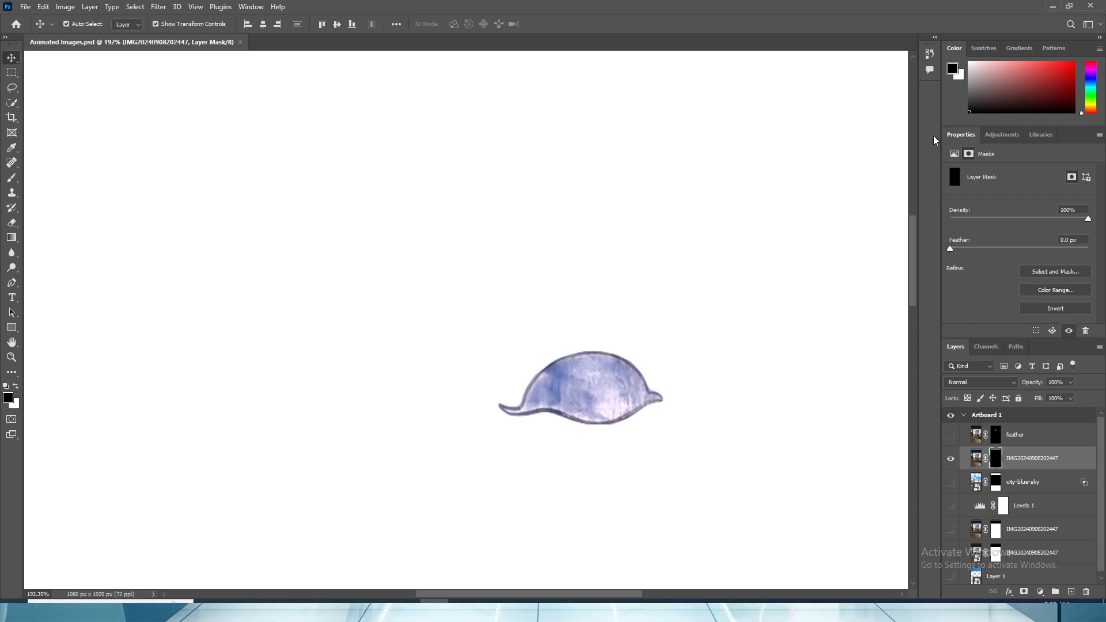
key(ctrl+s)
drag(958, 117, 960, 278)
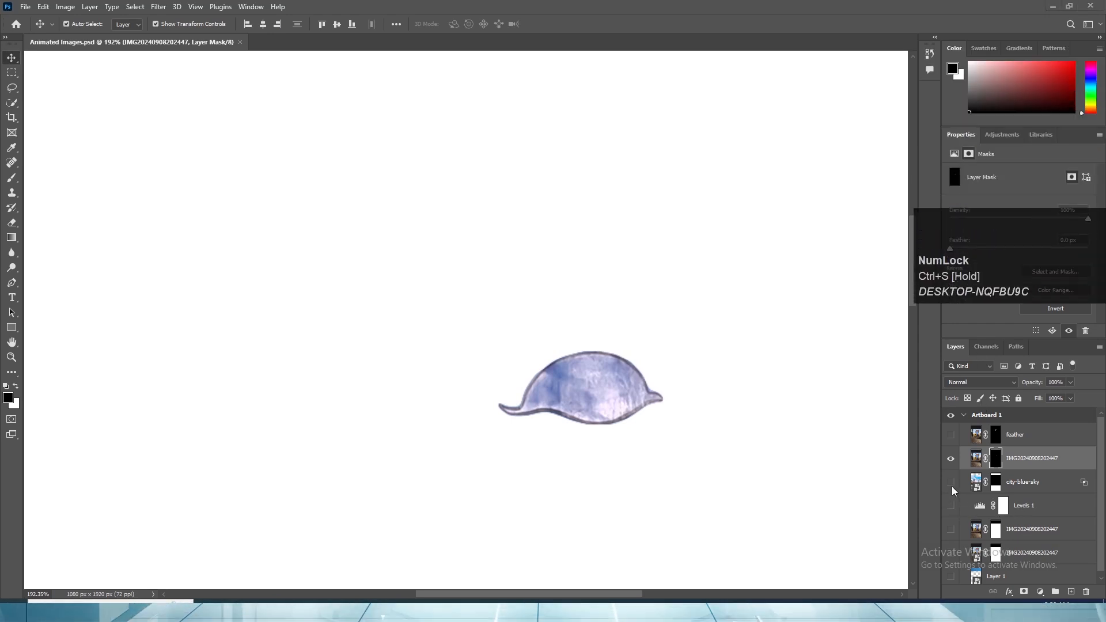
- Show the masked mural photo layer beneath the eye, try shifting the eye layer sideways, and undo the shift
click(951, 532)
alt+scroll(597, 346, down, 1)
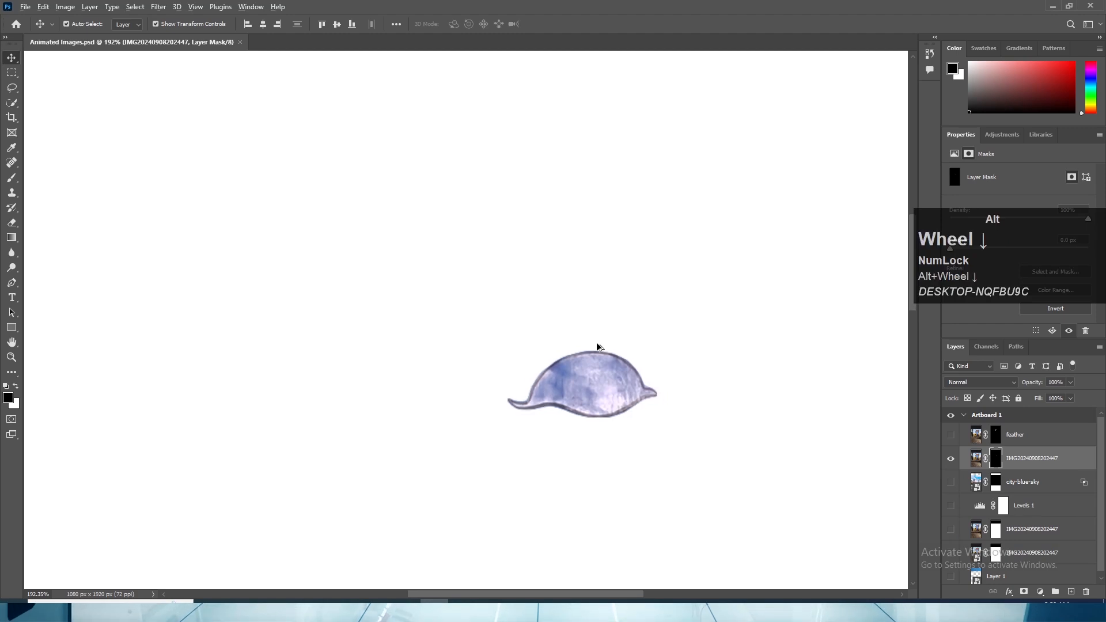
alt+scroll(597, 346, down, 2)
click(950, 529)
alt+scroll(597, 333, down, 2)
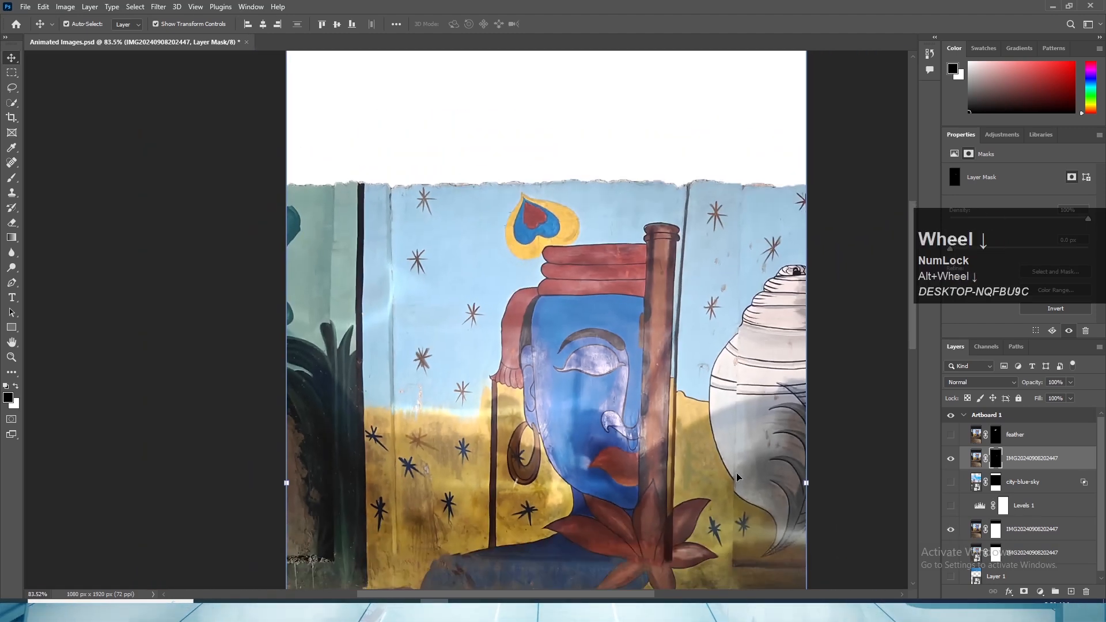
drag(600, 368, 570, 367)
key(ctrl+z)
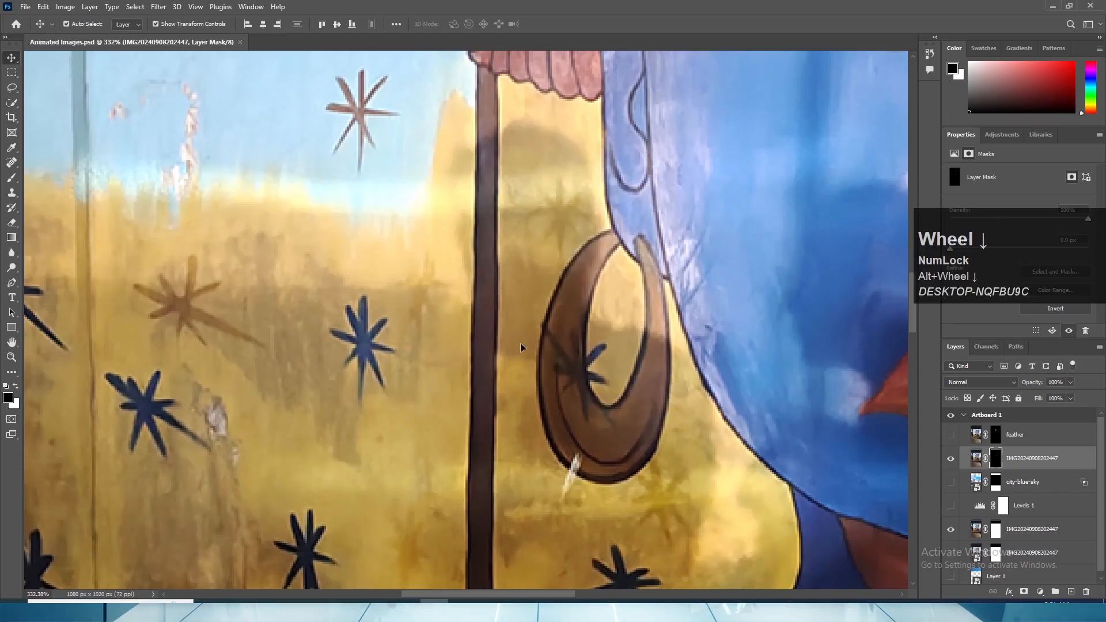
- Heal the white scratch at the earring's lower edge on the mural photo layer with the Spot Healing Brush, reducing the brush size
click(1046, 530)
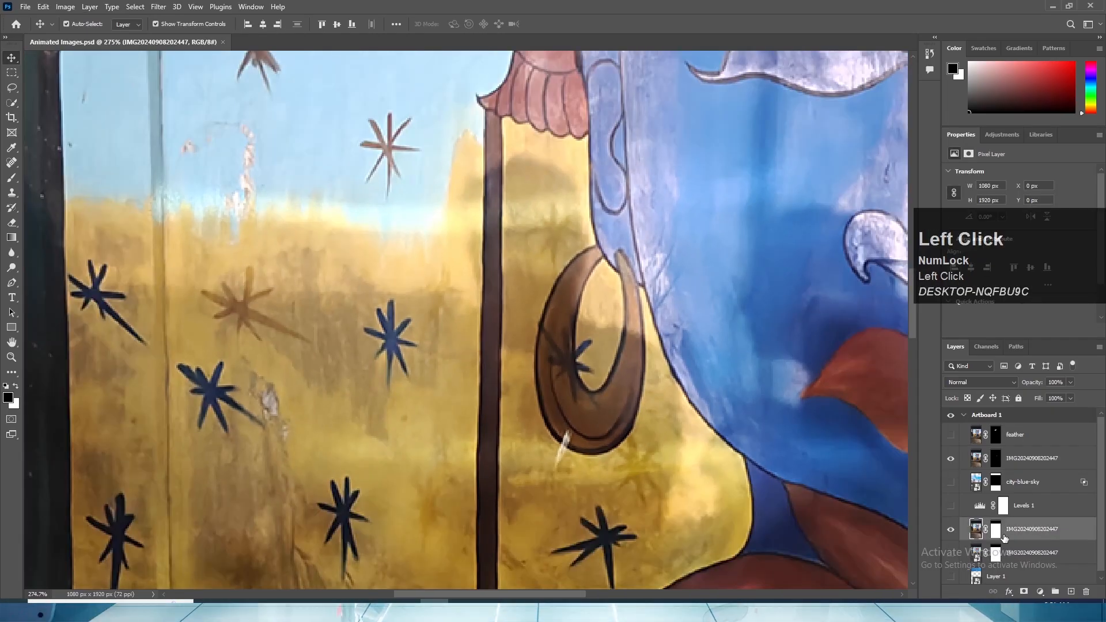
click(11, 163)
scroll(534, 408, up, 3)
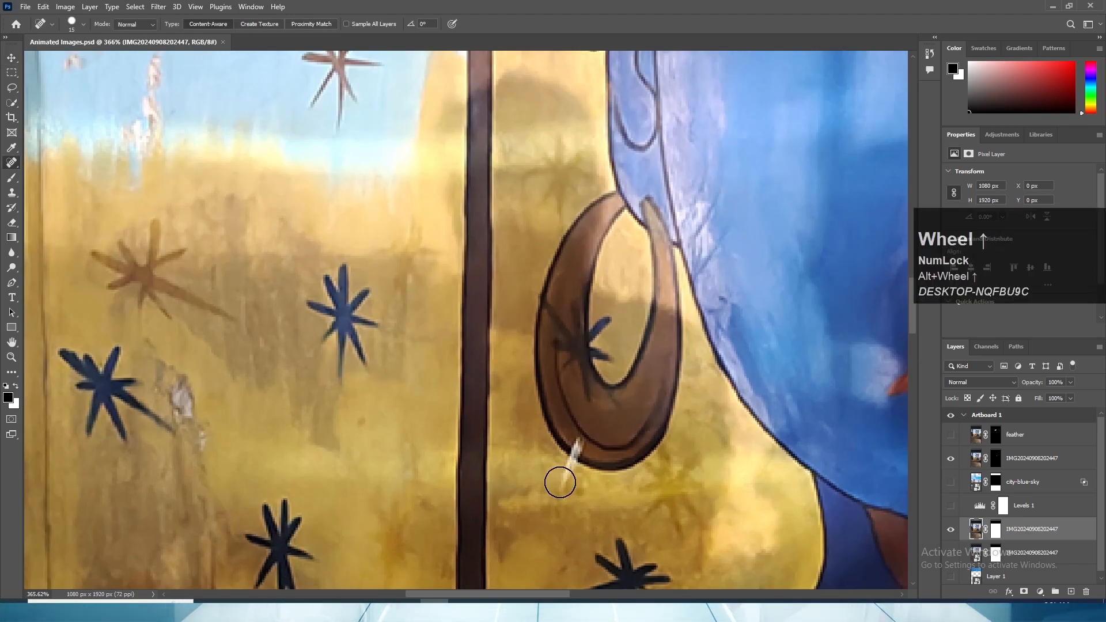
drag(559, 481, 563, 468)
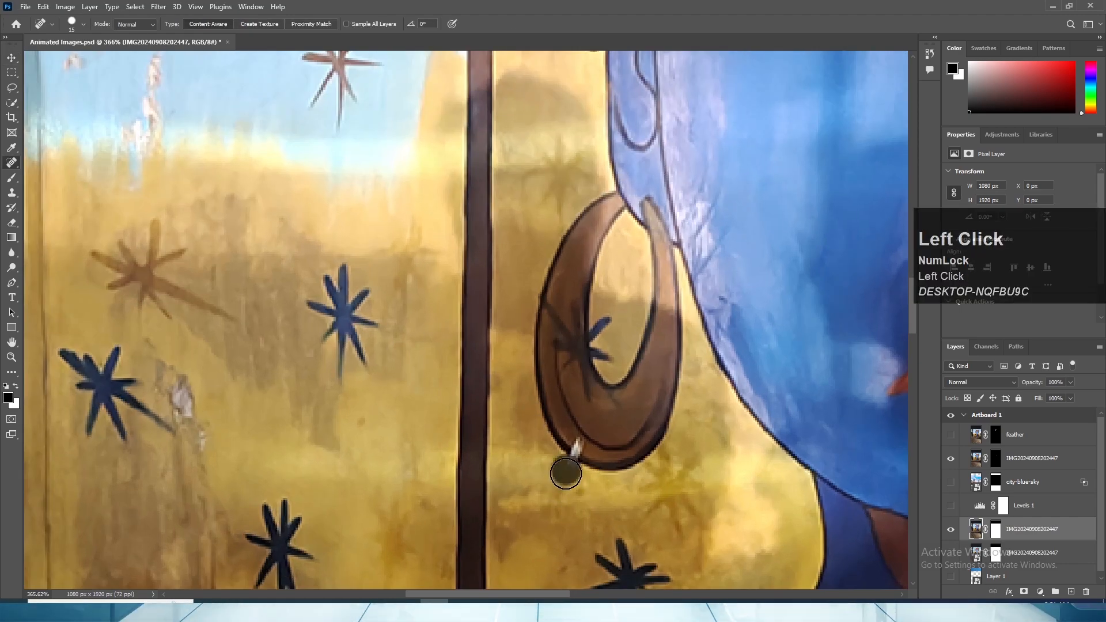
key(bracketleft)
click(576, 446)
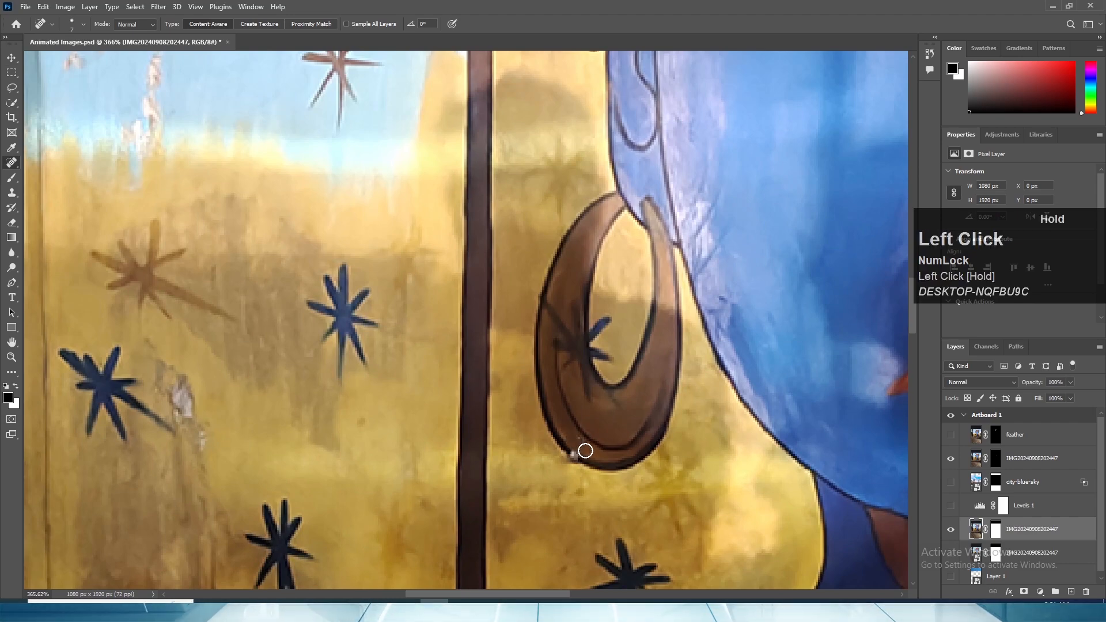
scroll(563, 451, up, 5)
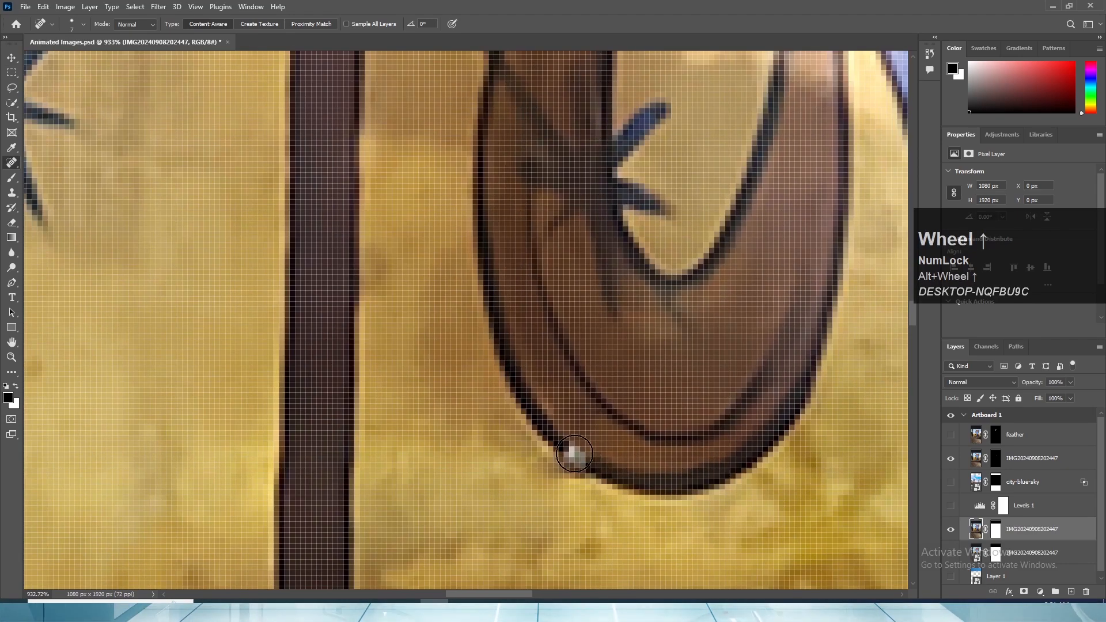
click(576, 454)
- Heal away the dark star overlapping the earring's inner opening and brown left side
scroll(657, 481, down, 2)
key(space)
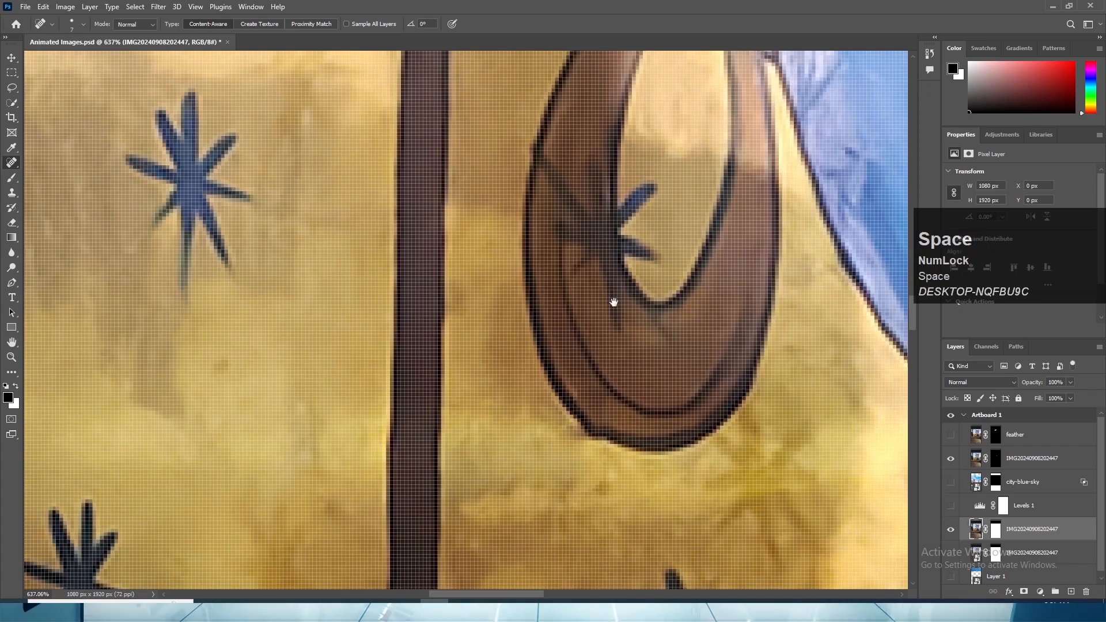
drag(612, 302, 633, 414)
mouse_move(660, 308)
mouse_down()
mouse_move(647, 350)
mouse_move(668, 338)
mouse_move(669, 312)
mouse_move(652, 354)
mouse_move(644, 342)
mouse_move(669, 384)
mouse_up()
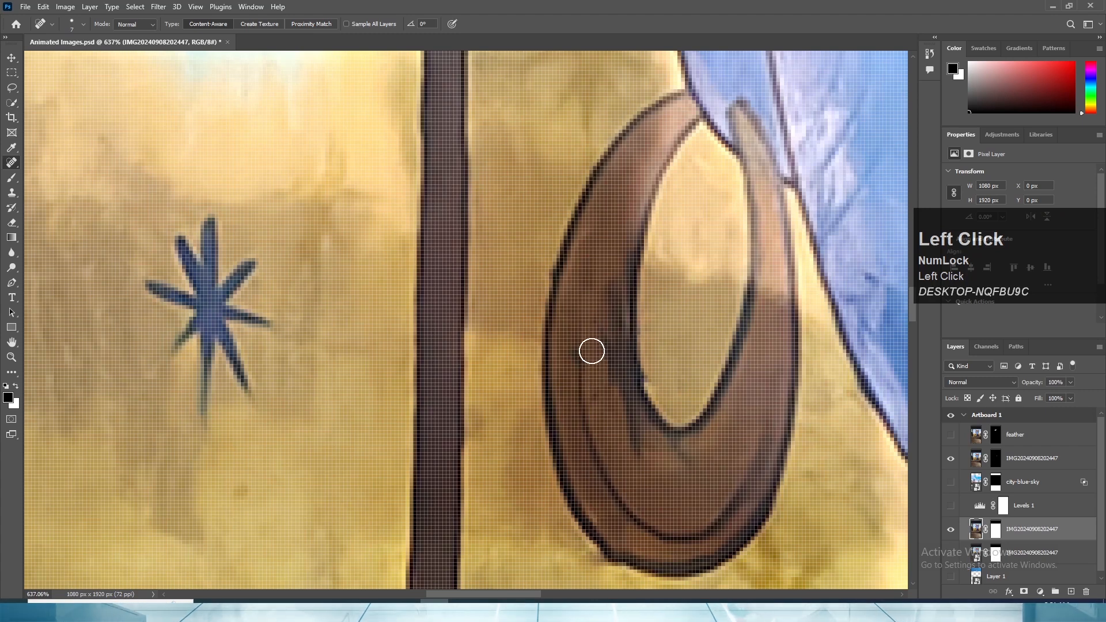
mouse_move(607, 281)
mouse_down()
mouse_move(617, 400)
mouse_move(597, 402)
mouse_move(592, 389)
mouse_move(644, 461)
mouse_up()
drag(615, 402, 633, 427)
scroll(704, 460, down, 3)
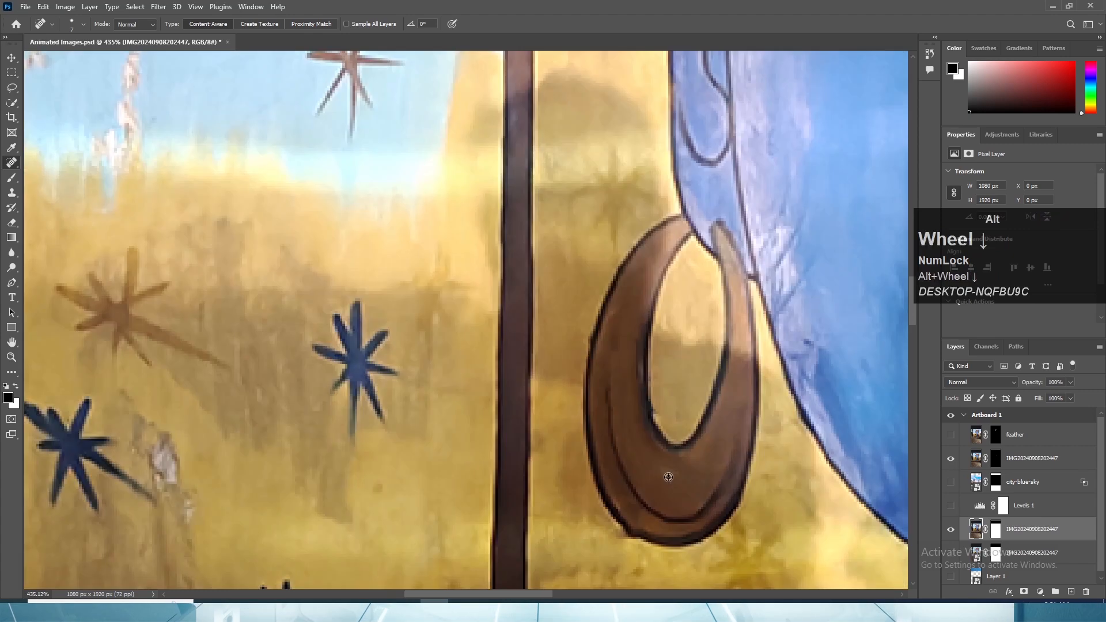
drag(642, 343, 640, 379)
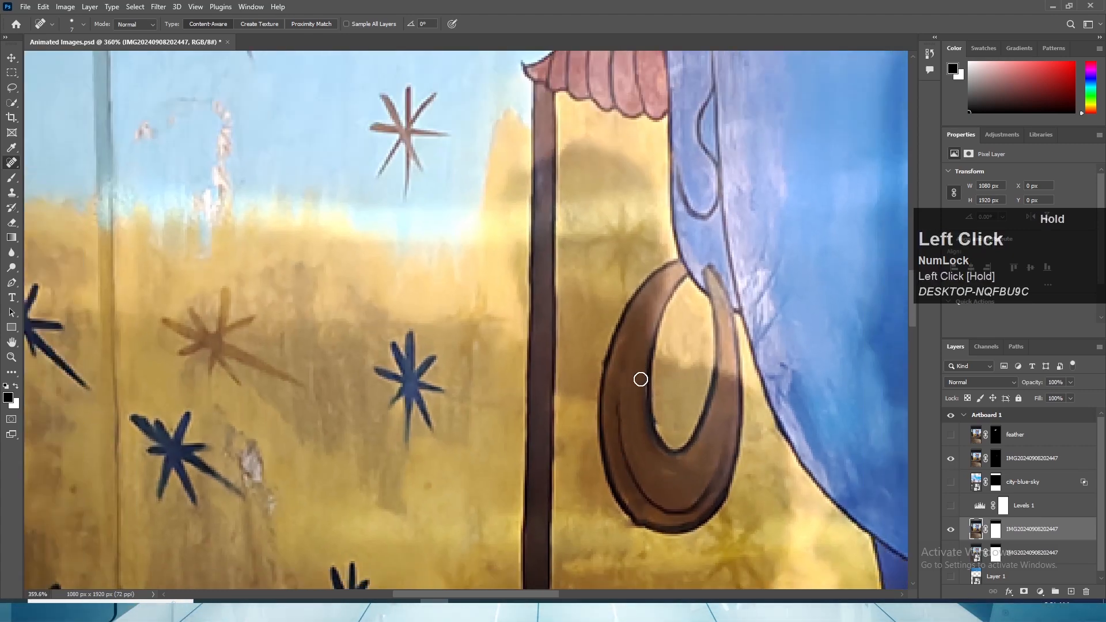
scroll(642, 346, down, 5)
- Rename the masked eye layer as "eye" and save the document
key(v)
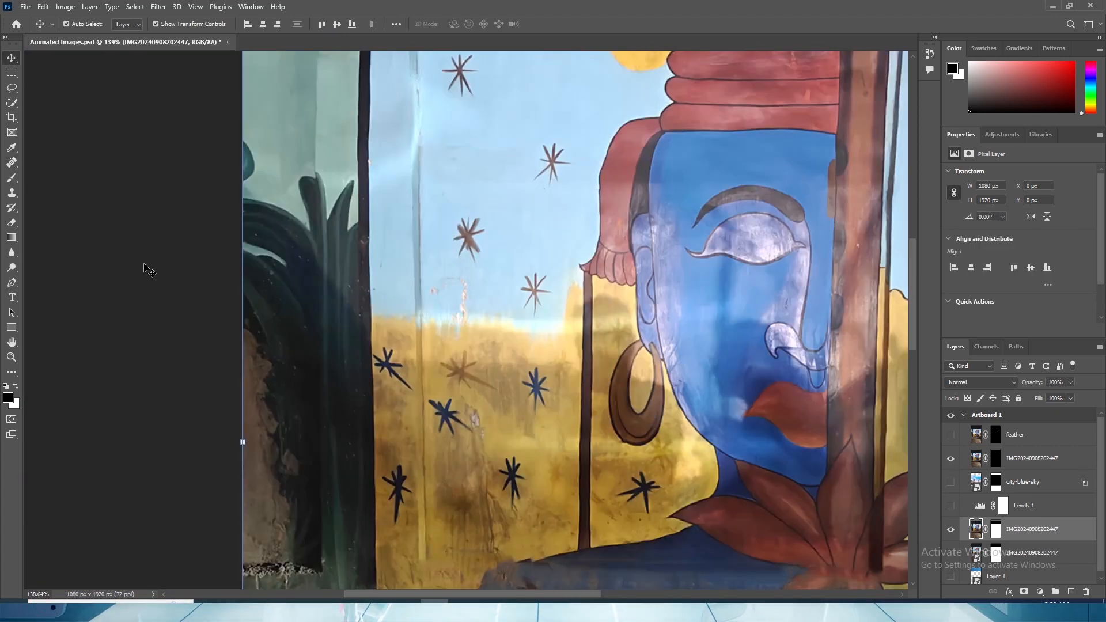
scroll(621, 425, down, 2)
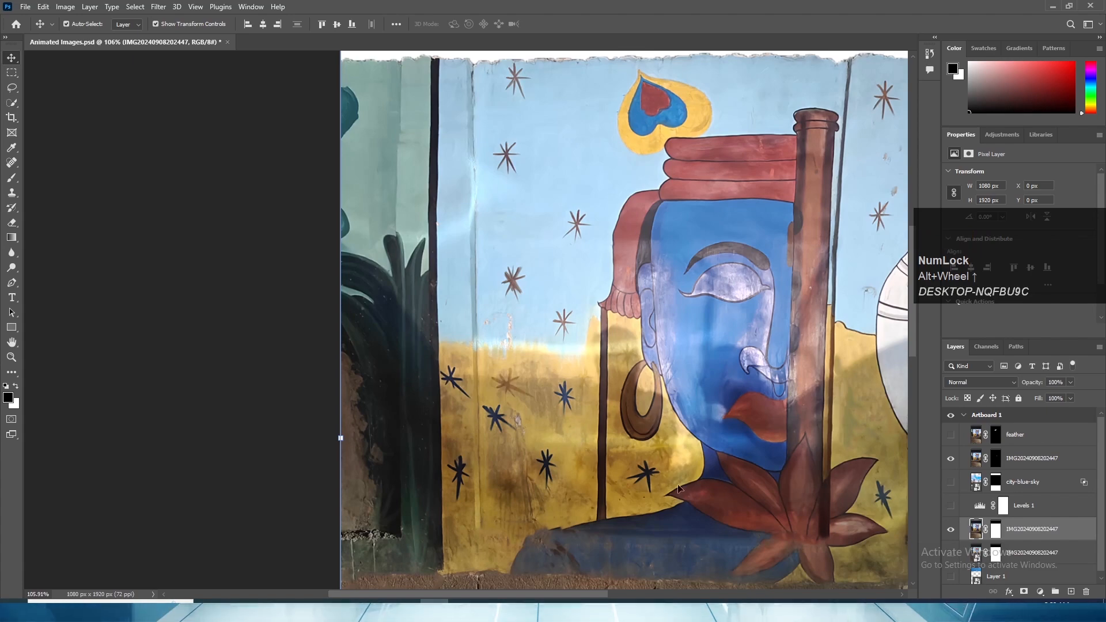
scroll(525, 368, up, 3)
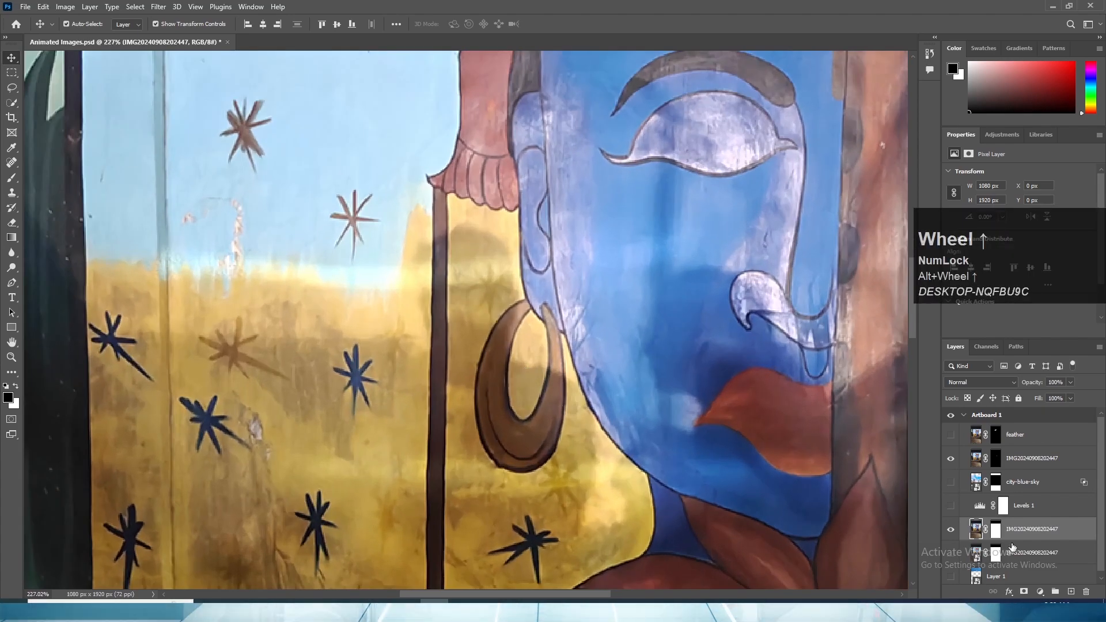
drag(1019, 537, 1070, 577)
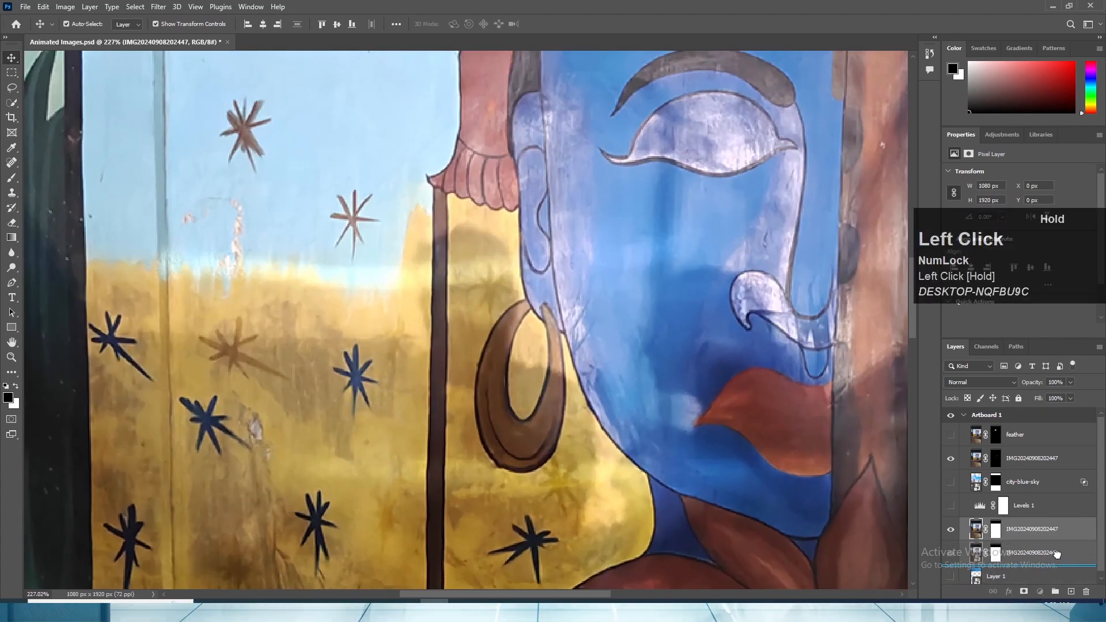
double_click(1023, 458)
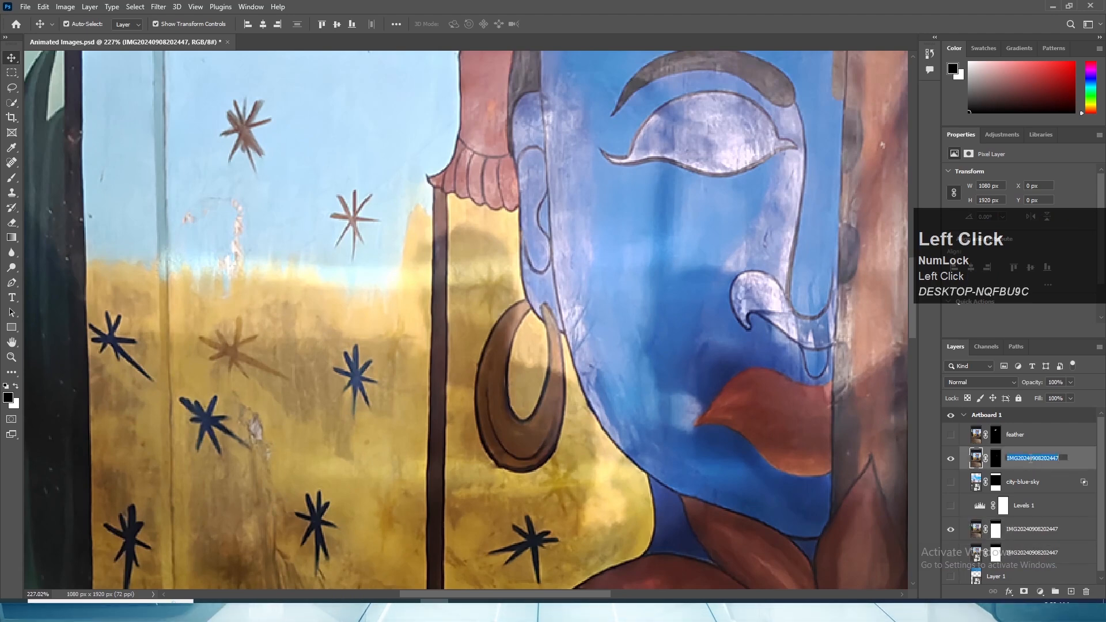
text(eye)
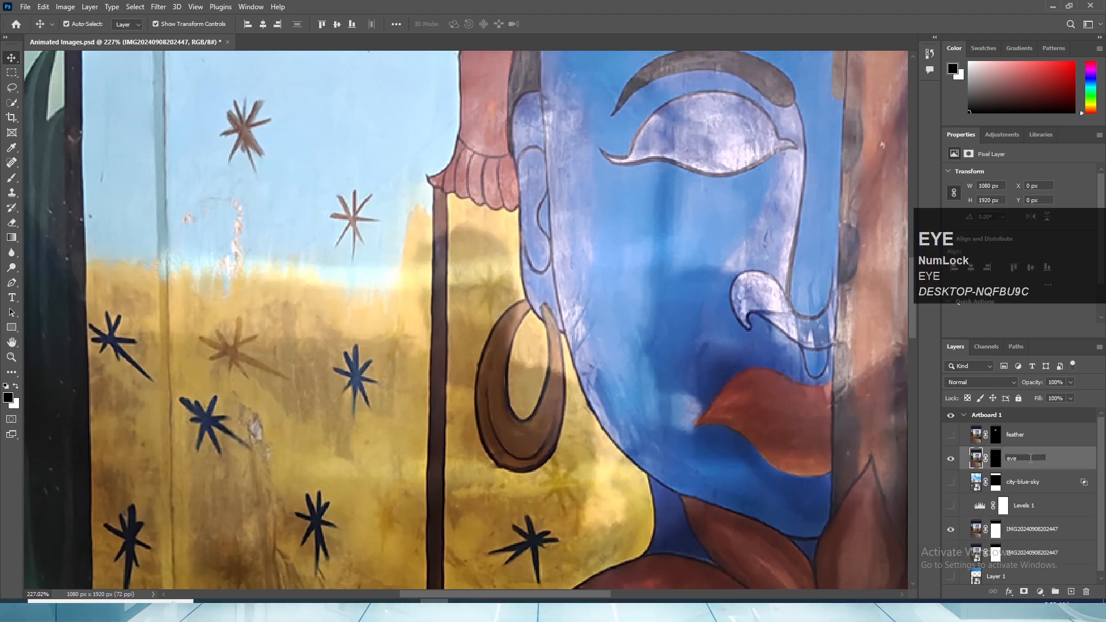
key(Return)
key(ctrl)
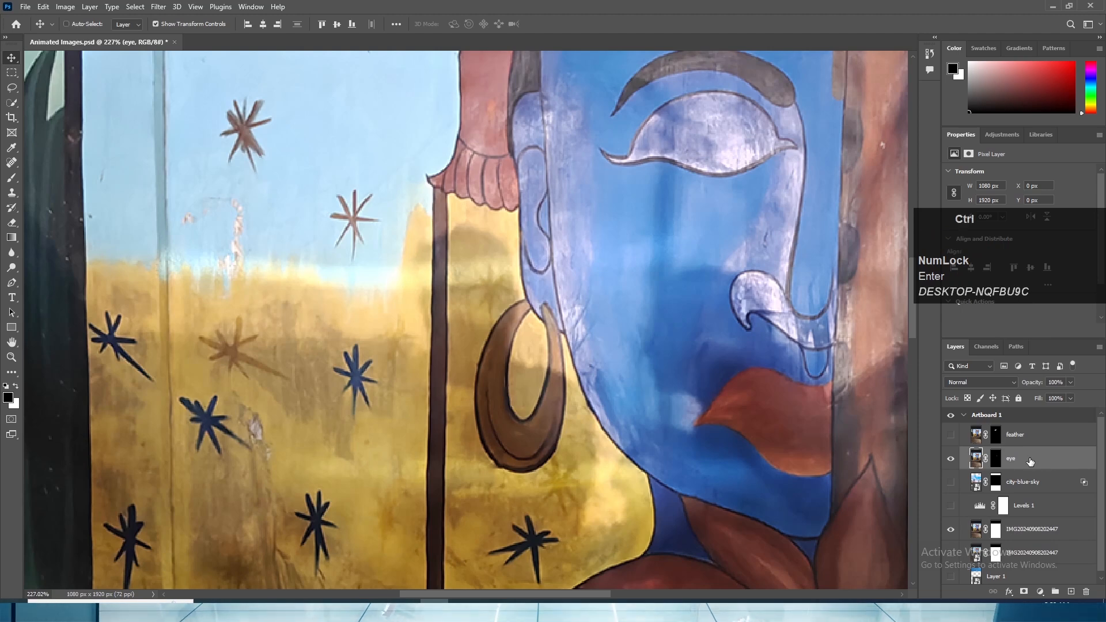
- Place a duplicate of the retouched mural photo layer directly below the eye layer and hide the eye layer
click(1024, 530)
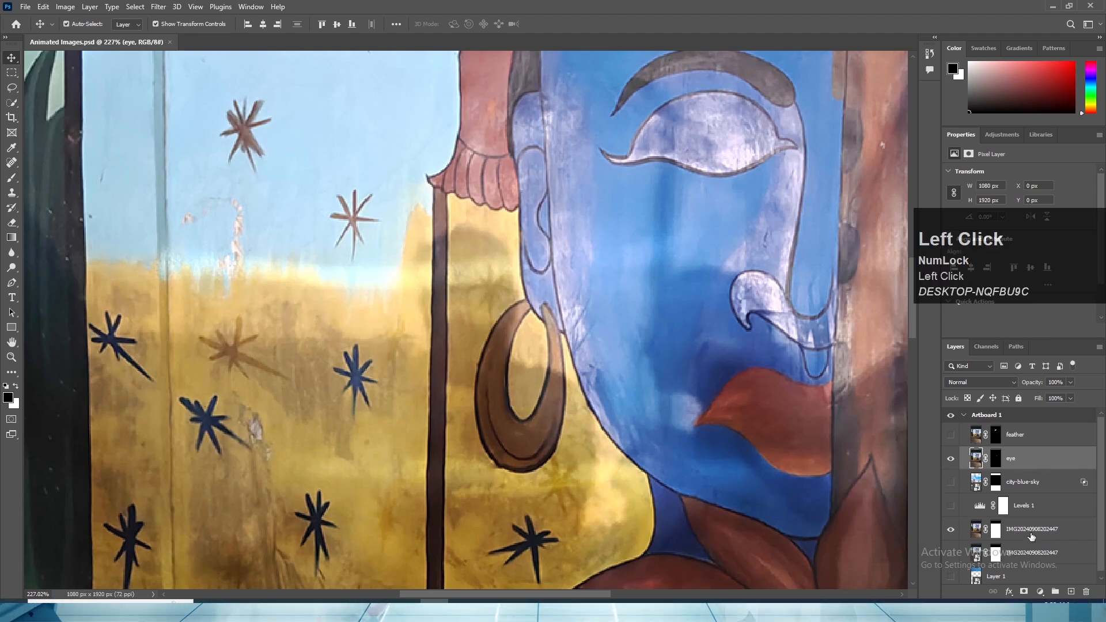
drag(1024, 531, 1071, 591)
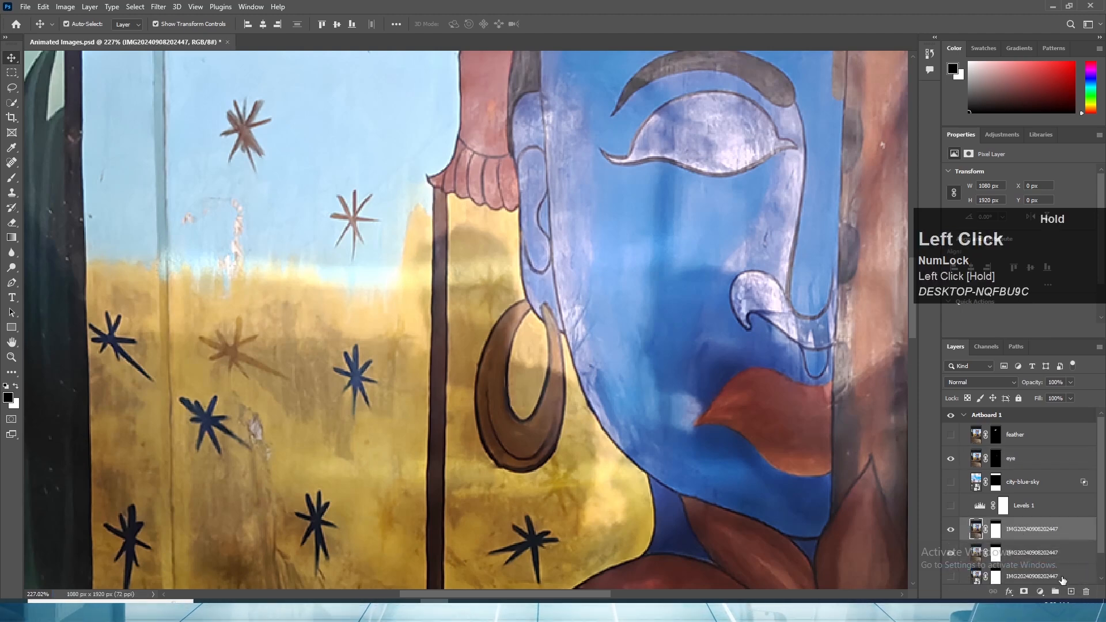
drag(1020, 530, 947, 471)
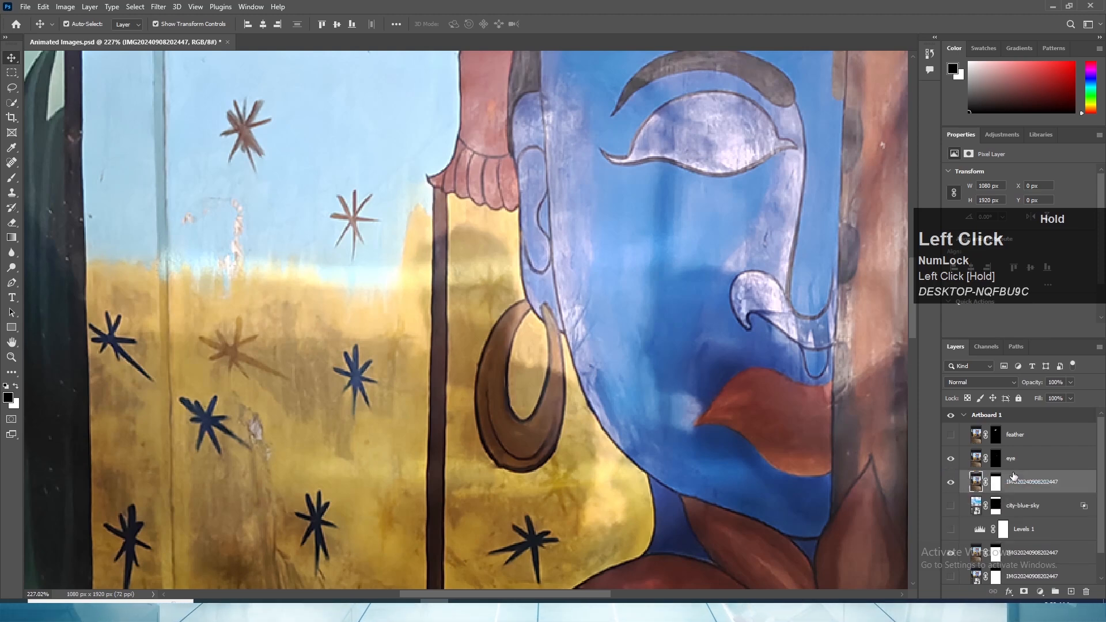
click(950, 459)
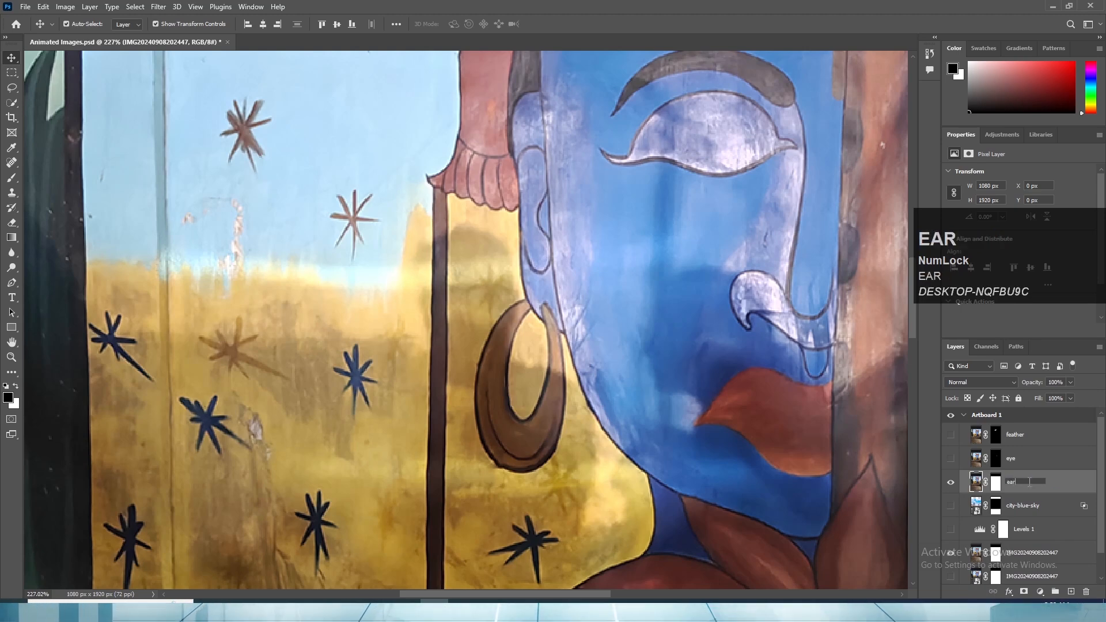
- Rename the duplicated mural photo layer below the eye layer as "ear ring" and delete its layer mask
click(1029, 481)
text(ear ring)
key(Return)
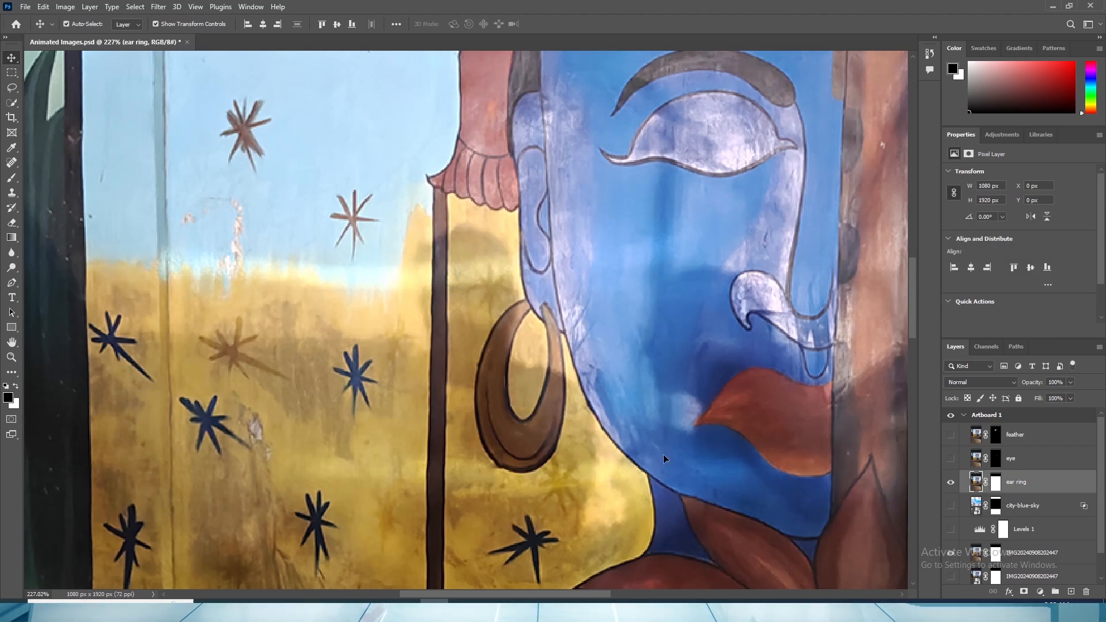
click(995, 483)
right_click(996, 485)
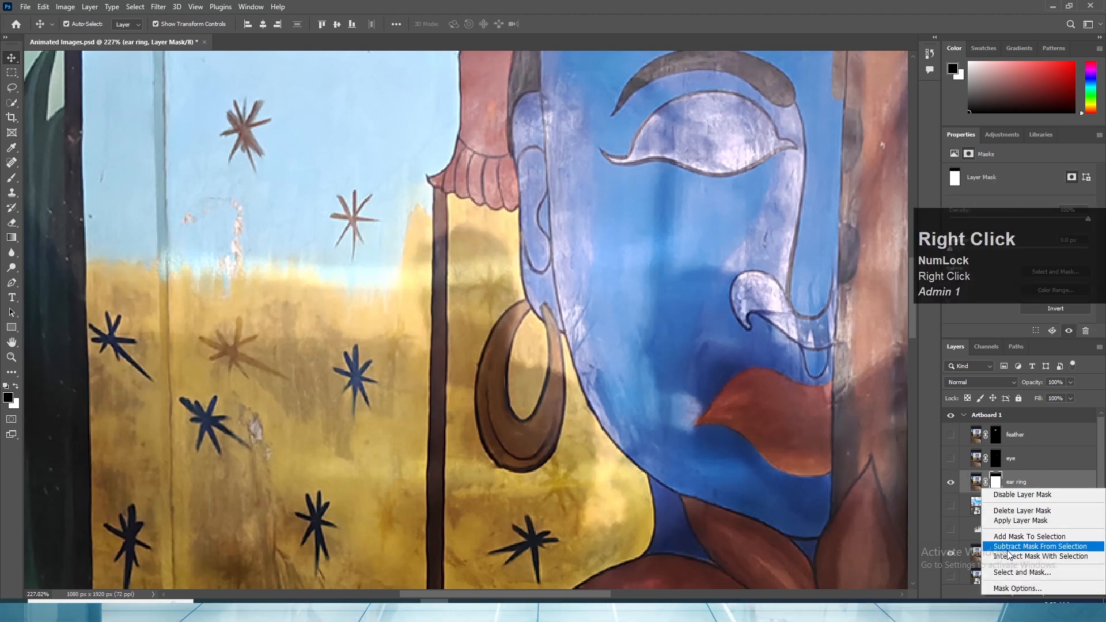
click(1021, 511)
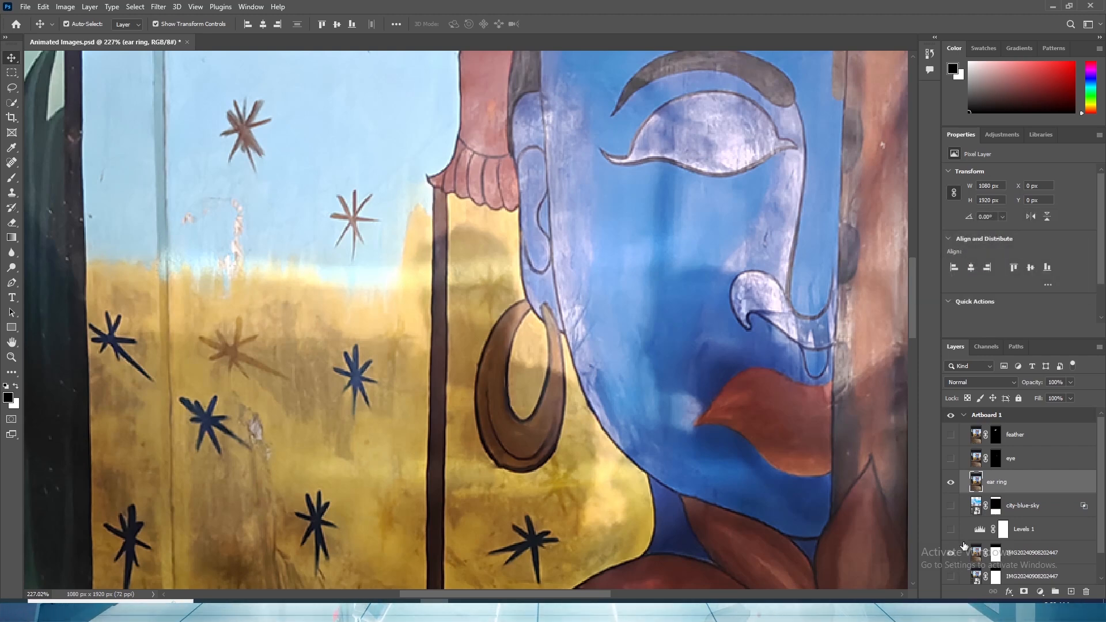
- Hide the original retouched mural photo layer below Levels 1, leaving the ear ring layer as the only visible artwork
scroll(963, 544, down, 2)
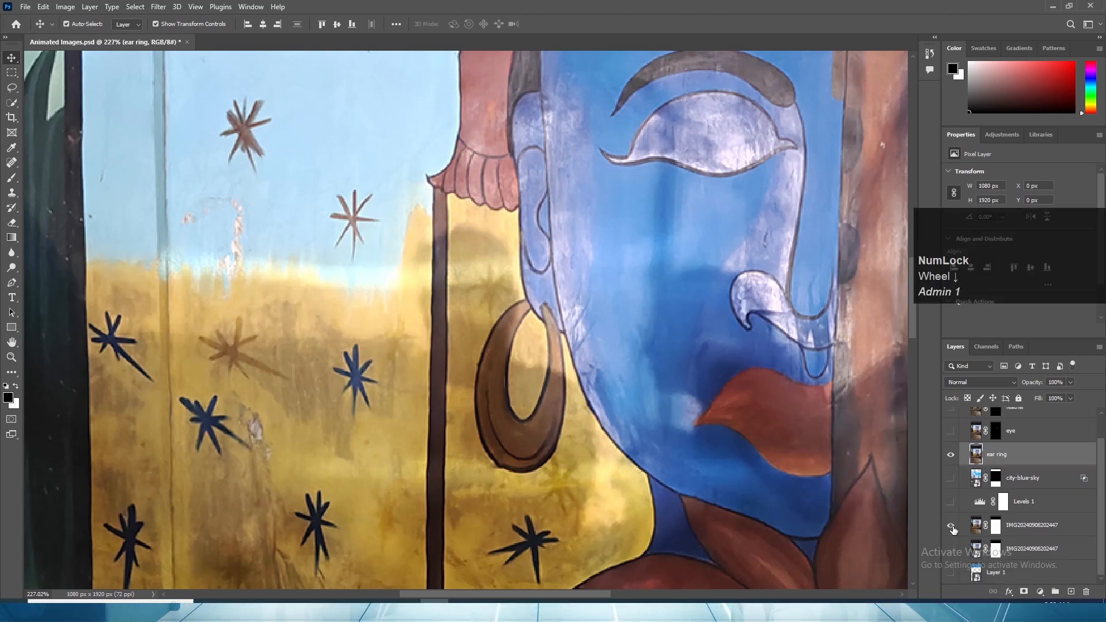
click(950, 526)
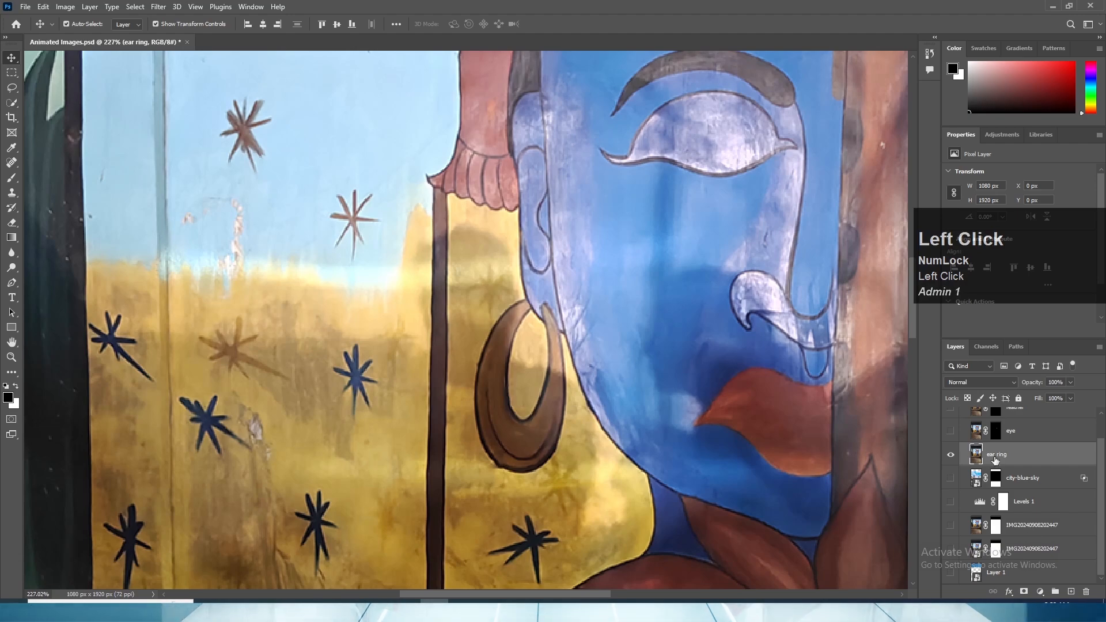
scroll(689, 394, down, 5)
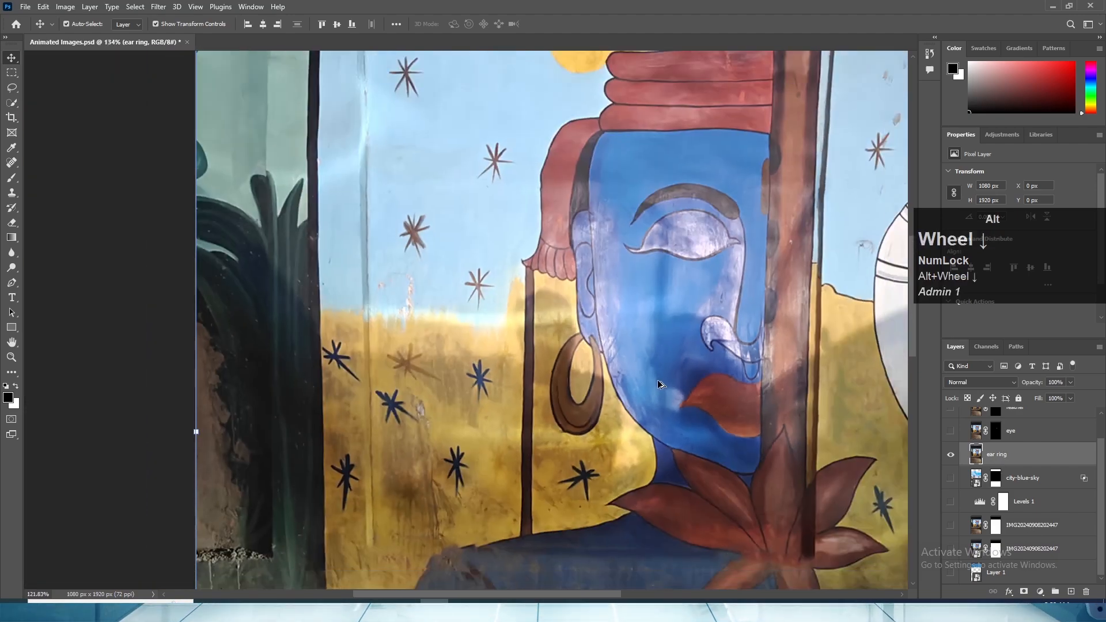
click(951, 455)
click(951, 455)
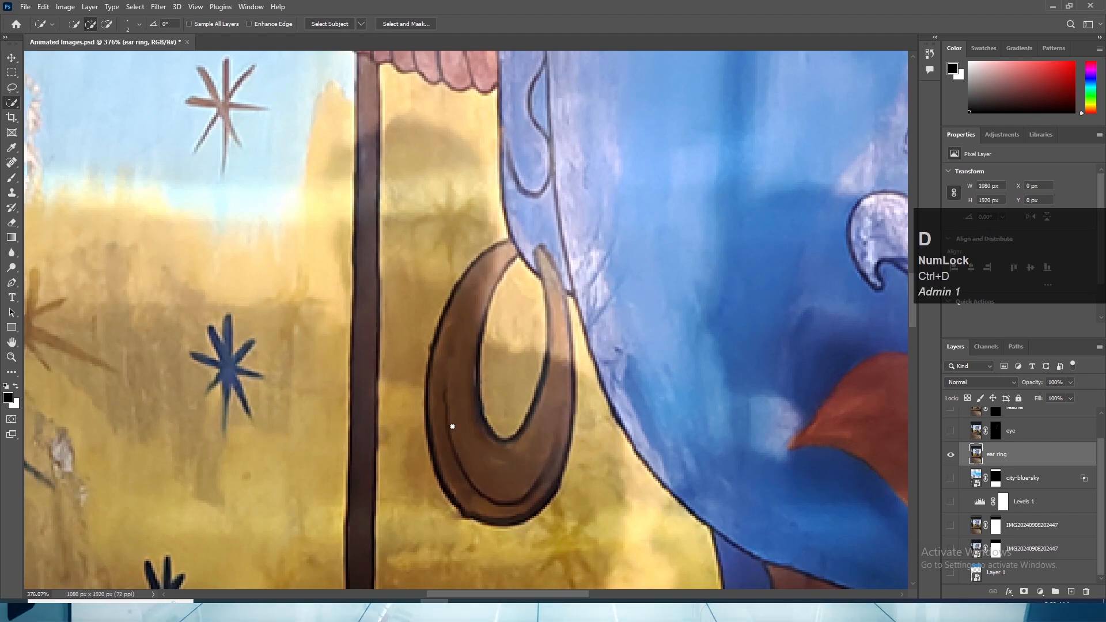
- Select the brown earring on the ear ring layer with the Quick Selection tool, including its light upper part
drag(448, 397, 447, 451)
click(558, 321)
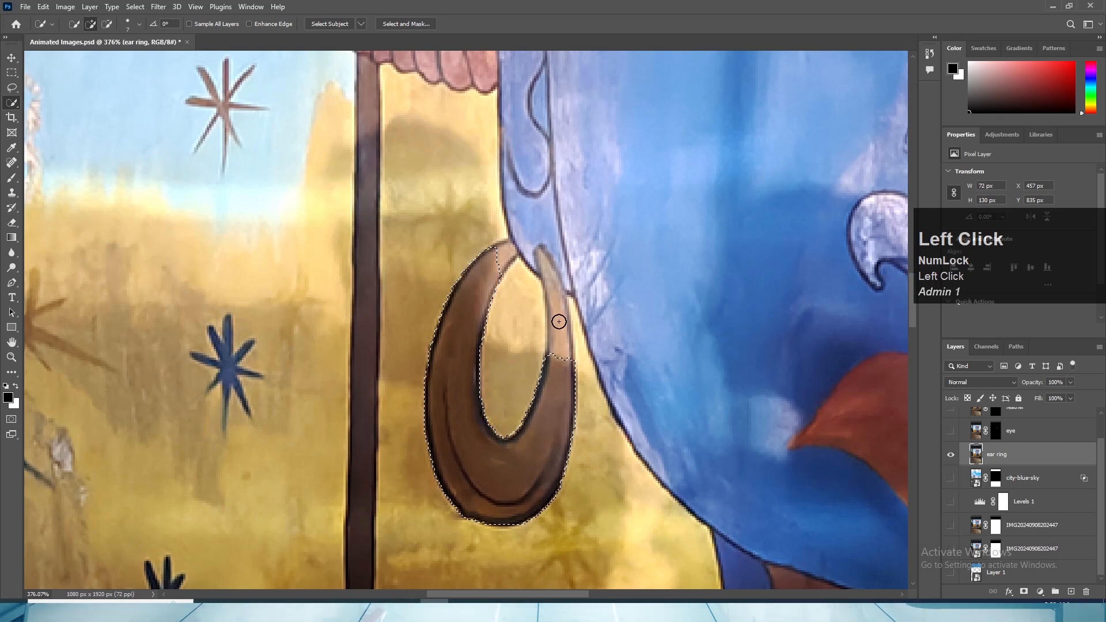
alt+scroll(538, 322, up, 2)
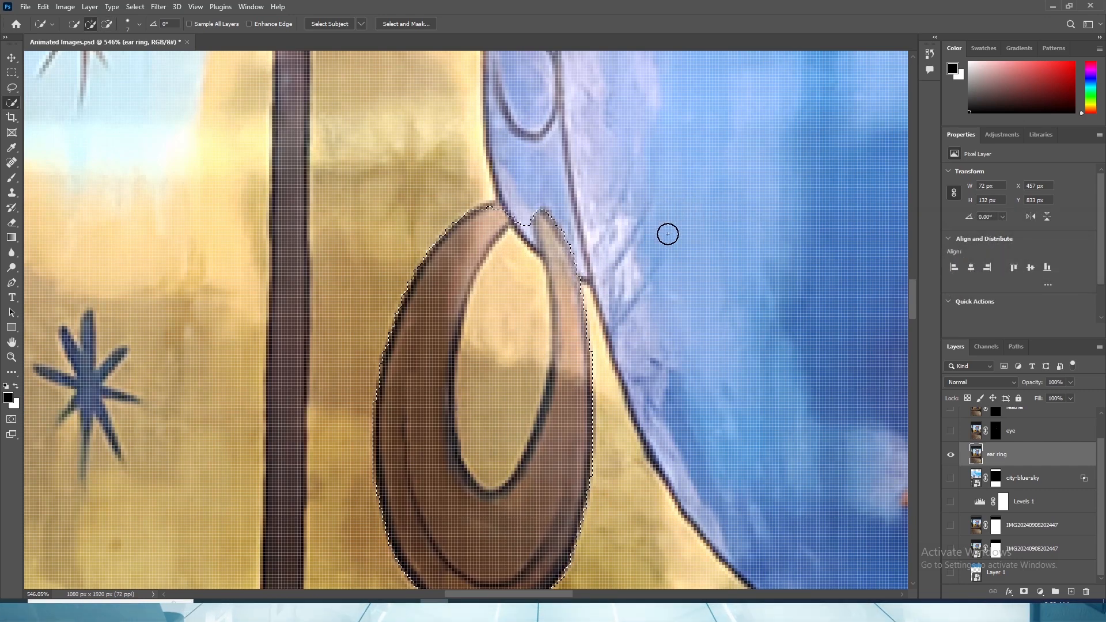
click(668, 234)
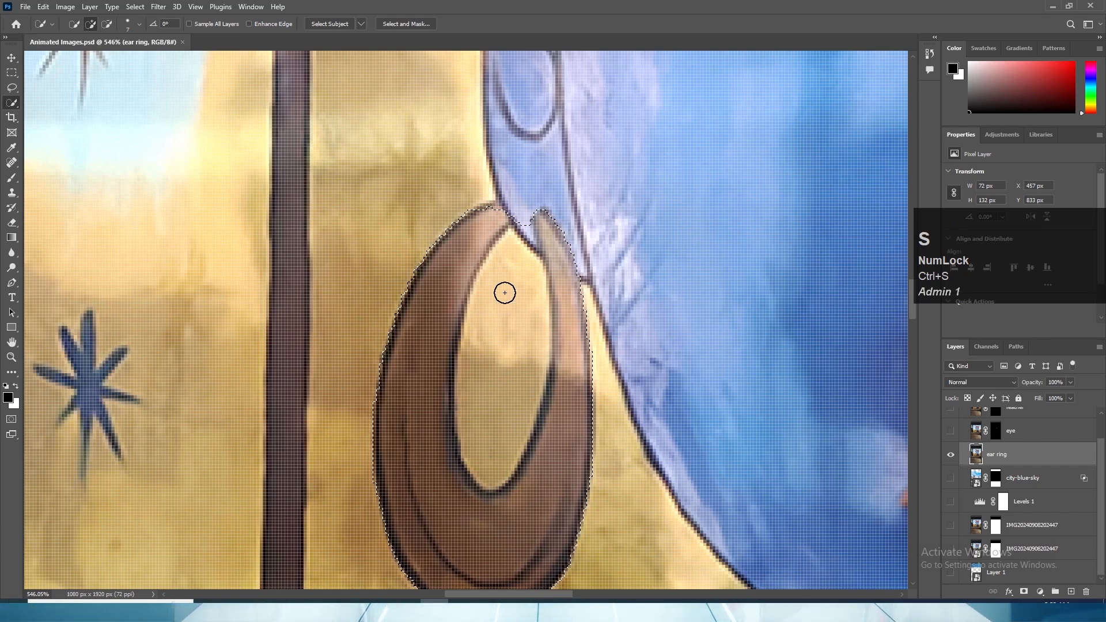
- Subtract the inner opening and the earlobe from the earring selection and clean up its lower edge
key(alt)
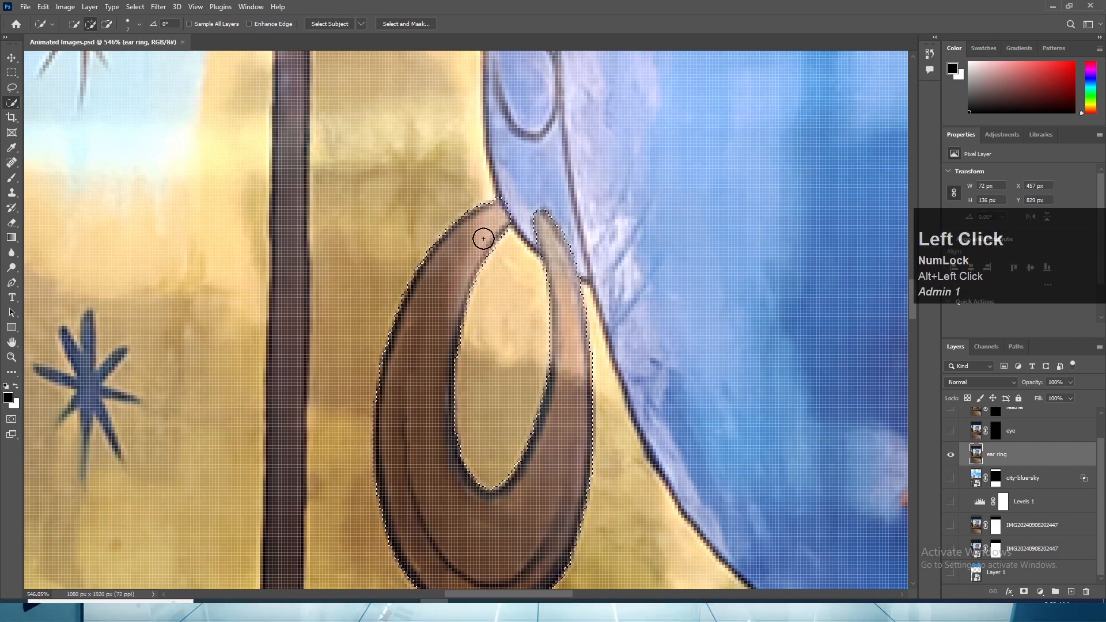
scroll(483, 238, down, 5)
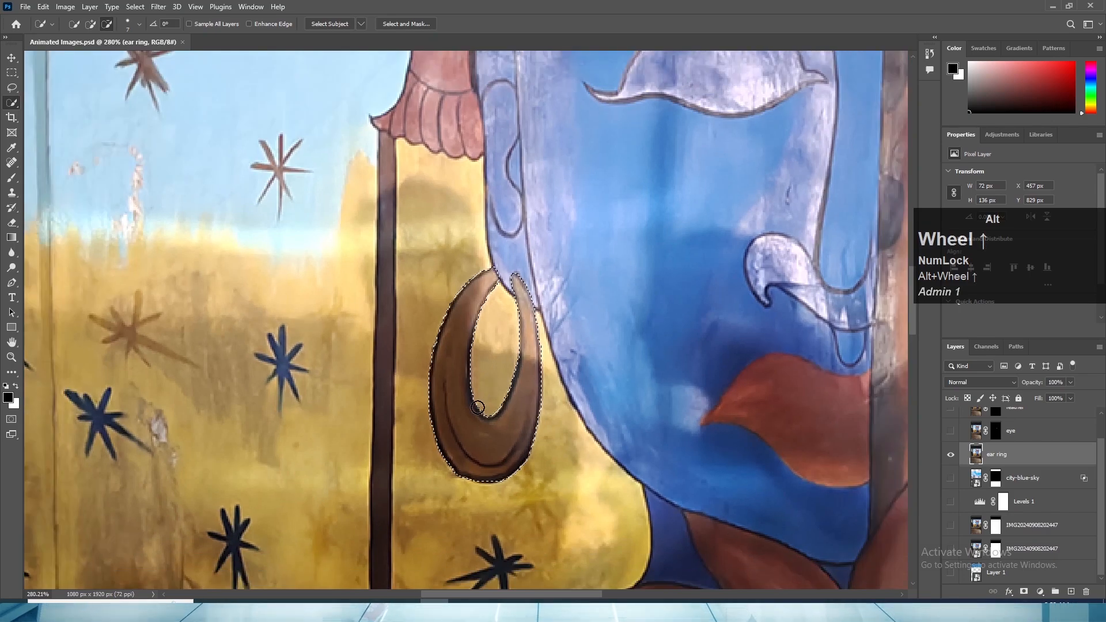
scroll(477, 476, up, 6)
click(498, 524)
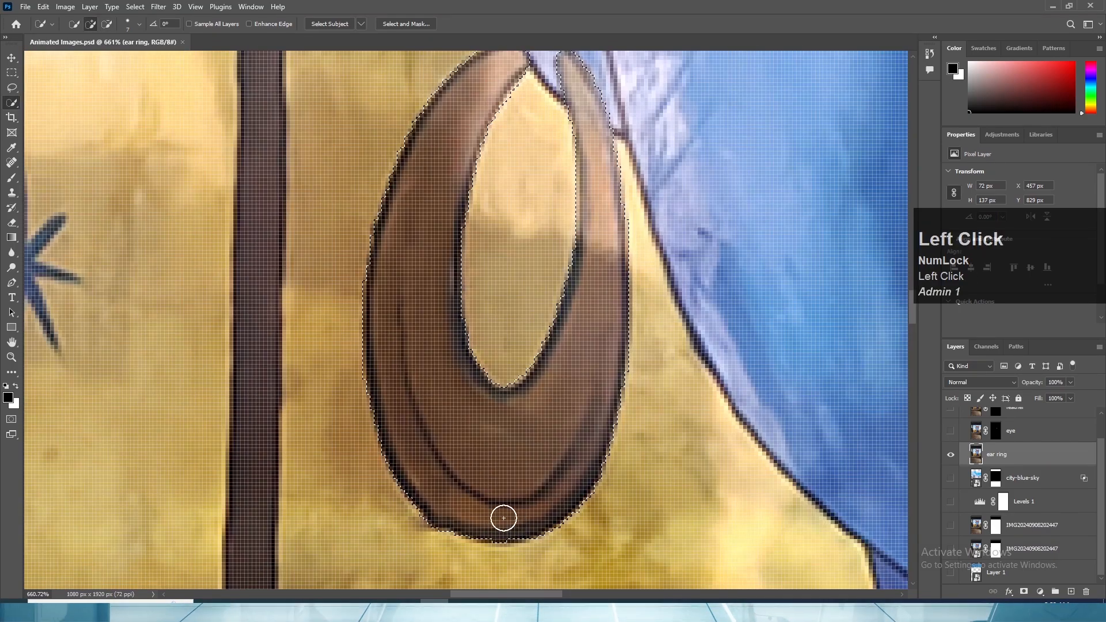
scroll(477, 415, down, 3)
scroll(477, 414, down, 2)
- Refine the earring selection in Select and Mask with Smooth 3, Feather 0.2 px, Contrast 59% and Shift Edge +10%
click(395, 24)
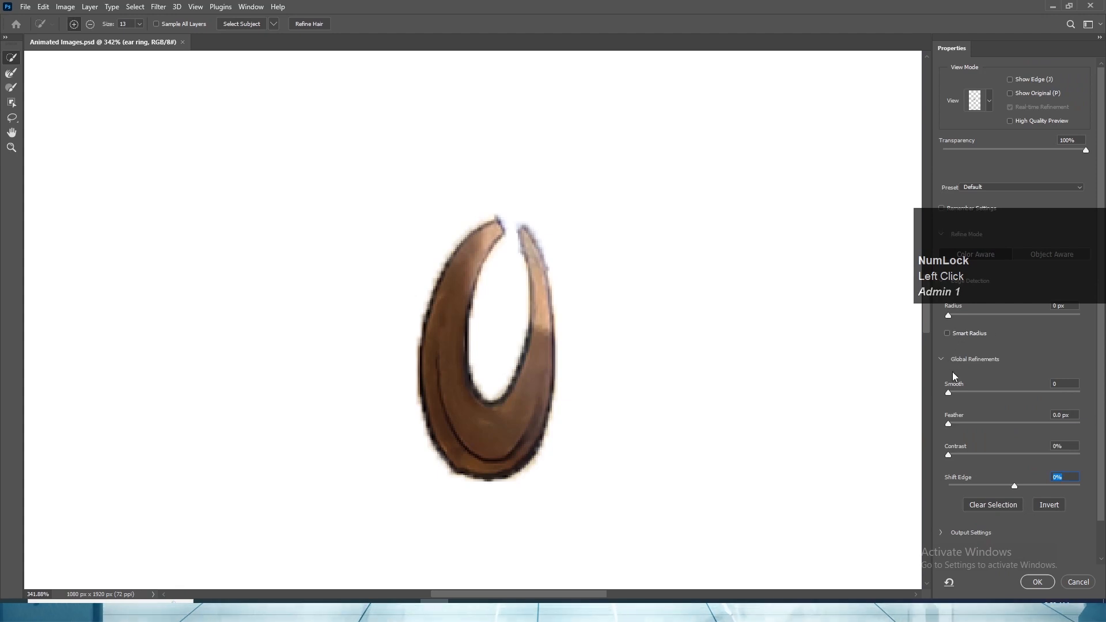
mouse_move(948, 392)
mouse_down()
mouse_move(962, 392)
mouse_move(951, 390)
mouse_up()
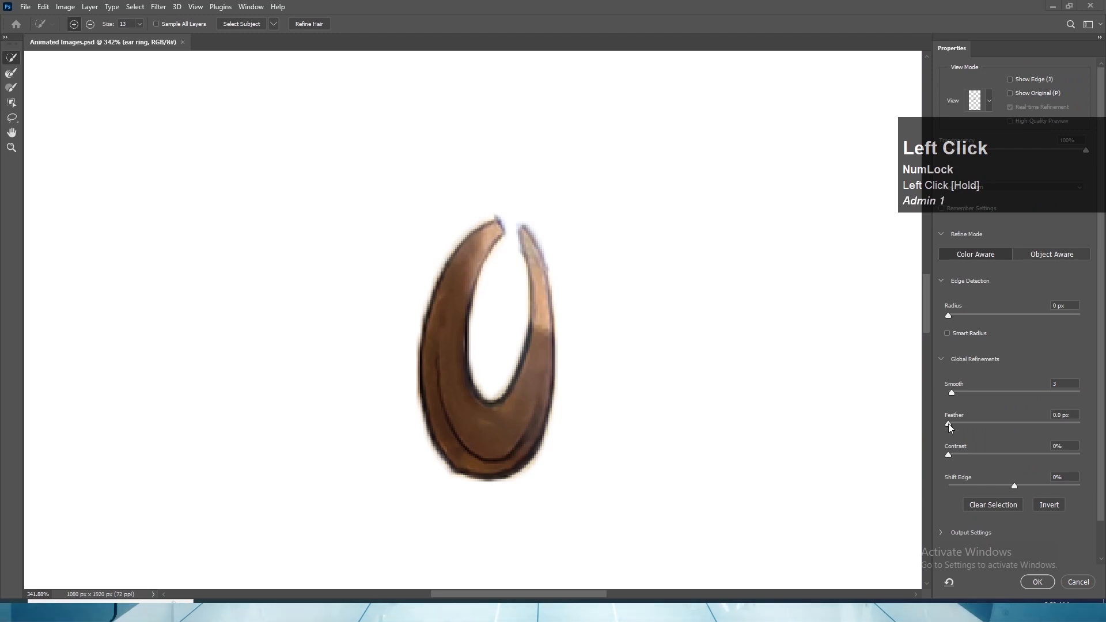
drag(948, 423, 1021, 470)
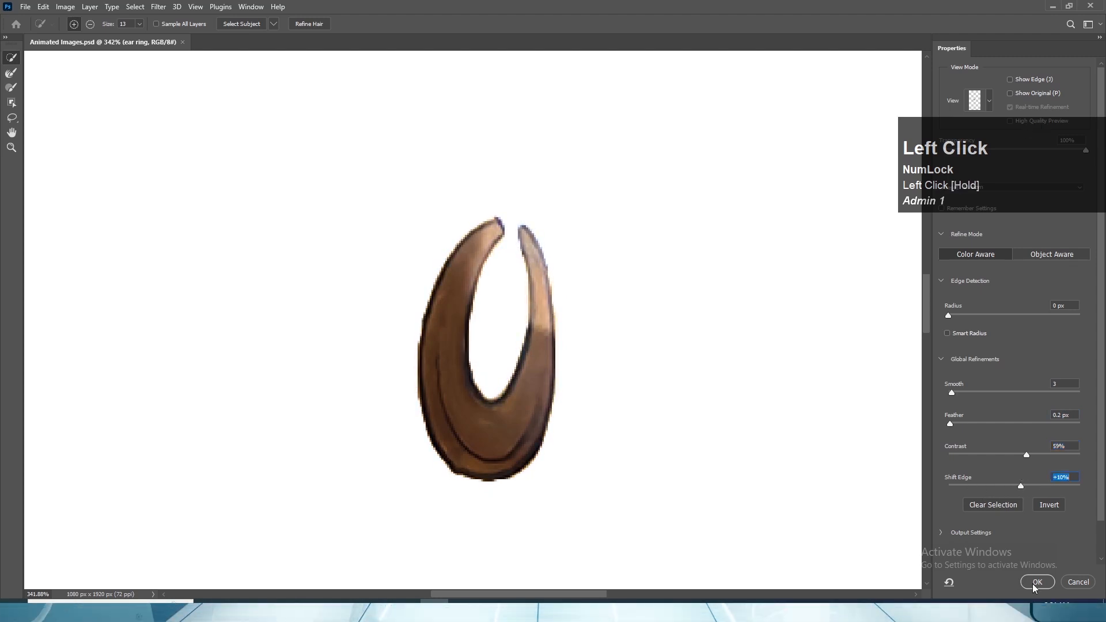
click(1036, 581)
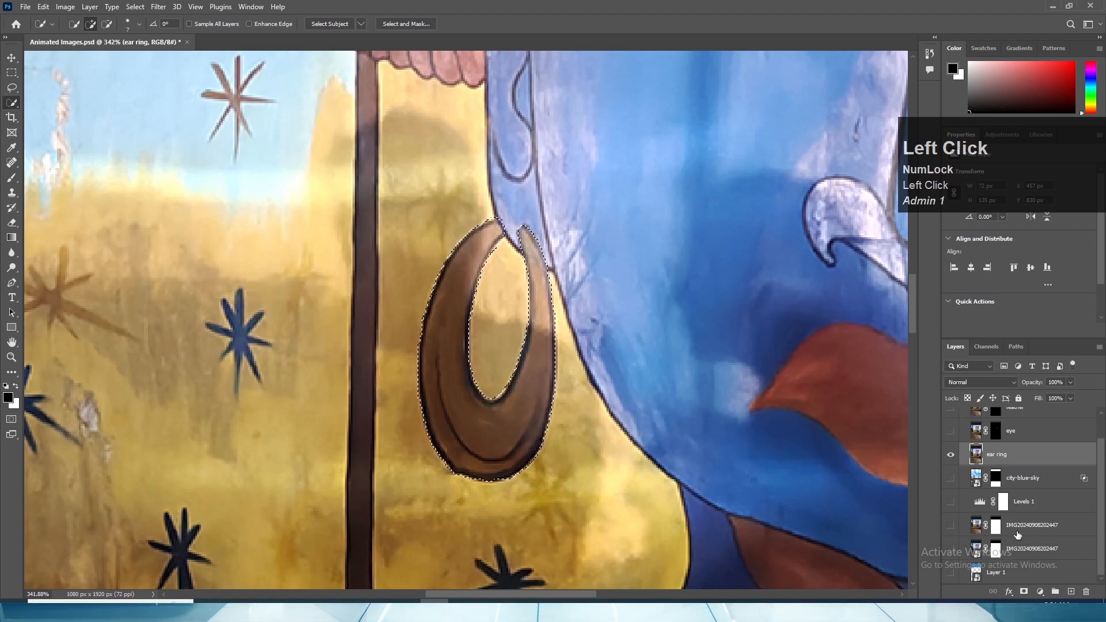
- Mask the ear ring layer with the refined selection and save the document
click(1024, 591)
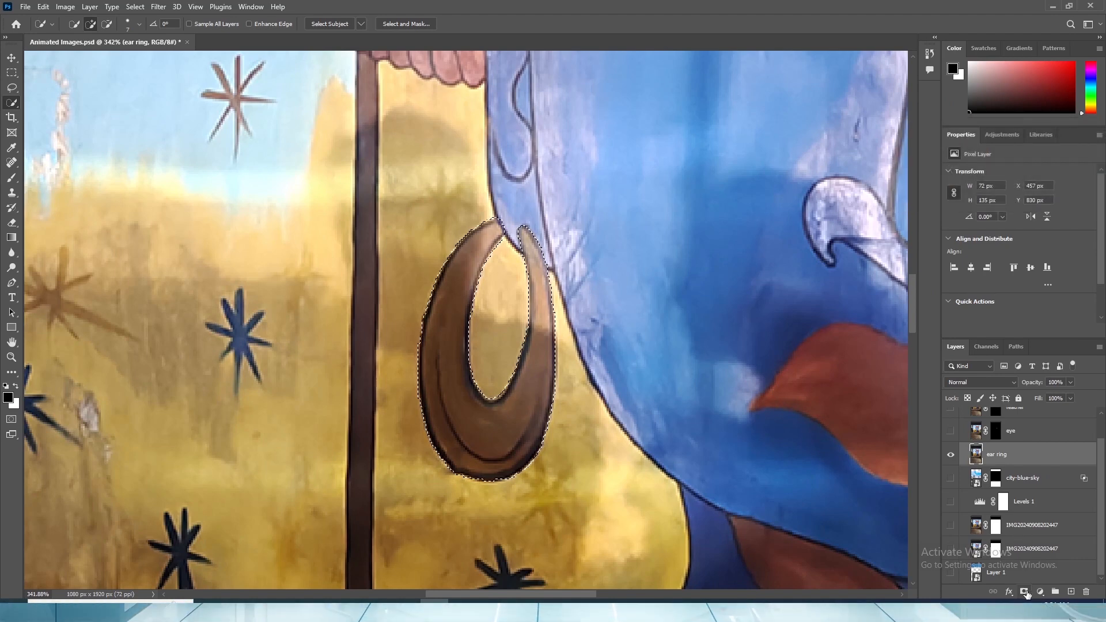
scroll(540, 318, down, 3)
click(11, 58)
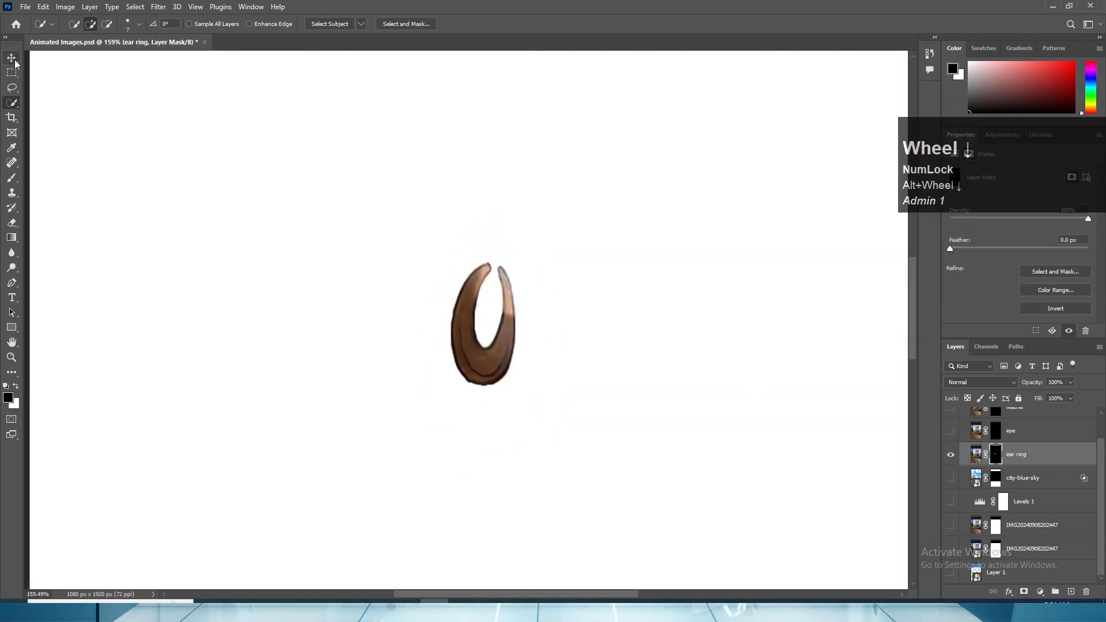
scroll(257, 254, down, 2)
key(ctrl+s)
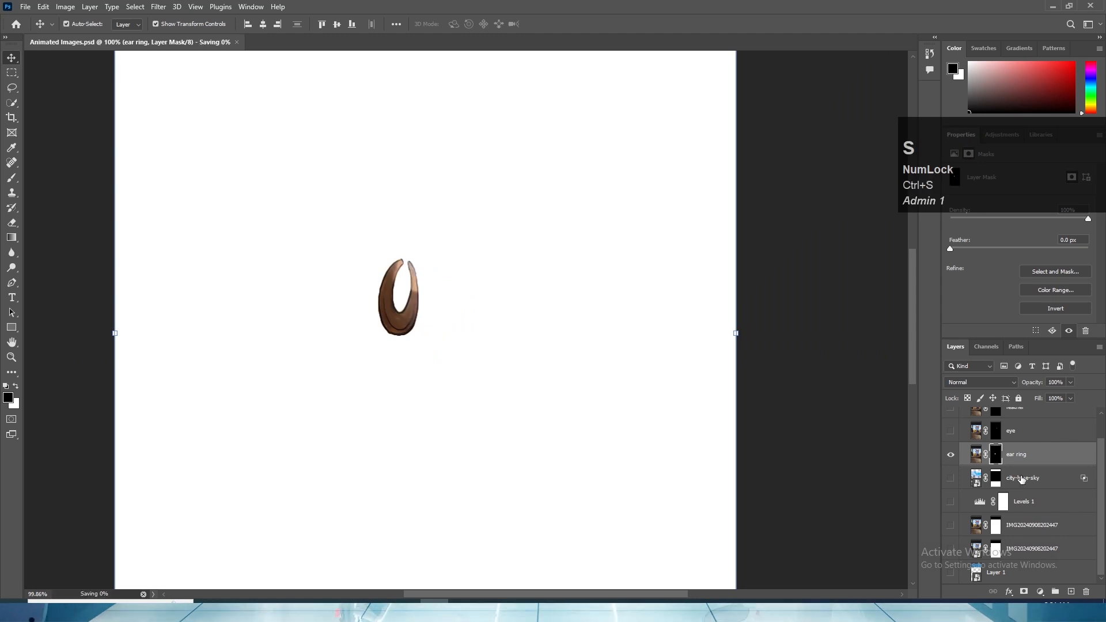
- Show the eye and feather layers together with the ear ring layer to check the three cut-outs
scroll(1018, 476, up, 1)
click(950, 459)
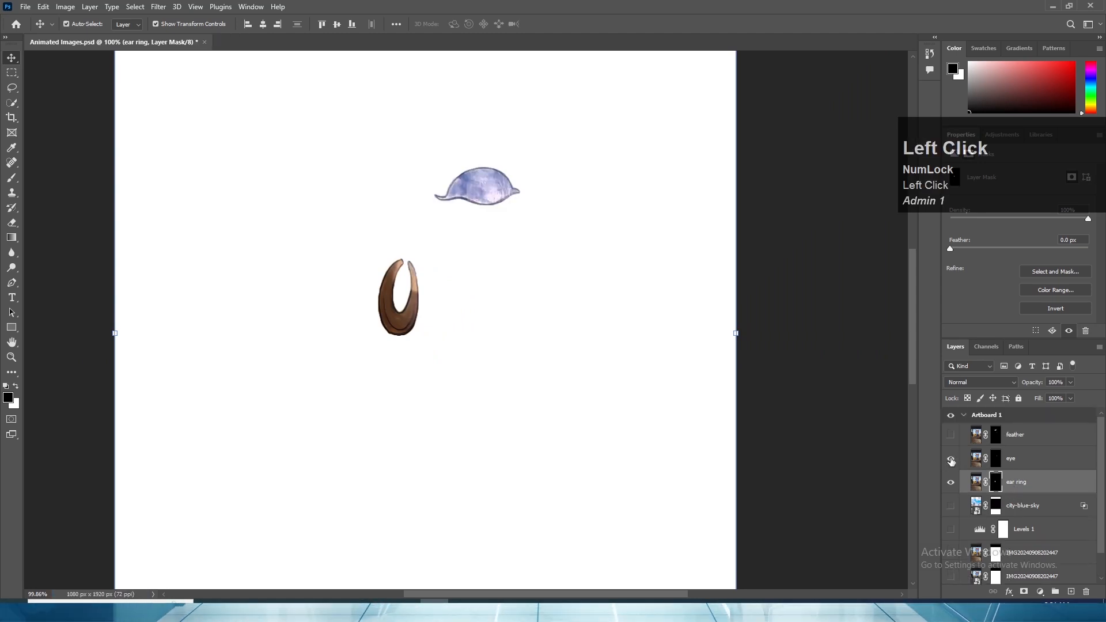
click(950, 435)
scroll(605, 320, down, 2)
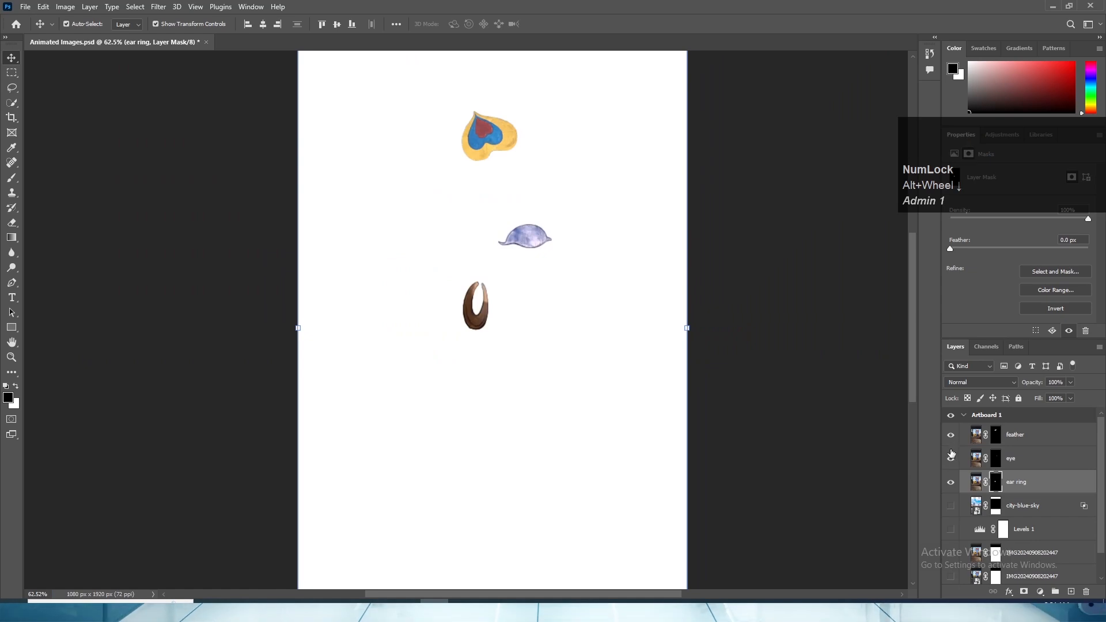
click(950, 435)
click(950, 459)
click(950, 482)
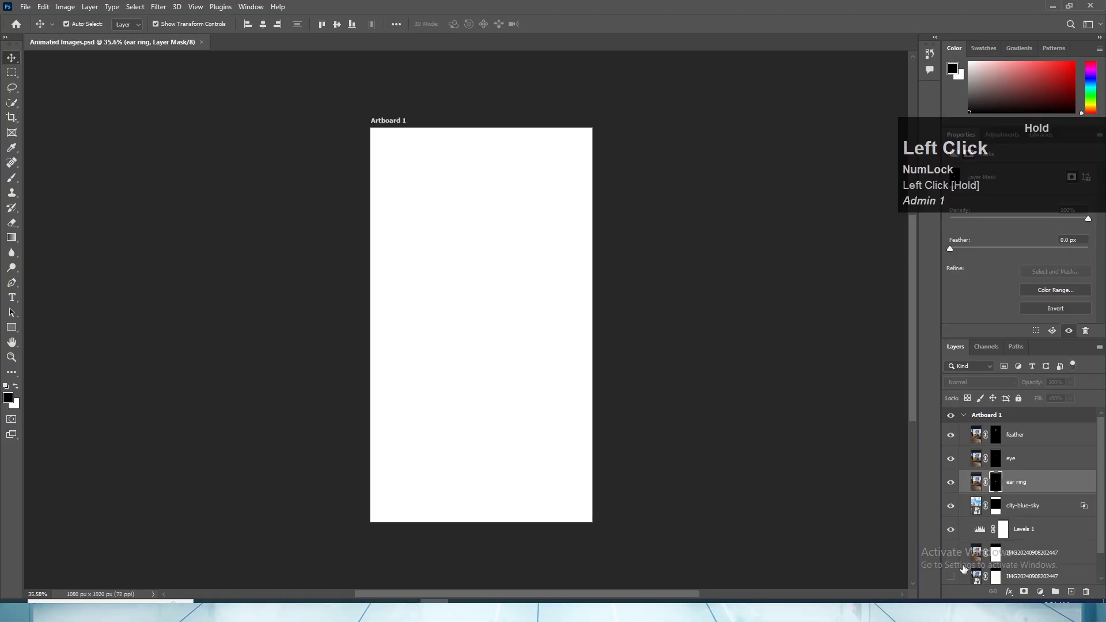
- Make all remaining layers visible: city-blue-sky, Levels 1, both mural photo layers and Layer 1
scroll(960, 567, down, 1)
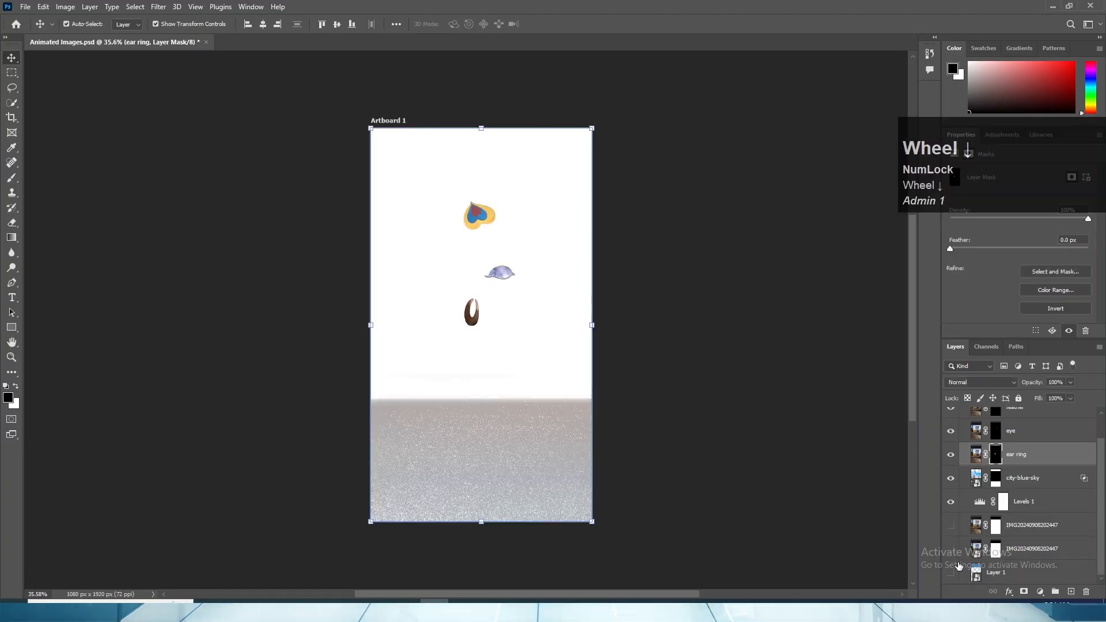
drag(952, 521, 950, 573)
scroll(524, 396, up, 1)
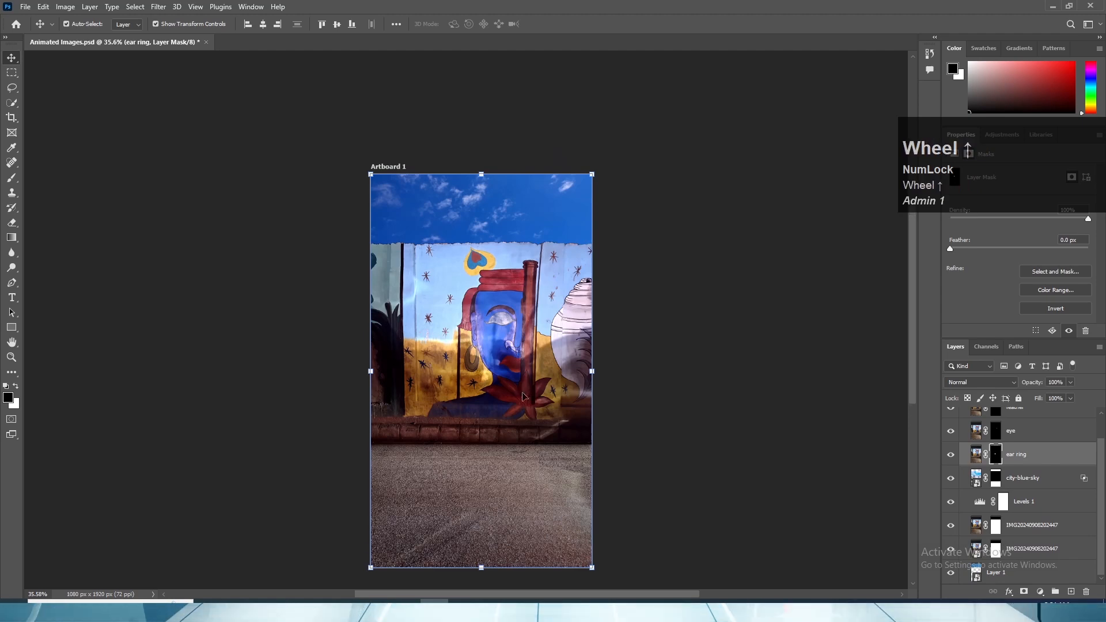
alt+scroll(448, 312, up, 5)
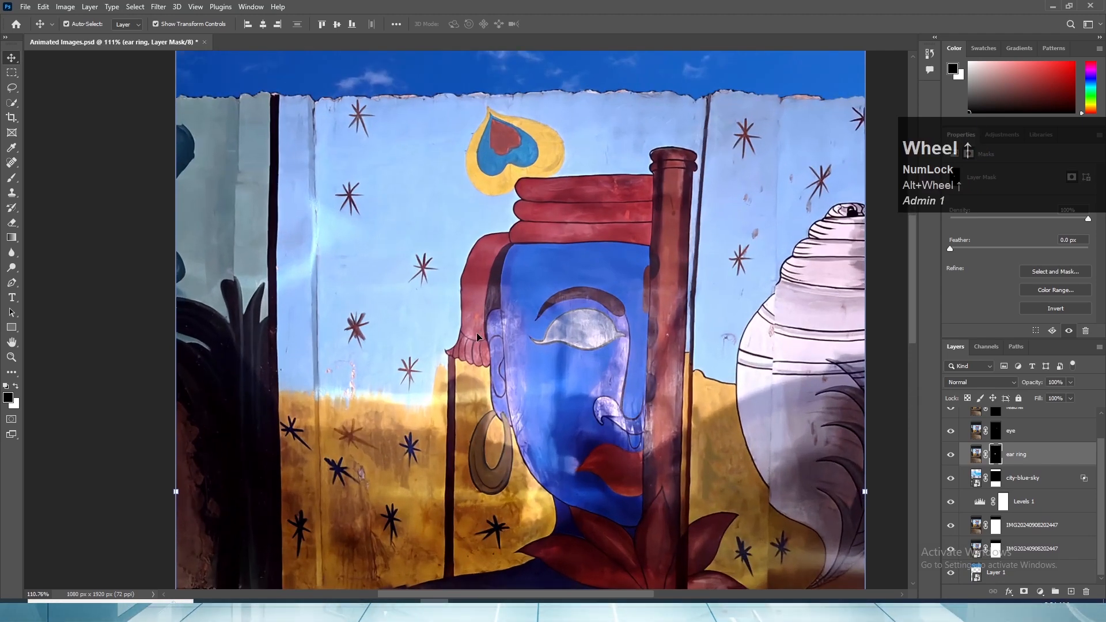
- Move the feather, eye and ear ring layers together to directly below the Levels 1 adjustment layer
alt+scroll(477, 337, down, 2)
click(872, 423)
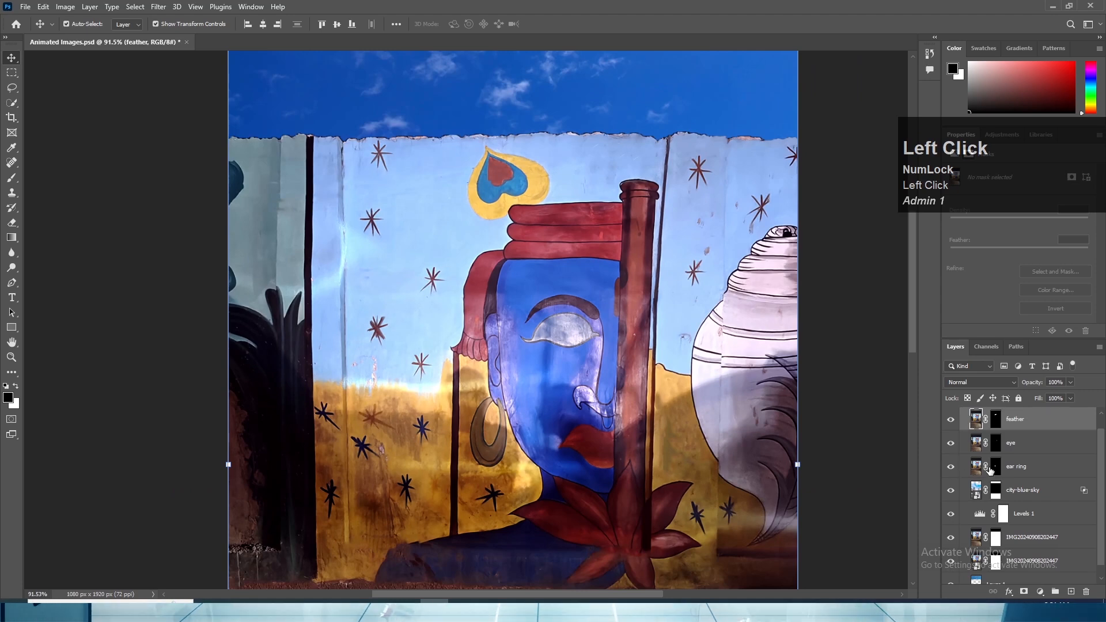
shift+click(1030, 468)
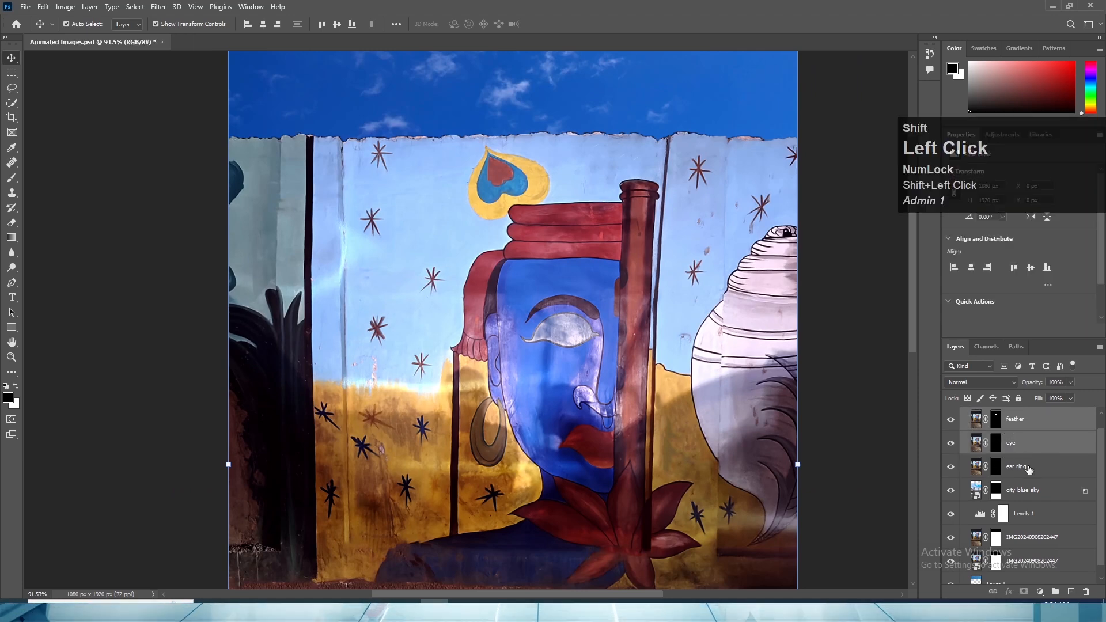
drag(1041, 470, 1034, 521)
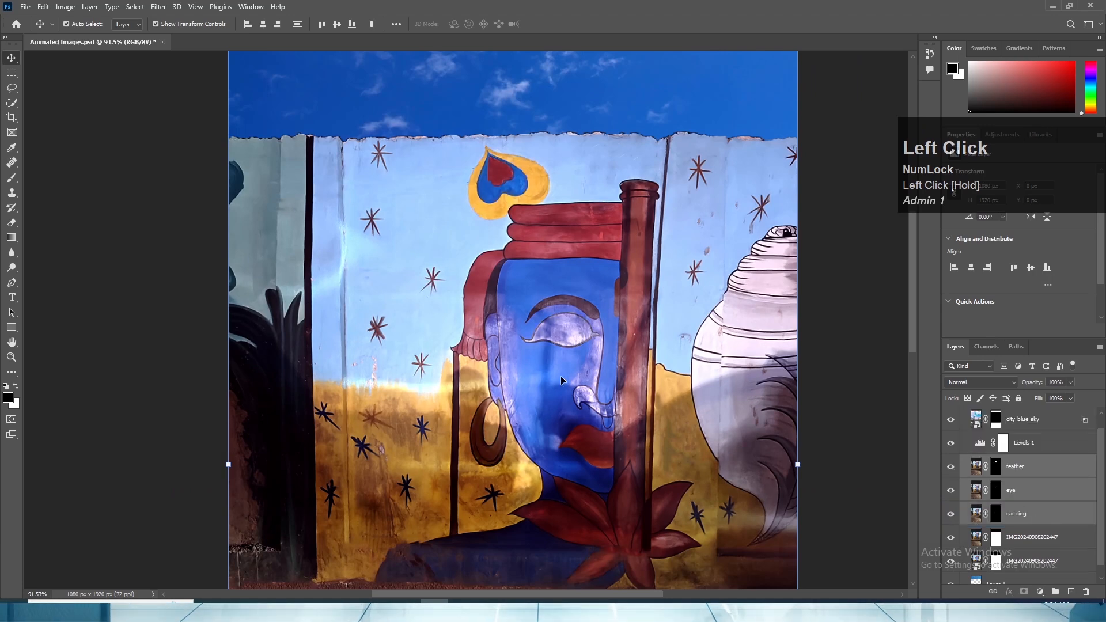
scroll(635, 424, down, 2)
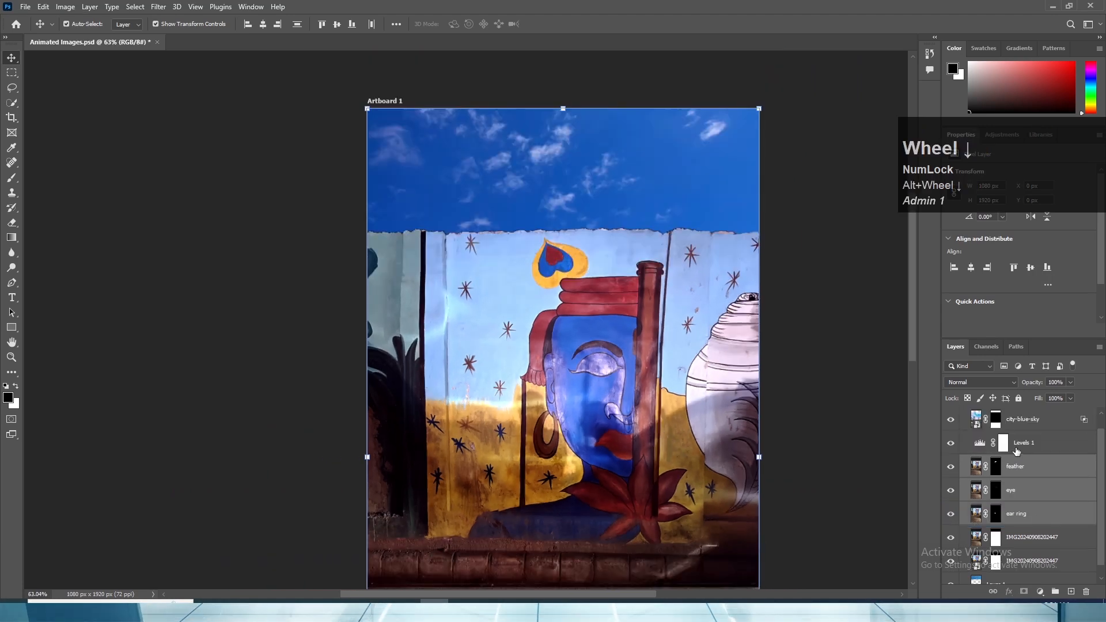
- Review the order of the Levels 1, cut-out and mural photo layers, and inspect the earring in the composite
click(1038, 450)
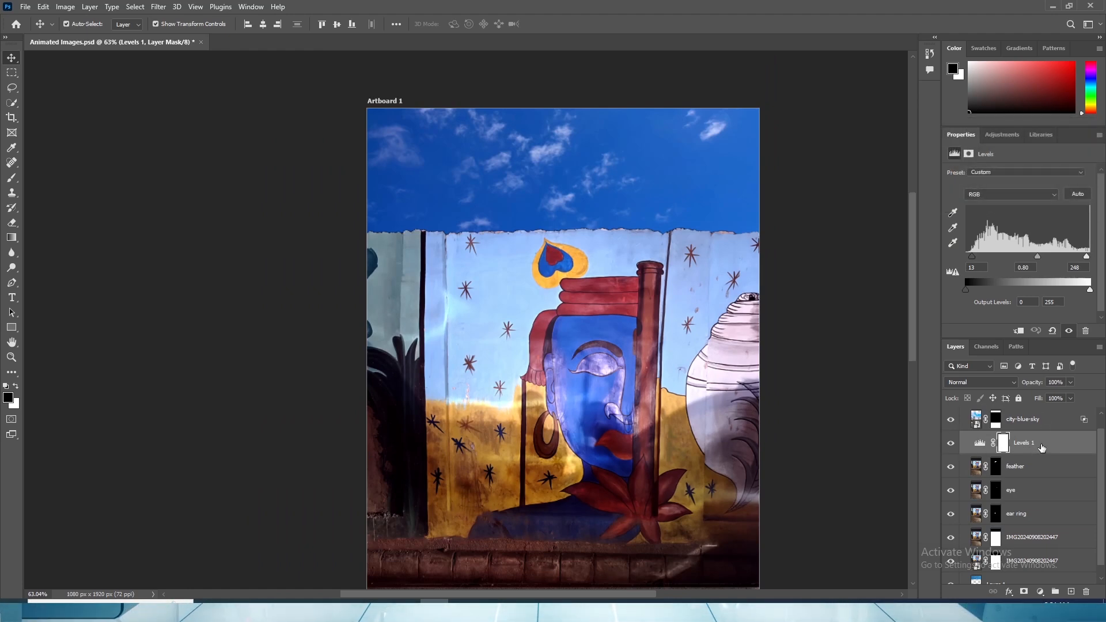
click(1024, 539)
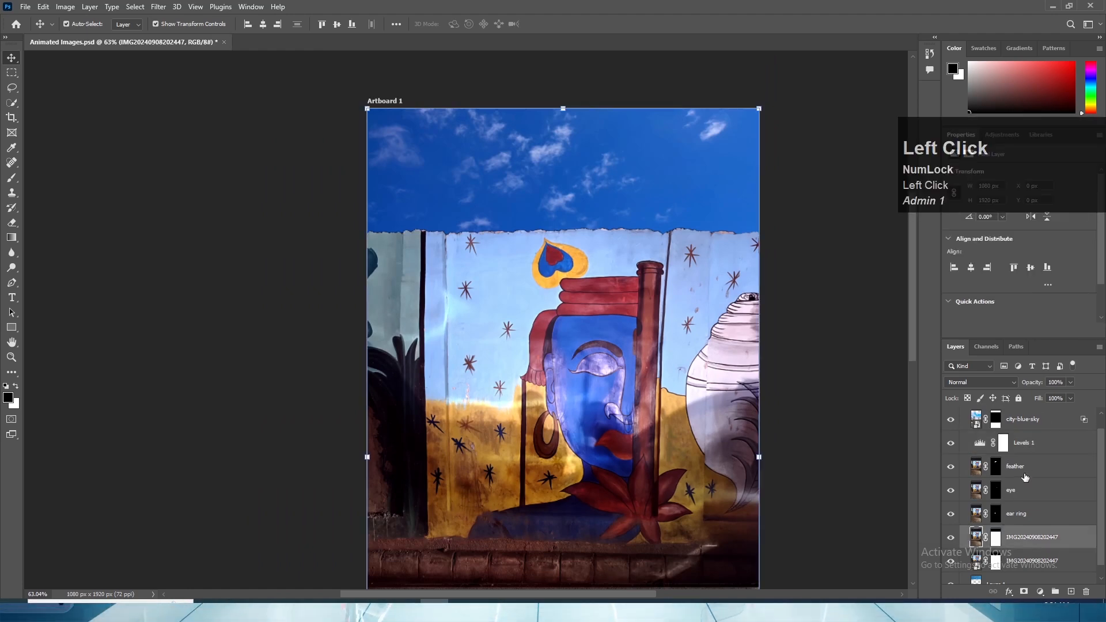
click(1035, 512)
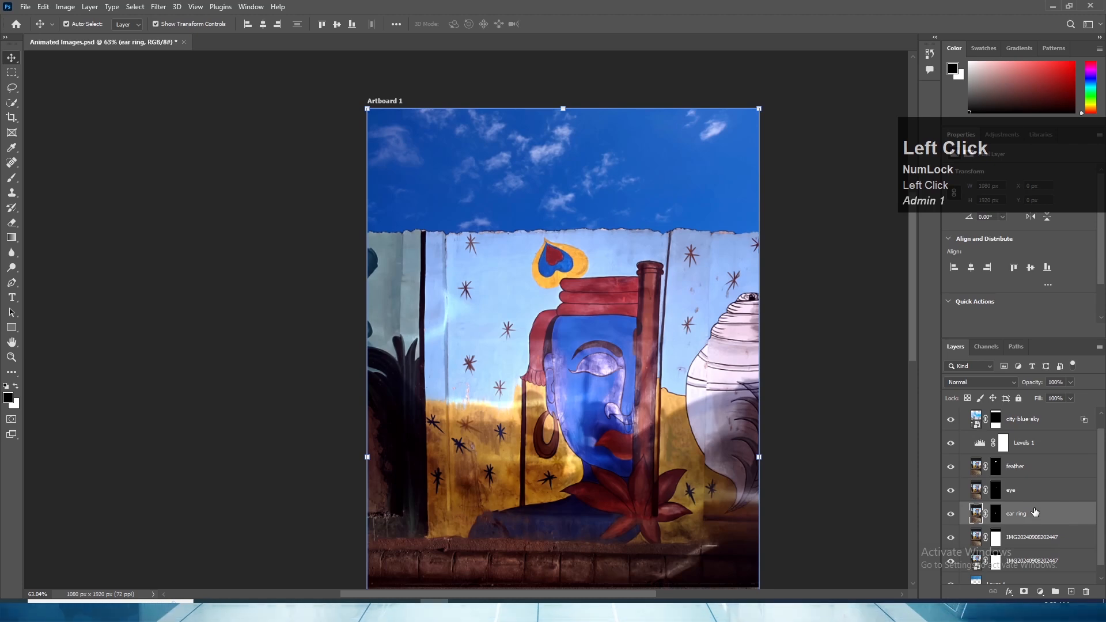
scroll(543, 396, up, 3)
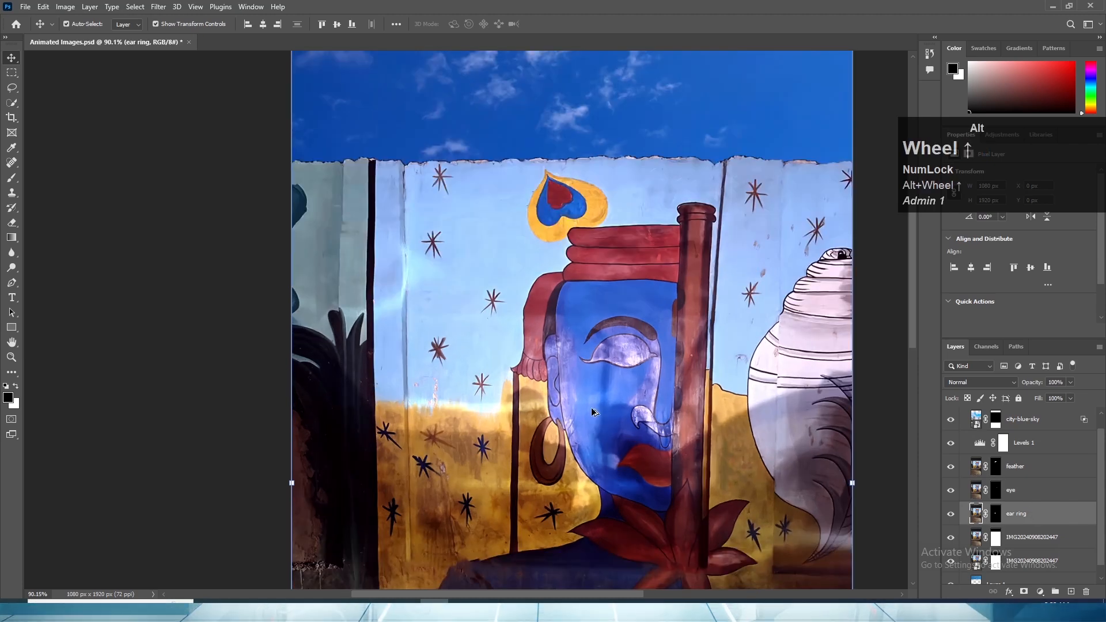
scroll(574, 392, down, 2)
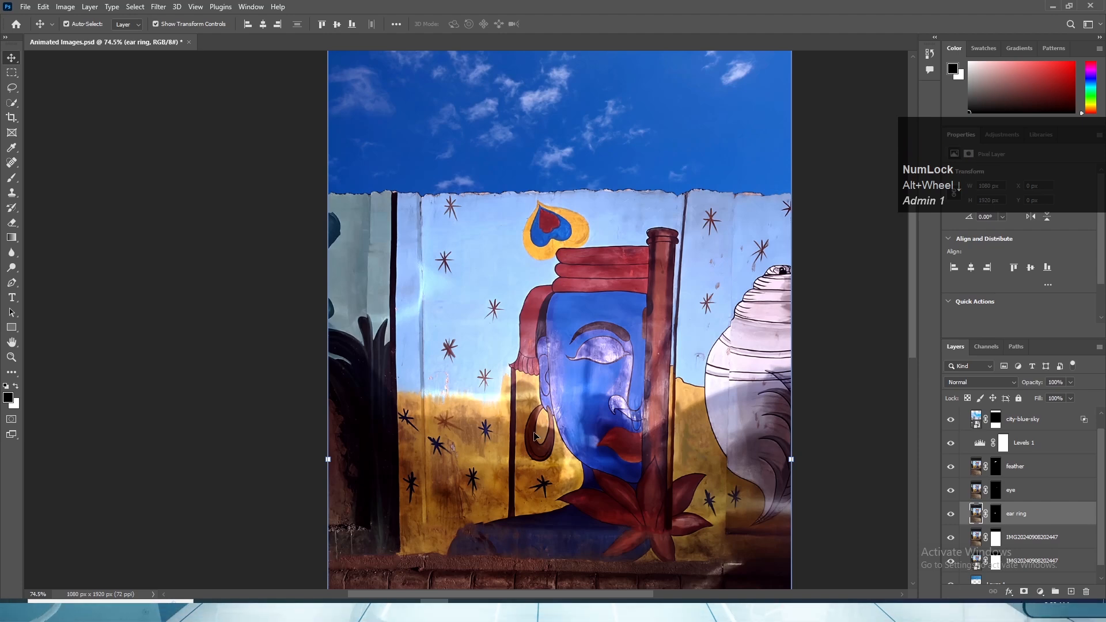
- Duplicate the mural photo layer directly beneath the ear ring layer as the base for the flute cut-out
scroll(545, 413, up, 2)
scroll(543, 407, up, 1)
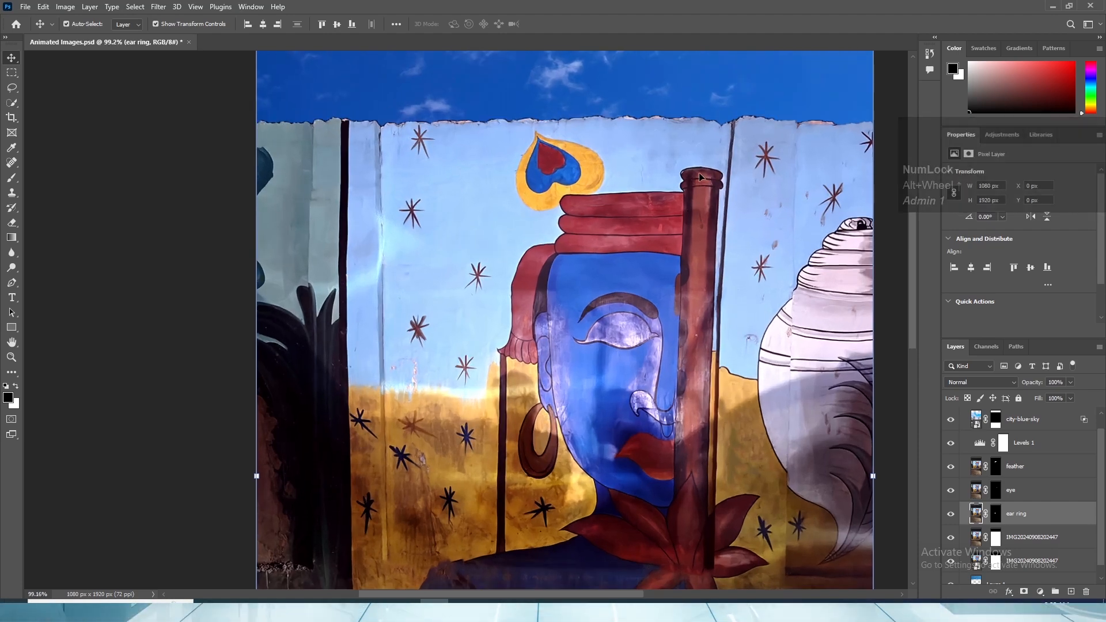
scroll(698, 183, up, 5)
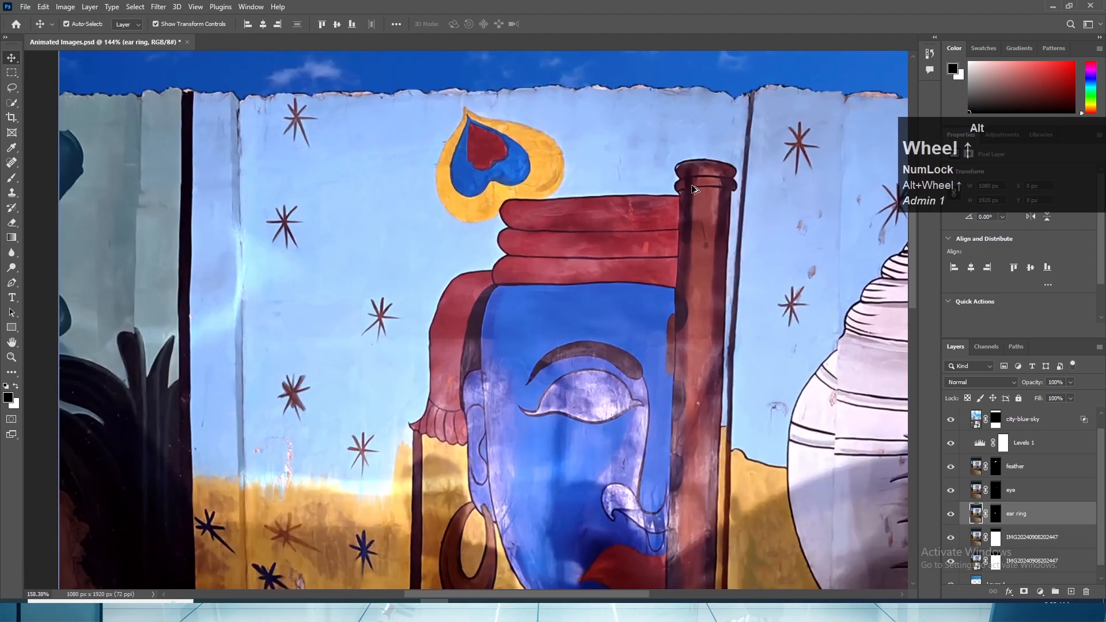
drag(685, 209, 642, 440)
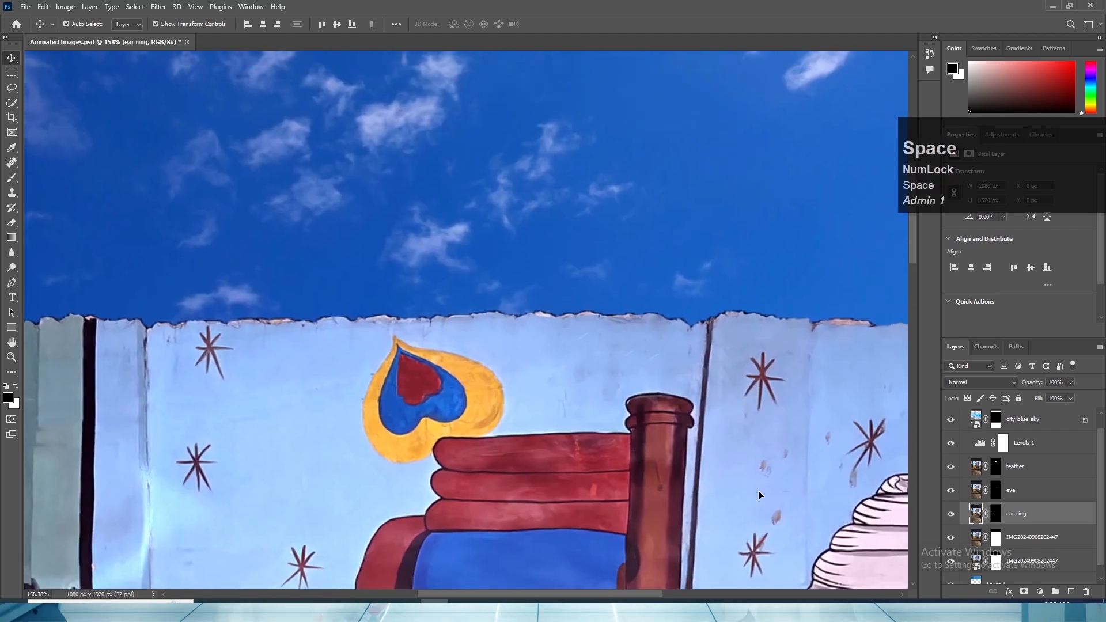
click(663, 459)
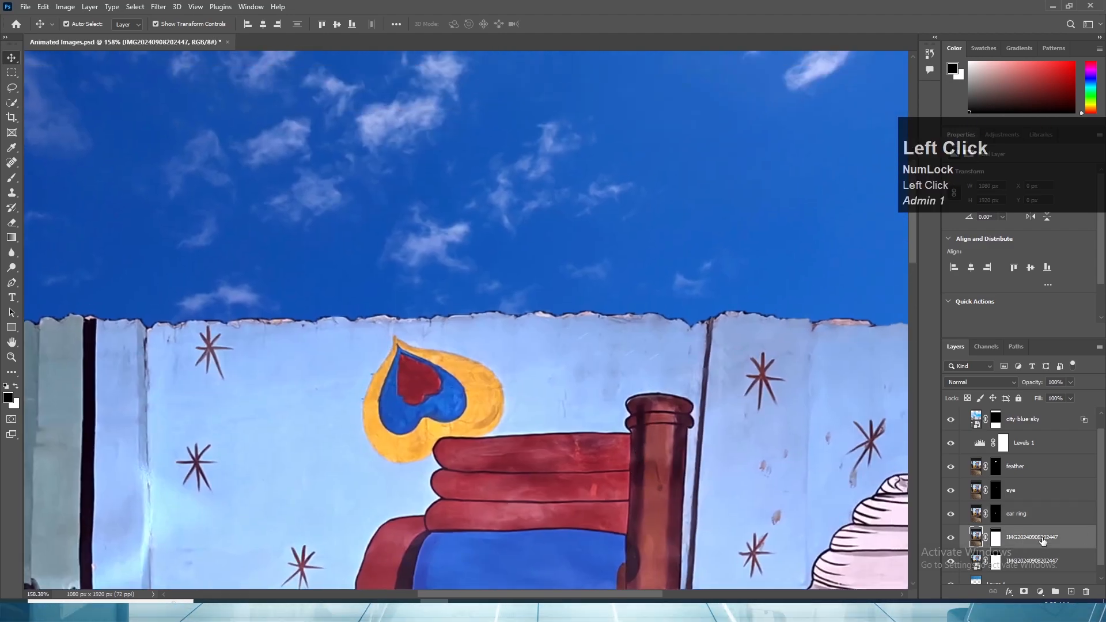
drag(1045, 540, 1071, 591)
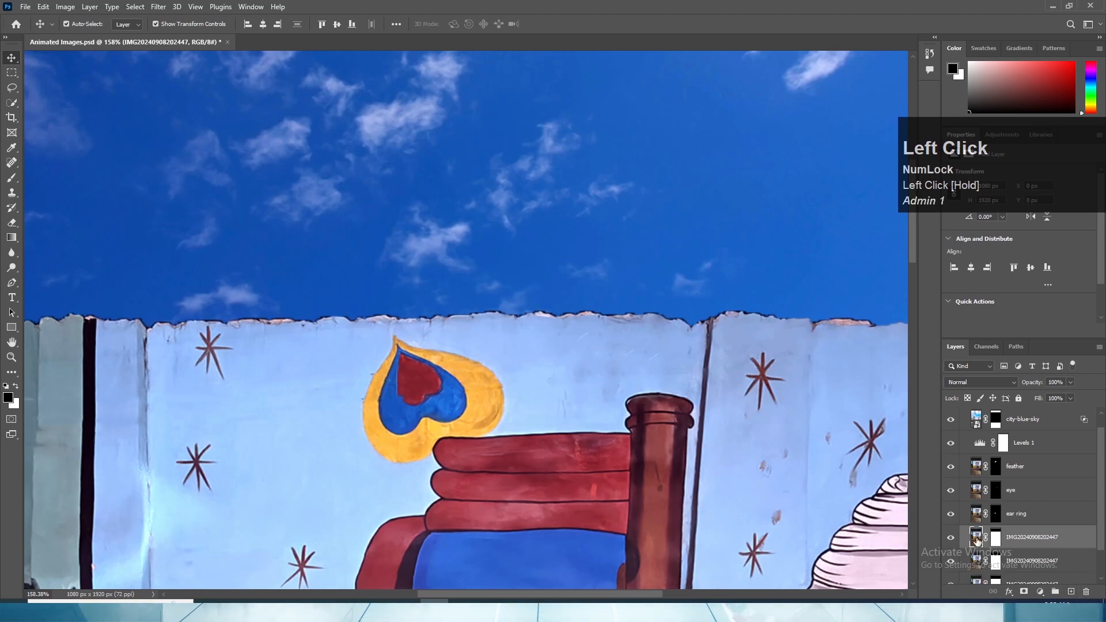
scroll(1010, 530, down, 1)
scroll(1011, 529, down, 1)
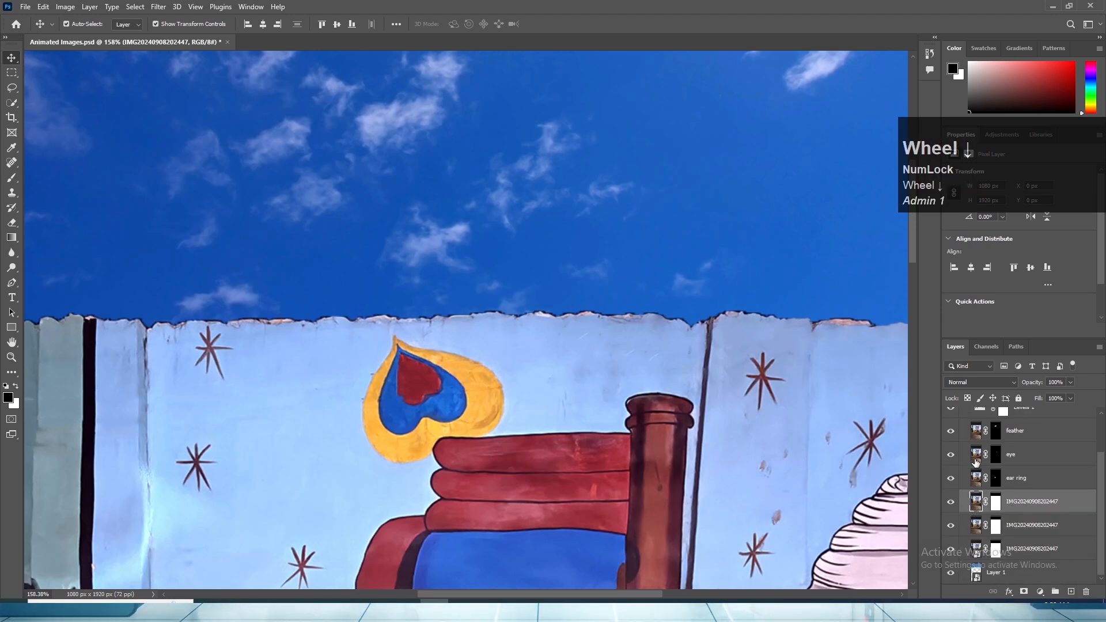
- Hide the two mural photo layers beneath the new copy and rename the copy "flute"
click(950, 525)
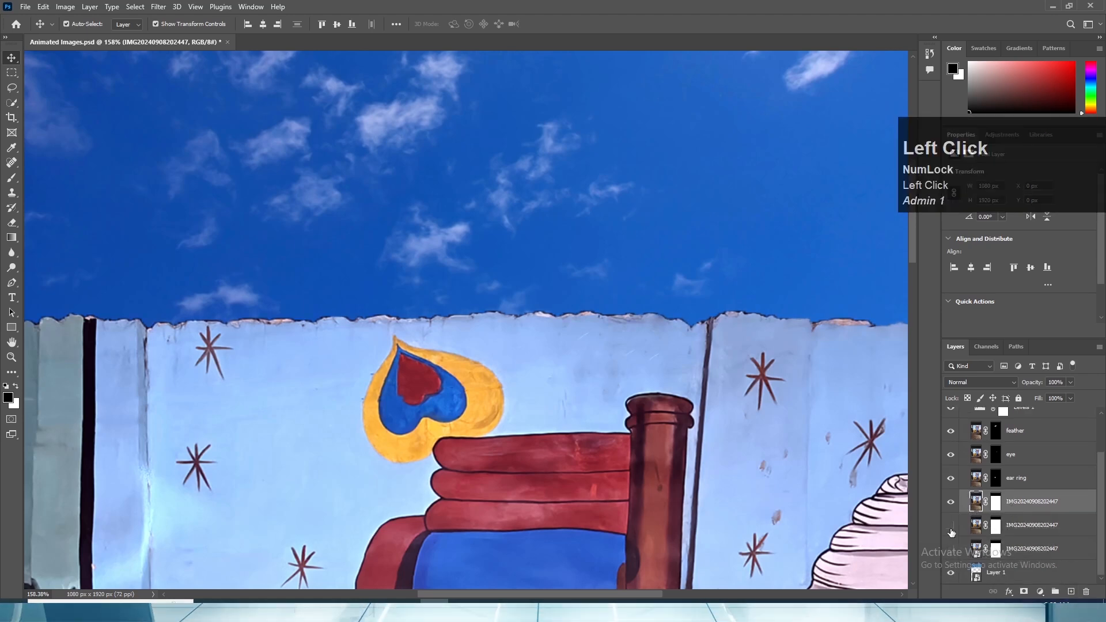
click(951, 501)
click(951, 501)
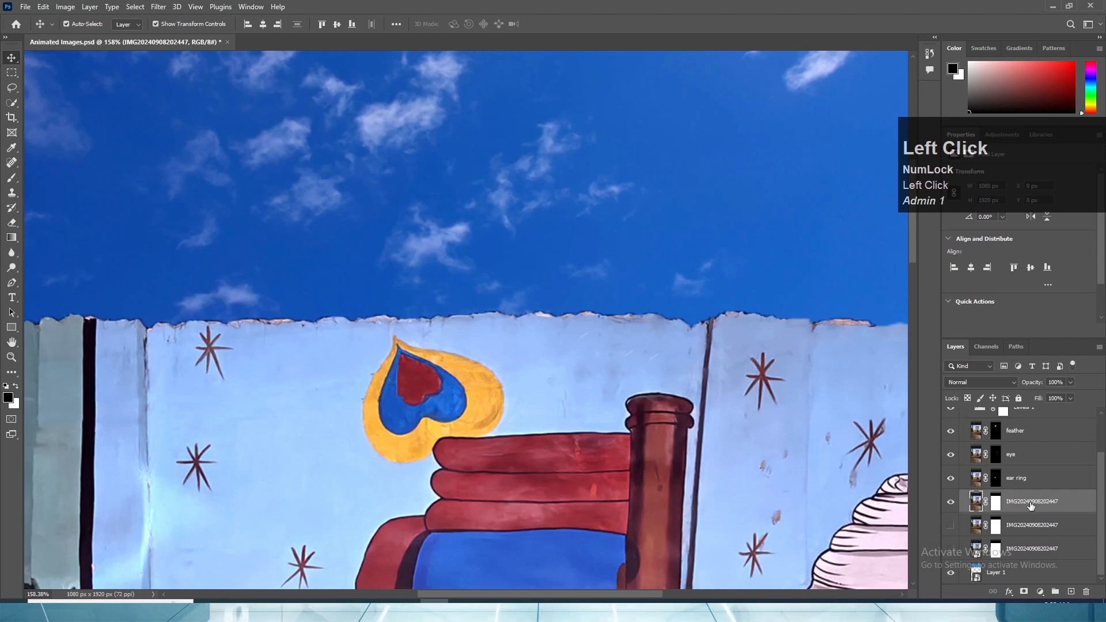
double_click(1031, 503)
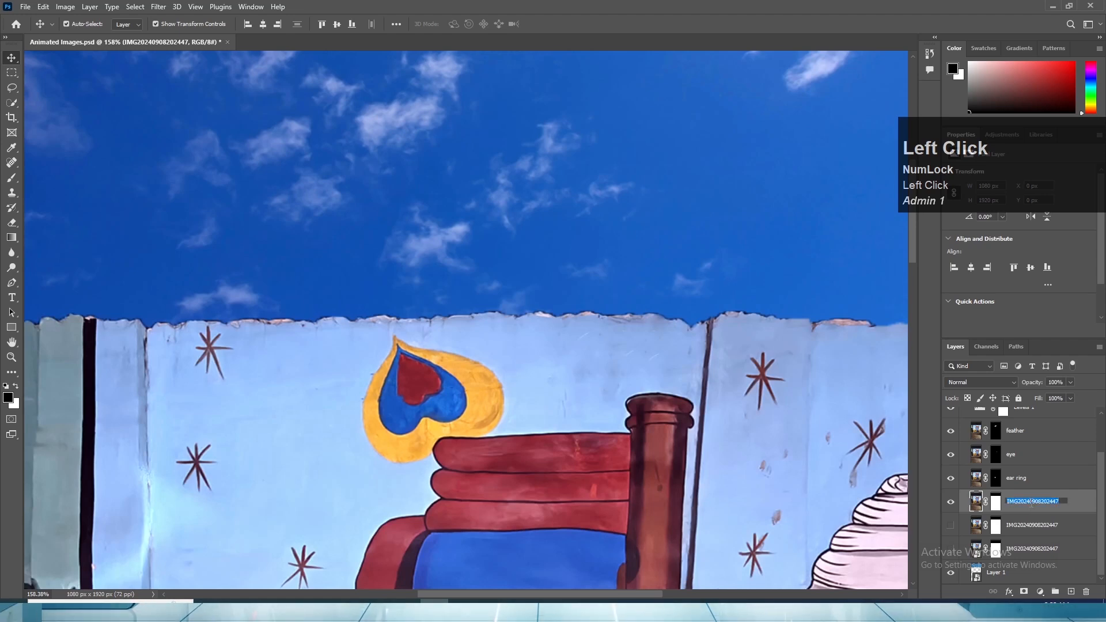
text(flute)
key(Return)
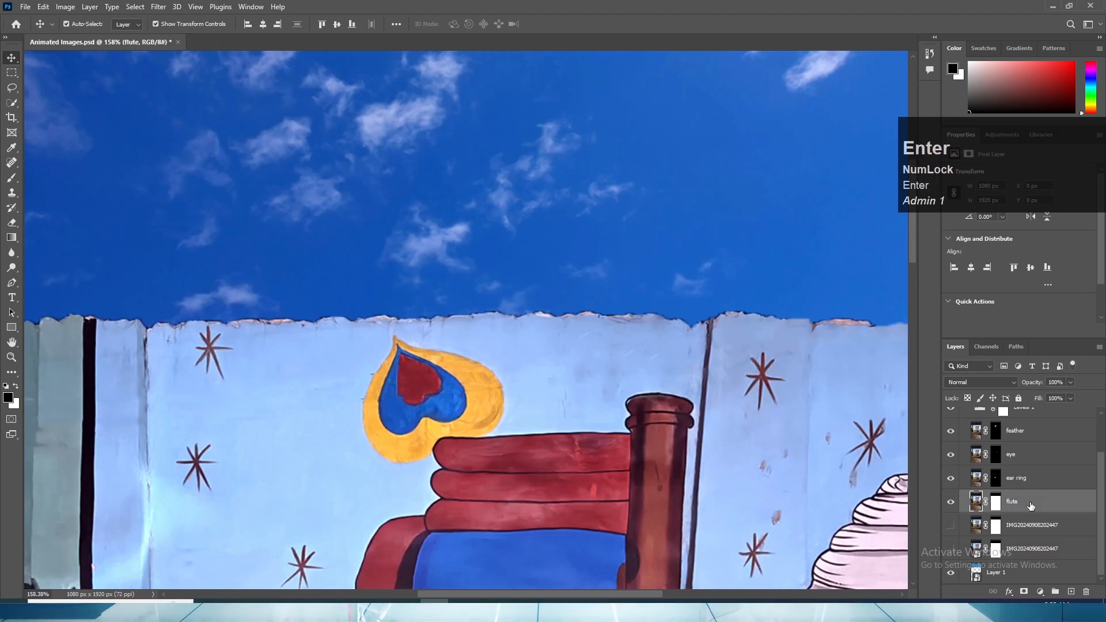
- Delete the layer mask from the flute layer
scroll(709, 483, up, 3)
click(993, 506)
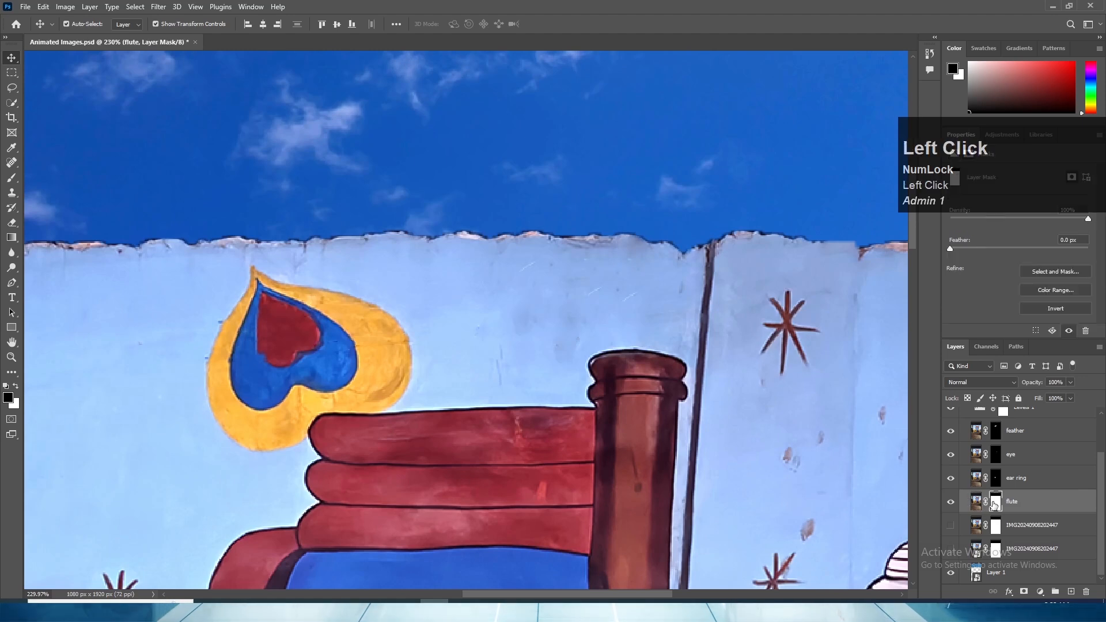
right_click(994, 505)
click(1021, 416)
- Select the upper part of the flute and the red turban bands beside it with the Quick Selection tool
scroll(673, 416, up, 1)
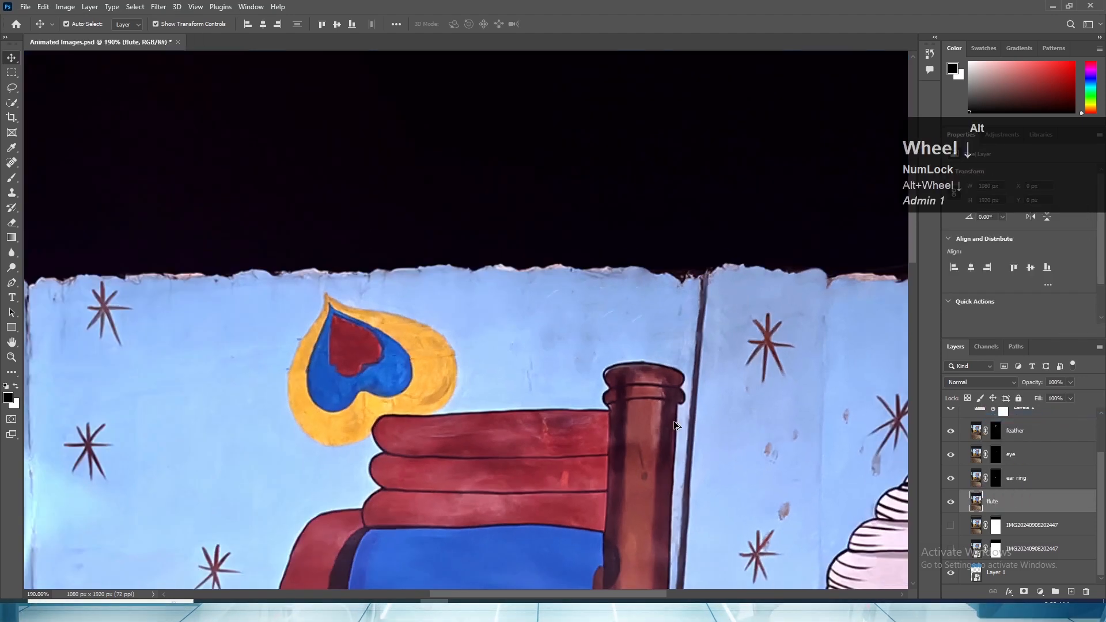
scroll(673, 415, up, 1)
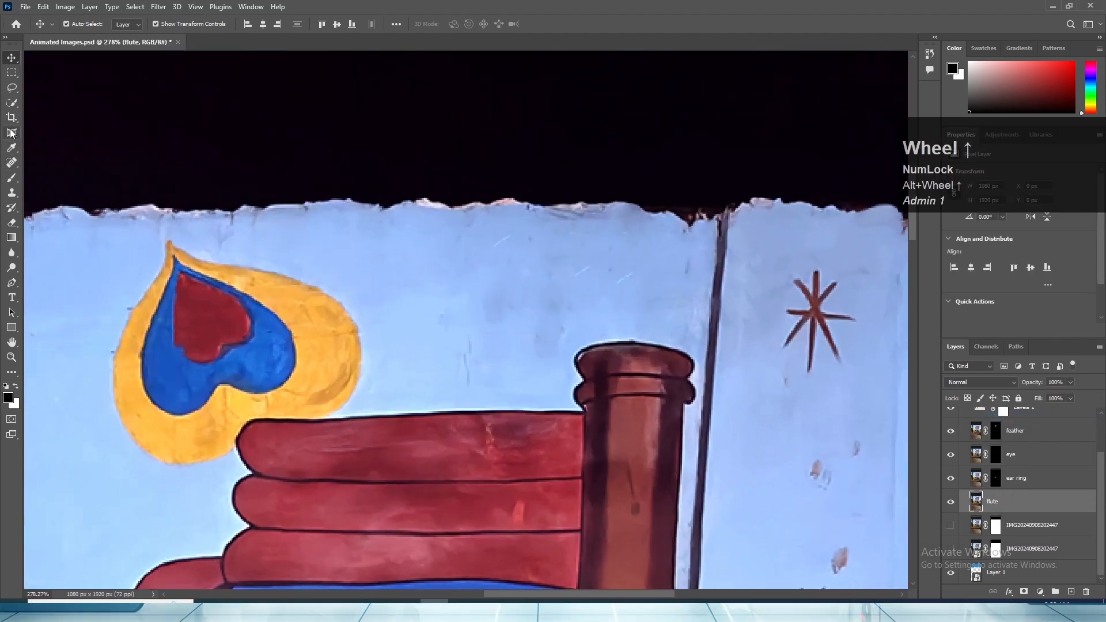
click(12, 102)
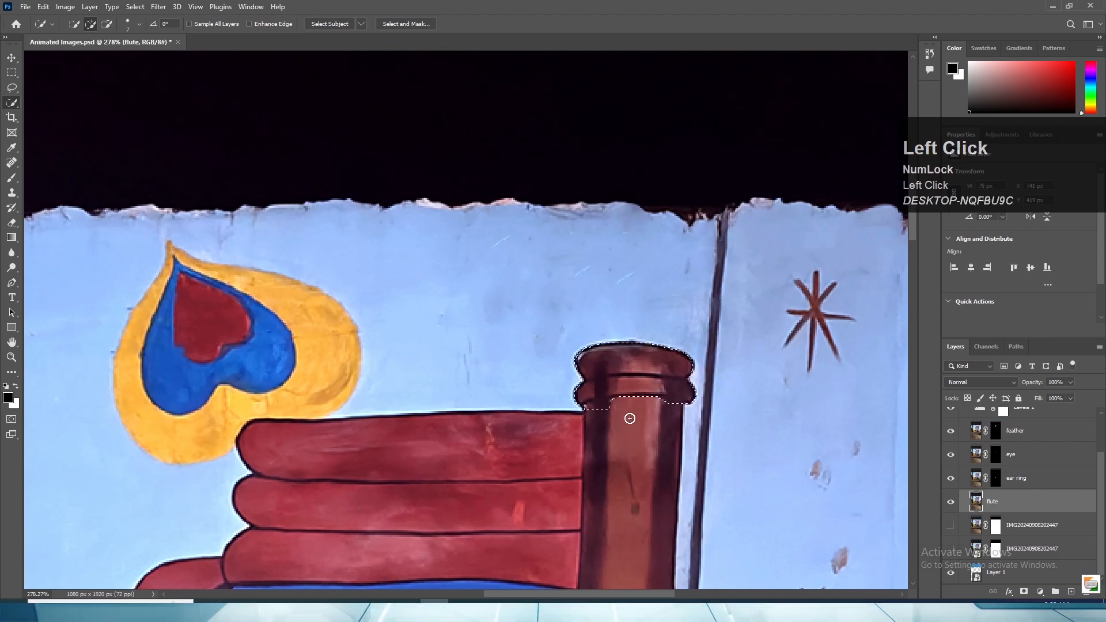
scroll(606, 516, down, 5)
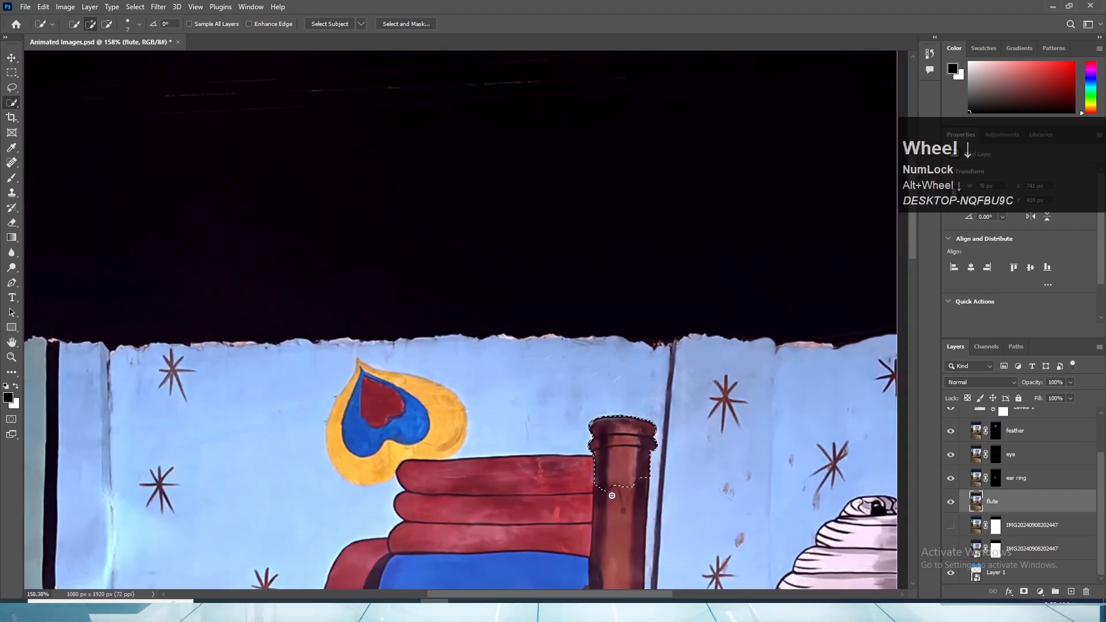
drag(611, 495, 606, 515)
scroll(600, 524, up, 4)
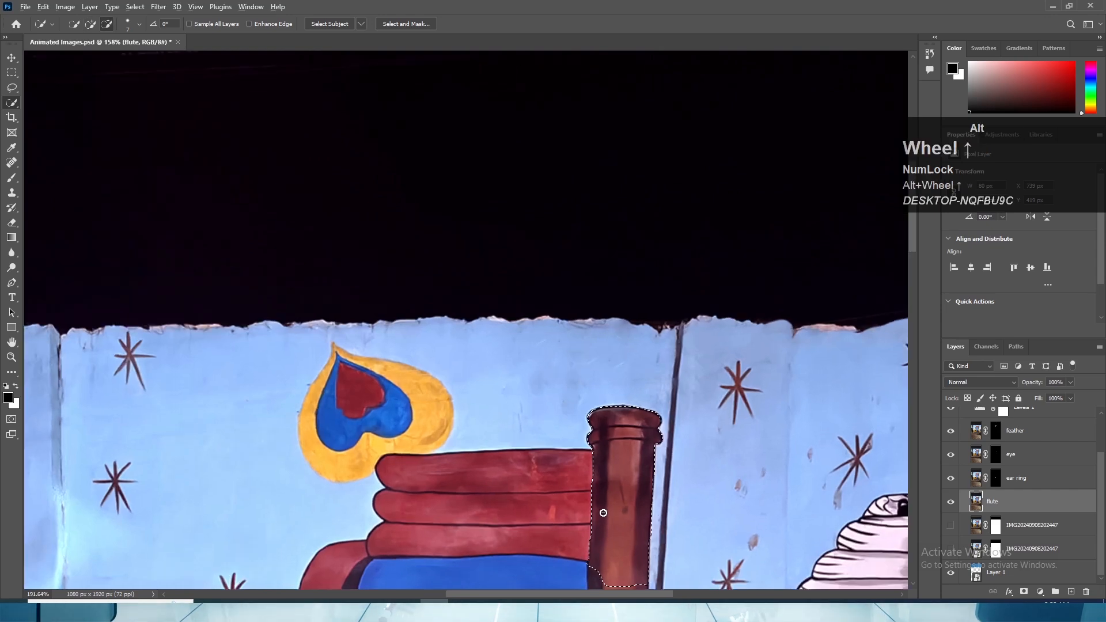
drag(556, 417, 781, 237)
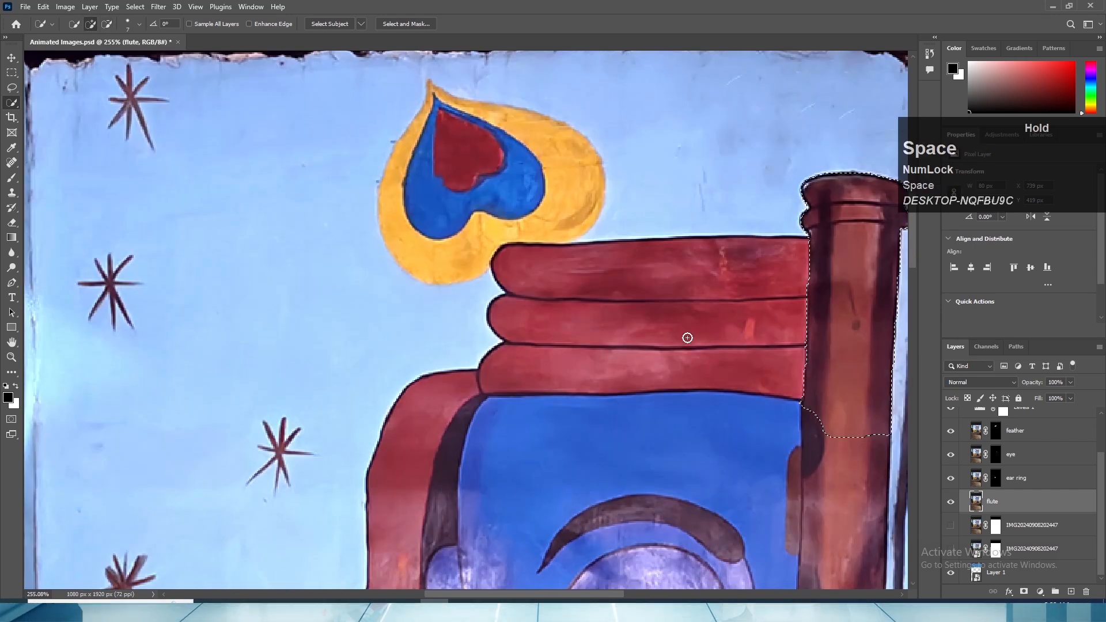
scroll(668, 330, down, 3)
drag(717, 294, 590, 322)
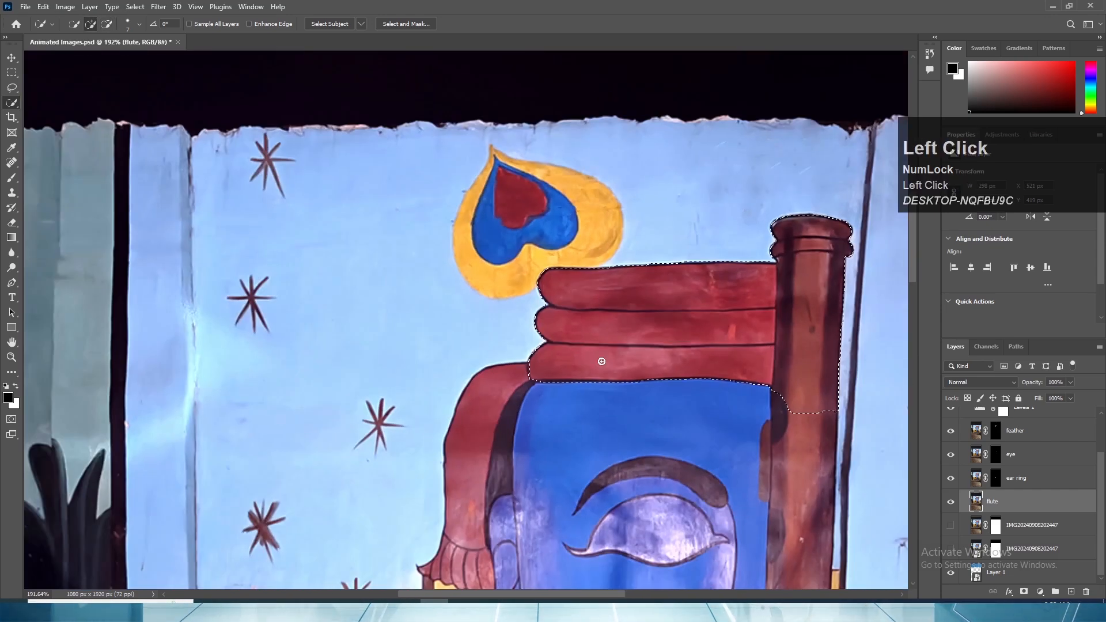
- Extend the selection over the hanging turban cloth and the blue face down to the chin
scroll(756, 356, down, 2)
click(641, 378)
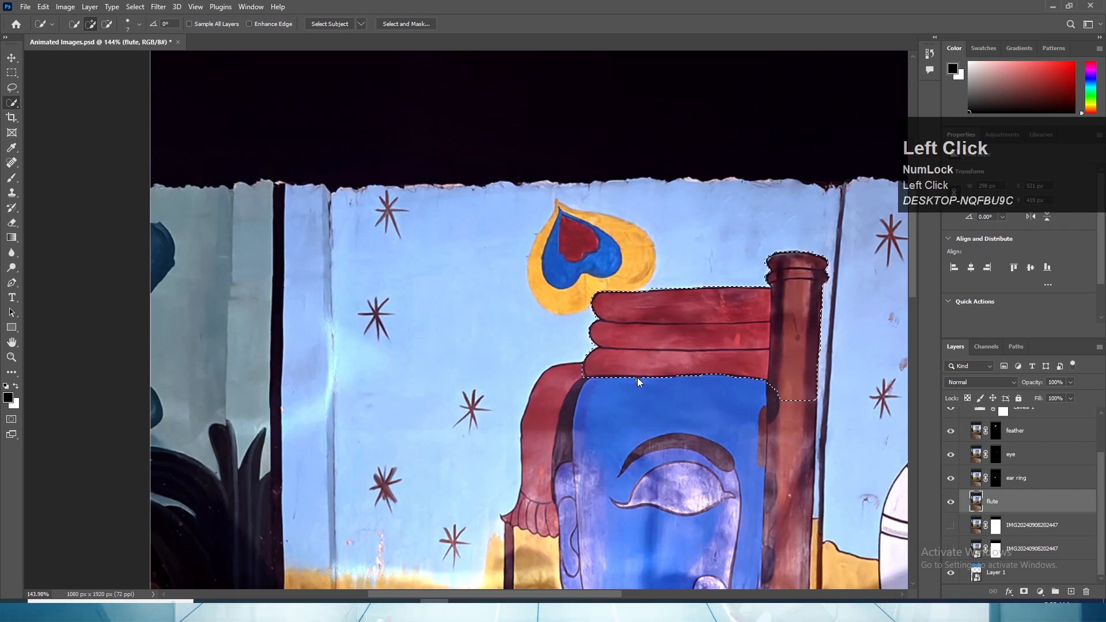
mouse_move(650, 439)
mouse_down()
mouse_move(636, 402)
mouse_move(679, 489)
mouse_up()
scroll(679, 489, down, 4)
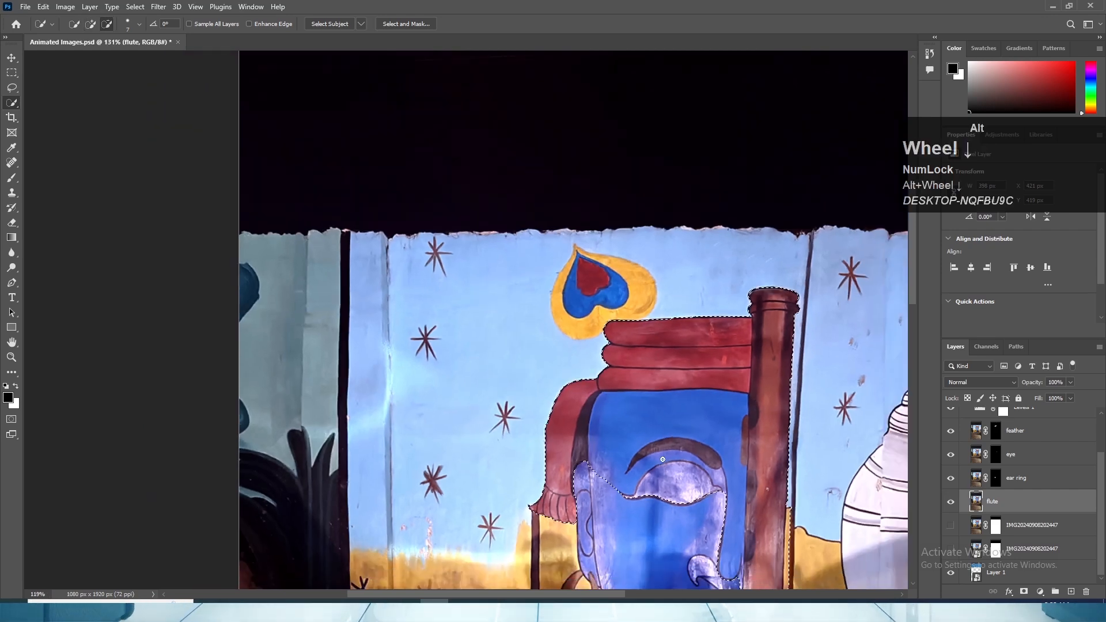
mouse_move(651, 547)
mouse_down()
mouse_move(632, 431)
mouse_move(653, 494)
mouse_up()
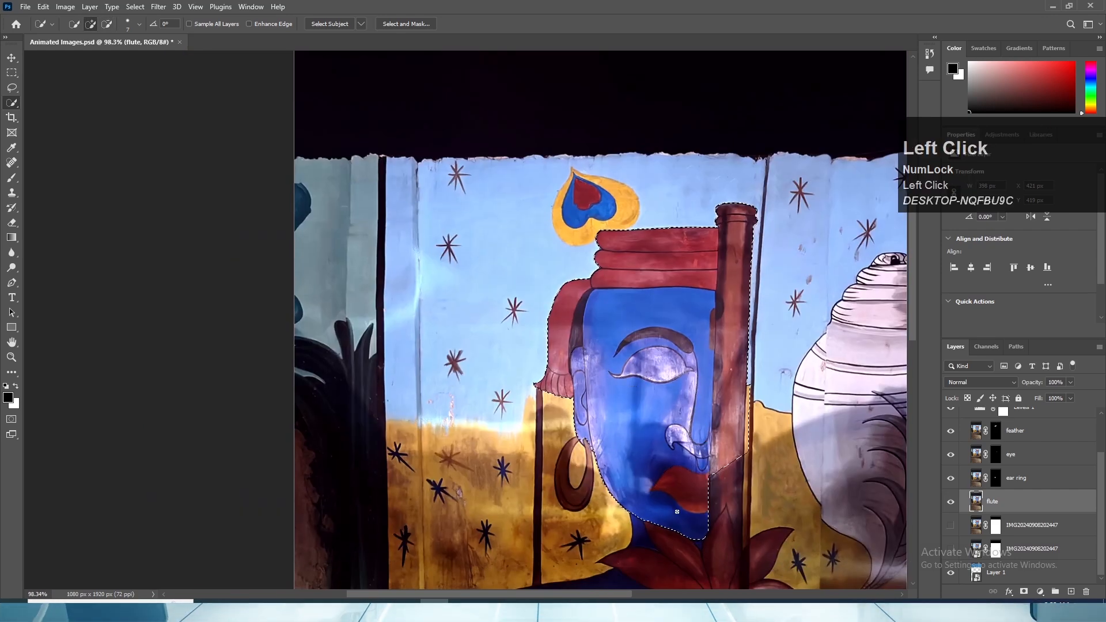
- Subtract the dark strip along the flute's right edge from the selection and add the neck and lotus petals below the chin
scroll(714, 539, up, 3)
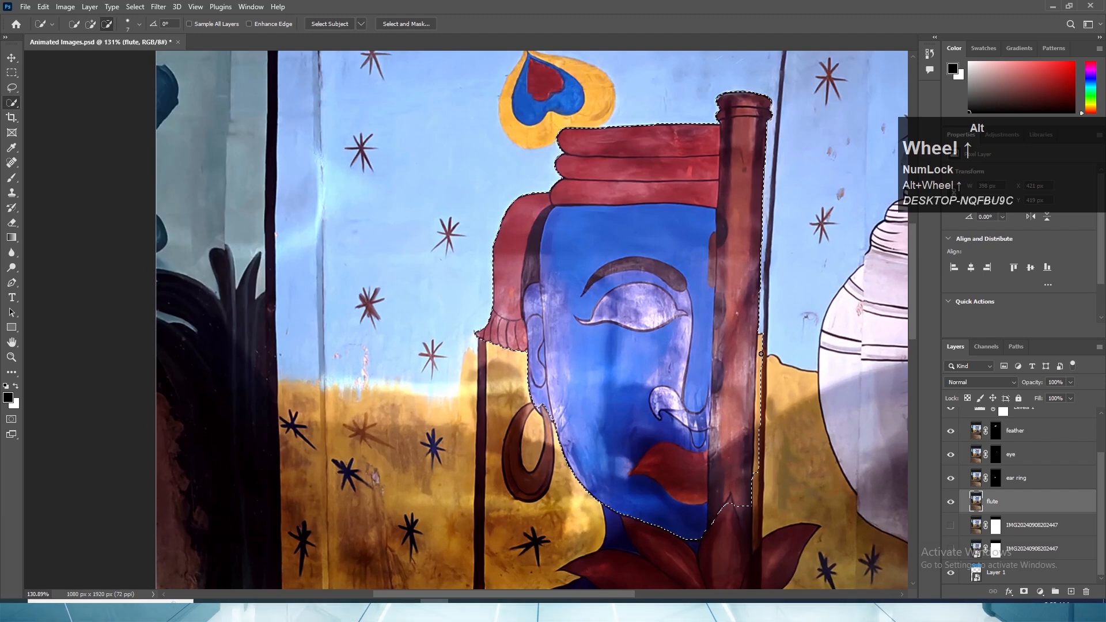
alt+click(760, 346)
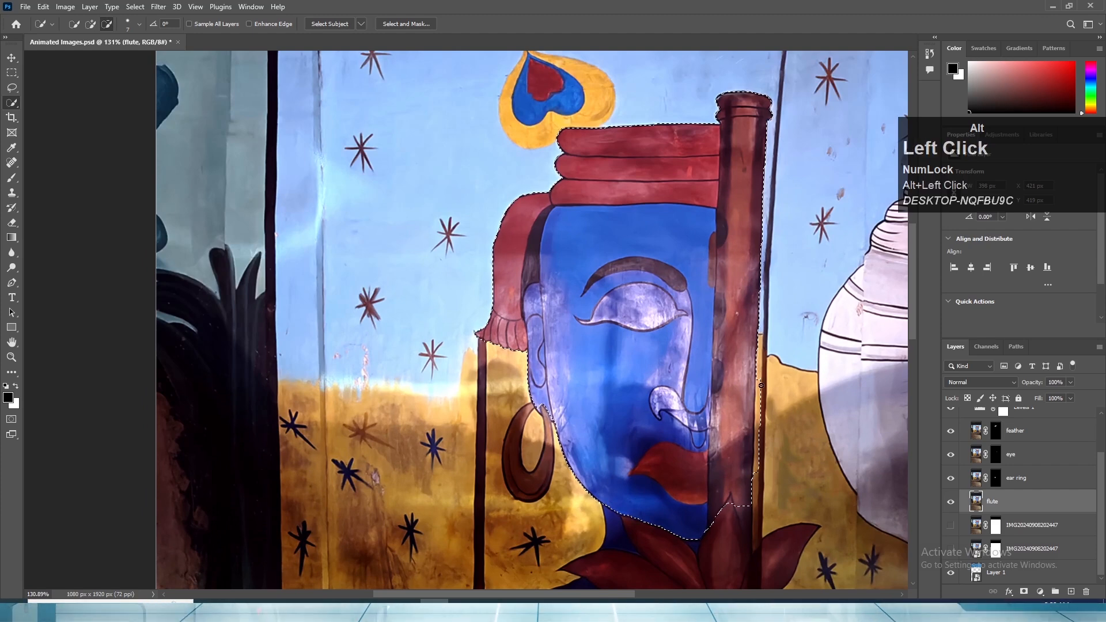
drag(760, 346, 756, 471)
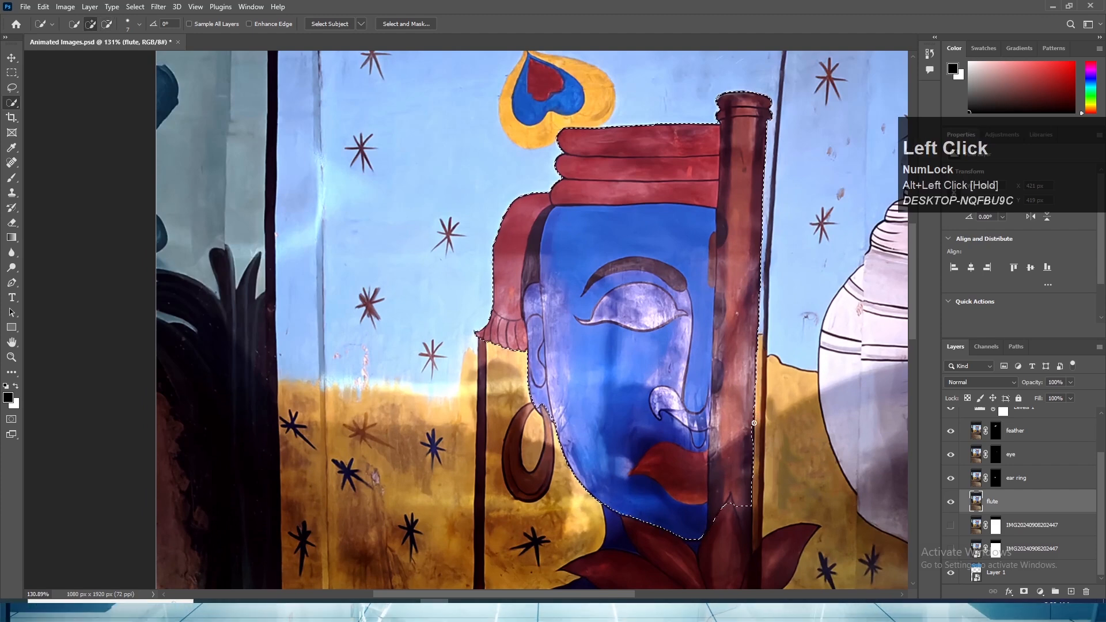
click(743, 436)
scroll(743, 436, down, 4)
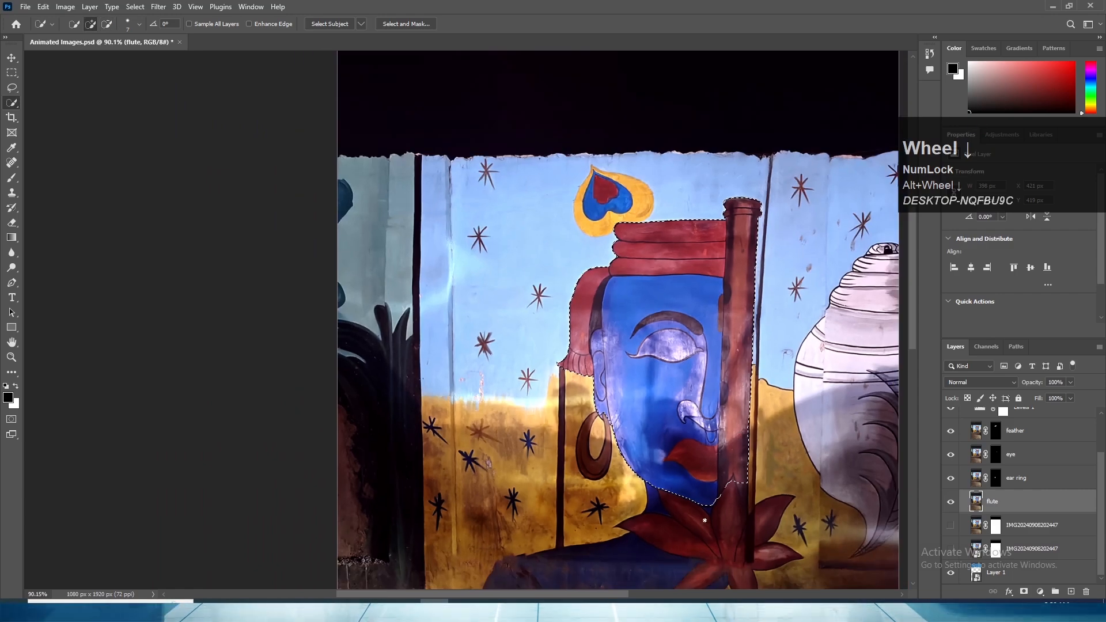
key(space)
mouse_move(702, 479)
mouse_down()
mouse_move(680, 520)
mouse_move(720, 505)
mouse_move(729, 476)
mouse_move(731, 530)
mouse_up()
- Refine the figure's selection edge in Select and Mask and apply the selection as a layer mask on the flute layer
scroll(708, 349, up, 4)
key(space)
drag(752, 222, 752, 457)
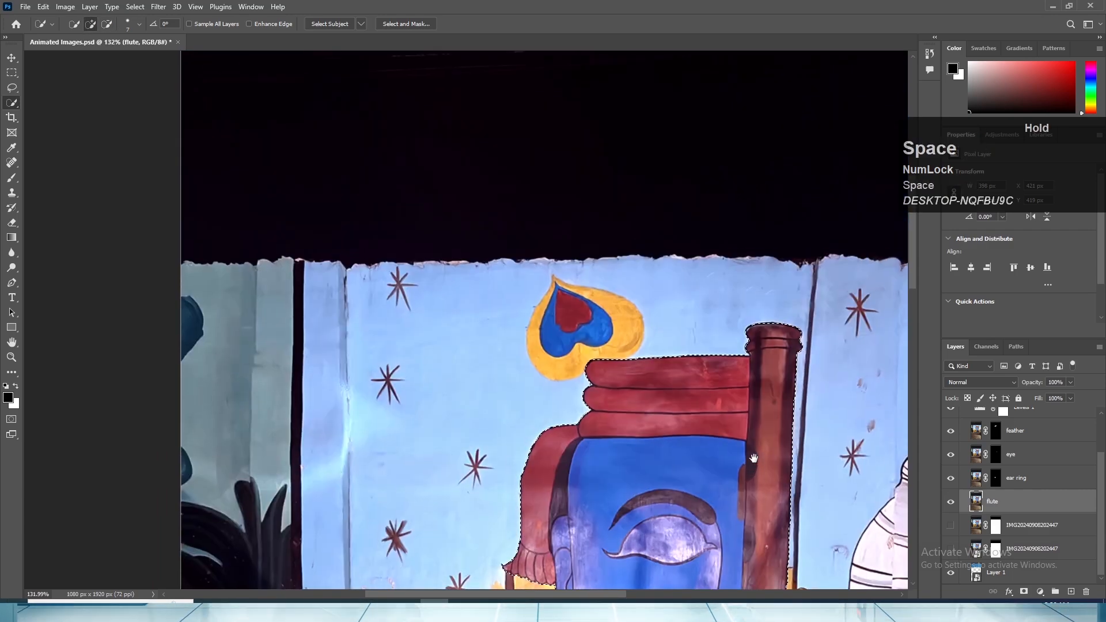
click(406, 24)
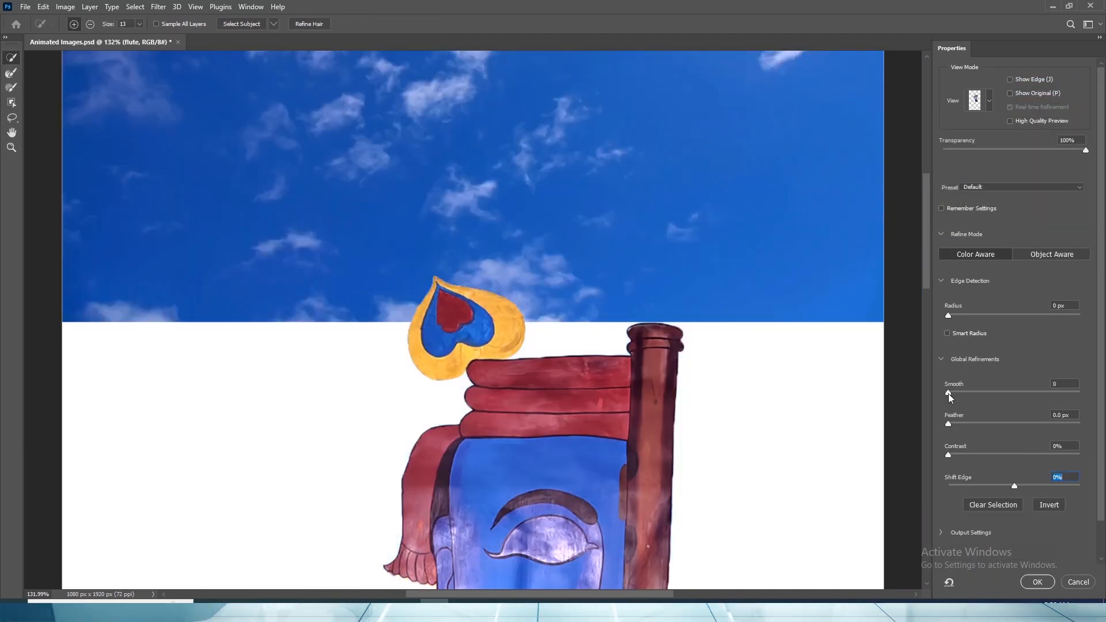
drag(948, 393, 1029, 485)
click(1030, 581)
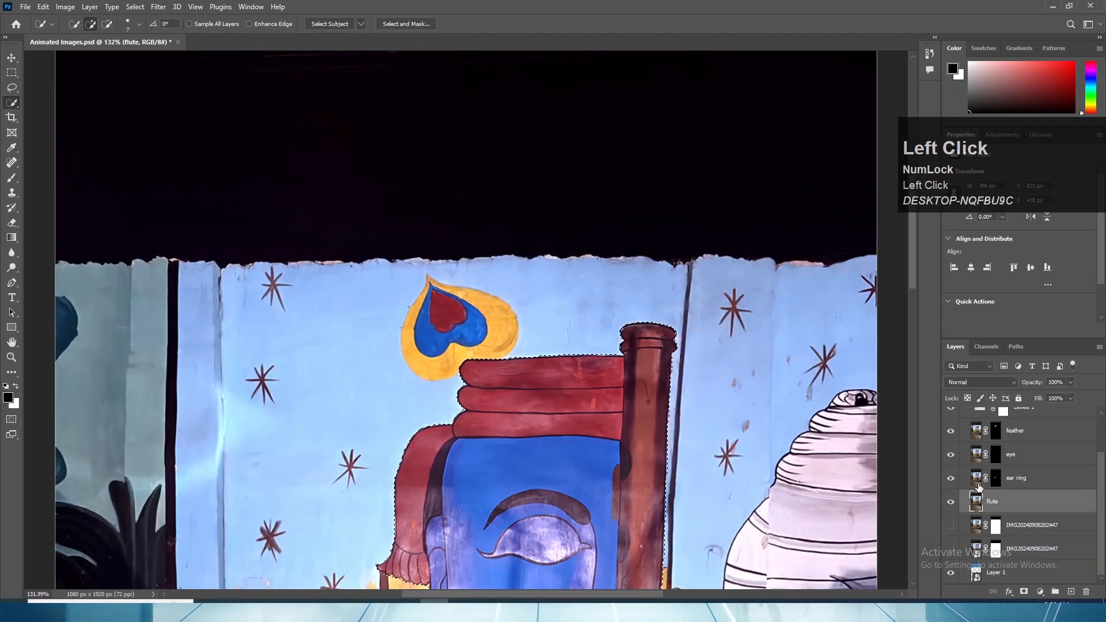
click(1023, 591)
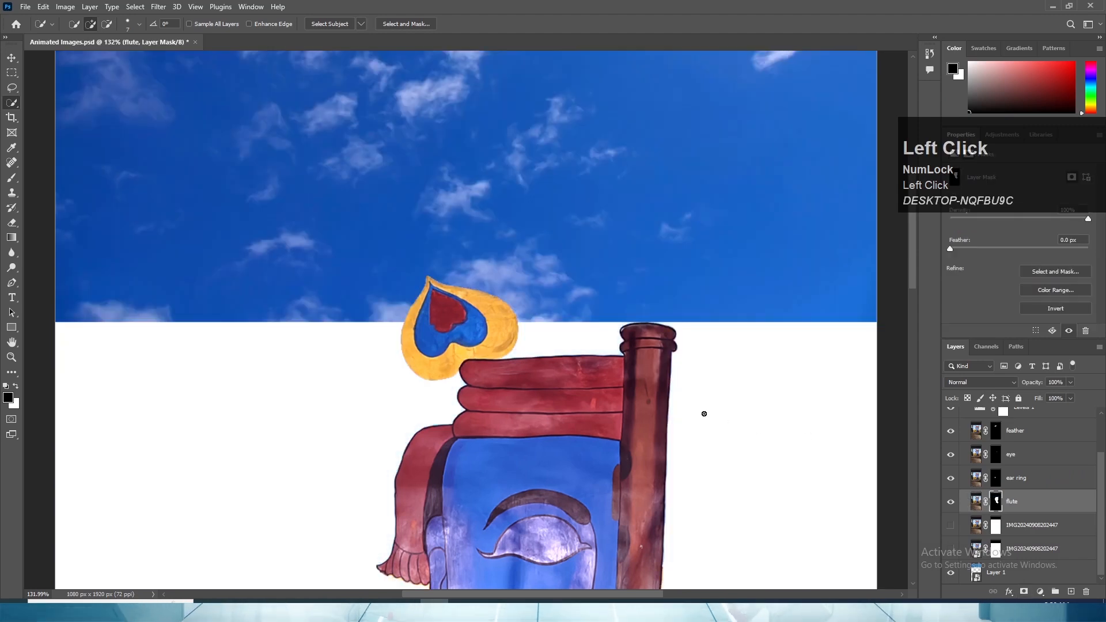
- Check the masked head-and-flute cut-out as a whole and save the document
scroll(679, 391, down, 3)
scroll(679, 392, down, 2)
key(space)
drag(703, 363, 703, 227)
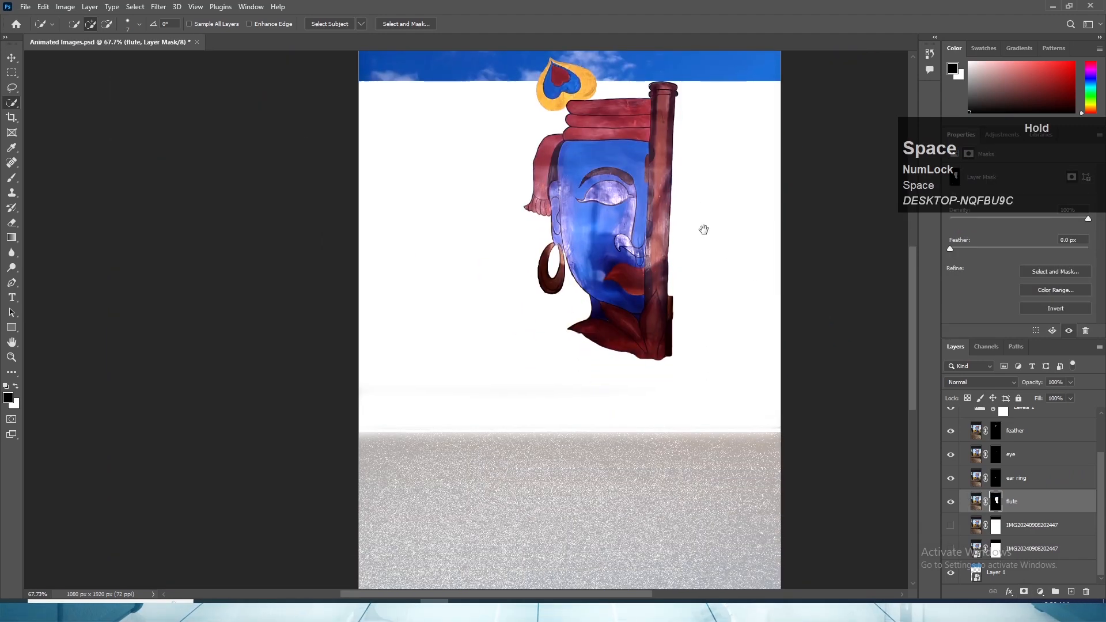
key(ctrl+s)
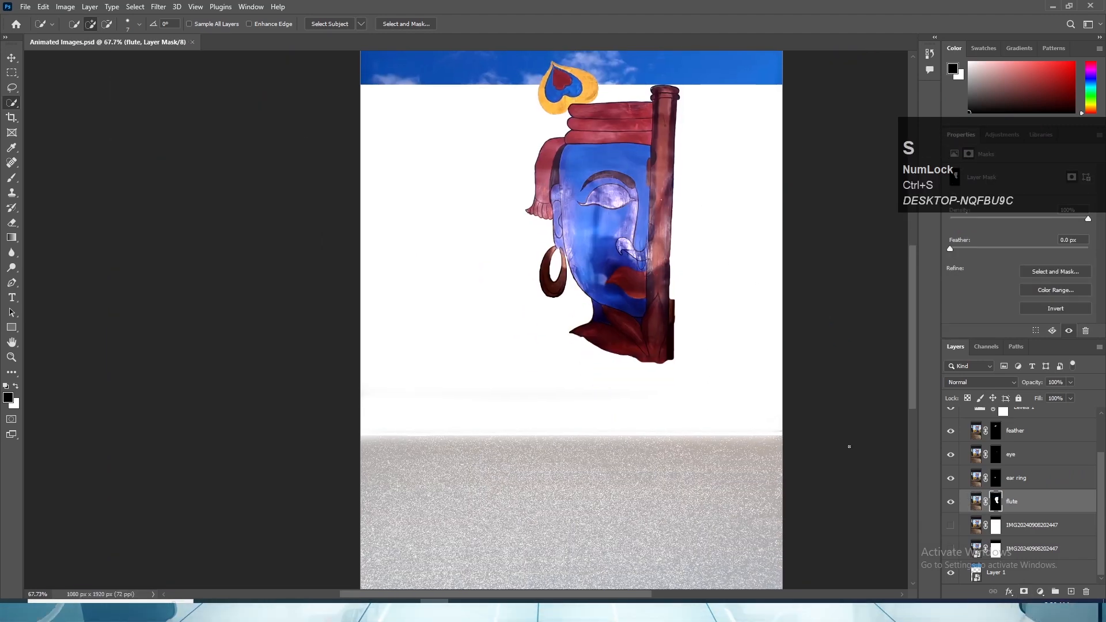
- Show the mural photo layers beneath the flute layer, inspect the wall's upper area, and hide the upper photo layer to compare
click(950, 525)
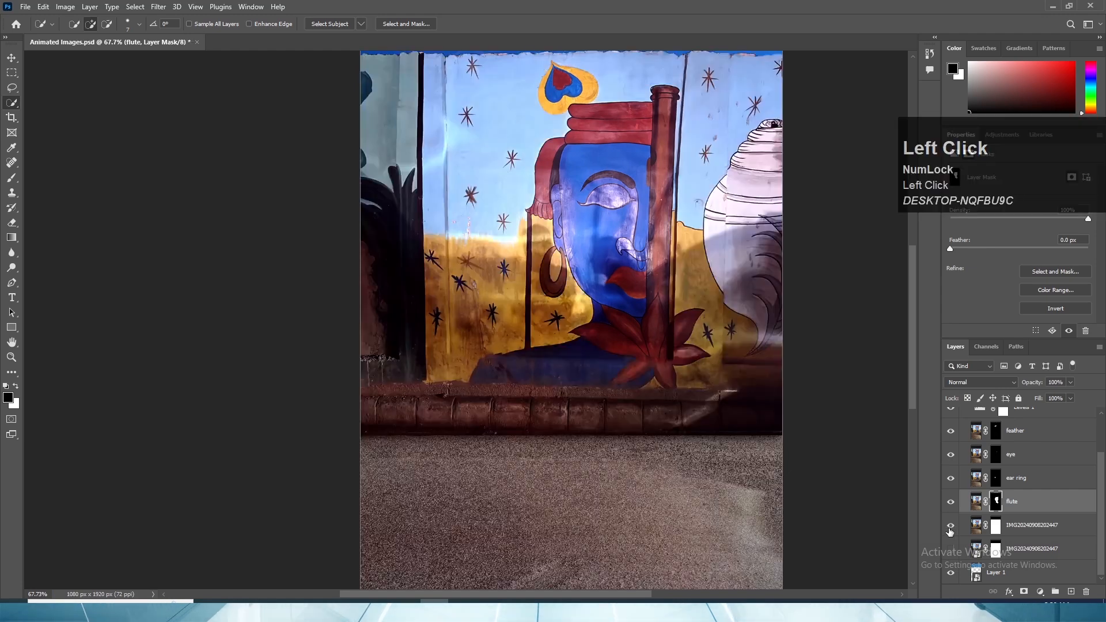
scroll(758, 295, down, 4)
key(space)
drag(714, 193, 715, 339)
scroll(552, 290, up, 10)
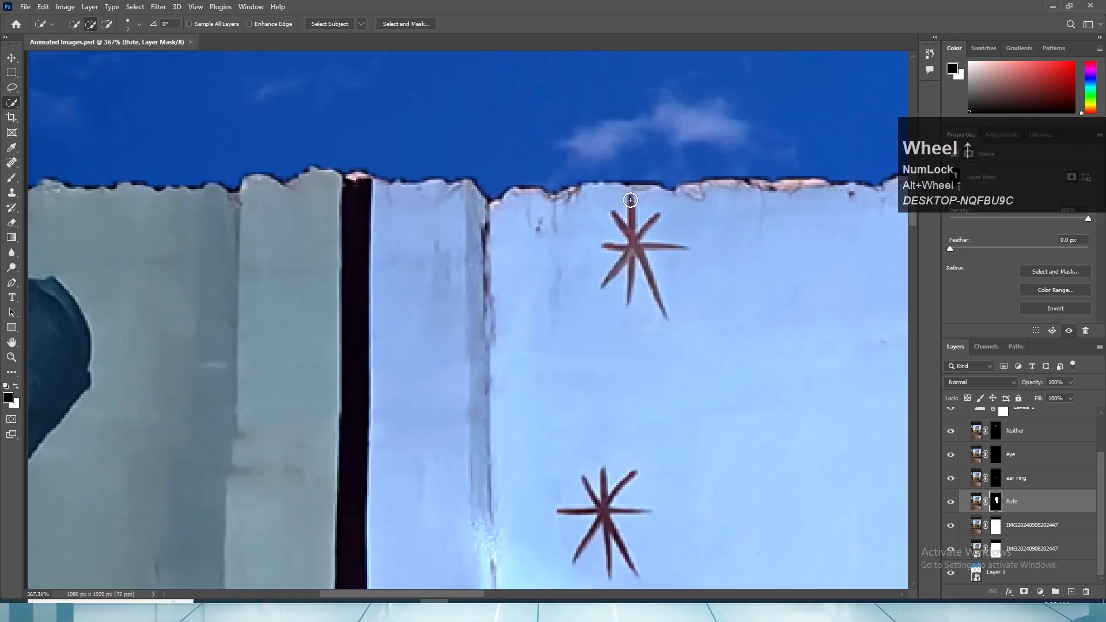
scroll(654, 284, down, 3)
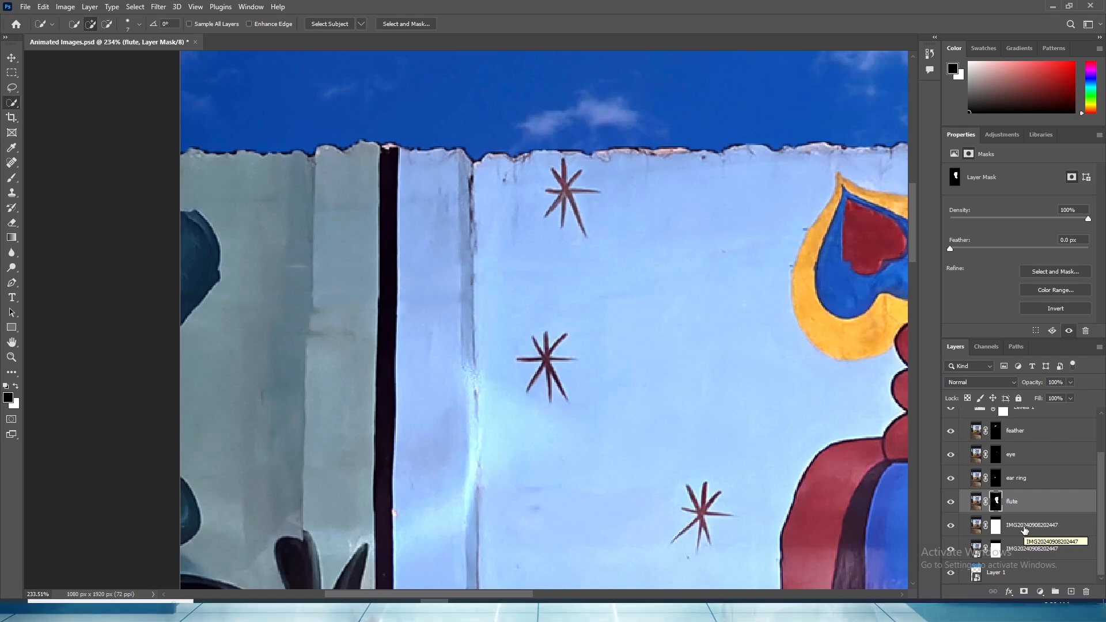
scroll(1001, 551, down, 1)
click(951, 526)
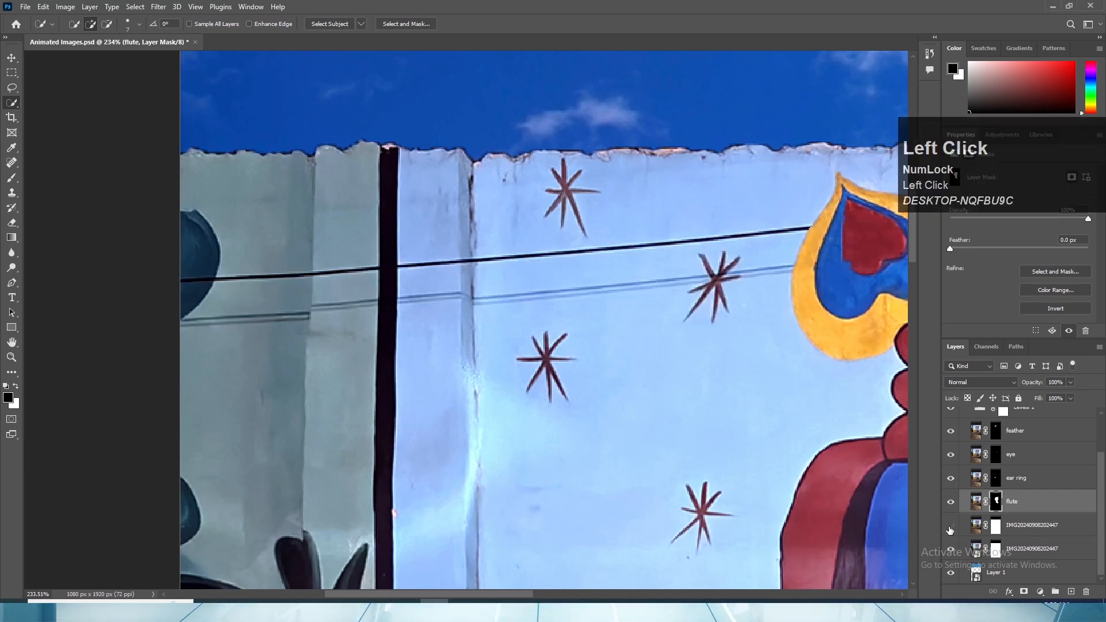
- Show the upper mural photo layer beneath the flute layer again and duplicate it
click(950, 525)
click(1021, 526)
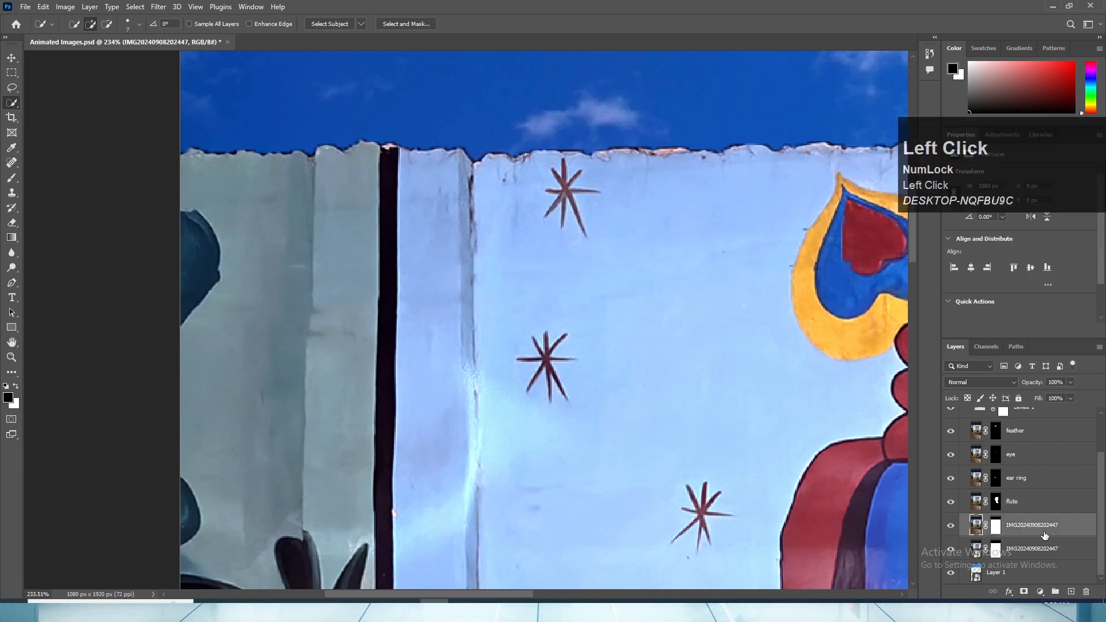
drag(1044, 527, 1070, 591)
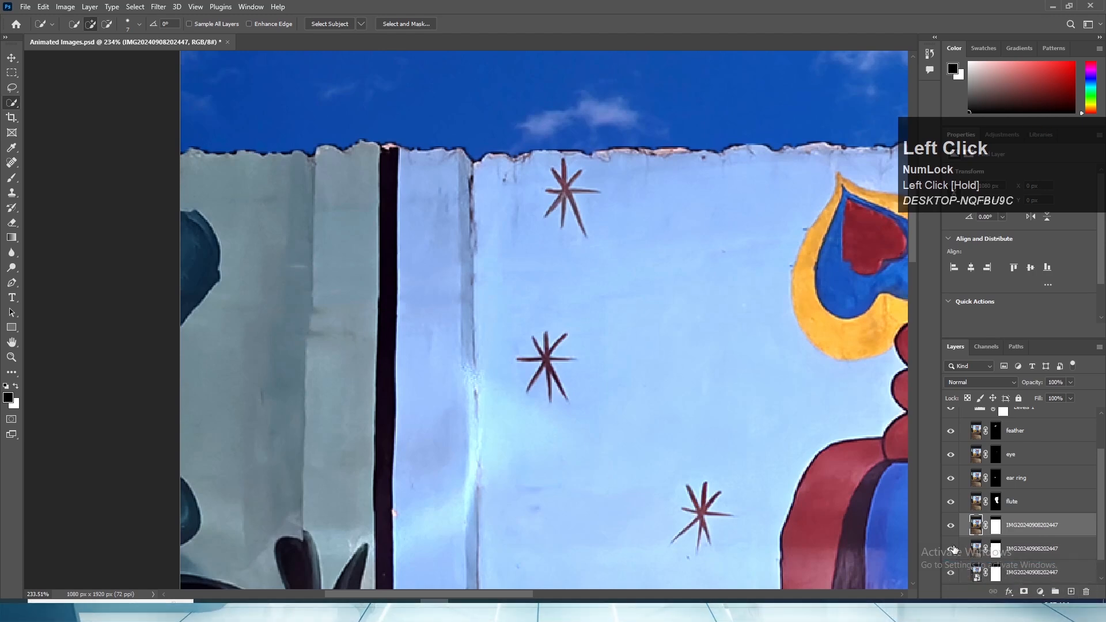
- Hide every layer except the mural photo layer directly beneath the new duplicate
drag(953, 454, 951, 432)
scroll(951, 456, down, 2)
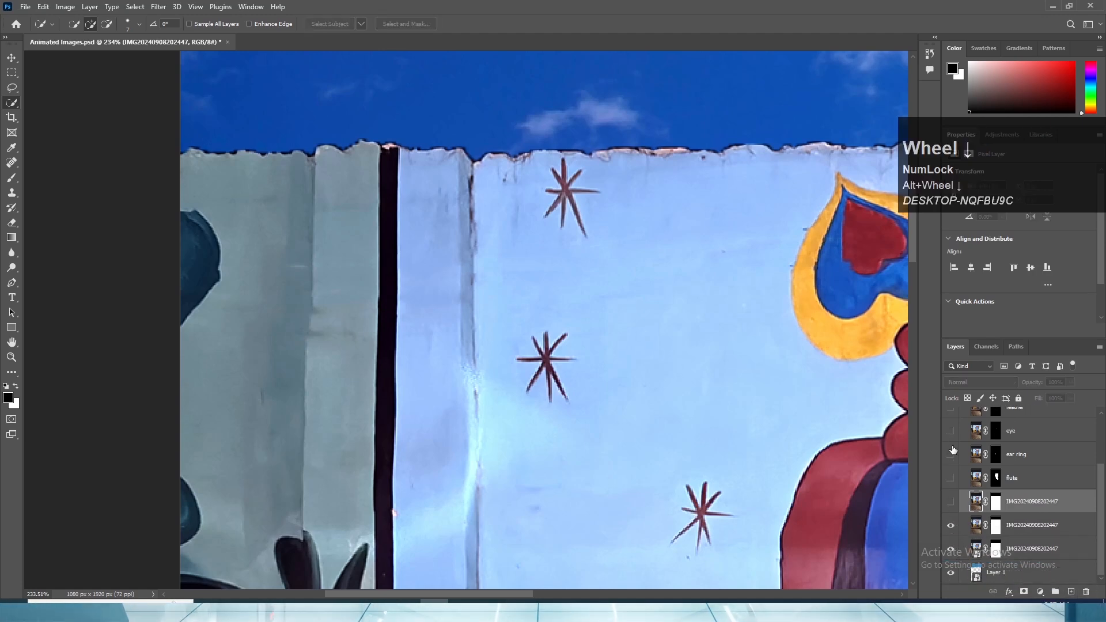
scroll(953, 446, up, 4)
scroll(953, 455, down, 3)
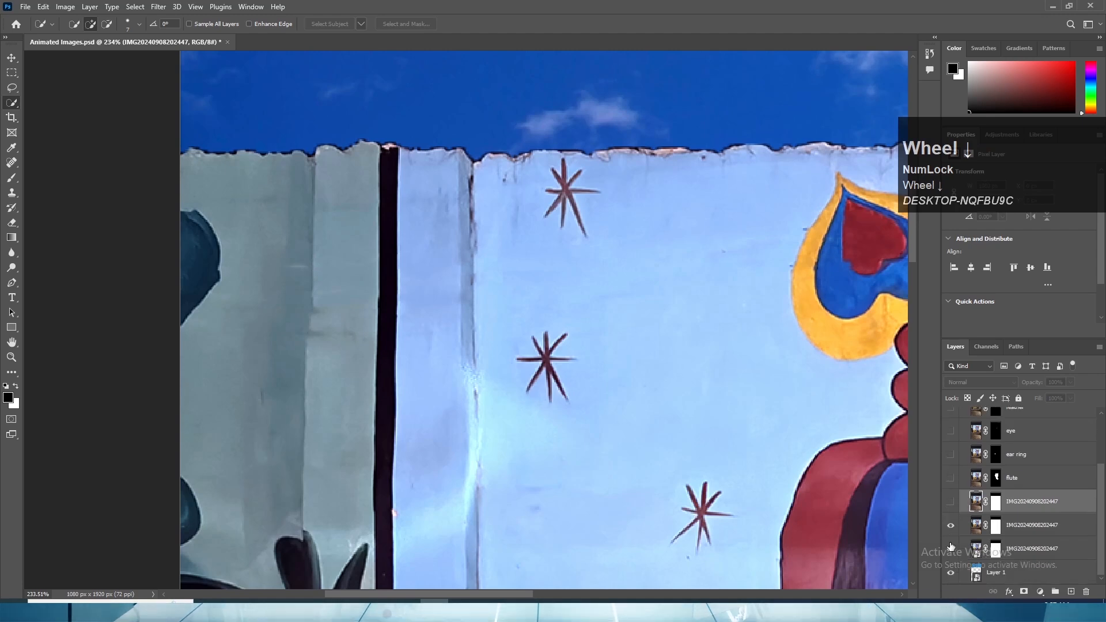
click(950, 551)
click(950, 574)
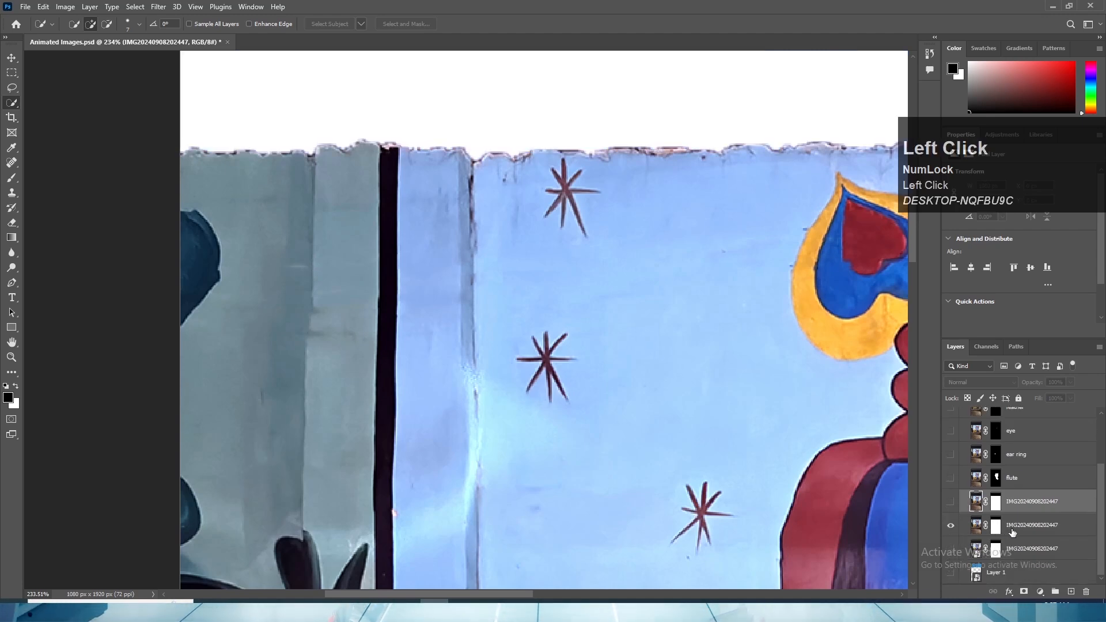
- Delete the layer mask from the visible mural photo layer and rename the layer "stars"
click(993, 530)
right_click(991, 530)
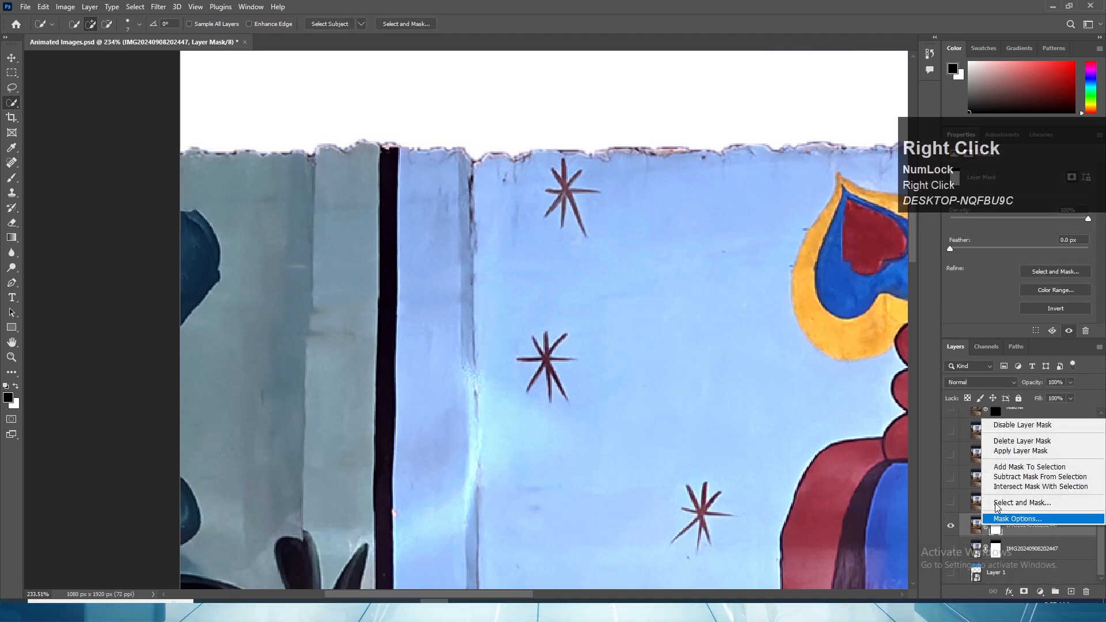
click(1008, 442)
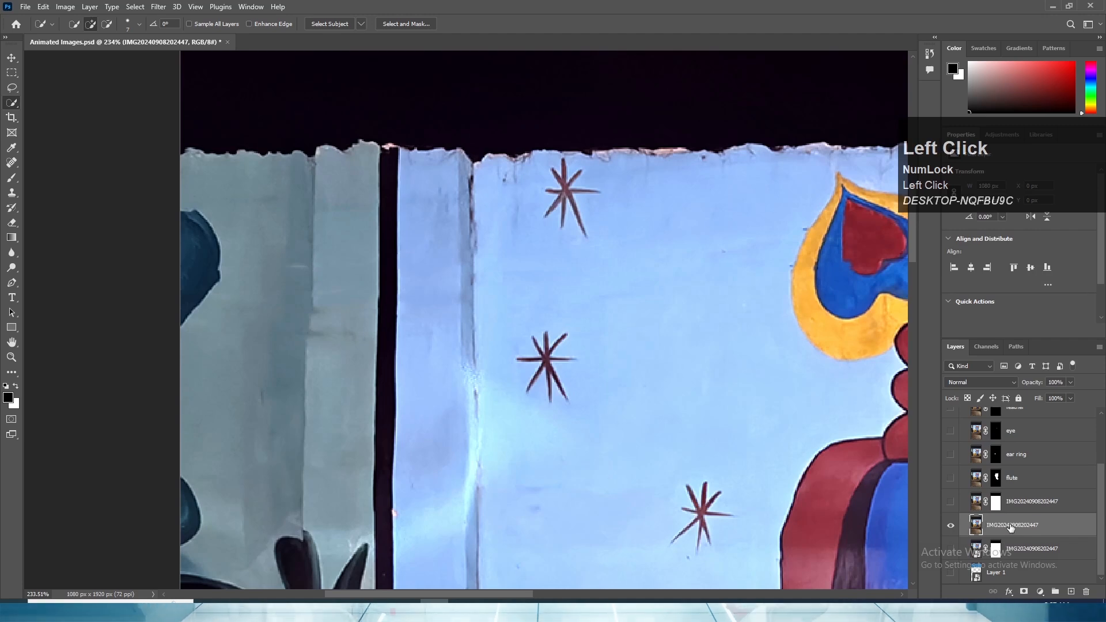
text(stars)
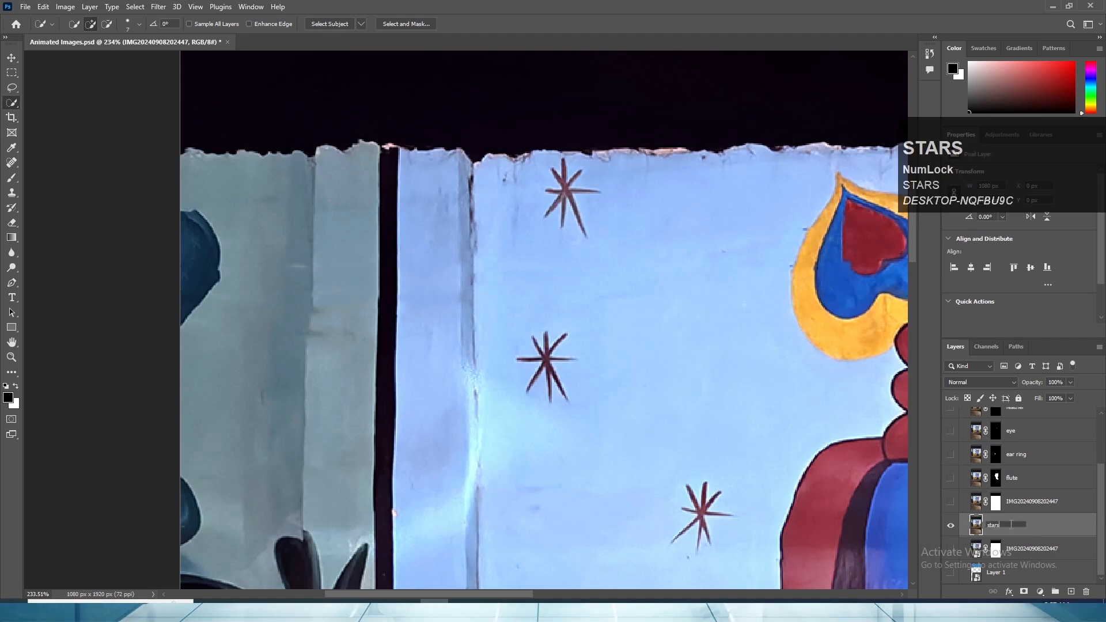
key(Return)
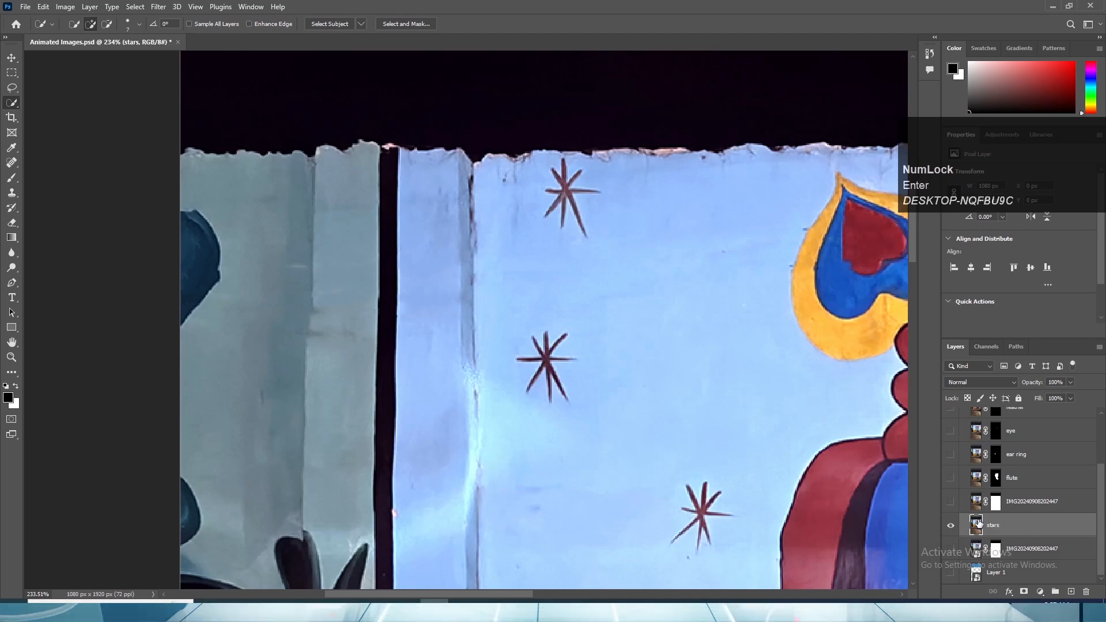
key(alt+Tab)
key(alt+Tab)
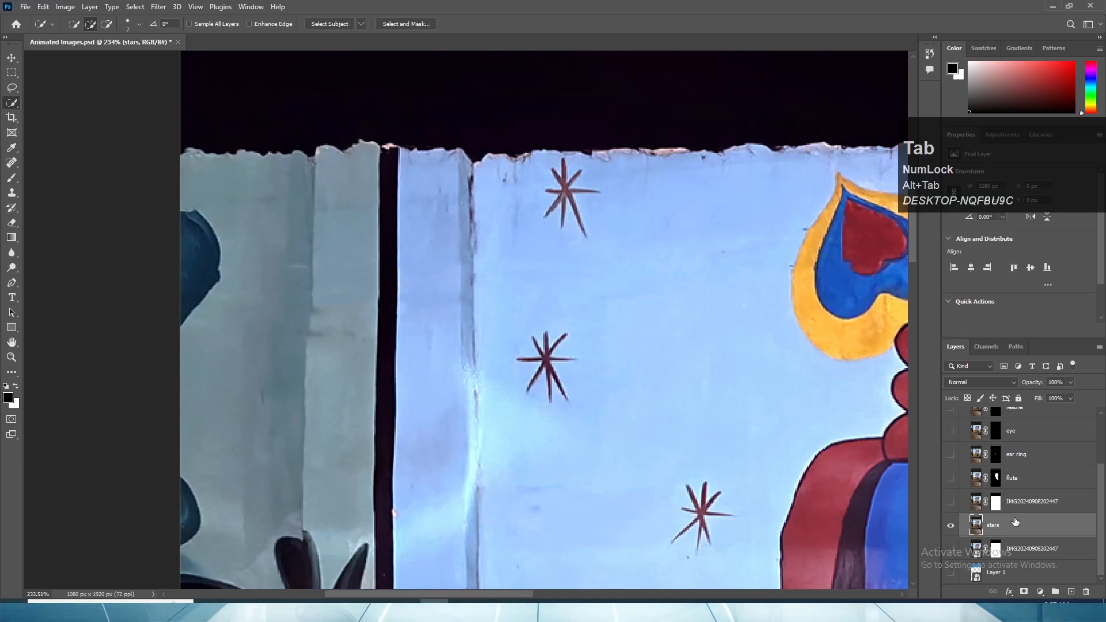
- Quick-select the centre and all rays of the dark star beside the wall's vertical crack, using a smaller brush for the thin rays
scroll(615, 312, down, 4)
scroll(555, 312, up, 11)
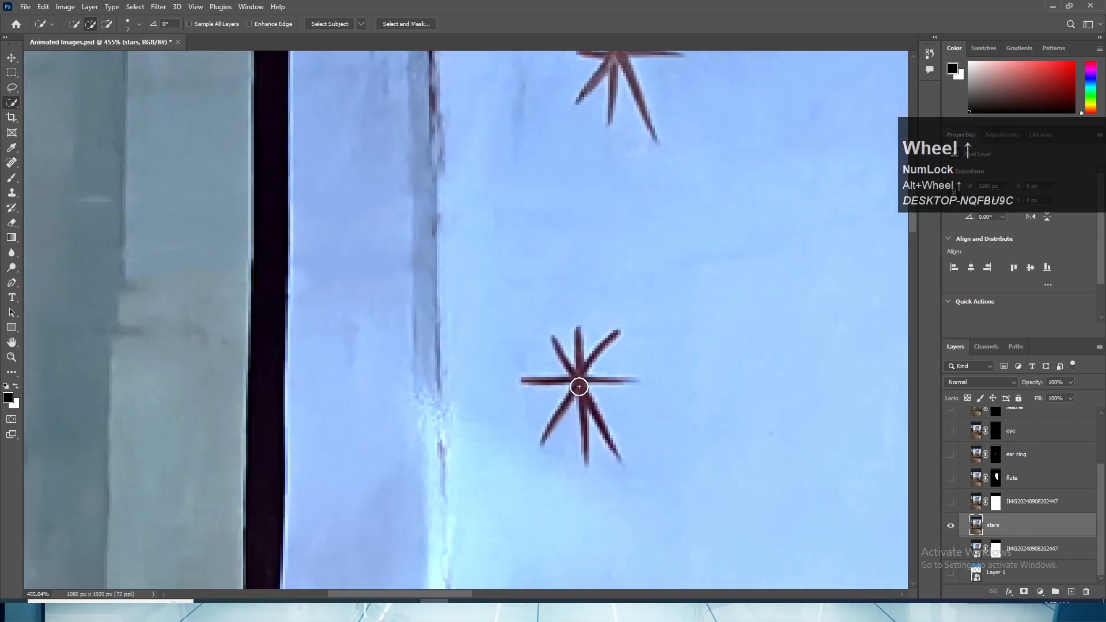
click(578, 386)
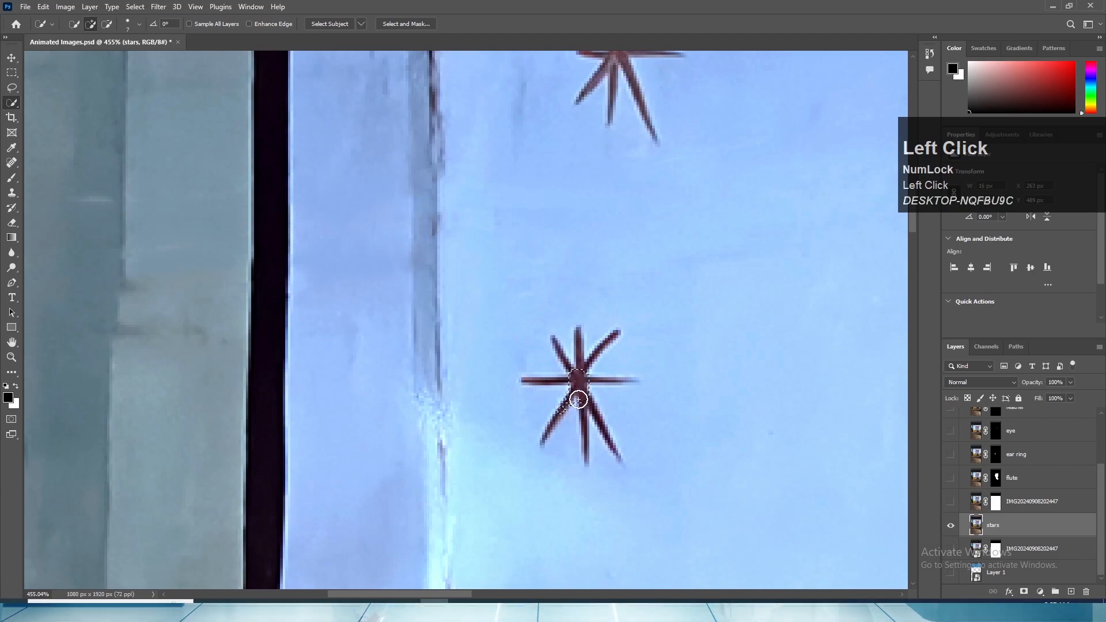
scroll(561, 370, up, 8)
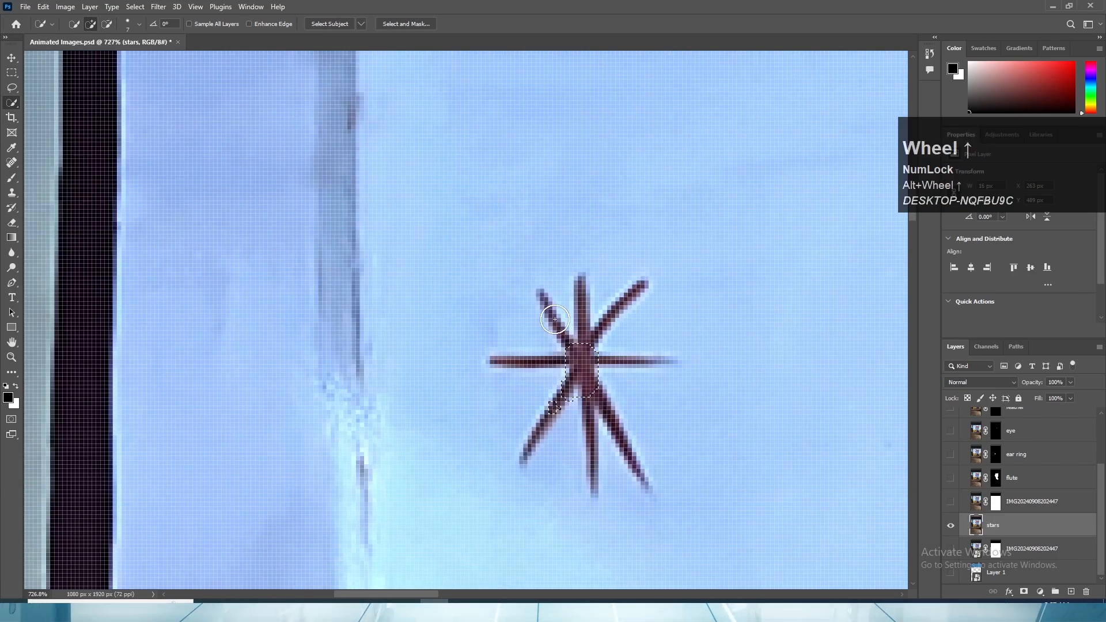
key(bracketleft)
key(bracketleft)
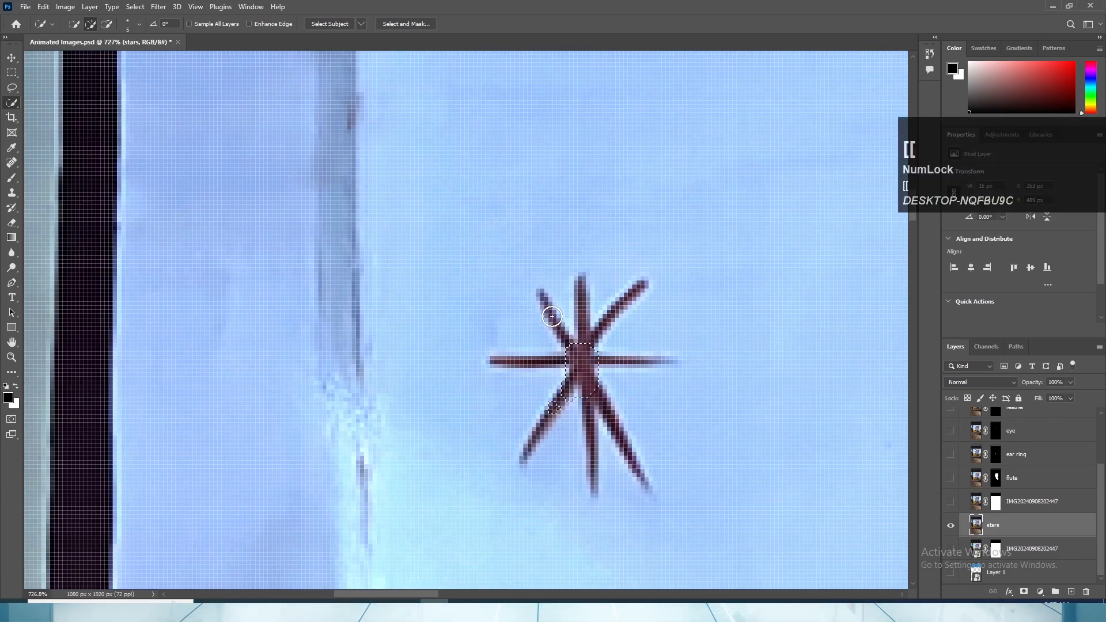
click(552, 407)
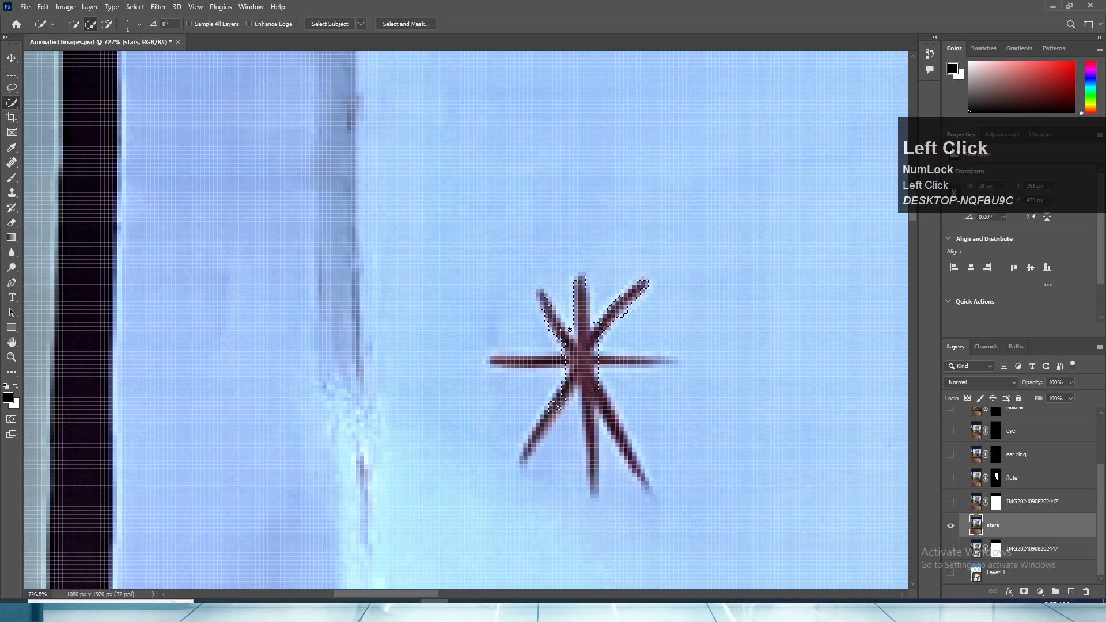
alt+click(570, 331)
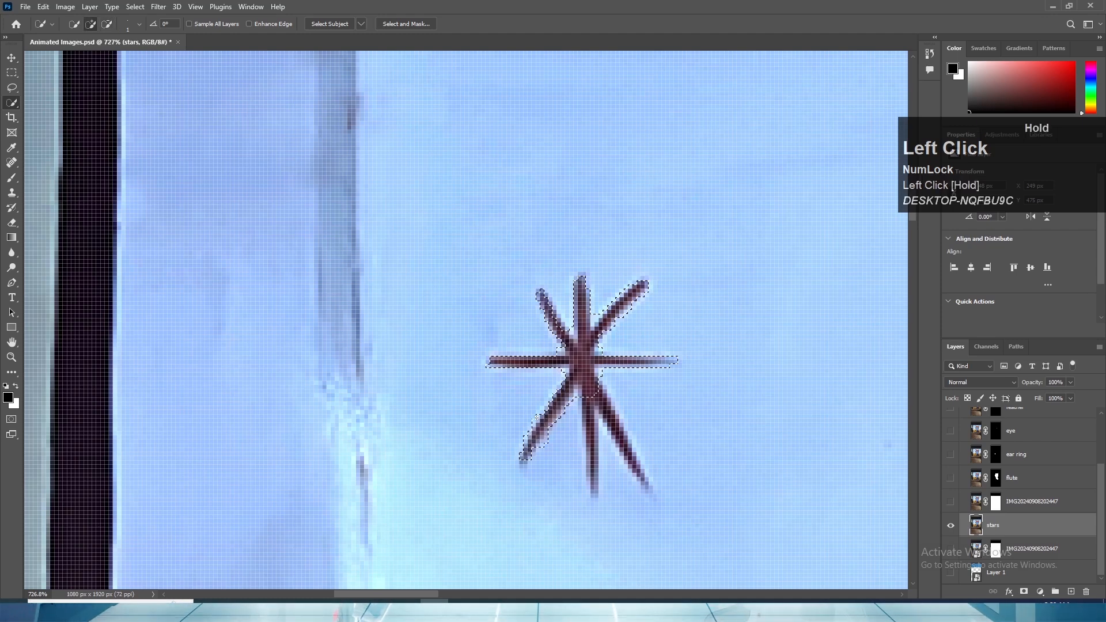
drag(536, 418, 537, 418)
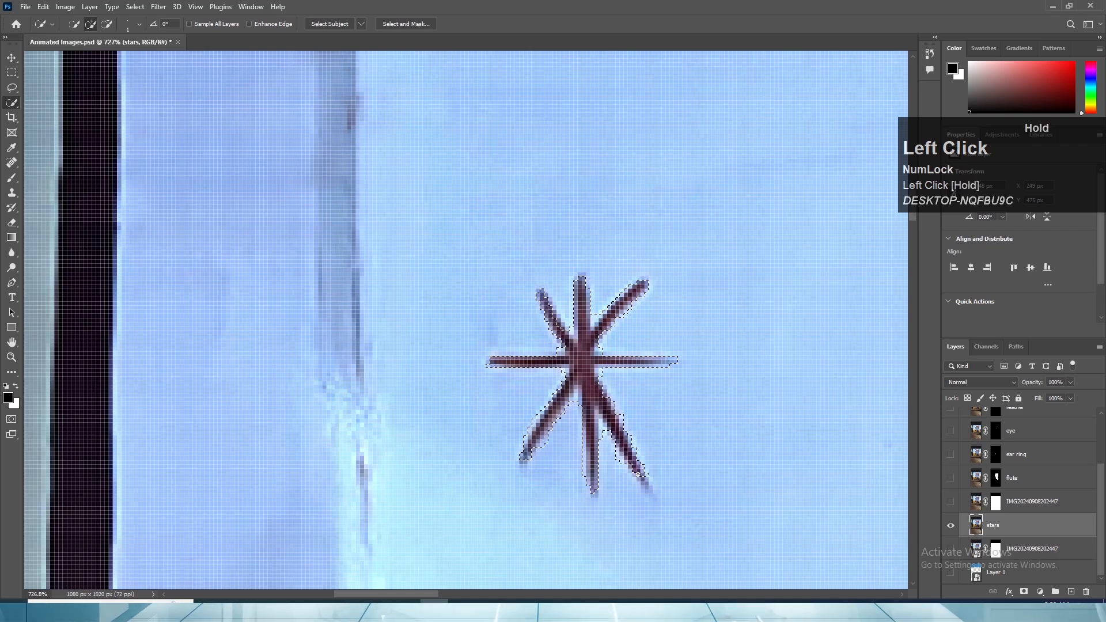
- Subtract the excess wall pixels between and along the star's rays from the selection
drag(597, 428, 605, 439)
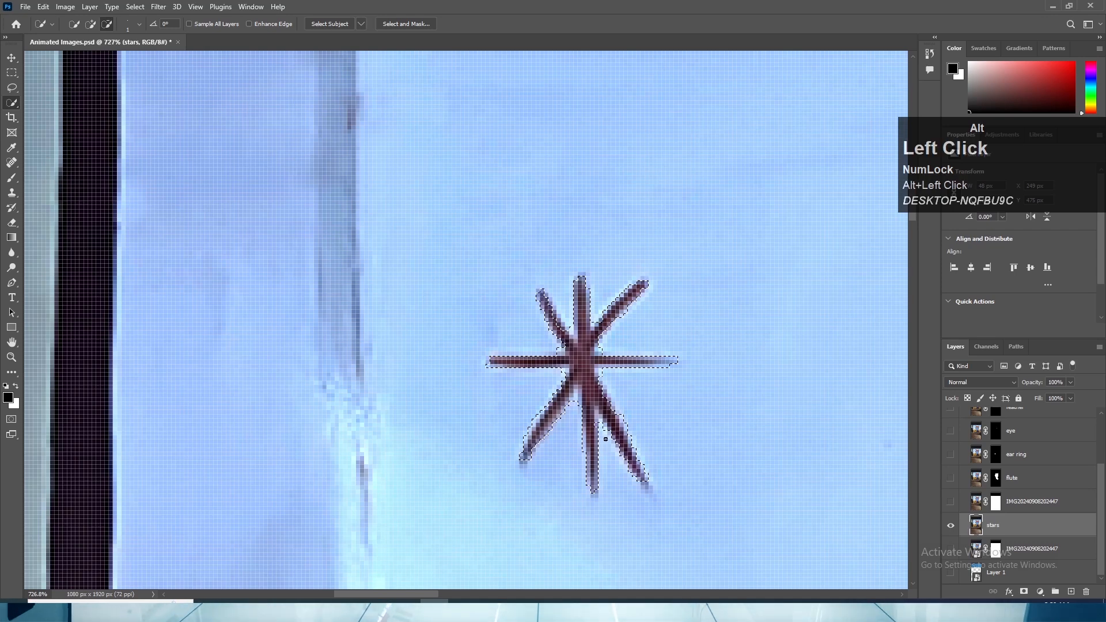
alt+click(573, 406)
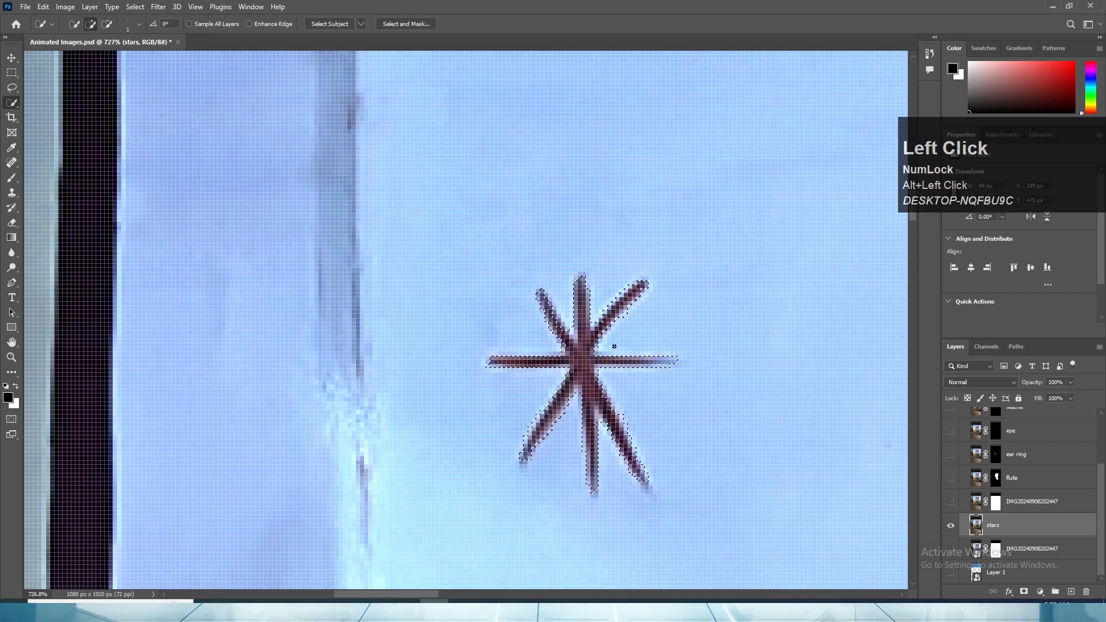
scroll(614, 346, down, 2)
scroll(588, 346, up, 4)
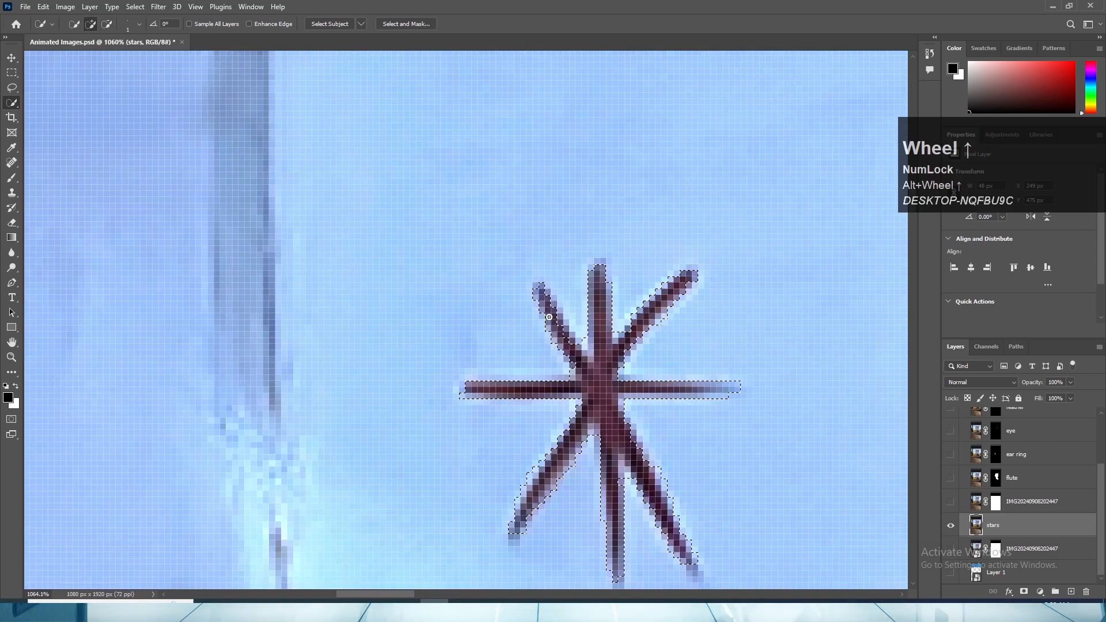
click(557, 314)
alt+click(567, 331)
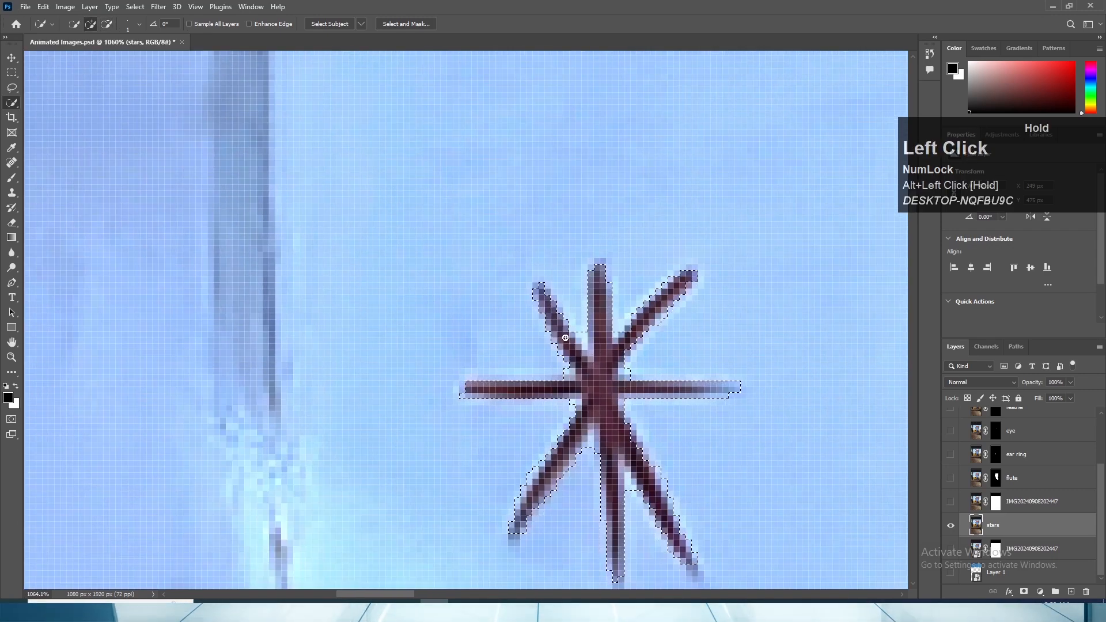
drag(565, 337, 553, 313)
alt+click(616, 333)
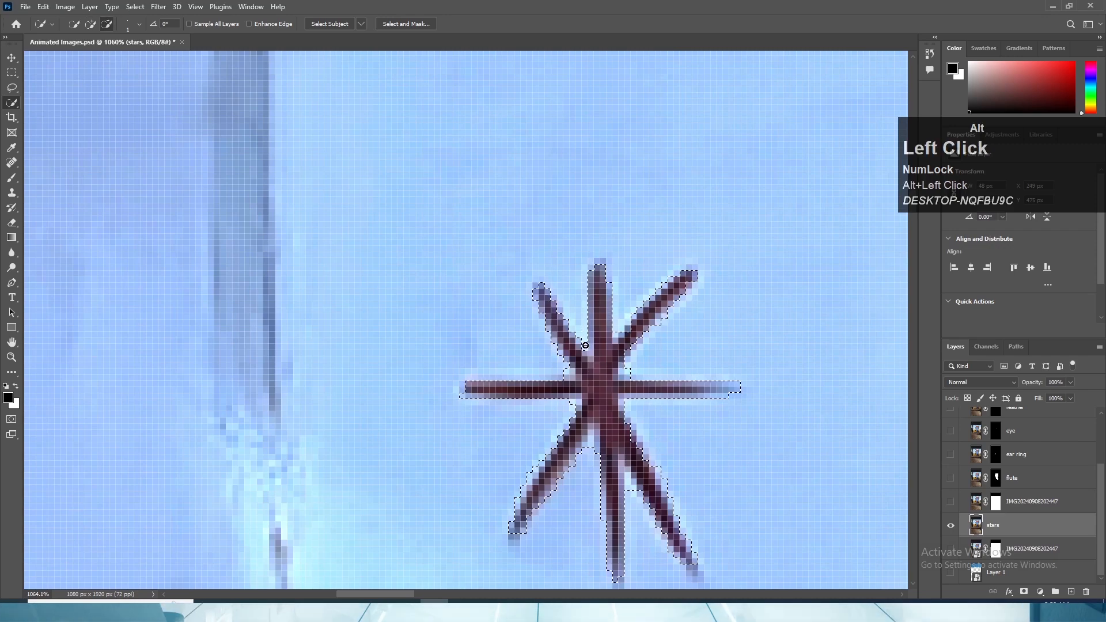
scroll(623, 333, down, 3)
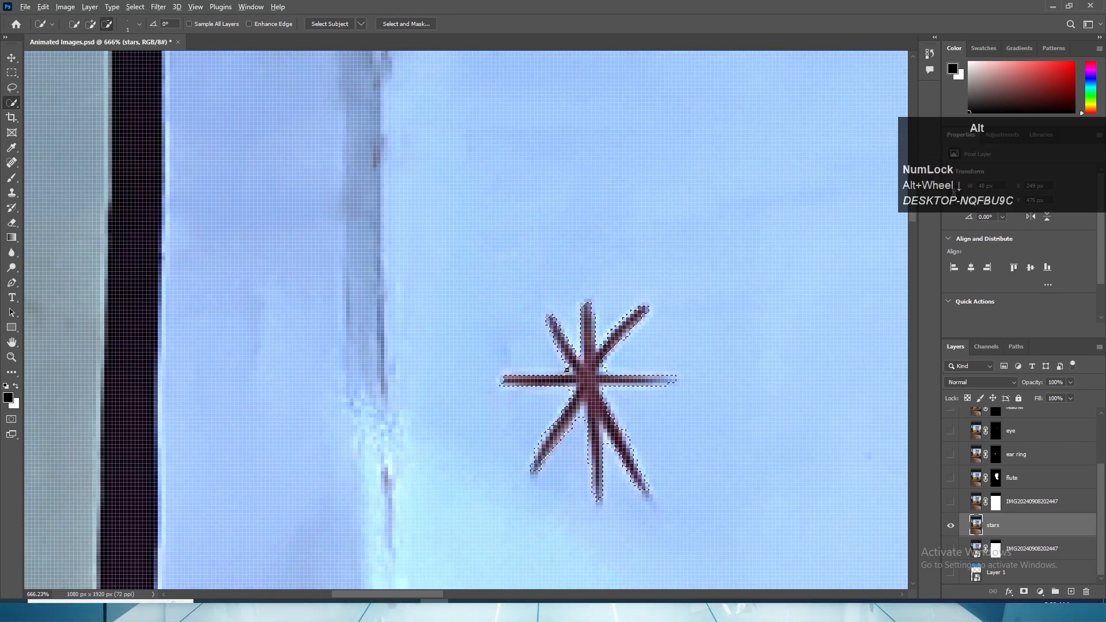
alt+click(574, 373)
click(602, 369)
alt+scroll(553, 370, up, 3)
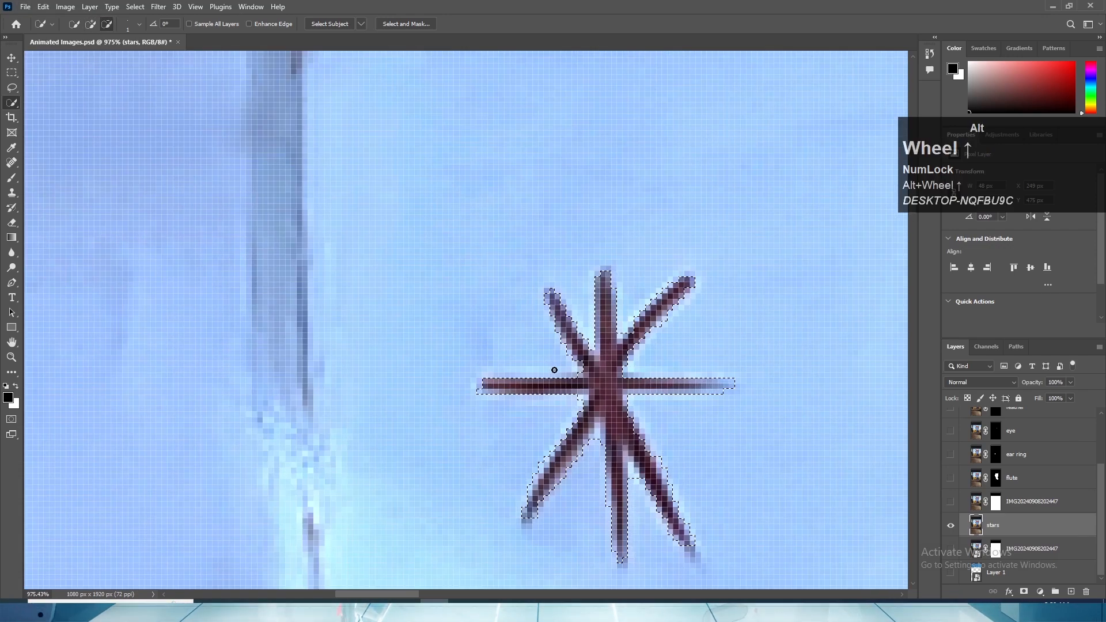
click(671, 382)
alt+click(674, 370)
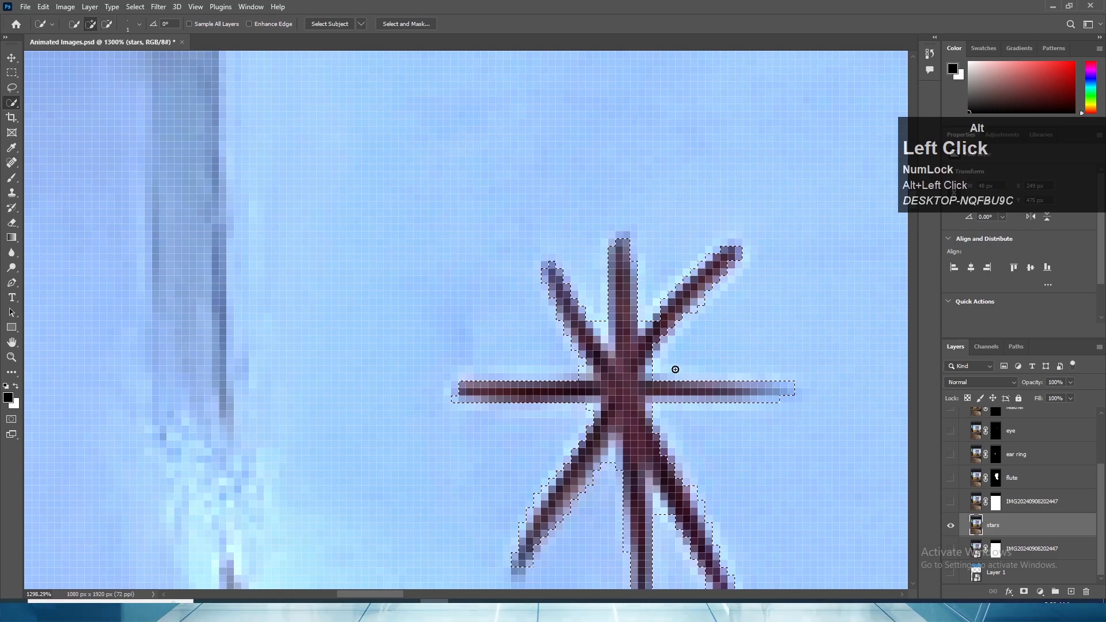
alt+scroll(662, 368, down, 5)
alt+scroll(653, 363, down, 3)
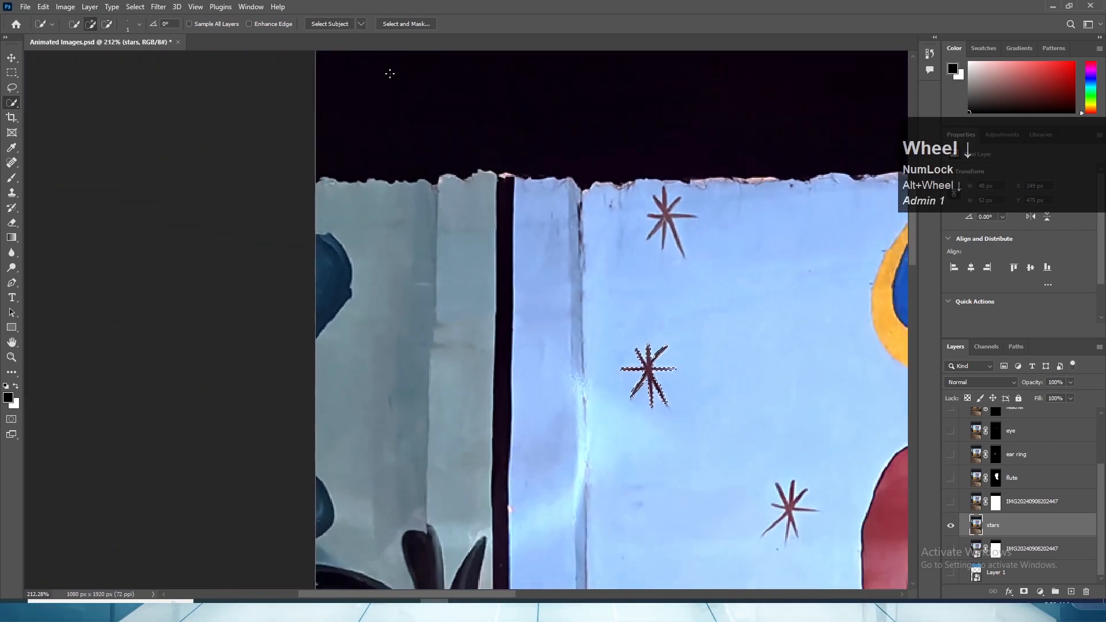
- Refine the star selection in Select and Mask with smooth 2, feather 0.4 px, contrast 48% and shift edge -10%, and apply it as a layer mask
click(405, 23)
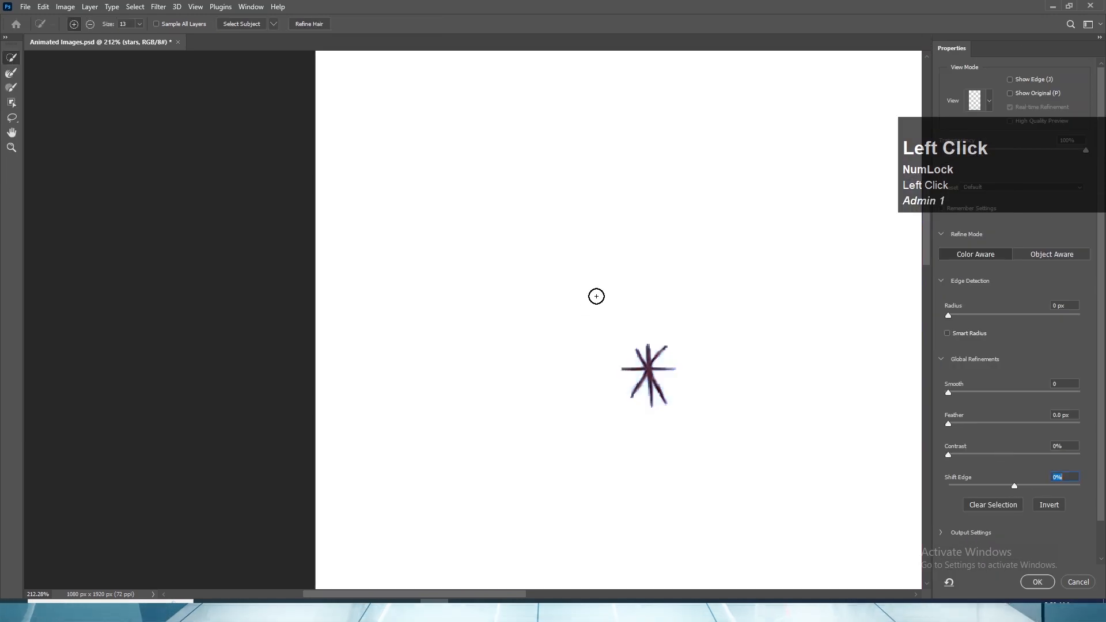
drag(949, 392, 1008, 485)
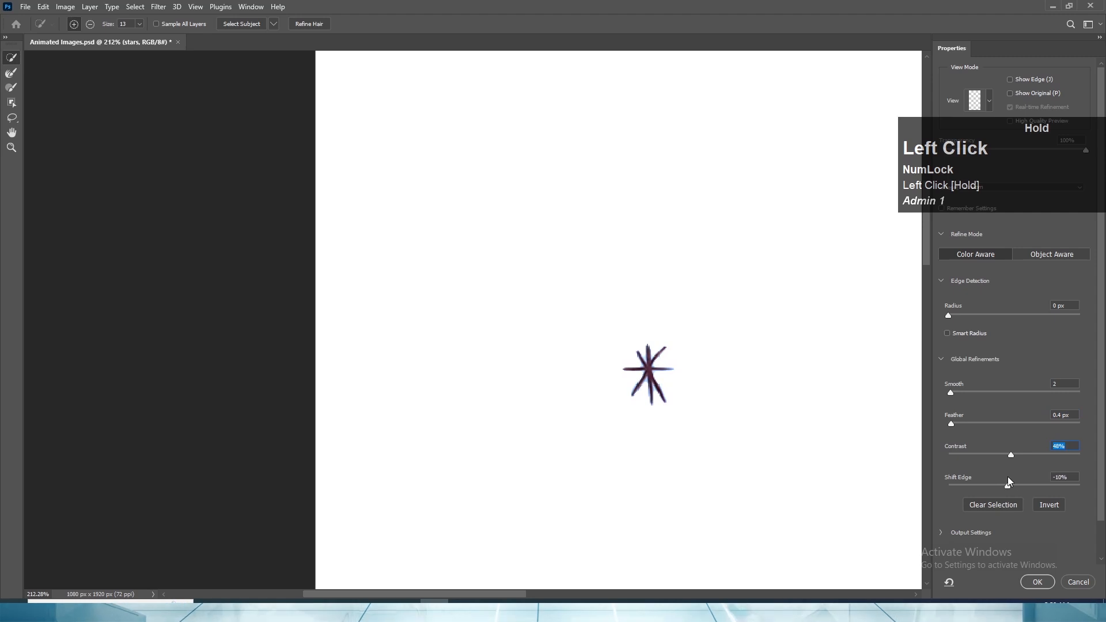
click(1037, 581)
scroll(792, 393, down, 2)
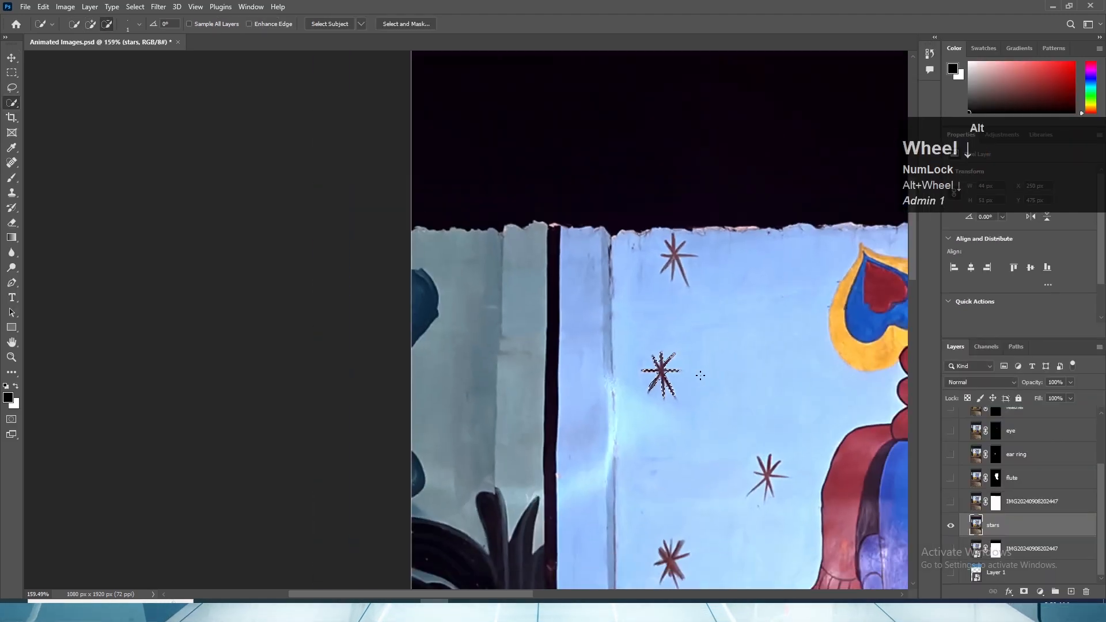
click(1023, 591)
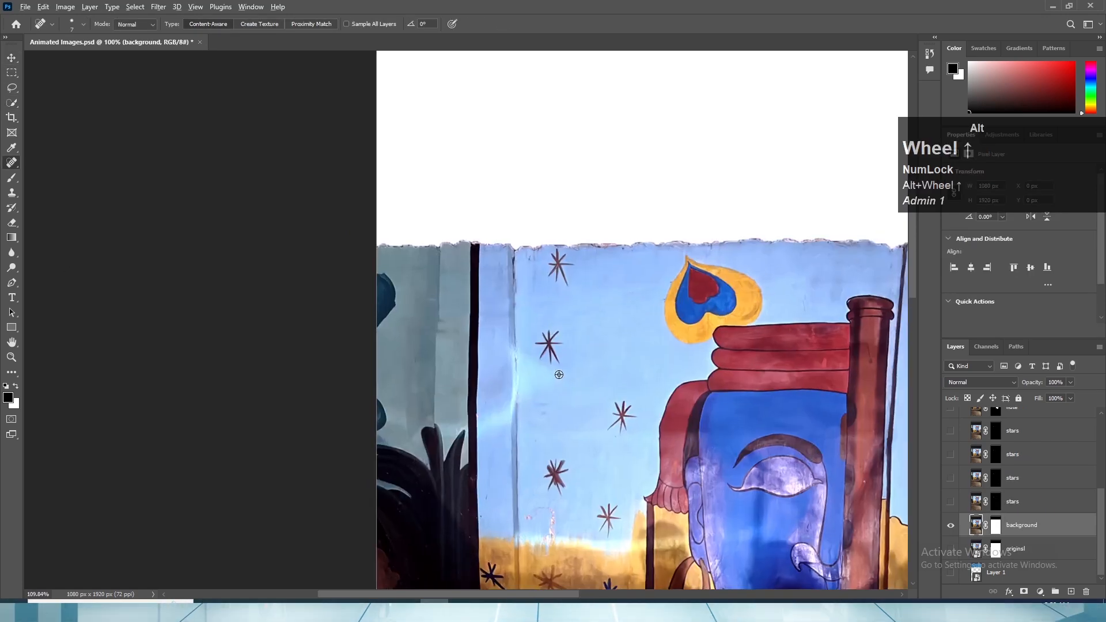
- Enlarge the Spot Healing brush and remove the three upper brown stars beside the wall crack from the background layer
scroll(559, 374, up, 5)
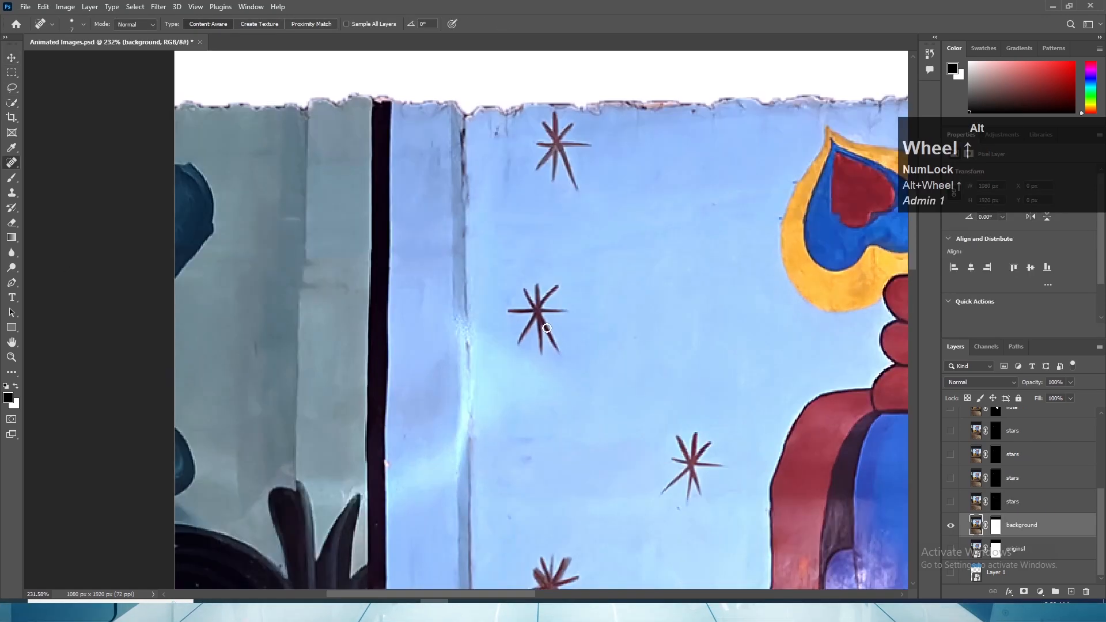
key(bracketright)
key(bracketright)
key(bracketright)
key(bracketright)
key(bracketright)
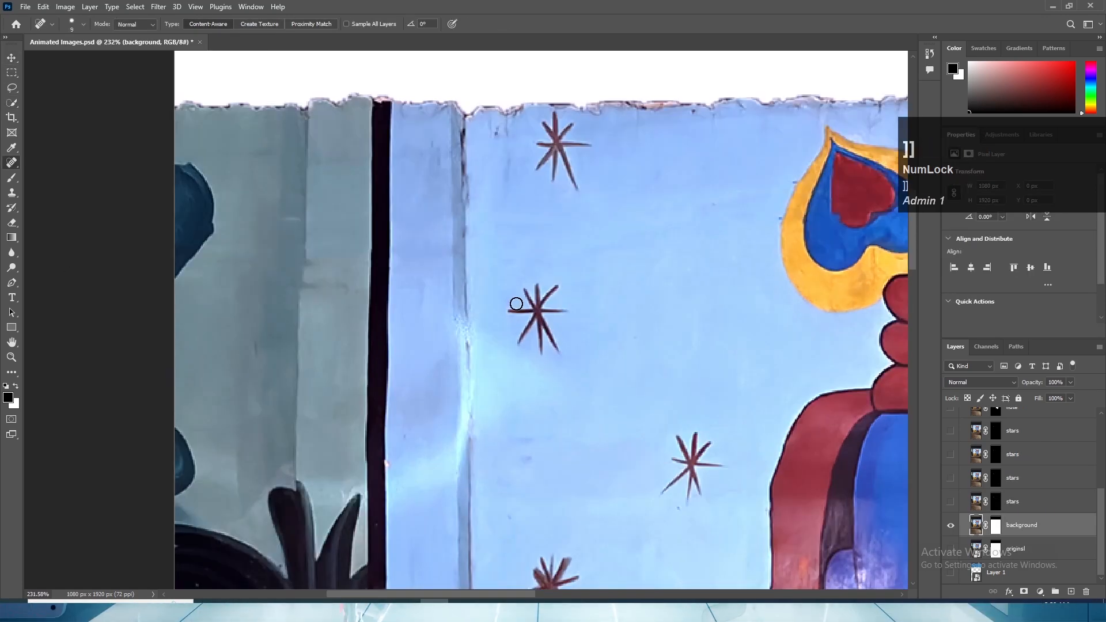
mouse_move(529, 295)
mouse_down()
mouse_move(515, 339)
mouse_move(546, 335)
mouse_move(528, 313)
mouse_move(550, 298)
mouse_move(550, 347)
mouse_move(558, 320)
mouse_up()
mouse_move(570, 135)
mouse_down()
mouse_move(543, 151)
mouse_move(574, 130)
mouse_move(558, 187)
mouse_up()
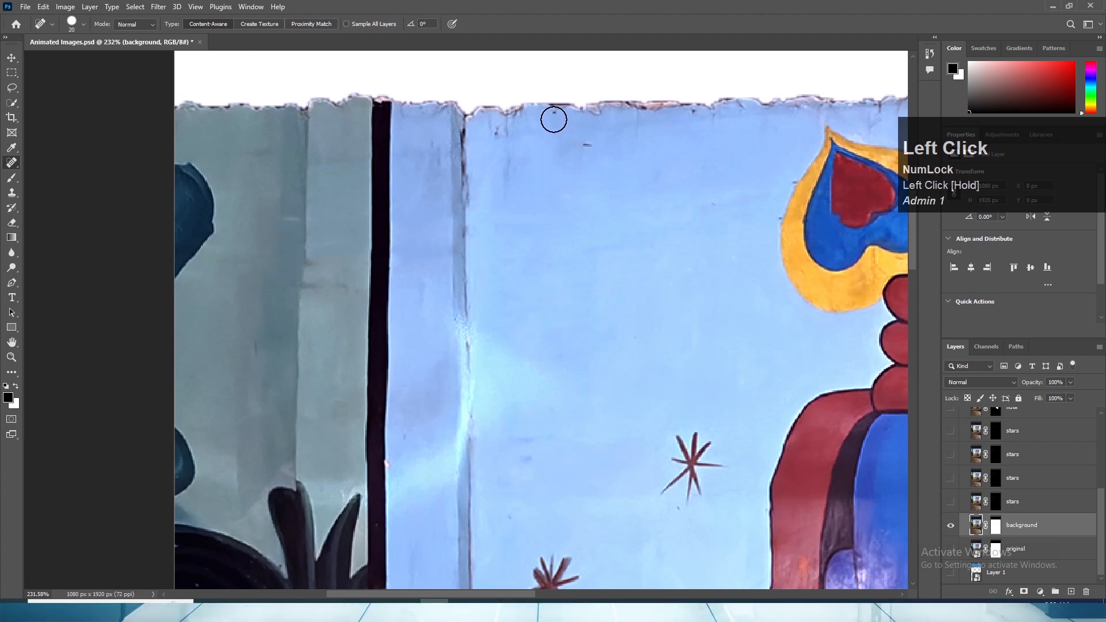
mouse_move(689, 434)
mouse_down()
mouse_move(700, 476)
mouse_move(675, 481)
mouse_up()
- Heal away the two remaining brown stars on the blue wall between the vertical crack and the face
key(space)
mouse_move(664, 499)
mouse_down()
mouse_move(646, 274)
mouse_move(669, 231)
mouse_up()
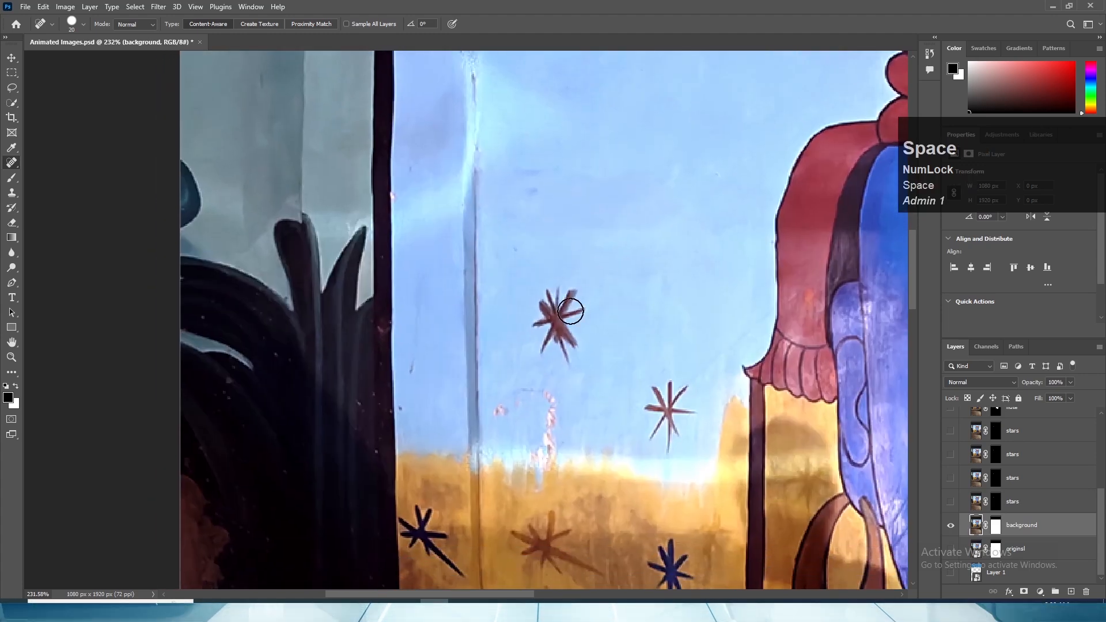
mouse_move(560, 299)
mouse_down()
mouse_move(581, 315)
mouse_move(570, 336)
mouse_up()
mouse_move(548, 298)
mouse_down()
mouse_move(542, 313)
mouse_move(554, 321)
mouse_up()
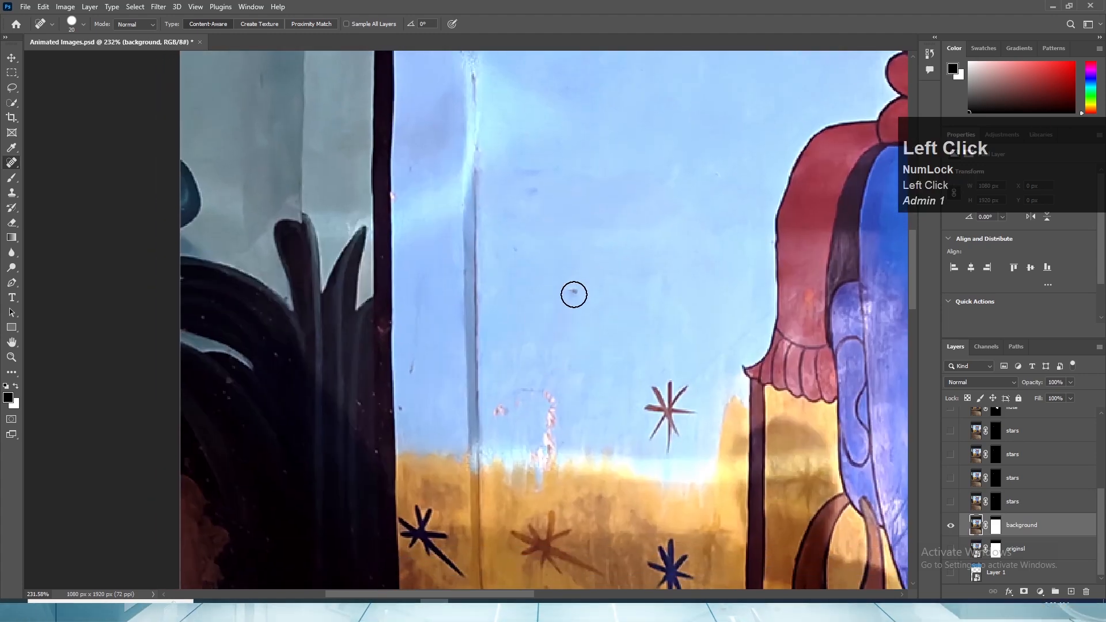
mouse_move(673, 388)
mouse_down()
mouse_move(653, 435)
mouse_move(667, 438)
mouse_move(682, 392)
mouse_move(684, 417)
mouse_up()
- Heal the peeled pinkish paint marks where the blue wall meets the golden area
key(space)
mouse_move(597, 400)
mouse_down()
mouse_move(563, 340)
mouse_move(457, 321)
mouse_up()
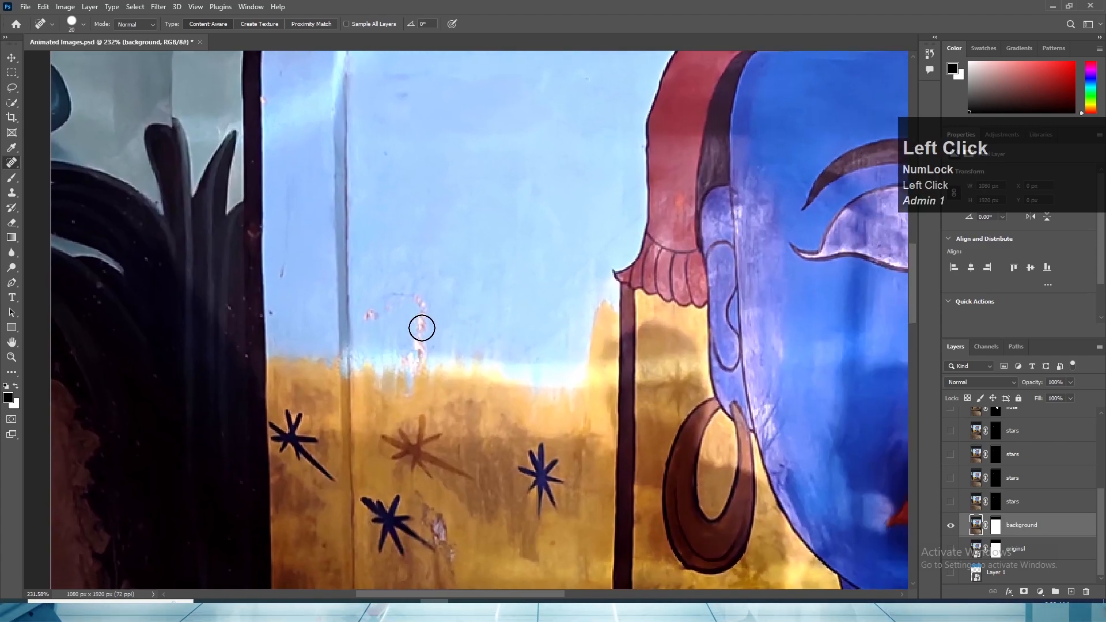
drag(419, 341, 423, 348)
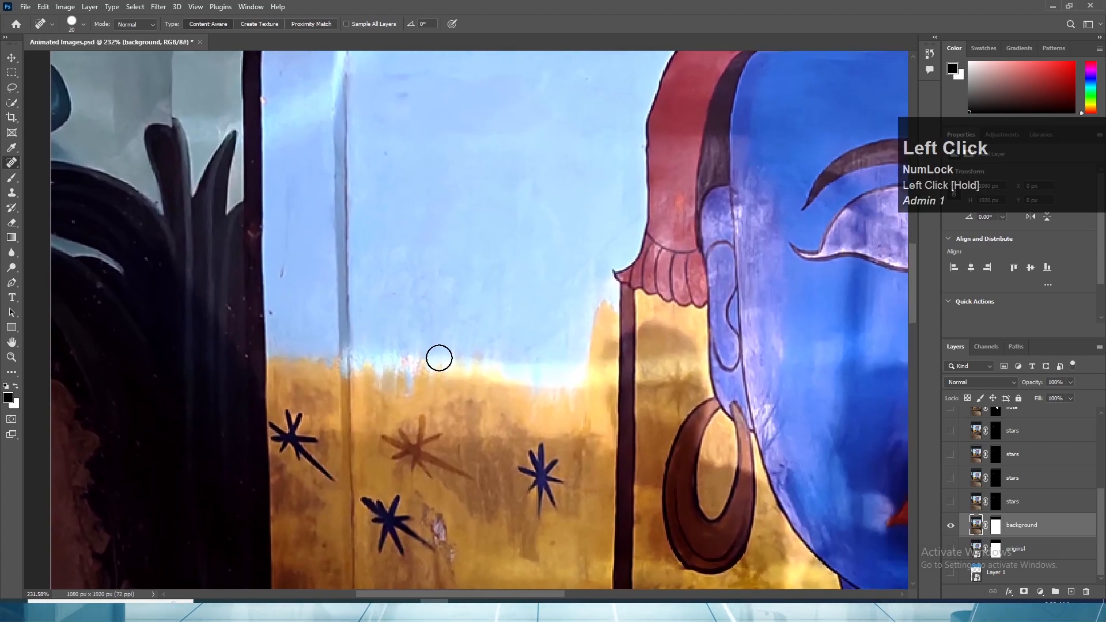
click(412, 360)
- Remove the brown stars from the blue wall between the flute and the photo's outer edge with the Spot Healing Brush
scroll(489, 347, down, 8)
key(space)
drag(500, 438, 489, 328)
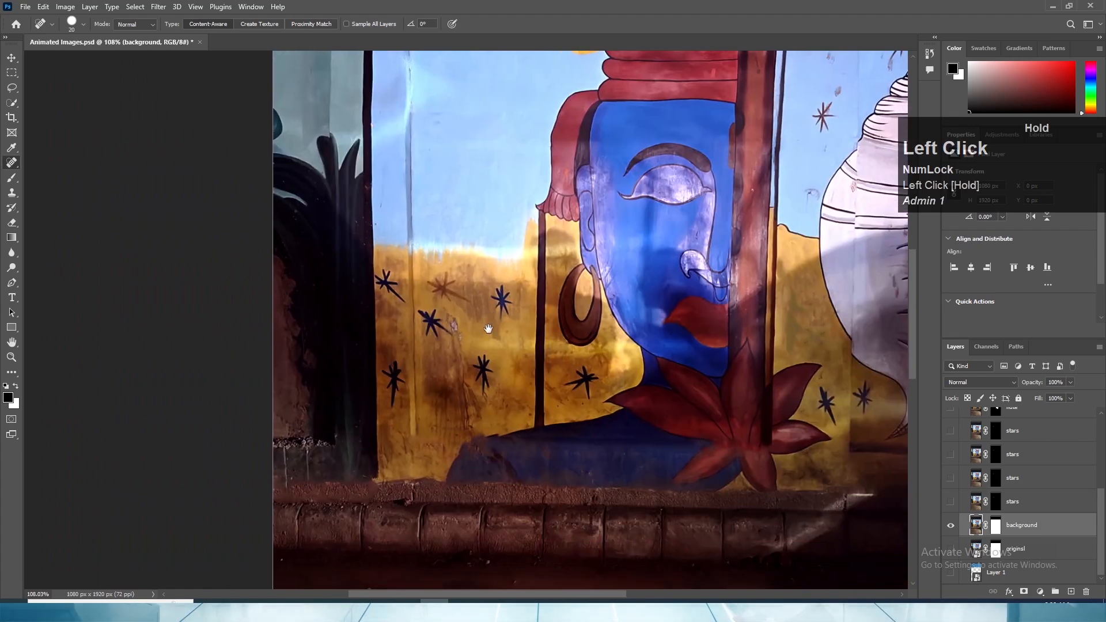
scroll(579, 270, down, 2)
drag(553, 266, 501, 395)
scroll(543, 397, down, 2)
scroll(543, 398, down, 1)
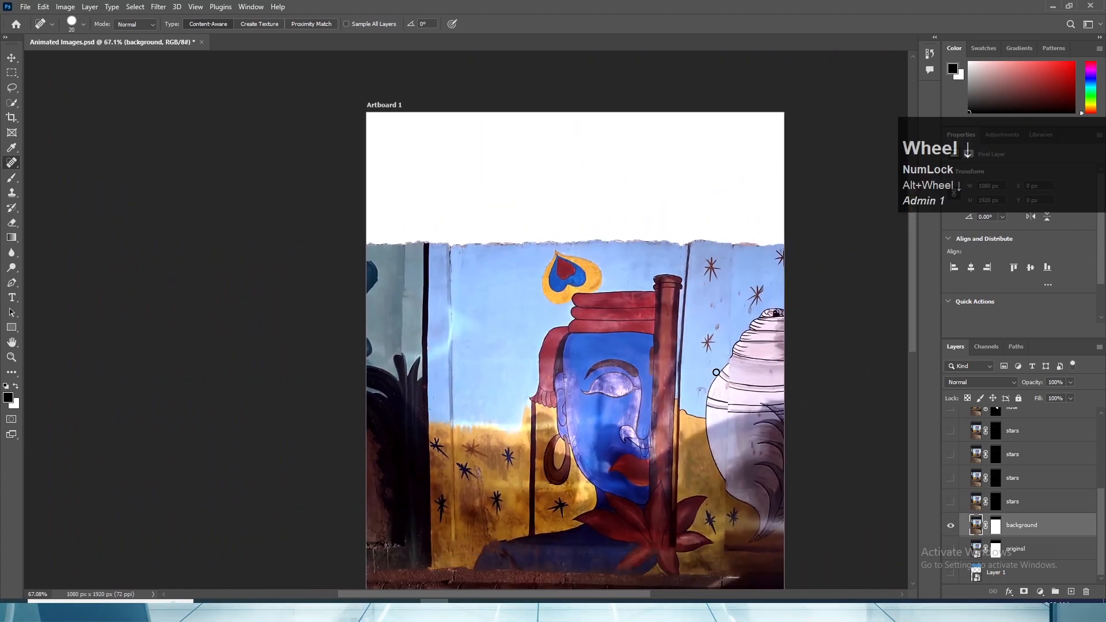
mouse_move(708, 318)
mouse_down()
mouse_move(592, 300)
mouse_move(593, 339)
mouse_move(602, 317)
mouse_up()
scroll(592, 300, up, 8)
mouse_move(587, 244)
mouse_down()
mouse_move(585, 381)
mouse_move(587, 289)
mouse_move(601, 309)
mouse_move(611, 289)
mouse_move(593, 317)
mouse_up()
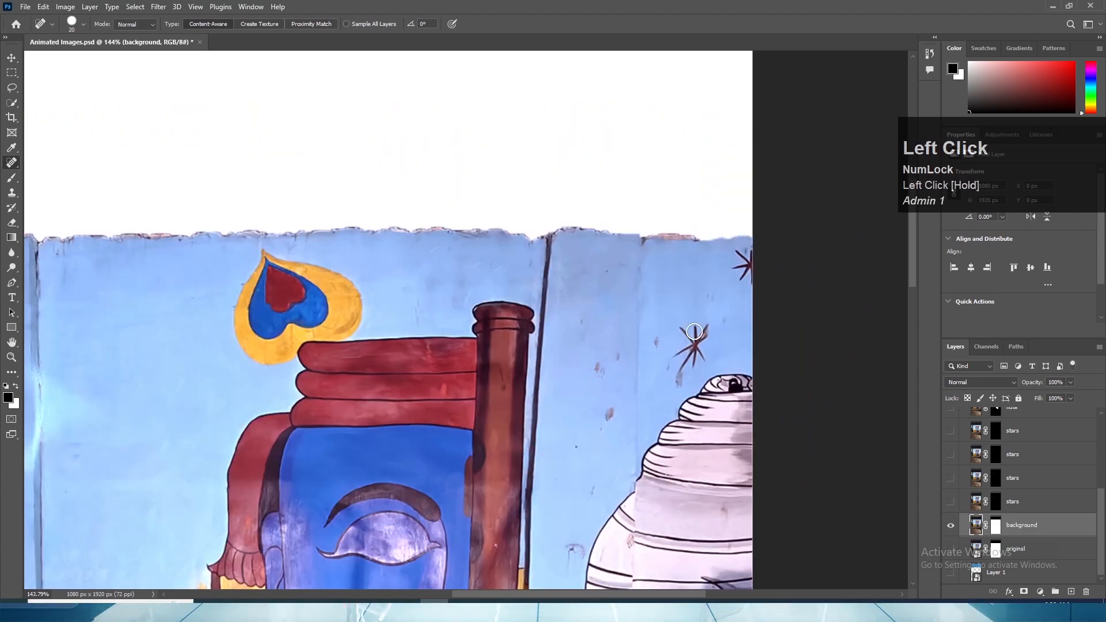
mouse_move(691, 327)
mouse_down()
mouse_move(686, 363)
mouse_move(698, 339)
mouse_up()
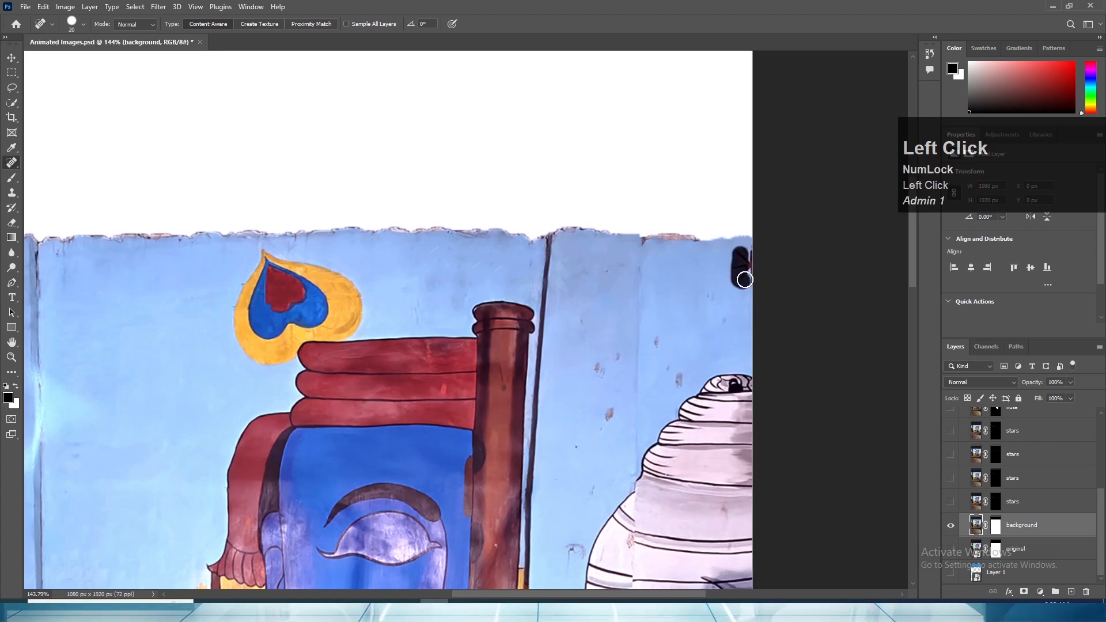
drag(750, 276, 748, 277)
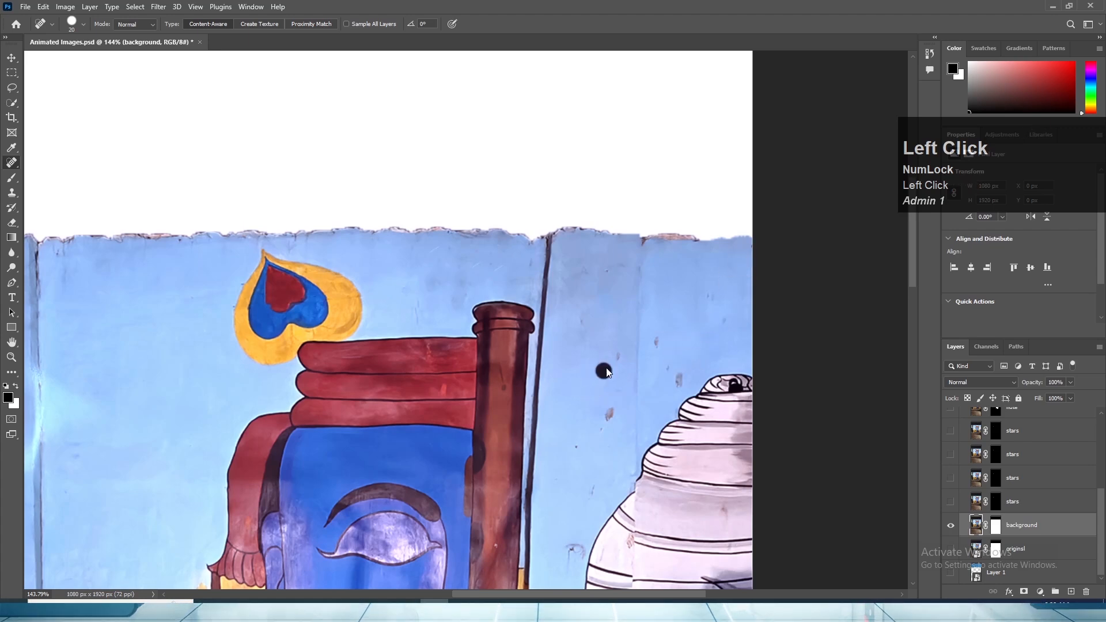
- Heal the small dirt spots and chips on the blue wall between the flute and the shell
drag(610, 416, 610, 415)
drag(661, 344, 661, 345)
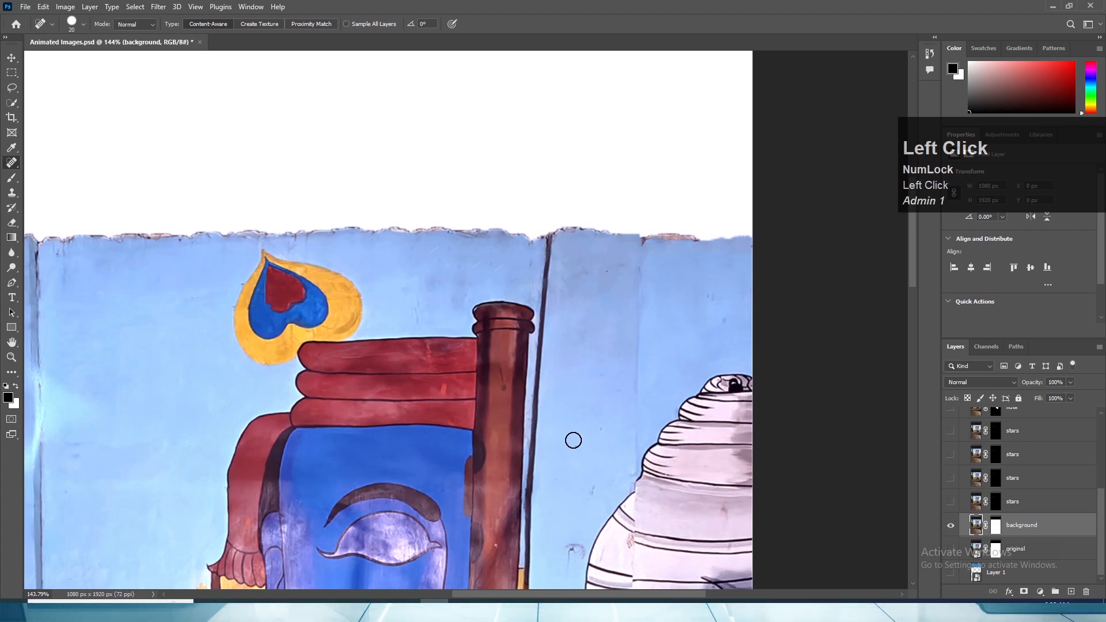
drag(591, 497, 591, 498)
key(space)
drag(575, 499, 598, 399)
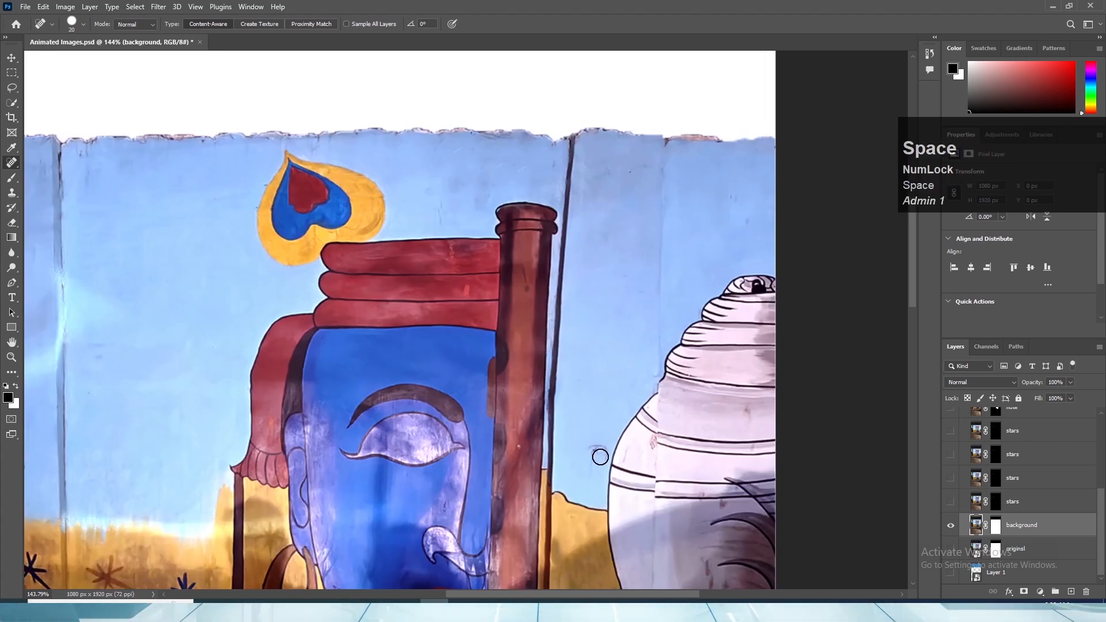
mouse_move(597, 446)
mouse_down()
mouse_move(593, 468)
mouse_move(606, 457)
mouse_move(656, 290)
mouse_up()
- Retouch the small stain marks on the pale banded shell
alt+scroll(578, 443, down, 6)
key(space)
alt+scroll(730, 395, up, 1)
alt+scroll(730, 394, up, 3)
drag(728, 289, 691, 455)
key(space)
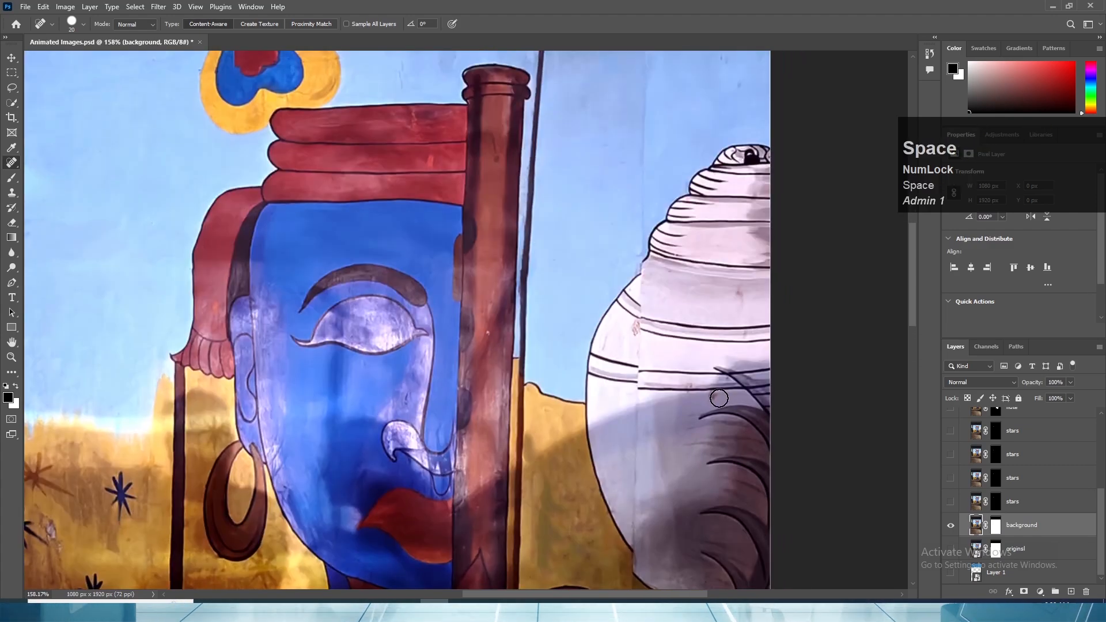
key(space)
drag(625, 318, 703, 385)
click(737, 414)
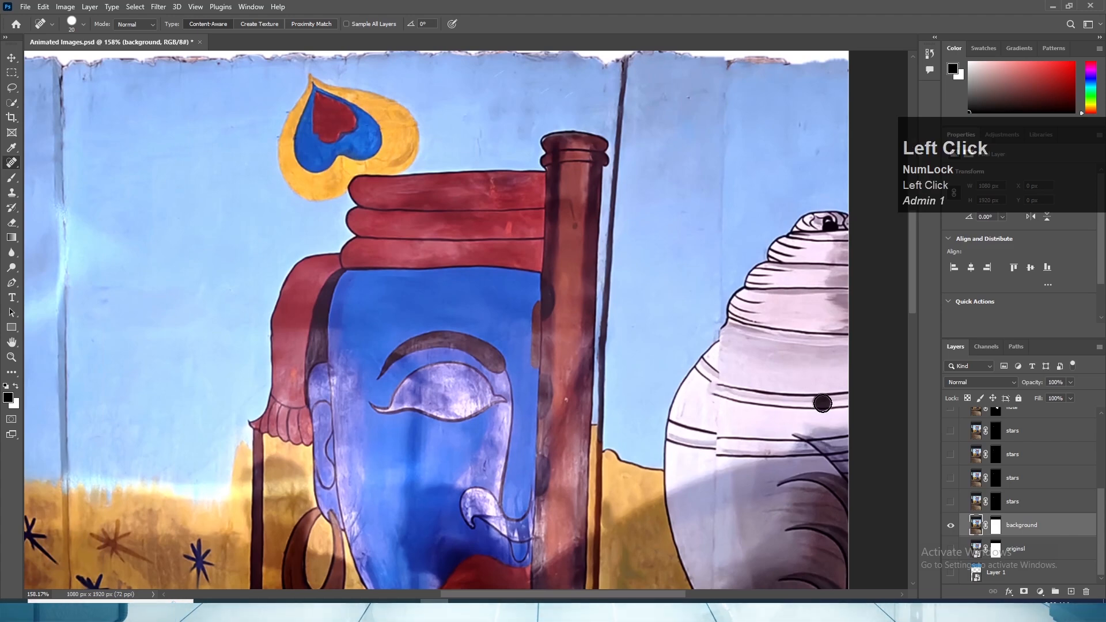
- Heal the cracks and dark scratches on the golden wall below the lower dark stars, just above the blue shoulder
alt+scroll(725, 411, down, 3)
key(space)
drag(473, 494, 661, 561)
alt+scroll(761, 331, down, 2)
key(space)
alt+scroll(569, 464, up, 4)
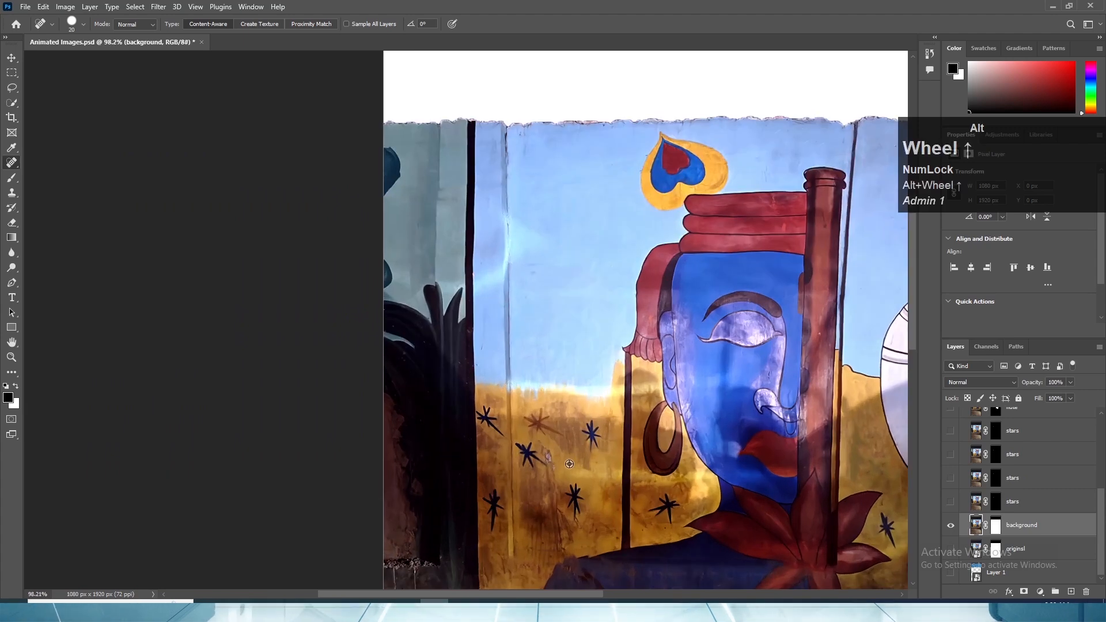
alt+scroll(568, 464, up, 9)
key(space)
drag(607, 462, 671, 304)
mouse_move(571, 338)
mouse_down()
mouse_move(551, 471)
mouse_move(555, 305)
mouse_move(632, 375)
mouse_move(649, 420)
mouse_up()
drag(615, 355, 632, 402)
drag(650, 393, 645, 426)
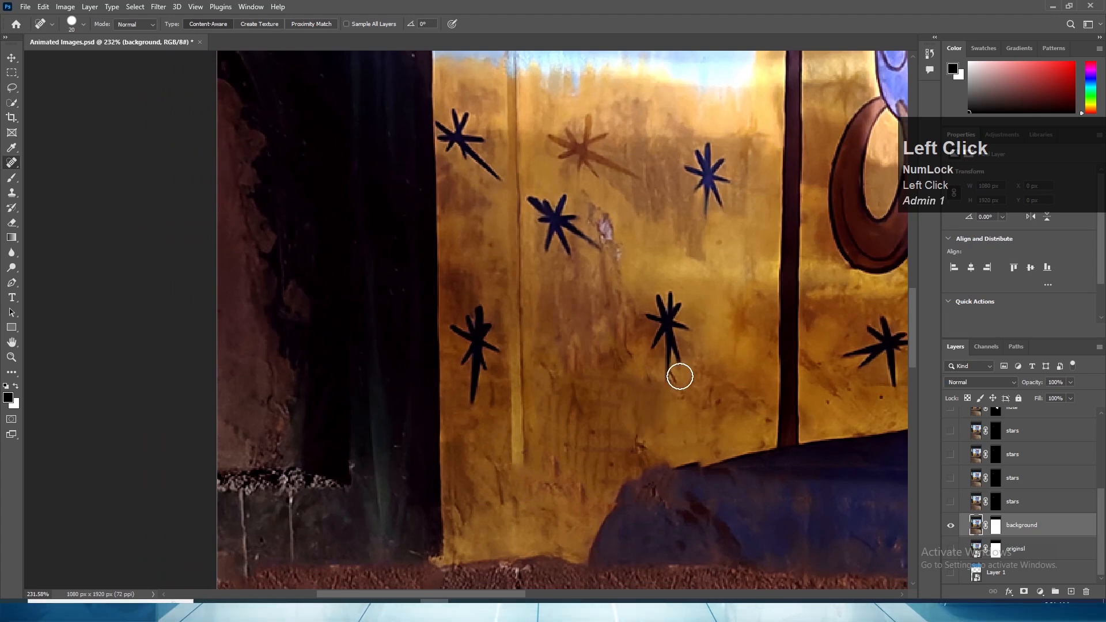
drag(679, 378, 680, 396)
drag(622, 433, 623, 448)
drag(647, 451, 620, 460)
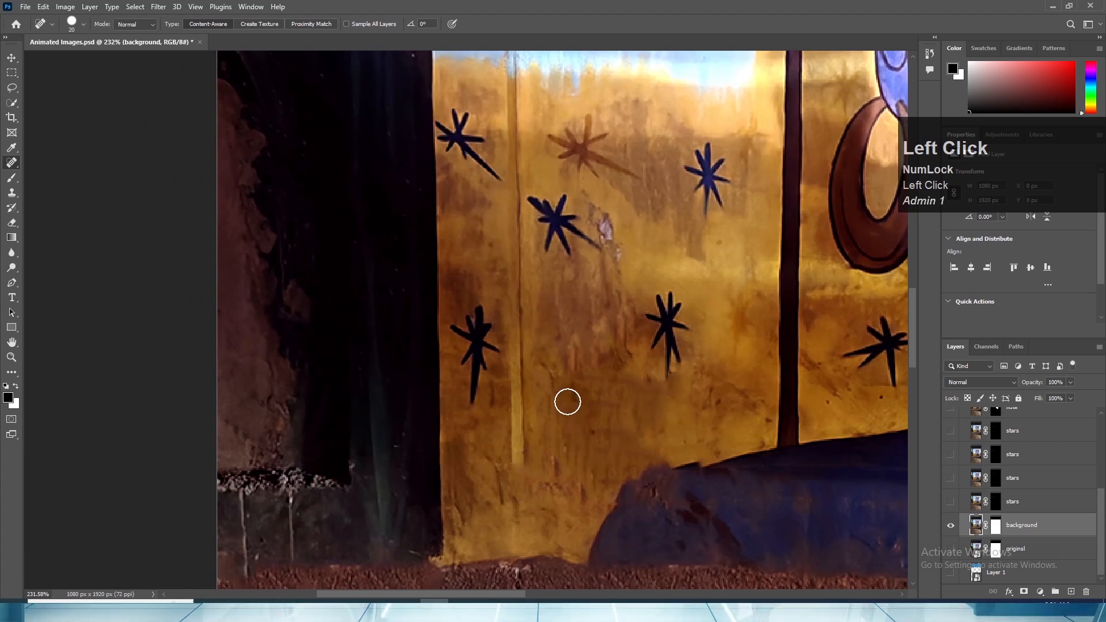
- Heal the reddish stains on the golden wall between the two lower dark stars beside the yellow stripe
drag(551, 400, 551, 453)
mouse_move(543, 358)
mouse_down()
mouse_move(547, 393)
mouse_move(569, 385)
mouse_up()
drag(547, 297, 551, 326)
mouse_move(573, 281)
mouse_down()
mouse_move(591, 333)
mouse_move(607, 357)
mouse_up()
drag(623, 317, 632, 338)
drag(593, 342, 560, 373)
drag(576, 357, 580, 379)
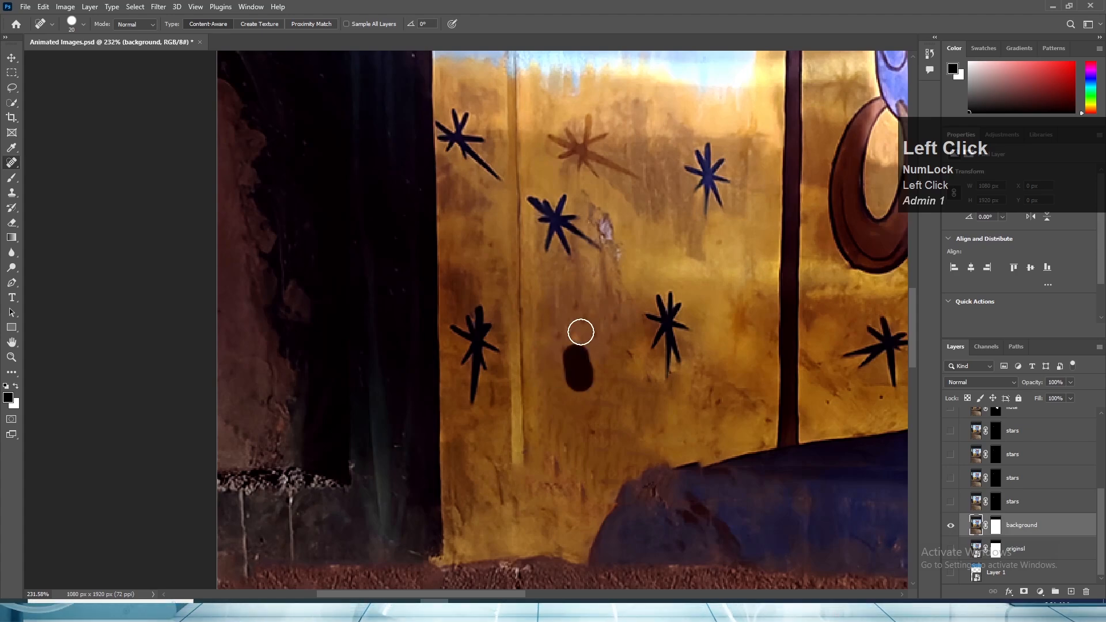
- Even out the bright and stained patches on the golden wall between the earring, the chin and the star below it
mouse_move(724, 293)
mouse_down()
mouse_move(746, 357)
mouse_move(626, 426)
mouse_up()
key(space)
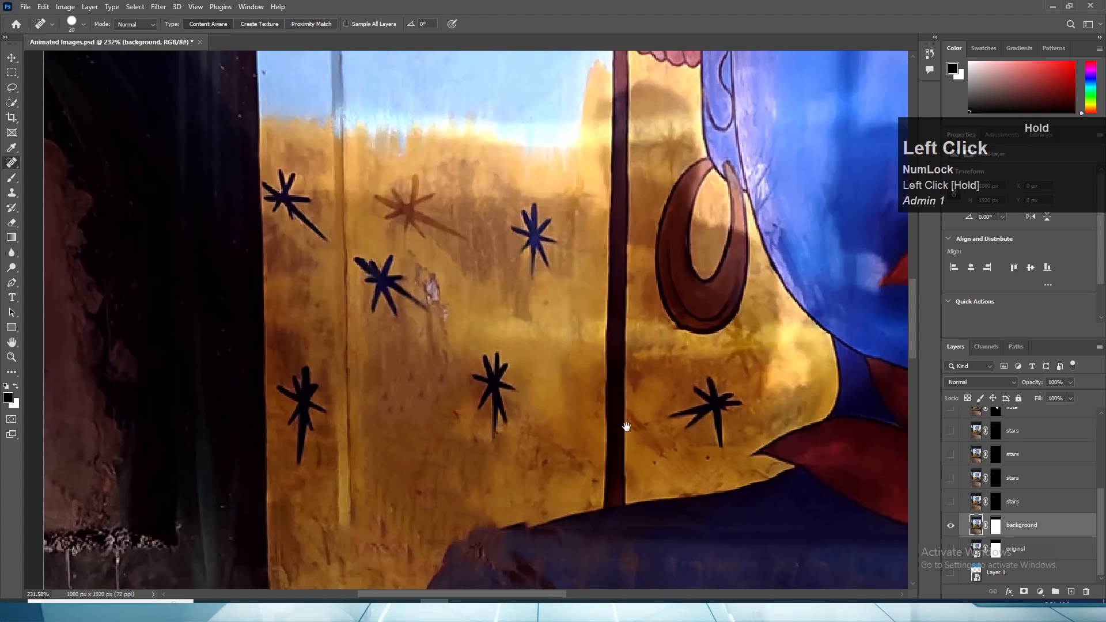
mouse_move(641, 350)
mouse_down()
mouse_move(639, 365)
mouse_move(659, 371)
mouse_move(663, 403)
mouse_move(645, 442)
mouse_move(529, 512)
mouse_up()
key(space)
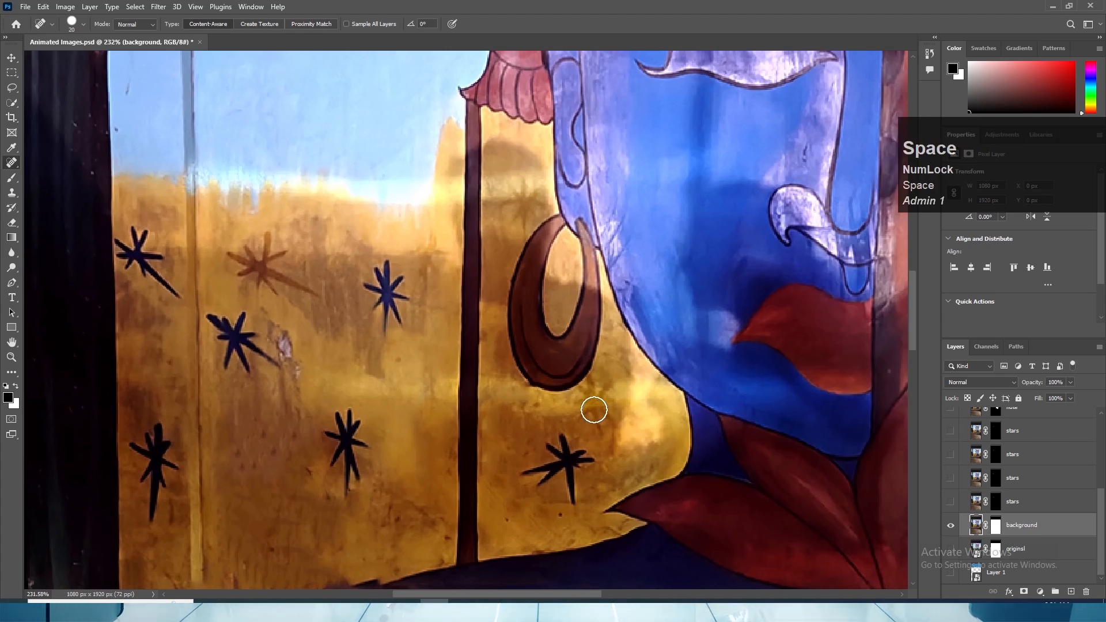
mouse_move(594, 403)
mouse_down()
mouse_move(591, 422)
mouse_move(582, 407)
mouse_move(597, 430)
mouse_up()
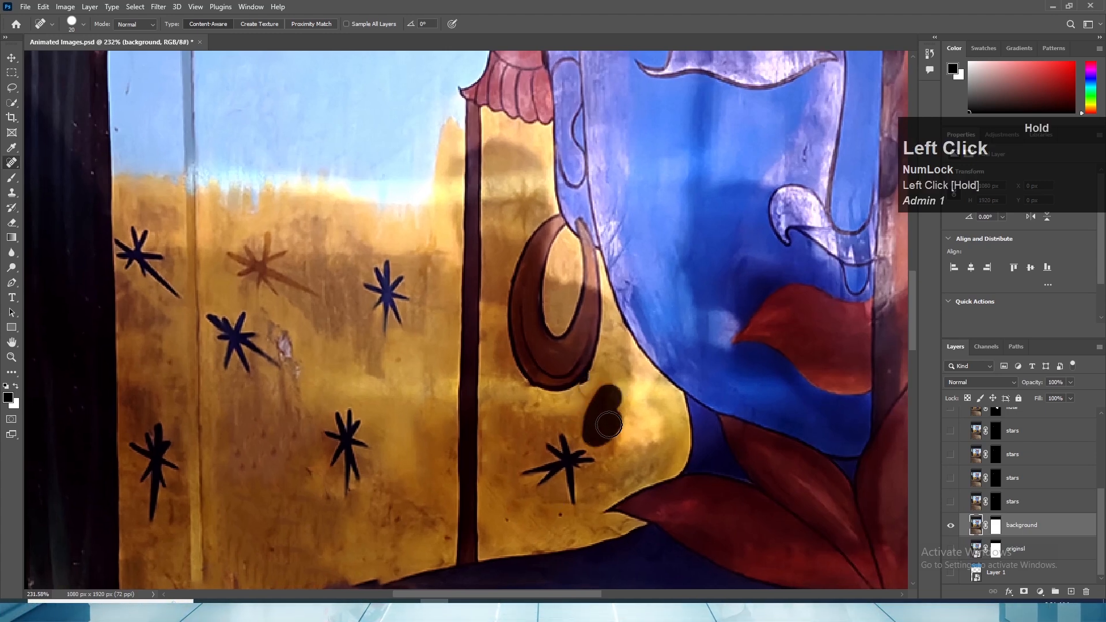
mouse_move(615, 370)
mouse_down()
mouse_move(661, 406)
mouse_move(650, 438)
mouse_move(629, 439)
mouse_move(649, 411)
mouse_move(644, 423)
mouse_move(639, 406)
mouse_move(633, 429)
mouse_up()
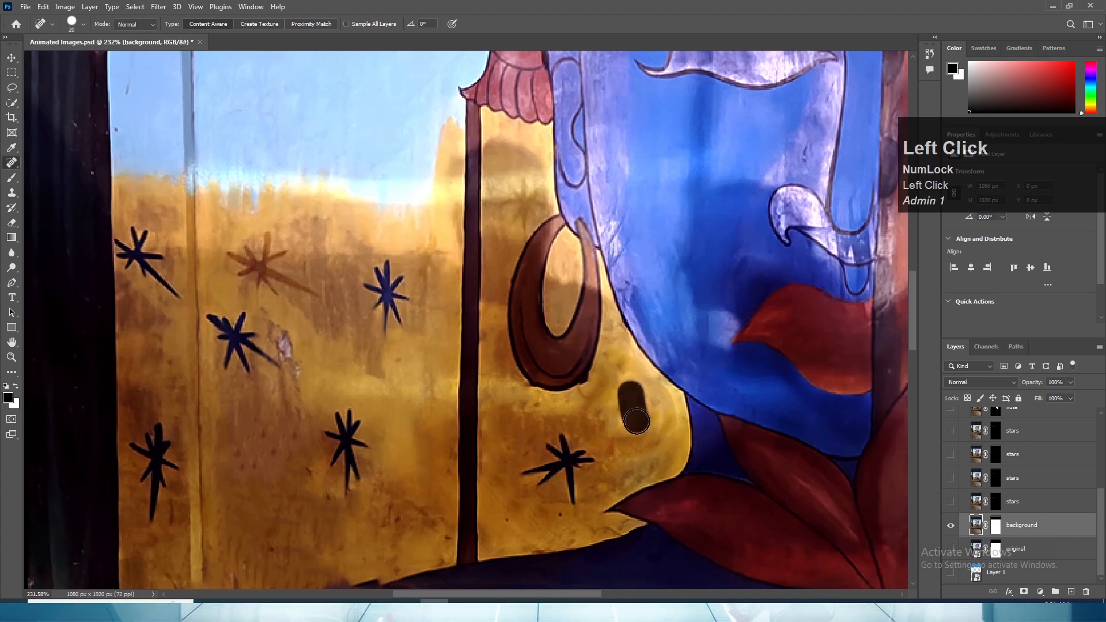
mouse_move(651, 383)
mouse_down()
mouse_move(662, 435)
mouse_move(616, 479)
mouse_move(615, 467)
mouse_up()
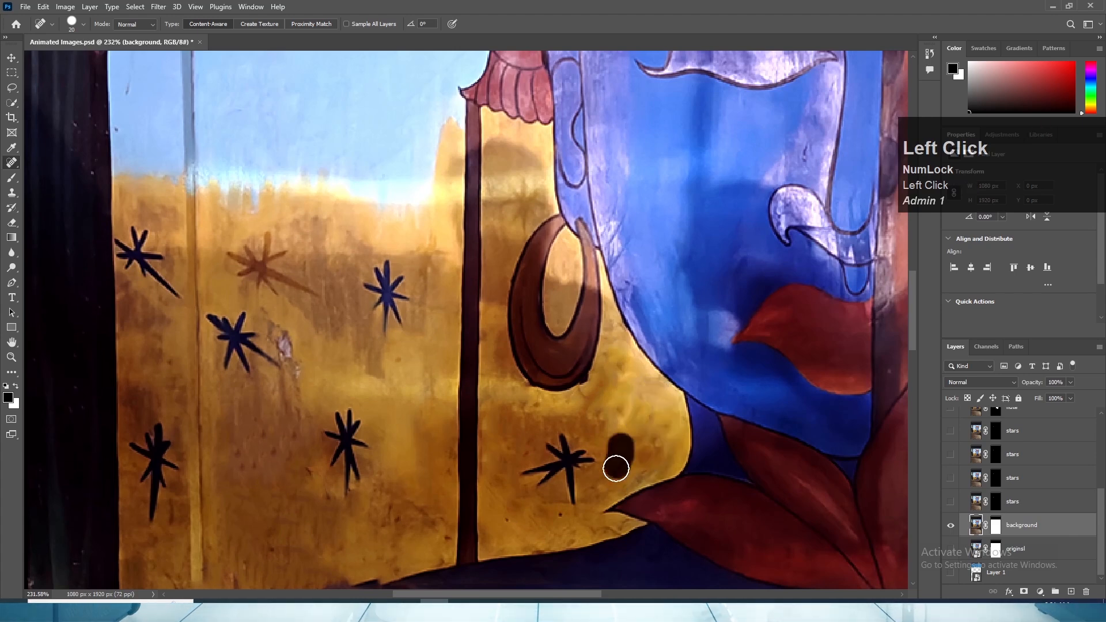
drag(532, 417, 600, 392)
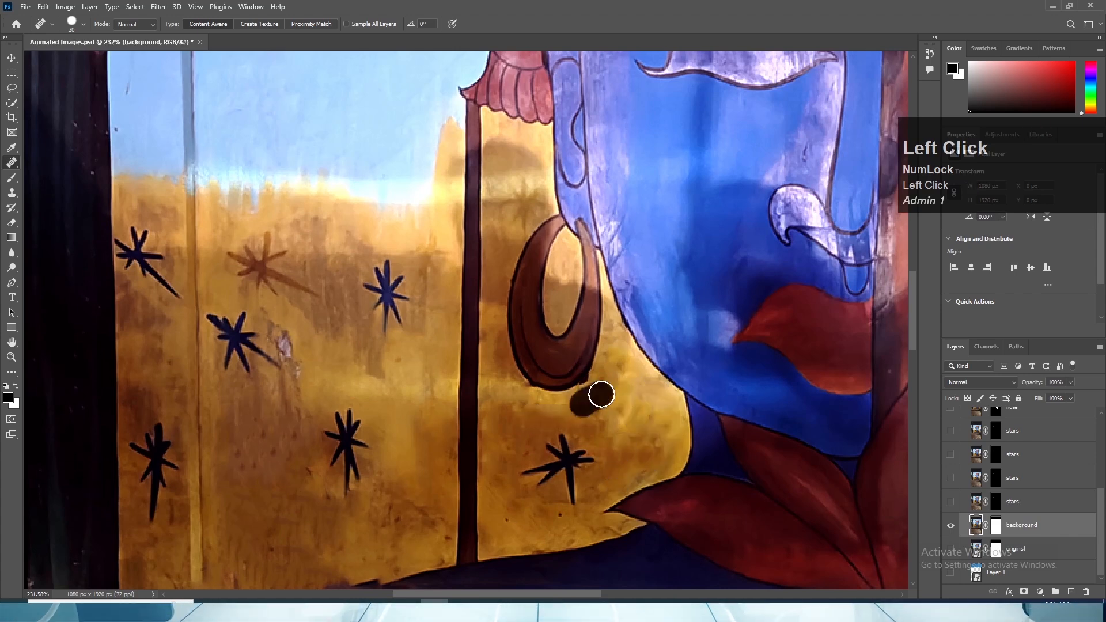
- Heal the dark blotches on the golden strip between the dark vertical line and the earring
mouse_move(490, 349)
mouse_down()
mouse_move(501, 374)
mouse_move(499, 364)
mouse_up()
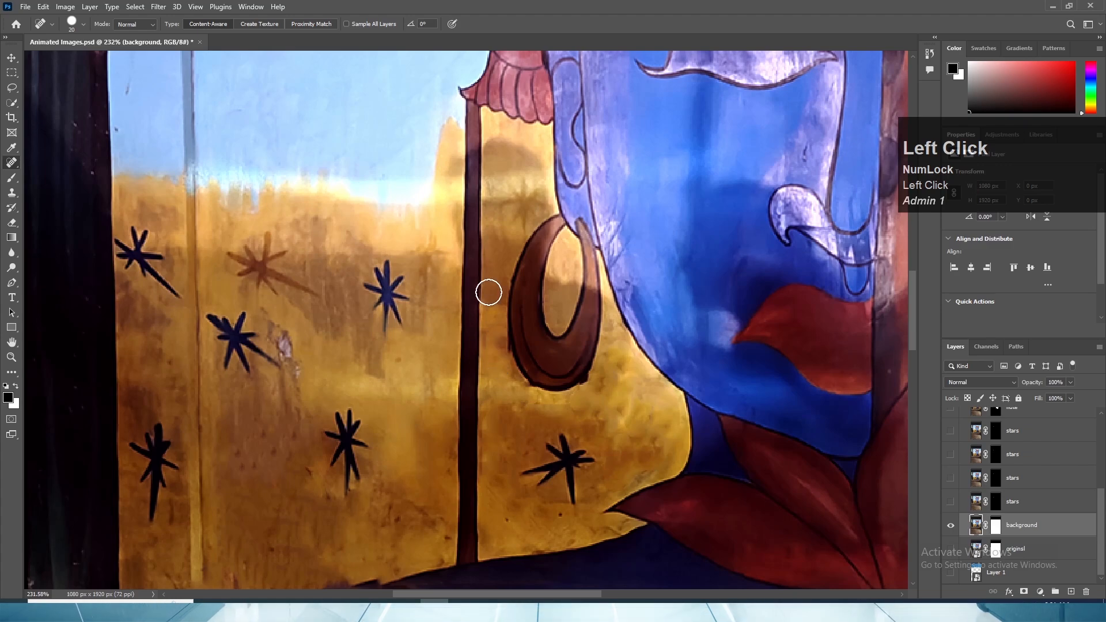
drag(488, 262, 496, 298)
mouse_move(507, 213)
mouse_down()
mouse_move(532, 212)
mouse_move(501, 206)
mouse_up()
click(512, 190)
drag(519, 213, 513, 230)
- Save the retouched document
alt+scroll(503, 233, down, 2)
alt+scroll(503, 233, down, 2)
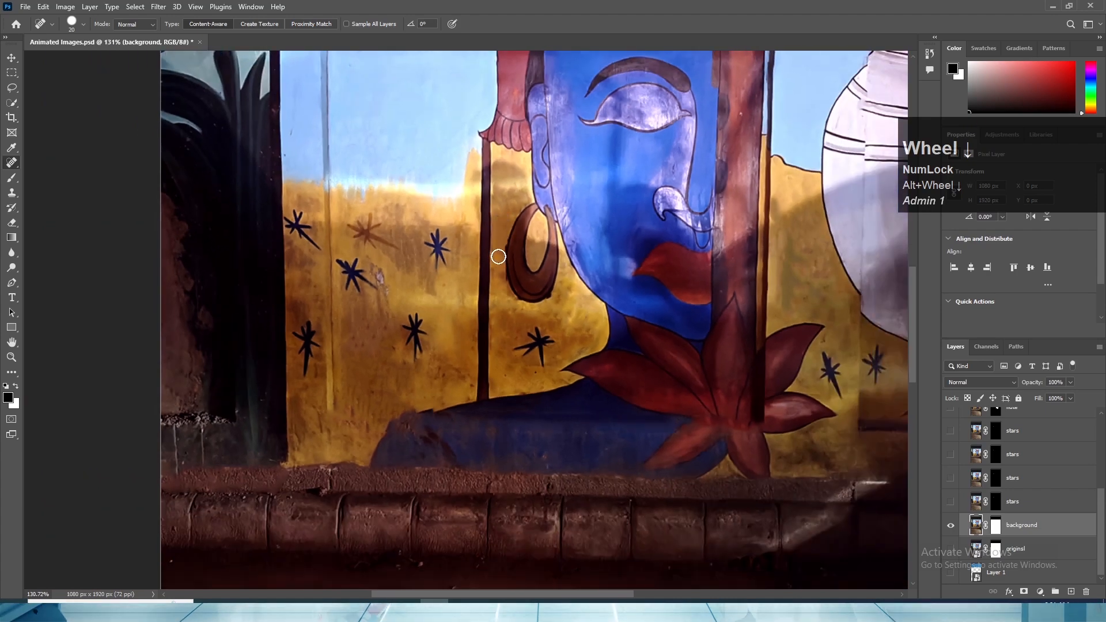
key(space)
drag(553, 191, 593, 434)
key(ctrl+s)
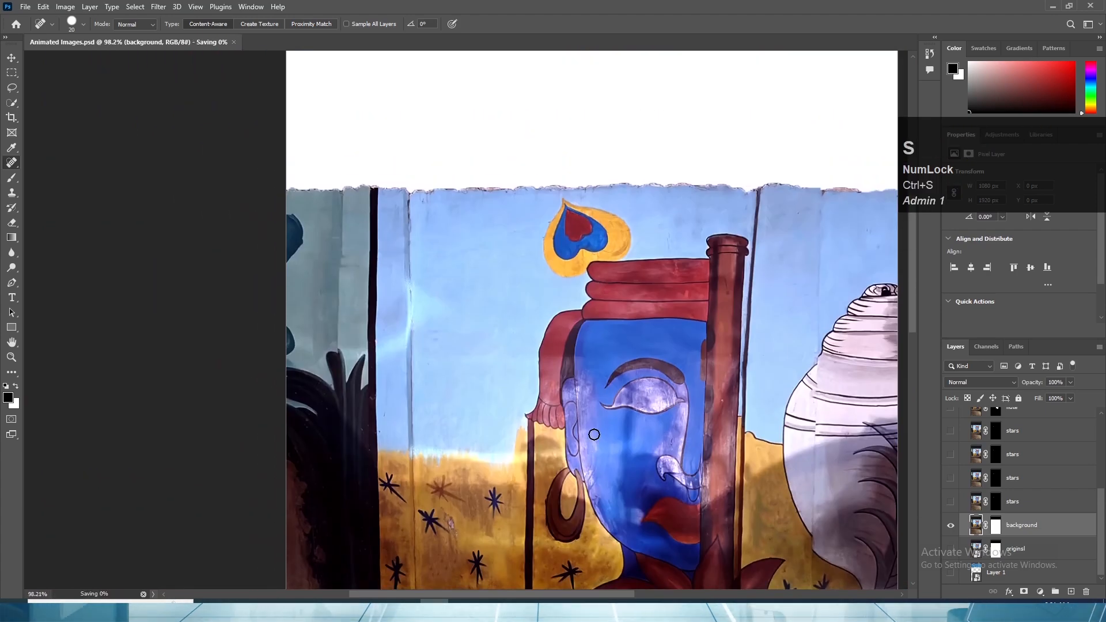
- Duplicate the background layer and keep the lower copy as a hidden layer named "backup"
drag(1030, 533, 1072, 592)
scroll(1051, 562, down, 1)
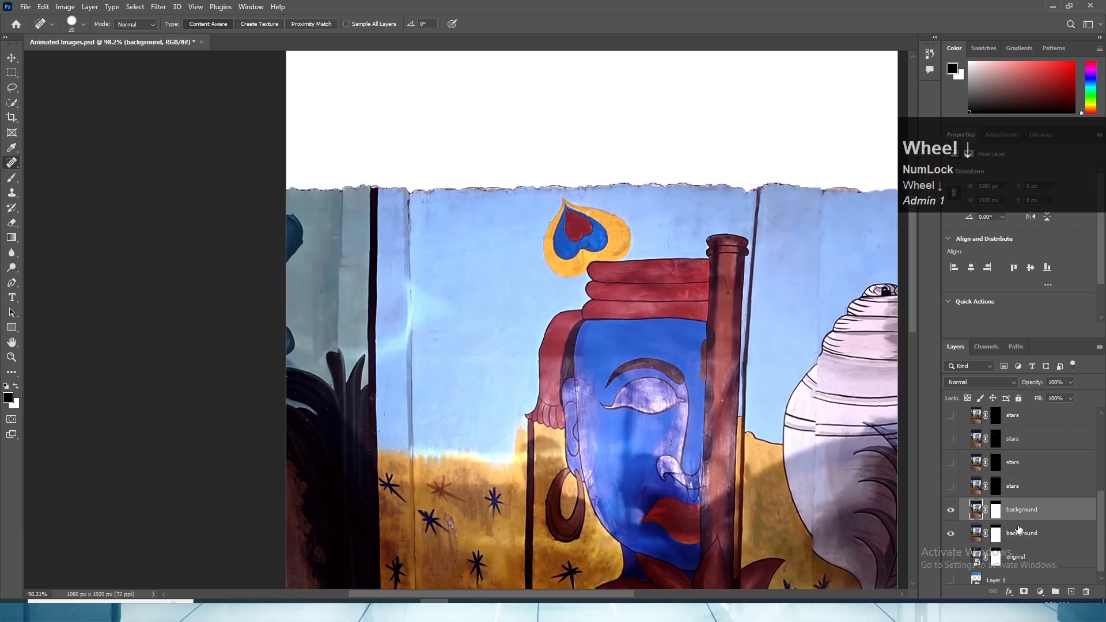
click(1030, 540)
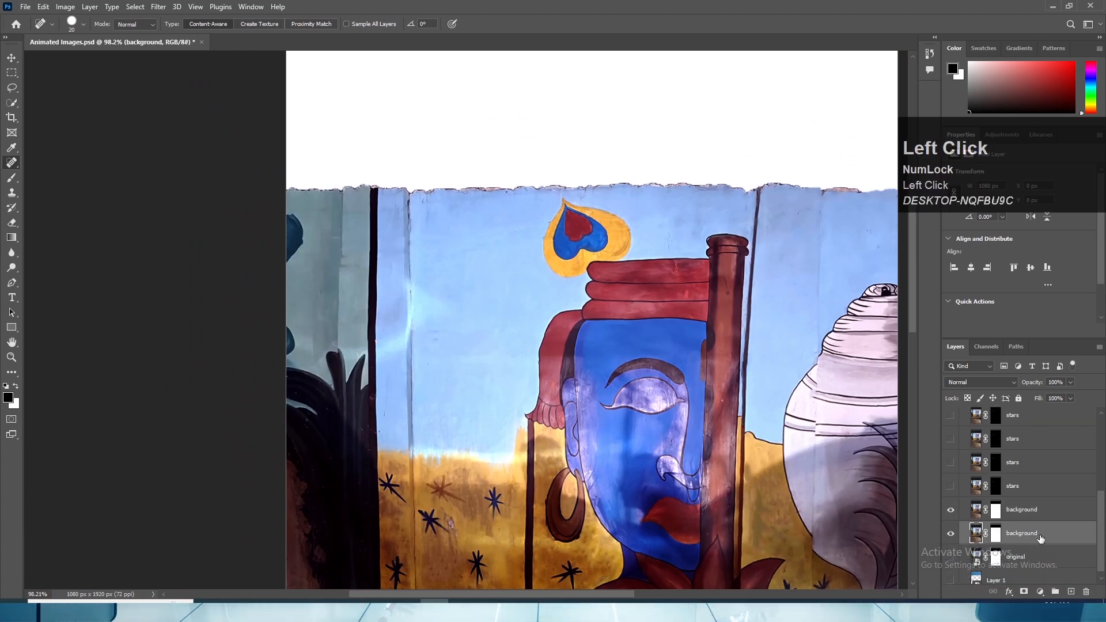
double_click(1030, 538)
text(backup)
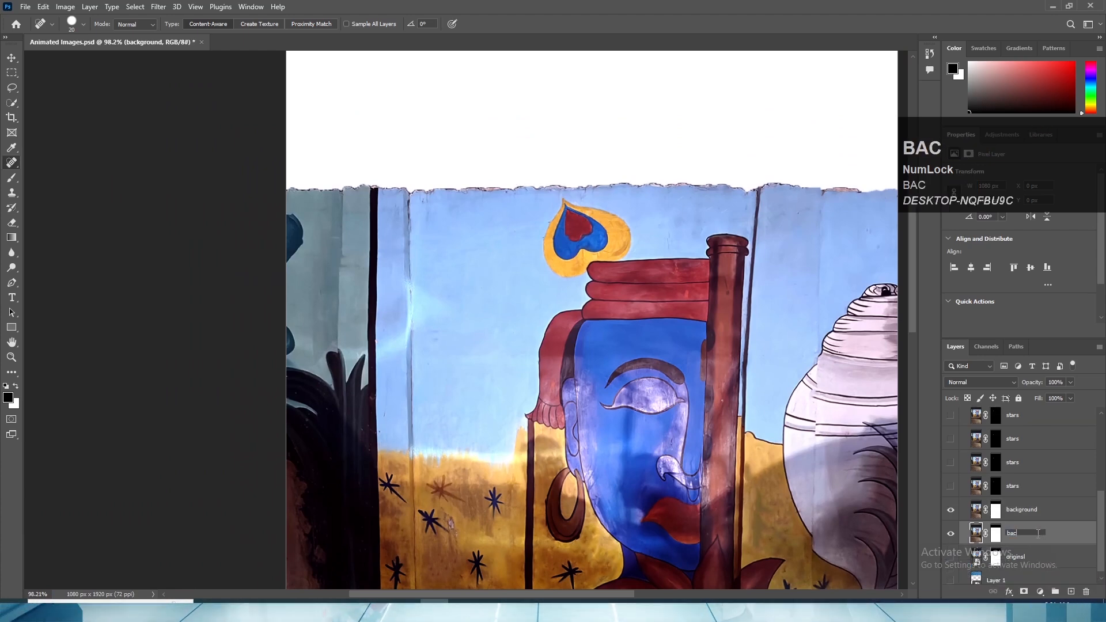
key(Return)
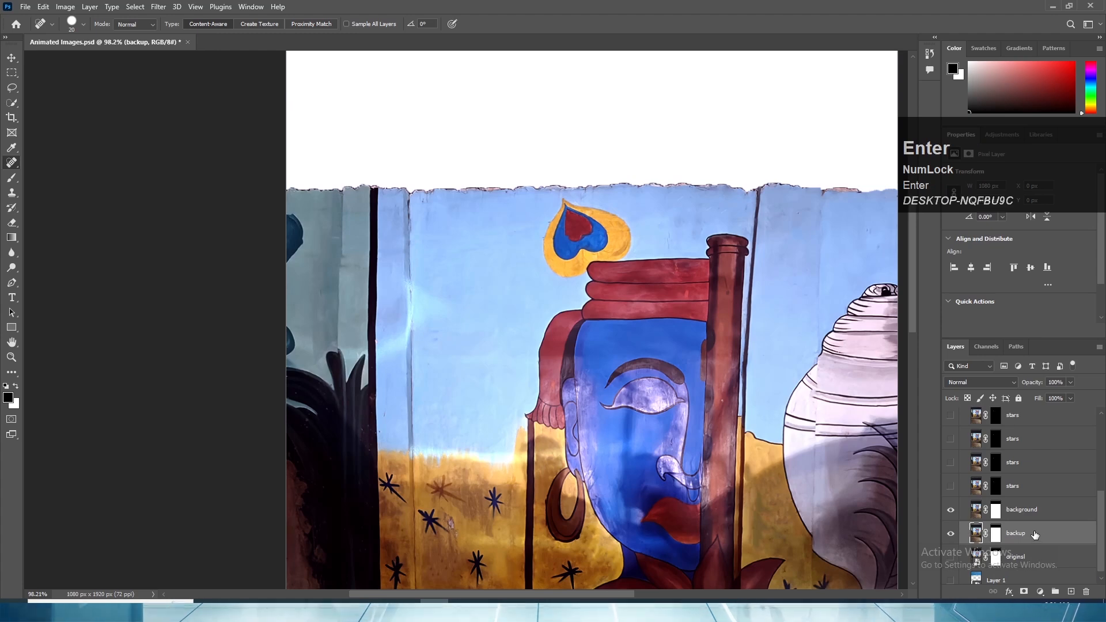
click(950, 533)
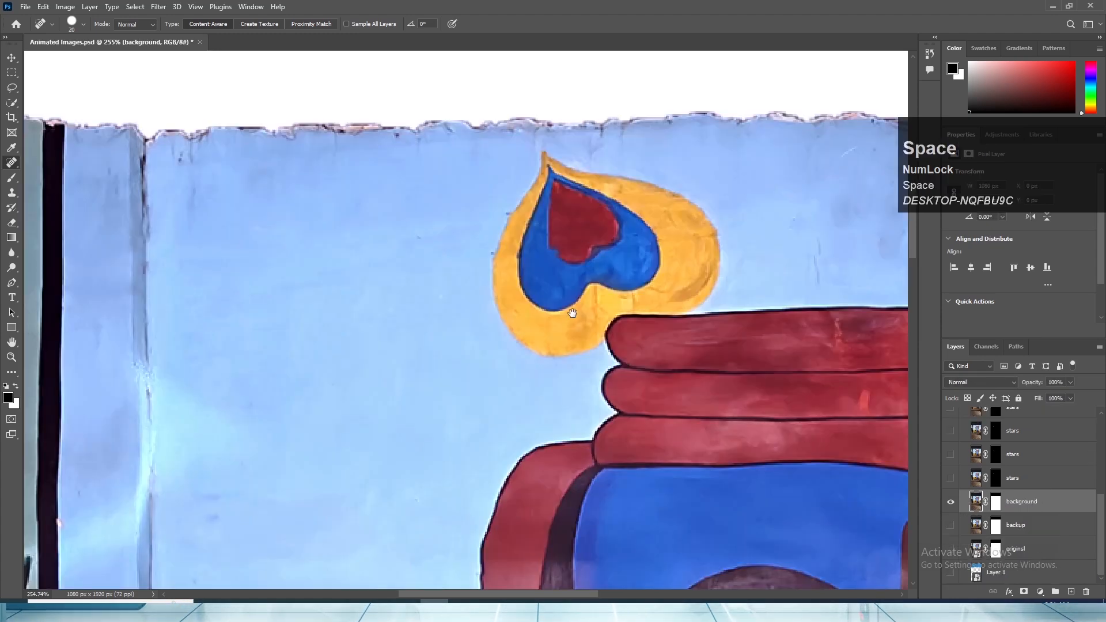
drag(573, 311, 554, 395)
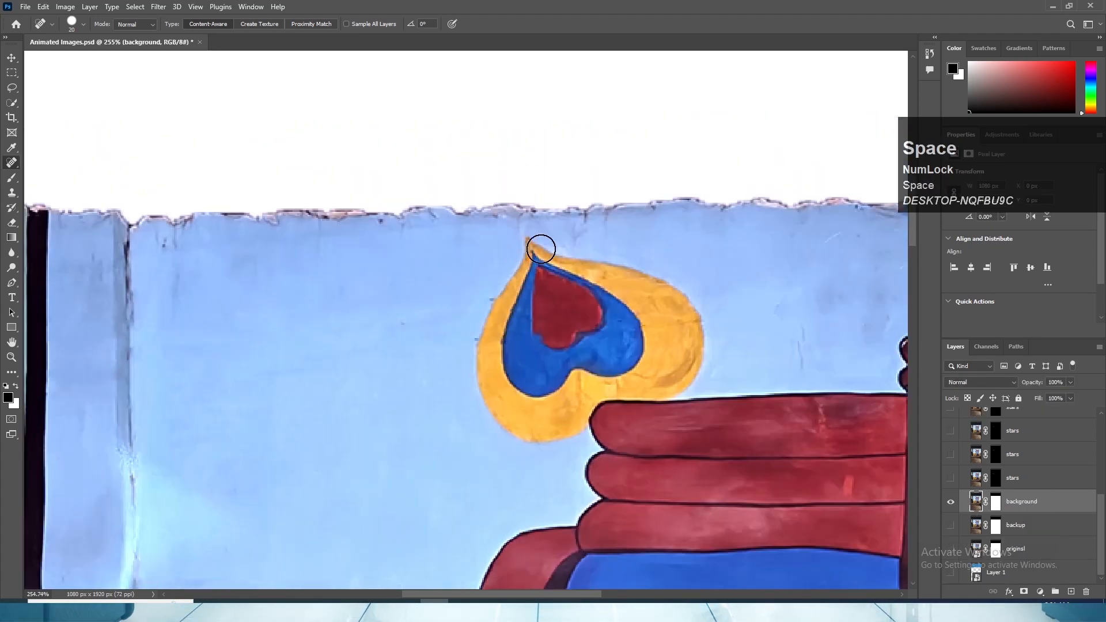
- Heal the yellow, blue and red feather out of the blue wall above the turban
mouse_move(528, 245)
mouse_down()
mouse_move(490, 340)
mouse_move(498, 416)
mouse_move(567, 429)
mouse_move(588, 394)
mouse_move(675, 385)
mouse_move(693, 349)
mouse_move(687, 306)
mouse_move(536, 250)
mouse_move(563, 263)
mouse_move(674, 254)
mouse_move(495, 312)
mouse_move(617, 333)
mouse_move(444, 392)
mouse_move(598, 374)
mouse_move(530, 408)
mouse_up()
mouse_move(701, 360)
mouse_down()
mouse_move(604, 360)
mouse_move(679, 305)
mouse_move(645, 326)
mouse_up()
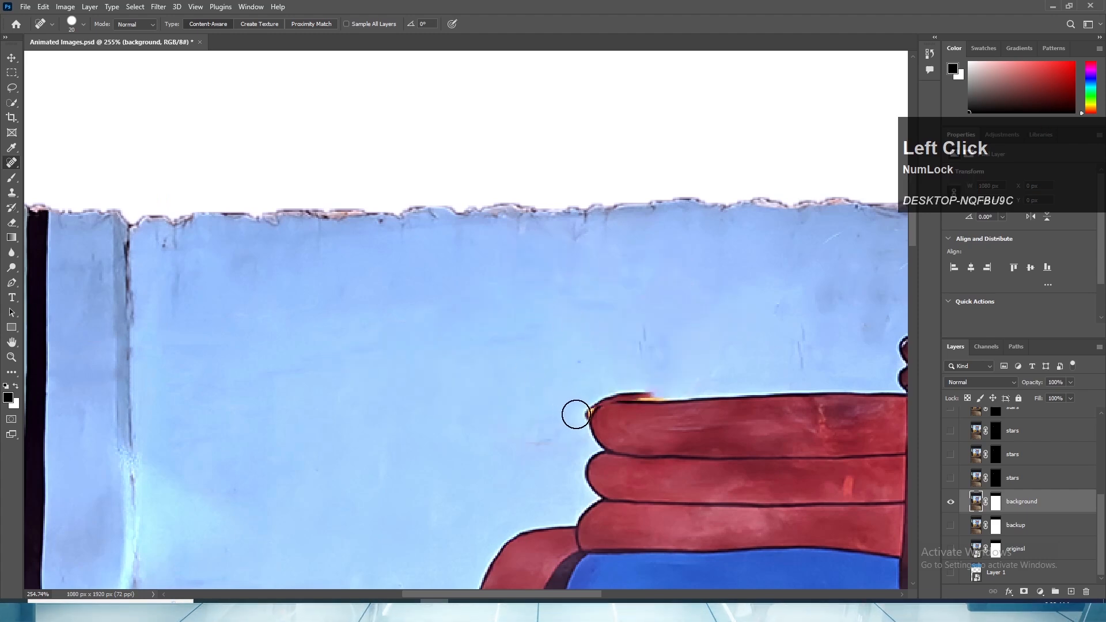
click(578, 410)
mouse_move(638, 387)
mouse_down()
mouse_move(688, 385)
mouse_move(593, 384)
mouse_up()
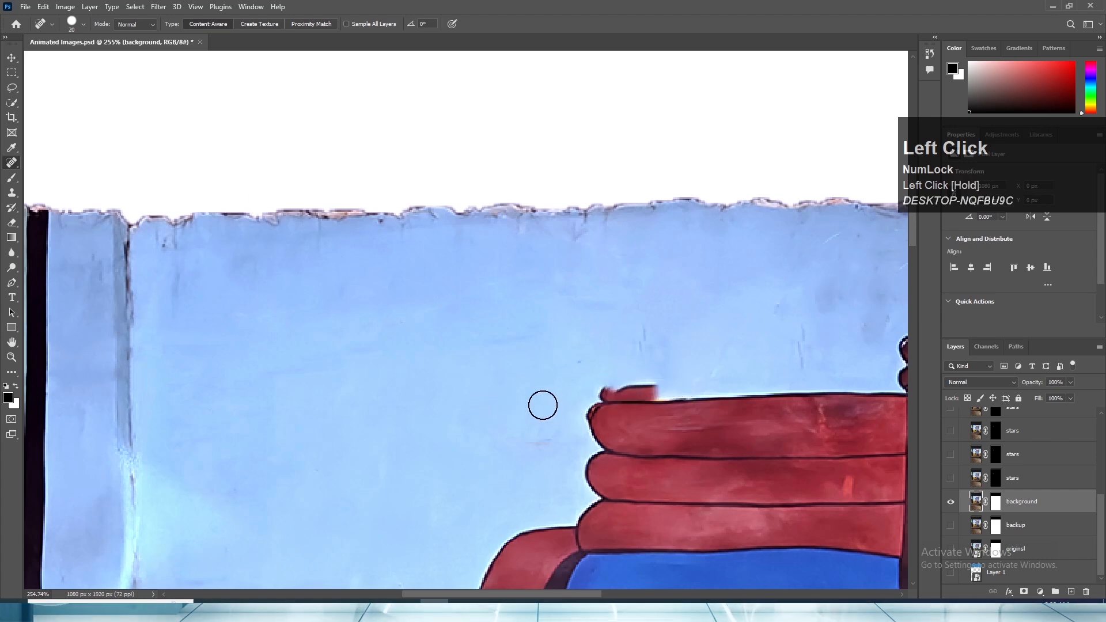
key(ctrl+z)
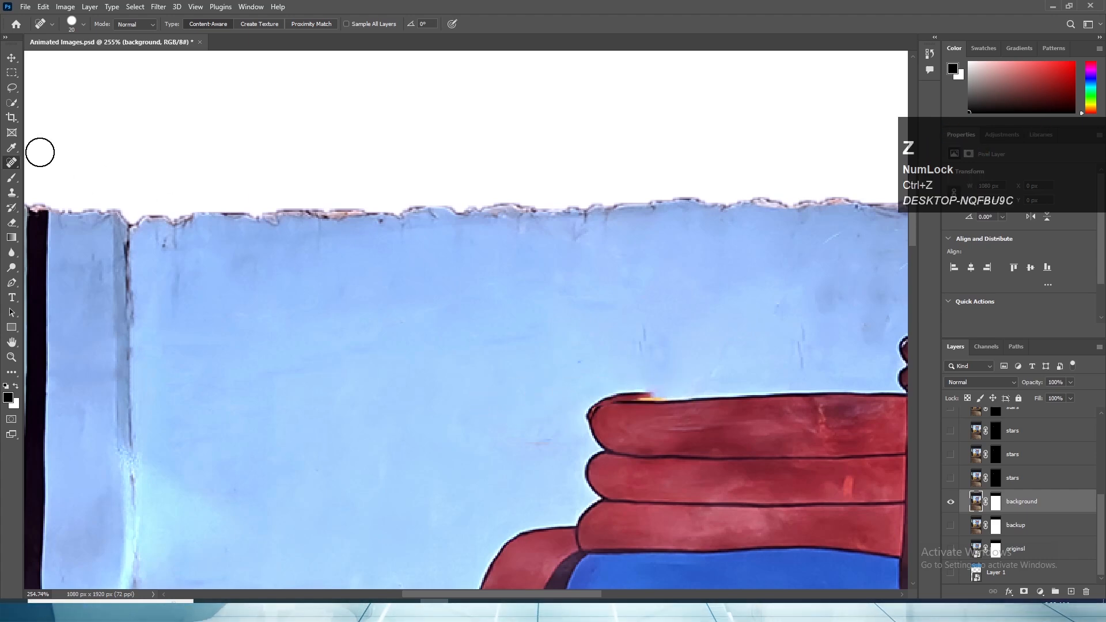
- Clone clean blue wall over the leftover fringe along the turban's upper edge using a Hard Round Clone Stamp brush
click(10, 195)
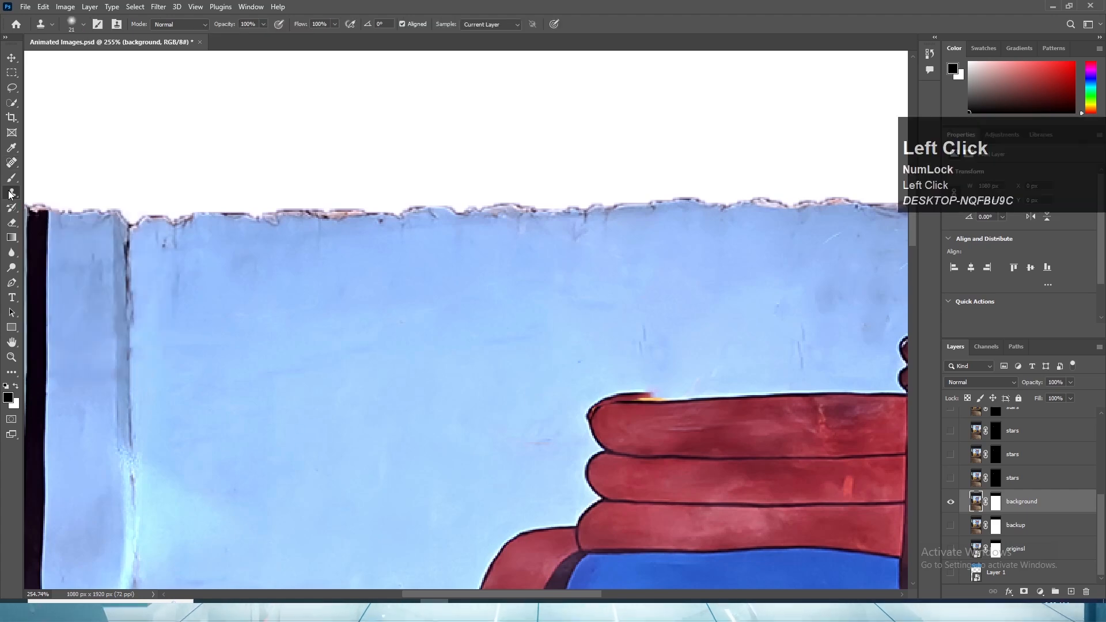
alt+click(501, 300)
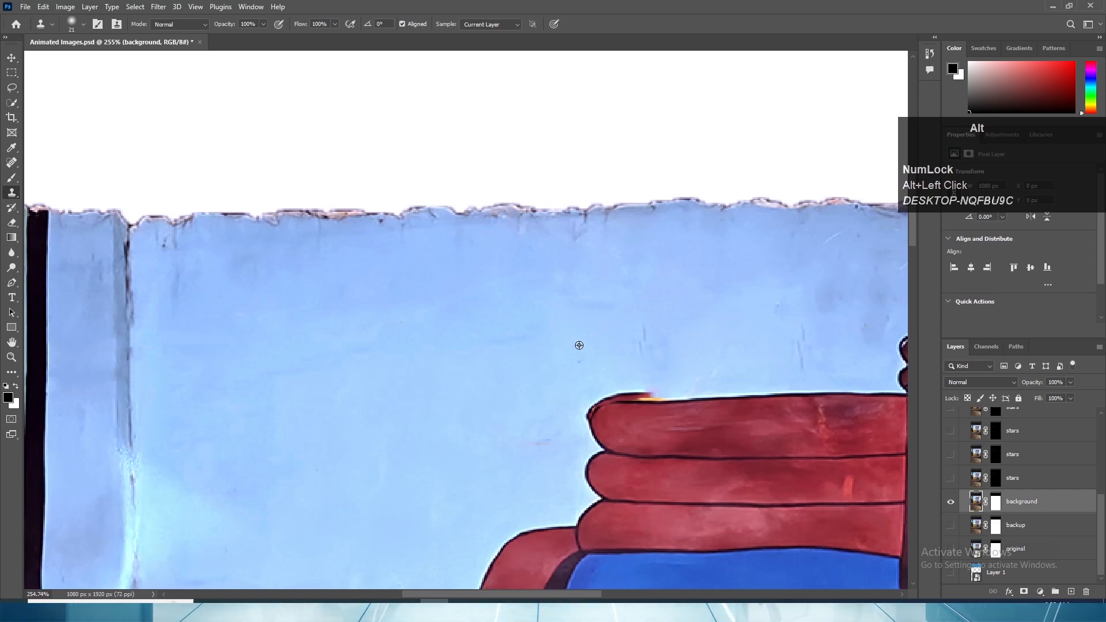
right_click(626, 392)
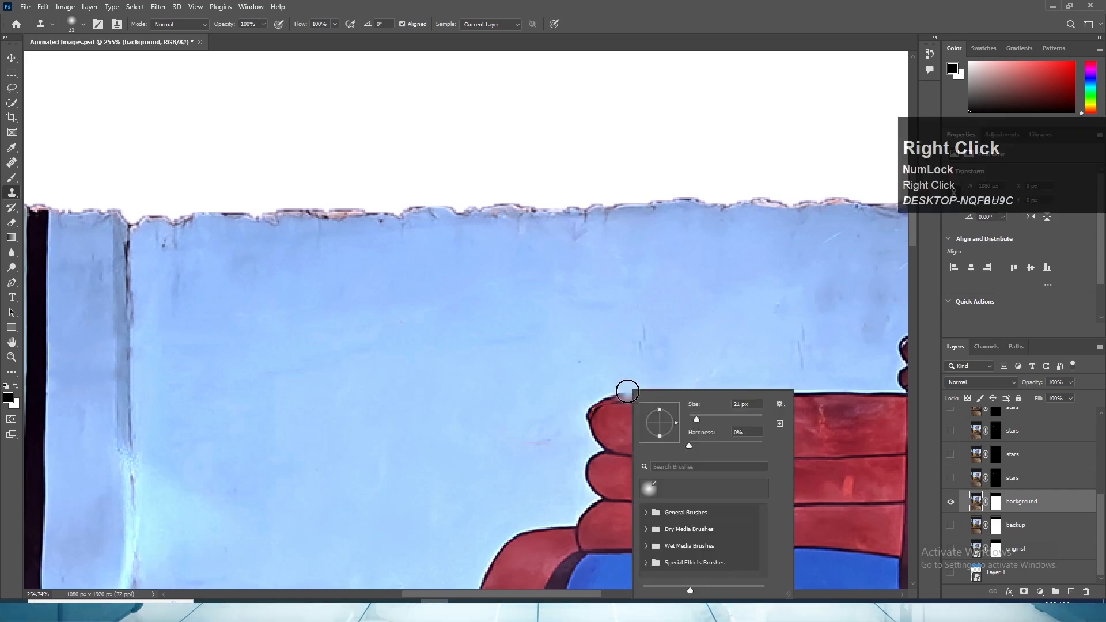
click(646, 513)
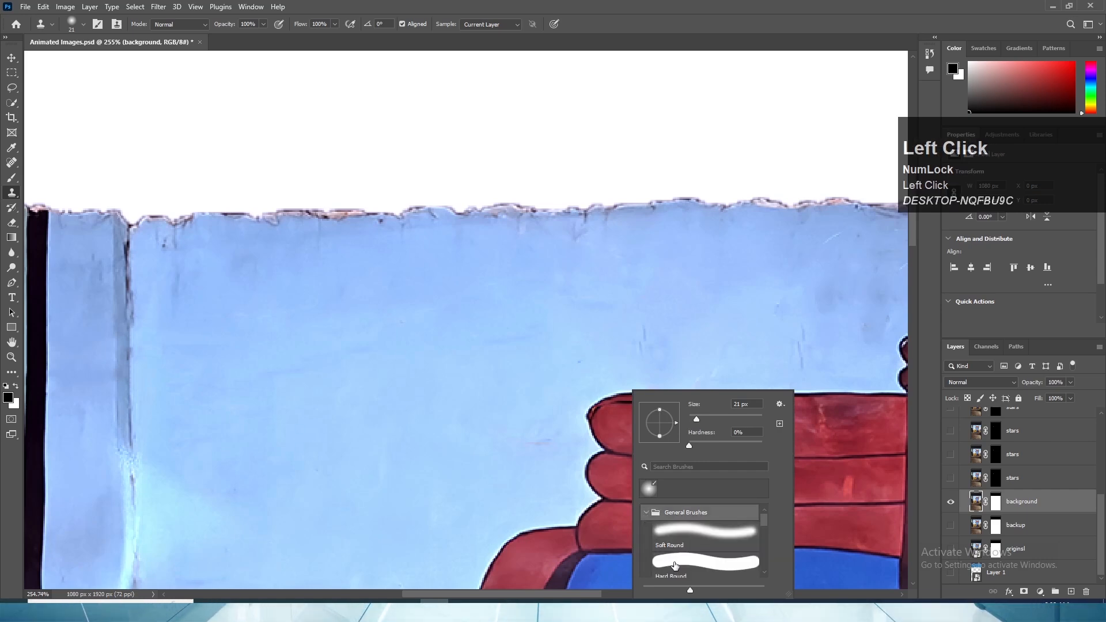
click(673, 562)
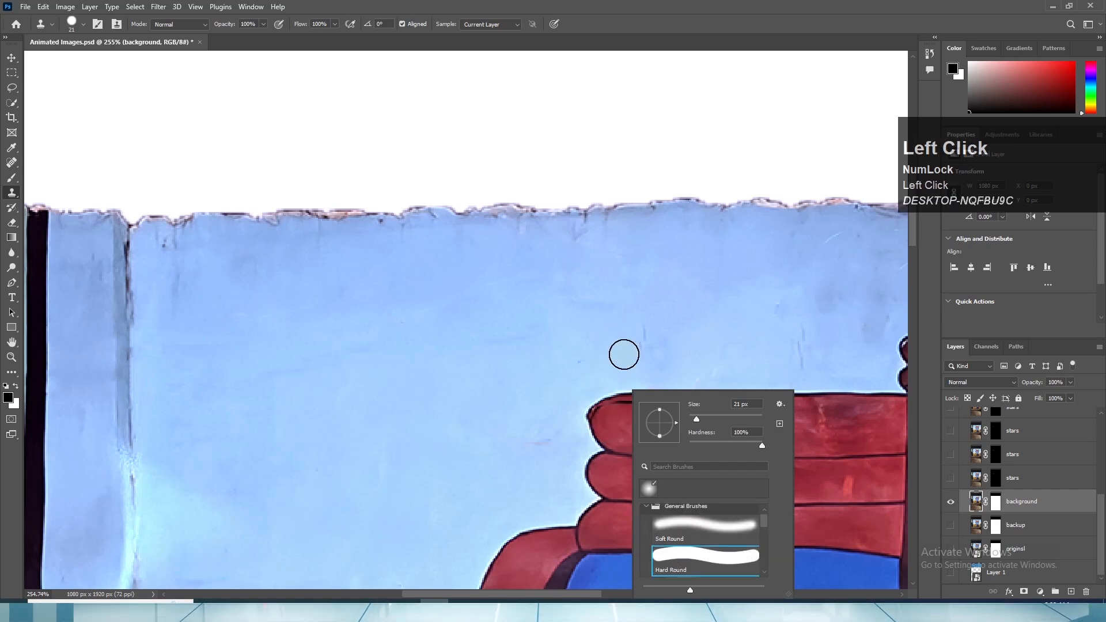
click(639, 351)
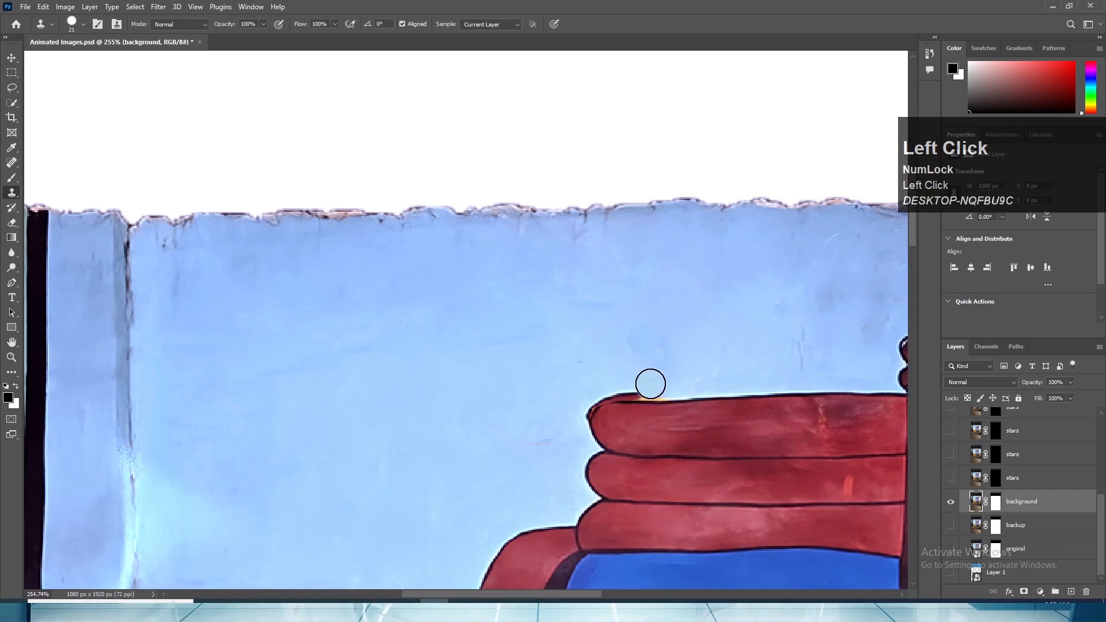
drag(653, 385, 635, 385)
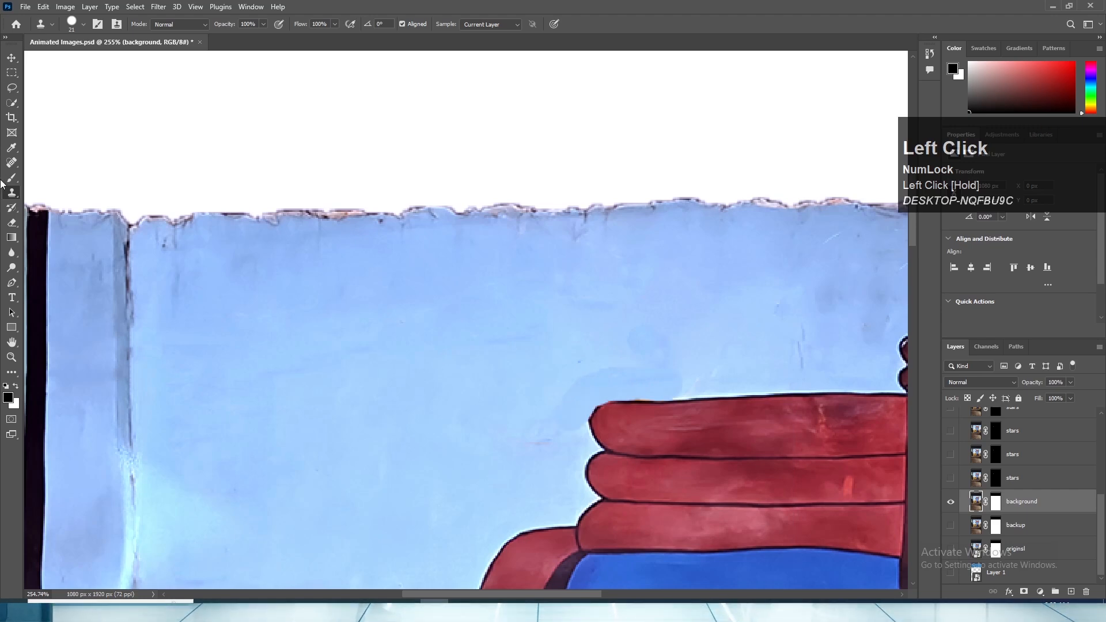
- Heal the visible cloned patch on the blue wall just above the turban's upper edge
click(12, 162)
mouse_move(556, 417)
mouse_down()
mouse_move(582, 378)
mouse_move(704, 375)
mouse_move(658, 342)
mouse_move(648, 352)
mouse_move(709, 379)
mouse_up()
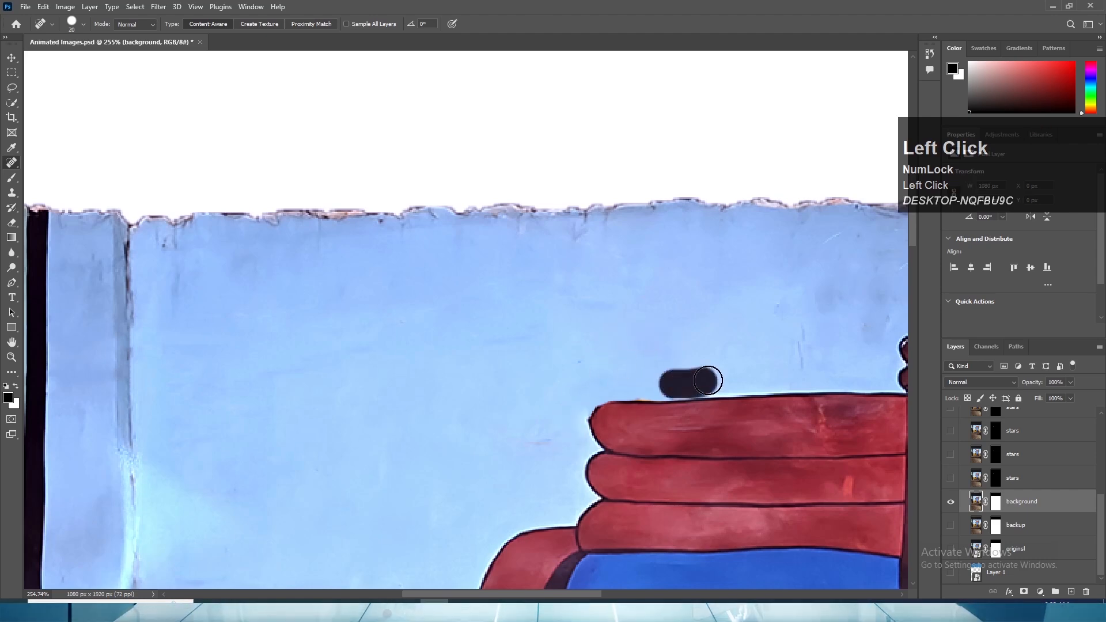
- Heal the eye below the eyebrow out of the blue face
scroll(659, 341, down, 4)
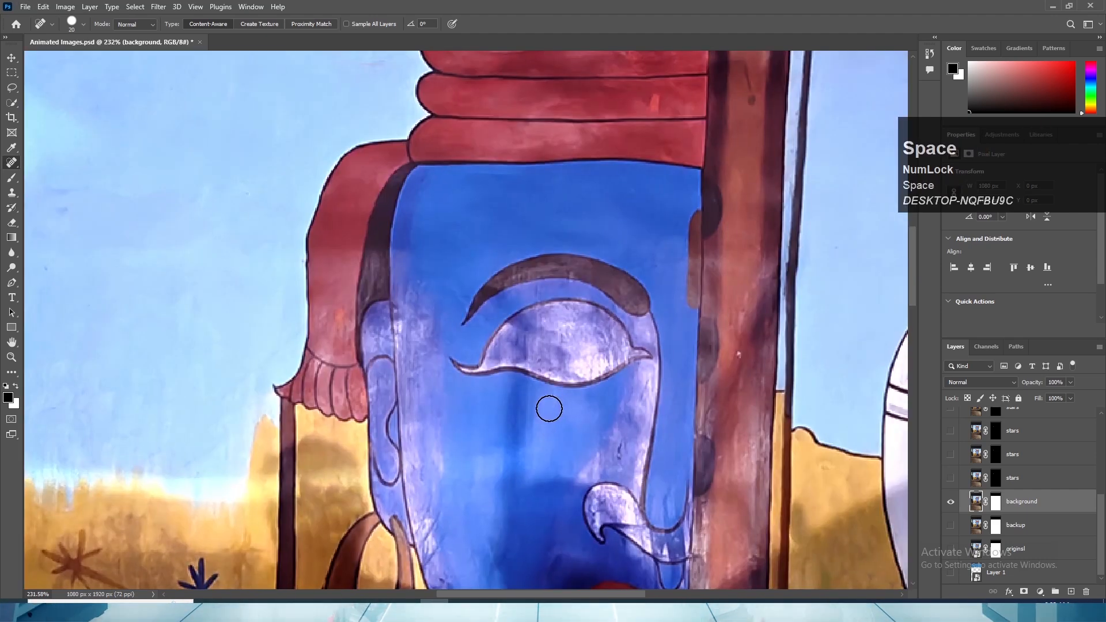
mouse_move(446, 348)
mouse_down()
mouse_move(476, 370)
mouse_move(538, 305)
mouse_move(605, 317)
mouse_up()
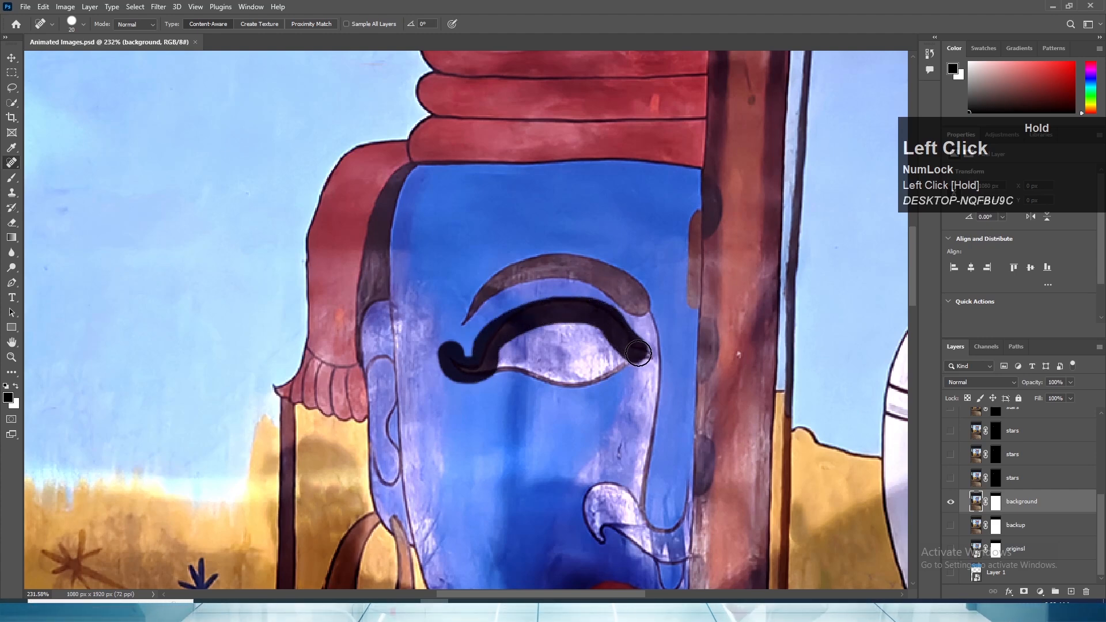
mouse_move(623, 360)
mouse_down()
mouse_move(570, 373)
mouse_move(496, 368)
mouse_move(608, 354)
mouse_move(520, 348)
mouse_move(611, 333)
mouse_up()
- Heal the brown earring hanging below the ear out of the golden wall
scroll(568, 416, down, 5)
scroll(397, 438, up, 4)
drag(661, 296, 630, 353)
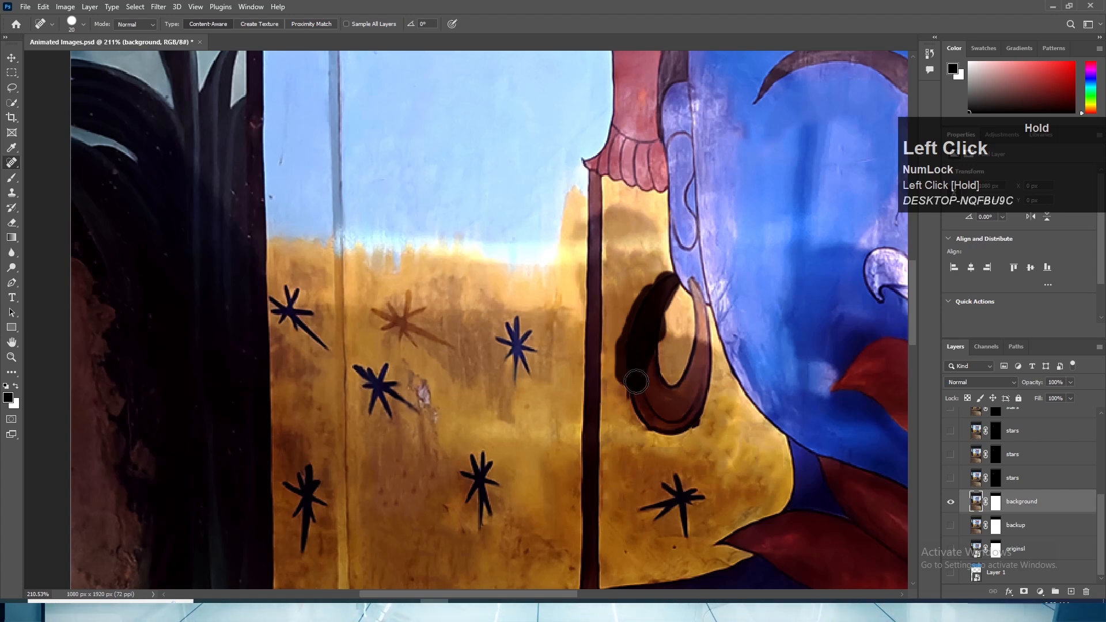
mouse_move(689, 416)
mouse_down()
mouse_move(650, 384)
mouse_move(698, 398)
mouse_move(682, 389)
mouse_move(634, 413)
mouse_up()
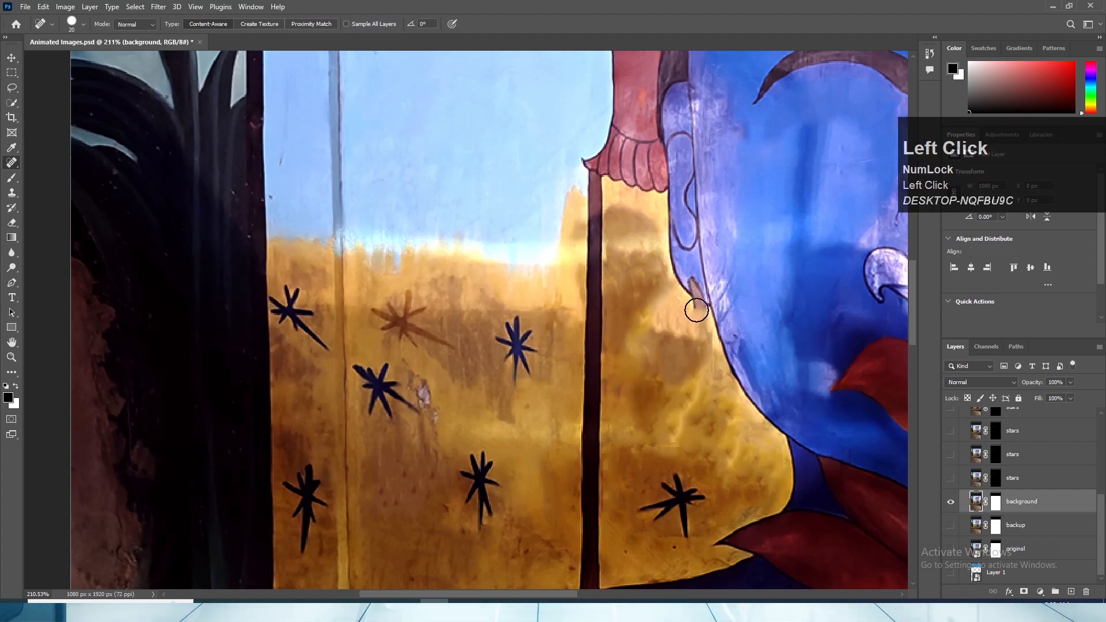
drag(696, 311, 694, 310)
- Heal the earring remnant on the ear lobe with a smaller brush and clean up the lobe's dark outline
scroll(689, 291, up, 4)
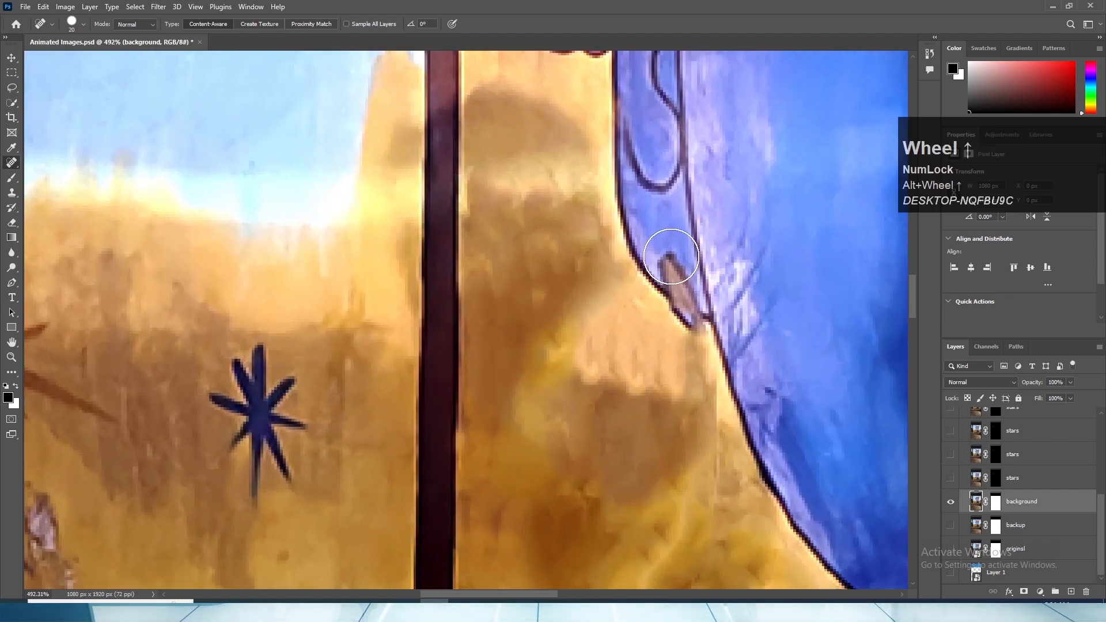
key(bracketleft)
key(bracketleft)
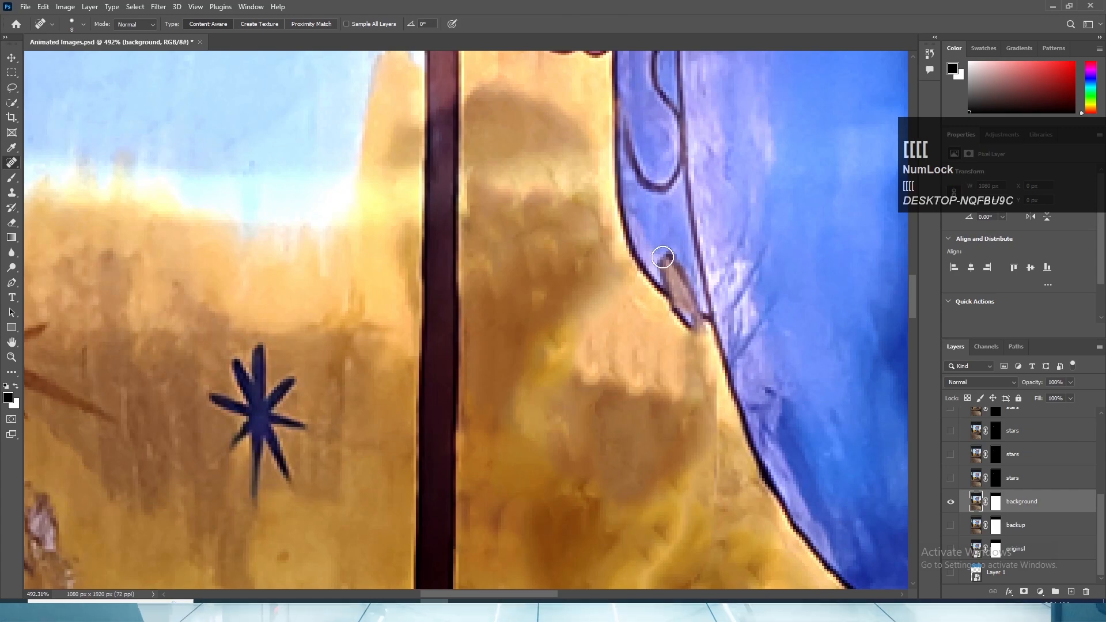
mouse_move(663, 257)
mouse_down()
mouse_move(673, 280)
mouse_move(673, 254)
mouse_up()
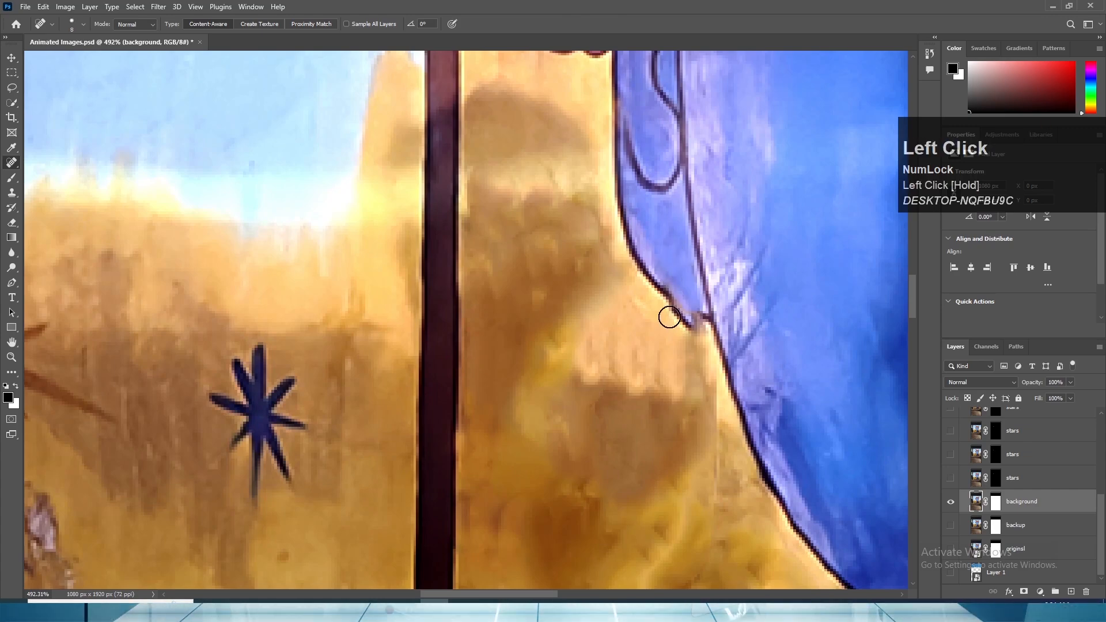
mouse_move(668, 316)
mouse_down()
mouse_move(683, 341)
mouse_move(685, 321)
mouse_up()
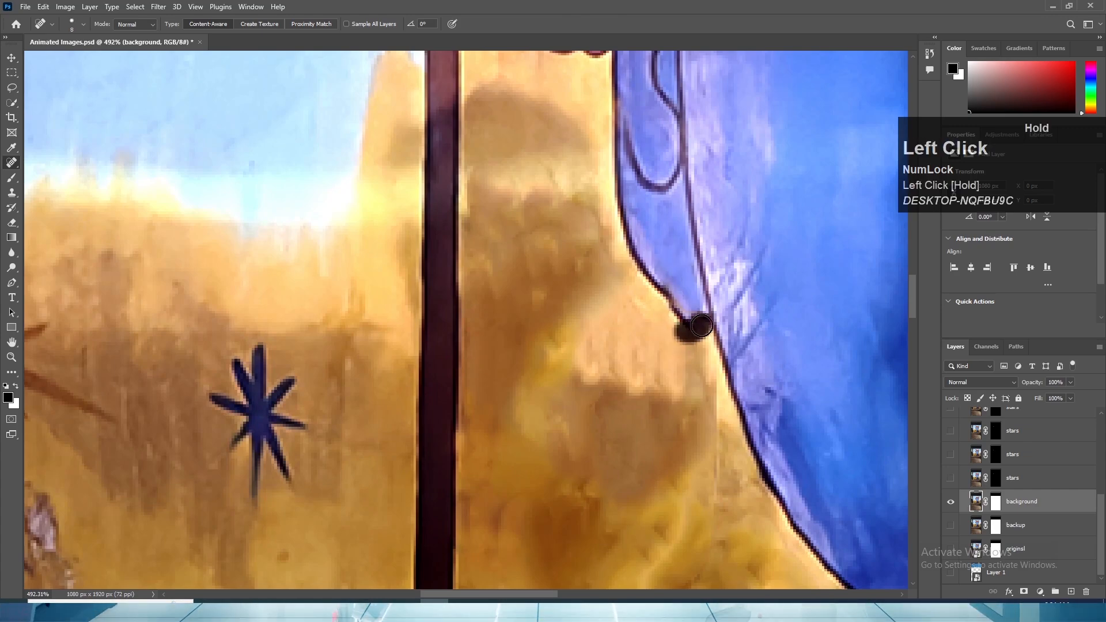
alt+scroll(695, 348, up, 3)
alt+scroll(695, 349, down, 5)
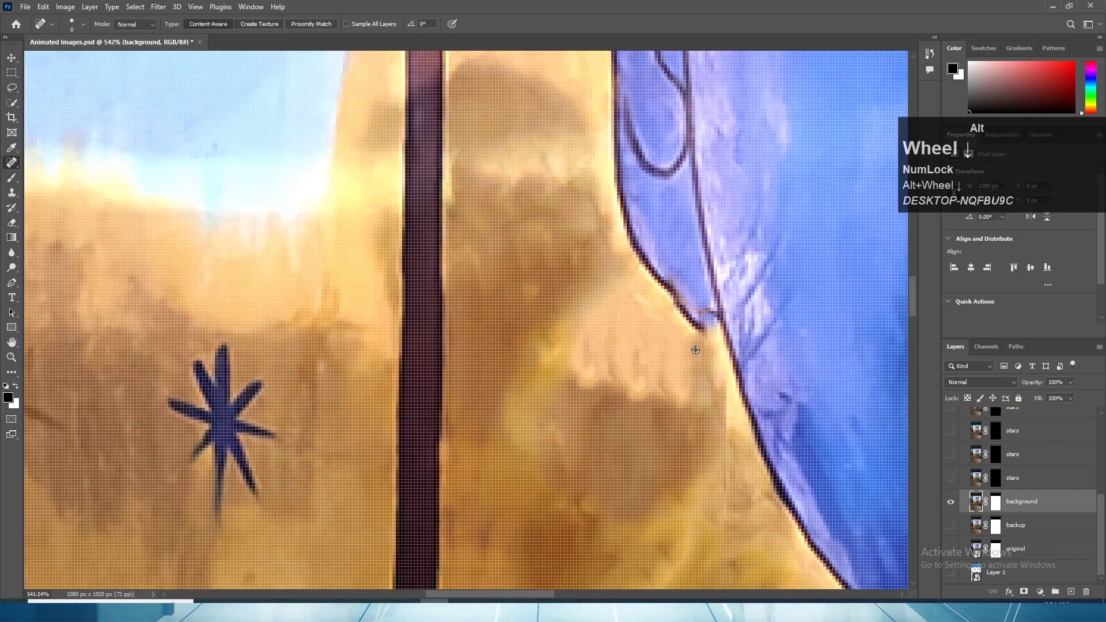
drag(683, 333, 686, 328)
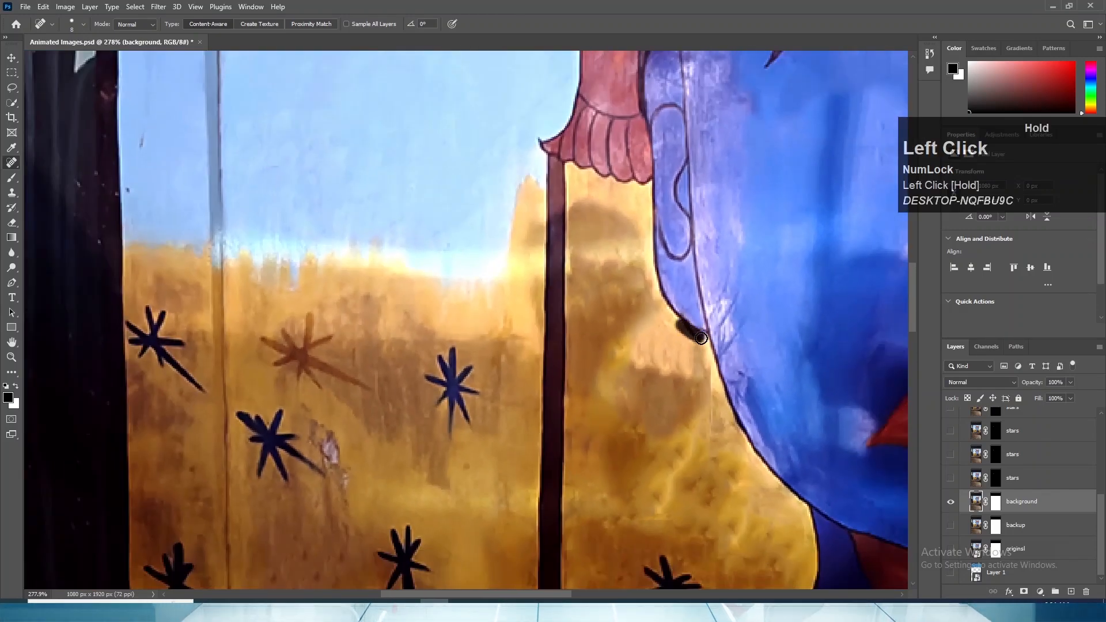
- Show the feather, eye, ear ring and all four stars layers again, leaving the flute layer hidden
alt+scroll(645, 356, down, 2)
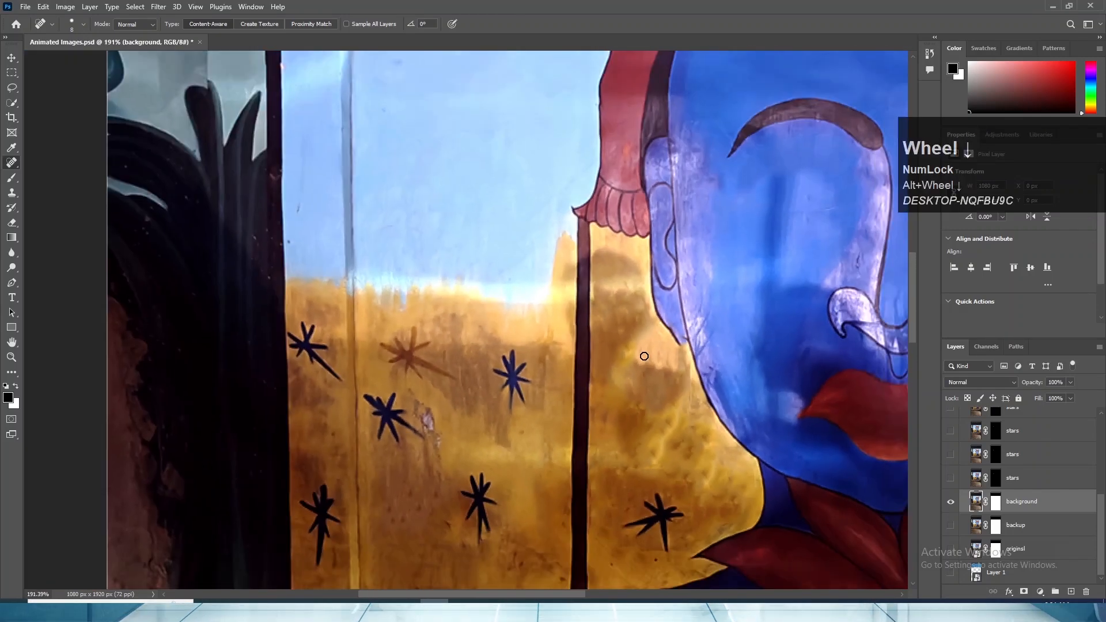
scroll(600, 321, down, 2)
click(12, 58)
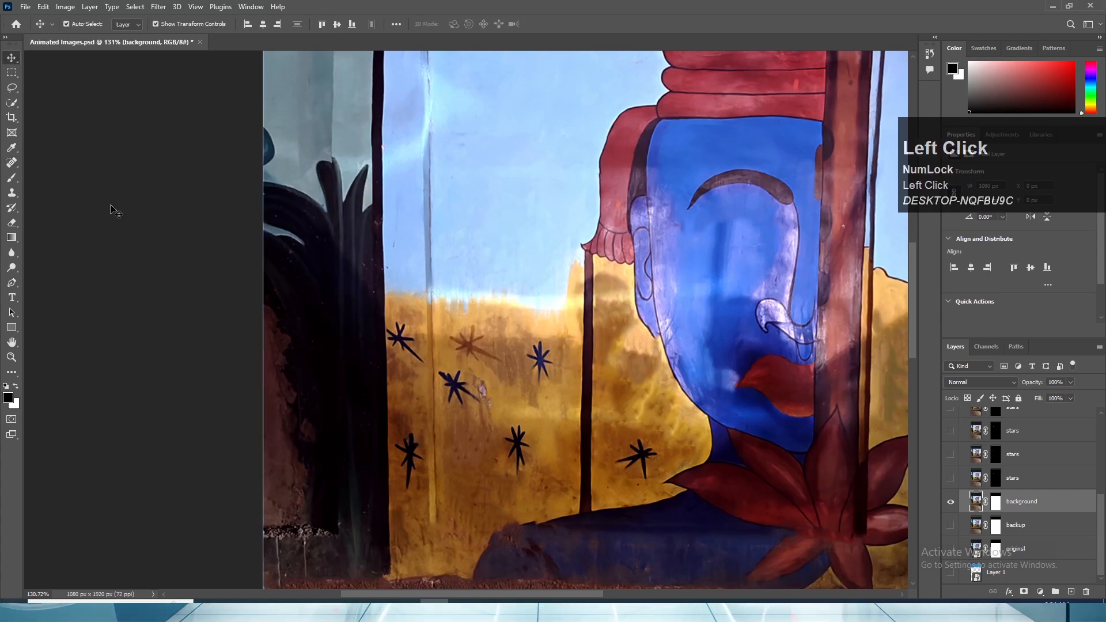
click(114, 209)
scroll(464, 320, down, 8)
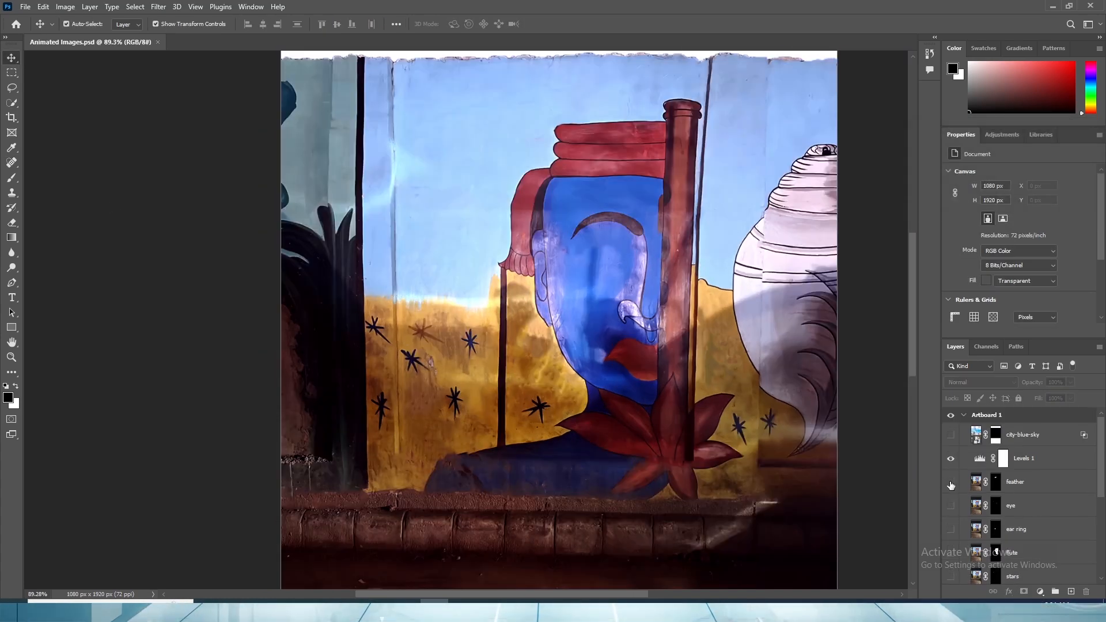
click(951, 482)
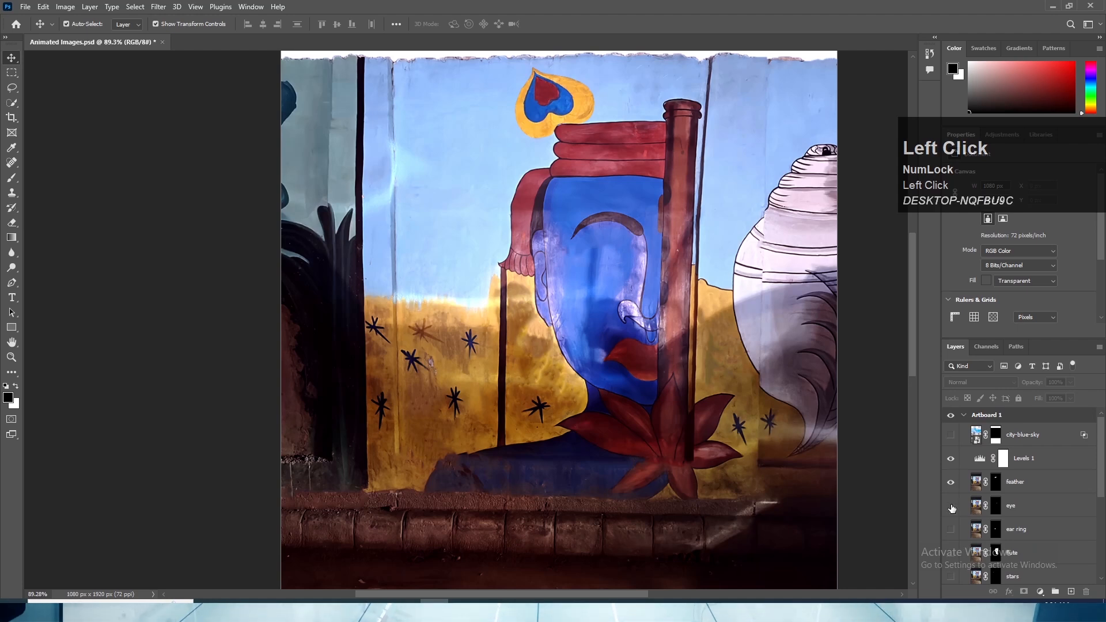
click(951, 506)
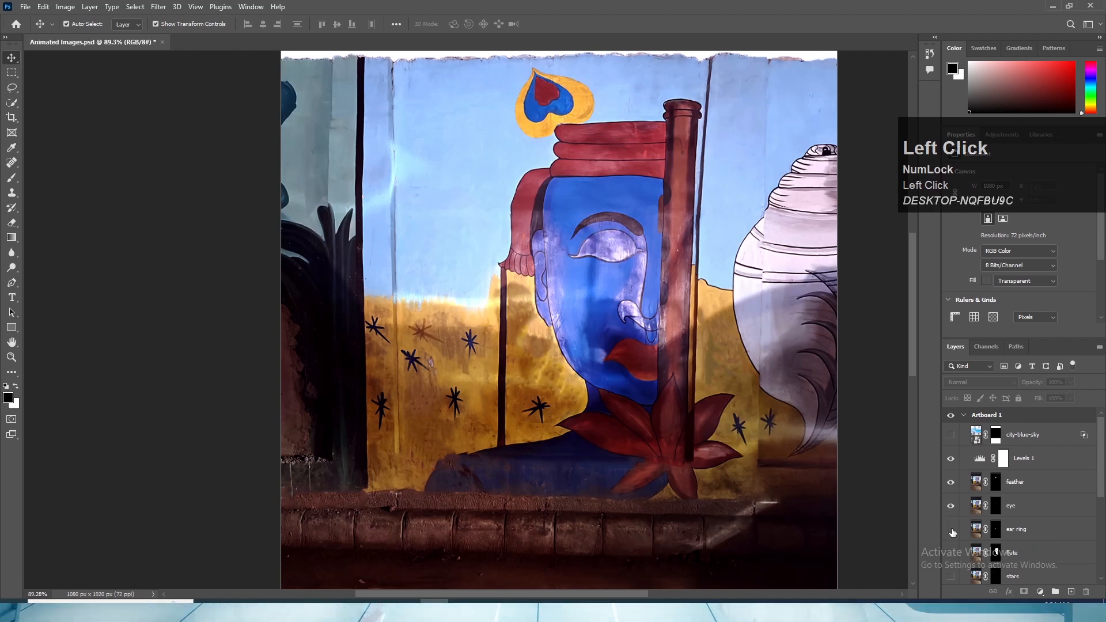
click(951, 530)
scroll(952, 518, down, 3)
click(951, 498)
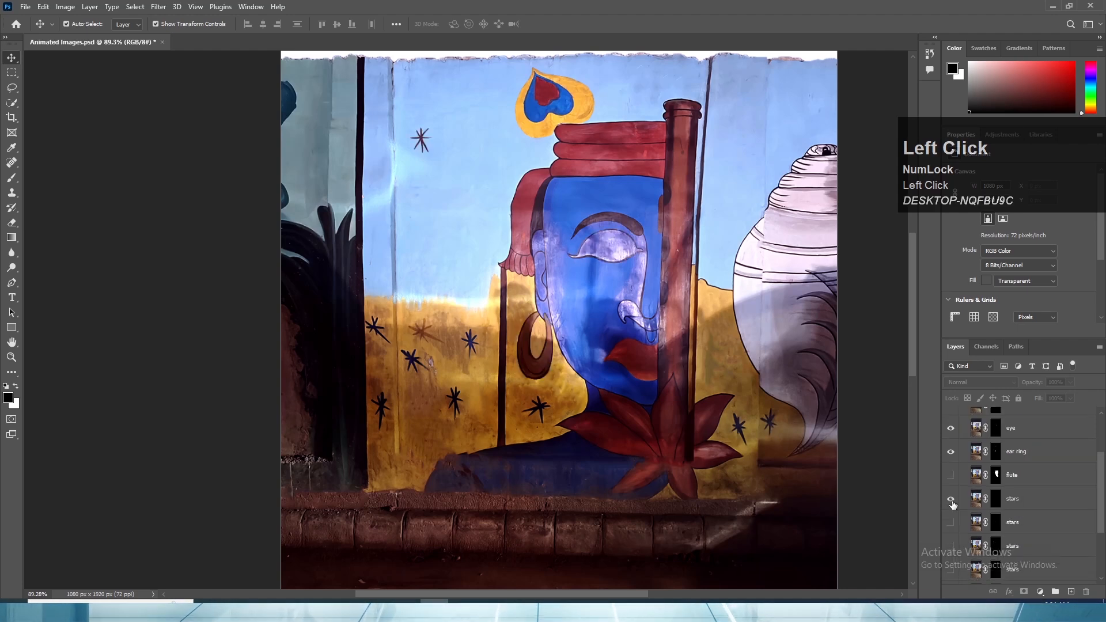
scroll(990, 530, down, 2)
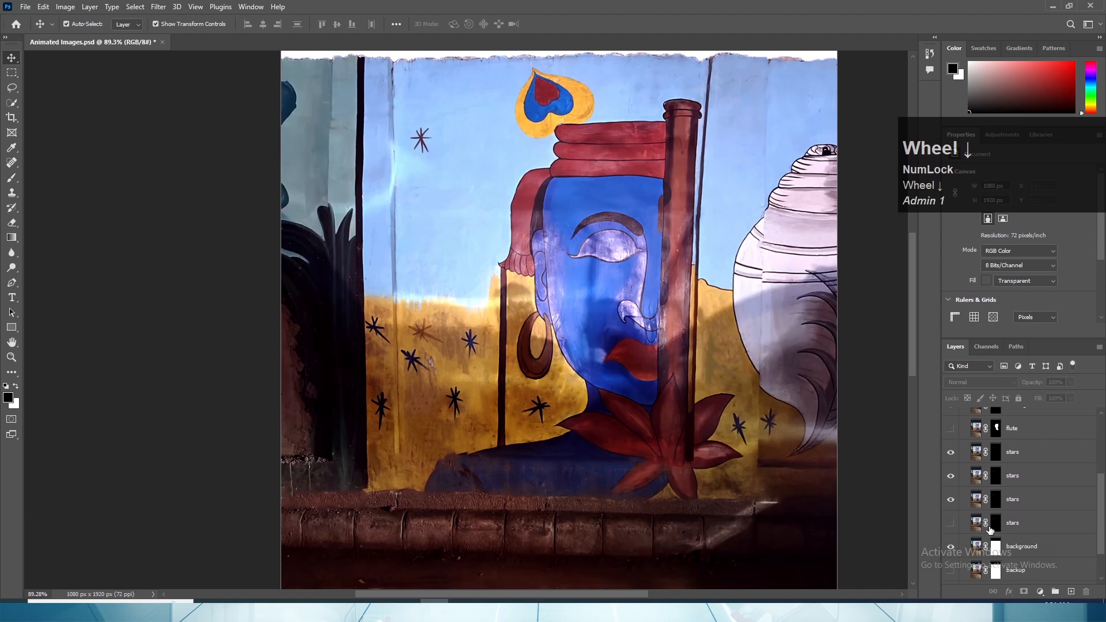
click(951, 523)
- Move the overlapping stars layers apart so the four stars are scattered over the blue wall beside the feather and turban
click(1015, 478)
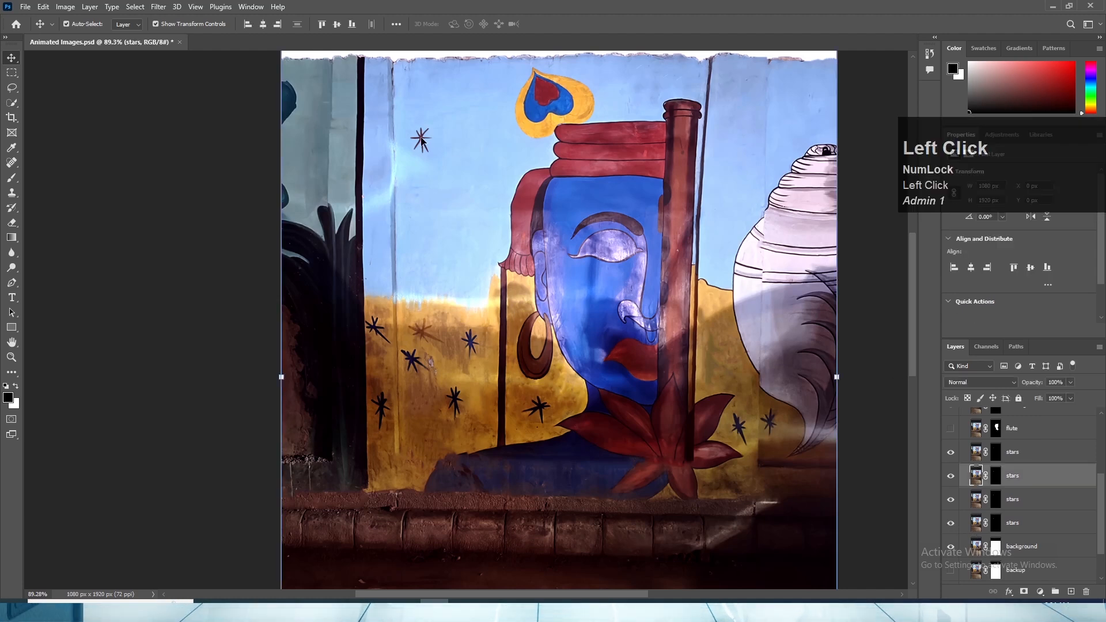
drag(421, 140, 417, 233)
click(421, 141)
drag(482, 179, 488, 180)
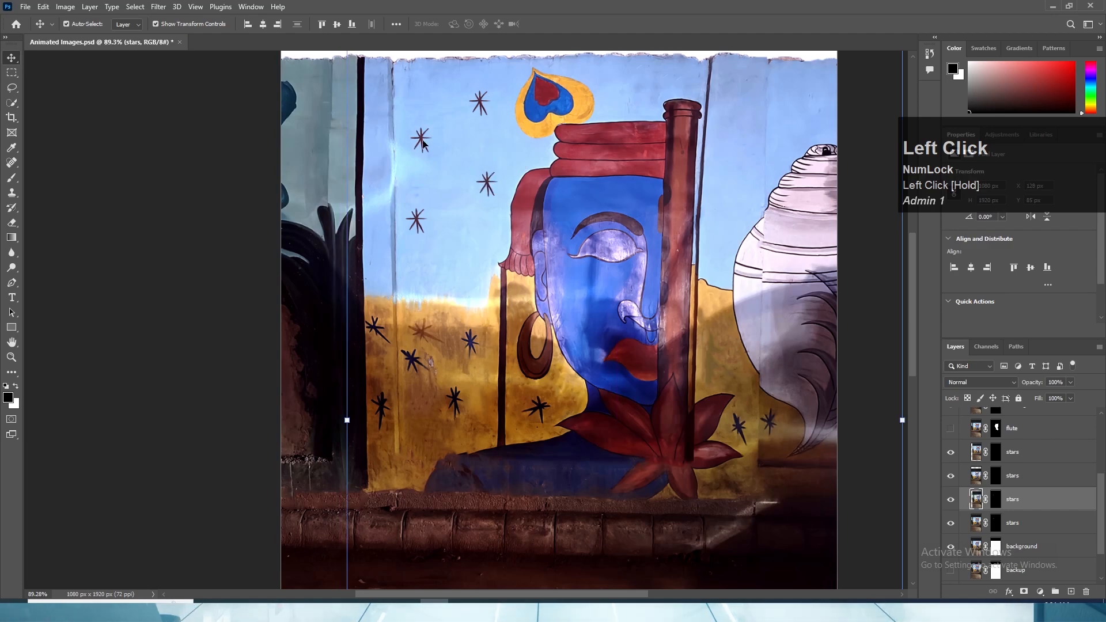
mouse_move(426, 136)
mouse_down()
mouse_move(421, 90)
mouse_move(422, 136)
mouse_move(433, 138)
mouse_up()
key(x)
alt+scroll(427, 141, down, 2)
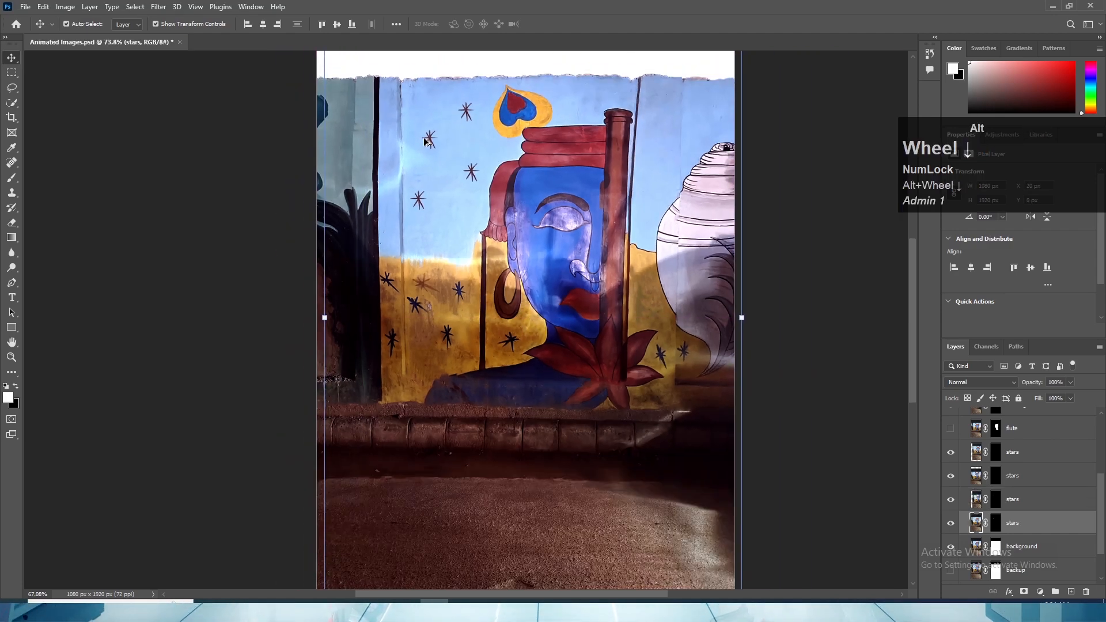
alt+scroll(428, 151, up, 7)
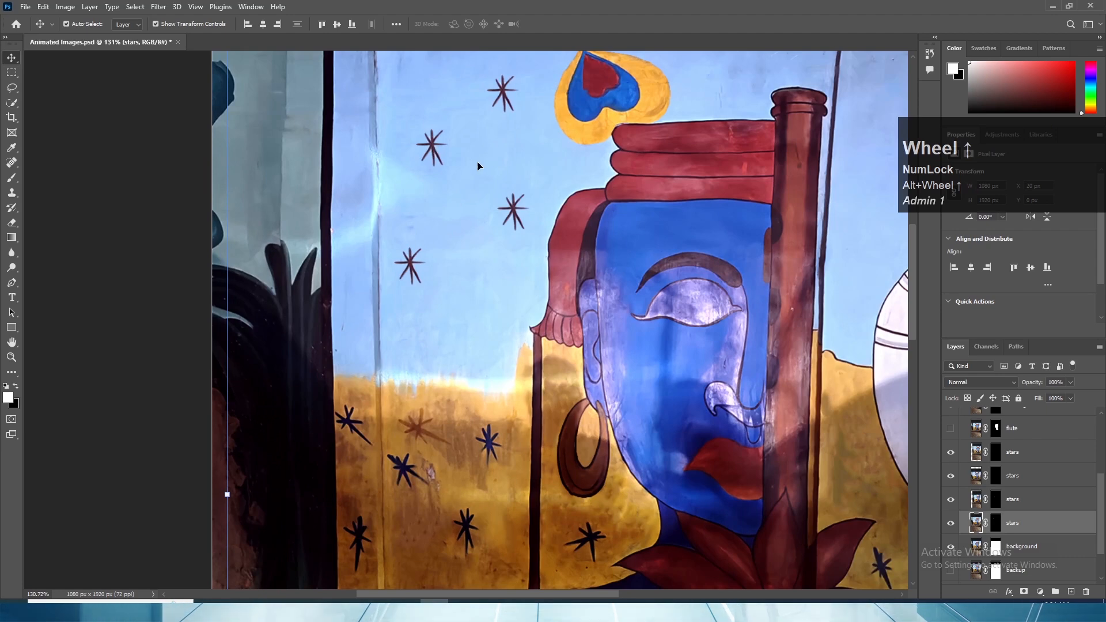
- Duplicate a star three times, spread the copies over the blue wall right of the red column, and save the document
drag(477, 166, 729, 267)
scroll(615, 296, down, 3)
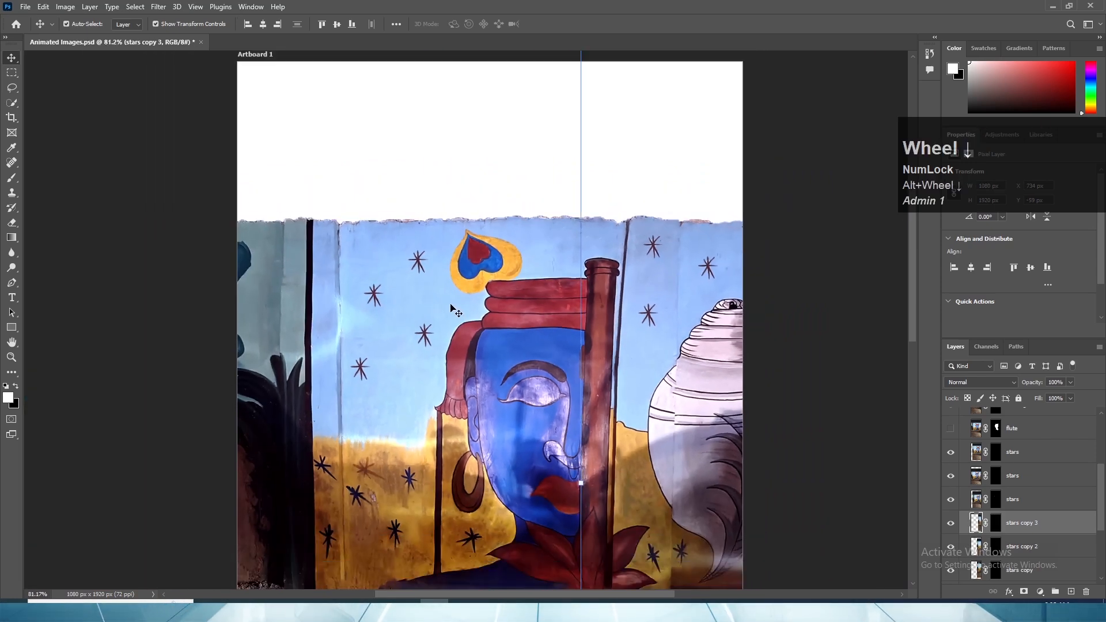
scroll(450, 309, down, 1)
drag(558, 360, 638, 333)
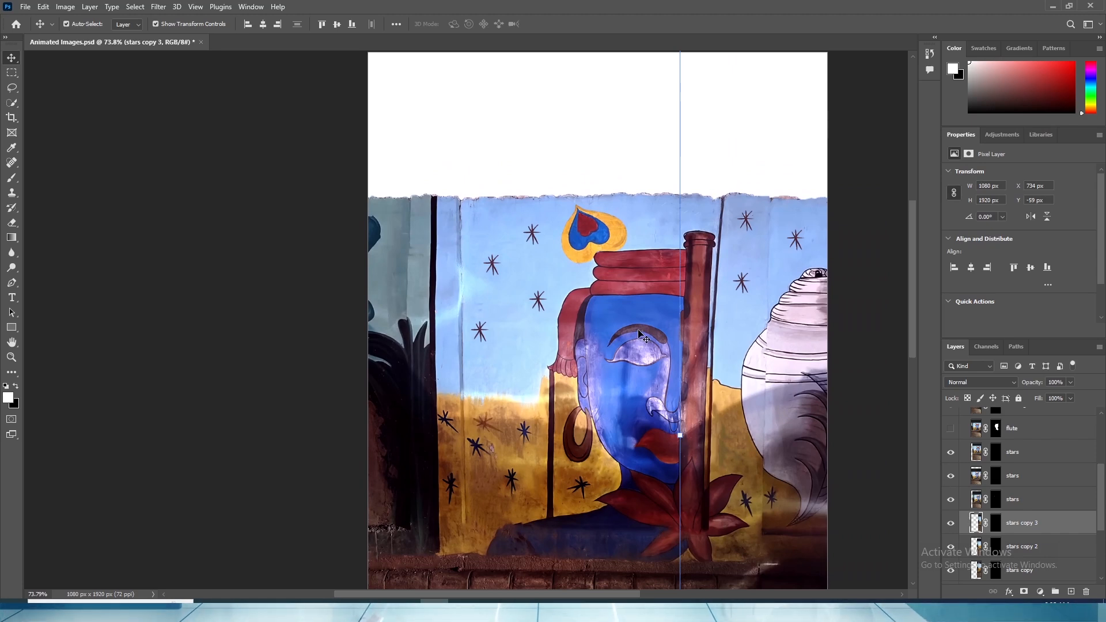
key(ctrl+s)
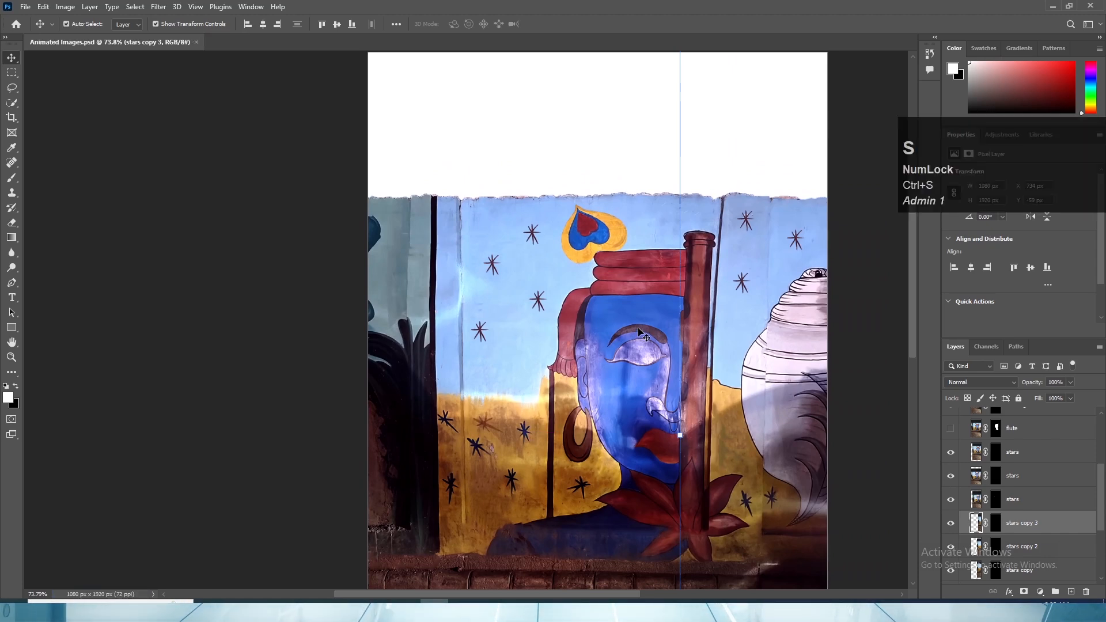
- Delete the extra star layers, keeping one, and move the remaining star down and away from the feather on the blue wall
click(739, 307)
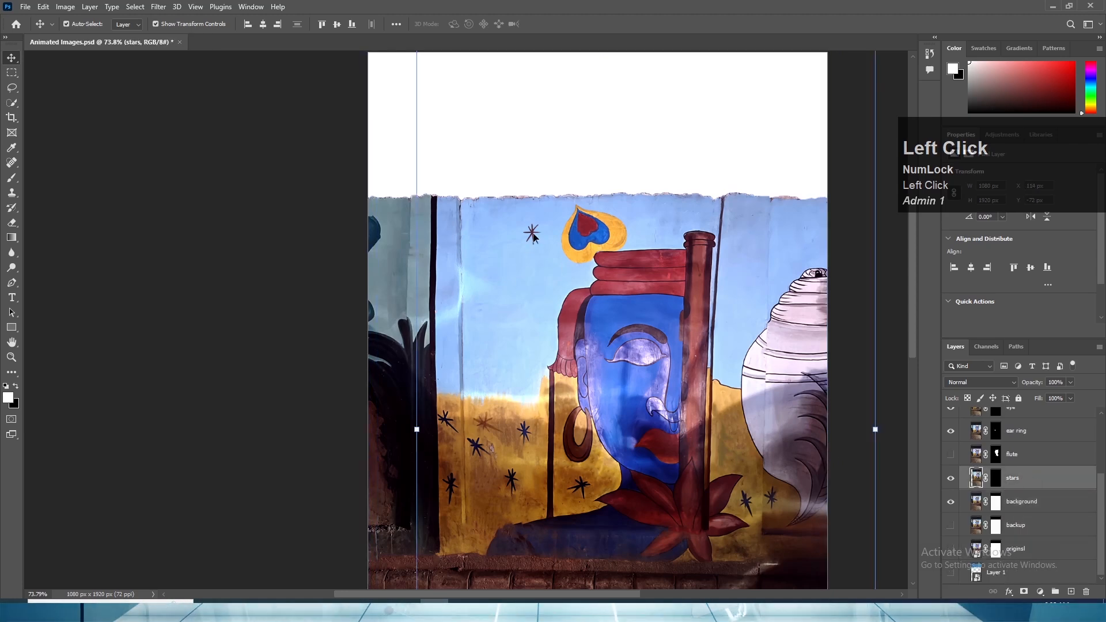
drag(532, 237, 512, 277)
scroll(593, 444, down, 5)
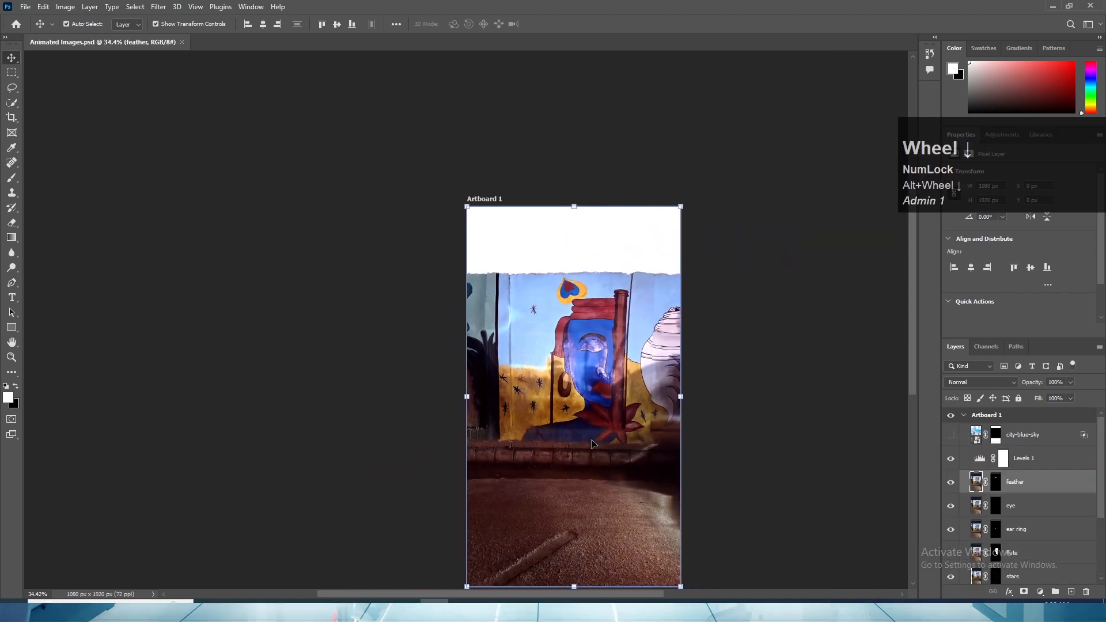
- Show the hidden backup and original layers beneath the background layer
drag(597, 465, 601, 410)
scroll(954, 541, down, 3)
click(951, 548)
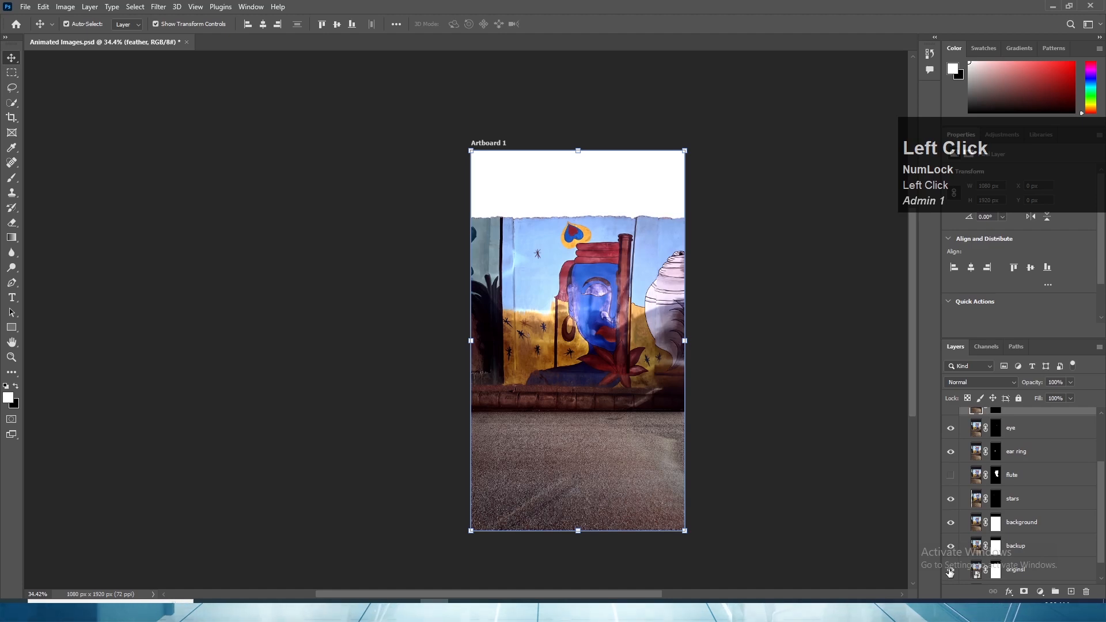
- Duplicate the eye layer and name the copy pupil
scroll(987, 532, up, 3)
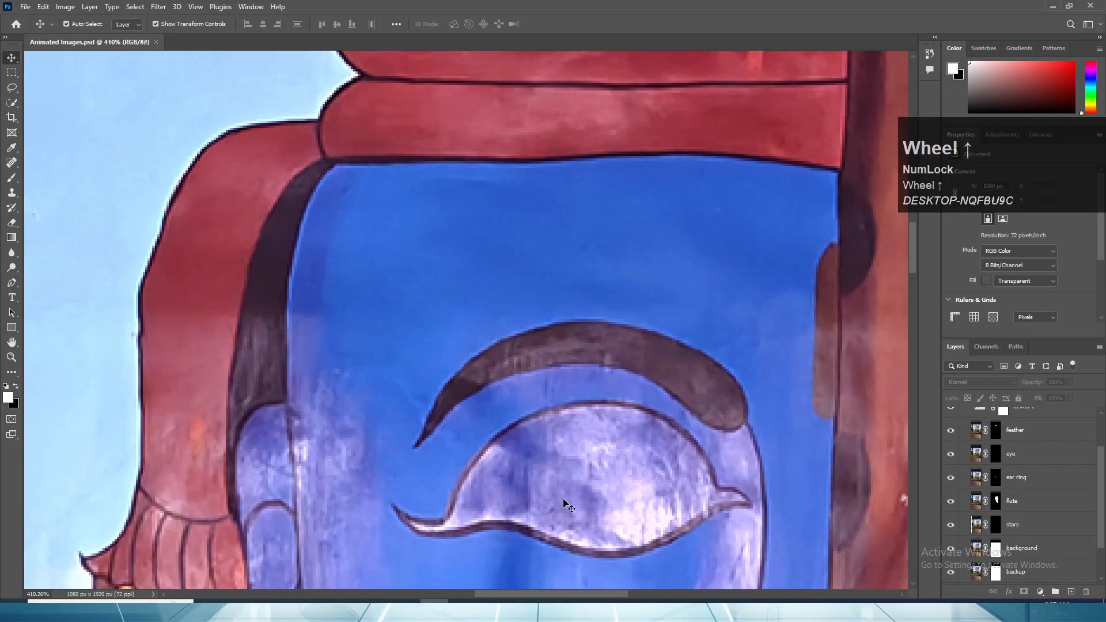
scroll(649, 447, down, 4)
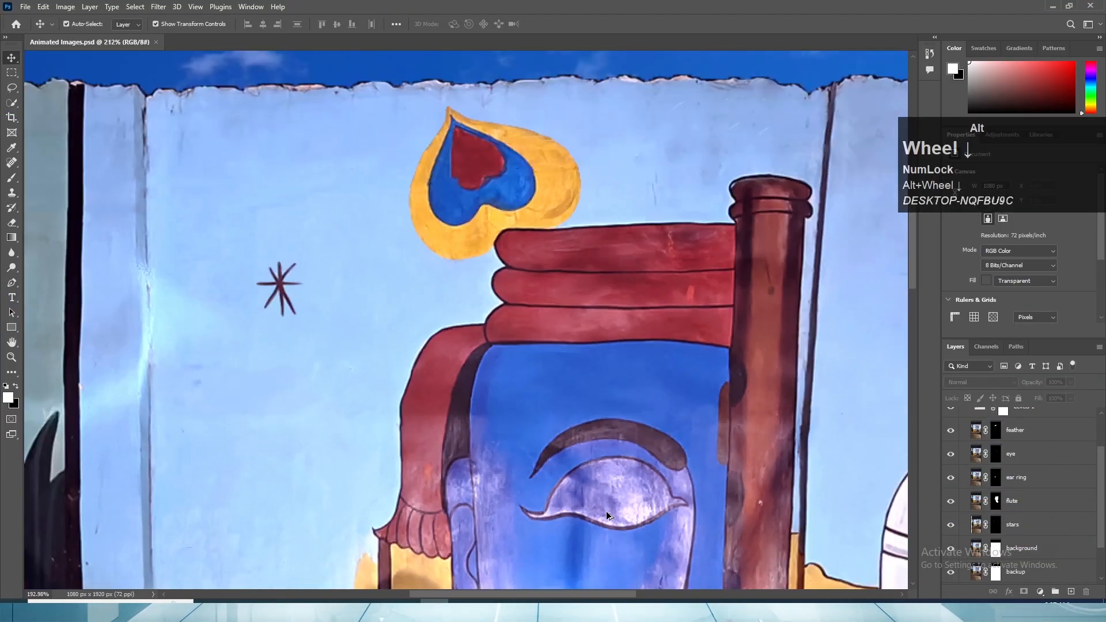
drag(651, 509, 729, 366)
scroll(730, 410, up, 2)
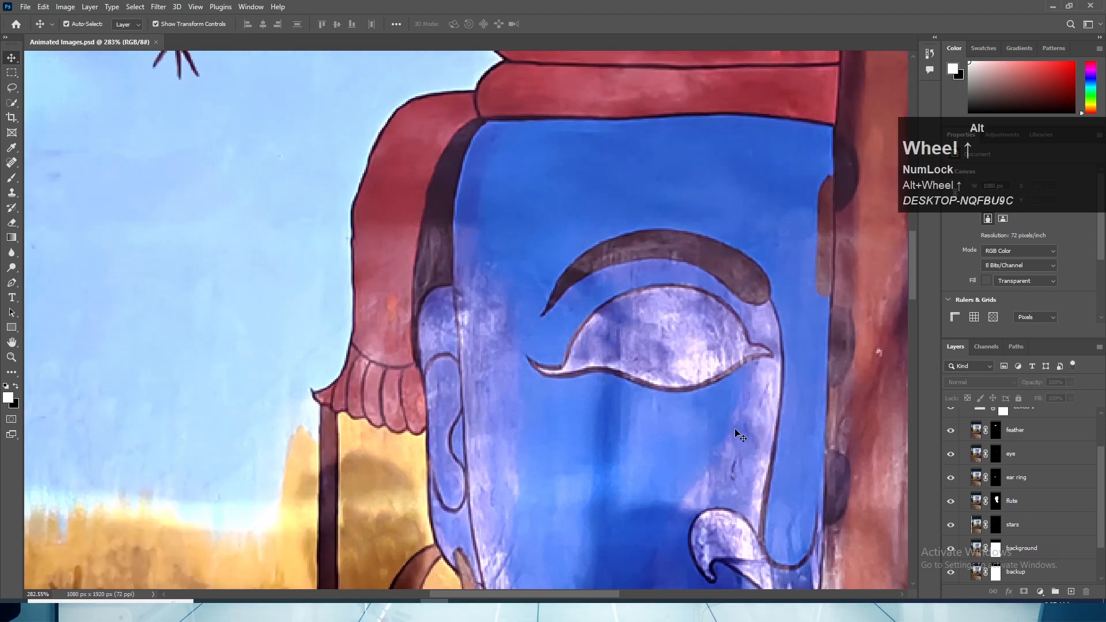
scroll(1021, 497, up, 2)
click(1048, 507)
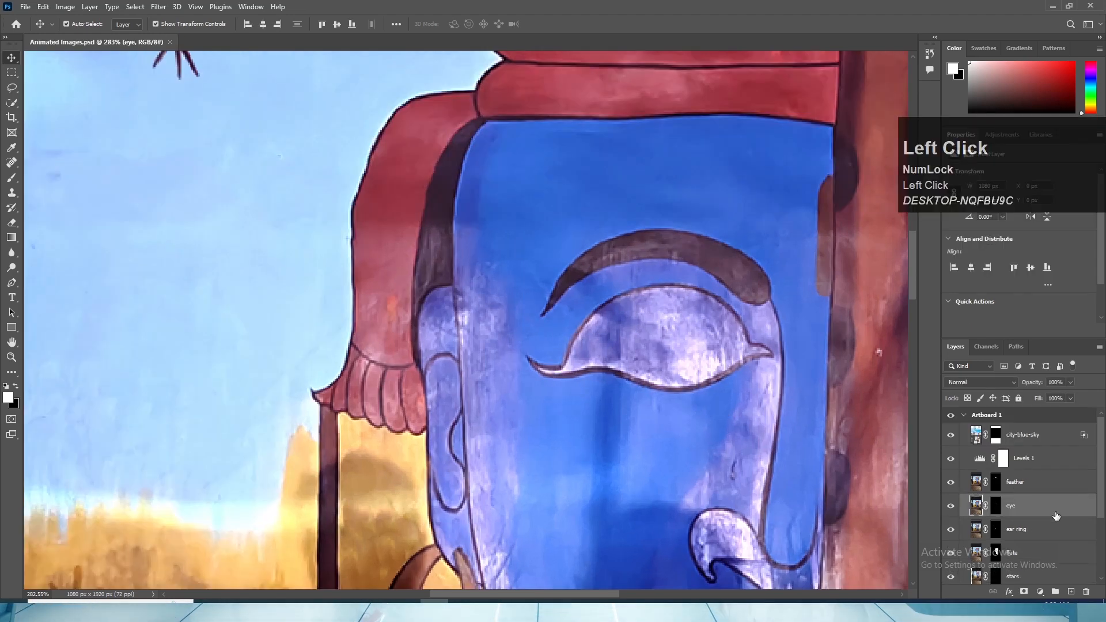
drag(1049, 507, 1070, 592)
double_click(1015, 504)
text(pupil)
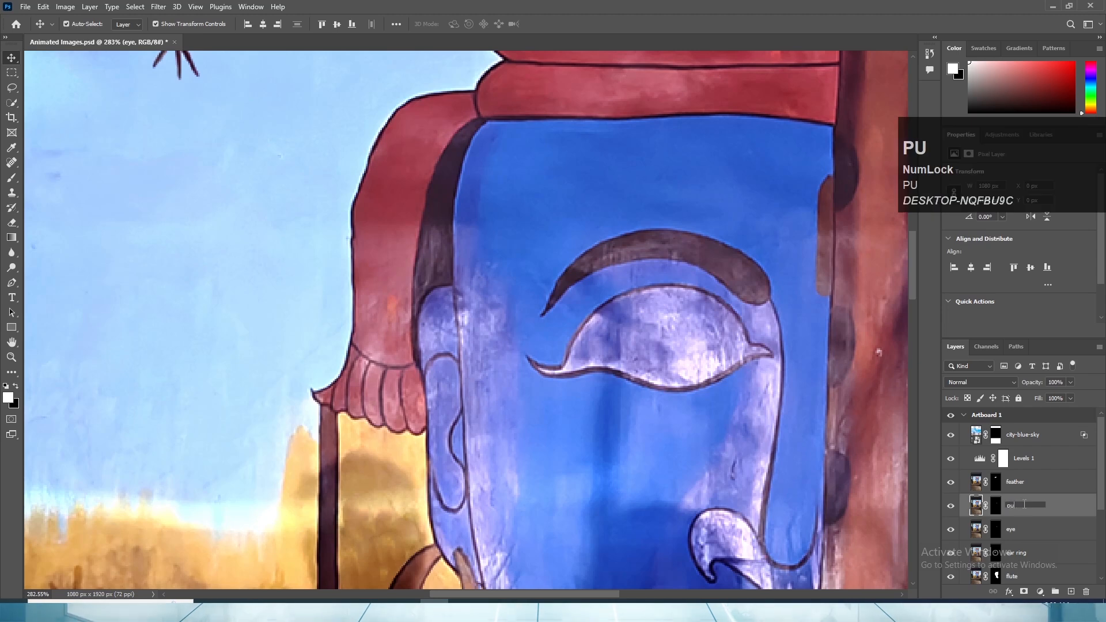
- Quick-select the pale area inside the eye outline on the pupil layer, using a brush enlarged to size 5
scroll(622, 345, up, 3)
click(11, 162)
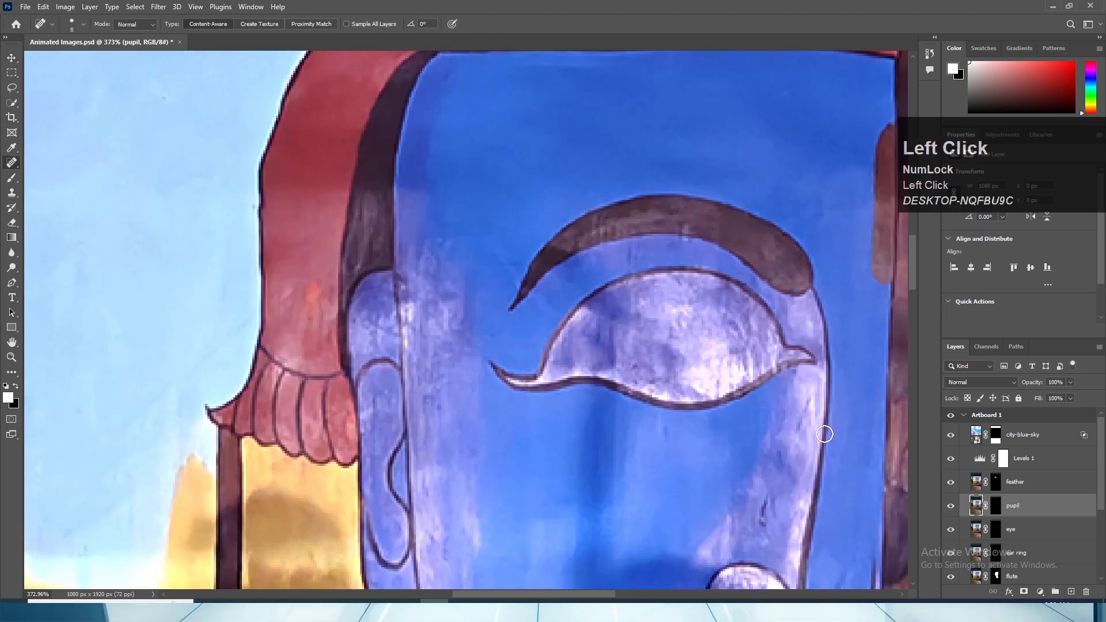
click(12, 102)
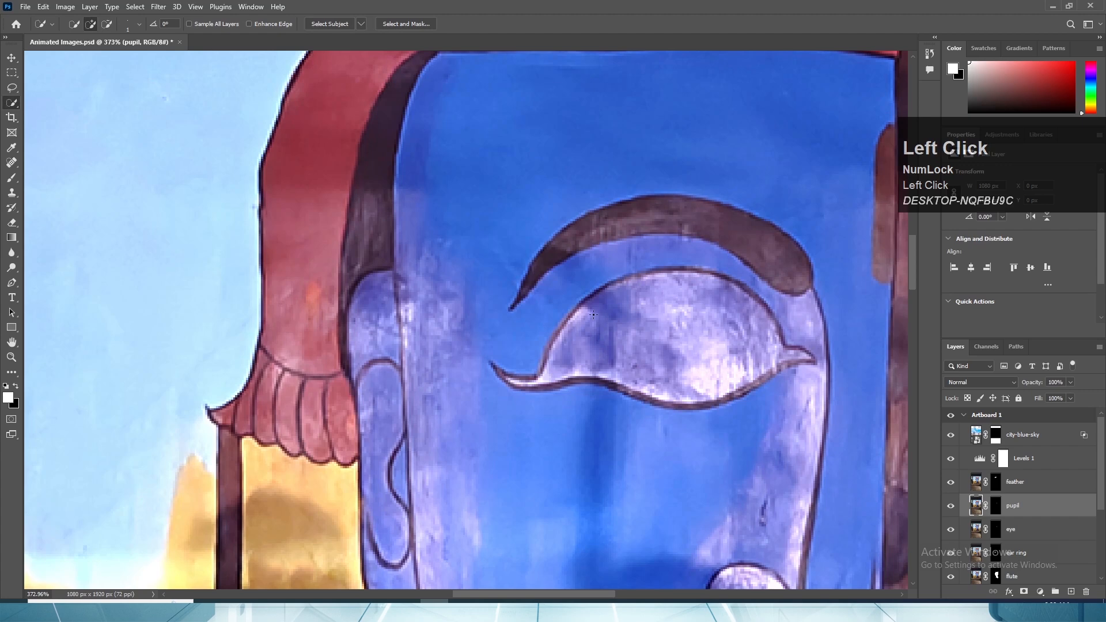
key(bracketright)
key(bracketright)
key(bracketright)
key(bracketright)
click(661, 311)
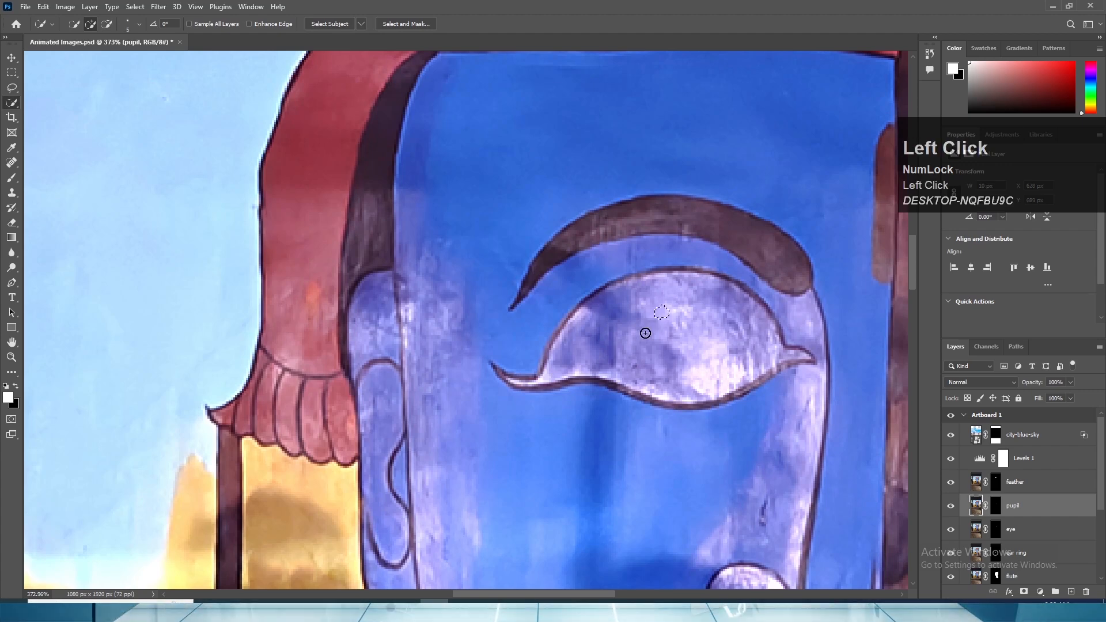
drag(607, 336, 695, 358)
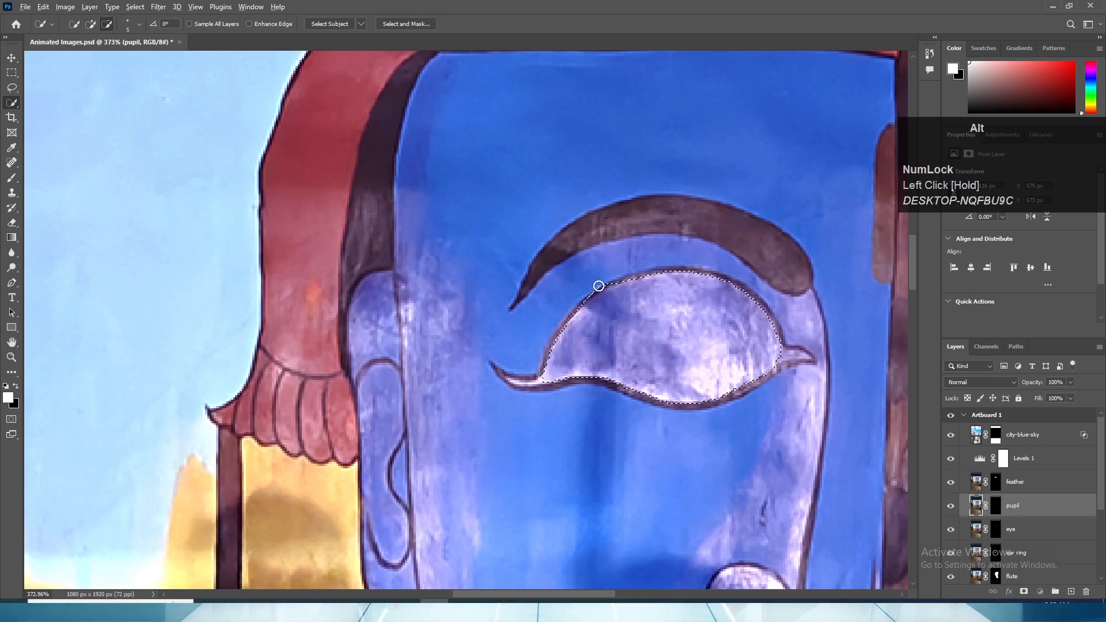
- Refine the selection along the upper eyelid and pointed inner corner, removing spill outside the eye outline with brush size 2
alt+click(589, 297)
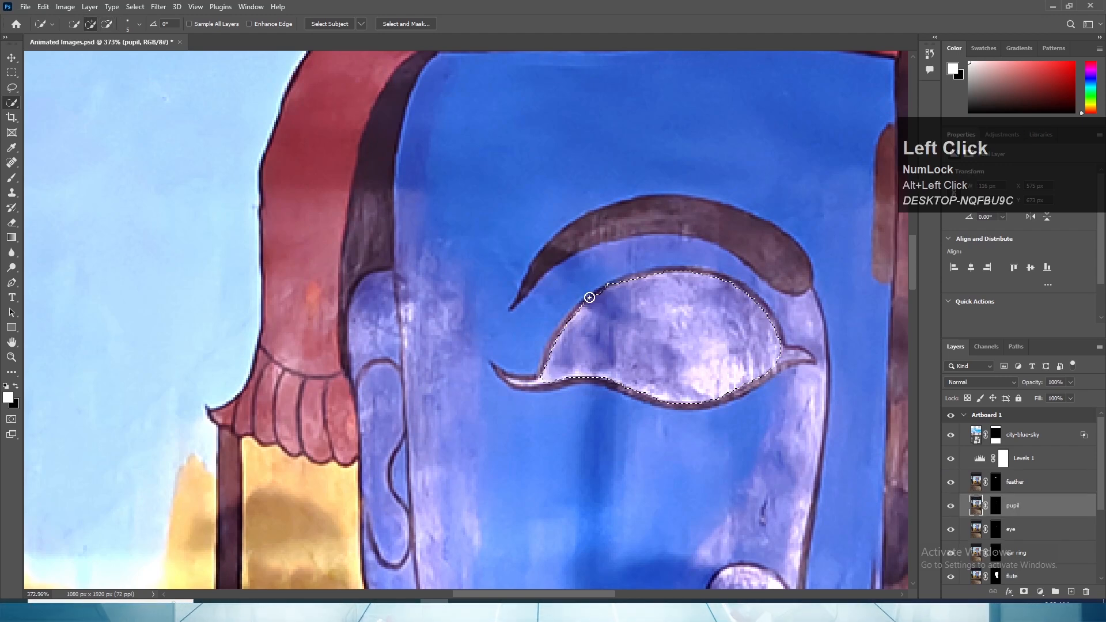
click(781, 353)
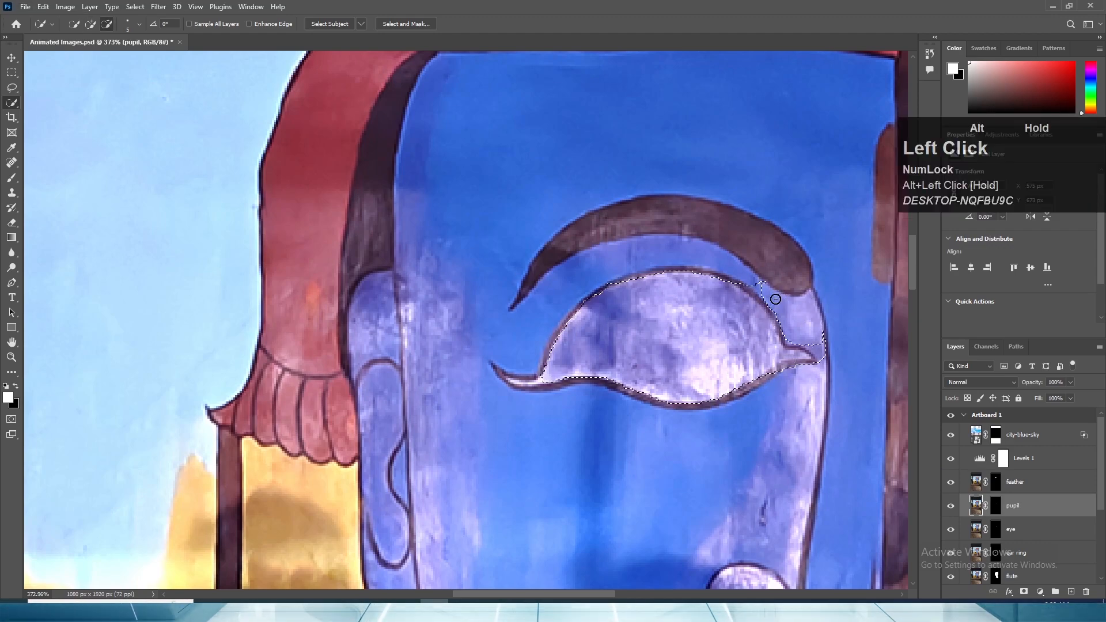
drag(775, 299, 762, 286)
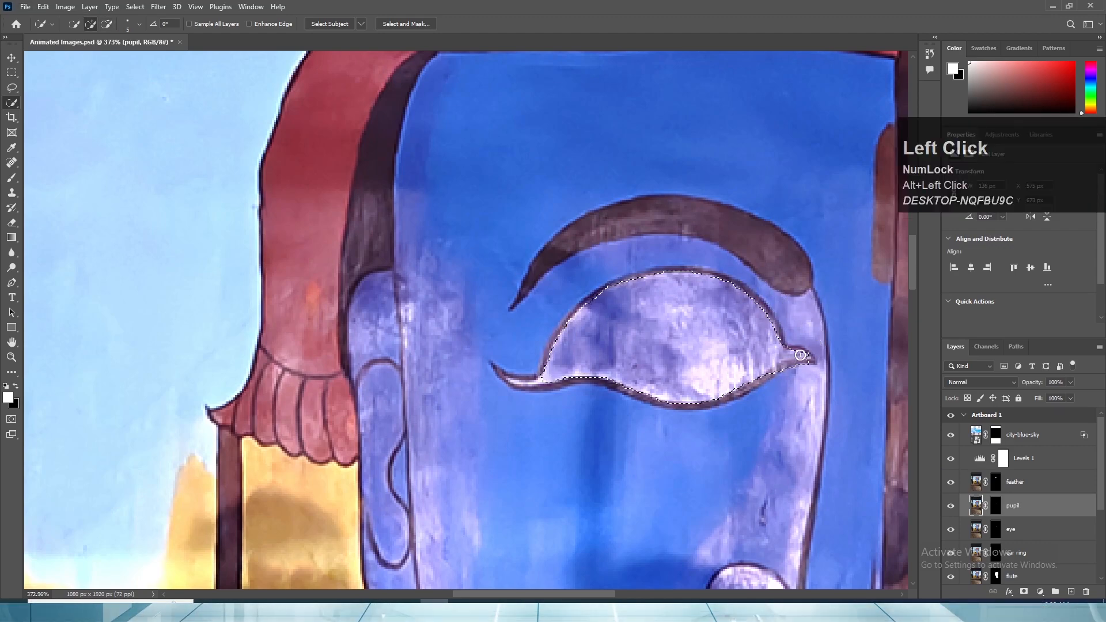
scroll(807, 357, up, 5)
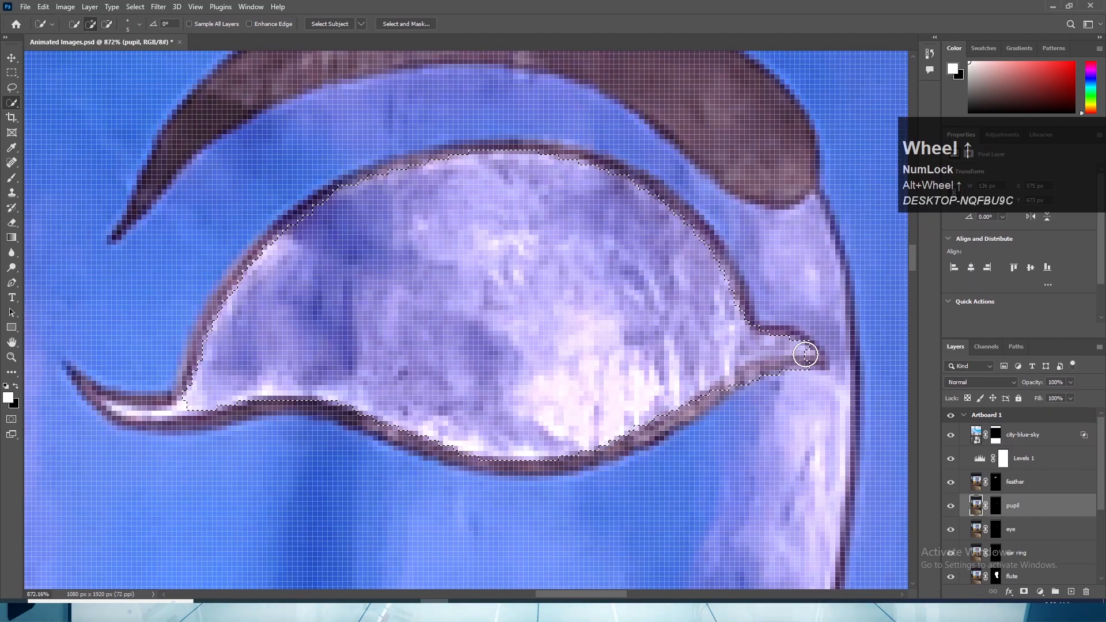
click(817, 371)
alt+click(821, 363)
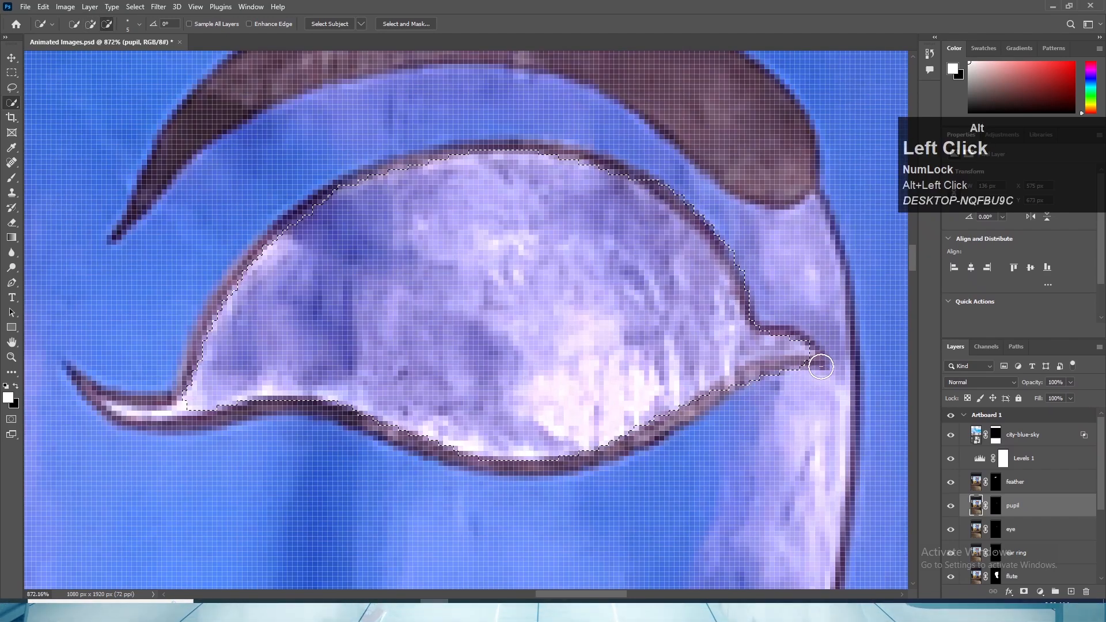
mouse_move(750, 380)
alt+mouse_down()
mouse_move(741, 385)
mouse_move(760, 348)
mouse_move(786, 347)
alt+mouse_up()
key([)
key([)
key([)
alt+scroll(775, 361, down, 8)
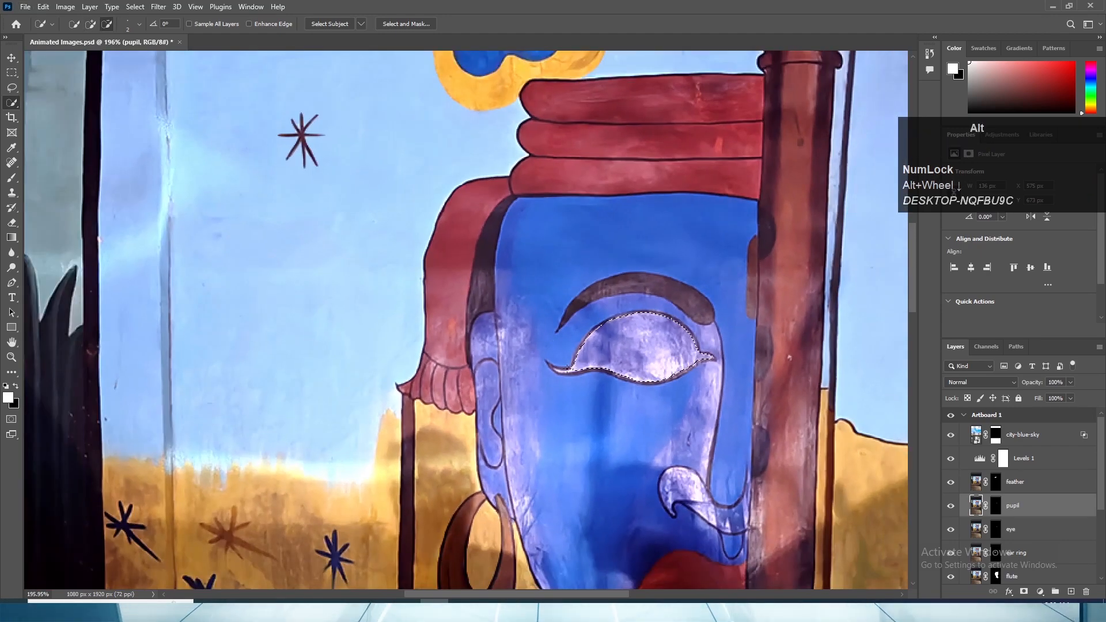
- Open Select and Mask for the eye selection and accept it with the default settings
scroll(559, 369, down, 2)
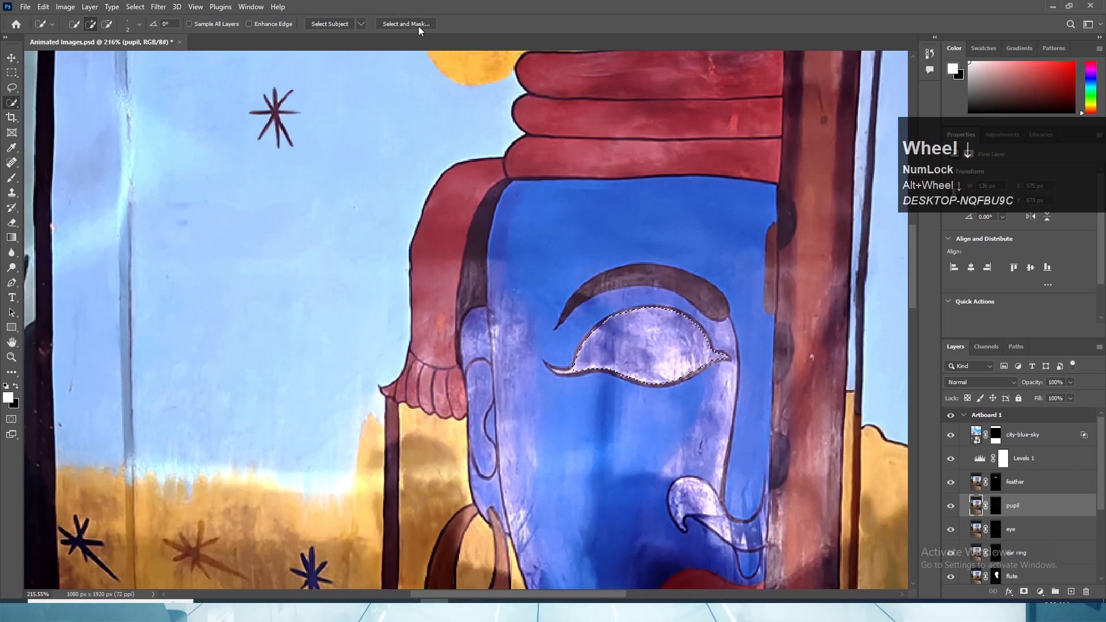
click(419, 27)
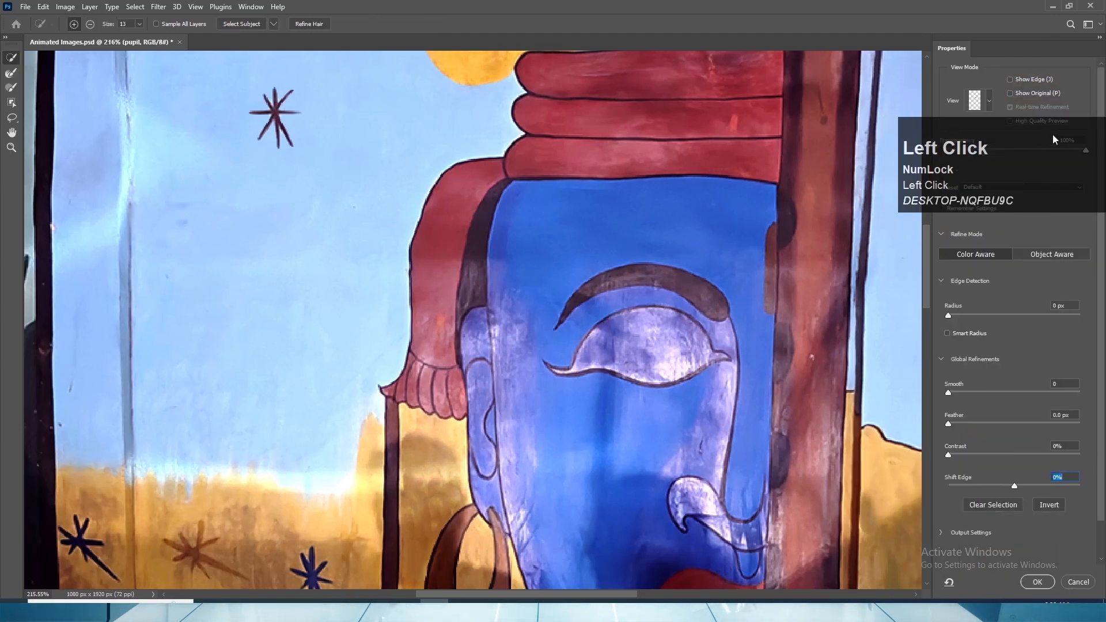
click(1037, 582)
- Hide all the other layers so that only the pupil layer is shown on the artboard
scroll(998, 525, down, 1)
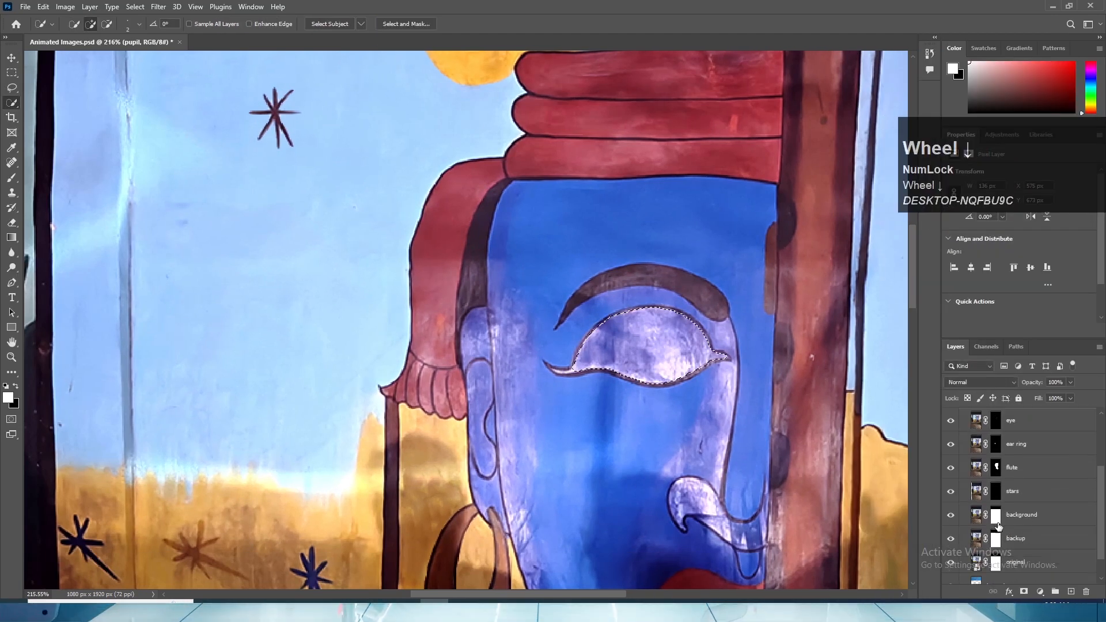
scroll(983, 470, up, 2)
drag(951, 475, 951, 561)
scroll(959, 548, down, 3)
scroll(959, 550, down, 1)
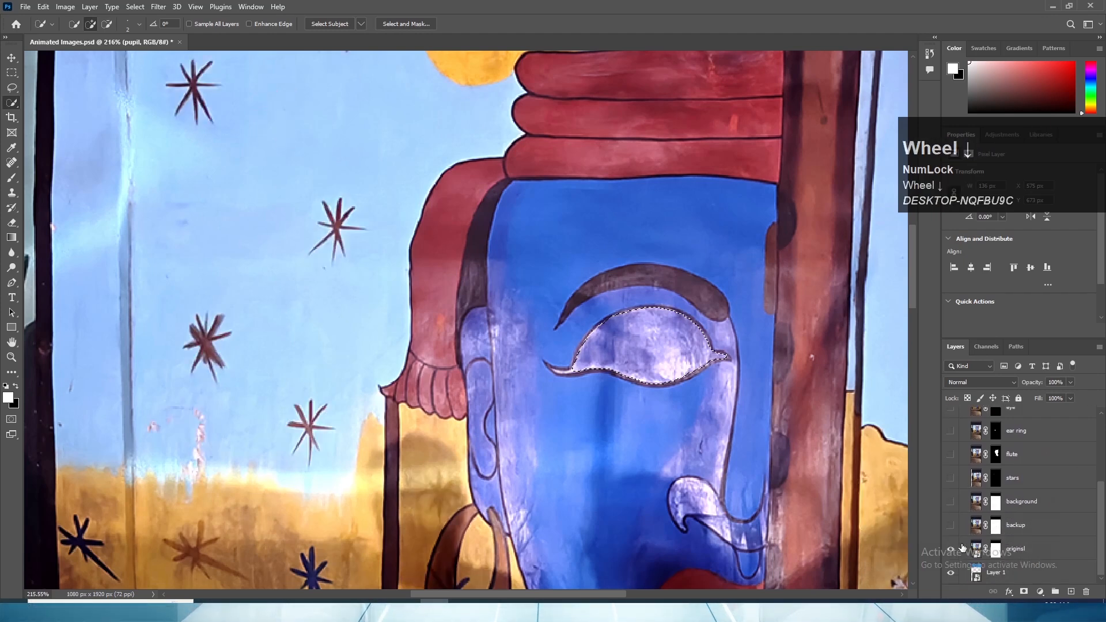
scroll(966, 502, up, 5)
drag(950, 482, 951, 415)
click(950, 415)
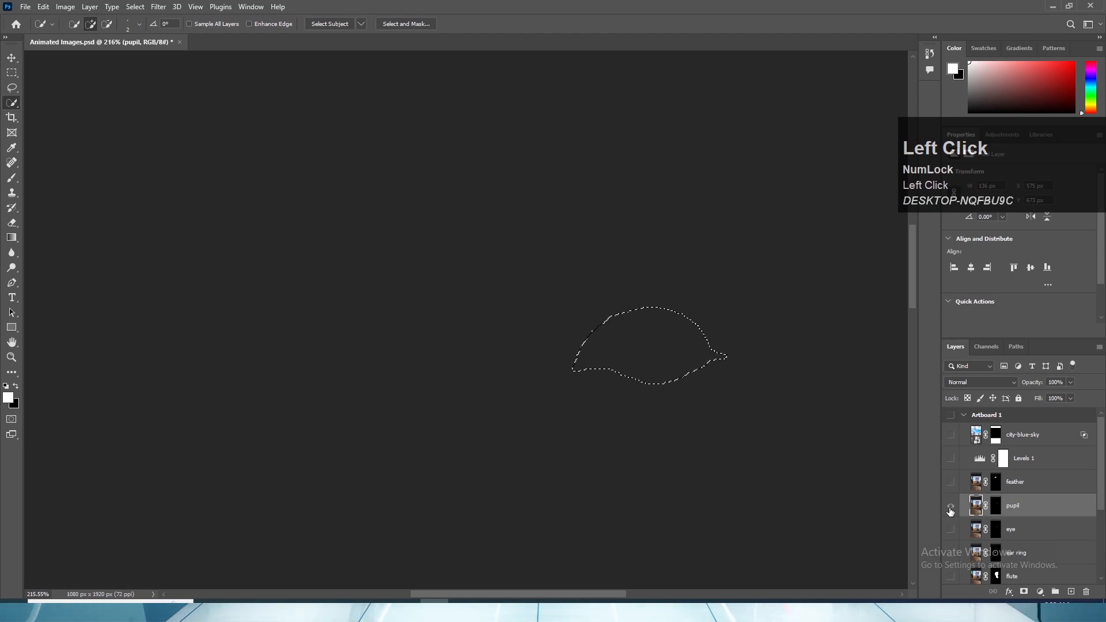
- Smooth the eye selection and adjust its edge shift in Select and Mask
scroll(724, 345, up, 2)
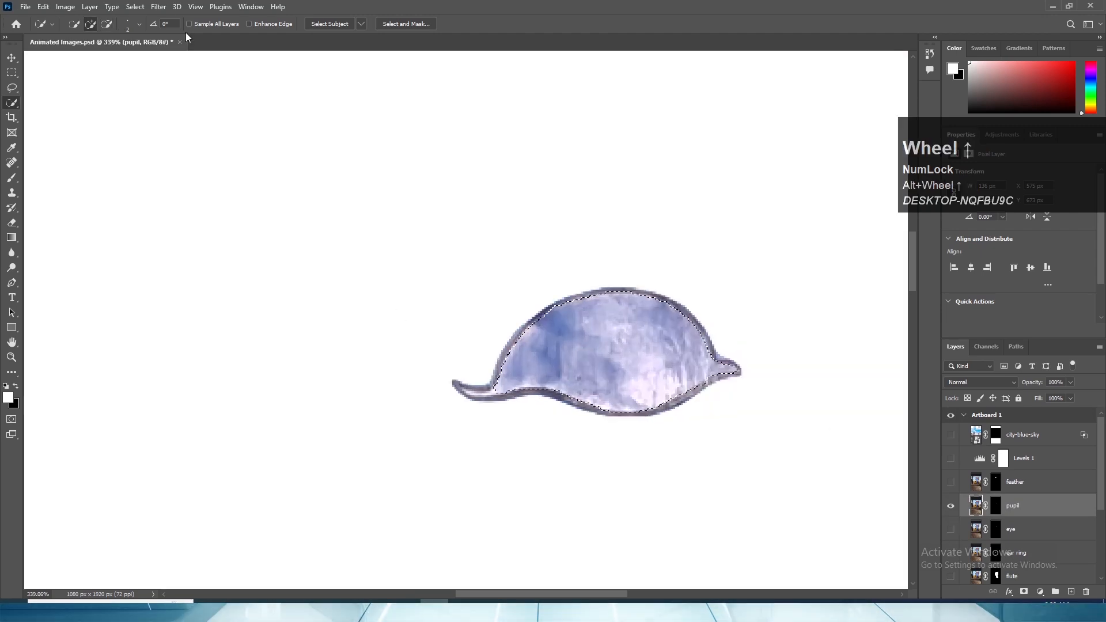
click(403, 24)
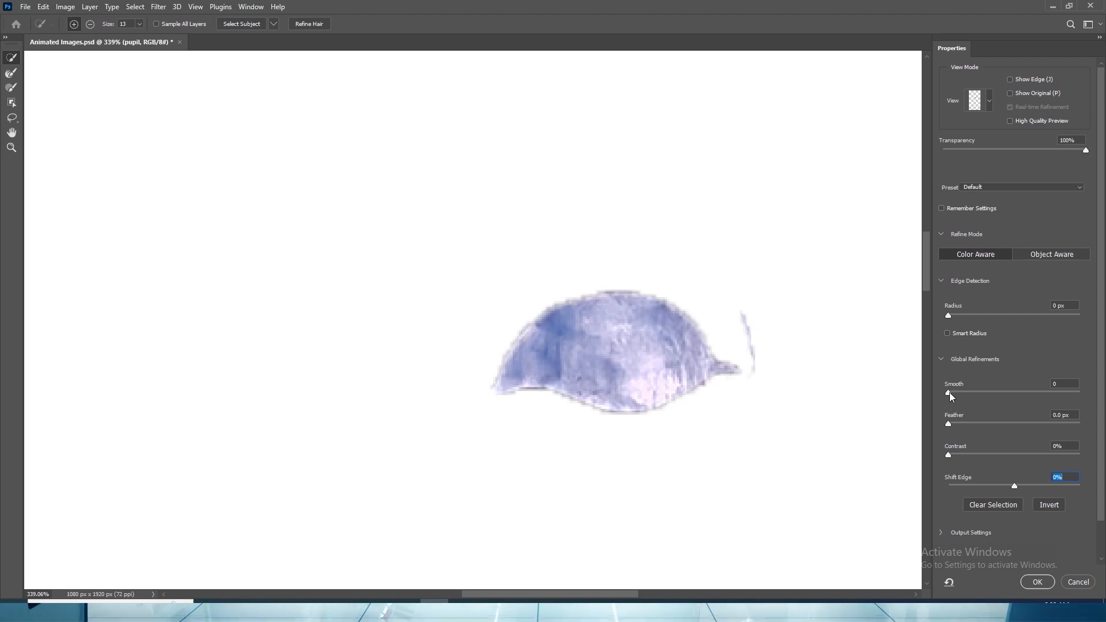
drag(948, 392, 1020, 485)
click(1037, 581)
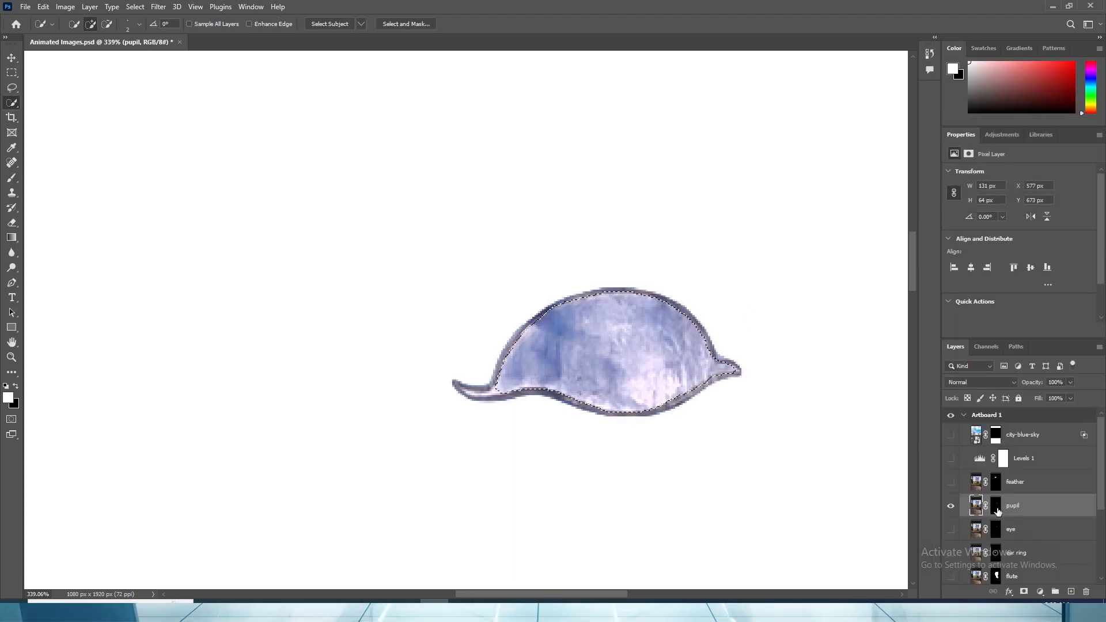
- Delete the pupil layer's inherited mask and add a new layer mask from the eye selection
click(1023, 592)
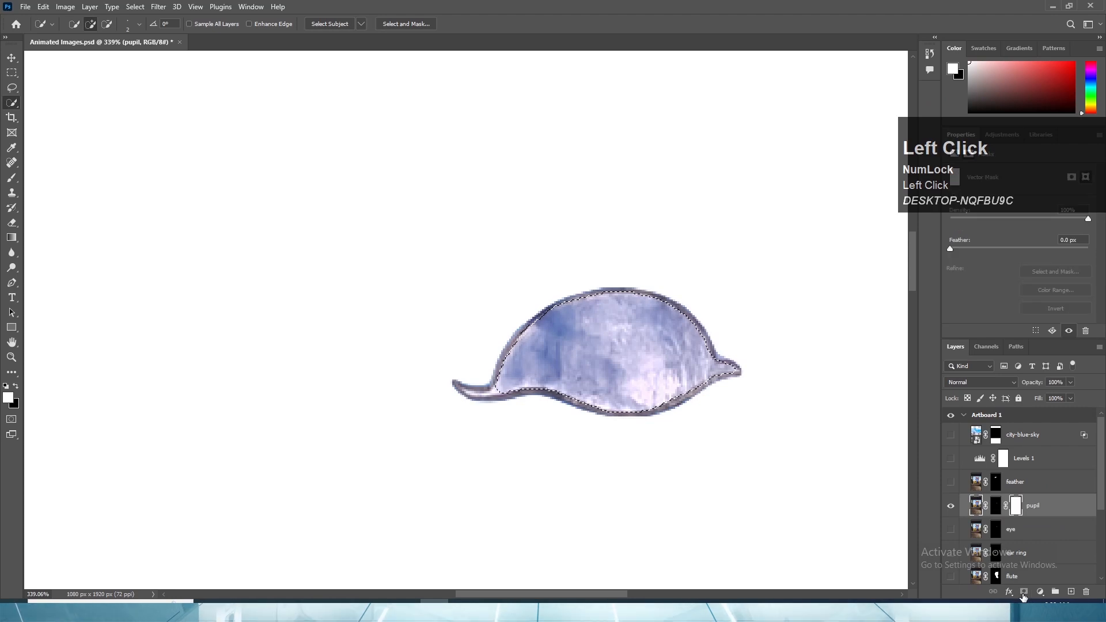
key(ctrl+z)
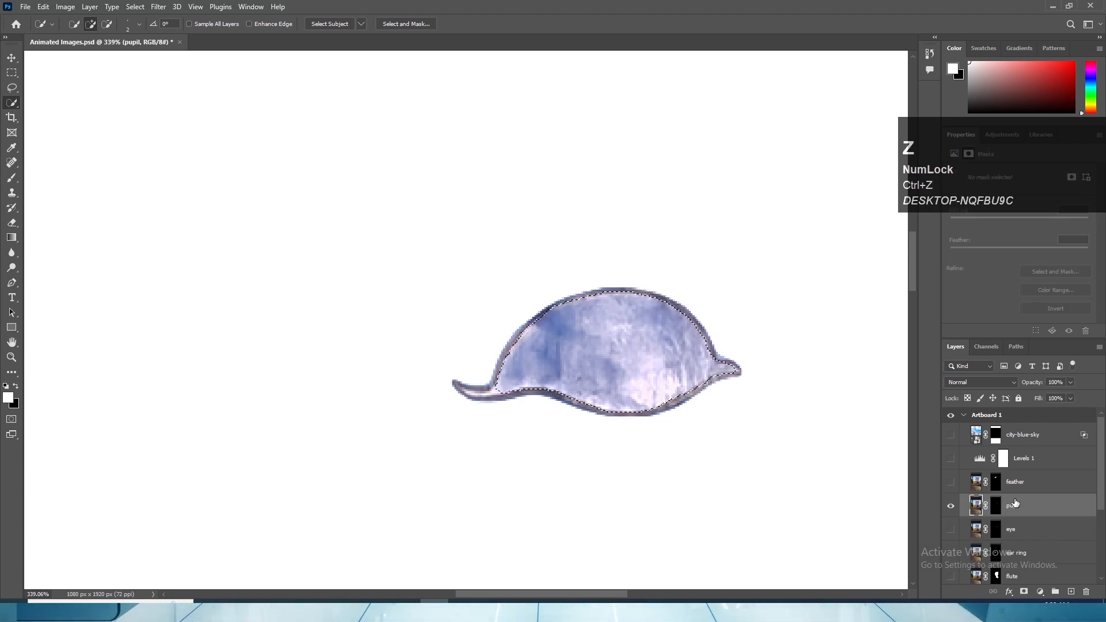
right_click(995, 507)
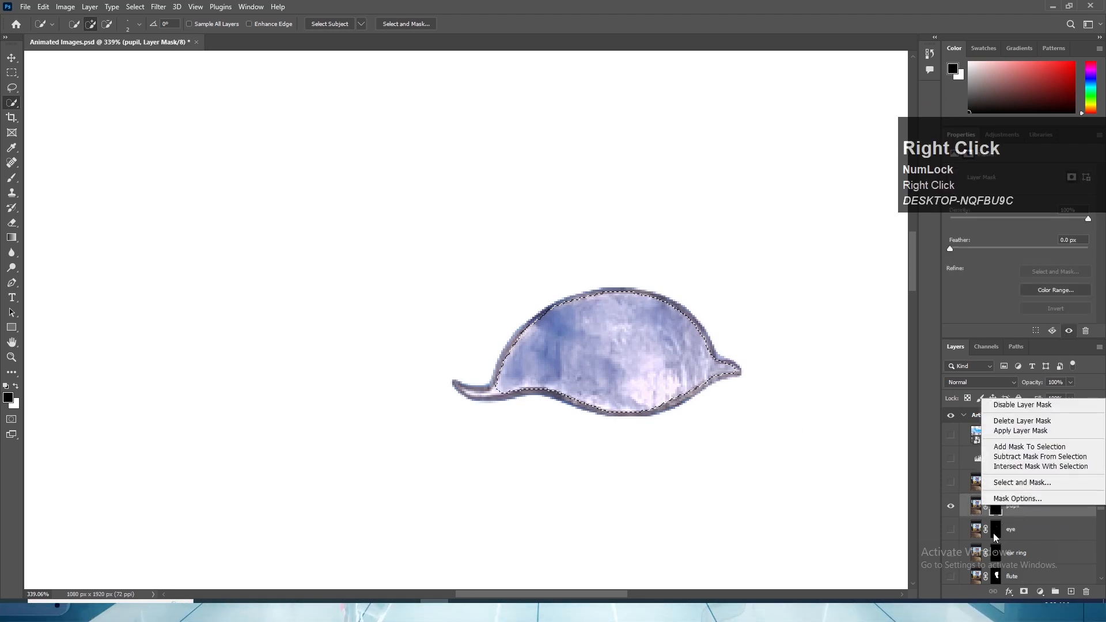
click(1020, 421)
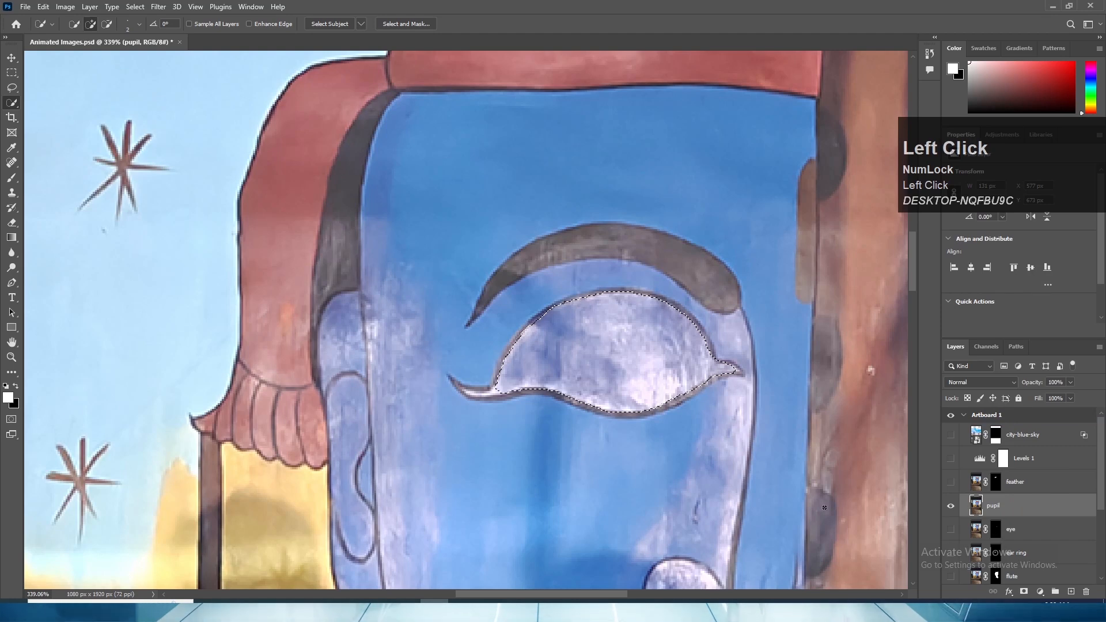
click(1023, 591)
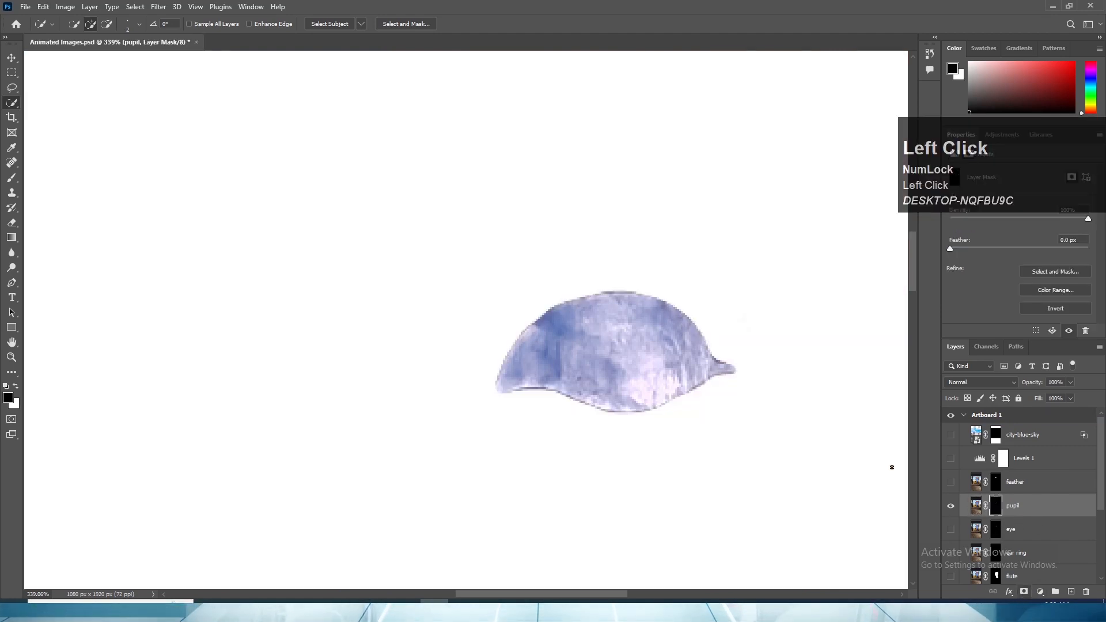
- Invert the pupil layer's mask so the inside of the eye is cut out of the face
alt+scroll(654, 360, down, 2)
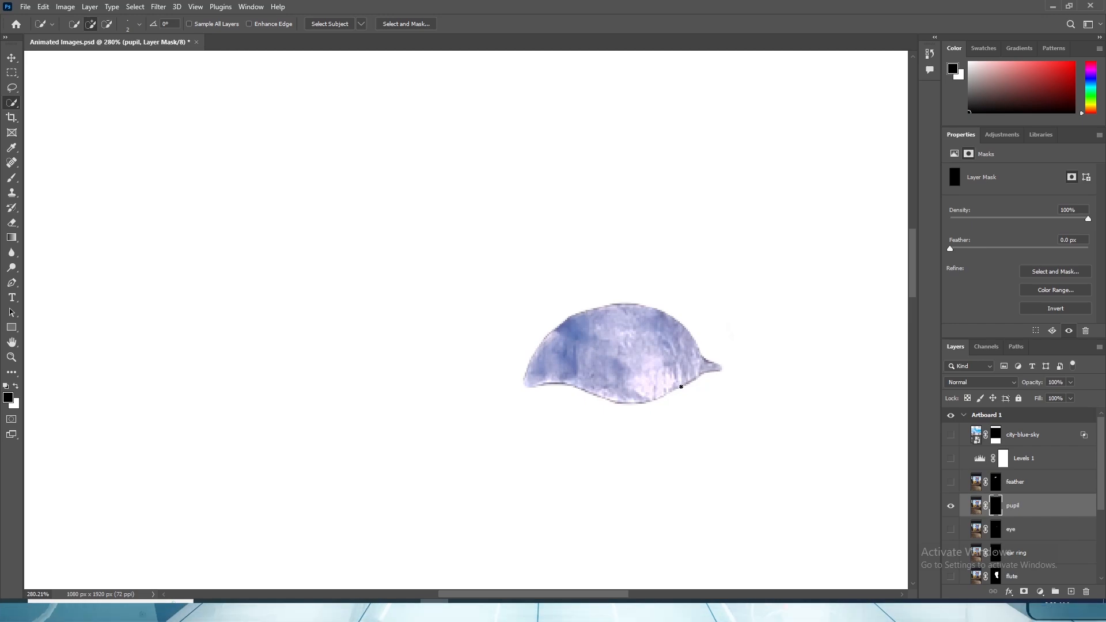
key(ctrl+i)
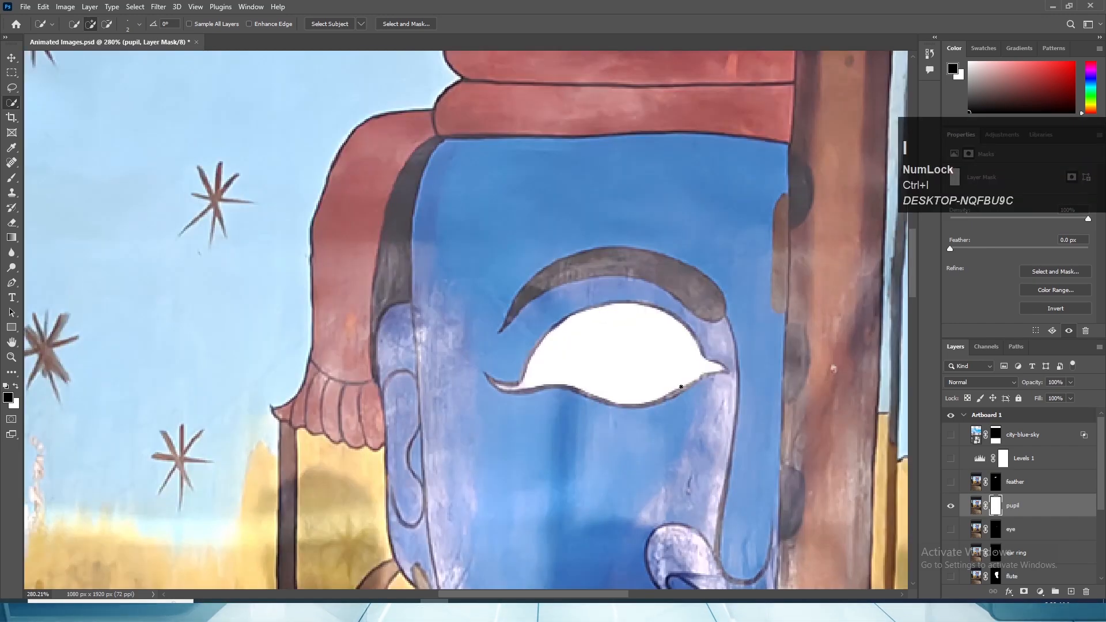
alt+scroll(614, 442, up, 2)
key(v)
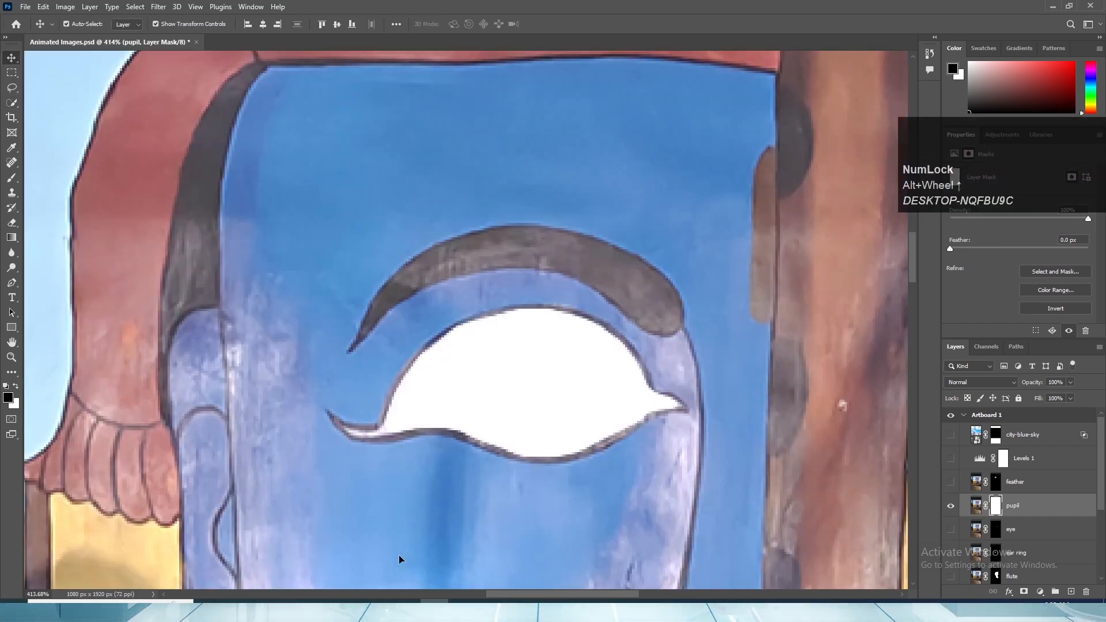
- Switch to Chrome to get a blue-iris eye PNG and place it in the eye opening above the pupil layer
click(378, 610)
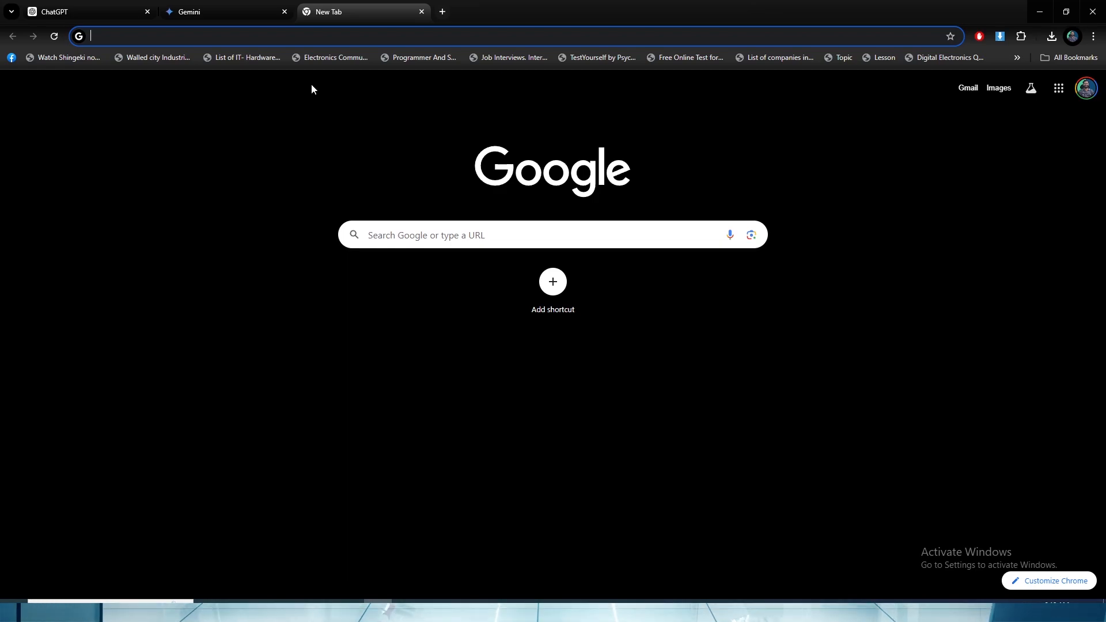
scroll(665, 378, up, 1)
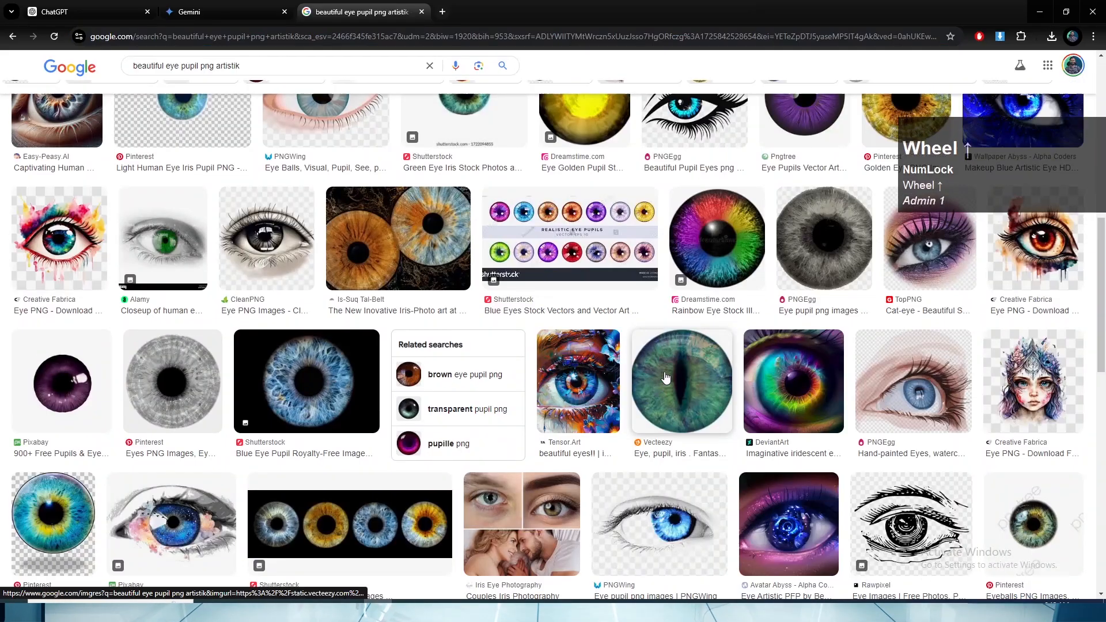
scroll(665, 378, up, 3)
scroll(664, 375, down, 5)
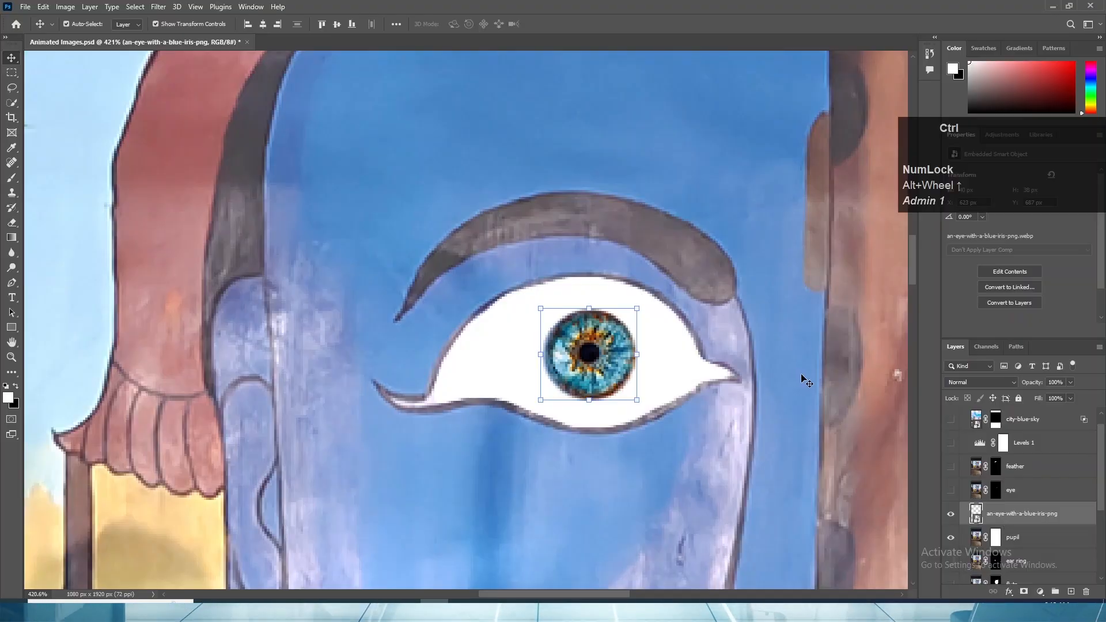
- Stretch the blue iris image vertically to about 16.27% height so it spans the eye opening from upper to lower lid
drag(590, 308, 586, 274)
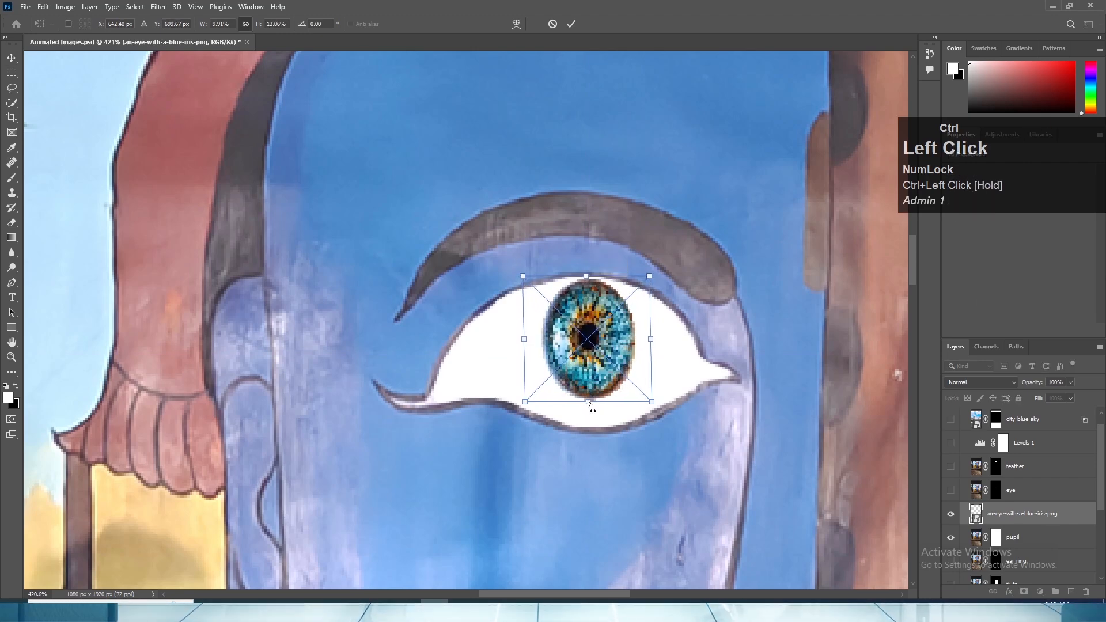
click(1021, 537)
click(969, 509)
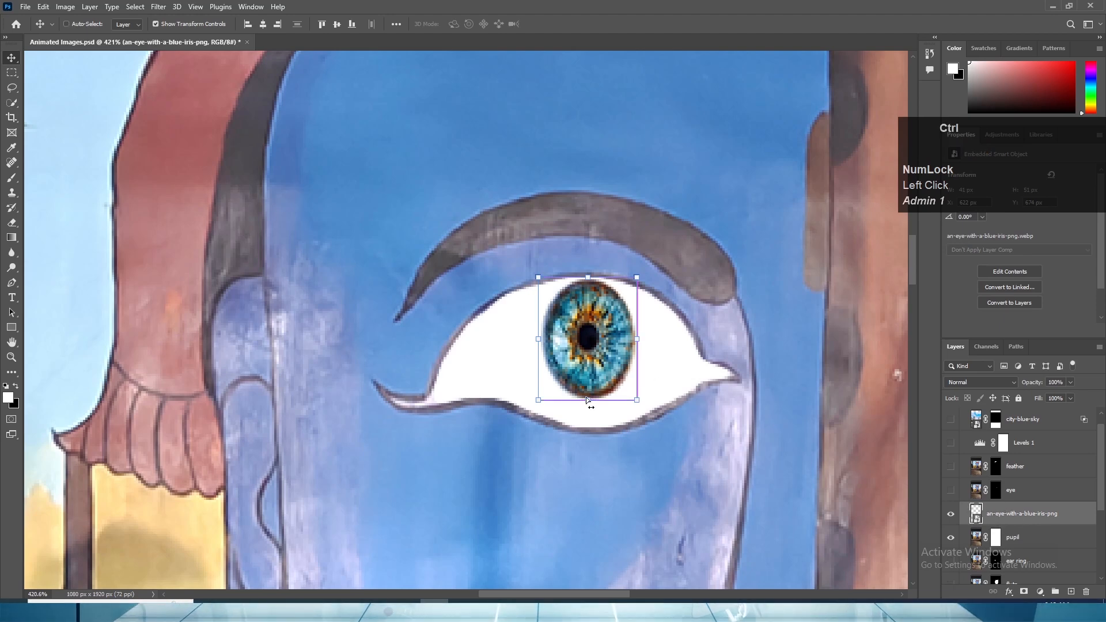
drag(587, 401, 586, 430)
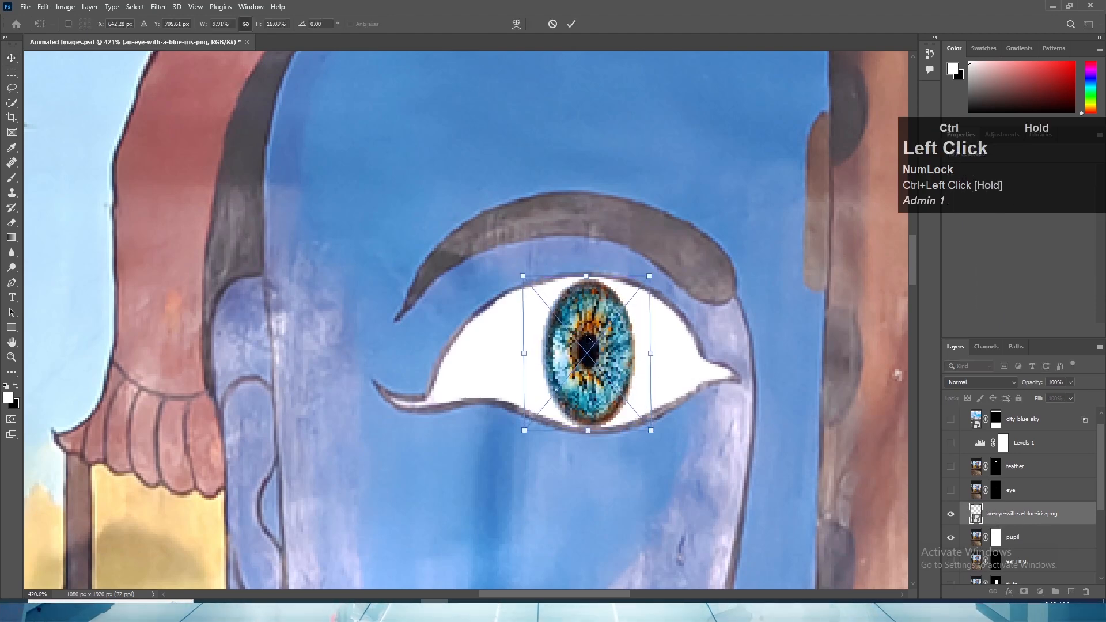
drag(585, 275, 585, 269)
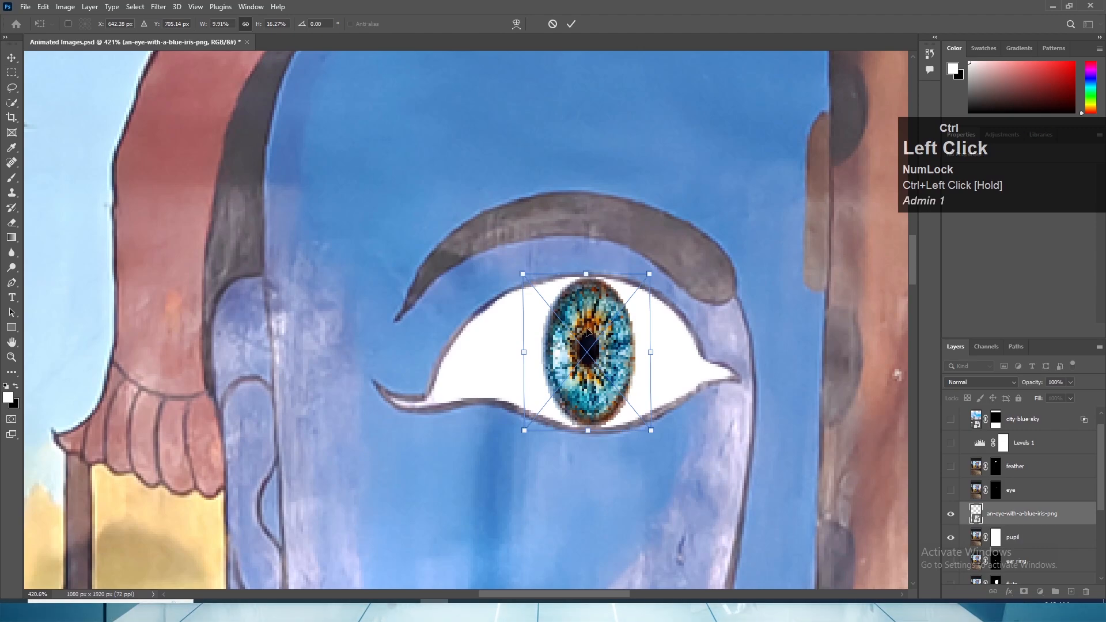
click(11, 56)
- Show and hide the original eye layer to compare it with the new iris, and select the iris layer
alt+scroll(470, 420, down, 8)
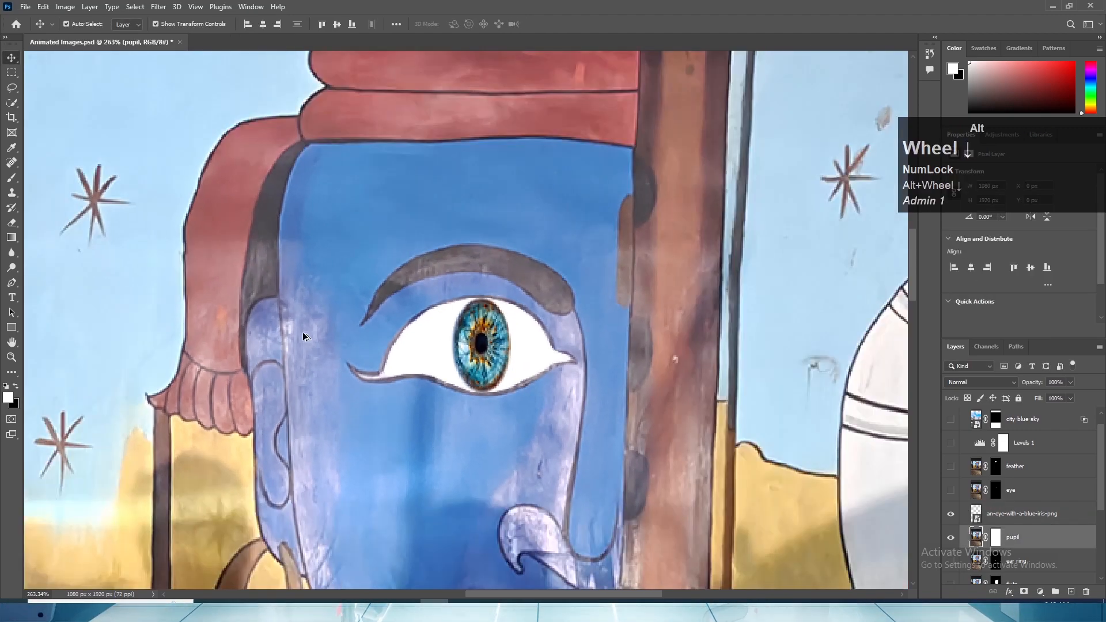
scroll(961, 536, down, 2)
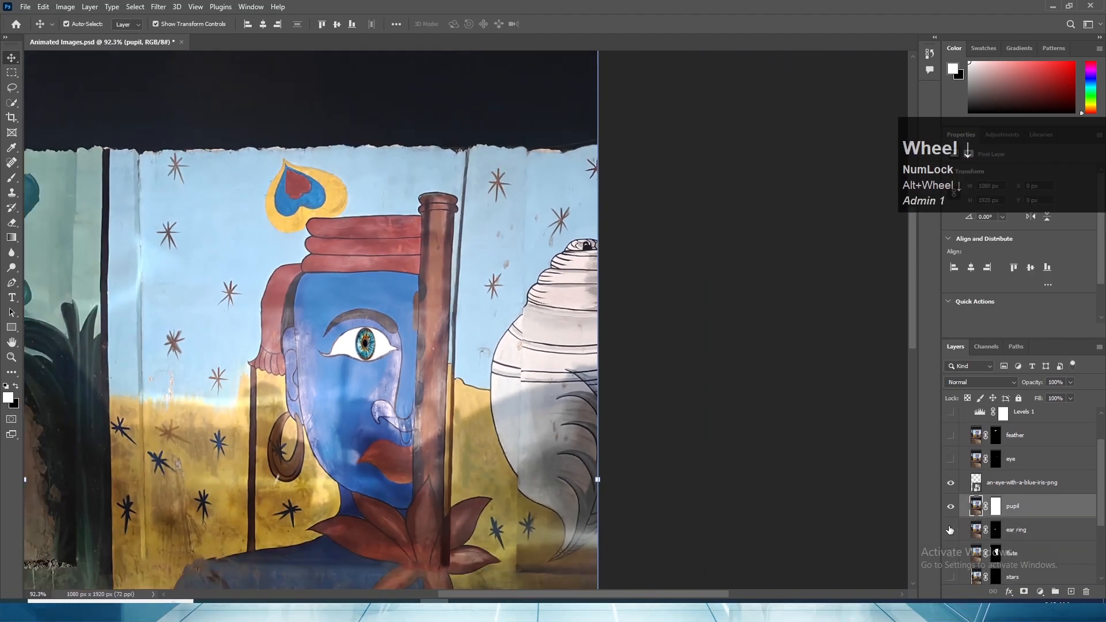
scroll(988, 515, up, 1)
click(950, 475)
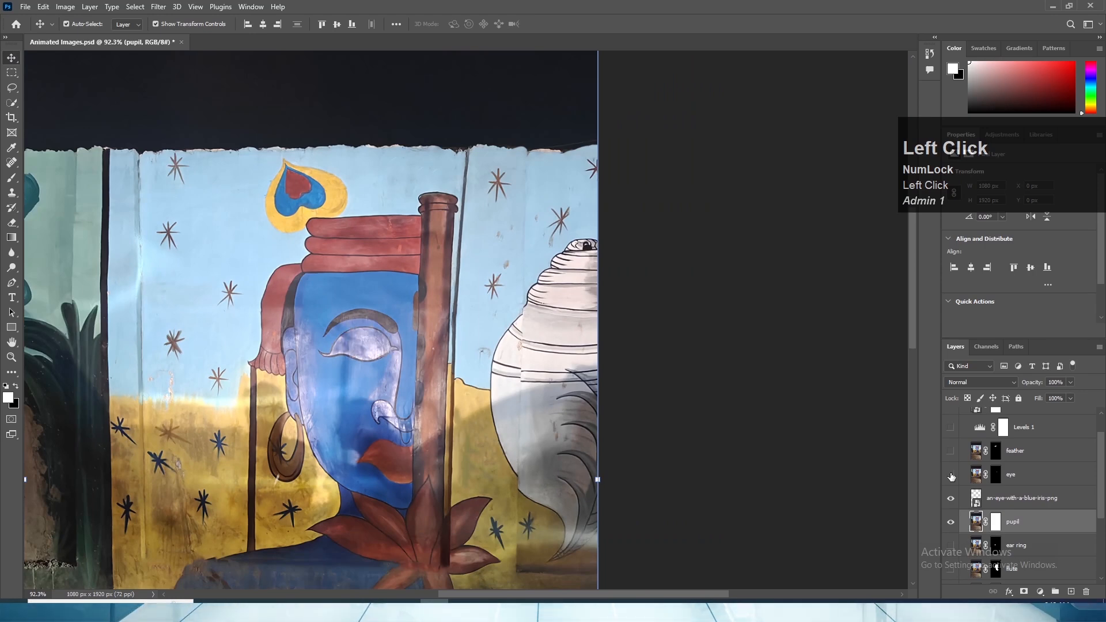
click(951, 476)
alt+scroll(357, 358, up, 6)
click(979, 497)
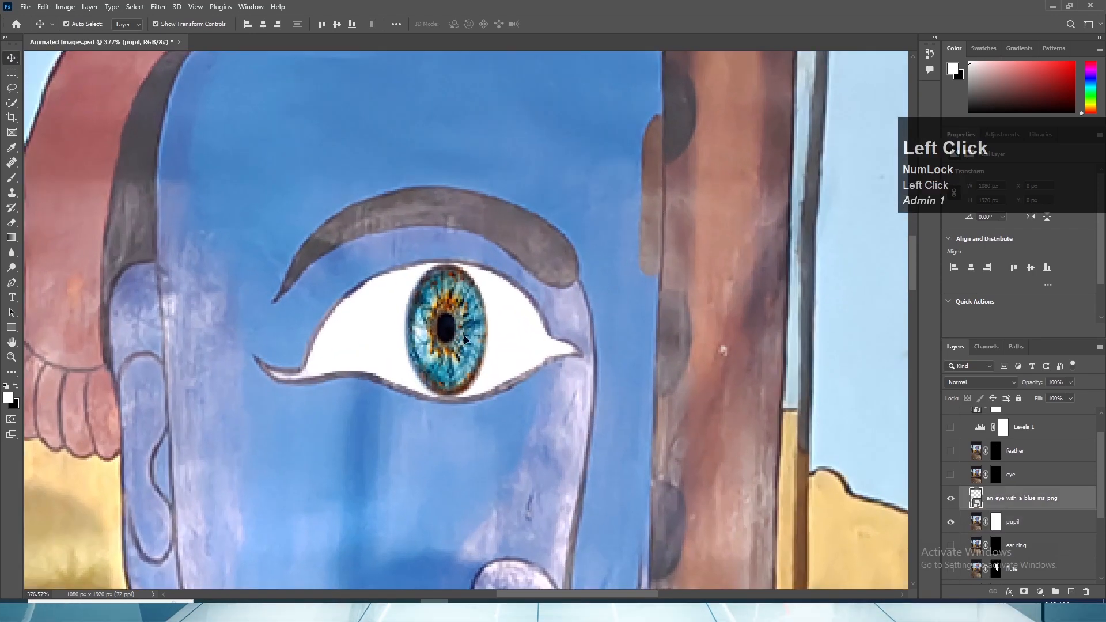
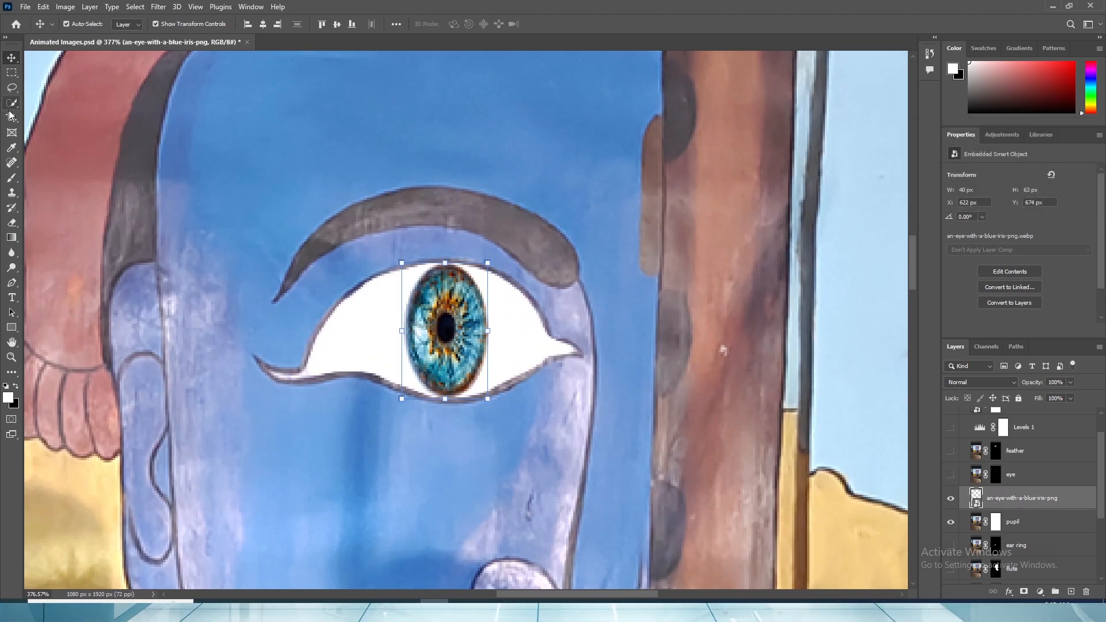
- Rasterize the blue iris layer so it can be retouched with the Spot Healing Brush
click(12, 162)
alt+scroll(399, 296, up, 3)
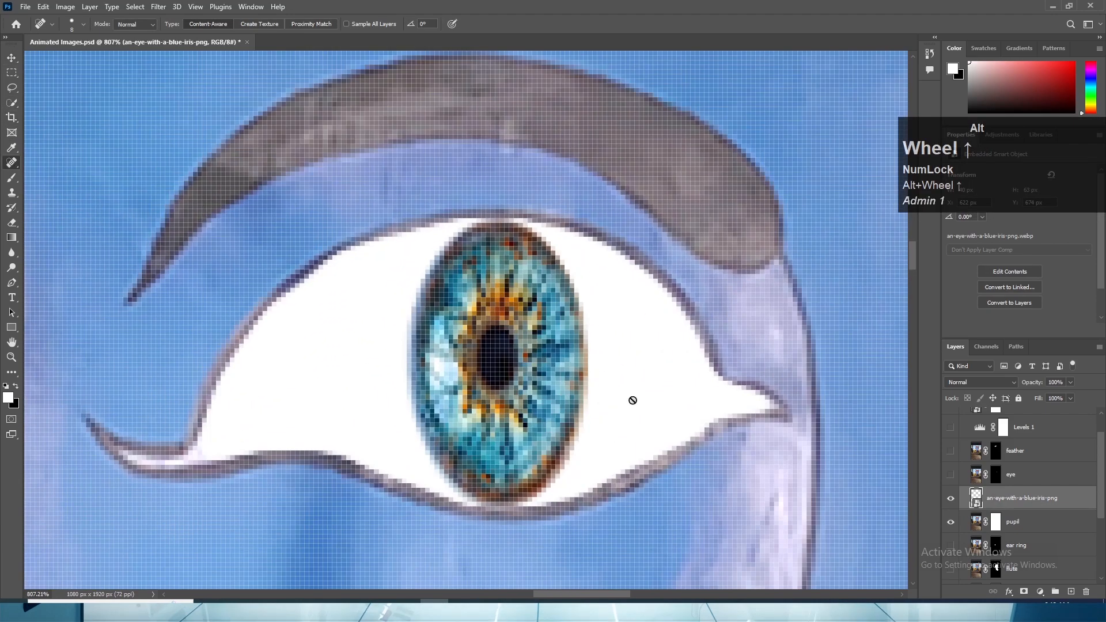
click(549, 343)
click(505, 230)
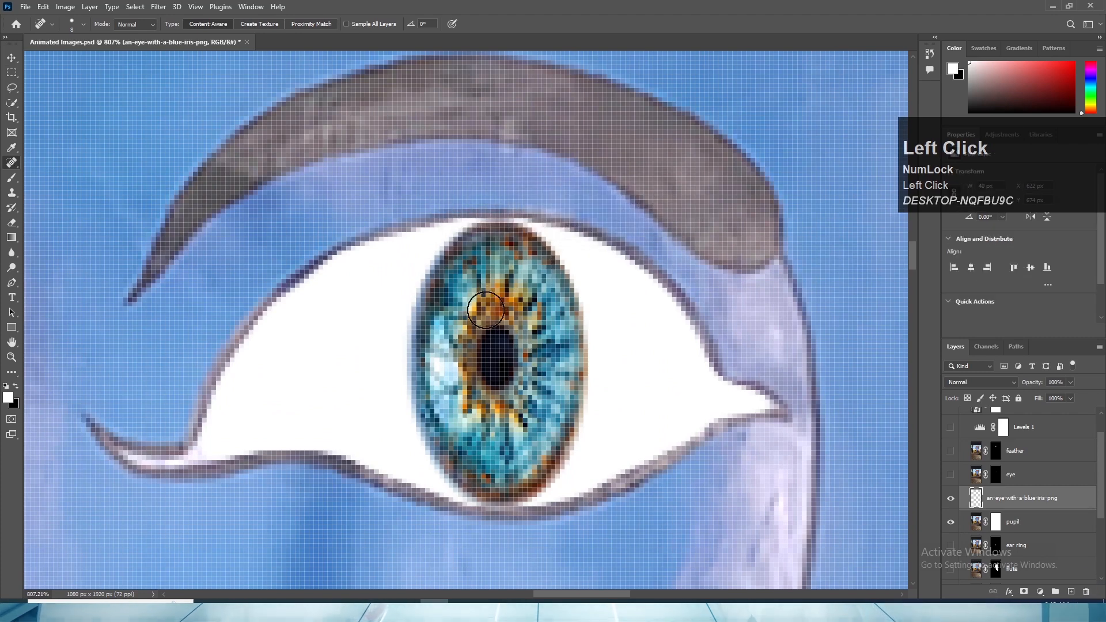
mouse_move(464, 359)
mouse_down()
mouse_move(494, 371)
mouse_move(523, 287)
mouse_move(477, 376)
mouse_move(516, 394)
mouse_up()
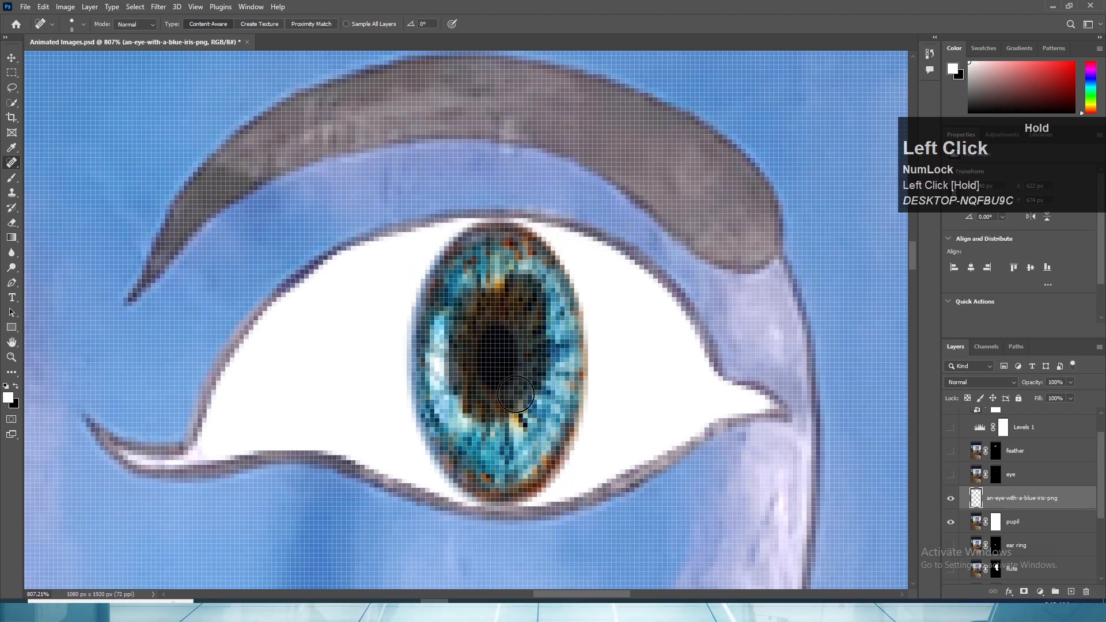
mouse_move(480, 326)
mouse_down()
mouse_move(487, 415)
mouse_move(513, 408)
mouse_up()
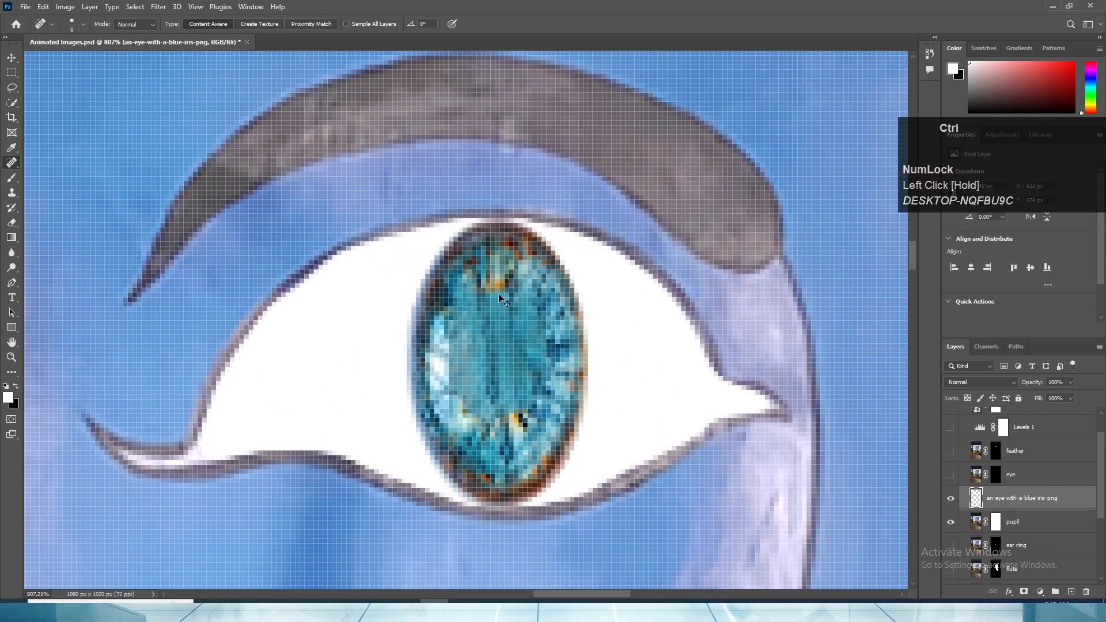
key(ctrl+z)
- Spot-heal the orange streaks around the pupil and the upper-left part of the iris, undoing the stroke that darkens it
mouse_move(472, 302)
mouse_down()
mouse_move(482, 279)
mouse_move(511, 284)
mouse_move(534, 309)
mouse_move(541, 346)
mouse_move(533, 396)
mouse_move(489, 425)
mouse_move(450, 375)
mouse_move(450, 329)
mouse_move(486, 273)
mouse_move(534, 291)
mouse_move(554, 376)
mouse_move(545, 422)
mouse_move(506, 456)
mouse_move(452, 373)
mouse_move(446, 412)
mouse_move(461, 449)
mouse_move(438, 373)
mouse_move(442, 322)
mouse_move(468, 277)
mouse_move(491, 260)
mouse_move(544, 278)
mouse_move(565, 336)
mouse_move(549, 422)
mouse_move(501, 477)
mouse_up()
drag(466, 434, 468, 426)
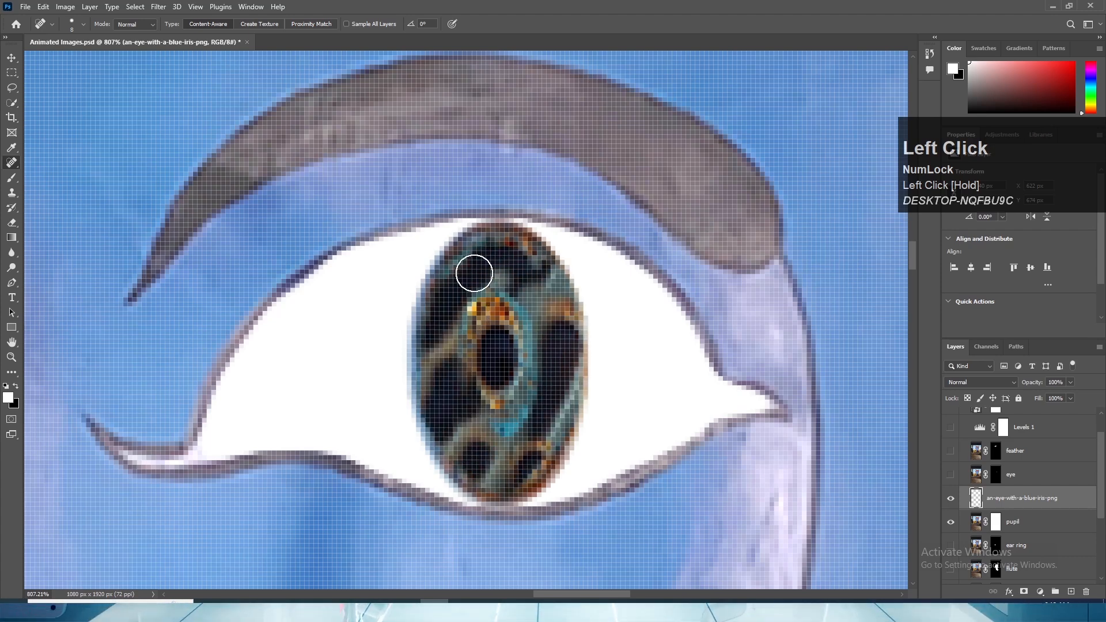
key(ctrl+z)
drag(484, 257, 444, 284)
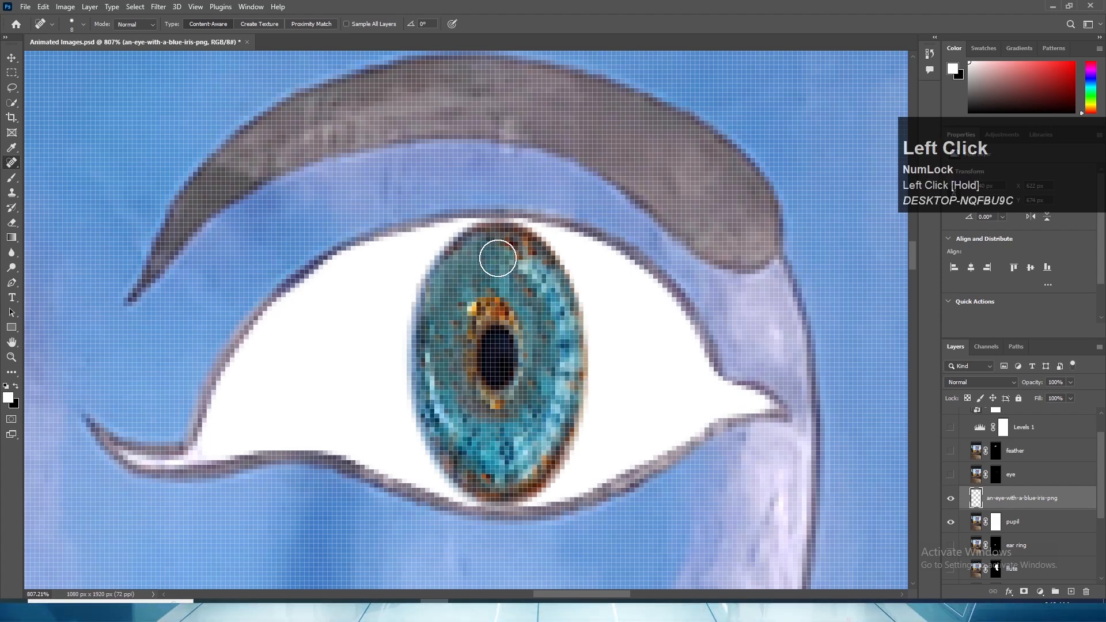
mouse_move(496, 249)
mouse_down()
mouse_move(539, 300)
mouse_move(552, 352)
mouse_up()
mouse_move(547, 280)
mouse_down()
mouse_move(553, 390)
mouse_move(537, 446)
mouse_up()
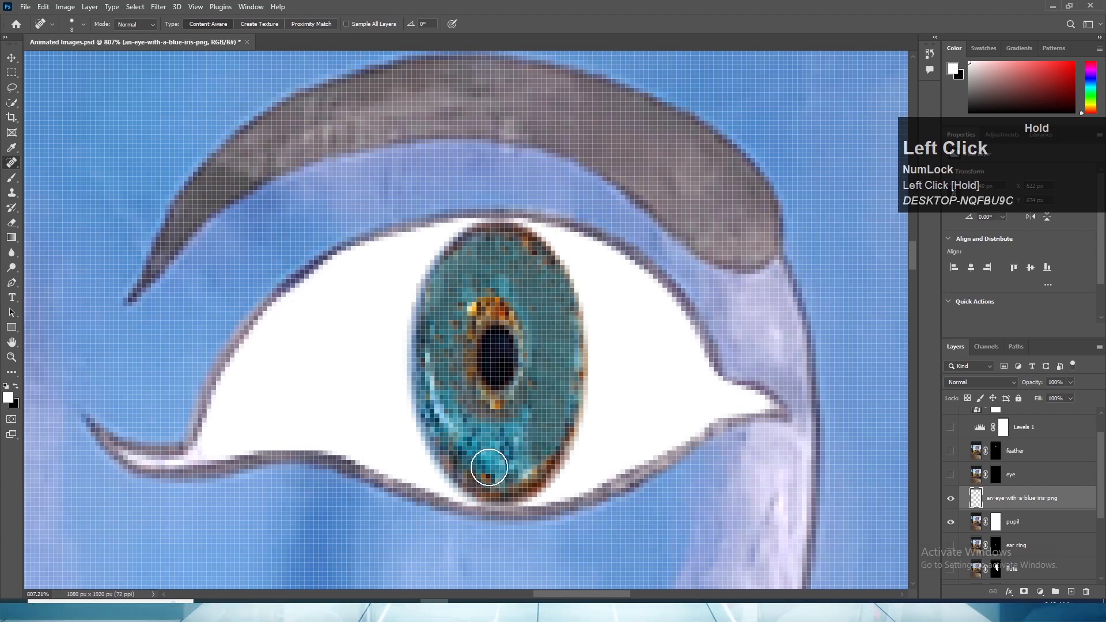
mouse_move(442, 393)
mouse_down()
mouse_move(482, 452)
mouse_move(526, 460)
mouse_up()
drag(536, 425, 486, 453)
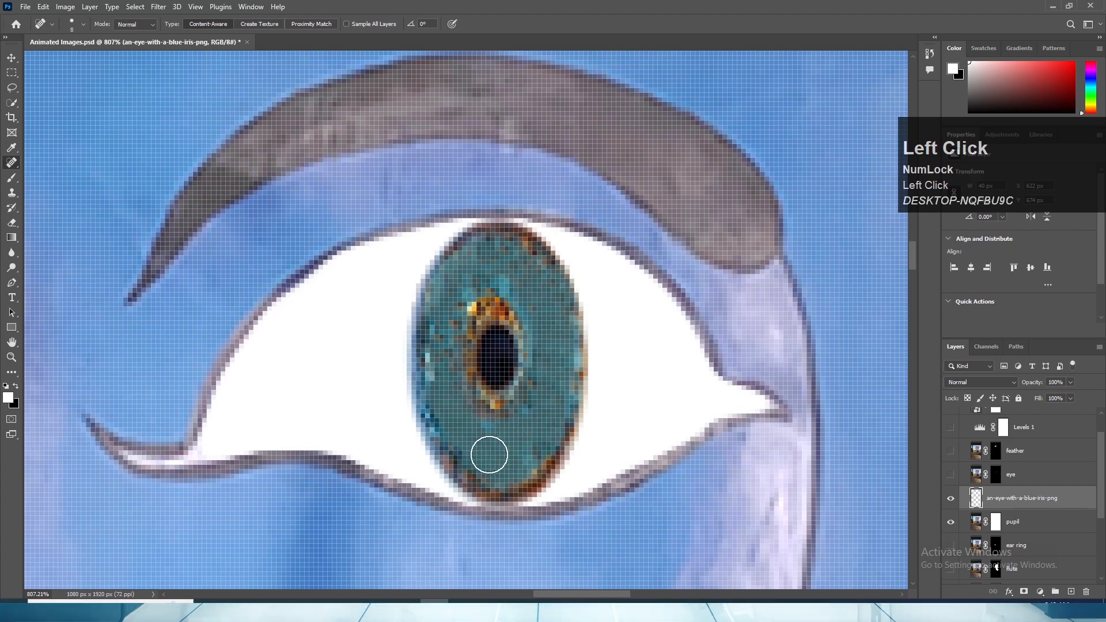
key(ctrl+z)
key(ctrl+z)
key(ctrl+z)
key(ctrl+z)
key(ctrl+z)
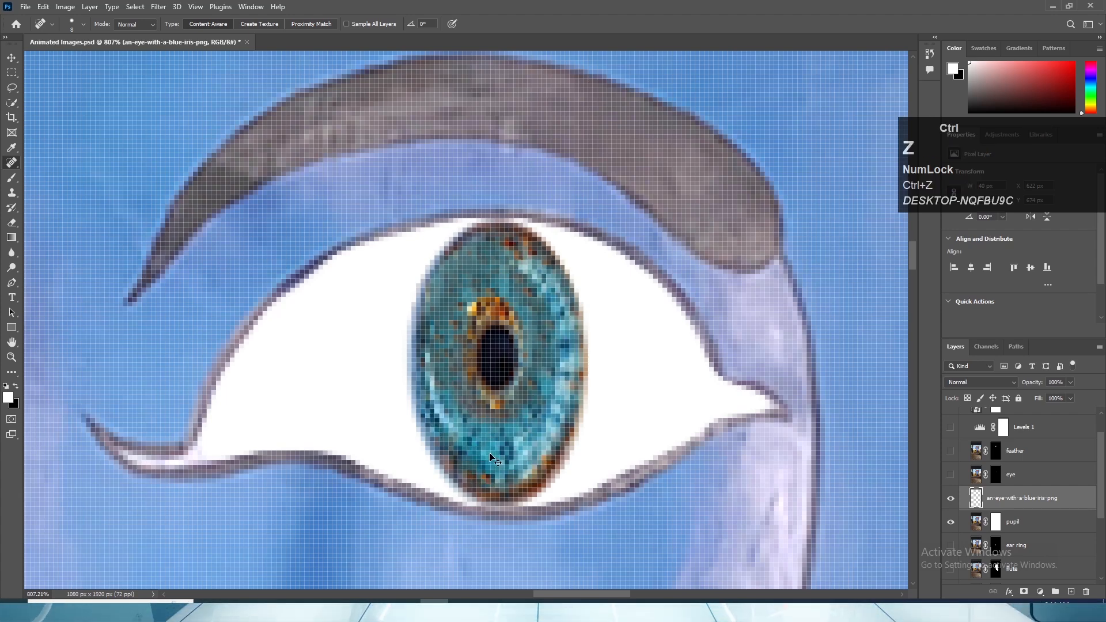
- Spot-heal the bright highlights along the left and lower parts of the iris and check the eye within the whole face
mouse_move(457, 259)
mouse_down()
mouse_move(440, 373)
mouse_move(451, 424)
mouse_move(504, 472)
mouse_up()
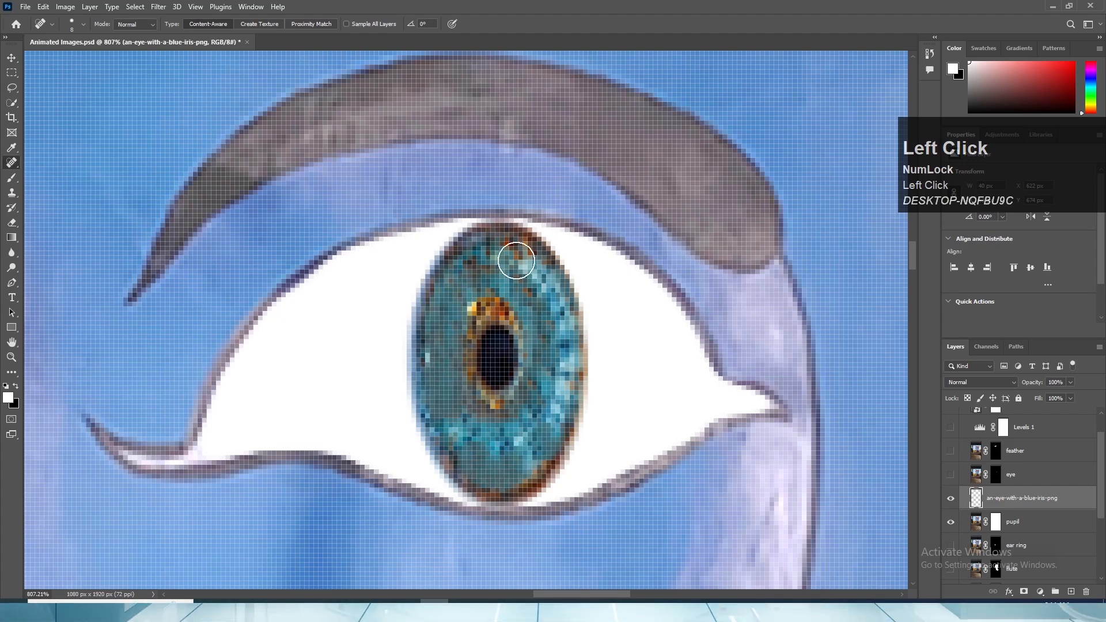
scroll(547, 348, down, 8)
scroll(547, 350, down, 3)
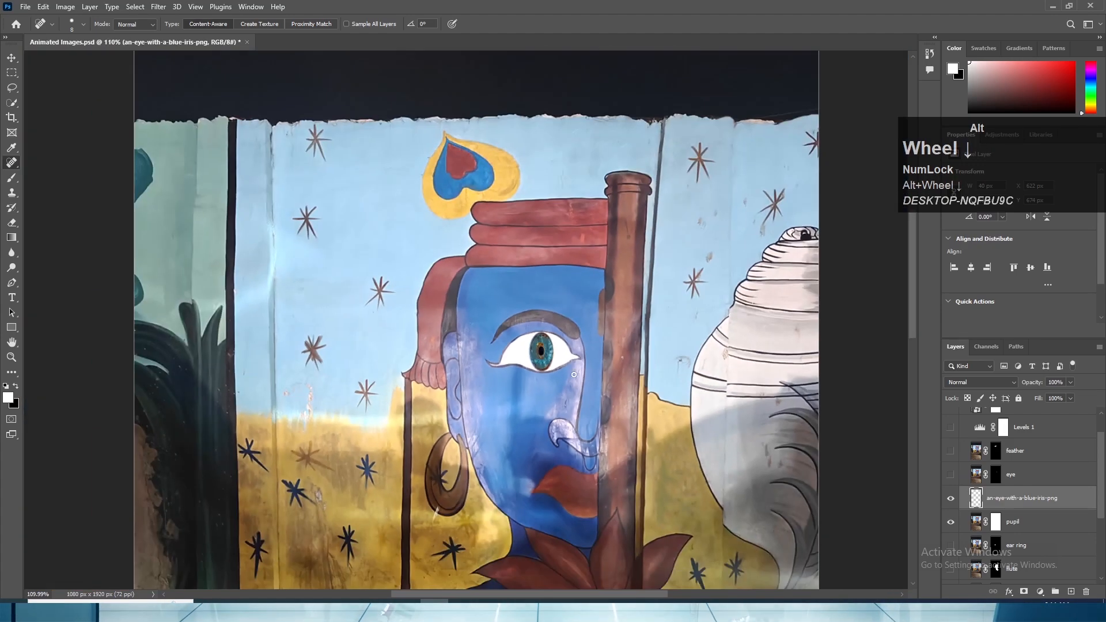
scroll(547, 349, up, 7)
scroll(569, 351, up, 5)
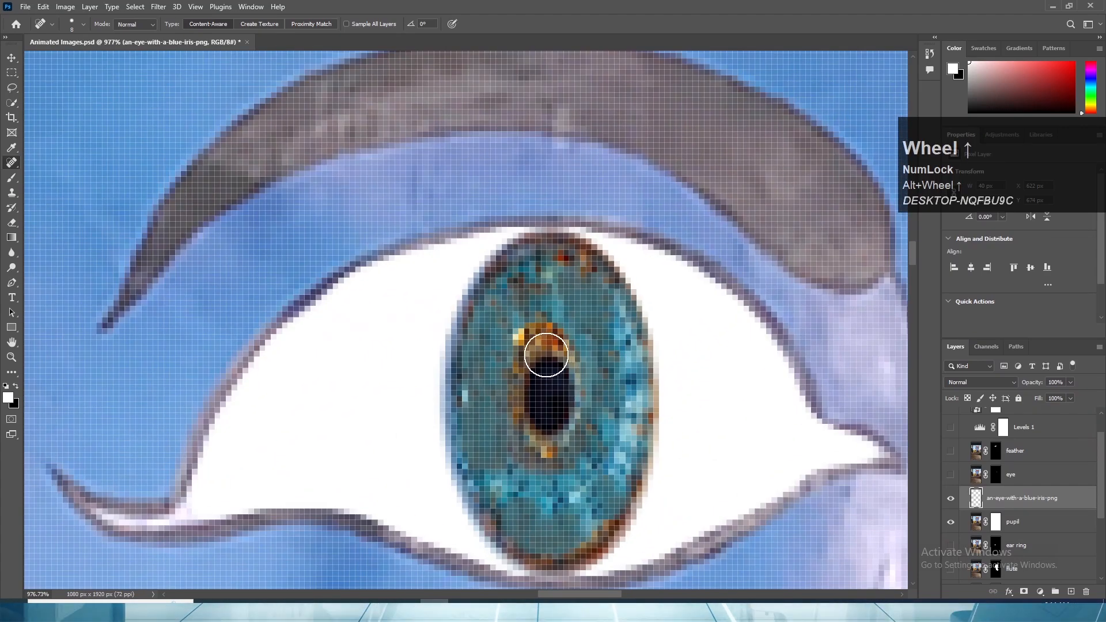
mouse_move(546, 354)
mouse_down()
mouse_move(543, 412)
mouse_move(554, 435)
mouse_up()
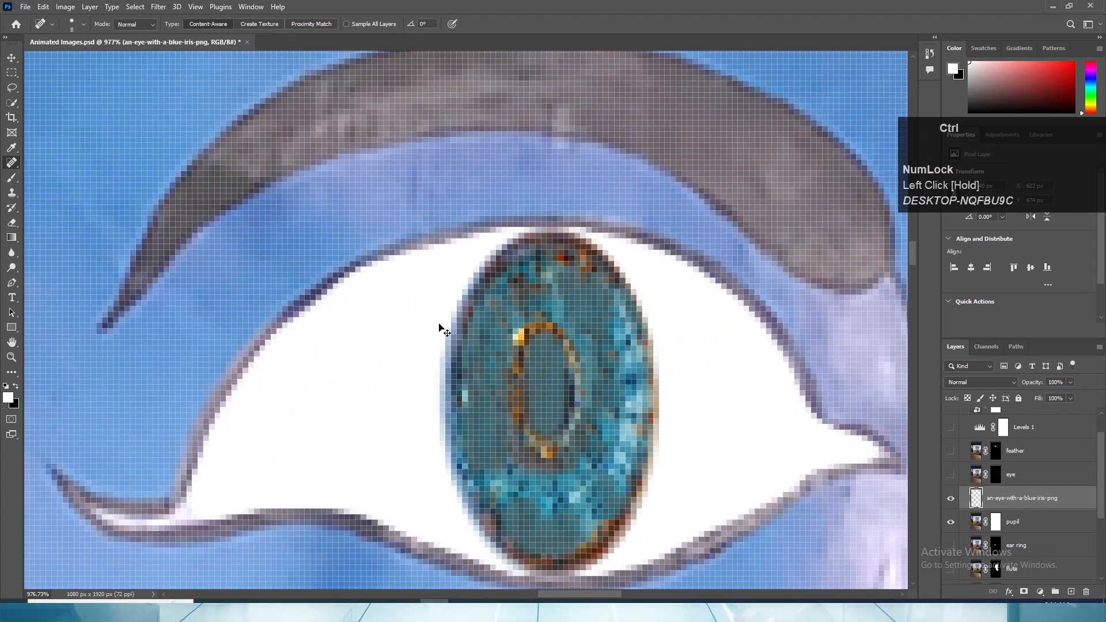
key(ctrl+z)
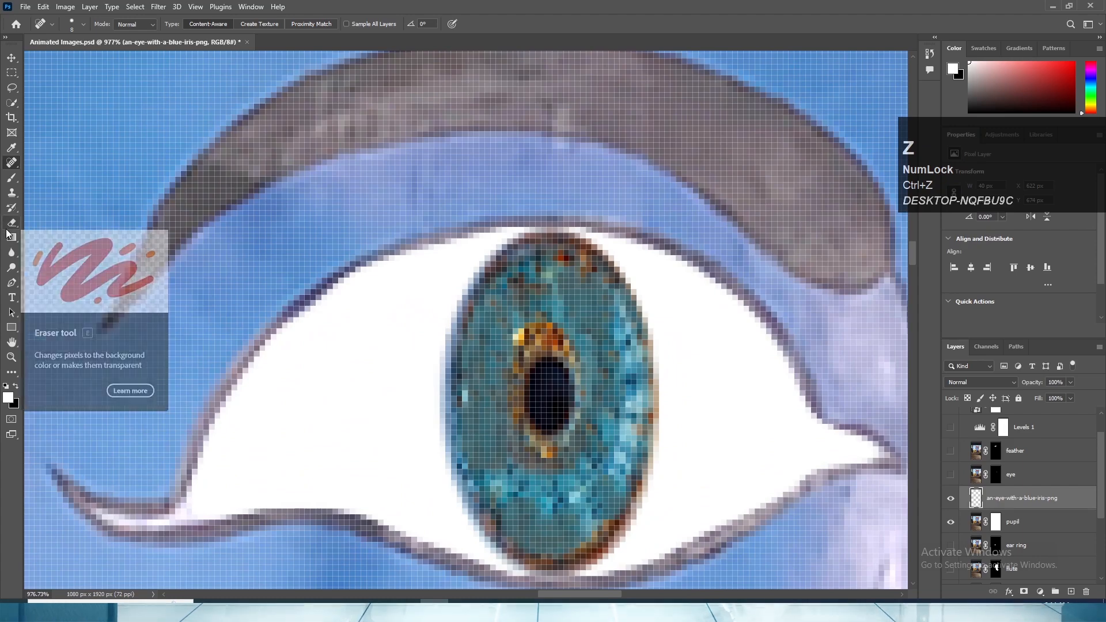
- Switch to the Brush tool at 9 px and undo the trial white stroke over the pupil
key(b)
key(bracketleft)
key(bracketleft)
key(bracketleft)
key(bracketleft)
key(bracketleft)
key(bracketleft)
key(bracketleft)
key(bracketleft)
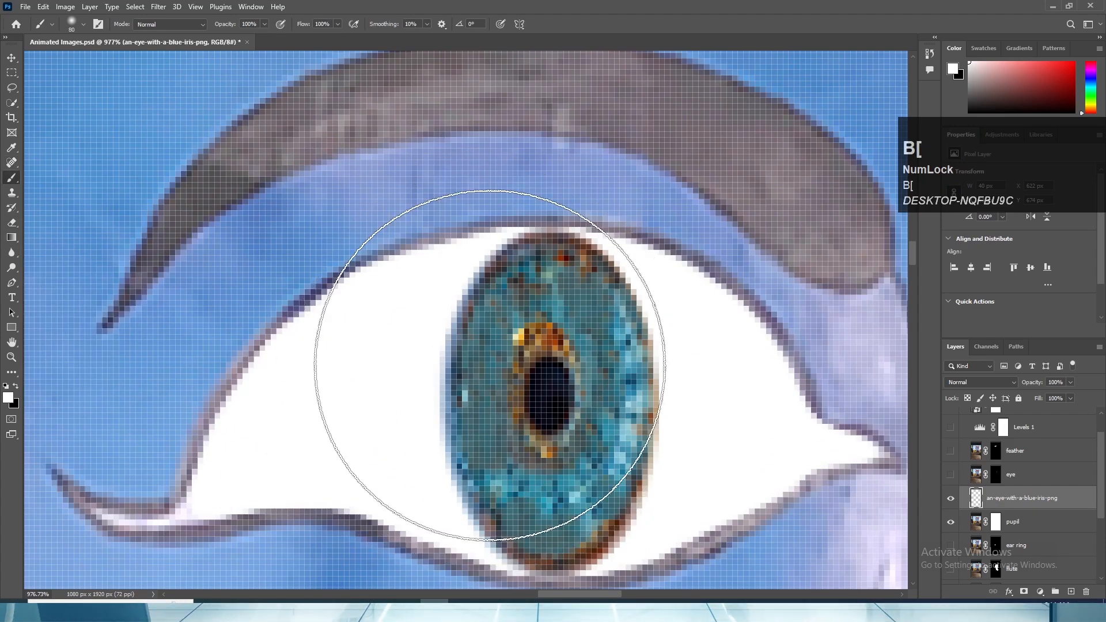
key(bracketleft)
key(bracketleft)
key(bracketleft)
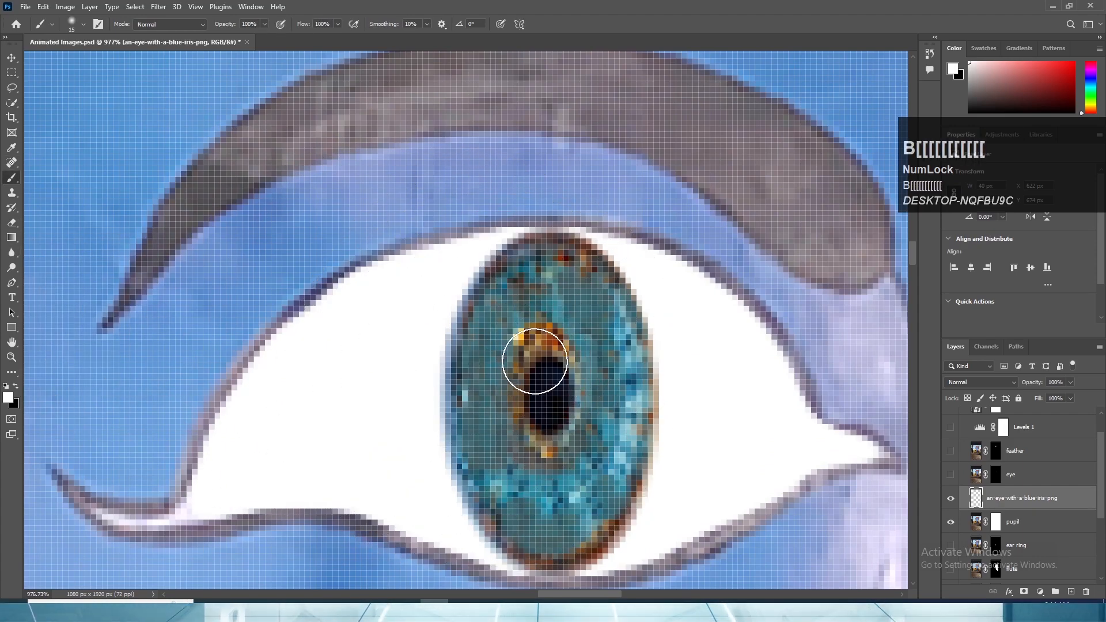
drag(542, 353, 544, 378)
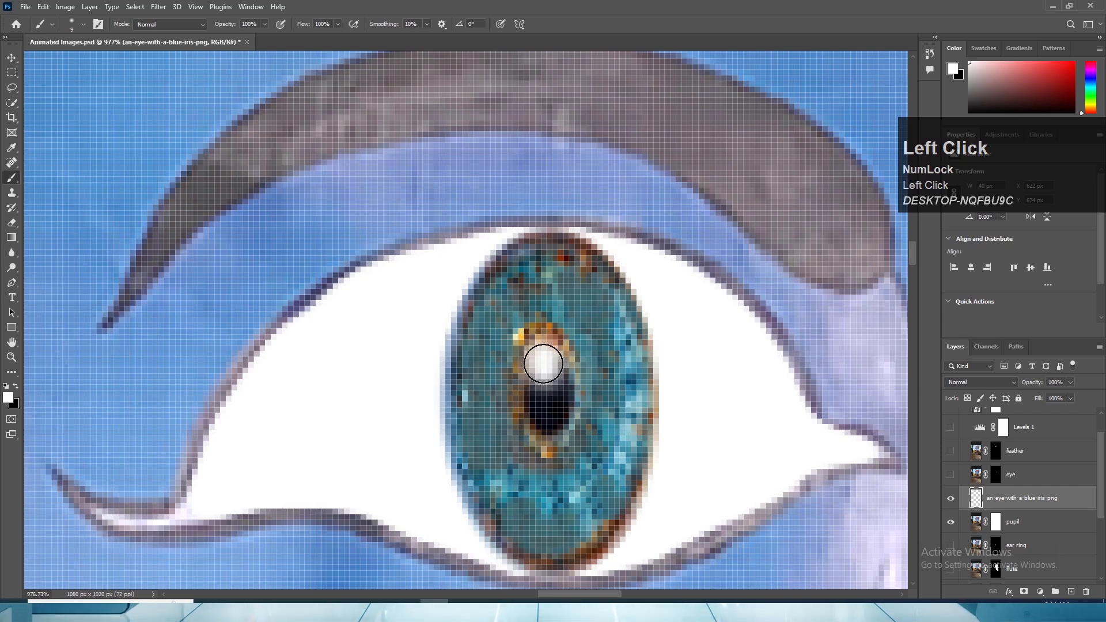
key(ctrl+z)
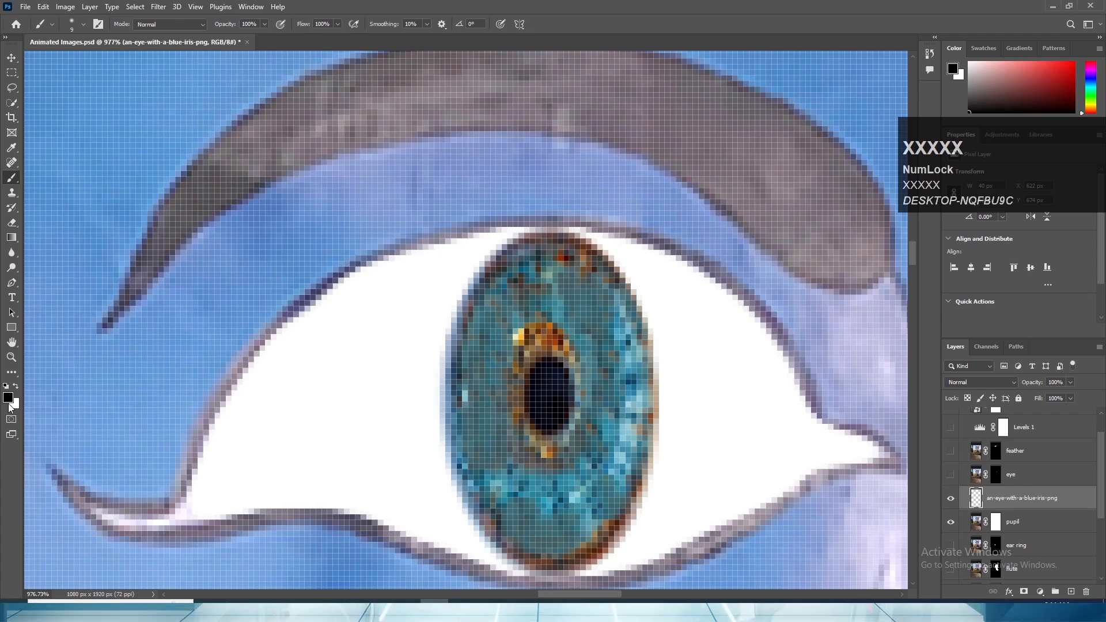
- Paint over the pupil and its orange ring in black to make a larger, taller pupil in the iris
mouse_move(536, 340)
mouse_down()
mouse_move(534, 408)
mouse_move(553, 349)
mouse_move(561, 437)
mouse_up()
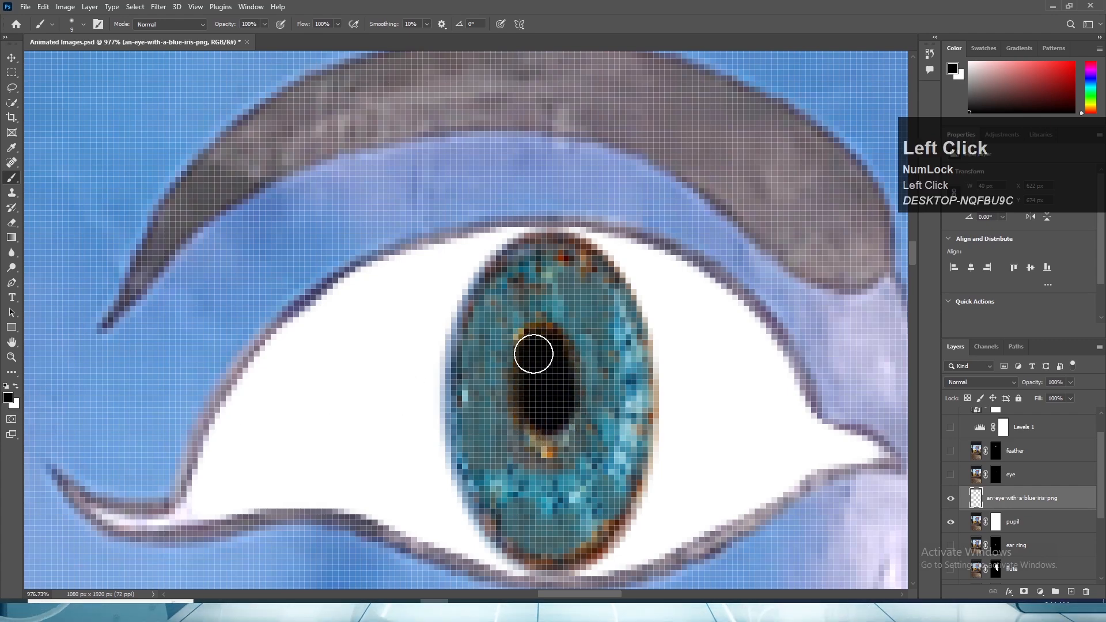
mouse_move(533, 353)
mouse_down()
mouse_move(528, 423)
mouse_move(545, 453)
mouse_up()
mouse_move(525, 374)
mouse_down()
mouse_move(540, 301)
mouse_move(569, 382)
mouse_move(551, 456)
mouse_move(530, 393)
mouse_move(533, 305)
mouse_up()
scroll(568, 398, down, 10)
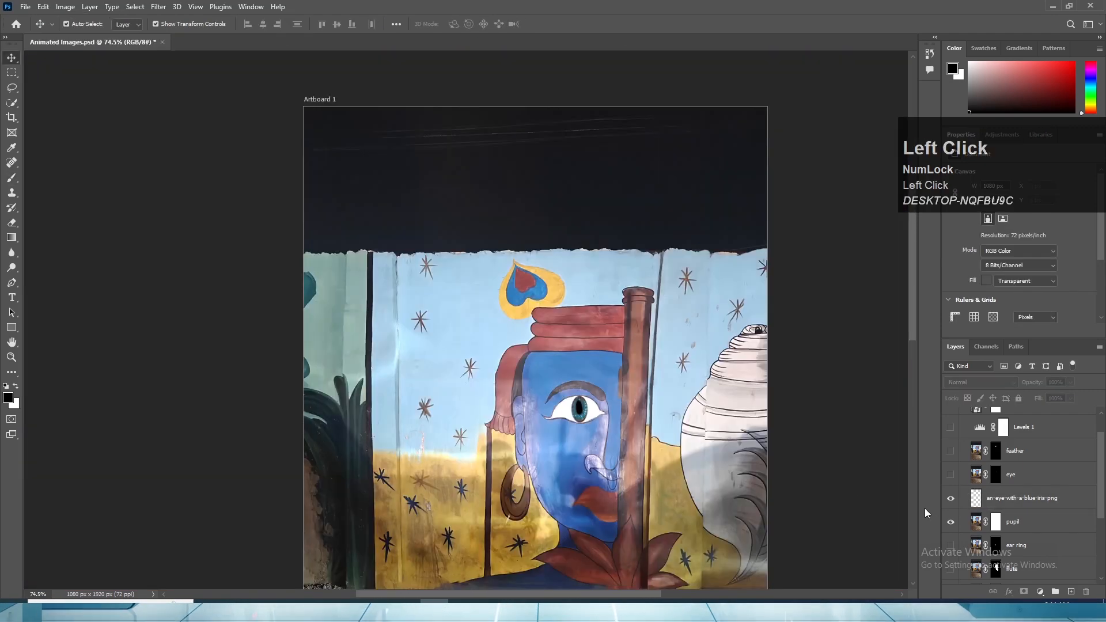
scroll(685, 454, down, 4)
- Check the new eye within the whole image and make the hidden layers, including Levels 1, feather and eye, visible again
scroll(672, 456, up, 10)
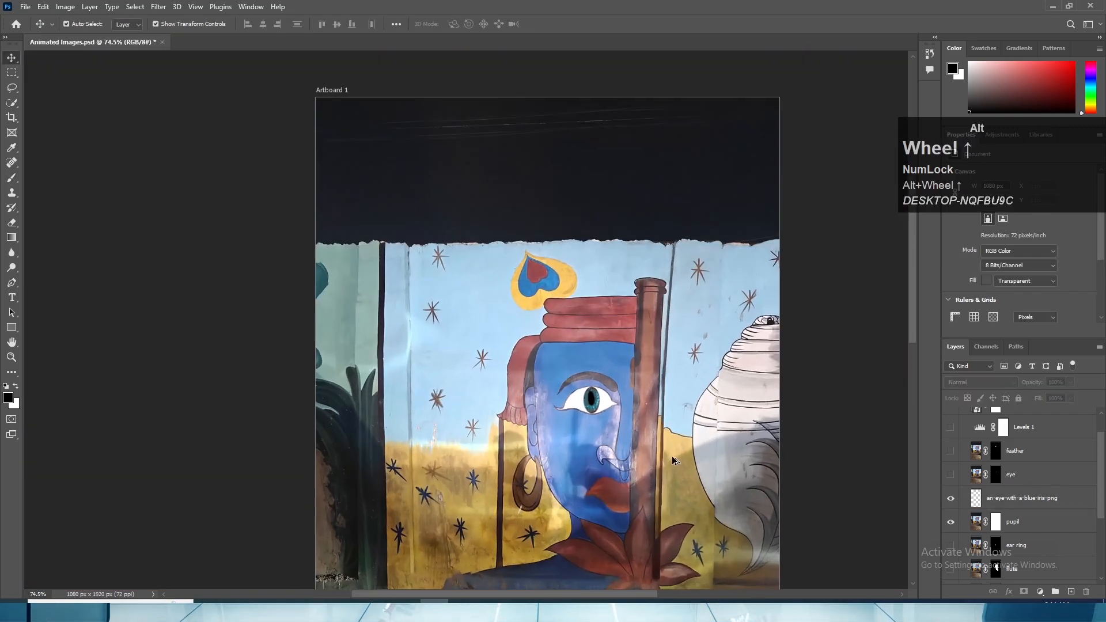
scroll(579, 416, down, 3)
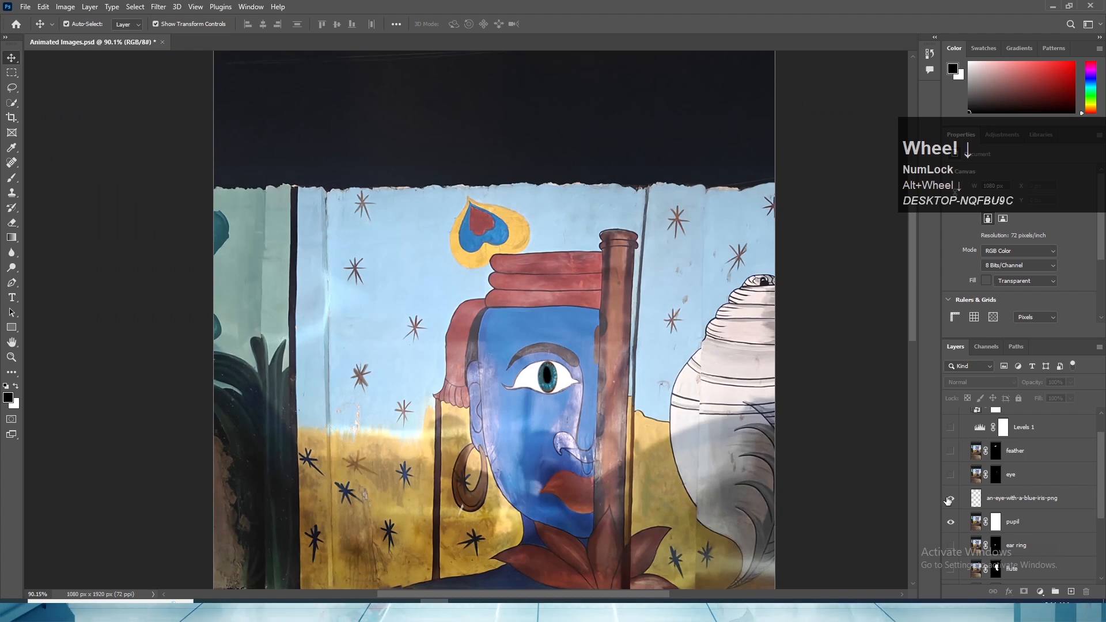
scroll(633, 420, down, 4)
scroll(660, 421, down, 1)
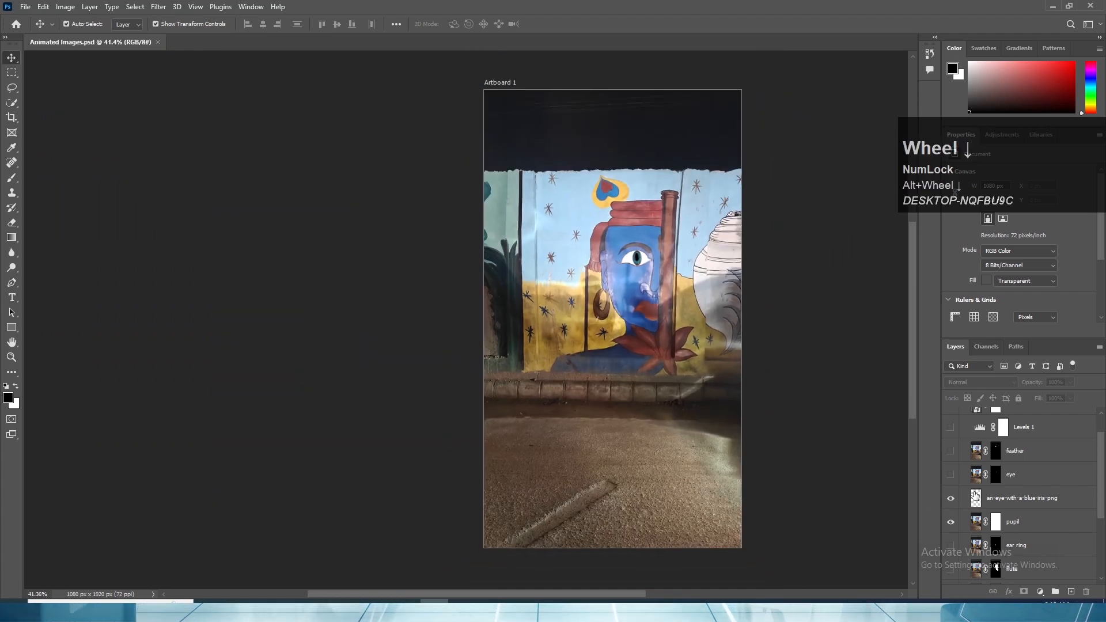
scroll(974, 496, up, 2)
drag(952, 435, 954, 506)
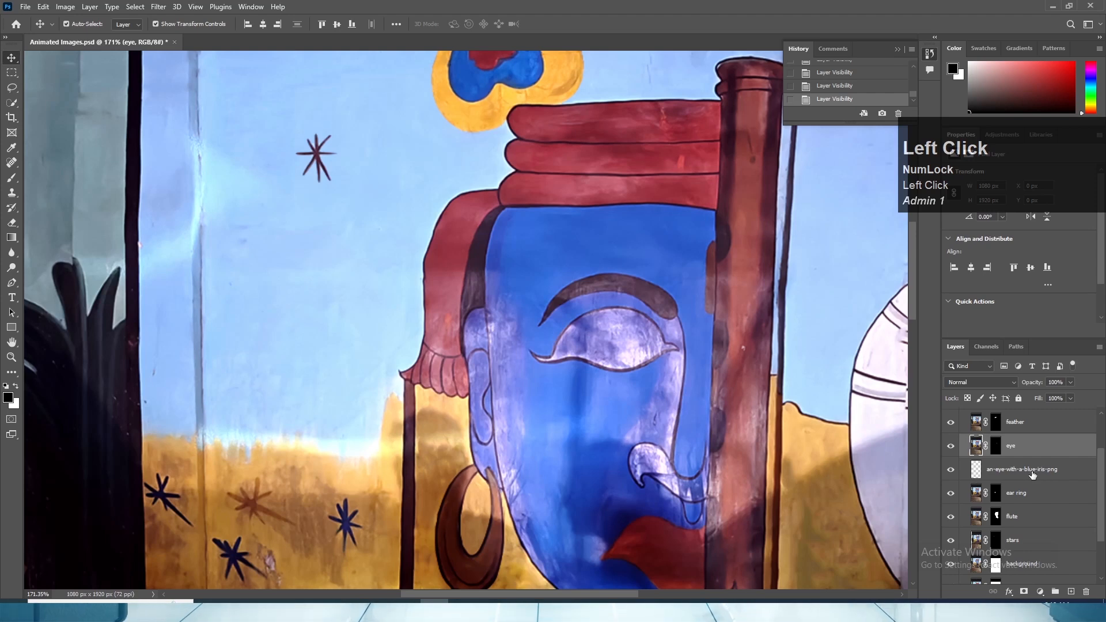
- Rename the blue iris layer as pupil
double_click(1032, 471)
text(pupil)
key(Return)
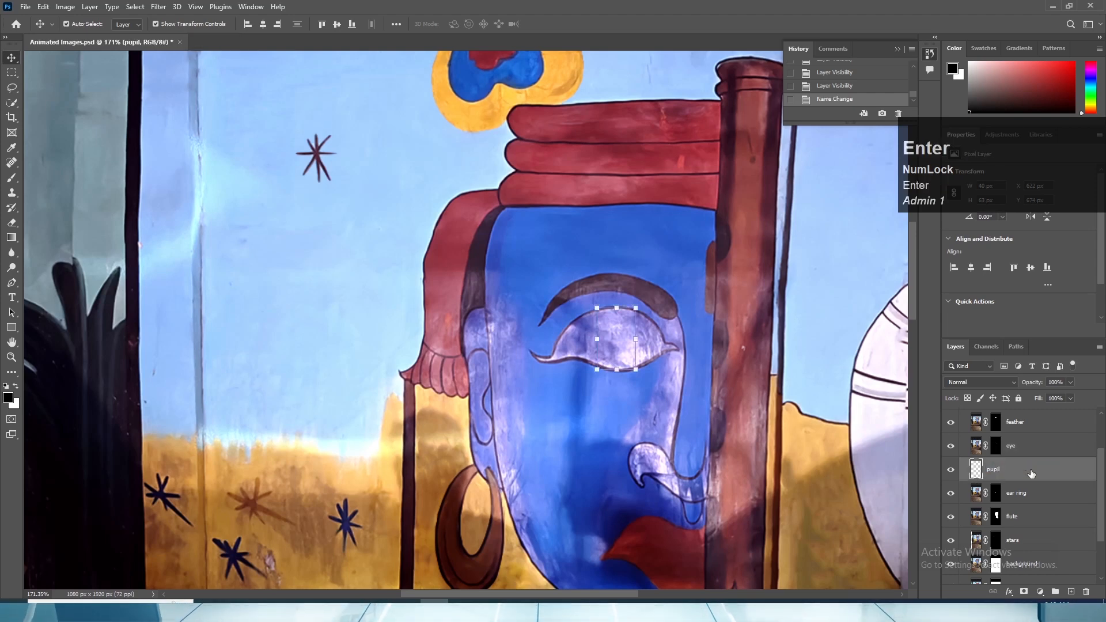
- Duplicate the eye layer and delete the layer mask from the lower of the two eye layers
click(1023, 450)
drag(1023, 450, 1073, 589)
click(1013, 471)
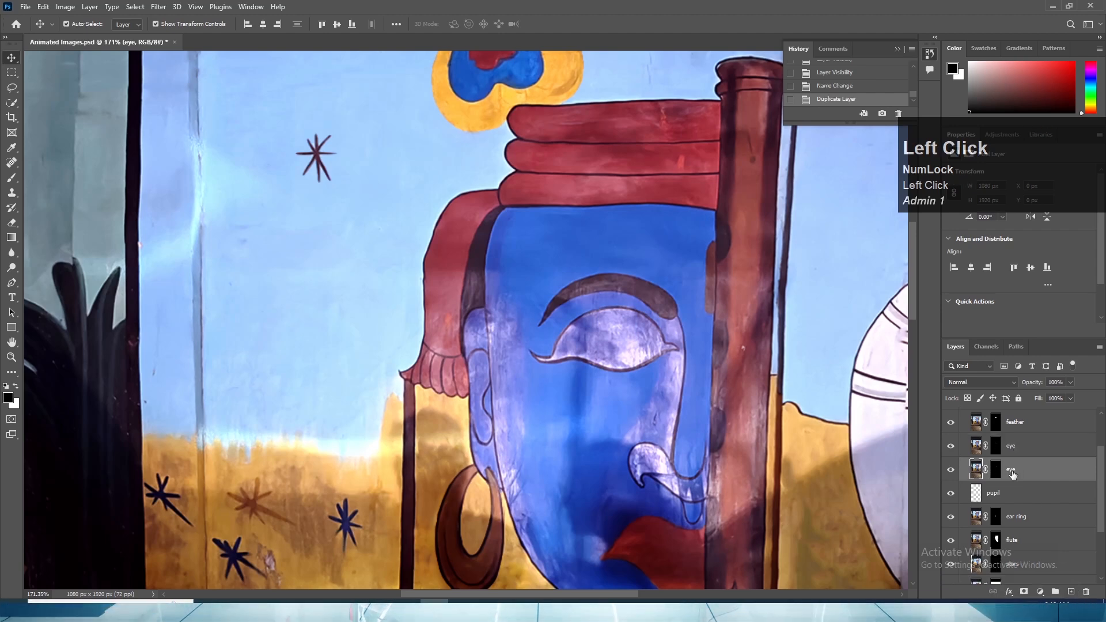
right_click(993, 471)
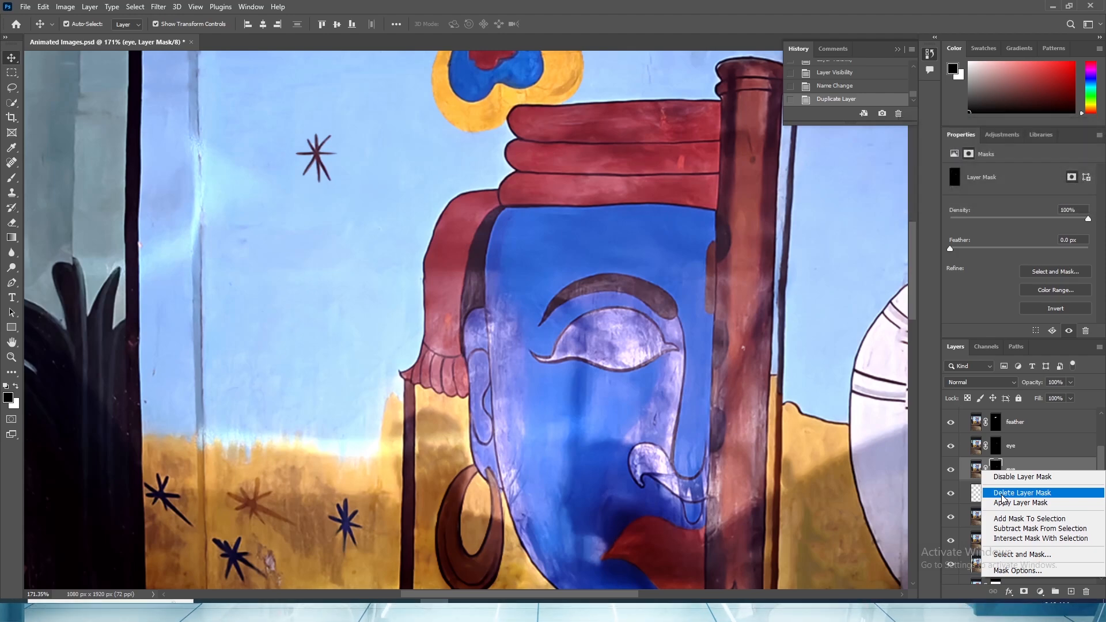
click(1002, 499)
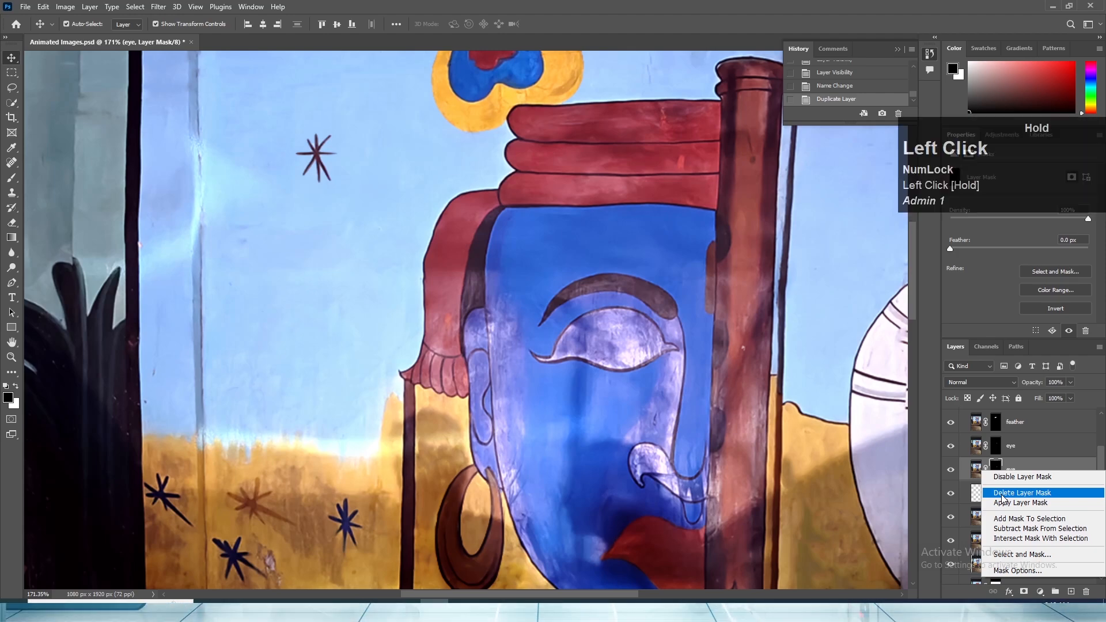
click(1002, 498)
- Heal two spots inside the eye on the unmasked eye layer and select the eye's interior up to its outline with Quick Selection
scroll(595, 347, up, 3)
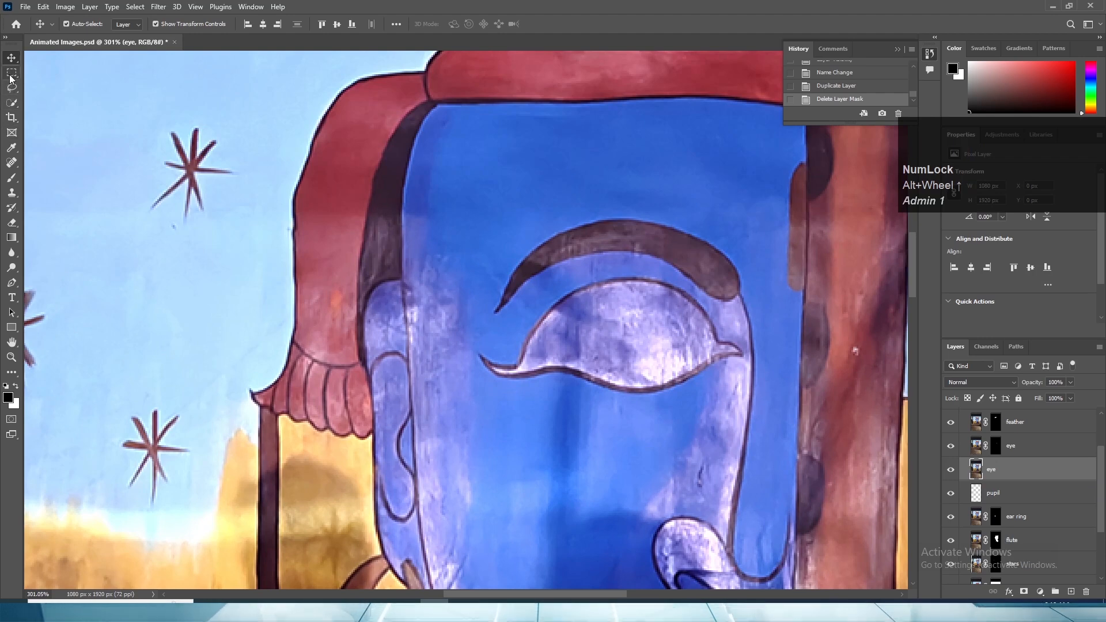
click(11, 162)
click(602, 337)
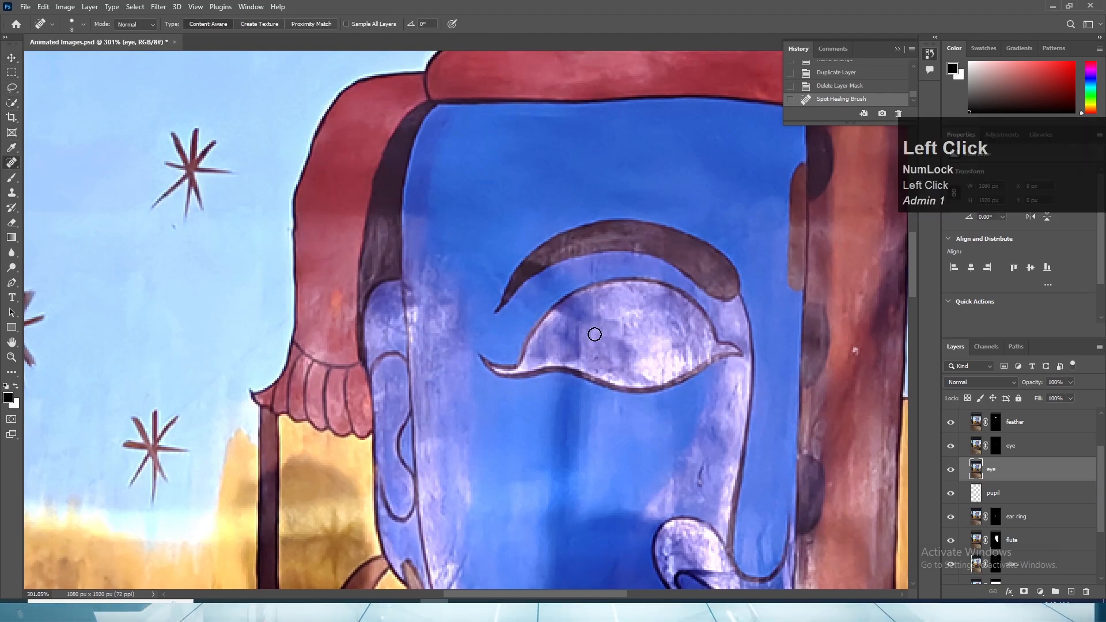
click(611, 347)
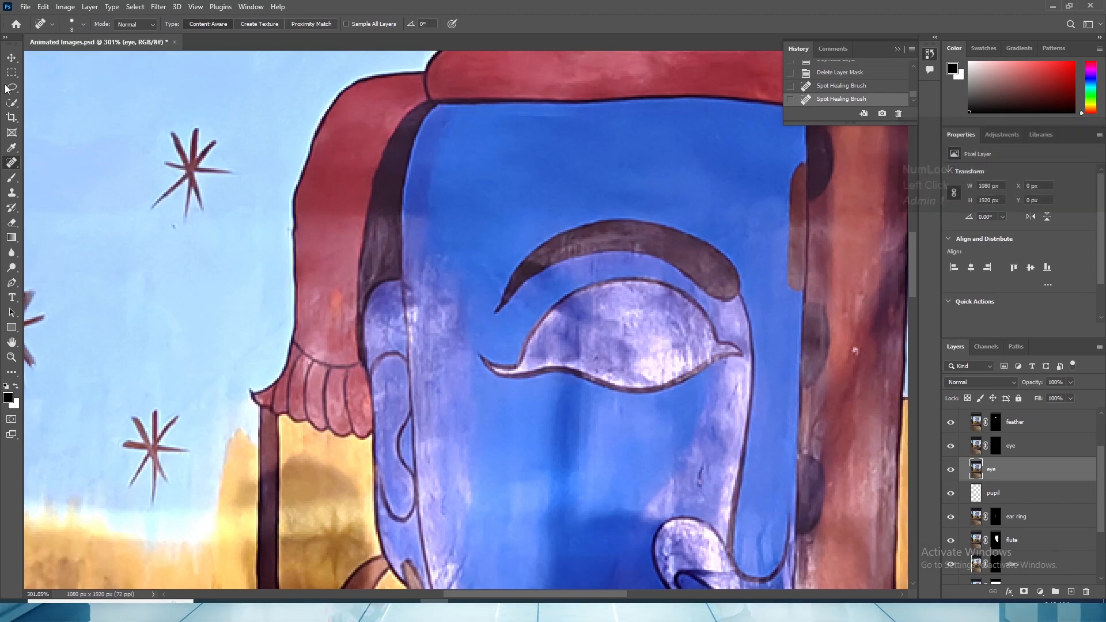
click(11, 103)
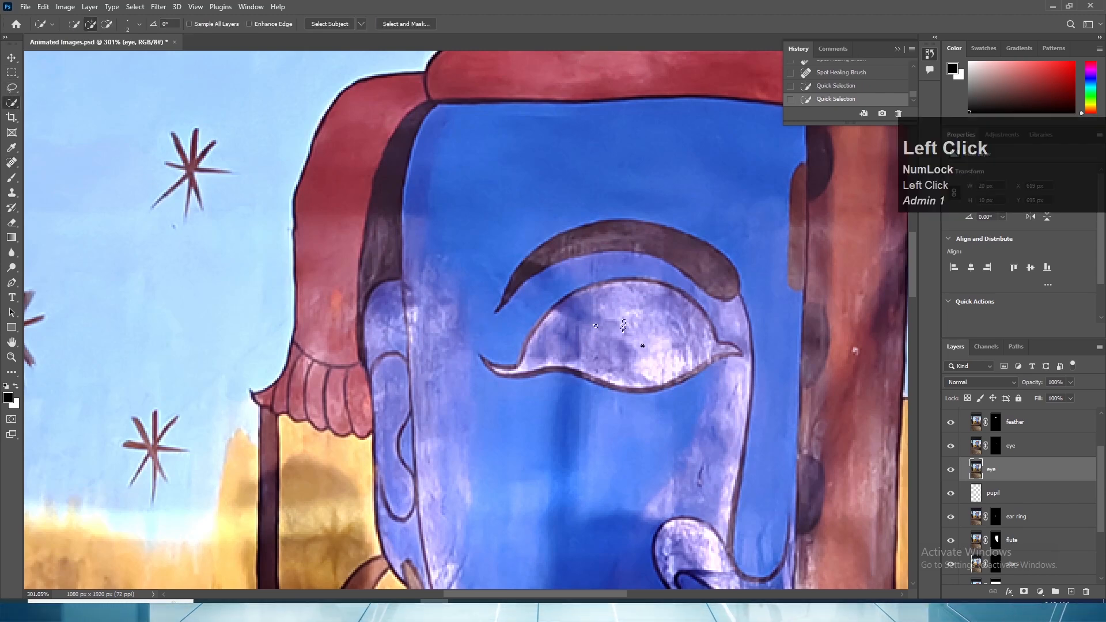
click(612, 327)
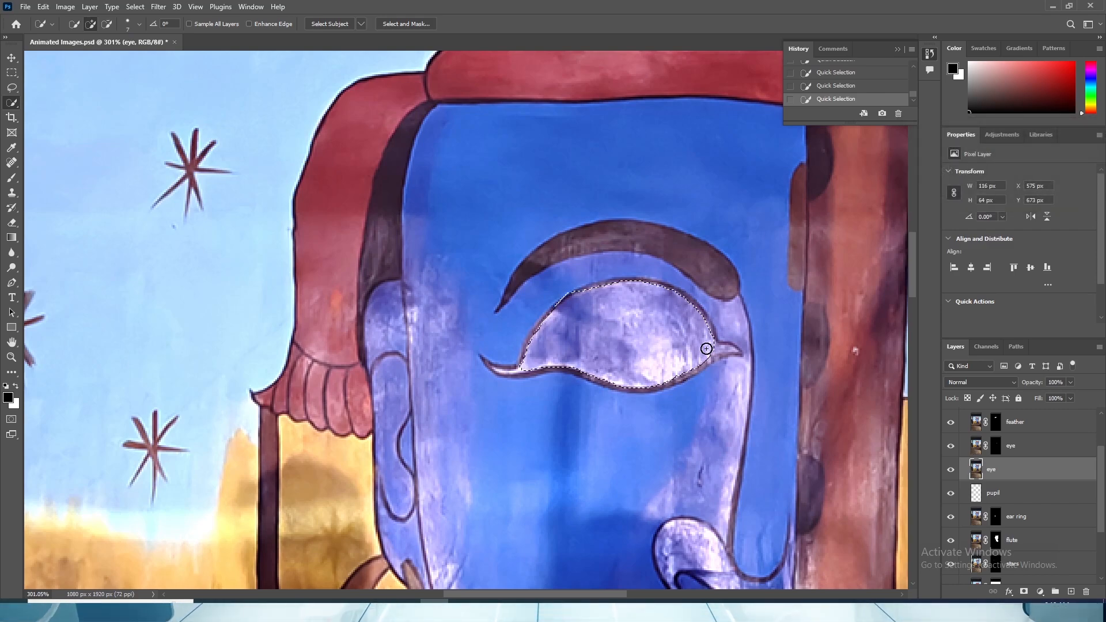
- Extend the Quick Selection of the eye into its narrow pointed corner beside the nose line, subtracting the spill outside the outline
key(bracketleft)
key(bracketleft)
alt+scroll(723, 348, up, 5)
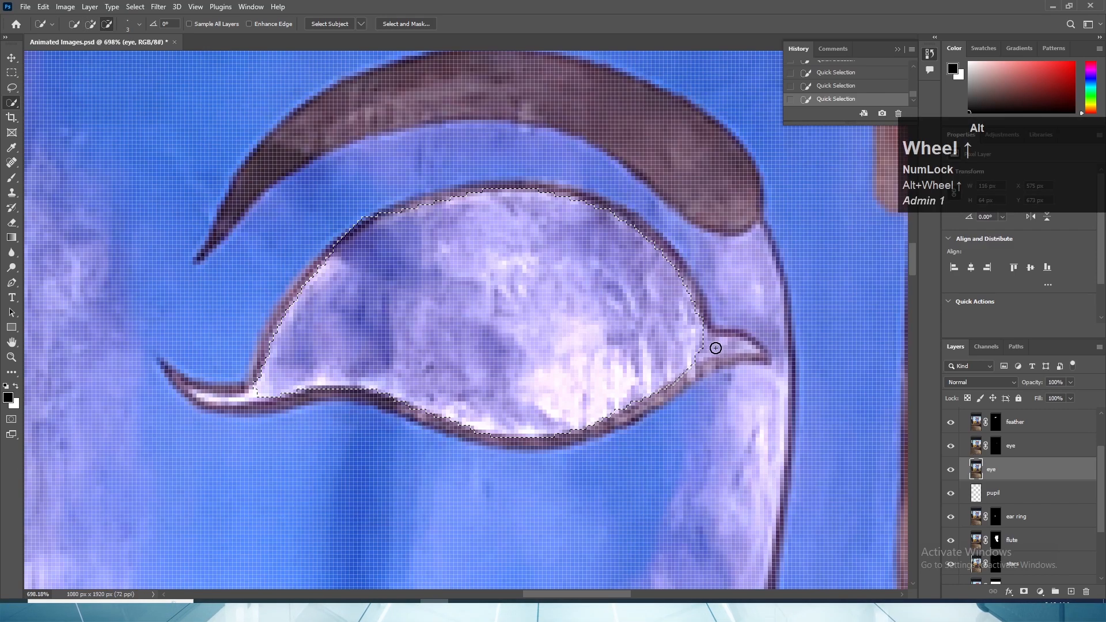
mouse_move(715, 346)
mouse_down()
mouse_move(698, 348)
mouse_move(726, 347)
mouse_up()
alt+click(685, 235)
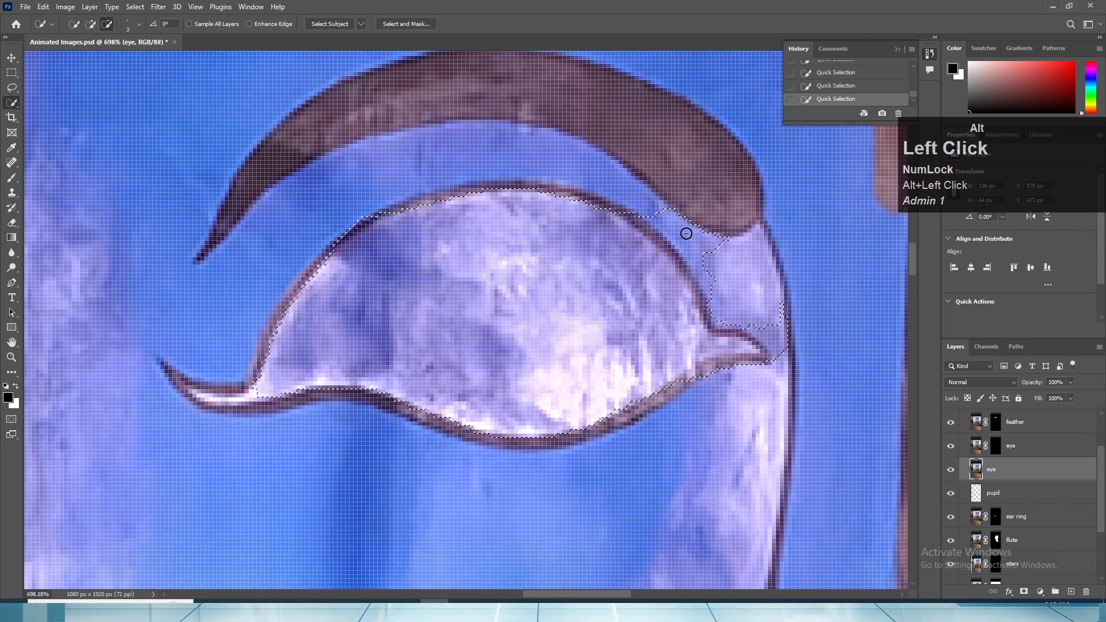
alt+click(769, 317)
click(753, 354)
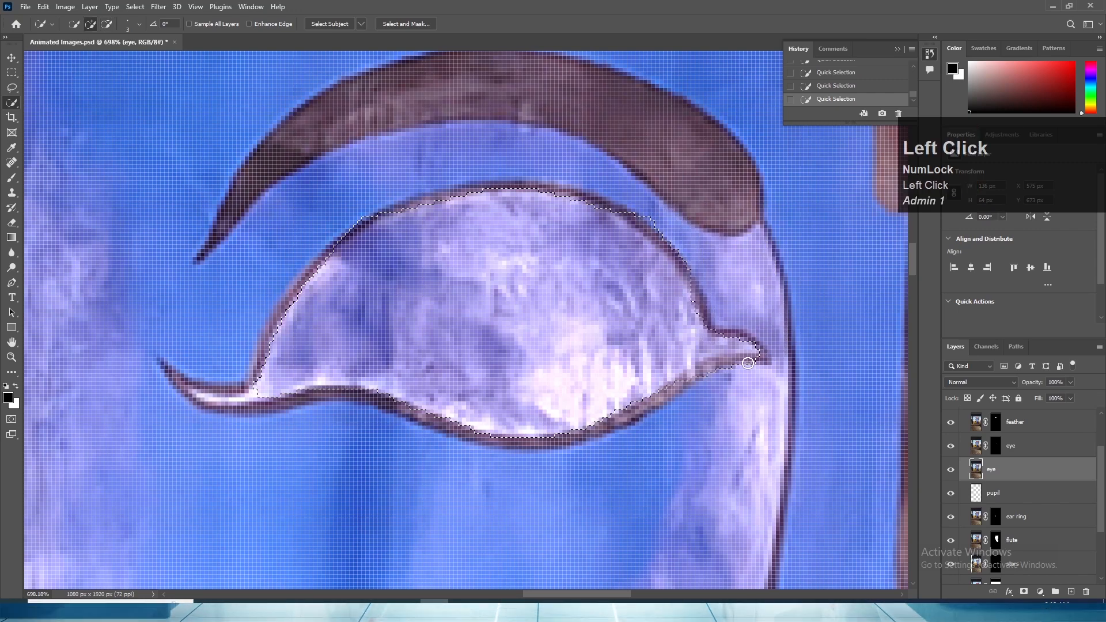
alt+drag(714, 372, 737, 364)
click(735, 346)
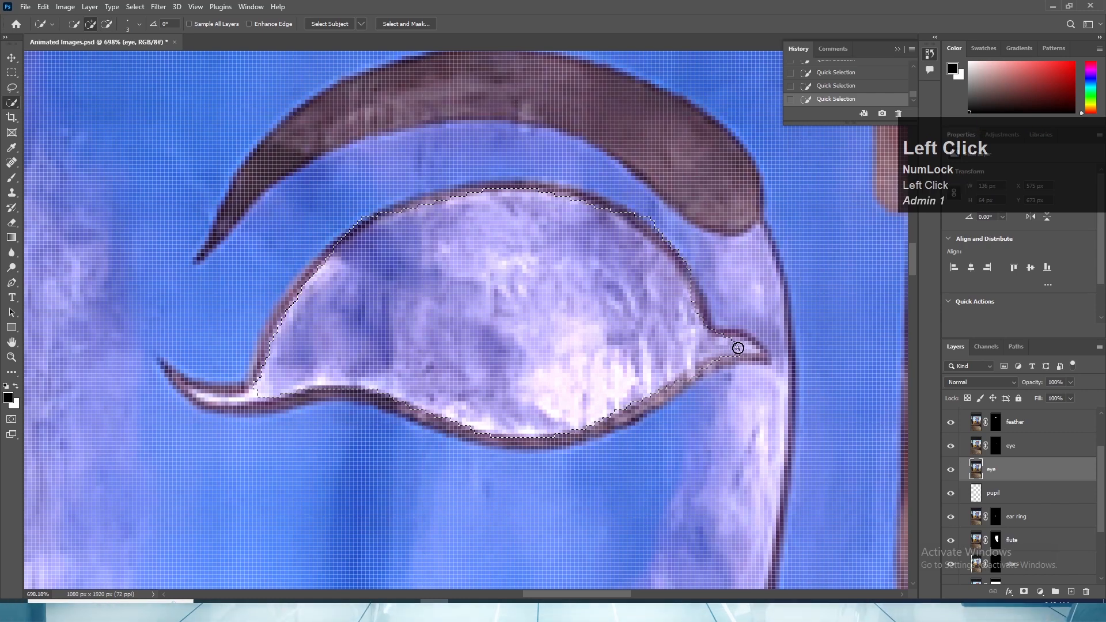
alt+scroll(668, 365, down, 3)
alt+scroll(662, 365, down, 2)
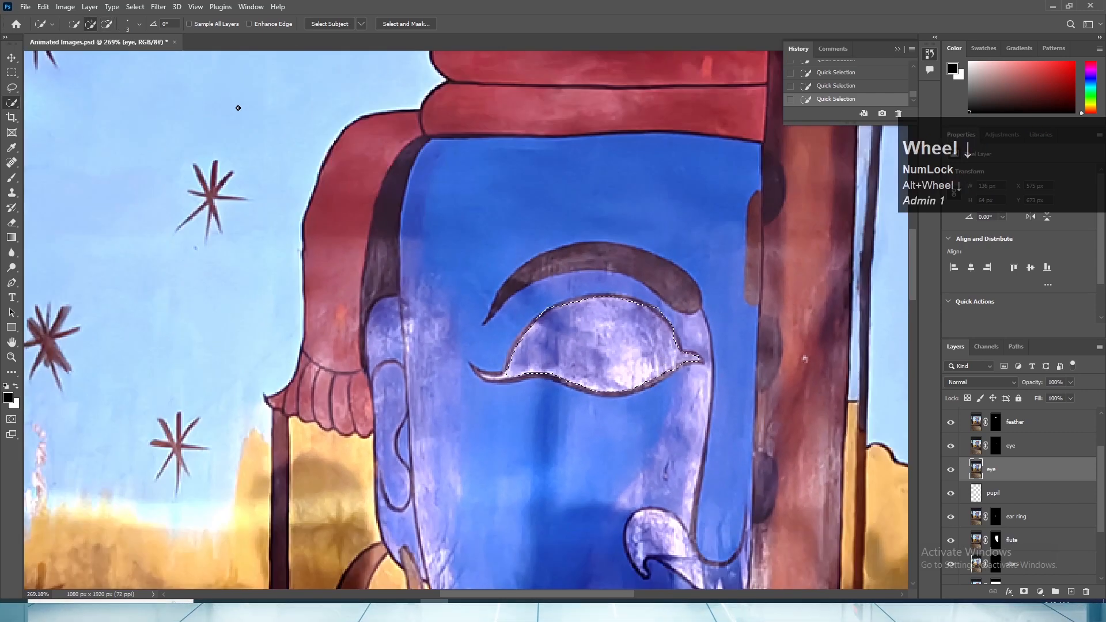
- Refine the eye selection in Select and Mask with Smooth 3, Feather 0.7 px and Contrast 12%
click(390, 24)
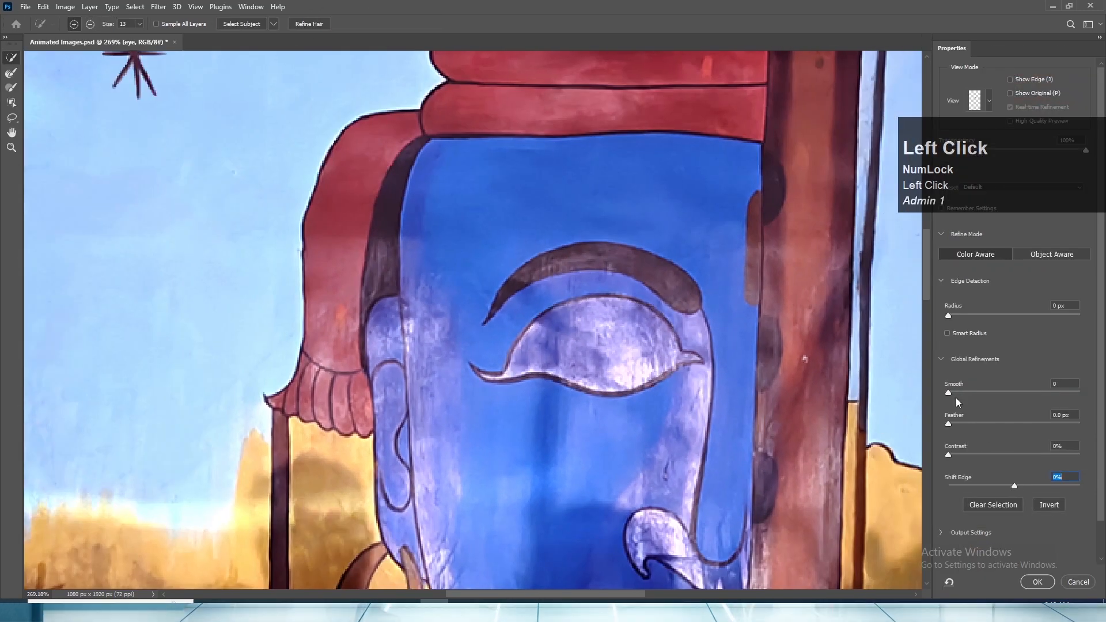
click(953, 393)
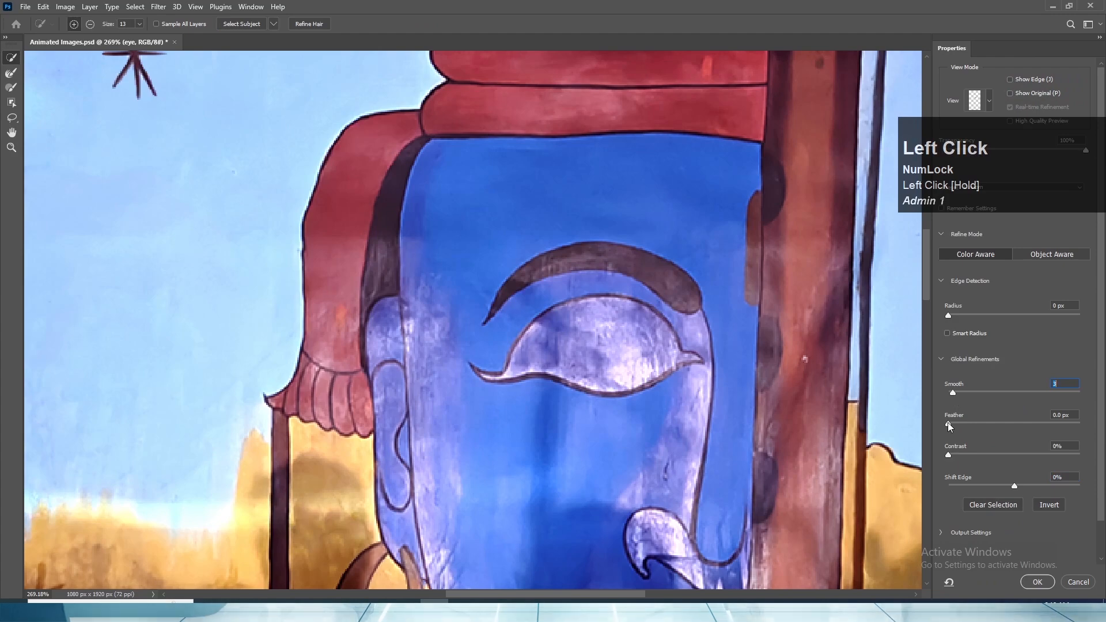
drag(948, 423, 963, 453)
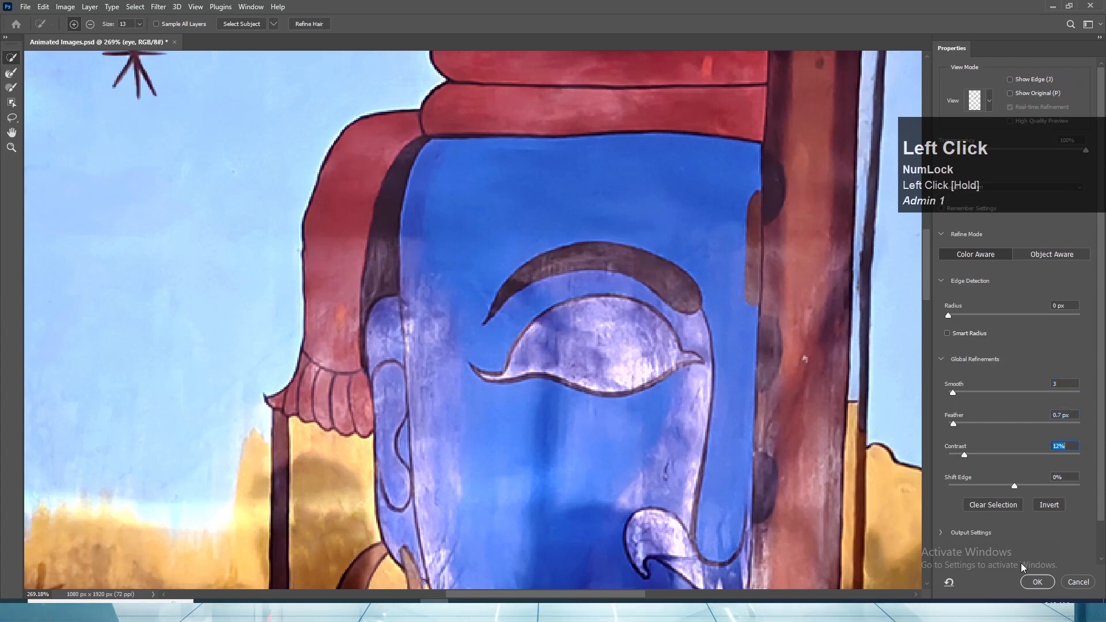
click(1036, 581)
- Trim the selection along the eye's upper outline and turn it into an inverted layer mask on the unmasked eye layer
alt+scroll(597, 322, down, 3)
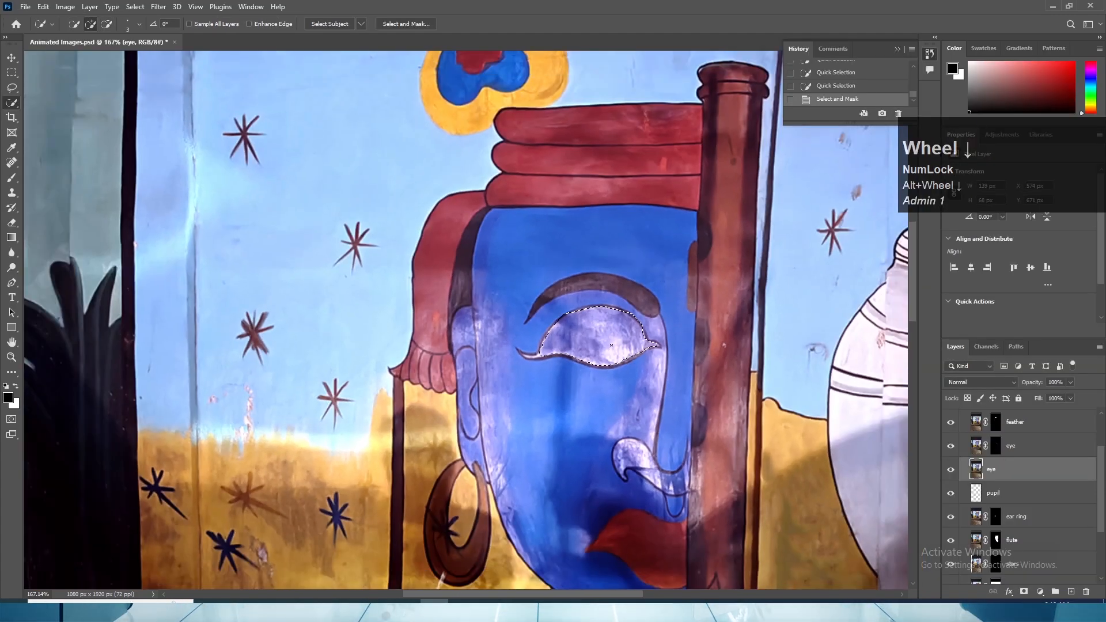
alt+scroll(630, 326, up, 3)
alt+click(646, 309)
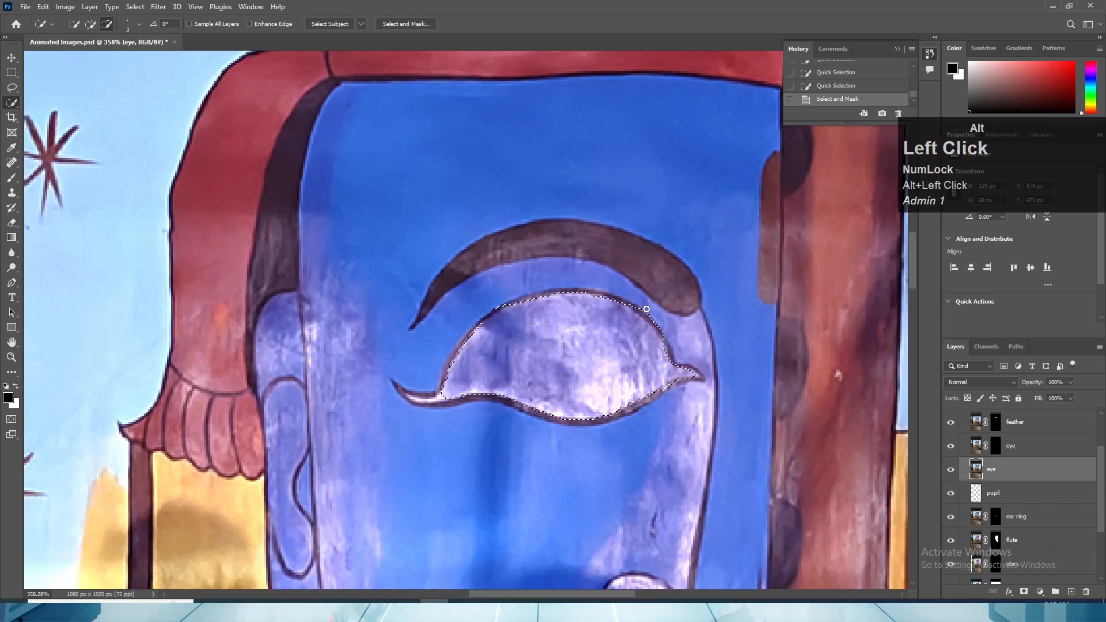
drag(646, 310, 663, 331)
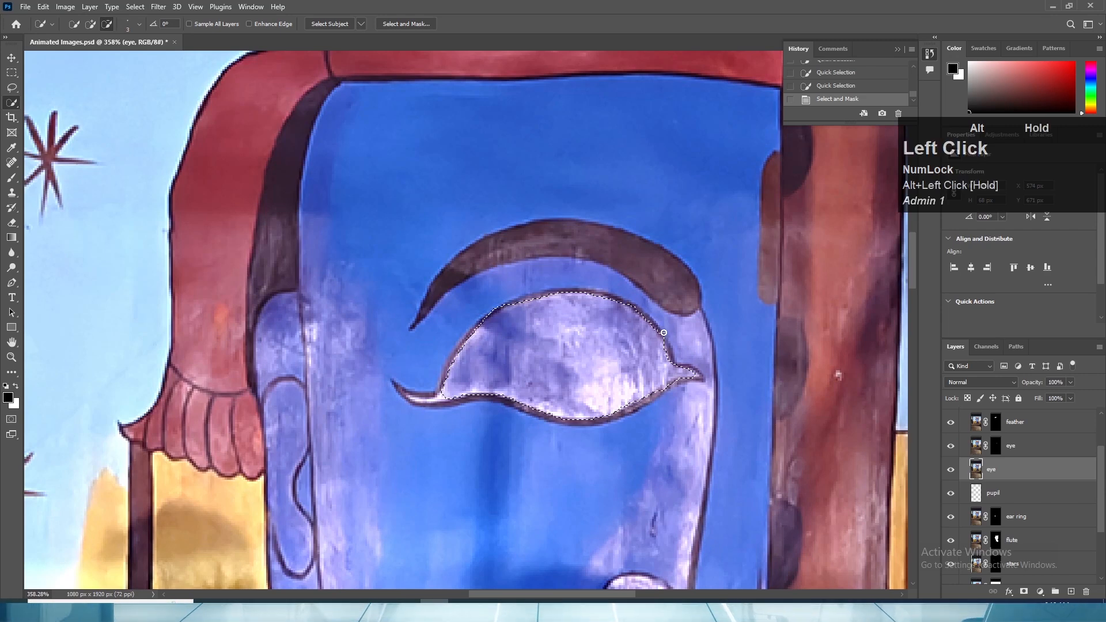
click(1025, 592)
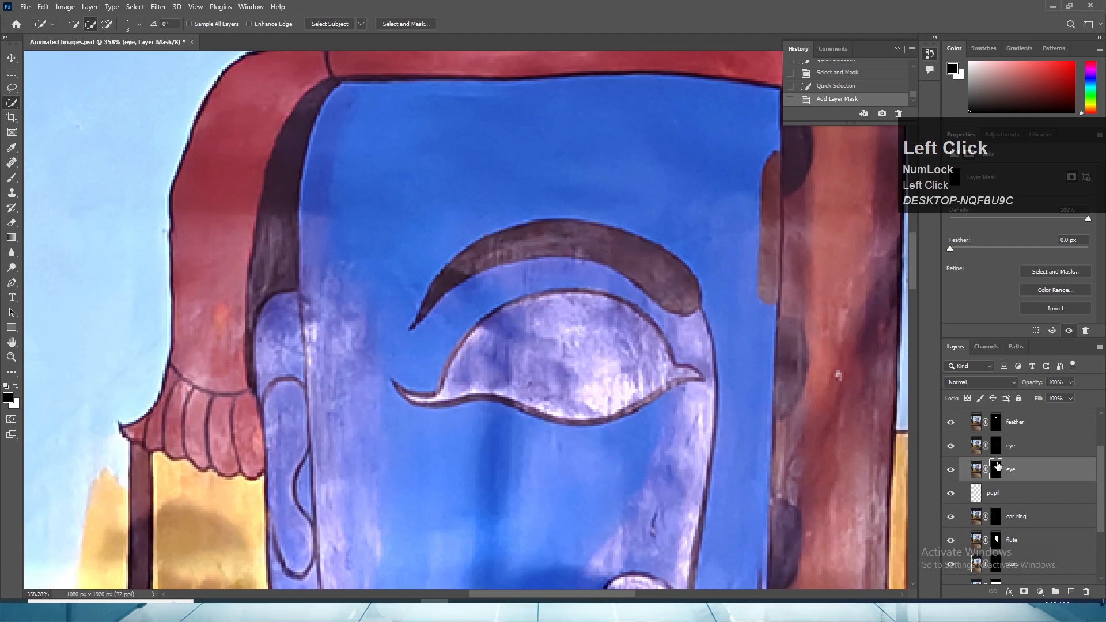
key(ctrl+i)
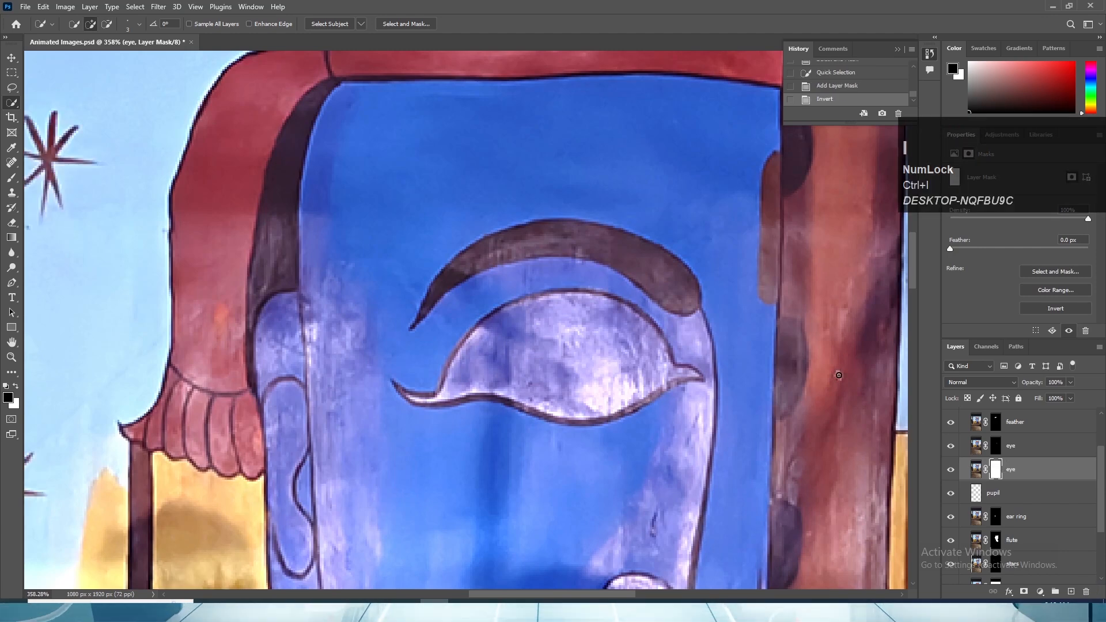
- Rename the lower eye layer, directly above pupil, as eye background
scroll(1012, 460, down, 1)
click(1011, 439)
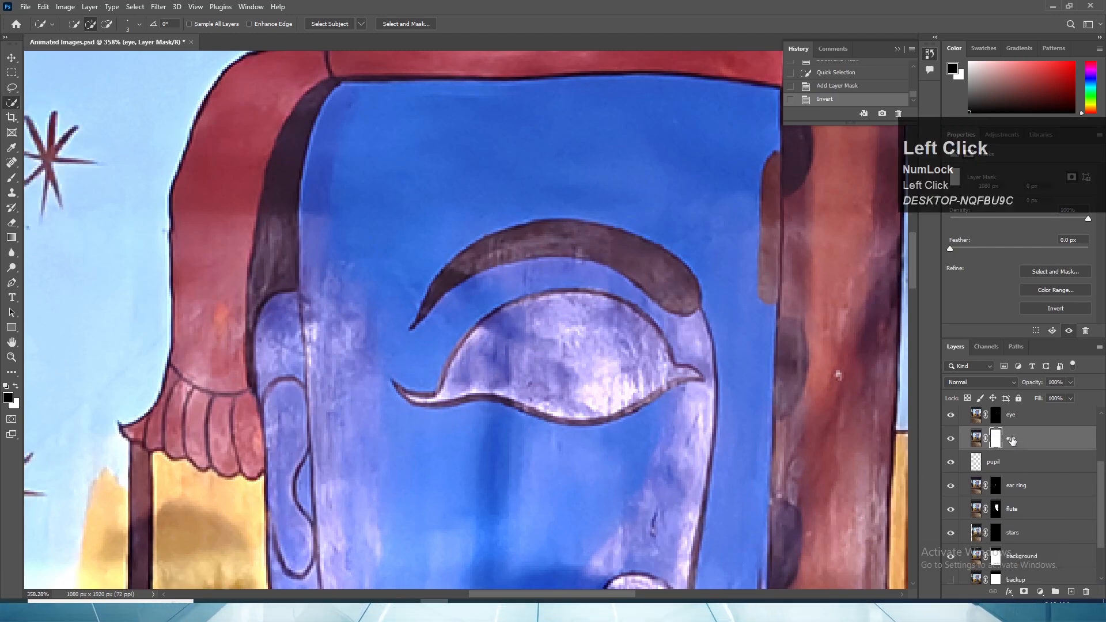
double_click(1011, 439)
text(eye )
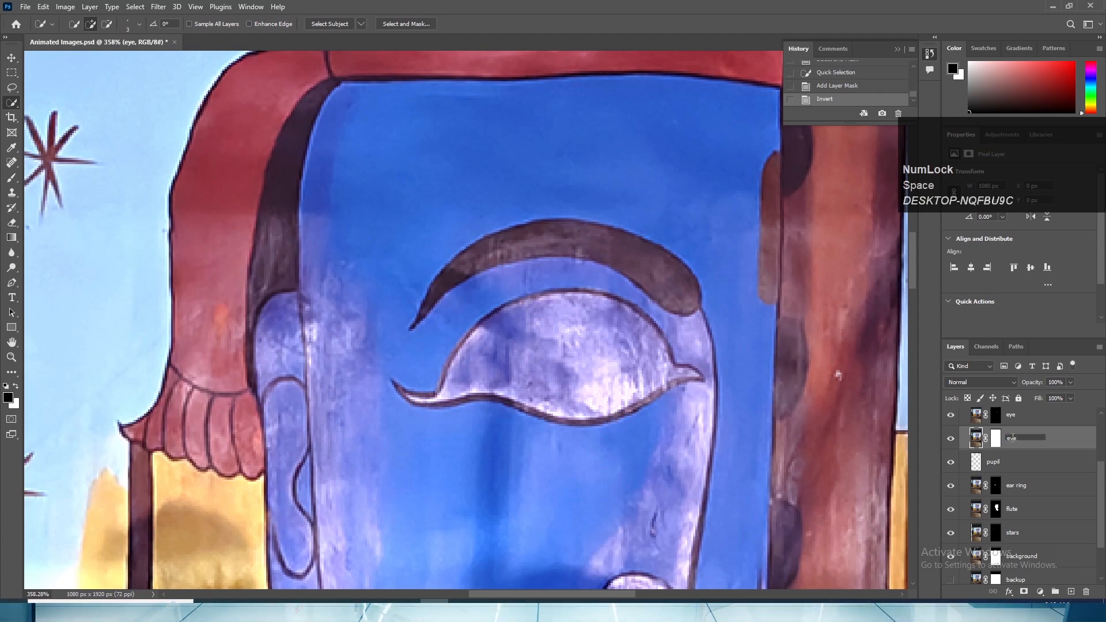
text(backgr)
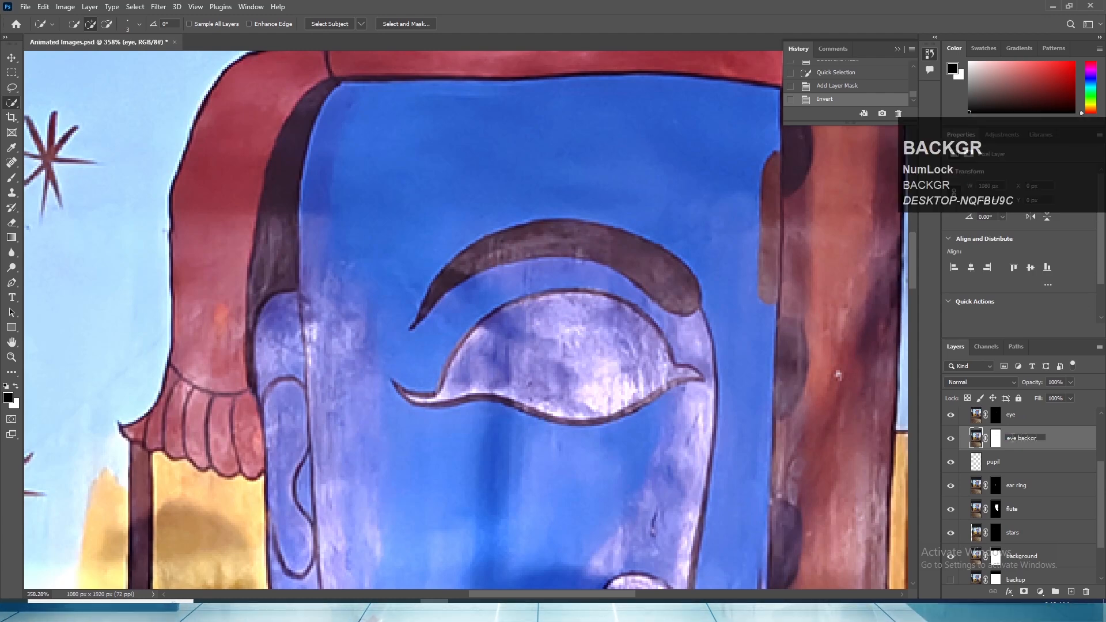
text(ound)
key(Return)
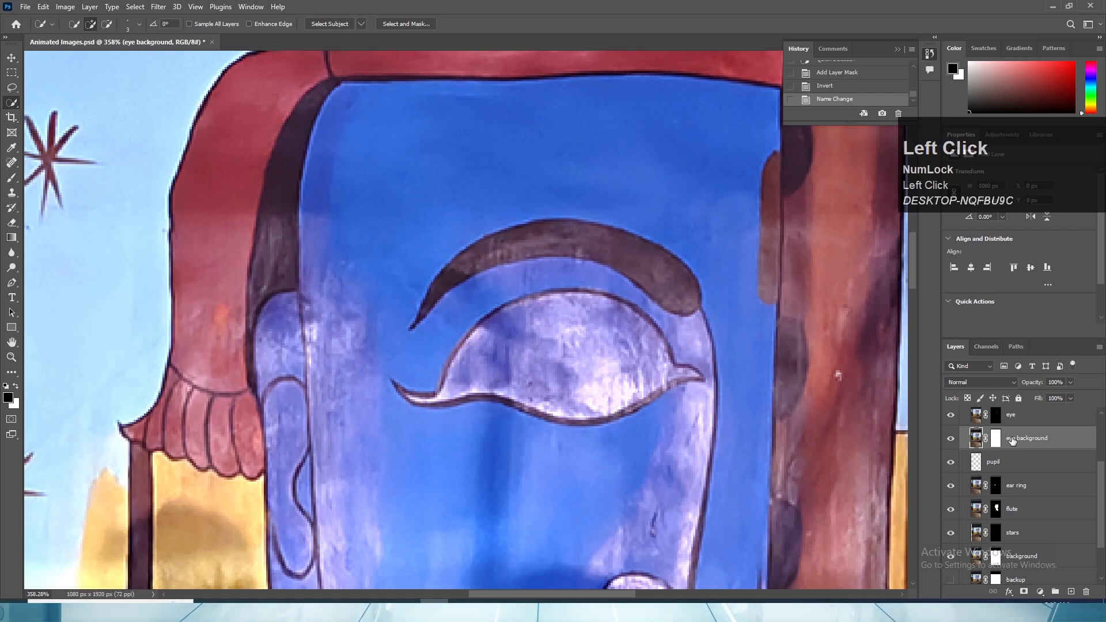
- Rename the layer between eye and pupil as eye ball and save the document
text(ey)
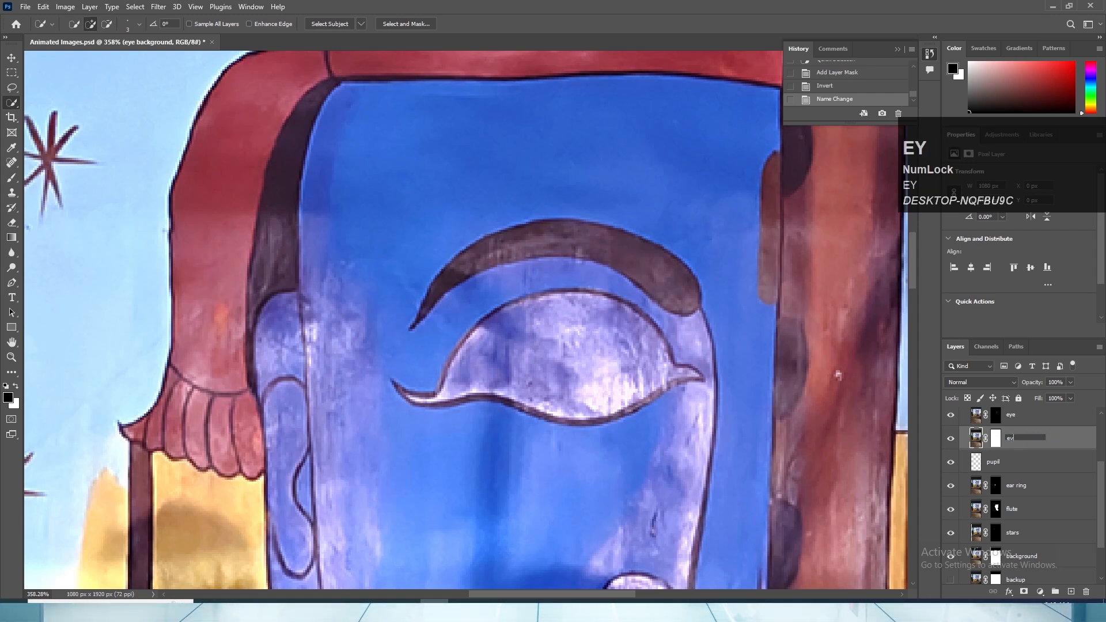
text(e ball)
key(Return)
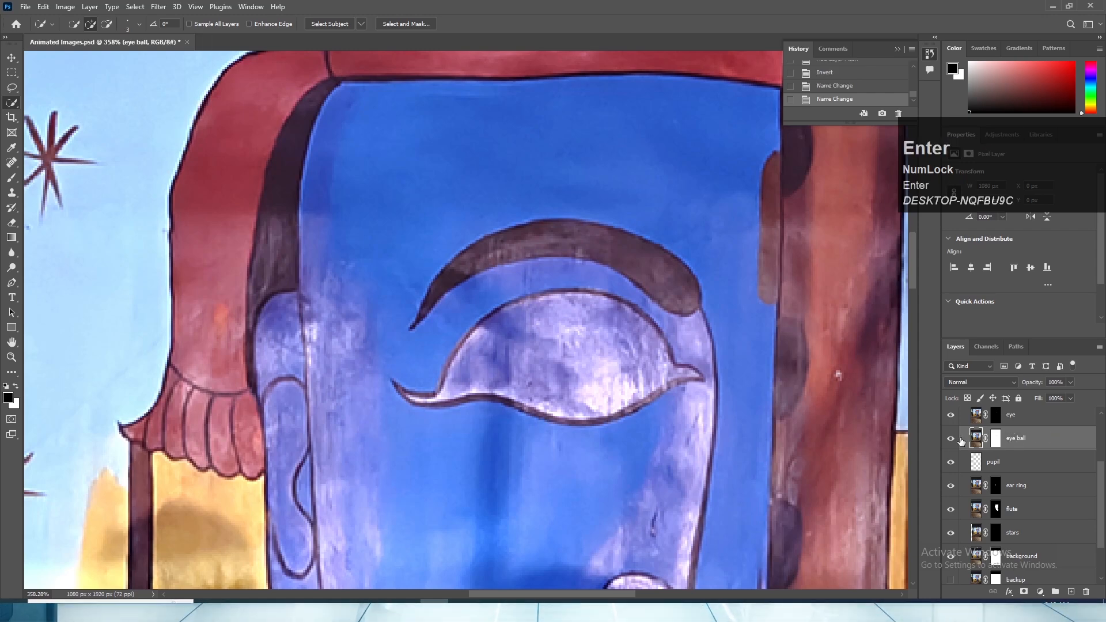
click(10, 58)
key(ctrl+s)
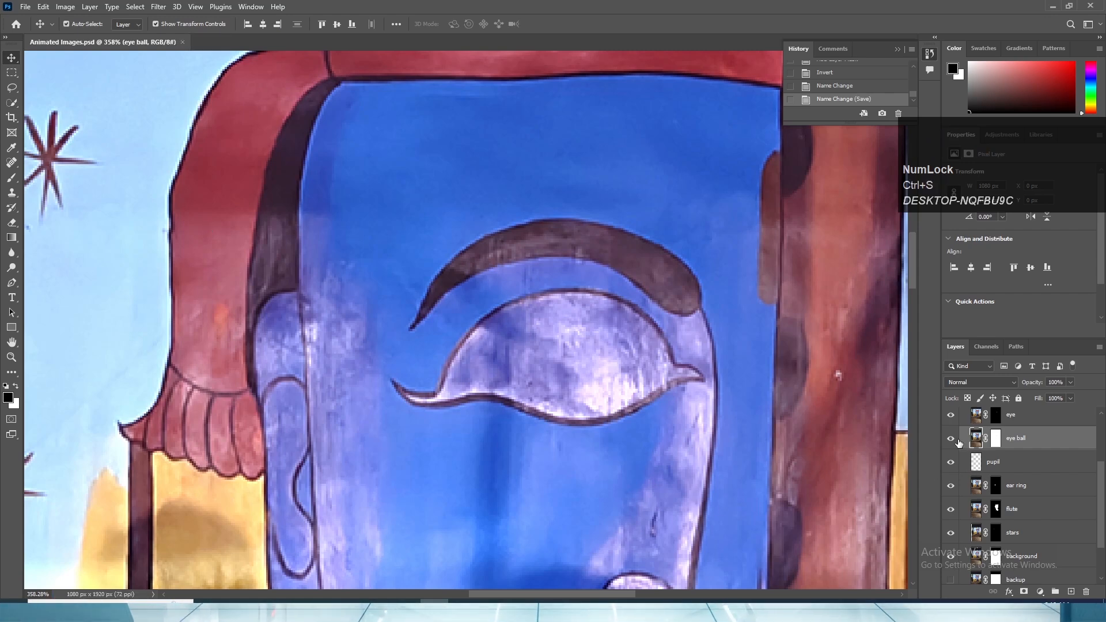
- Move the eye ball layer below the pupil layer and hide the top eye layer
drag(957, 442, 955, 469)
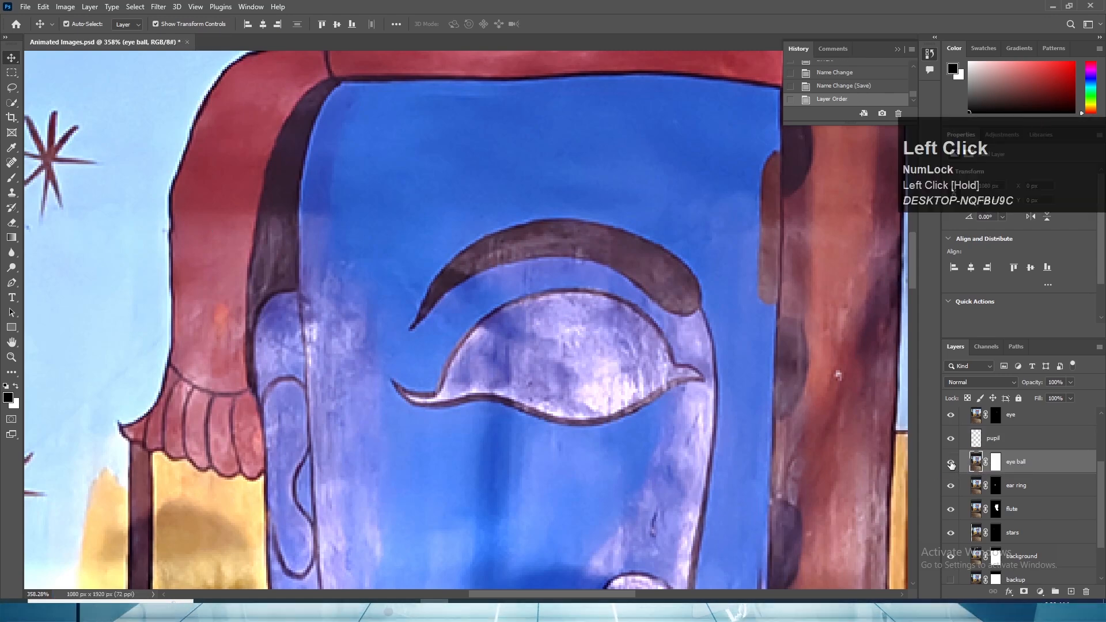
scroll(952, 435, up, 1)
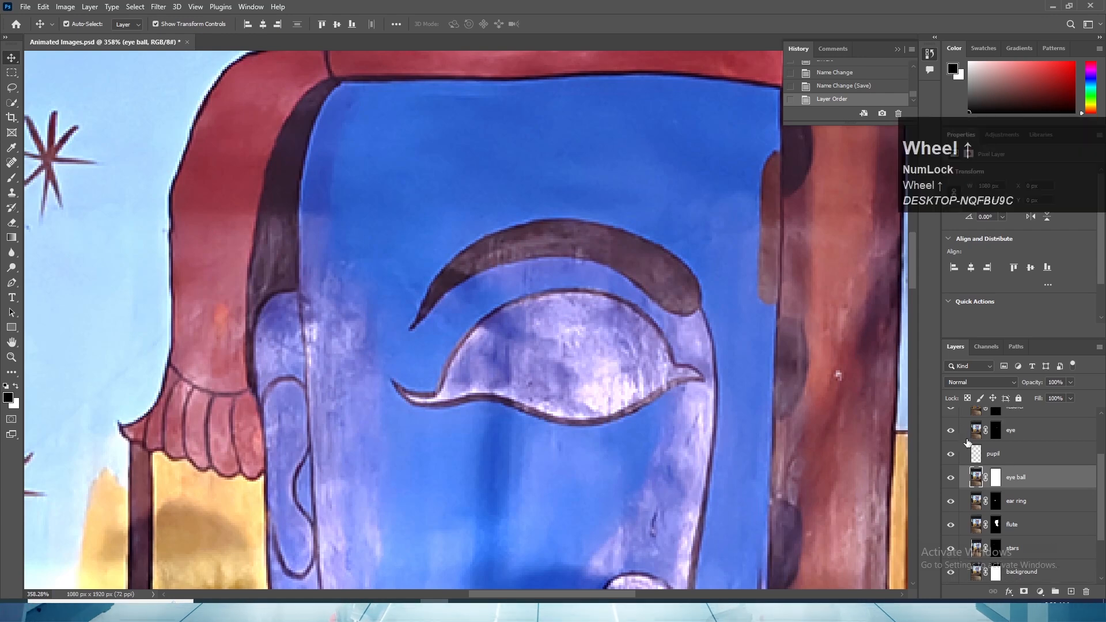
click(950, 430)
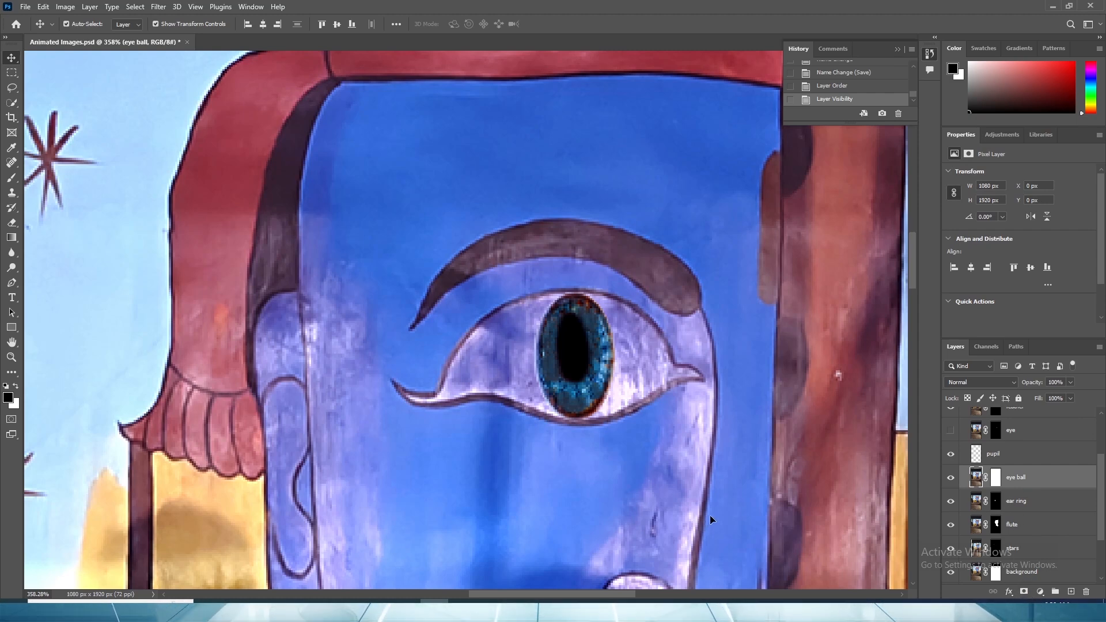
- Try painting black with an enlarged soft brush over the eye's outer corner and upper edge on the eye ball layer
key(b)
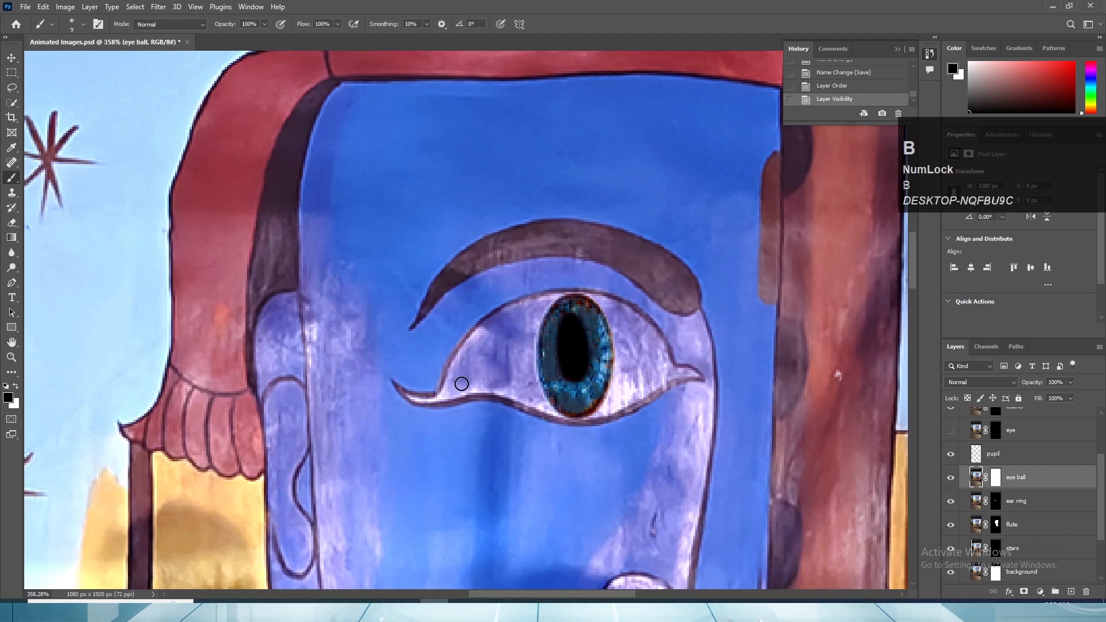
key(bracketright)
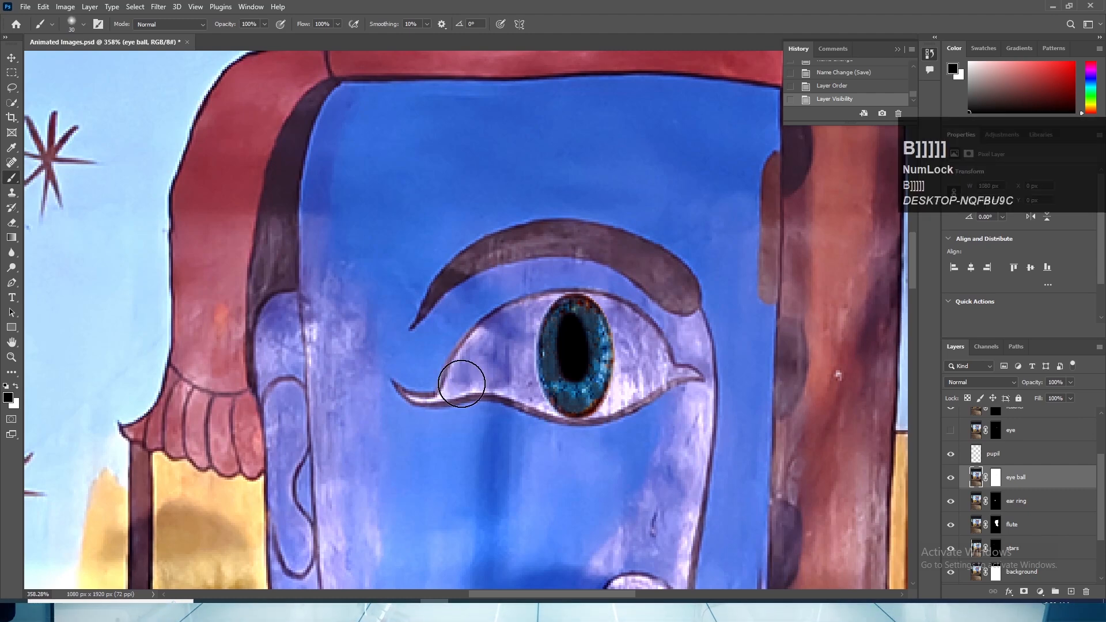
mouse_move(461, 383)
mouse_down()
mouse_move(584, 316)
mouse_move(610, 331)
mouse_move(644, 324)
mouse_up()
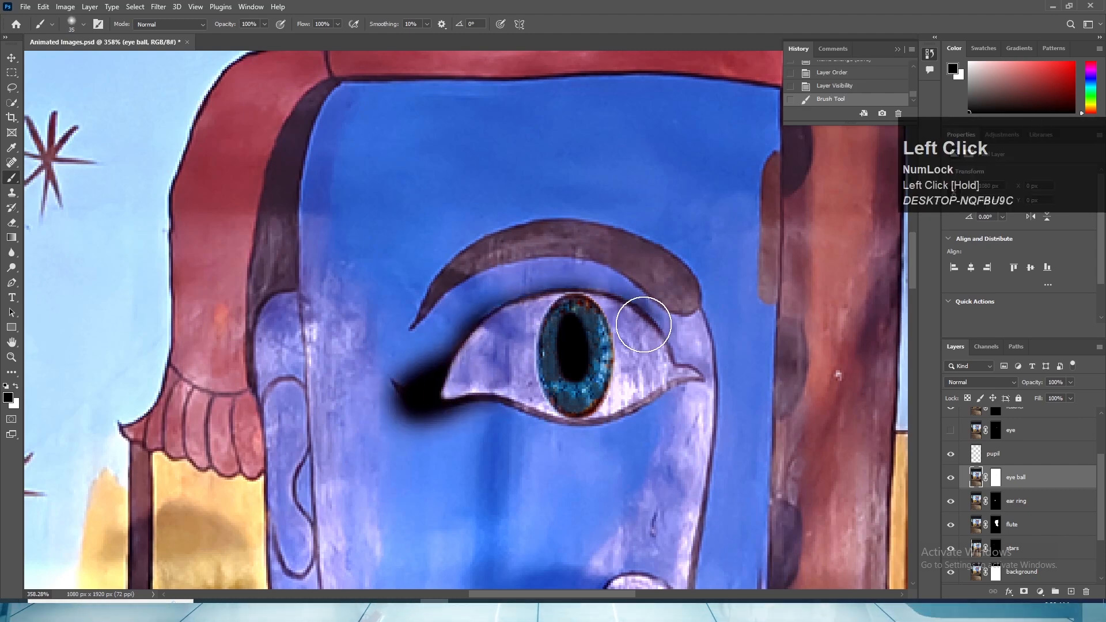
key(ctrl)
key(ctrl+z)
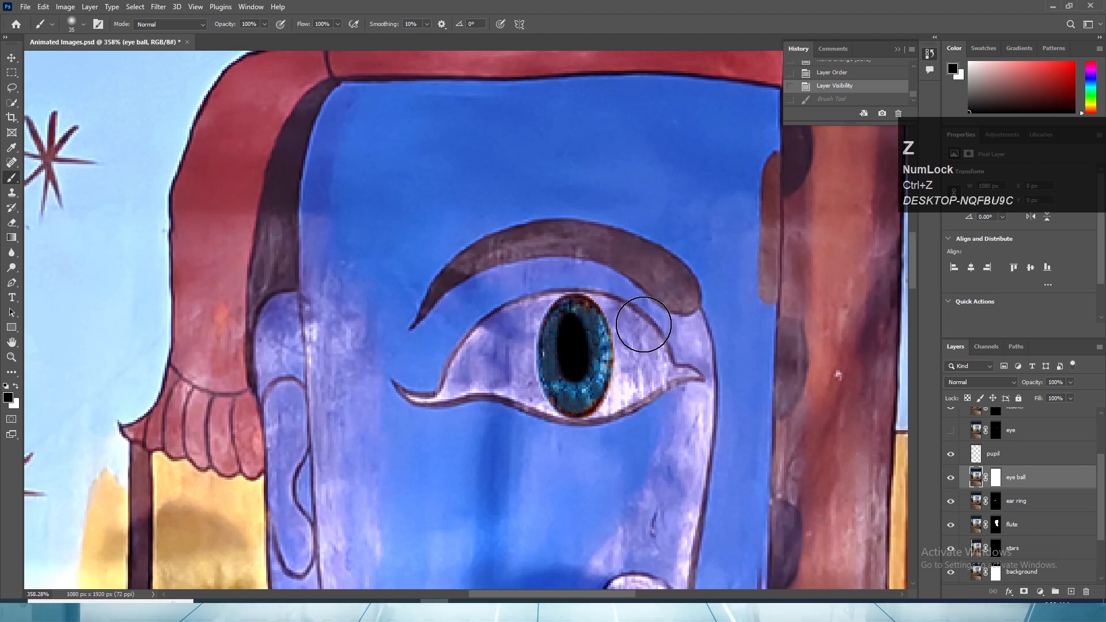
- Switch the painting color to white, hide the pupil layer and test a brush stroke across the eye, undoing the stroke
key(x)
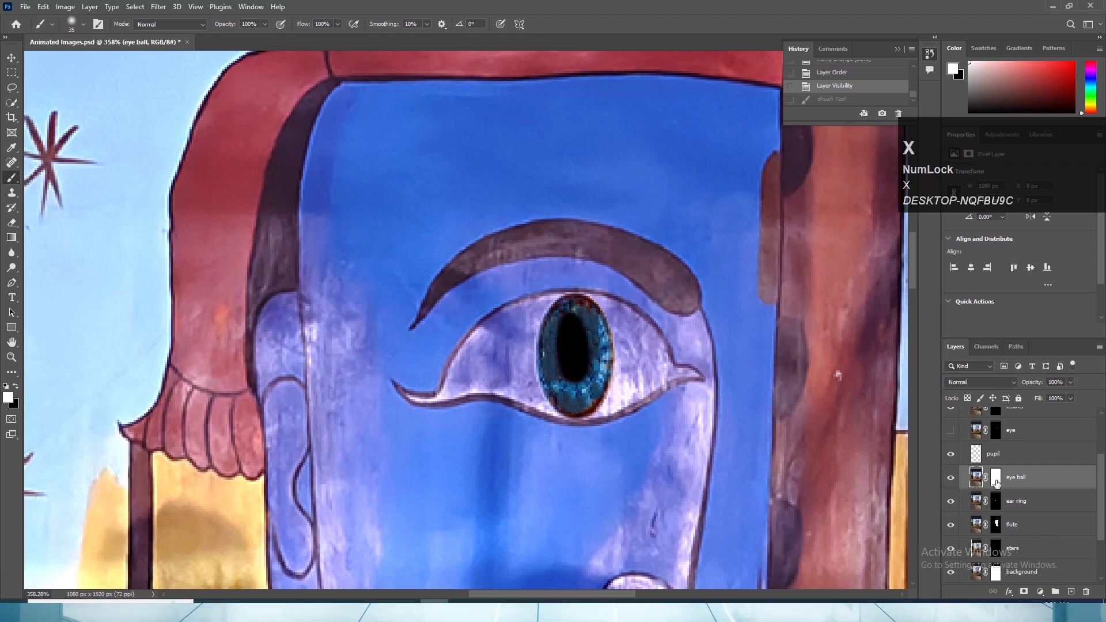
click(951, 454)
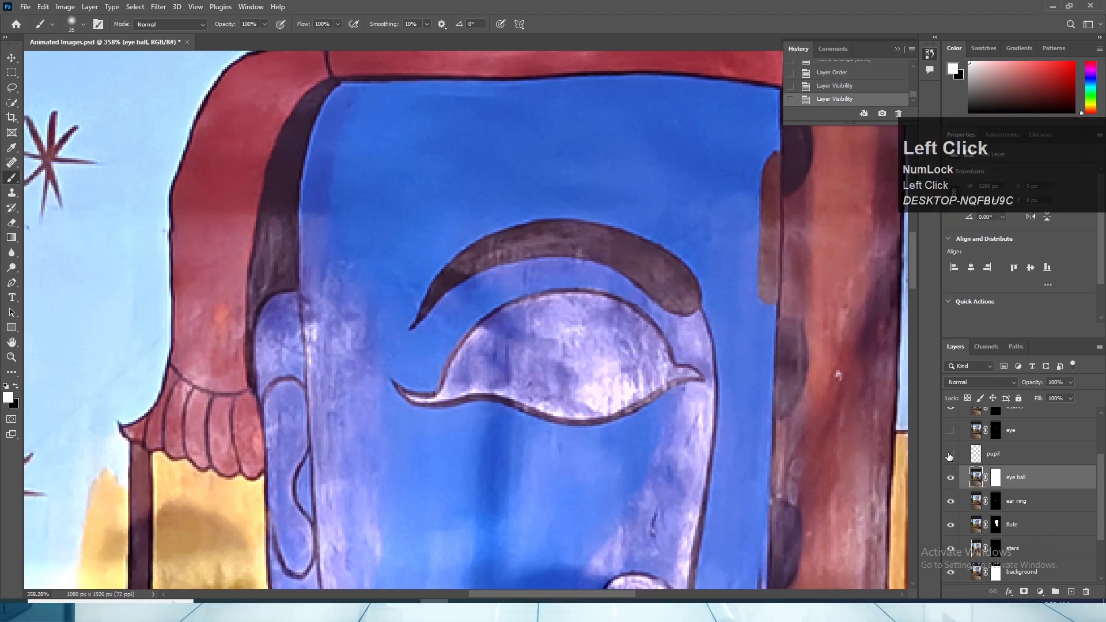
mouse_move(423, 390)
mouse_down()
mouse_move(375, 375)
mouse_move(777, 371)
mouse_move(643, 364)
mouse_up()
key(ctrl+z)
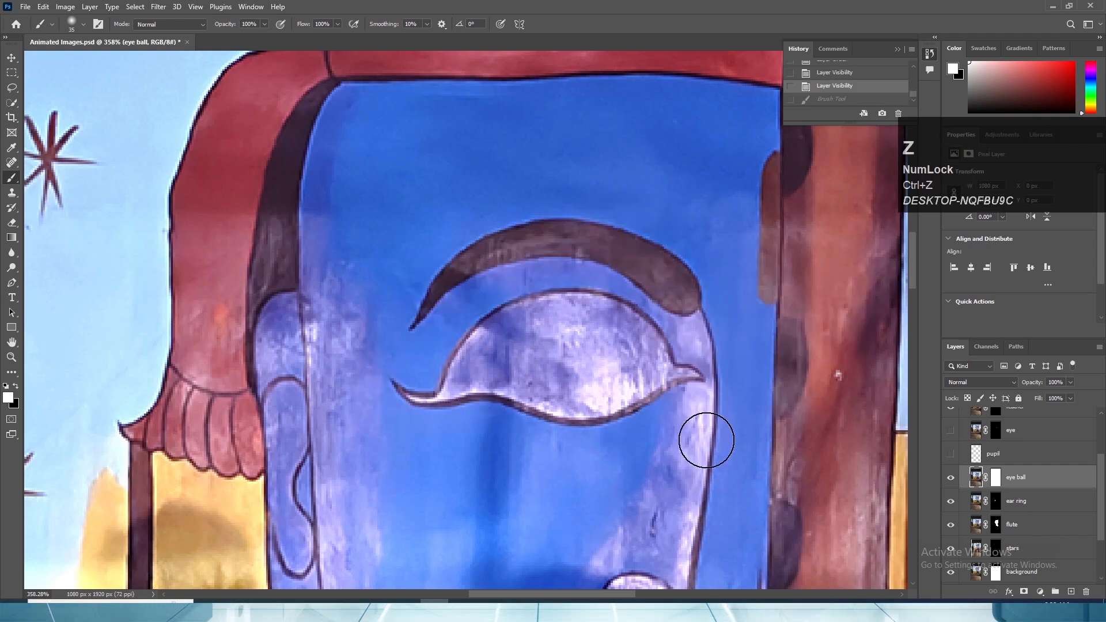
- Load the eye ball layer's mask as a selection and try a white brush dab at the eye's outer corner
key(ctrl)
ctrl+click(995, 478)
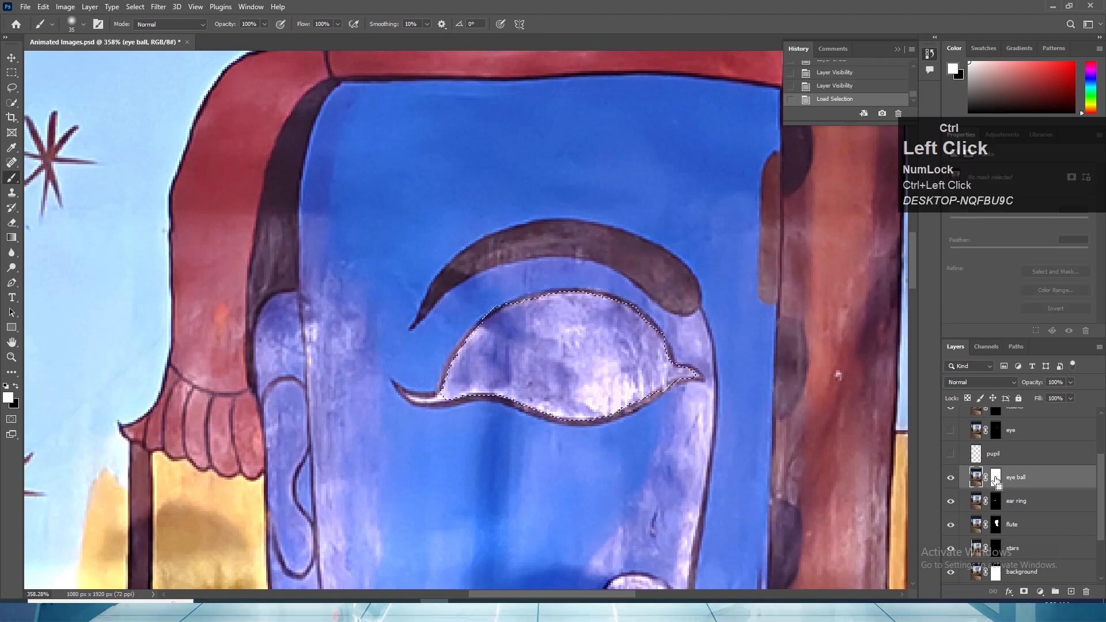
click(420, 388)
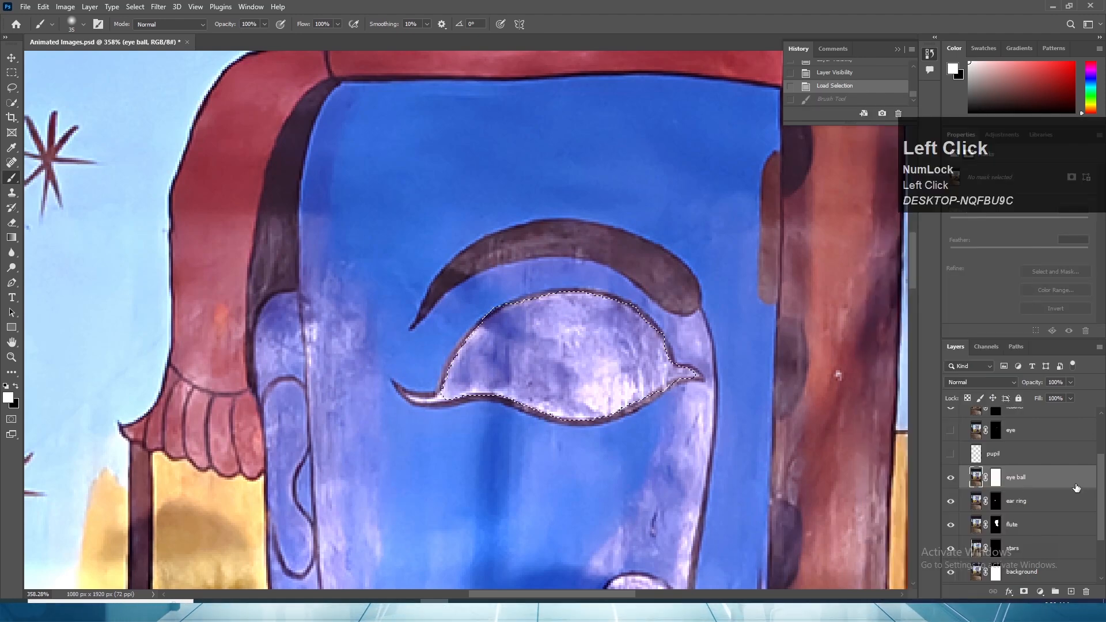
- Reselect the eye ball layer, switch to the Move tool and clear the eye-shaped selection
click(1019, 503)
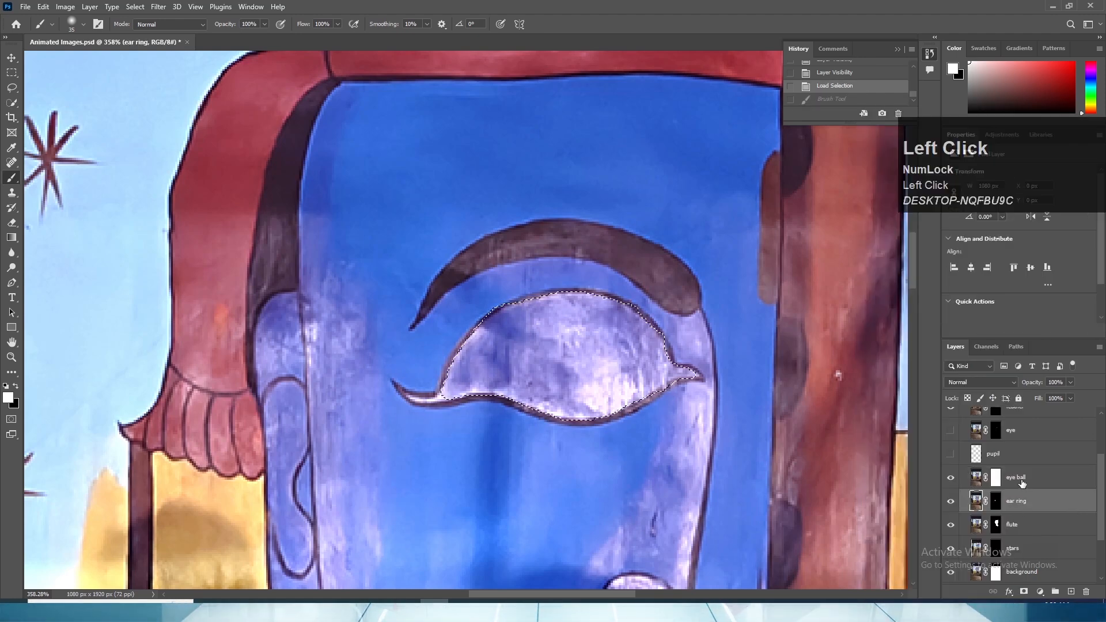
click(1023, 482)
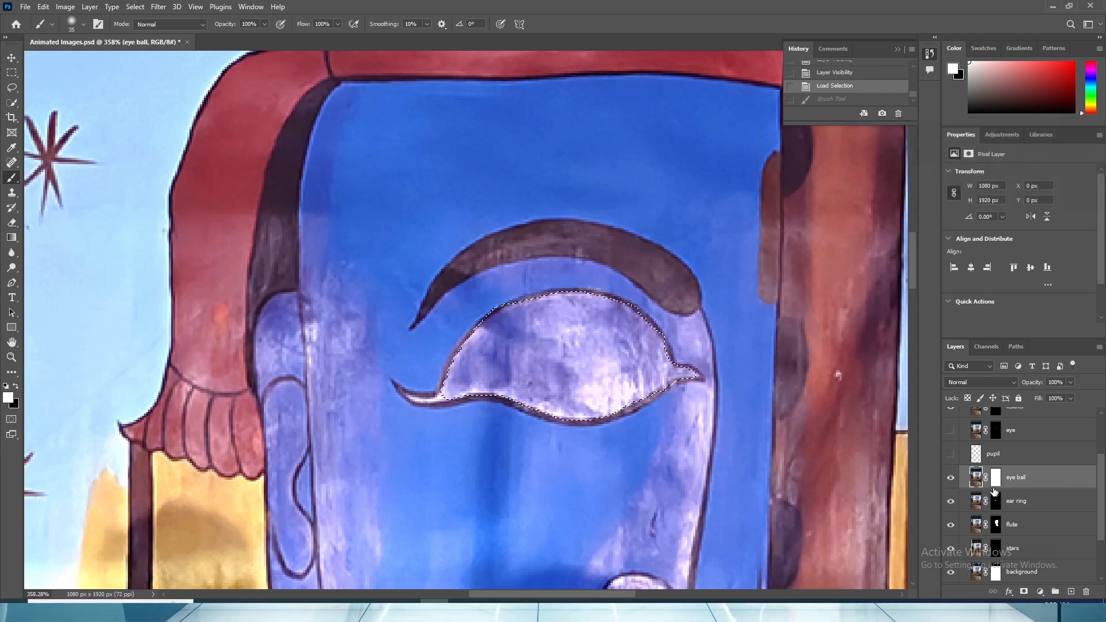
right_click(582, 355)
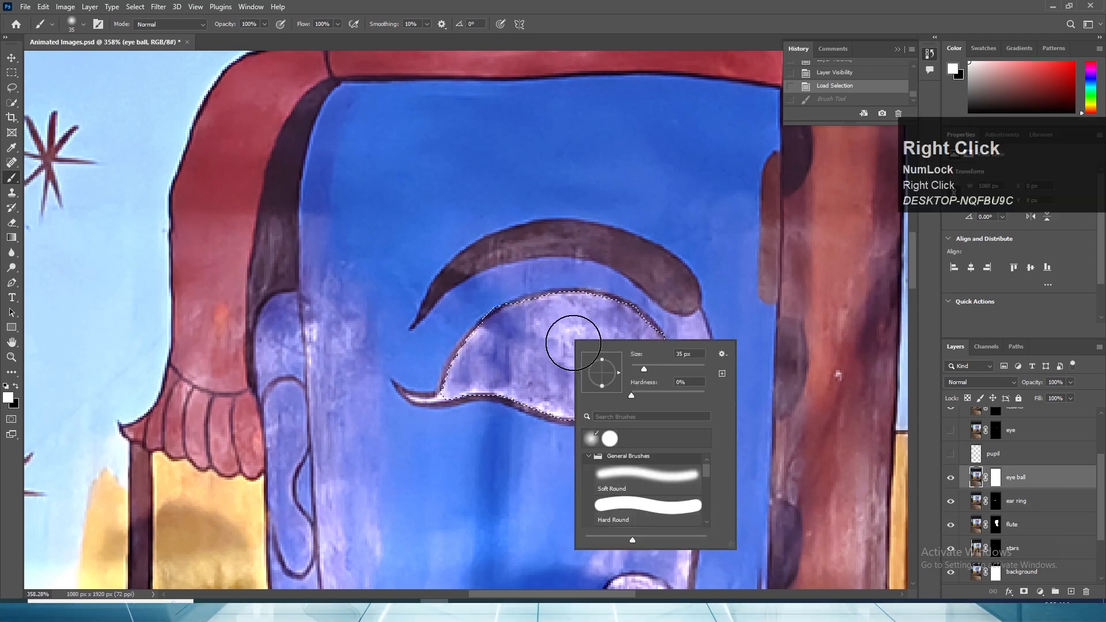
click(11, 58)
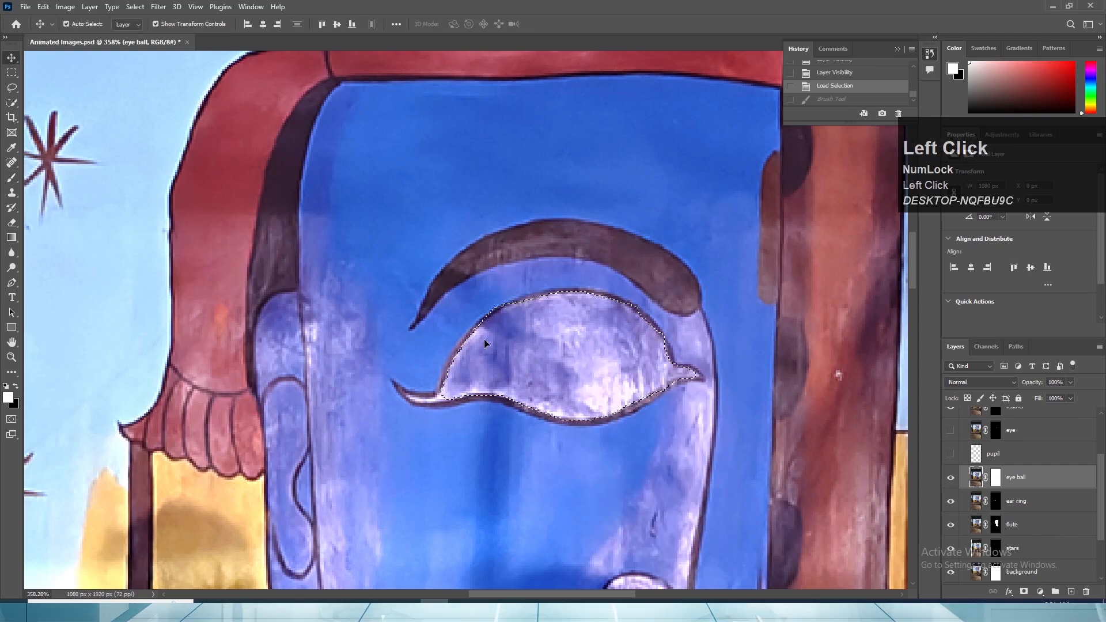
right_click(518, 360)
click(524, 326)
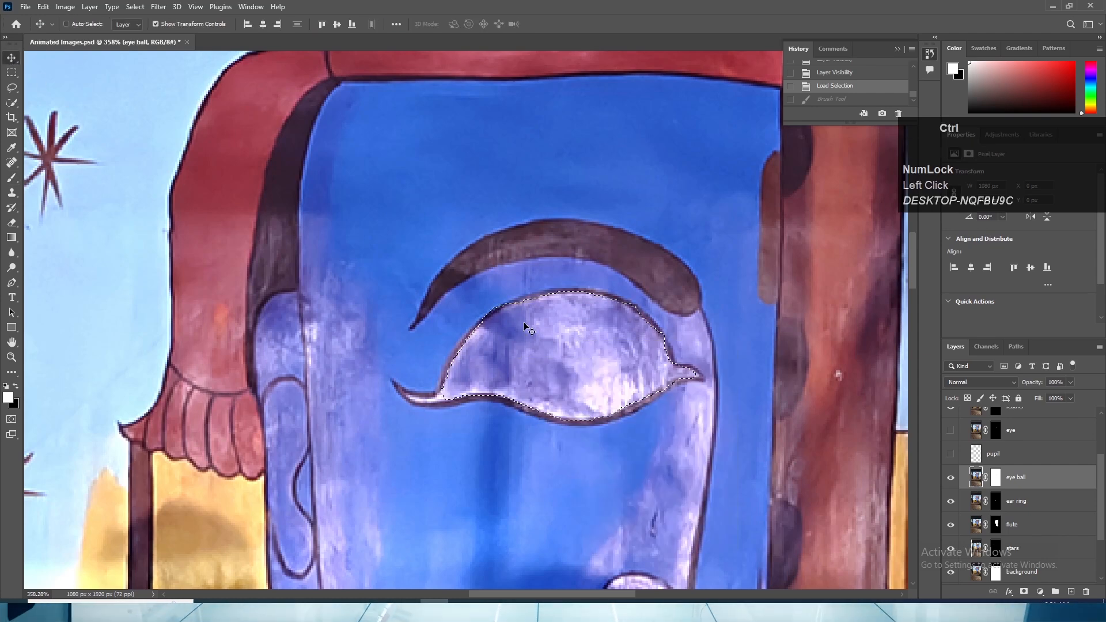
key(ctrl+d)
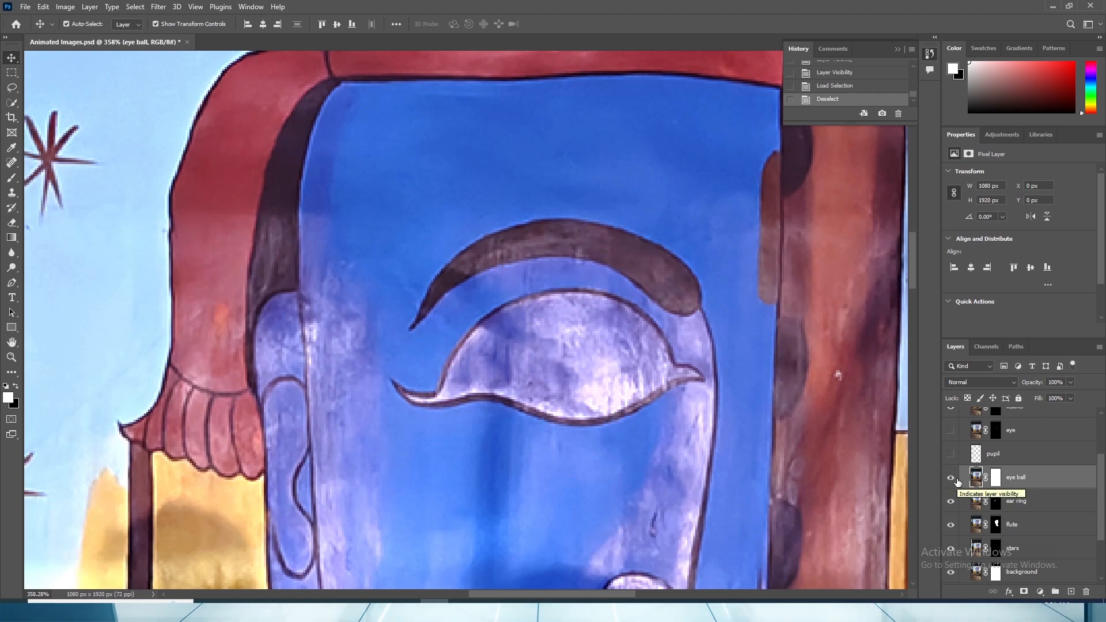
- Keep Artboard 1 visible and hide all of its layers except eye ball to isolate the eye ball layer
drag(1028, 484, 951, 403)
scroll(963, 499, down, 1)
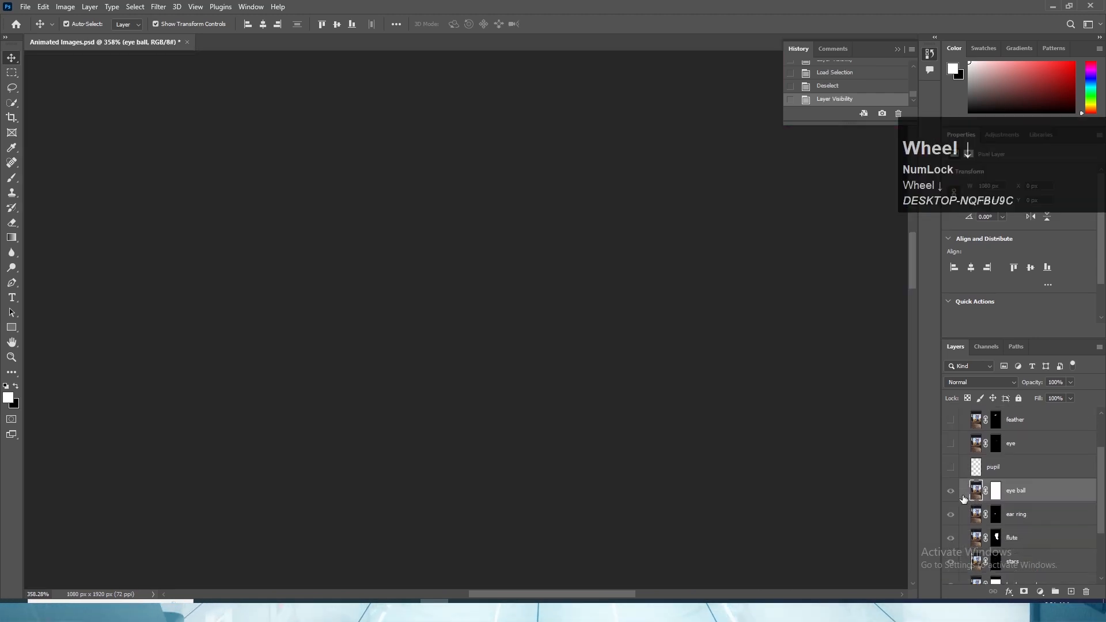
scroll(968, 493, up, 2)
click(951, 417)
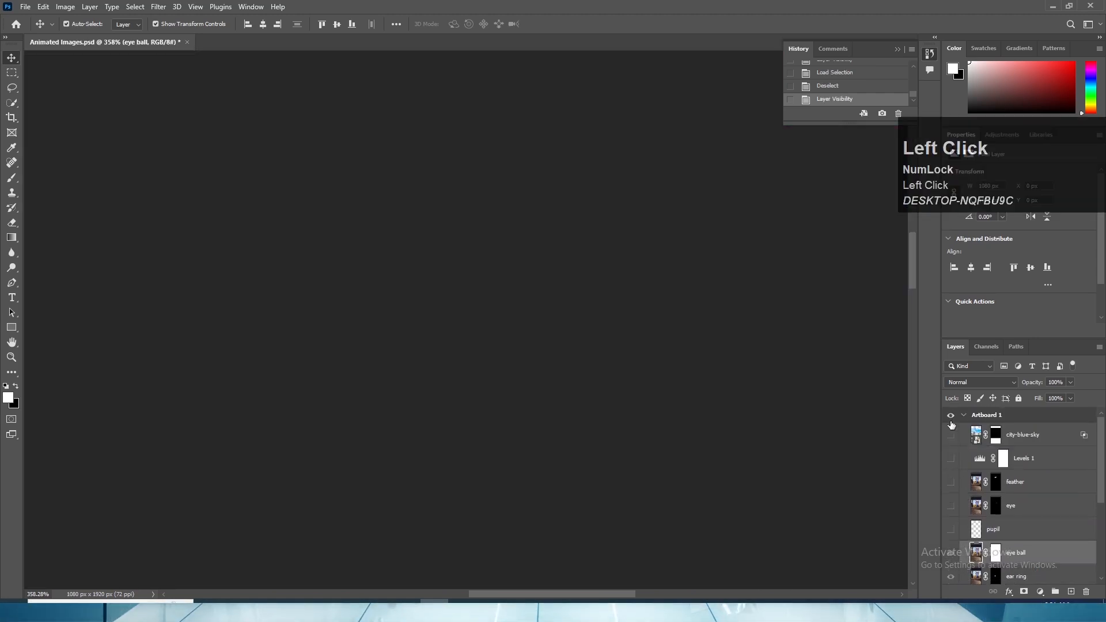
scroll(979, 513, down, 2)
scroll(979, 518, down, 1)
drag(950, 484, 952, 533)
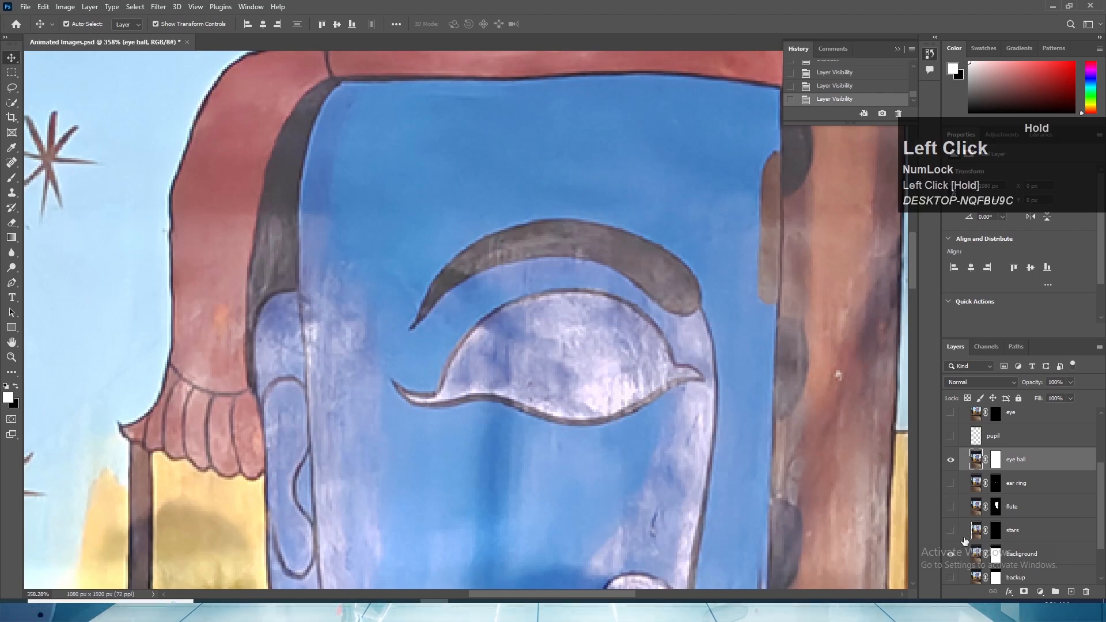
scroll(959, 527, down, 2)
click(951, 502)
scroll(956, 507, up, 4)
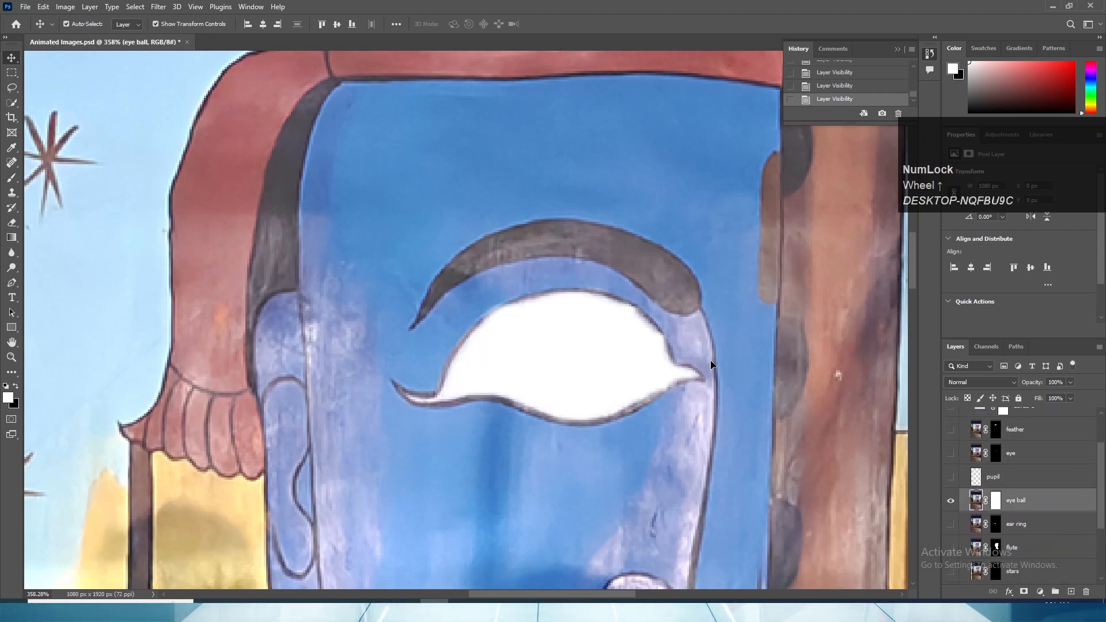
scroll(1046, 547, down, 3)
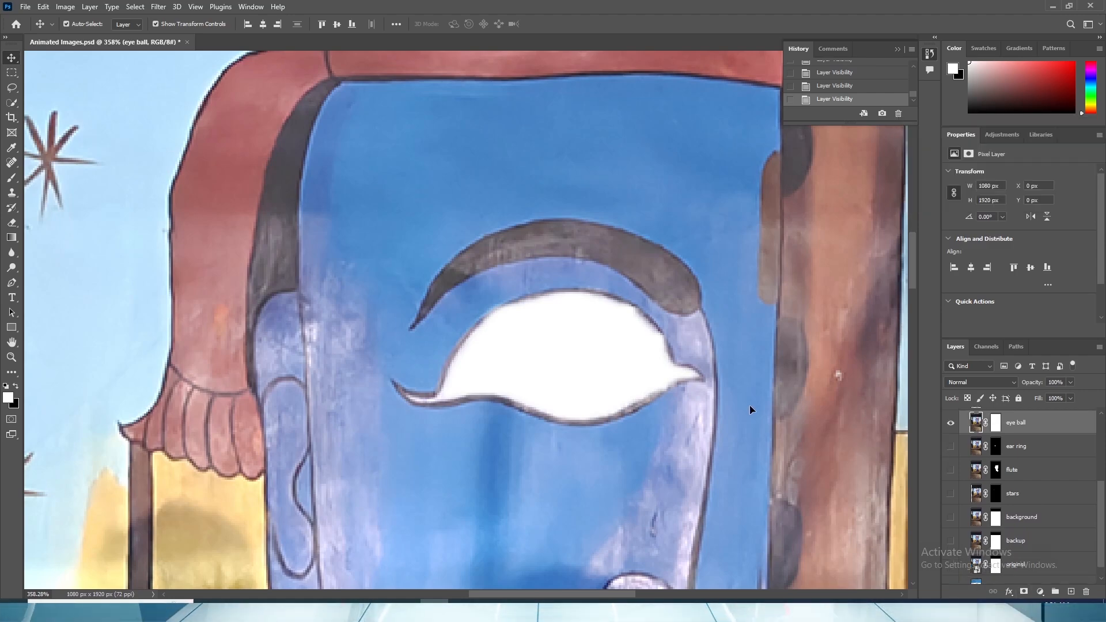
- Convert the eye ball layer to a smart object, reselect it and pick the Brush tool
right_click(1029, 427)
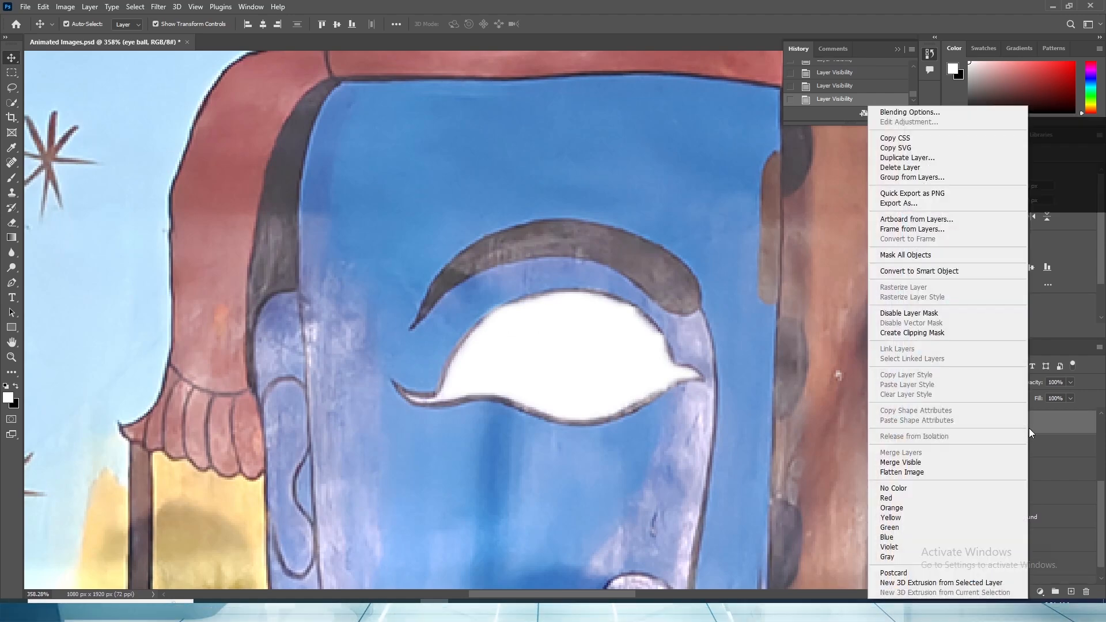
click(910, 275)
alt+scroll(566, 285, down, 2)
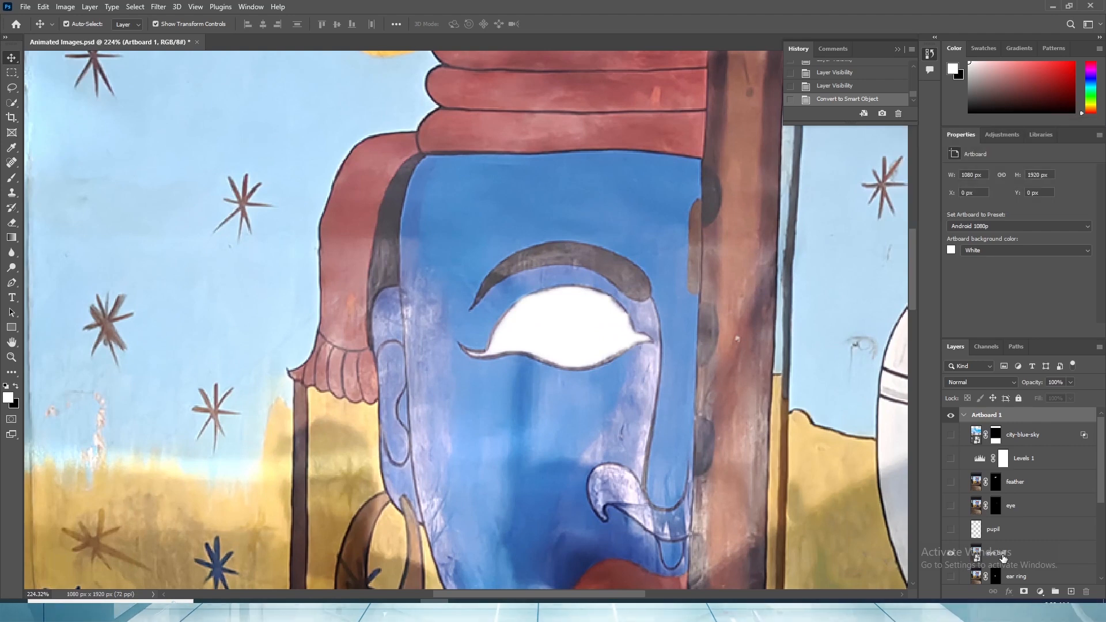
click(1002, 556)
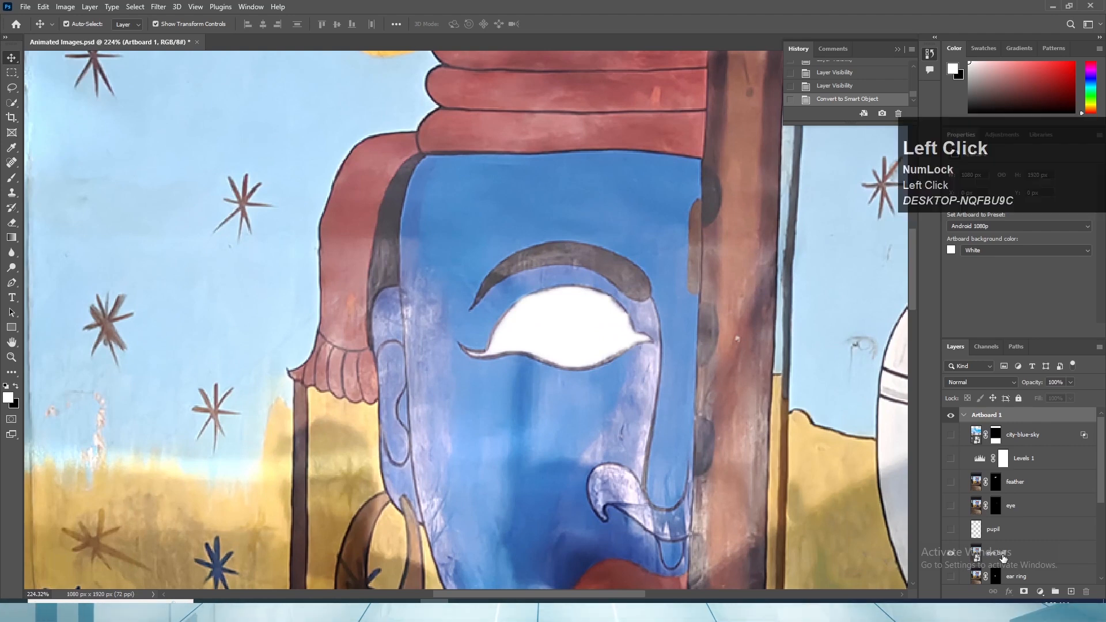
click(14, 179)
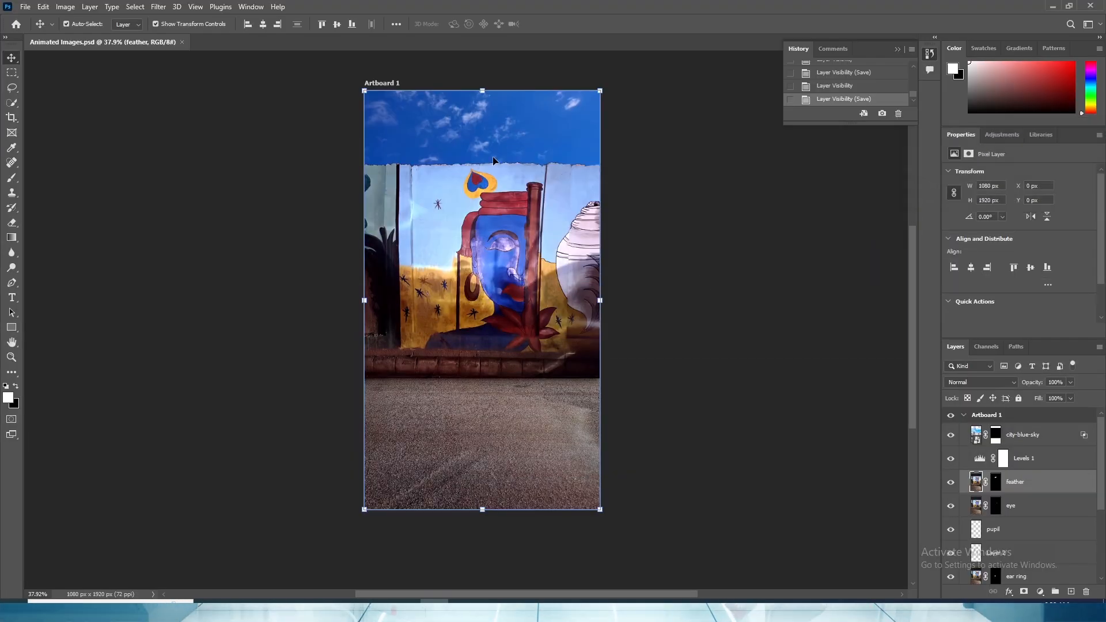
- Bring the Animated Images PSD from its project folder into the Premiere Pro project
key(alt+Tab)
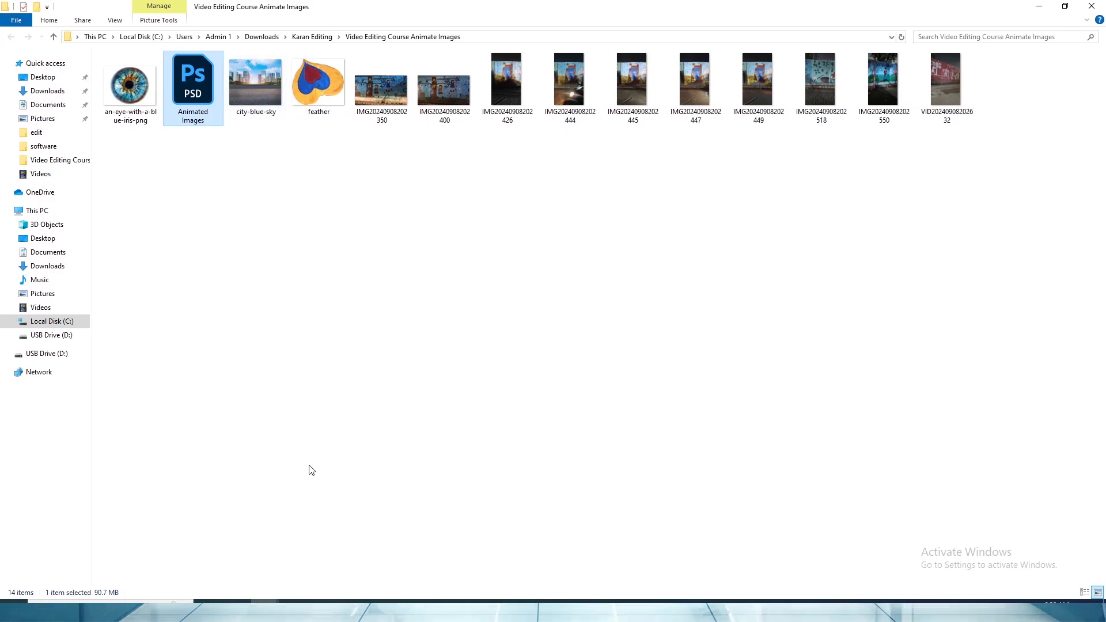
click(138, 610)
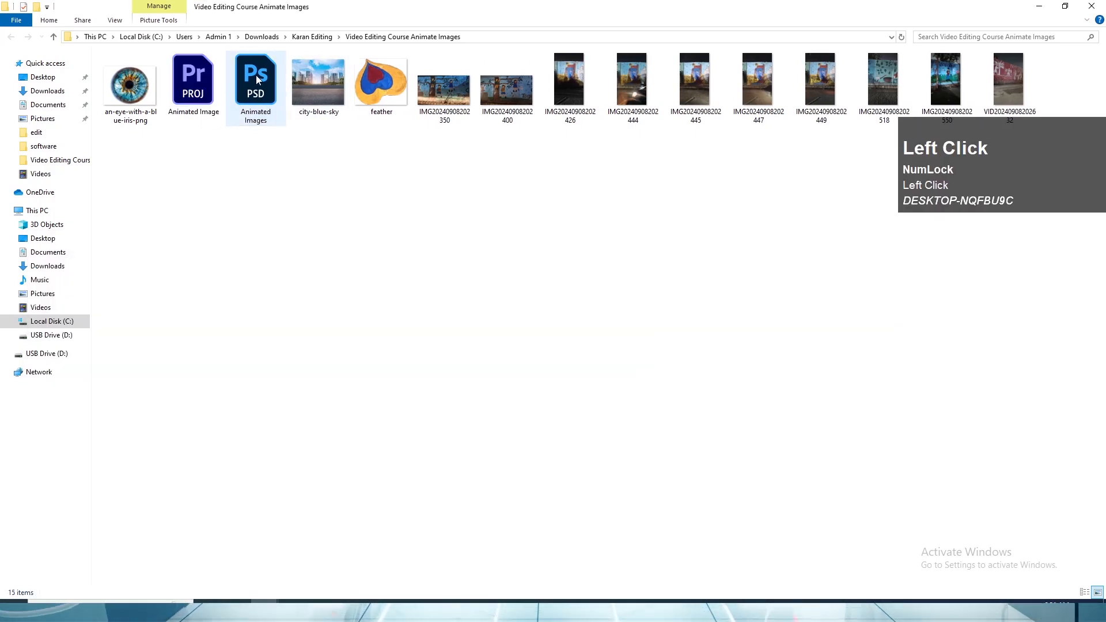
drag(258, 92, 133, 453)
key(alt+Tab)
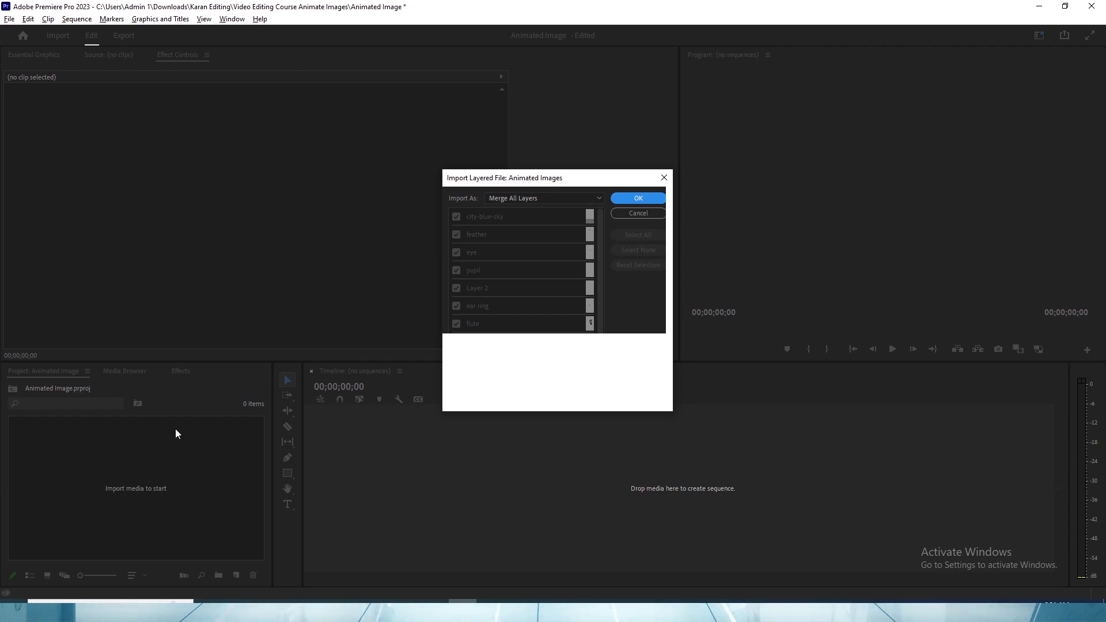
- Import the layered Animated Images file as a Sequence with all of its listed layers included
click(534, 199)
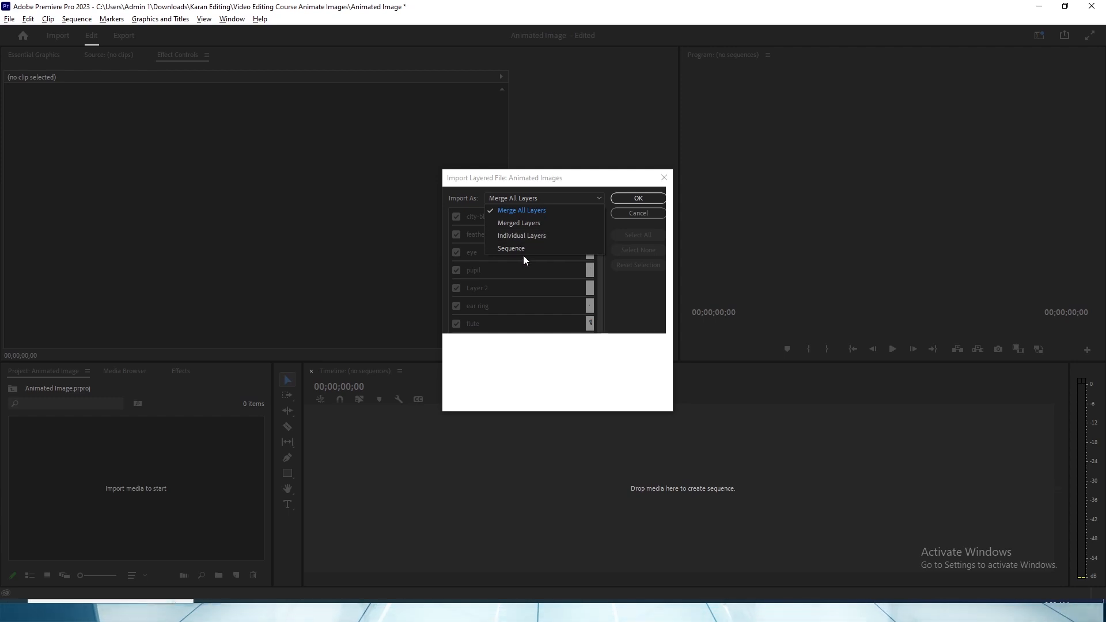
click(517, 247)
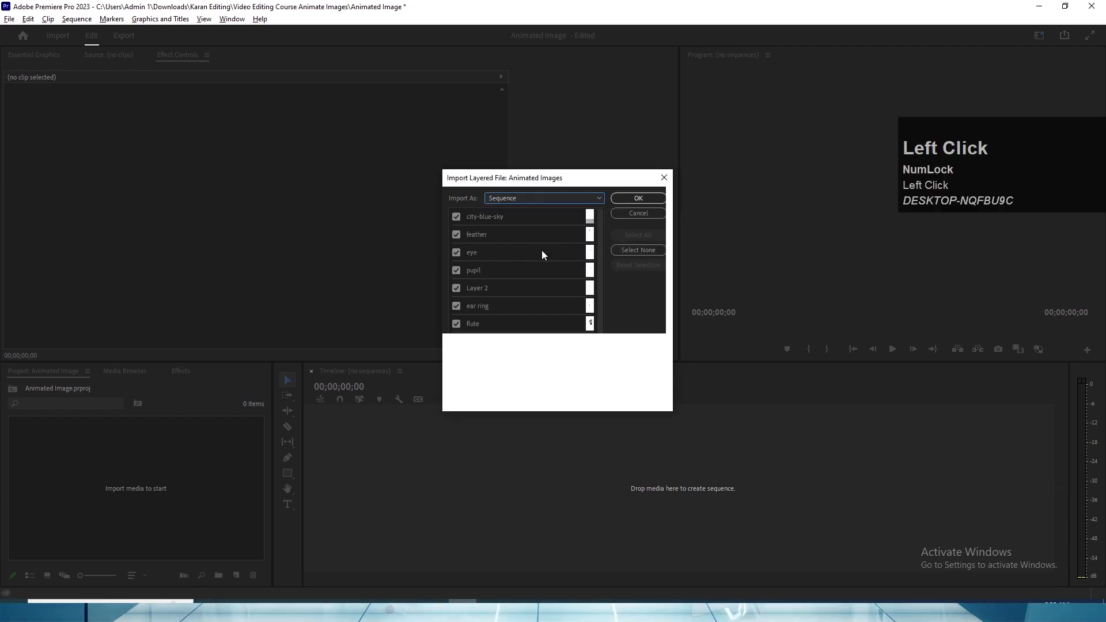
scroll(532, 288, down, 1)
scroll(526, 303, up, 1)
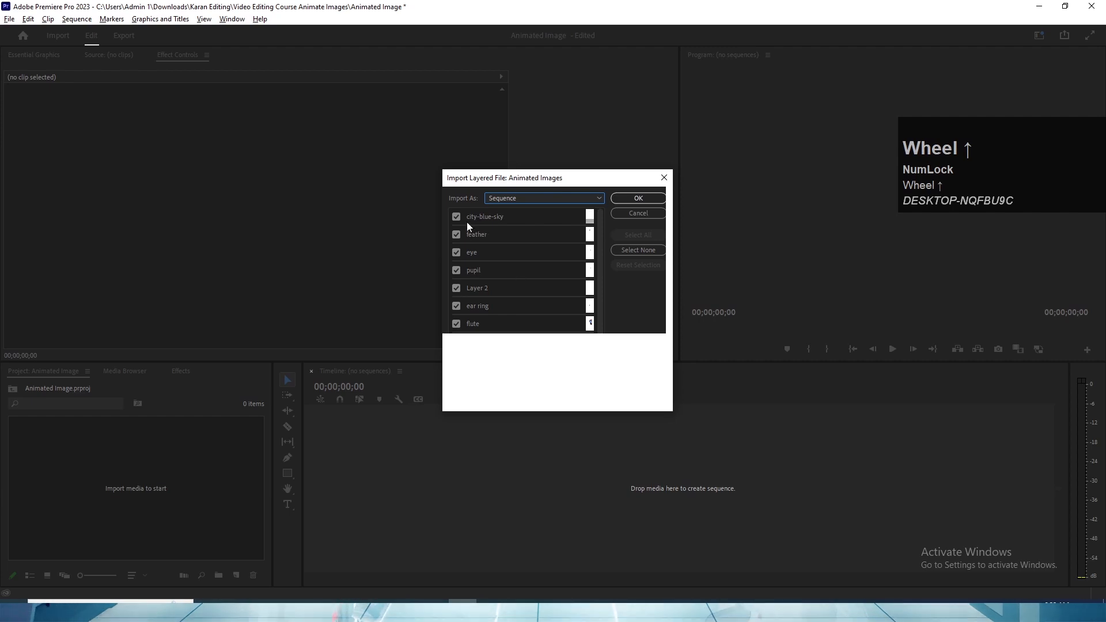
scroll(499, 289, down, 1)
scroll(494, 264, up, 1)
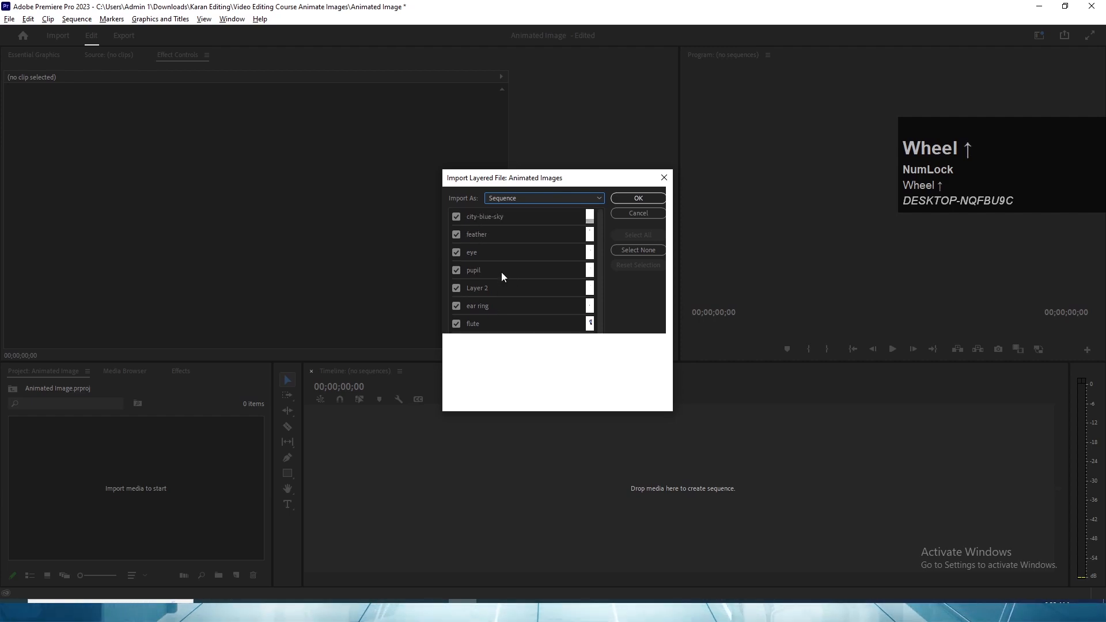
click(630, 199)
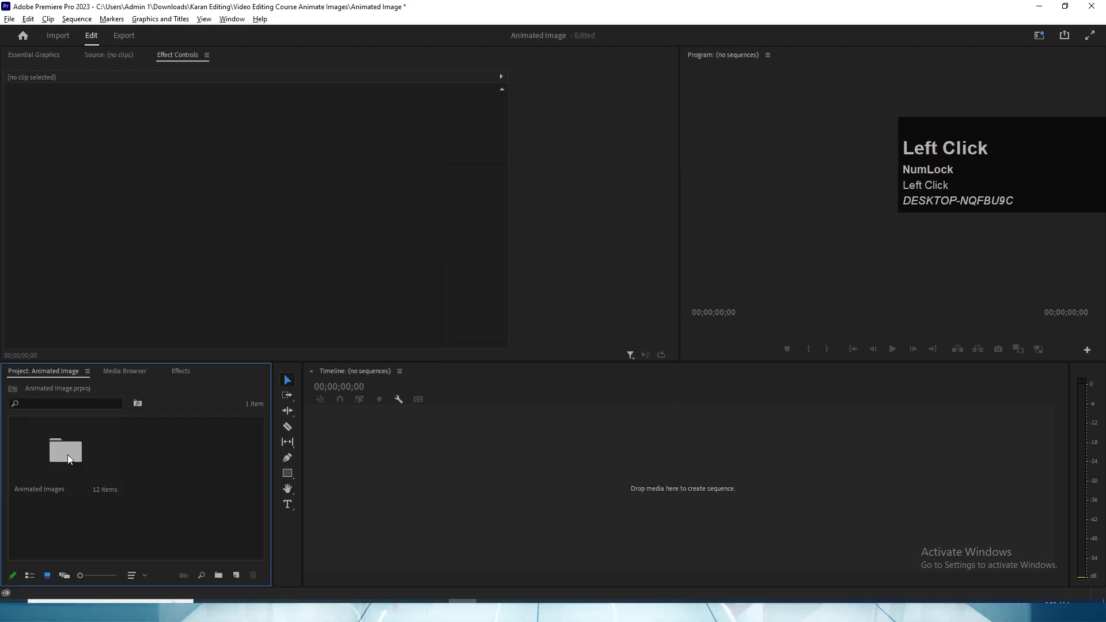
- Open the Animated Images bin, enlarge the lower panels and select the Animated Images sequence
double_click(67, 454)
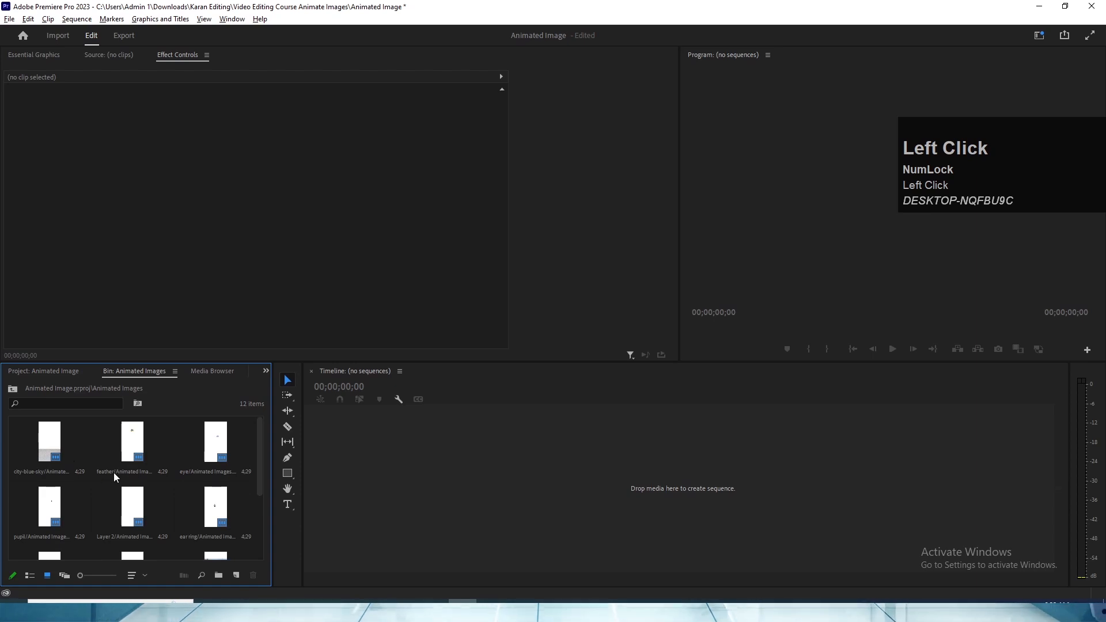
scroll(113, 468, down, 3)
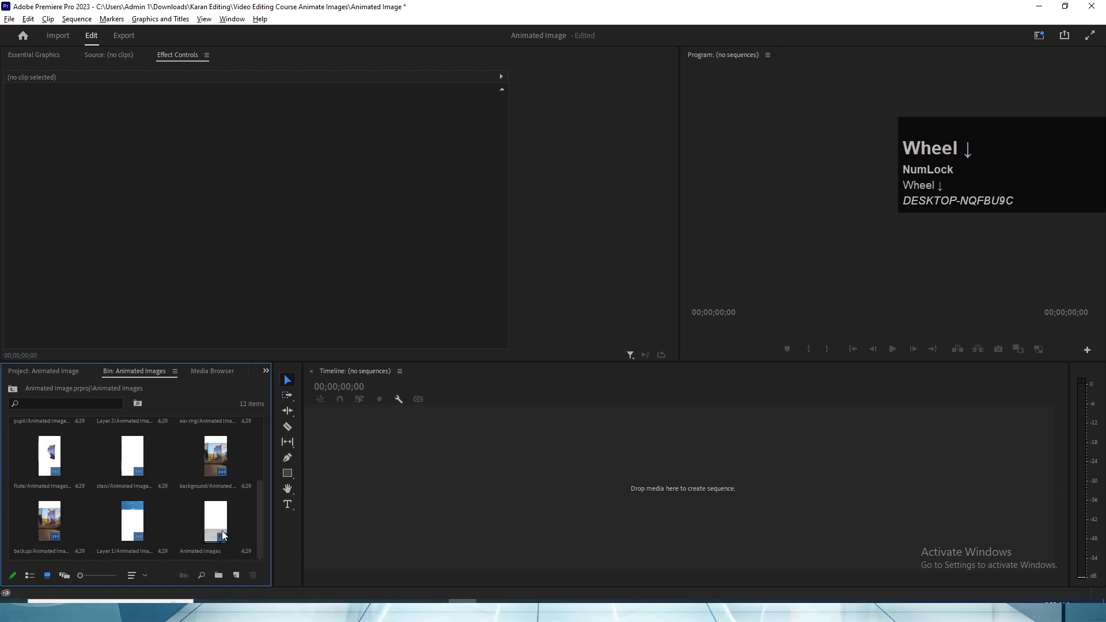
drag(209, 362, 208, 345)
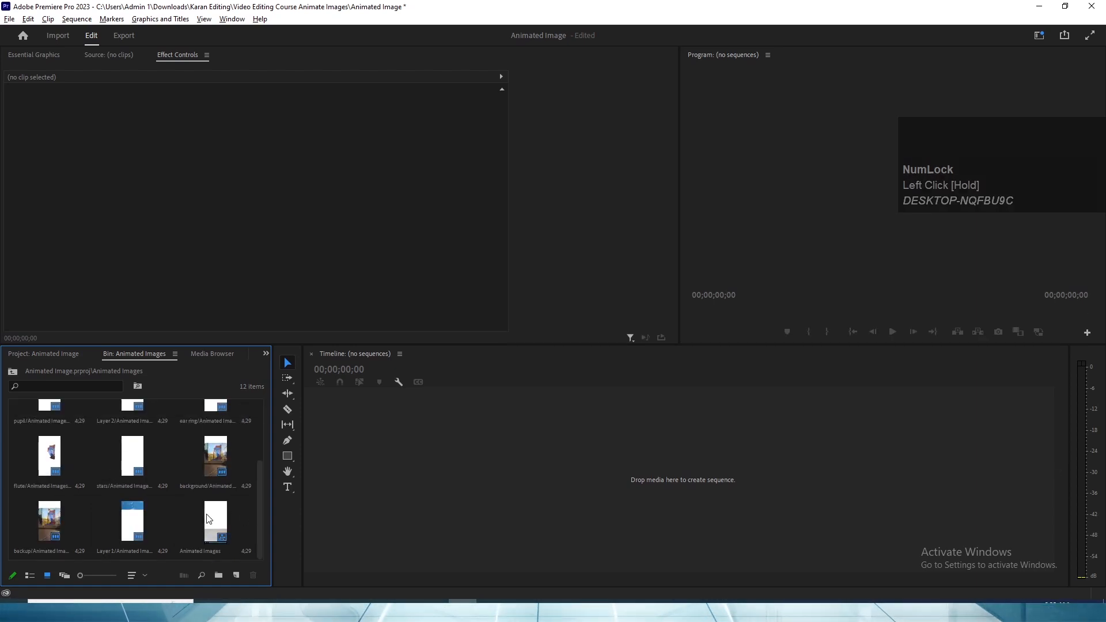
click(208, 519)
key(alt+Tab)
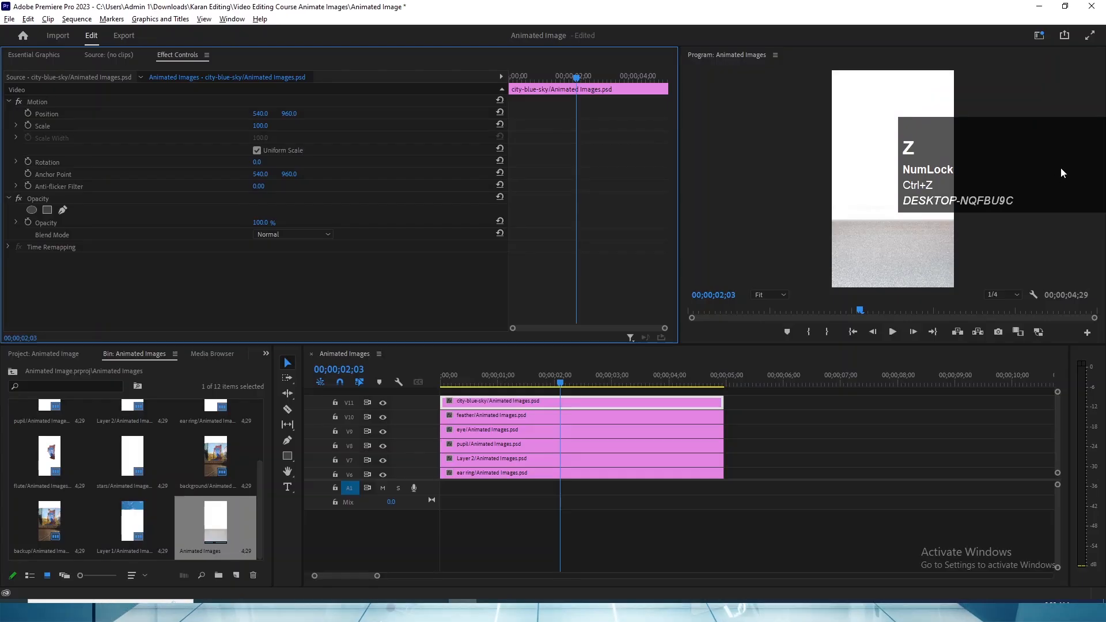
- Look through the Animated Images sequence's layer clips across video tracks V1 to V11
drag(1014, 166, 1015, 401)
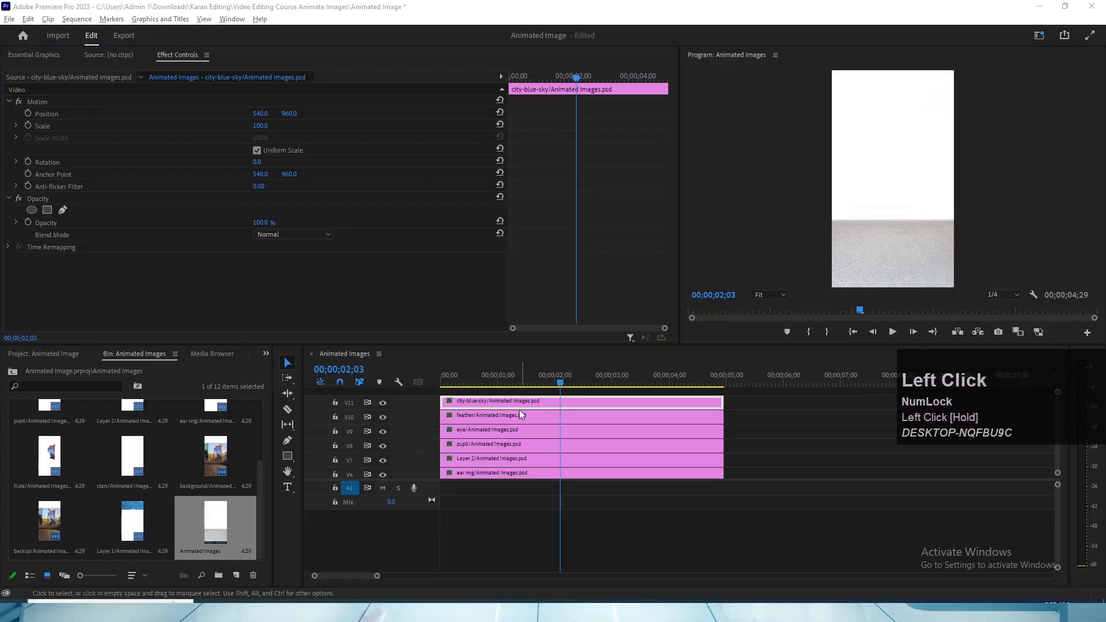
click(521, 414)
drag(1058, 464, 1057, 474)
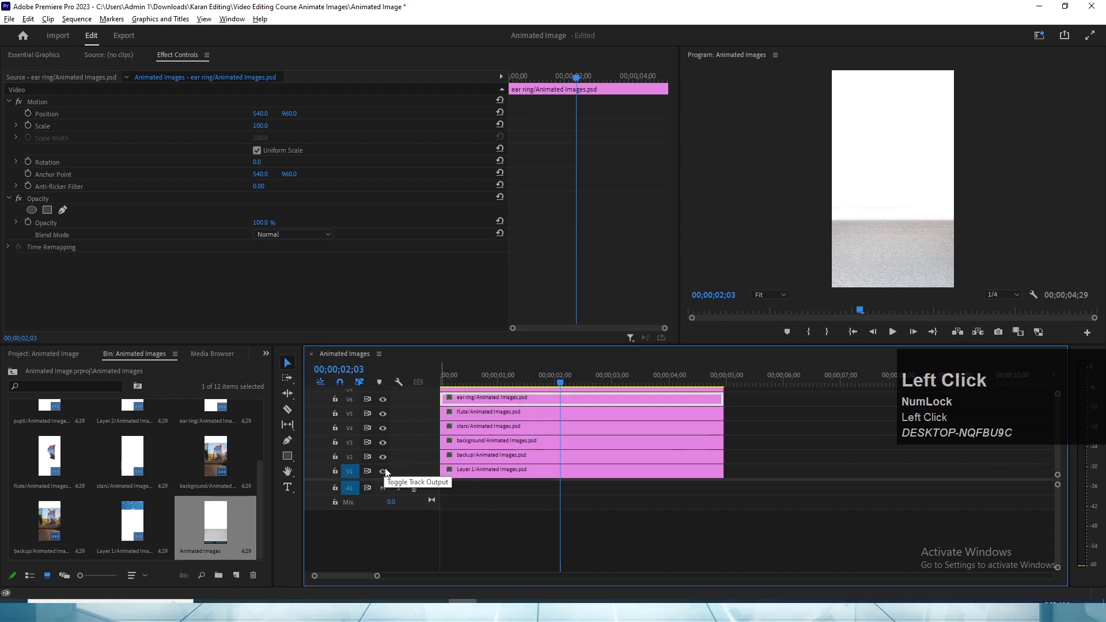
drag(1058, 467, 1057, 426)
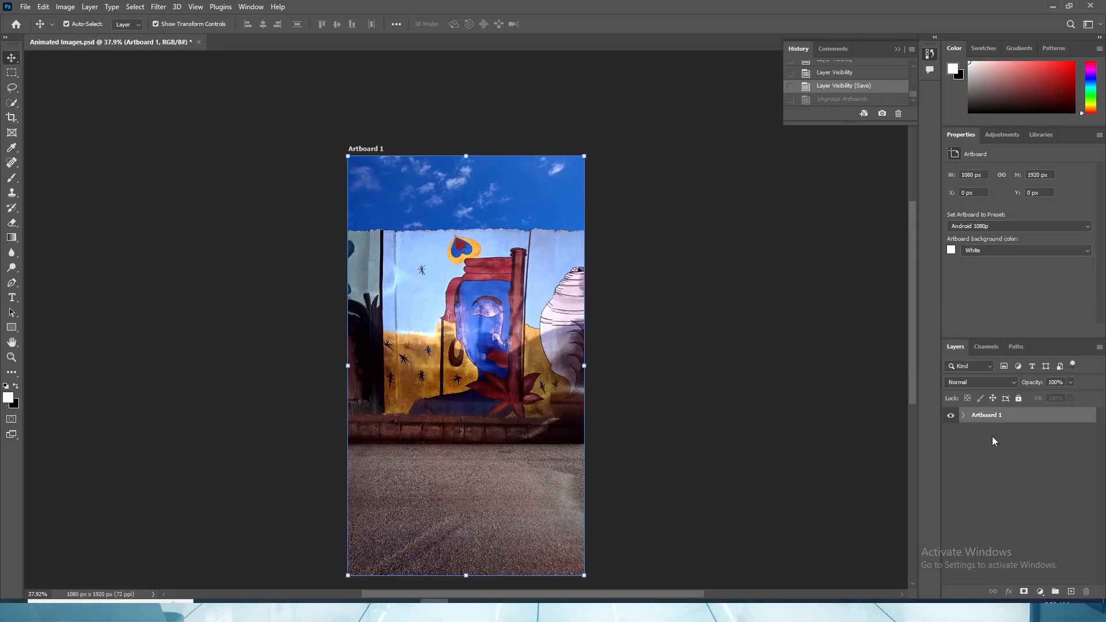
- In Photoshop, ungroup Artboard 1 and save the Animated Images document
right_click(984, 416)
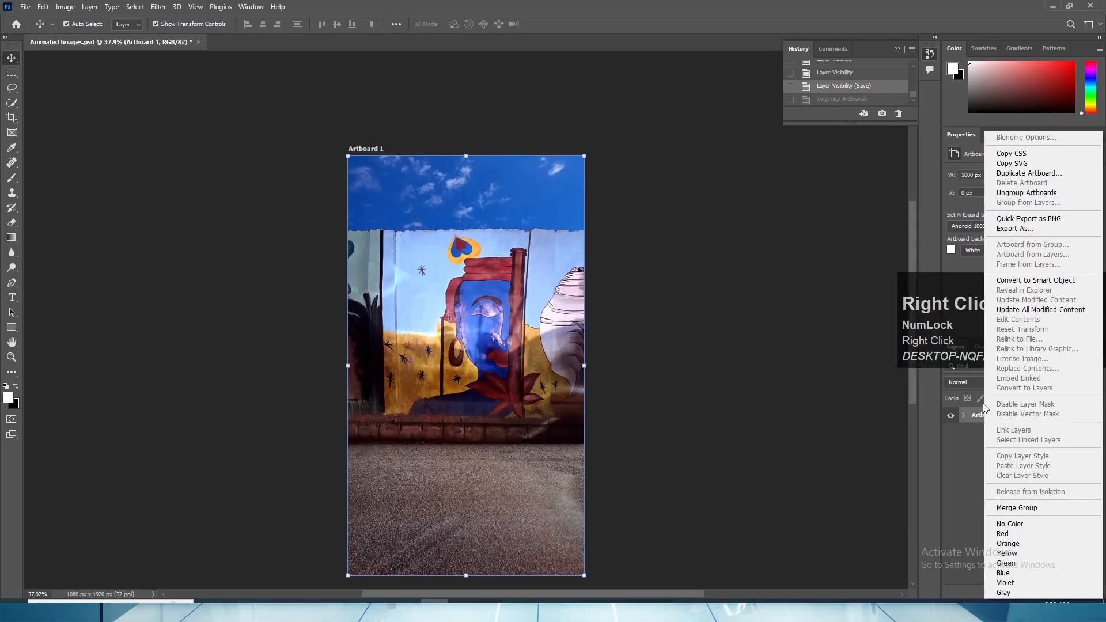
click(1021, 193)
key(ctrl)
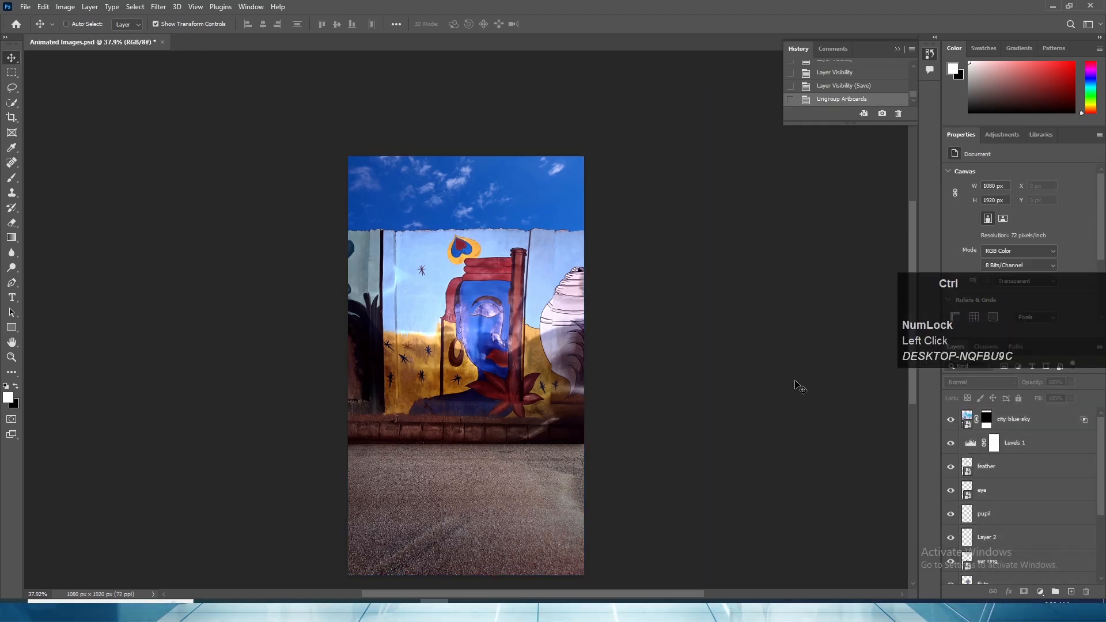
key(ctrl+s)
- Switch to Premiere Pro and import the ungrouped Animated Images PSD into the project as a Sequence with all its layers included
key(alt+Tab)
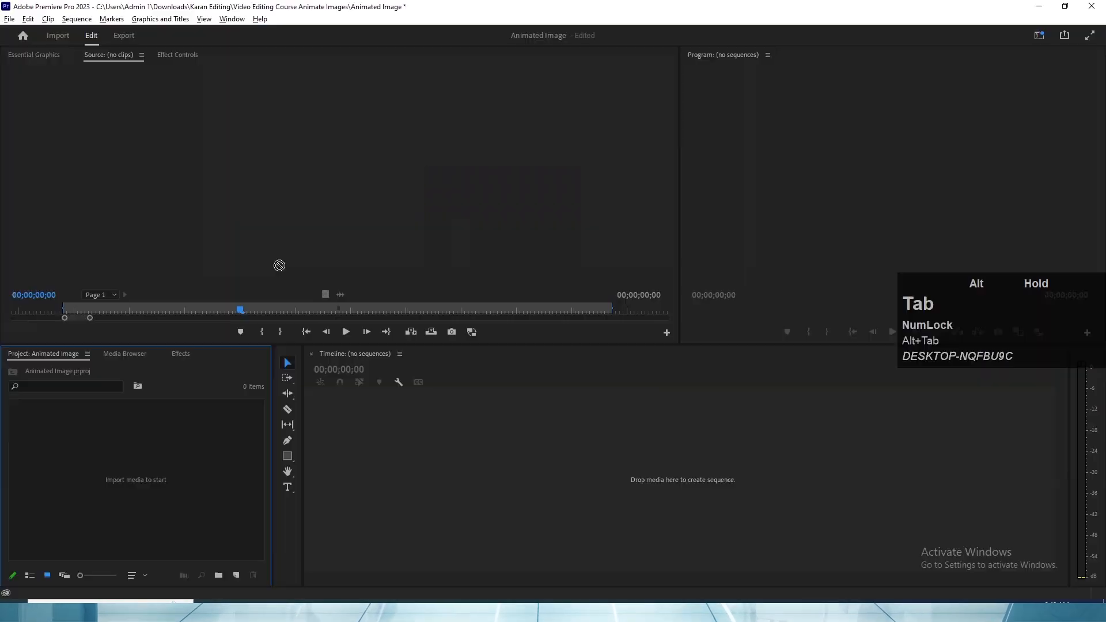
drag(278, 265, 178, 472)
click(544, 197)
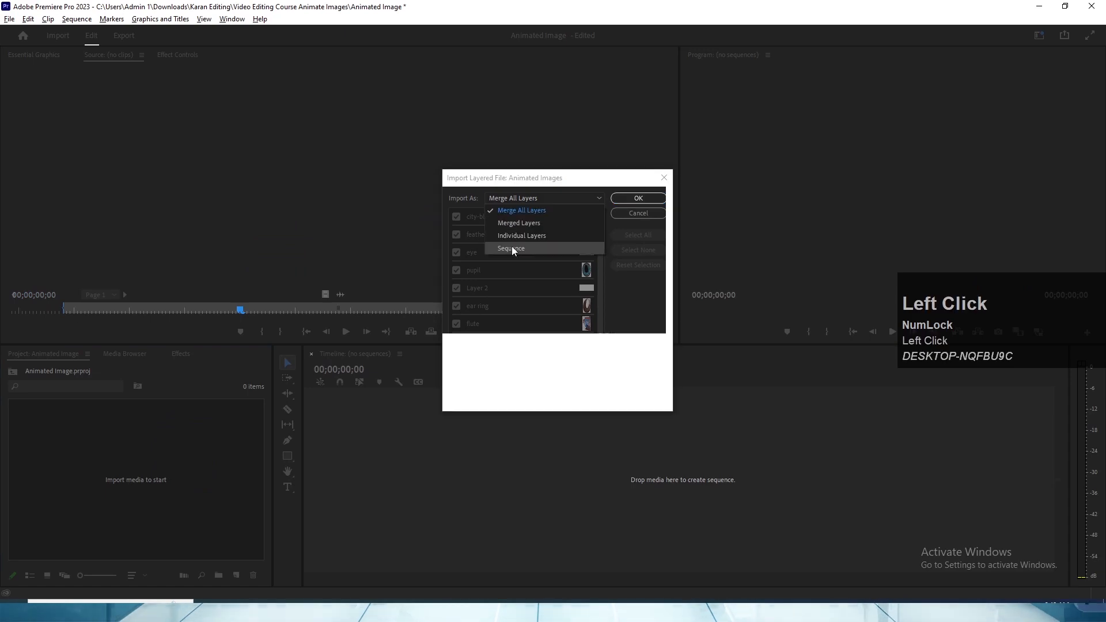
click(510, 248)
scroll(484, 340, down, 1)
scroll(488, 338, up, 1)
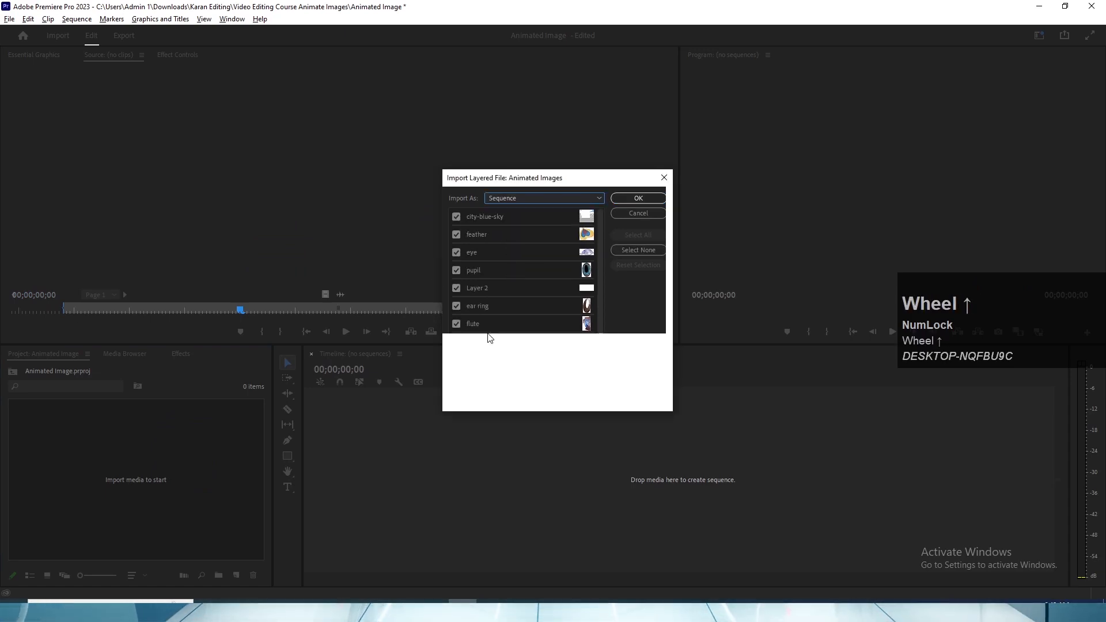
scroll(489, 325, down, 1)
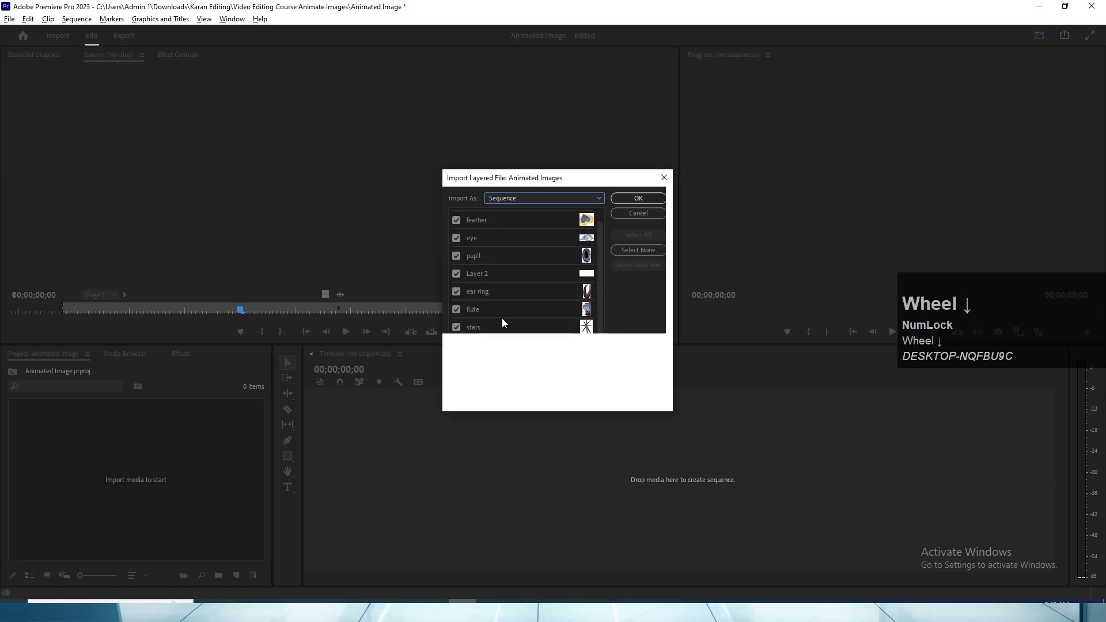
click(629, 200)
- Open the Animated Images sequence from its bin in the timeline and look over its layer clips
scroll(213, 518, down, 1)
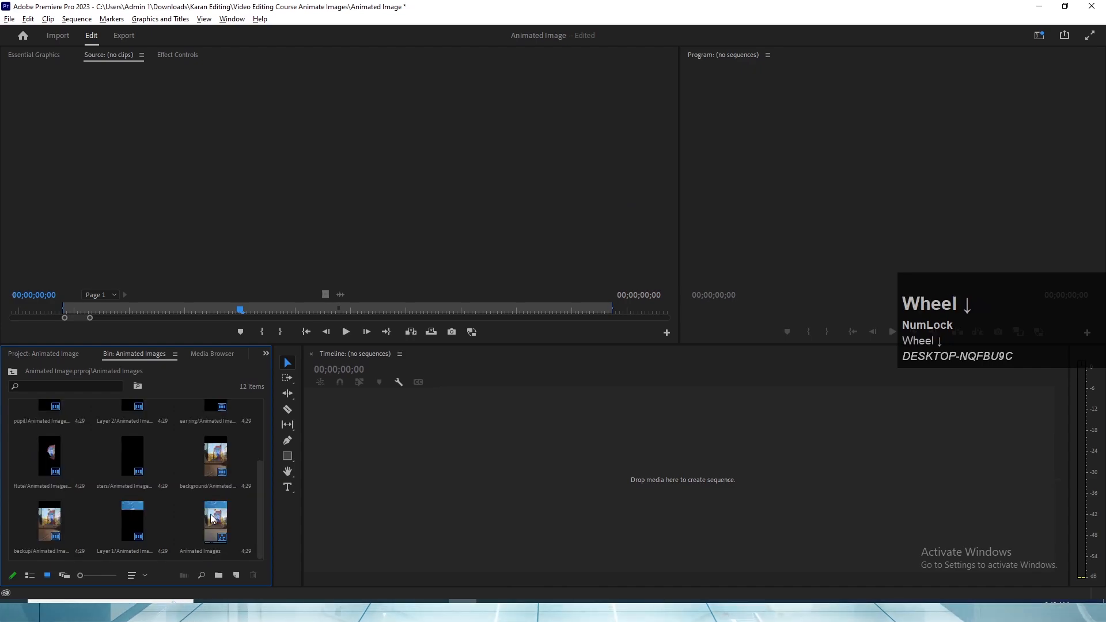
double_click(213, 518)
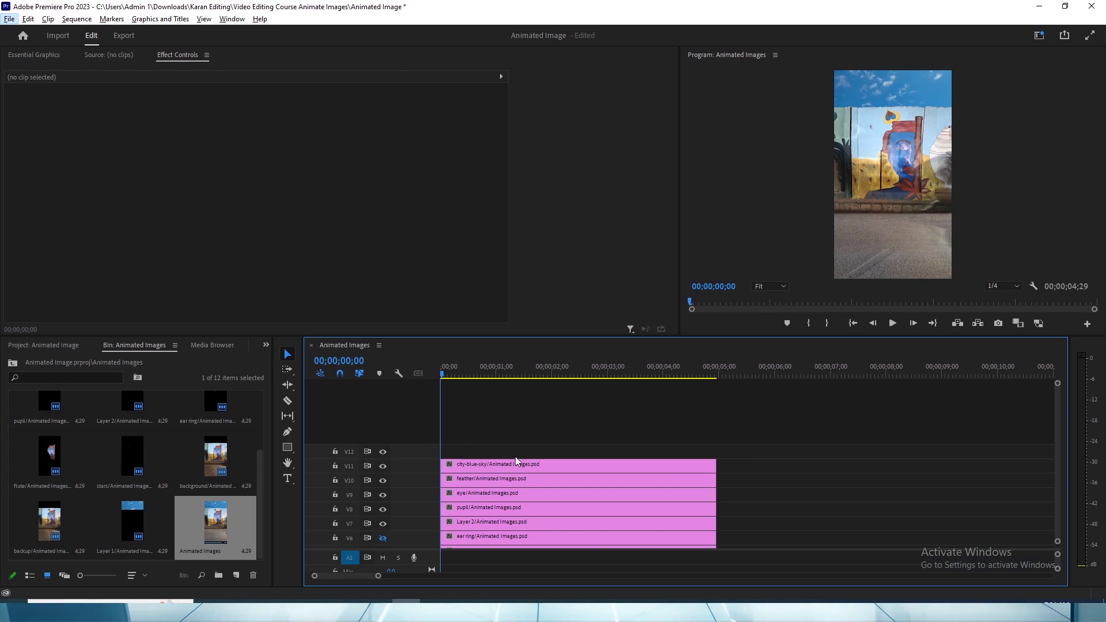
scroll(156, 492, up, 2)
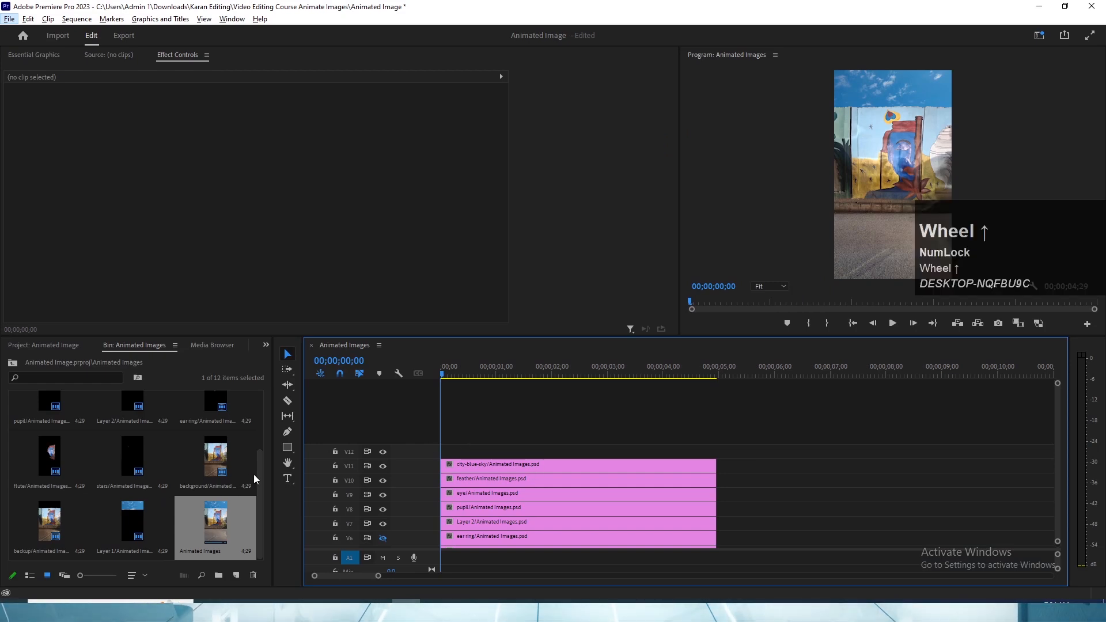
drag(258, 478, 353, 442)
key(alt+Tab)
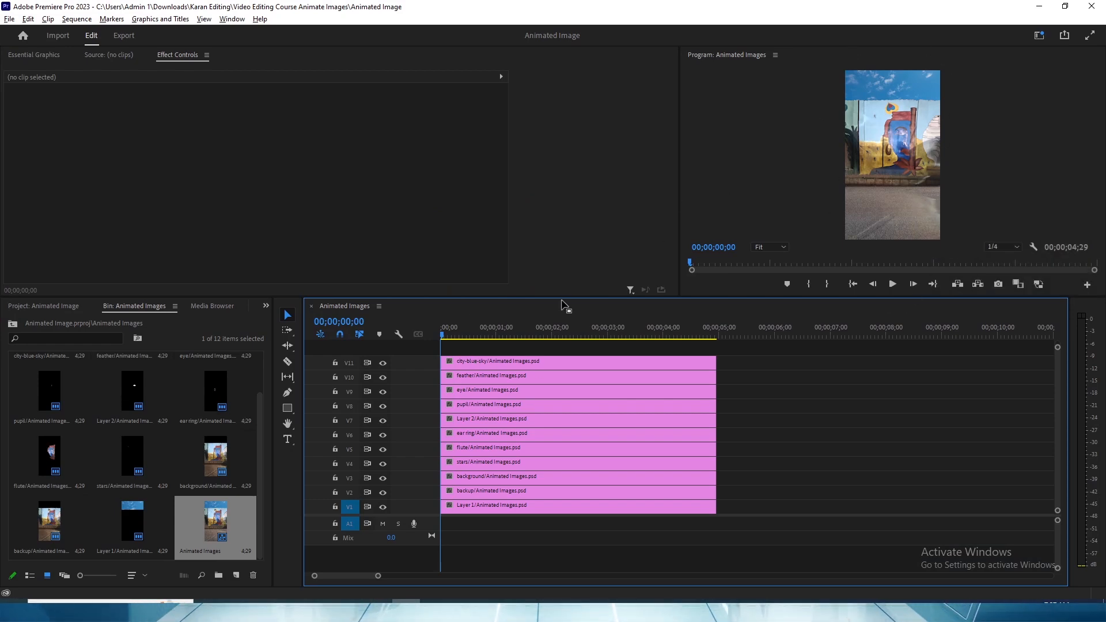
- View the feather and eye layer clips in the Source Monitor, and select all layer clips on V1 to V11
click(582, 364)
double_click(554, 370)
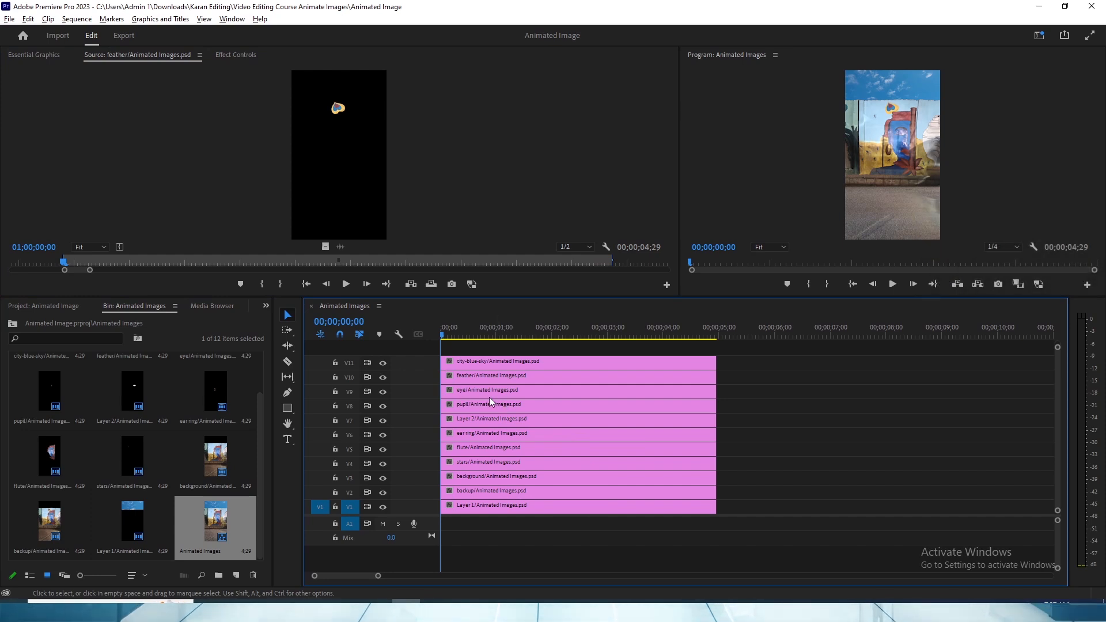
click(473, 395)
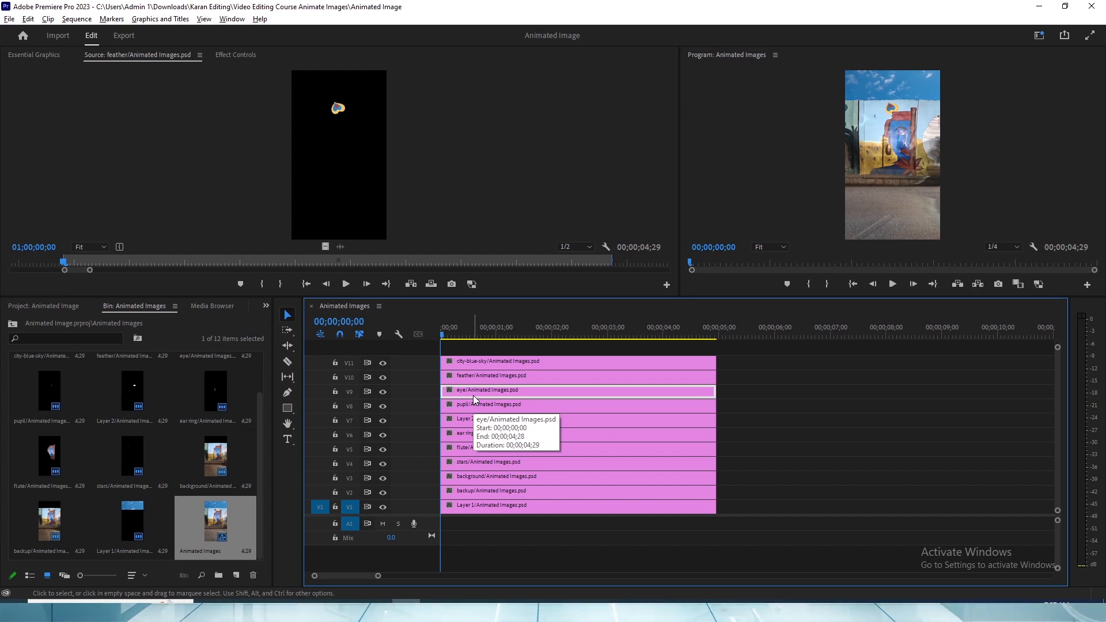
click(519, 389)
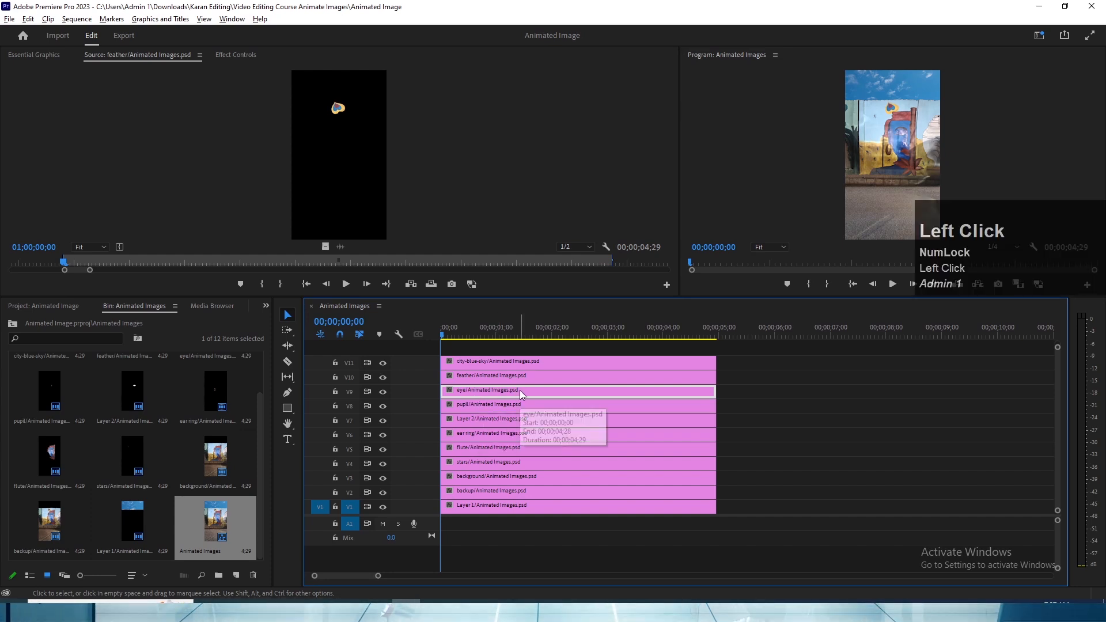
key(f)
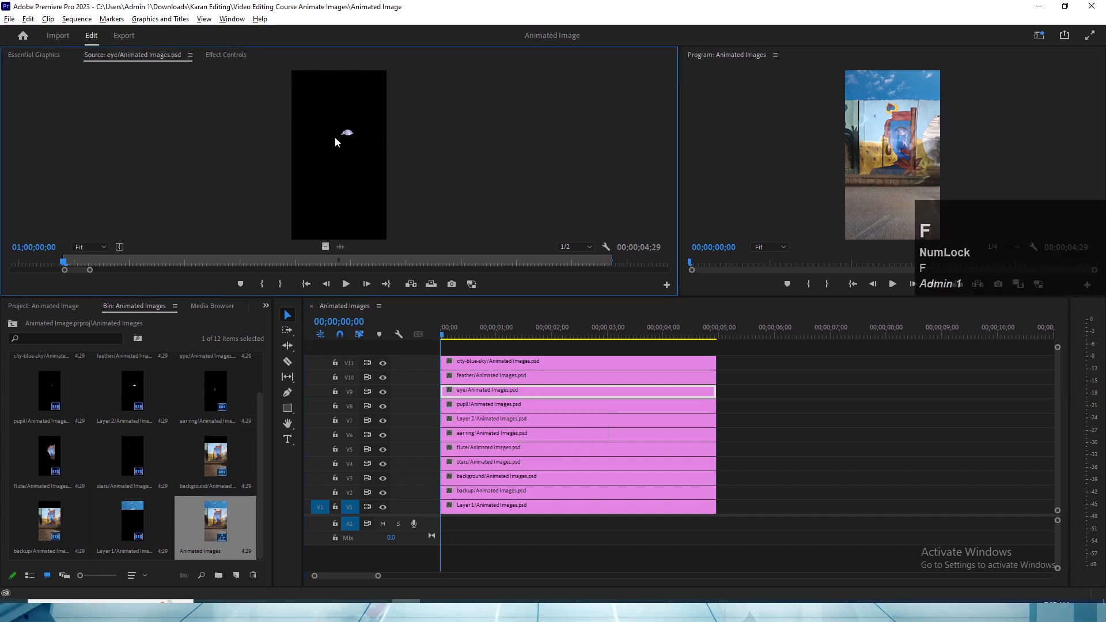
drag(526, 349, 603, 525)
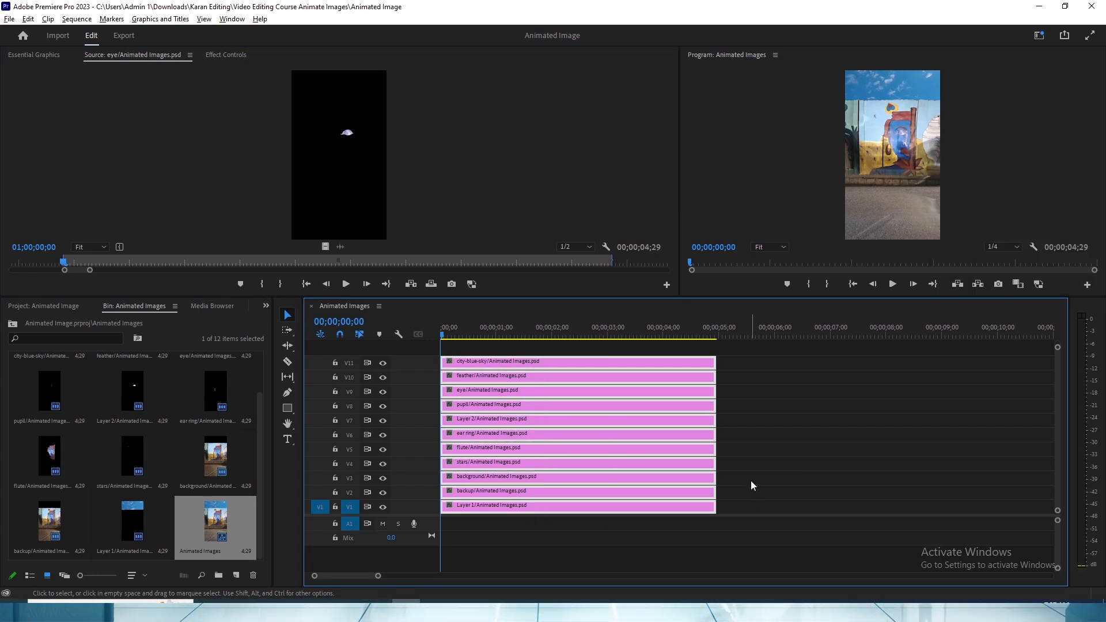
- Switch to Photoshop and view the commands available for the feather layer without applying any
key(alt+Tab)
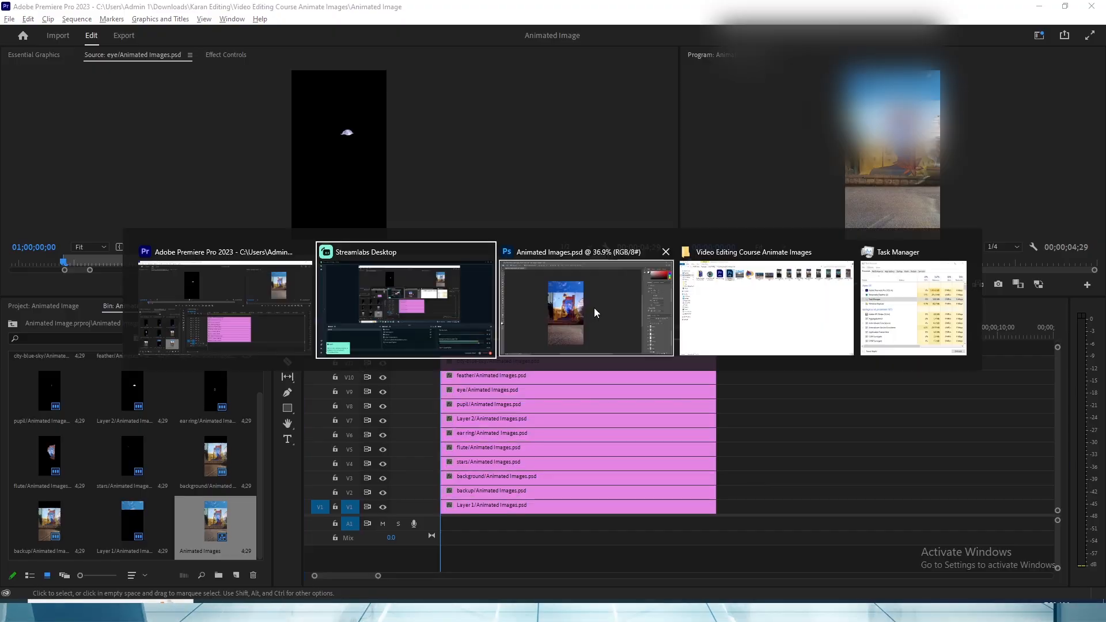
alt+click(643, 351)
click(970, 471)
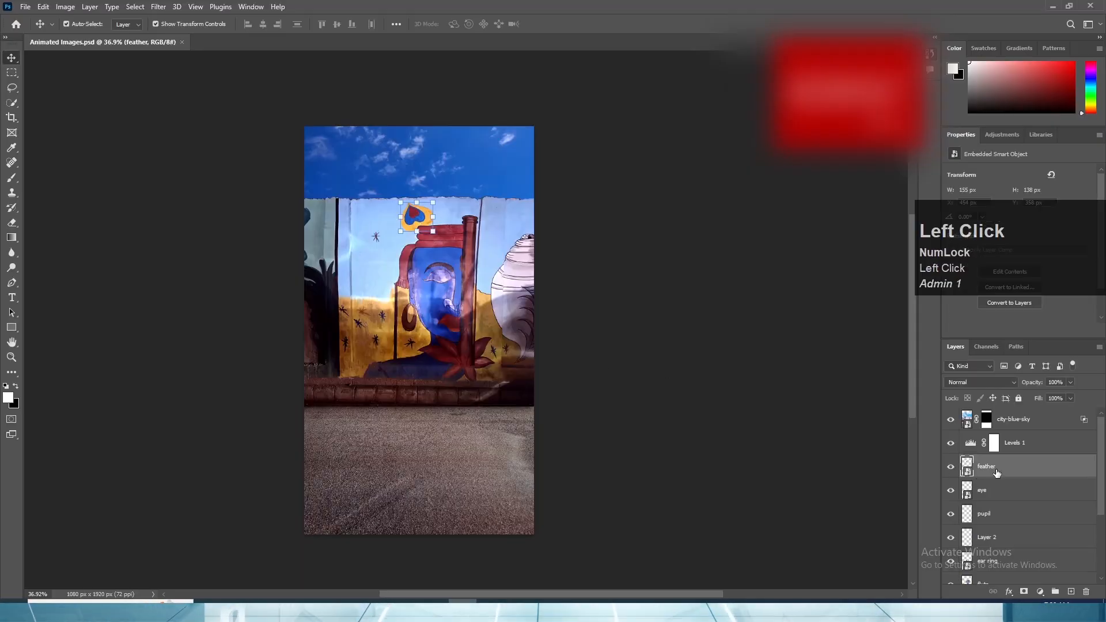
right_click(996, 469)
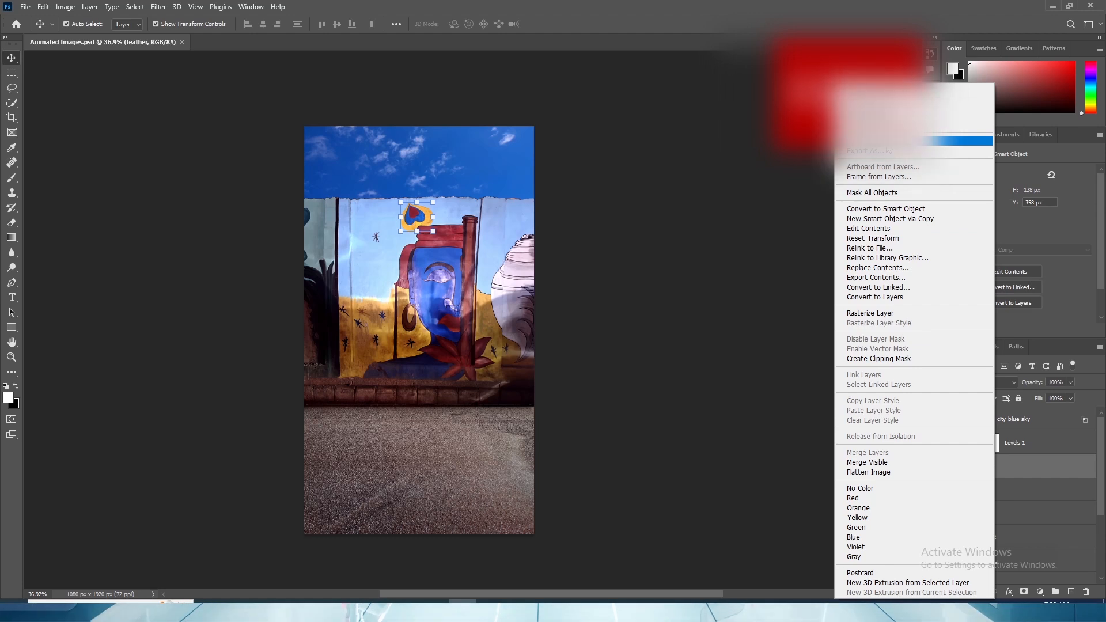
click(704, 277)
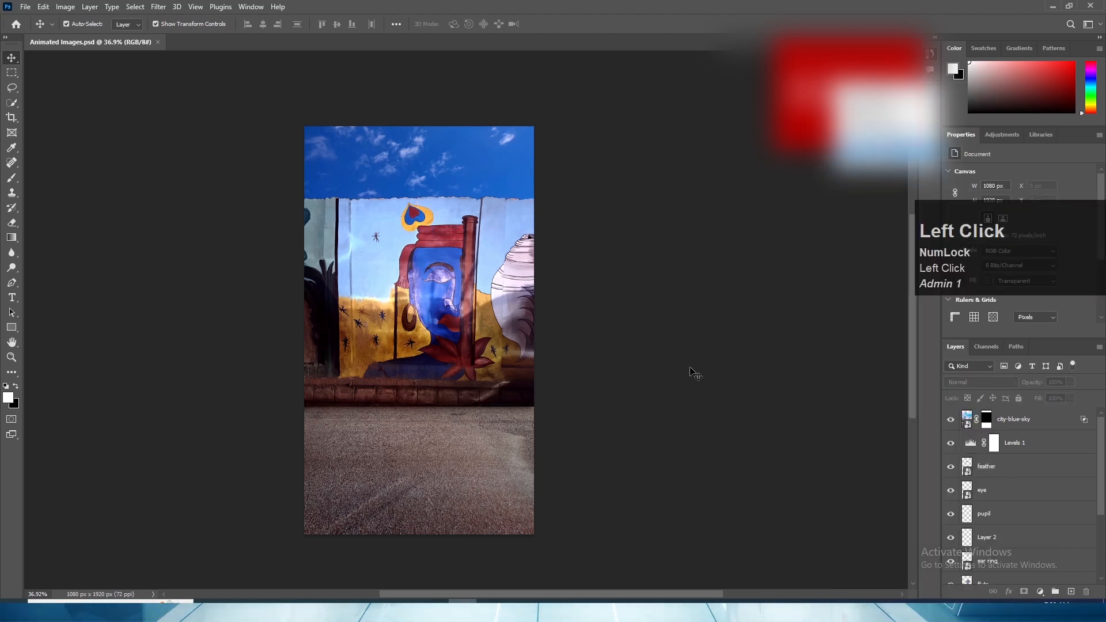
- Export the feather, eye, pupil, Layer 2, ear ring, flute and stars layers together as separate PNG files
click(1039, 473)
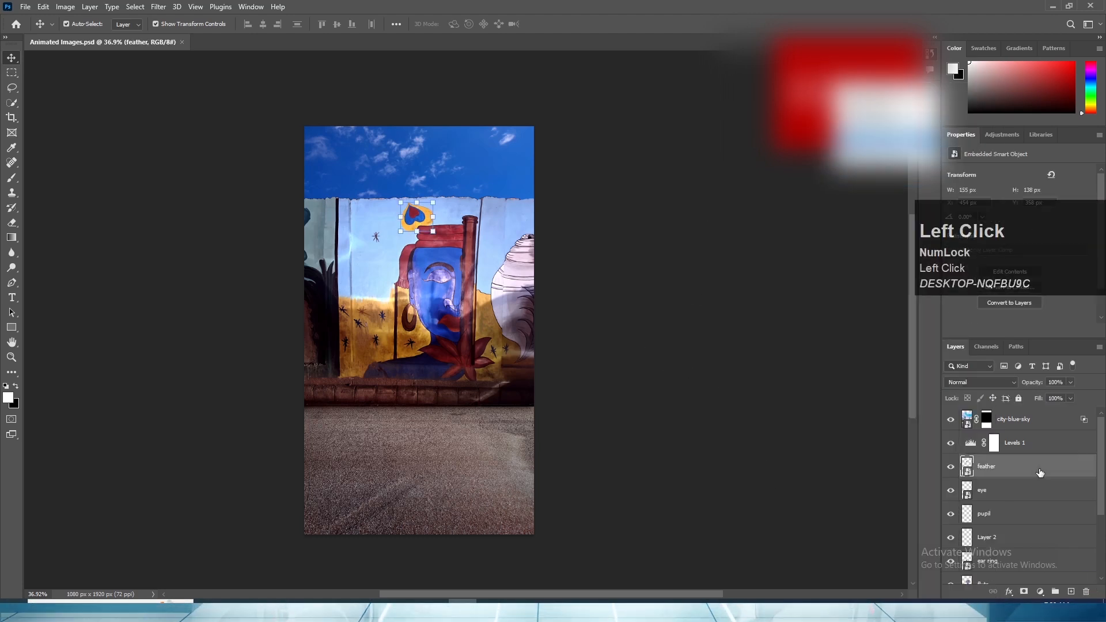
ctrl+click(1009, 493)
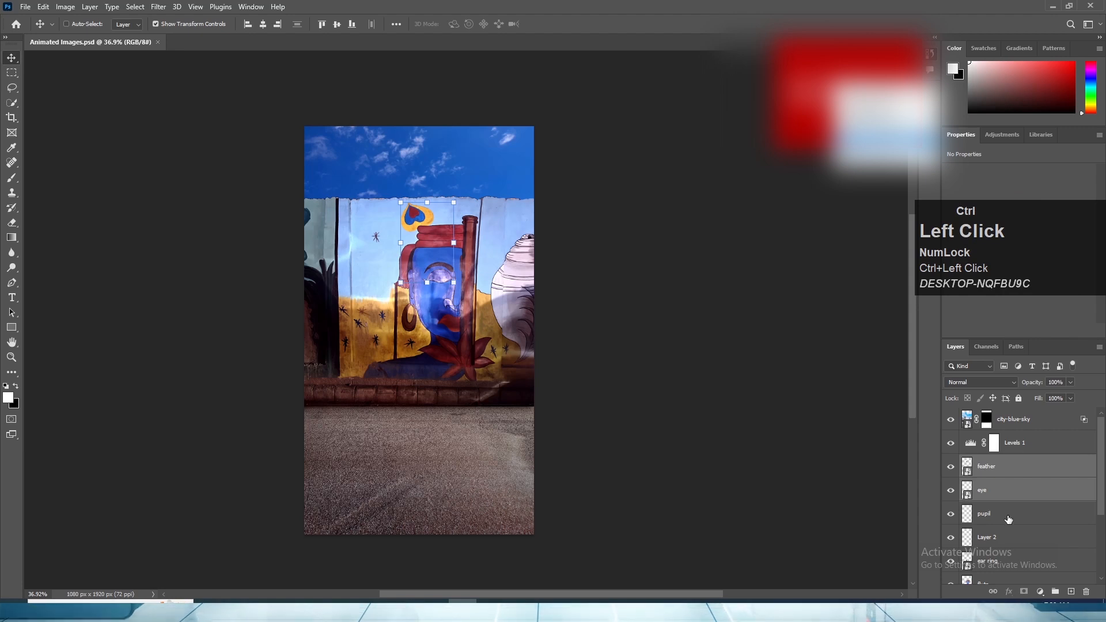
ctrl+click(1009, 519)
click(1003, 466)
scroll(1004, 443, down, 3)
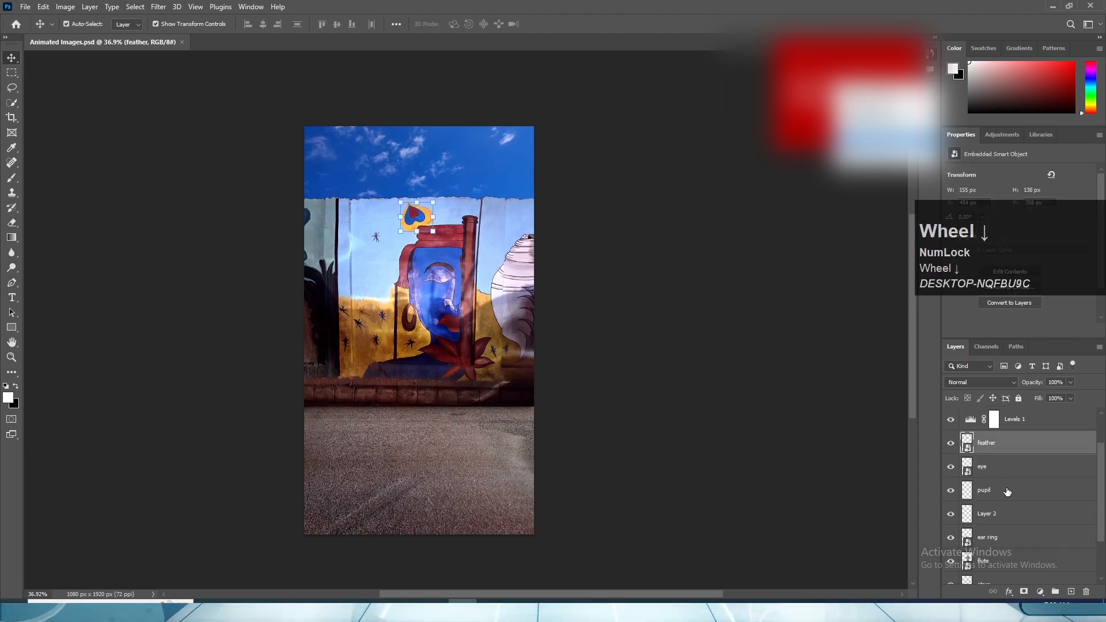
ctrl+click(1004, 428)
ctrl+click(1005, 452)
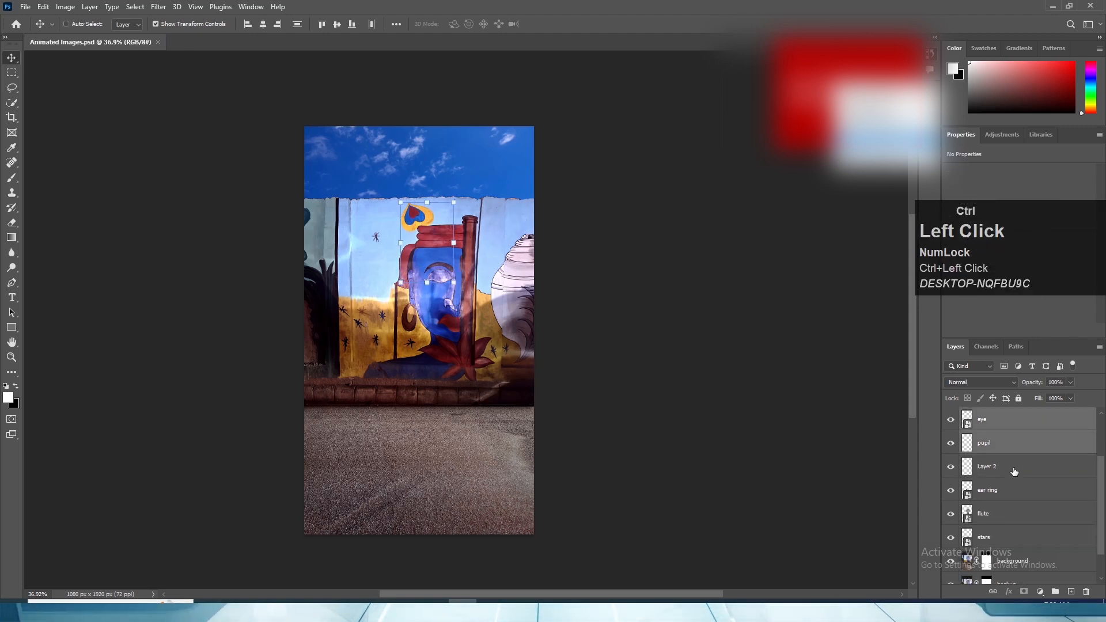
ctrl+click(1011, 472)
ctrl+click(1007, 493)
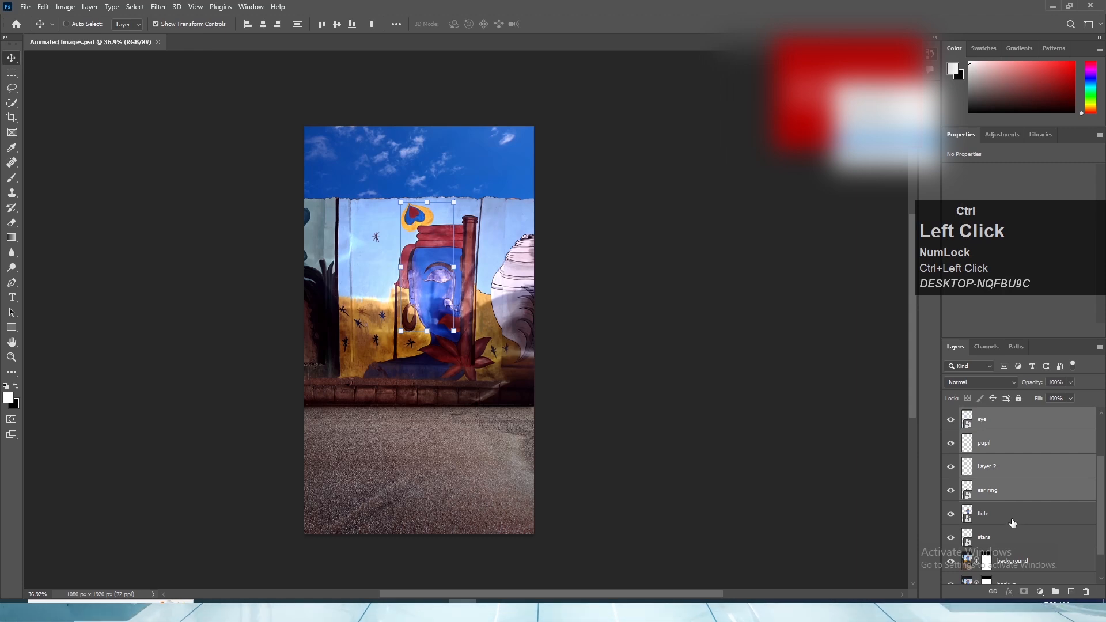
ctrl+click(1017, 512)
scroll(1015, 475, up, 1)
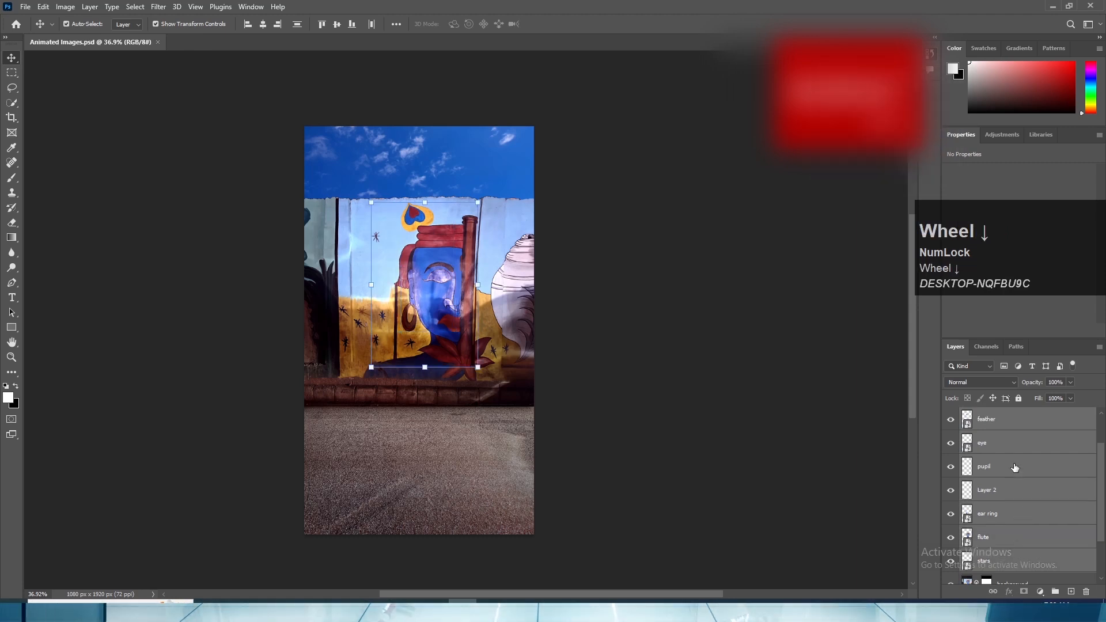
scroll(1029, 485, up, 1)
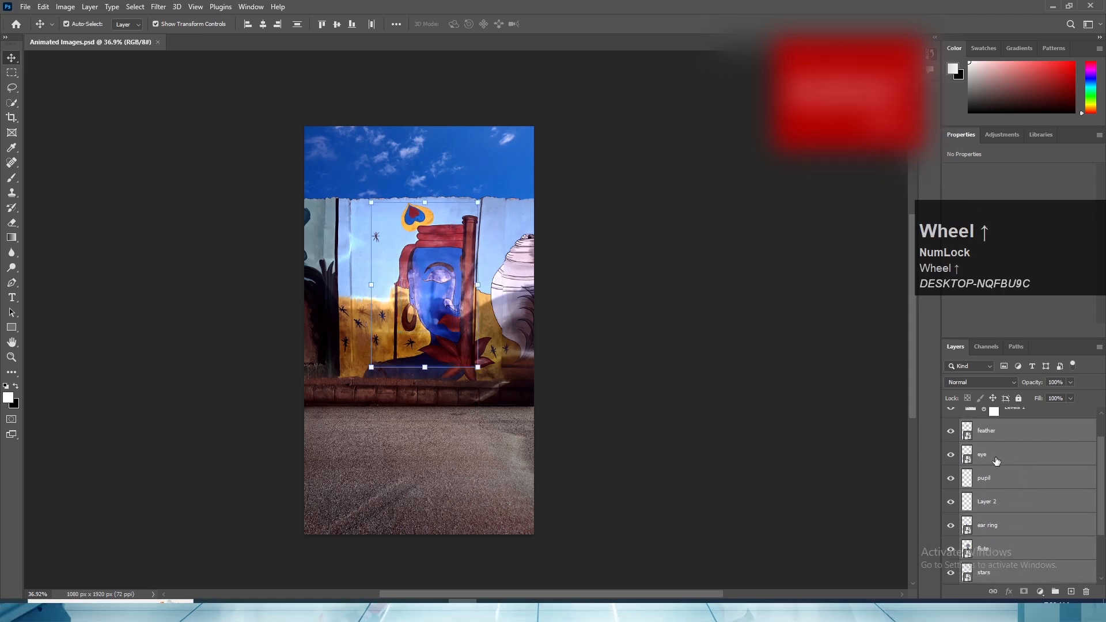
scroll(1028, 509, down, 2)
right_click(1008, 507)
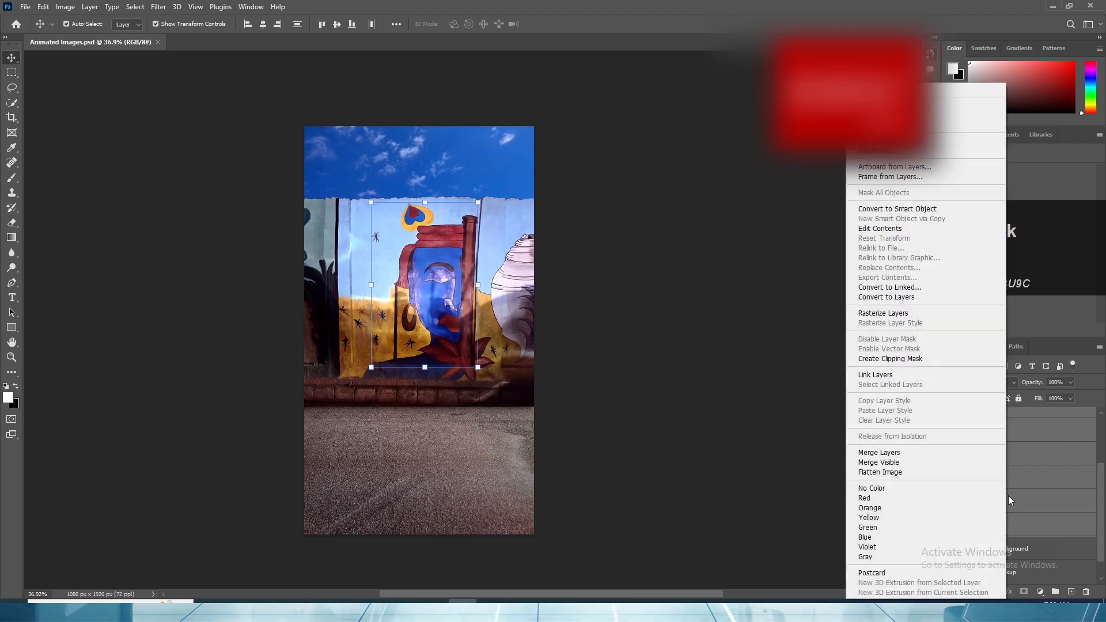
click(899, 142)
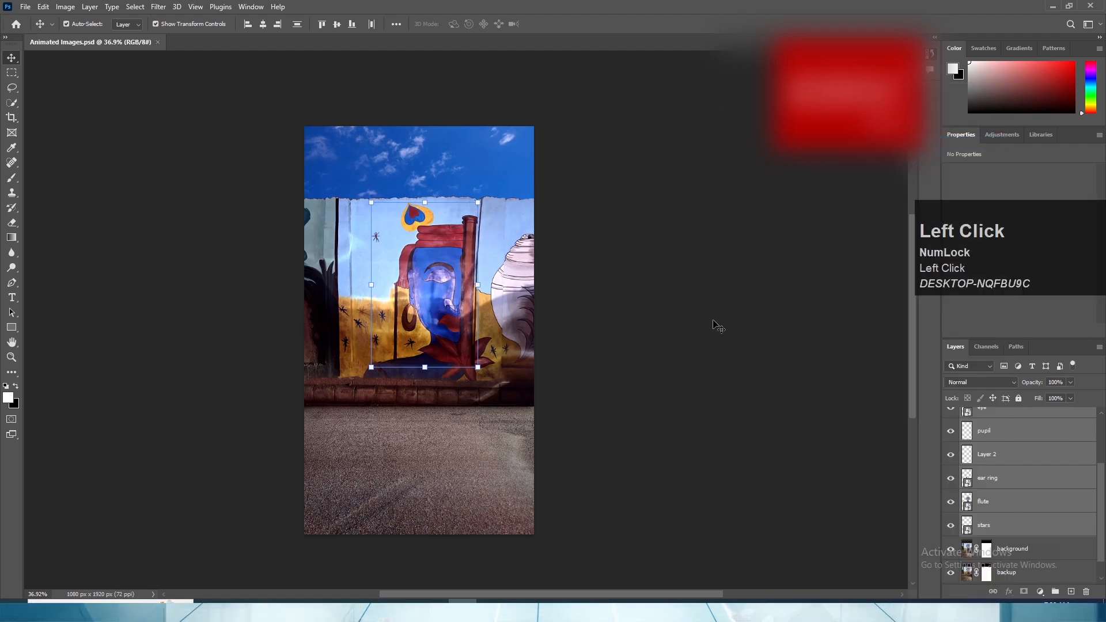
- In the Video Editing Course Animate Images folder, move the pupil, Layer 2 and stars images into the files folder
key(alt+Tab)
key(alt+Tab)
key(alt+Tab)
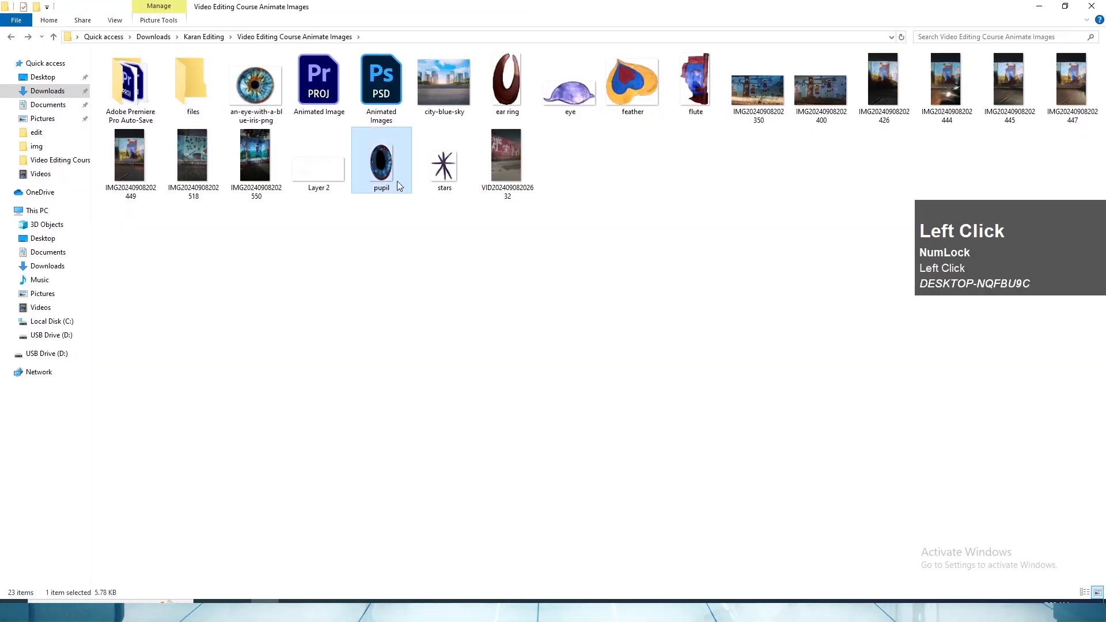
ctrl+click(443, 167)
ctrl+click(319, 170)
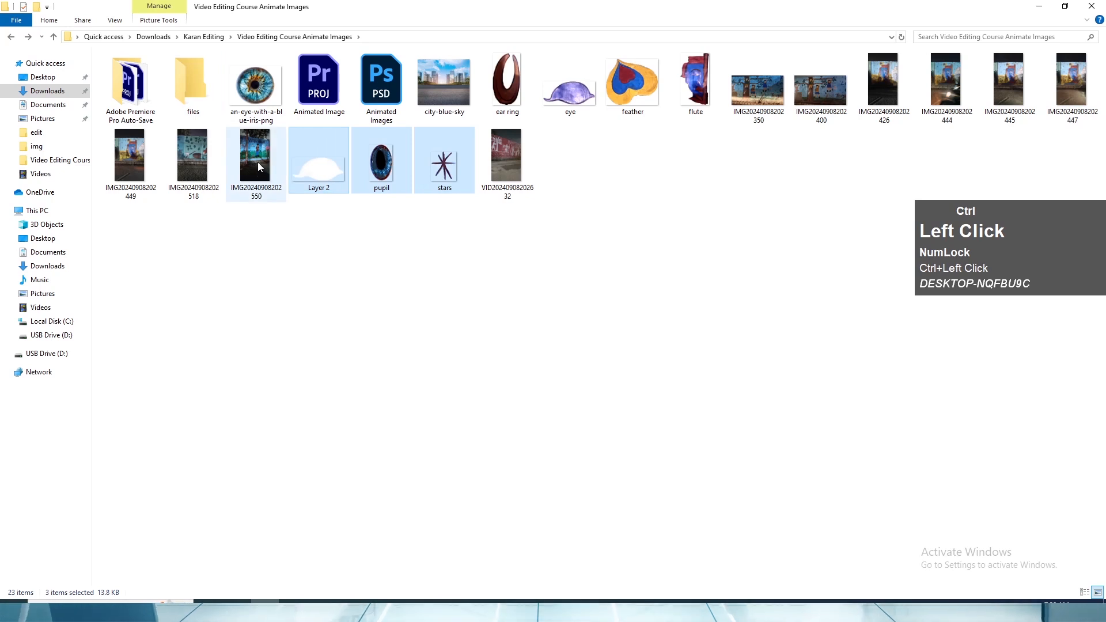
drag(305, 226, 193, 87)
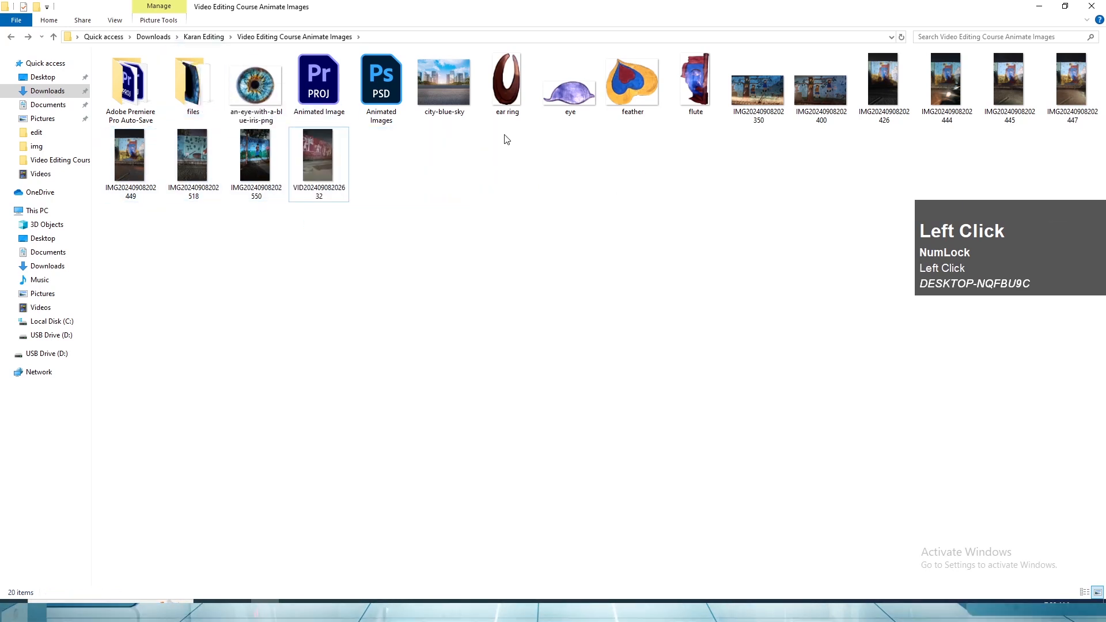
- Move the ear ring, eye, feather and flute images into the files folder and open that folder
drag(507, 139, 691, 55)
drag(506, 89, 192, 86)
double_click(193, 86)
drag(145, 149, 587, 115)
click(527, 220)
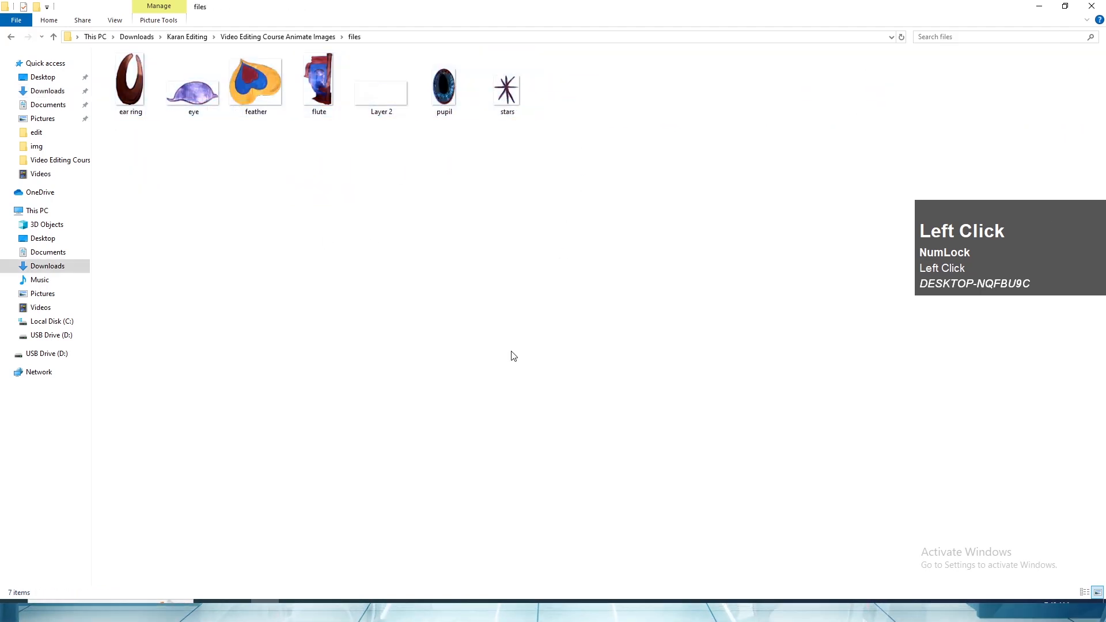
- Add feather.png to track V10 of the Premiere Pro timeline, leaving a gap after the feather layer clip
drag(251, 91, 743, 406)
key(alt+Tab)
click(735, 335)
drag(783, 406, 789, 378)
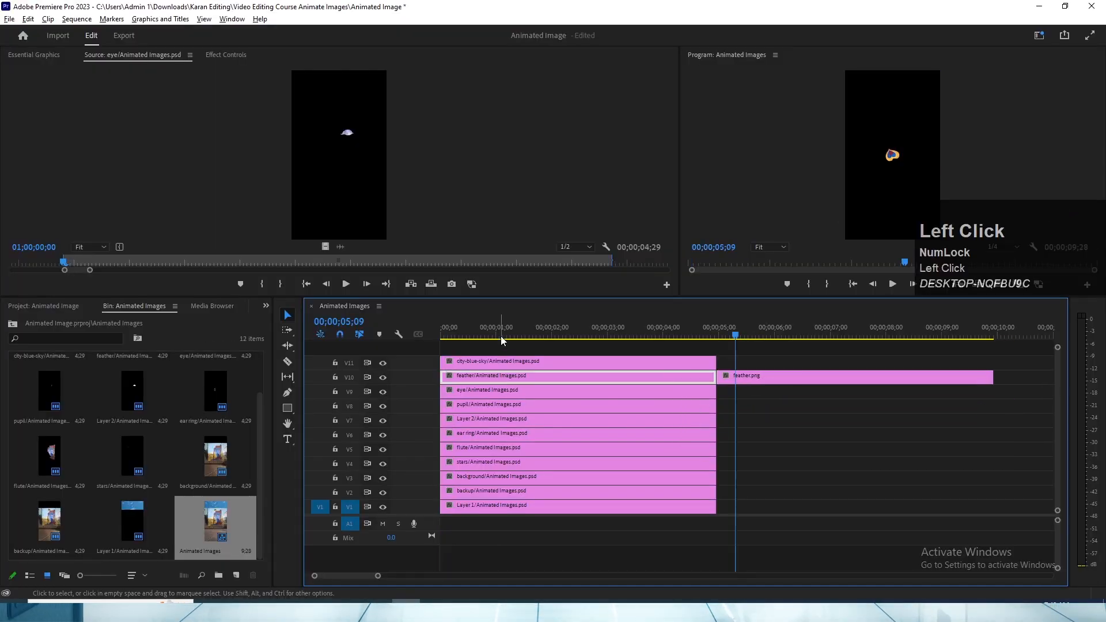
click(500, 335)
key(ctrl+z)
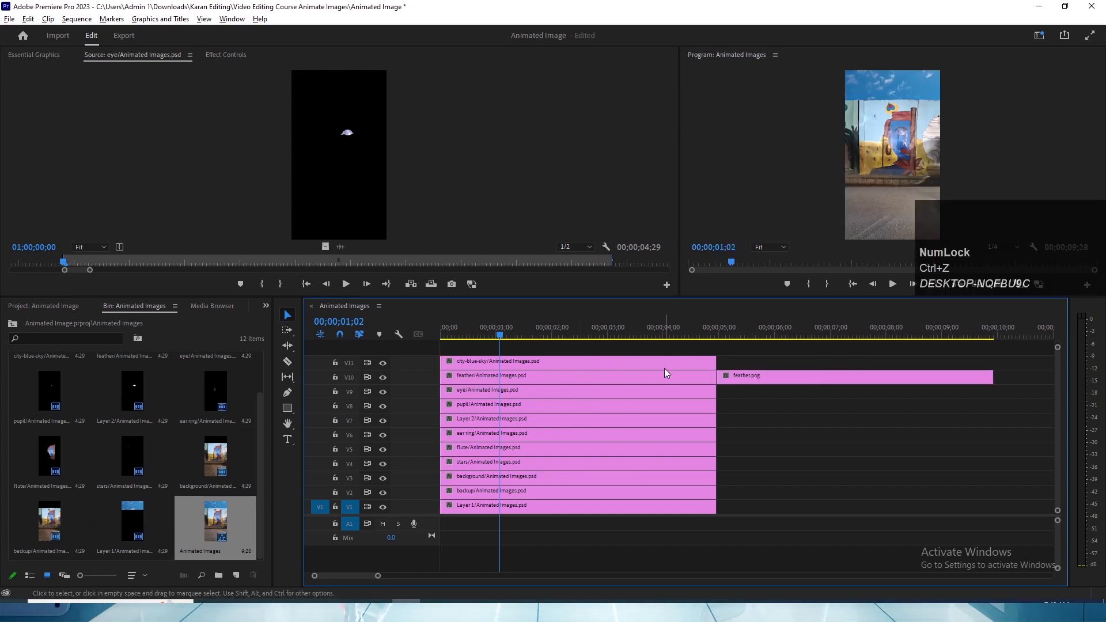
- Set the rotation of the feather/Animated Images.psd clip to -46° and move the playhead onto the feather.png clip
click(592, 382)
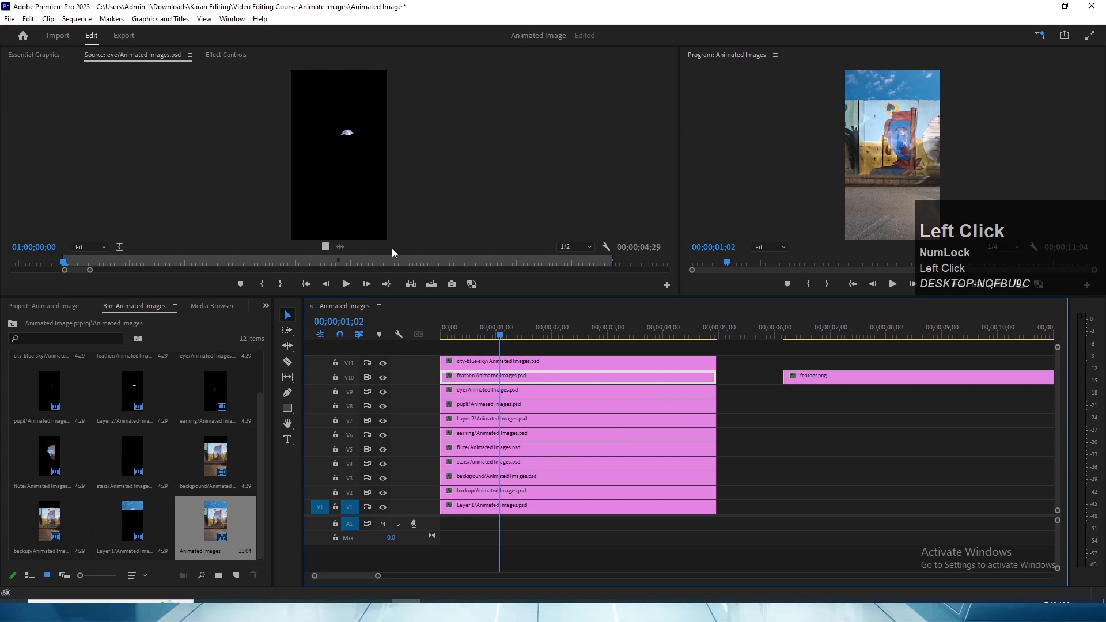
click(226, 55)
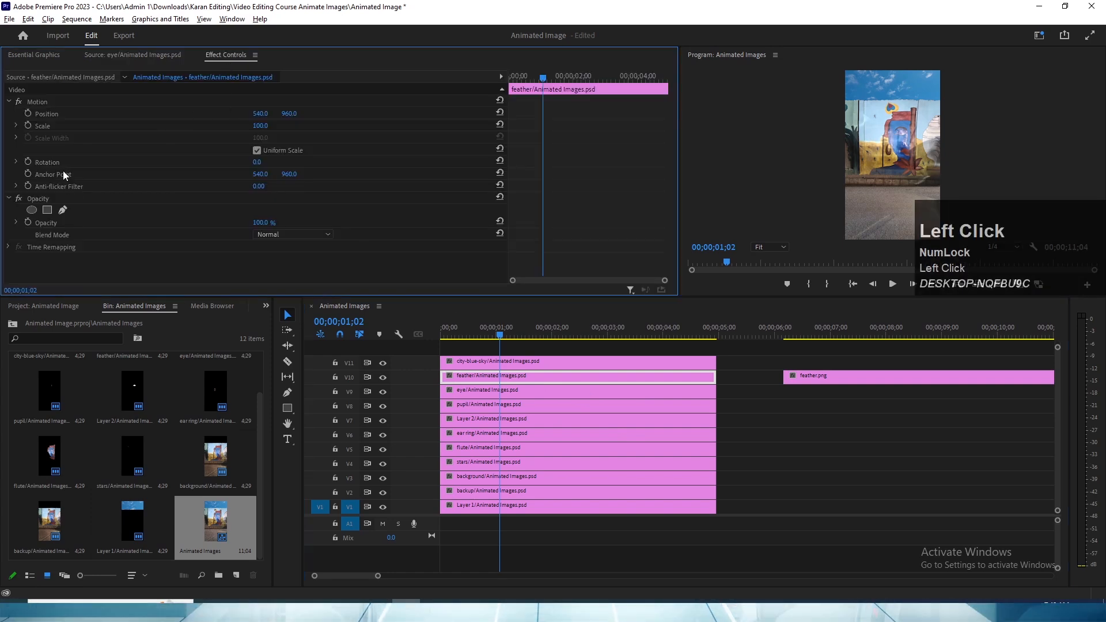
drag(257, 162, 269, 162)
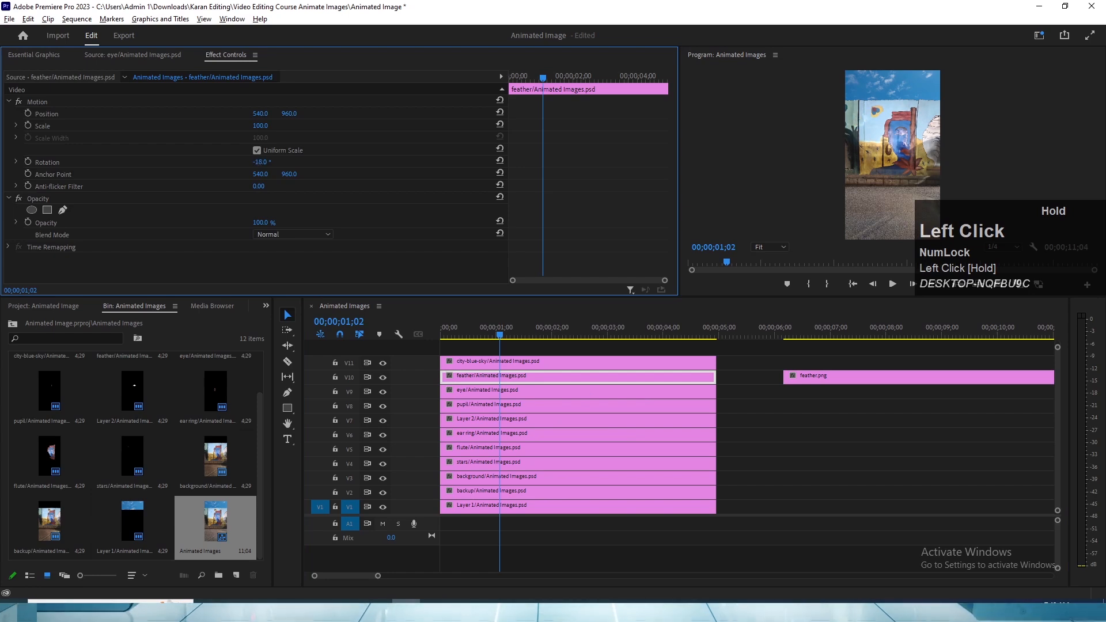
mouse_move(260, 161)
mouse_down()
mouse_move(299, 162)
mouse_move(265, 164)
mouse_up()
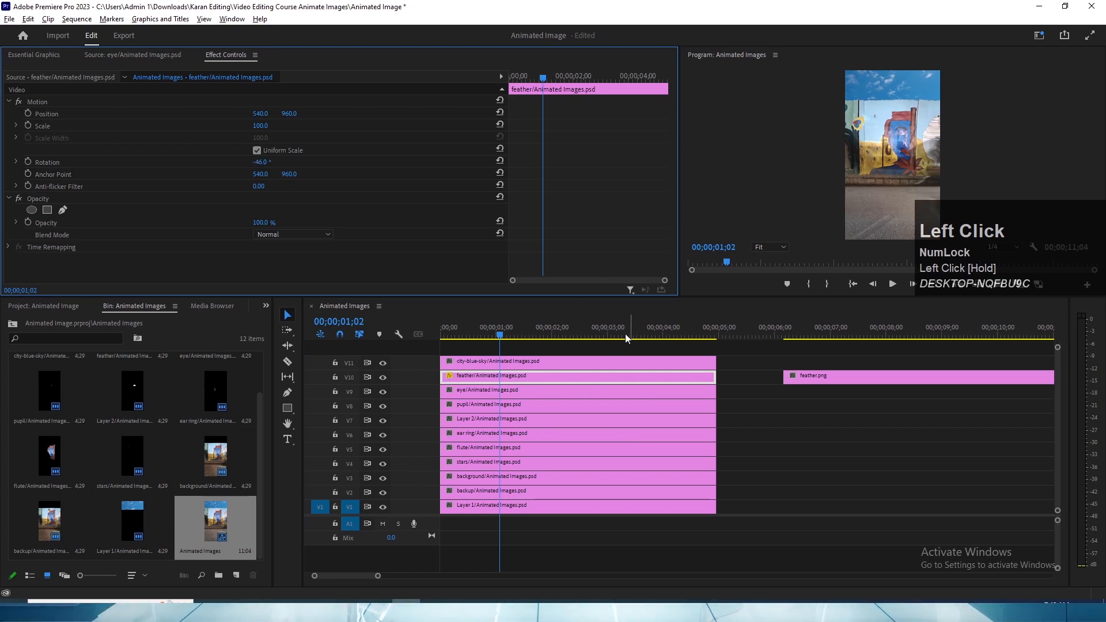
click(800, 333)
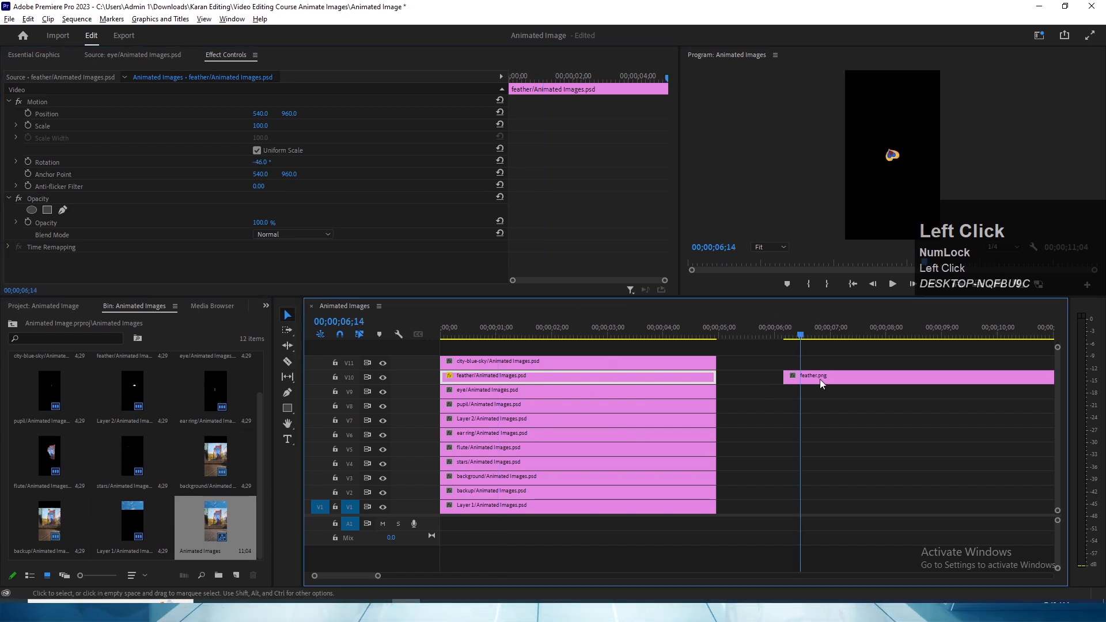
- Shift the feather.png clip slightly earlier on track V10 and set its rotation to 61°
drag(844, 381, 819, 383)
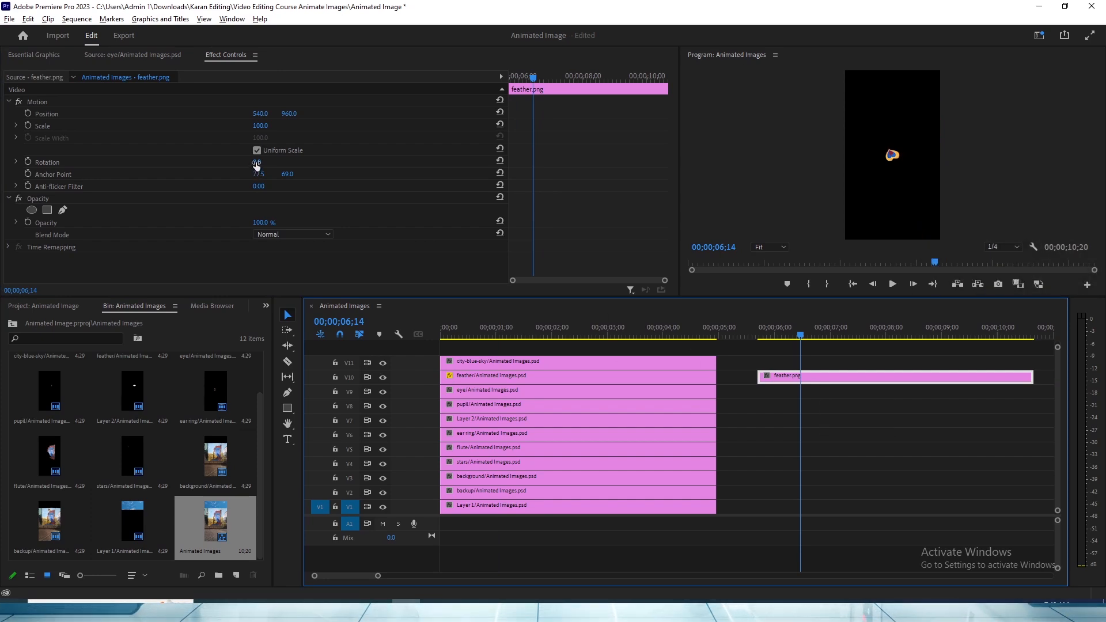
drag(256, 164, 294, 164)
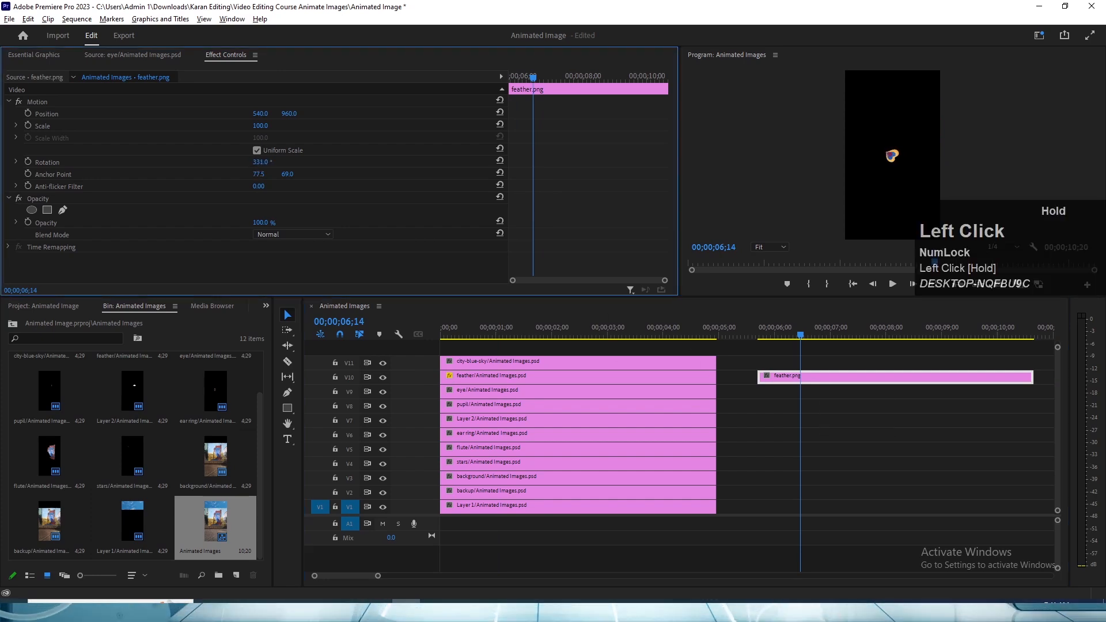
drag(259, 162, 242, 161)
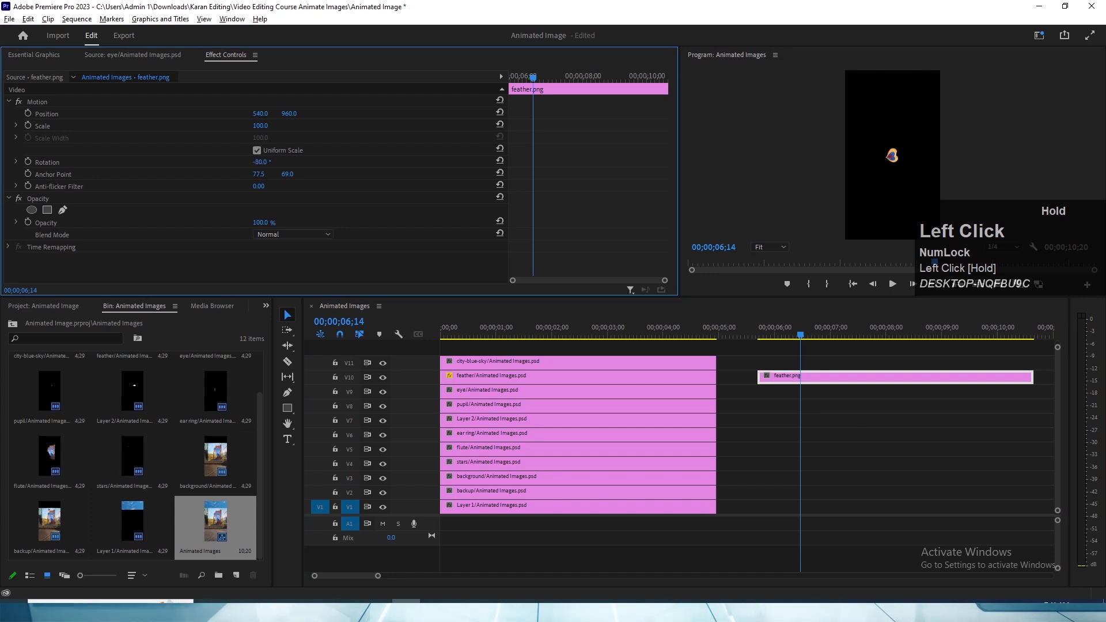
- Set the scale of the feather/Animated Images.psd clip to 74 and the scale of the feather.png clip to 104
click(505, 359)
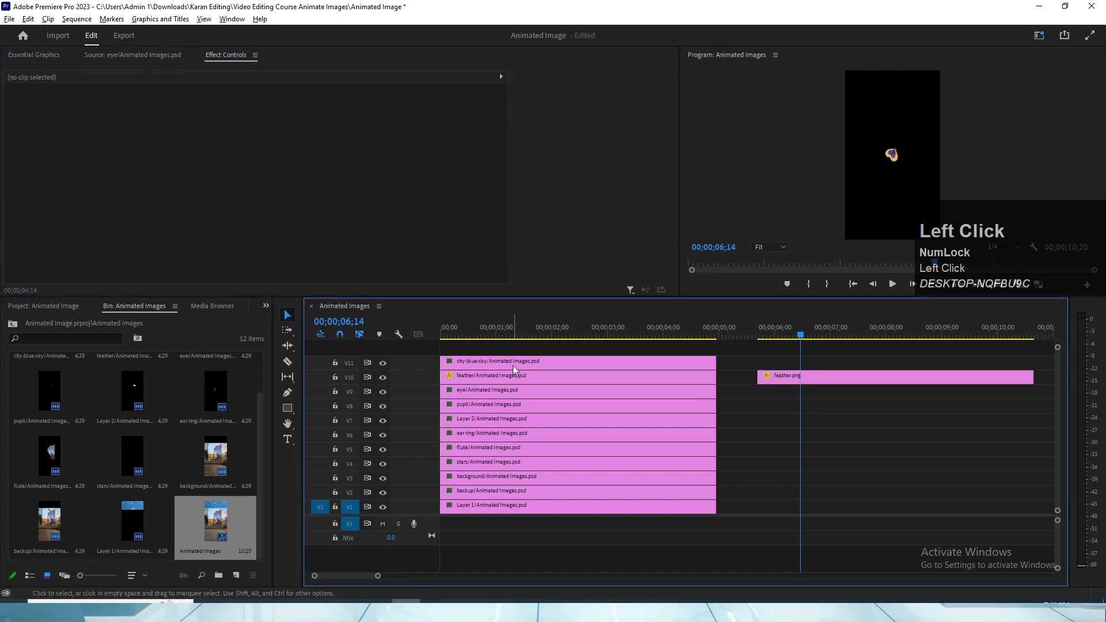
click(524, 332)
click(527, 377)
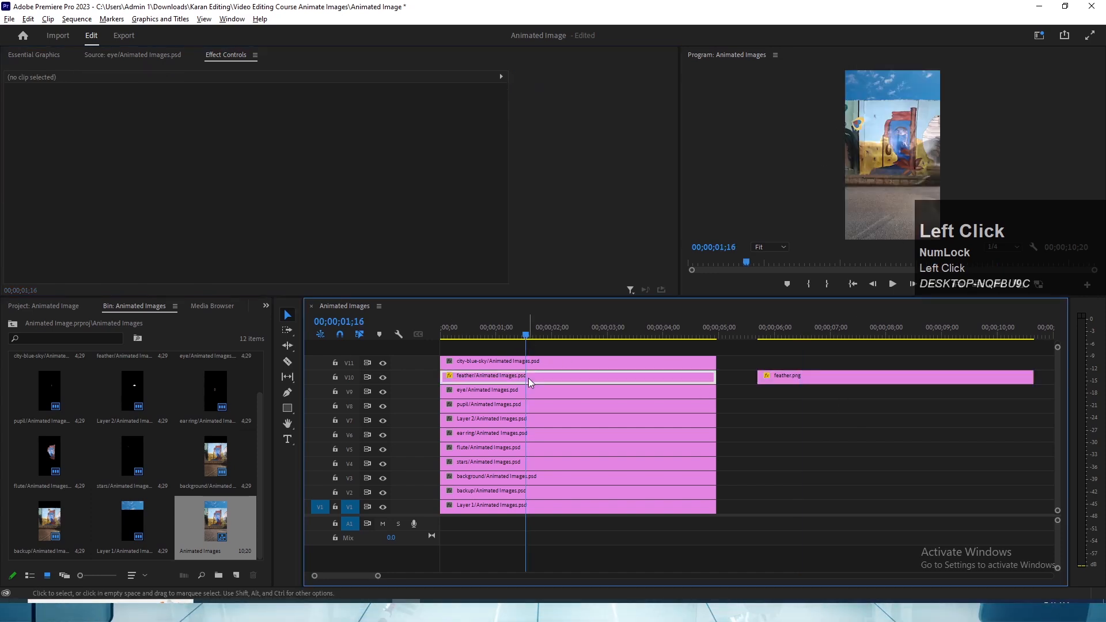
drag(261, 125, 224, 126)
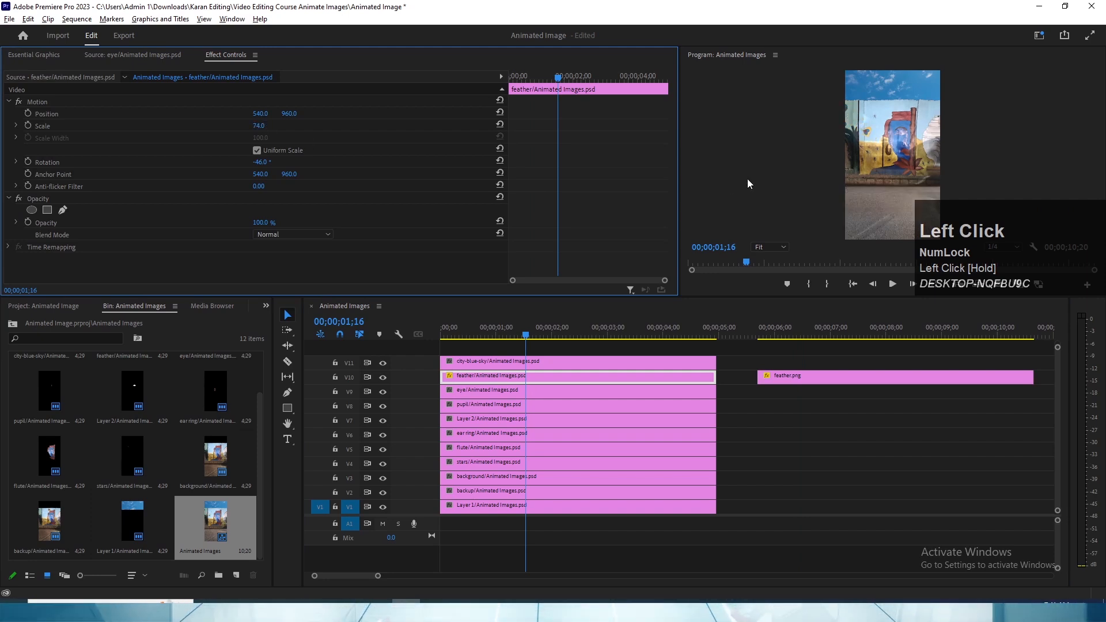
click(822, 375)
drag(259, 126, 306, 126)
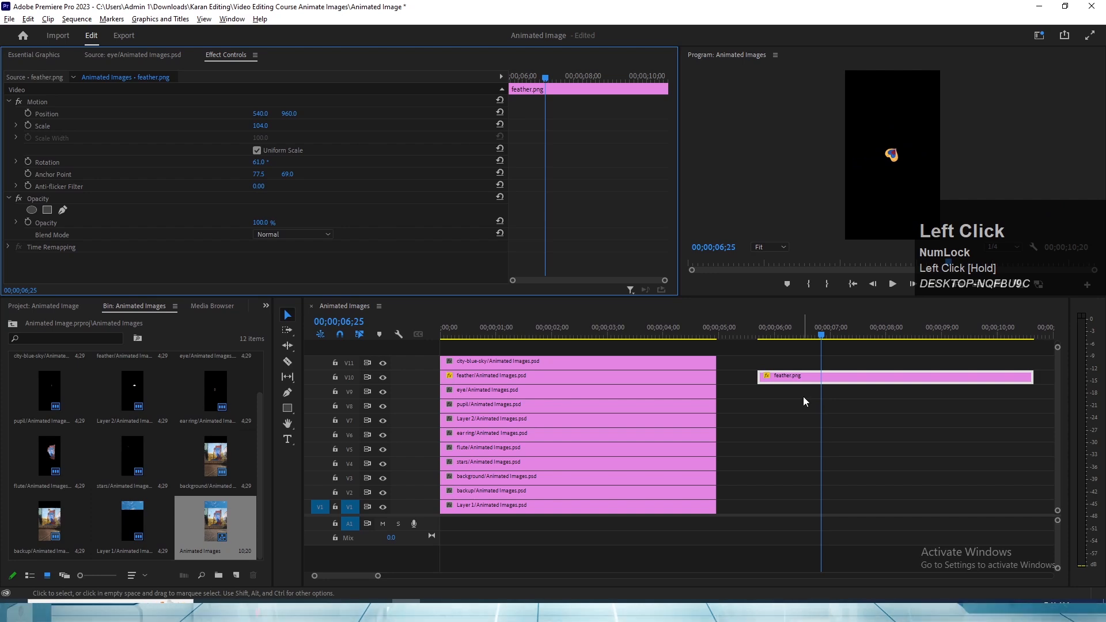
- Examine the anchor point of the feather.png clip in the enlarged program view
click(558, 334)
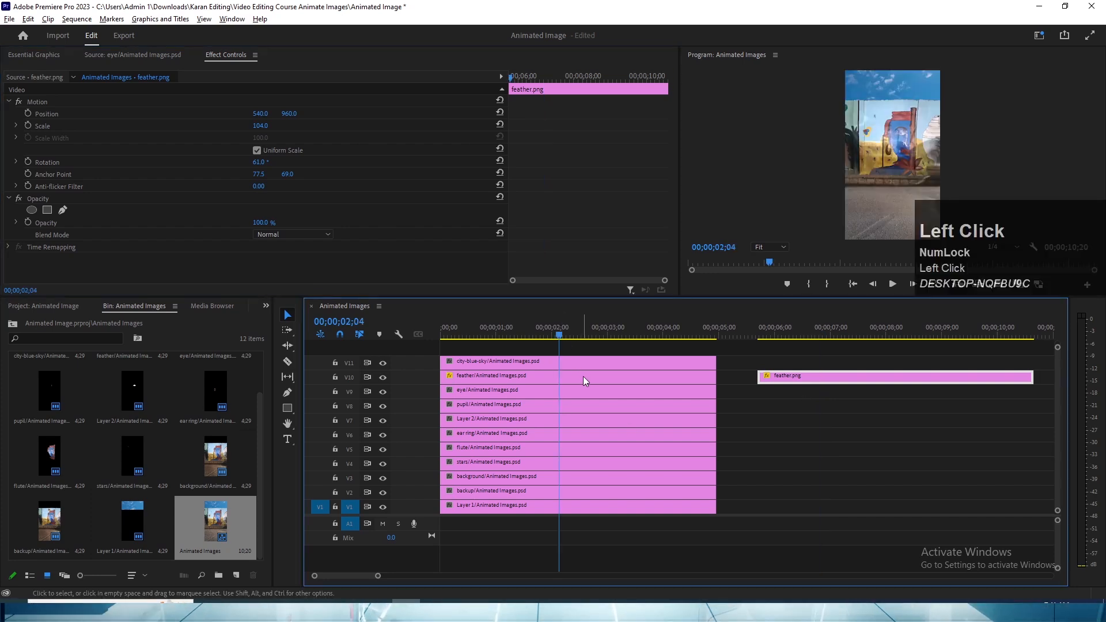
click(862, 333)
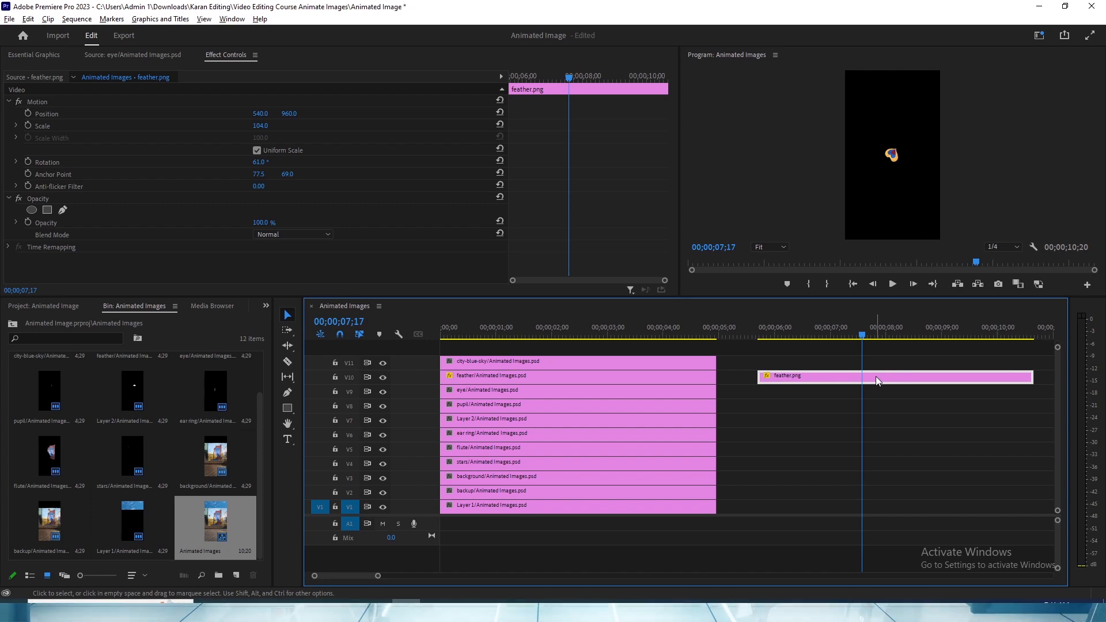
click(879, 379)
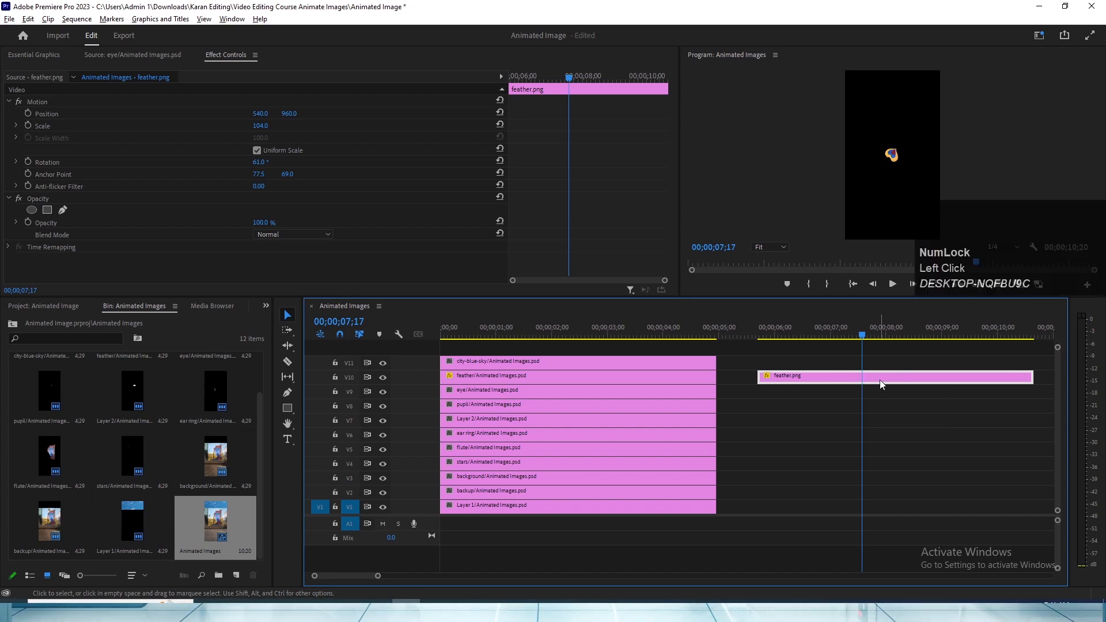
click(880, 379)
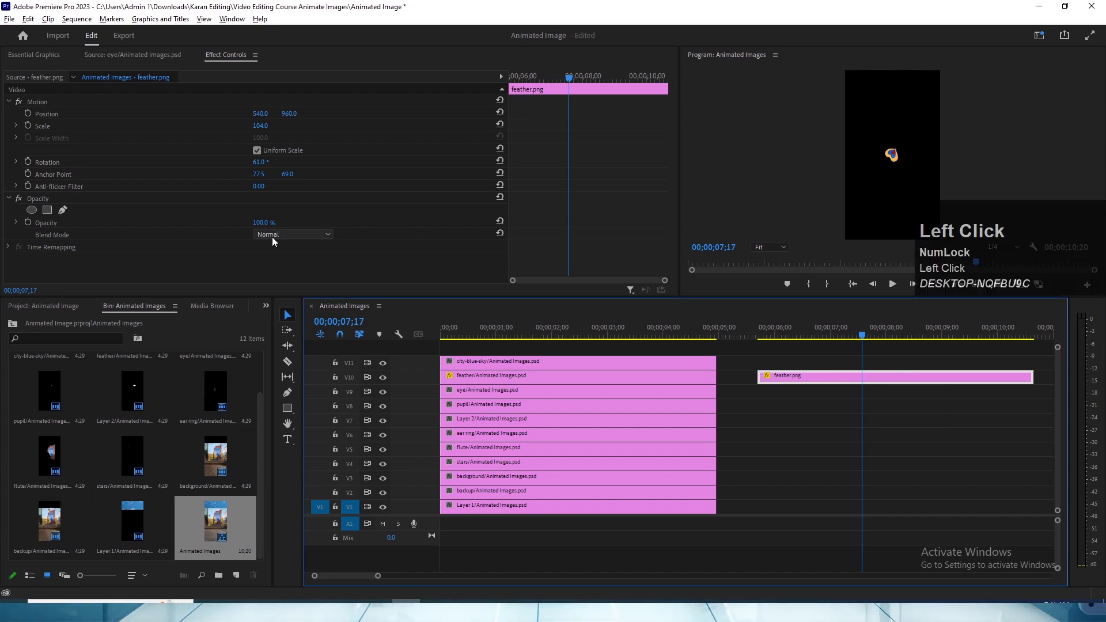
click(46, 174)
key(grave)
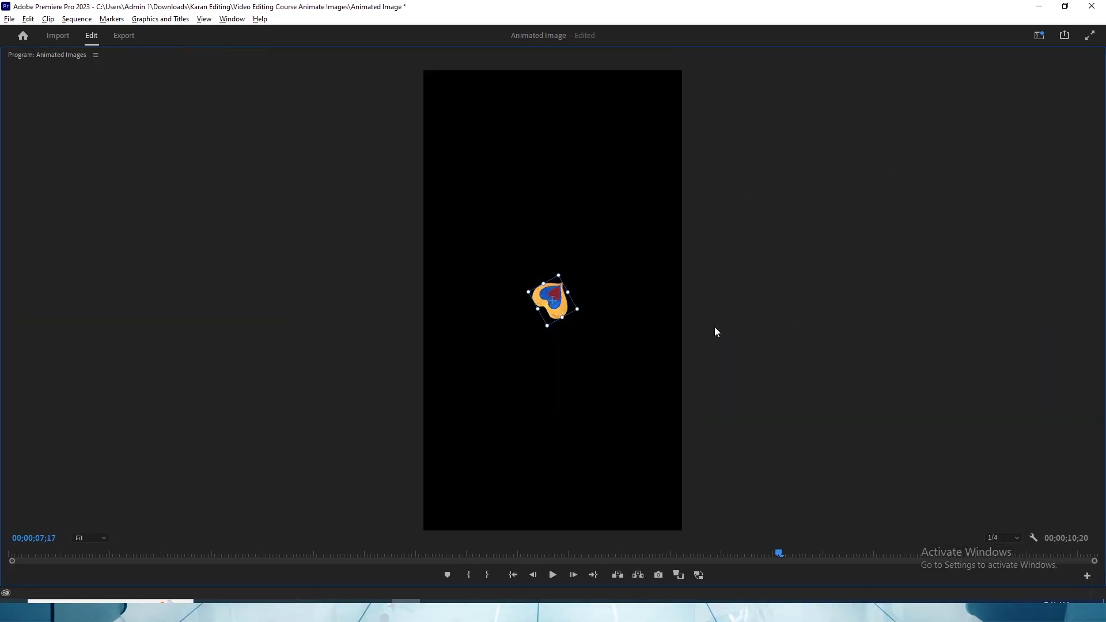
key(grave)
- Move the anchor point of the feather/Animated Images.psd clip onto the feather, at 521.5, 424.3
click(793, 397)
click(569, 327)
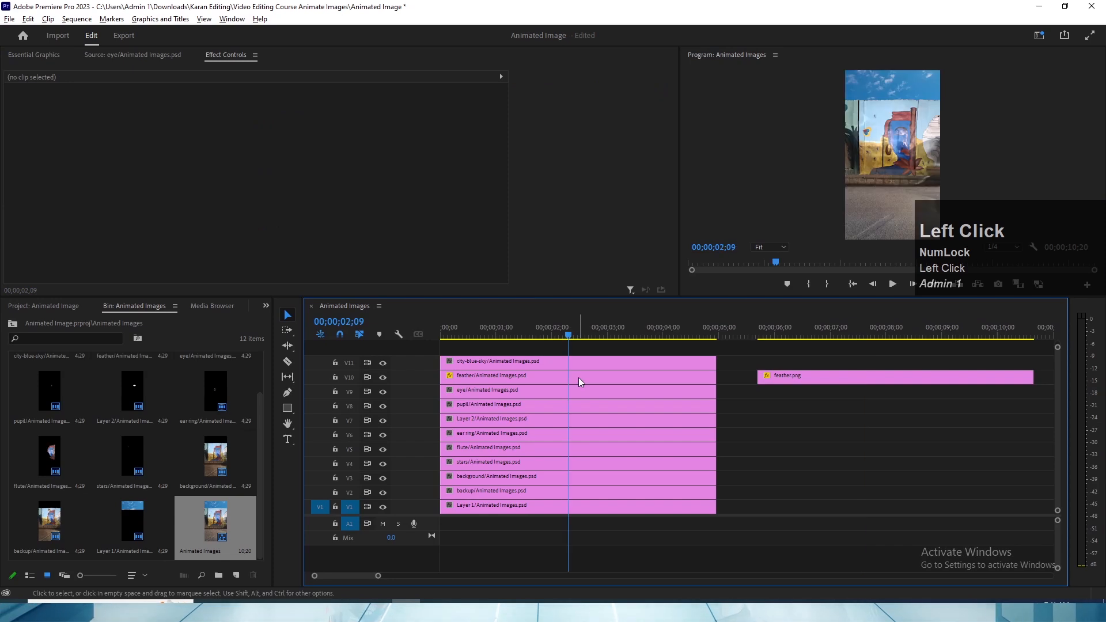
click(578, 378)
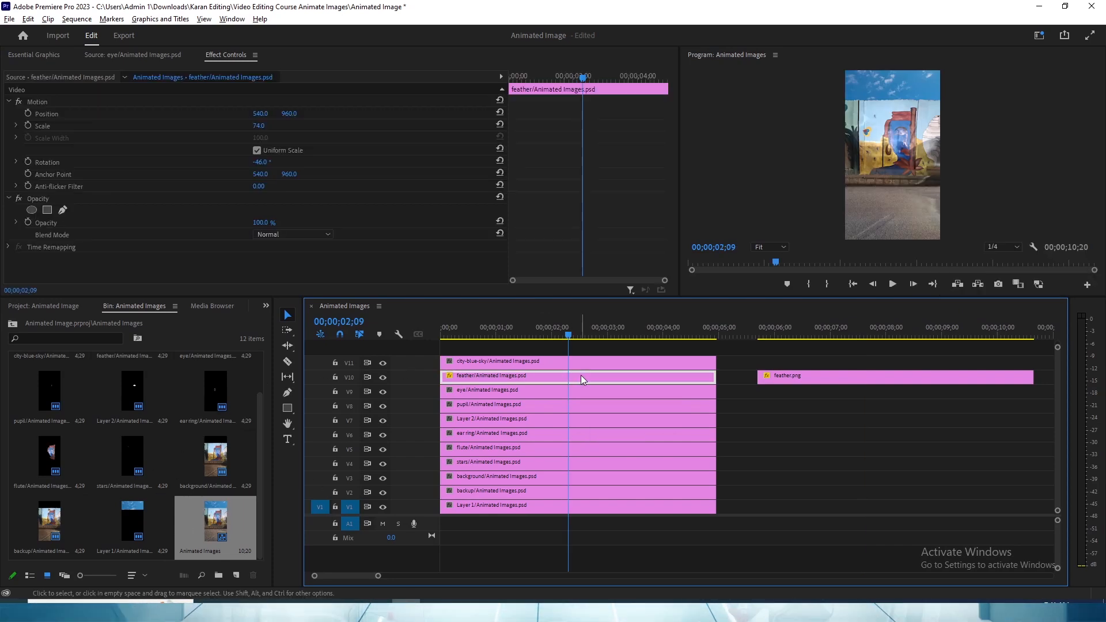
click(62, 174)
key(grave)
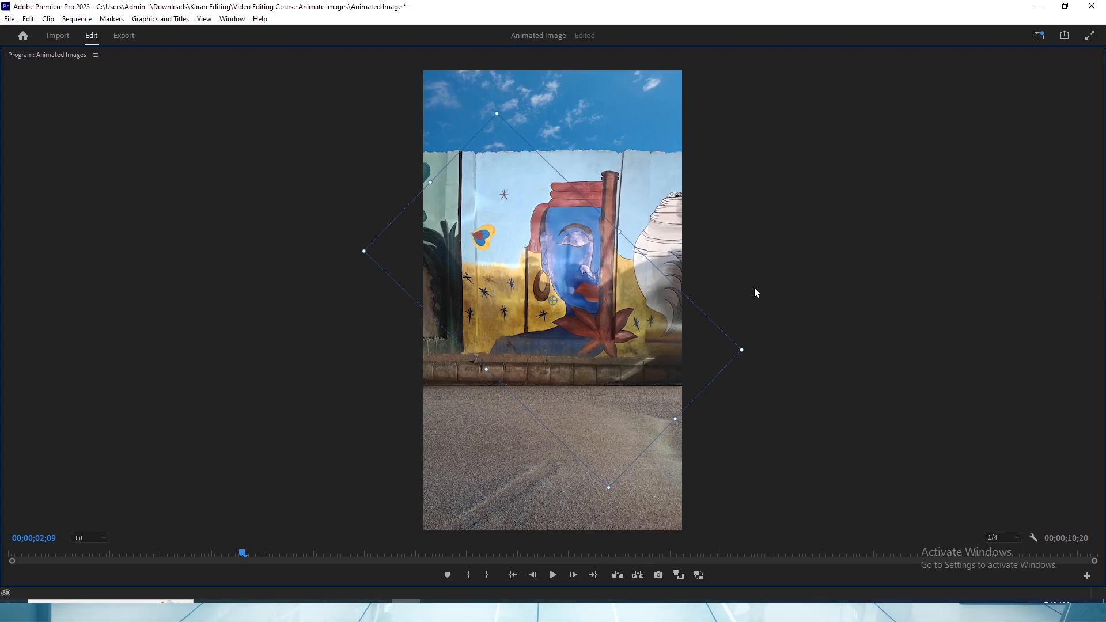
click(482, 240)
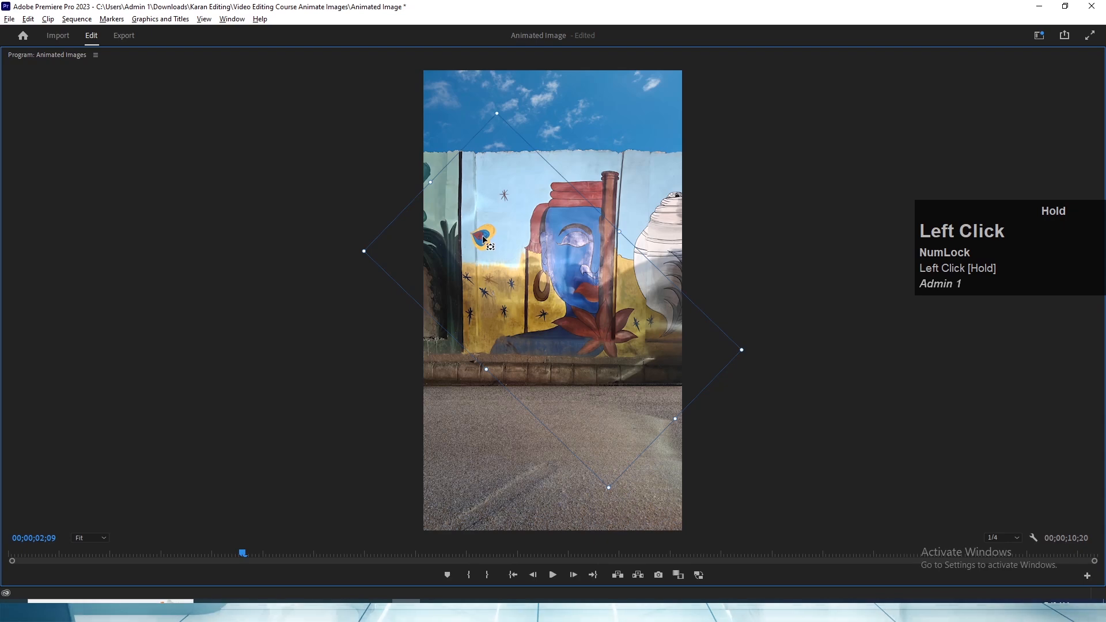
key(grave)
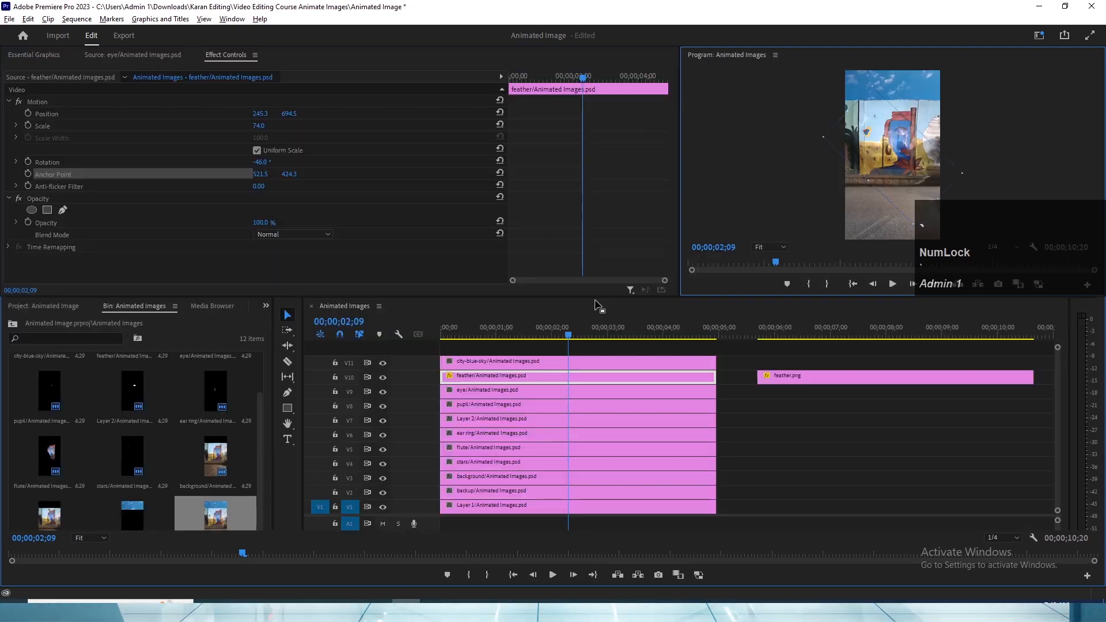
- Try rotating the feather/Animated Images.psd clip to -19° around its new anchor point
click(570, 377)
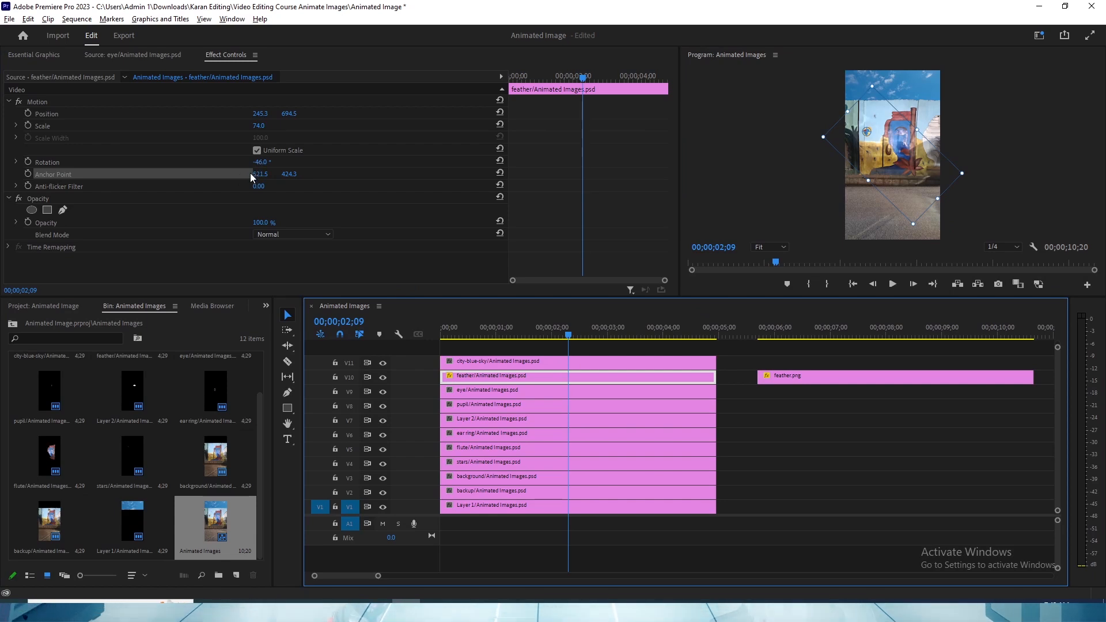
drag(263, 164, 279, 165)
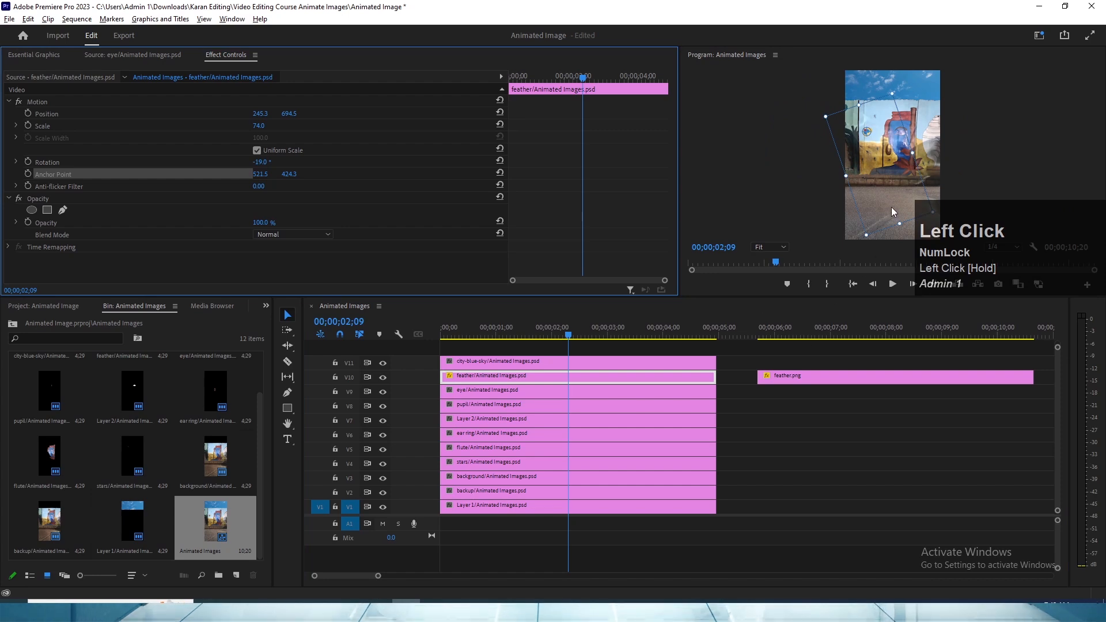
- Overwrite the feather layer clip on V10 with feather.png and reset its position, scale, rotation and anchor point
click(781, 333)
drag(818, 376, 517, 376)
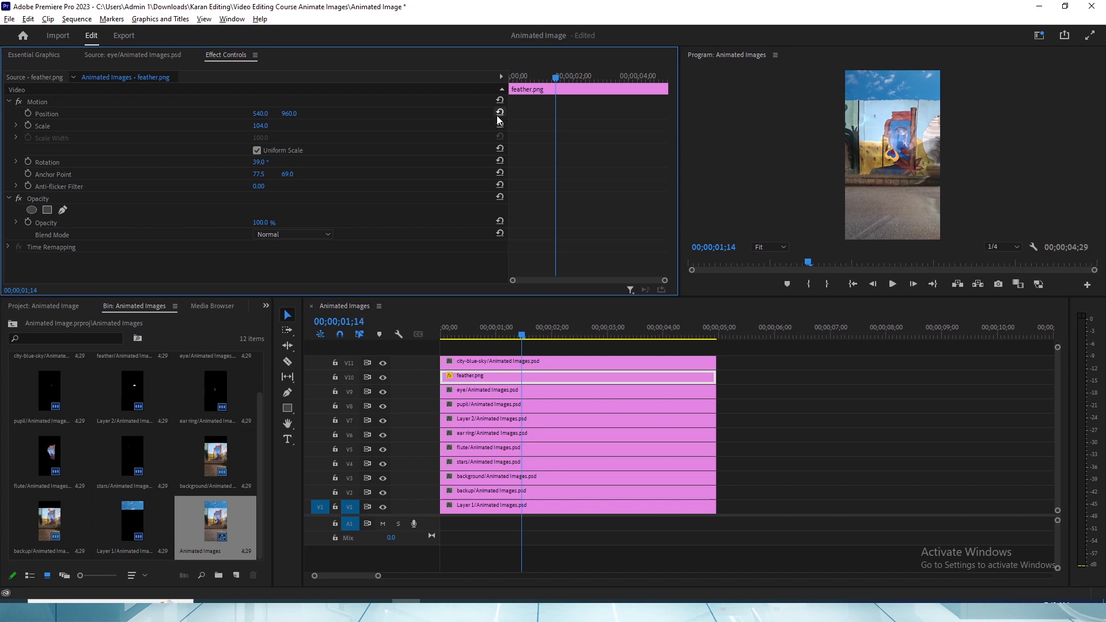
click(499, 114)
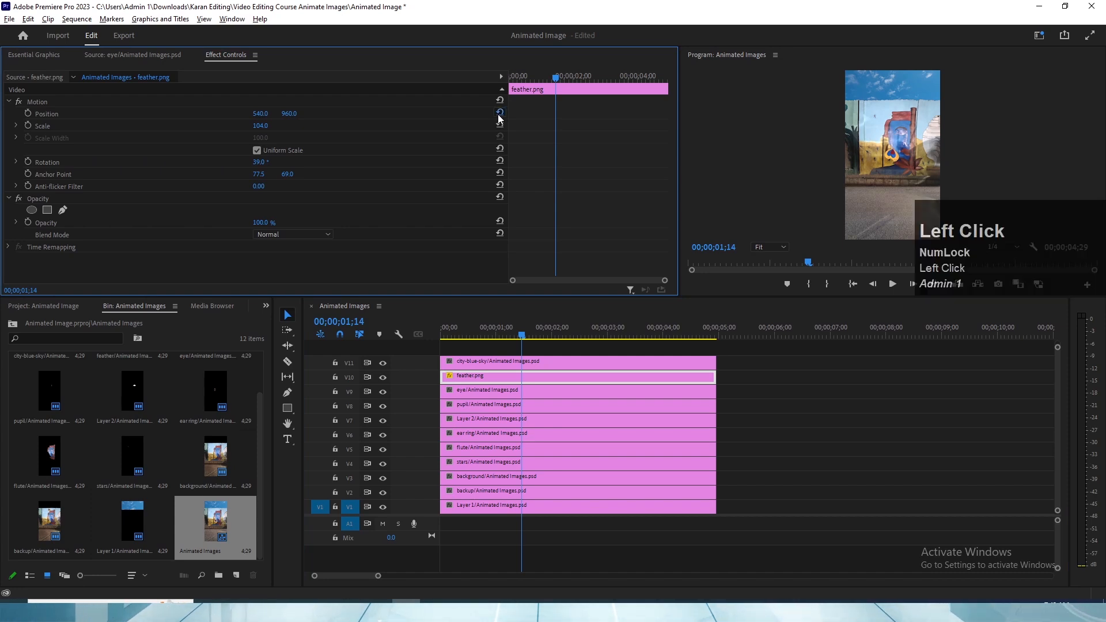
click(499, 125)
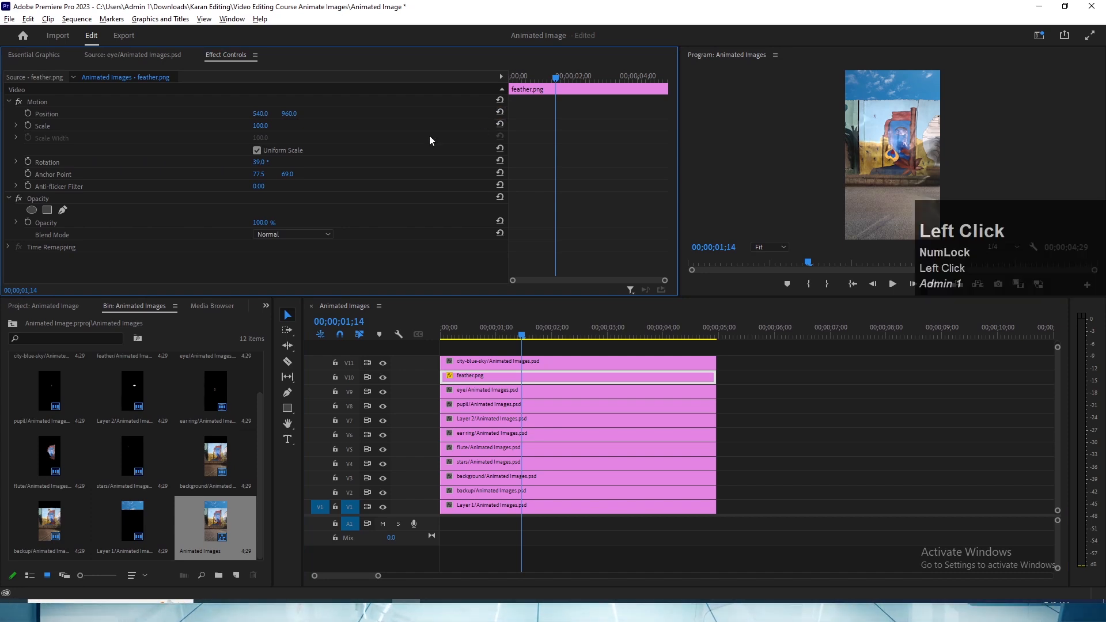
click(499, 161)
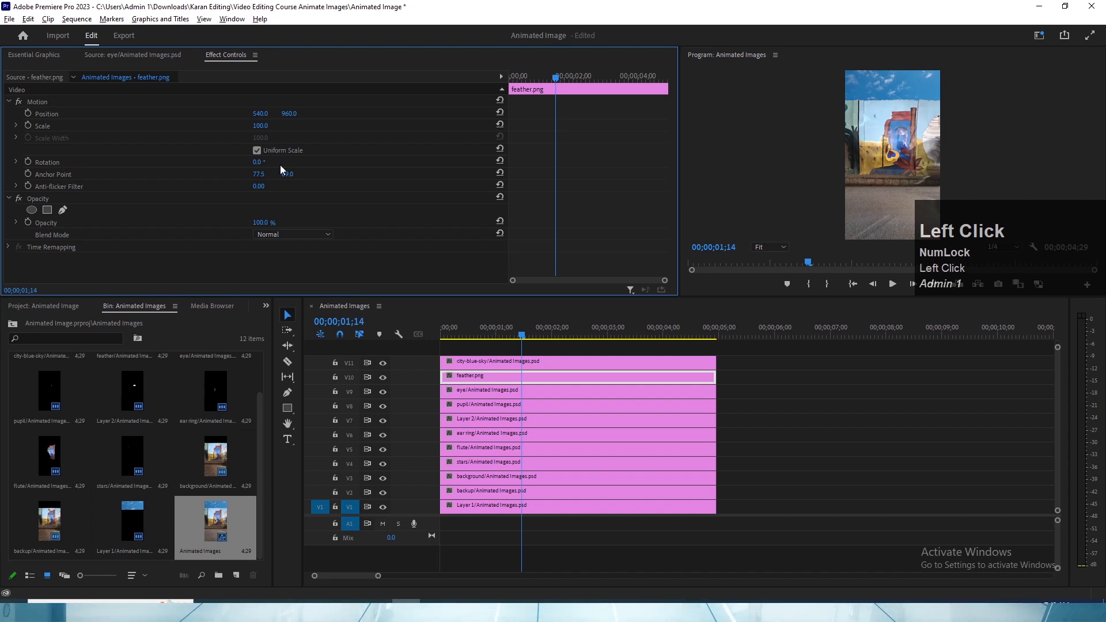
click(500, 173)
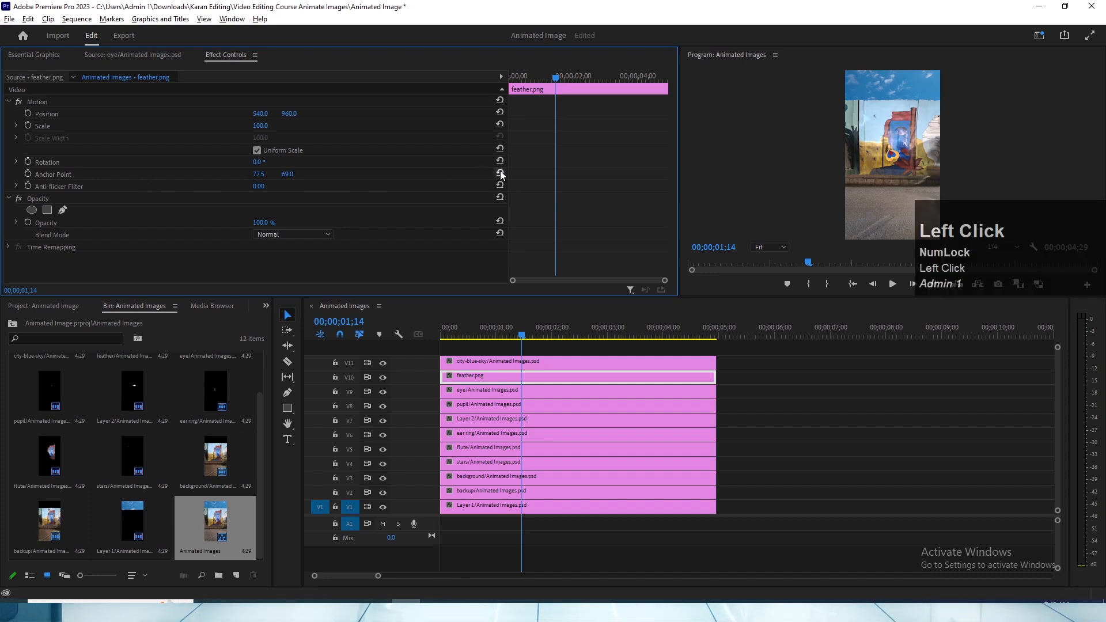
click(501, 173)
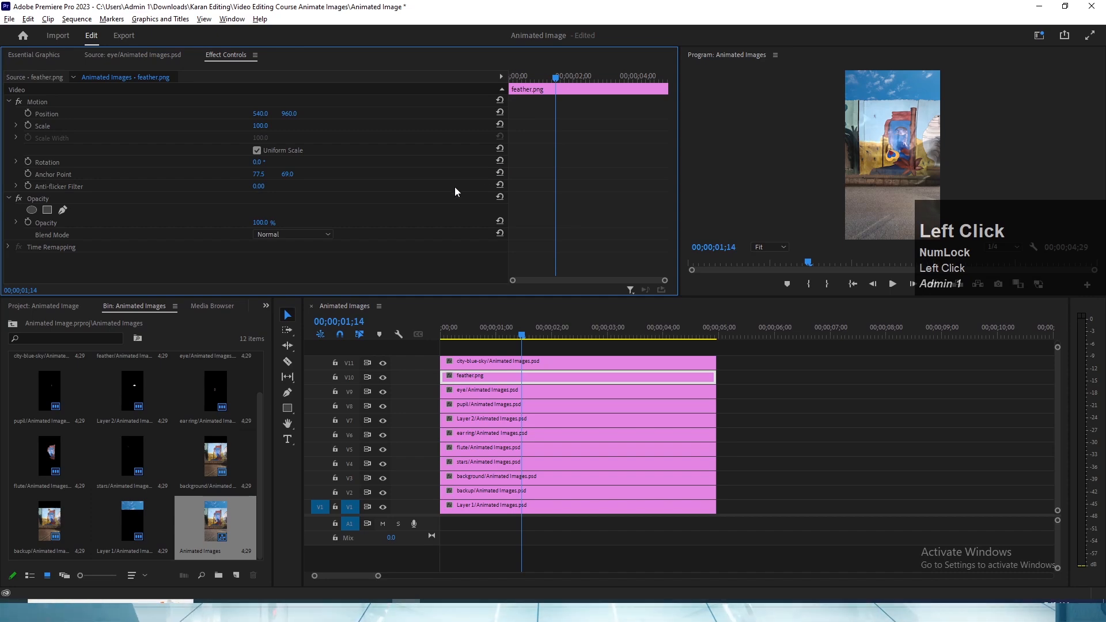
- Try a scale of 197 on feather.png, and undo the changes back to before it overwrote the feather layer clip
click(506, 379)
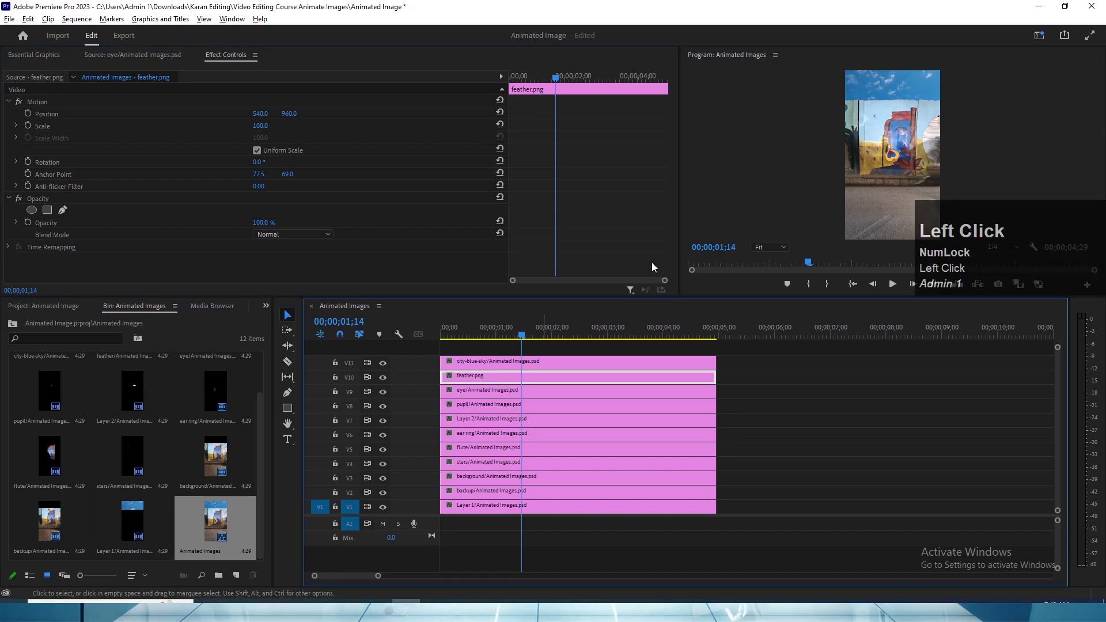
key(grave)
key(grave)
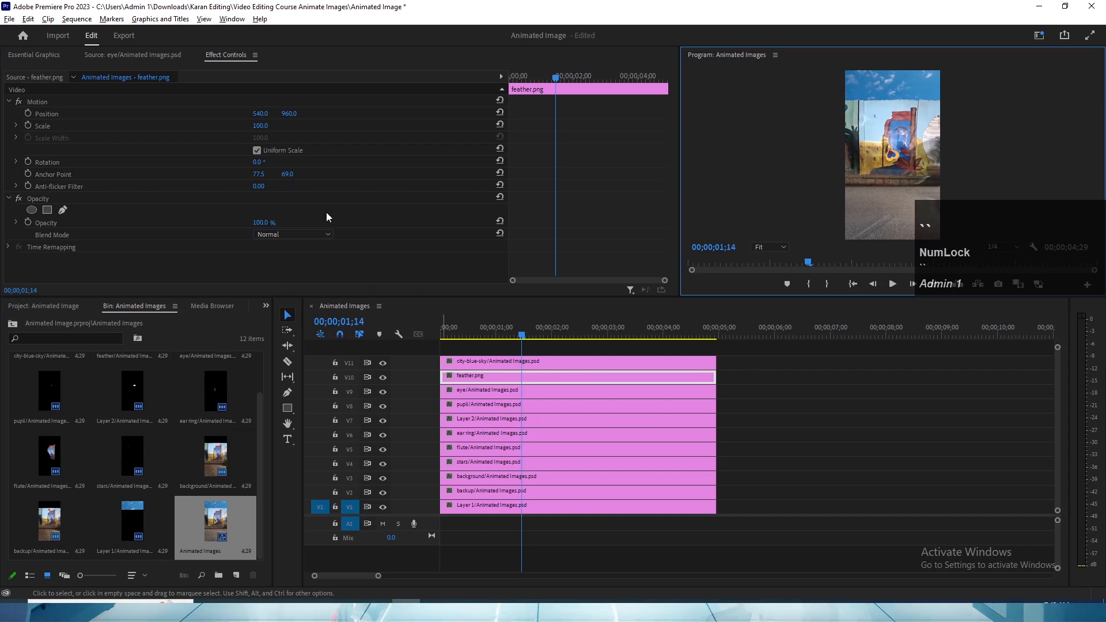
drag(268, 127, 289, 153)
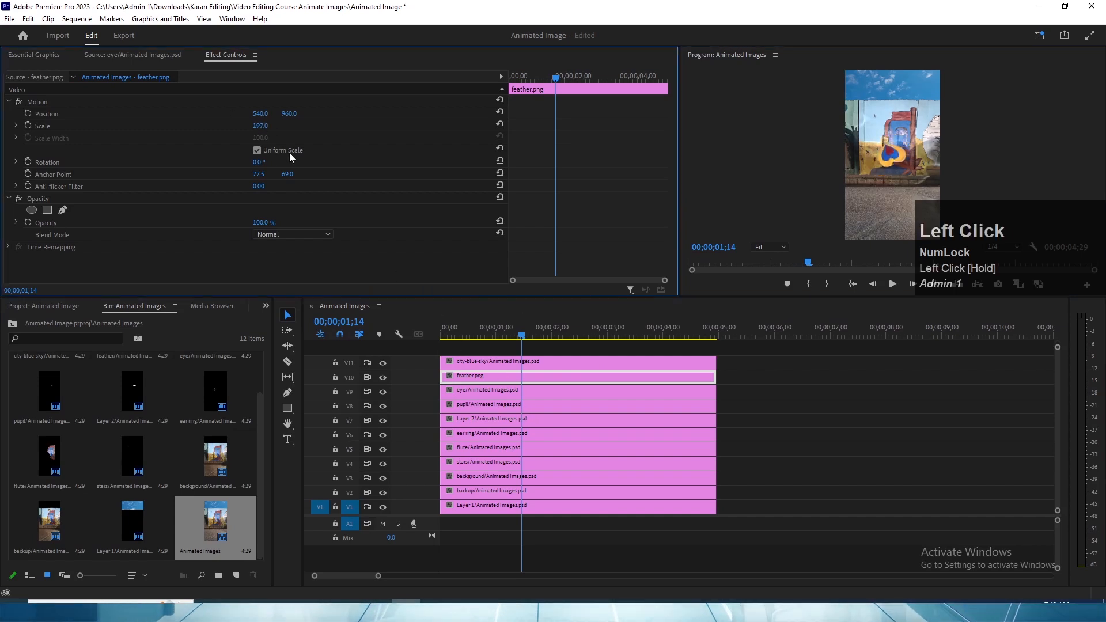
key(ctrl+z)
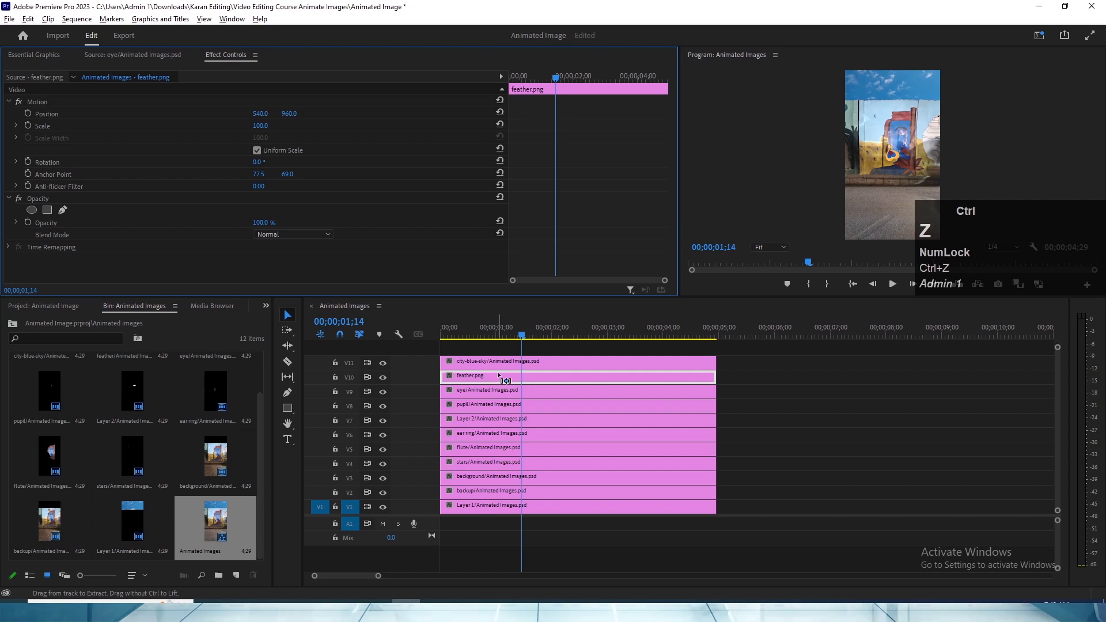
click(790, 400)
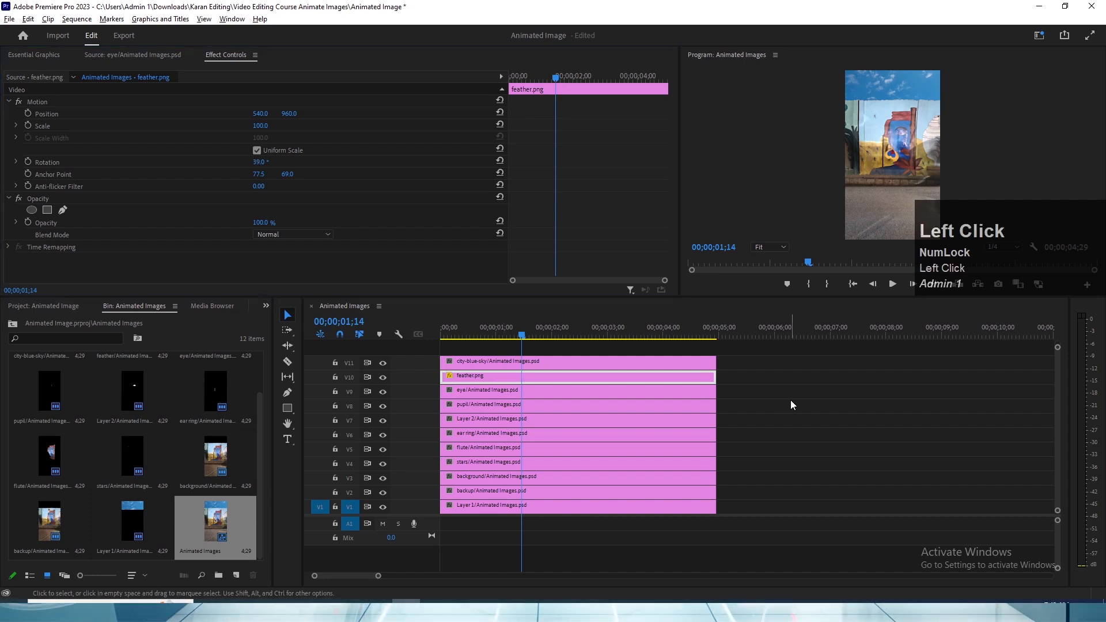
key(ctrl+z)
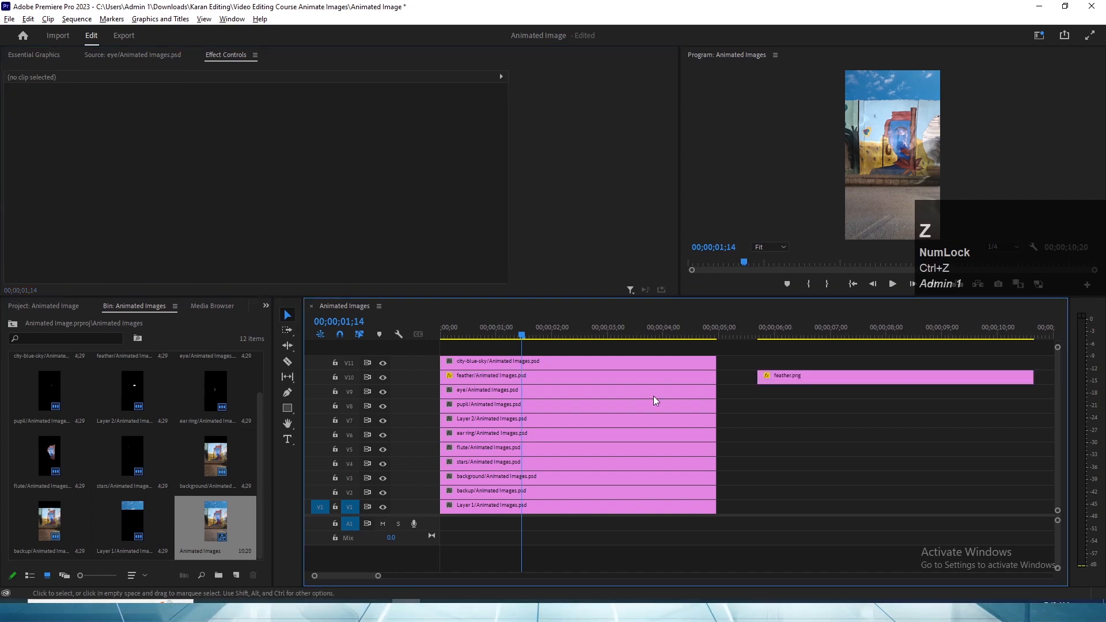
- Select the feather/Animated Images.psd clip and save the project
click(552, 383)
key(ctrl+s)
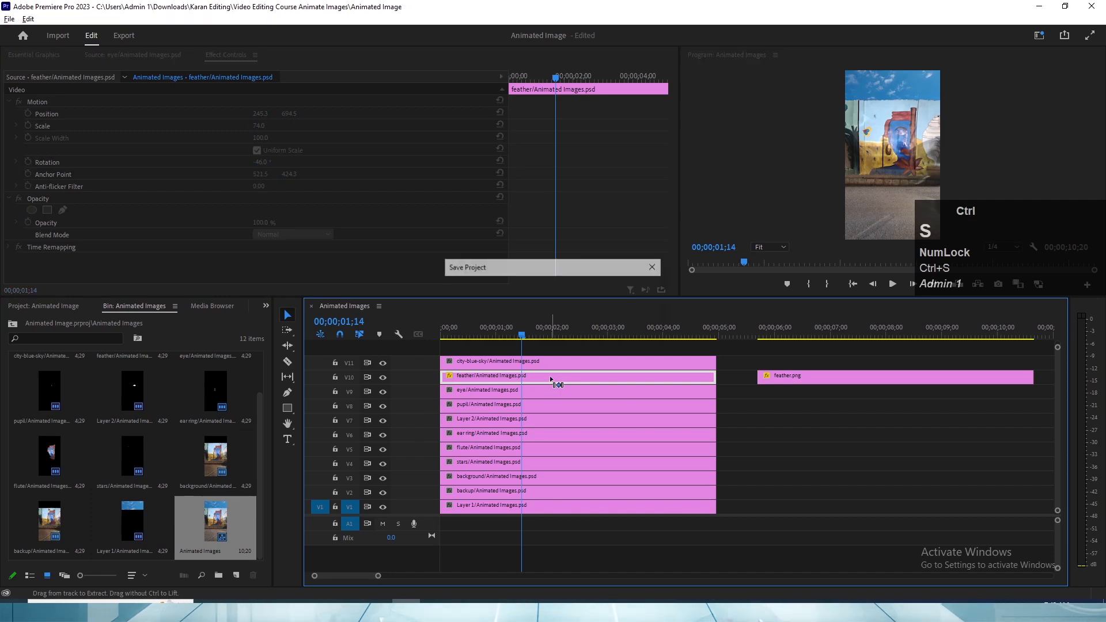
- Compare the motion properties of the feather.png clip with those of the feather/Animated Images.psd clip
click(789, 335)
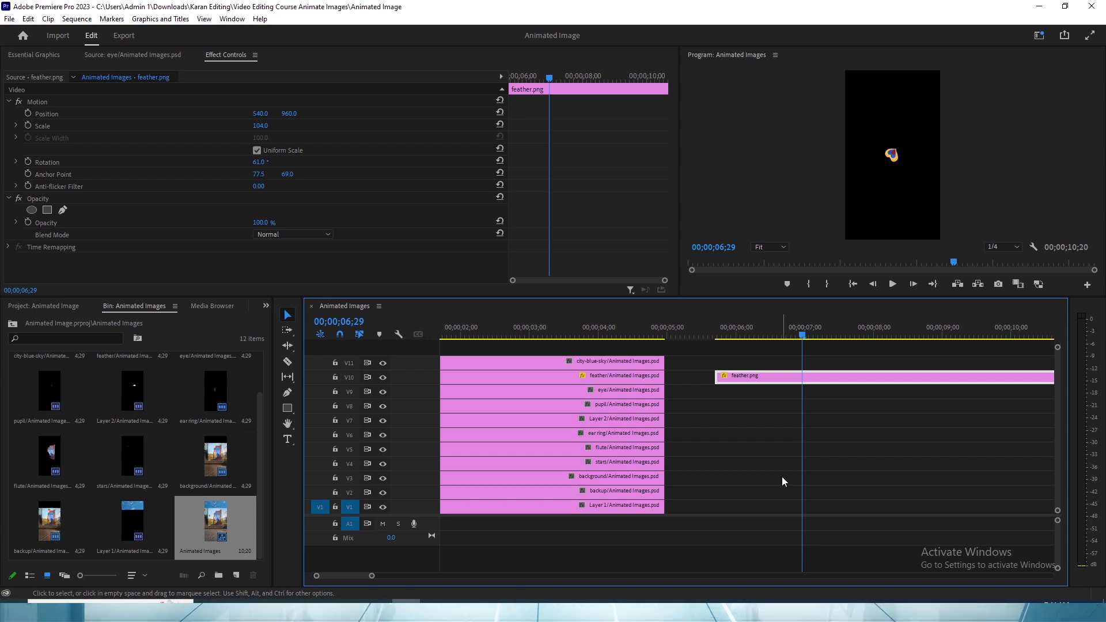
scroll(773, 469, up, 3)
click(612, 379)
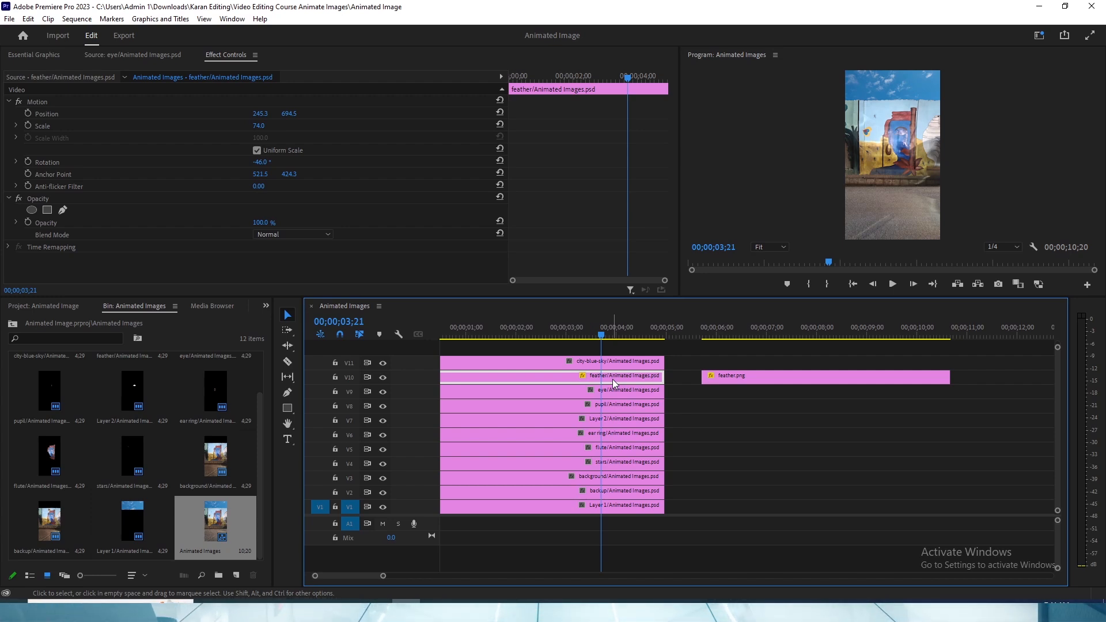
click(774, 323)
scroll(759, 375, down, 2)
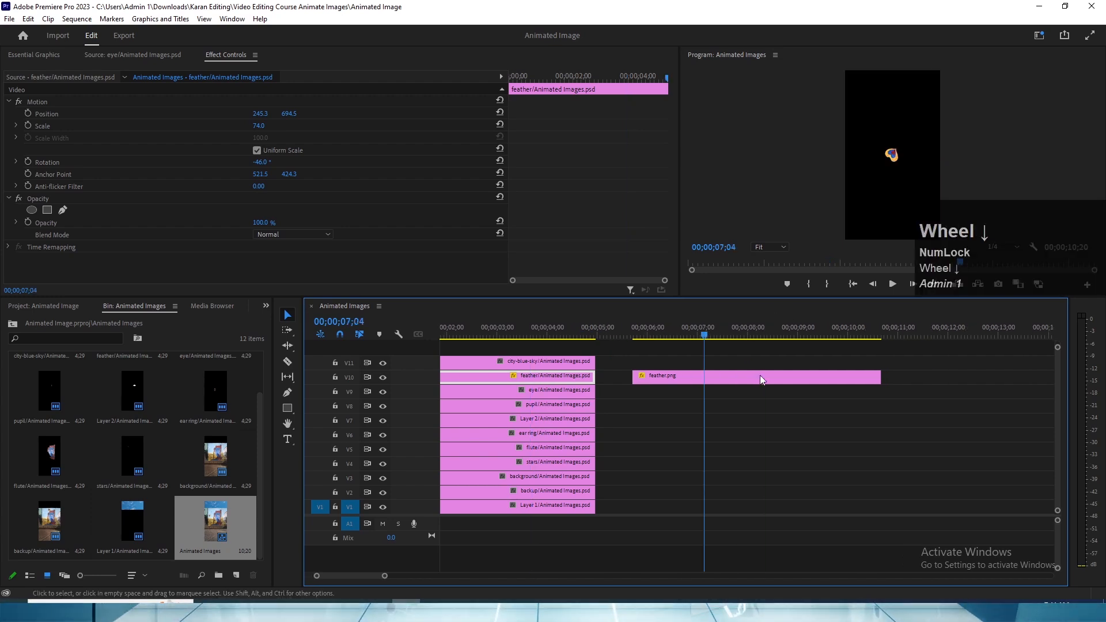
click(748, 376)
scroll(748, 376, up, 2)
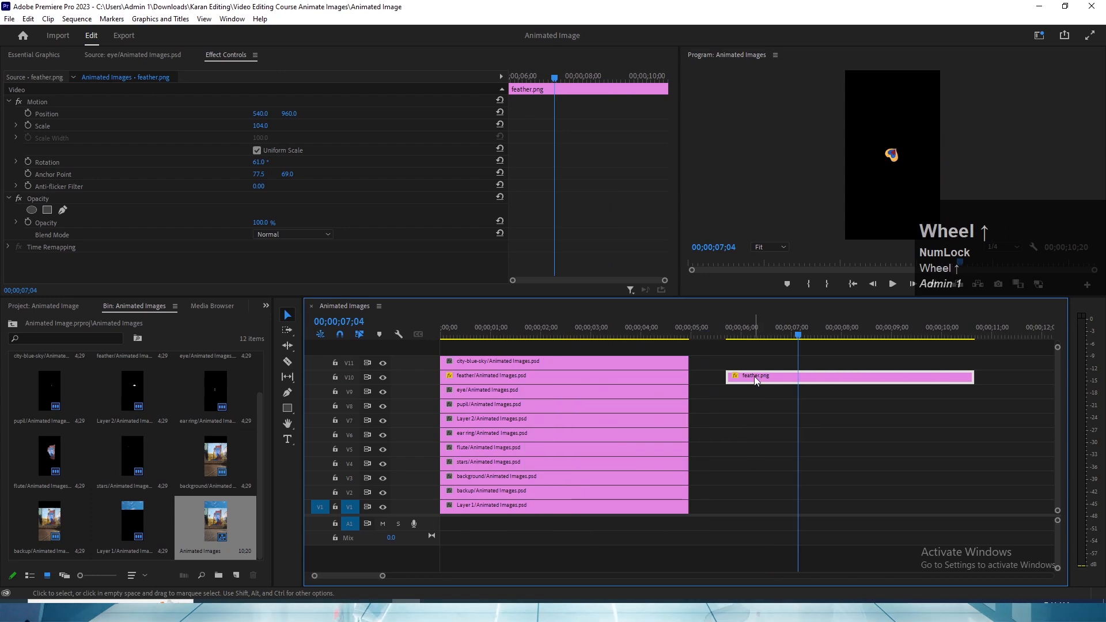
- Try placing the feather.png clip on V12 above the mural layers, at position 568, 401
drag(755, 376, 564, 337)
click(565, 336)
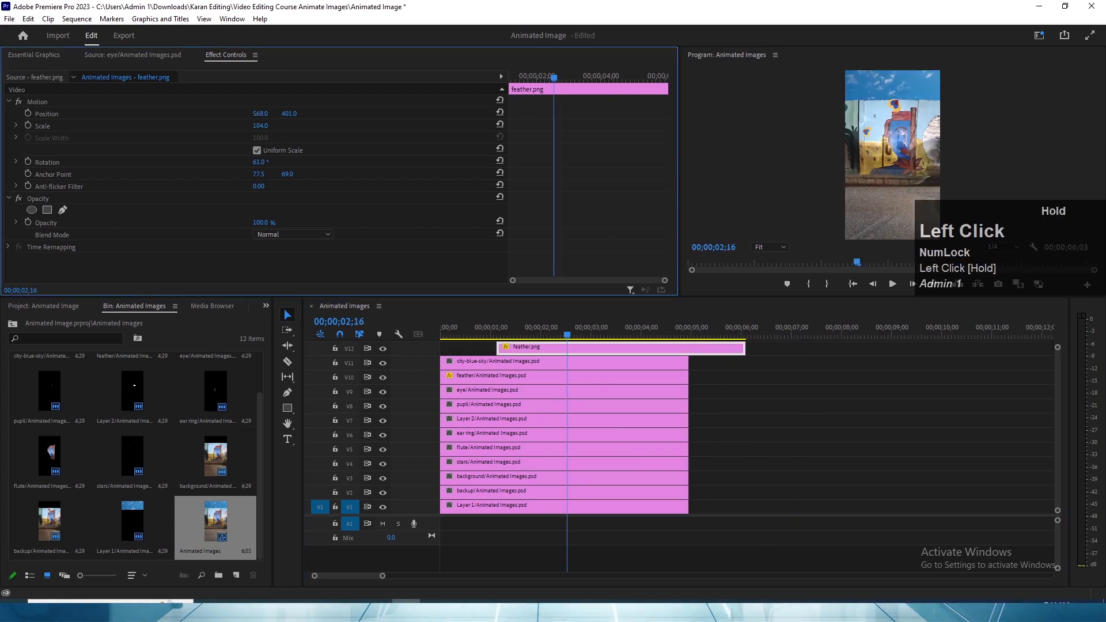
click(362, 236)
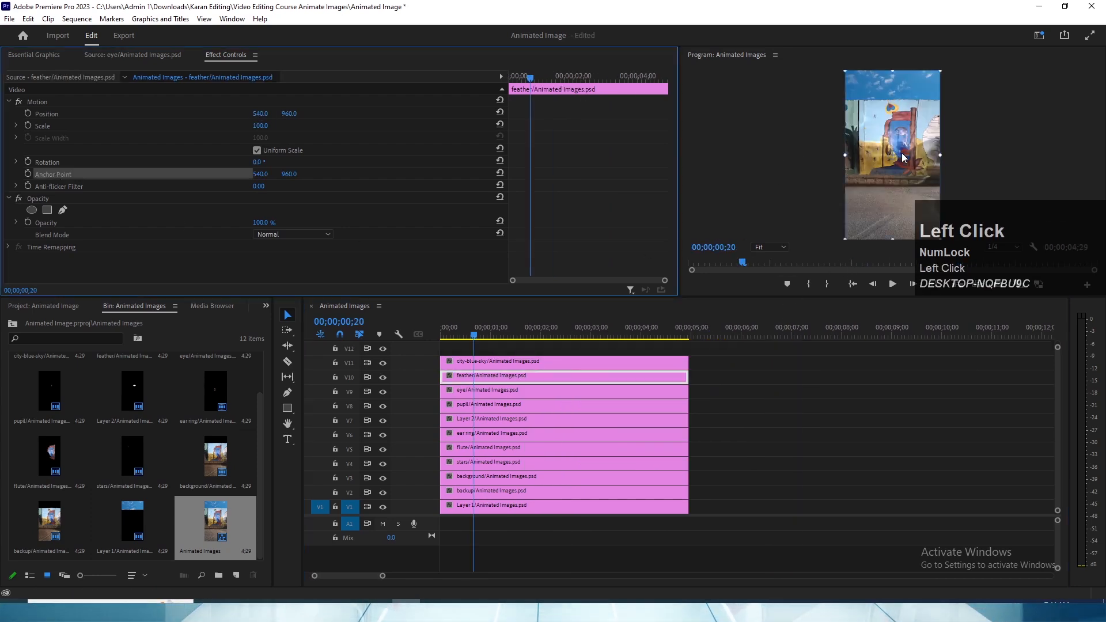
- Move the anchor point of the feather/Animated Images.psd clip onto the feather in the mural
key(grave)
drag(552, 300, 553, 186)
key(grave)
- Move the anchor point of the eye/Animated Images.psd clip onto the mural's eye, at about 640, 704
click(517, 394)
key(f)
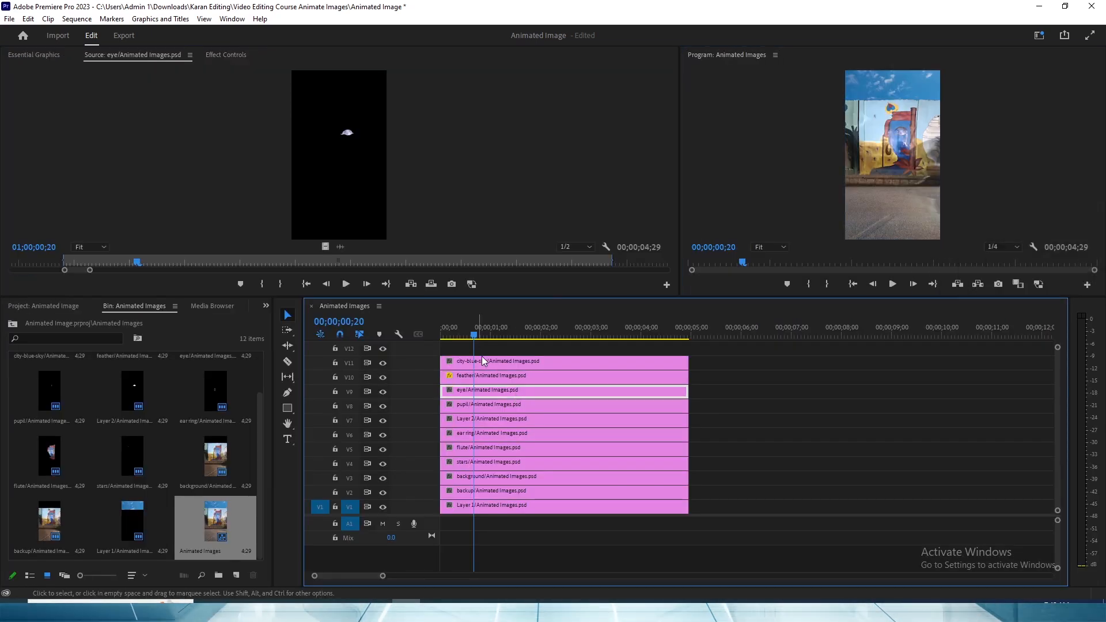
click(688, 219)
key(grave)
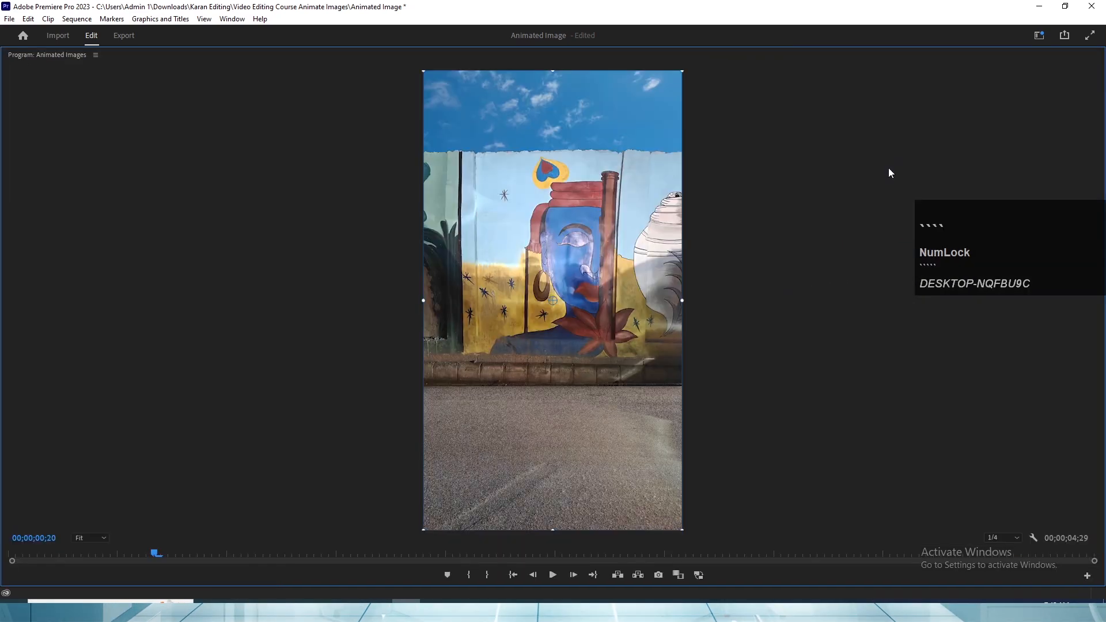
key(grave)
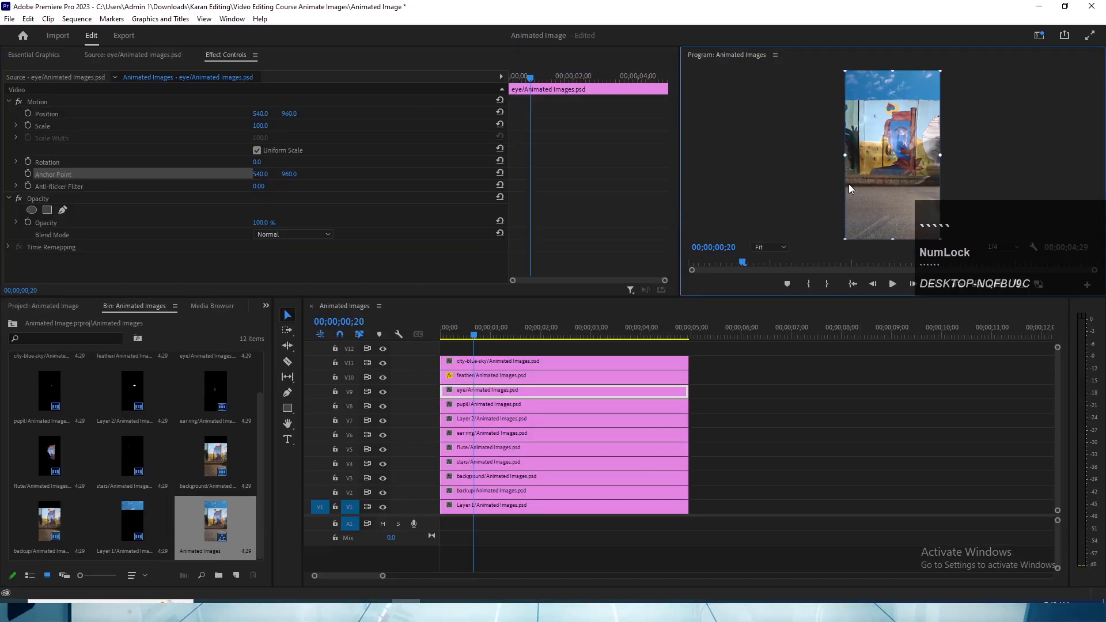
key(grave)
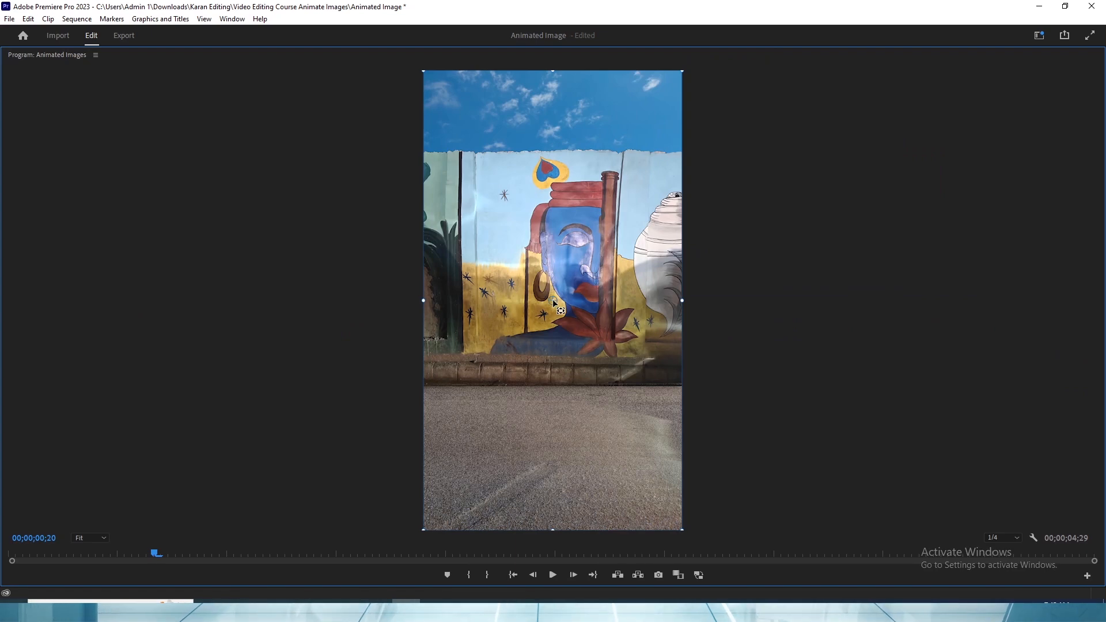
drag(556, 300, 577, 239)
key(grave)
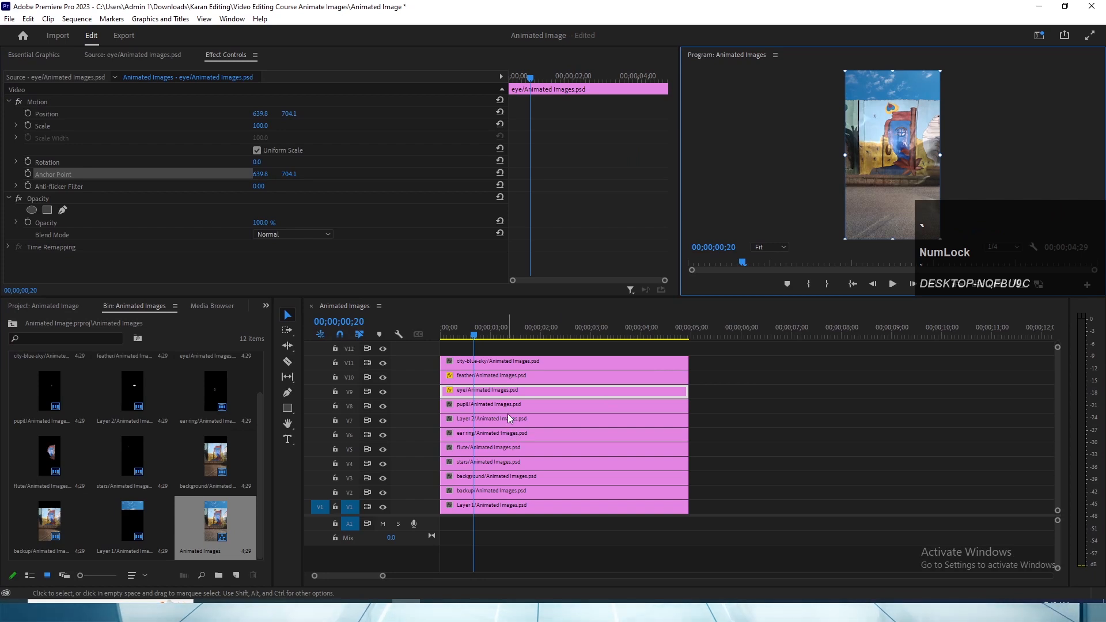
- Move the anchor point of the pupil/Animated Images.psd clip onto the pupil, at about 640, 706, and save the project
click(508, 407)
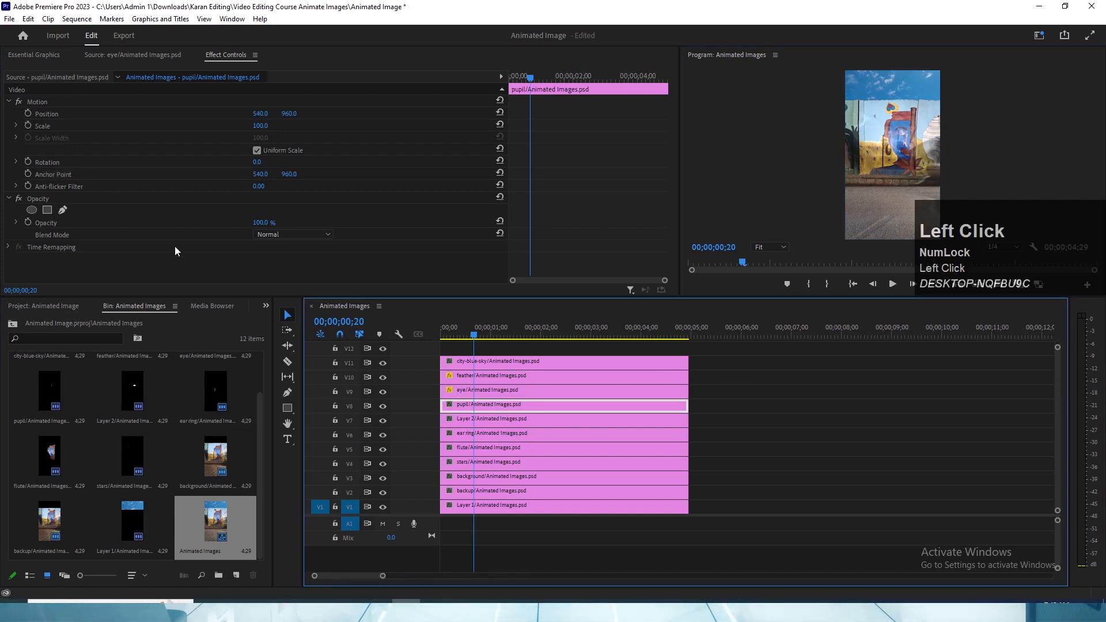
click(50, 172)
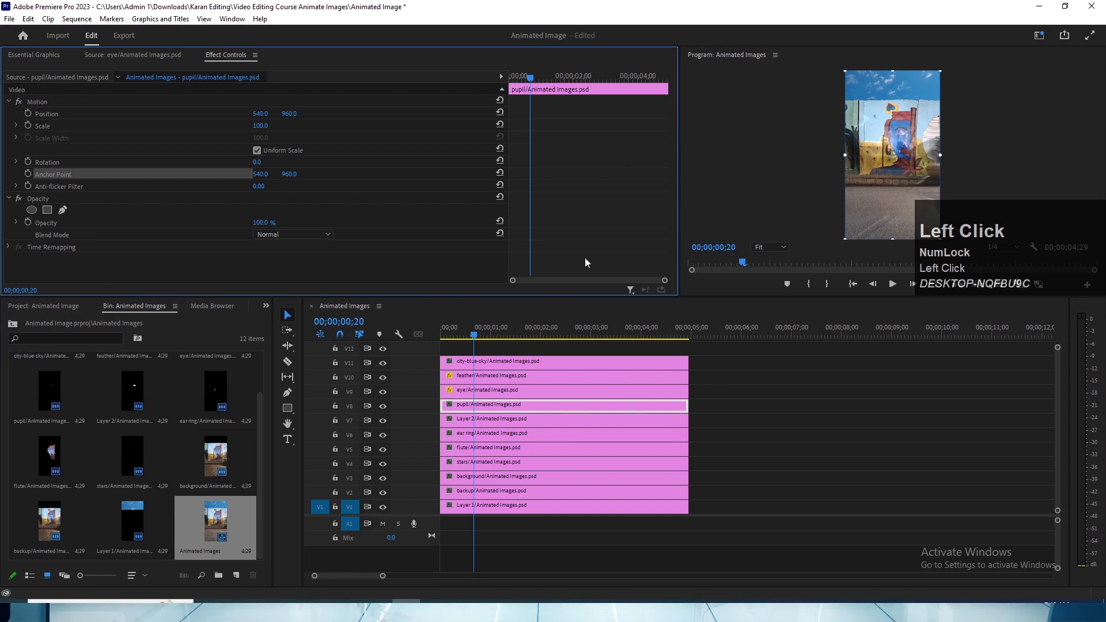
key(grave)
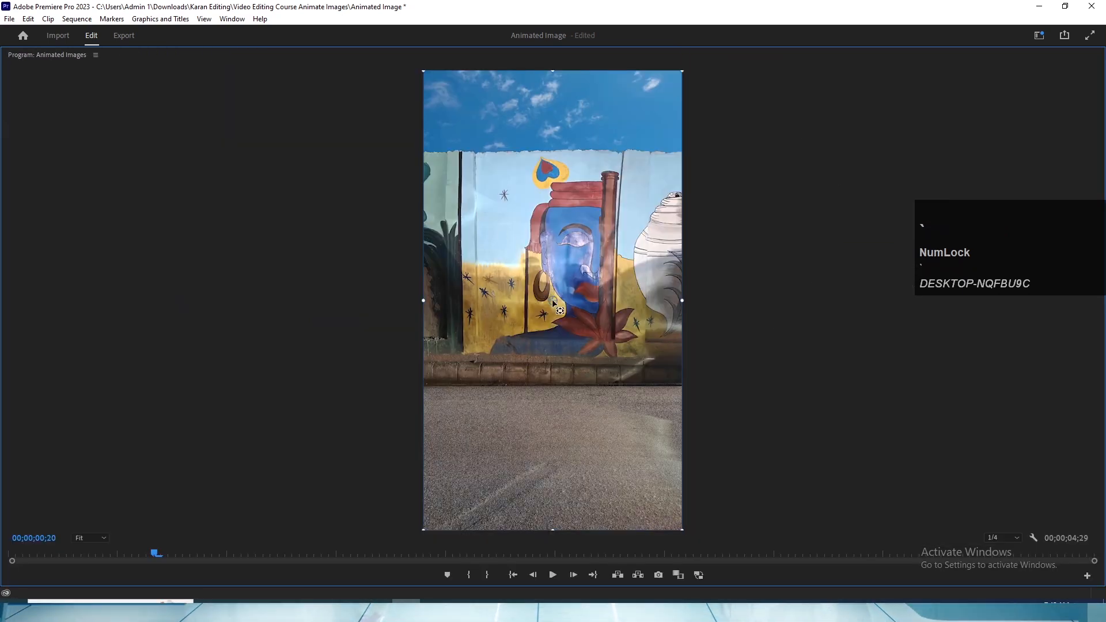
drag(552, 299, 579, 247)
key(grave)
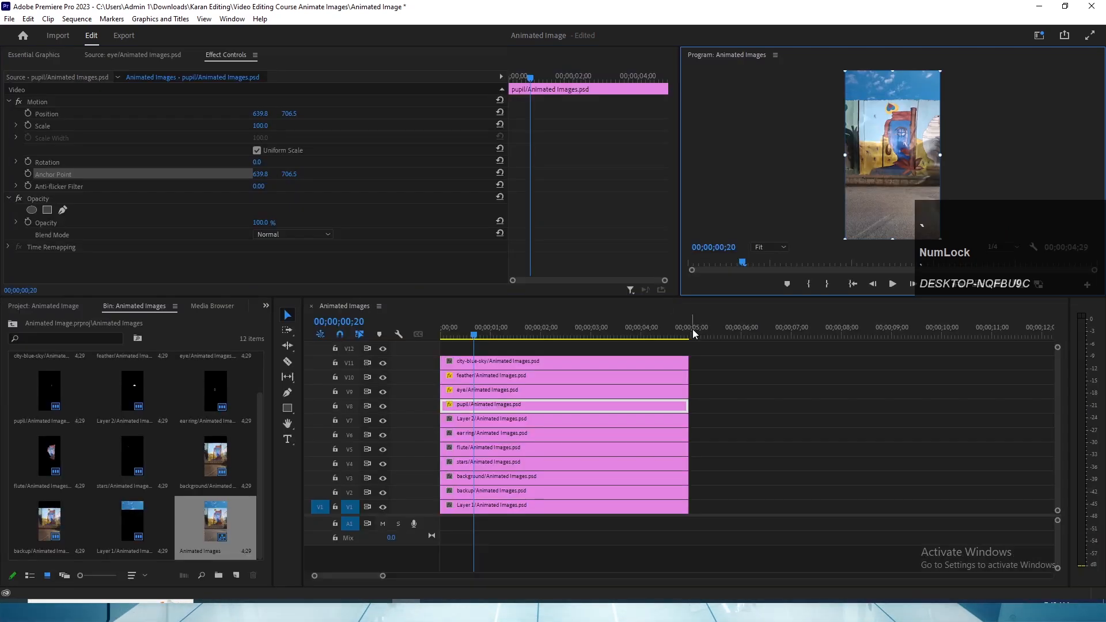
click(527, 404)
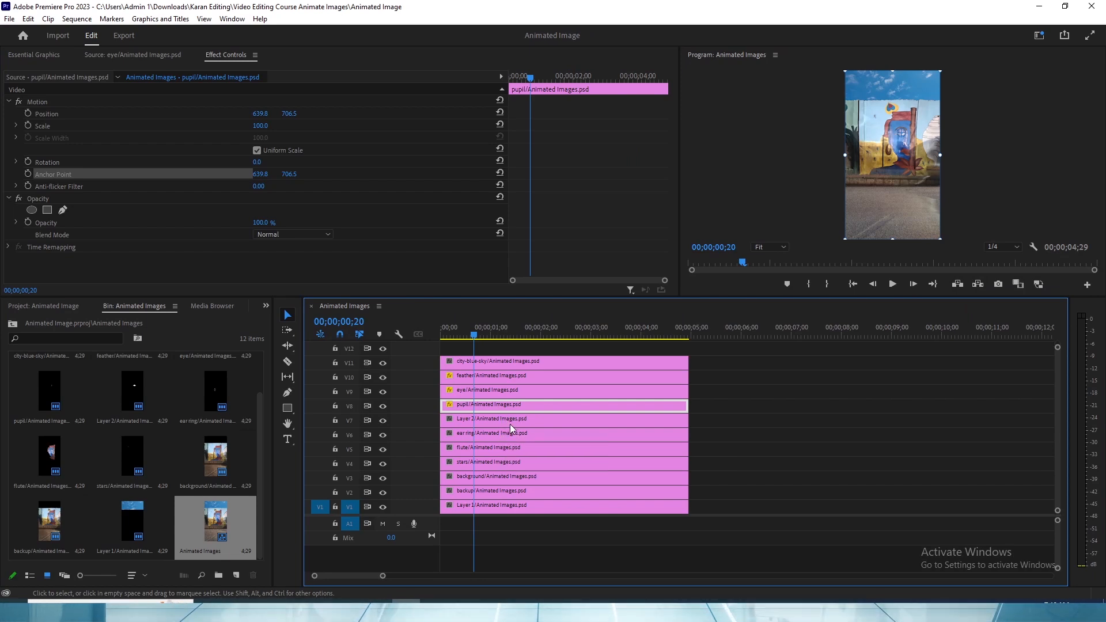
- Move the anchor point of the Layer 2/Animated Images.psd clip onto the mural's eye, at about 640, 704
click(509, 424)
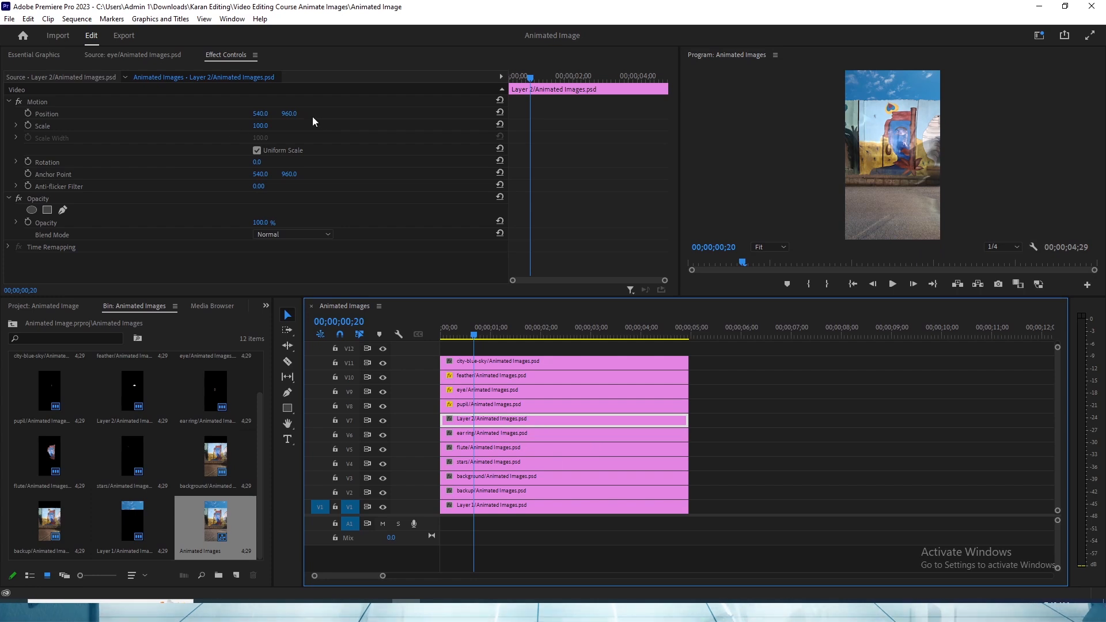
click(140, 174)
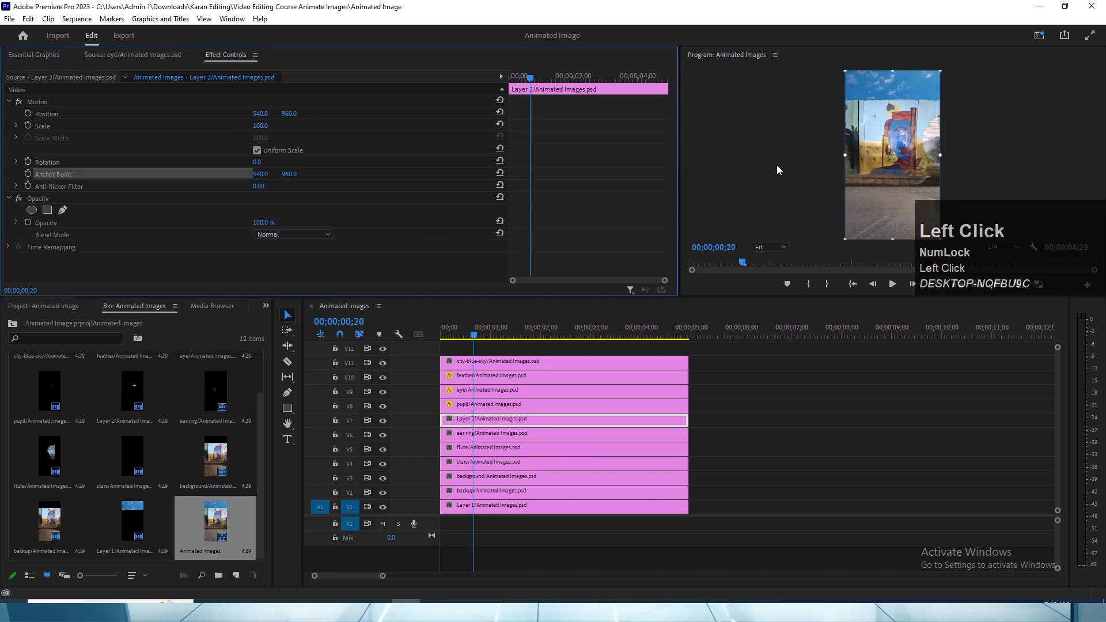
key(grave)
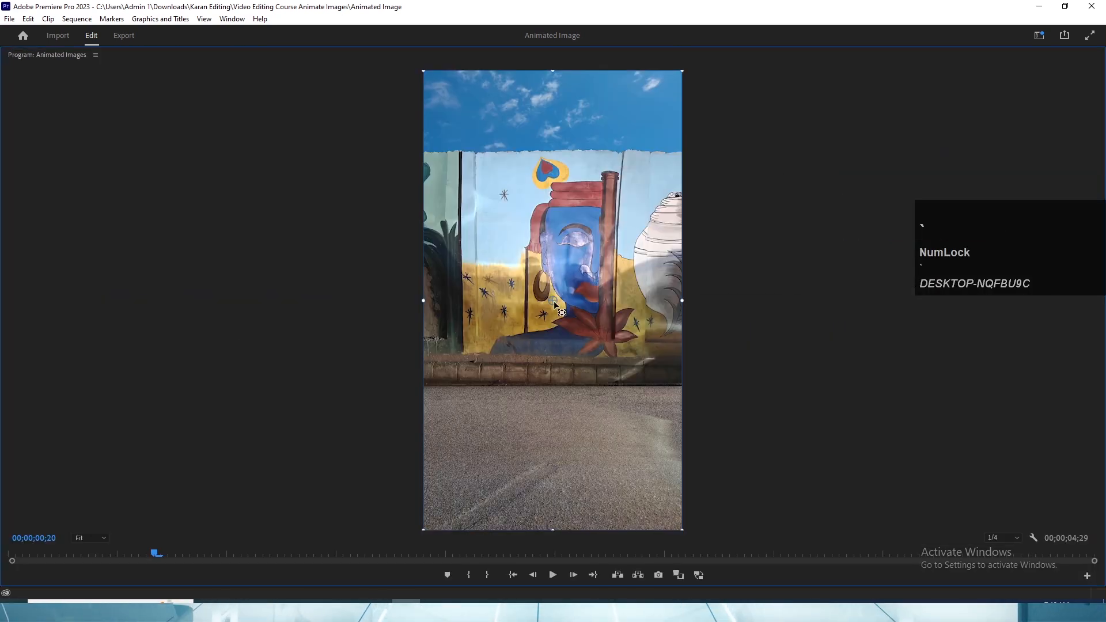
drag(553, 300, 577, 240)
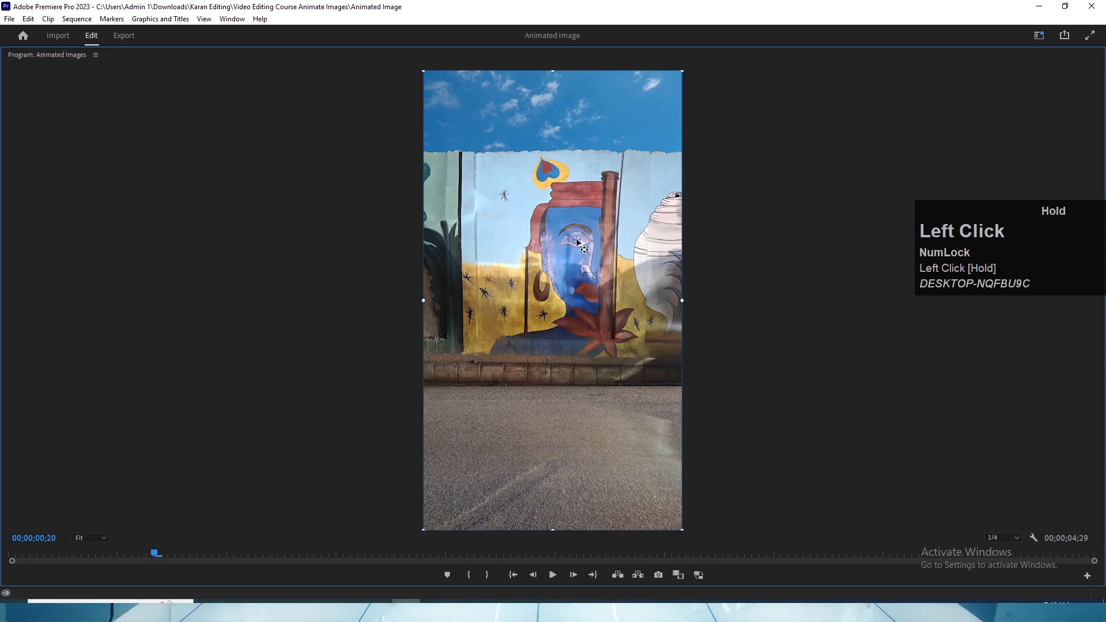
key(grave)
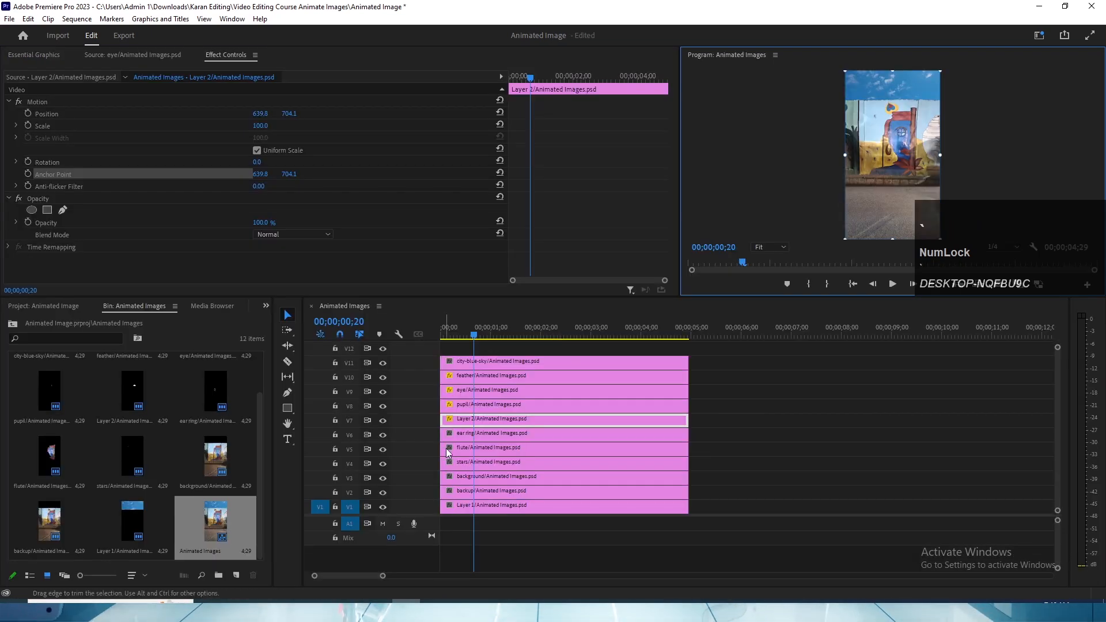
- Reposition the anchor point of the ear ring/Animated Images.psd clip for the ear ring
click(491, 435)
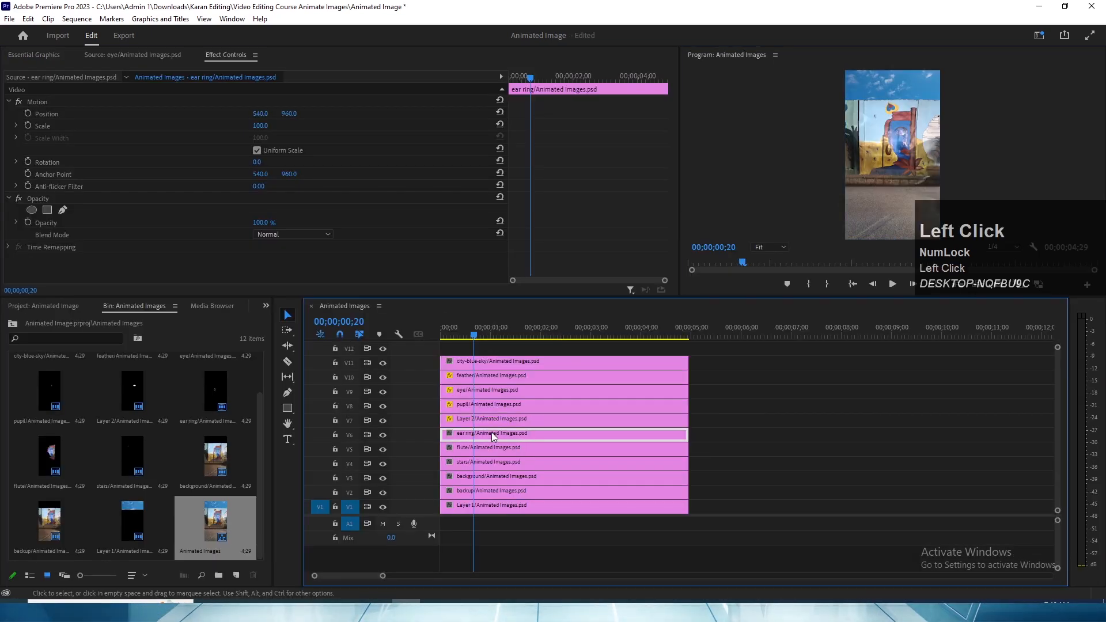
click(52, 175)
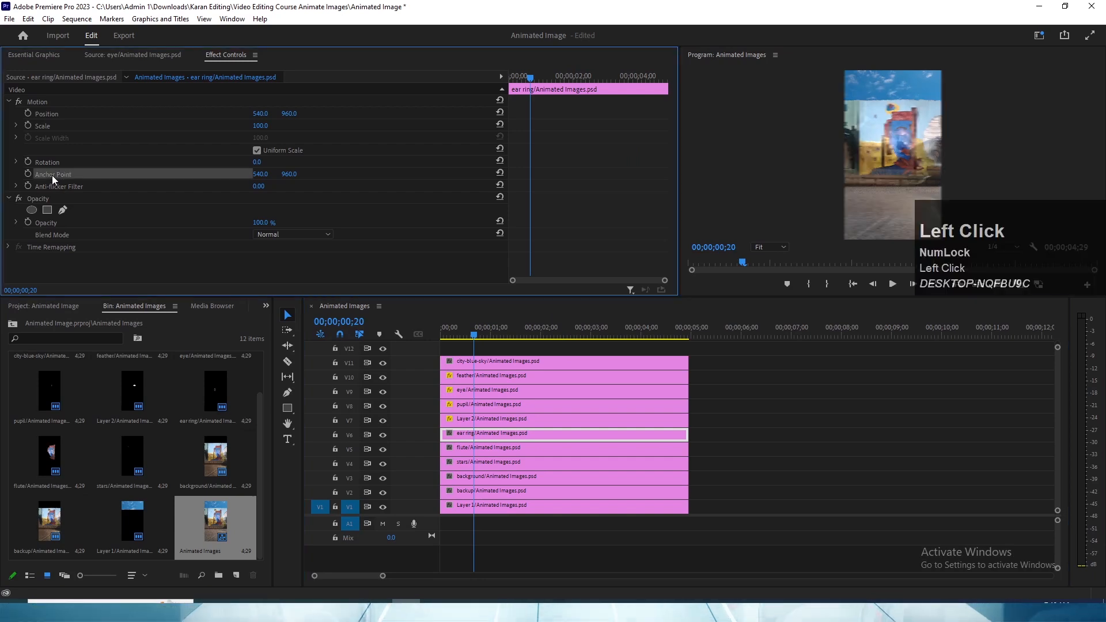
key(grave)
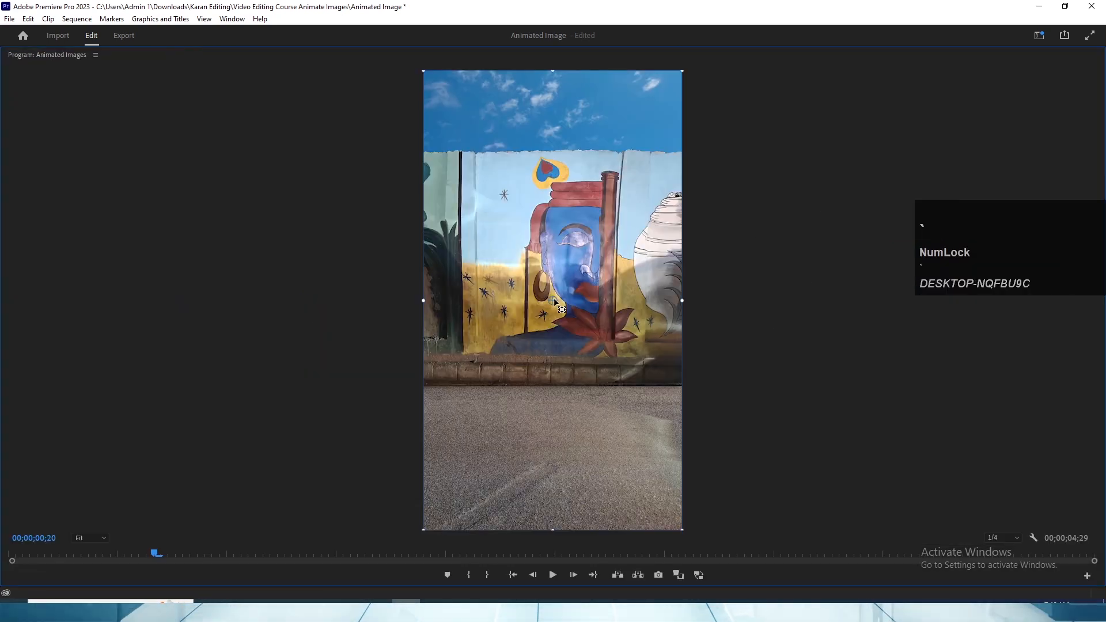
drag(552, 300, 628, 357)
key(grave)
- Select the stars/Animated Images.psd clip on V4 and save the project
click(482, 447)
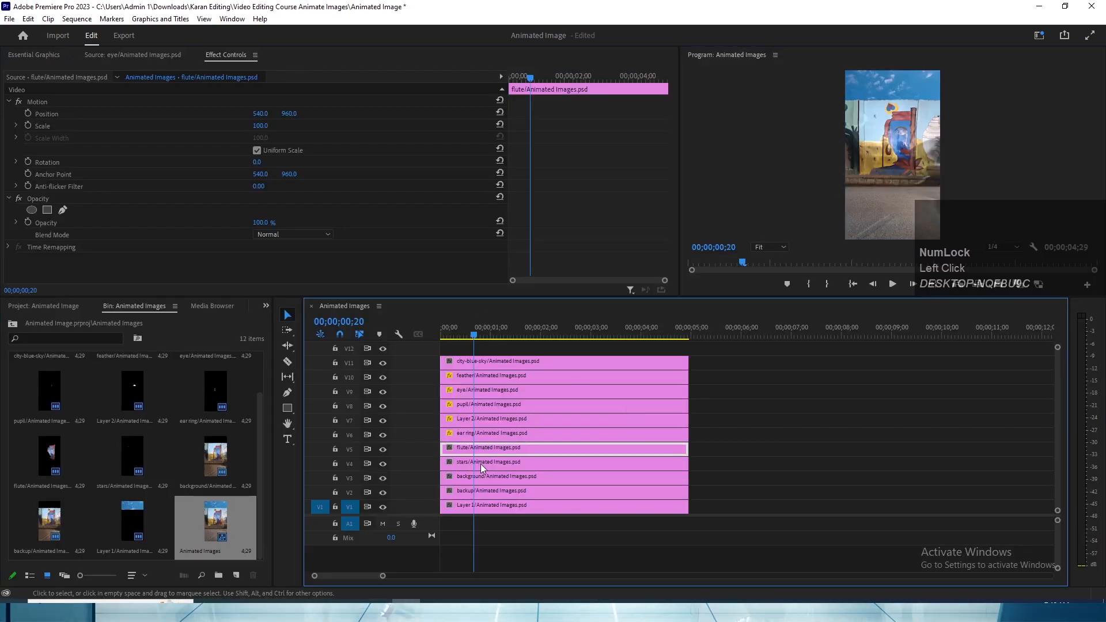
click(509, 460)
key(ctrl+s)
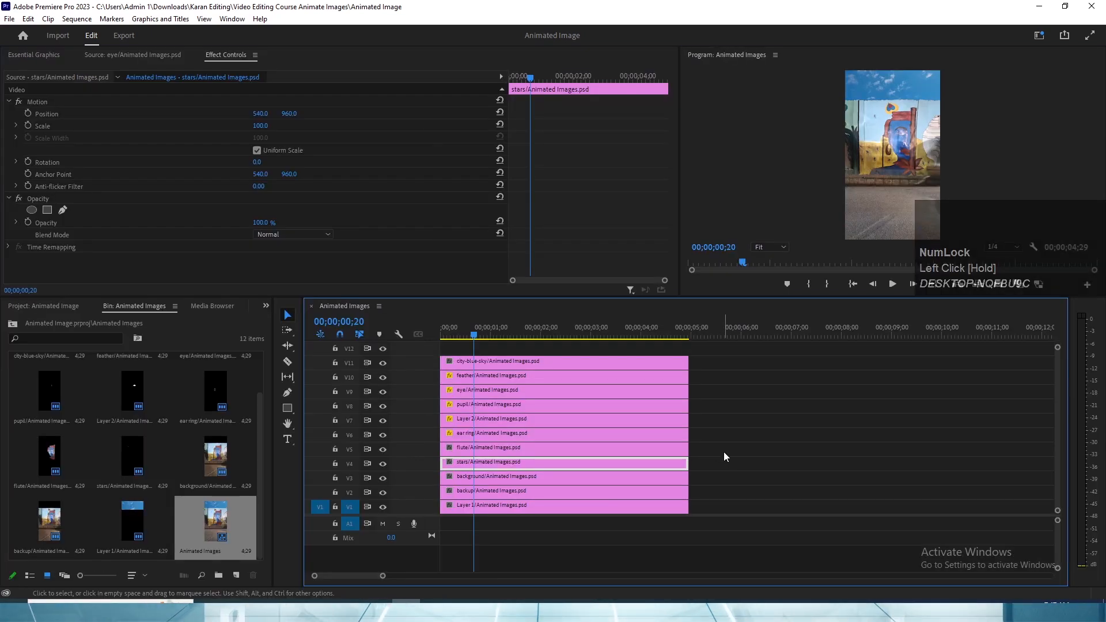
- Move the seven clips from flute to city-blue-sky up six tracks, onto V11 to V17
drag(723, 451, 524, 357)
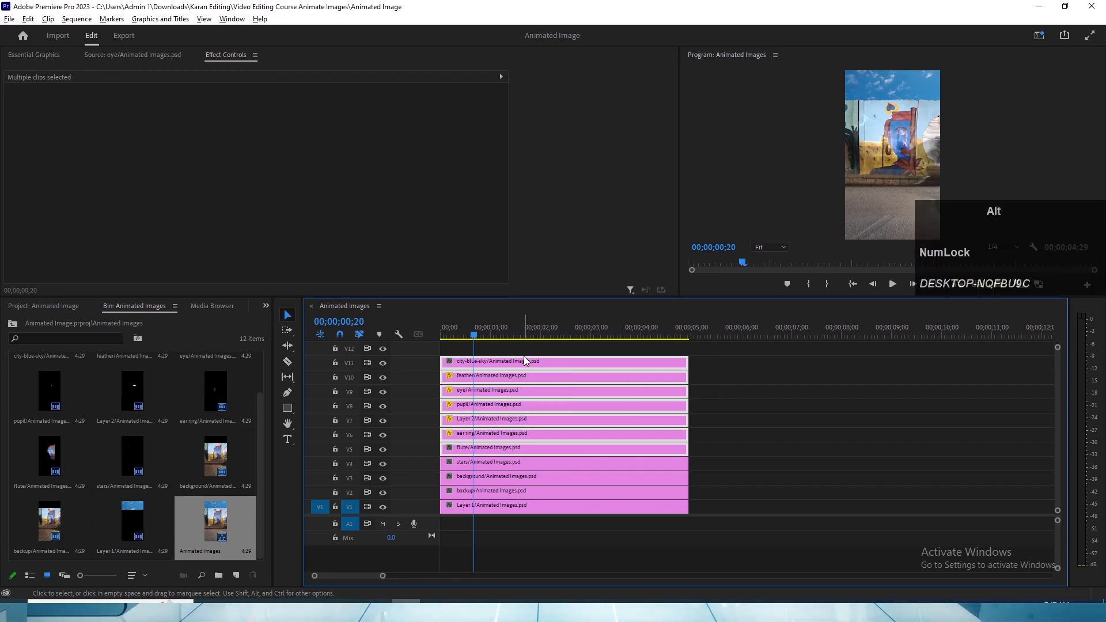
key(alt+Up)
key(alt+Up)
key(alt+Up)
key(alt+Up)
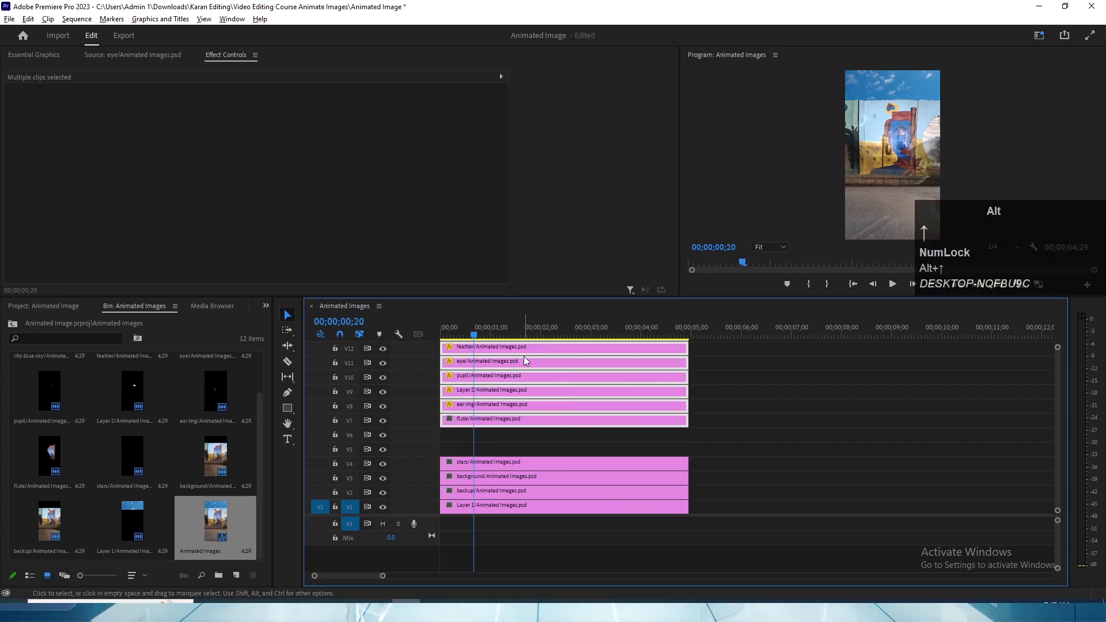
key(alt+Up)
key(alt+Up)
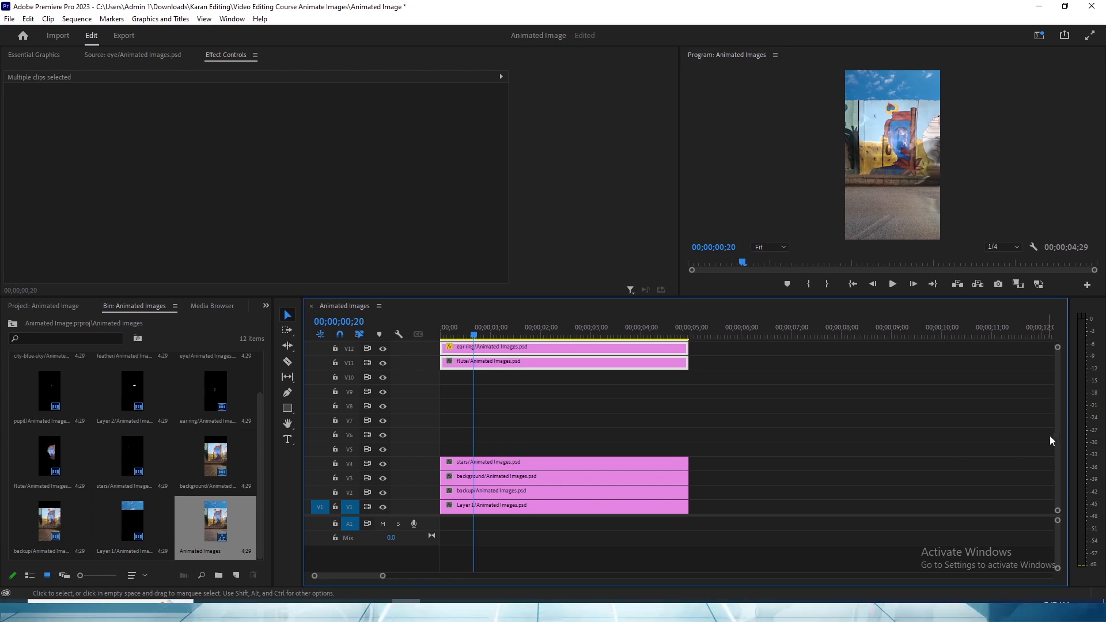
scroll(709, 375, up, 3)
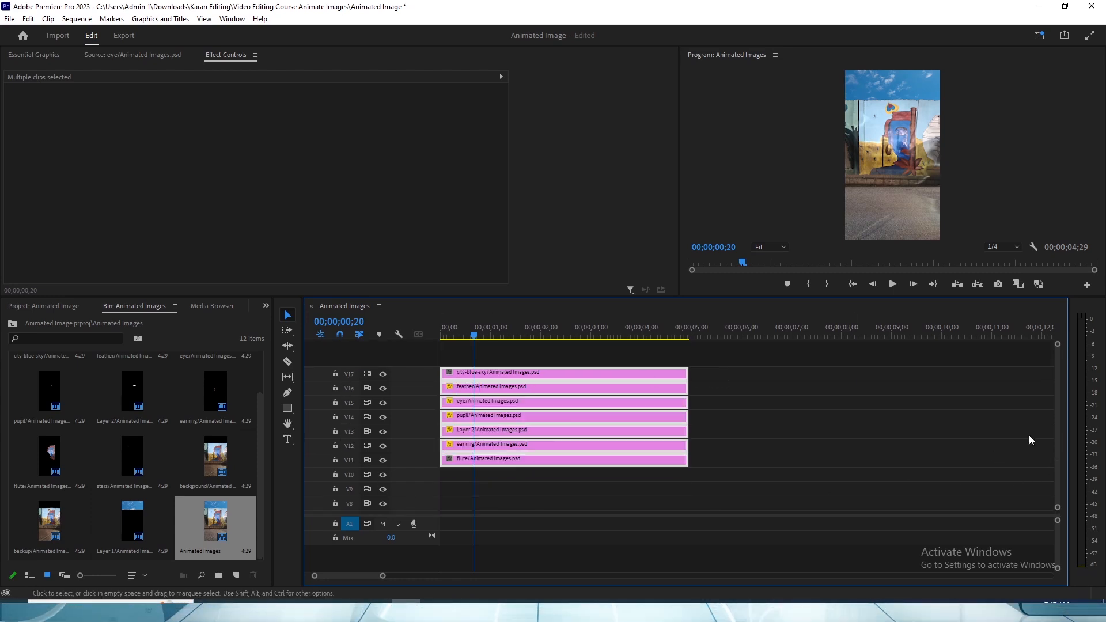
drag(1056, 405, 1057, 476)
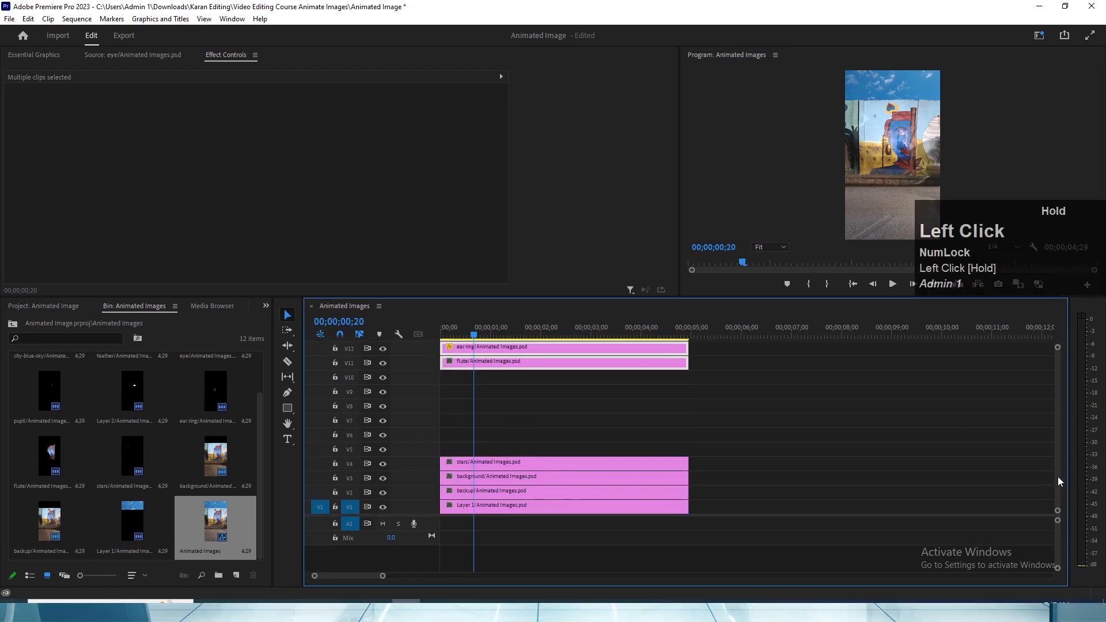
- Duplicate the stars/Animated Images.psd clip from V4 onto tracks V5 to V10
click(542, 462)
key(alt)
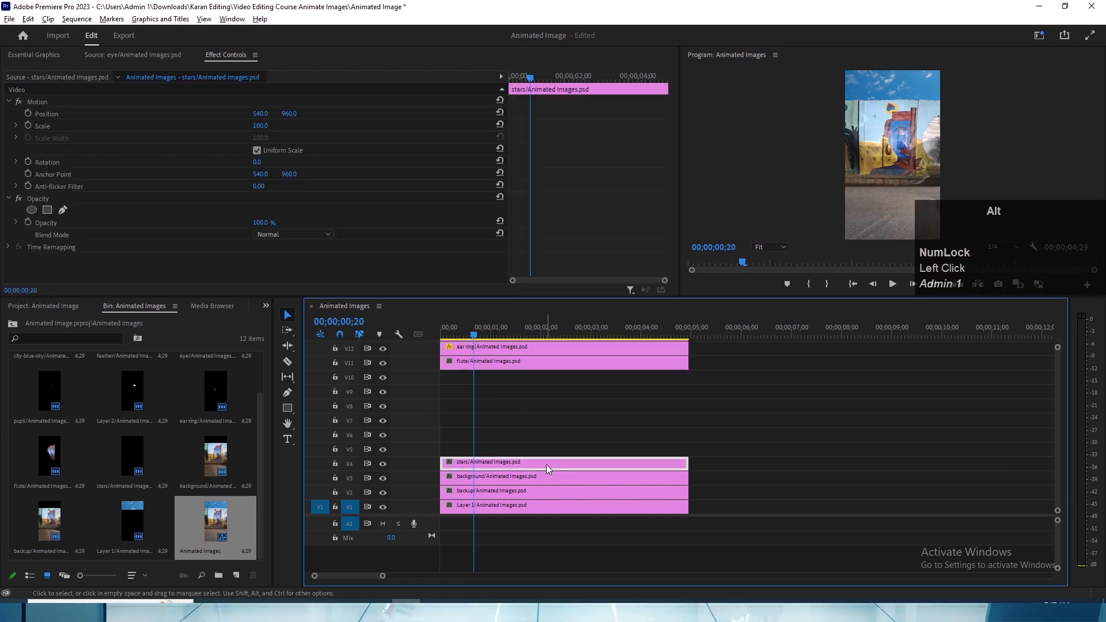
drag(547, 468, 541, 455)
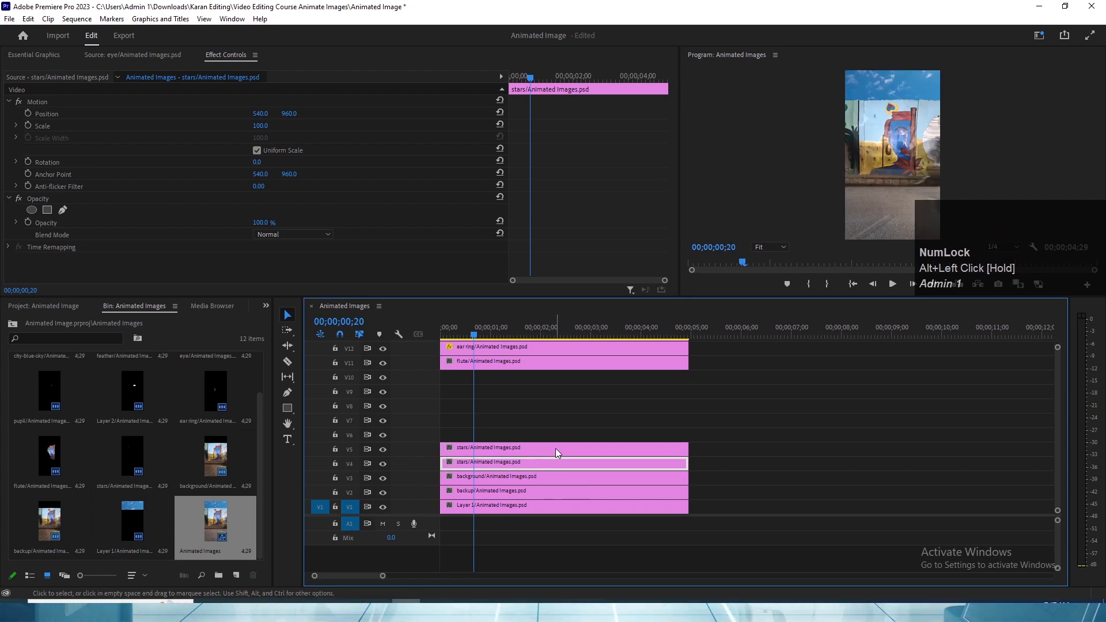
key(alt)
drag(540, 456, 626, 392)
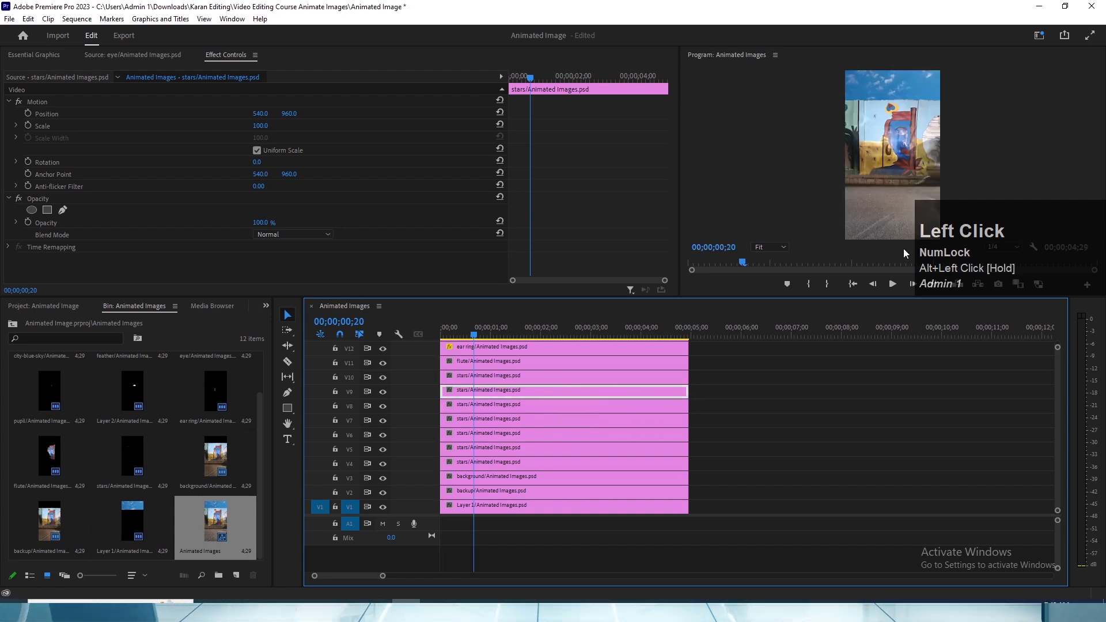
click(490, 379)
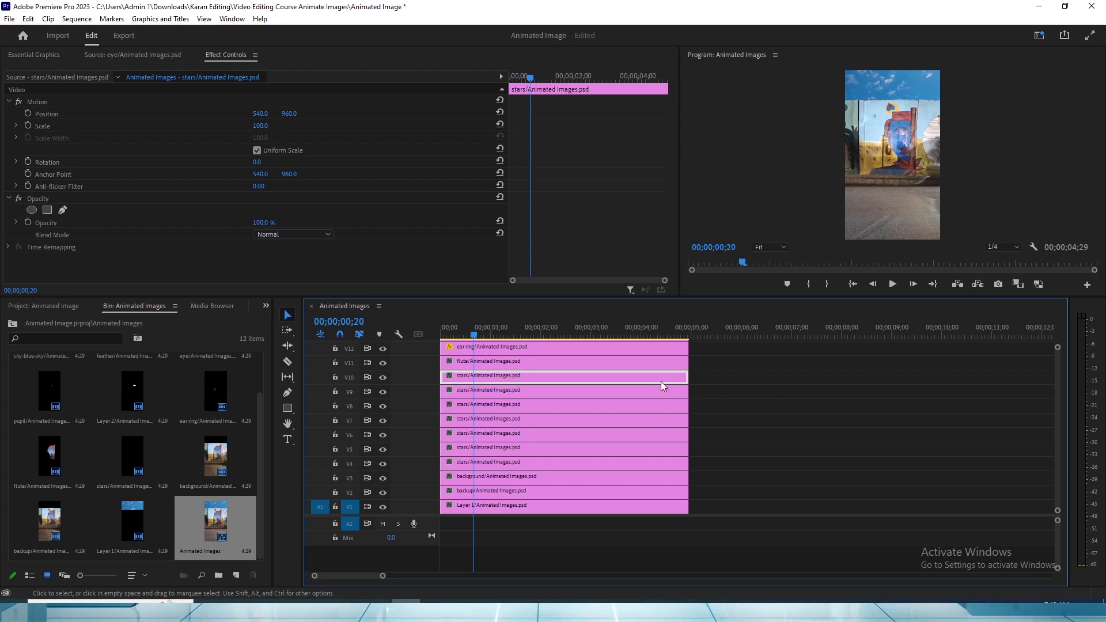
- Undo the duplicates of the stars clip above V4
key(ctrl+z)
key(ctrl+z)
key(ctrl+z)
key(ctrl+z)
key(ctrl+z)
key(ctrl+z)
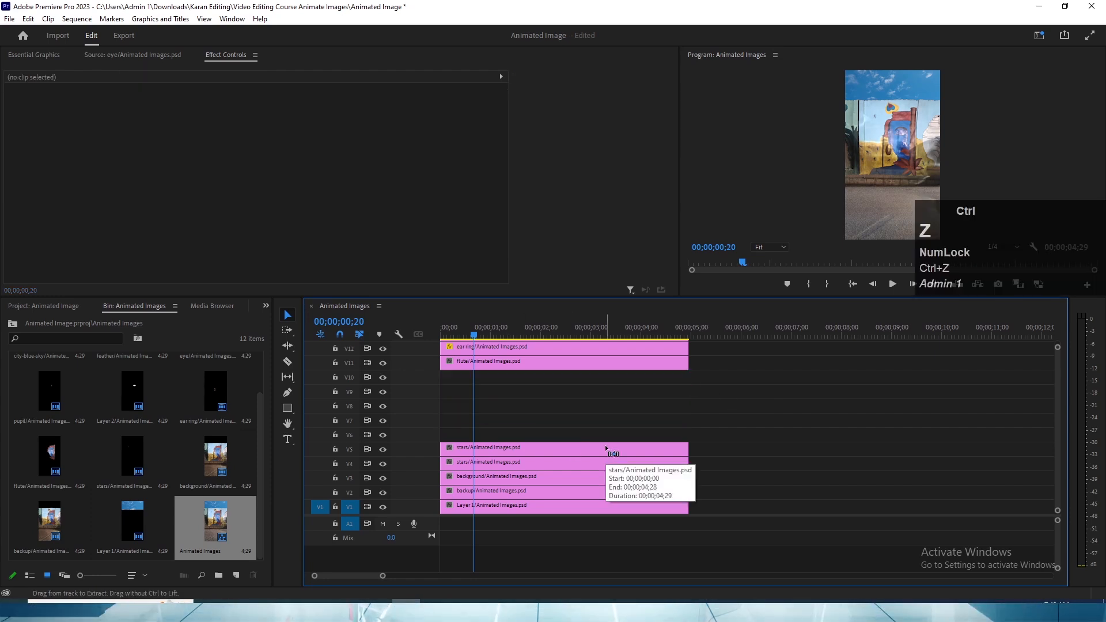
- Move the anchor point of the stars clip on V4 onto the single star on the mural's light blue sky
click(537, 463)
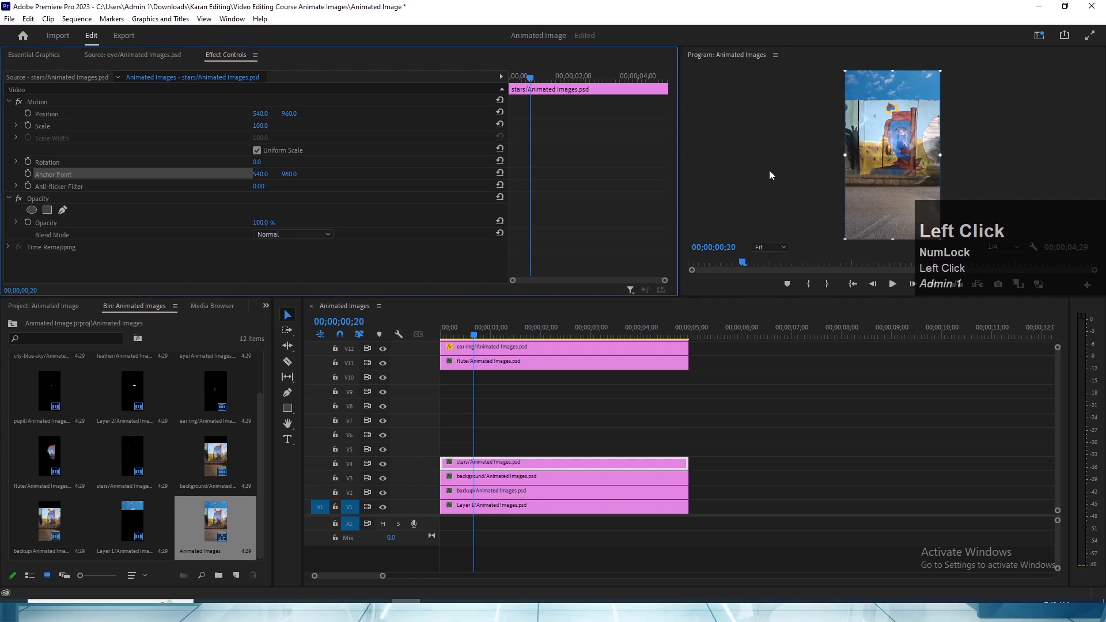
key(grave)
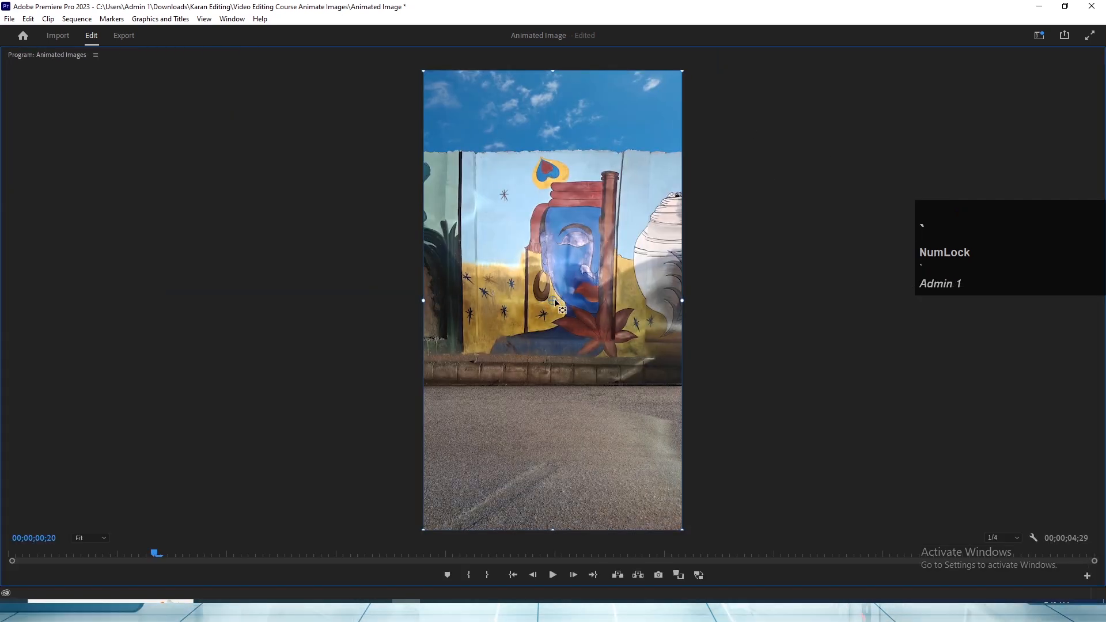
drag(554, 301, 504, 196)
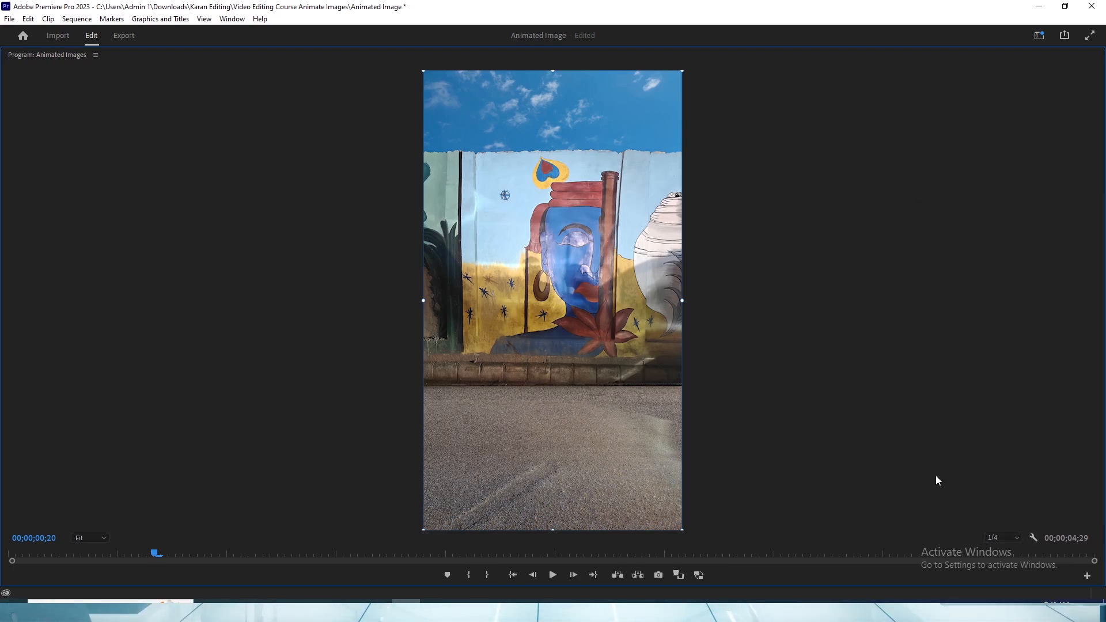
- Refine the V4 stars clip's anchor point onto the exact centre of the light blue sky's star at 400% preview zoom
click(91, 538)
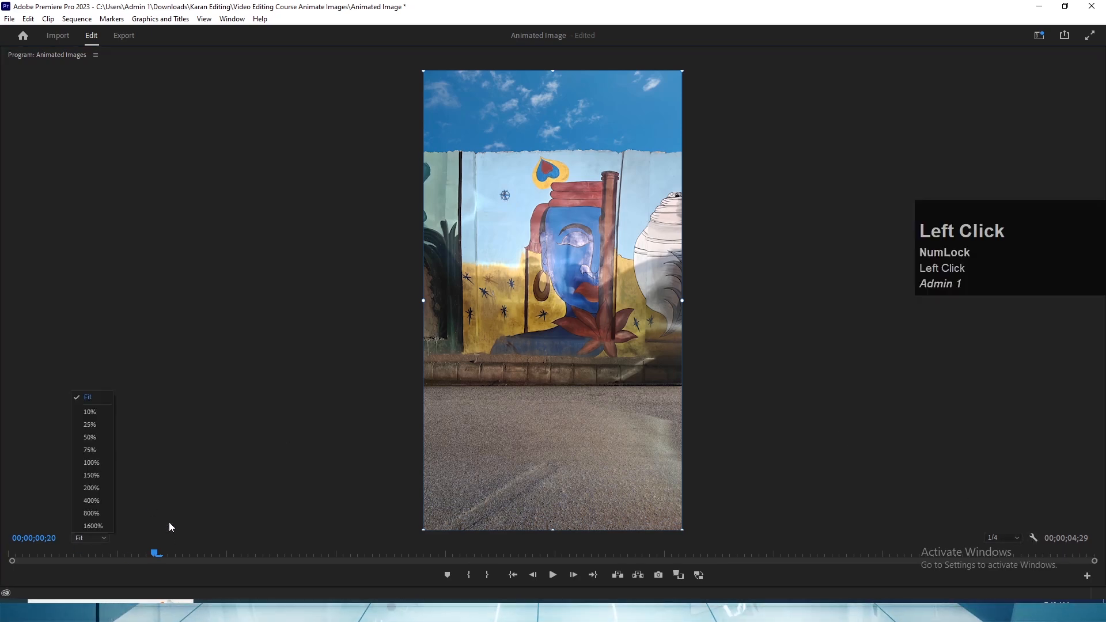
click(91, 475)
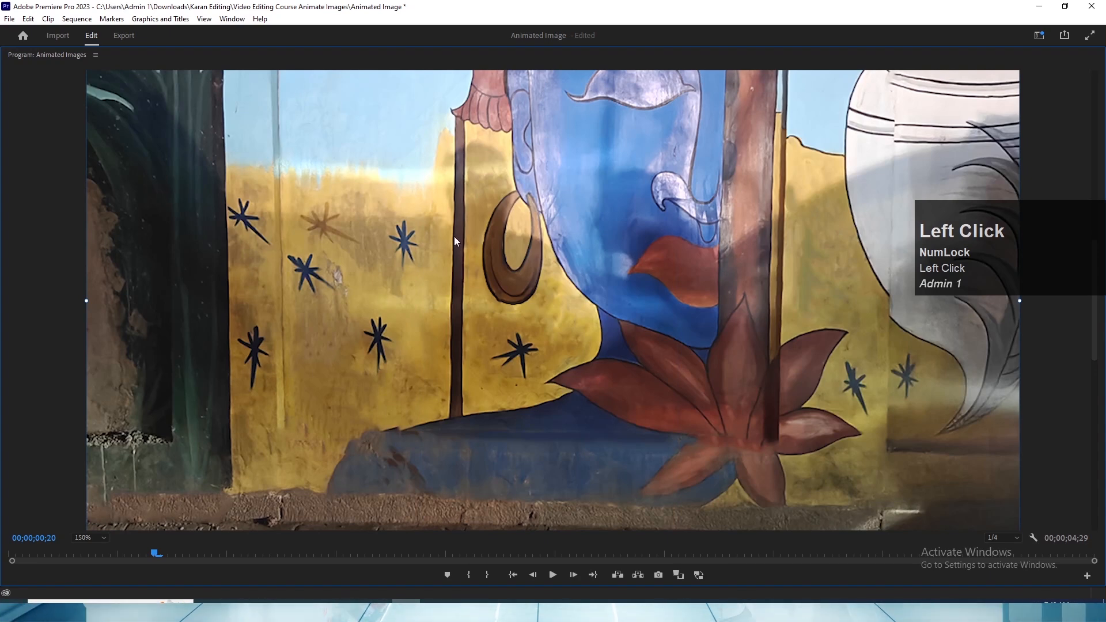
key(ctrl+z)
drag(1093, 328, 1086, 224)
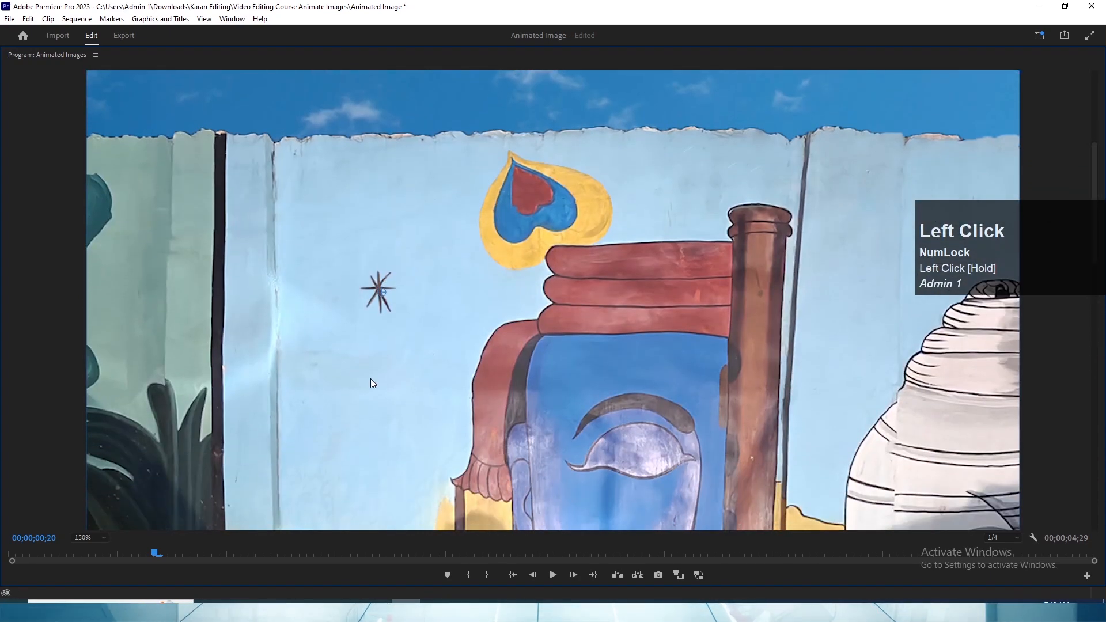
click(89, 537)
click(91, 497)
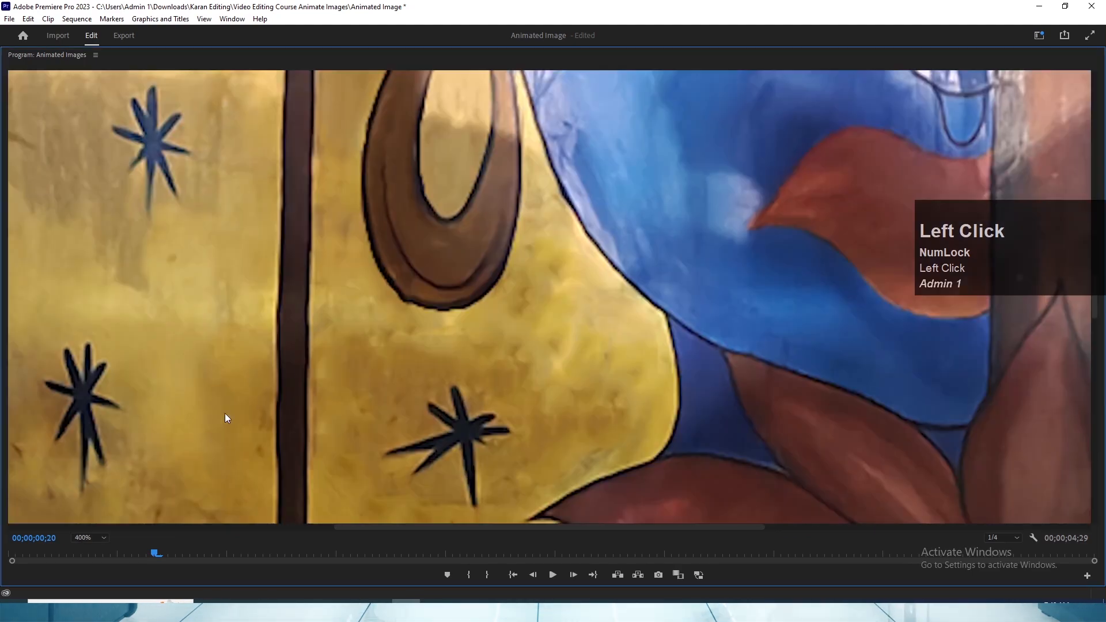
drag(1093, 311, 1074, 221)
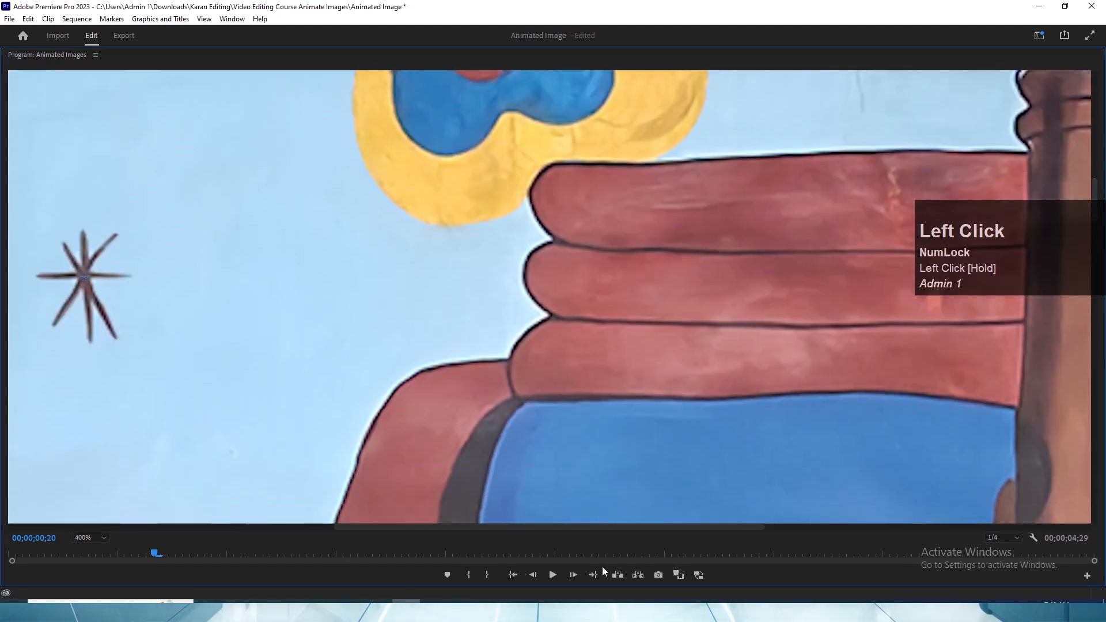
drag(663, 528, 529, 527)
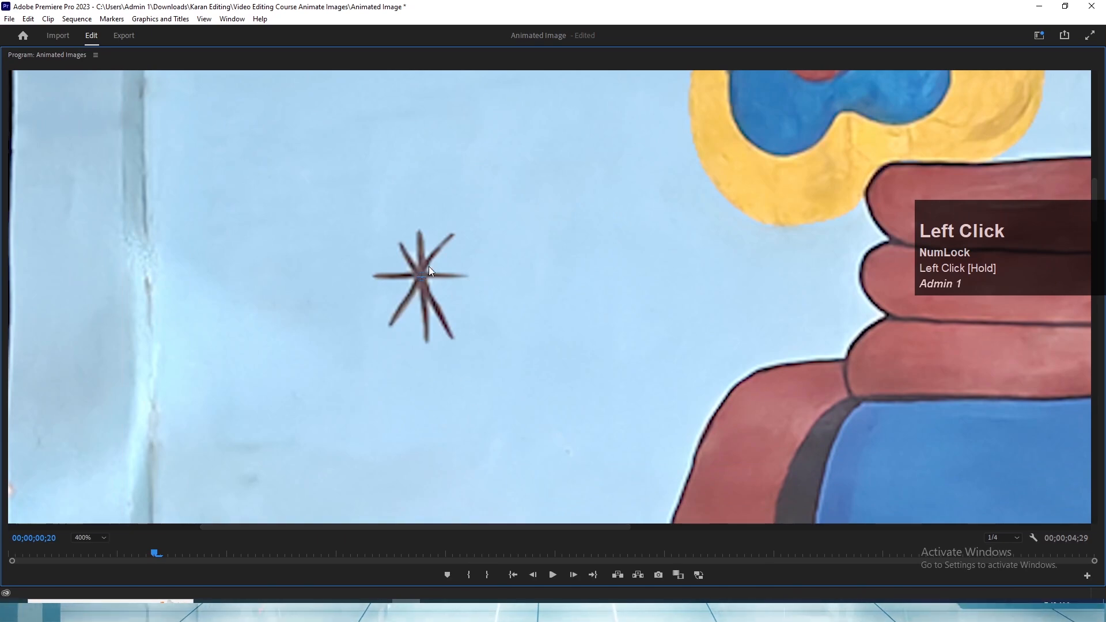
drag(419, 279, 421, 276)
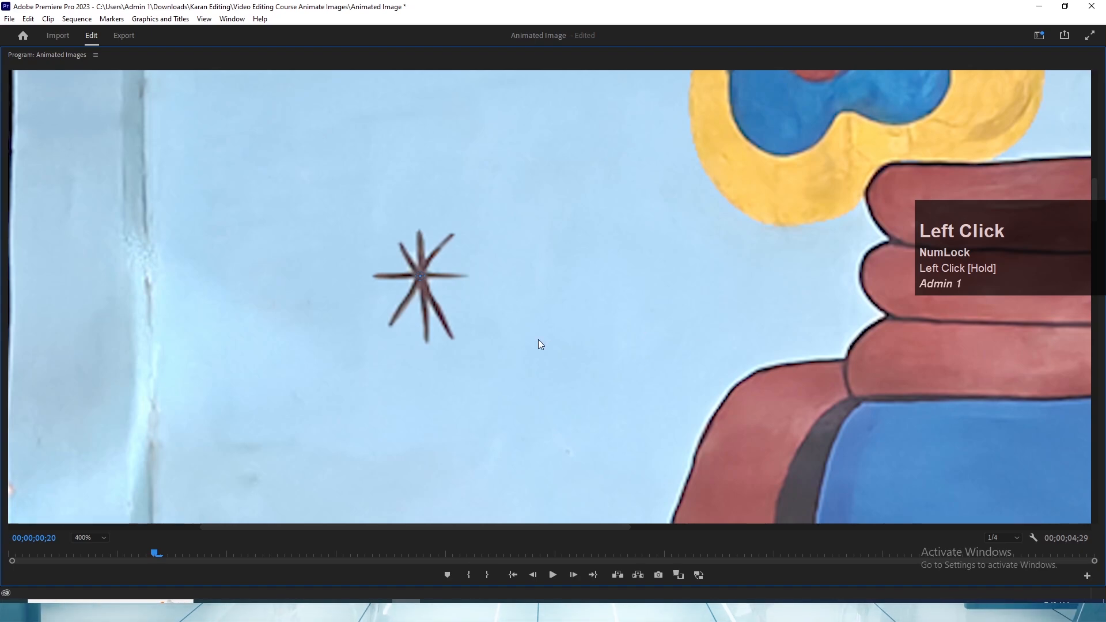
key(grave)
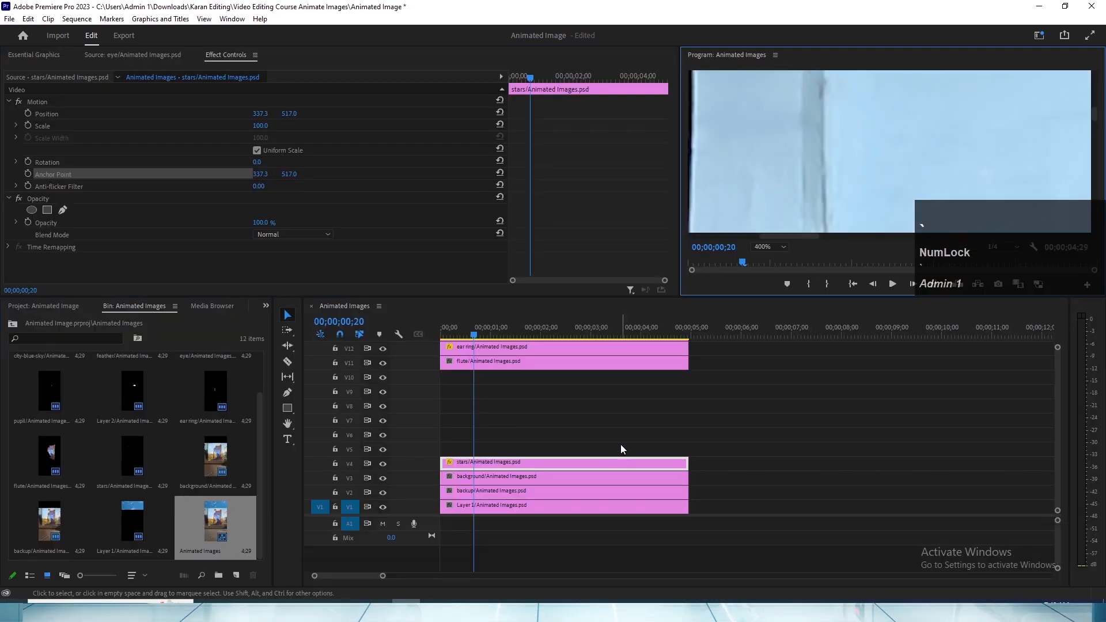
- Set the Program monitor zoom back to Fit and widen the Program panel
click(452, 333)
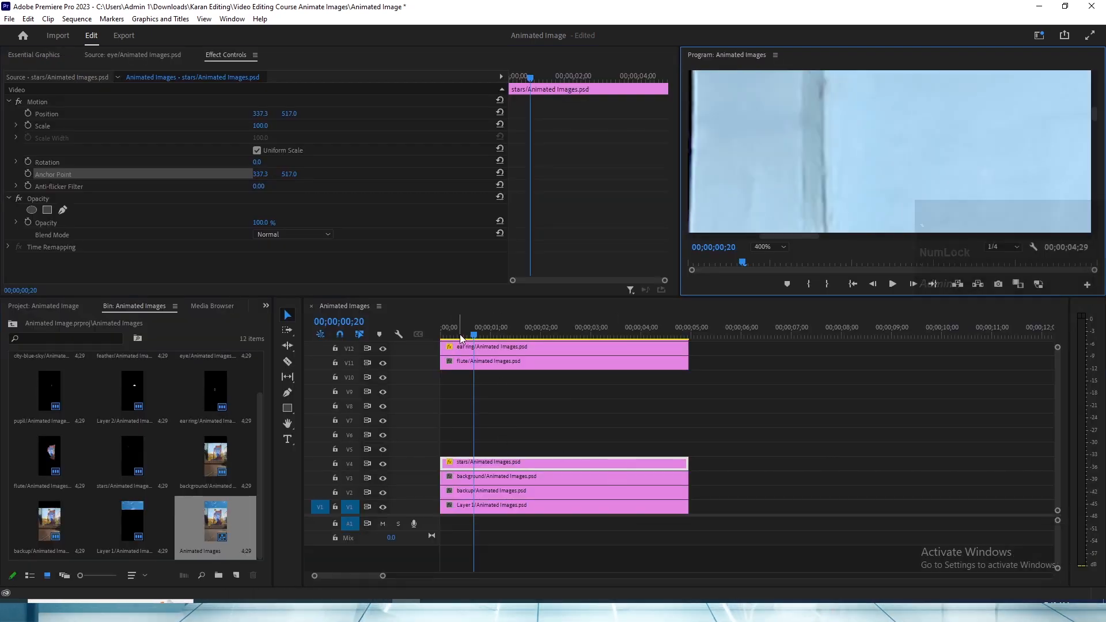
mouse_move(1058, 398)
mouse_down()
mouse_move(1060, 385)
mouse_move(1058, 411)
mouse_up()
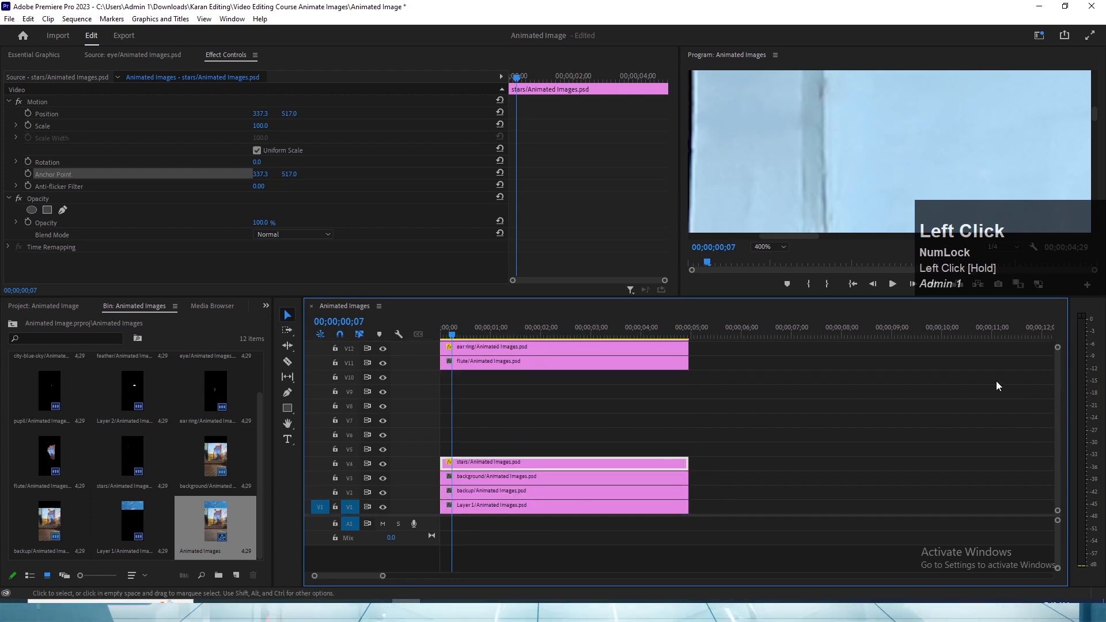
click(761, 247)
click(770, 262)
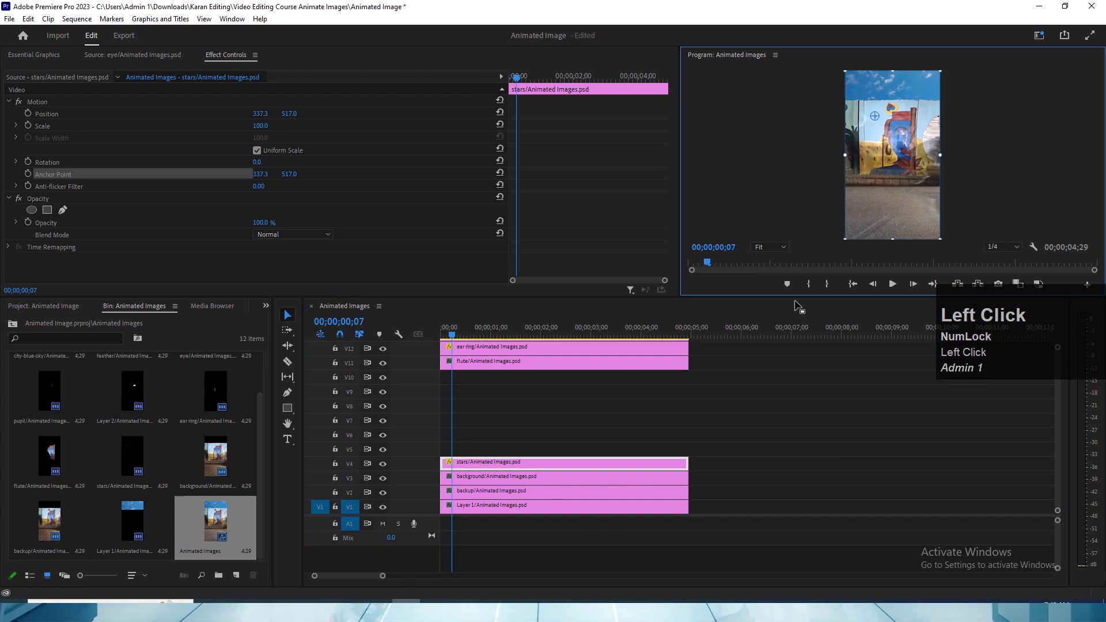
drag(679, 232, 617, 233)
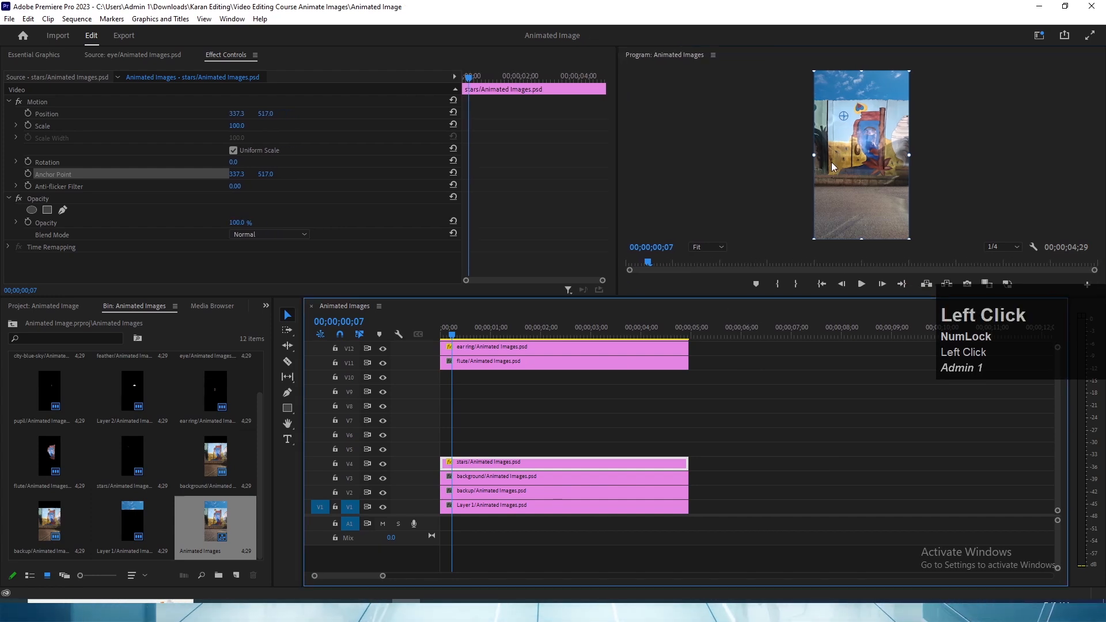
- Keyframe the V4 stars clip's rotation at 1x262.0° at 00;00;00;18 and about 3x51° at 00;00;01;13
click(534, 433)
click(494, 330)
click(507, 462)
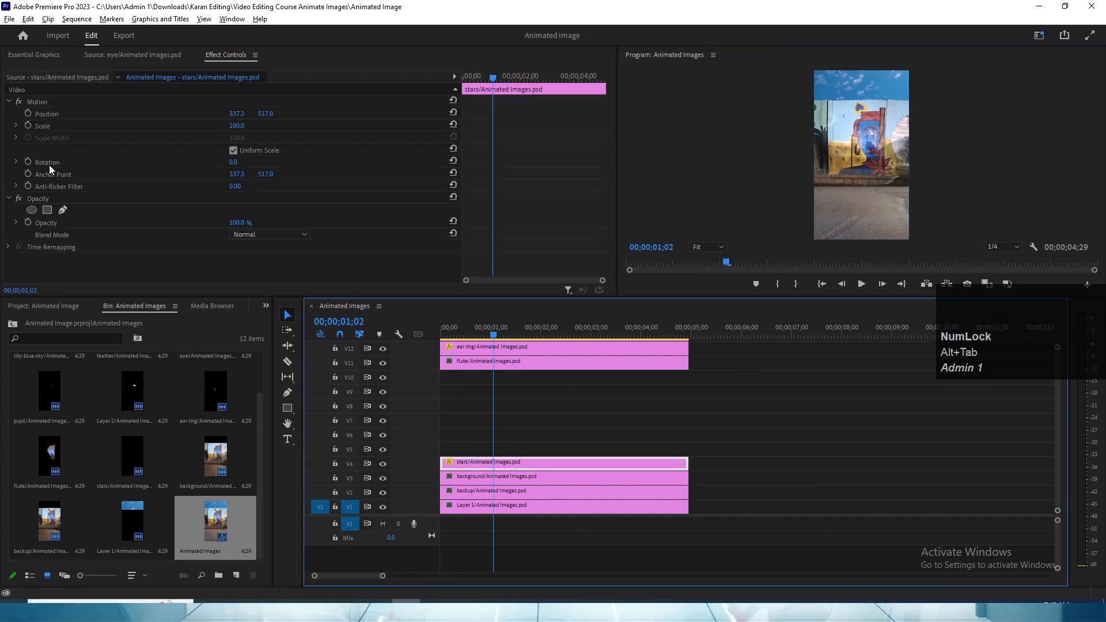
click(50, 164)
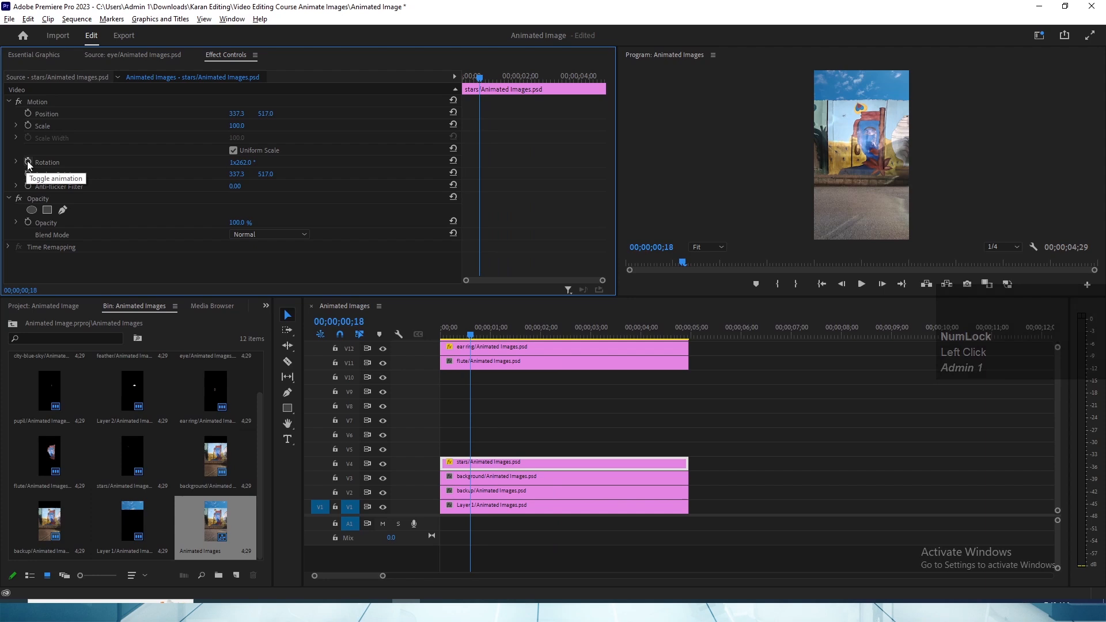
click(27, 162)
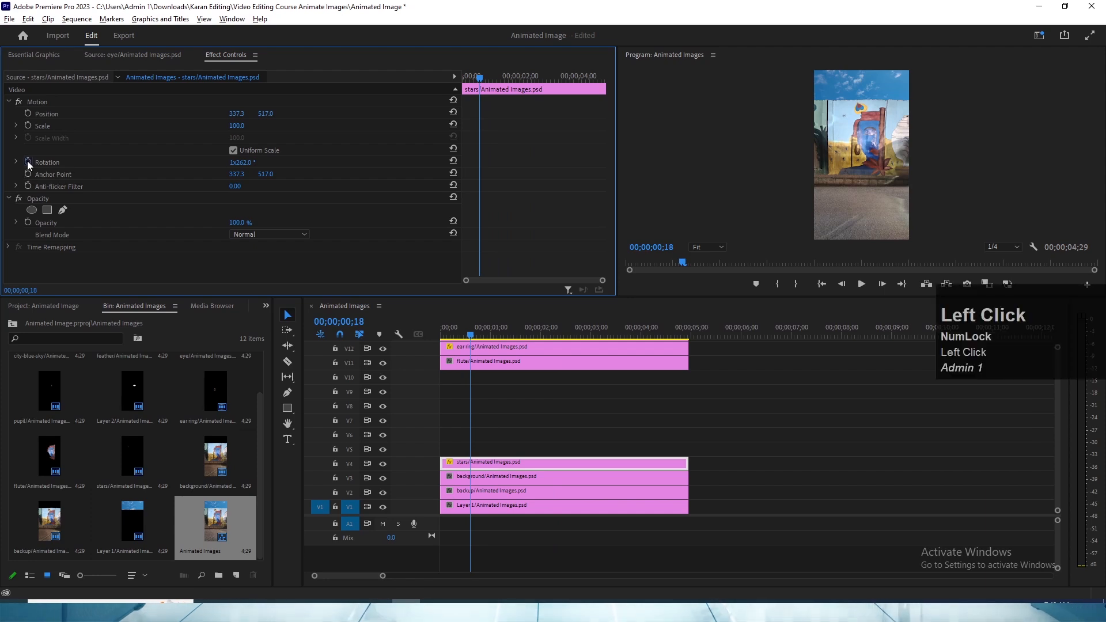
drag(480, 78, 503, 78)
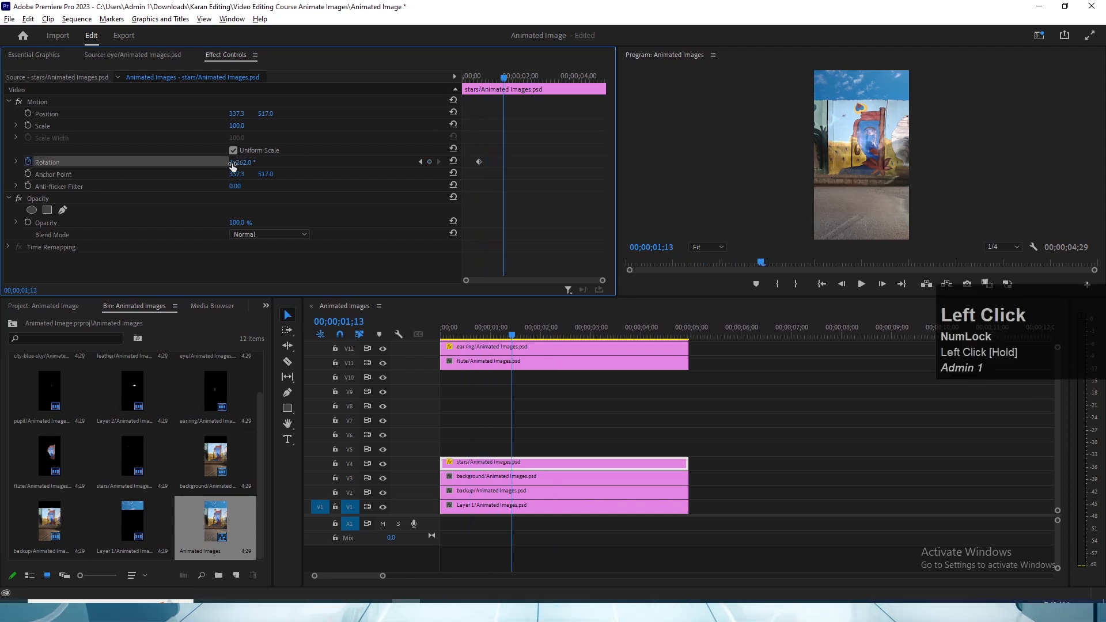
drag(232, 166, 299, 166)
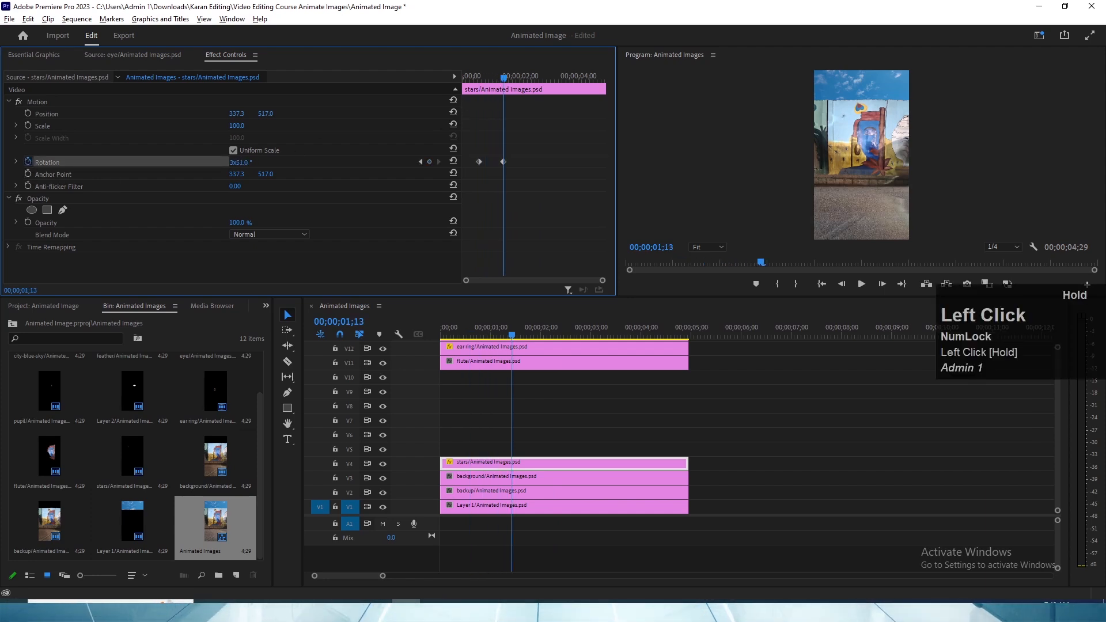
- Play the star's rotation in the enlarged Program monitor and set the playback resolution to Full
click(478, 78)
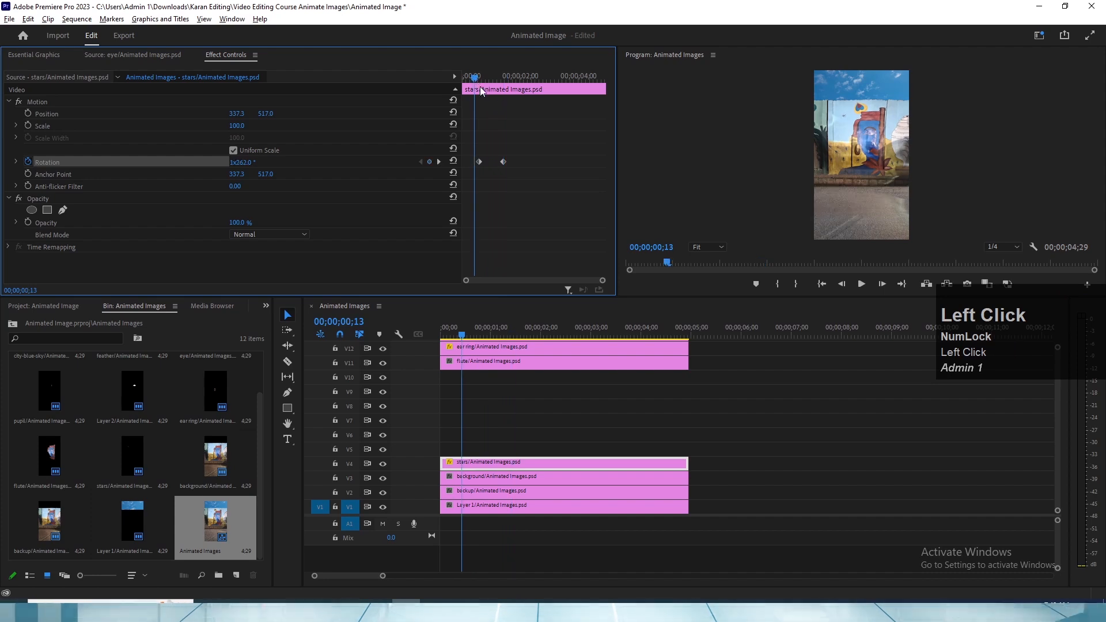
key(grave)
key(space)
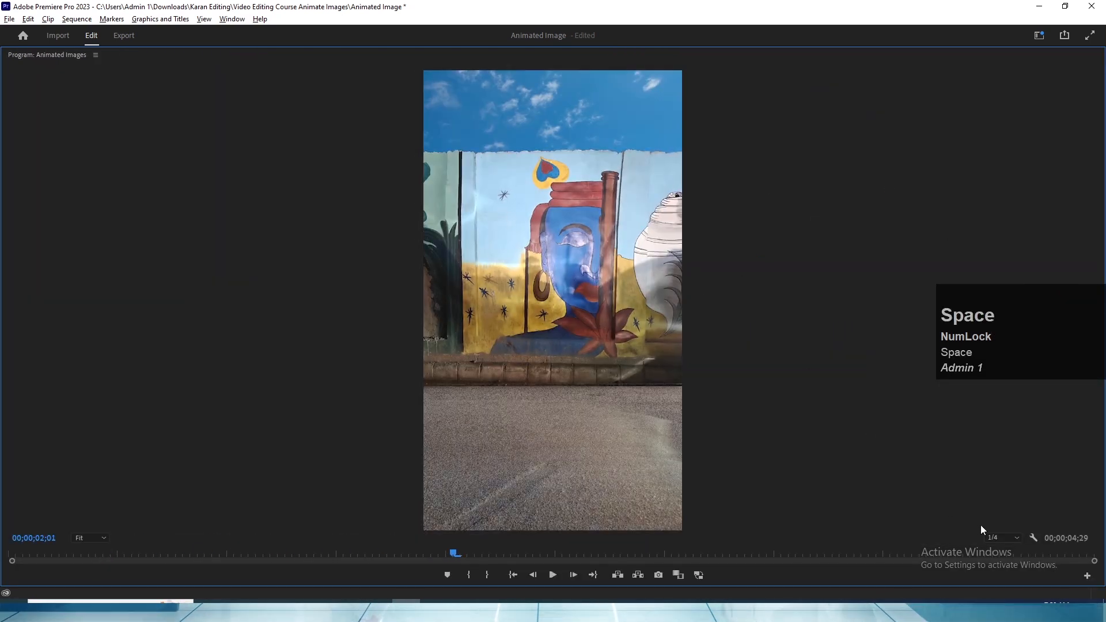
click(995, 535)
click(1001, 478)
key(grave)
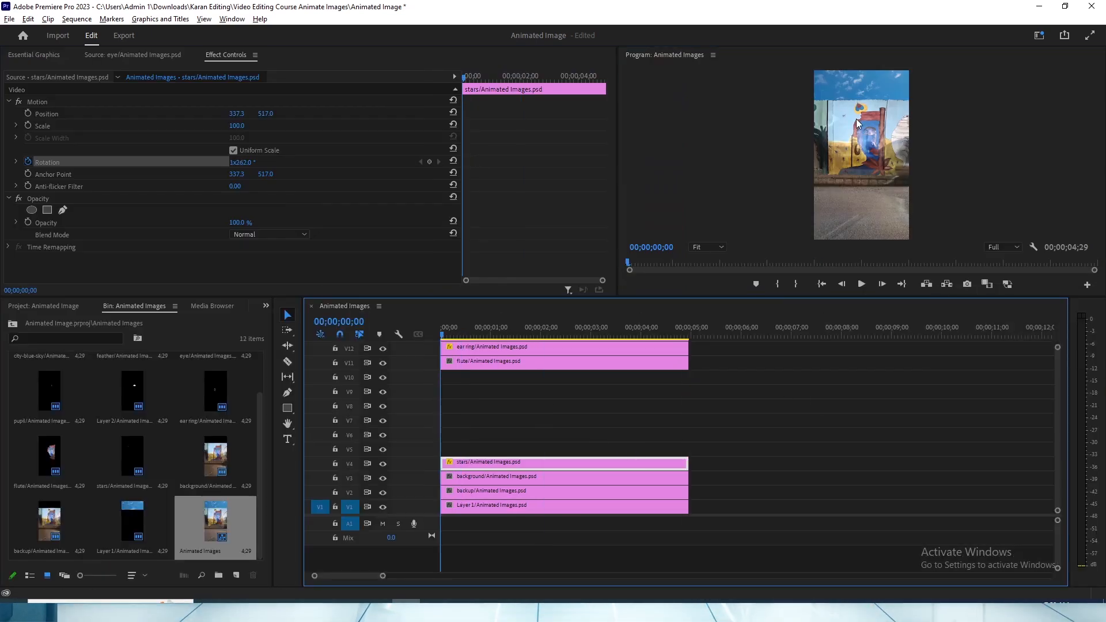
click(478, 440)
key(grave)
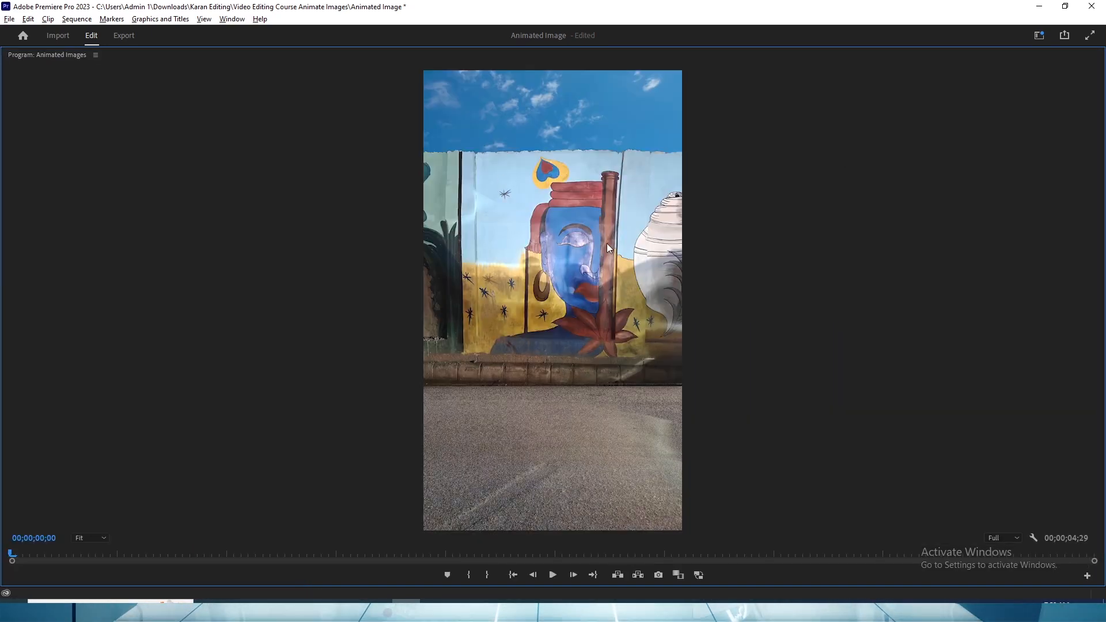
key(grave)
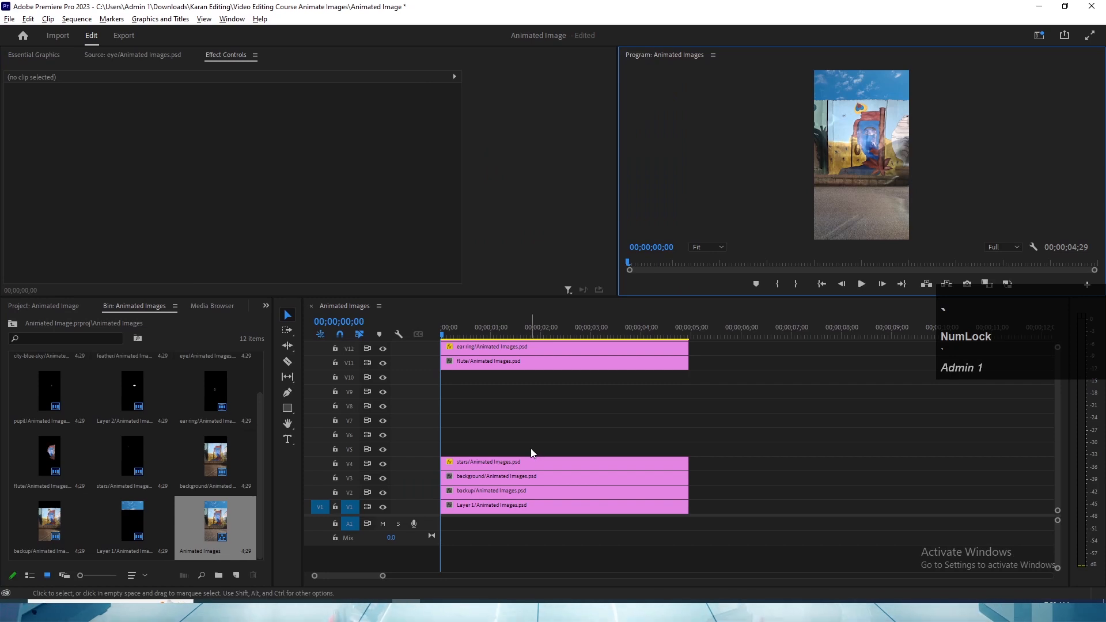
- Save the project and duplicate the stars/Animated Images.psd clip from V4 onto tracks V5 to V10
click(503, 464)
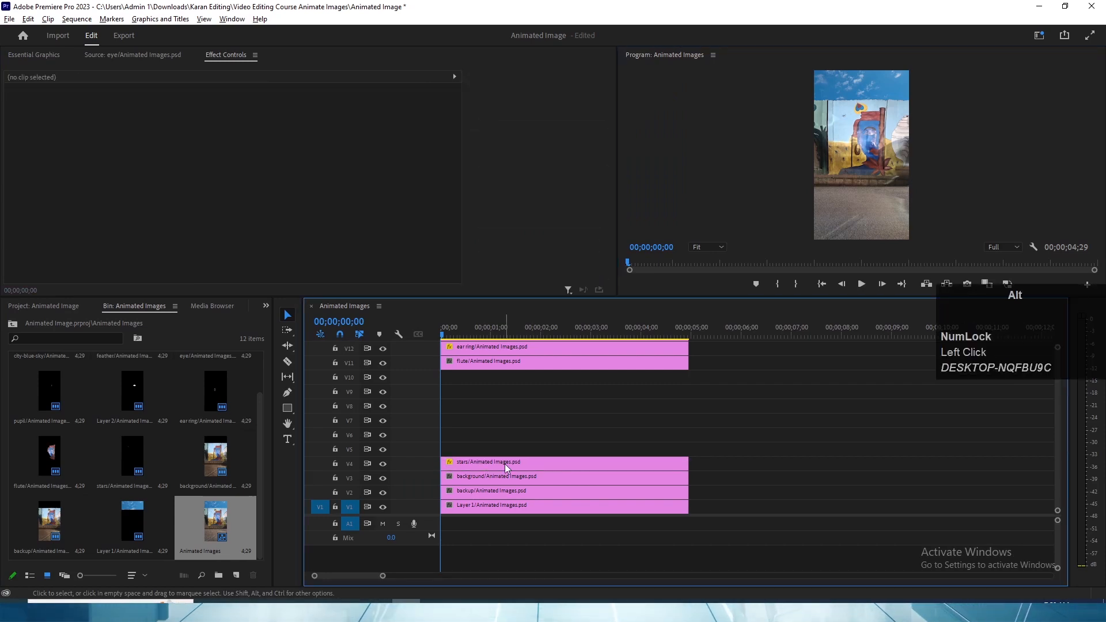
key(ctrl+s)
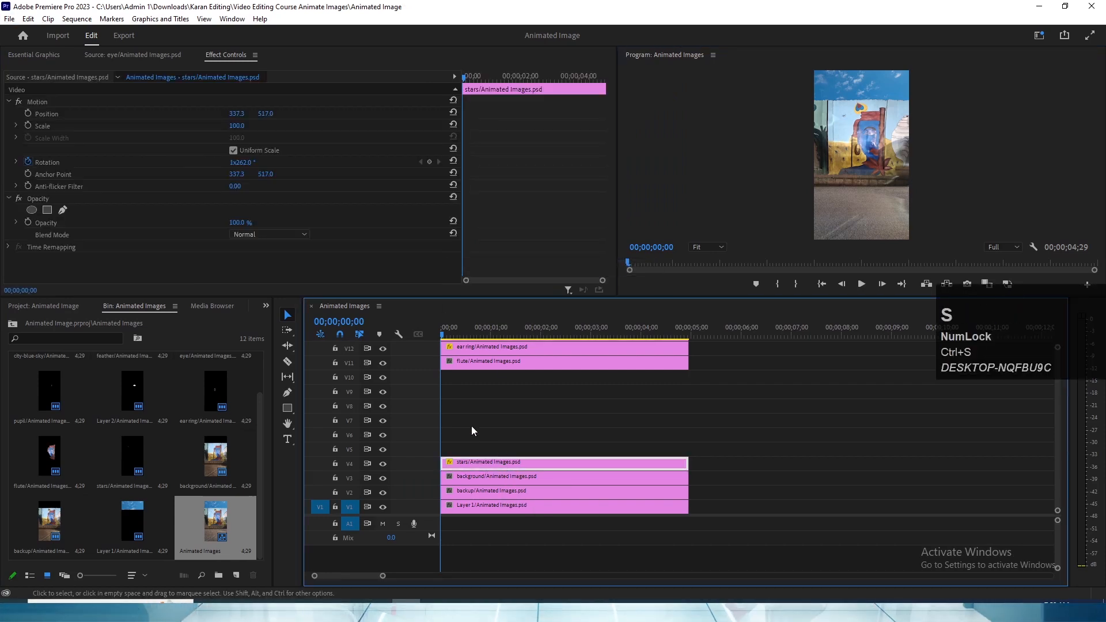
alt+drag(484, 466, 497, 375)
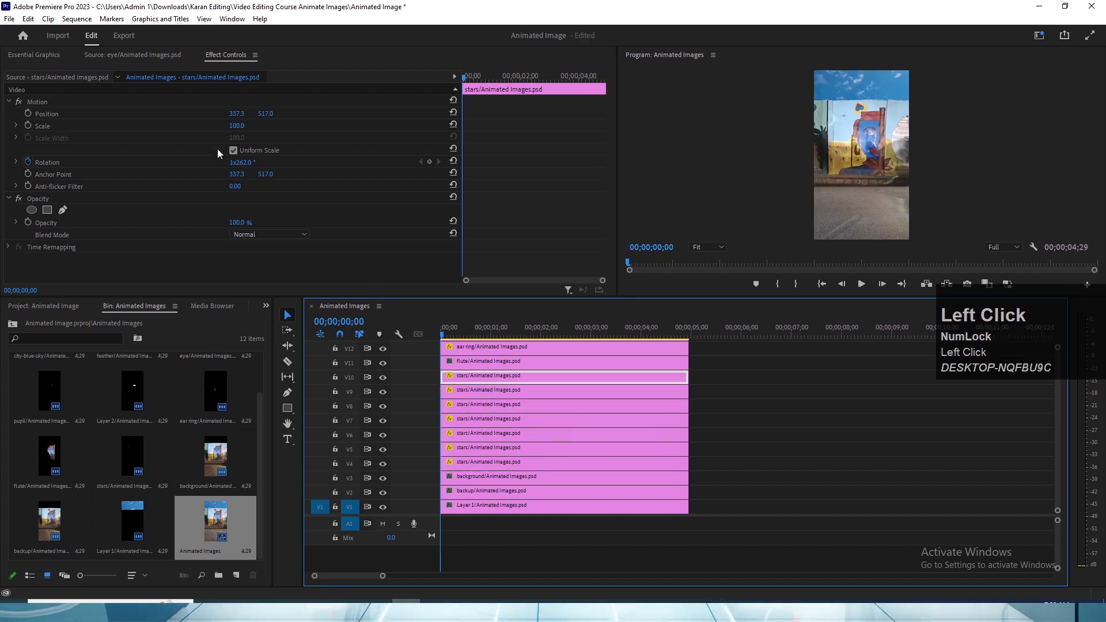
- Reposition the stars copies on V10 and V9 to separate spots on the mural's light blue sky
drag(262, 113, 156, 114)
click(502, 392)
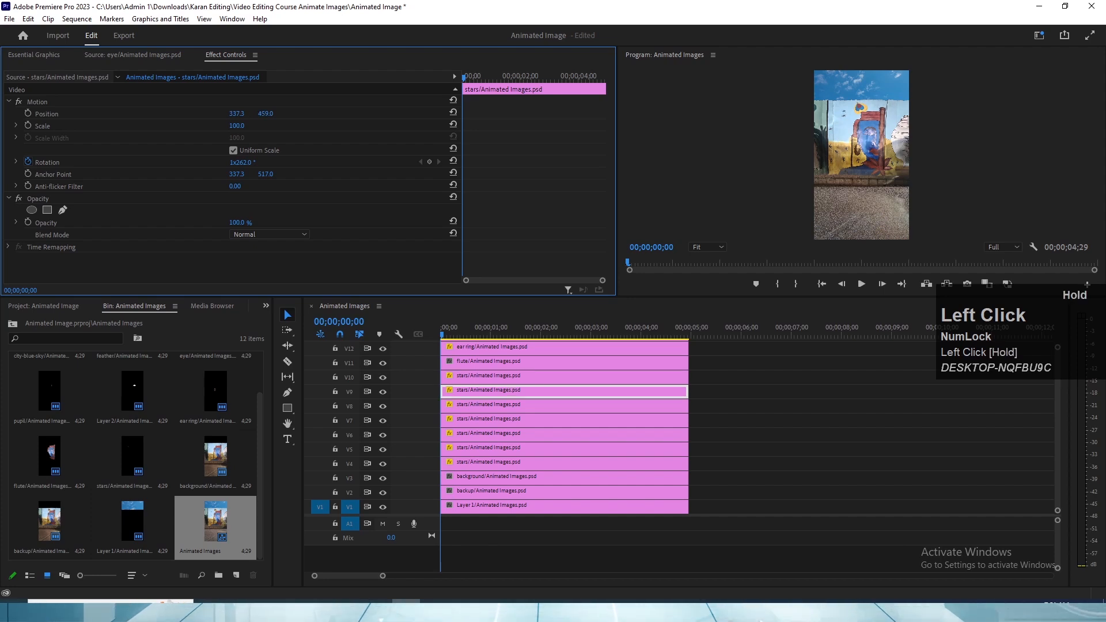
drag(266, 114, 236, 114)
- Move the stars copy on V8 to position 874.3, 612.0
click(498, 409)
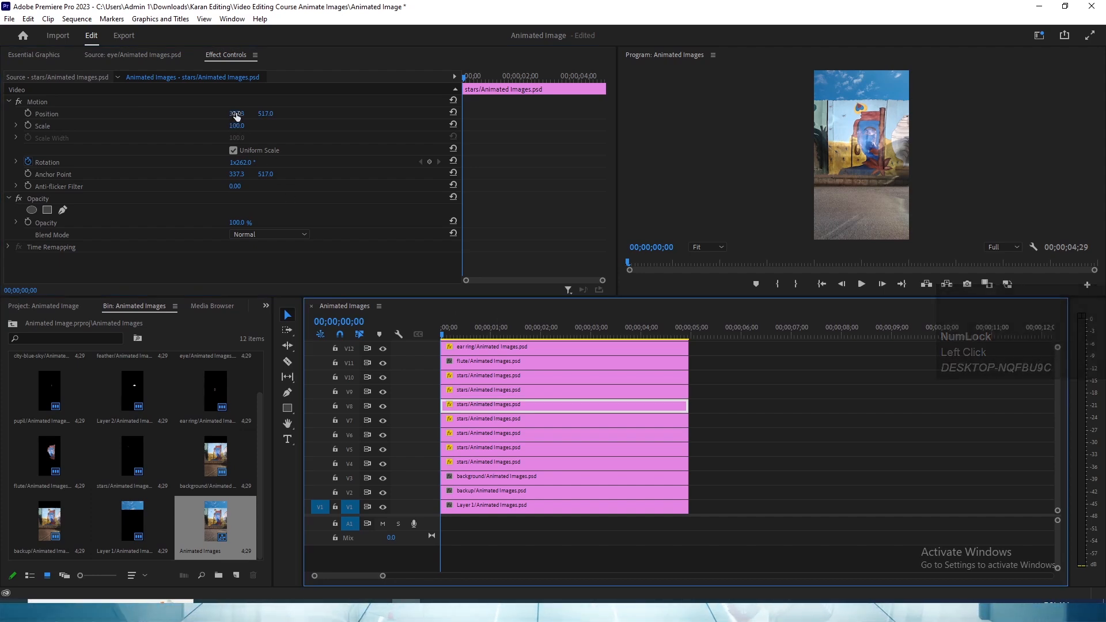
drag(236, 115, 393, 115)
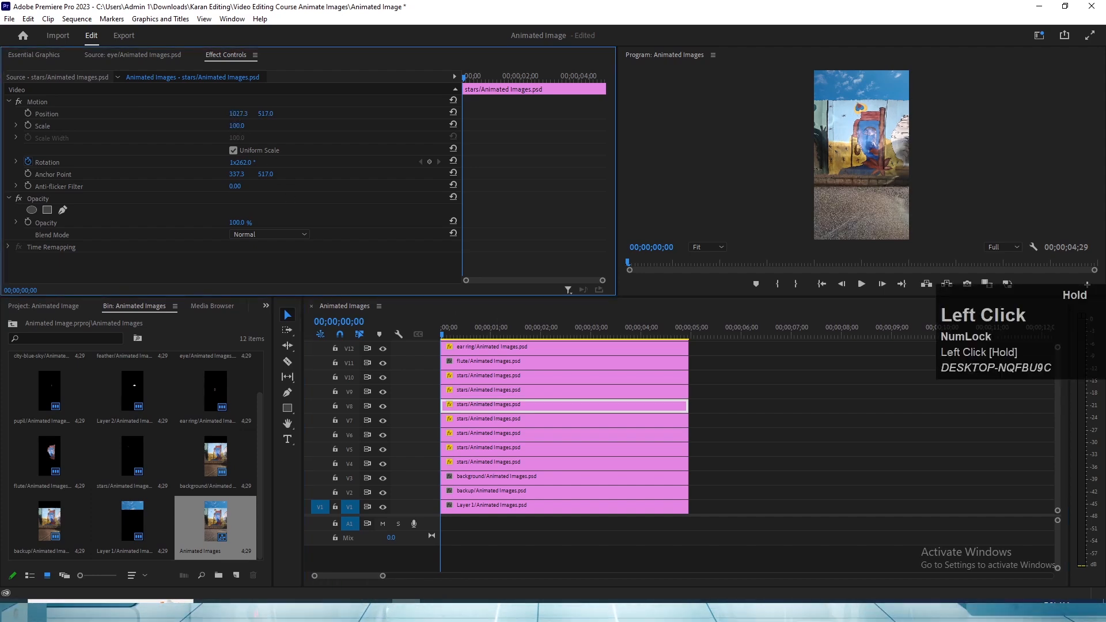
drag(236, 114, 347, 290)
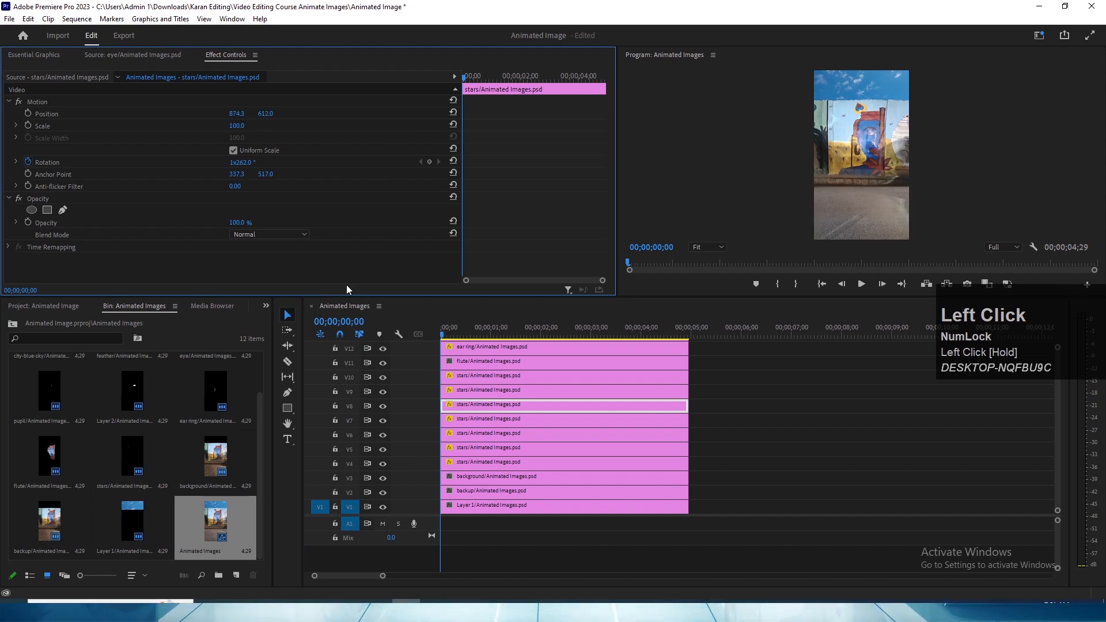
- Shift the V7 stars copy straight down, set the V8 copy's position to 855.3, 612.0, and enlarge the preview
click(471, 417)
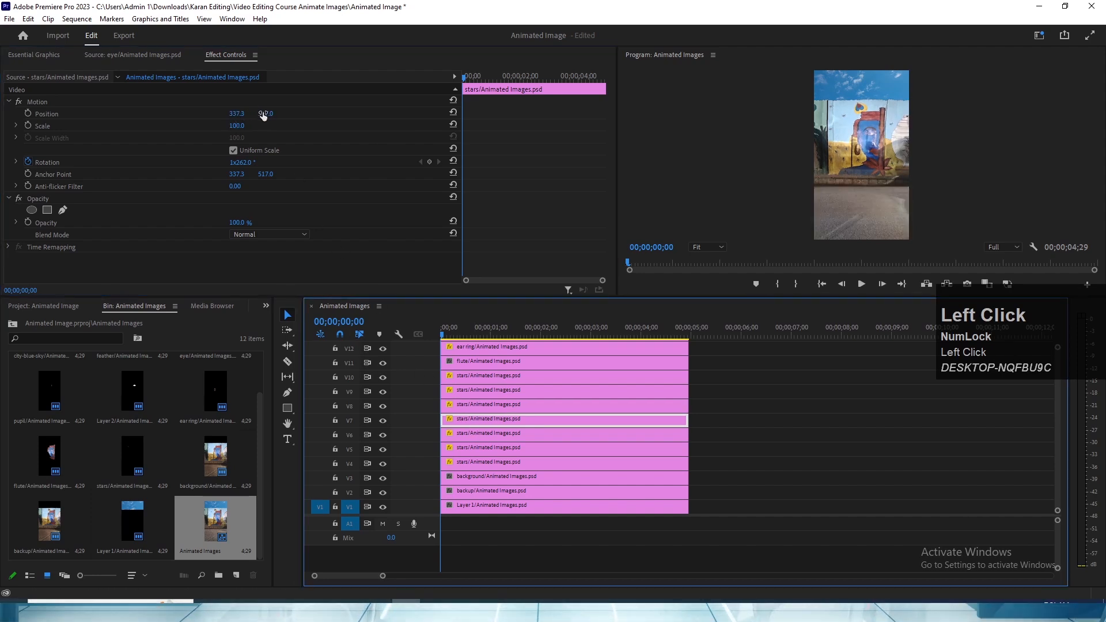
drag(263, 115, 242, 114)
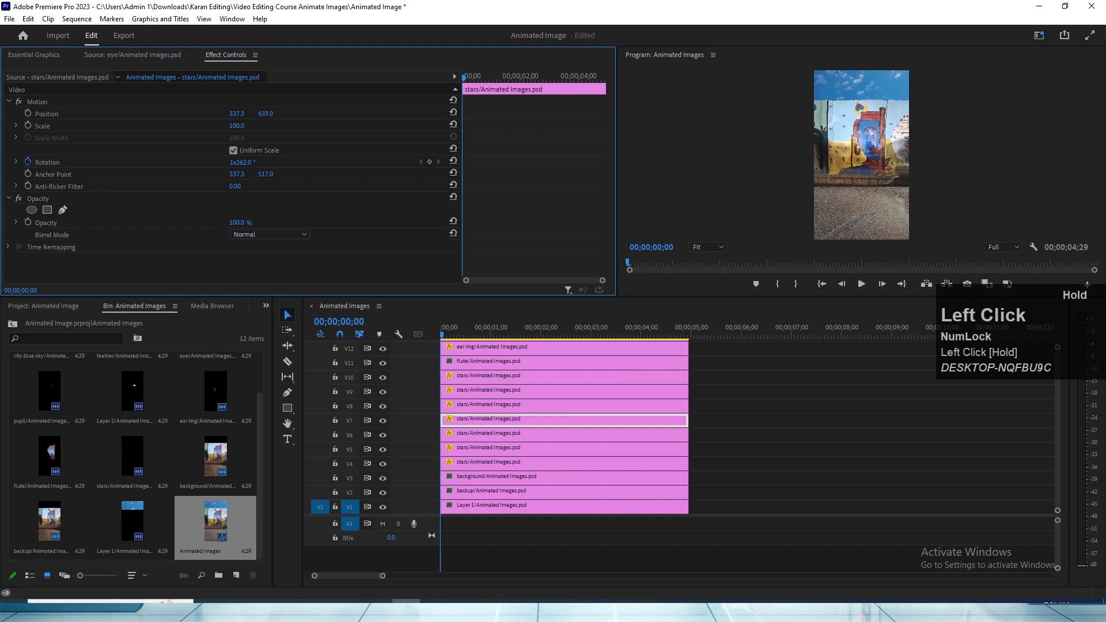
click(507, 408)
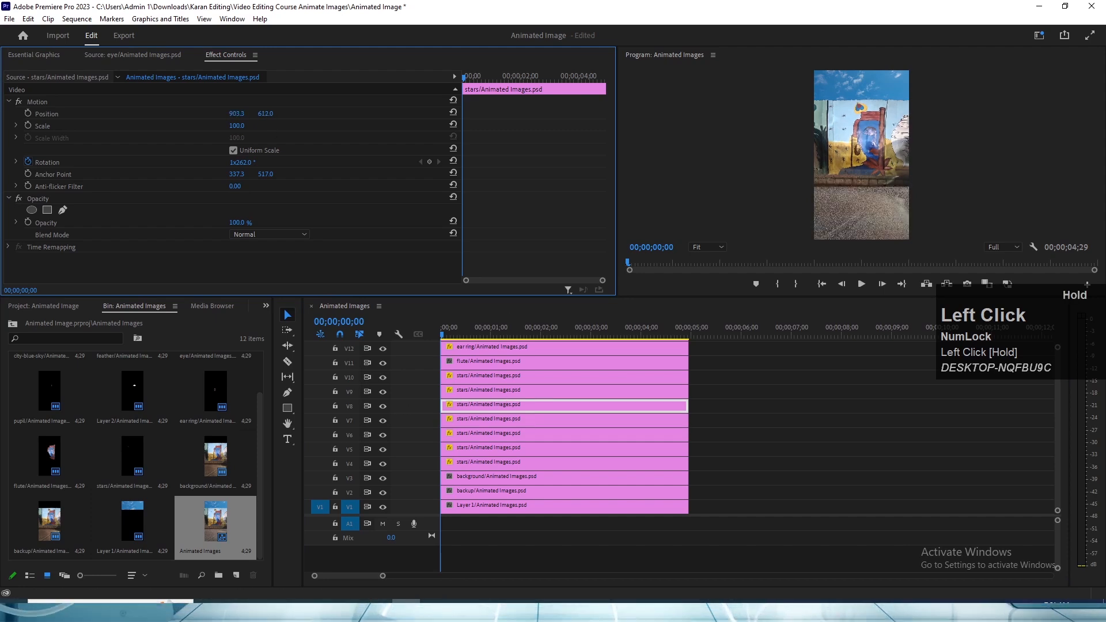
drag(237, 114, 238, 114)
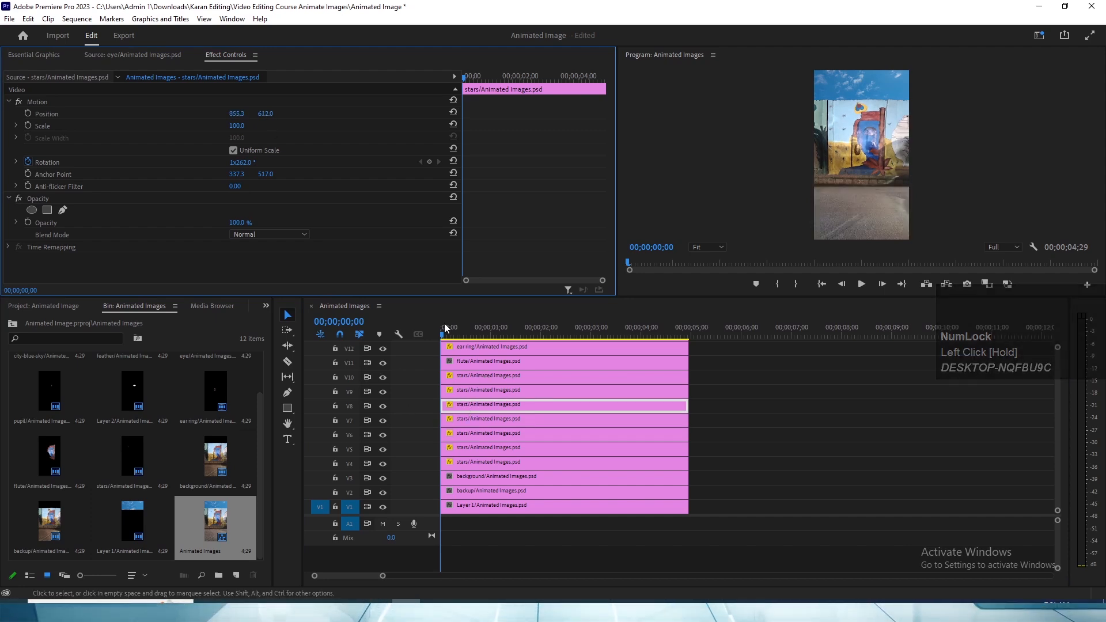
click(493, 397)
key(grave)
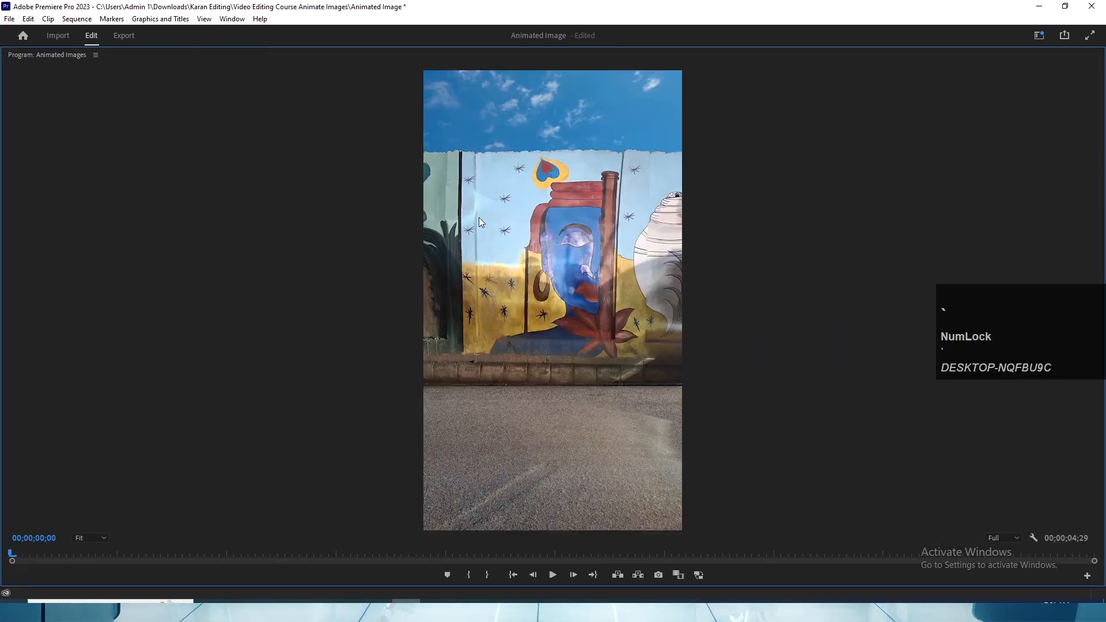
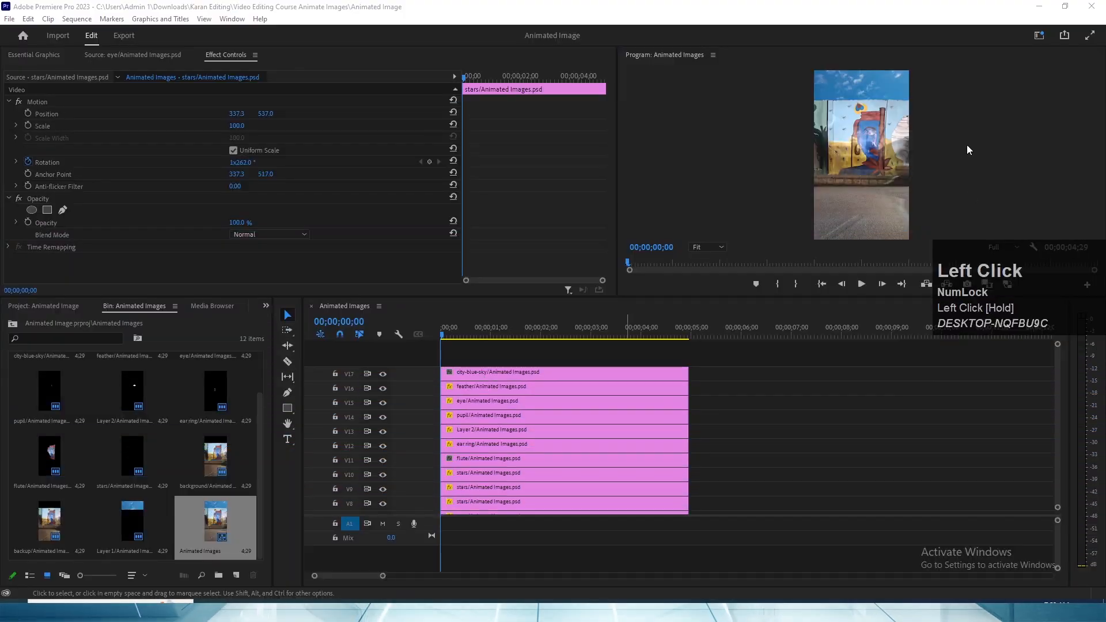
- View the source images of the eye, pupil and Layer 2 clips on V15, V14 and V13
click(969, 150)
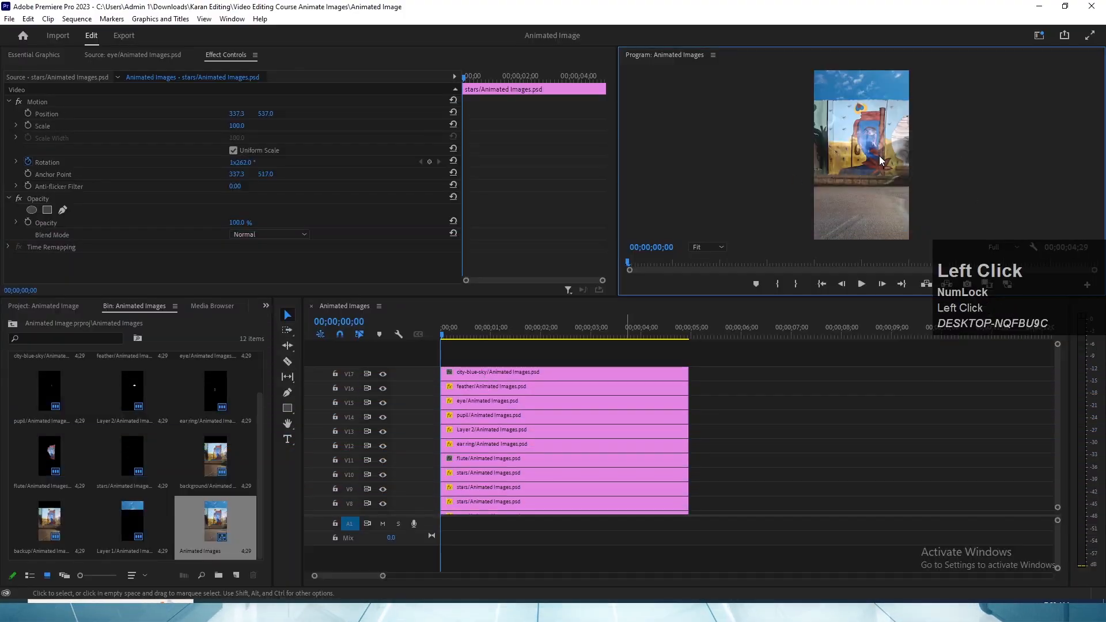
key(grave)
key(grave)
click(507, 378)
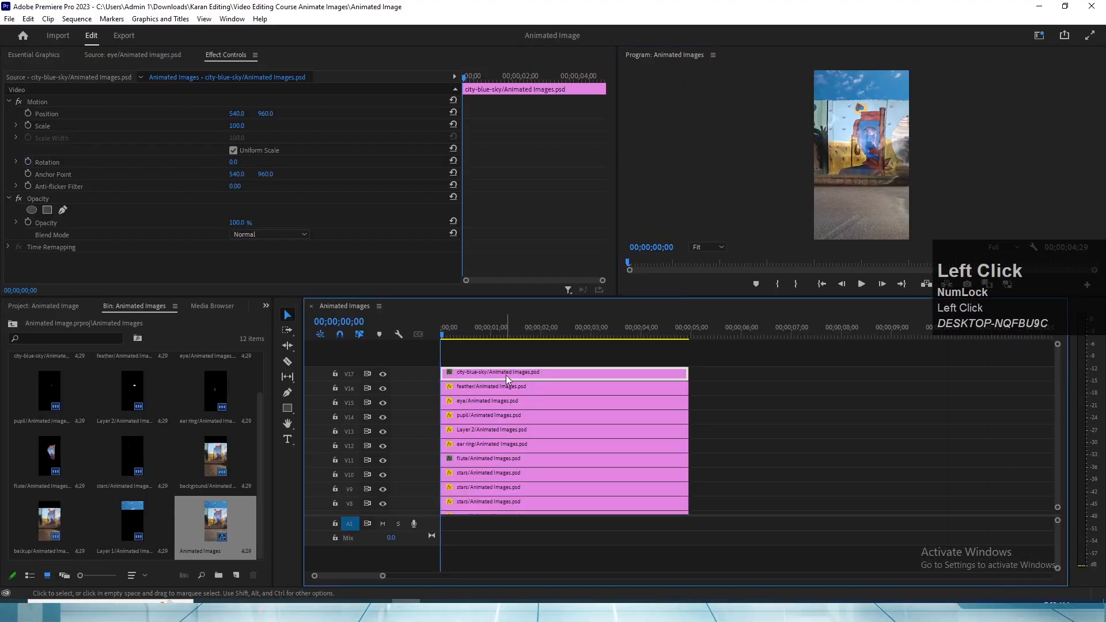
click(479, 401)
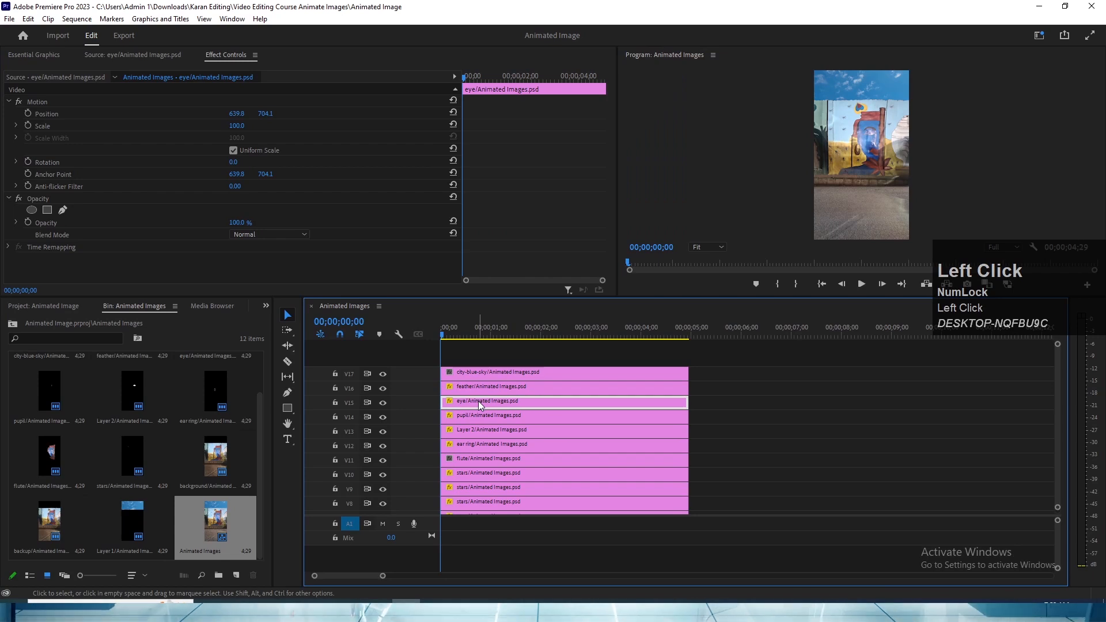
key(f)
click(468, 419)
key(f)
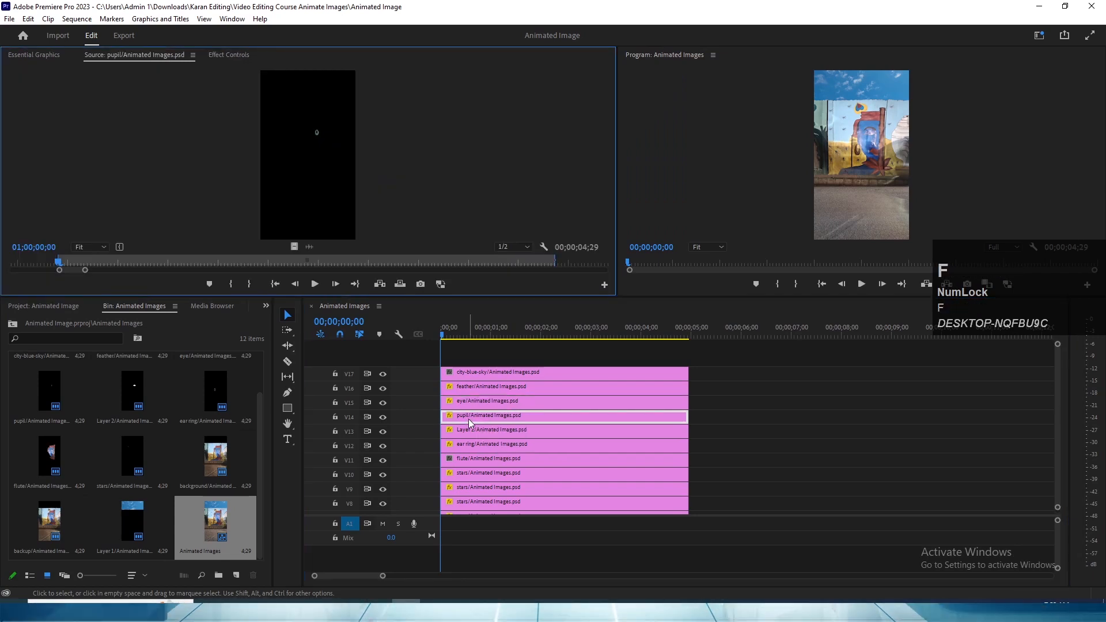
click(462, 431)
key(f)
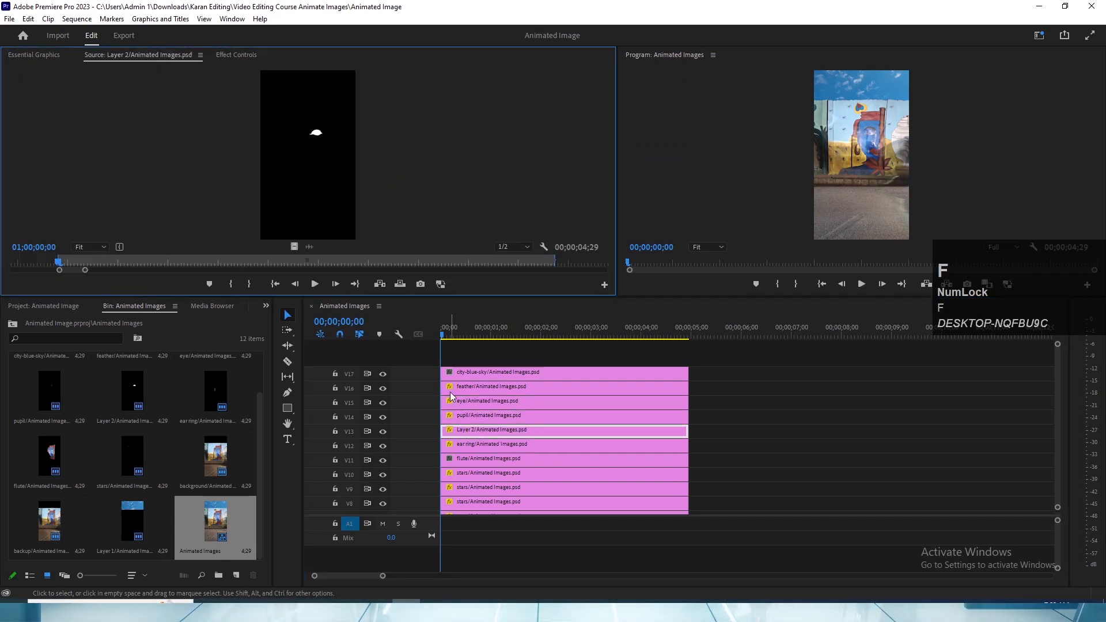
- Save the project and select the eye/Animated Images.psd clip on V15
click(454, 335)
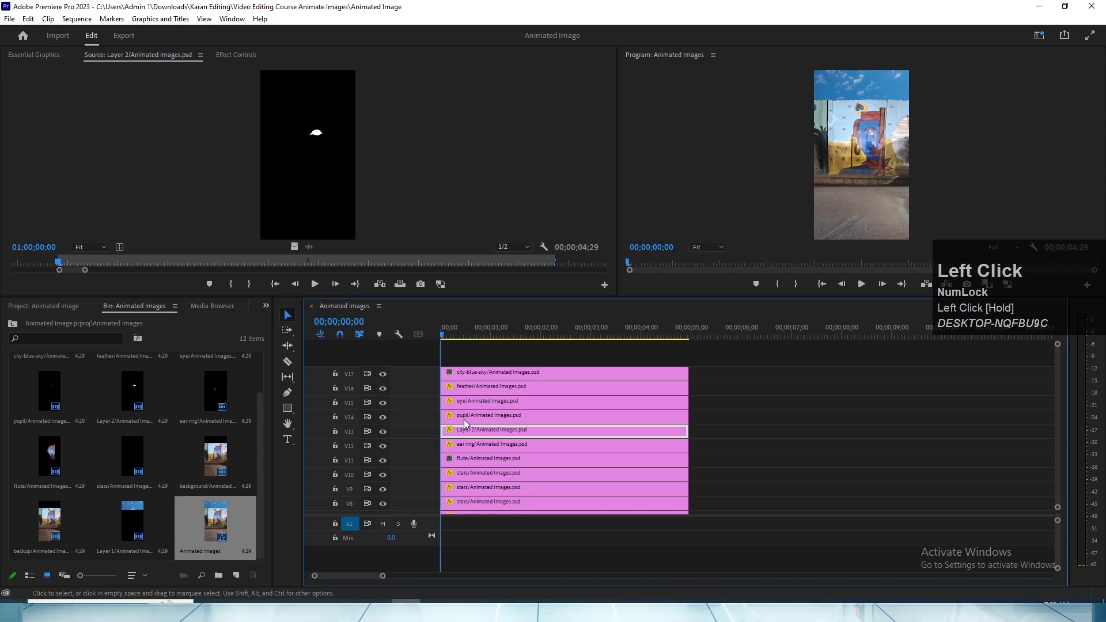
click(475, 403)
key(ctrl+s)
key(v)
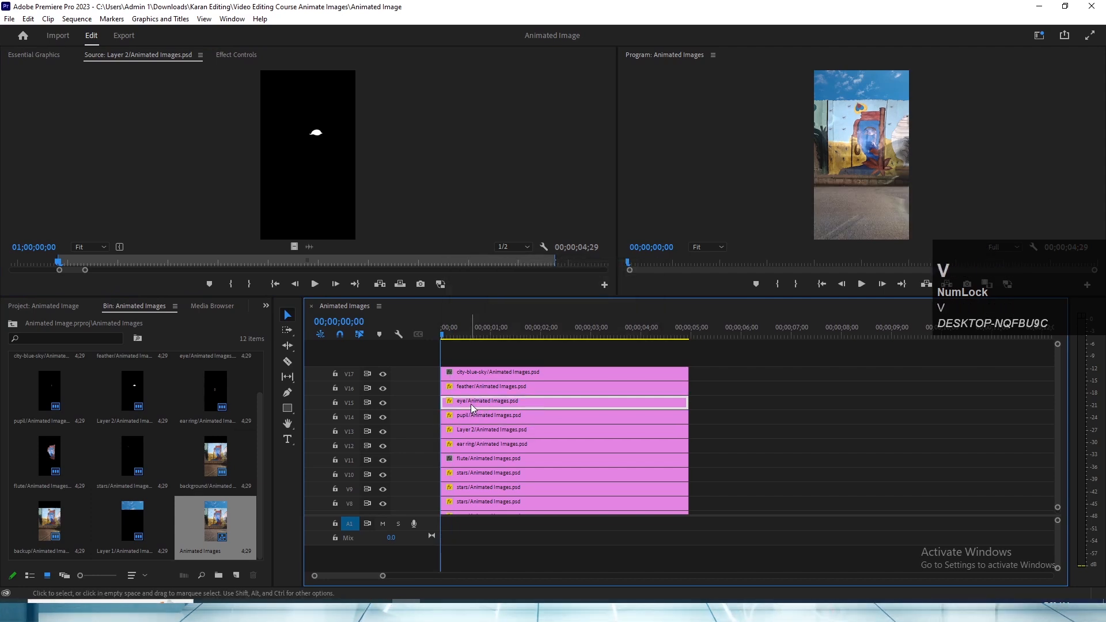
- Compare the source images of the eye, pupil and Layer 2 clips, enlarging the eye and Layer 2 views
click(470, 403)
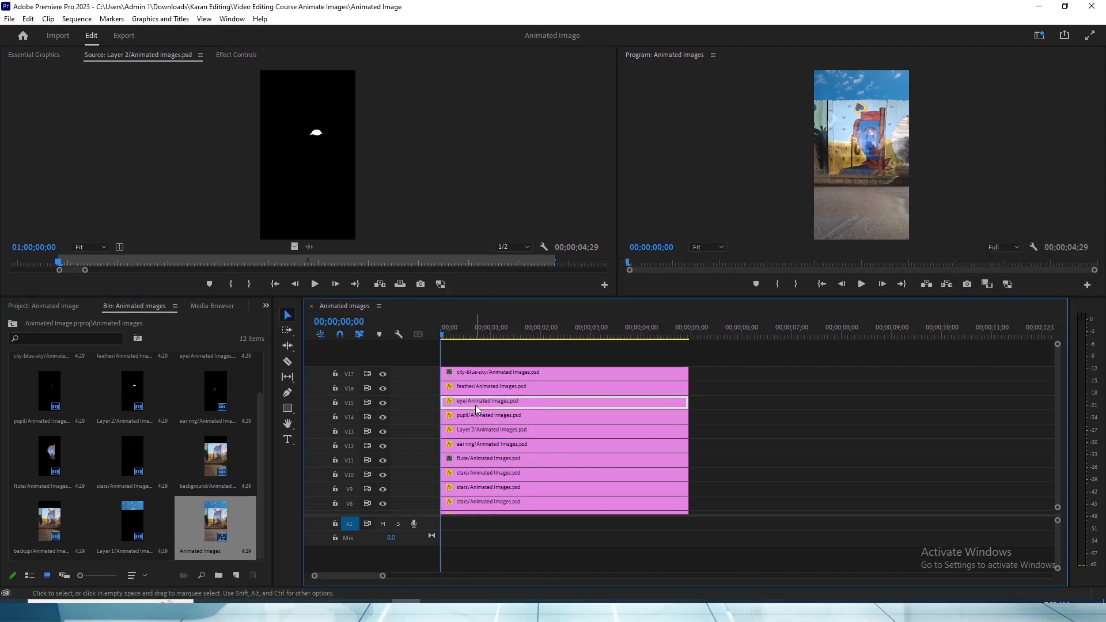
key(f)
key(grave)
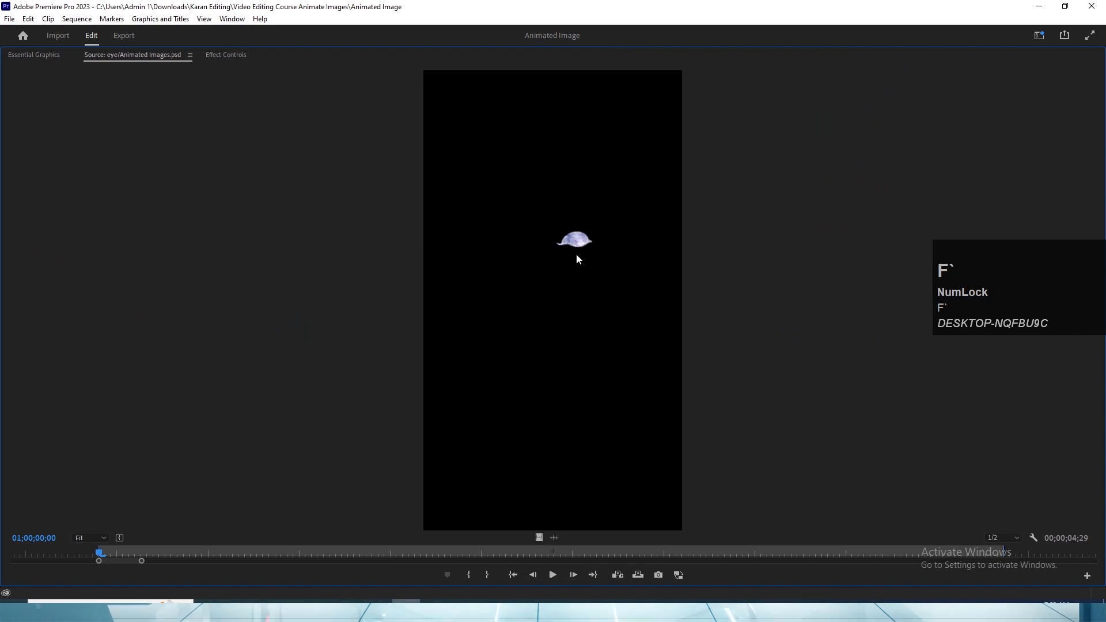
key(grave)
click(476, 416)
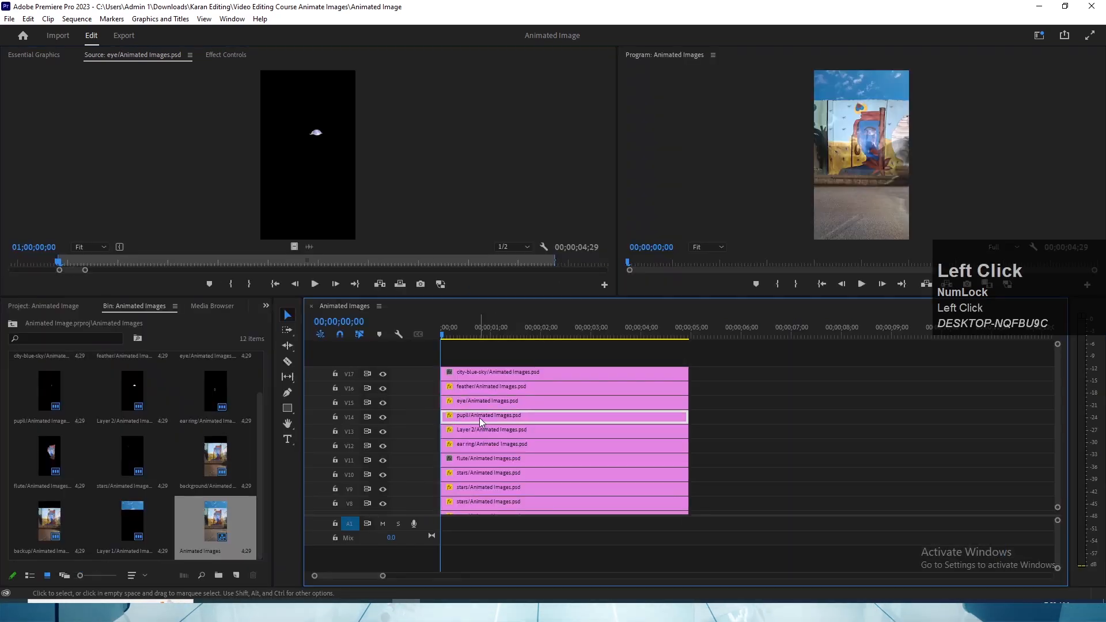
key(f)
click(469, 432)
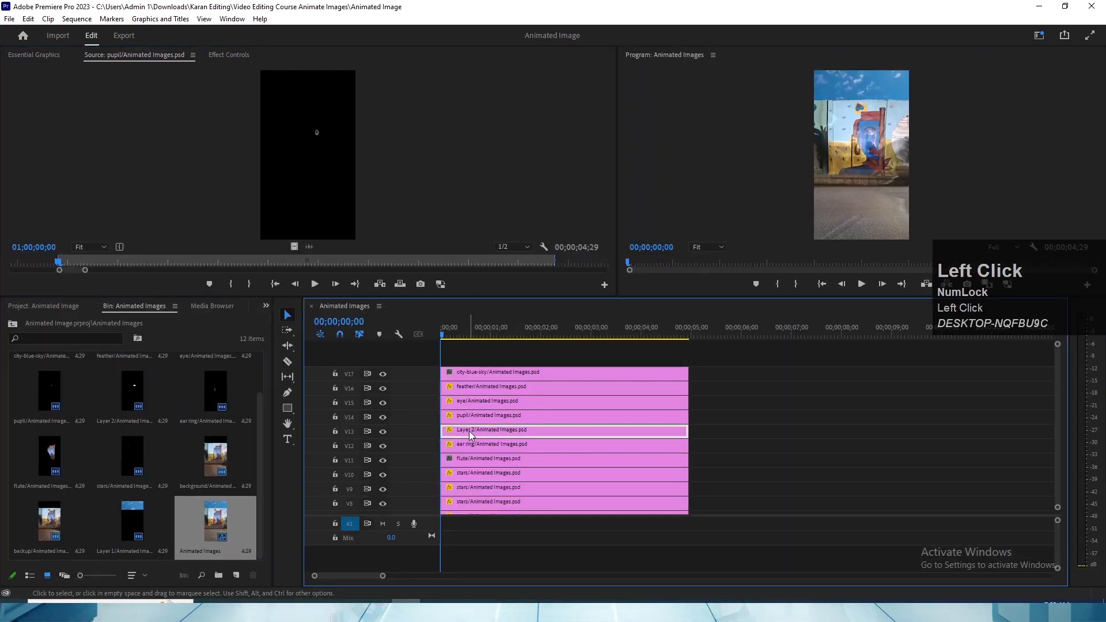
key(f)
key(grave)
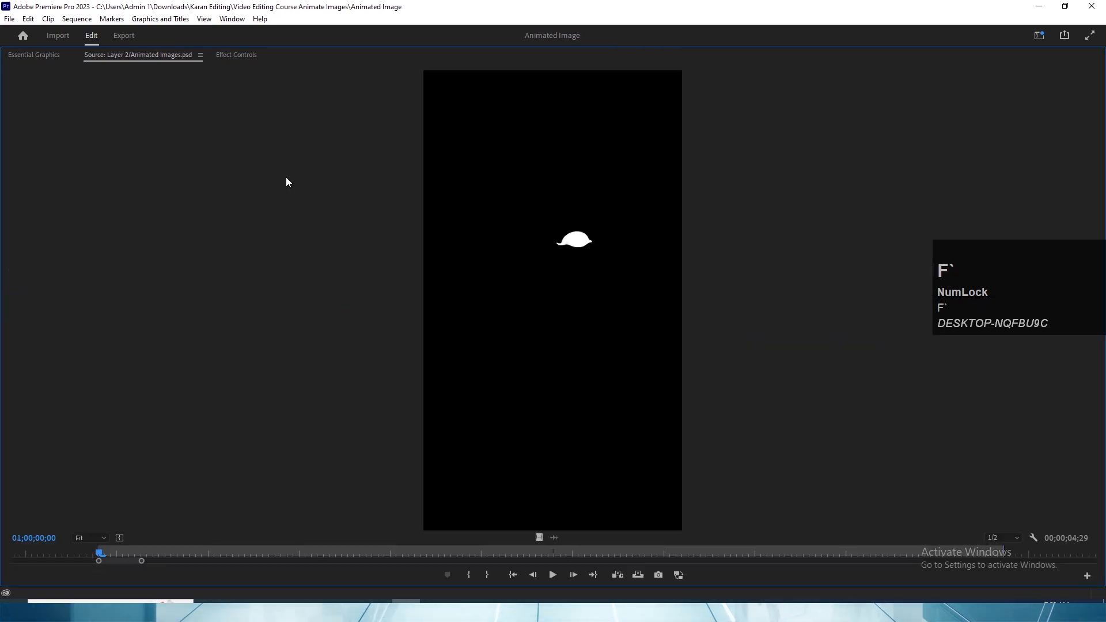
key(grave)
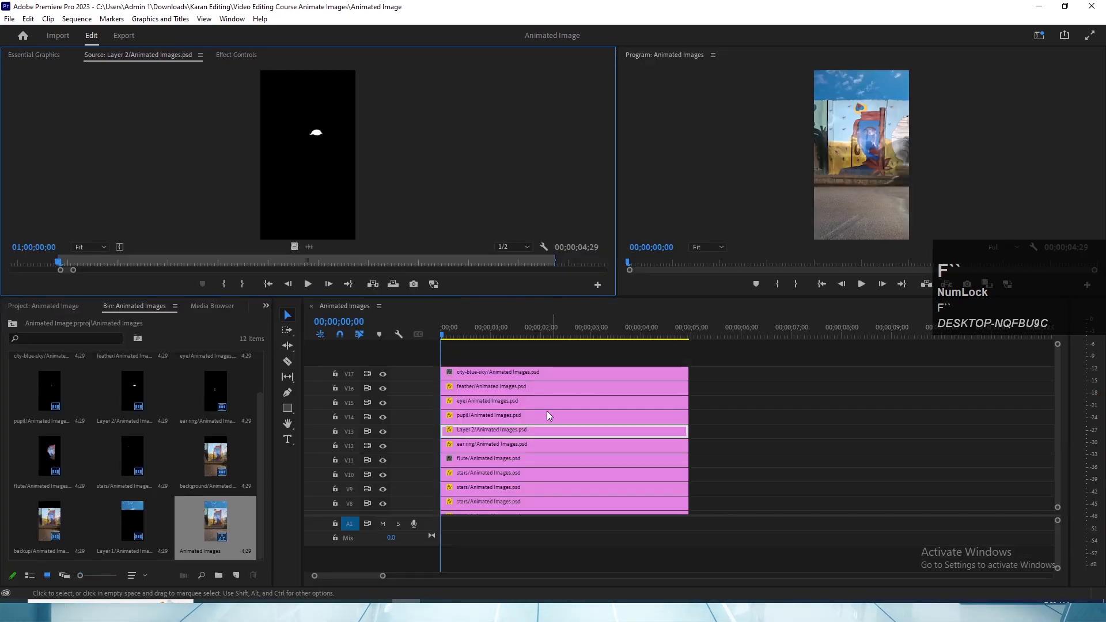
- Add an opacity mask around the painted eye on the eye/Animated Images.psd clip on V15
click(499, 403)
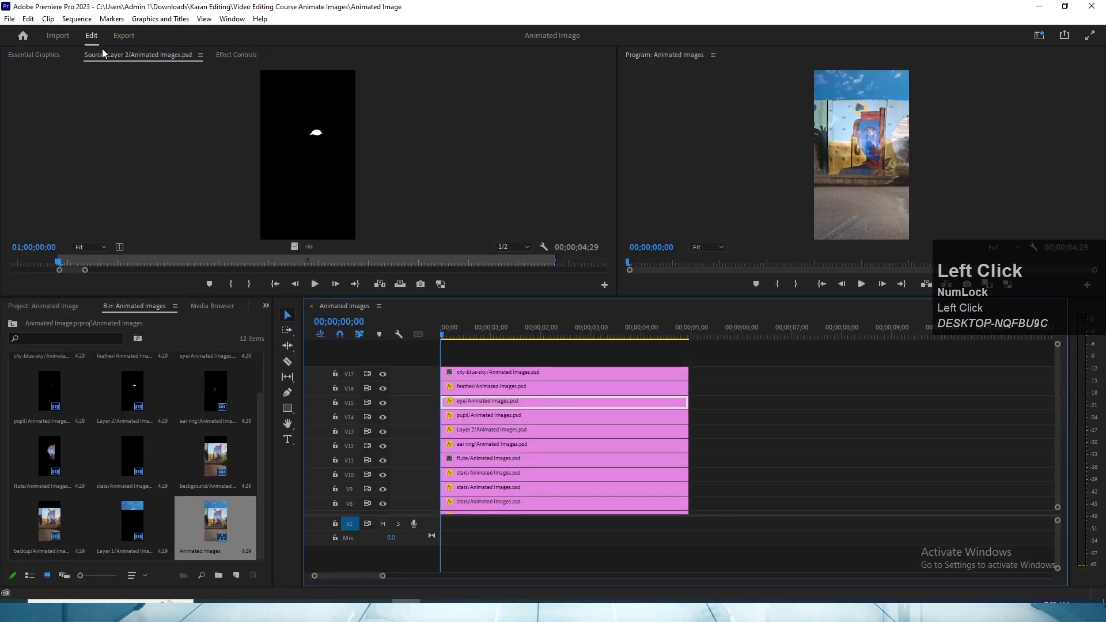
click(237, 57)
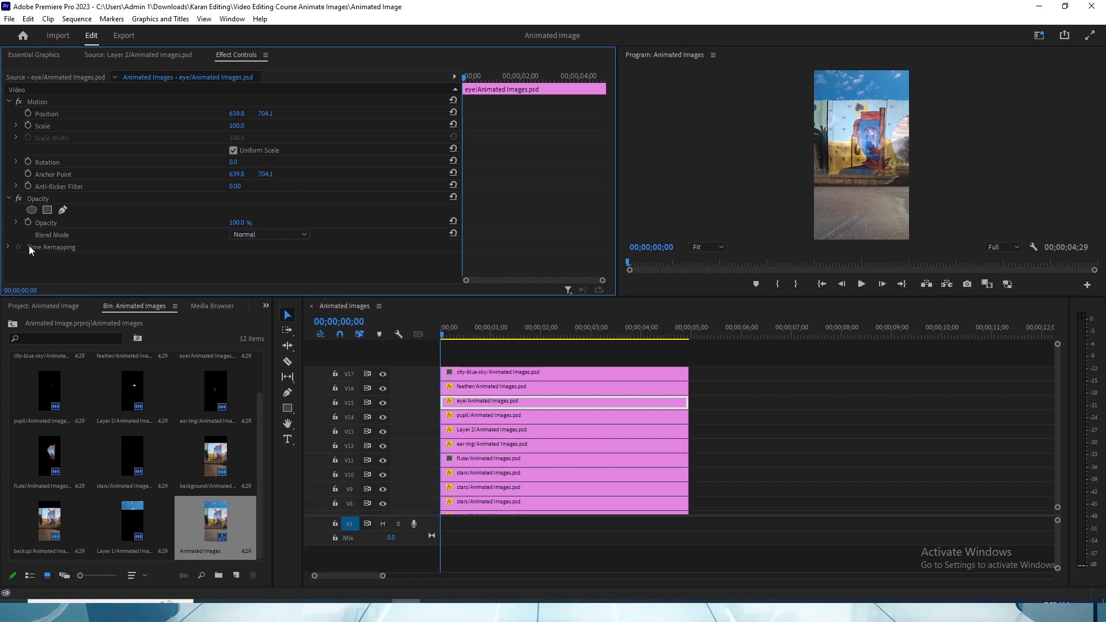
click(32, 198)
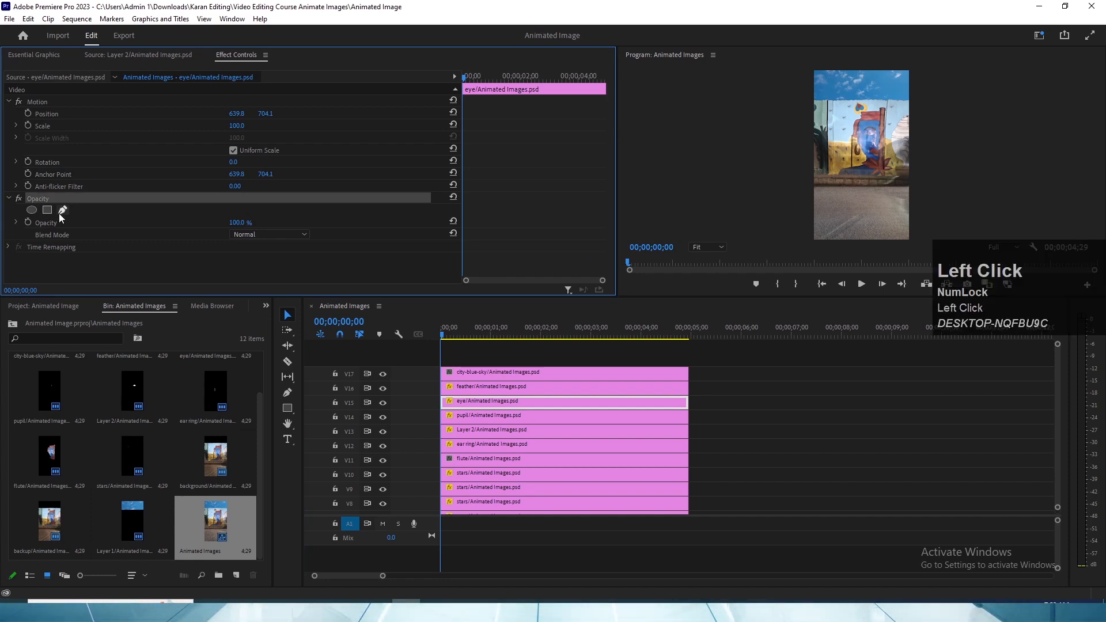
click(32, 209)
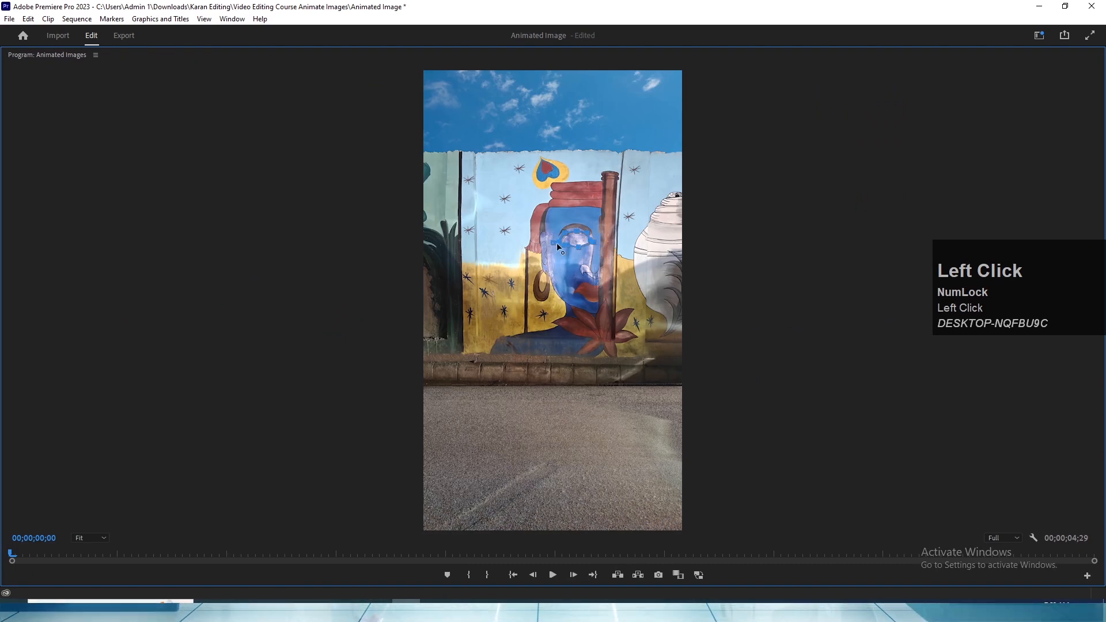
key(grave)
click(474, 404)
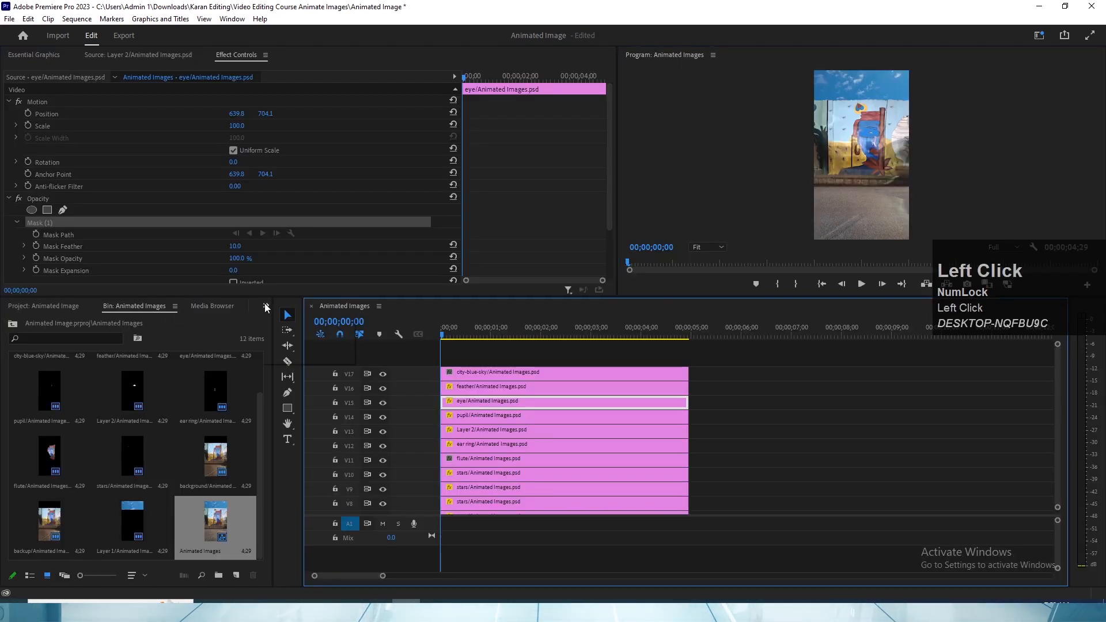
- Find the Transform effect under Distort and apply it to the eye/Animated Images.psd clip on V15
click(266, 307)
click(282, 320)
click(266, 306)
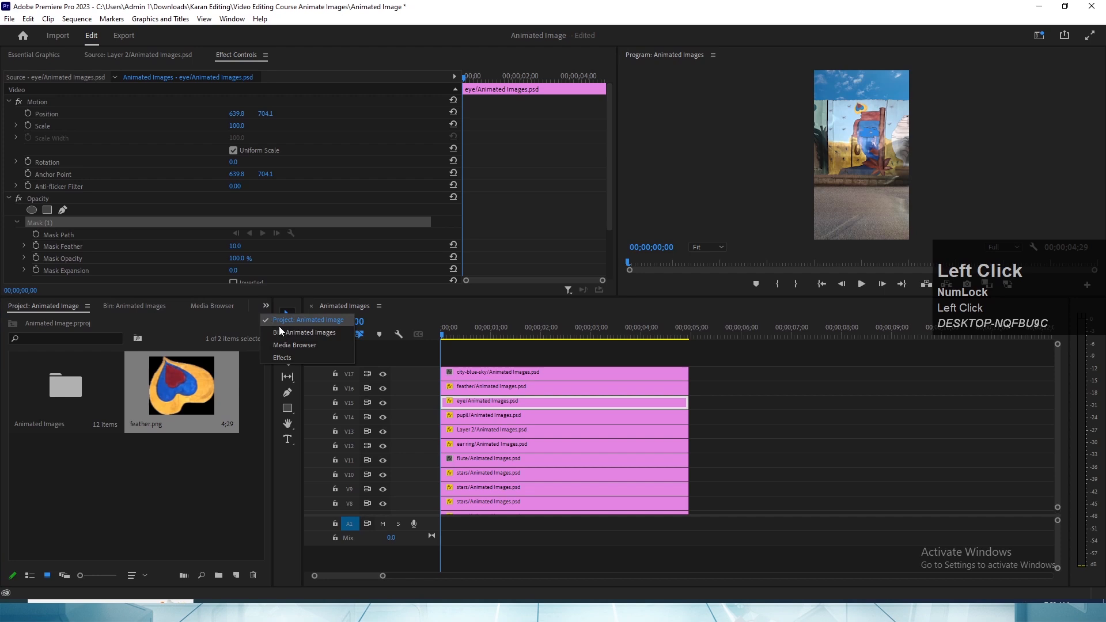
click(277, 357)
click(56, 320)
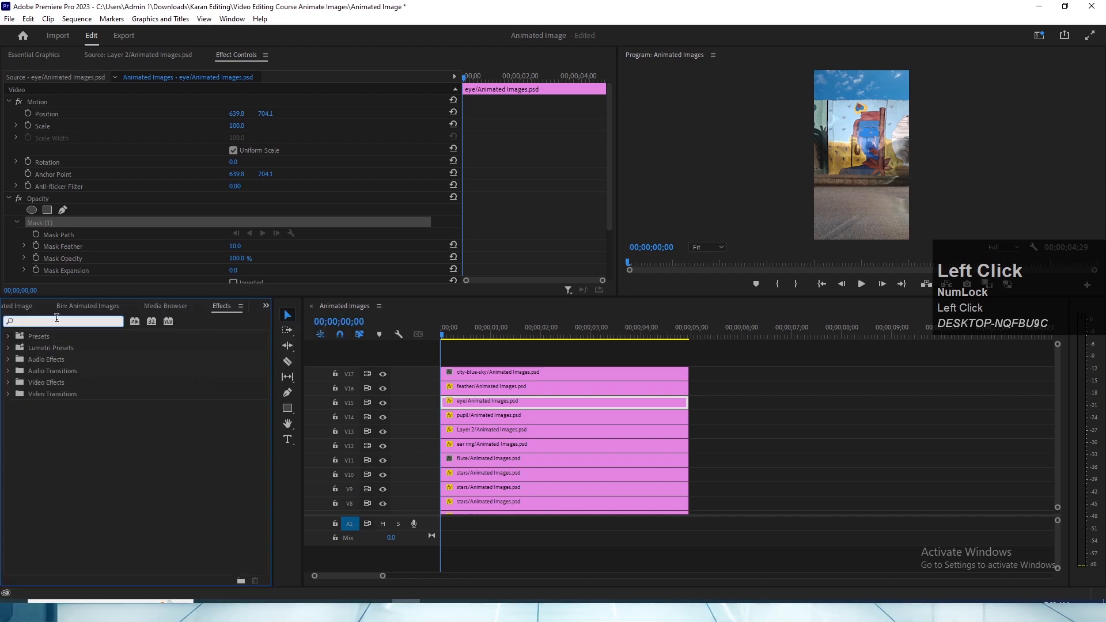
text(transfo)
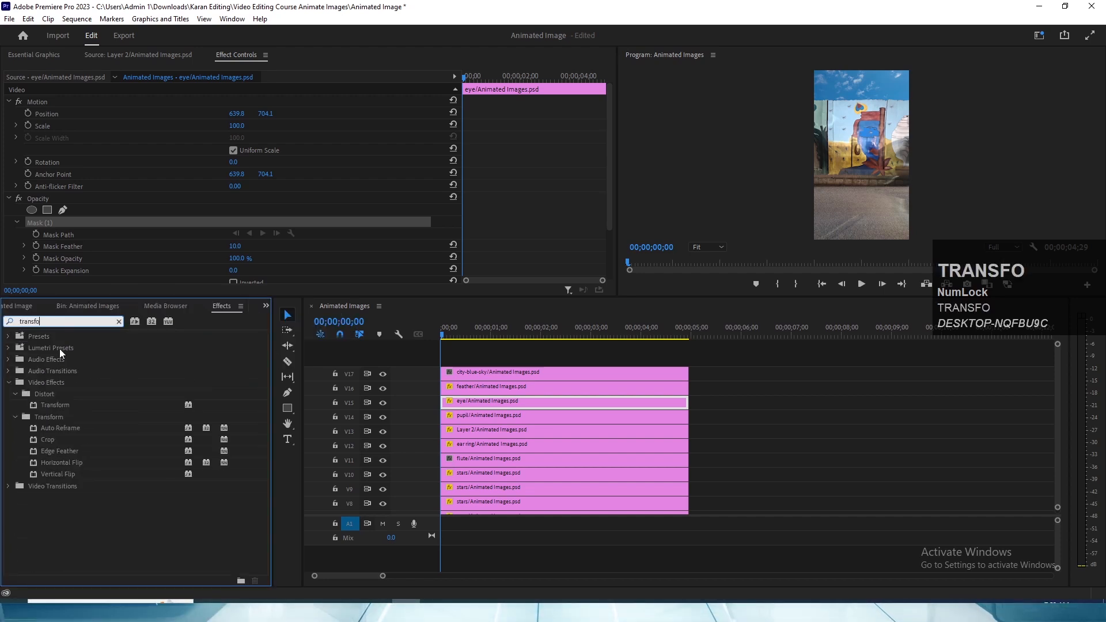
drag(56, 404, 473, 402)
scroll(491, 257, down, 2)
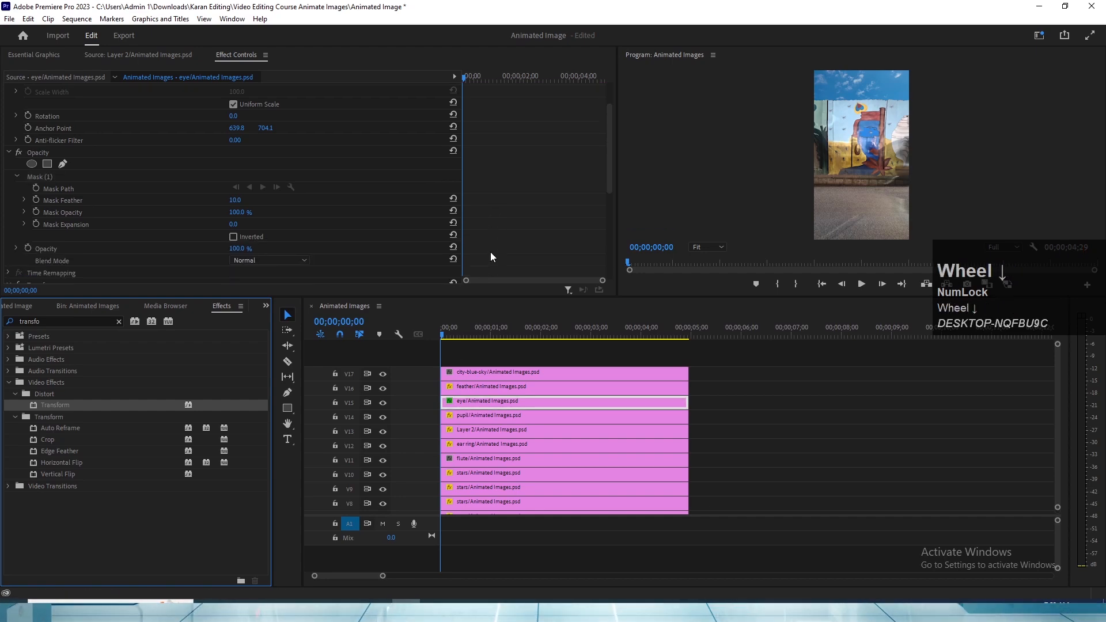
scroll(494, 225, down, 5)
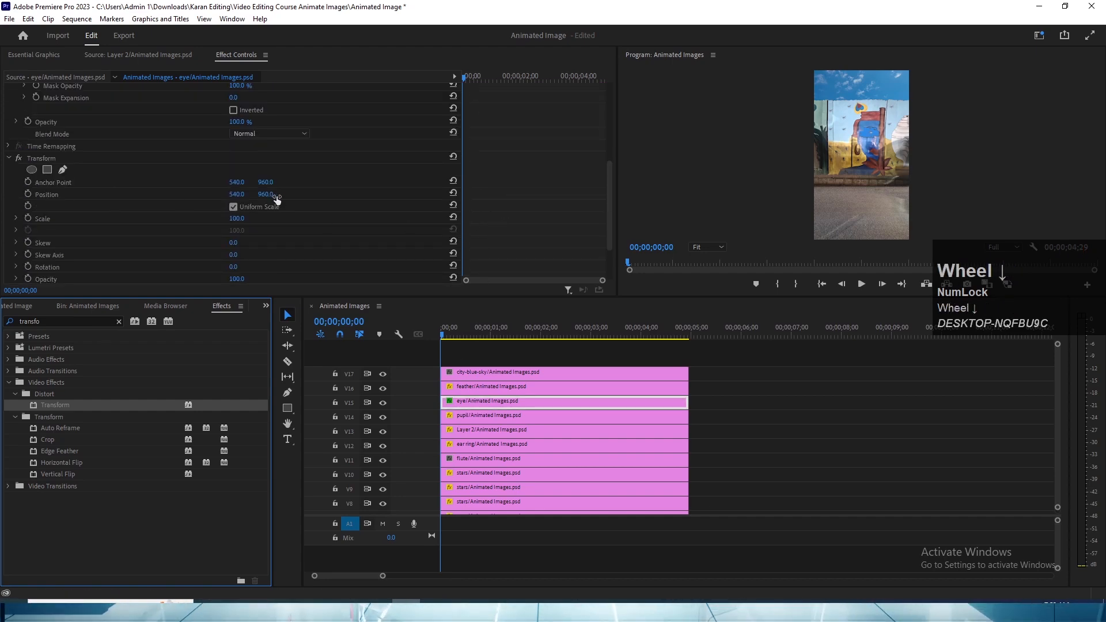
key(grave)
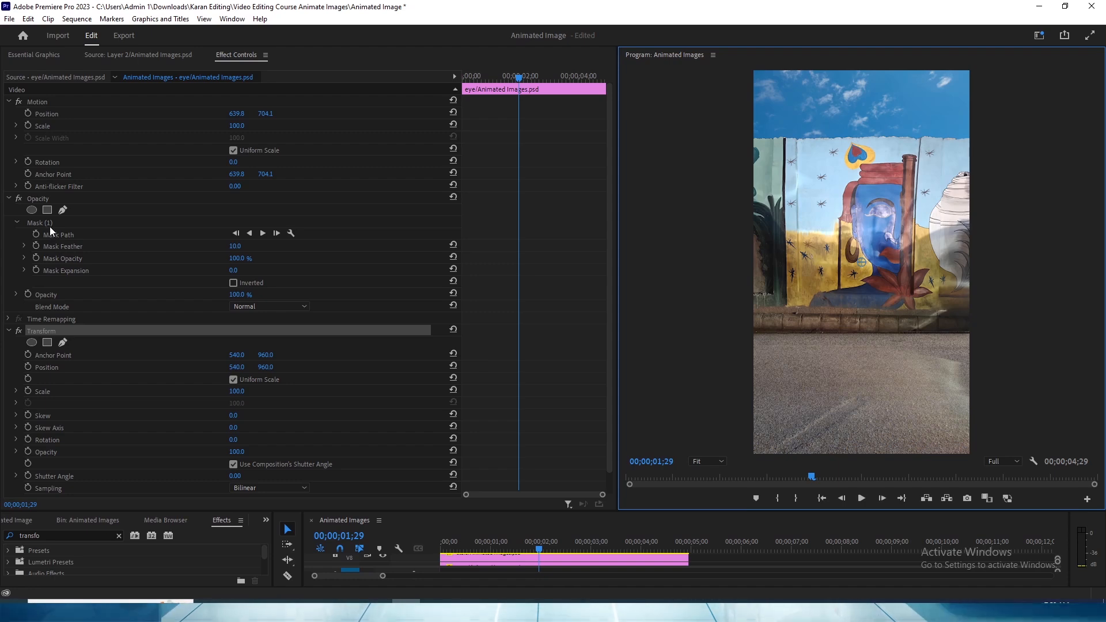
- Invert Mask (1) on the eye clip and check the open eye in an enlarged preview
click(39, 223)
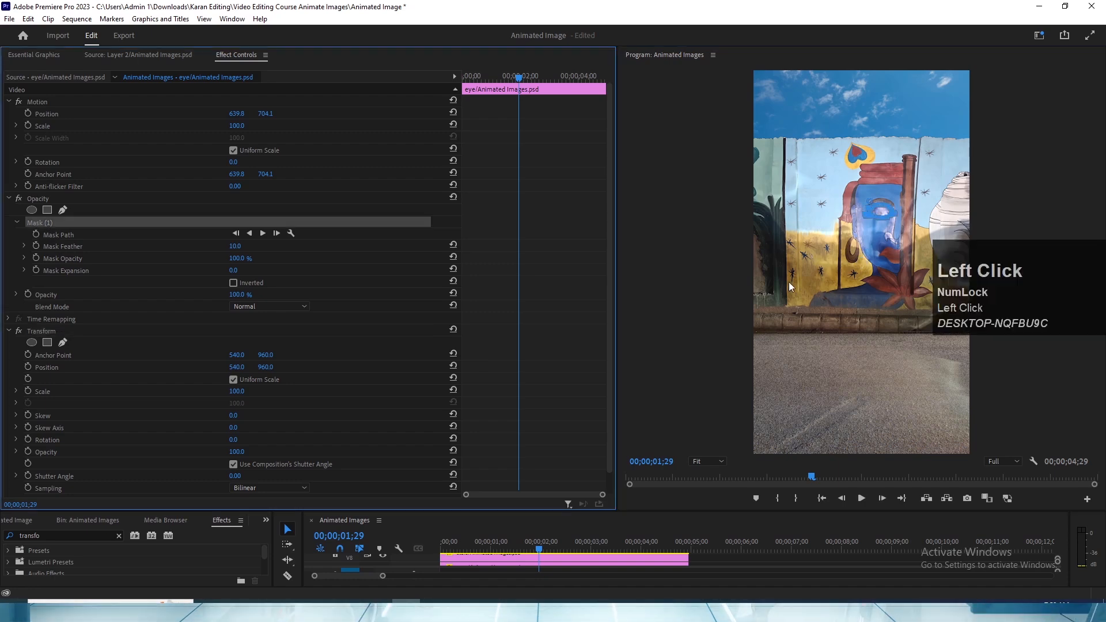
key(grave)
key(grave)
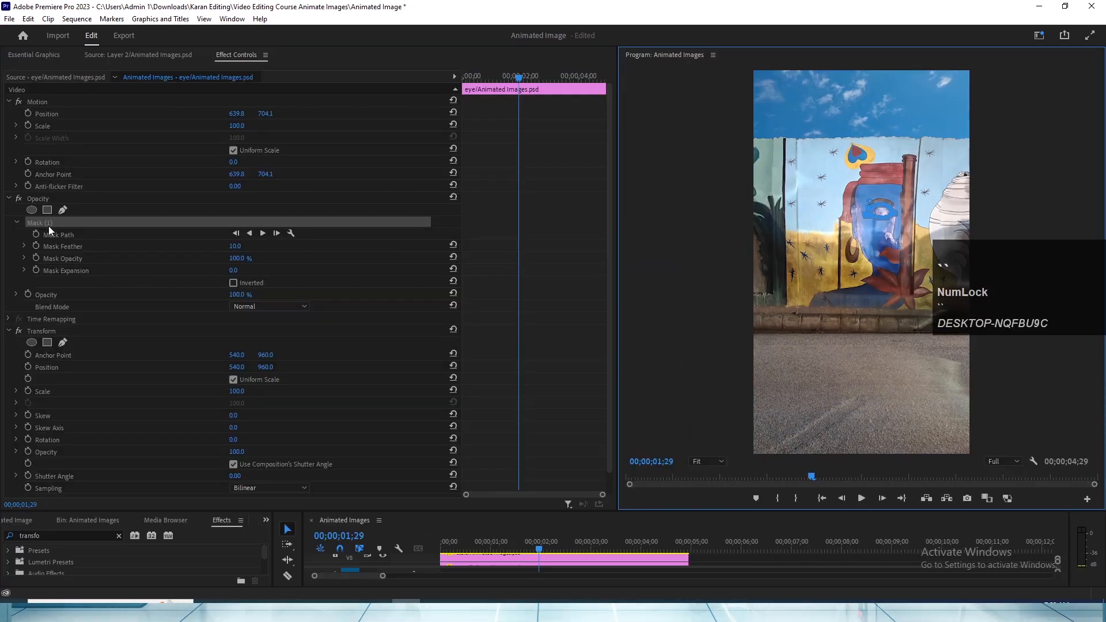
click(33, 223)
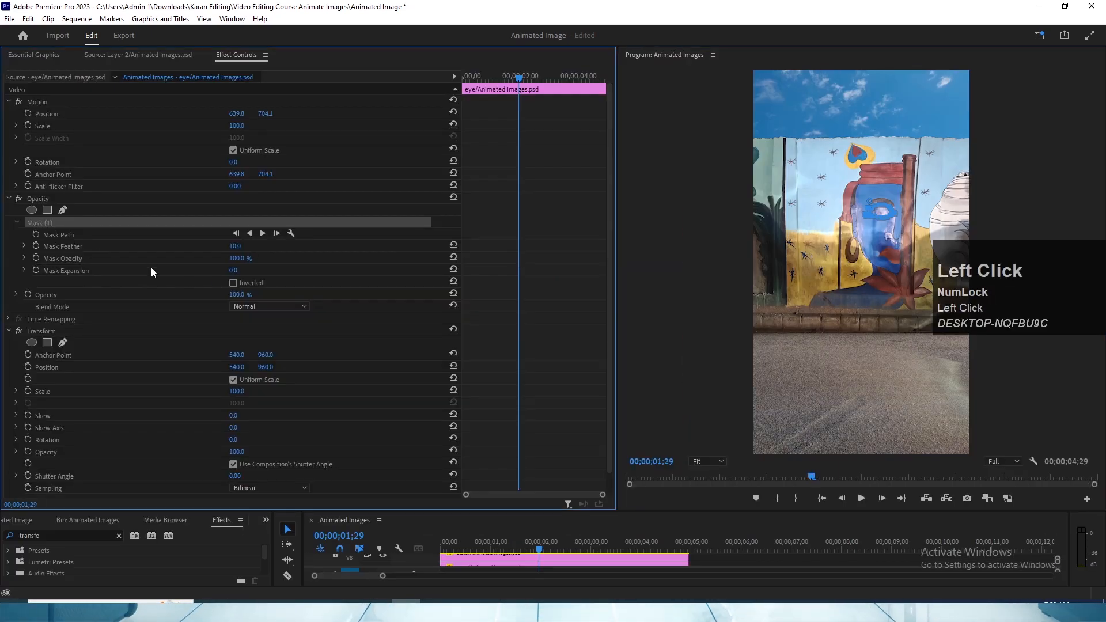
click(233, 283)
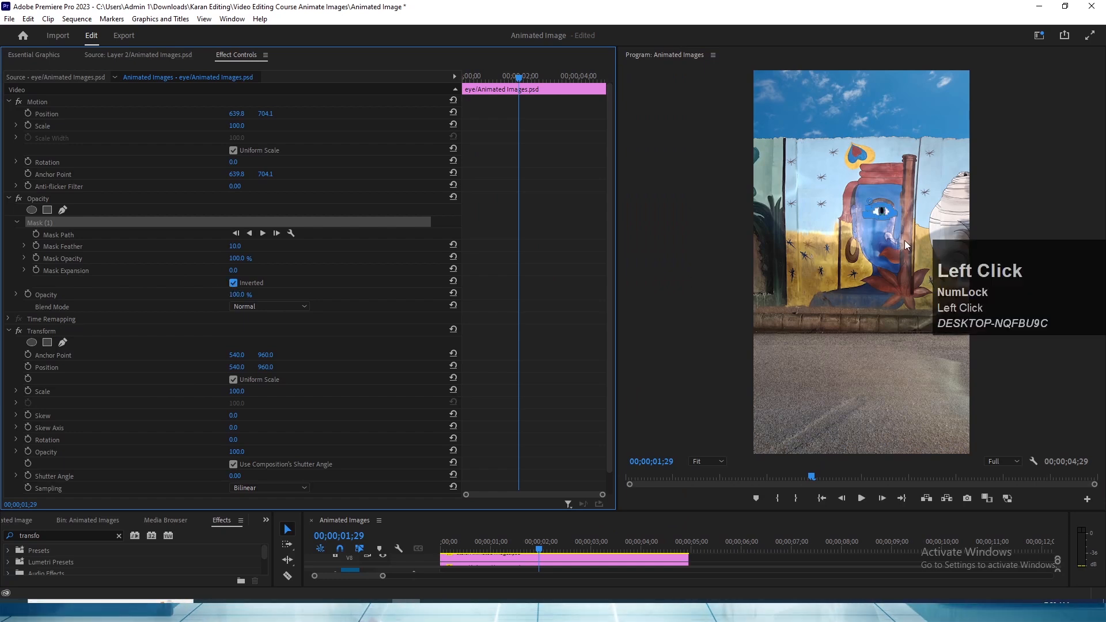
key(grave)
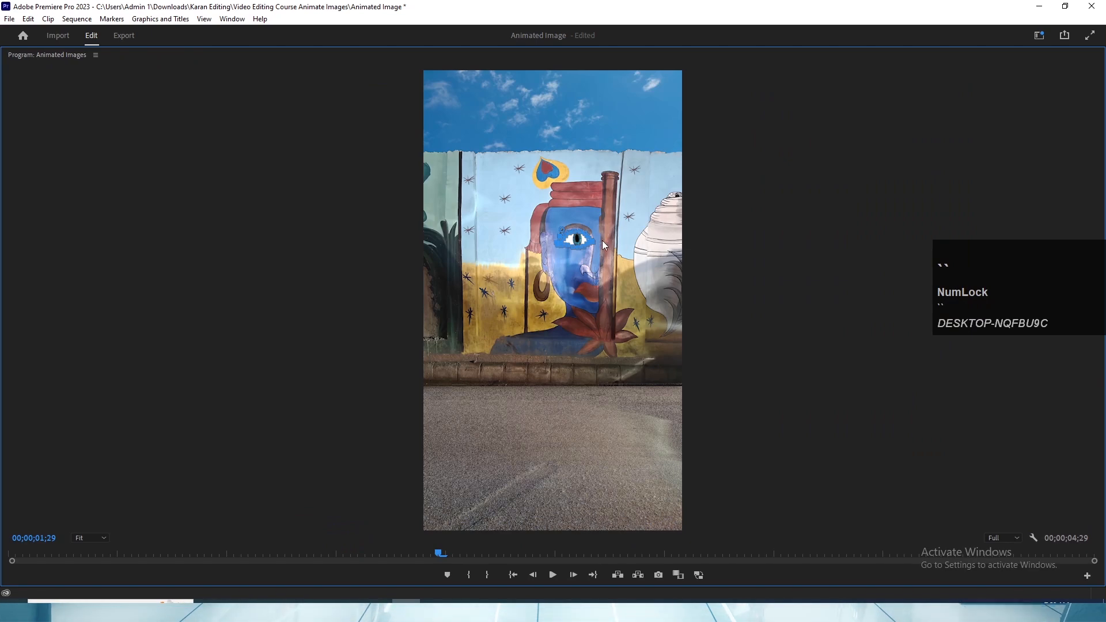
key(grave)
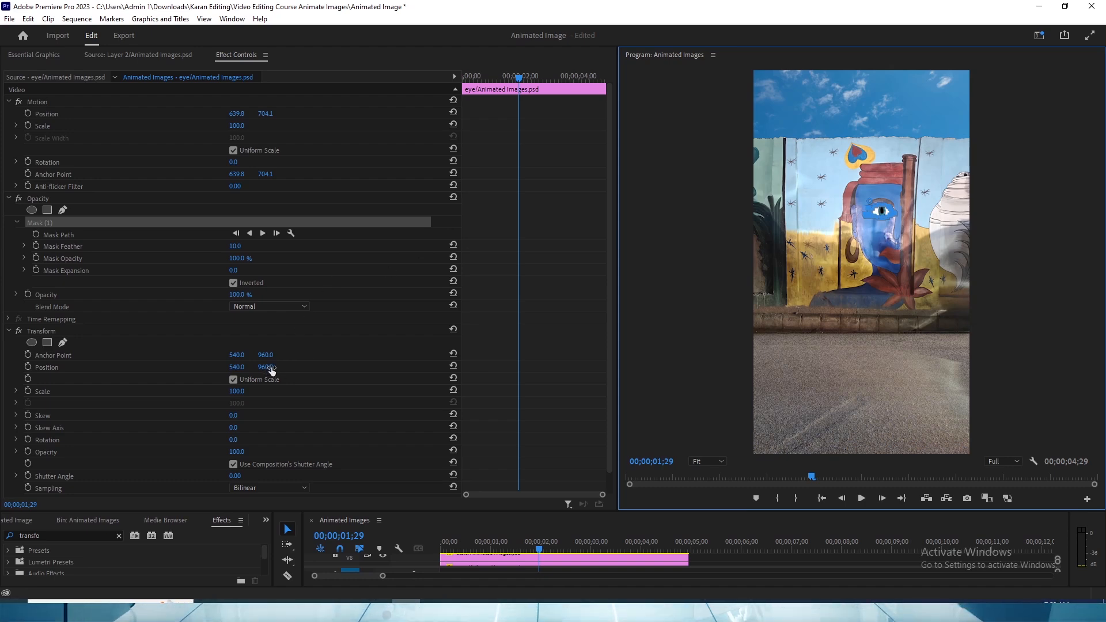
- Try different vertical positions in the eye clip's Transform effect and reset its position
drag(266, 367, 306, 367)
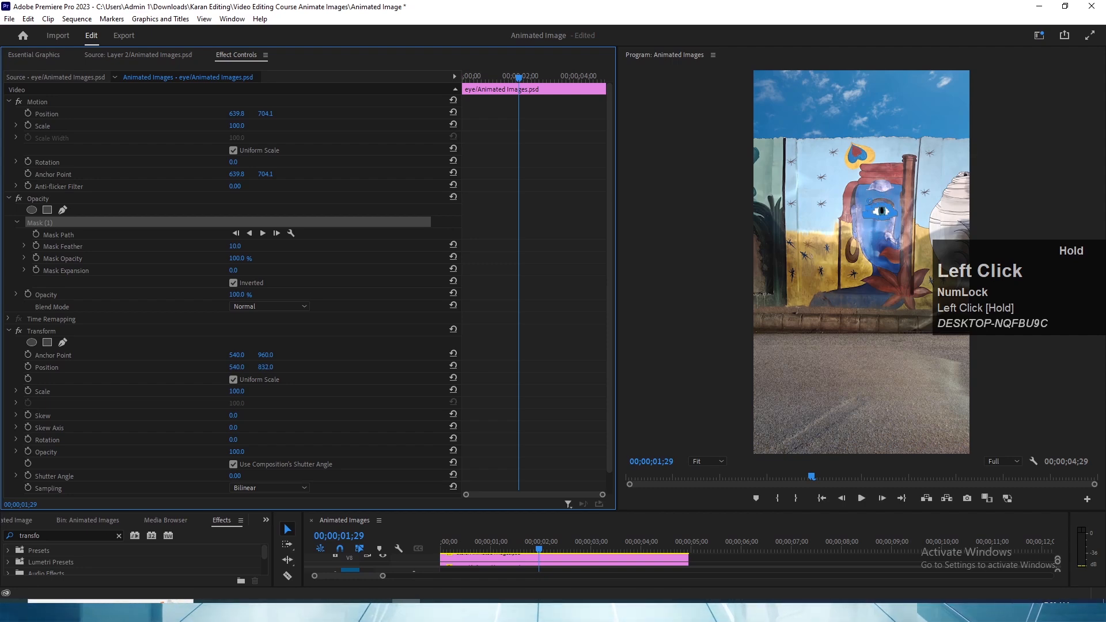
drag(265, 367, 178, 366)
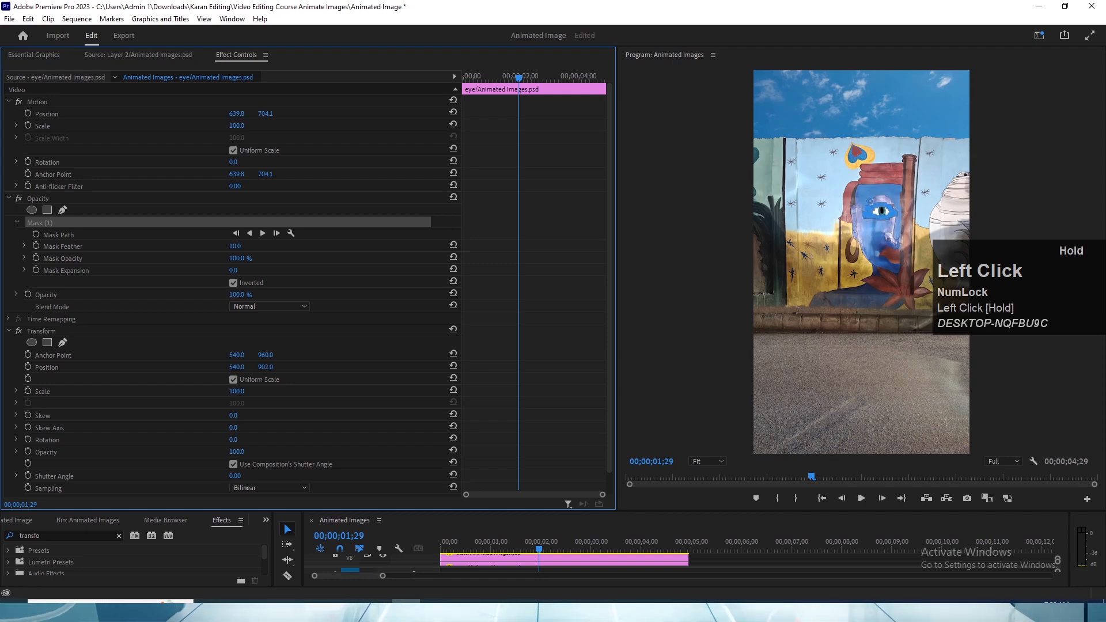
mouse_move(265, 367)
mouse_down()
mouse_move(225, 367)
mouse_move(269, 367)
mouse_up()
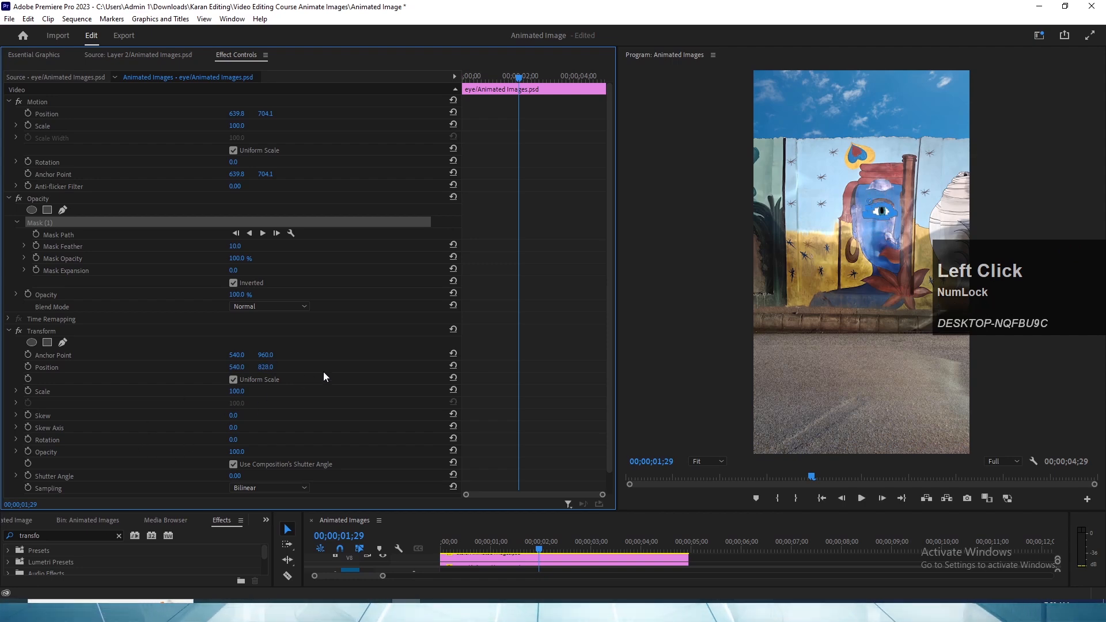
click(452, 366)
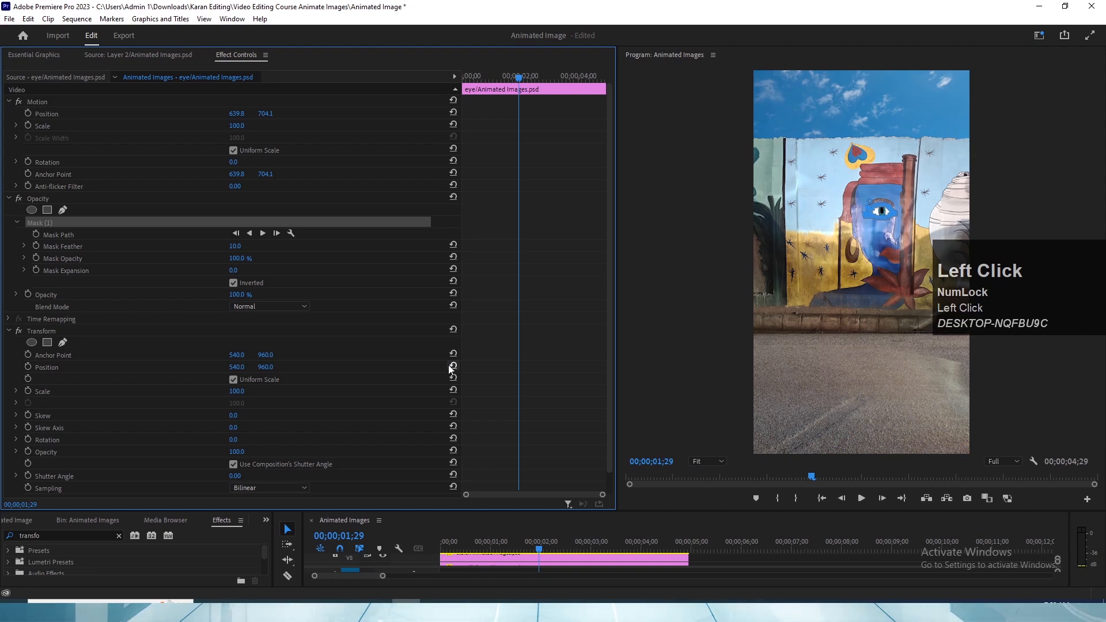
- Save the project with the inverted eye mask and Transform effect
key(ctrl+s)
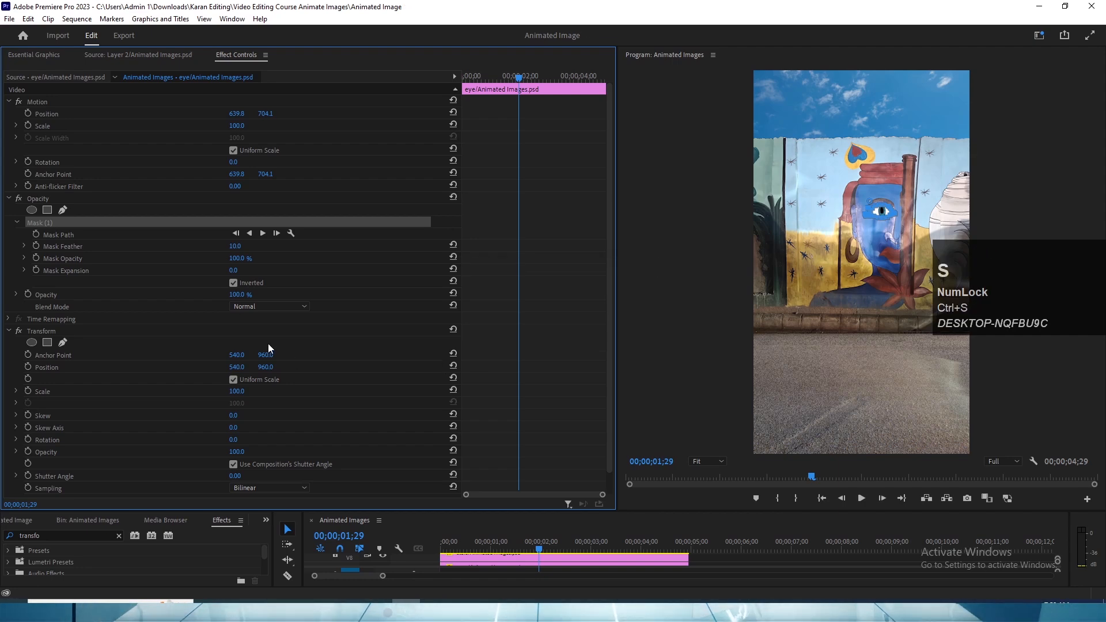
- Turn off the inversion of Mask (1) on the eye clip, check the result in an enlarged preview, and save the project
click(233, 282)
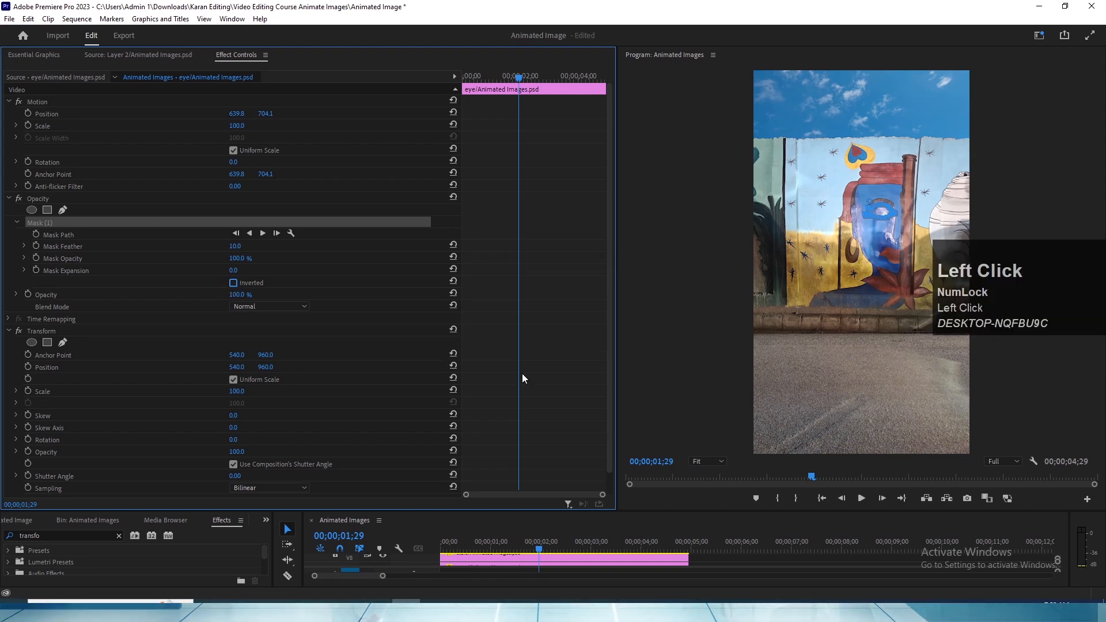
key(grave)
click(617, 251)
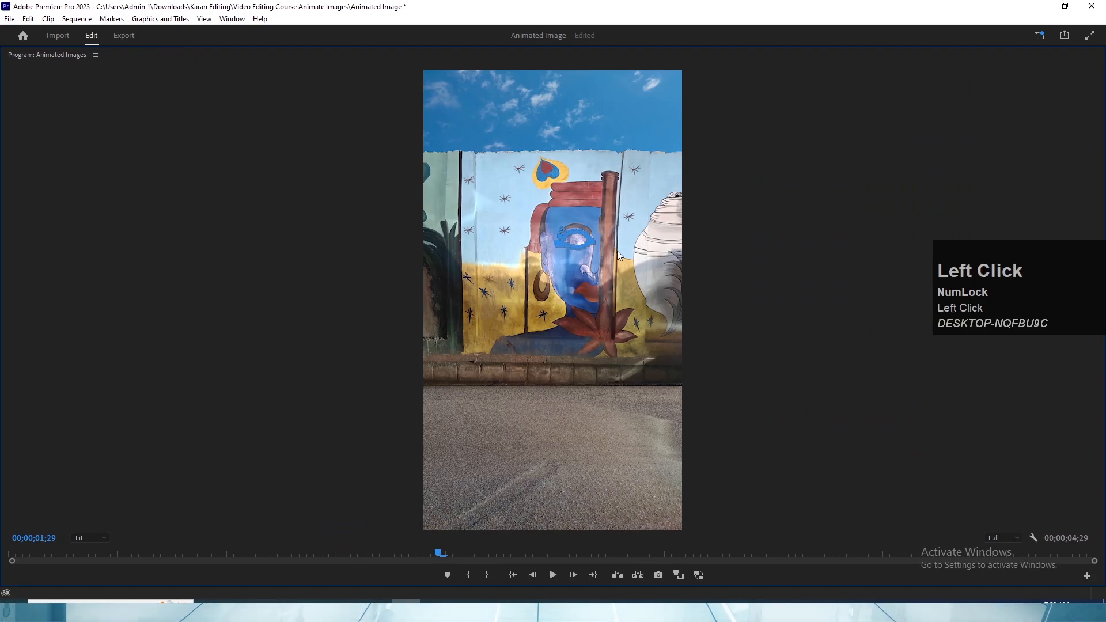
key(grave)
key(ctrl+s)
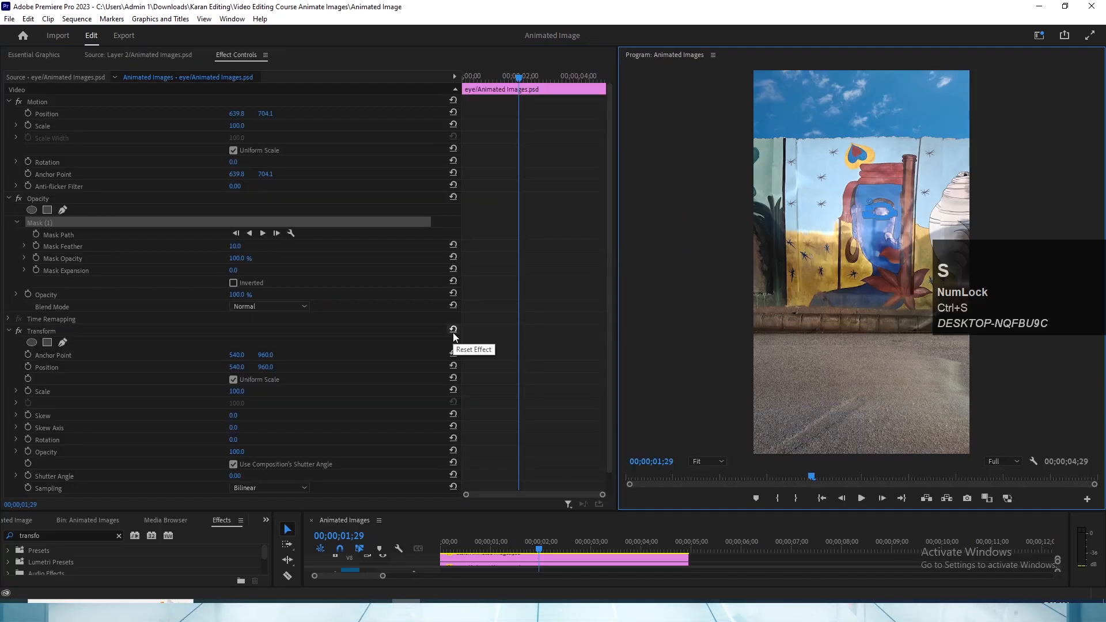
key(v)
click(516, 270)
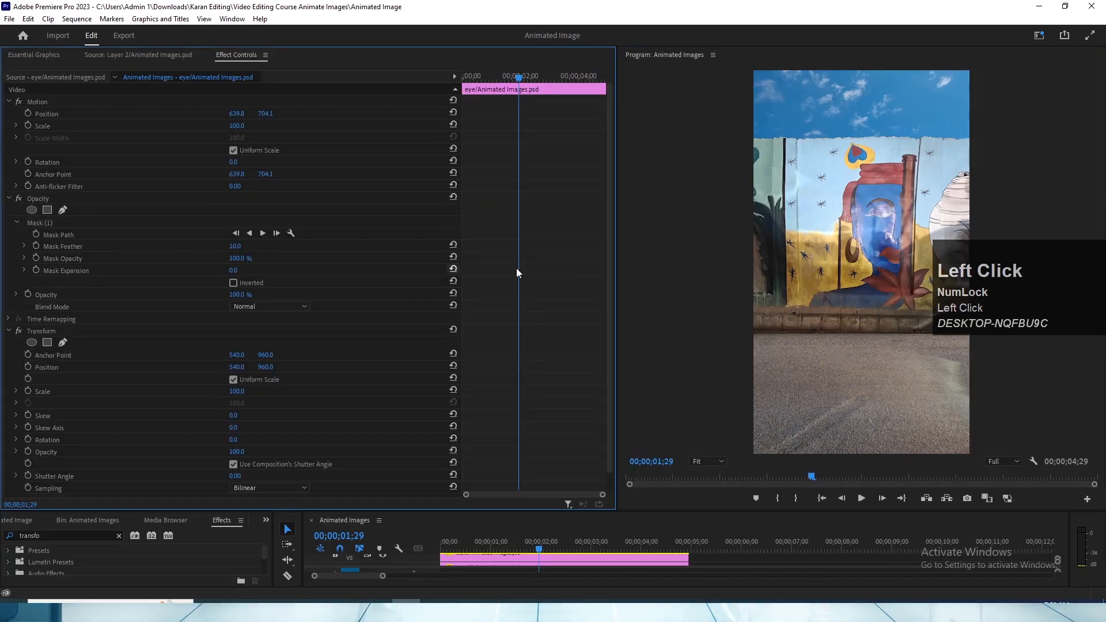
click(53, 225)
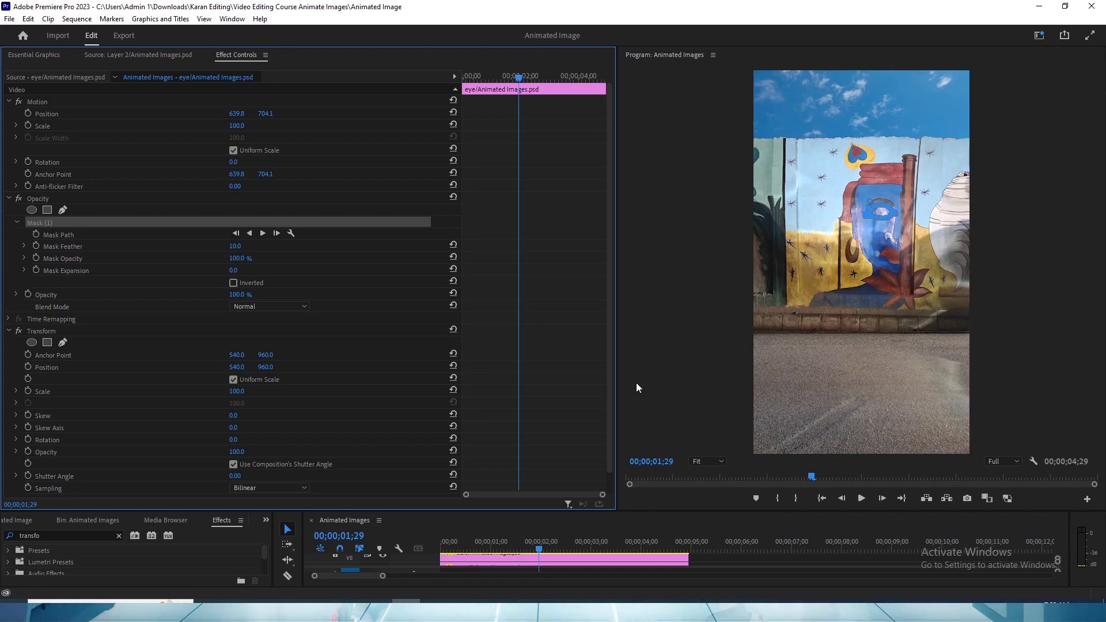
click(699, 244)
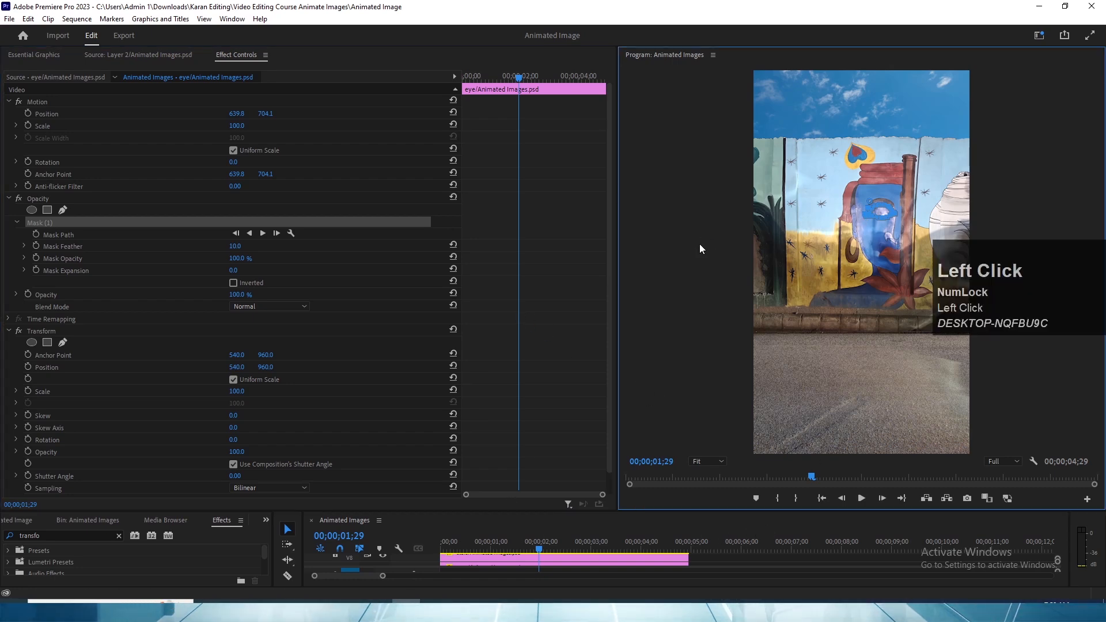
click(40, 199)
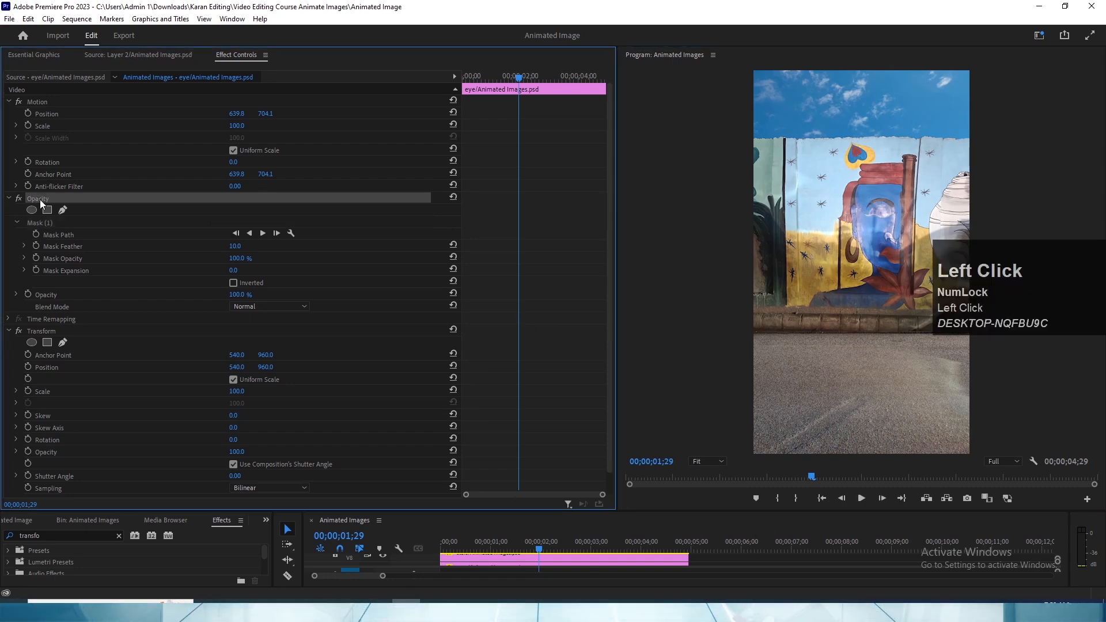
click(33, 330)
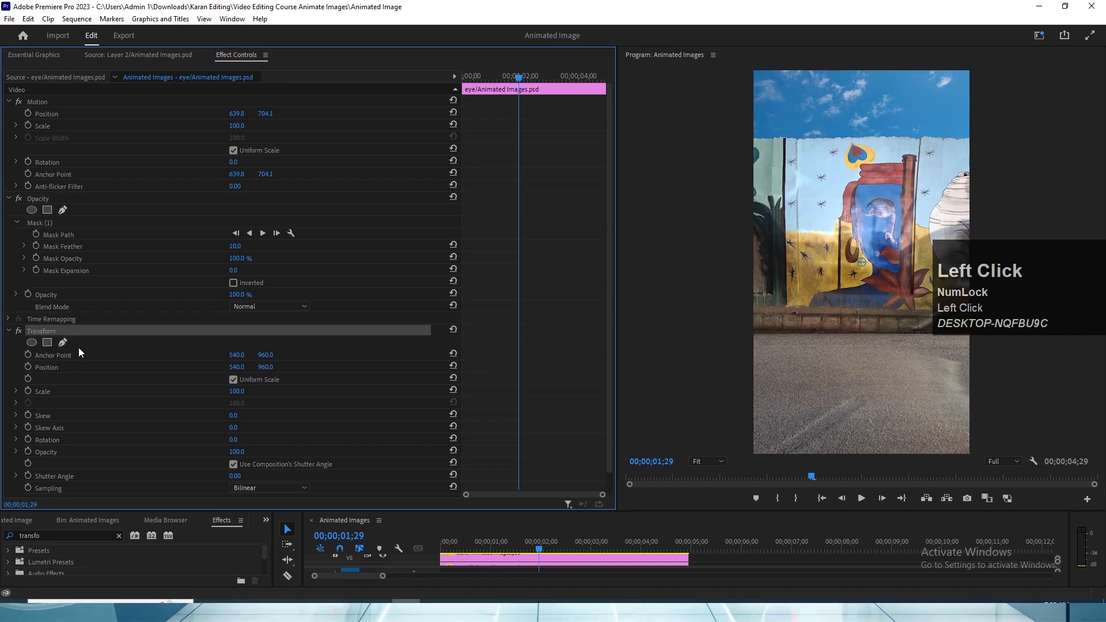
click(41, 367)
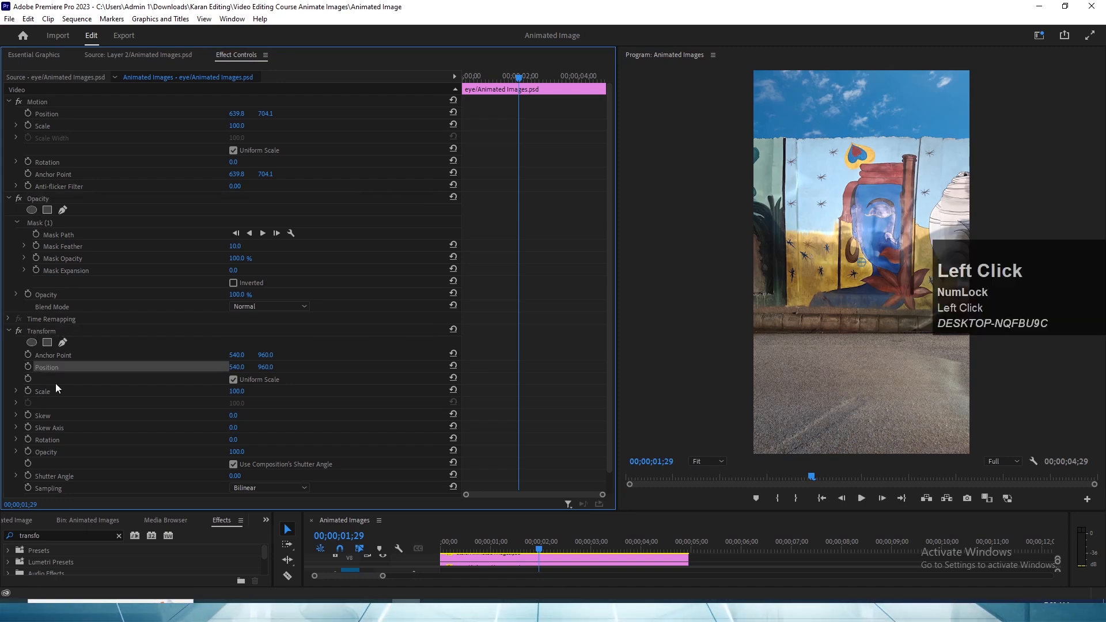
- Start keyframing the Transform effect's Position on the eye clip with a keyframe at 00;00;00;00
key(grave)
click(165, 84)
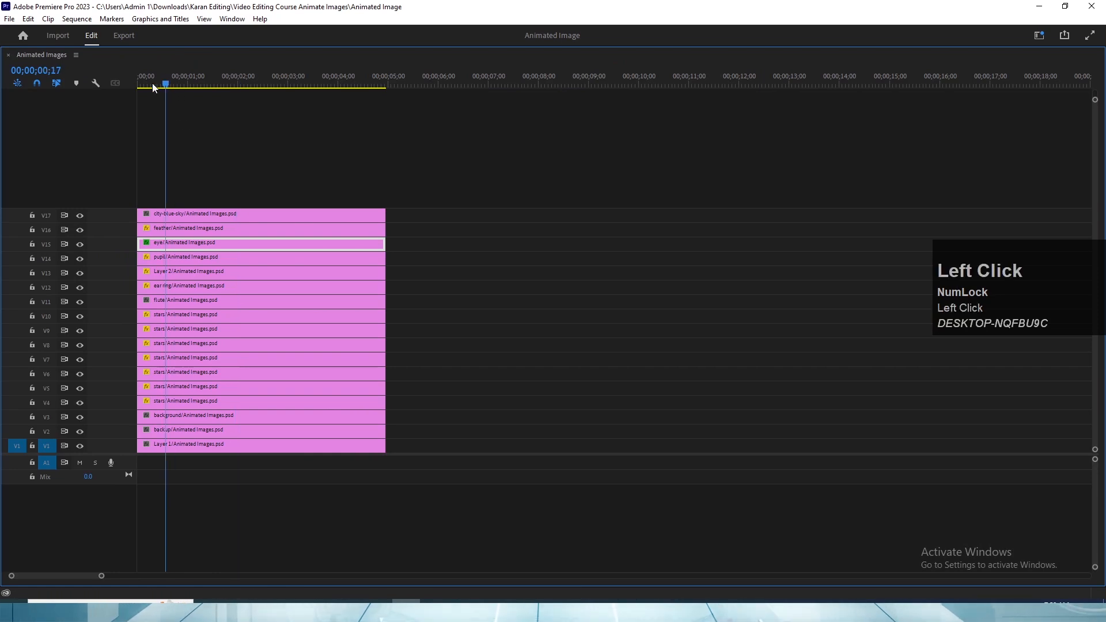
click(156, 242)
key(grave)
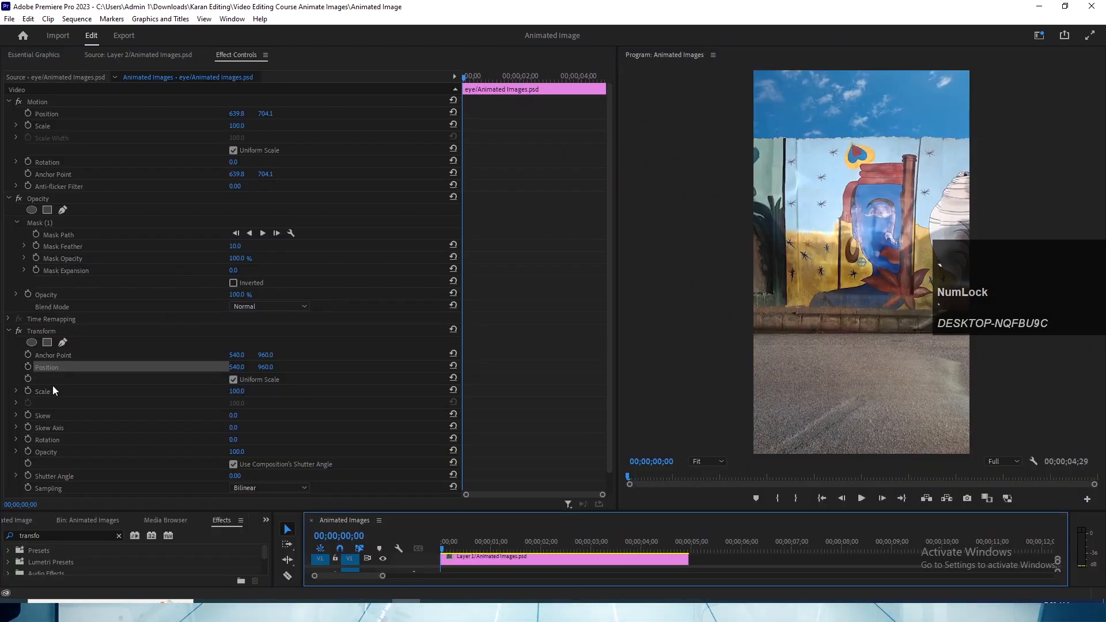
click(28, 367)
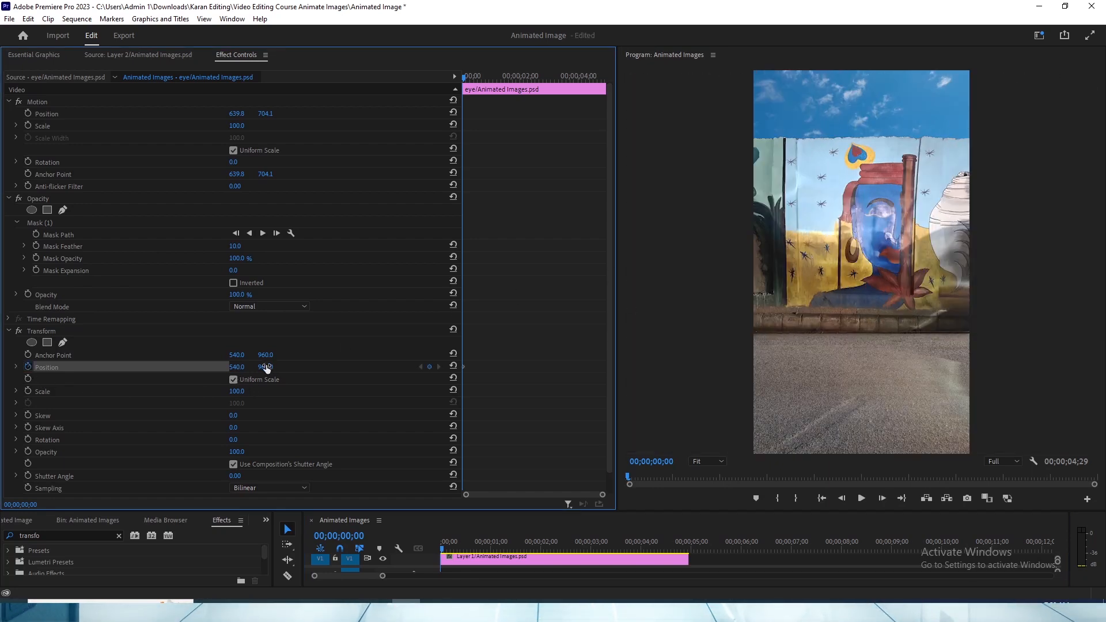
- Enlarge the program preview to 100% and frame the painted face around the eye
click(713, 462)
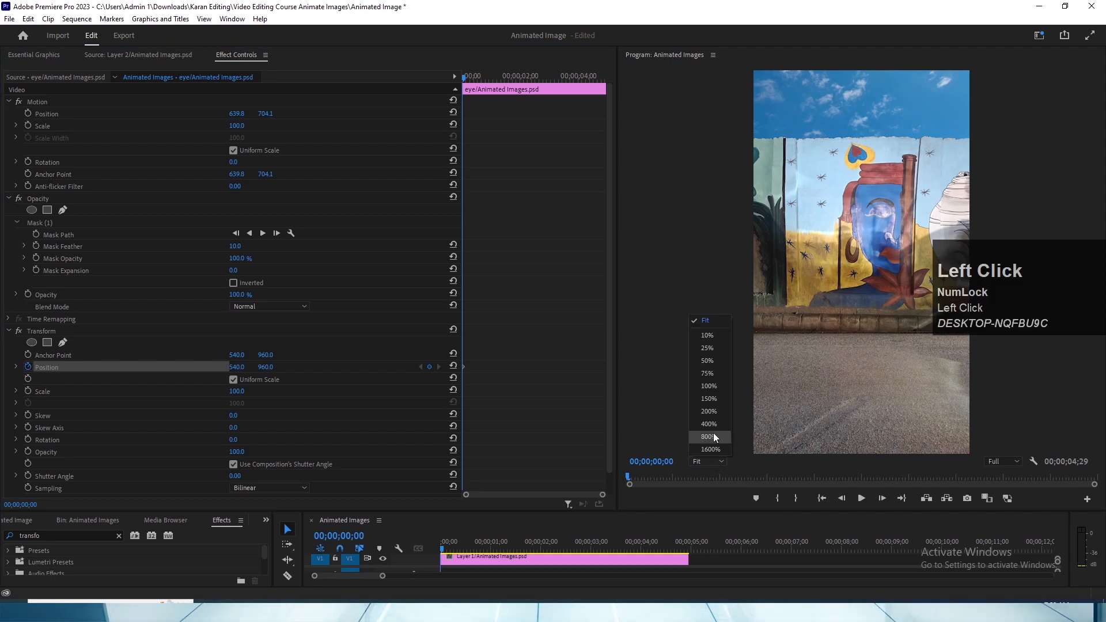
click(710, 386)
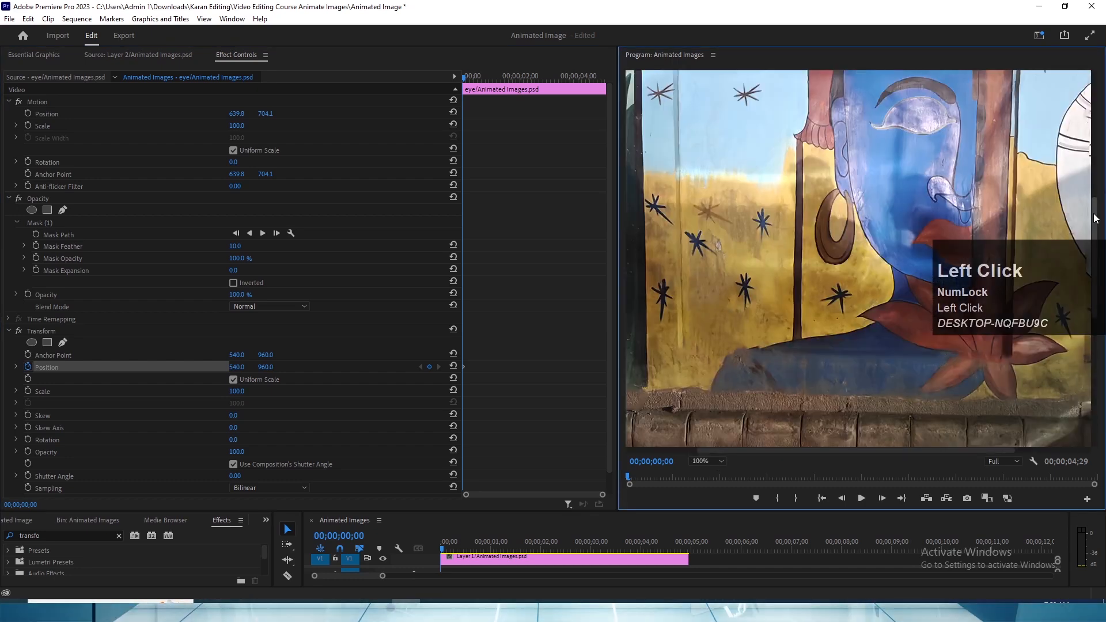
mouse_move(1096, 218)
mouse_down()
mouse_move(1099, 175)
mouse_move(1098, 191)
mouse_up()
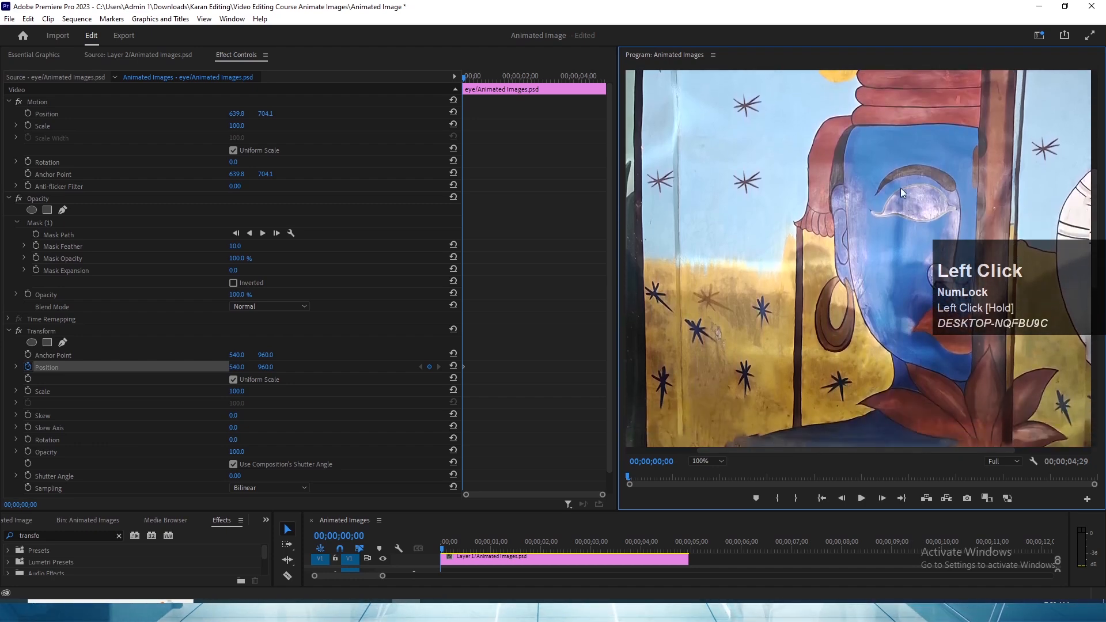
- Step back and forth through the first second of the sequence in five-frame jumps to judge the blink timing
drag(477, 78, 454, 83)
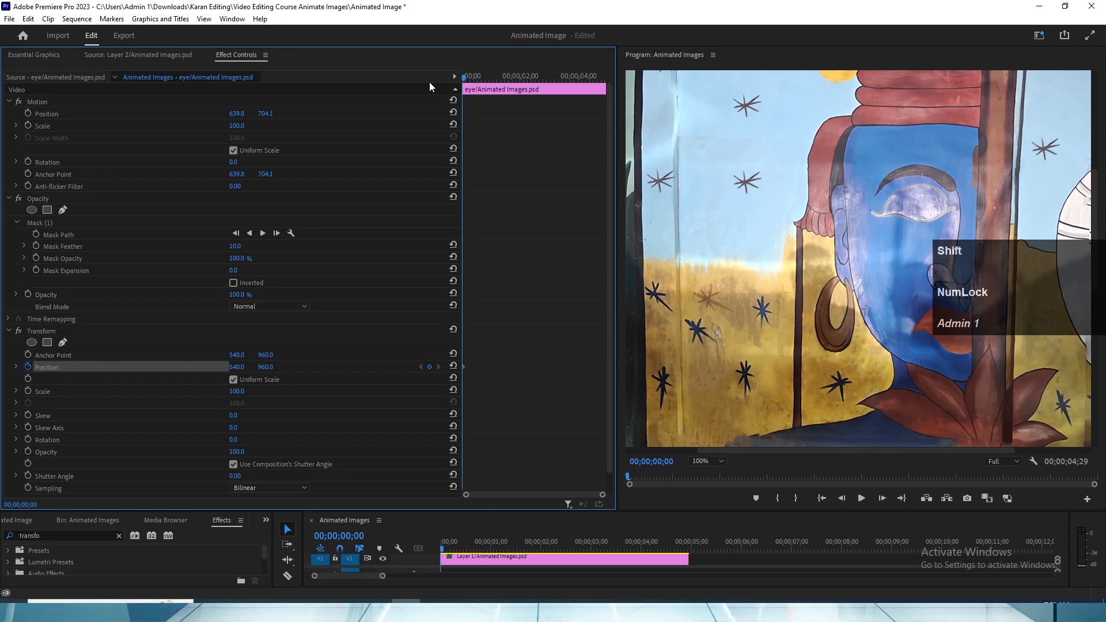
key(shift+Right)
key(shift+Right)
key(shift+Left)
key(shift+Left)
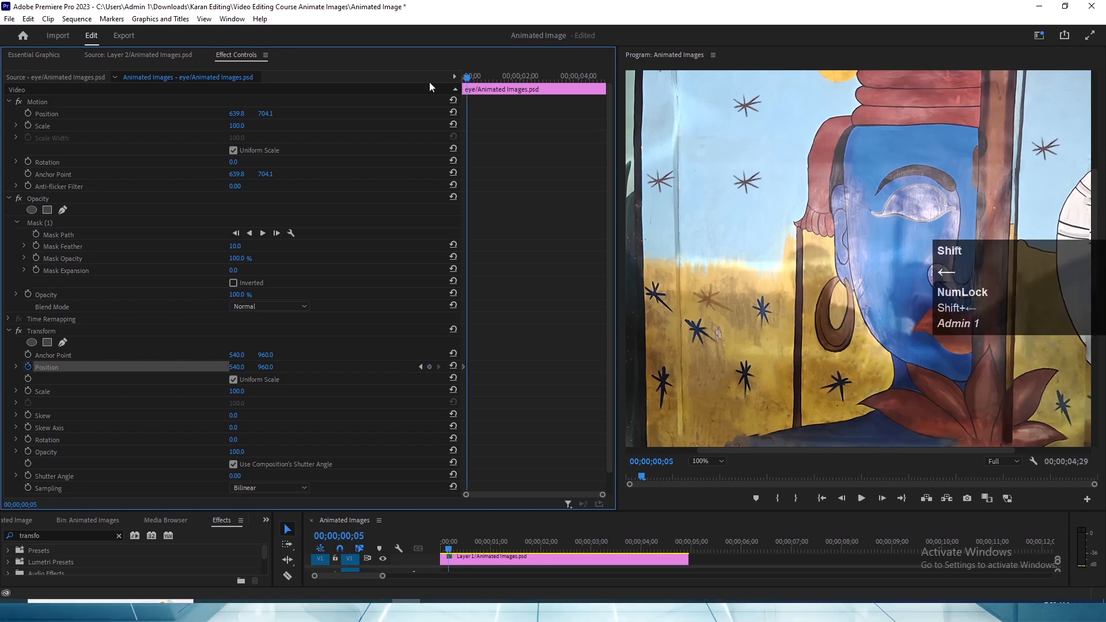
key(shift+Right)
key(shift+Right)
key(shift+Right)
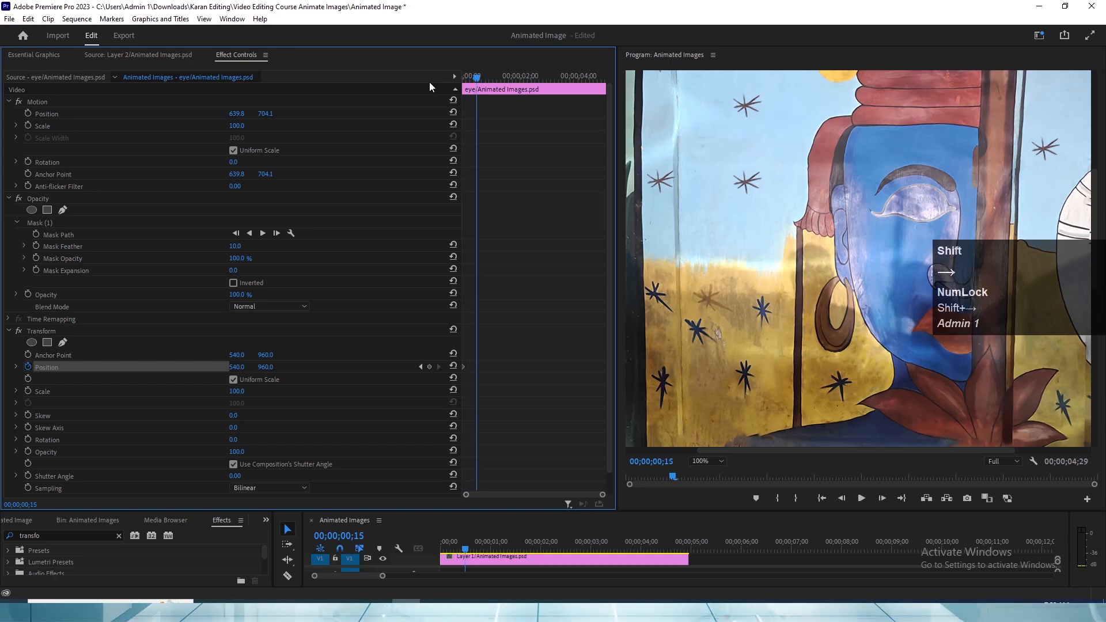
key(shift+Left)
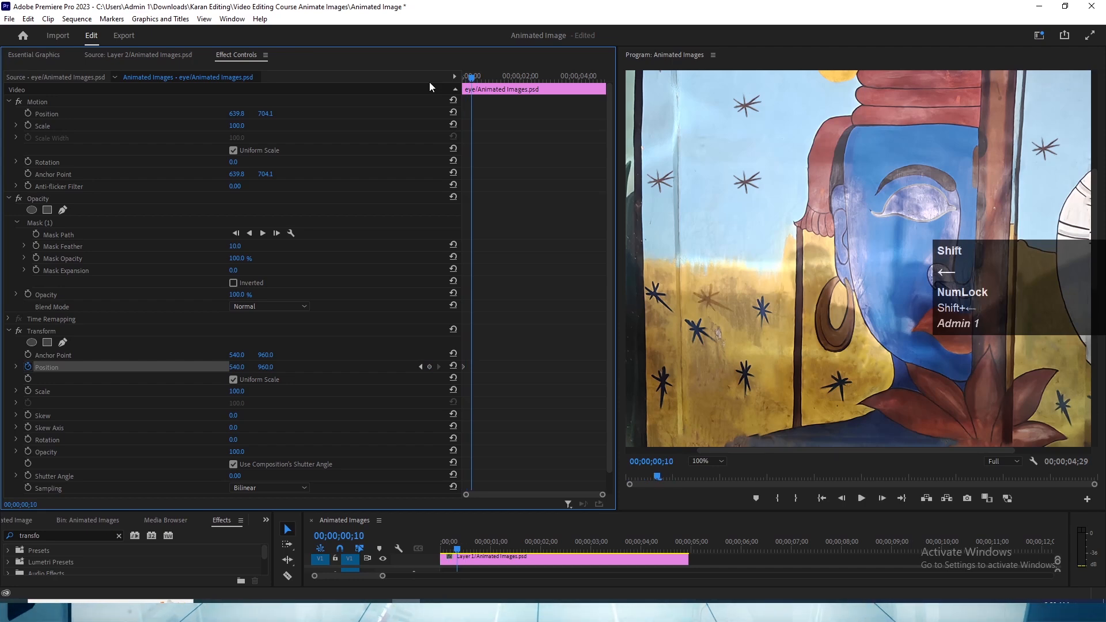
key(shift+Right)
key(shift+Right)
key(shift+Right)
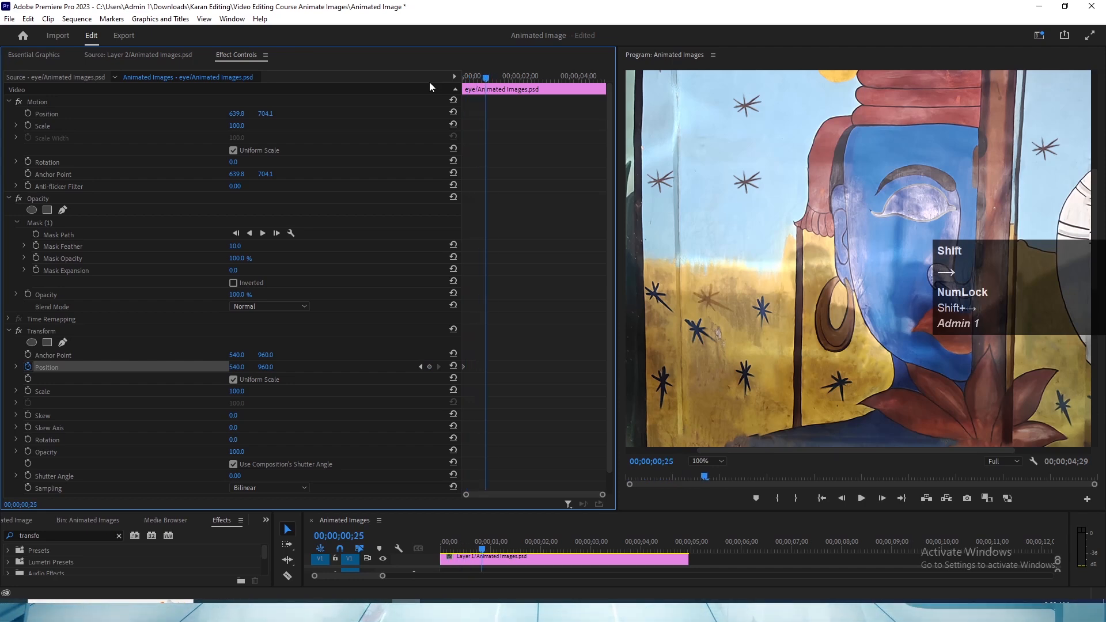
key(shift+Right)
key(shift+Left)
key(shift+Left)
key(shift+Left)
key(shift+Left)
key(shift+Left)
key(shift+Left)
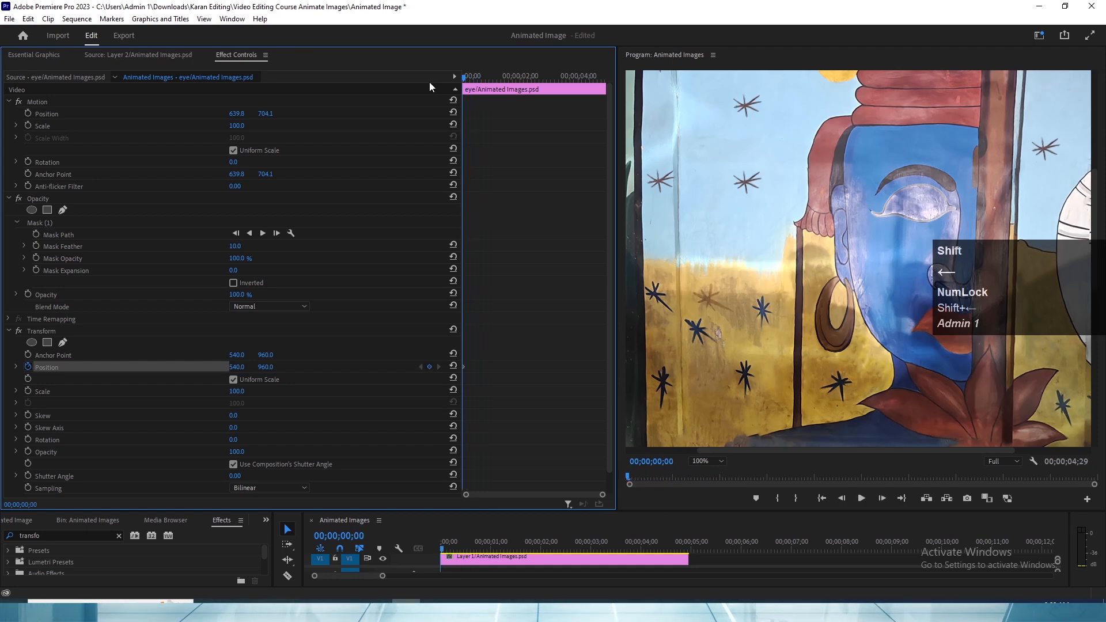
key(shift+Right)
key(shift+Right)
key(shift+Right)
key(shift+Right)
key(shift+Right)
key(shift+Right)
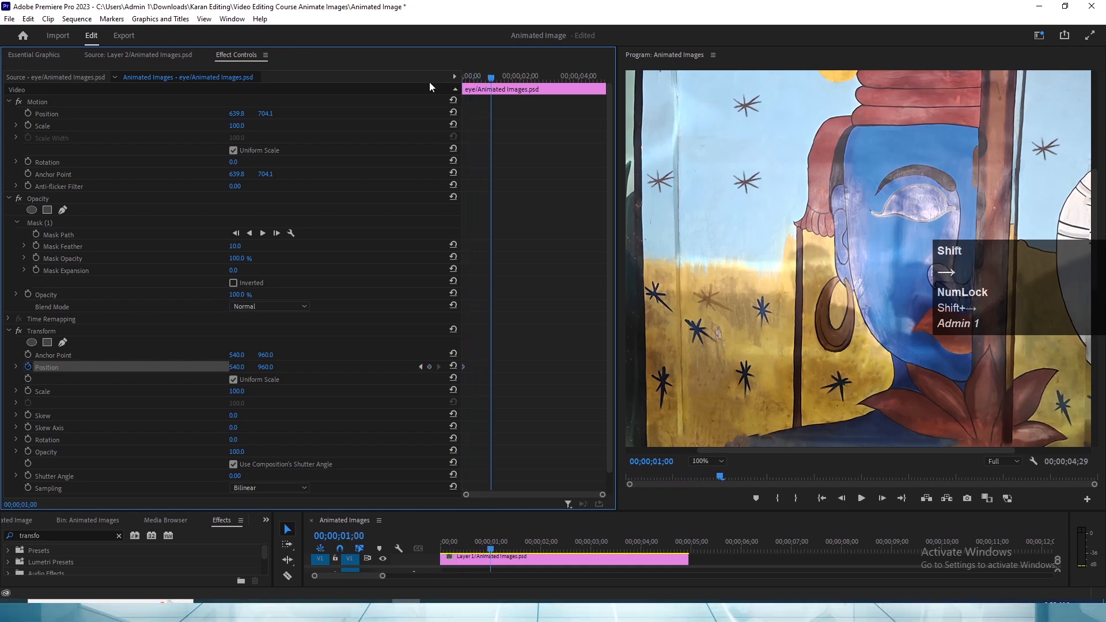
key(shift+Left)
key(shift+Left)
key(shift+Left)
key(shift+Right)
key(shift+Right)
key(shift+Left)
key(shift+Left)
key(shift+Right)
key(shift+Right)
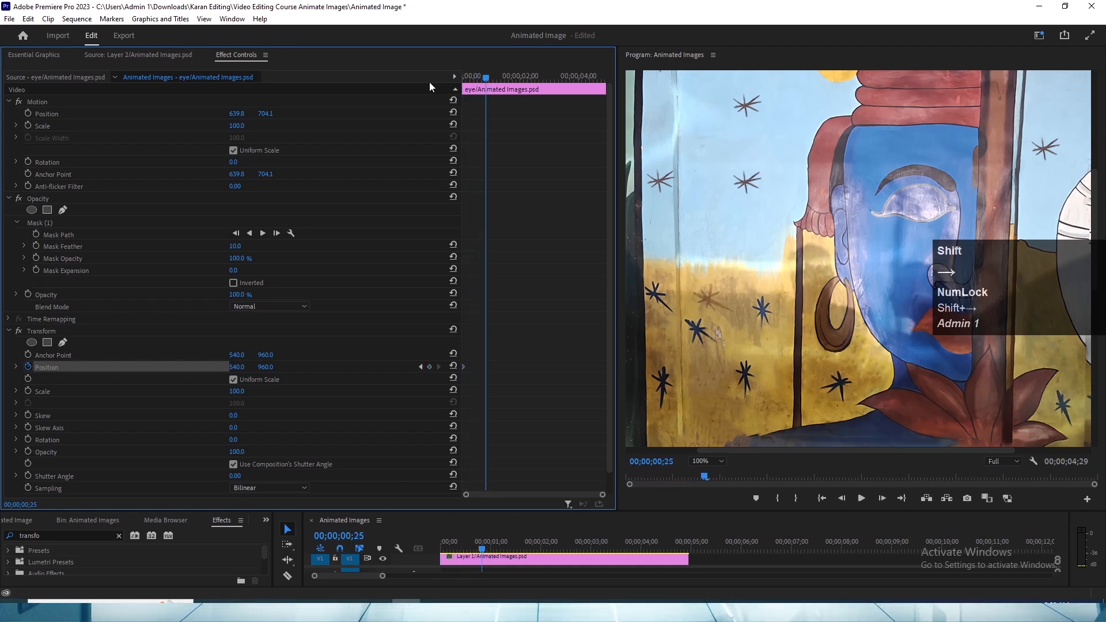
key(shift+Left)
key(shift+Left)
key(shift+Right)
key(shift+Right)
key(shift+Left)
key(shift+Left)
key(shift+Right)
key(shift+Down)
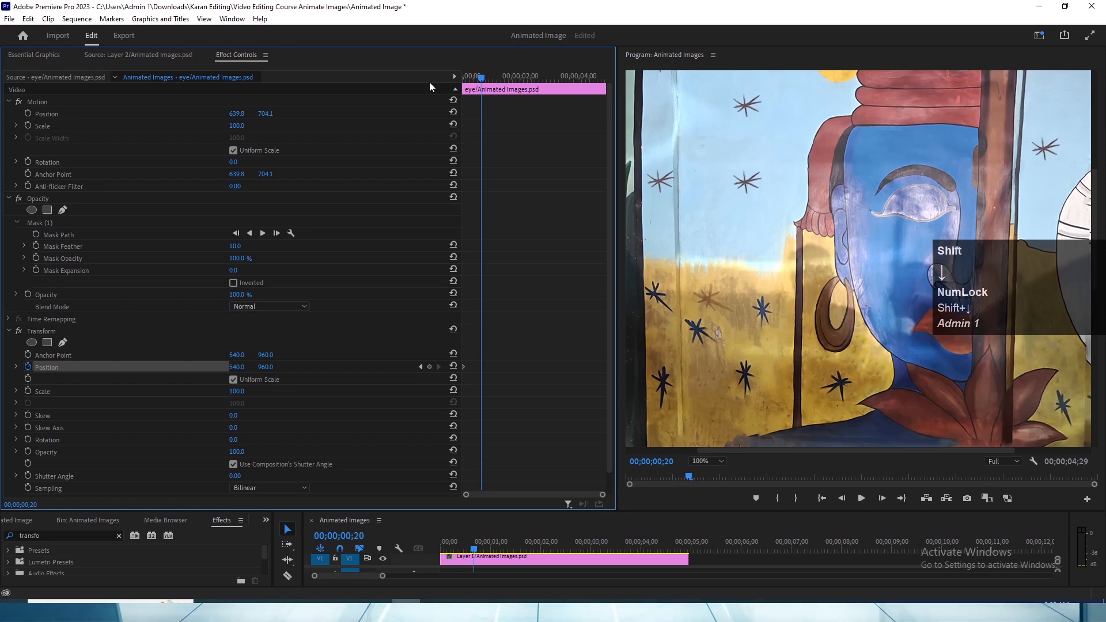
- Add a second Transform Position keyframe with the same value on the eye clip at 00;00;00;20
key(shift+Left)
key(shift+Left)
key(shift+Left)
key(shift+Left)
key(shift+Right)
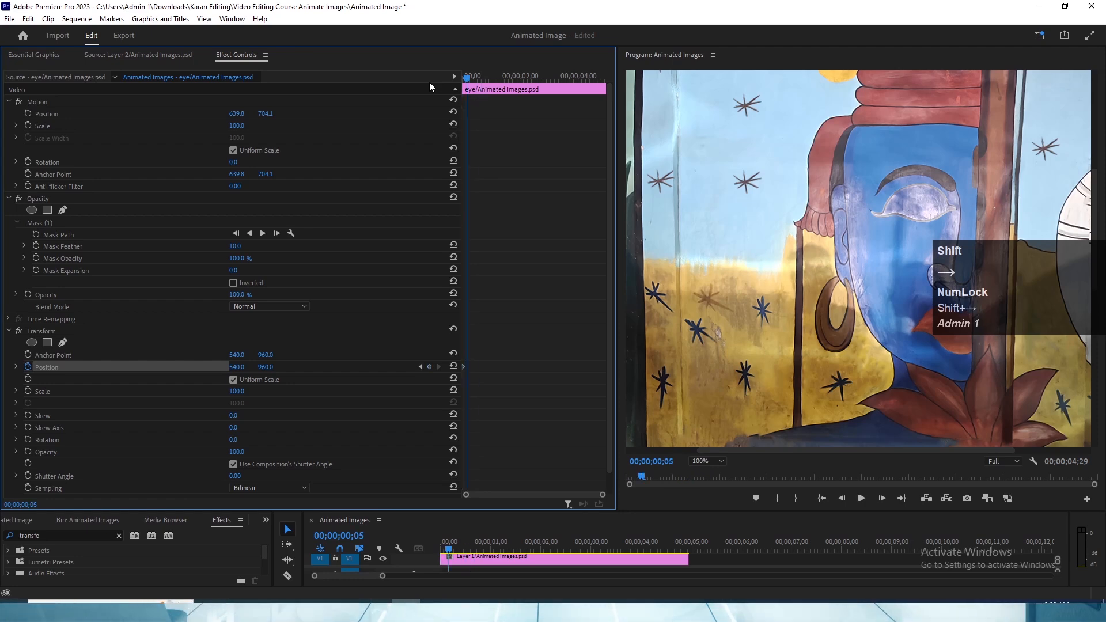
key(shift+Right)
key(shift+Right)
key(shift+Right)
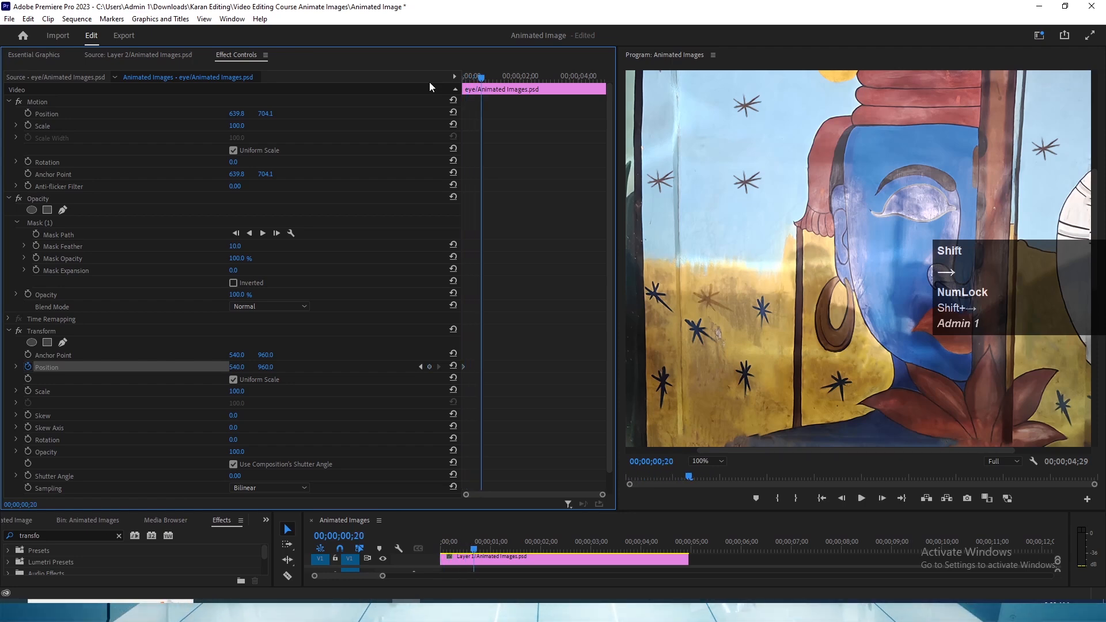
click(430, 367)
- Keyframe the eye clip's Transform vertical position at 881.0 at 00;00;00;28 so the eye opens
key(shift)
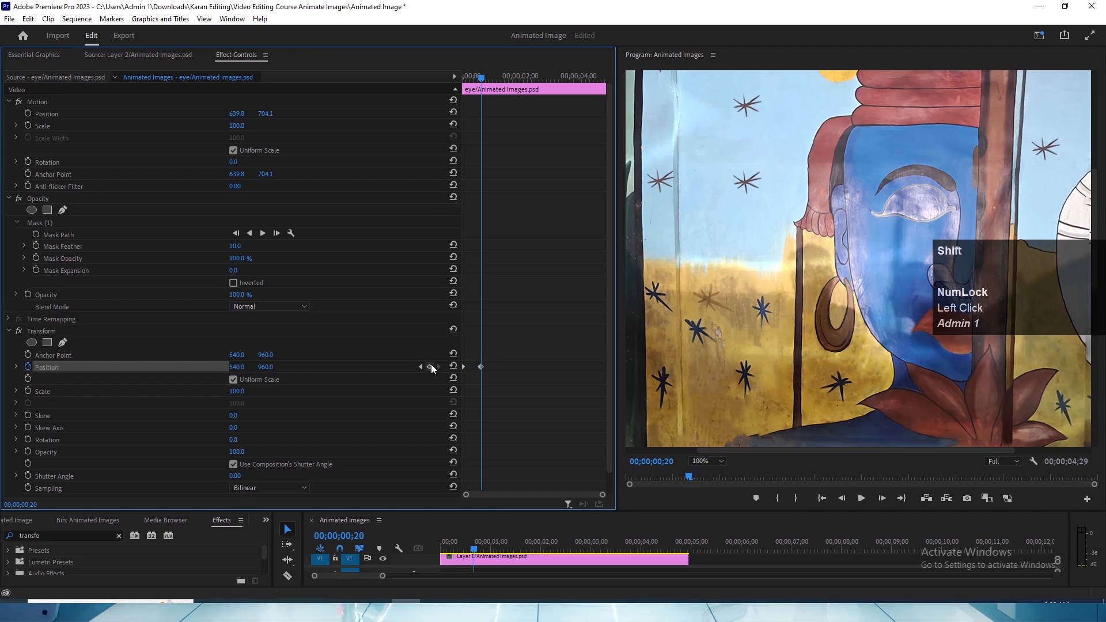
key(shift+Right)
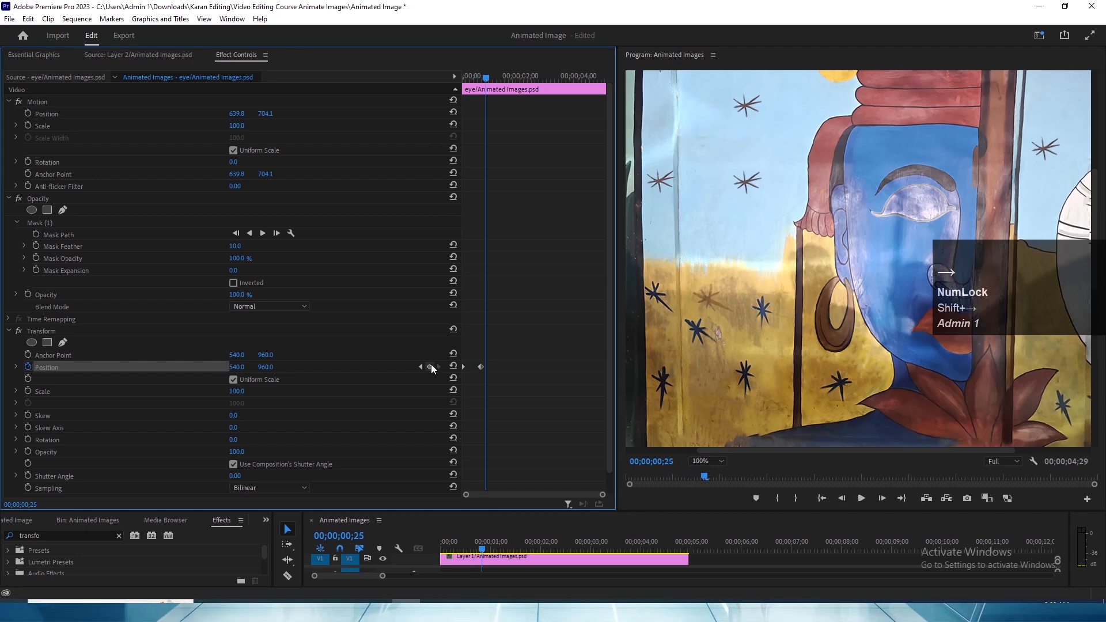
key(Right)
key(Right)
key(Right)
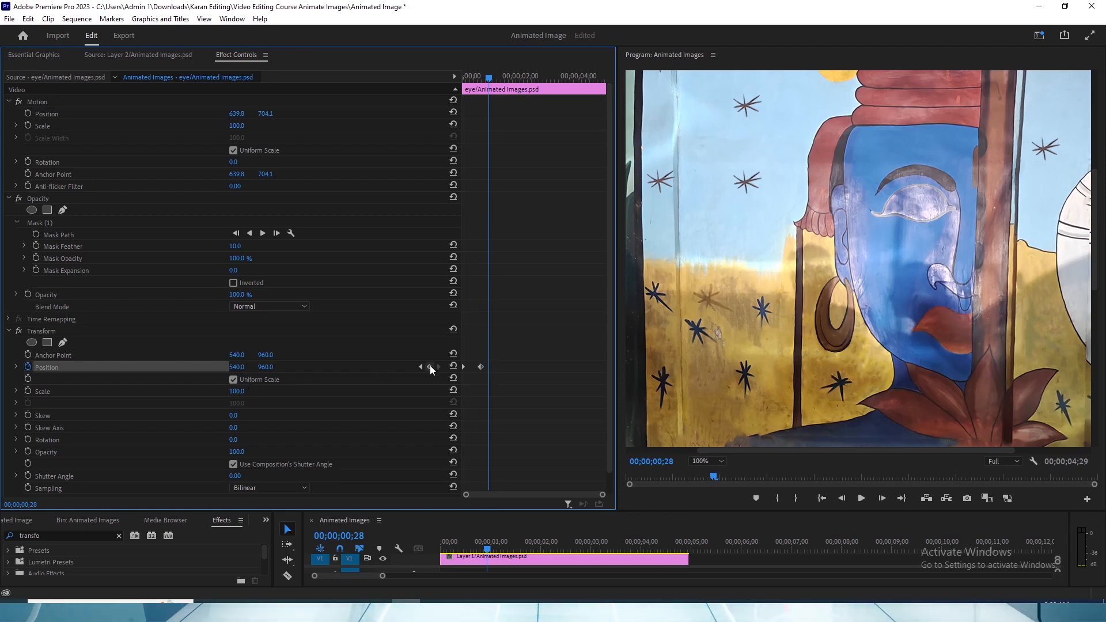
drag(270, 369, 241, 370)
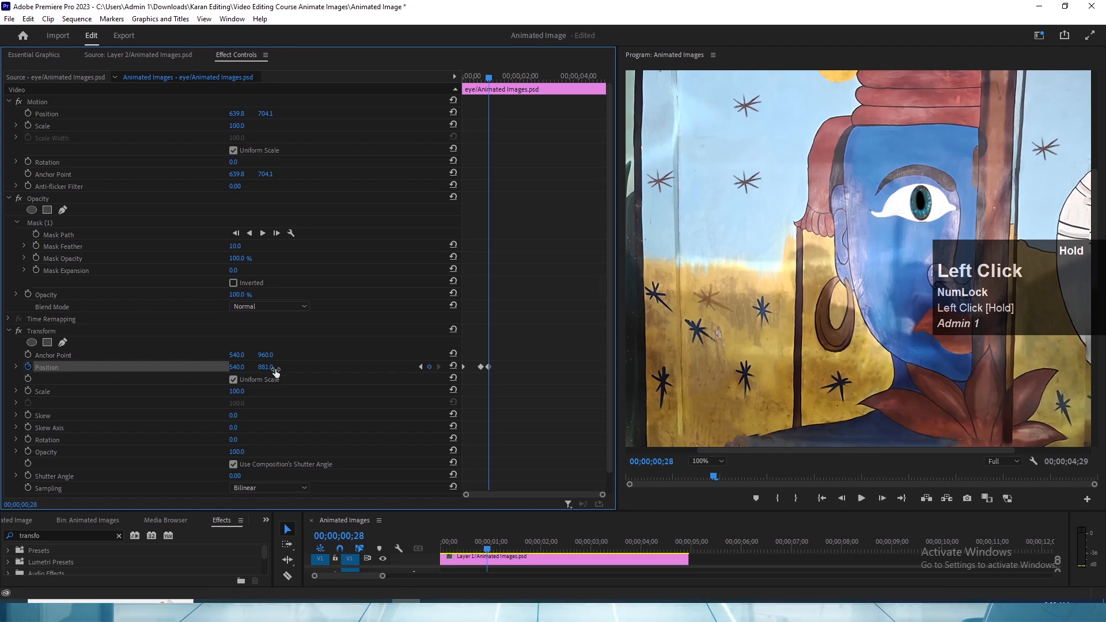
- Set the Mask Feather of Mask (1) on the eye clip to 0.0
click(40, 223)
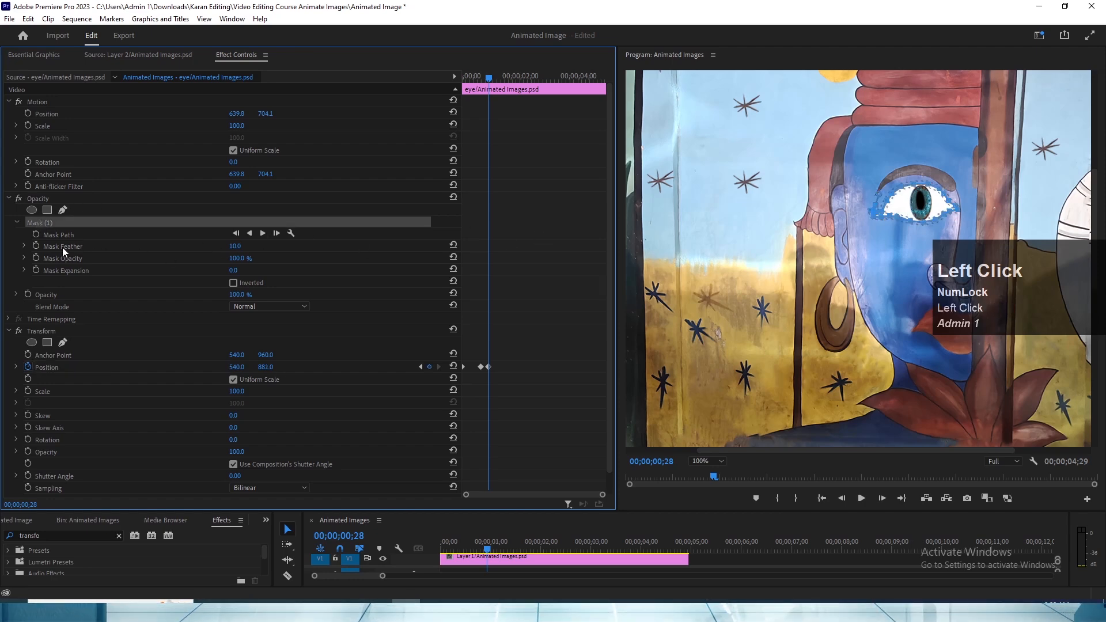
drag(236, 247, 232, 247)
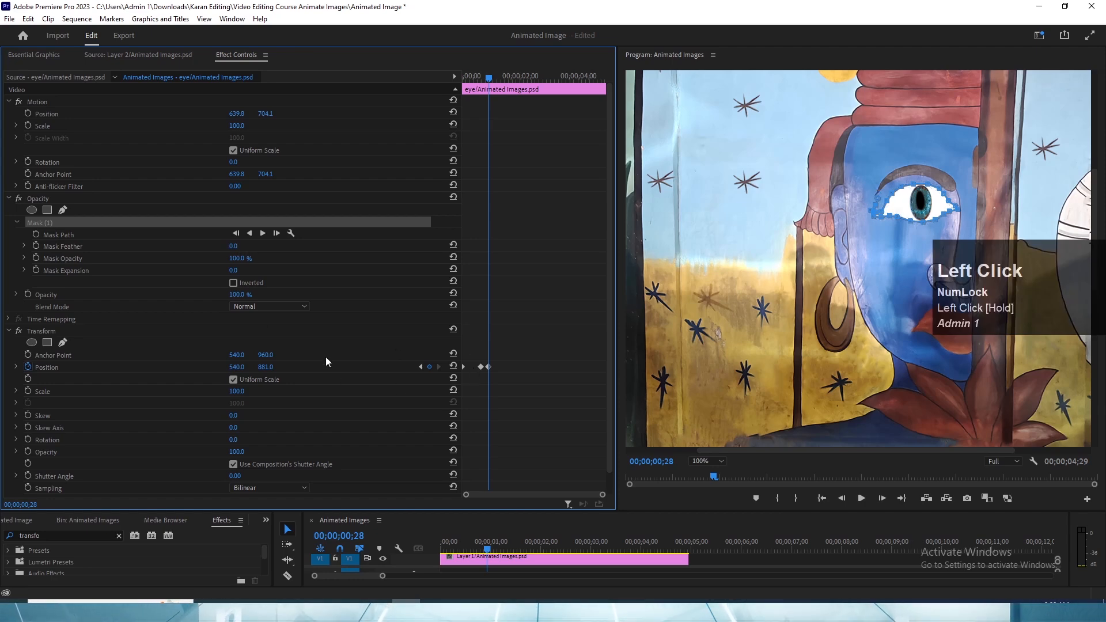
click(555, 381)
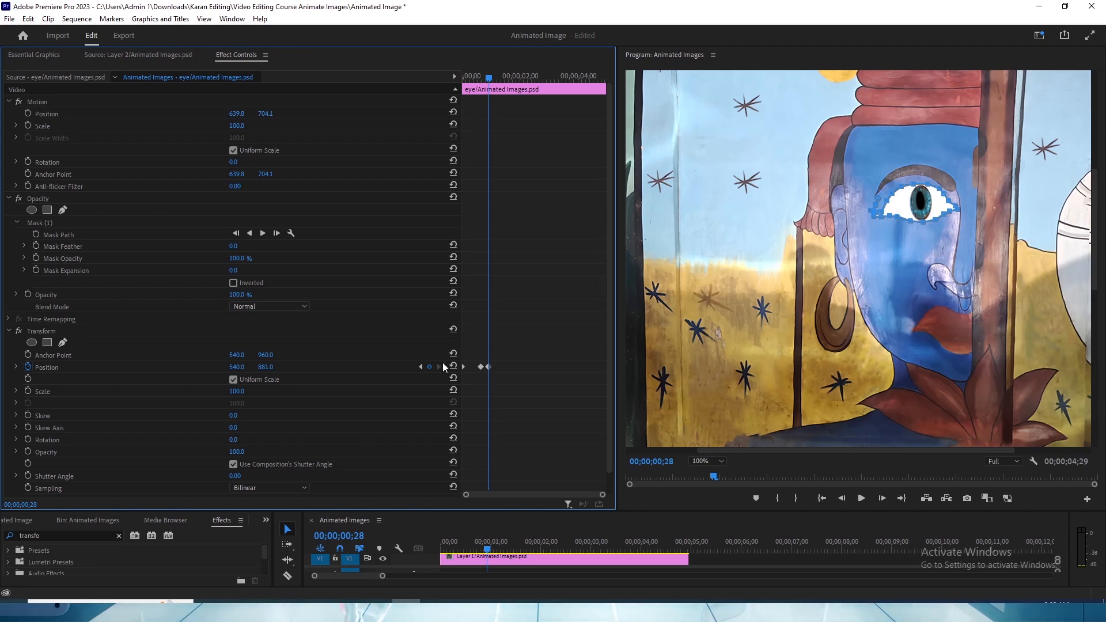
- Play the start of the eye clip to check the opening motion, and return the playhead to 00;00;00;15
click(473, 77)
key(space)
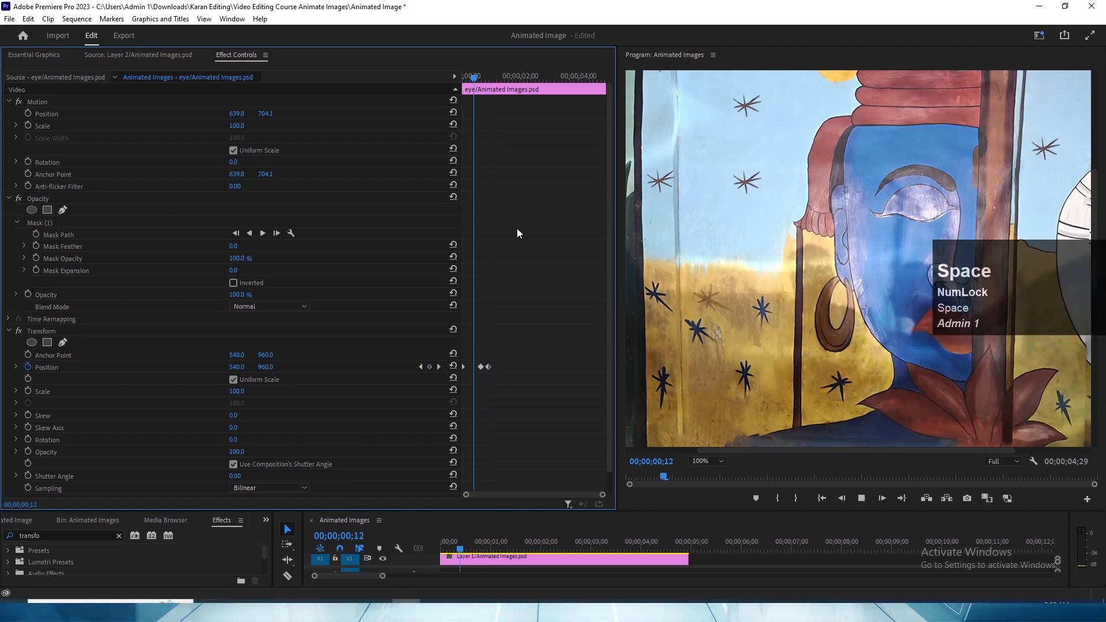
click(477, 77)
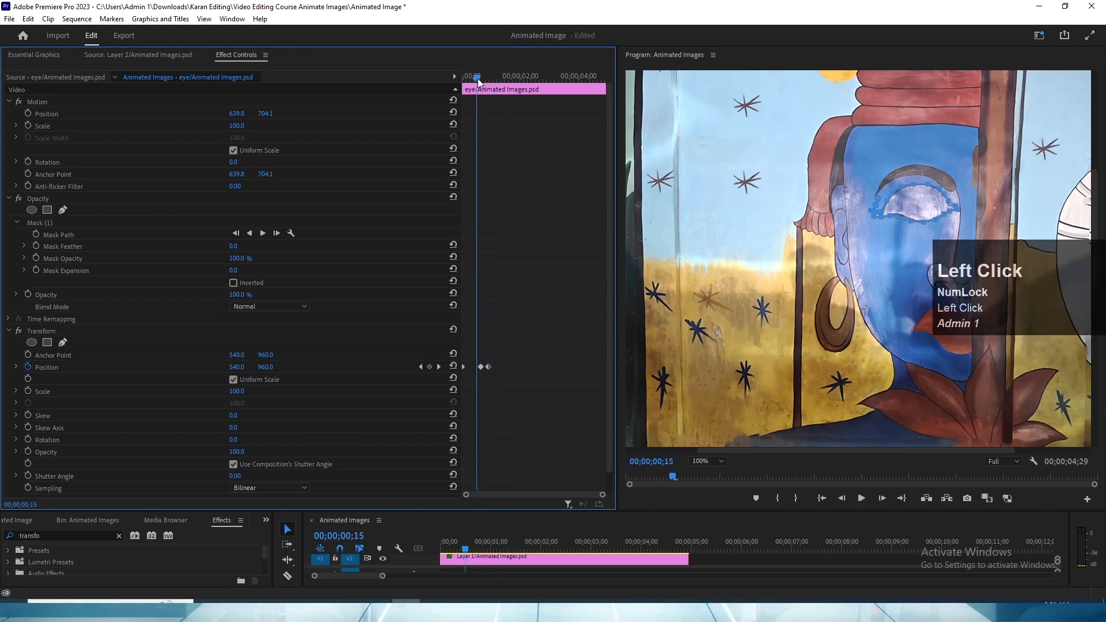
- Apply Ease Out temporal interpolation to the eye clip's Transform Position keyframes at 00;00;00;20 and 00;00;00;28
drag(508, 391, 475, 364)
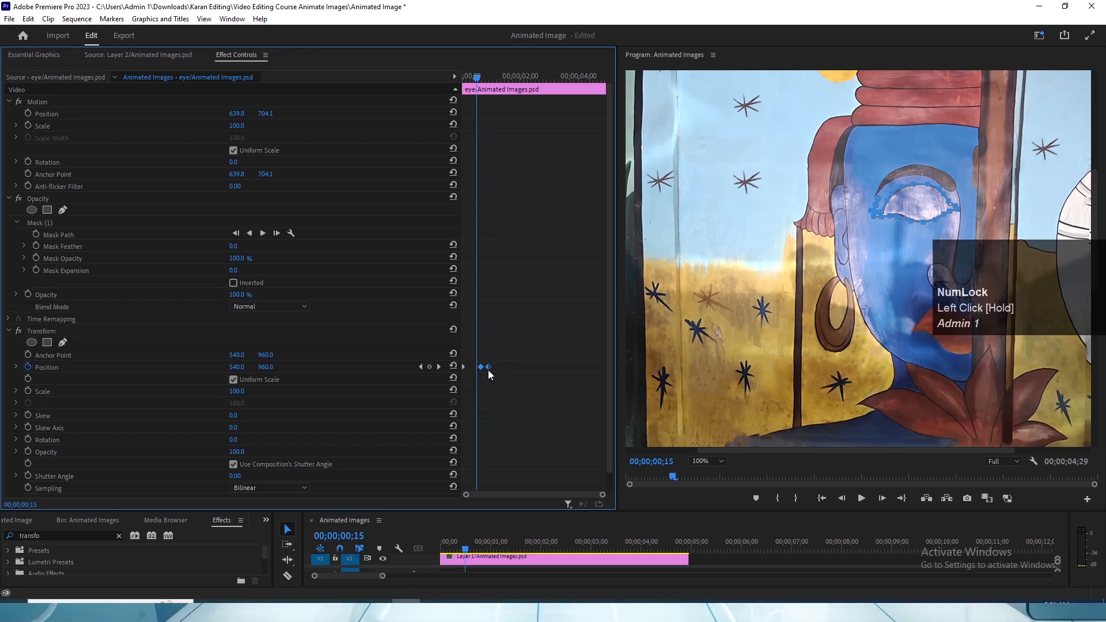
right_click(488, 371)
click(534, 469)
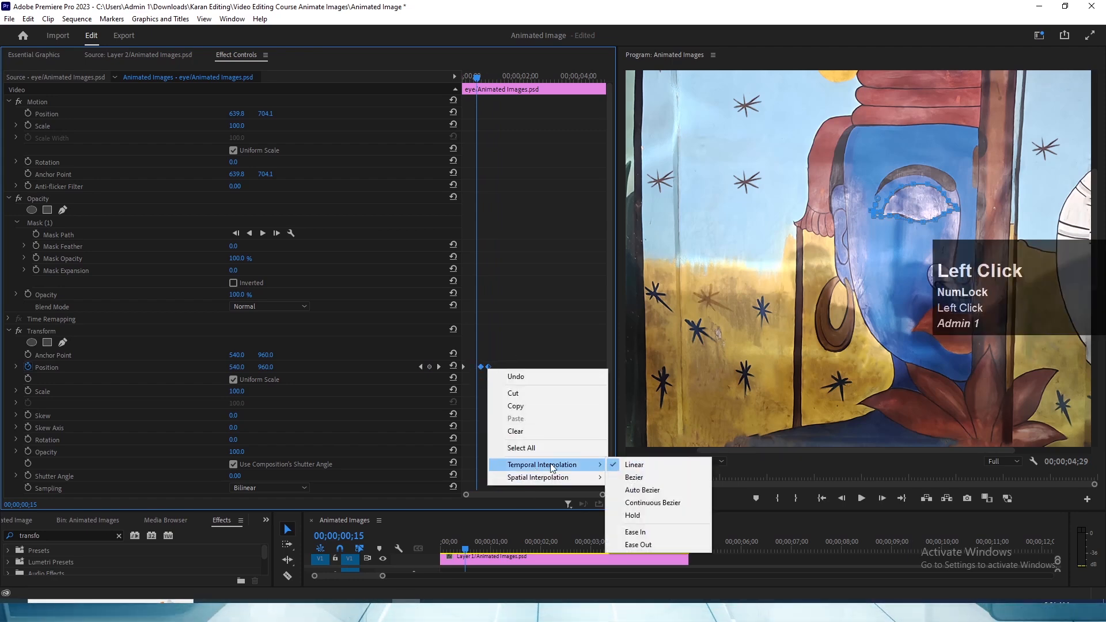
click(630, 545)
- Play the start of the eye clip several times to check the eased opening motion
key(space)
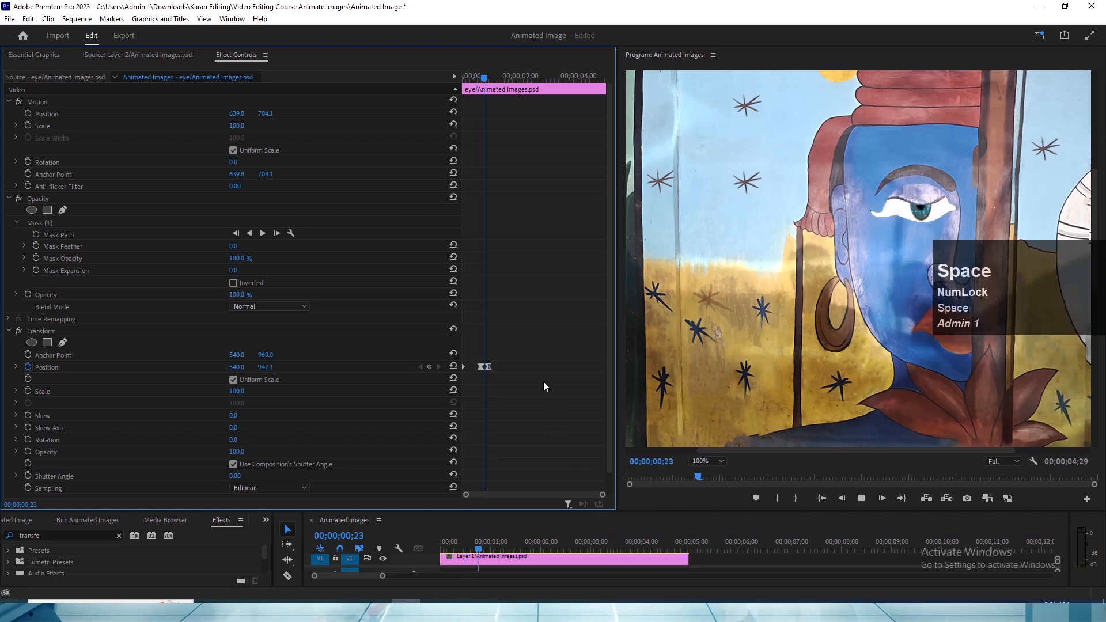
click(461, 363)
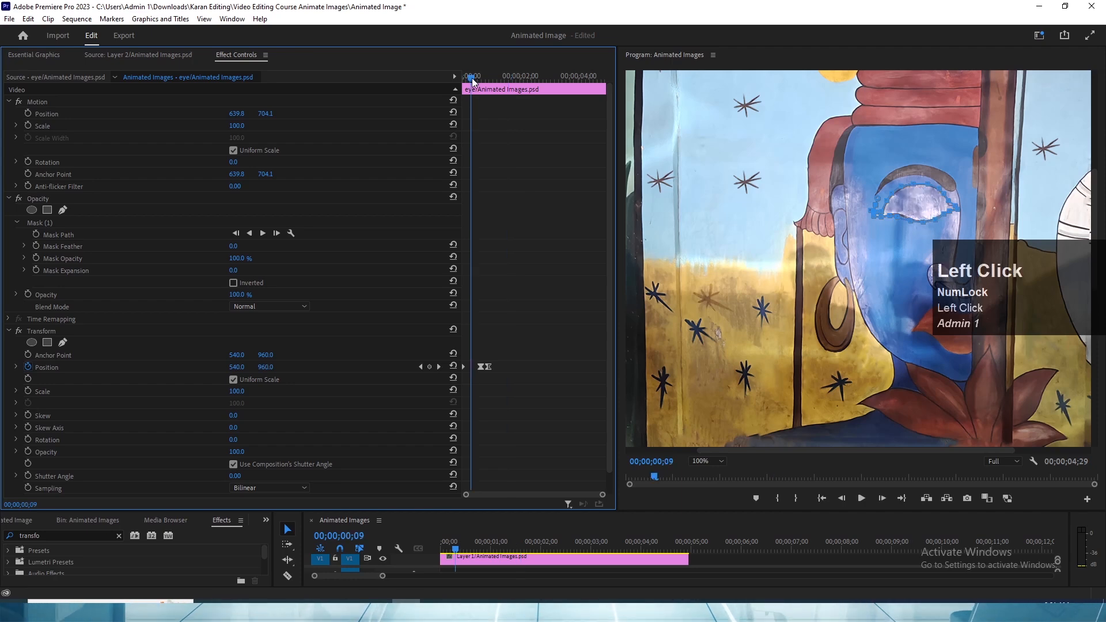
key(space)
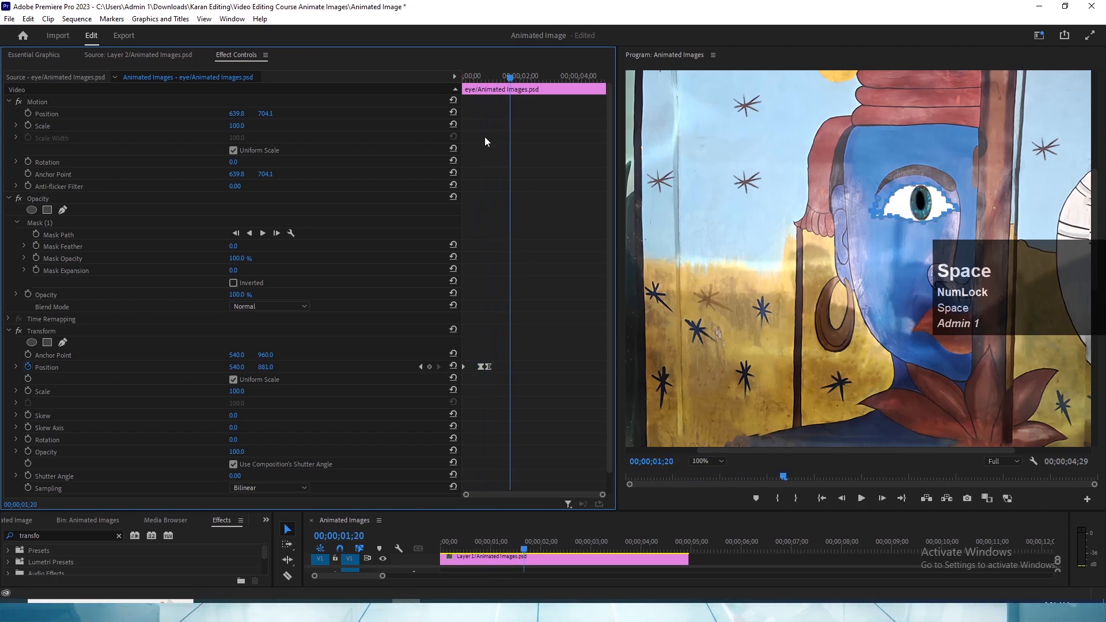
click(476, 74)
key(space)
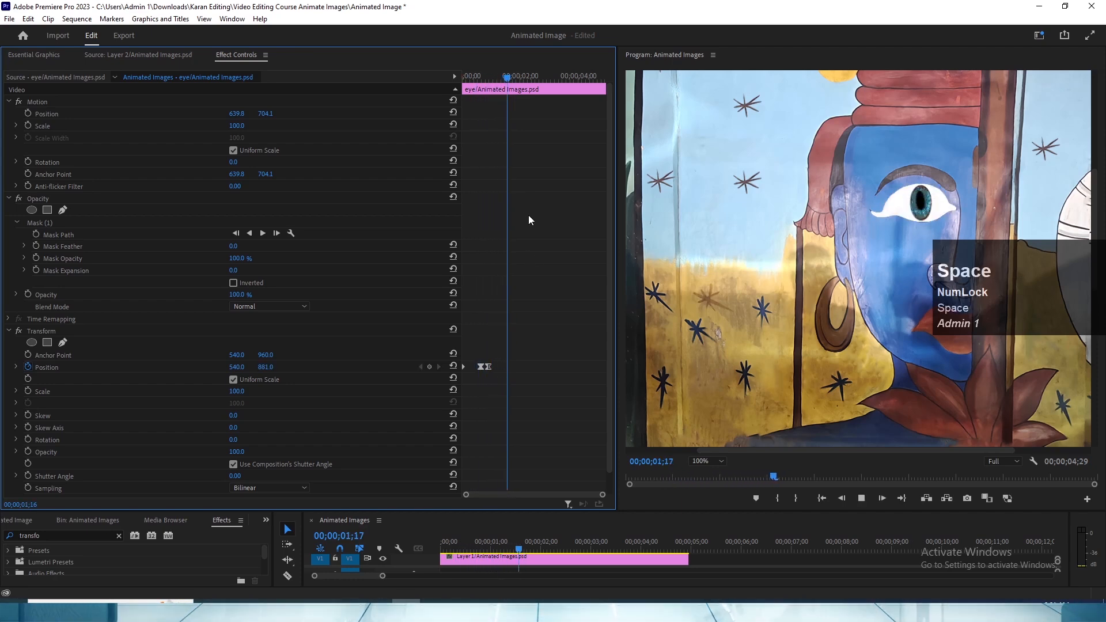
key(space)
click(466, 77)
key(space)
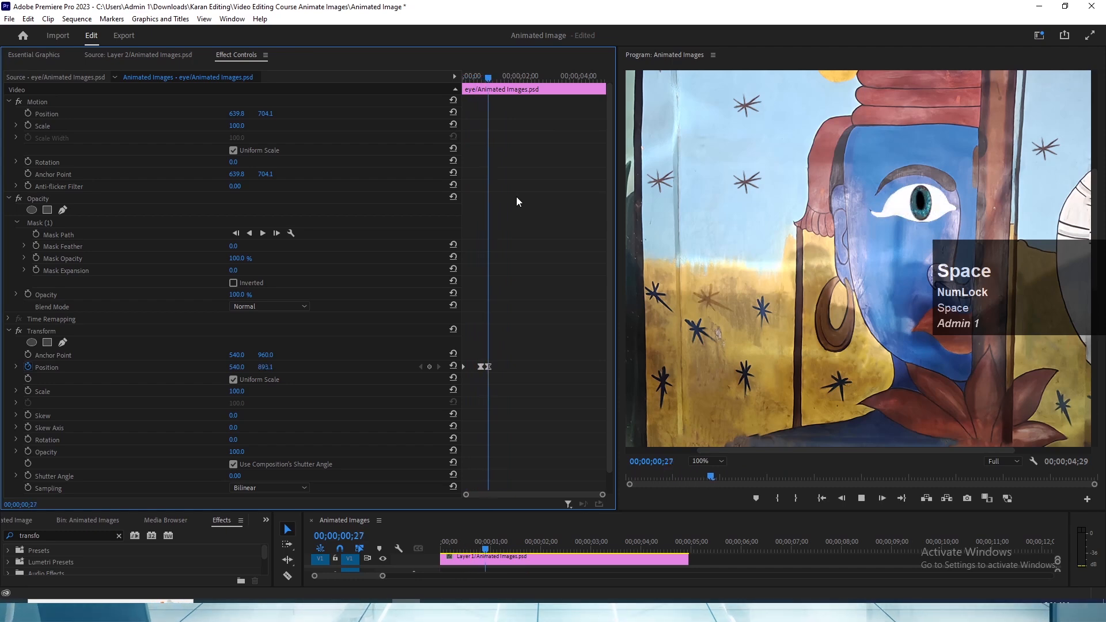
key(space)
click(471, 76)
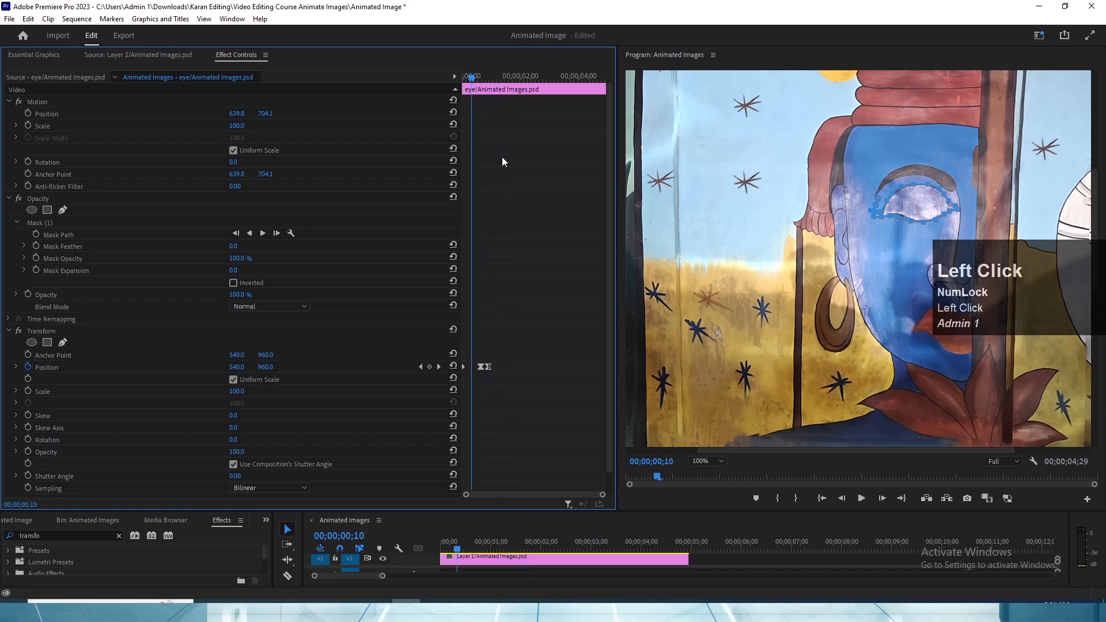
key(space)
key(space)
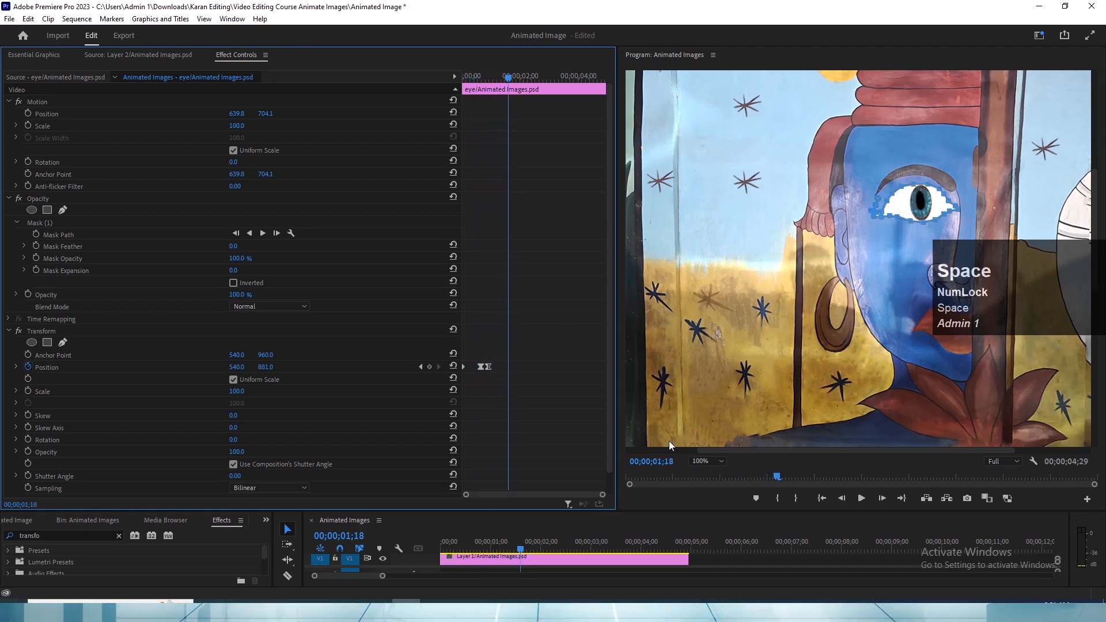
- Fit the whole frame in the Program monitor and duplicate the two eye-opening Position keyframes at 00;00;01;22
click(707, 461)
click(704, 321)
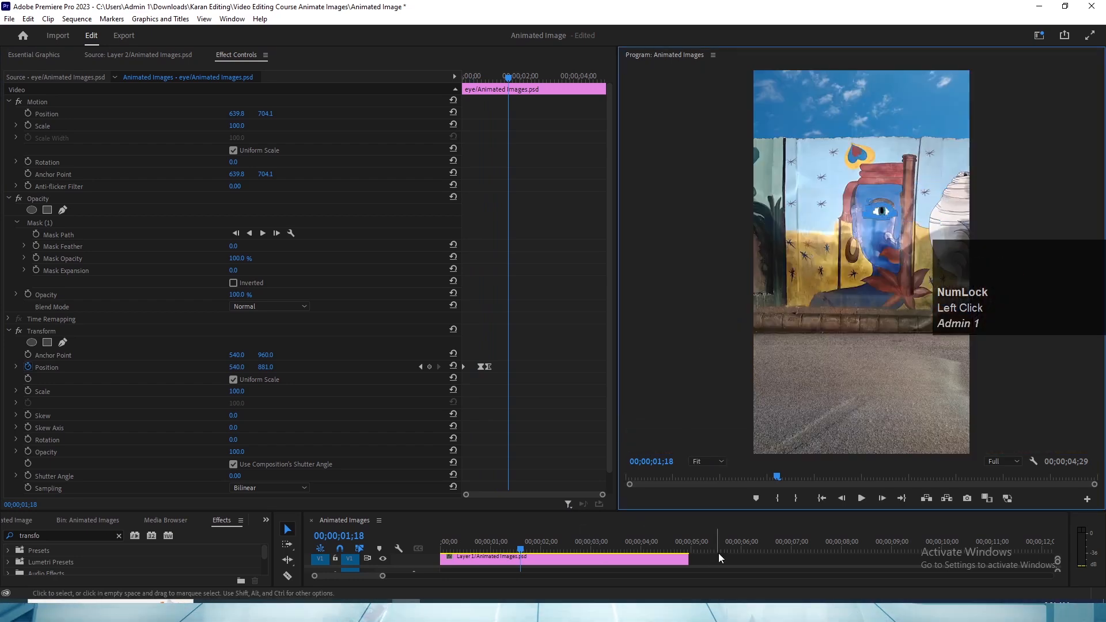
click(530, 395)
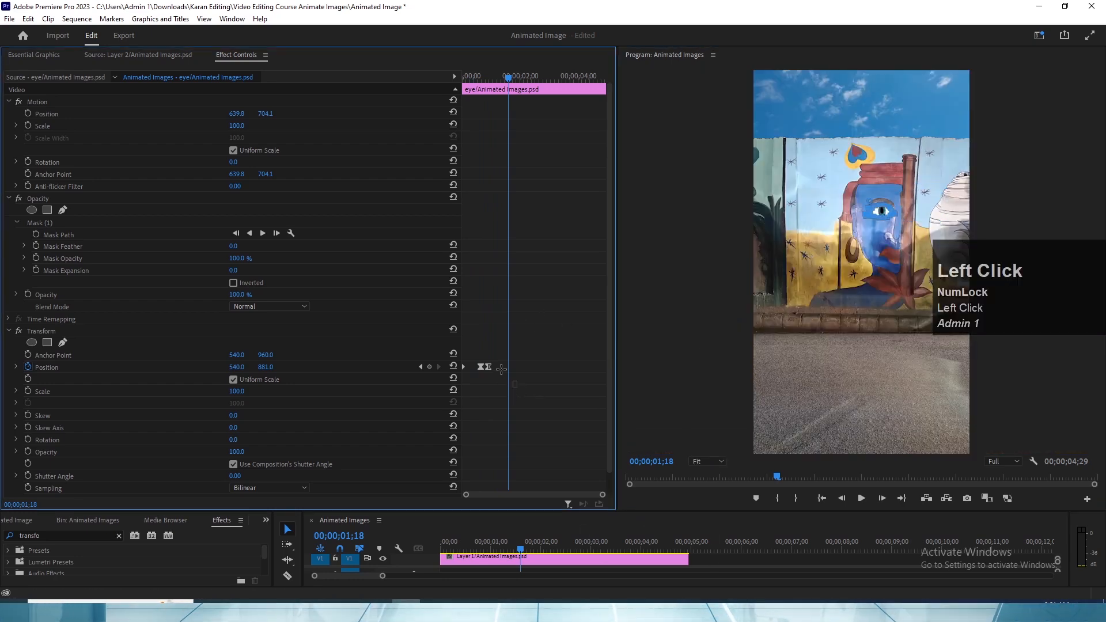
drag(517, 388, 477, 356)
key(ctrl+c)
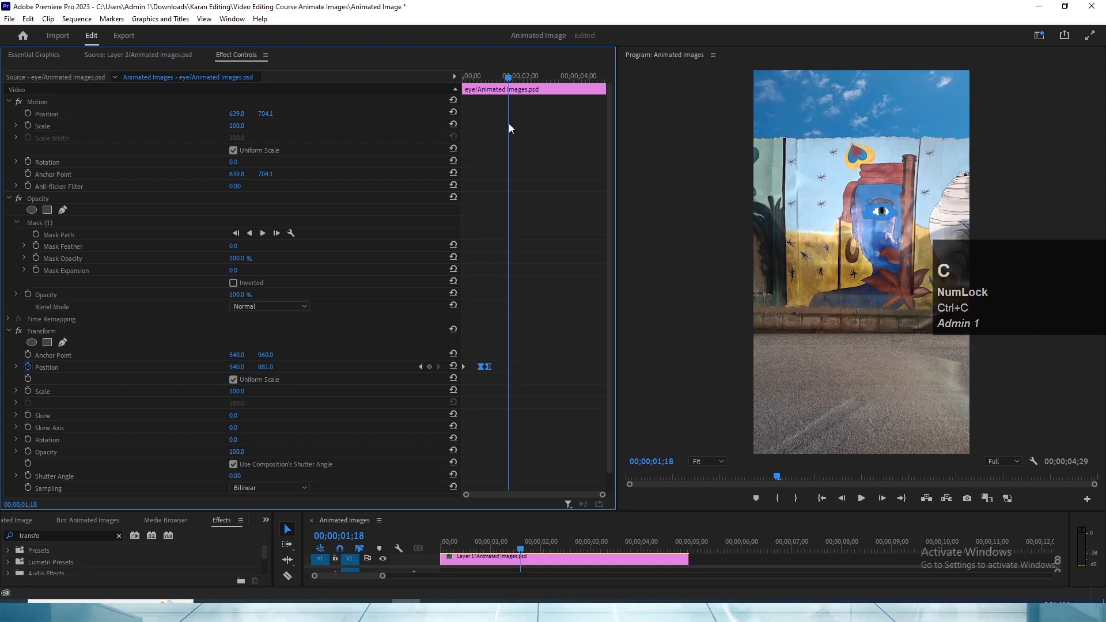
drag(507, 86, 512, 85)
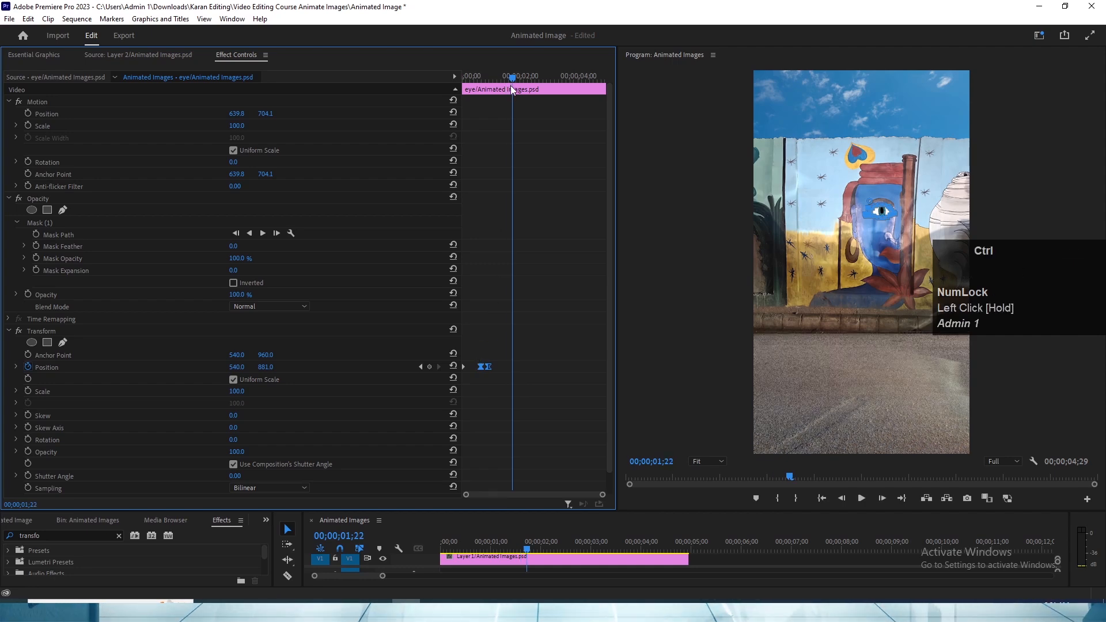
key(ctrl+v)
click(551, 381)
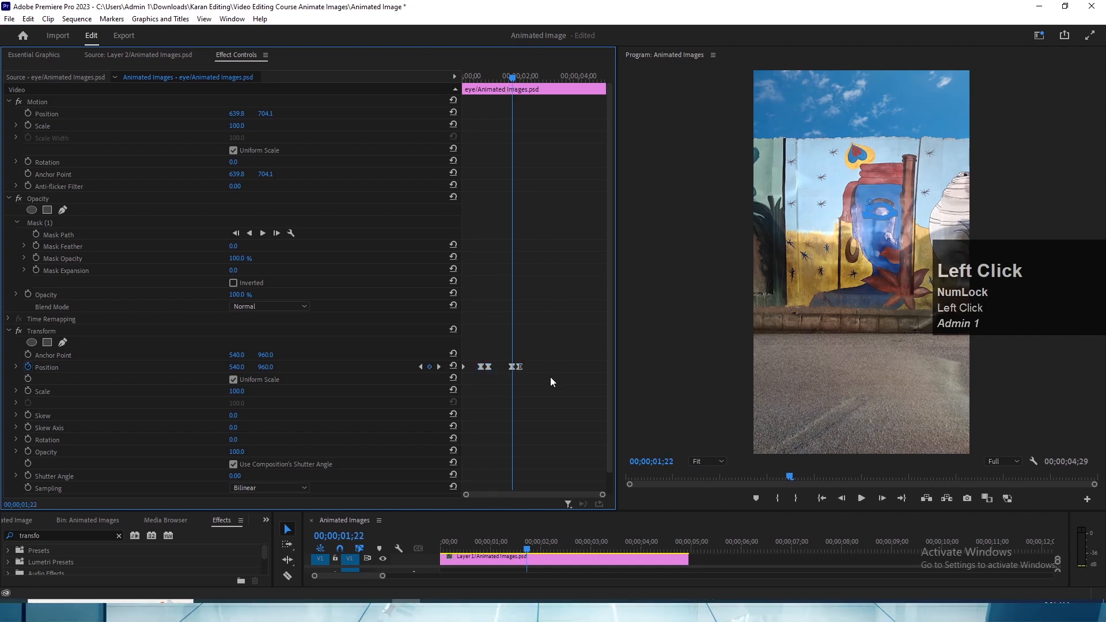
- Move the pasted closed-eye Position keyframe past the pasted open-eye one, to about 00;00;02;11, so the eye closes
drag(511, 367, 530, 372)
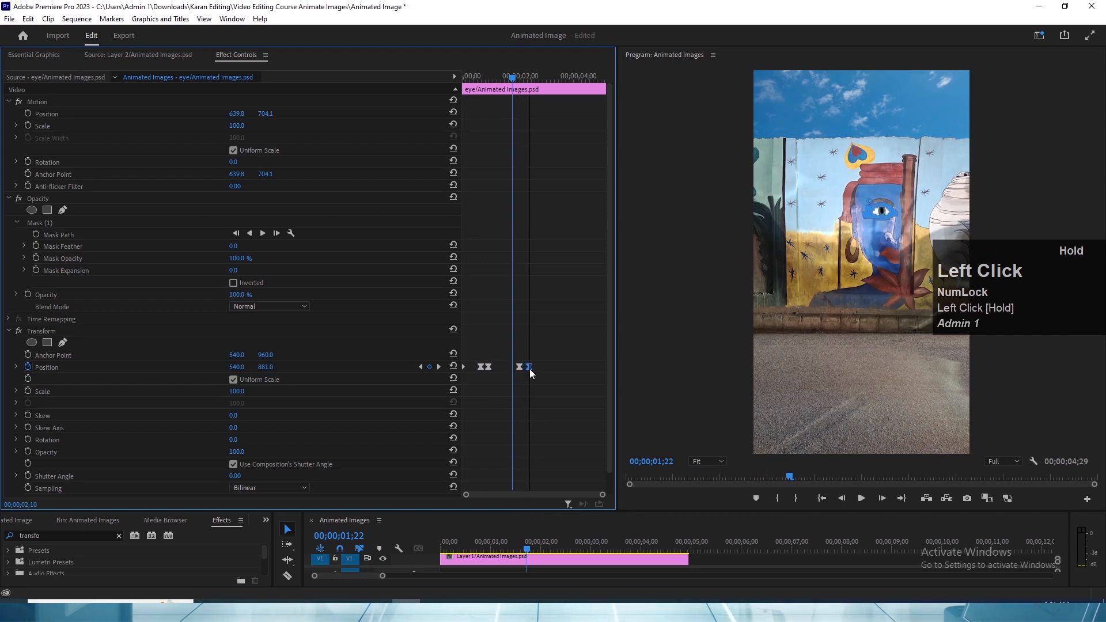
key(ctrl+z)
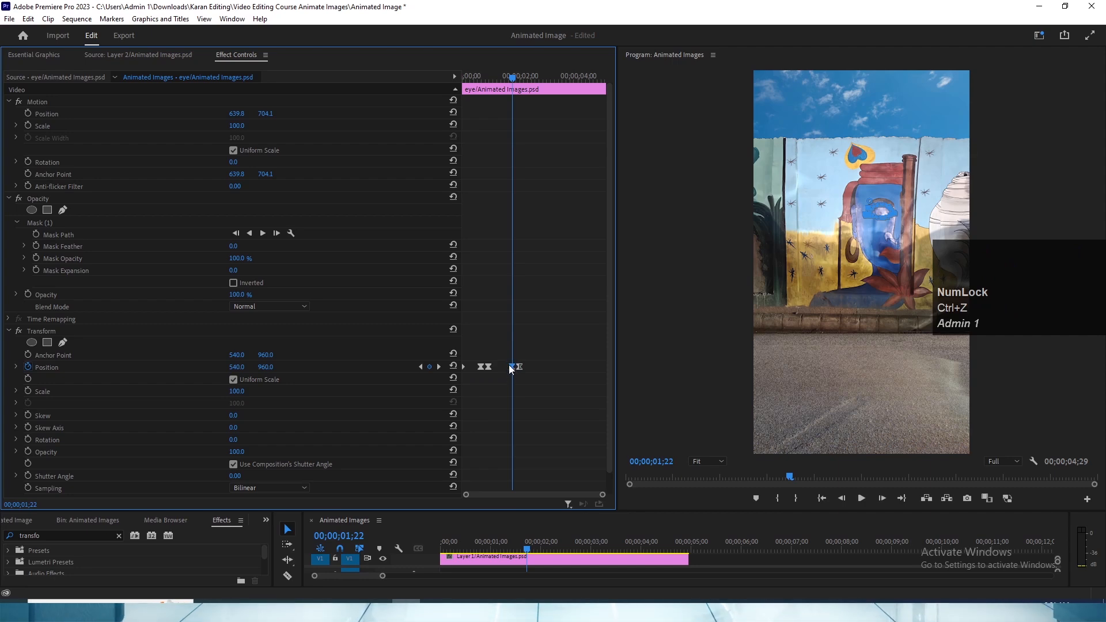
drag(510, 368, 531, 371)
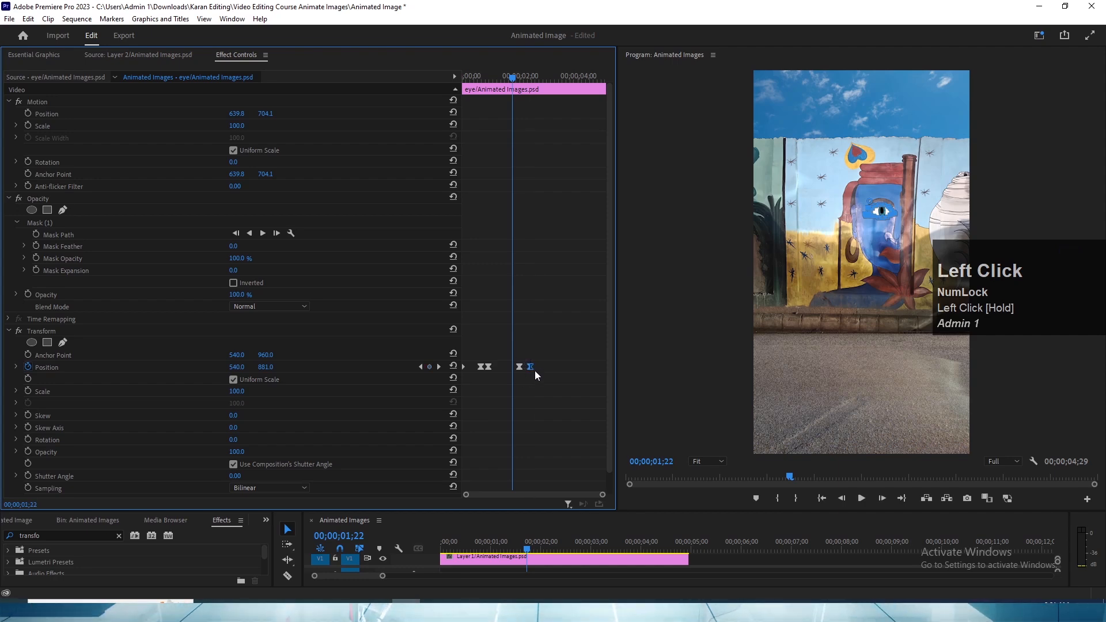
click(520, 368)
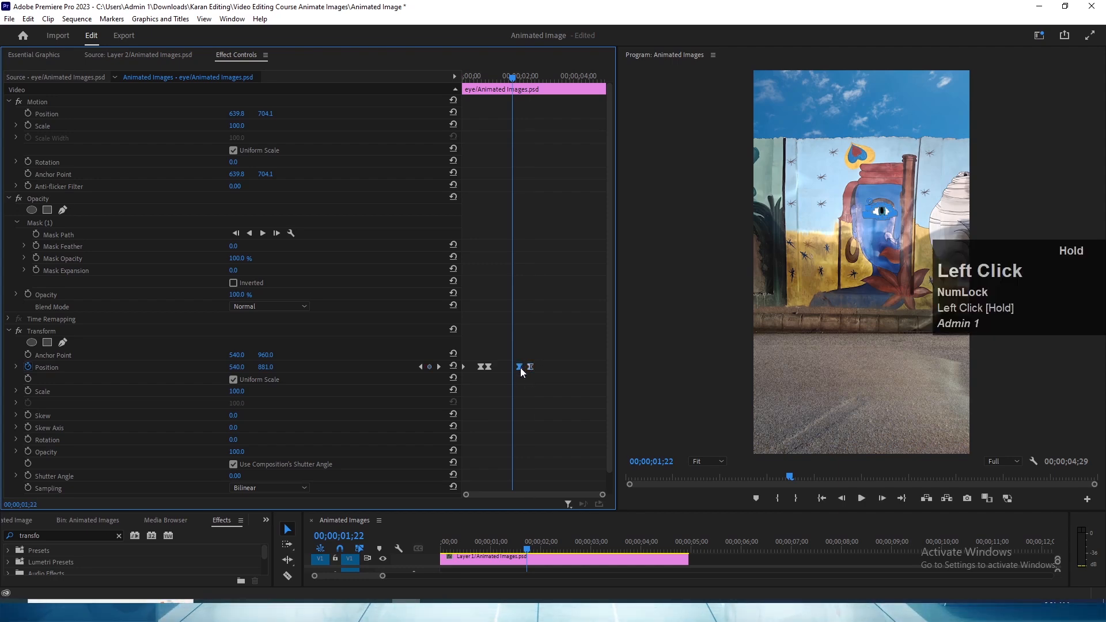
- Play the eye clip from the start and from intermediate points to check the opening and closing
drag(509, 347, 461, 362)
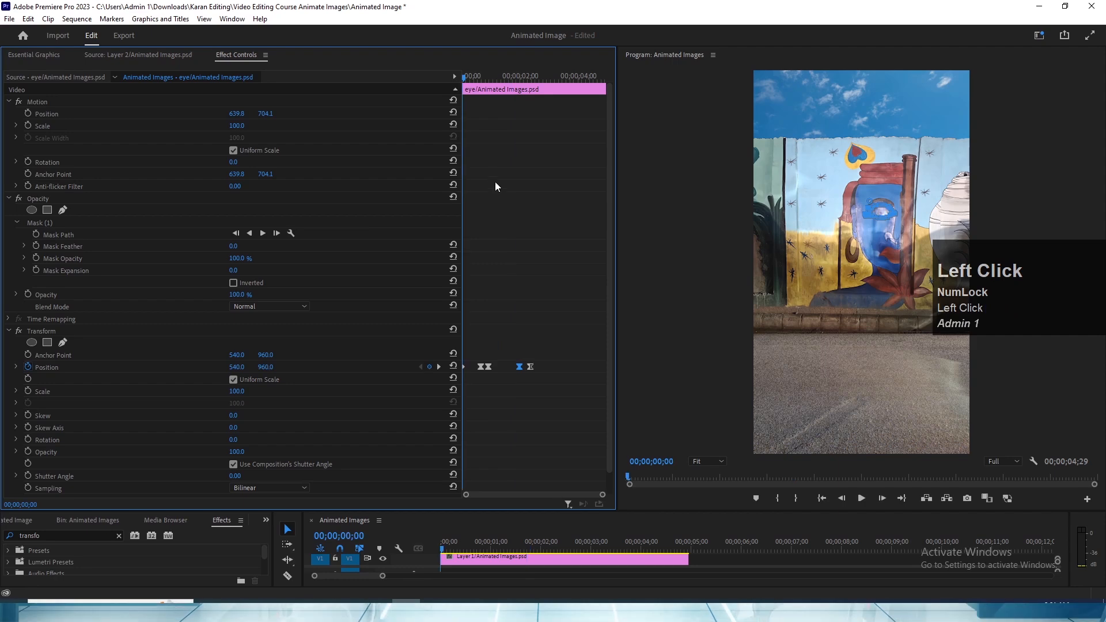
key(space)
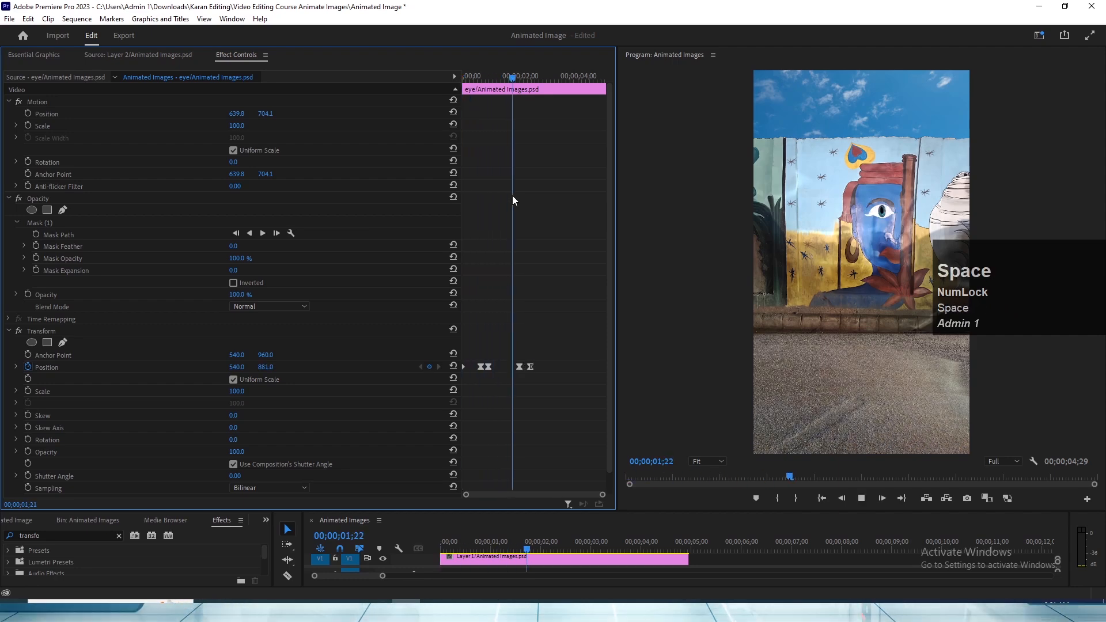
key(space)
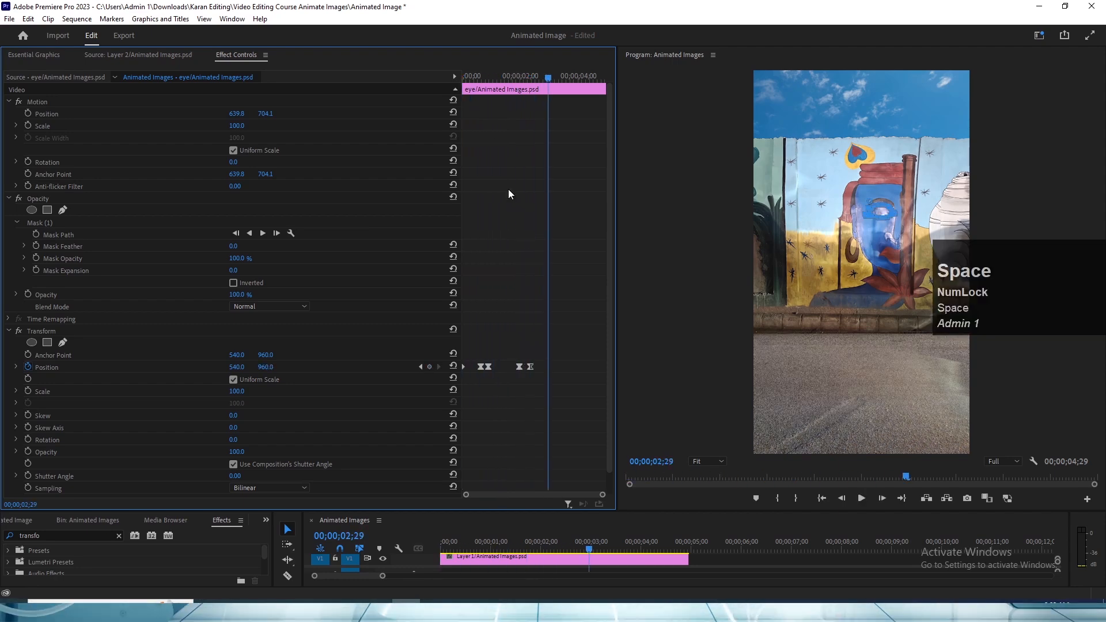
click(483, 77)
key(space)
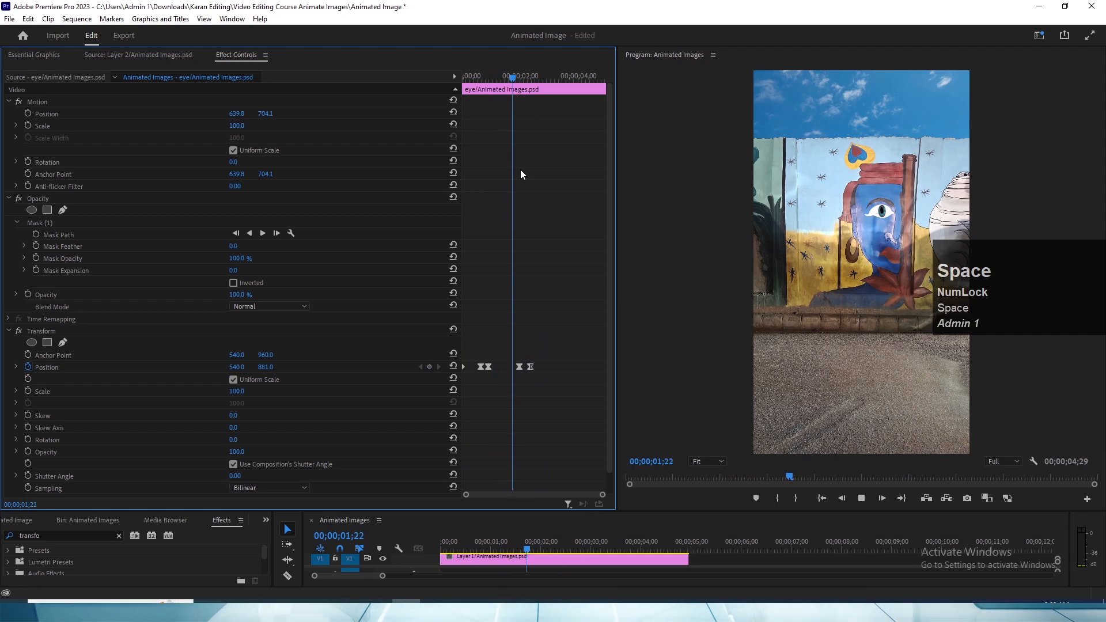
key(space)
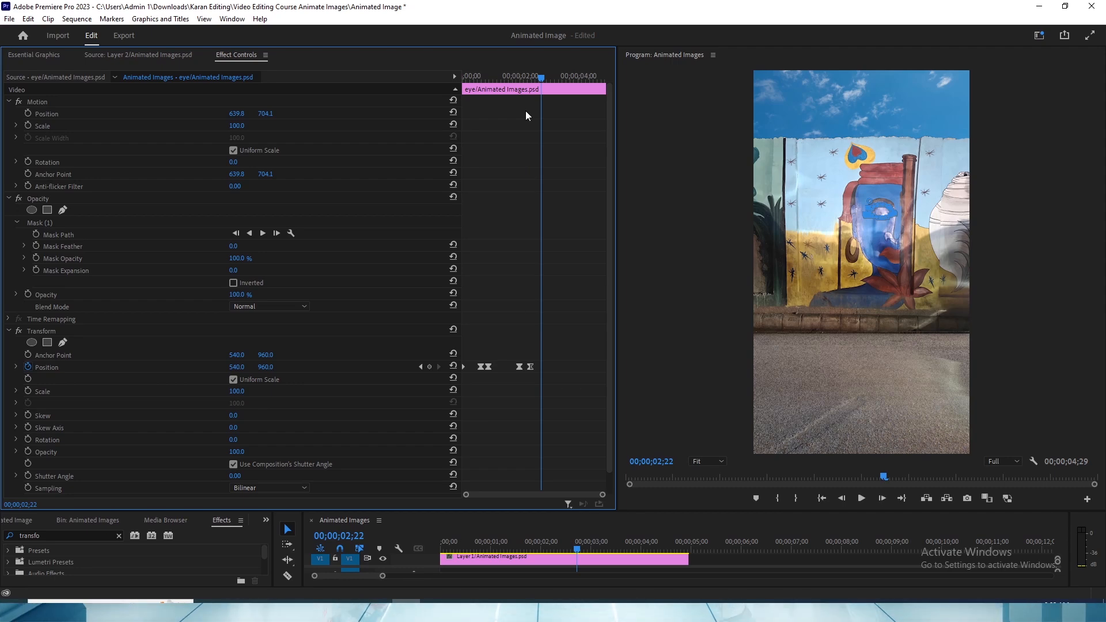
click(509, 81)
key(space)
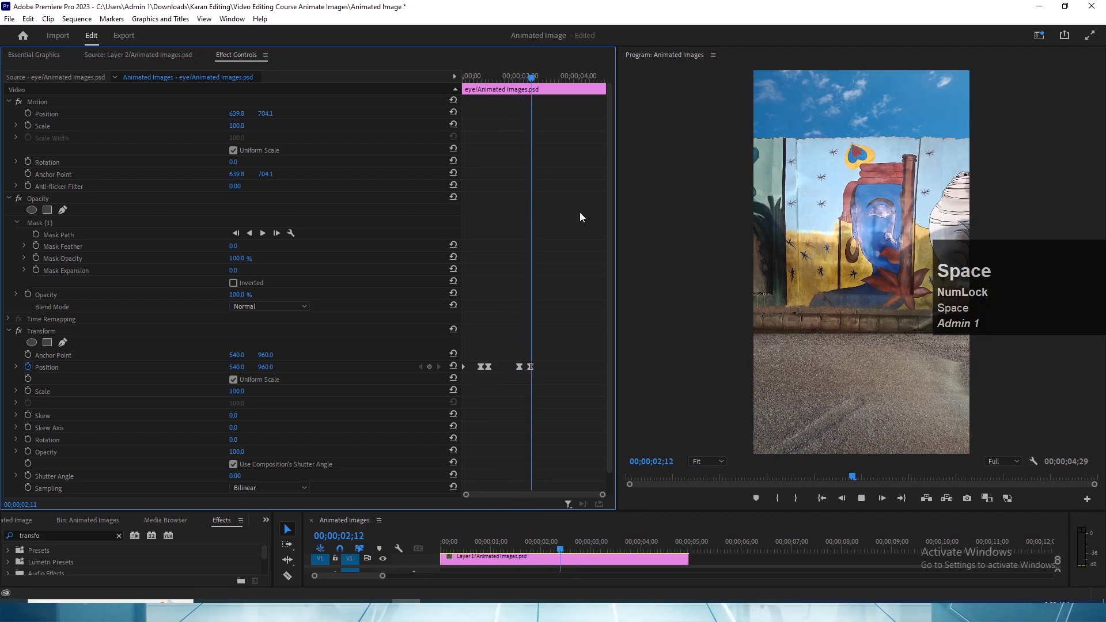
key(space)
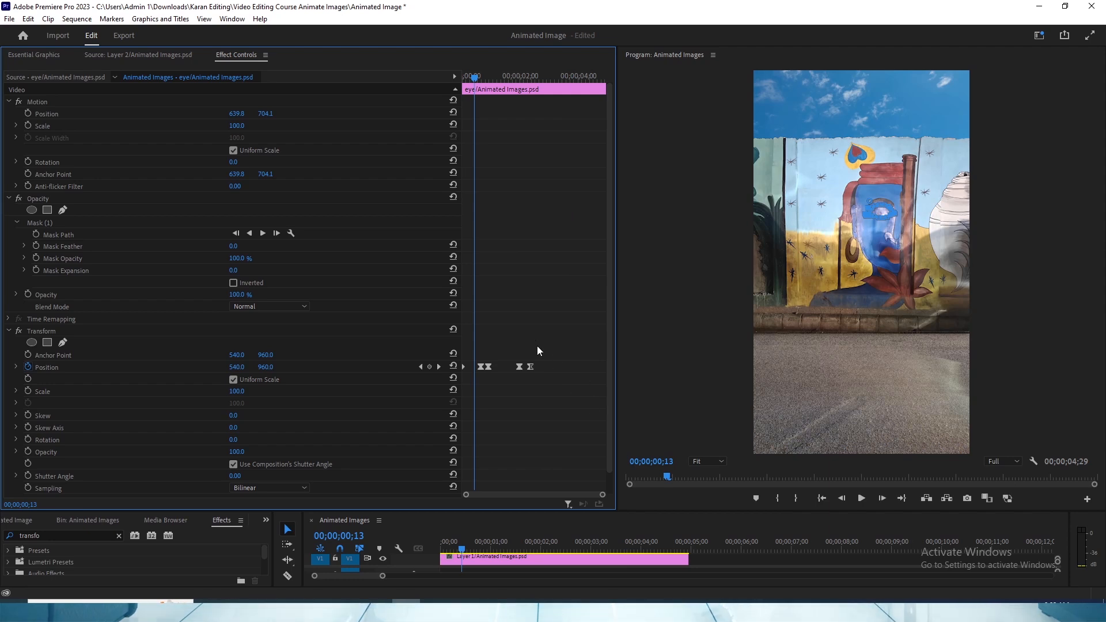
- Add extra Position keyframes with vertical value 881.0 at 00;00;01;21 and 00;00;01;06, between the eye's opening and closing
drag(495, 79, 514, 81)
click(489, 367)
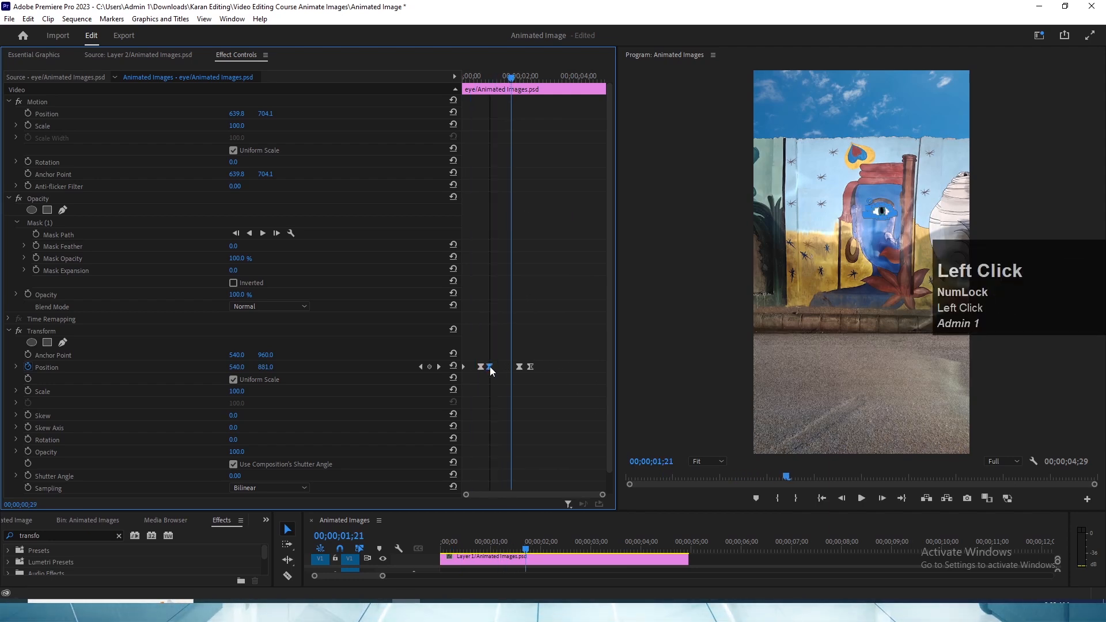
drag(517, 367, 520, 367)
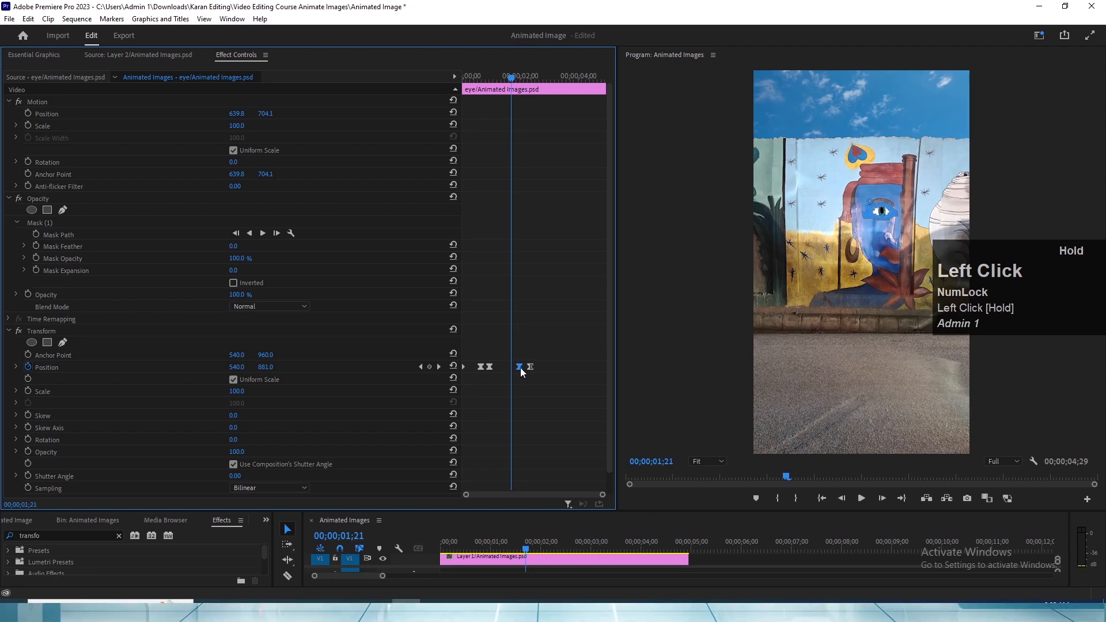
click(430, 367)
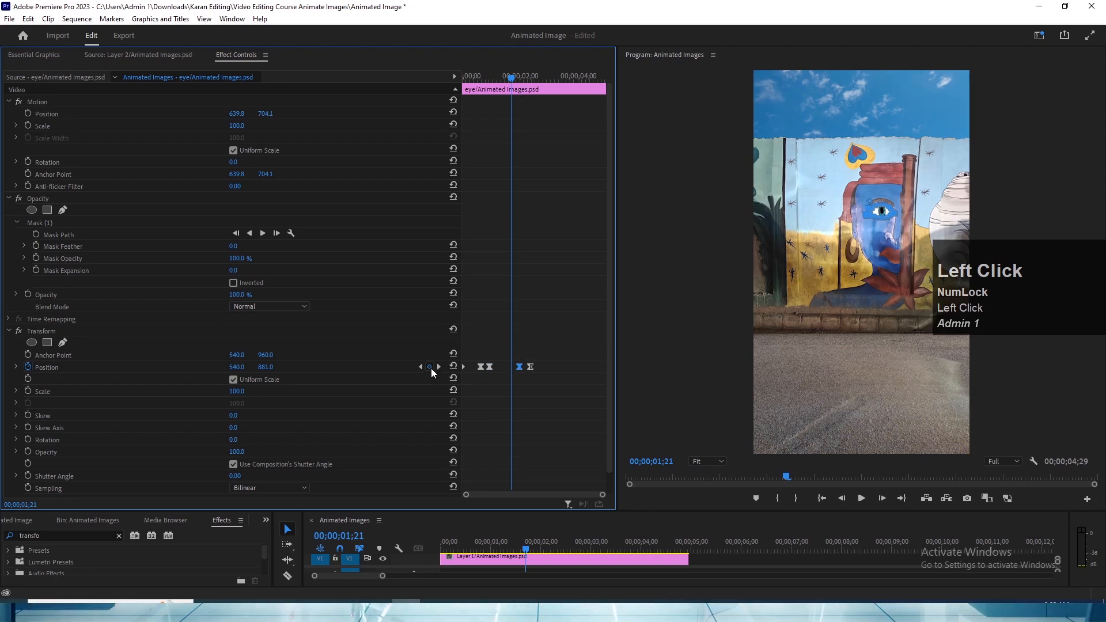
drag(513, 80, 498, 104)
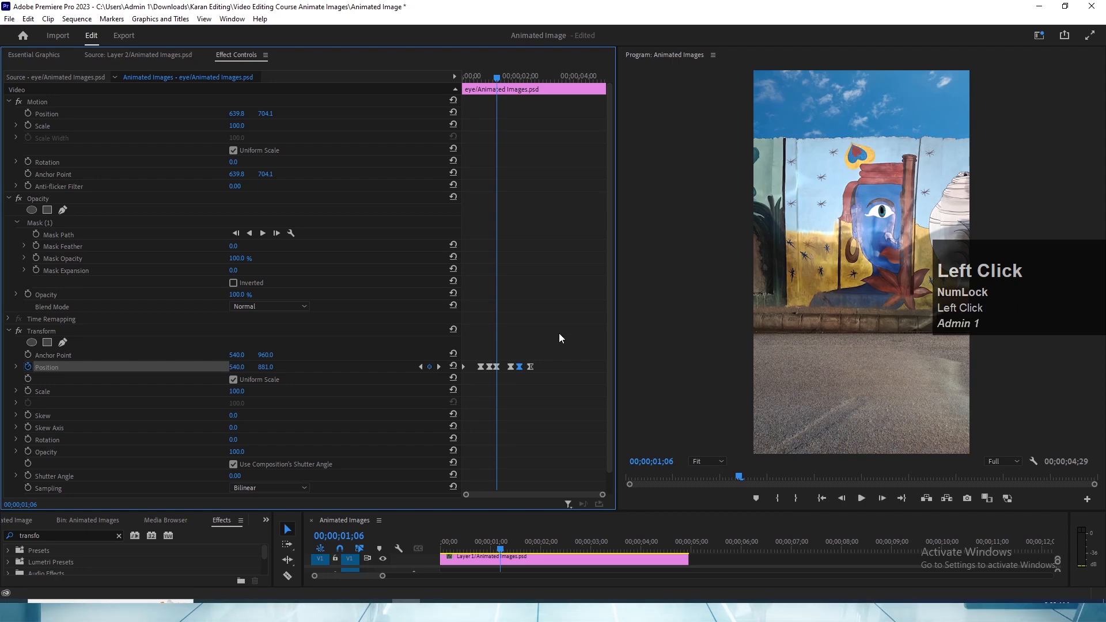
- Play the blink from 00;00;00;24 and delete the two extra Position keyframes at 00;00;01;06 and 00;00;01;21
drag(496, 82, 487, 88)
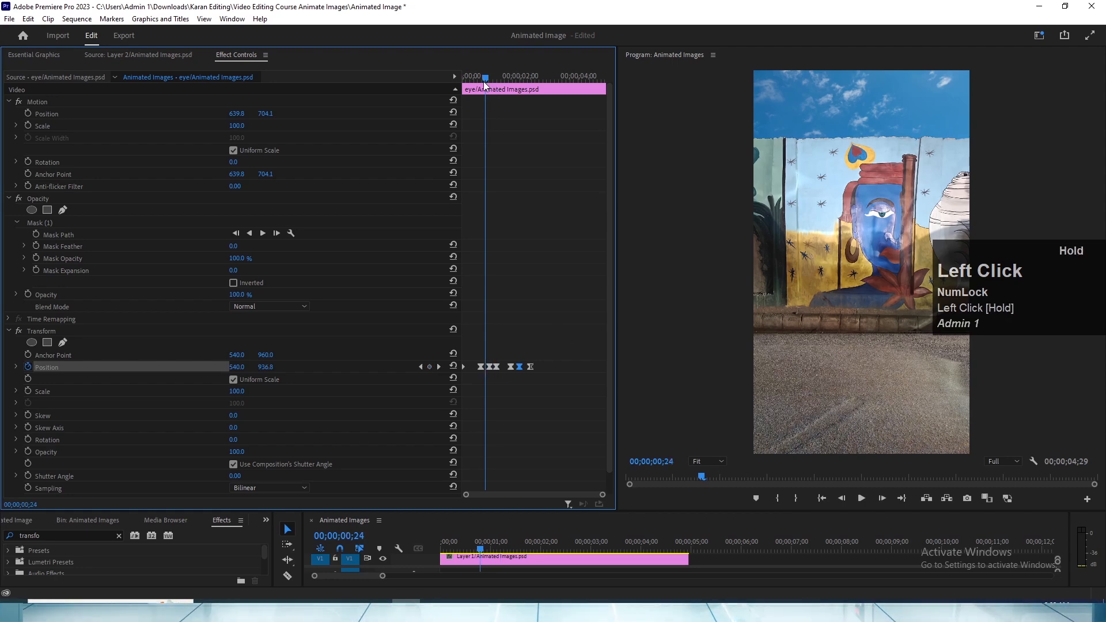
key(space)
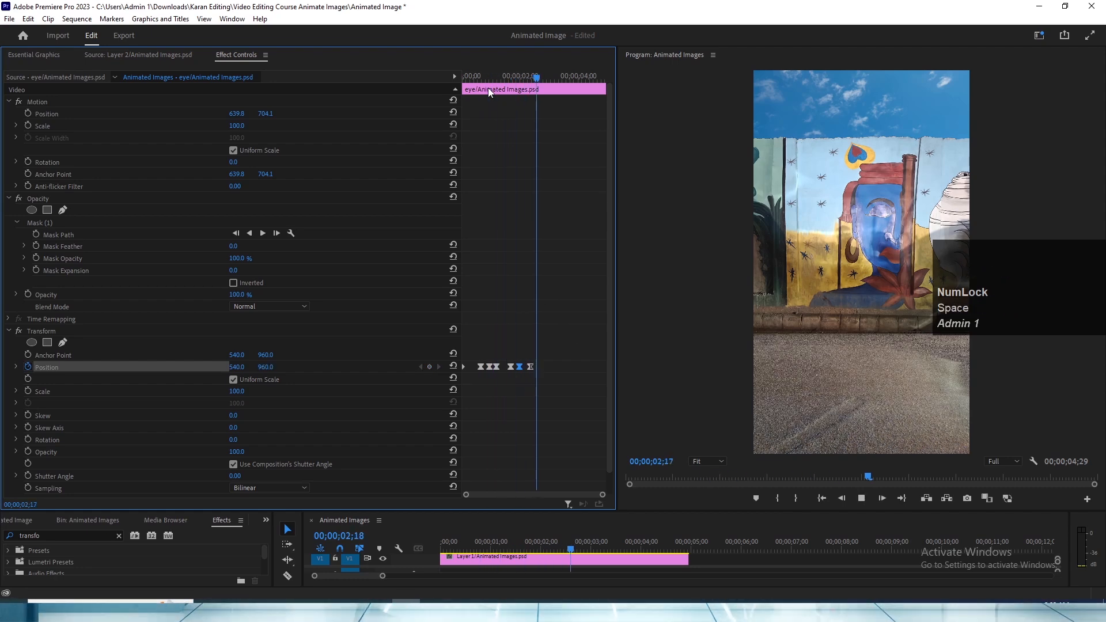
key(space)
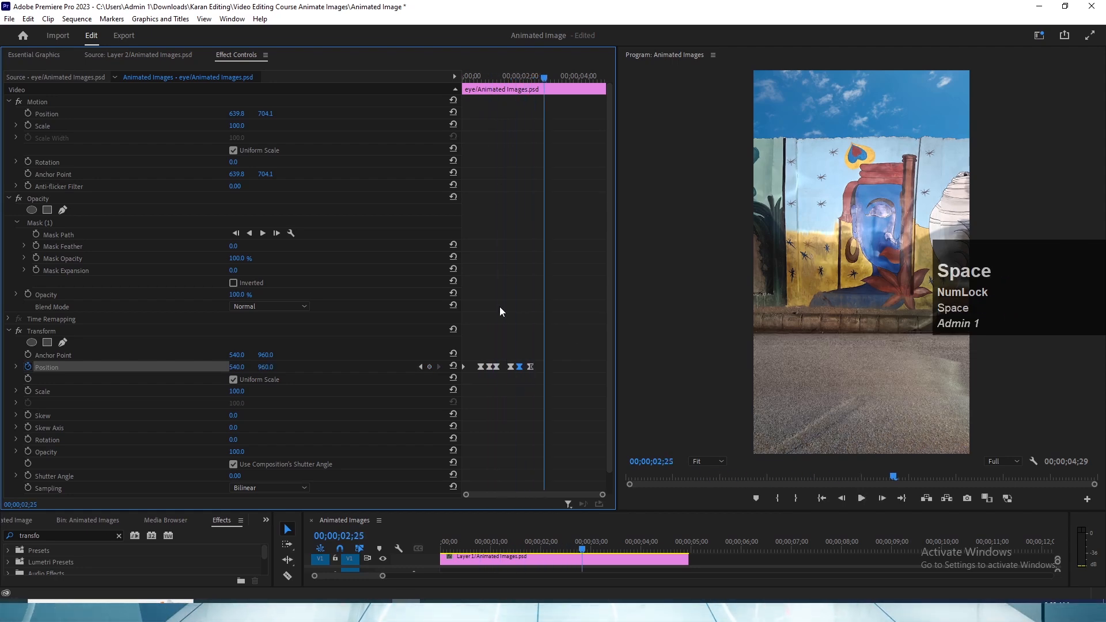
click(495, 368)
click(510, 368)
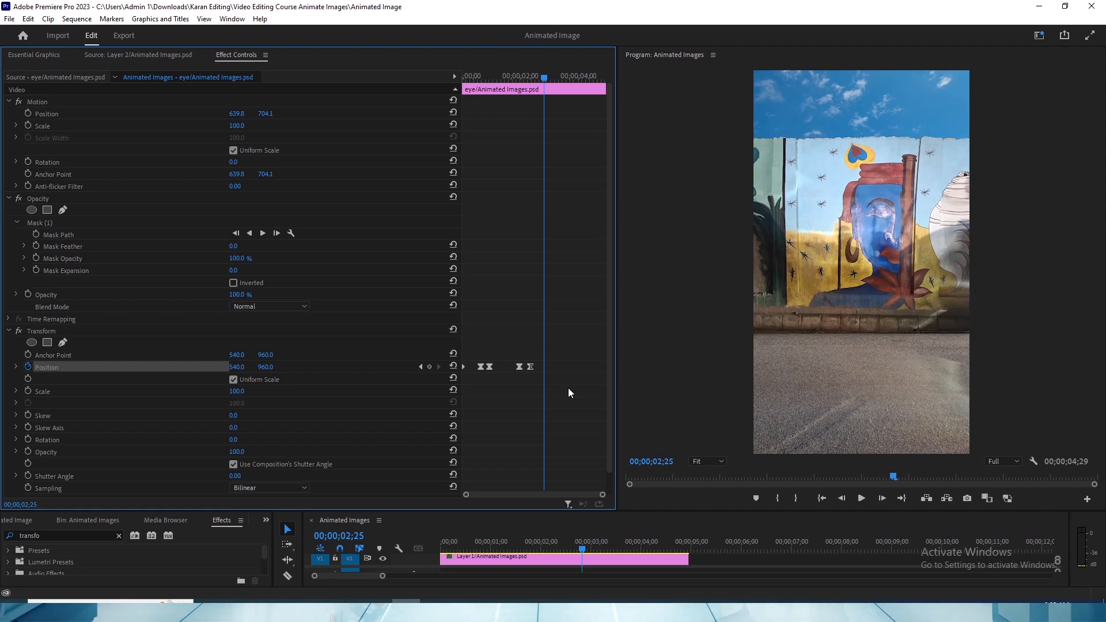
- Copy the four opening and closing Position keyframes of the eye clip and enlarge the keyframe view
drag(553, 396, 470, 351)
key(ctrl+c)
key(grave)
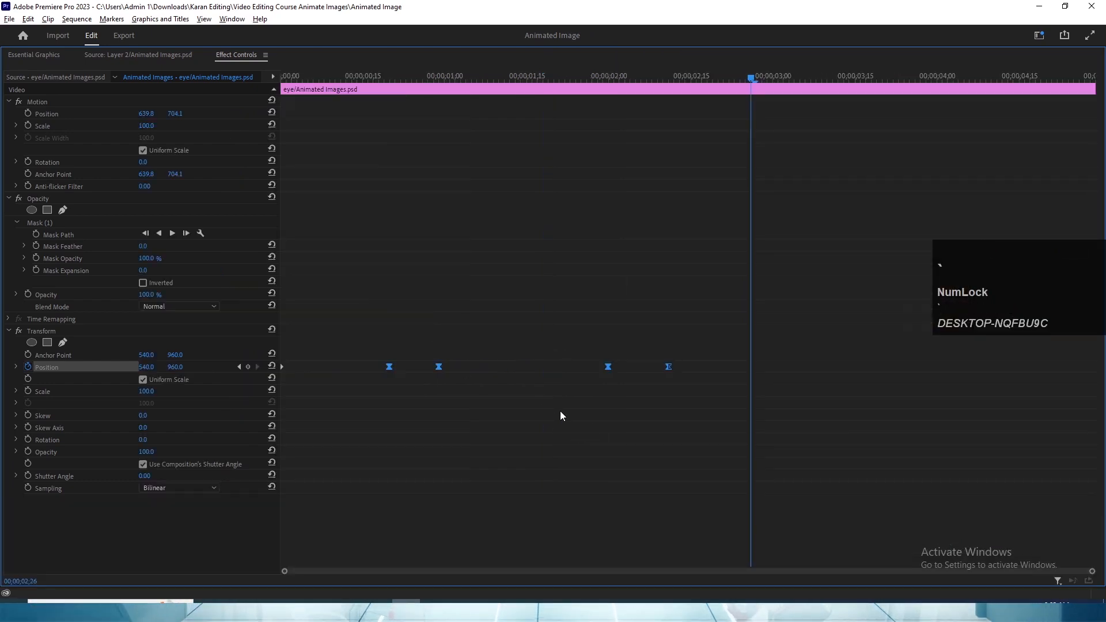
- Extend all the clips on tracks V1 to V17 to end at about 00;00;14;11
key(grave)
key(grave)
drag(471, 503, 257, 190)
drag(382, 216, 855, 215)
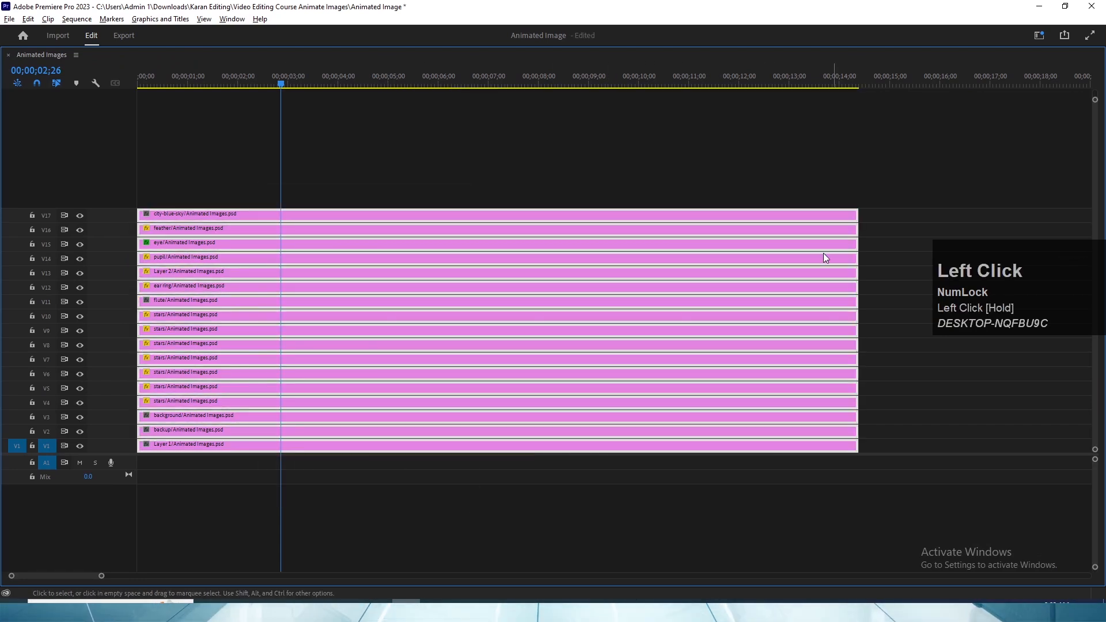
- Paste the copied Position keyframes on the eye clip at 00;00;04;06 and play the sequence from the start
key(grave)
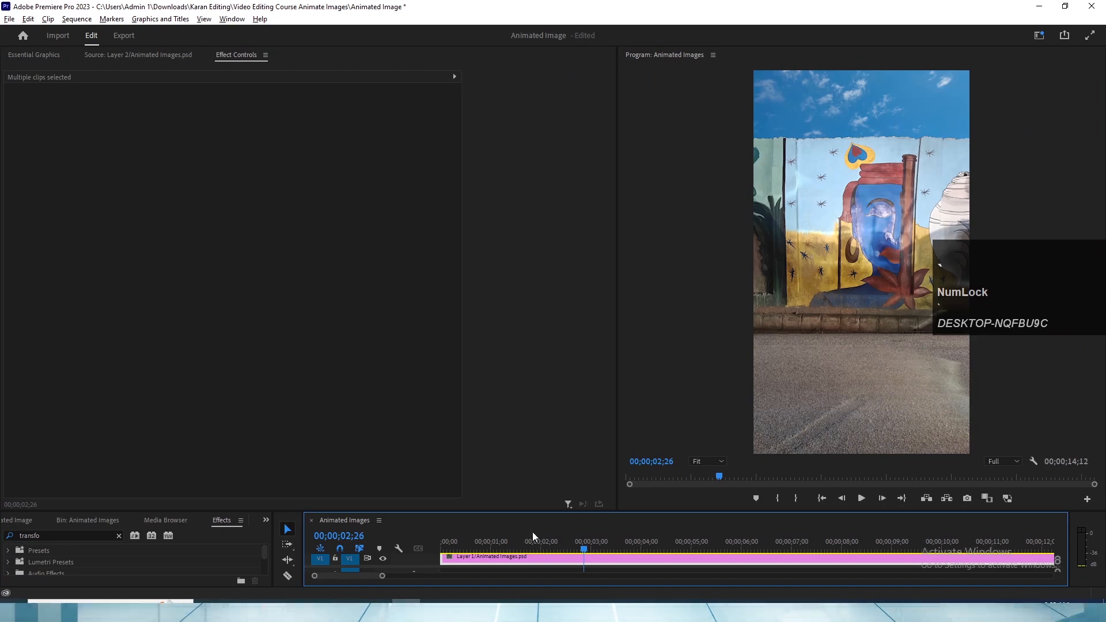
key(grave)
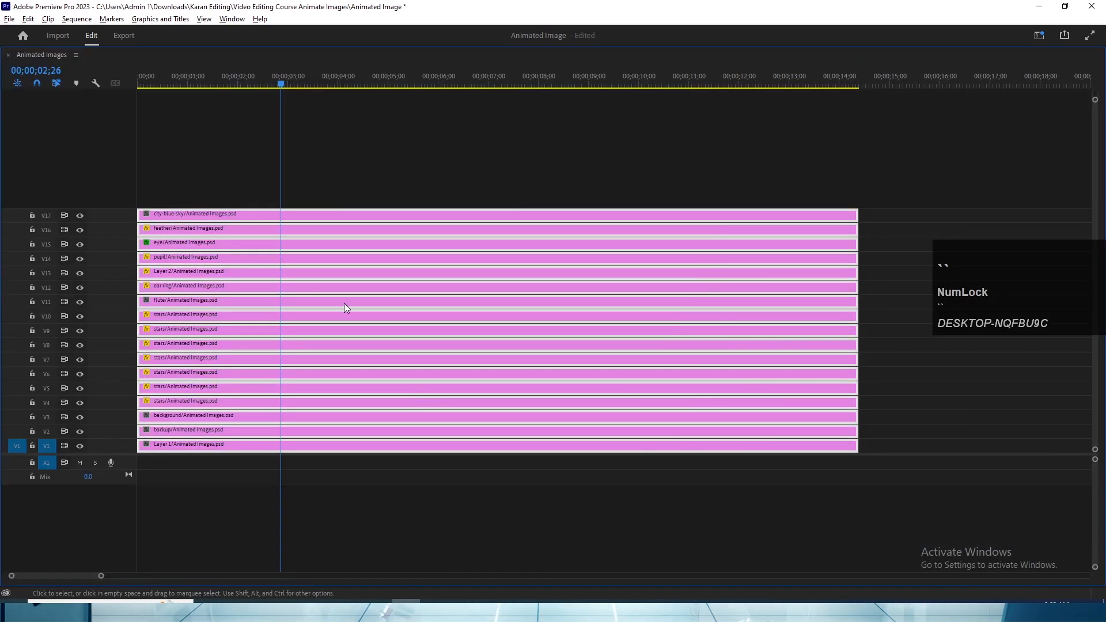
click(230, 195)
click(210, 243)
key(grave)
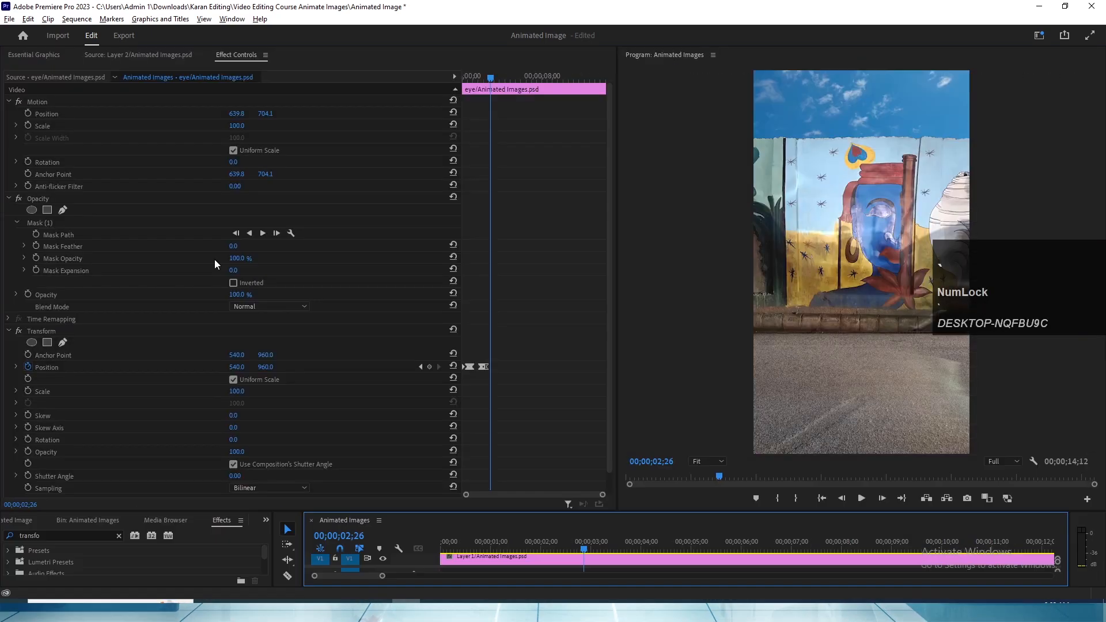
drag(601, 494, 563, 499)
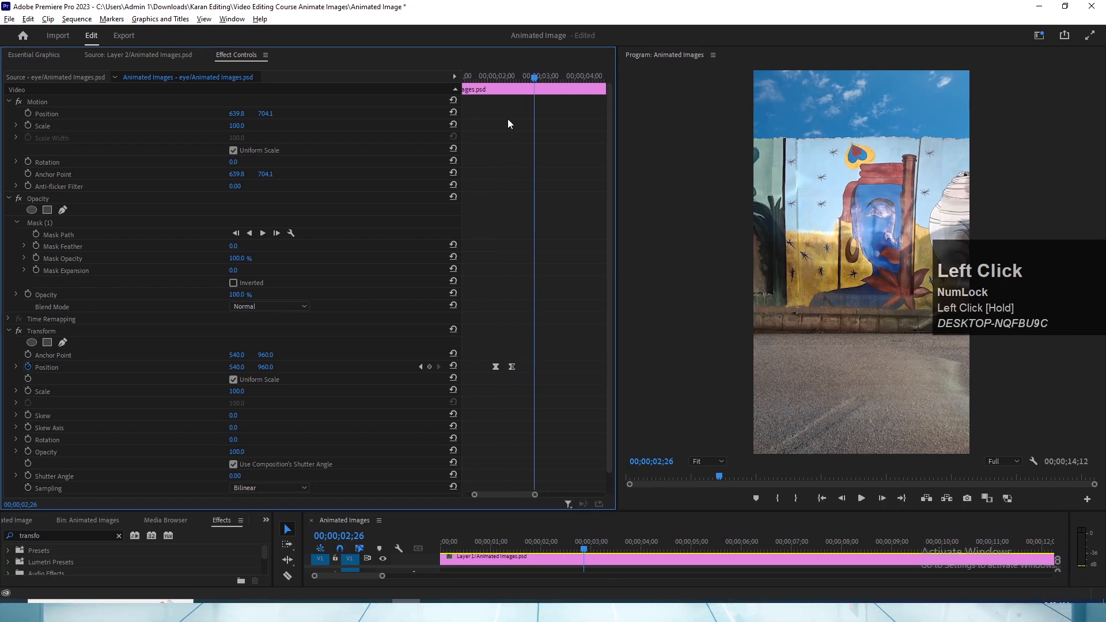
drag(532, 78, 595, 80)
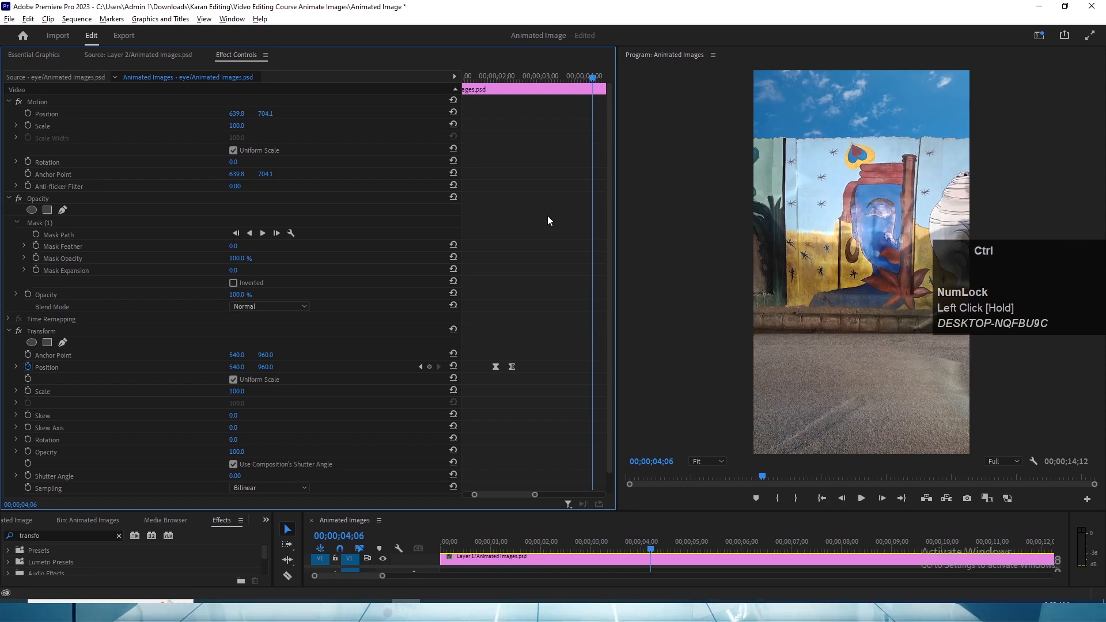
key(ctrl+v)
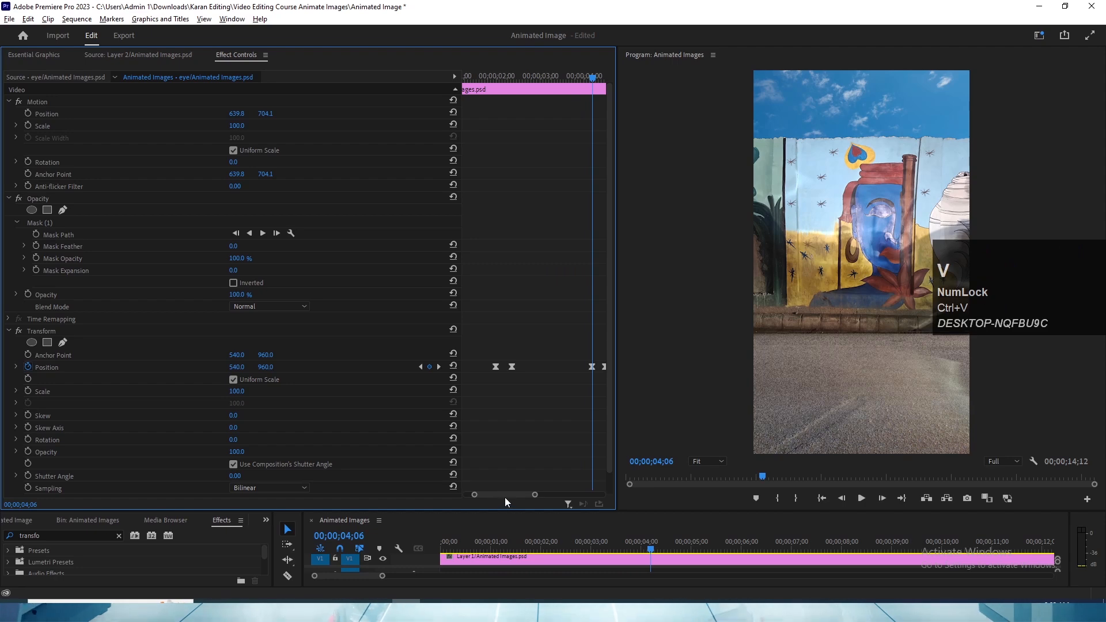
drag(535, 499, 596, 495)
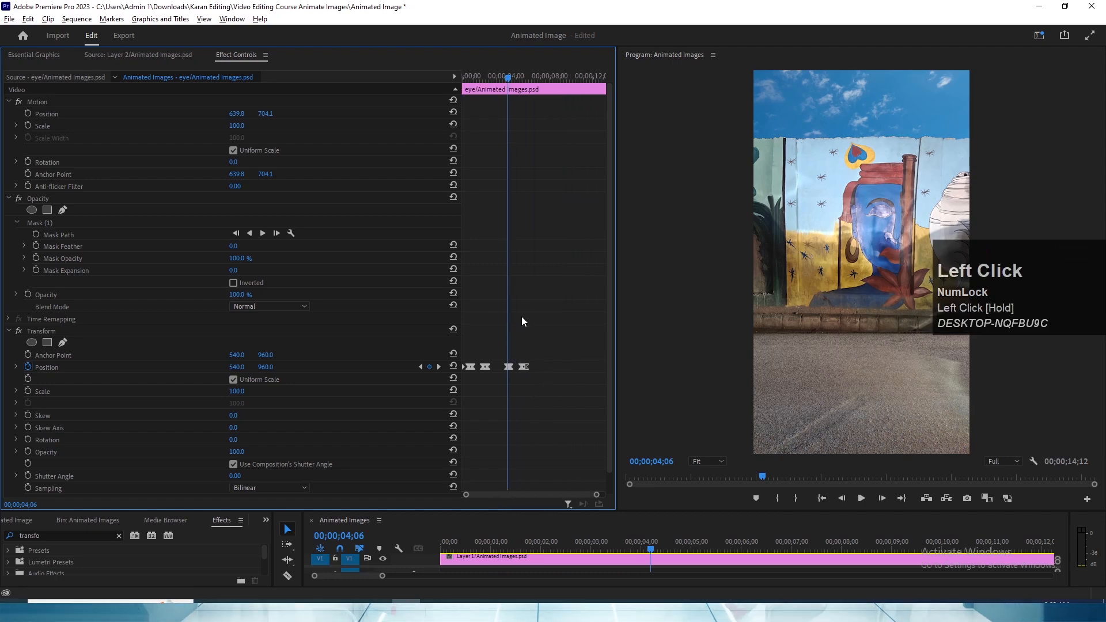
drag(478, 72, 433, 60)
key(space)
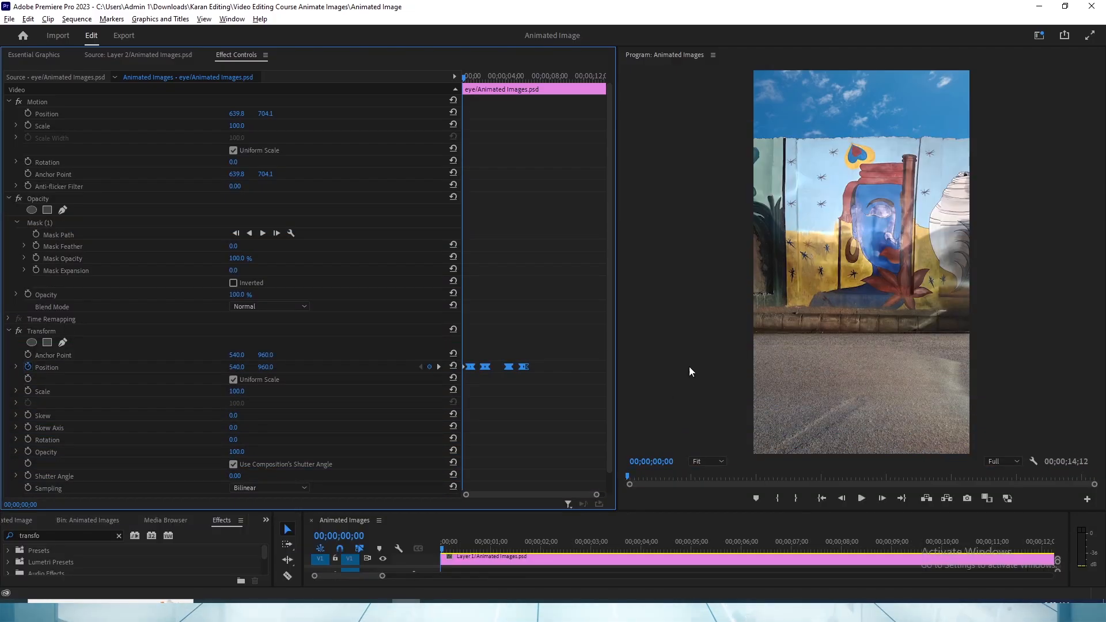
- Enable Rotation keyframing for the feather clip on track V16 at 00;00;00;00
key(grave)
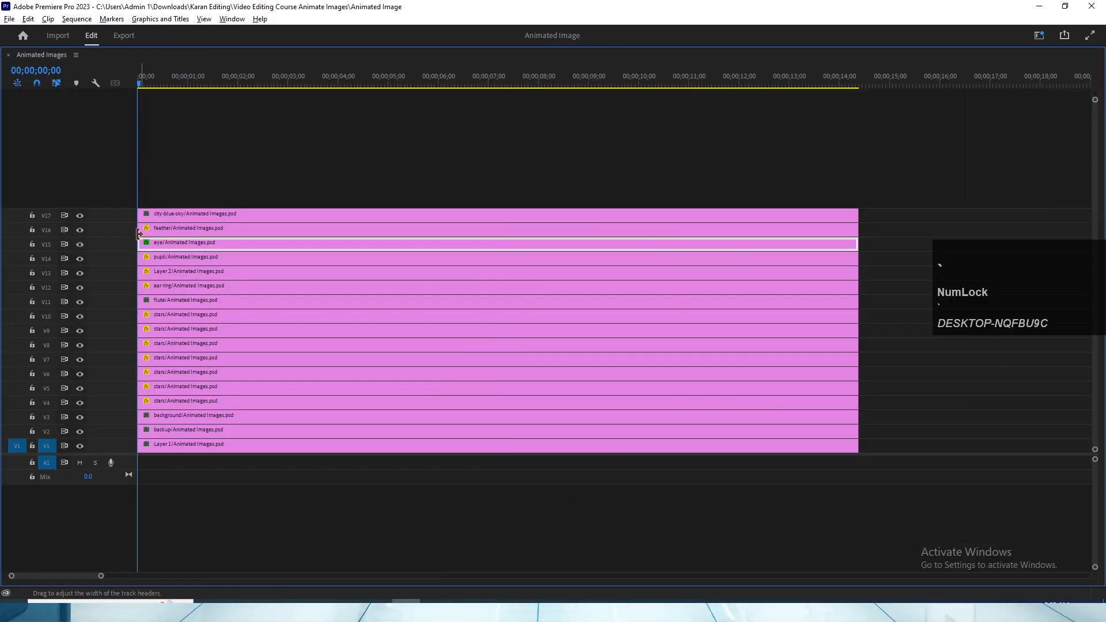
click(164, 228)
key(grave)
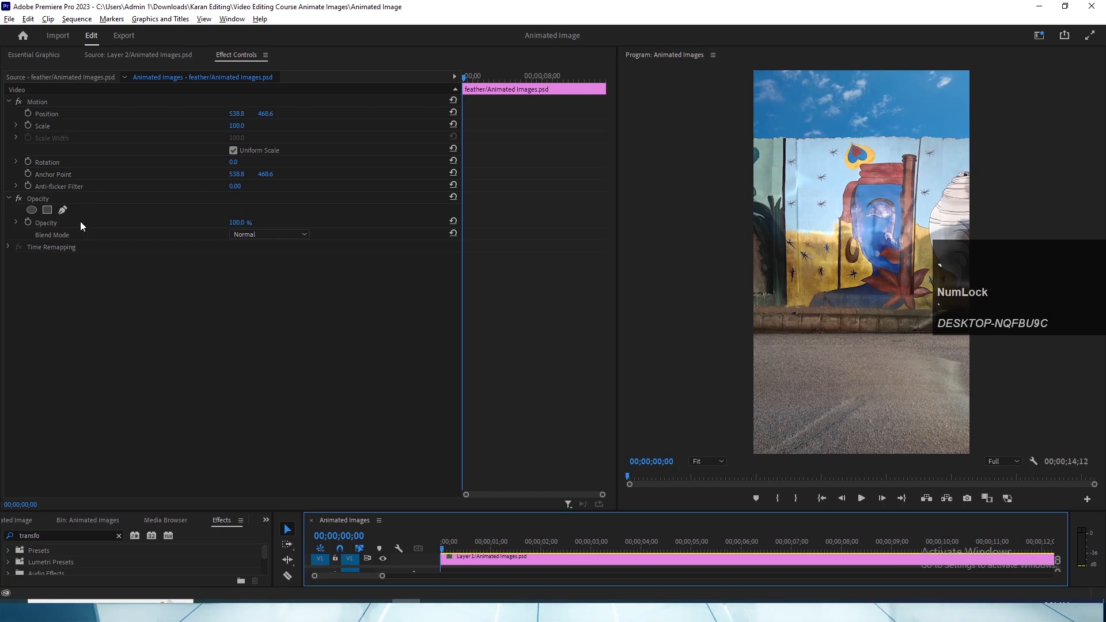
click(27, 161)
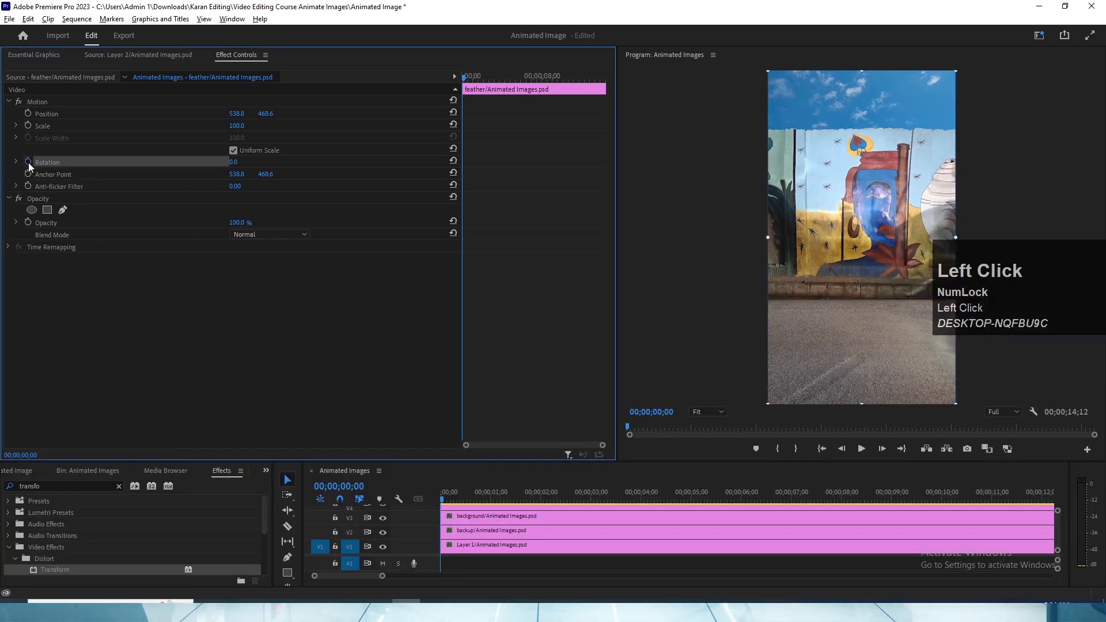
- Save the project and add a Rotation keyframe of -17.0° to the feather clip at 00;00;00;24
drag(466, 85, 471, 85)
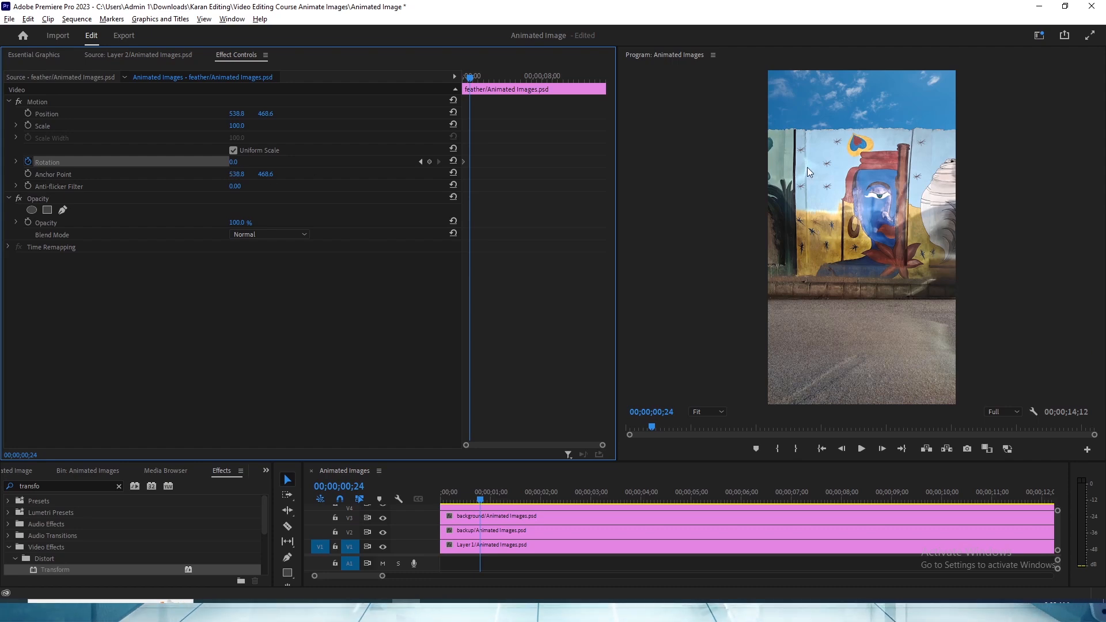
key(grave)
key(grave)
key(ctrl+s)
key(v)
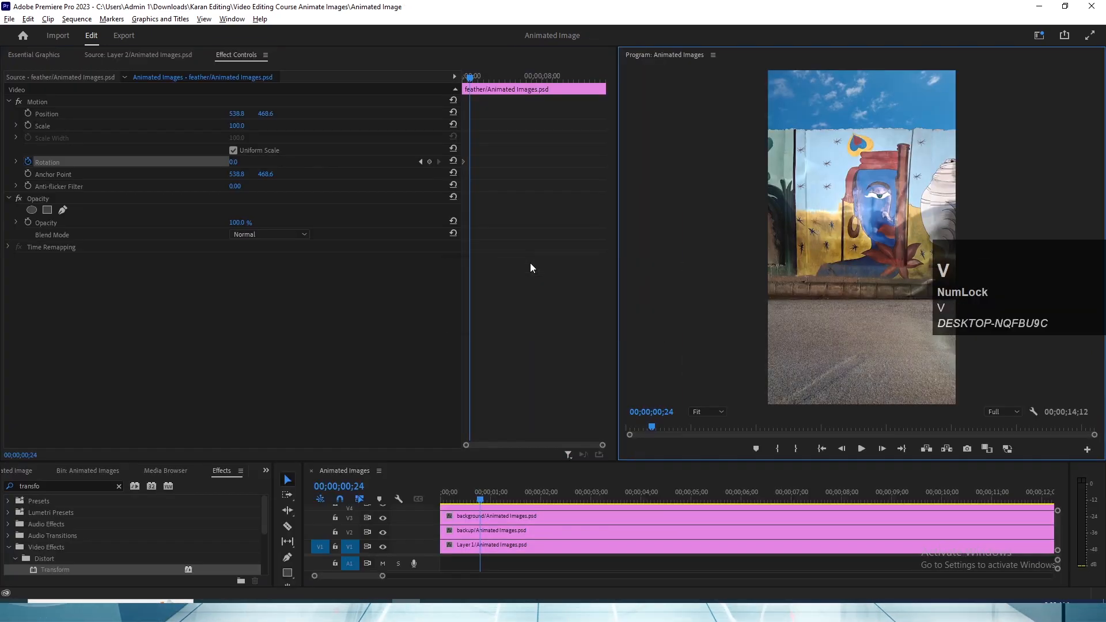
drag(236, 164, 243, 164)
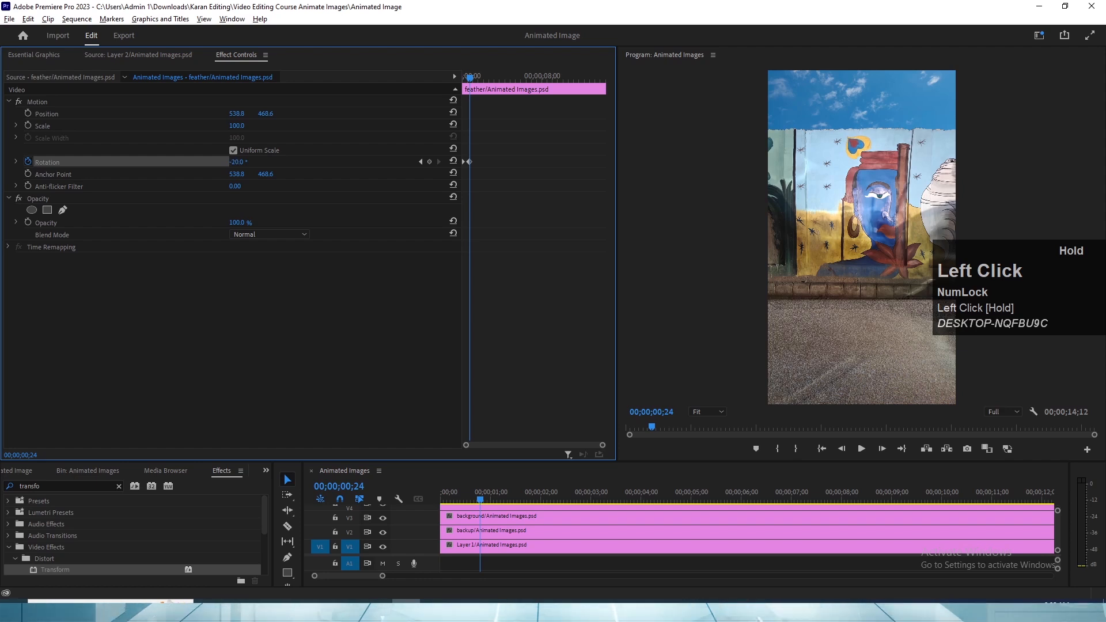
drag(236, 162, 539, 350)
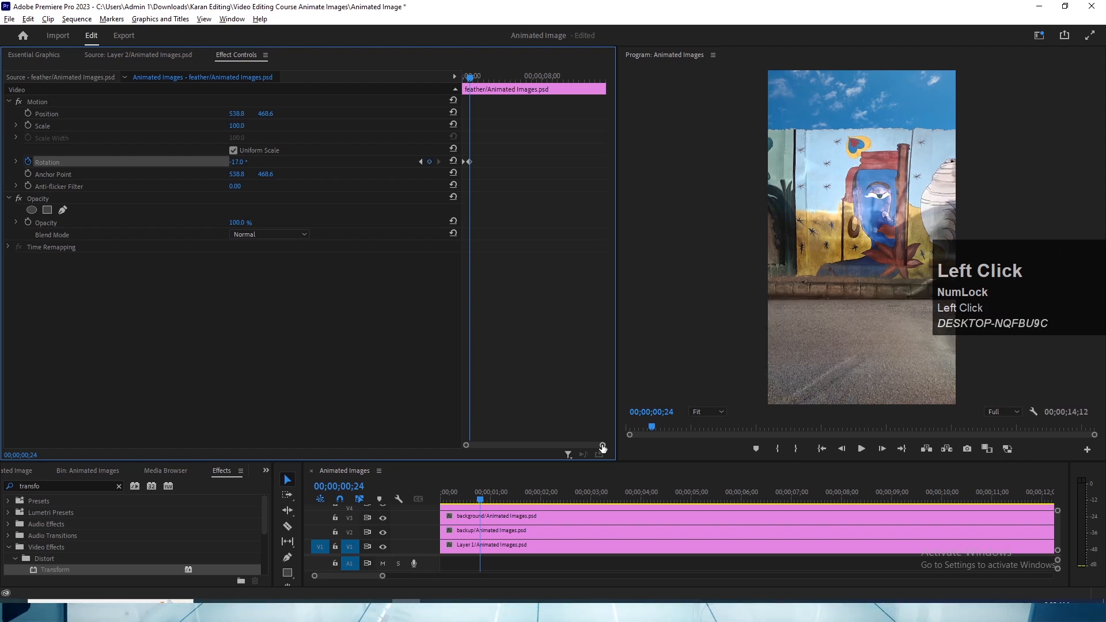
- Move the feather's -17.0° Rotation keyframe to 00;00;00;05
drag(602, 448, 478, 447)
drag(462, 79, 478, 165)
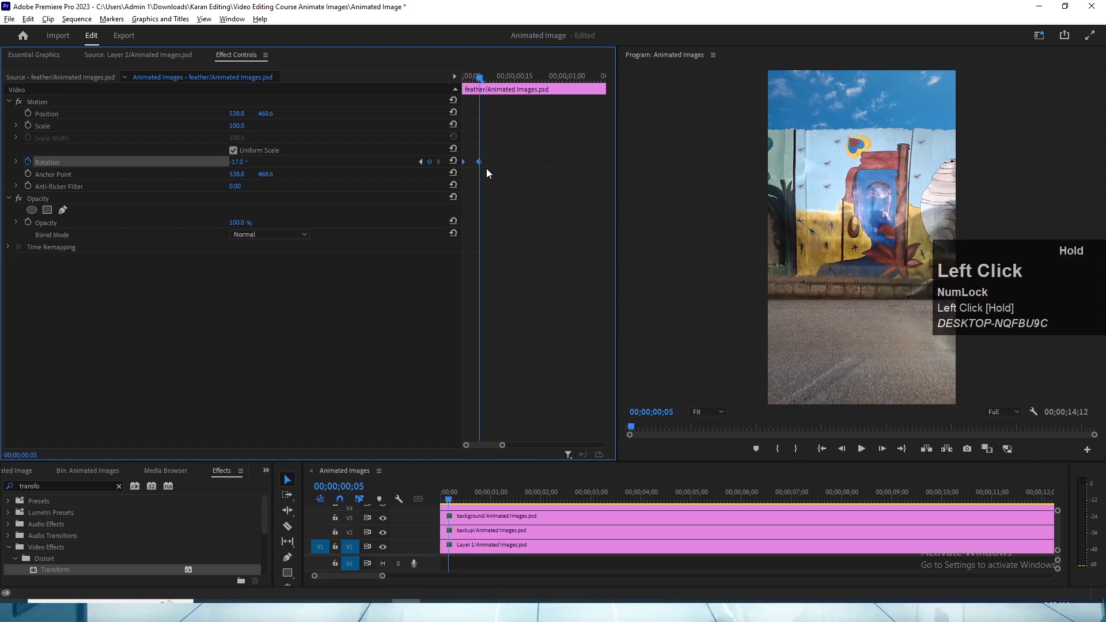
click(495, 198)
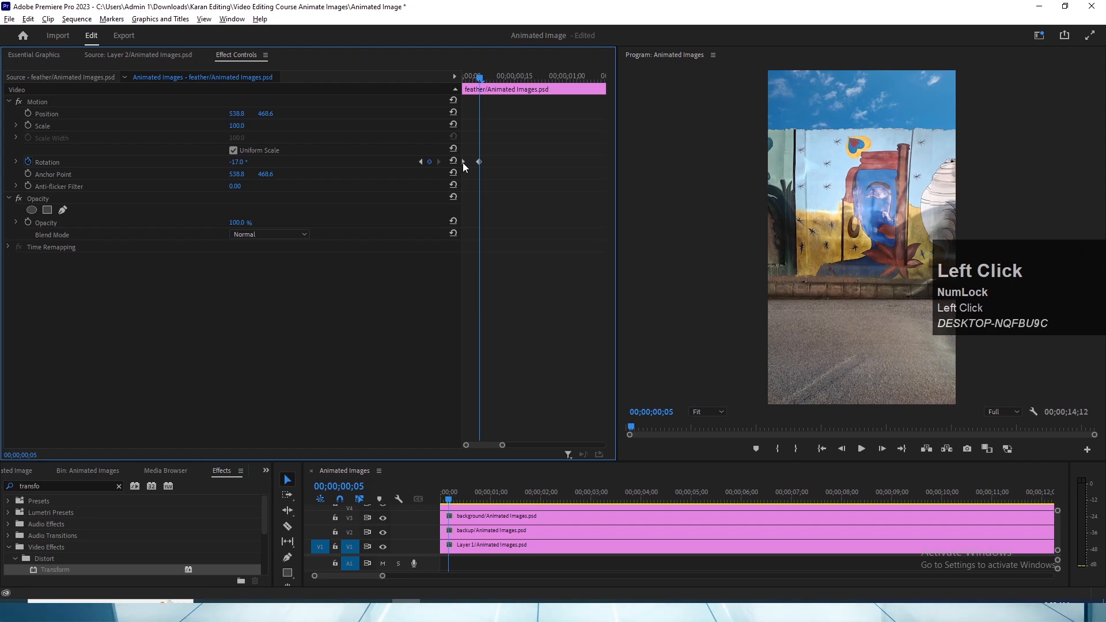
- Duplicate the feather's 0.0° keyframe to about 00;00;00;10 and its -17.0° keyframe to about 00;00;00;15
click(463, 162)
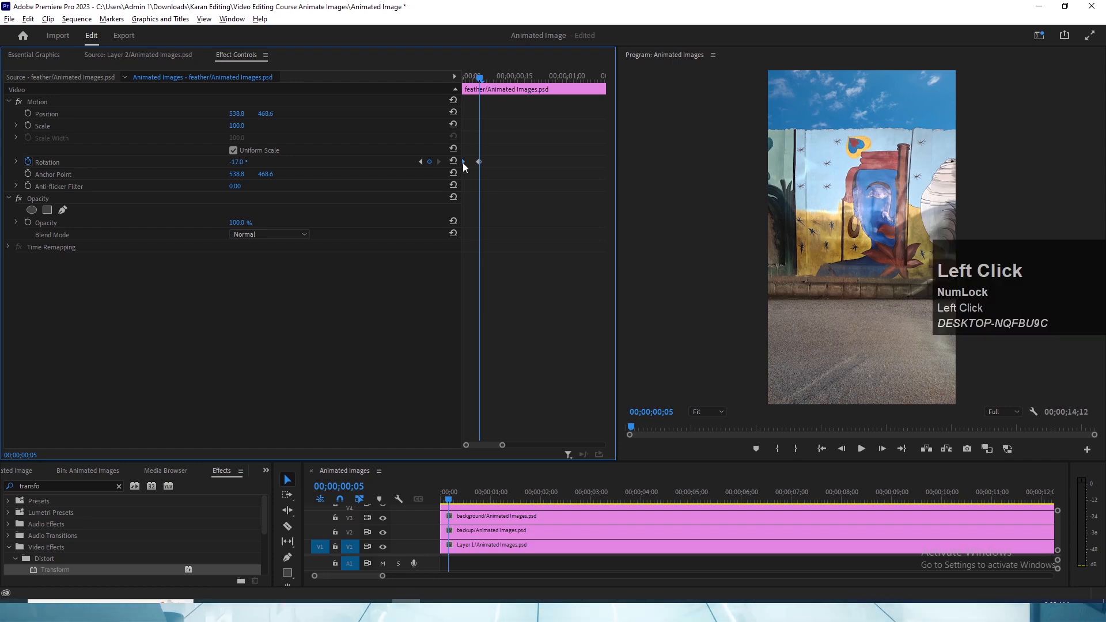
drag(463, 163, 497, 163)
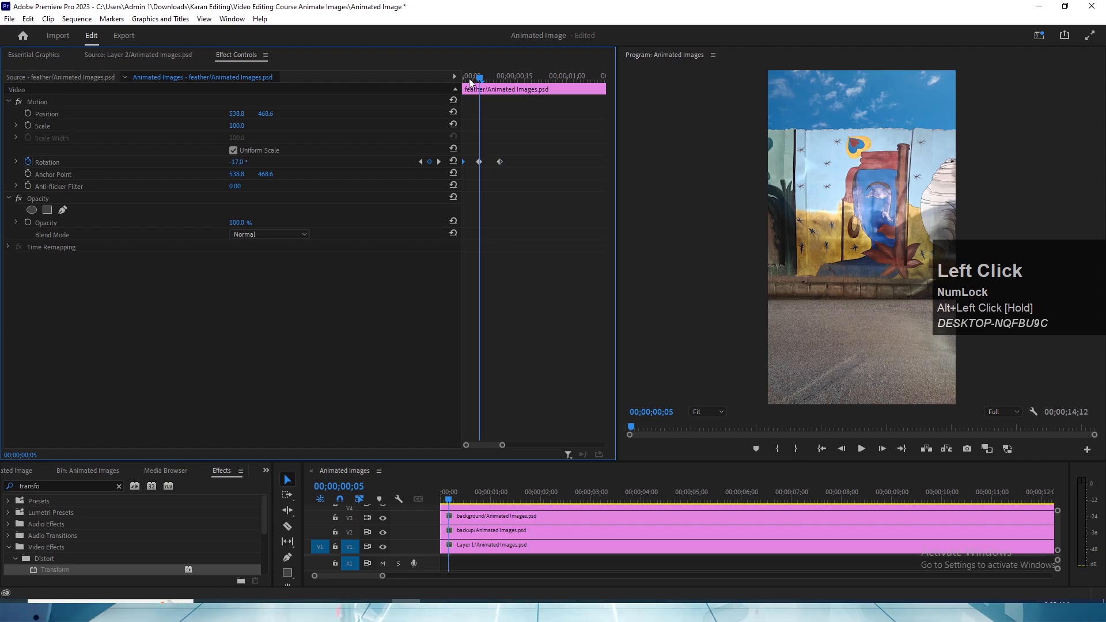
click(479, 162)
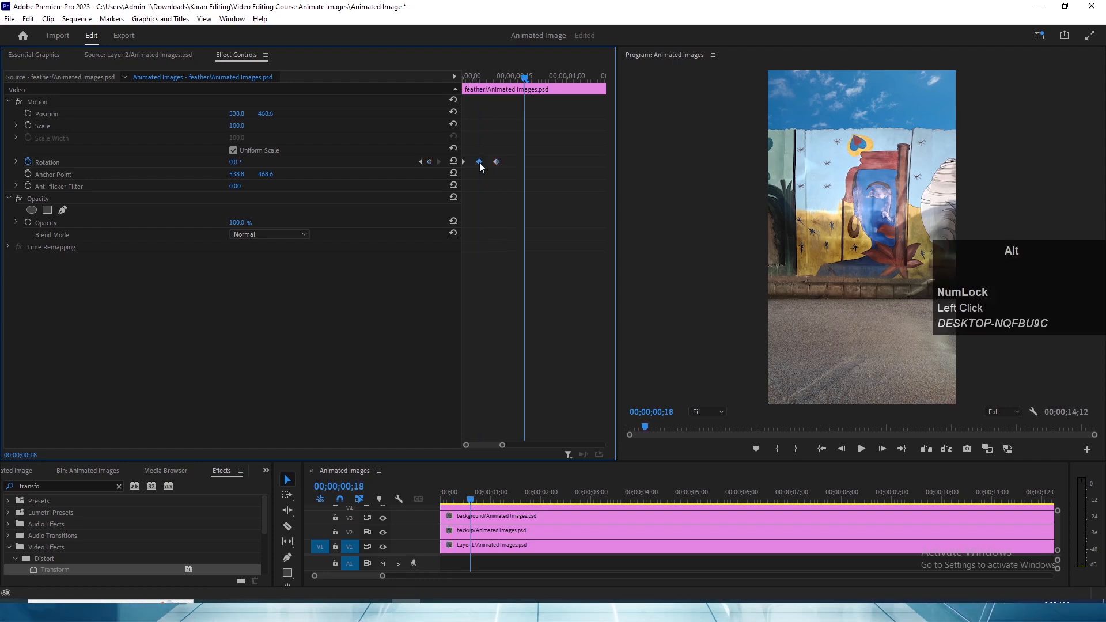
drag(479, 163, 513, 161)
- Copy the feather's four Rotation keyframes and paste them at 00;00;00;19 and 00;00;01;08
click(544, 181)
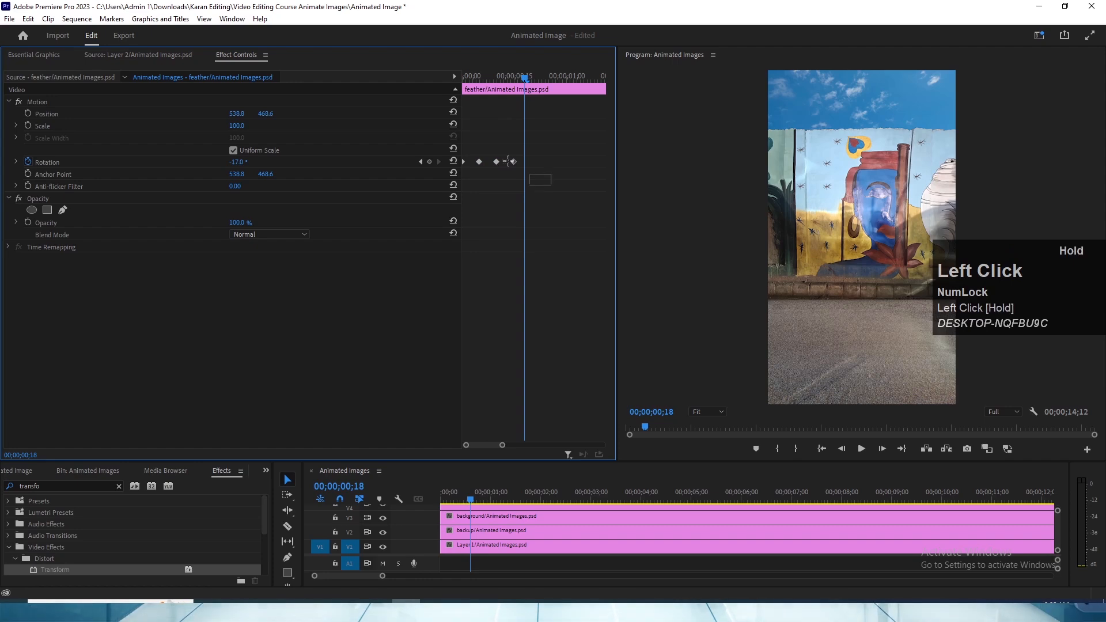
drag(440, 136, 436, 136)
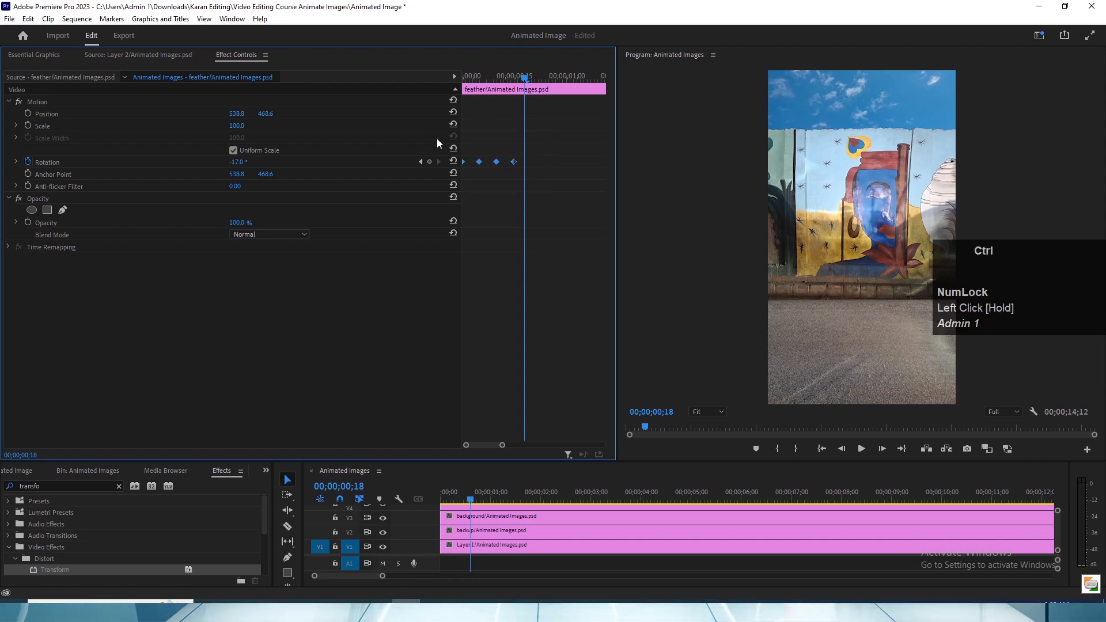
key(ctrl+c)
drag(525, 81, 527, 84)
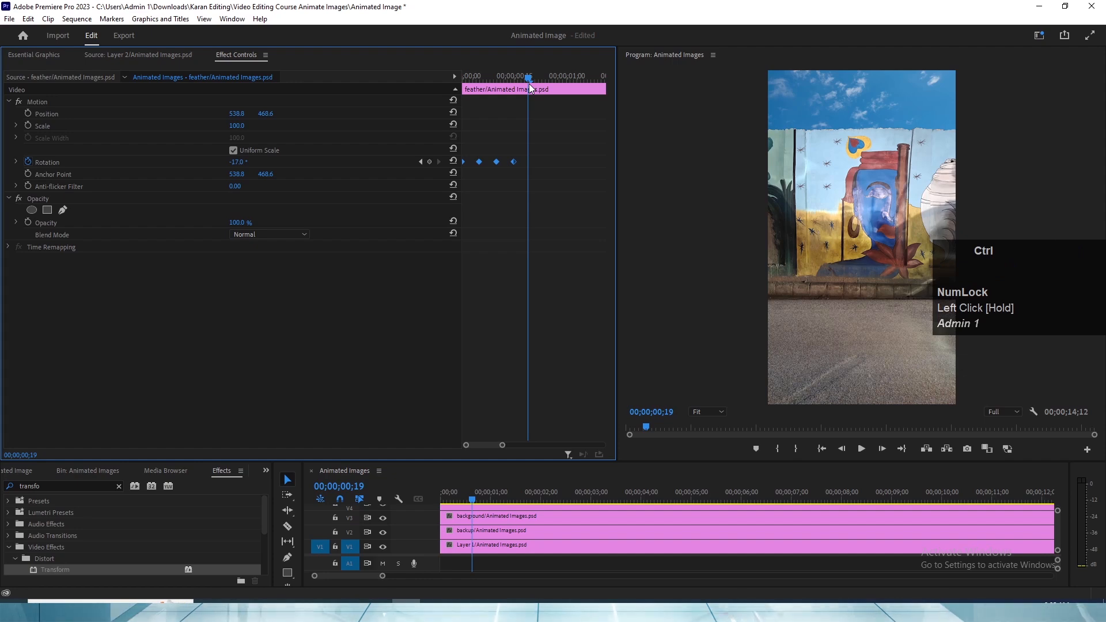
key(ctrl+v)
drag(530, 85, 595, 79)
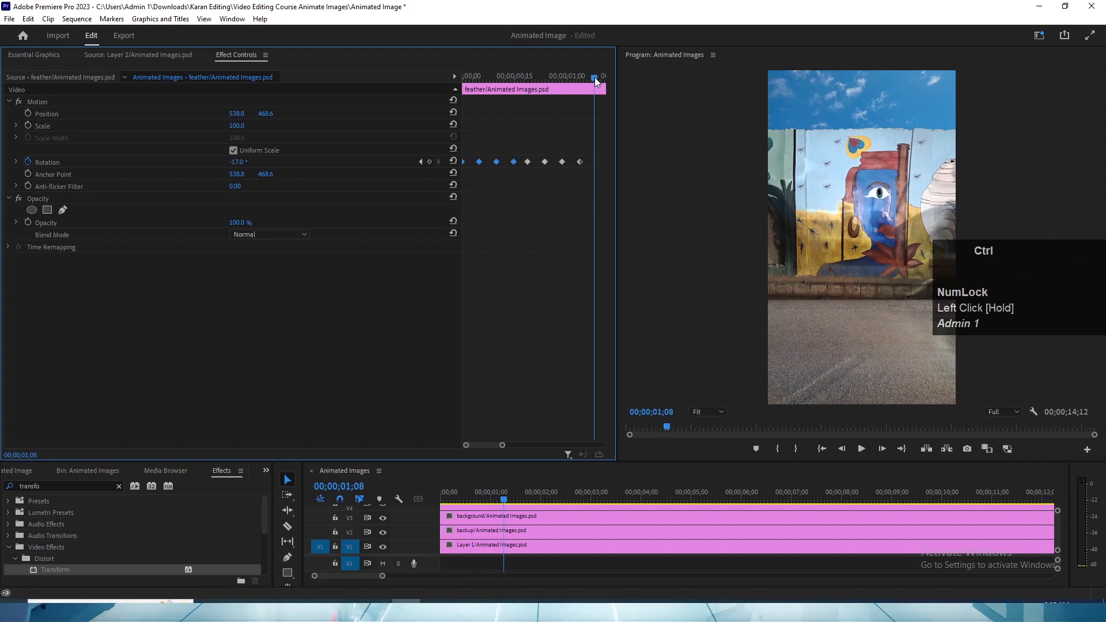
key(ctrl+v)
- Keep pasting the four Rotation keyframes at even intervals, including at 00;00;02;16, with the final set at 00;00;04;14
drag(502, 448, 526, 447)
drag(543, 89, 576, 85)
key(ctrl+v)
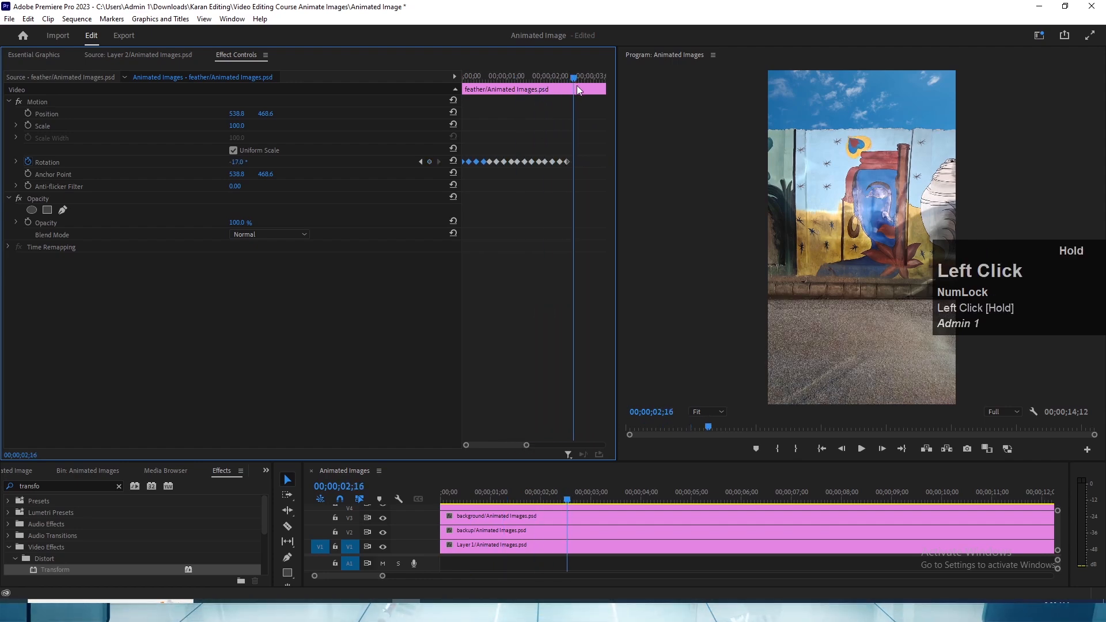
key(ctrl+v)
drag(526, 445, 540, 444)
drag(539, 78, 599, 80)
key(ctrl+v)
key(ctrl+v)
key(ctrl+v)
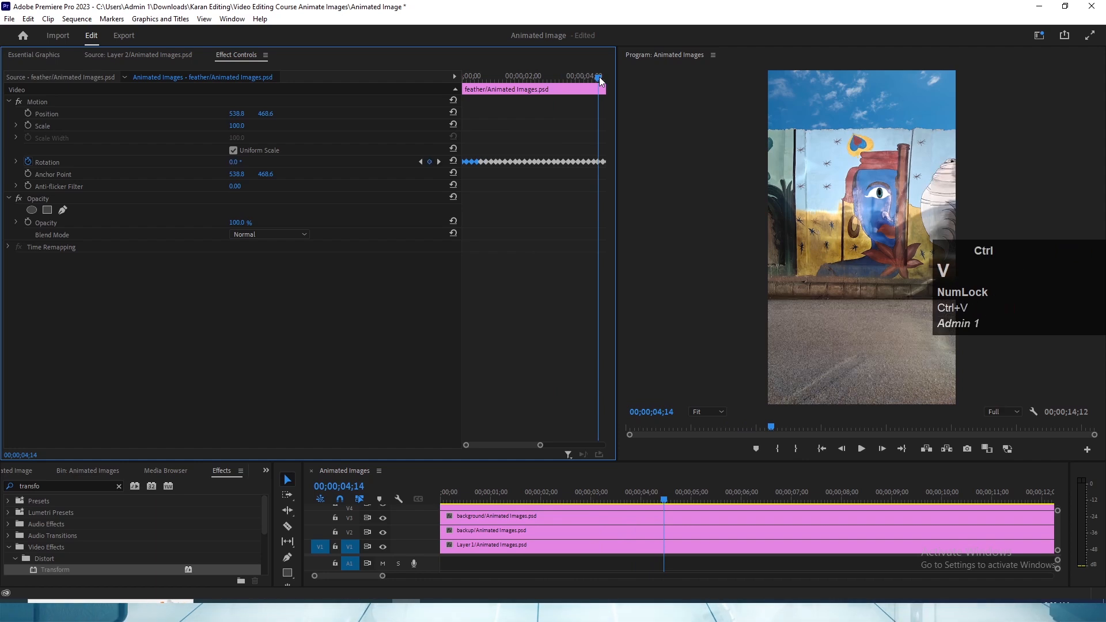
- Copy all the feather's Rotation keyframes and paste them just after the last one and again at 00;00;10;06
drag(598, 179, 456, 131)
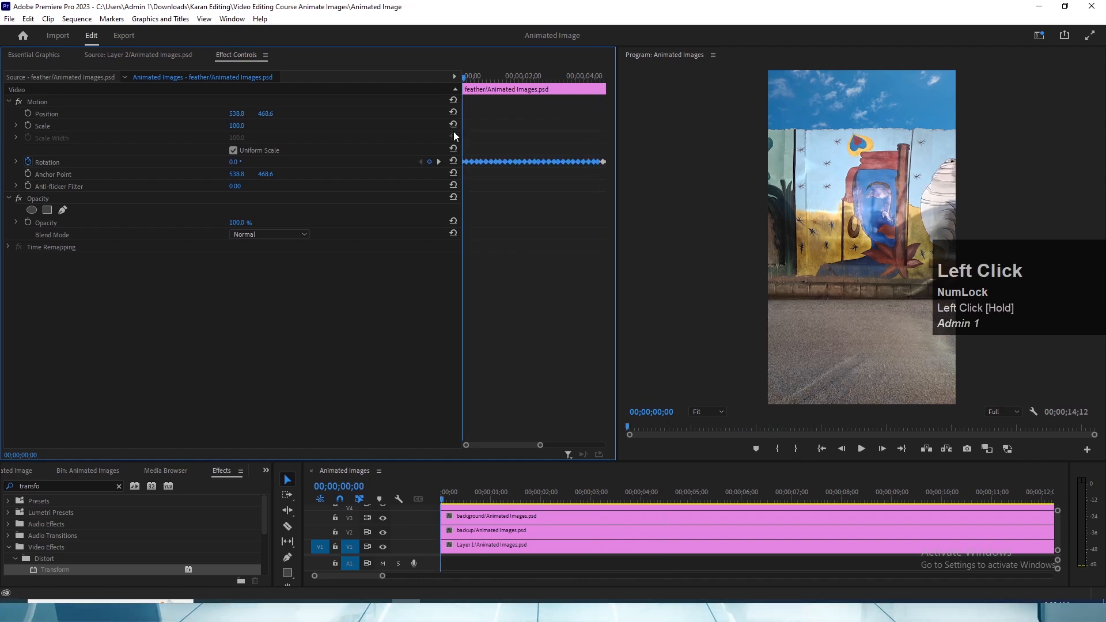
key(grave)
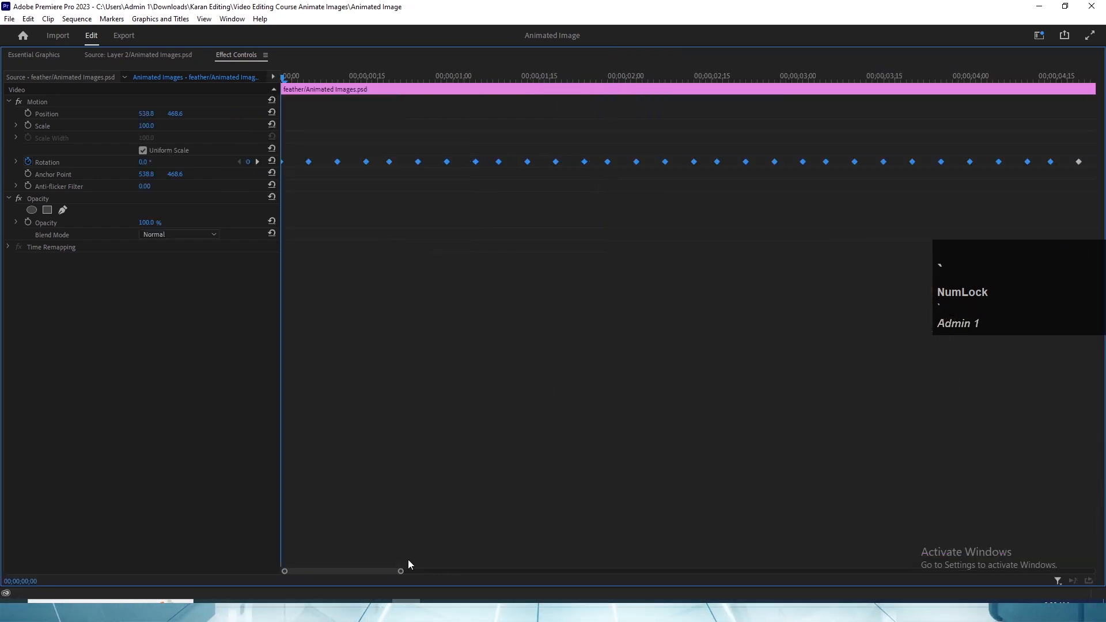
drag(400, 571, 613, 570)
drag(785, 199, 209, 148)
key(ctrl+c)
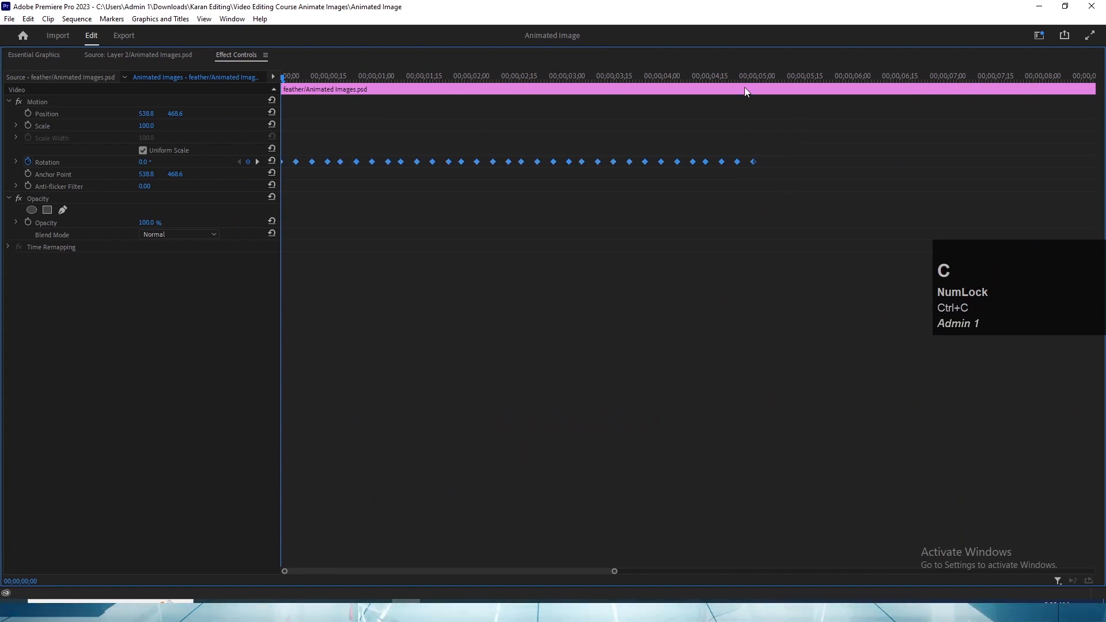
drag(744, 78, 897, 71)
key(ctrl+v)
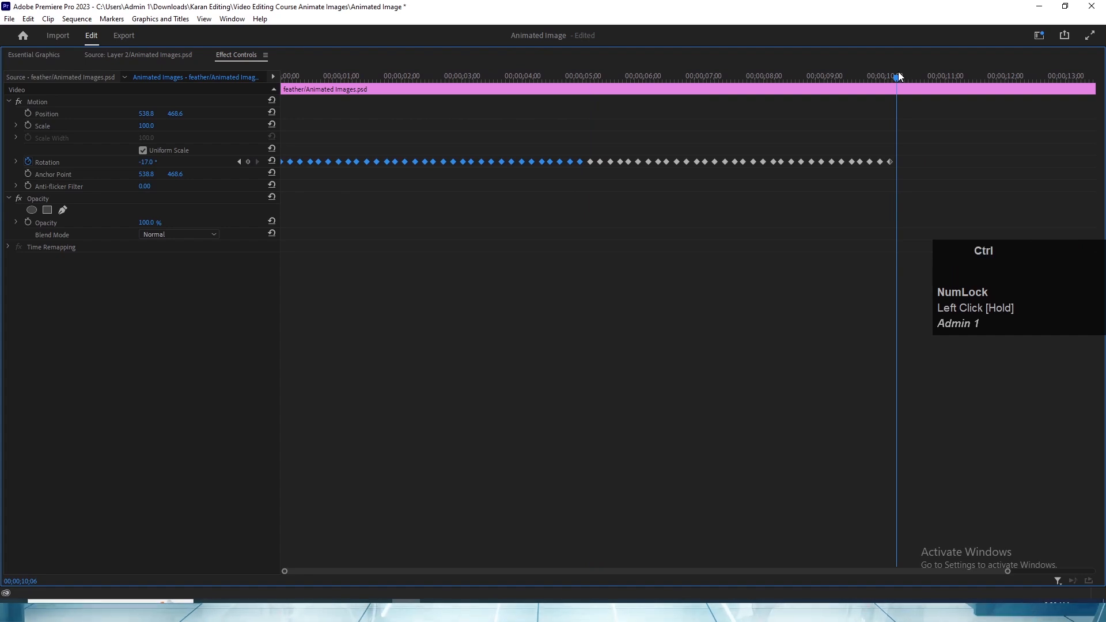
key(ctrl+v)
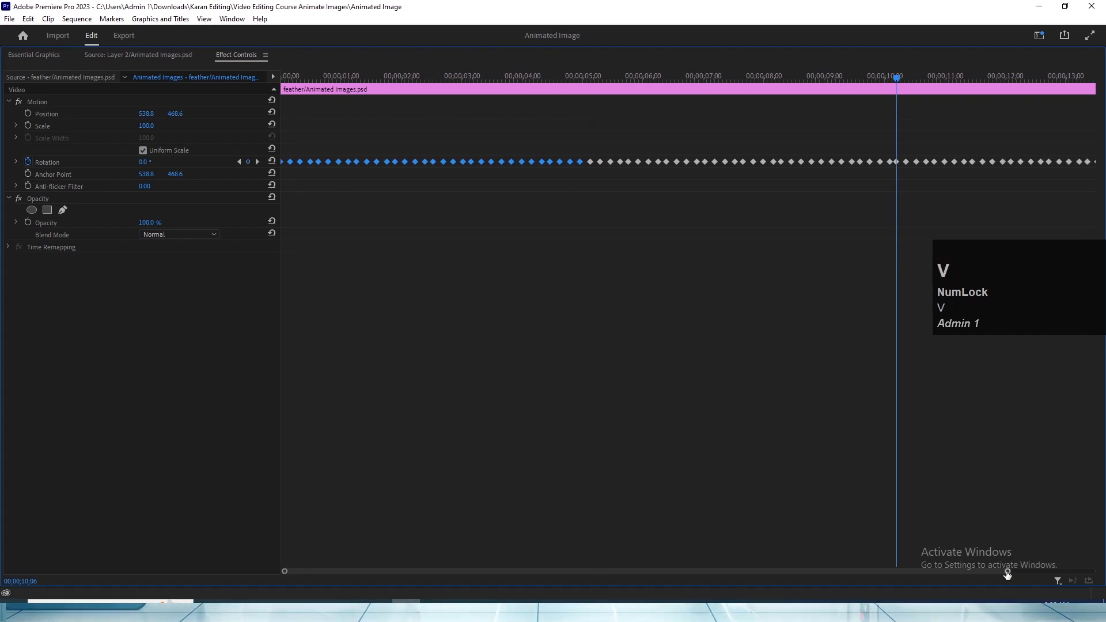
- Set all the feather's Rotation keyframes to Auto Bezier and return the playhead to 00;00;00;00
drag(1007, 570, 1091, 571)
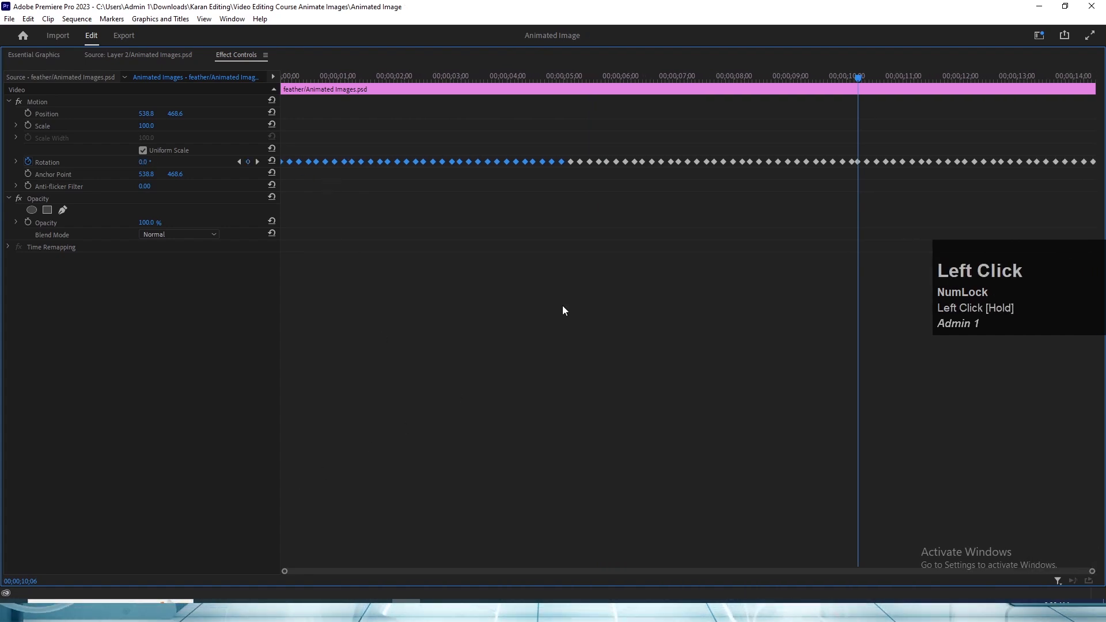
drag(1093, 171, 295, 162)
right_click(298, 163)
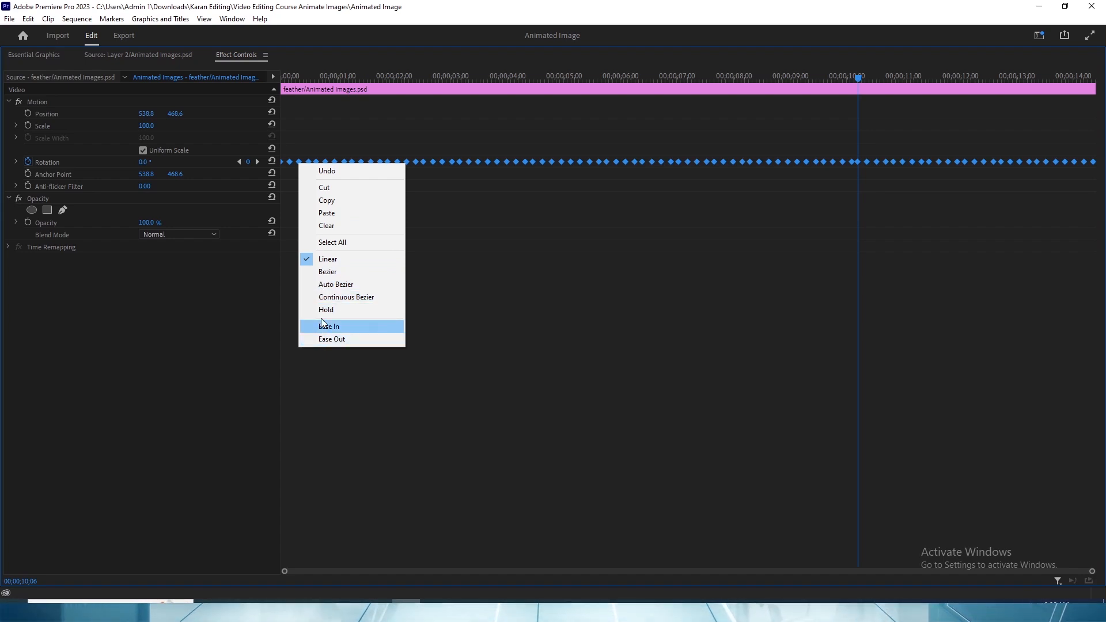
click(336, 285)
key(grave)
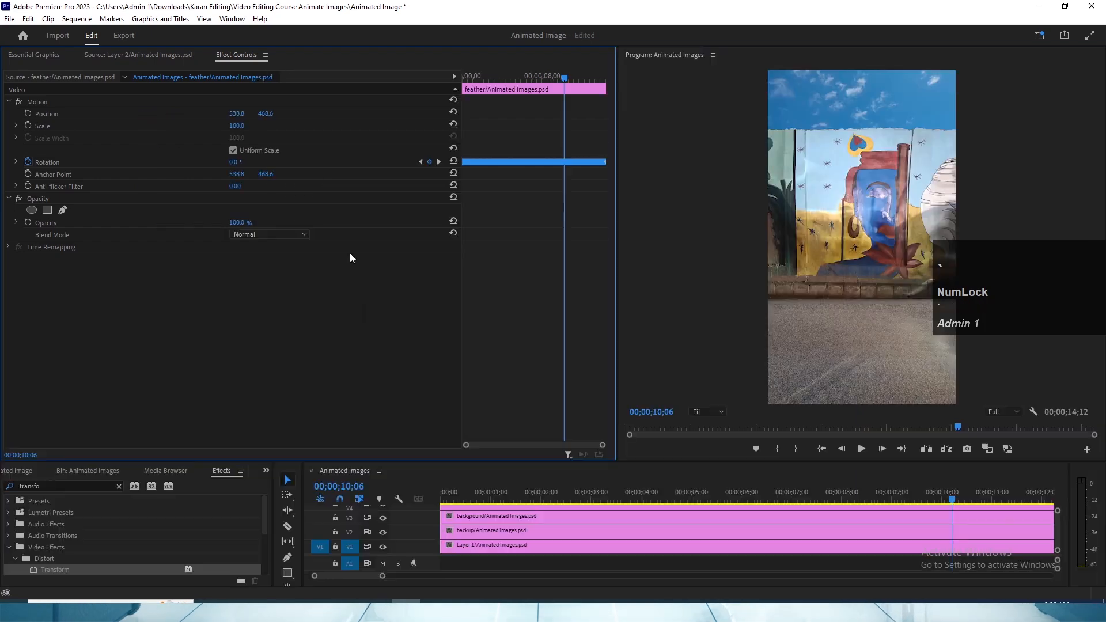
drag(448, 499, 439, 500)
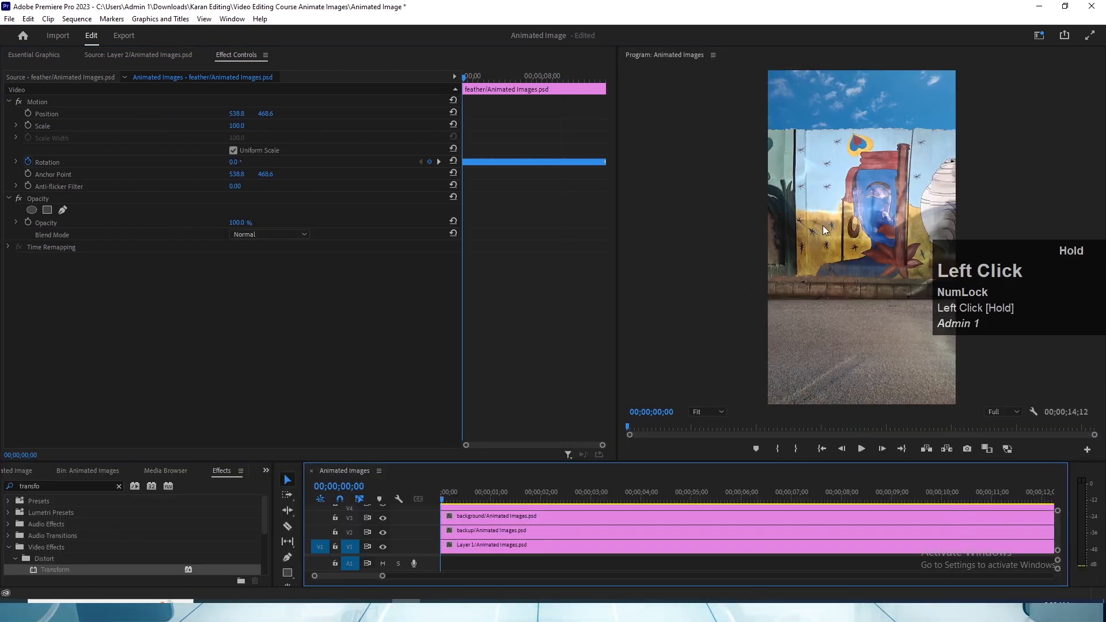
- Play the sequence in an enlarged preview to check the feather's sway together with the blinking eye, and save the project
key(grave)
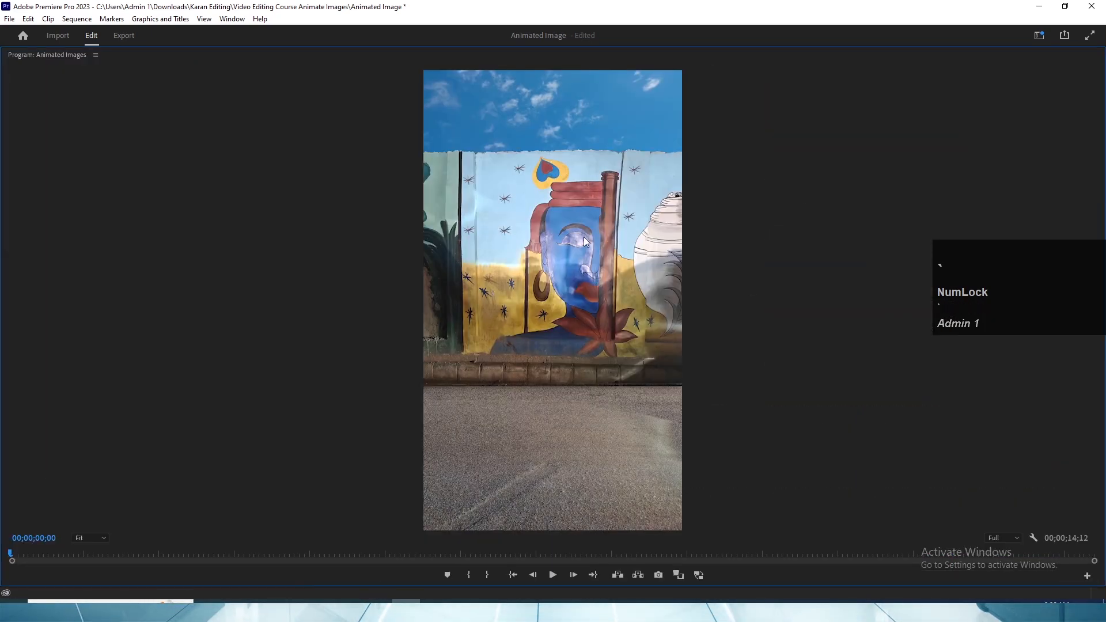
key(space)
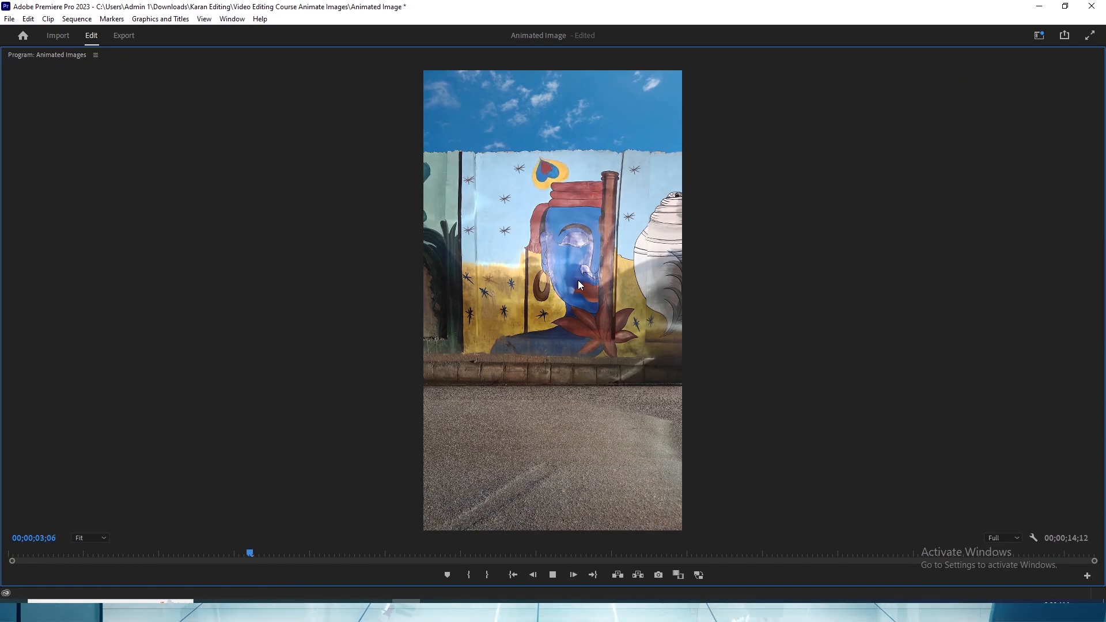
key(space)
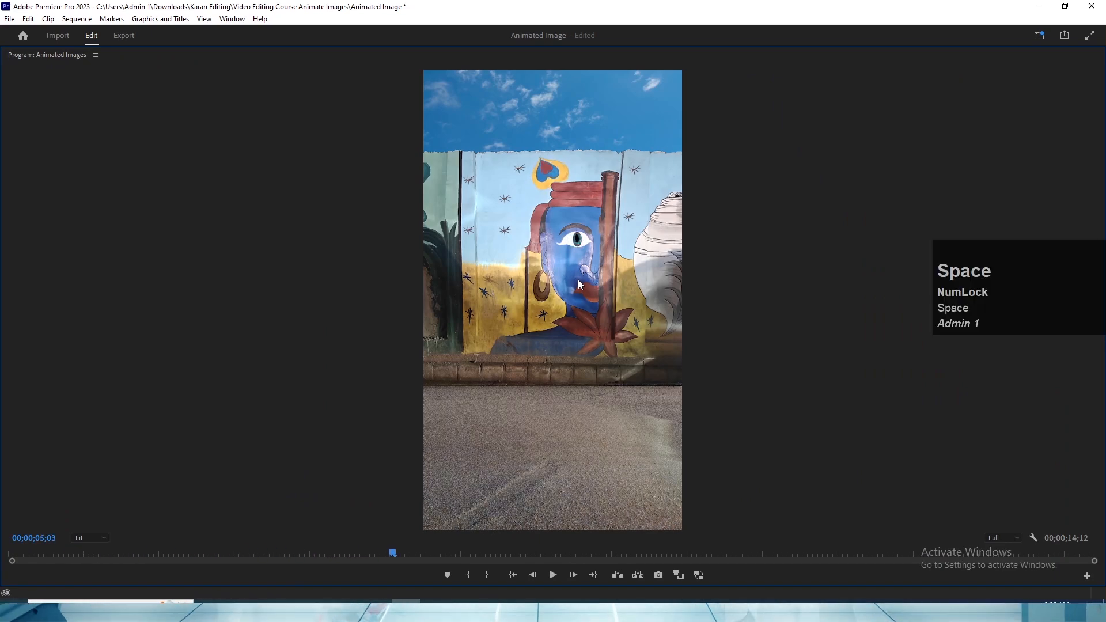
key(grave)
key(ctrl)
key(grave)
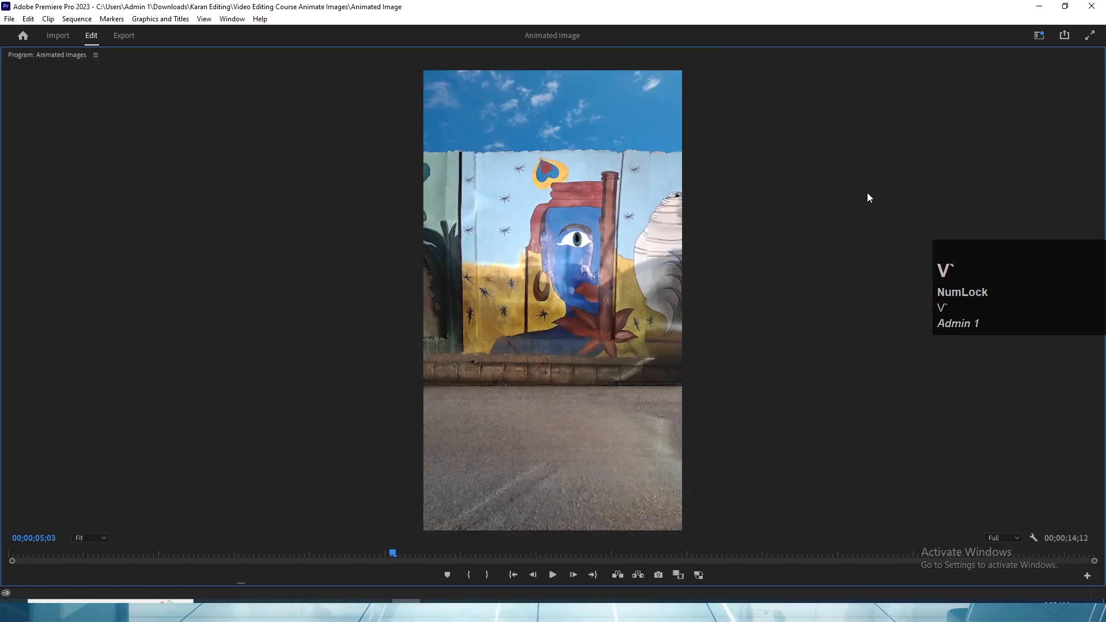
key(space)
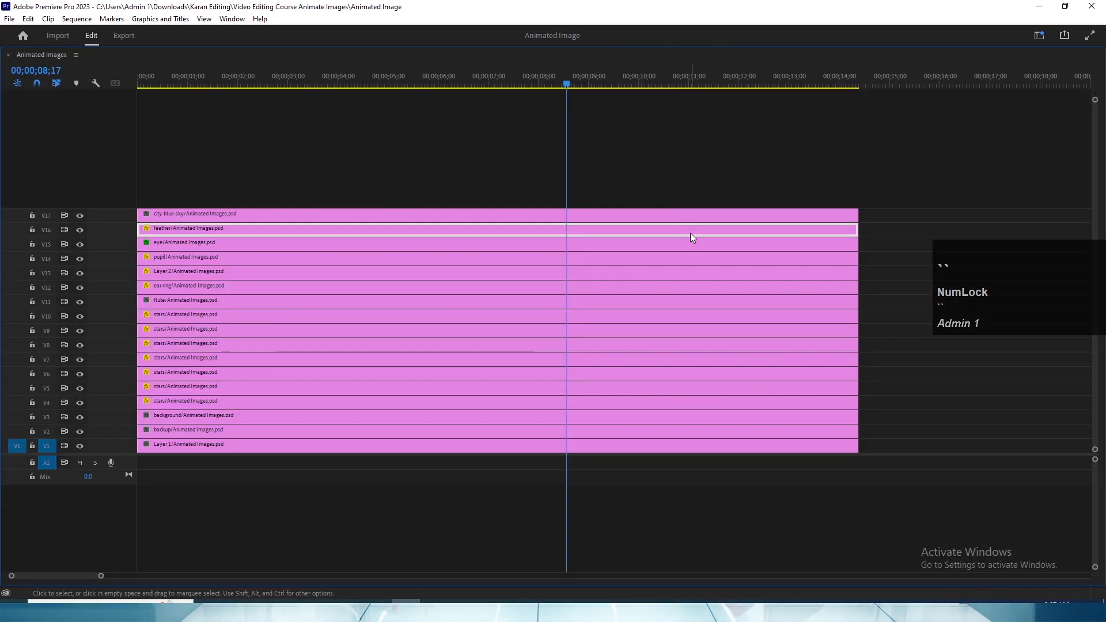
- Rate-stretch the feather clip on V16 to a duration of 00;00;05;23, speeding up its sway
click(689, 231)
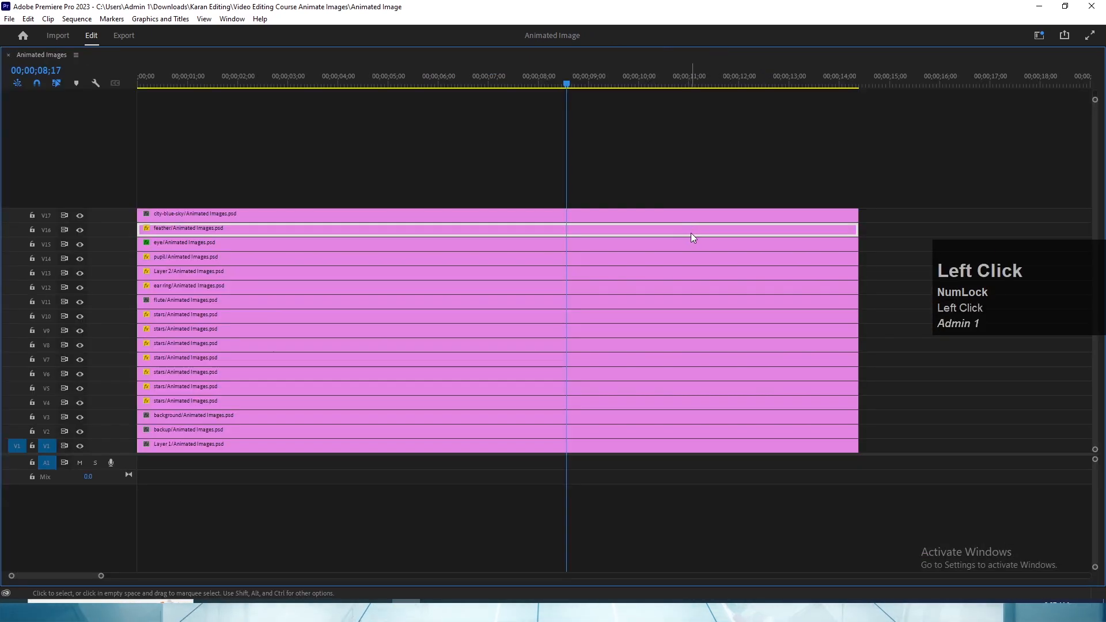
key(ctrl+s)
key(v)
click(386, 72)
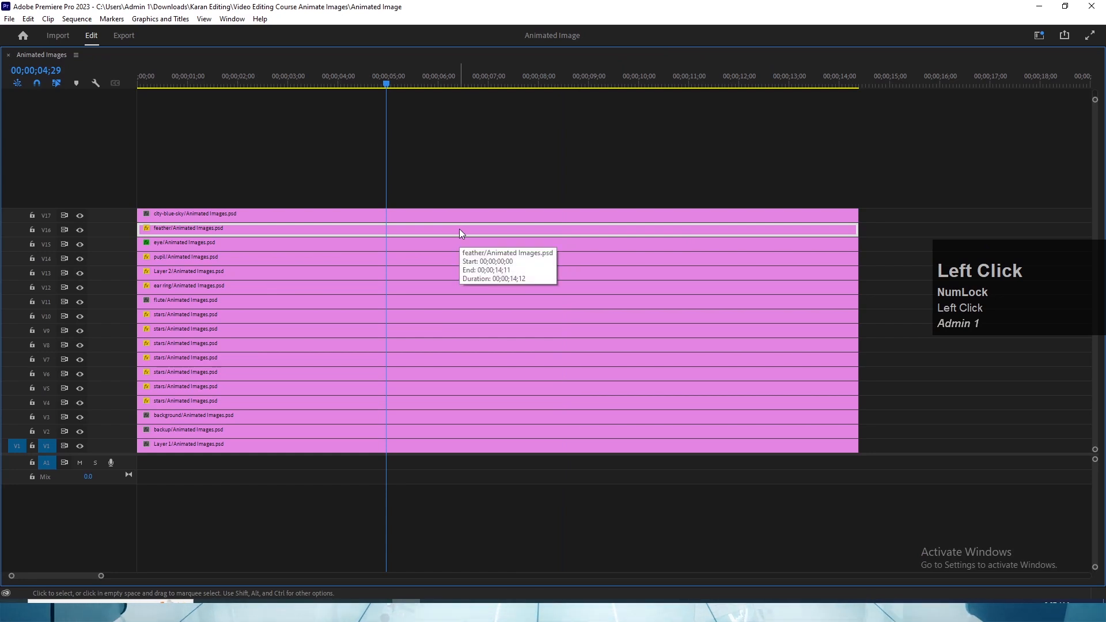
key(r)
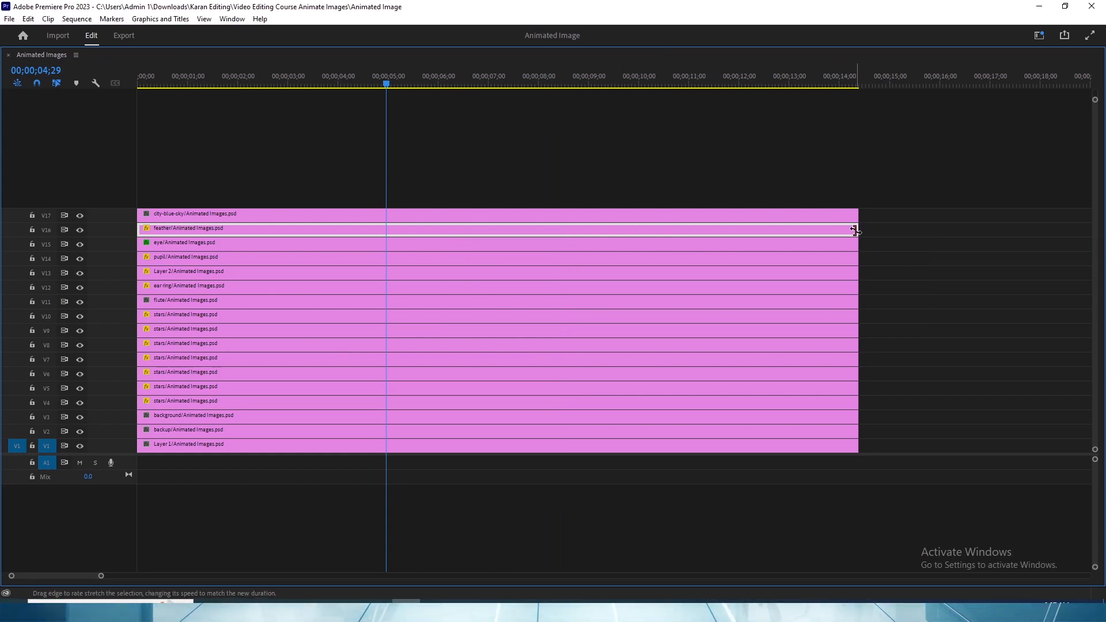
drag(855, 230, 796, 231)
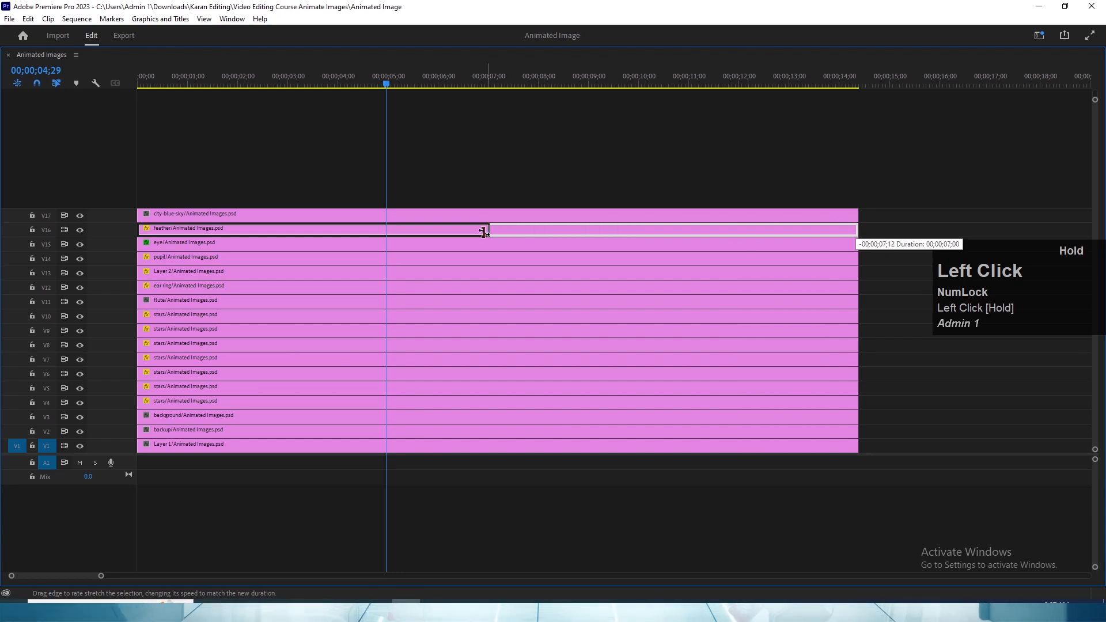
drag(425, 234, 421, 232)
key(v)
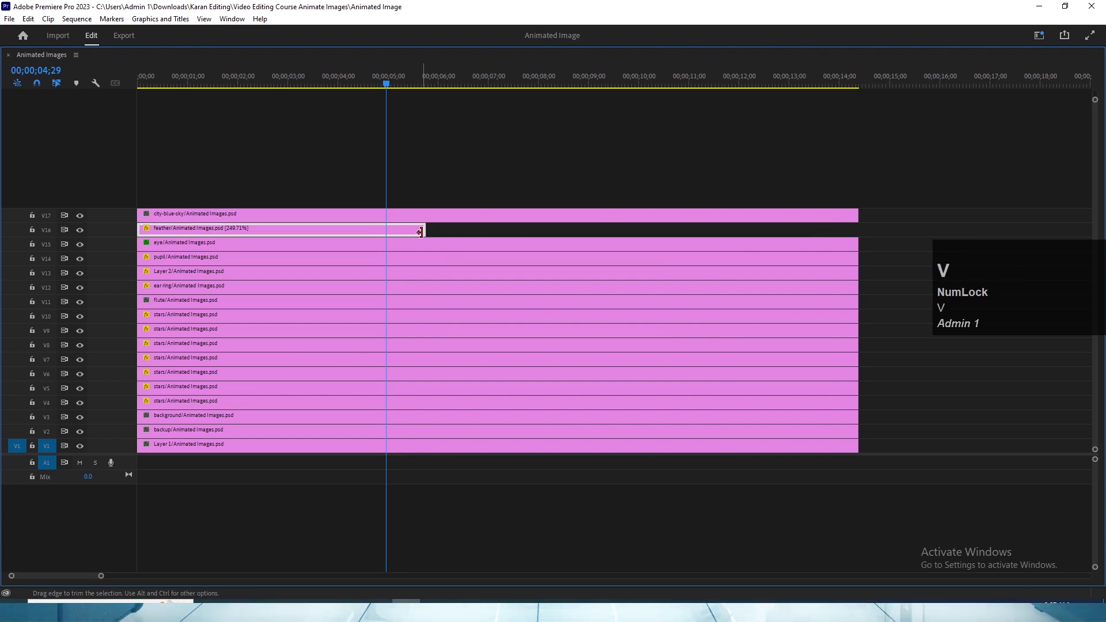
- Play the sequence from 00;00;00;02 in an enlarged preview to check the faster feather movement
click(140, 80)
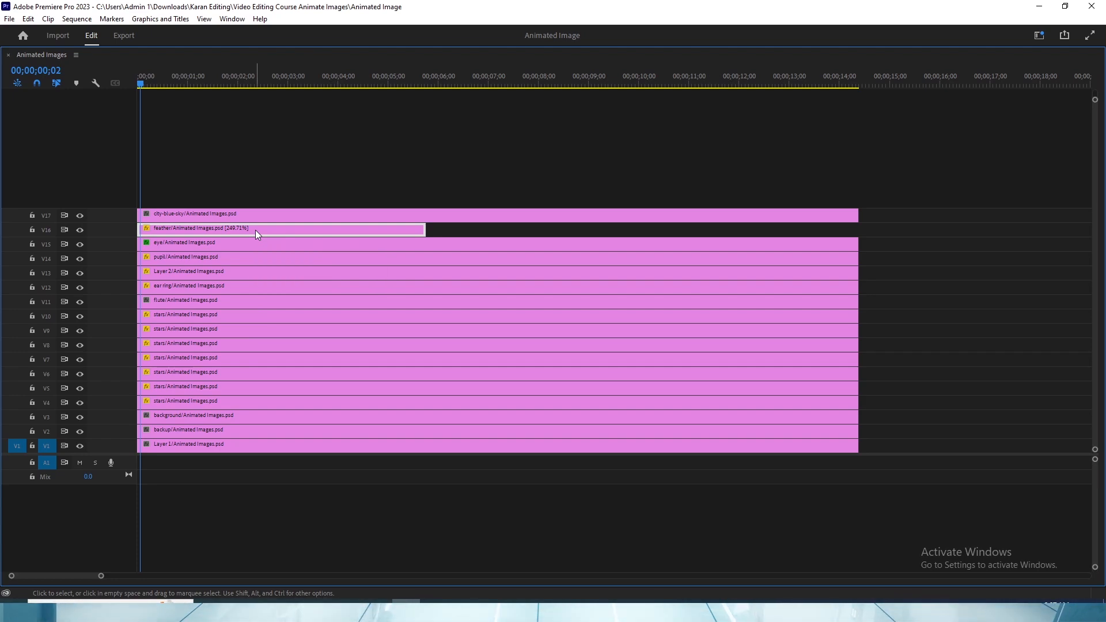
key(grave)
key(space)
key(grave)
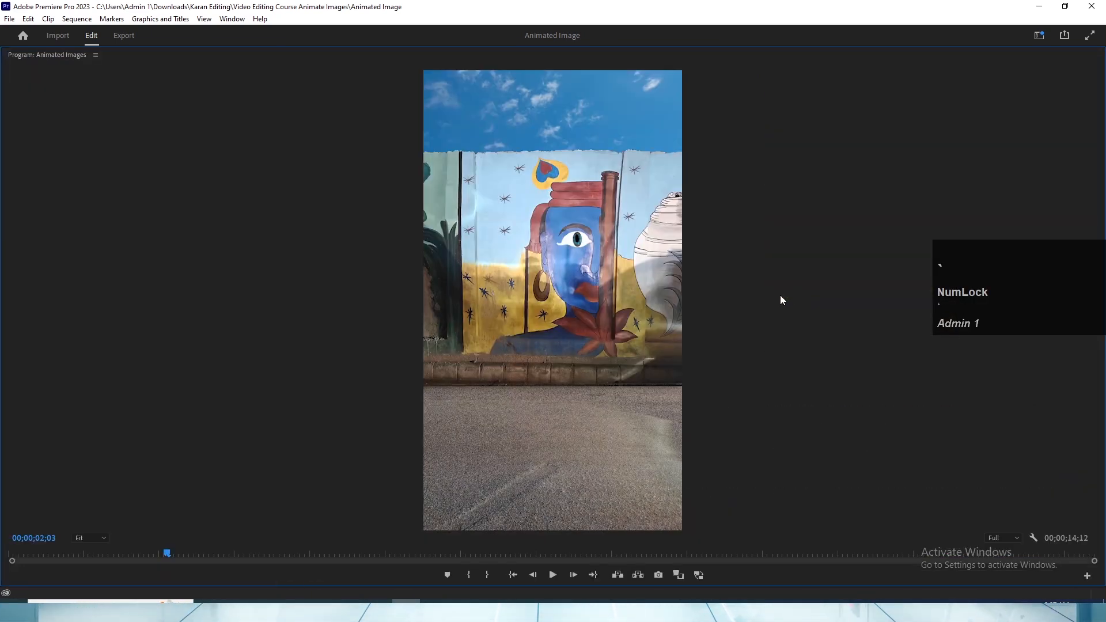
key(space)
key(space)
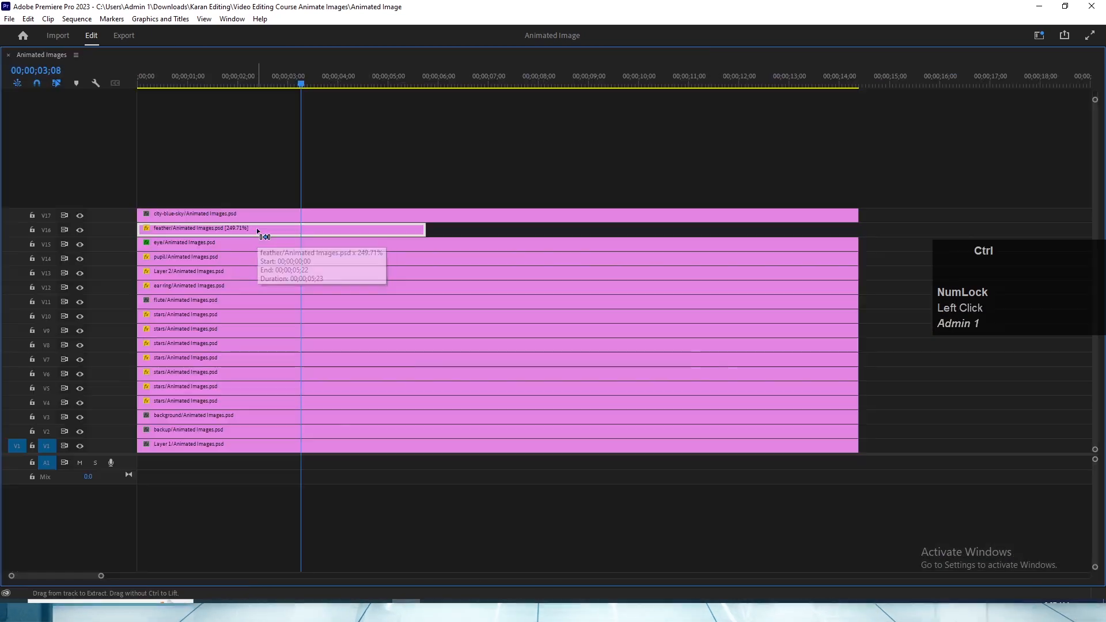
- Undo the feather clip's rate stretch and save the project
key(ctrl+z)
key(grave)
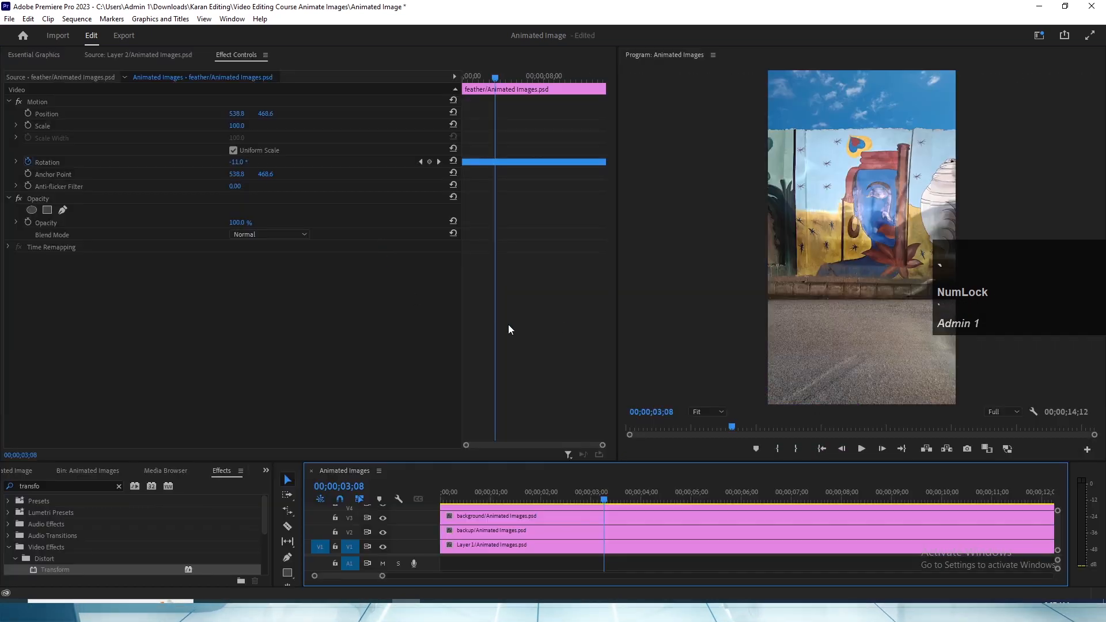
key(ctrl+s)
key(v)
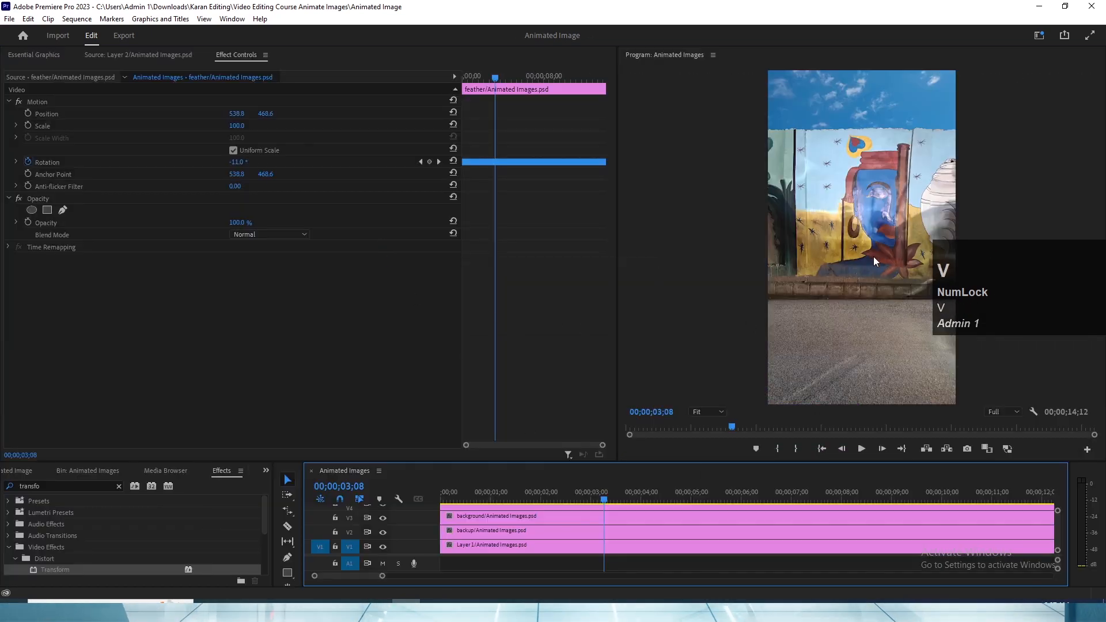
key(grave)
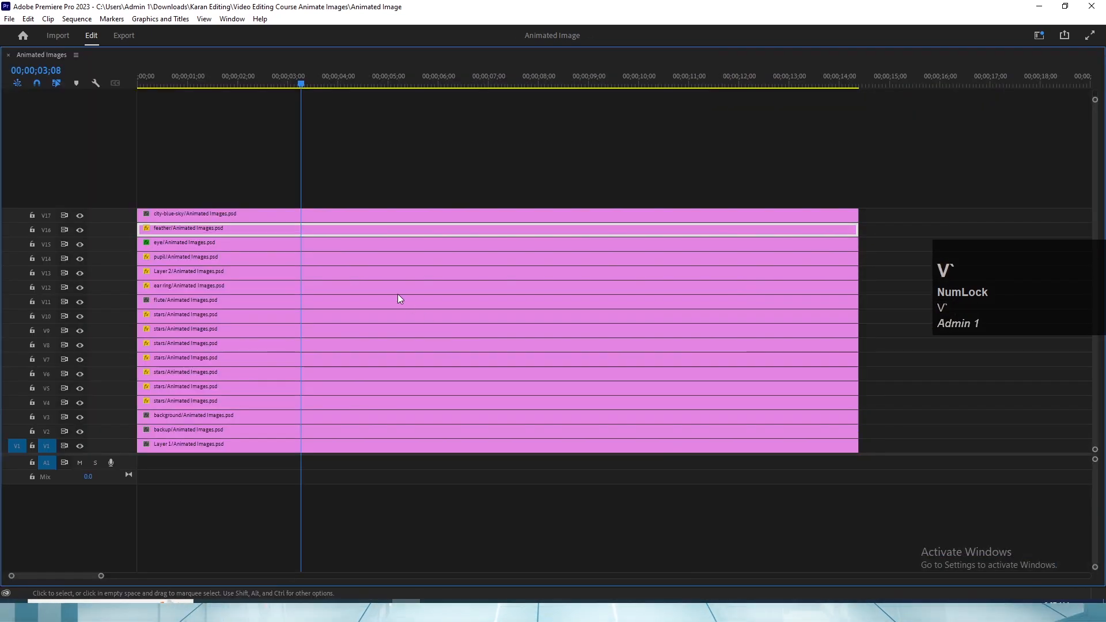
right_click(285, 233)
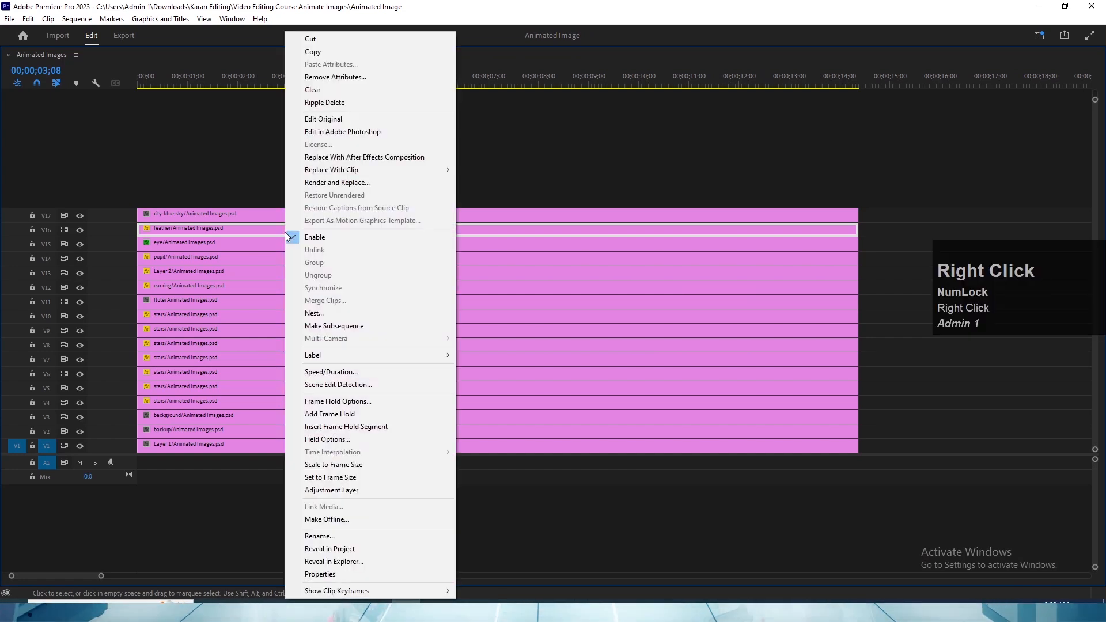
click(332, 372)
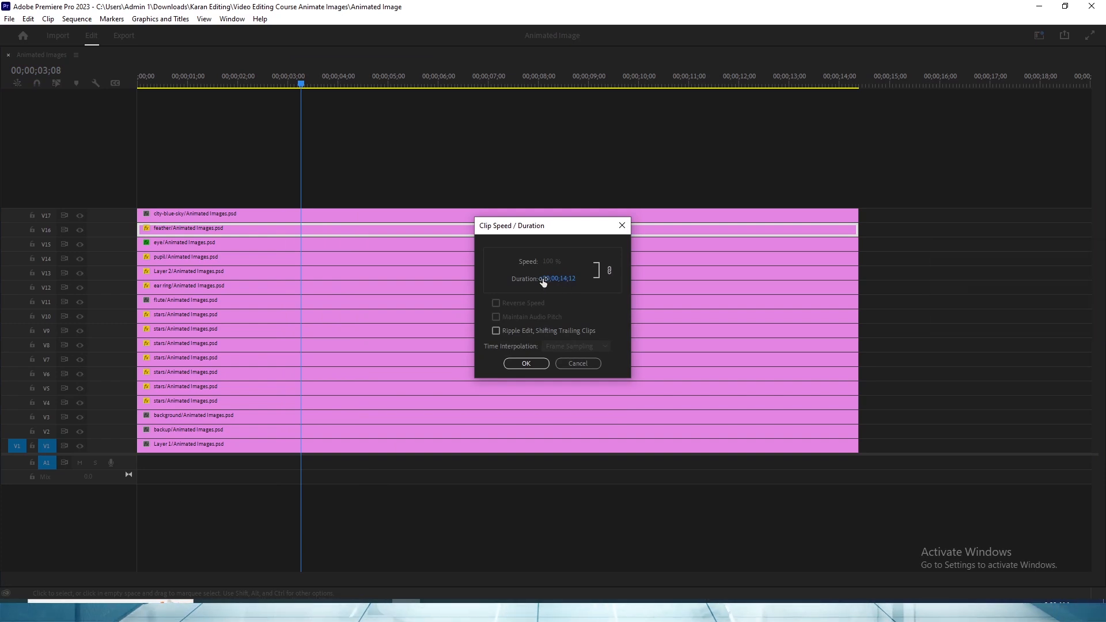
click(578, 364)
key(grave)
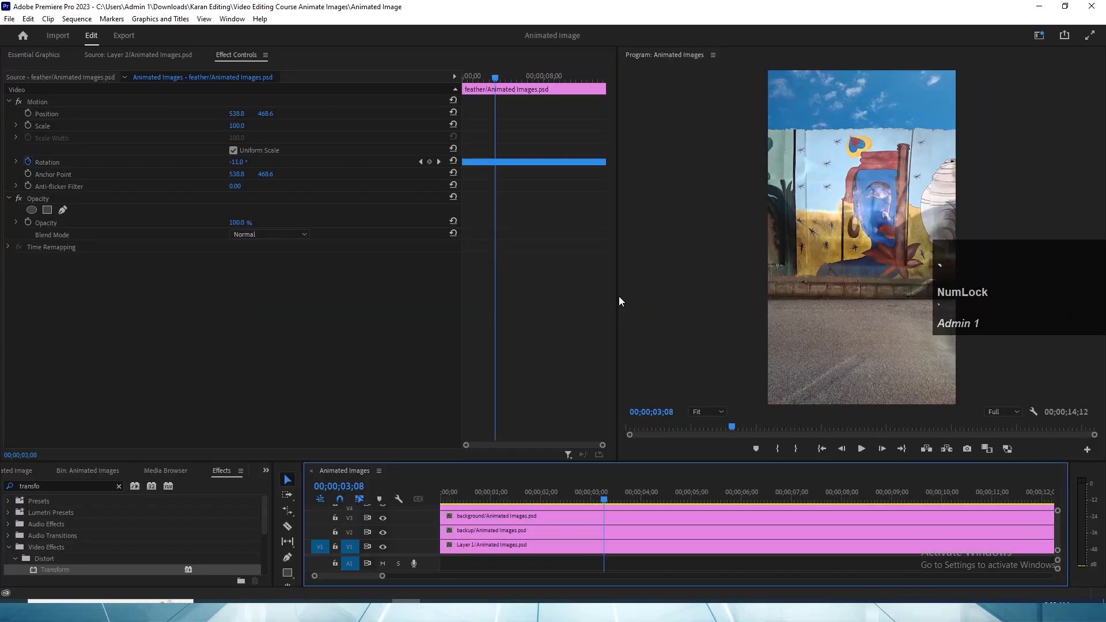
- Enlarge the timeline area to show more video tracks and play the sequence onward from 00;00;03;08
key(v)
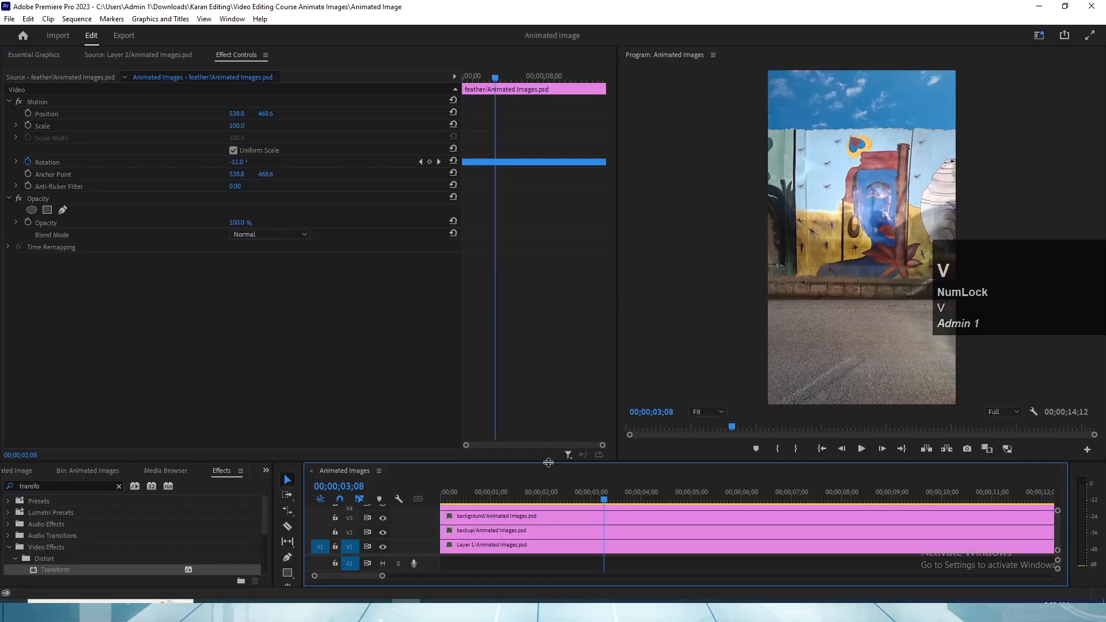
drag(547, 462, 548, 361)
key(space)
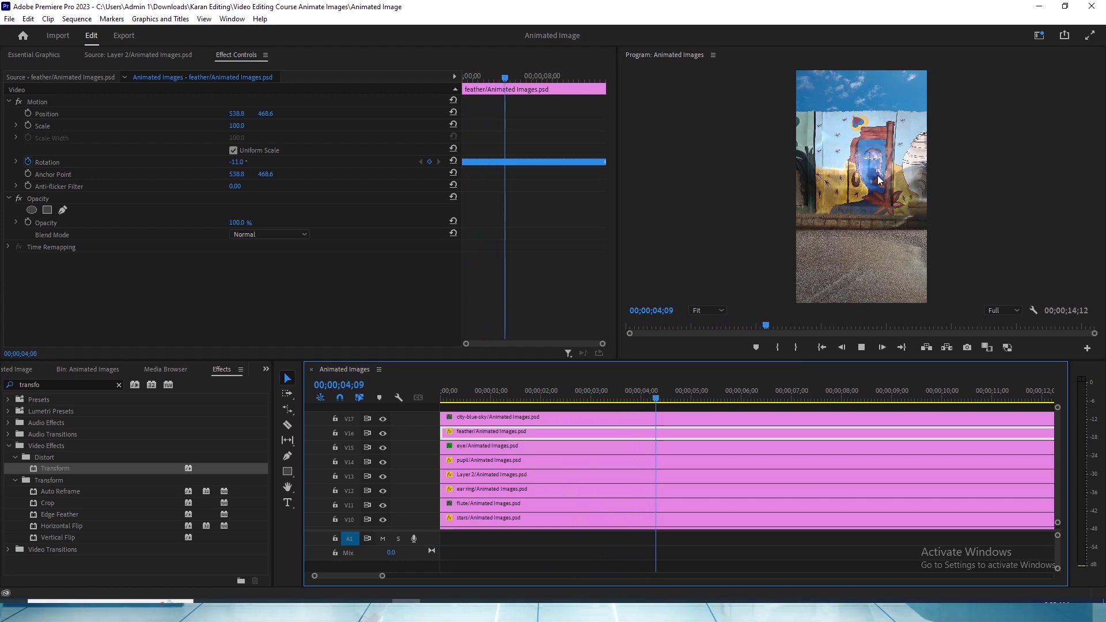
key(v)
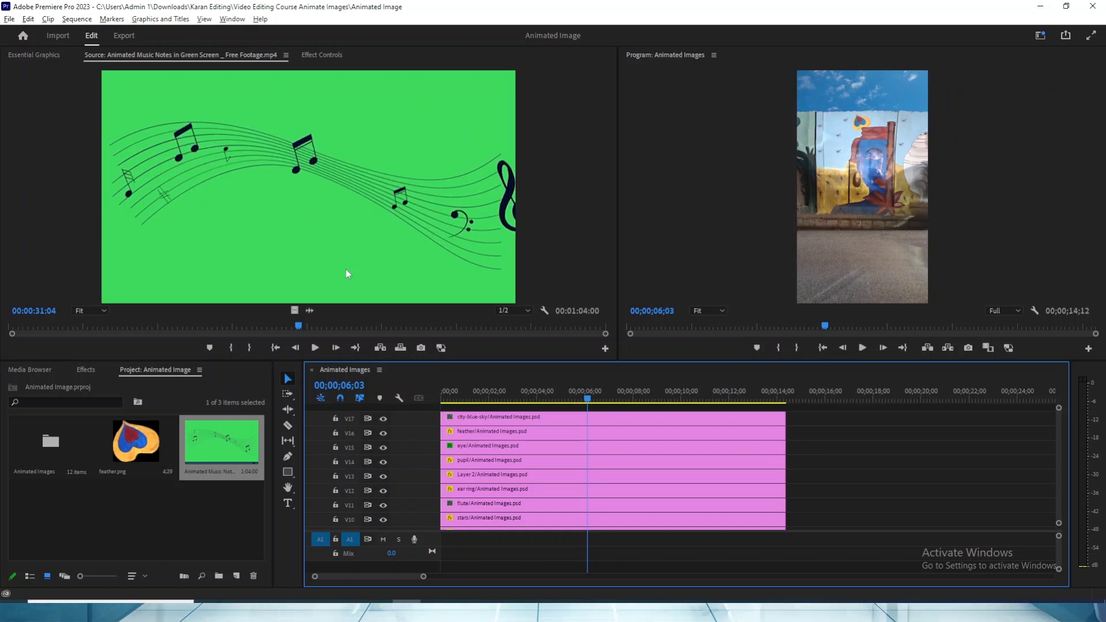
- Place the green-screen animated music notes footage on V14 after the image layers, starting at about 16 seconds, and preview it
drag(221, 441, 839, 448)
click(858, 398)
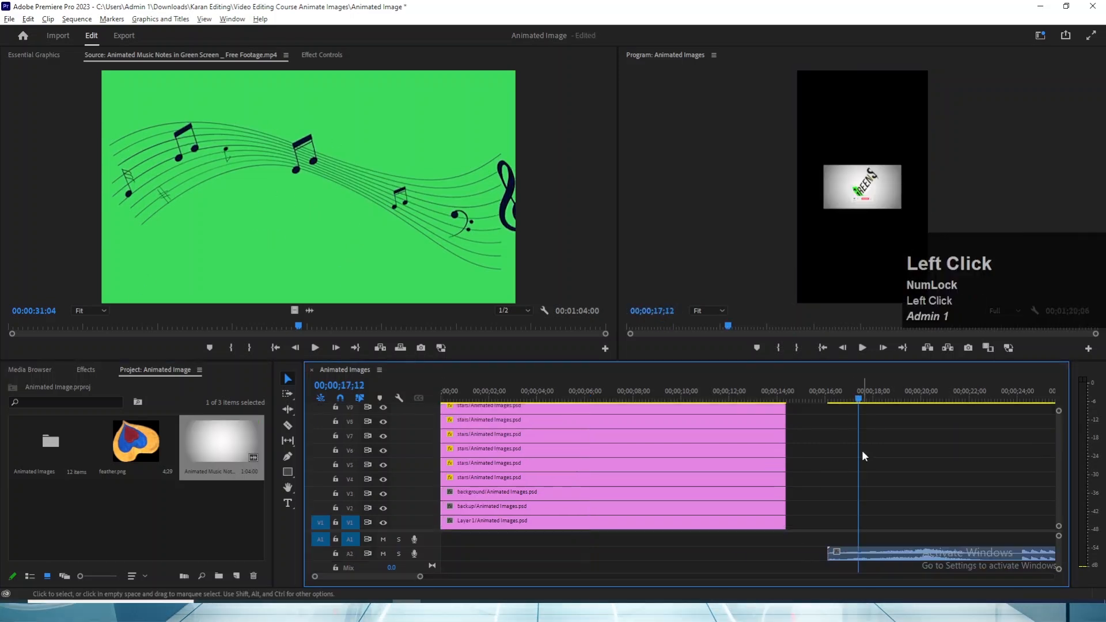
scroll(898, 455, up, 4)
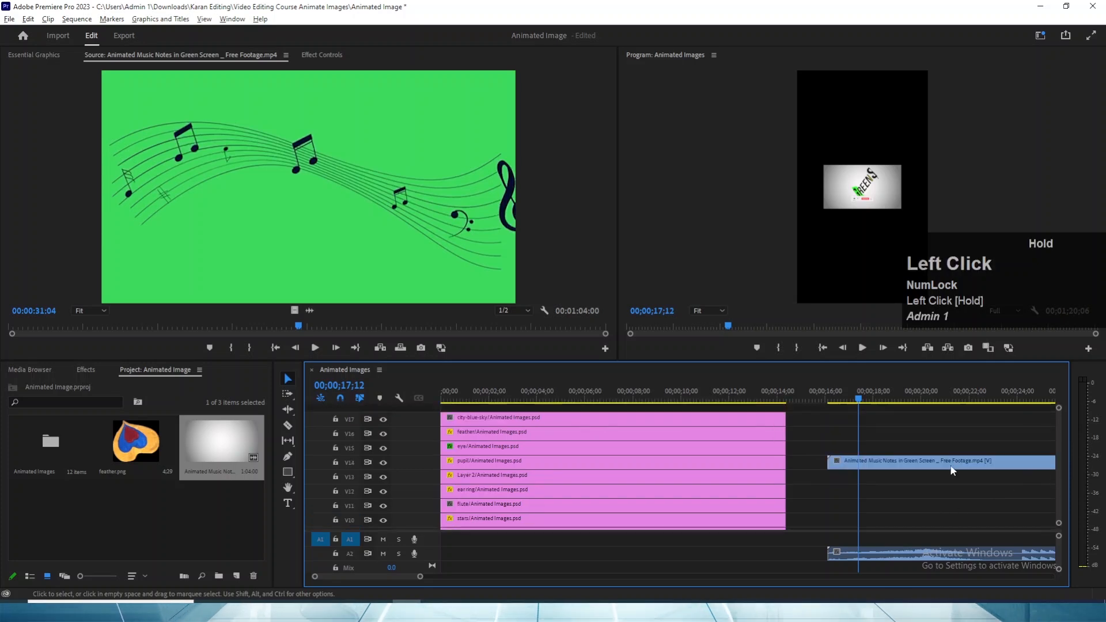
key(l)
right_click(875, 468)
click(860, 468)
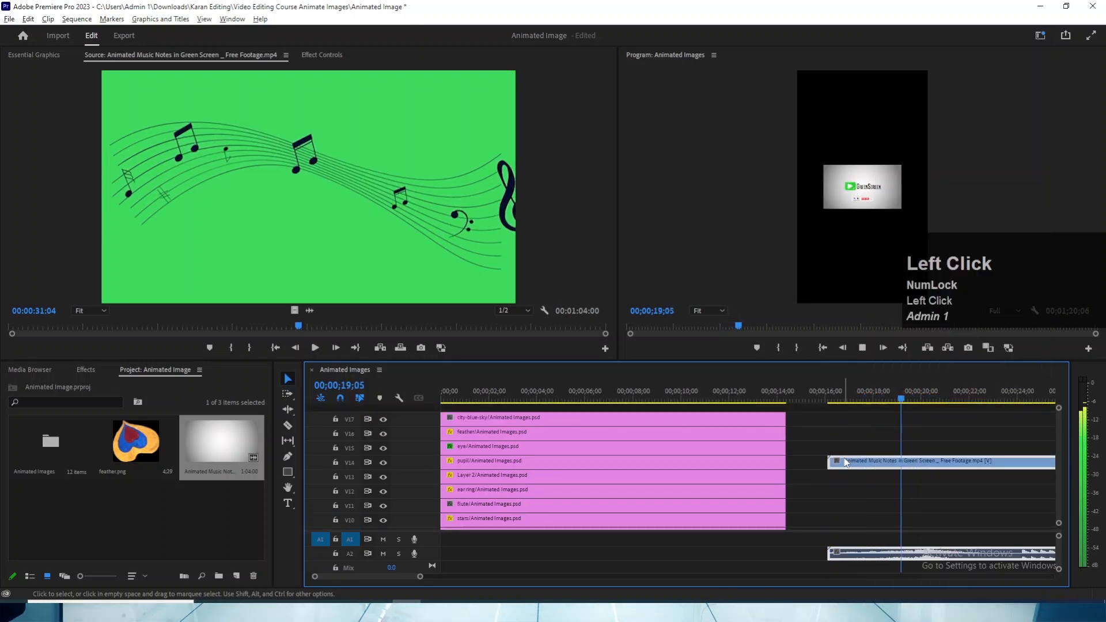
key(space)
- Unlink the music notes clip's audio from its video and delete the audio from A2
right_click(870, 468)
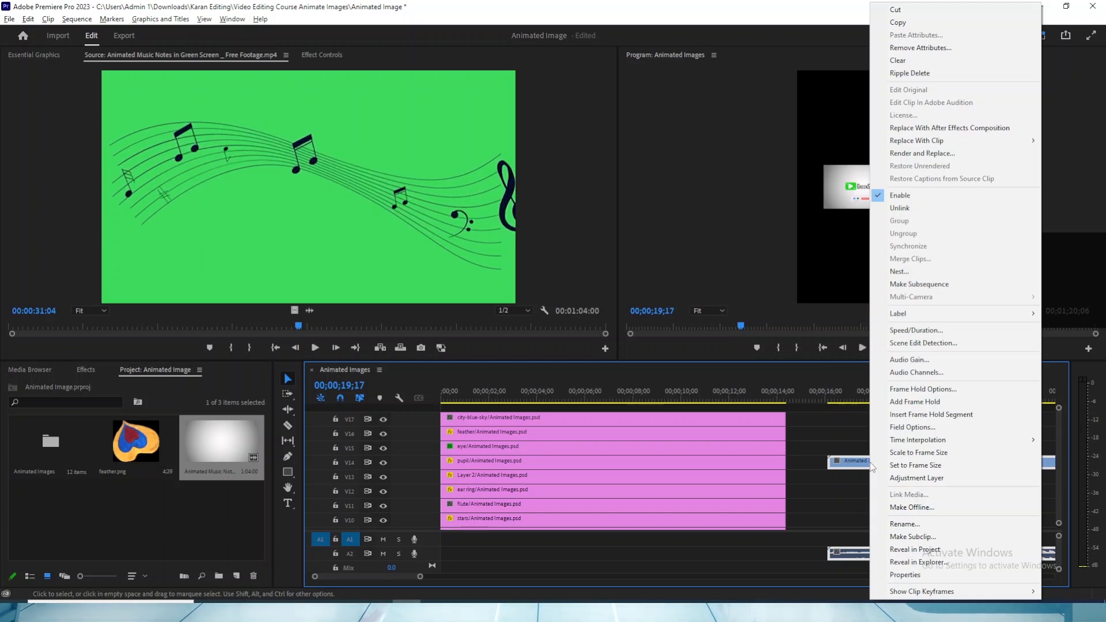
click(863, 533)
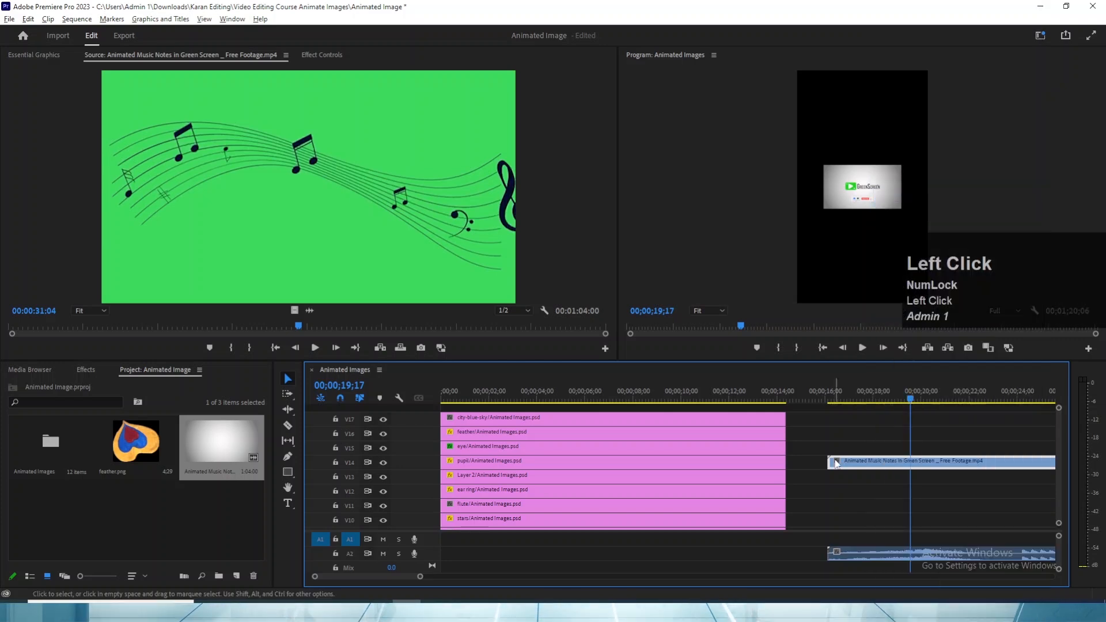
drag(863, 533, 877, 575)
key(Delete)
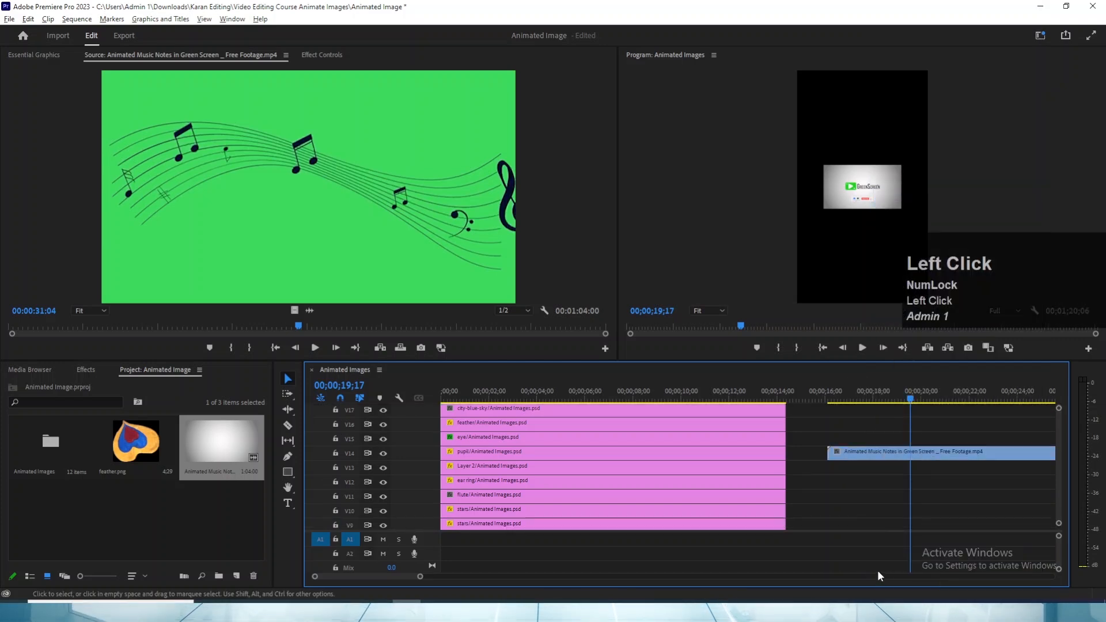
- Search the effects for "ultra" and apply Ultra Key to the music notes clip on V14
click(875, 455)
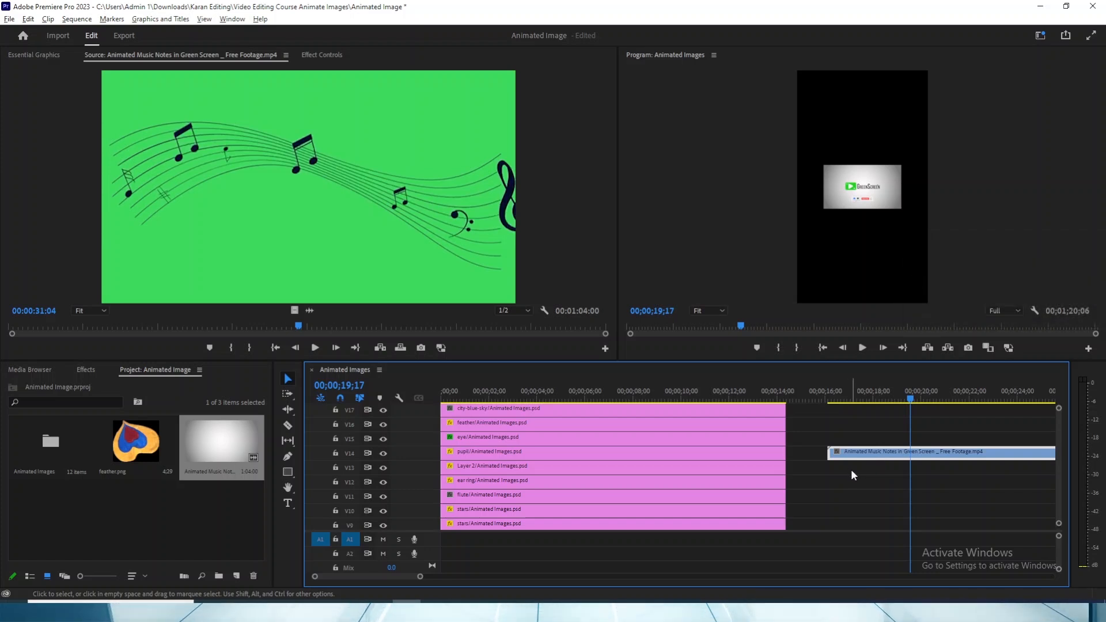
click(85, 369)
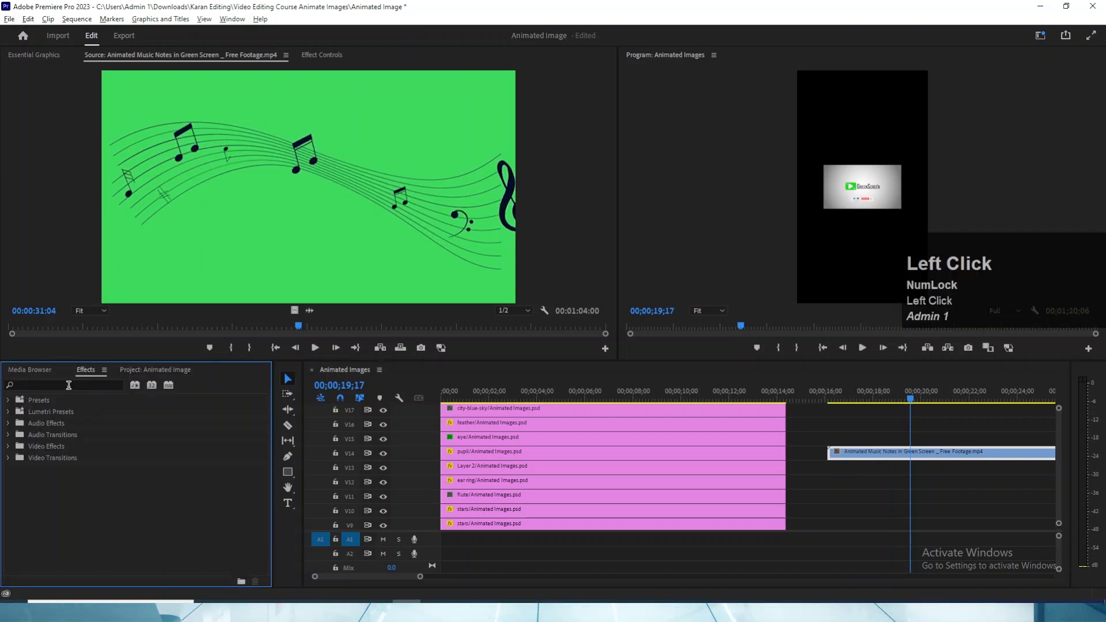
click(66, 384)
text(ultra)
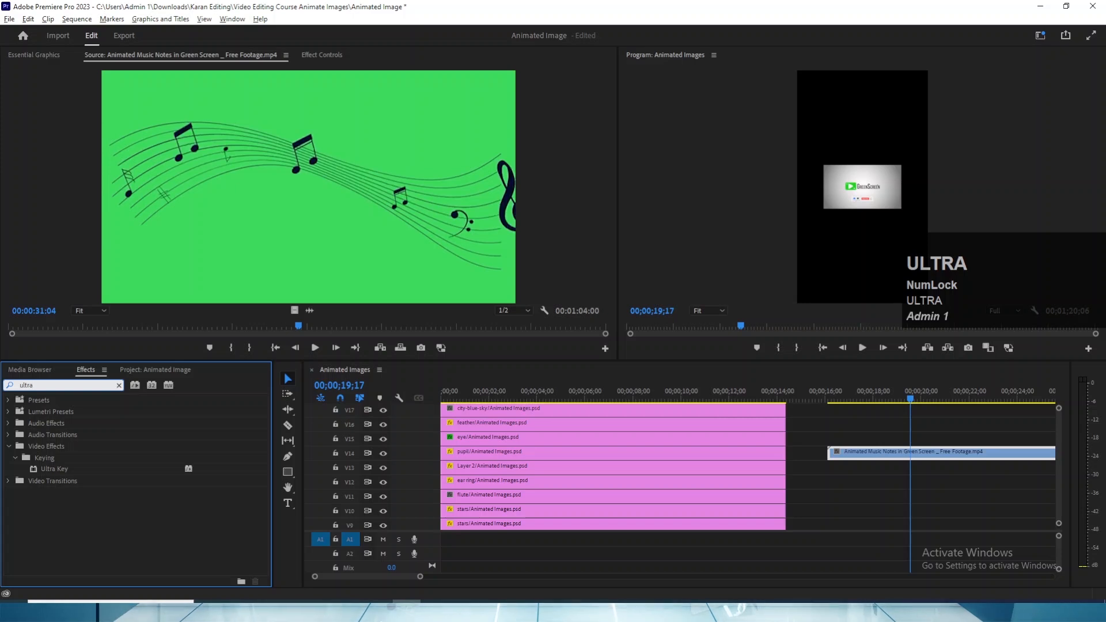
drag(49, 470, 878, 467)
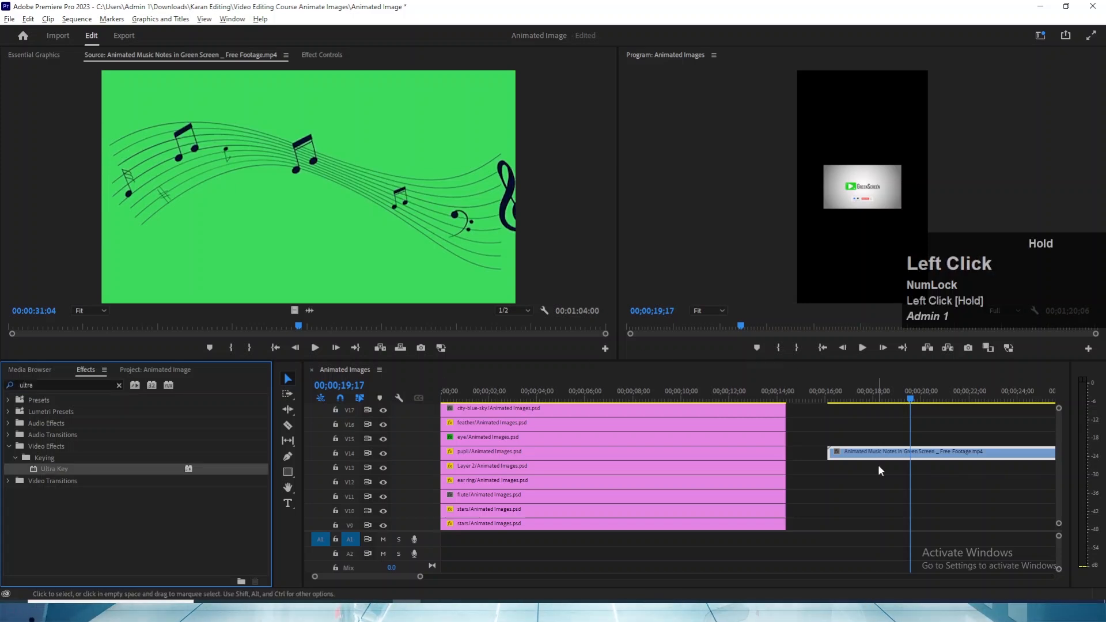
drag(193, 470, 864, 454)
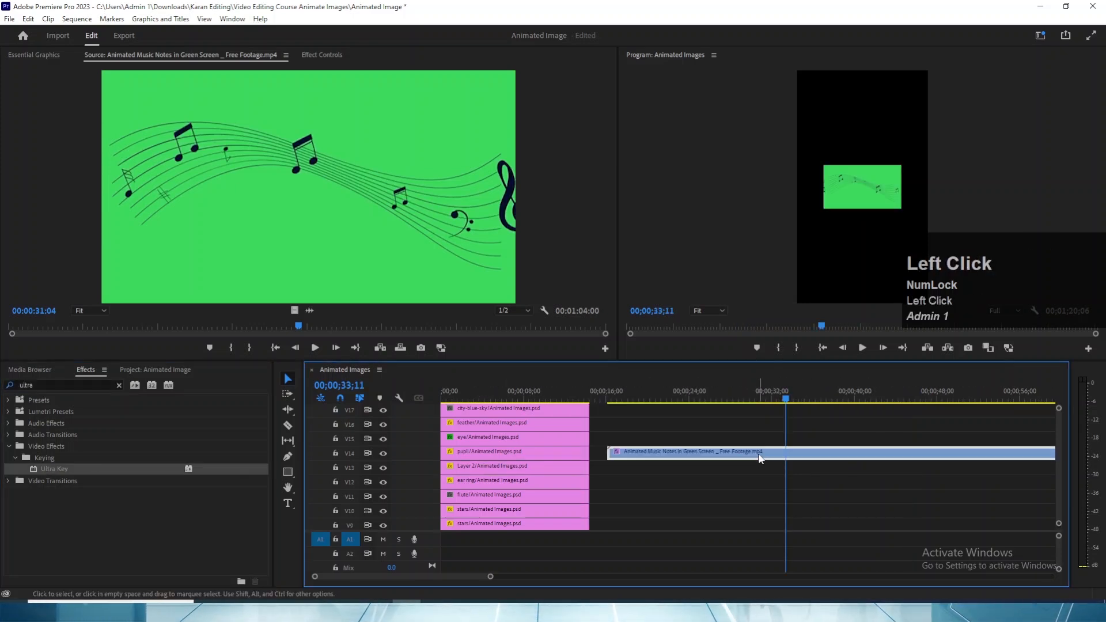
- Scale the music notes clip to the frame size and display its effect settings
right_click(759, 458)
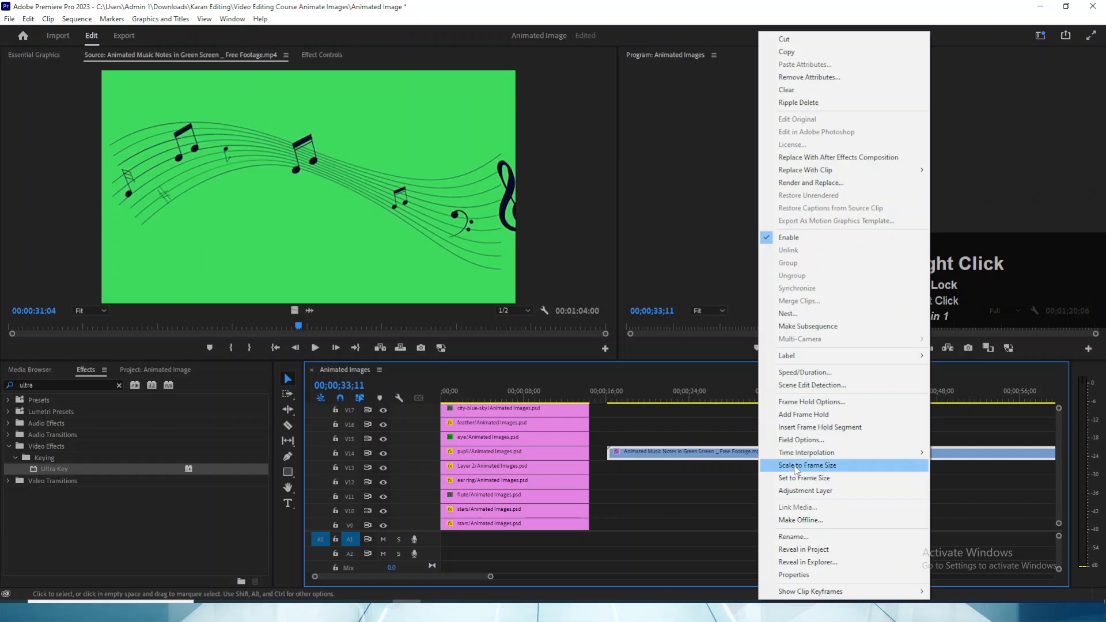
click(784, 464)
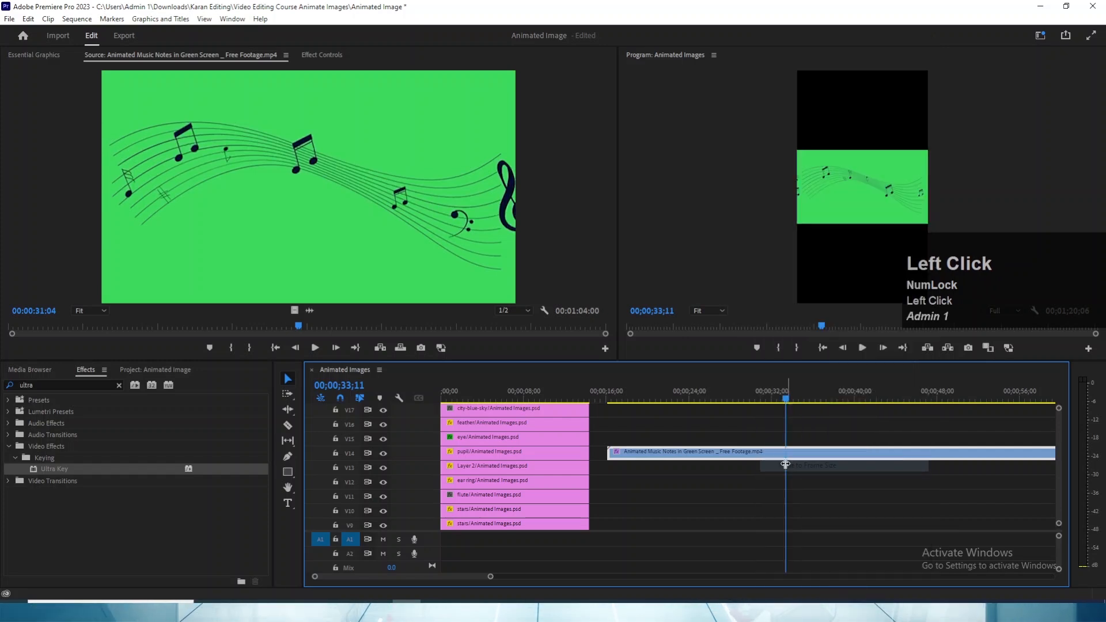
click(323, 54)
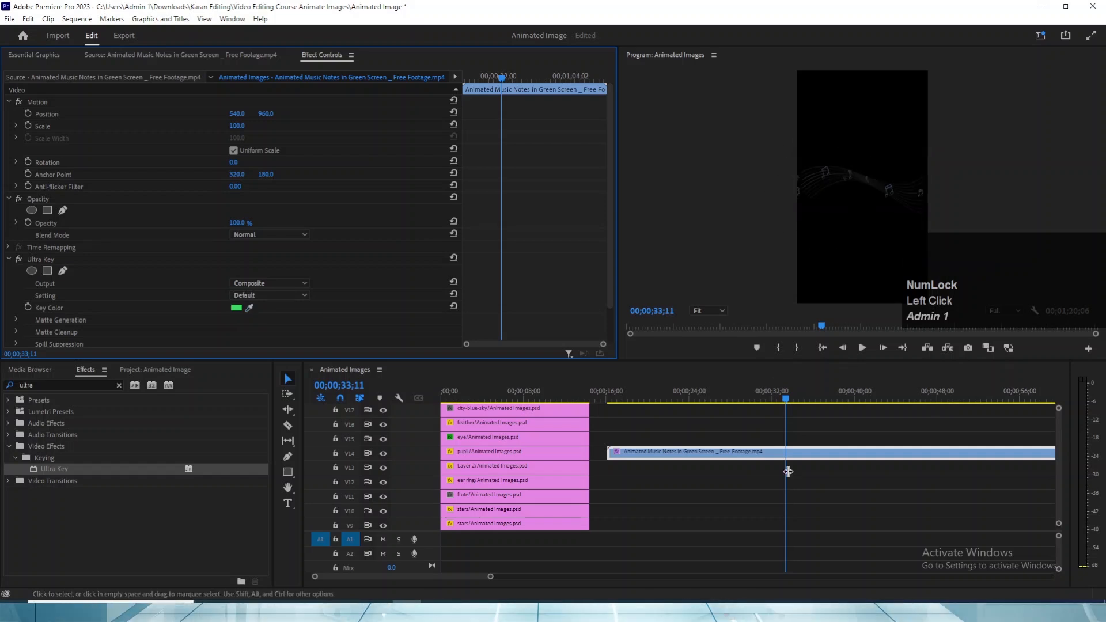
- Save the project and hide the outputs of all the image layer tracks down to V1
key(ctrl)
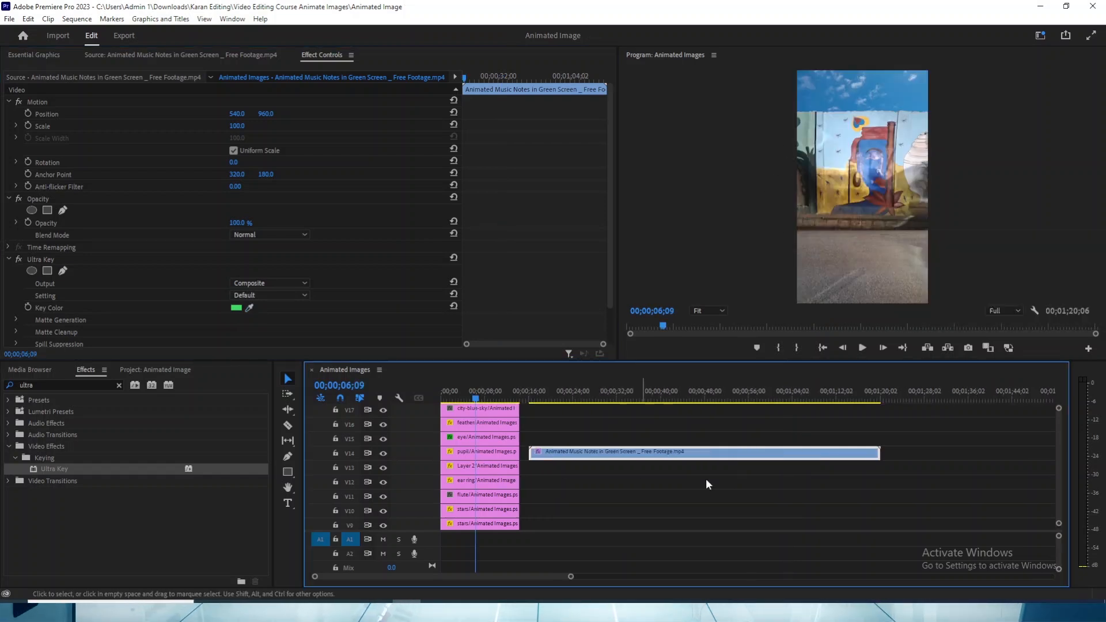
click(478, 465)
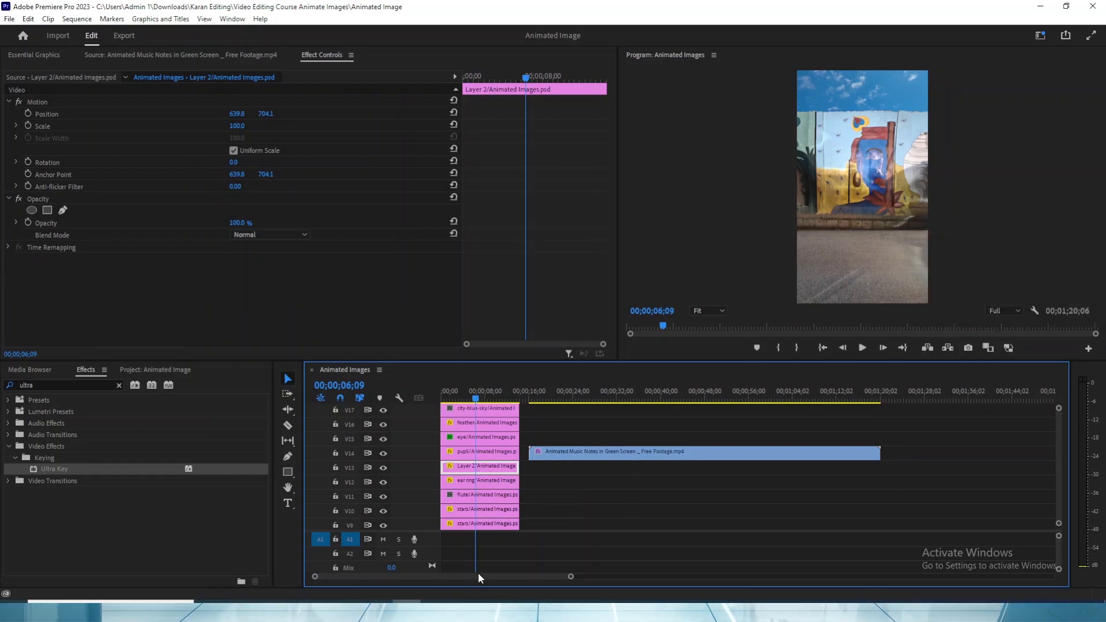
click(418, 578)
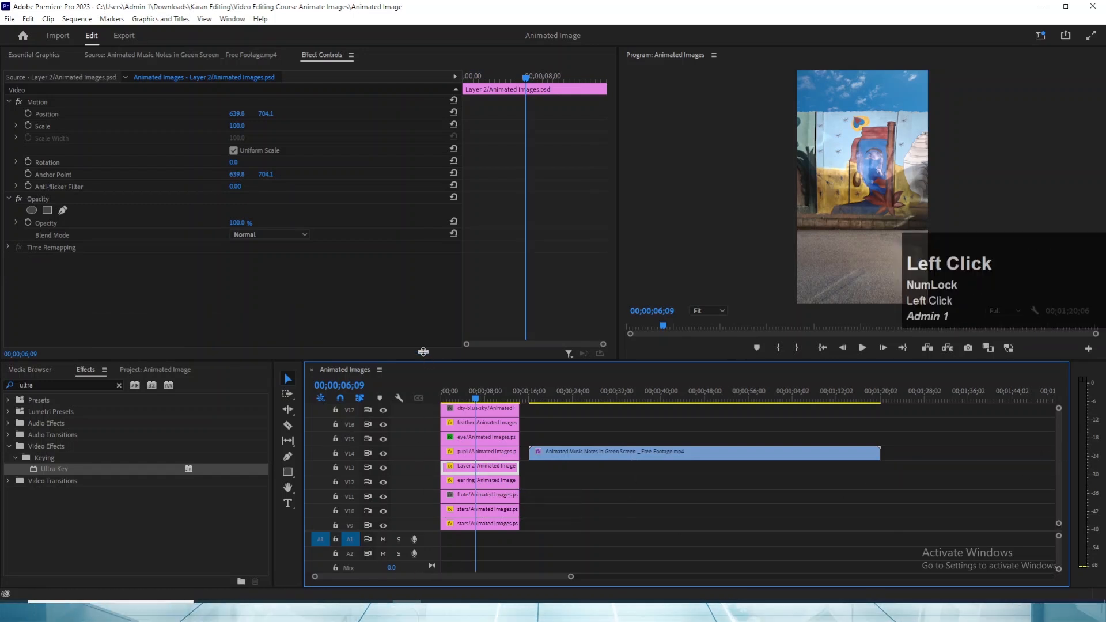
drag(423, 351, 423, 252)
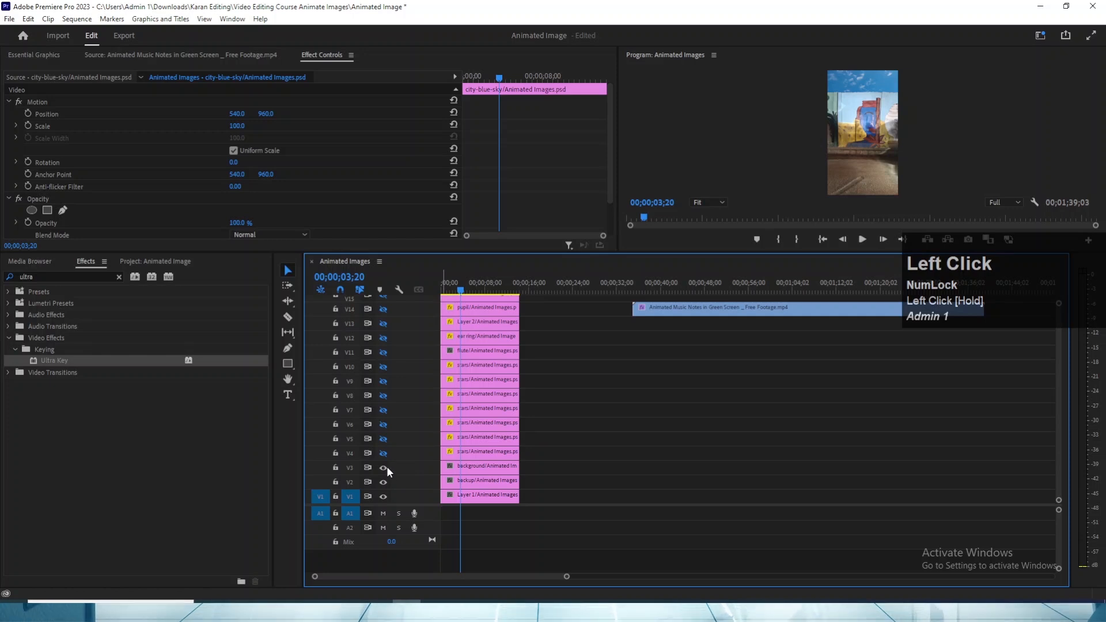
click(382, 496)
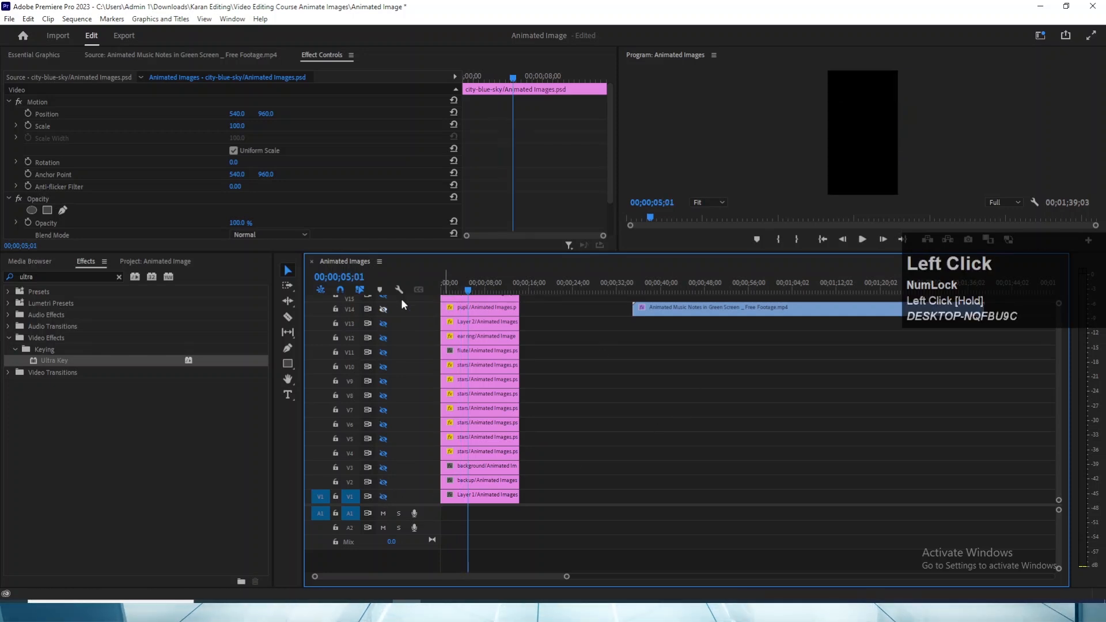
click(461, 292)
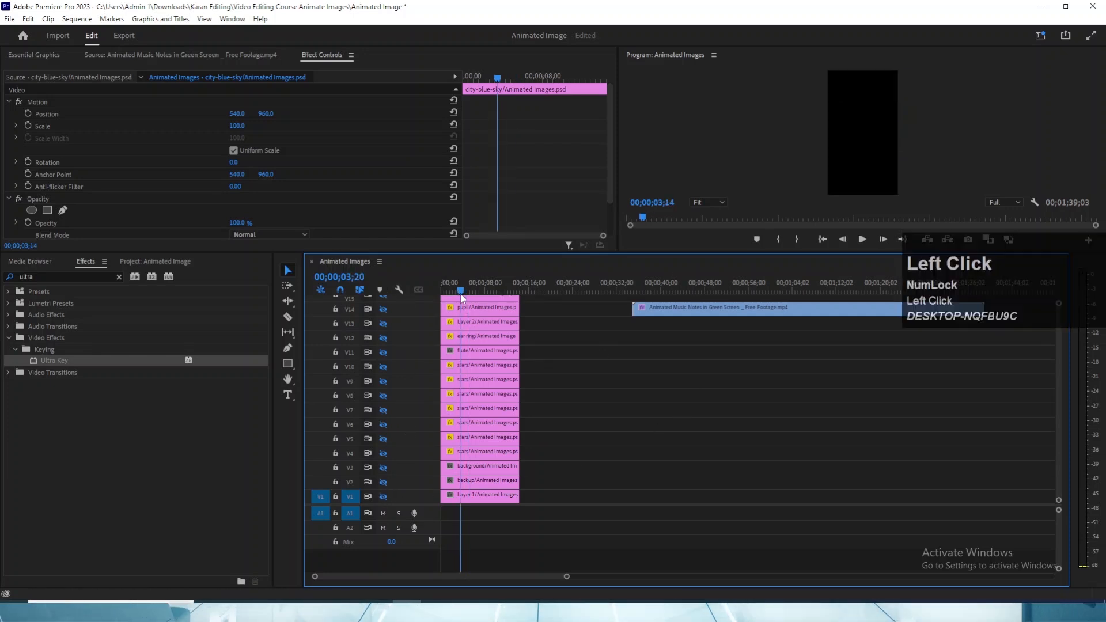
- Move the music notes clip to V2, starting at about 22 seconds, and turn the V1 and V2 track outputs back on
drag(647, 320, 577, 487)
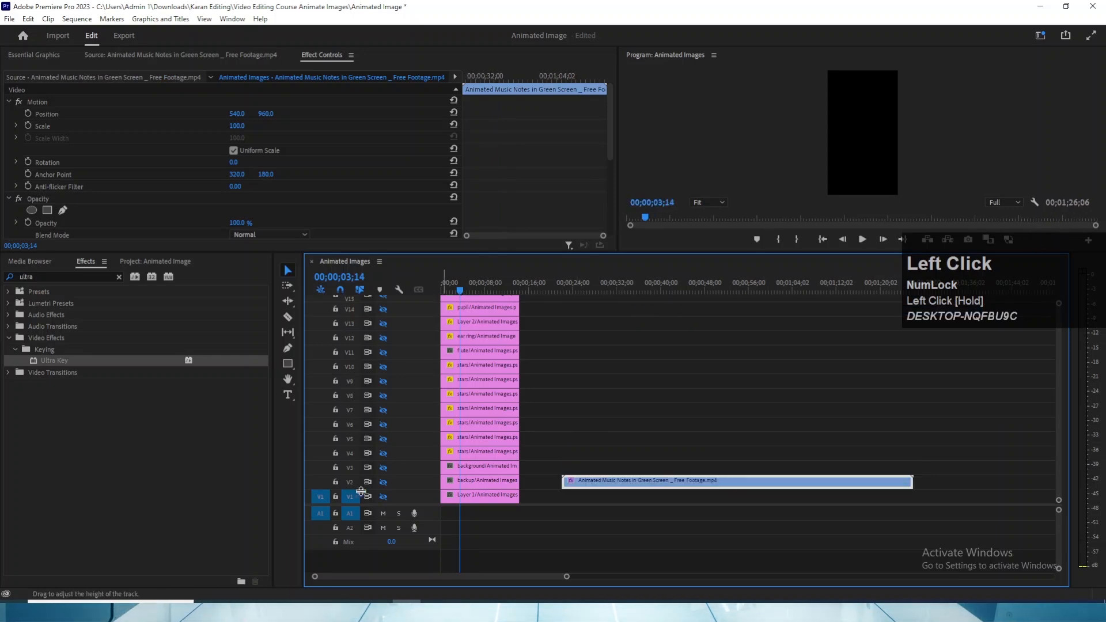
click(383, 497)
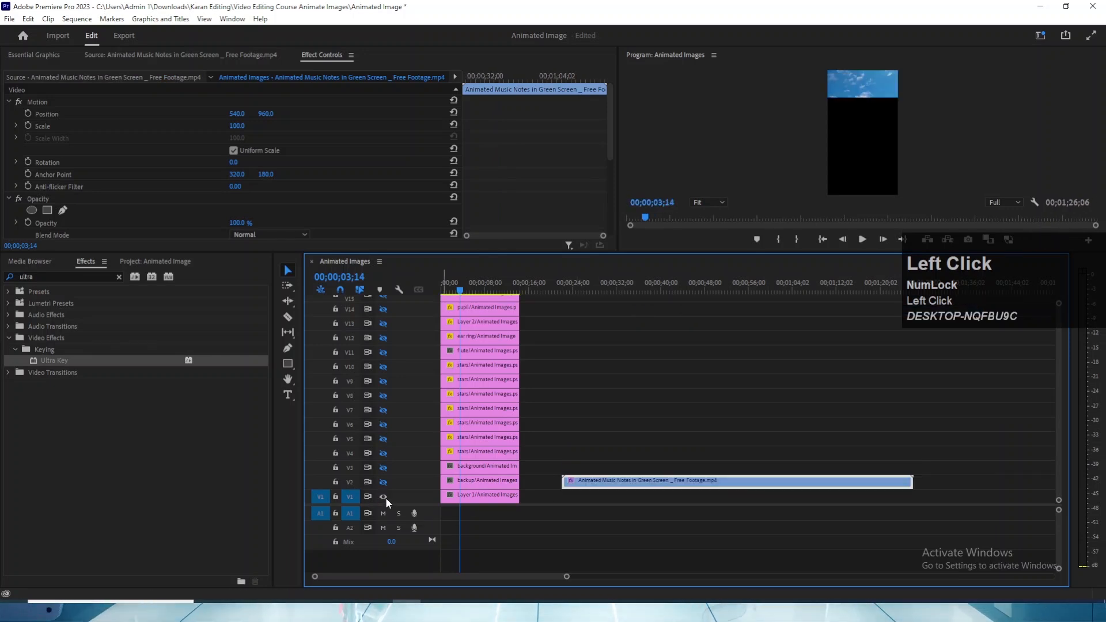
click(383, 483)
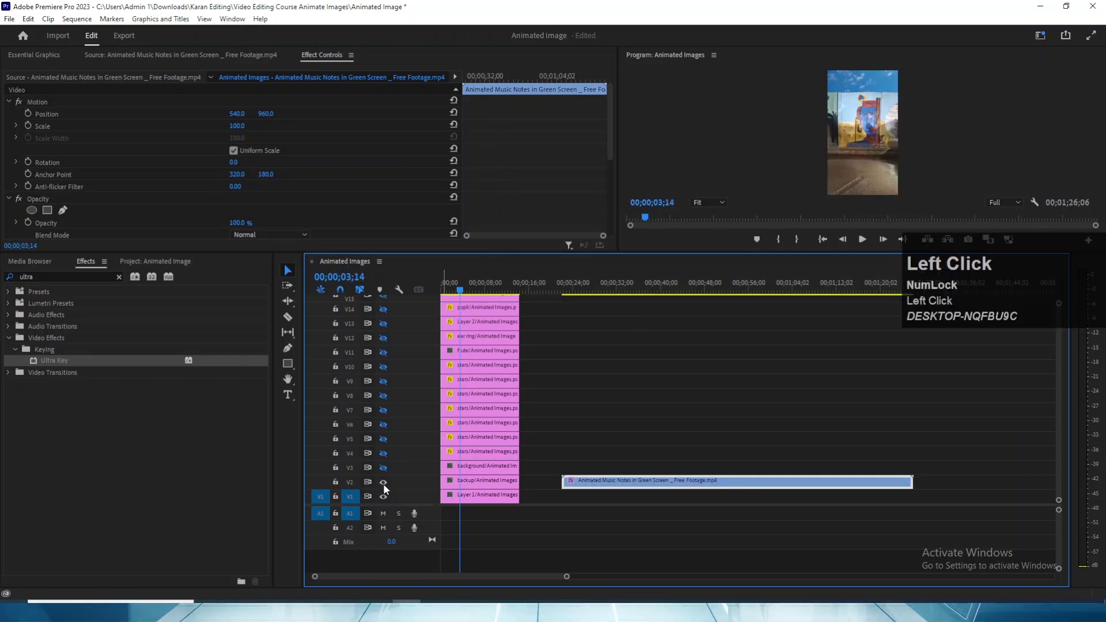
- Shift the clips from background to city-blue-sky up one track and place the music notes clip on V3 at the sequence start
key(grave)
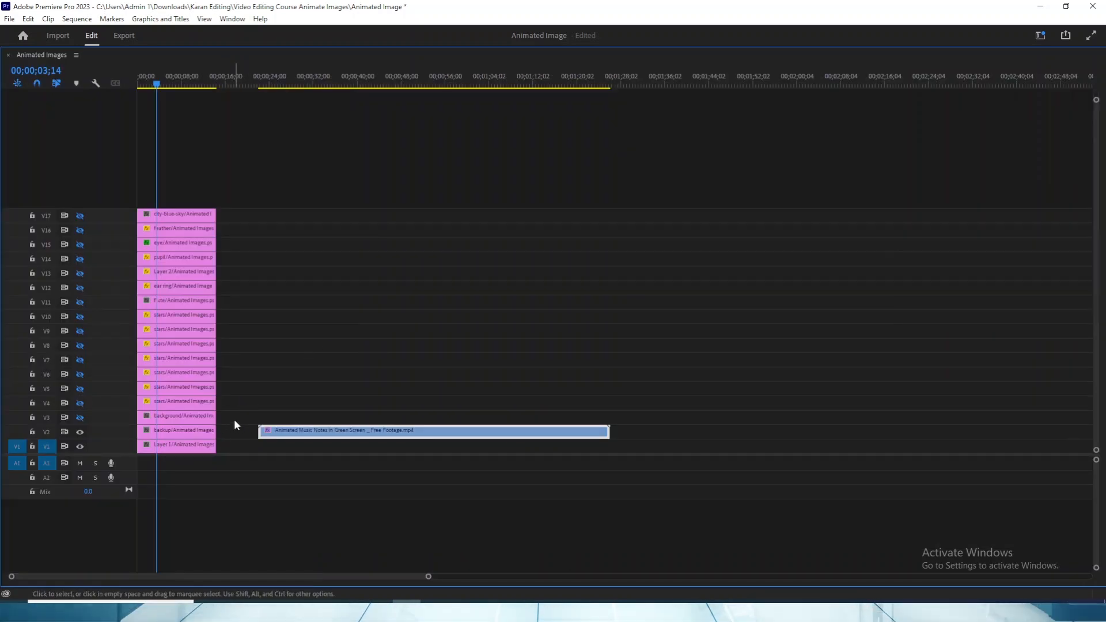
drag(234, 422, 153, 223)
key(alt)
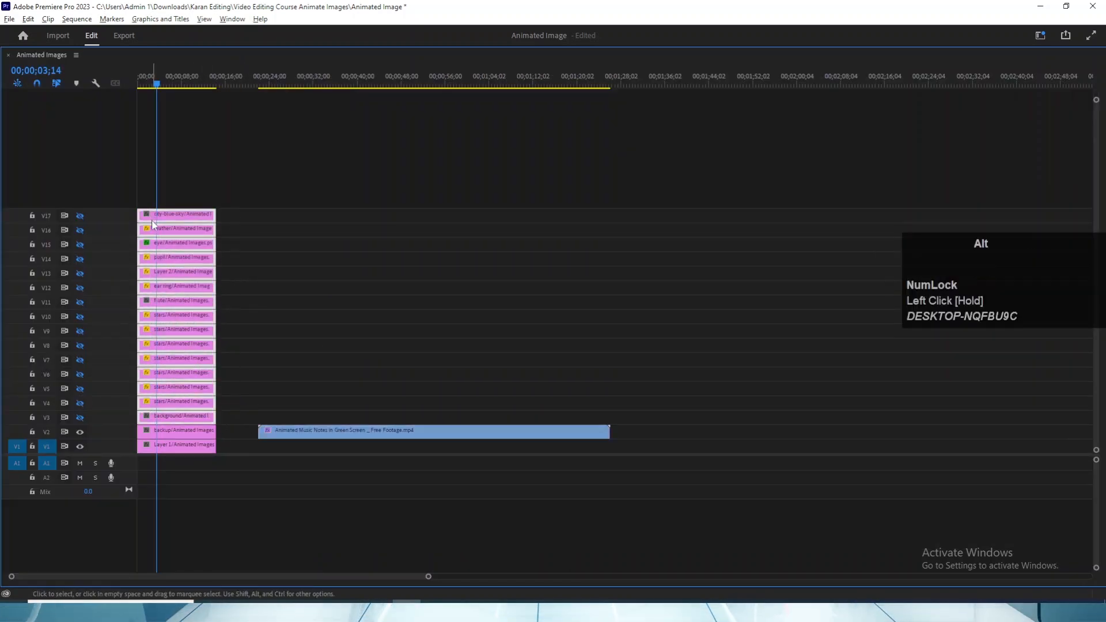
key(alt+Up)
key(grave)
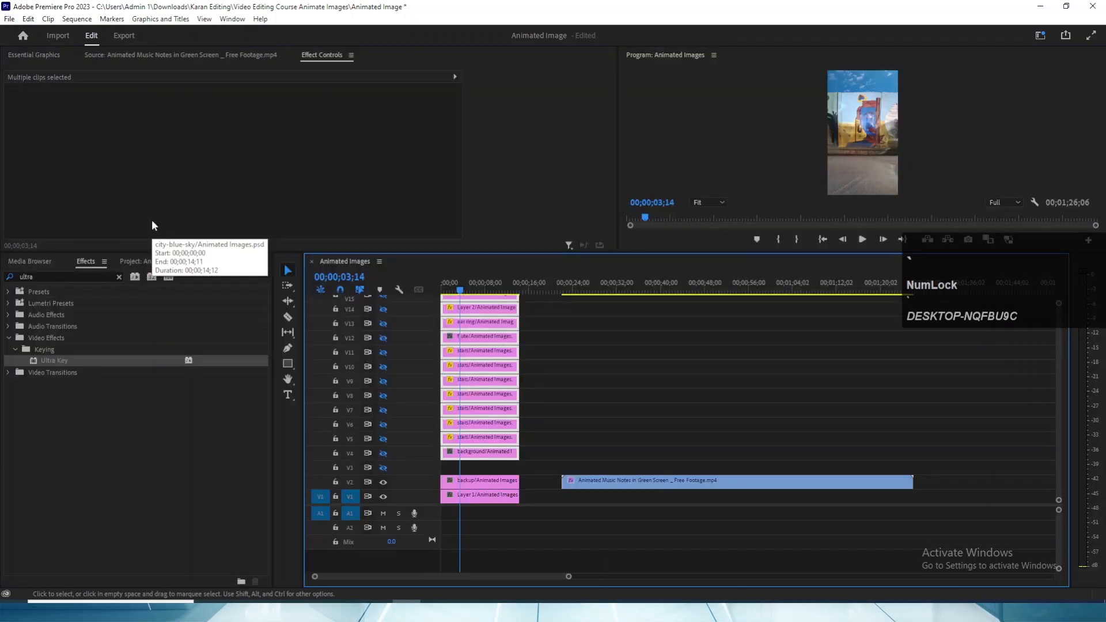
drag(614, 487, 461, 413)
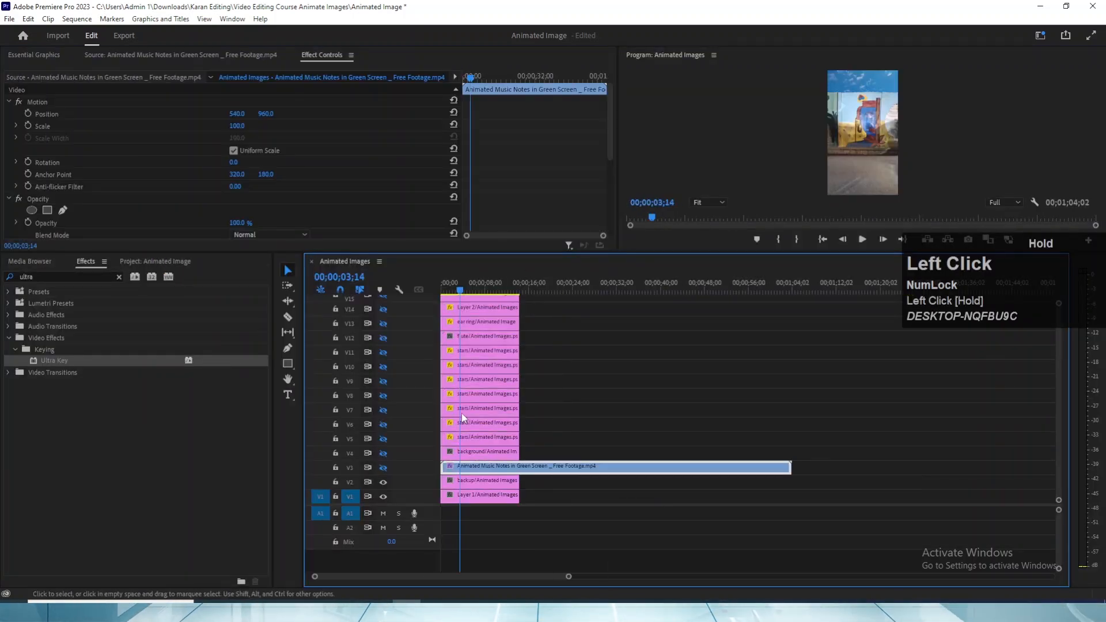
- Show track V3, trim the opening off the music notes clip and move the clip back to the sequence start
drag(467, 299, 634, 298)
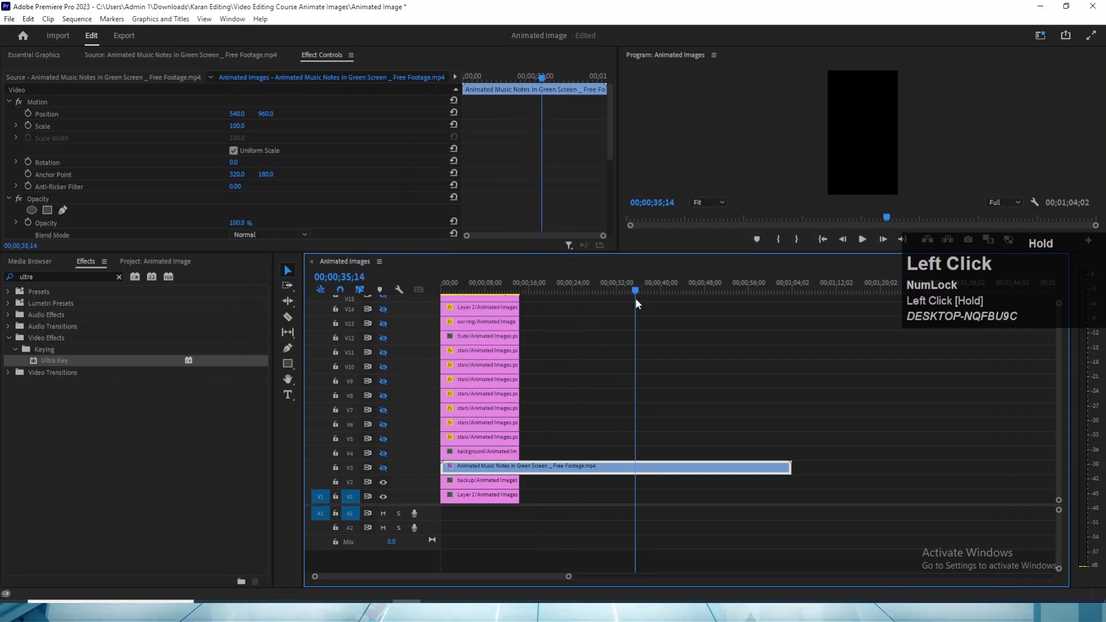
click(384, 469)
mouse_move(522, 290)
mouse_down()
mouse_move(458, 291)
mouse_move(551, 296)
mouse_move(519, 299)
mouse_move(529, 299)
mouse_up()
drag(450, 470, 541, 472)
drag(535, 305, 732, 323)
drag(612, 472, 498, 470)
- Save the project and preview the music notes over the mural in an enlarged Program monitor
click(449, 282)
drag(450, 283, 471, 288)
key(ctrl+s)
key(v)
key(grave)
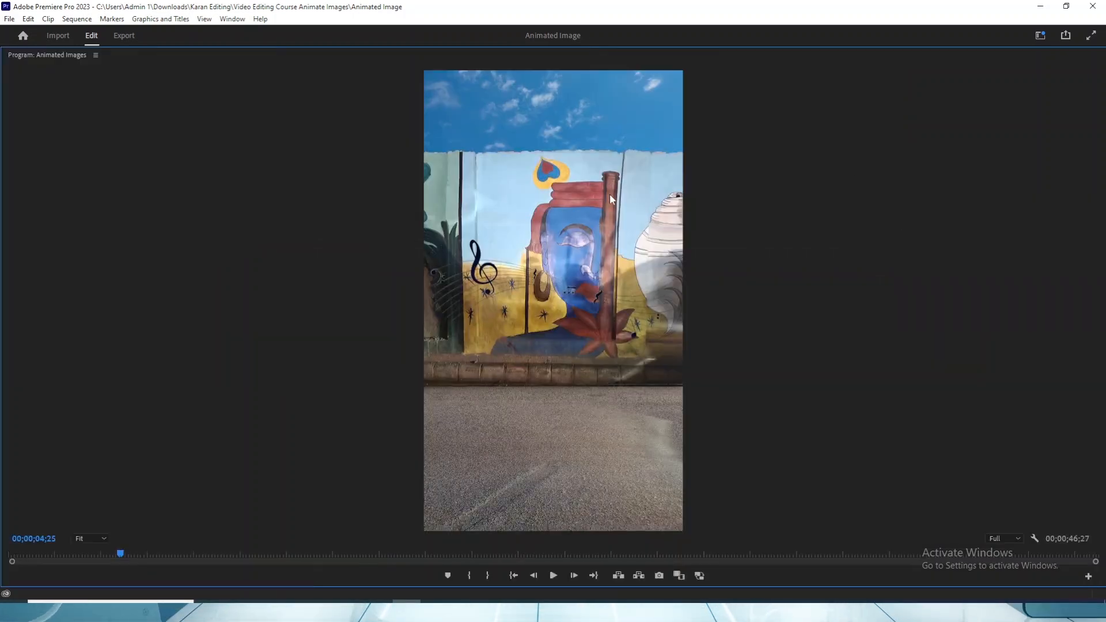
key(grave)
- Match-frame the background clip and the stars clips on V5 to V10 to identify each layer in the Source monitor
click(488, 455)
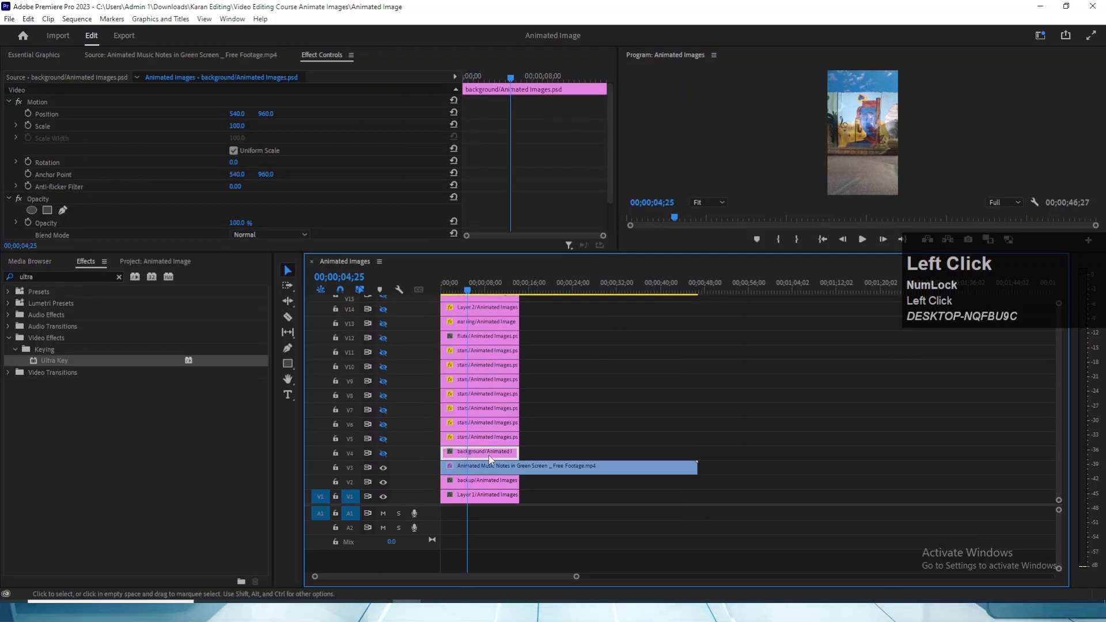
key(f)
click(486, 438)
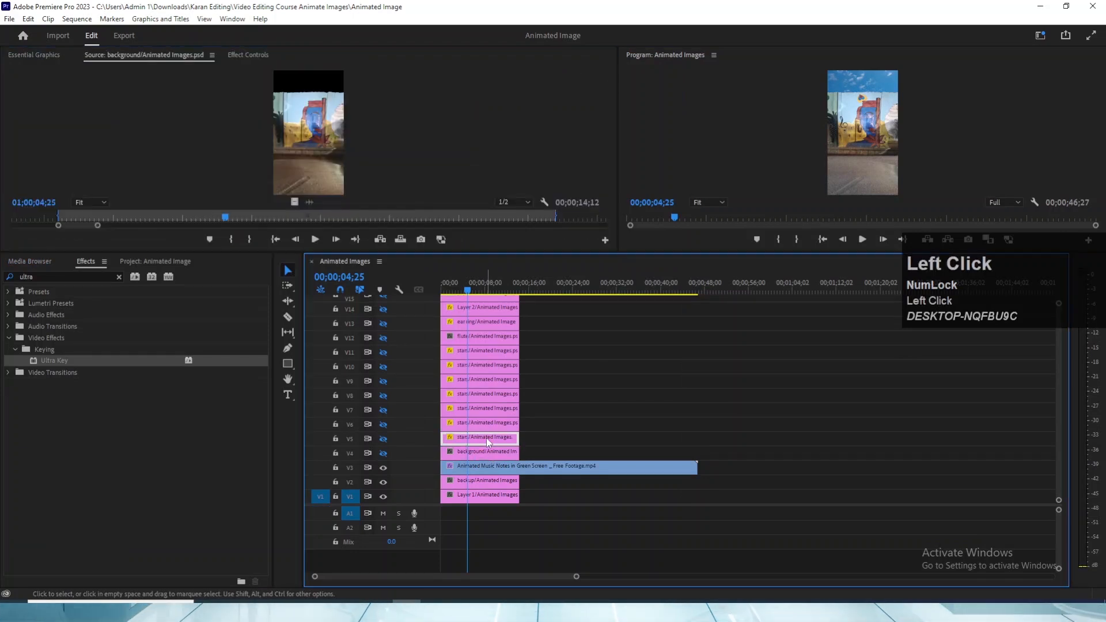
key(f)
click(479, 407)
key(f)
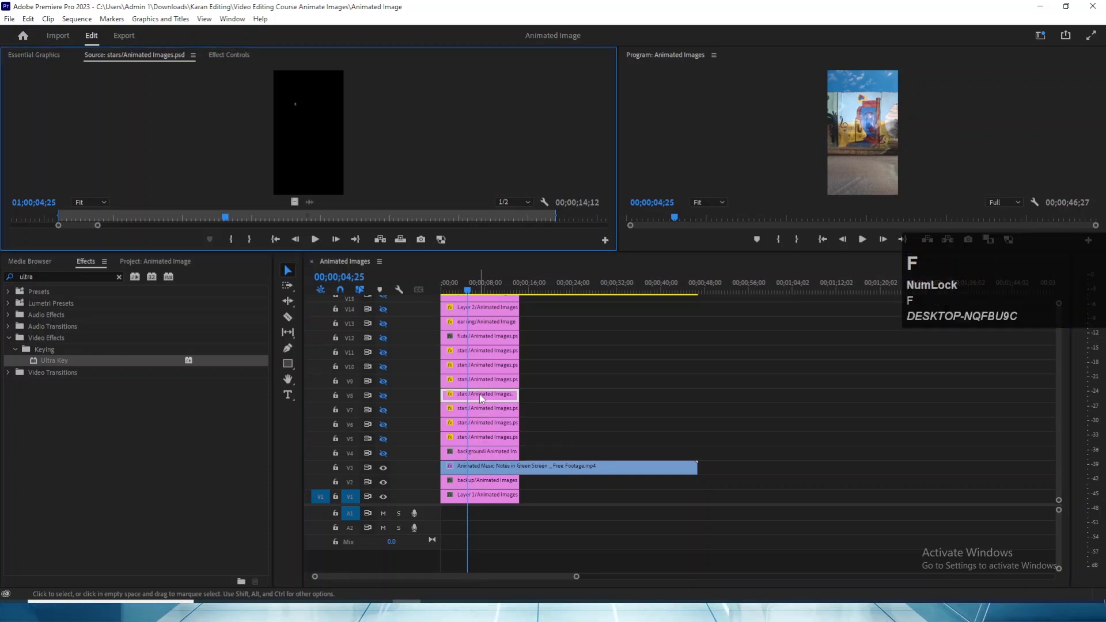
click(476, 379)
key(f)
click(481, 367)
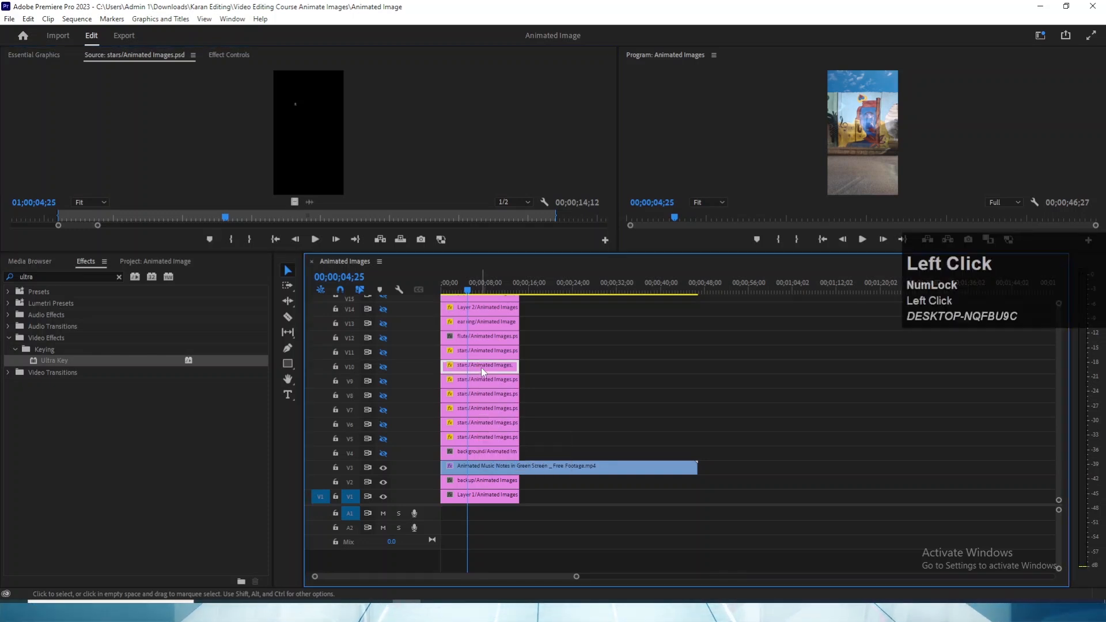
key(f)
click(482, 292)
key(f)
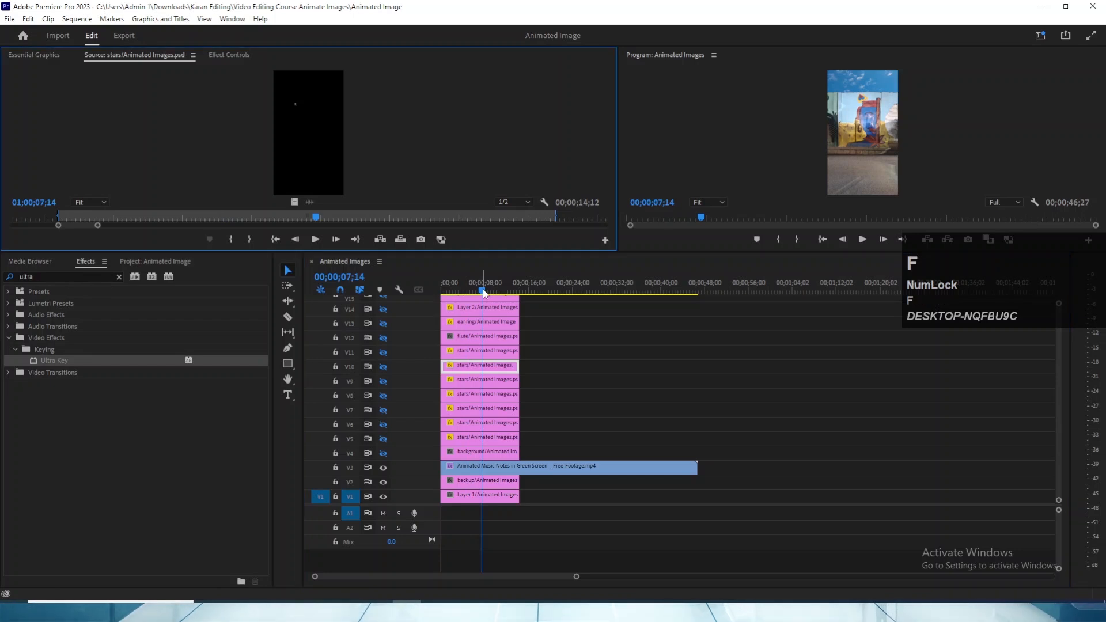
click(451, 293)
- Match-frame the V11 stars, flute, ear ring and Layer 2 clips to find which layer contains the flute and face
click(463, 354)
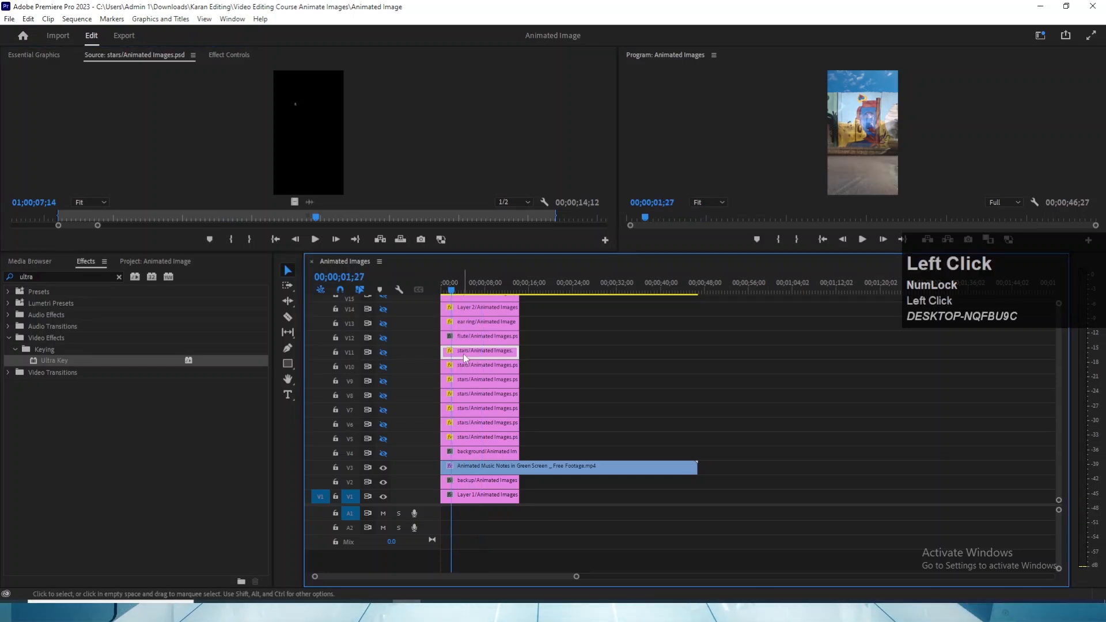
key(f)
click(469, 336)
key(f)
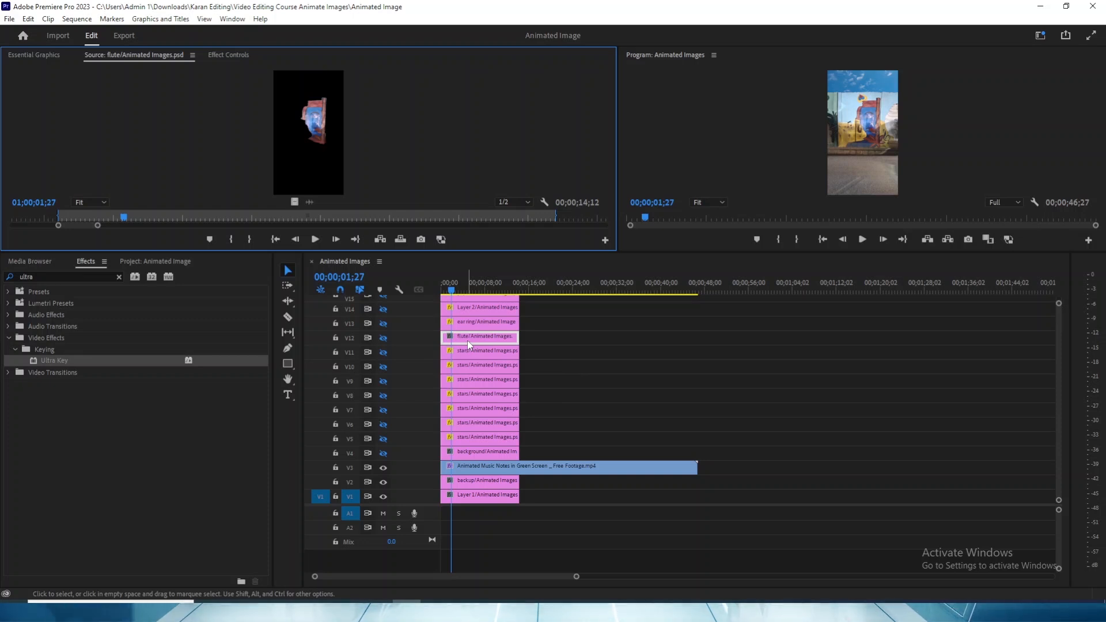
click(471, 327)
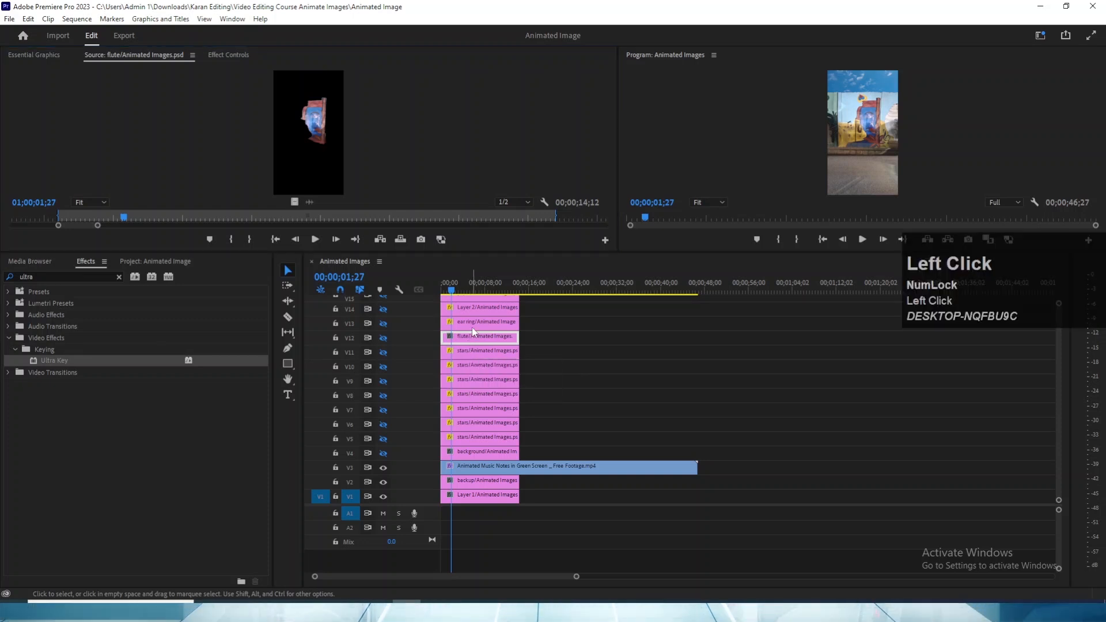
key(f)
click(477, 310)
key(f)
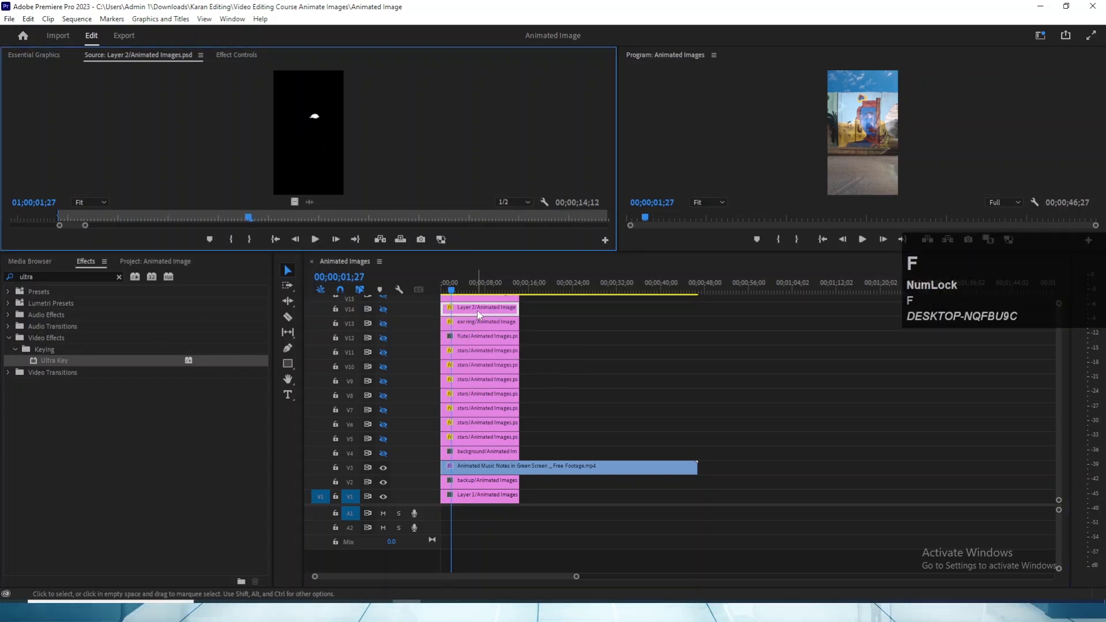
click(477, 336)
key(f)
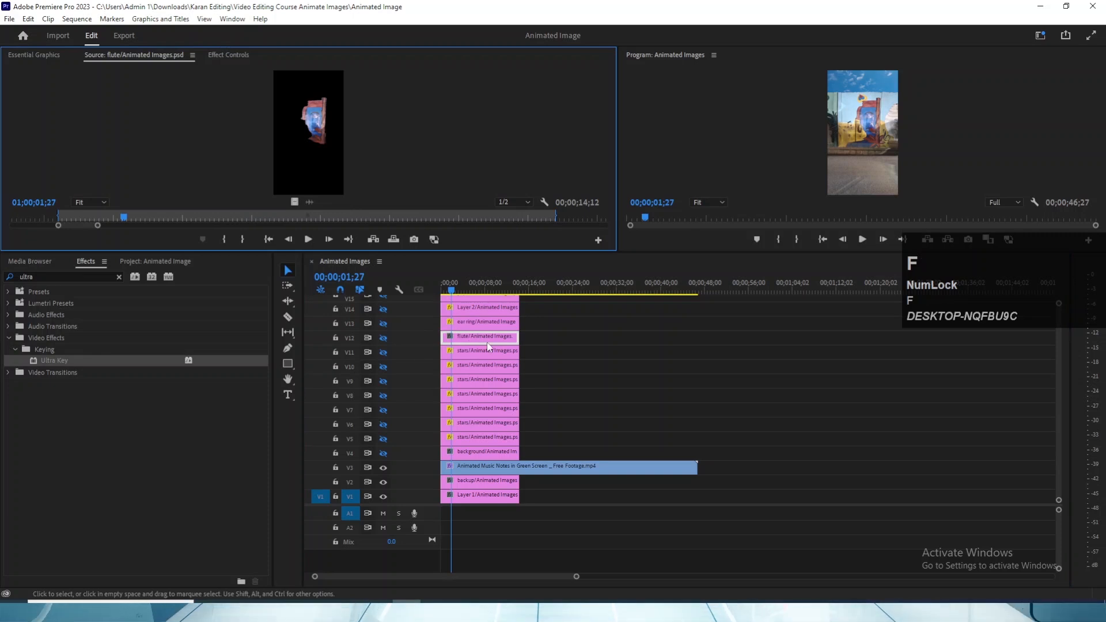
- Move the music notes clip to V12 clear of the image layers and shift the background and stars clips down one track
drag(460, 291, 474, 291)
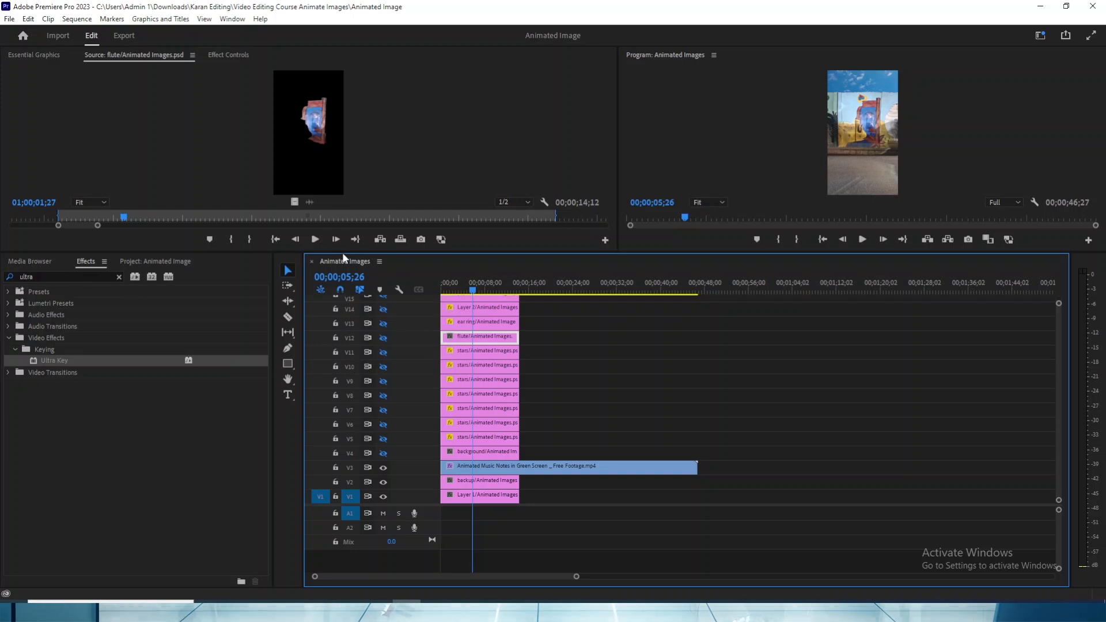
drag(358, 252, 357, 367)
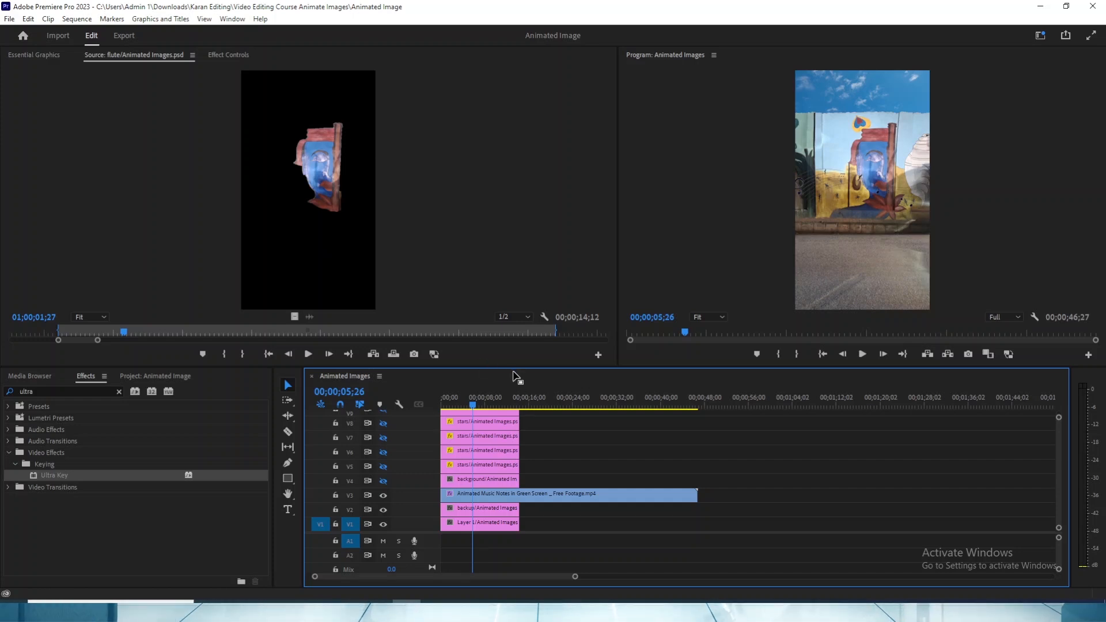
drag(513, 369, 514, 185)
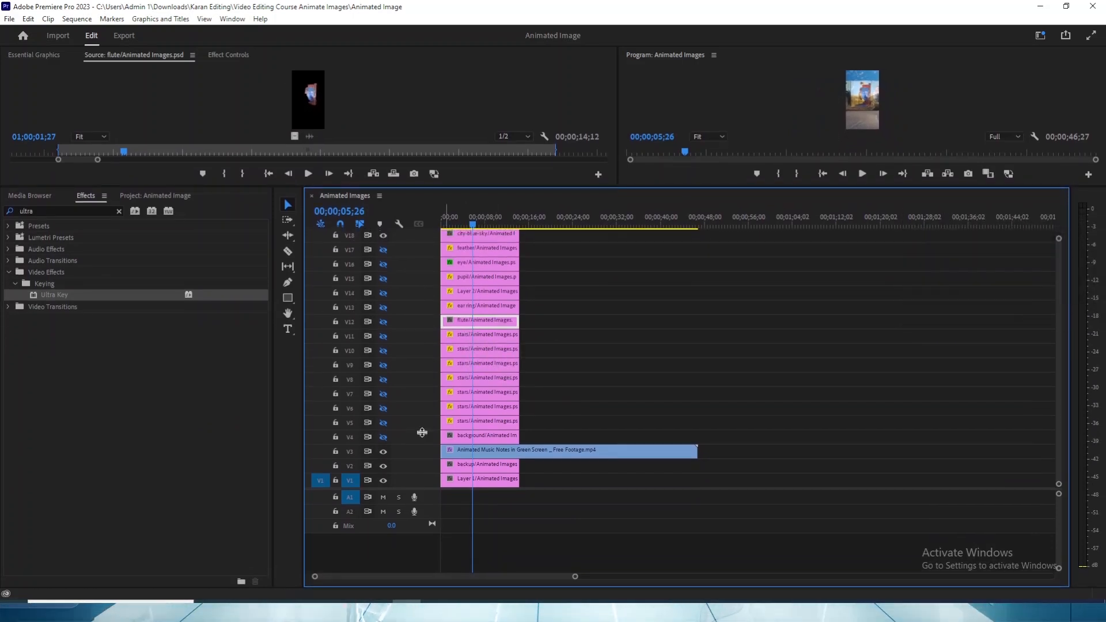
drag(461, 452, 580, 322)
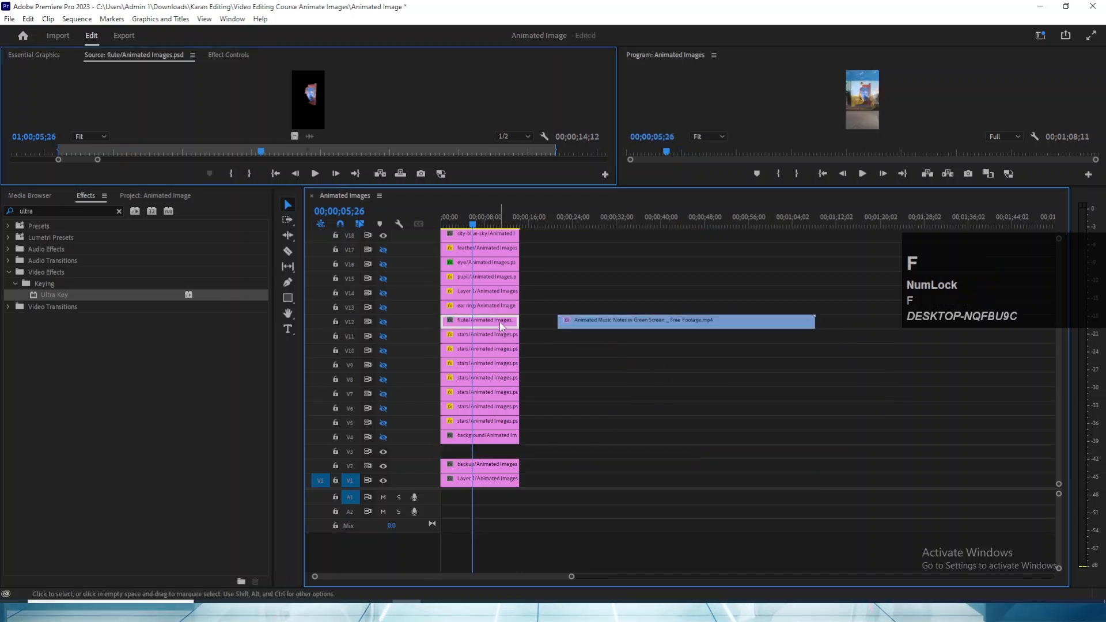
drag(554, 446, 439, 336)
key(alt+Down)
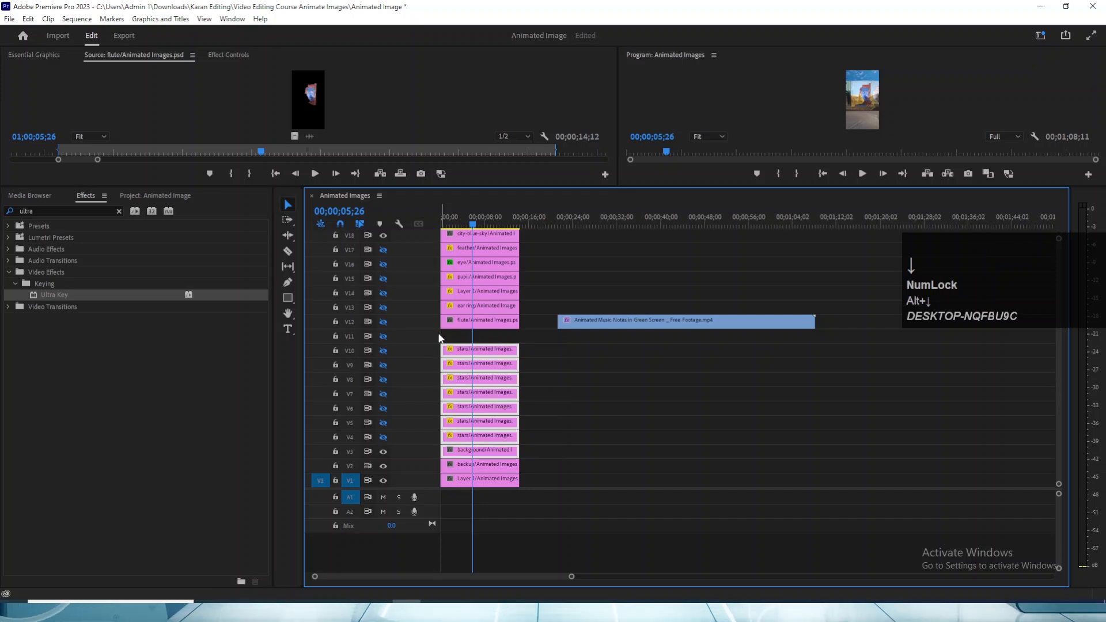
- Place the music notes clip on V11 at the sequence start, directly below the flute layer, and save the project
drag(615, 327, 478, 338)
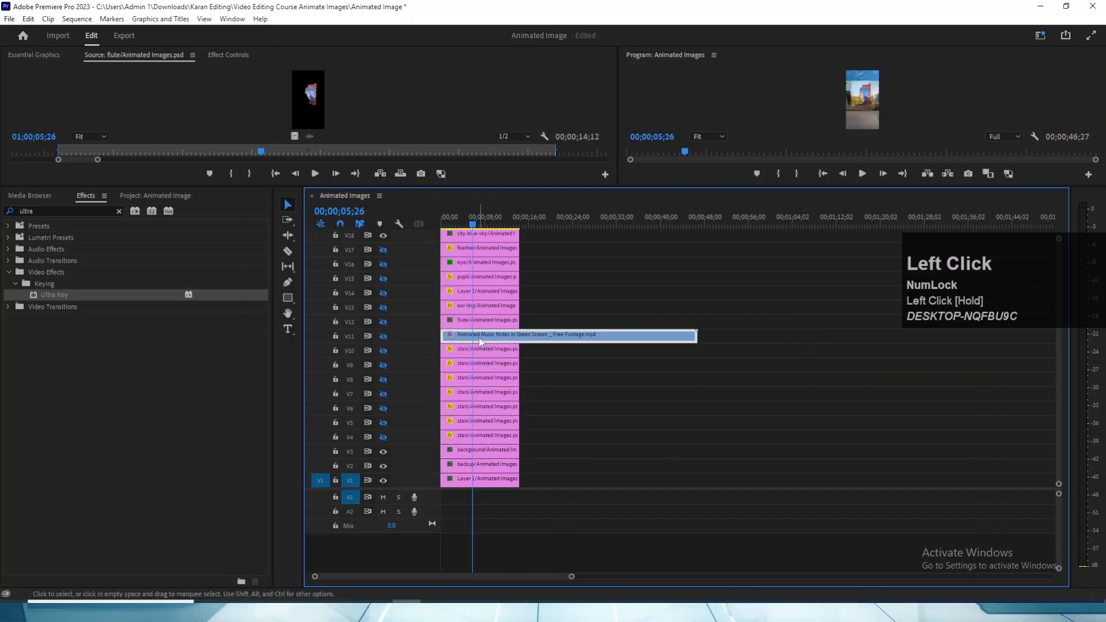
key(ctrl+s)
key(v)
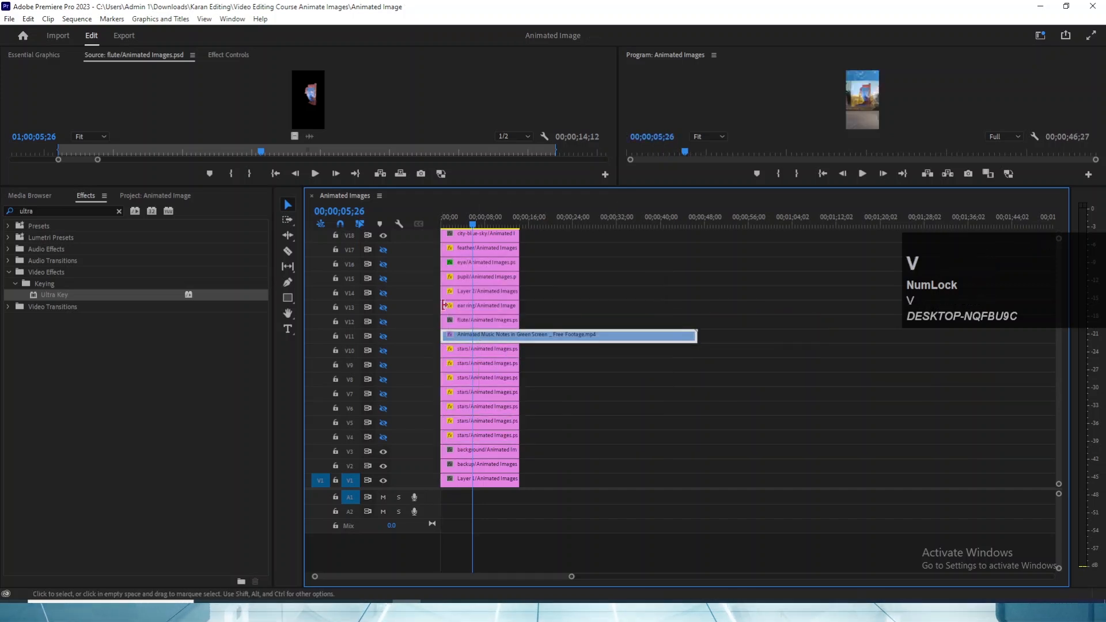
- Turn the output of tracks V4 to V17 back on and save the project
mouse_move(383, 250)
mouse_down()
mouse_move(382, 284)
mouse_move(387, 261)
mouse_up()
click(383, 249)
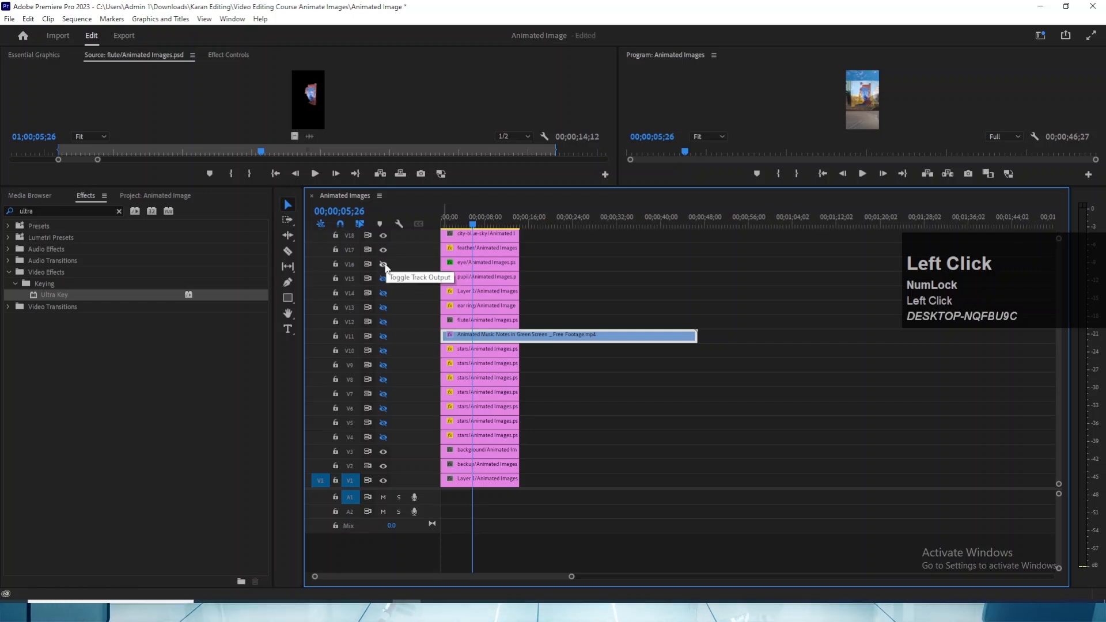
click(382, 264)
click(383, 278)
click(383, 293)
click(383, 321)
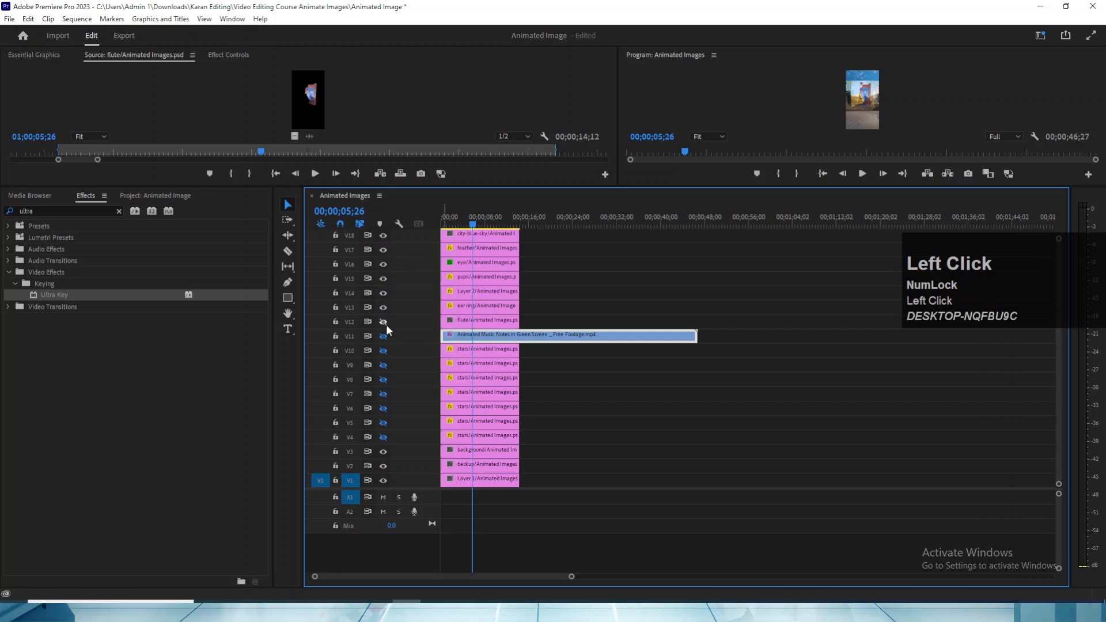
click(383, 336)
click(383, 350)
click(383, 365)
click(382, 379)
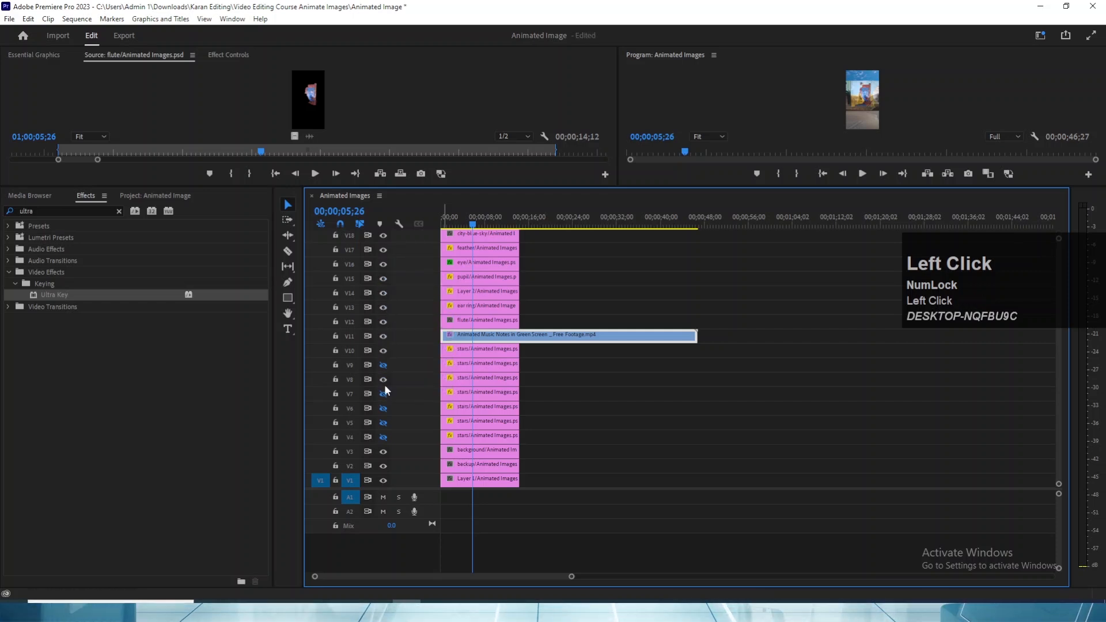
click(383, 393)
click(383, 407)
click(383, 422)
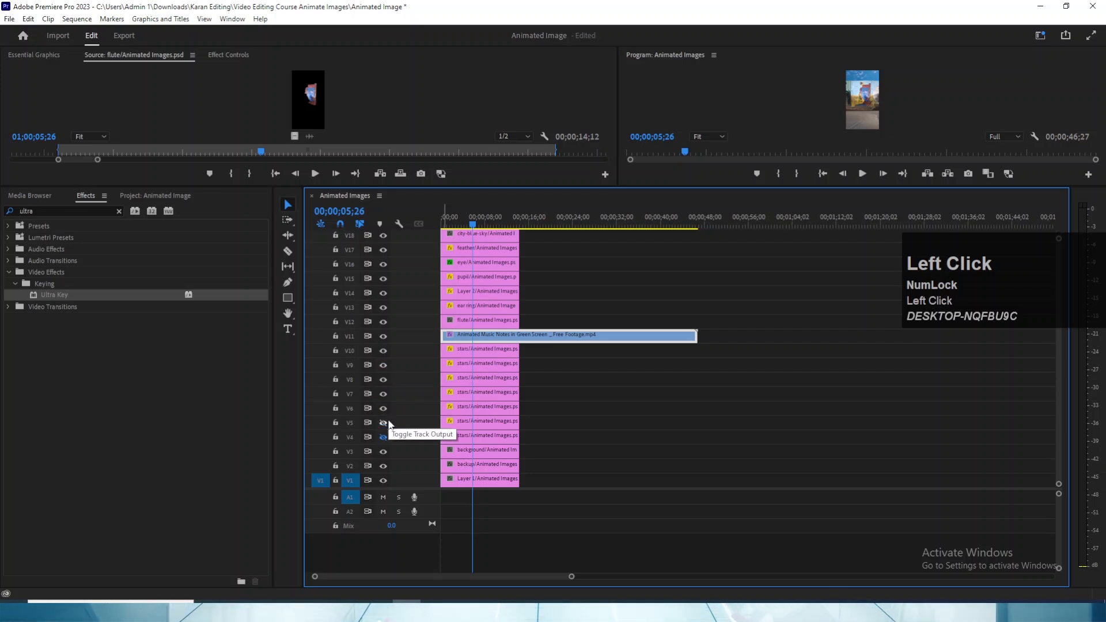
click(383, 437)
scroll(410, 440, down, 2)
scroll(411, 437, up, 2)
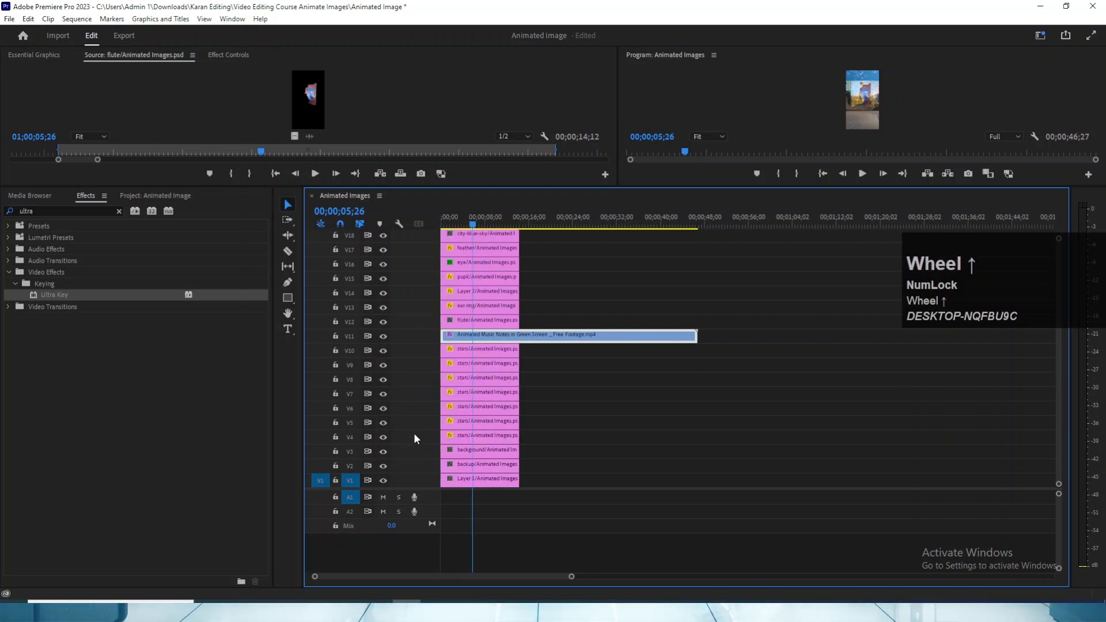
click(443, 222)
key(ctrl+s)
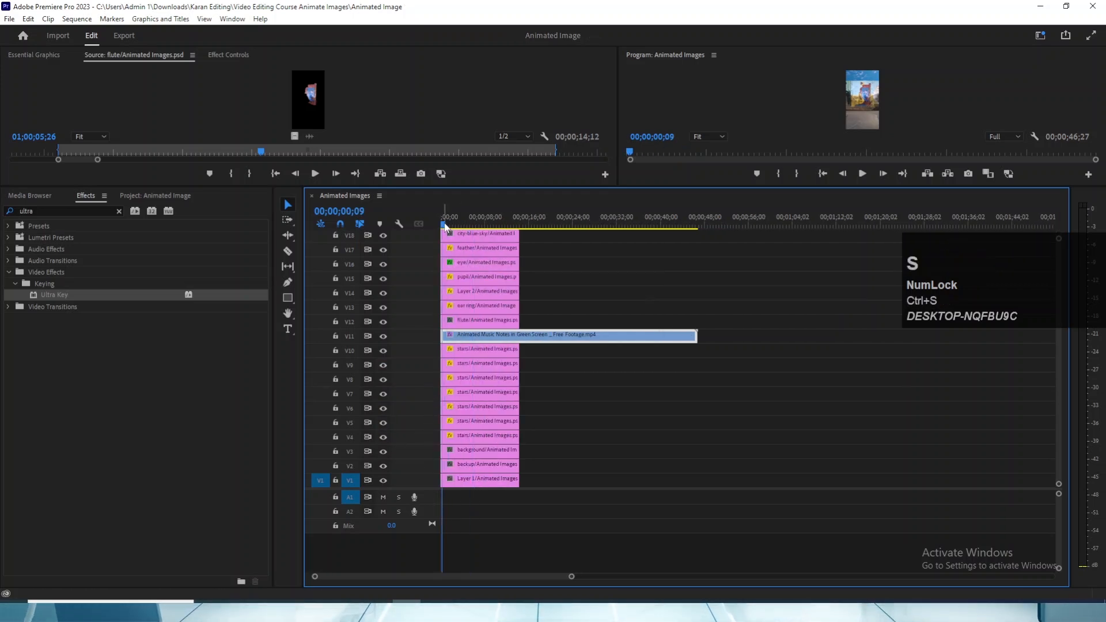
- Enlarge the preview area above the timeline and select the music notes clip on V11
key(v)
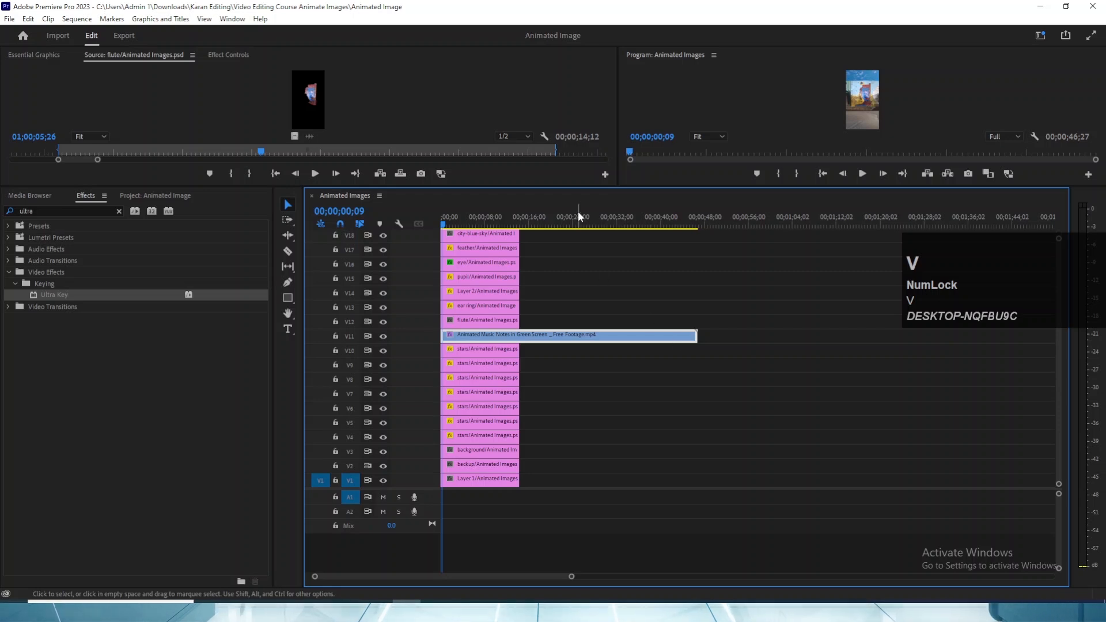
drag(579, 187, 582, 282)
drag(577, 187, 574, 314)
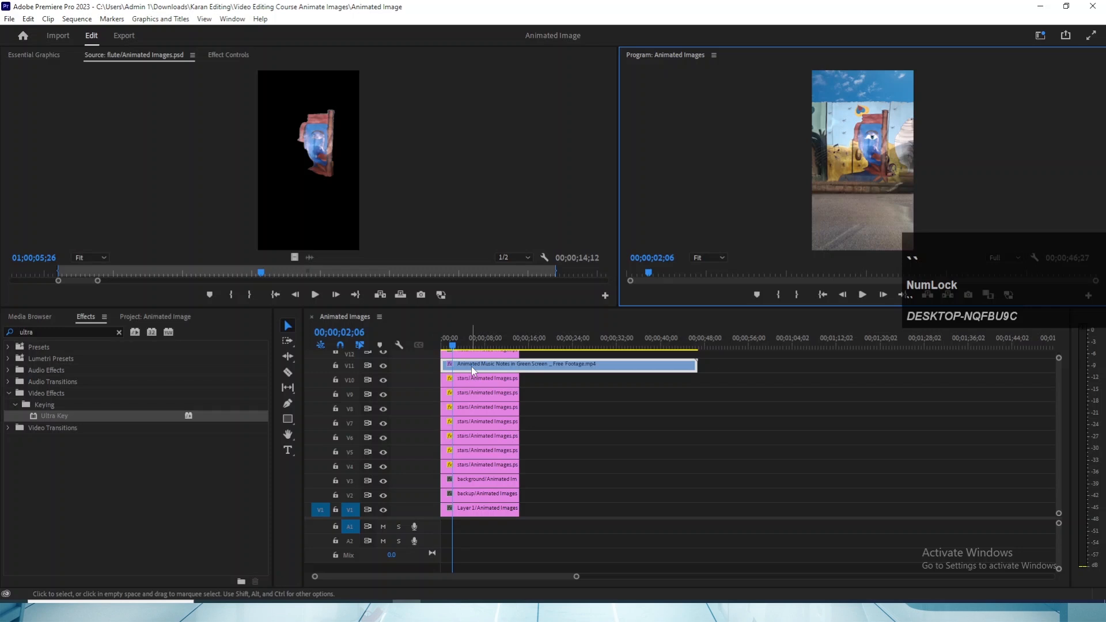
click(471, 368)
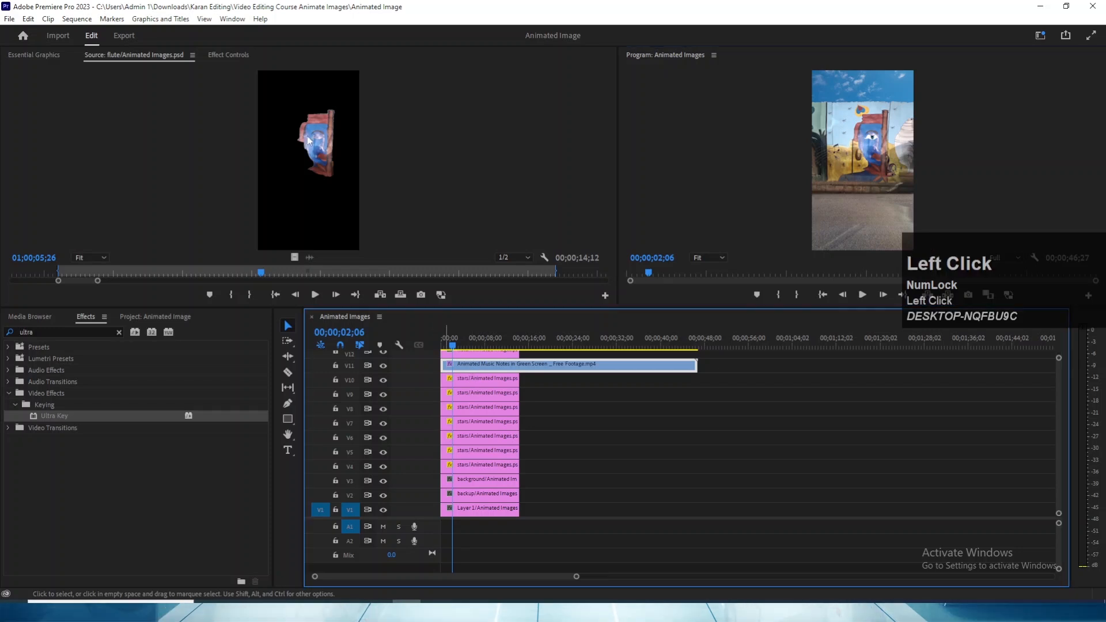
- Set the music notes clip's rotation to 95°, scale to 56 and position to 706, 561 above the flute
click(228, 55)
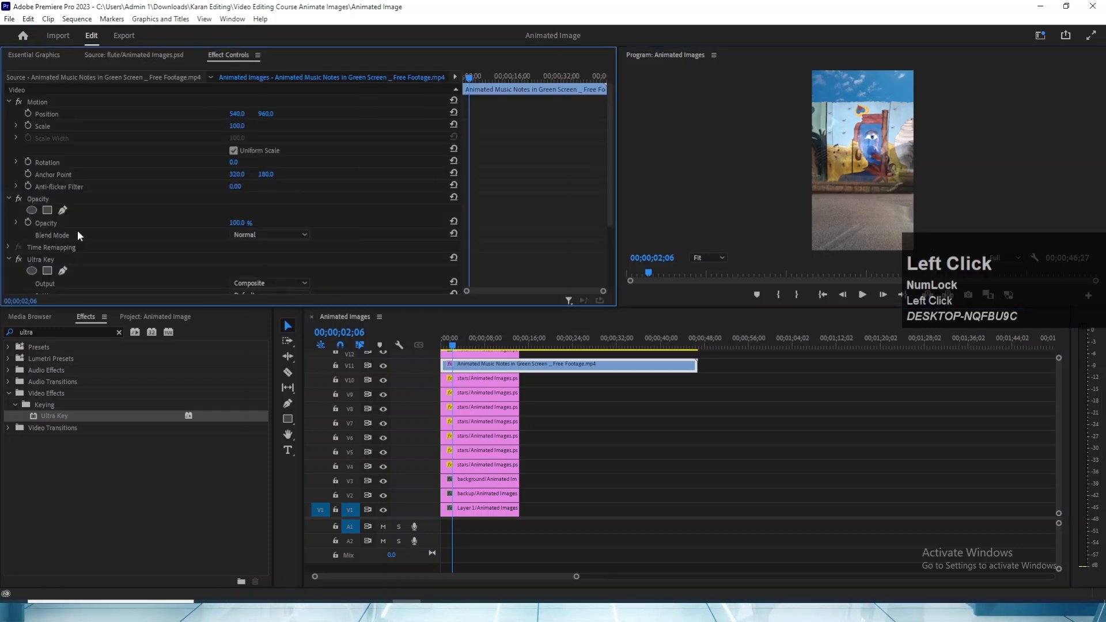
scroll(77, 230, down, 3)
drag(1056, 393, 1056, 388)
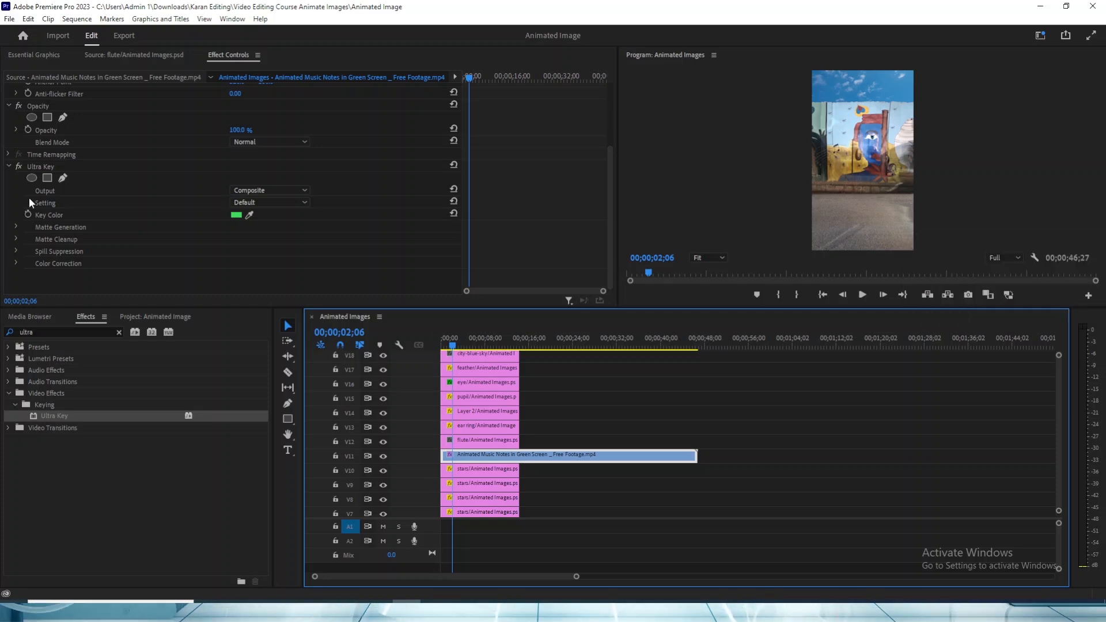
scroll(77, 117, up, 3)
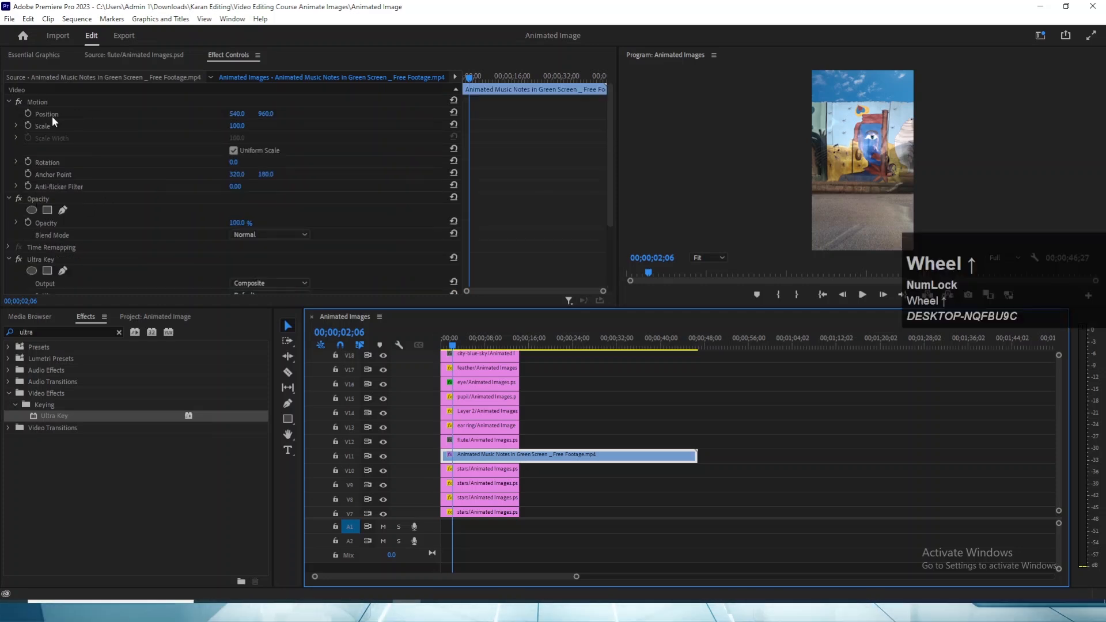
click(205, 167)
drag(231, 163, 284, 163)
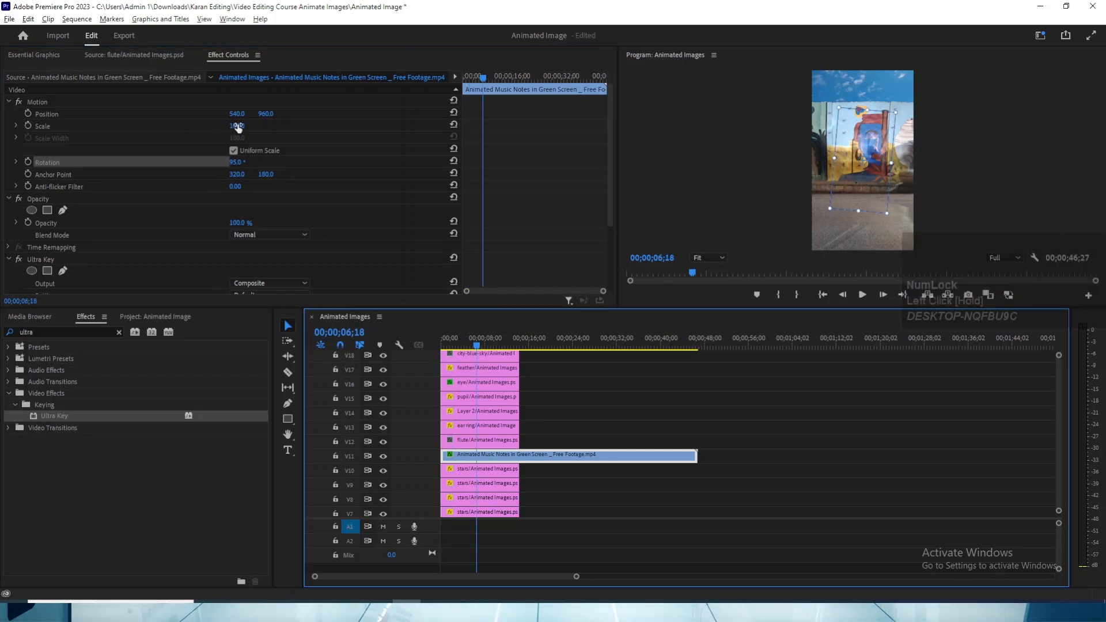
drag(237, 127, 338, 113)
drag(265, 113, 46, 113)
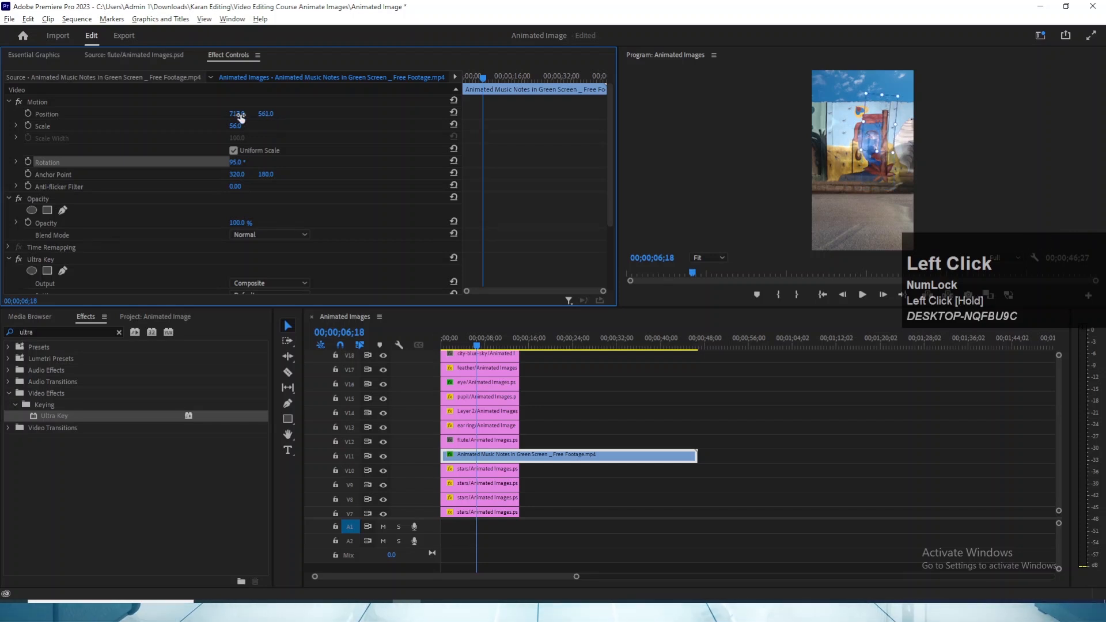
drag(240, 114, 234, 115)
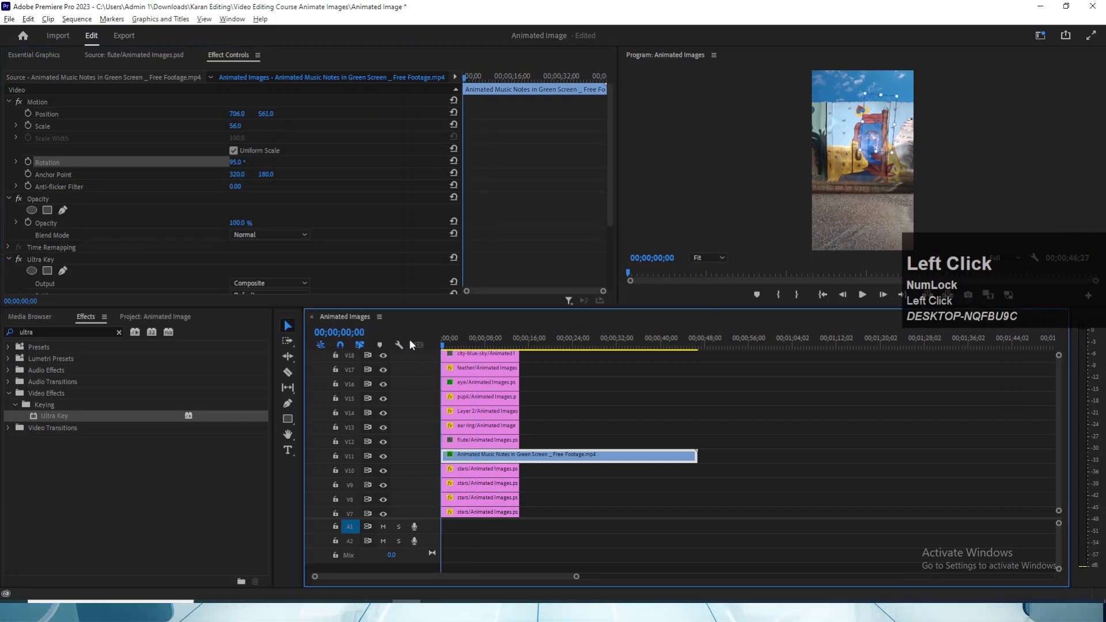
- Play the sequence from the start in a maximized Program monitor to check the music notes' placement
key(grave)
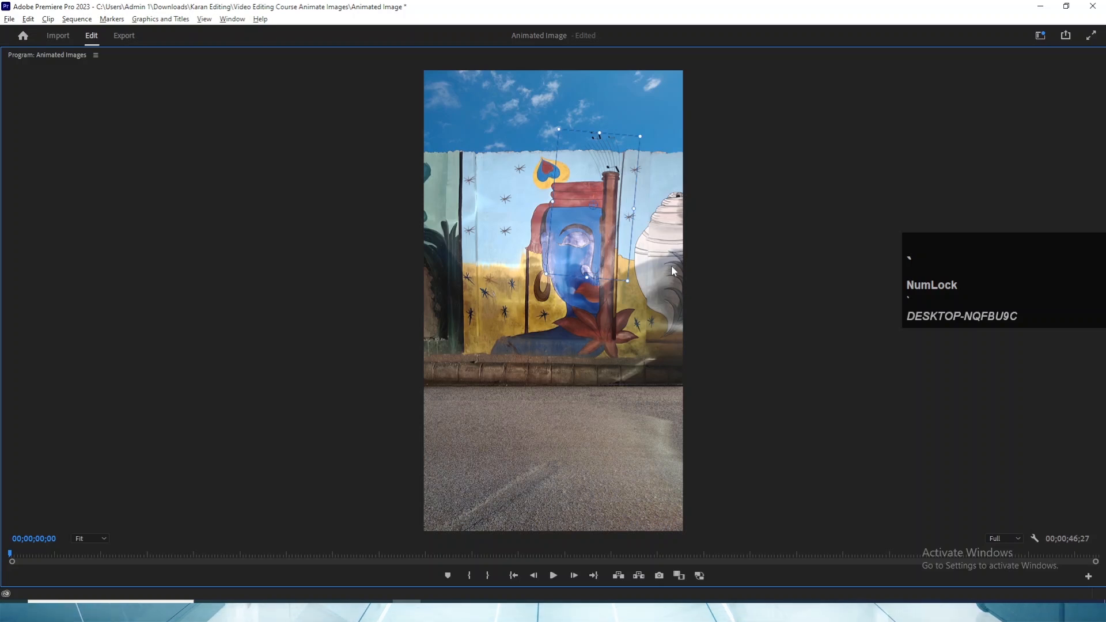
key(space)
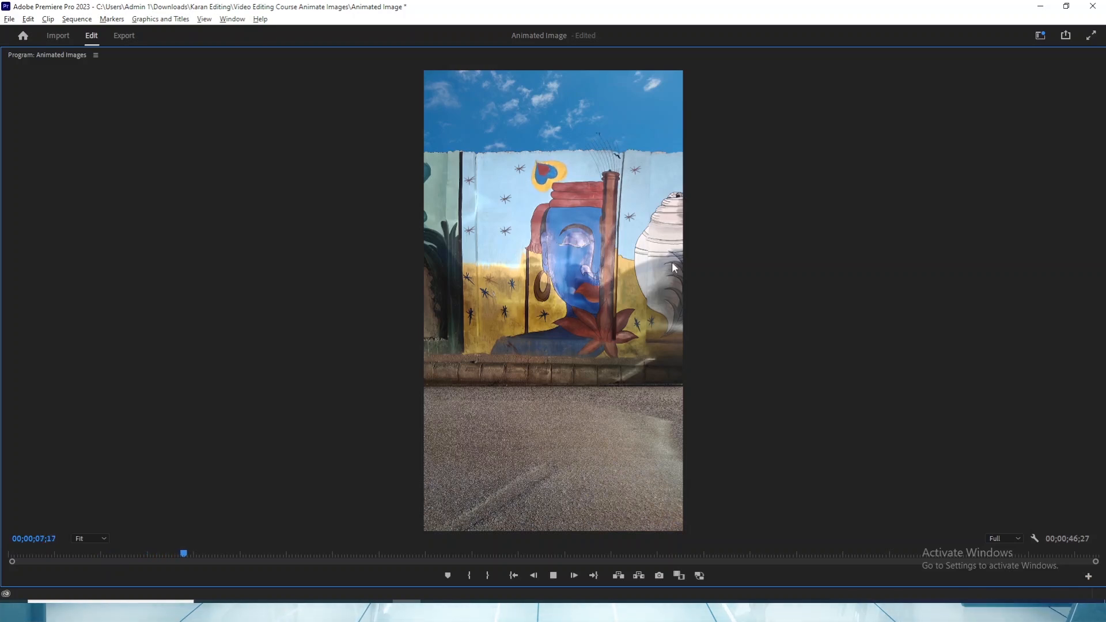
key(grave)
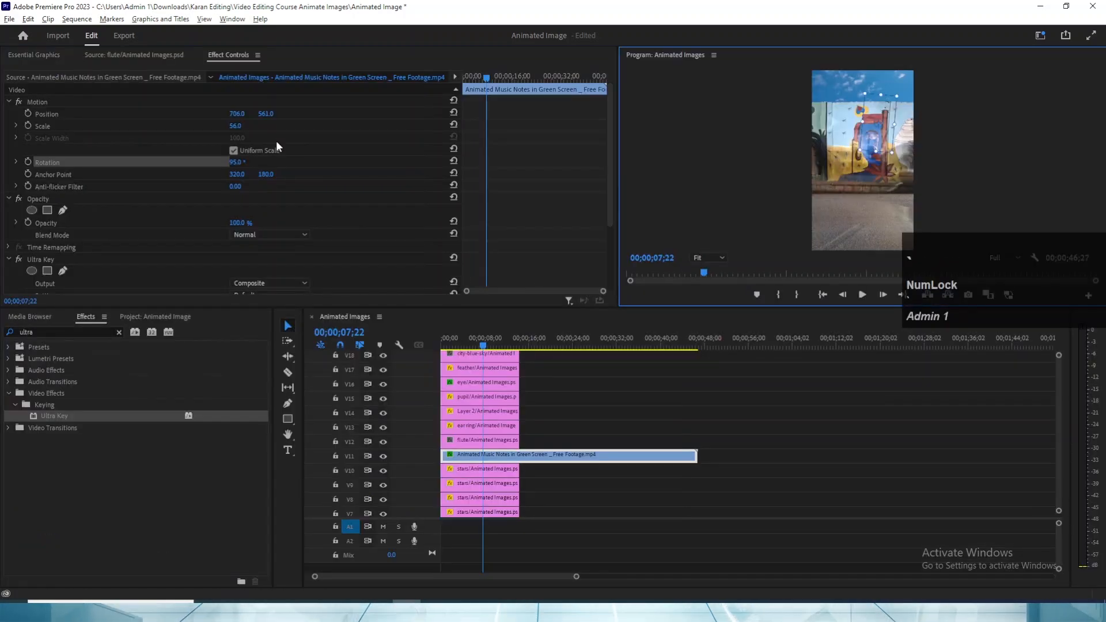
- Reduce the music notes clip's scale to 51 and move it to position 831, 283
click(244, 125)
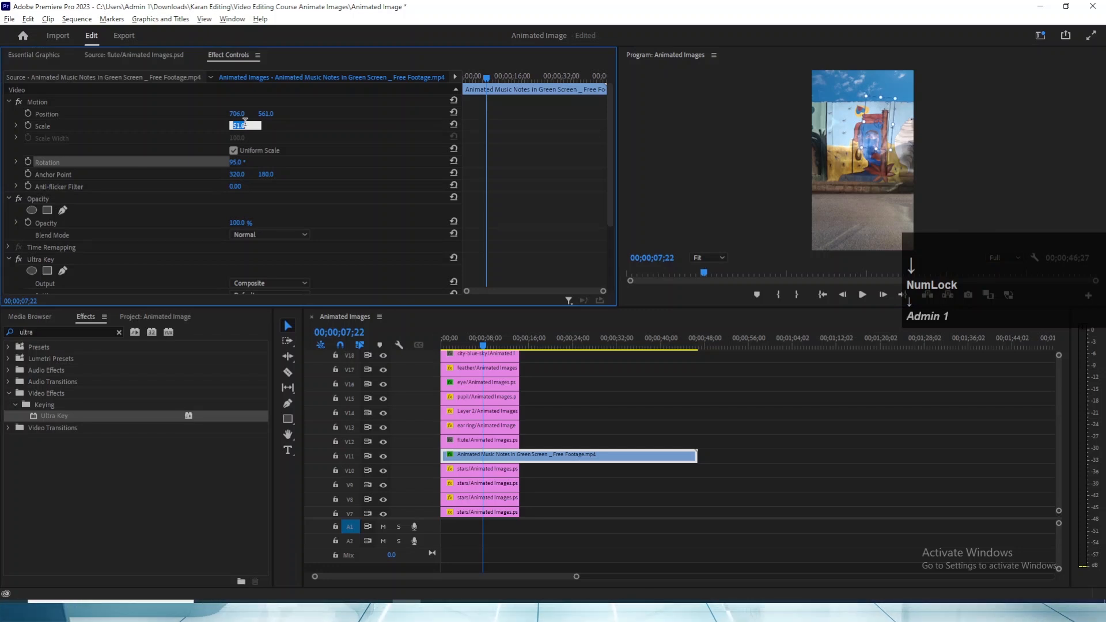
drag(266, 113, 173, 113)
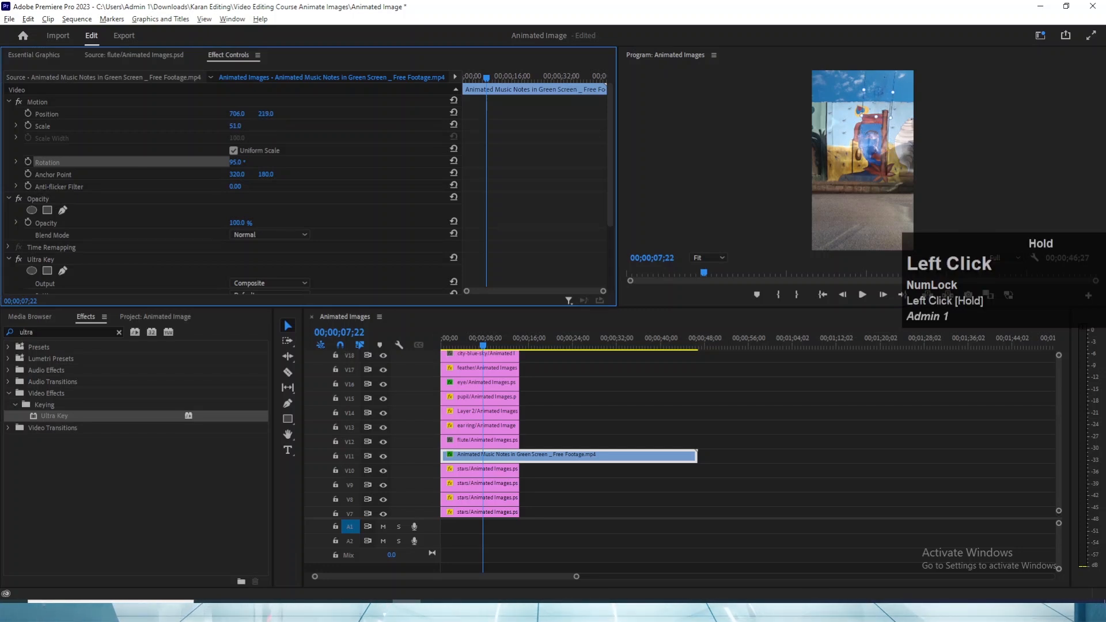
mouse_move(266, 114)
mouse_down()
mouse_move(291, 113)
mouse_move(254, 113)
mouse_up()
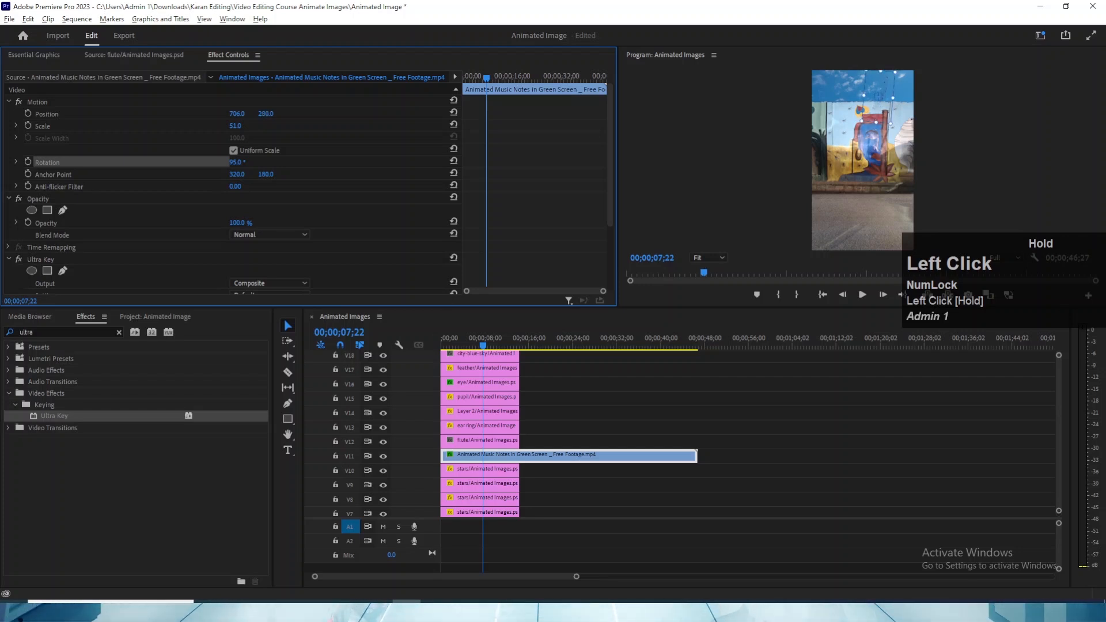
drag(237, 113, 309, 113)
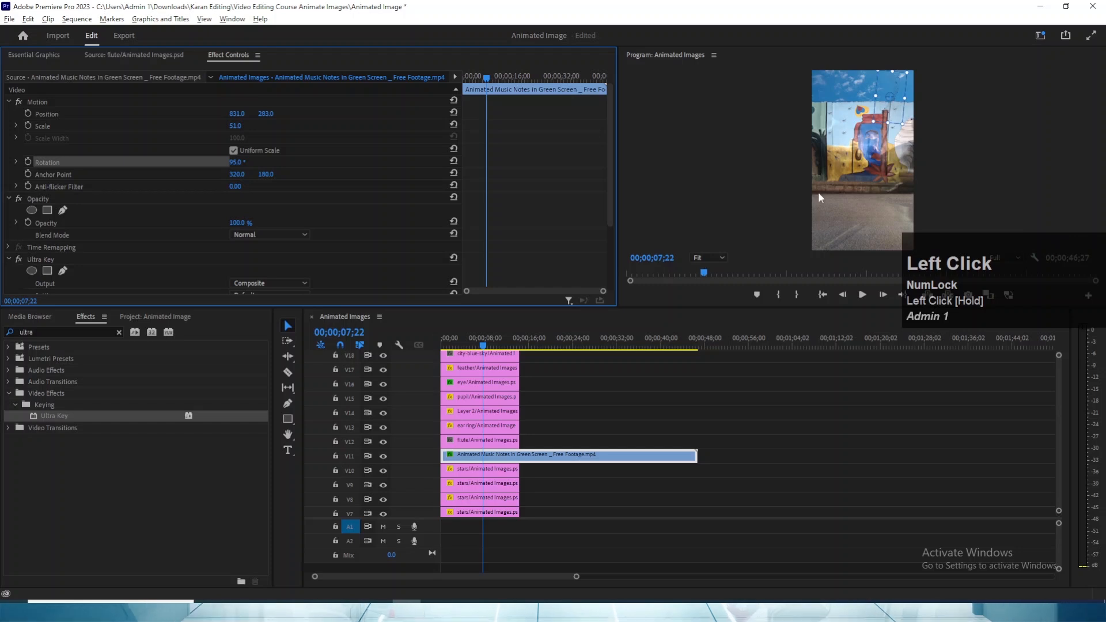
- Play the sequence in a maximized Program monitor to check the repositioned music notes
key(grave)
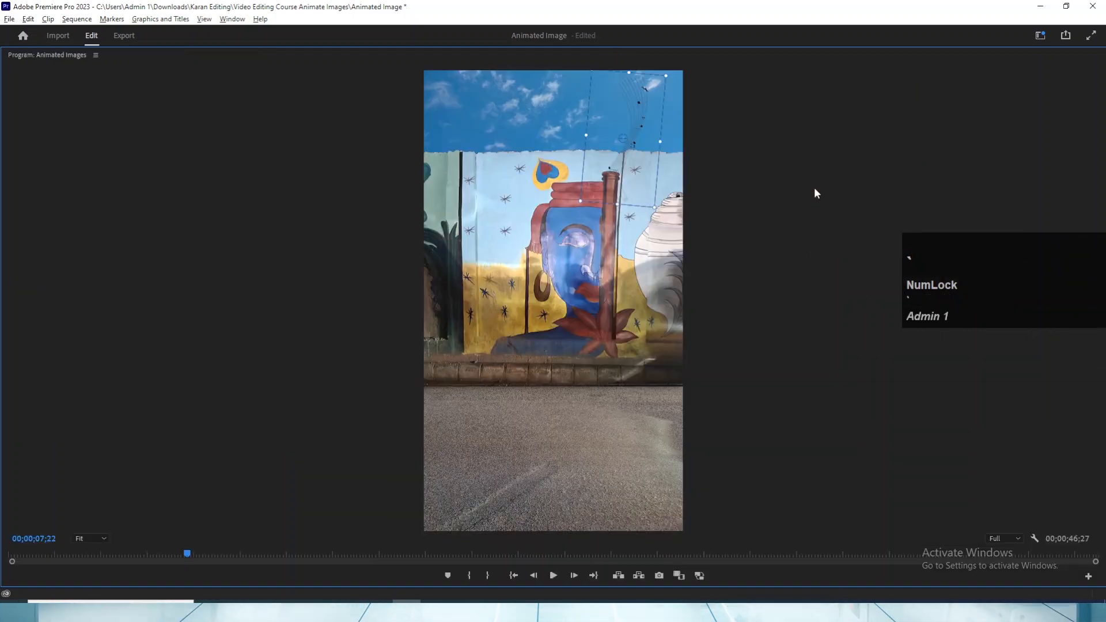
click(556, 349)
key(space)
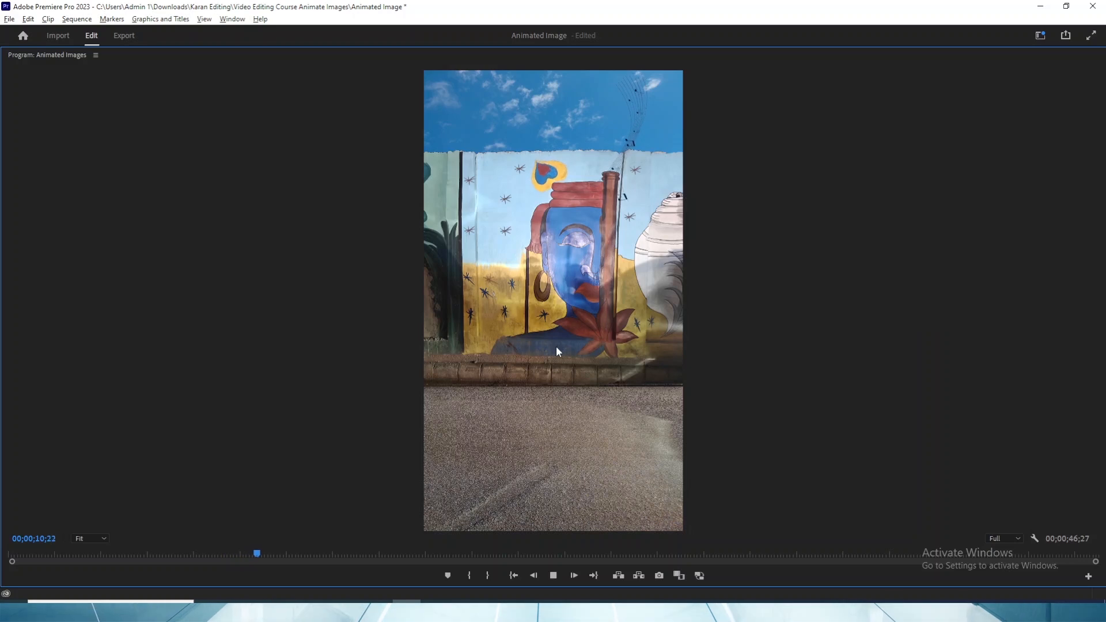
key(grave)
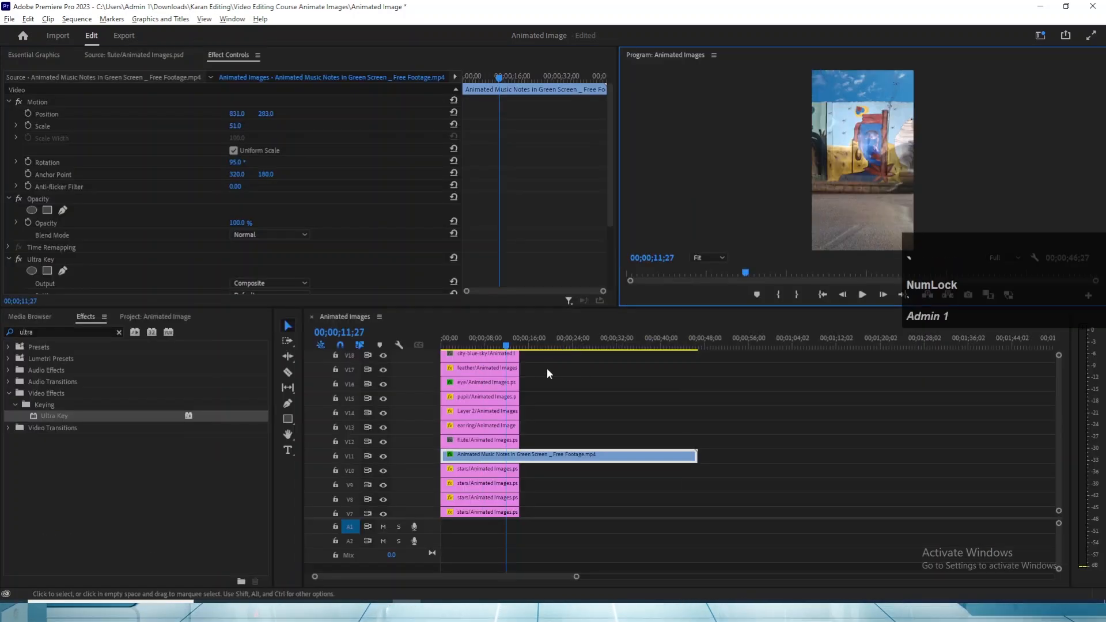
- Find the Crop effect, apply it to the music notes clip on V11 and save the project
click(491, 454)
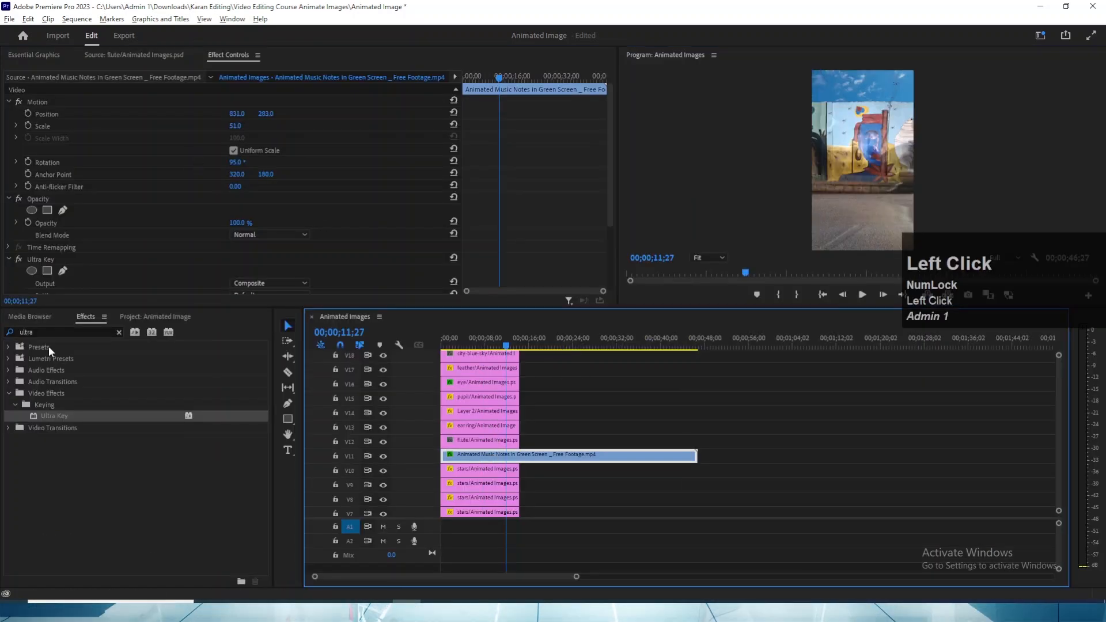
click(119, 332)
text(crop`)
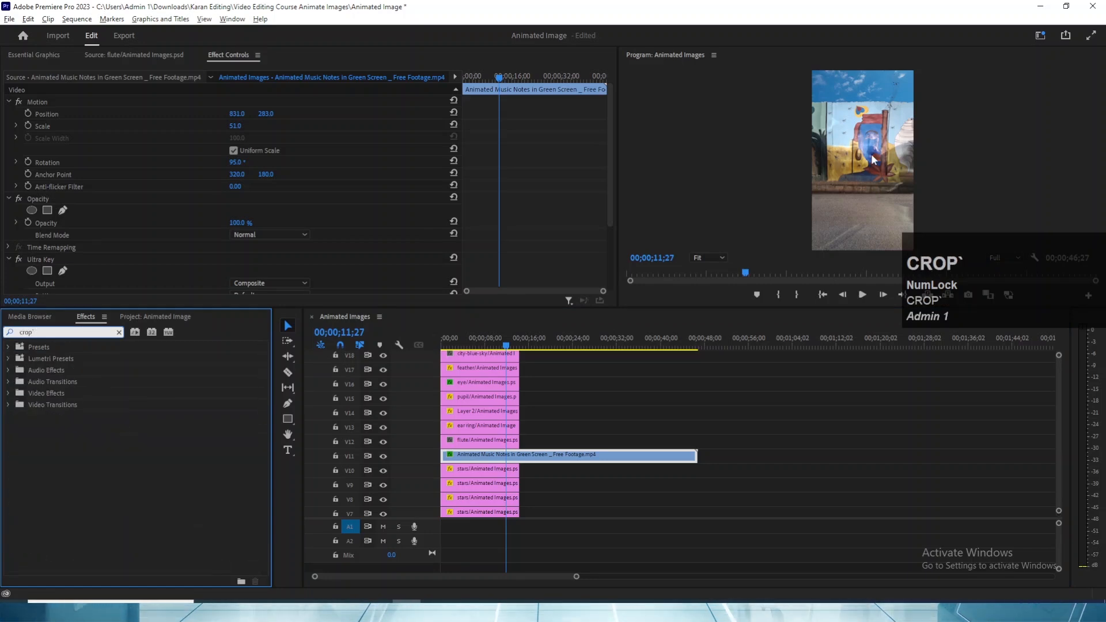
key(grave)
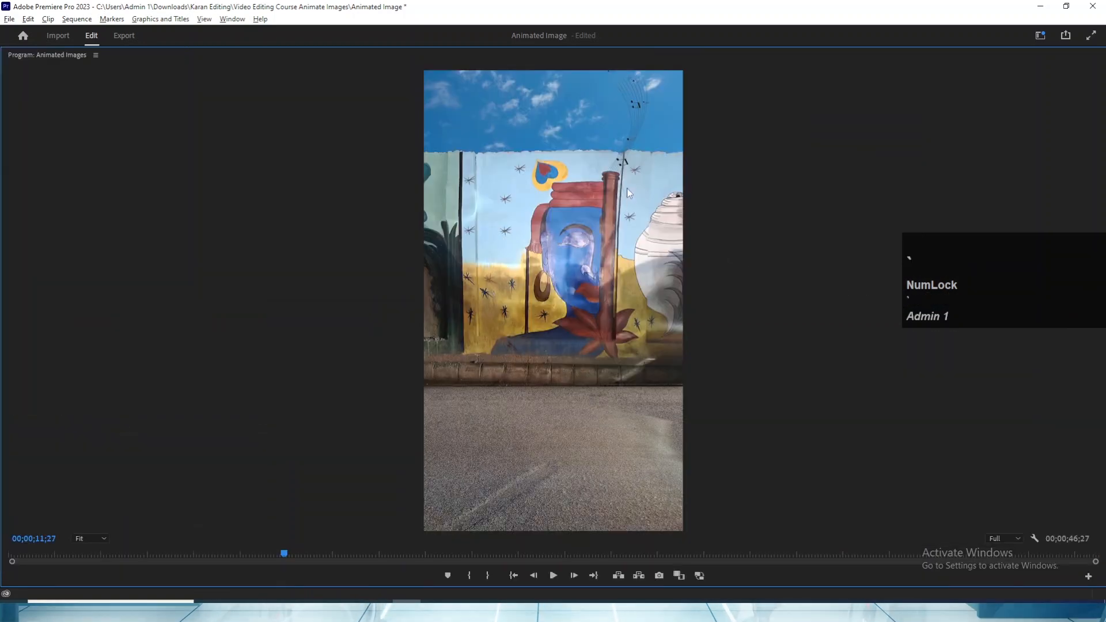
key(grave)
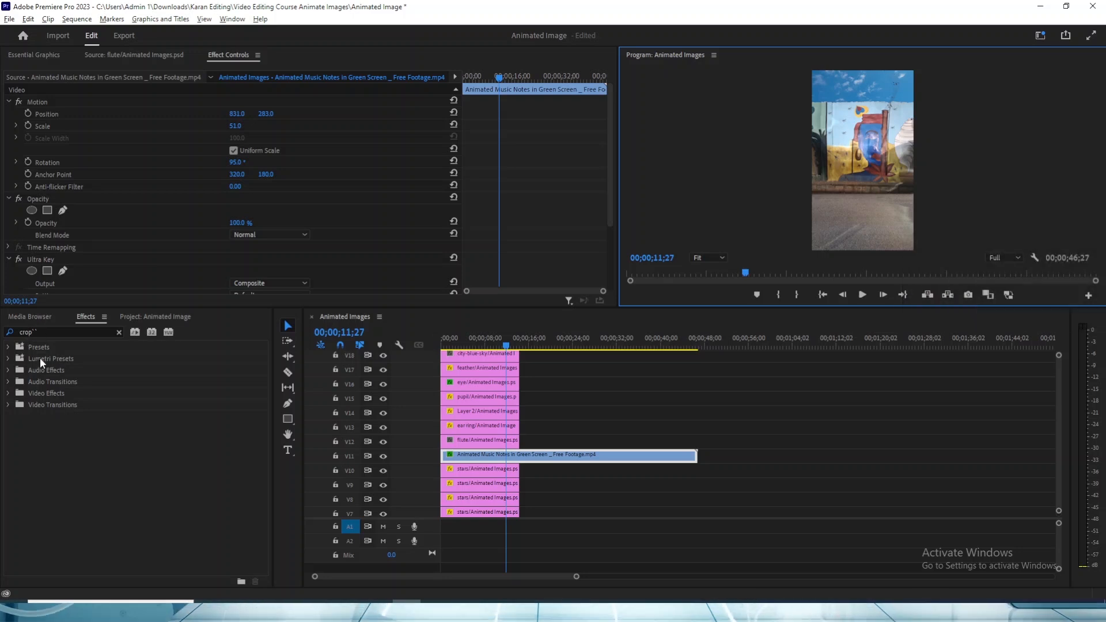
drag(47, 416, 464, 455)
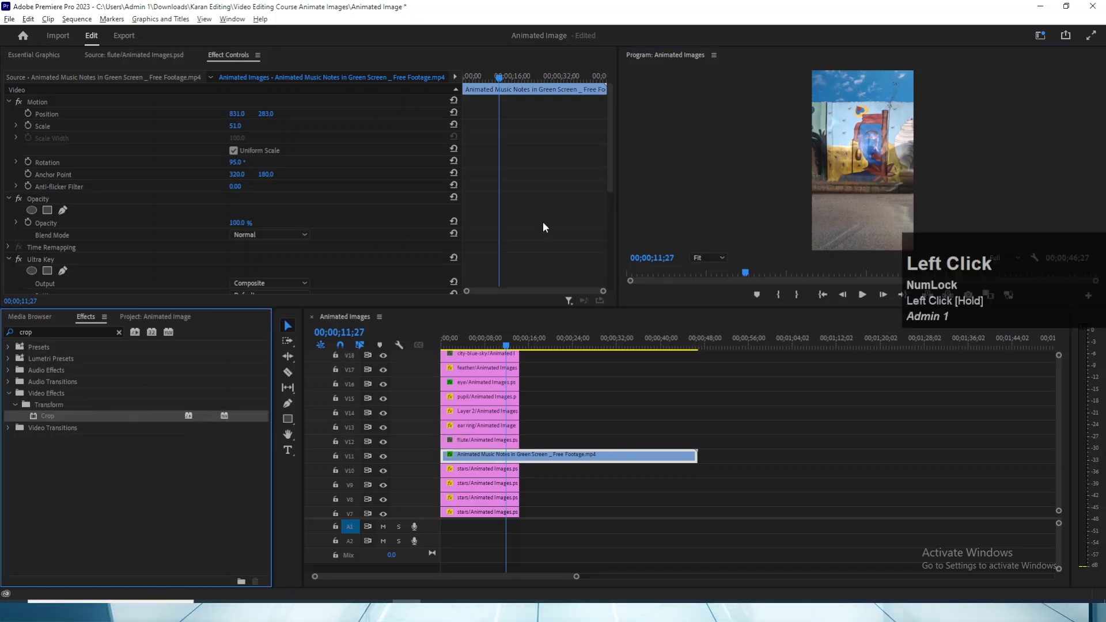
scroll(540, 203, down, 5)
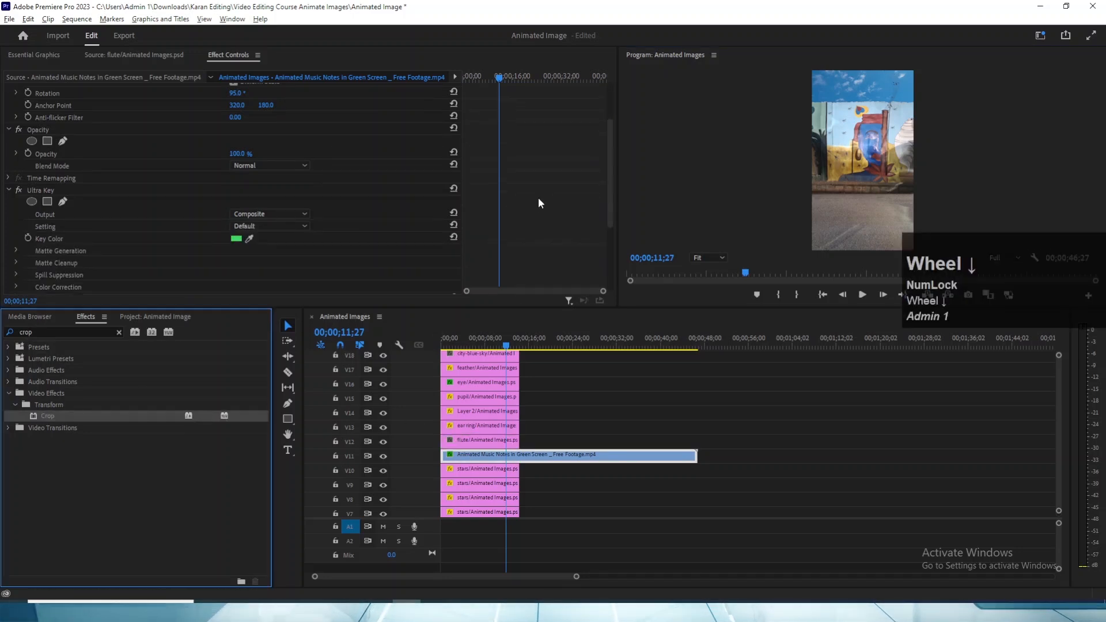
key(ctrl+s)
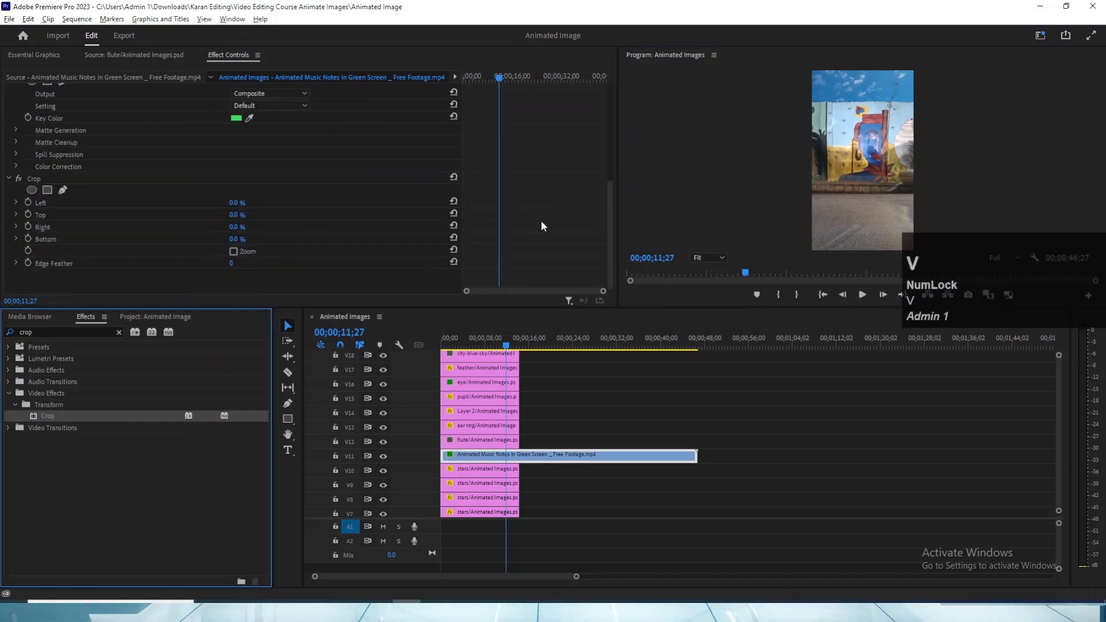
- Try cropping the music notes clip by about 22% from its top edge
scroll(538, 222, down, 2)
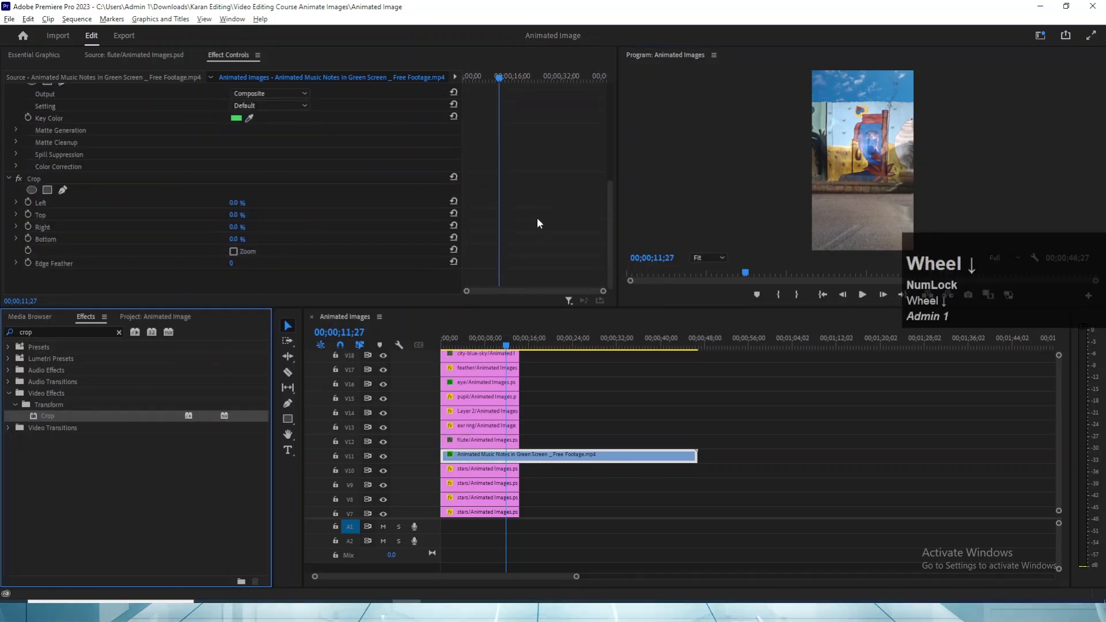
click(33, 178)
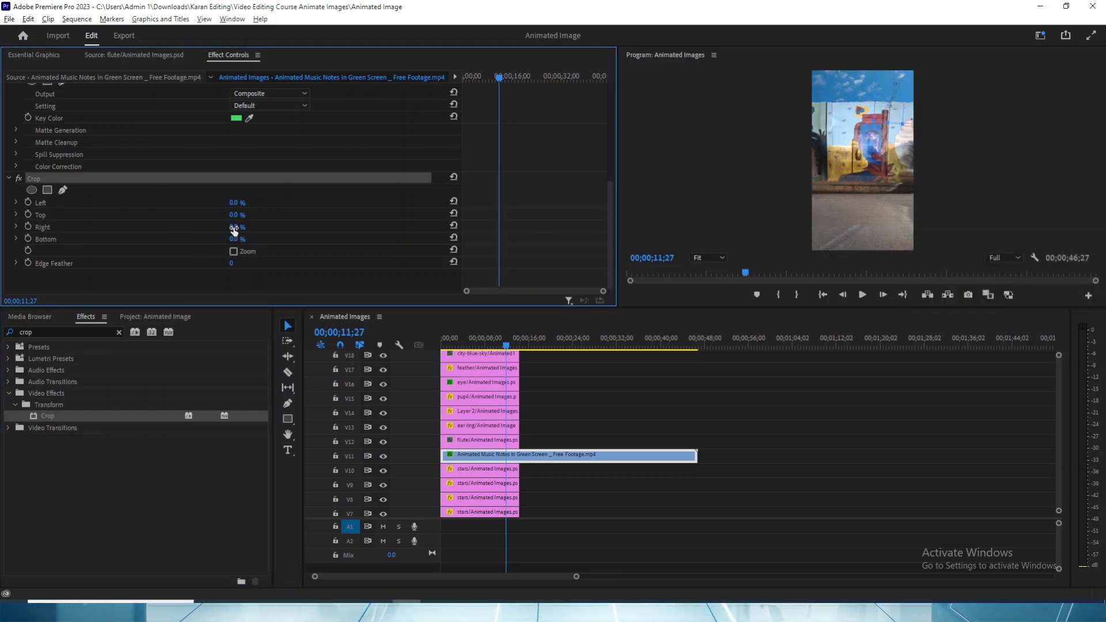
key(ctrl+z)
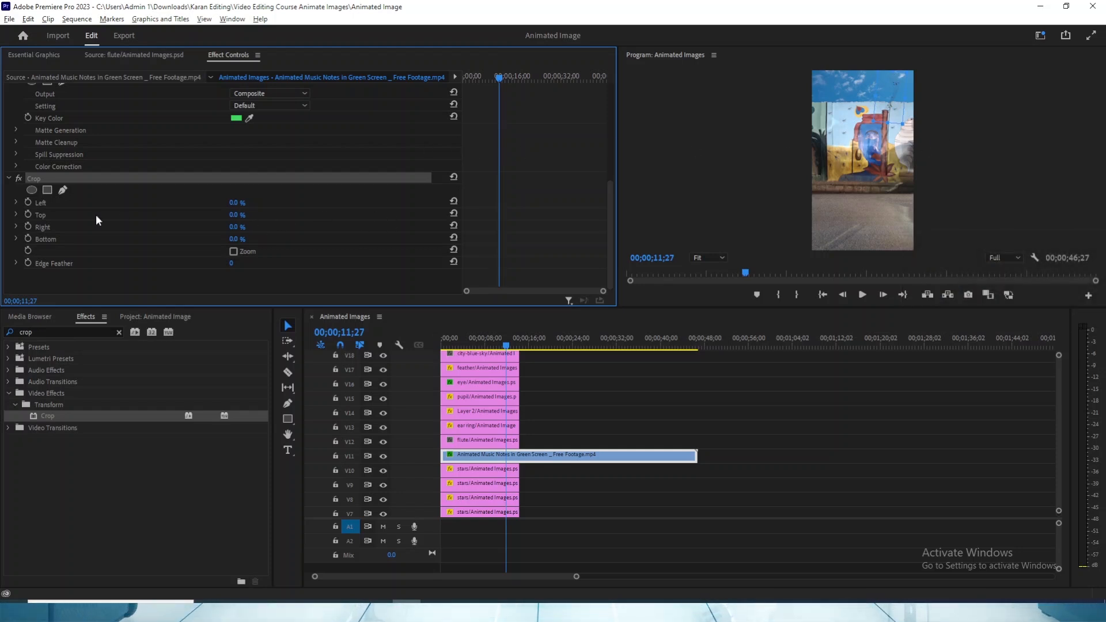
click(236, 205)
key(ctrl+z)
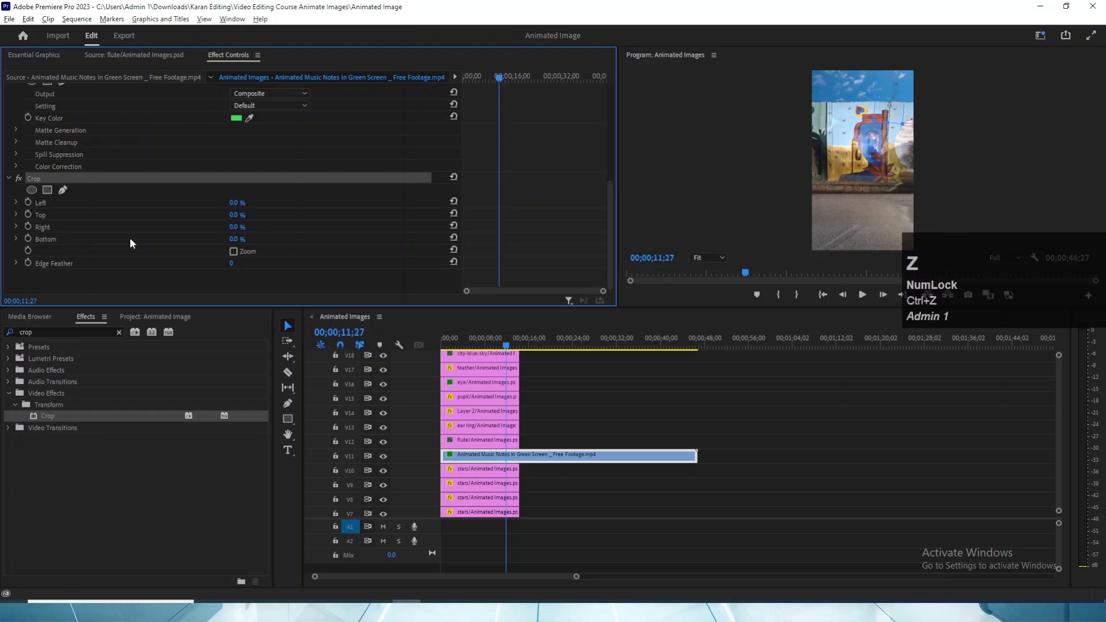
drag(236, 215, 256, 215)
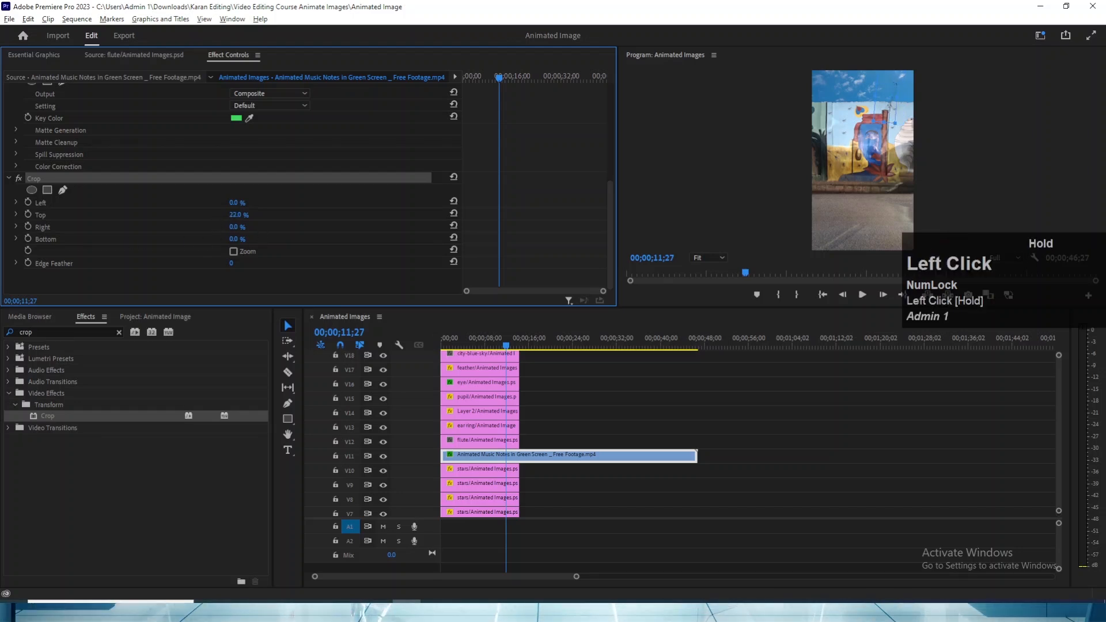
drag(248, 215, 235, 214)
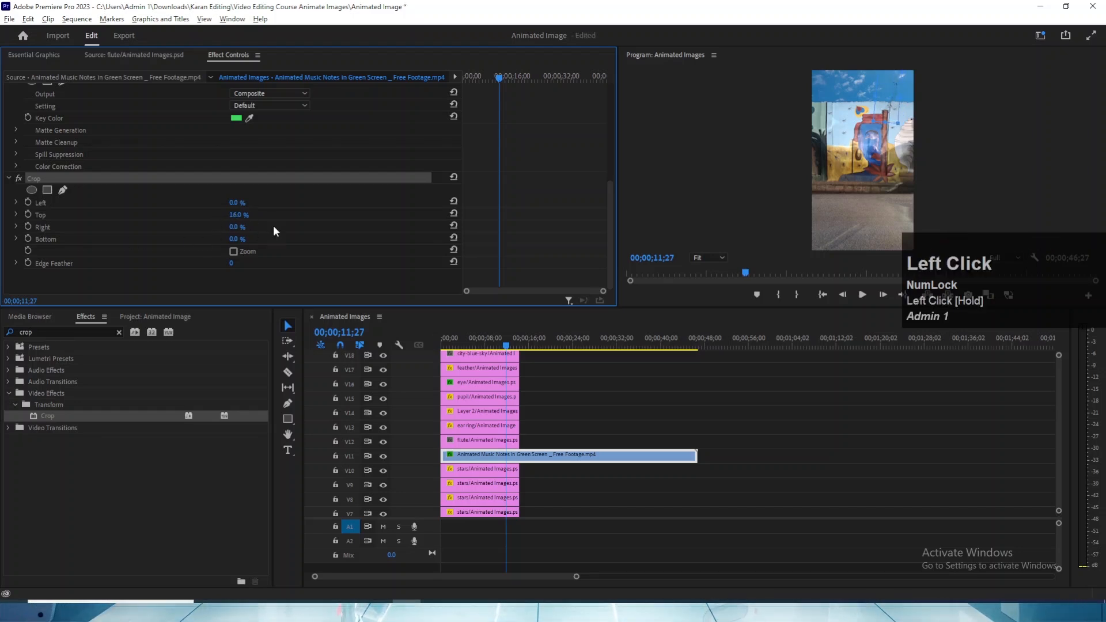
- Delete the Crop effect from the music notes clip
click(35, 179)
key(Delete)
key(v)
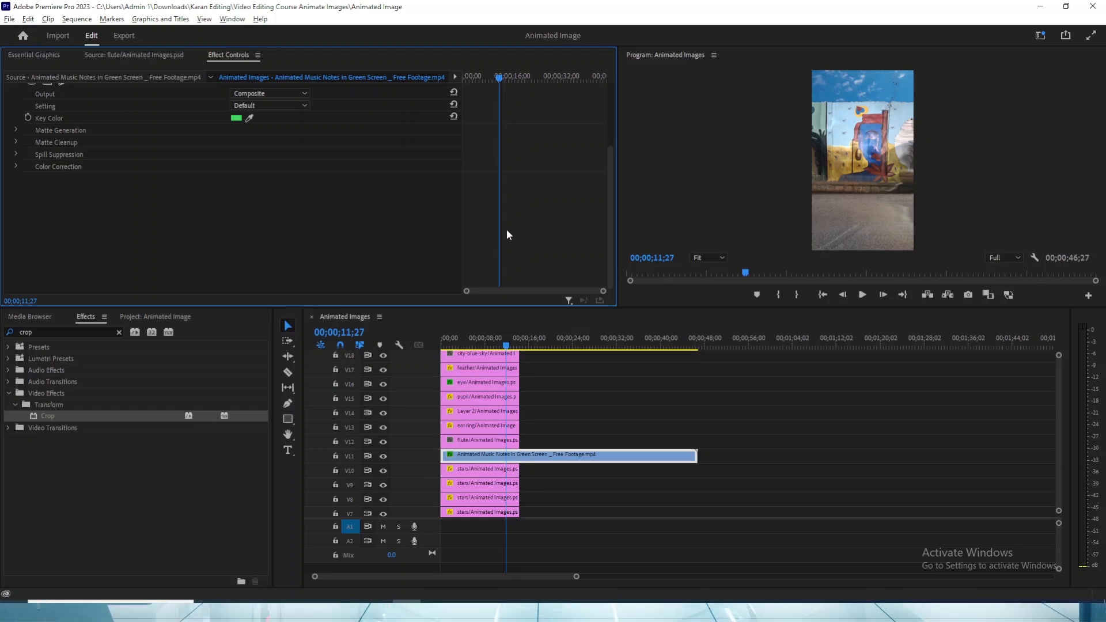
- Draw a freeform opacity mask around the flute's upper end on the music notes clip and invert it
scroll(507, 235, up, 5)
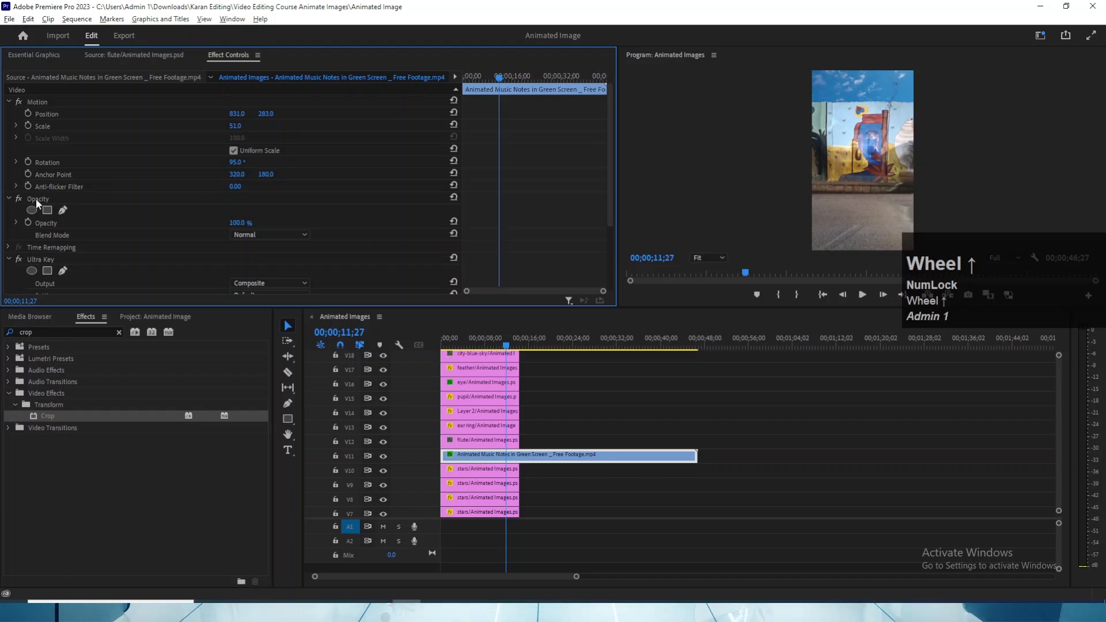
click(35, 199)
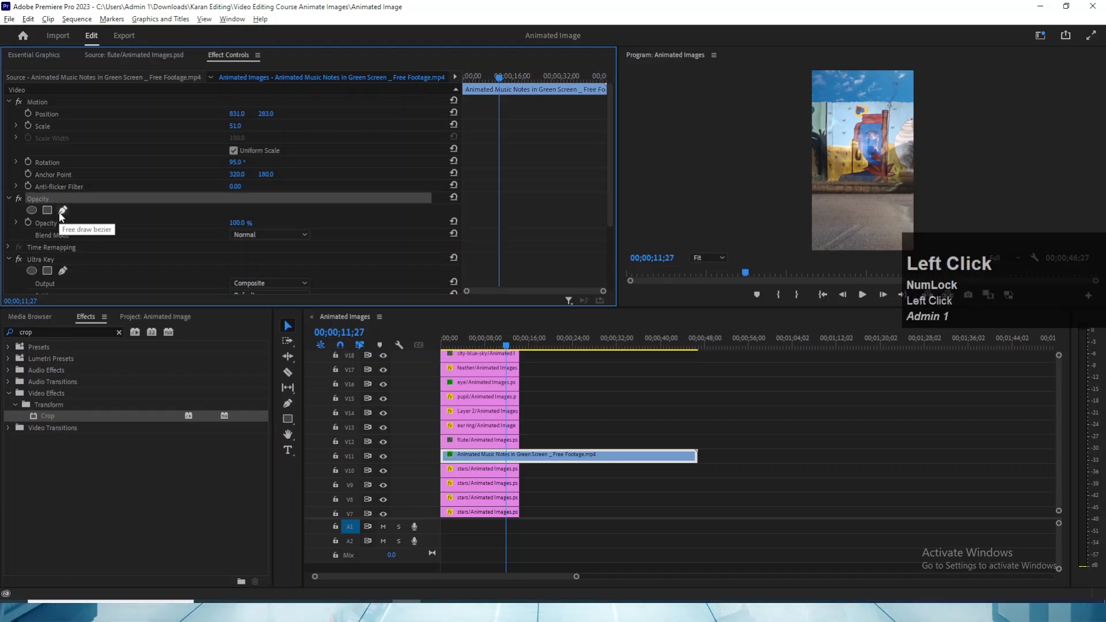
click(62, 211)
key(grave)
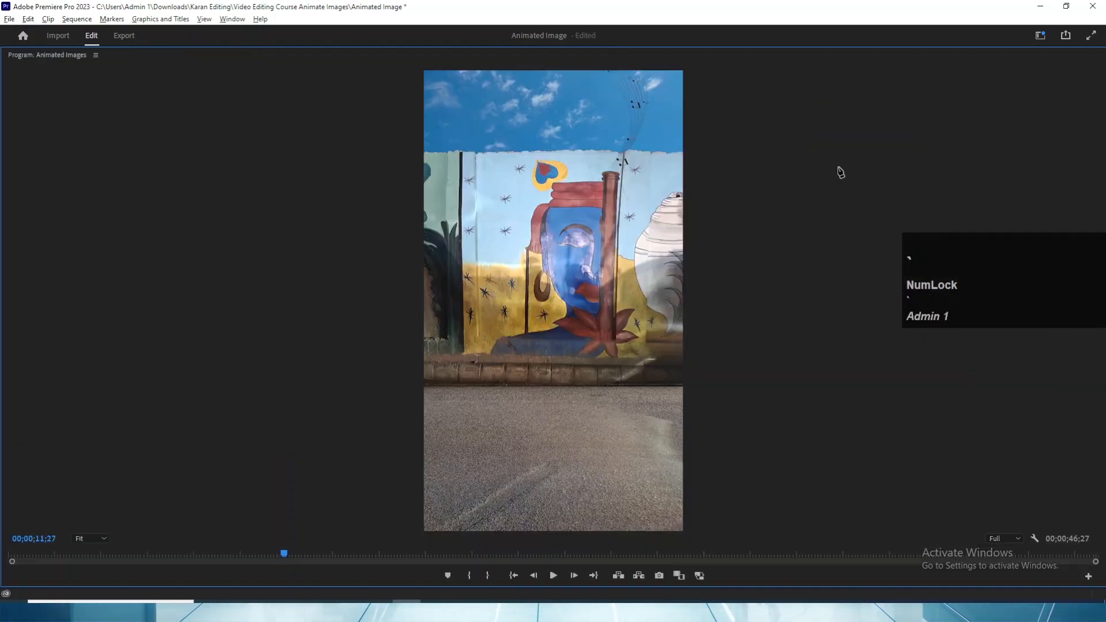
click(622, 174)
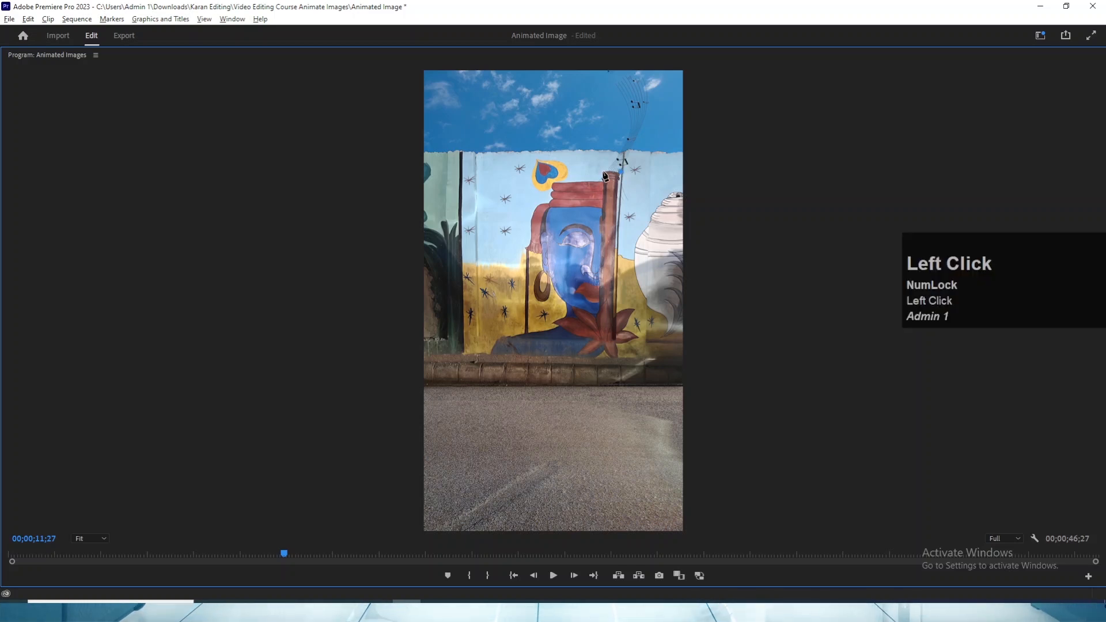
click(596, 171)
click(594, 200)
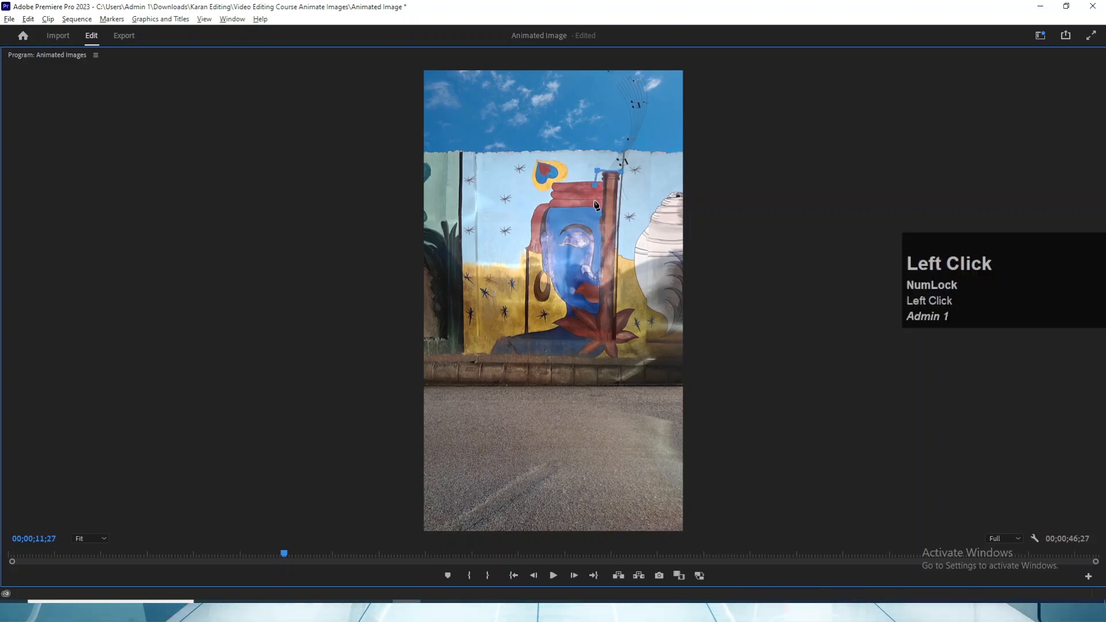
click(636, 199)
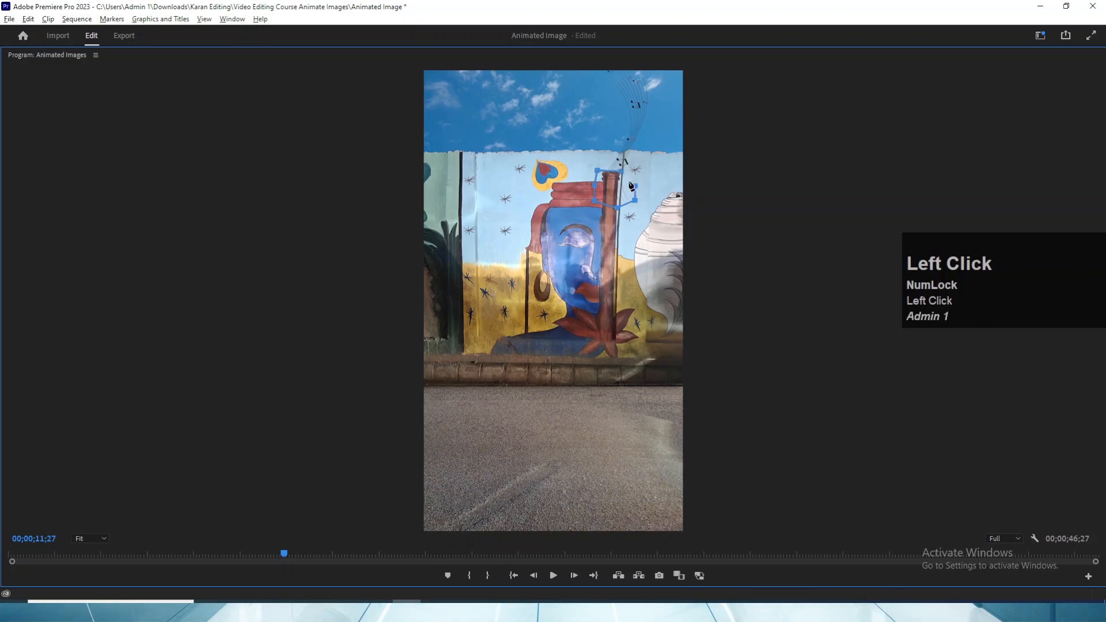
key(grave)
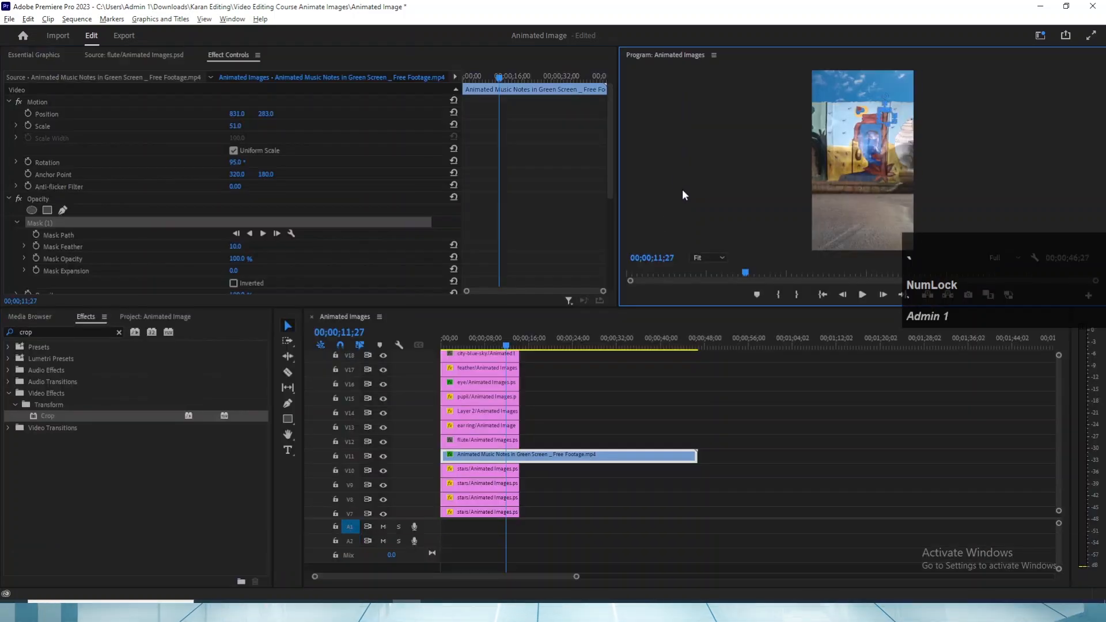
click(233, 283)
click(540, 426)
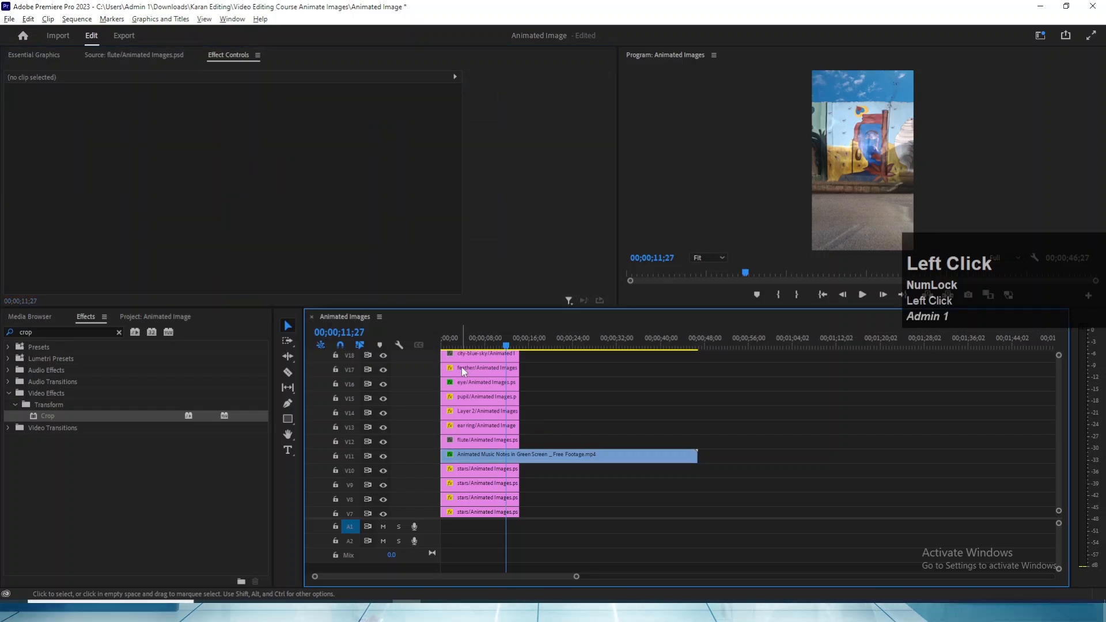
- Rate-stretch the music notes clip on V11 to a duration of about 00;00;29;08 and save the project
key(Home)
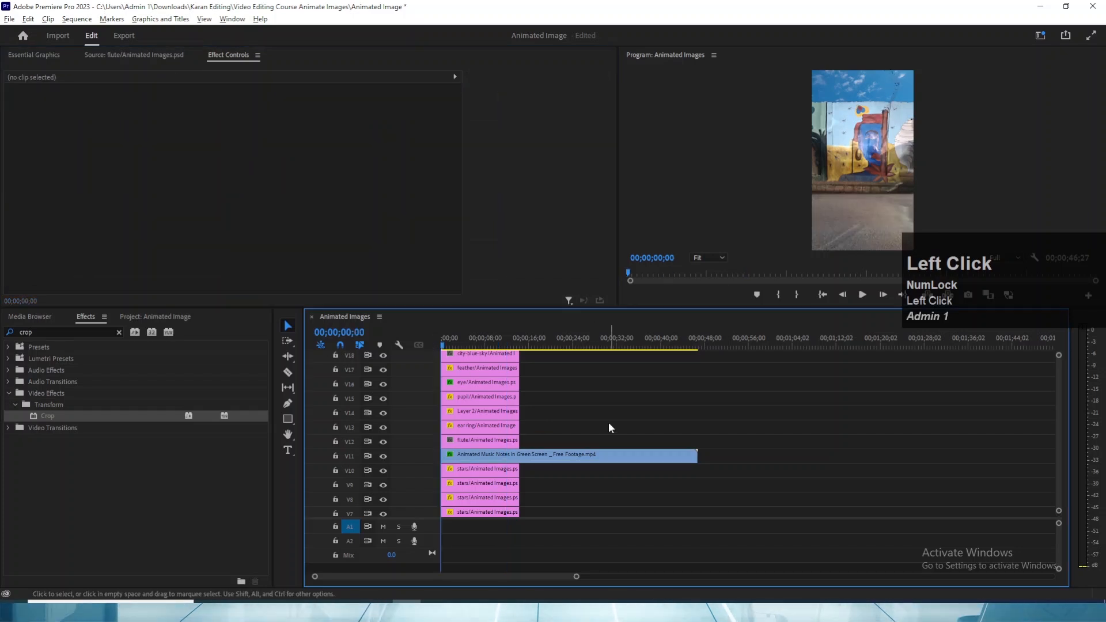
click(587, 456)
key(r)
drag(694, 456, 598, 457)
key(ctrl+s)
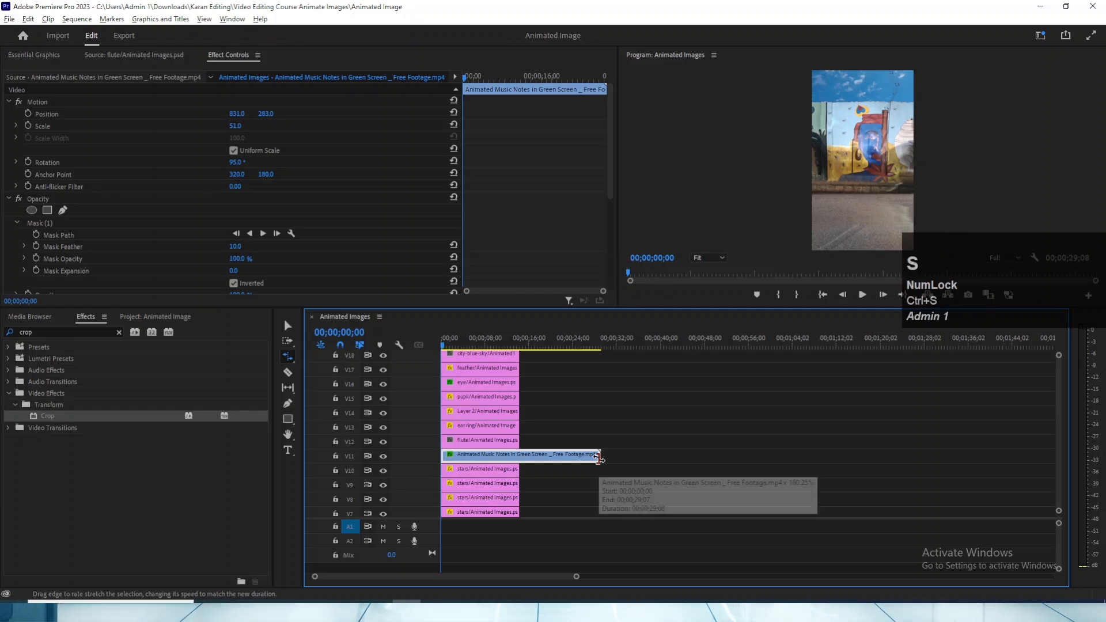
key(v)
- Split the music notes clip at 00;00;14;12 where the other layers end, delete the excess part and save the project
click(550, 339)
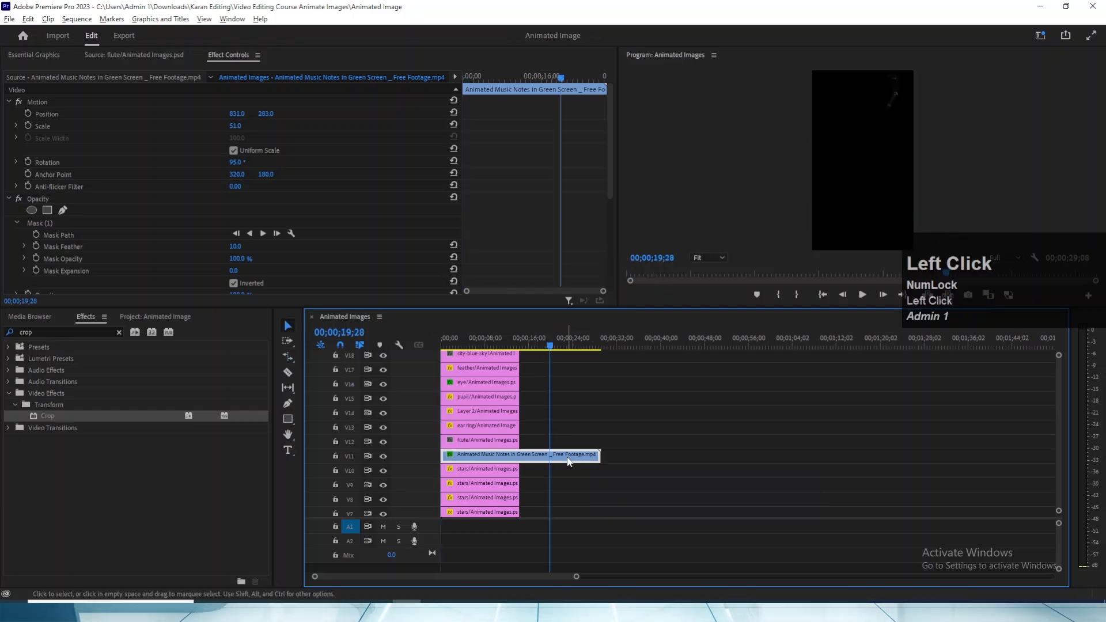
key(Up)
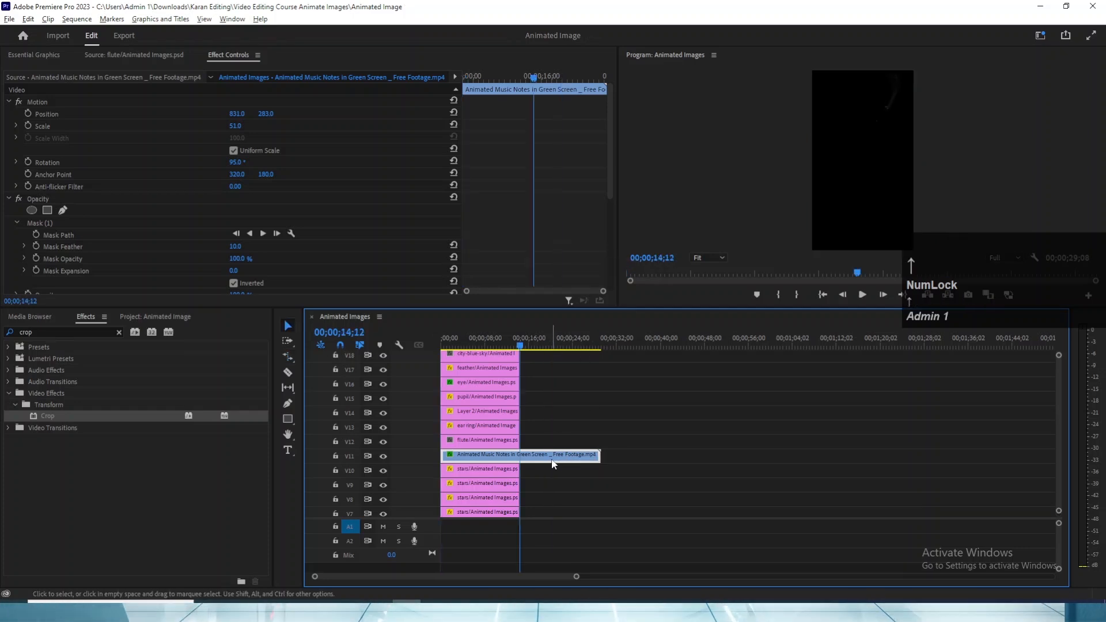
key(ctrl)
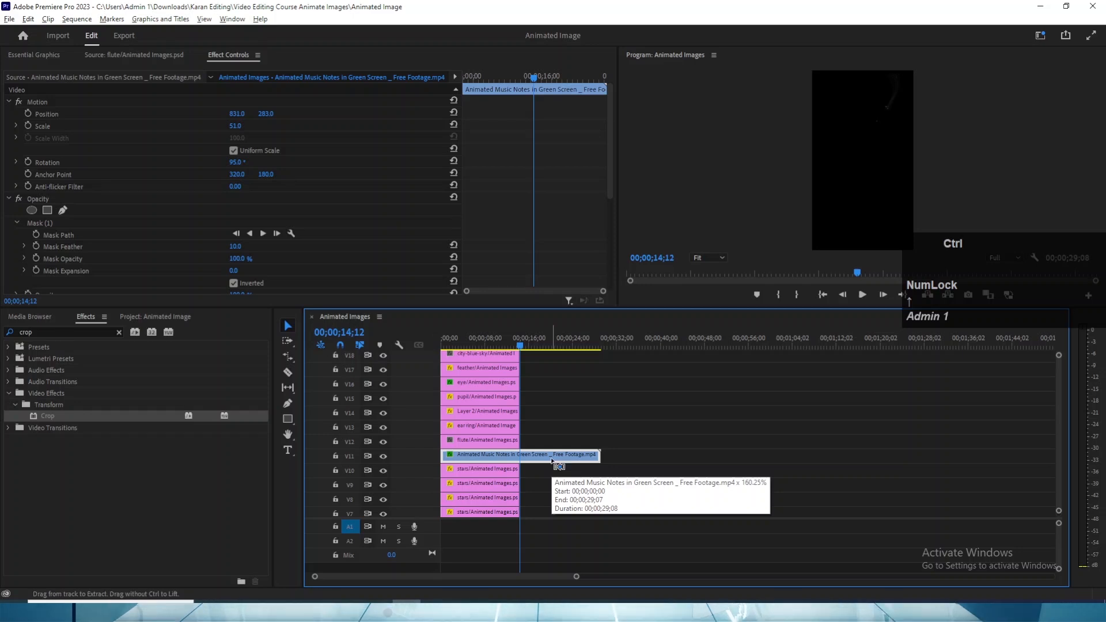
key(ctrl+k)
drag(543, 422, 569, 489)
key(Delete)
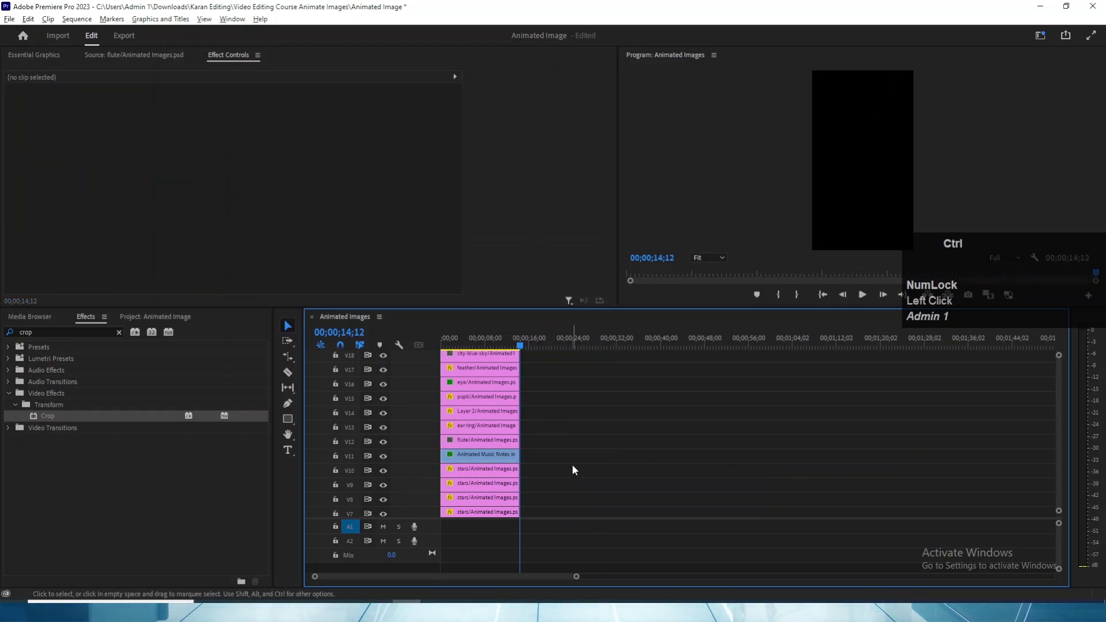
key(ctrl+s)
key(v)
- Play the sequence from the start in a maximized Program monitor to check the masked music notes at the flute
click(452, 338)
key(grave)
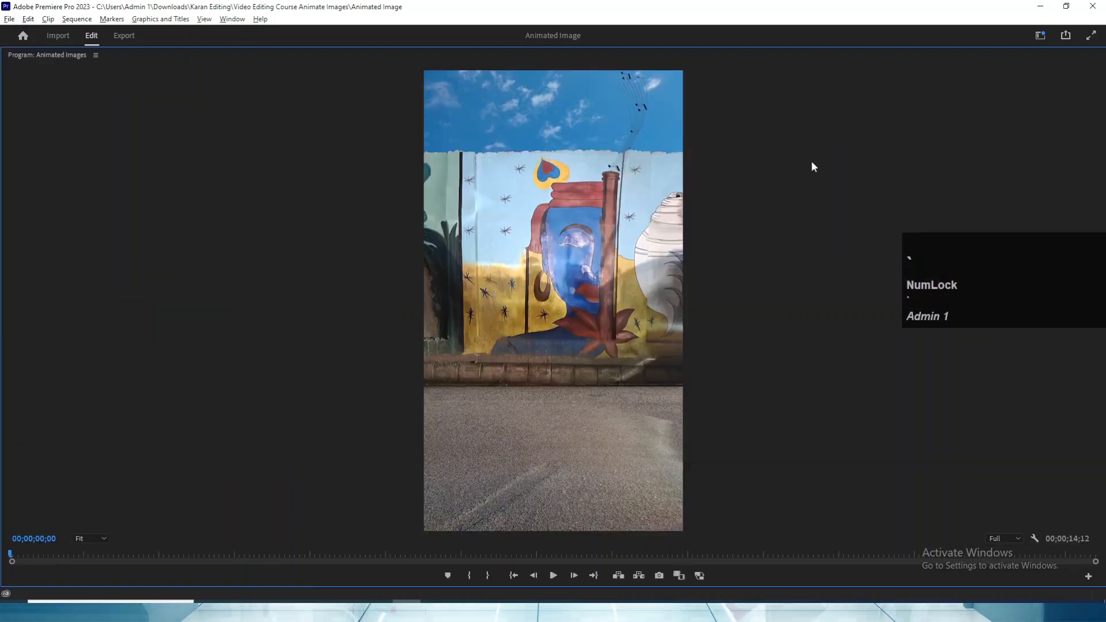
key(space)
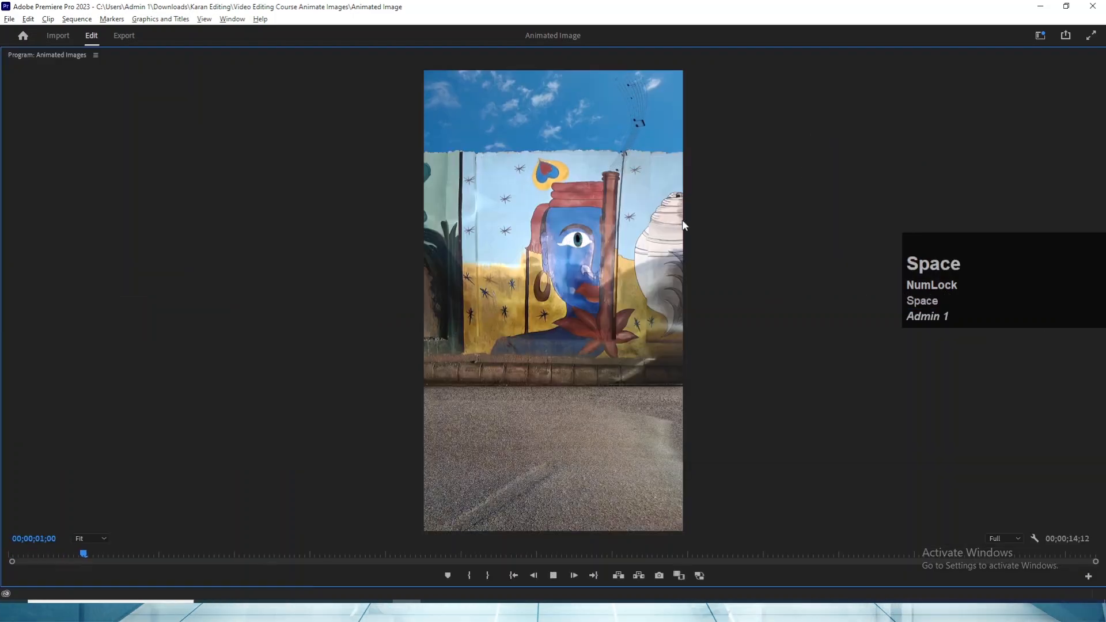
key(space)
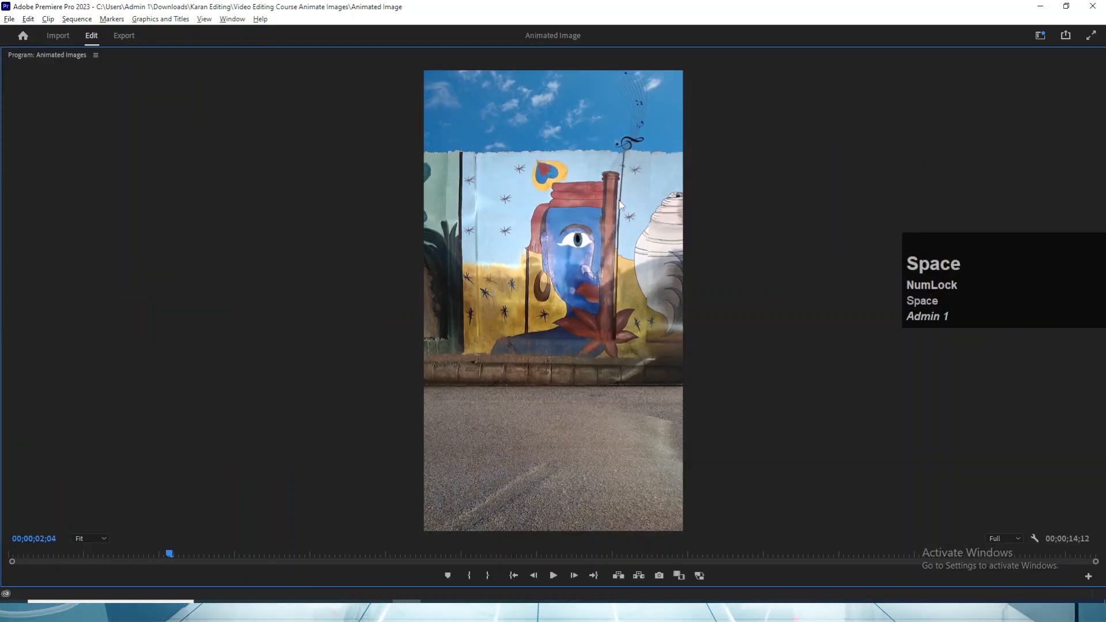
key(grave)
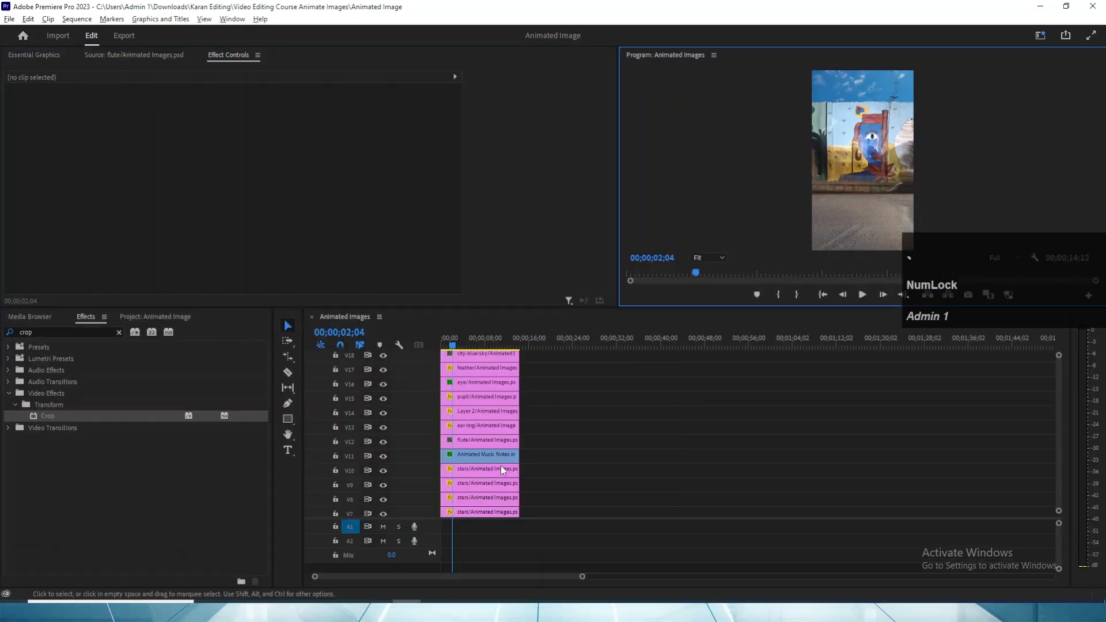
- Enlarge the music notes clip's opacity mask by moving its outer points further to the side of and below the flute's upper end
click(481, 457)
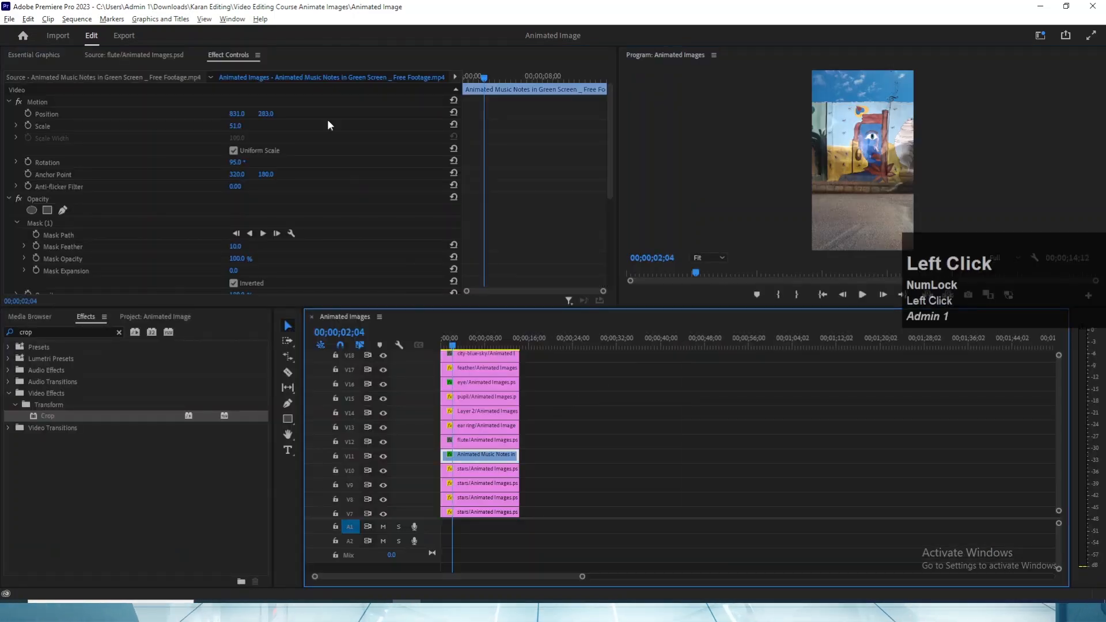
click(34, 224)
scroll(531, 230, down, 3)
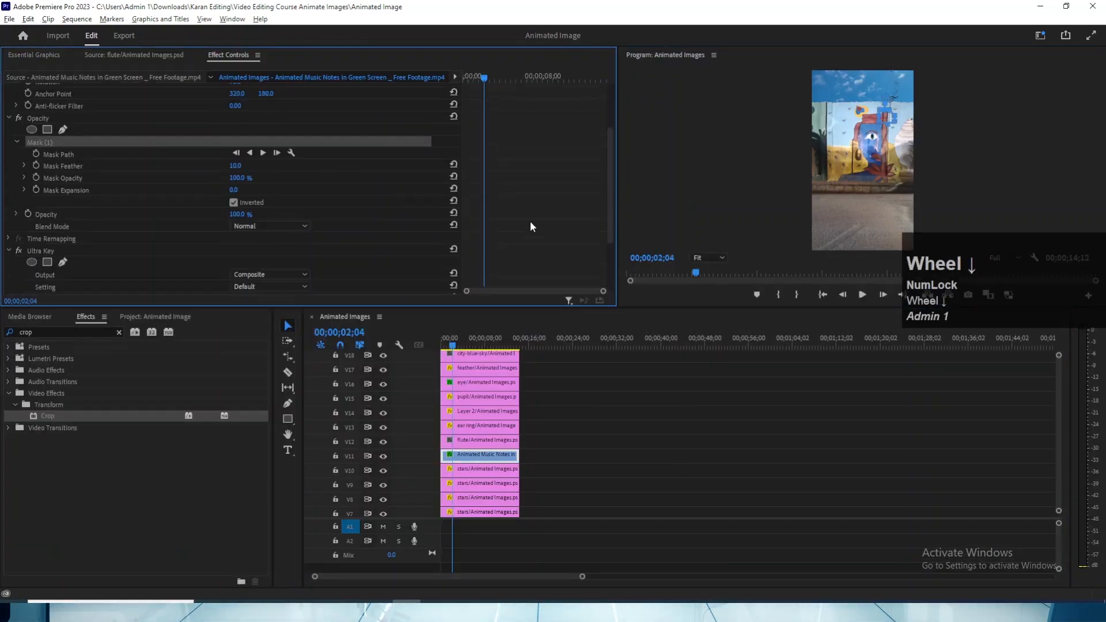
key(grave)
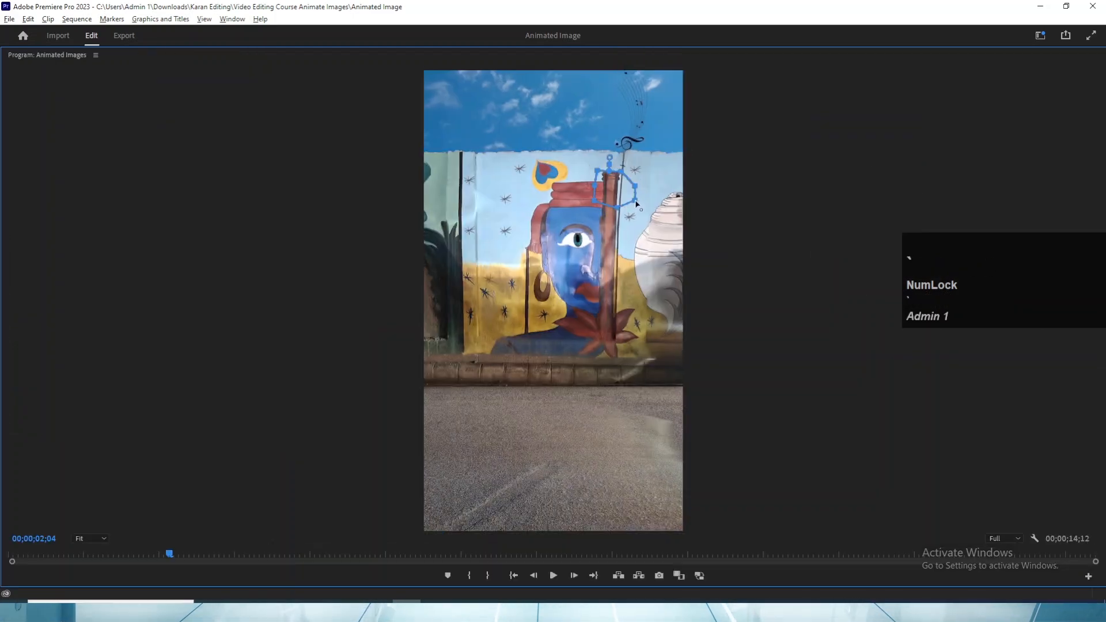
drag(636, 205, 645, 183)
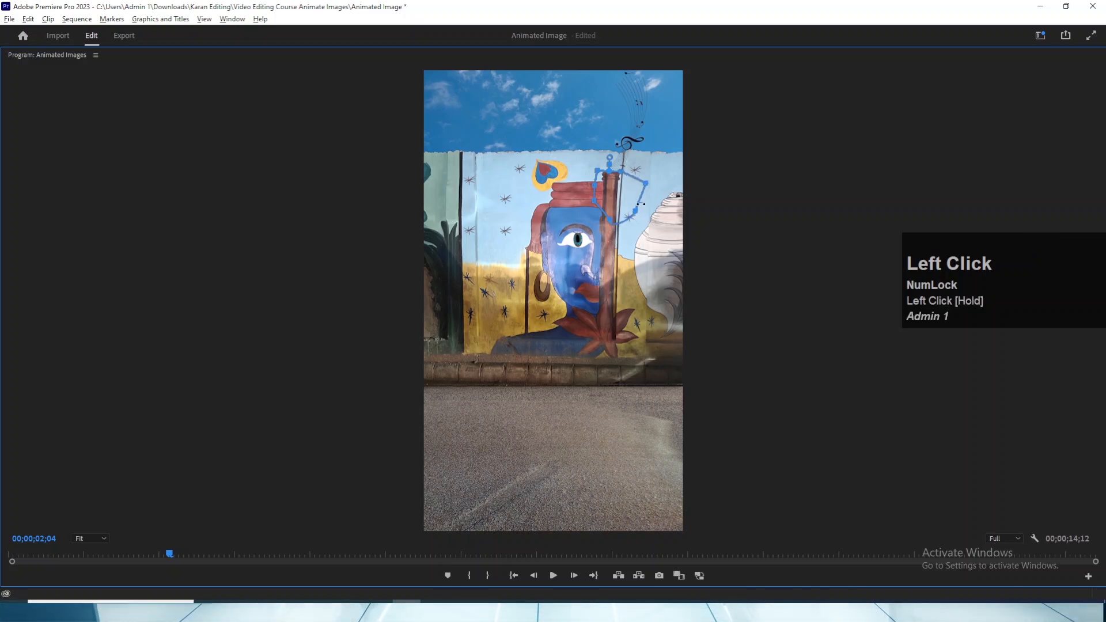
key(grave)
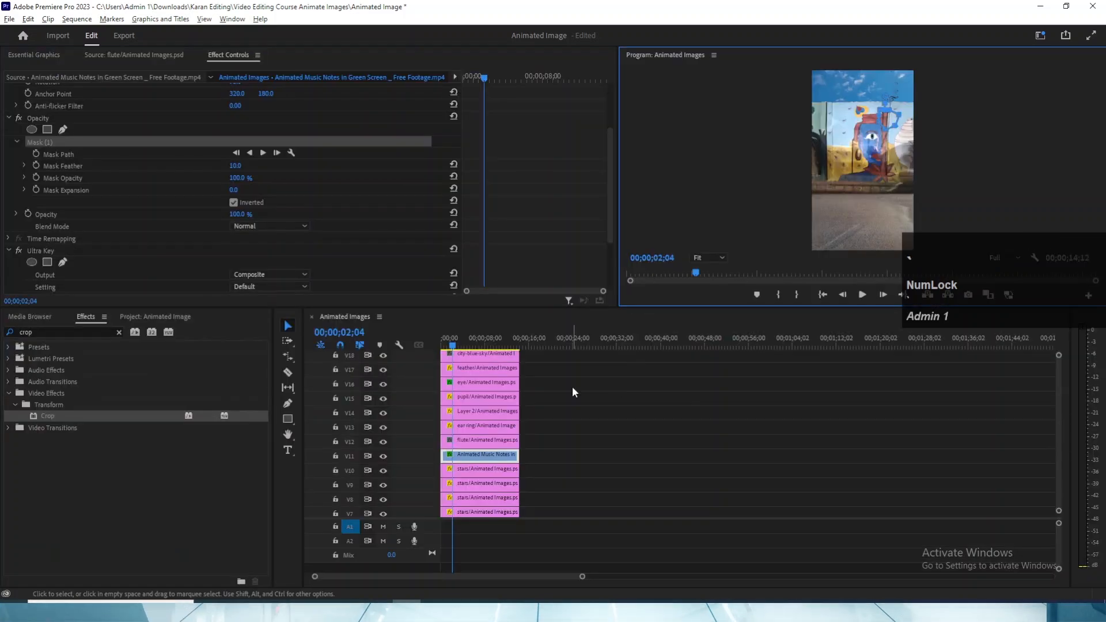
- Play the sequence from the start in a maximized Program monitor to check the enlarged mask
click(399, 339)
key(grave)
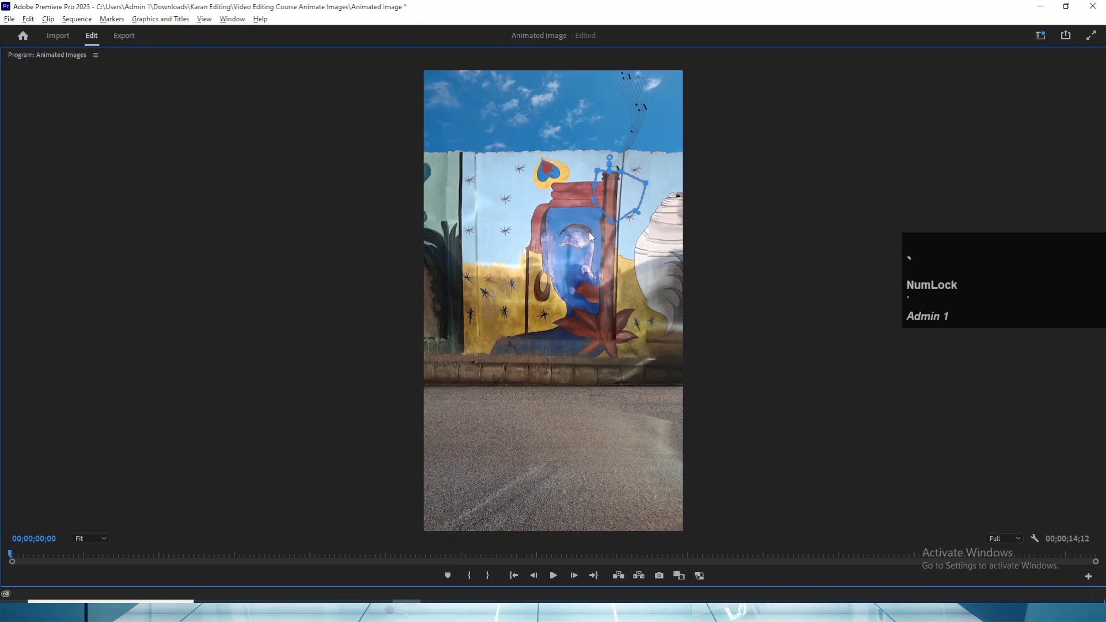
key(space)
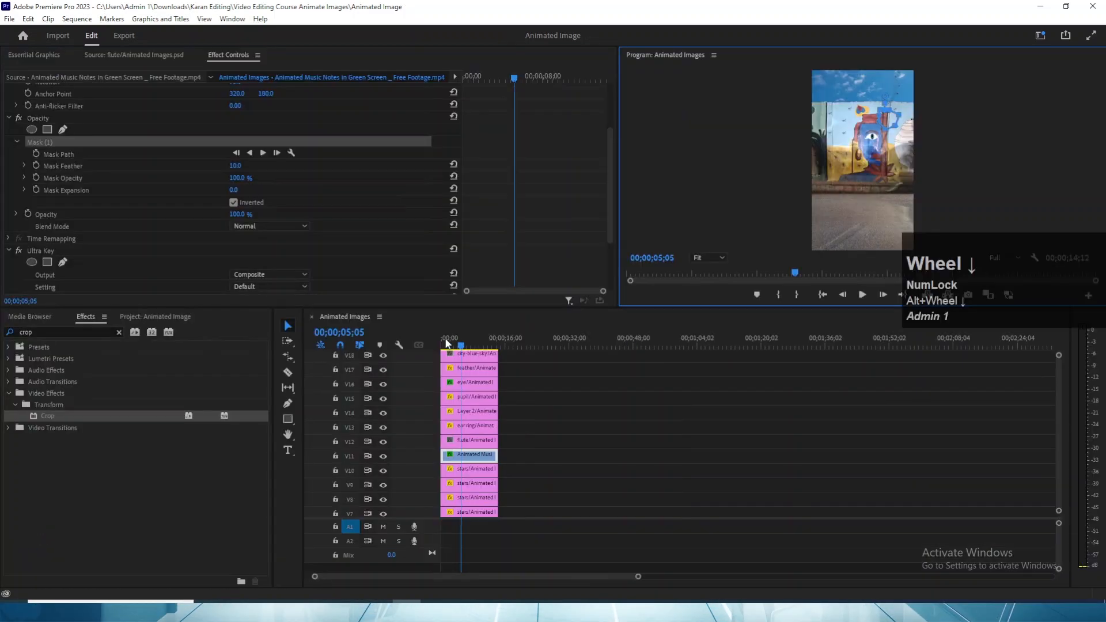
- Mark the sequence's In point at the start and its Out point at 00;00;09;04
click(412, 341)
key(space)
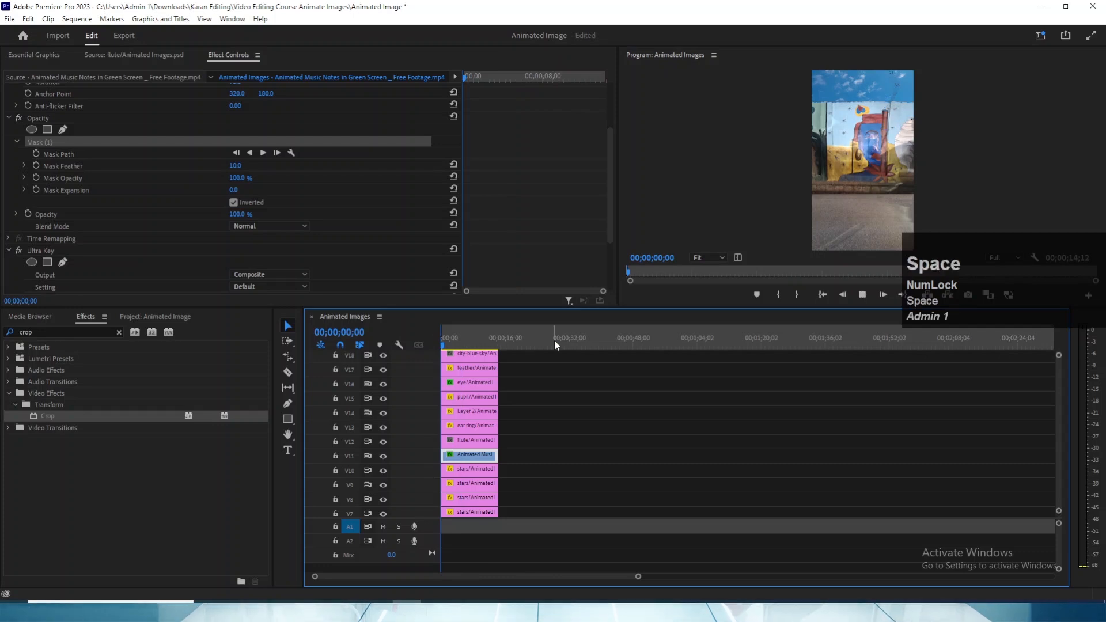
key(o)
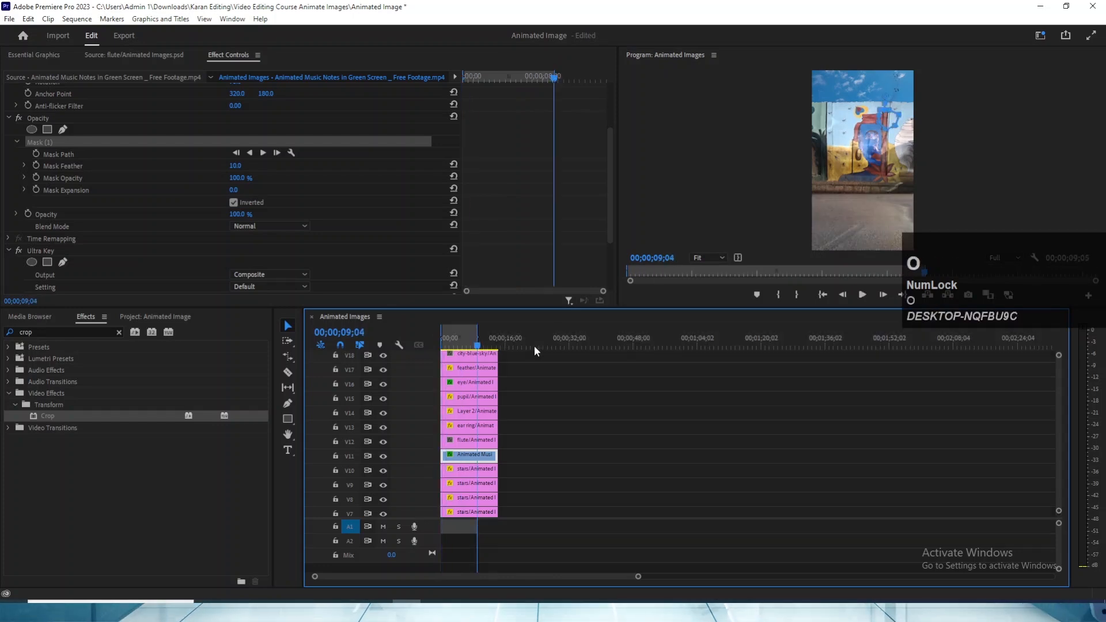
- Select all clips on V1 to V18 in a maximized timeline and open the sequence's export settings
key(grave)
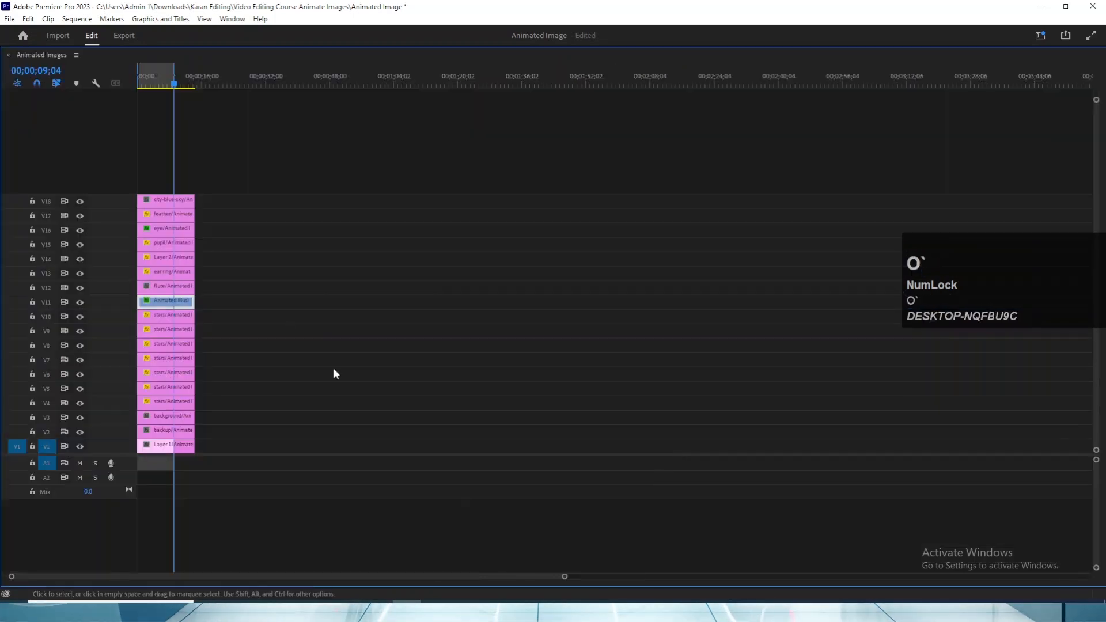
drag(272, 467, 137, 165)
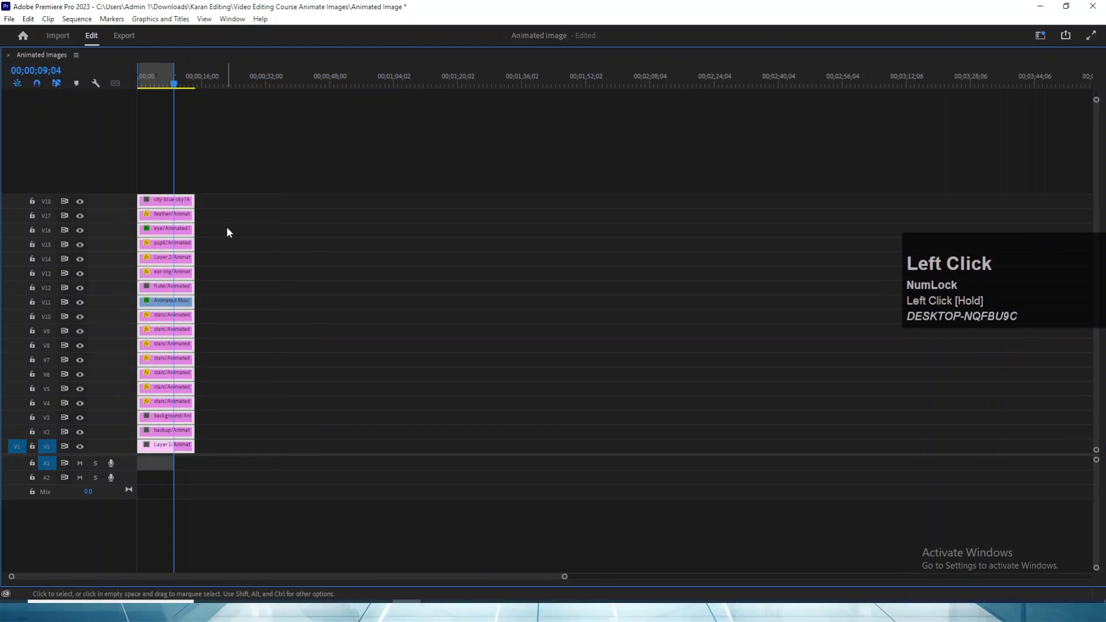
key(v)
key(grave)
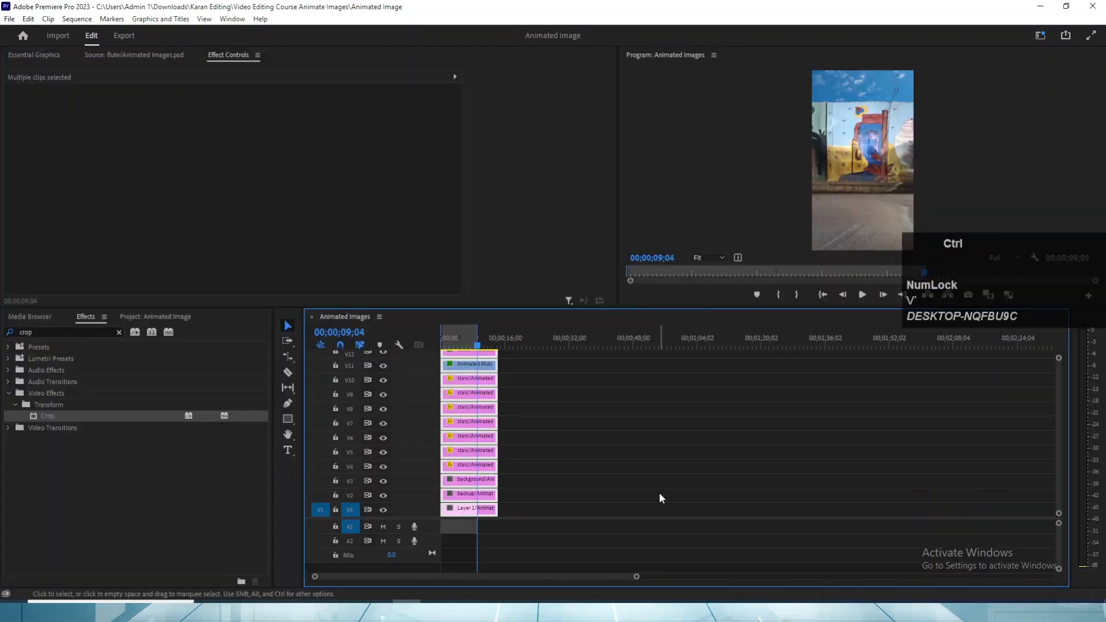
key(ctrl+m)
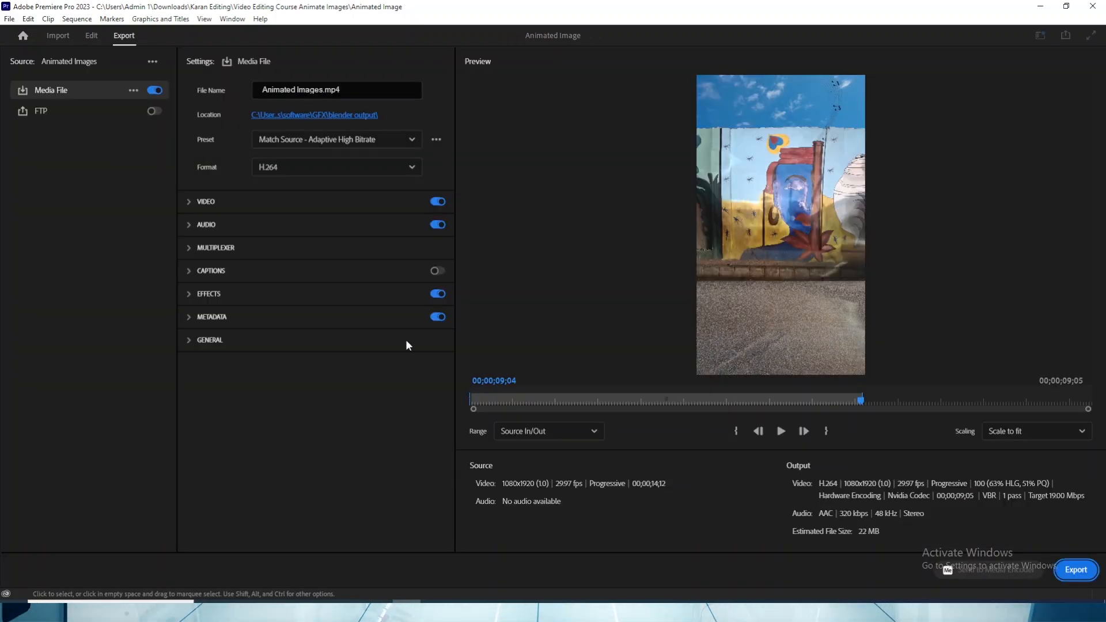